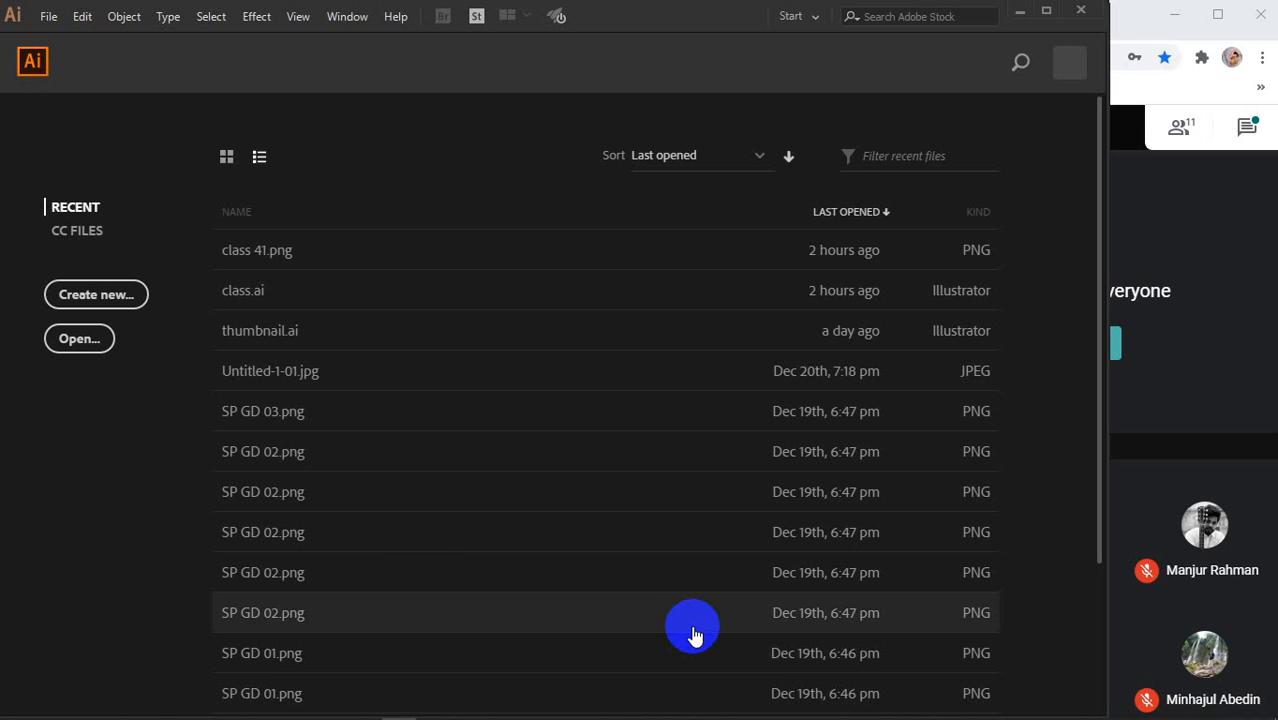
- Create a new document named "class 41" with a width of 7 in and a height of 5 in
click(105, 292)
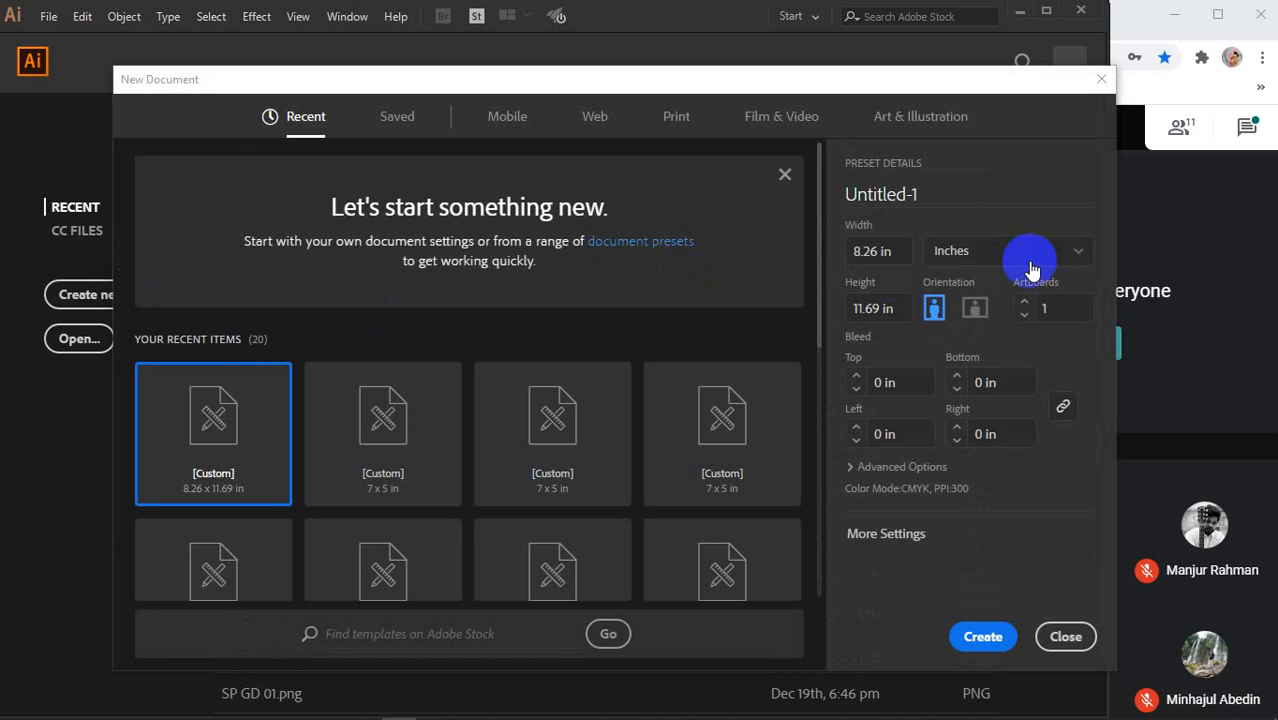
drag(899, 251, 836, 262)
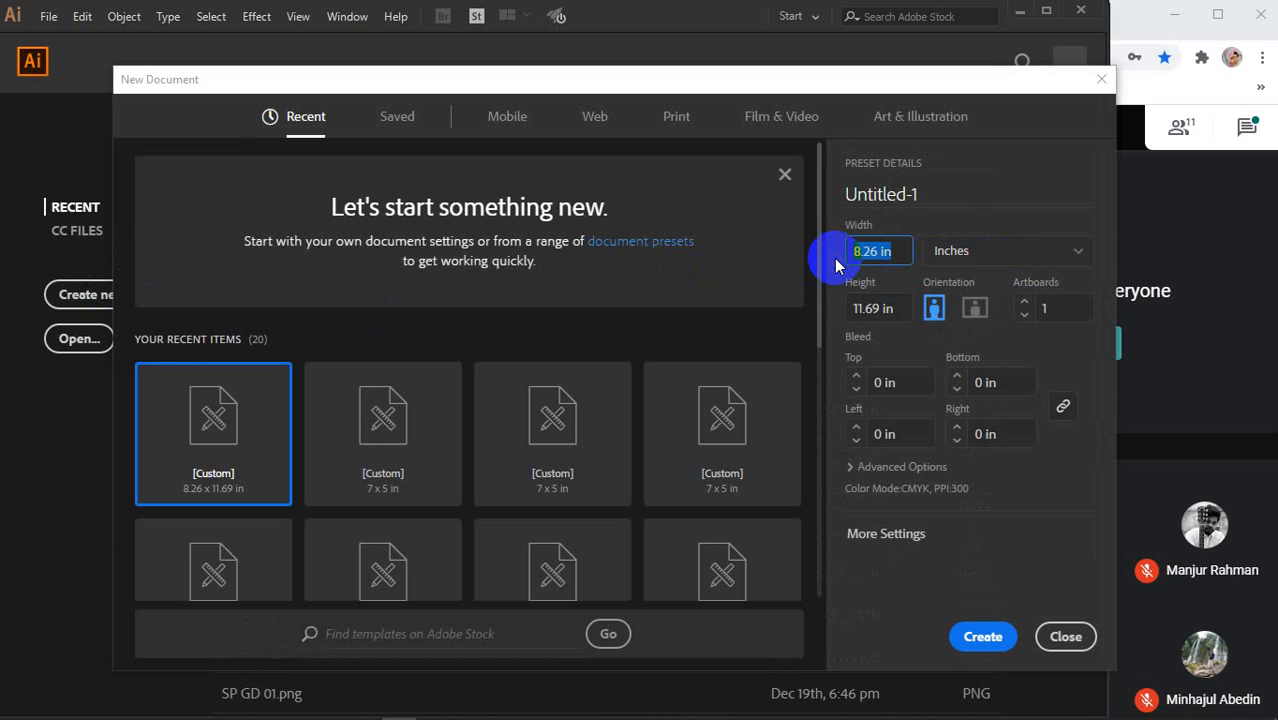
text(7)
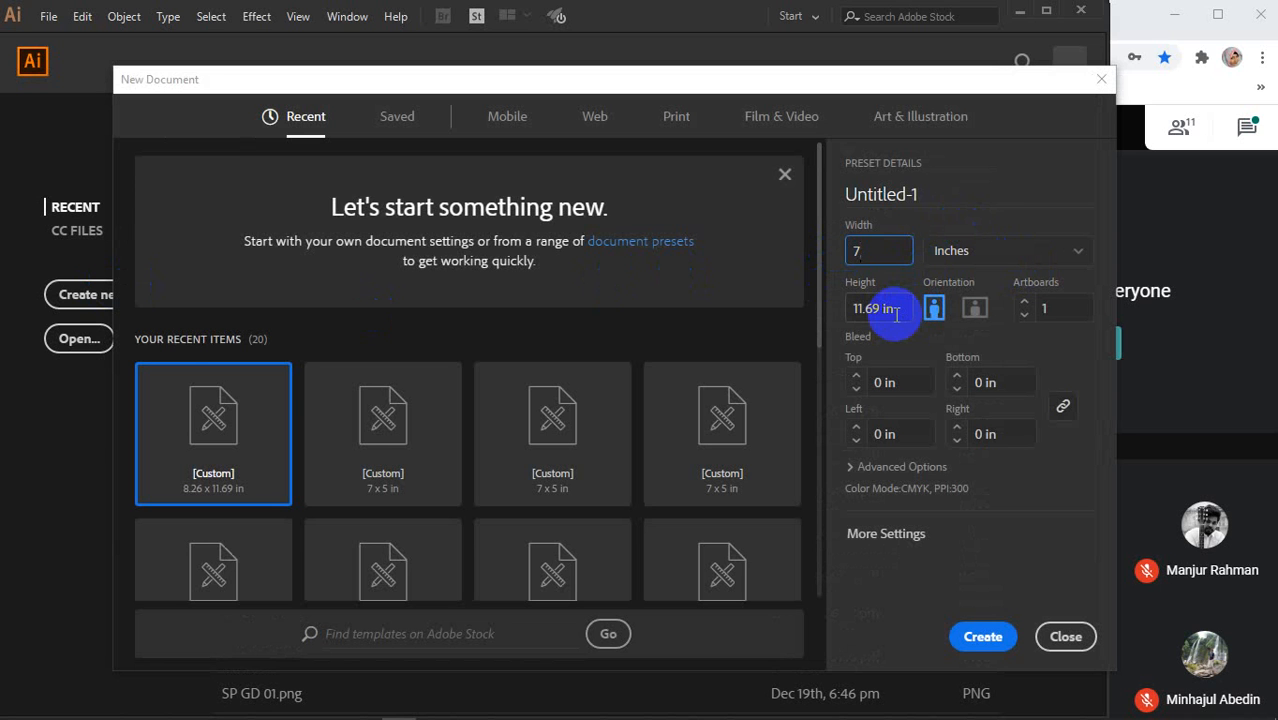
drag(893, 308, 838, 322)
text(5)
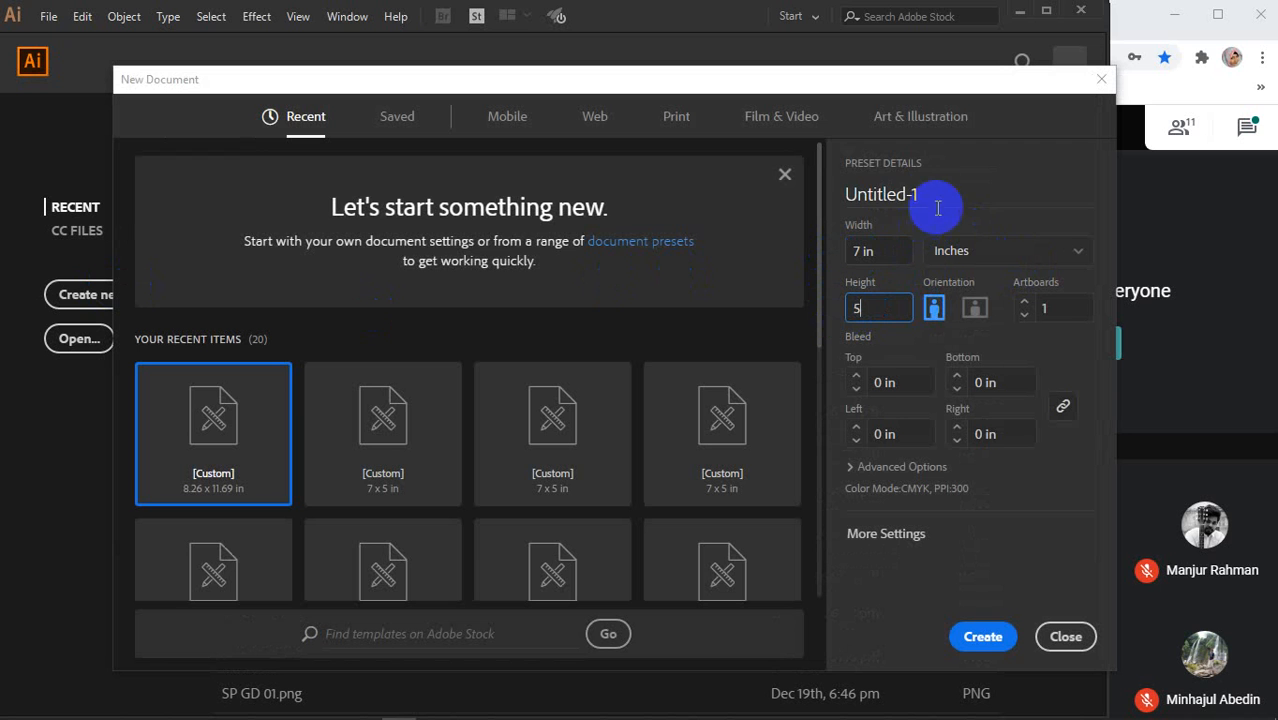
drag(920, 194, 833, 215)
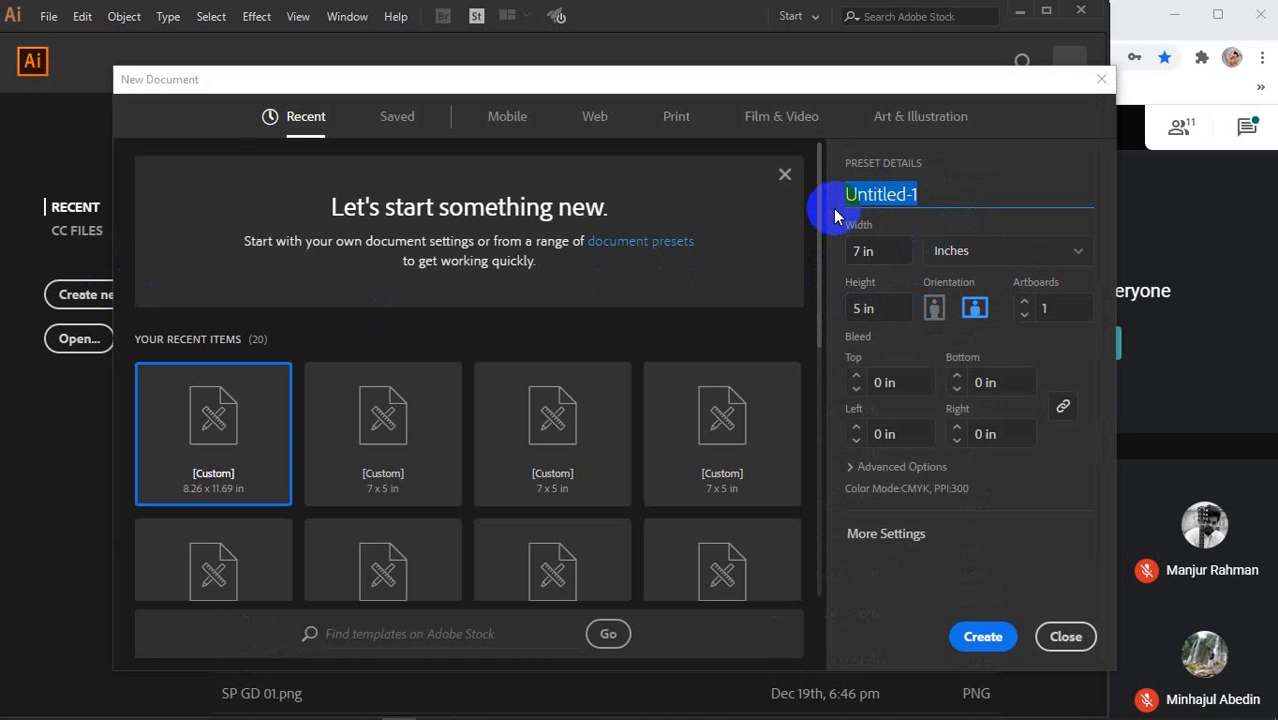
text(class )
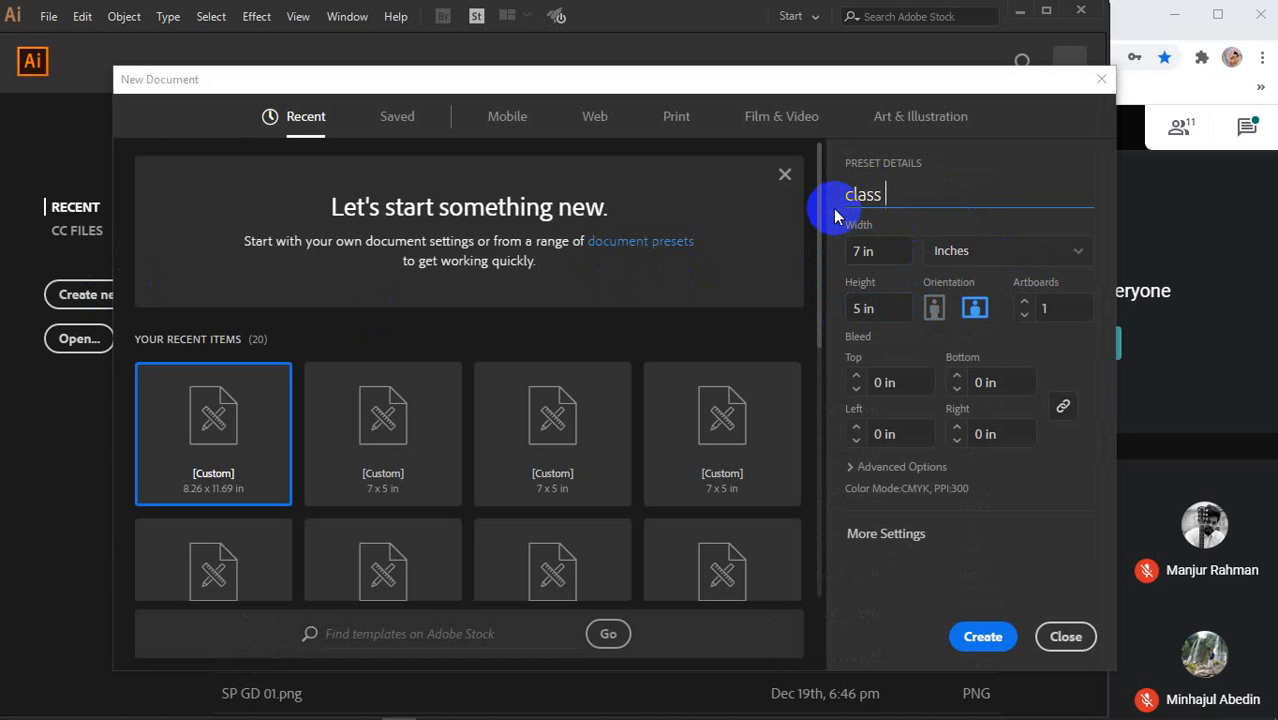
text(41)
click(963, 632)
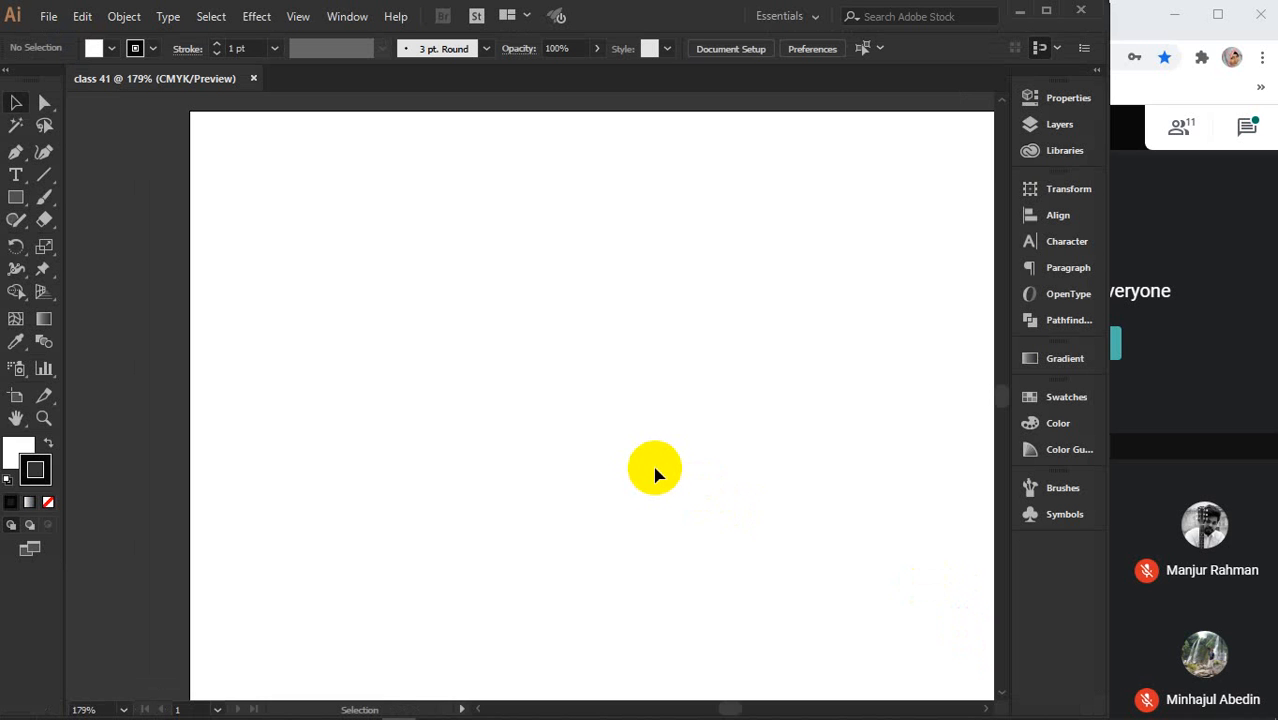
key(ctrl+minus)
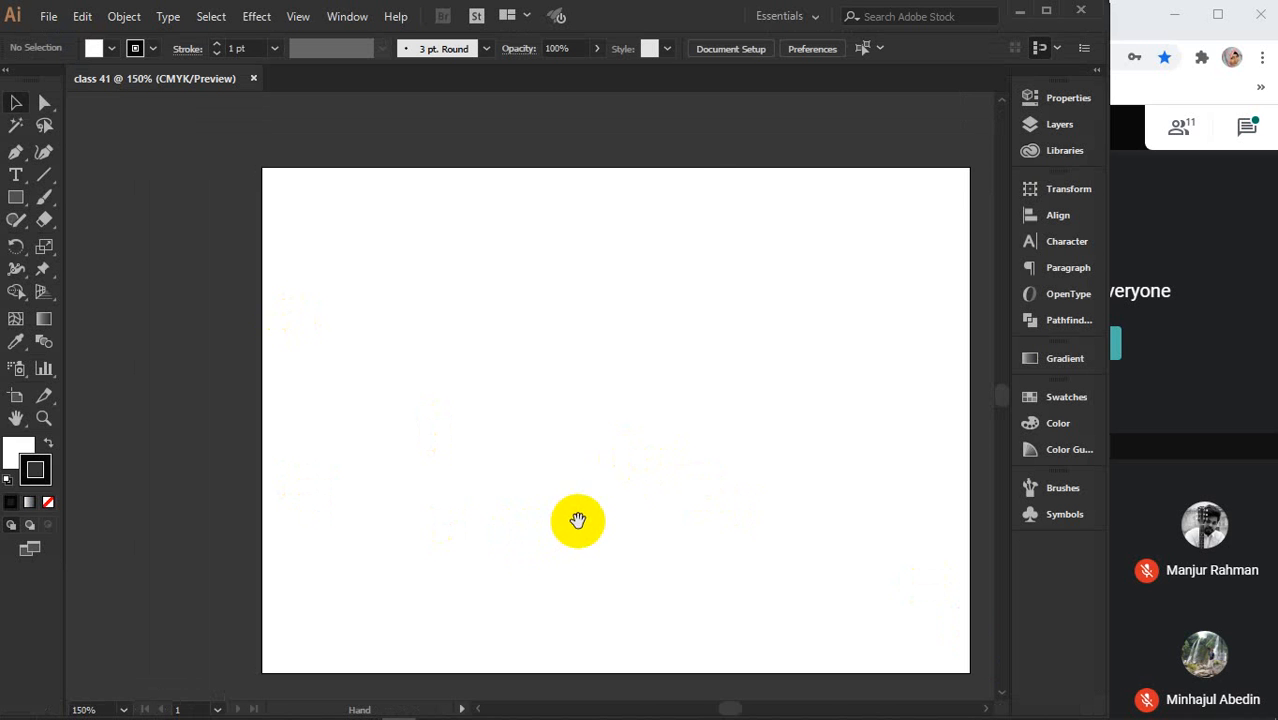
drag(576, 520, 505, 491)
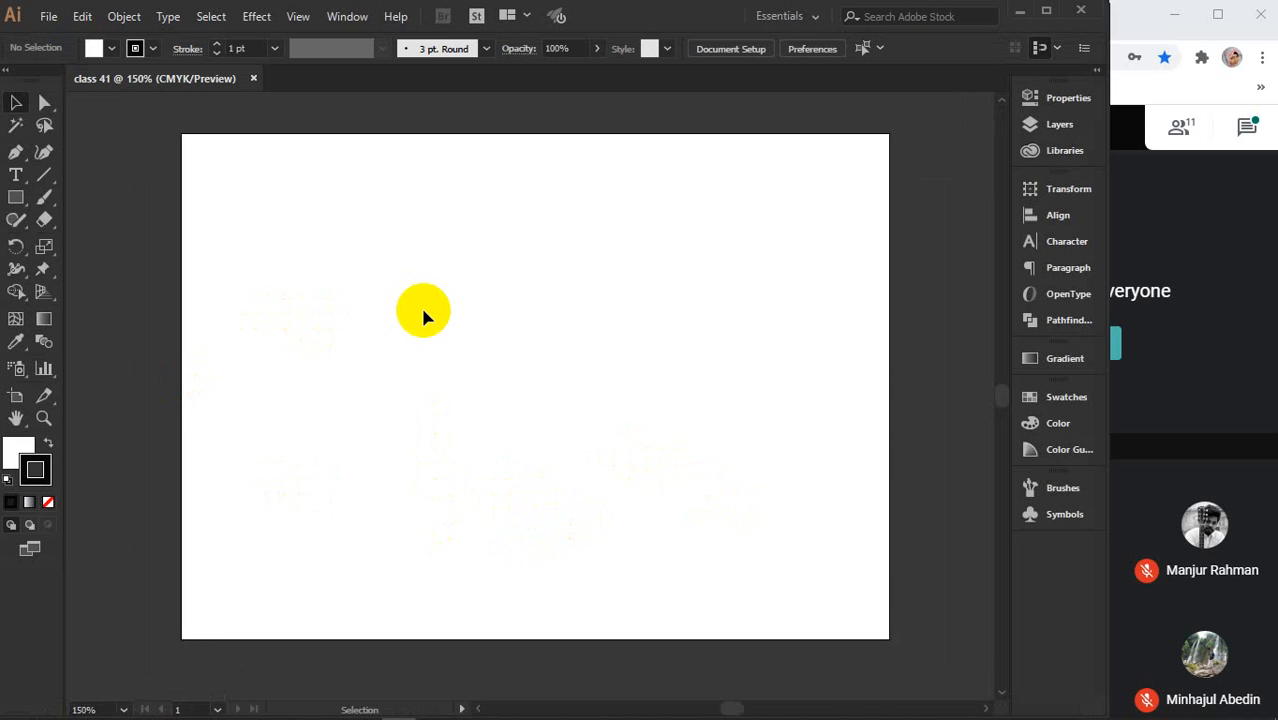
- Check the participant list in the Google Meet call, then return to Illustrator and widen its window slightly
click(1180, 128)
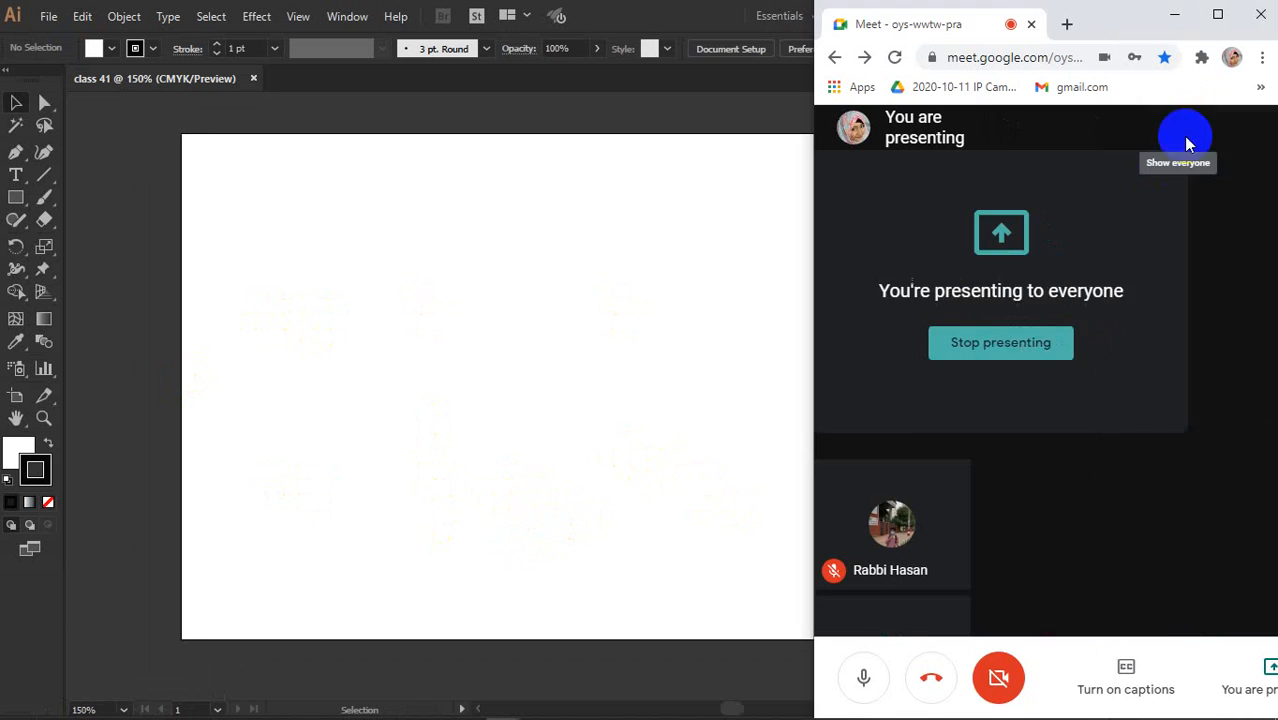
click(1186, 143)
scroll(1185, 392, down, 2)
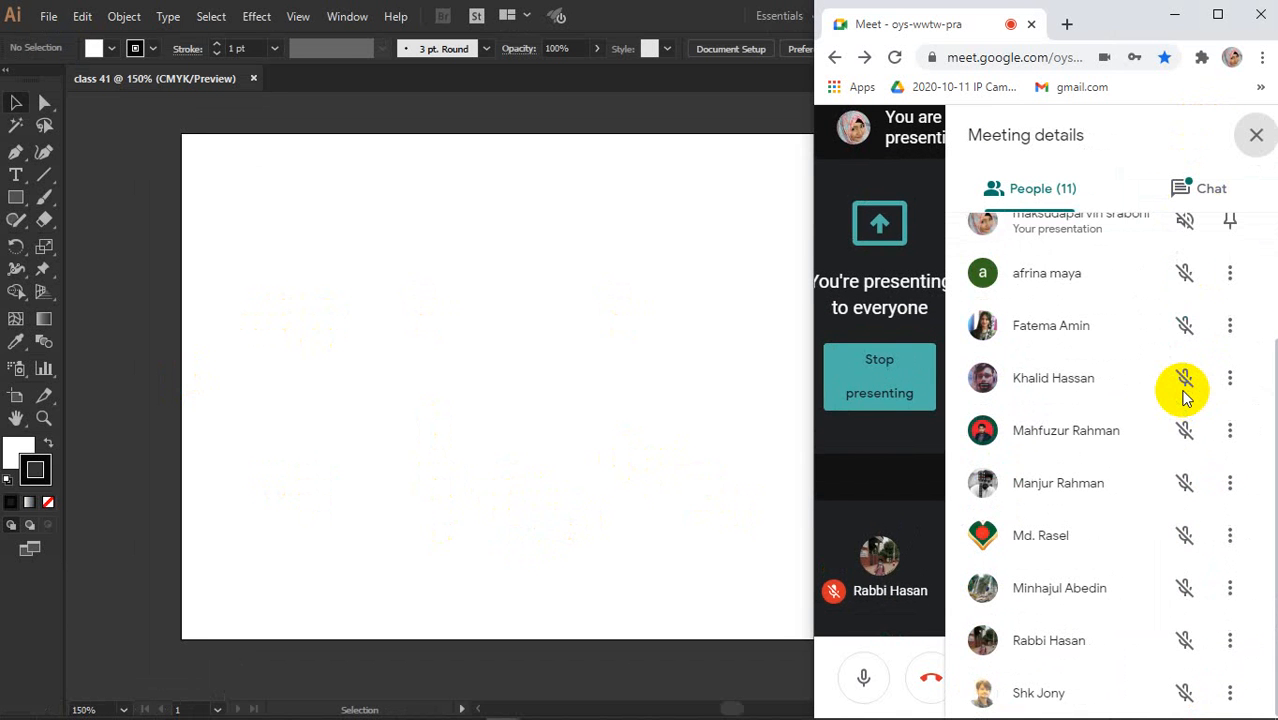
click(1256, 134)
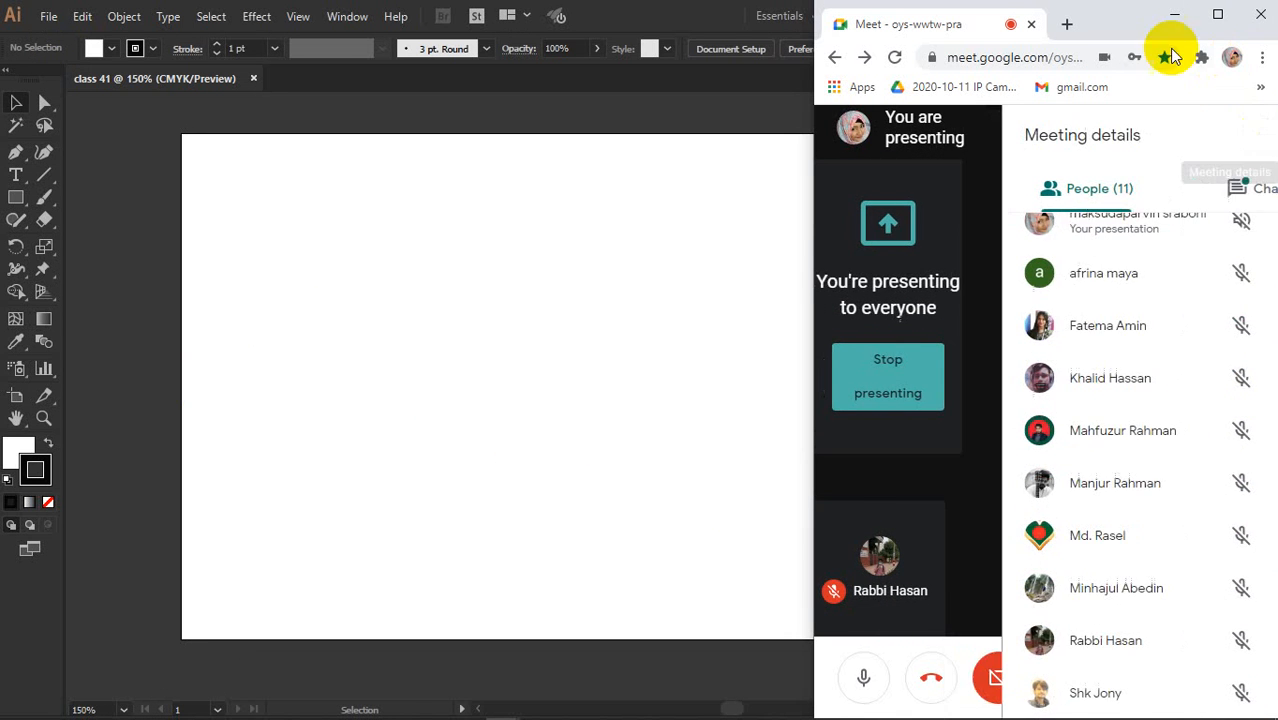
click(571, 320)
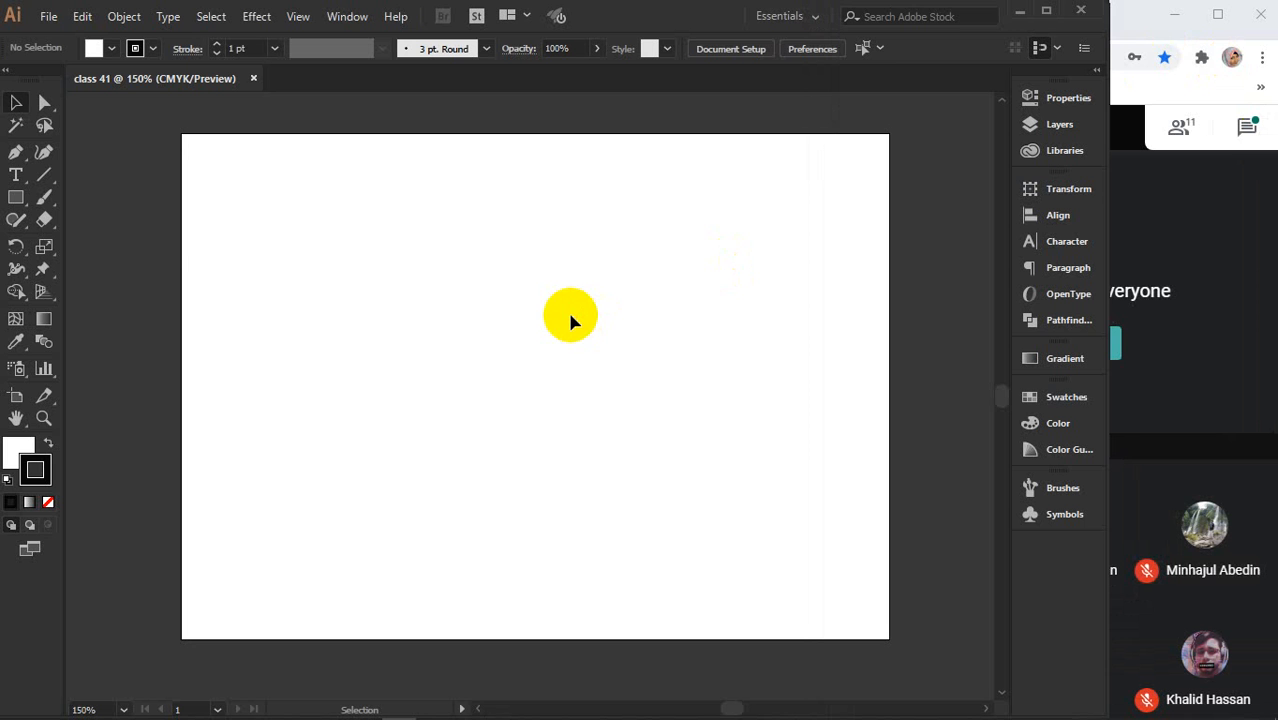
drag(1106, 318, 1141, 301)
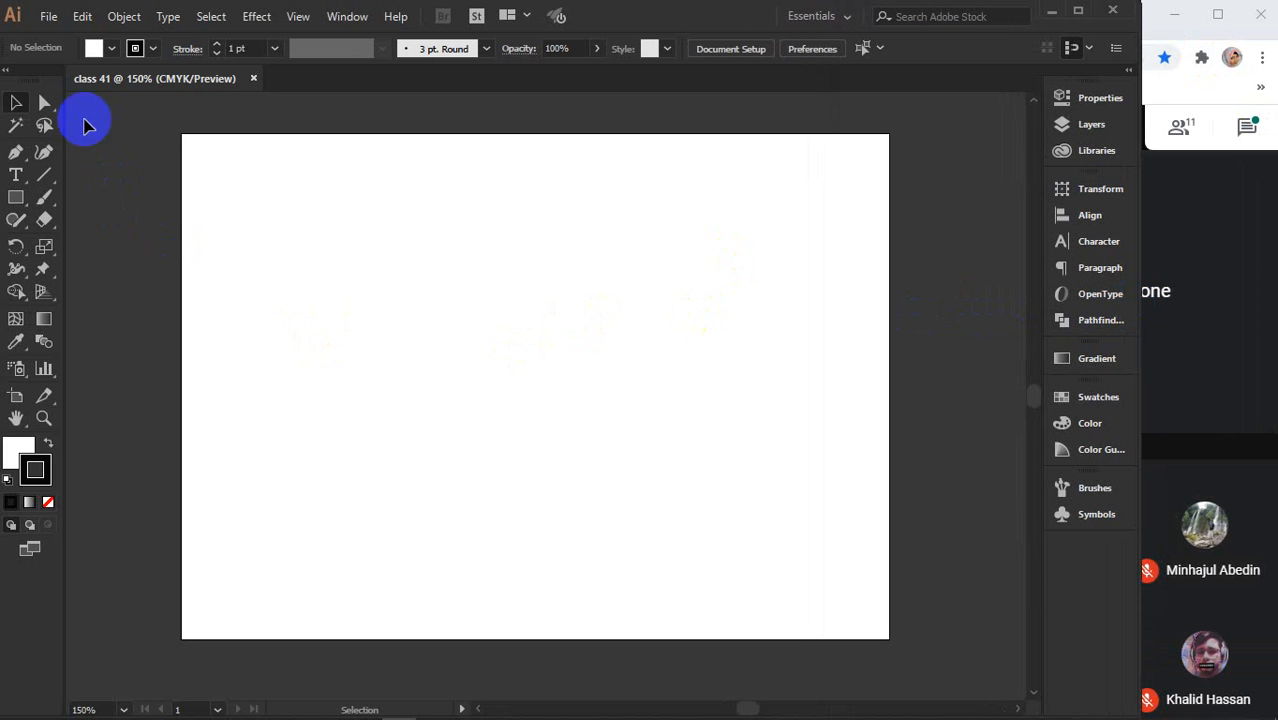
- Draw five rectangles of varying sizes in a row on the empty canvas beside the artboard, the last about 0.75 in square
click(13, 202)
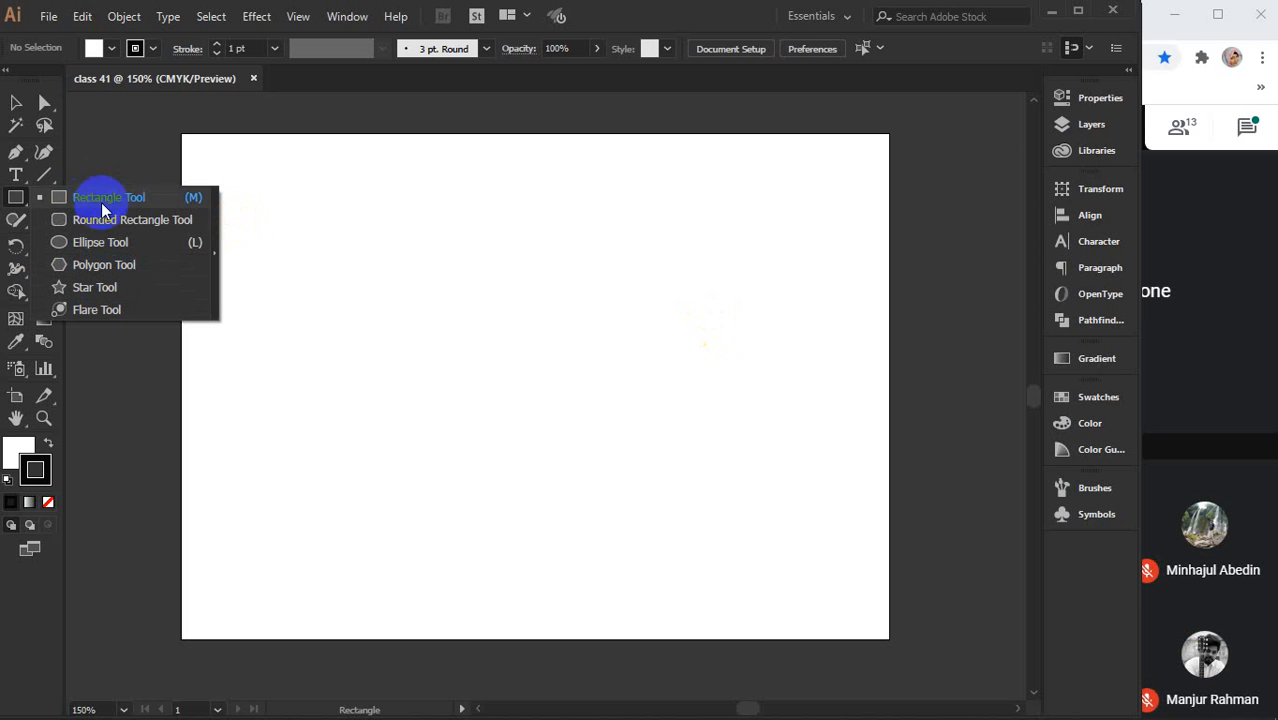
click(10, 103)
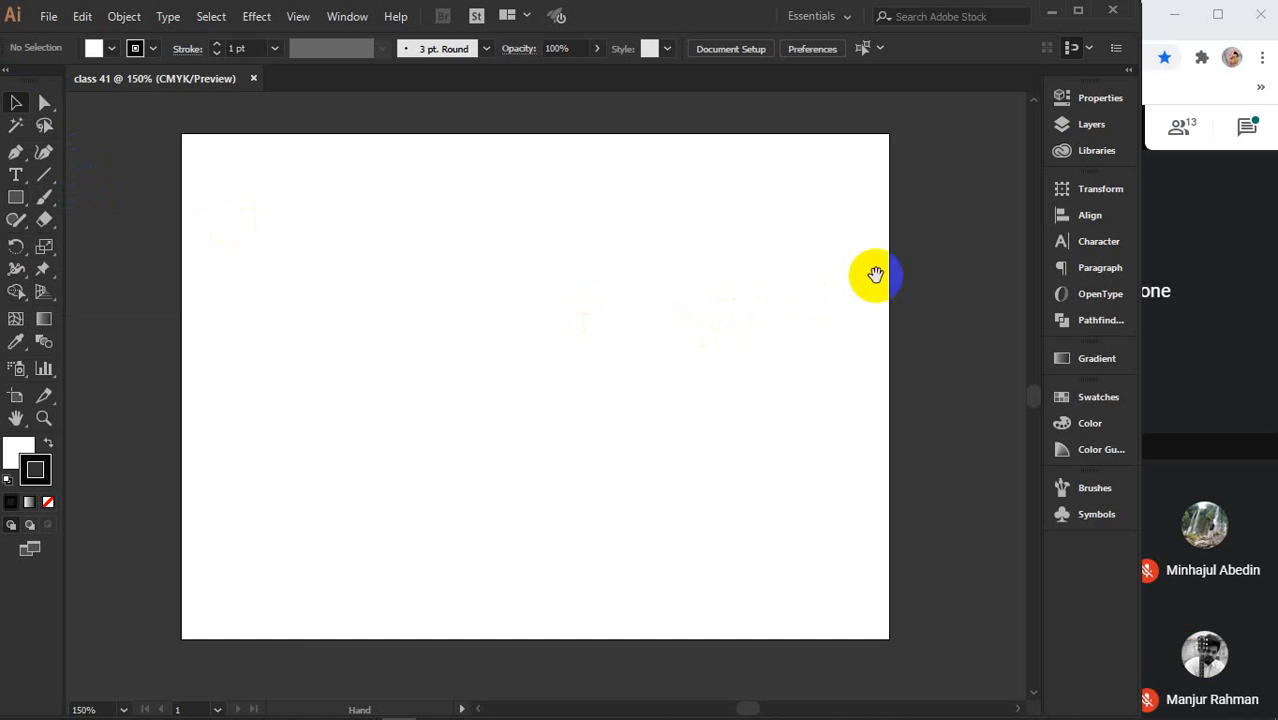
drag(873, 274, 367, 278)
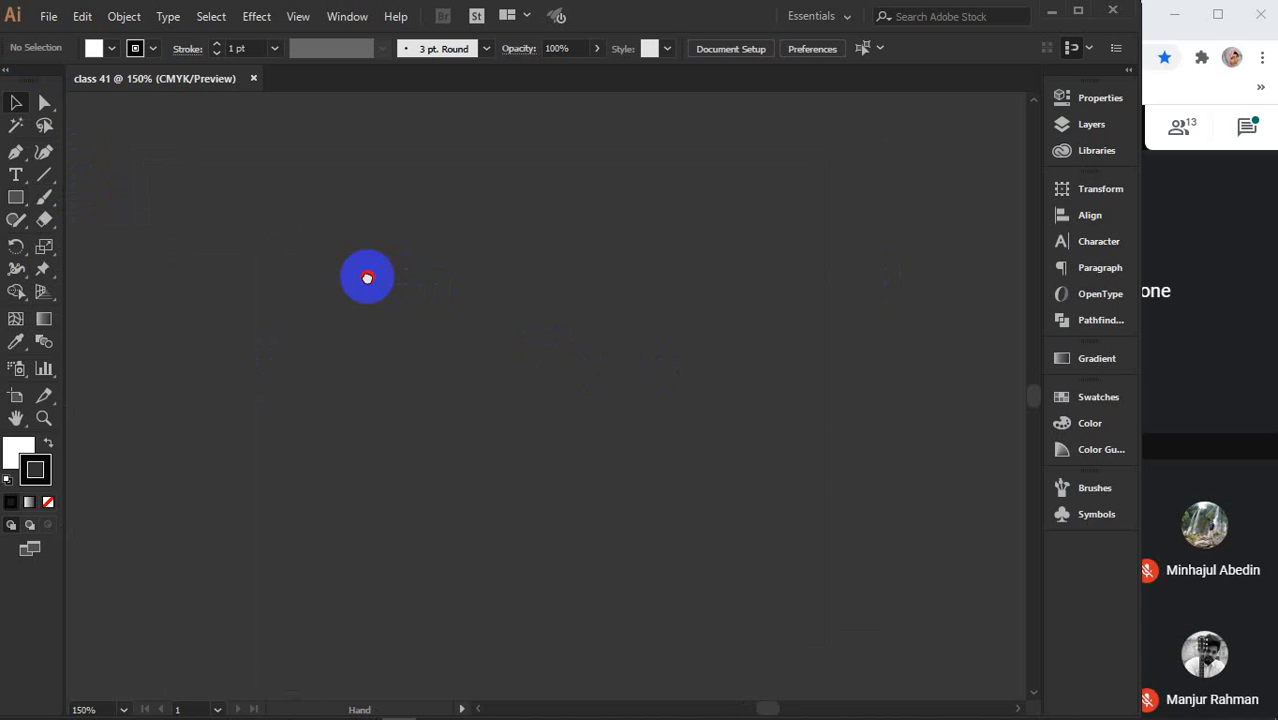
click(16, 197)
click(112, 199)
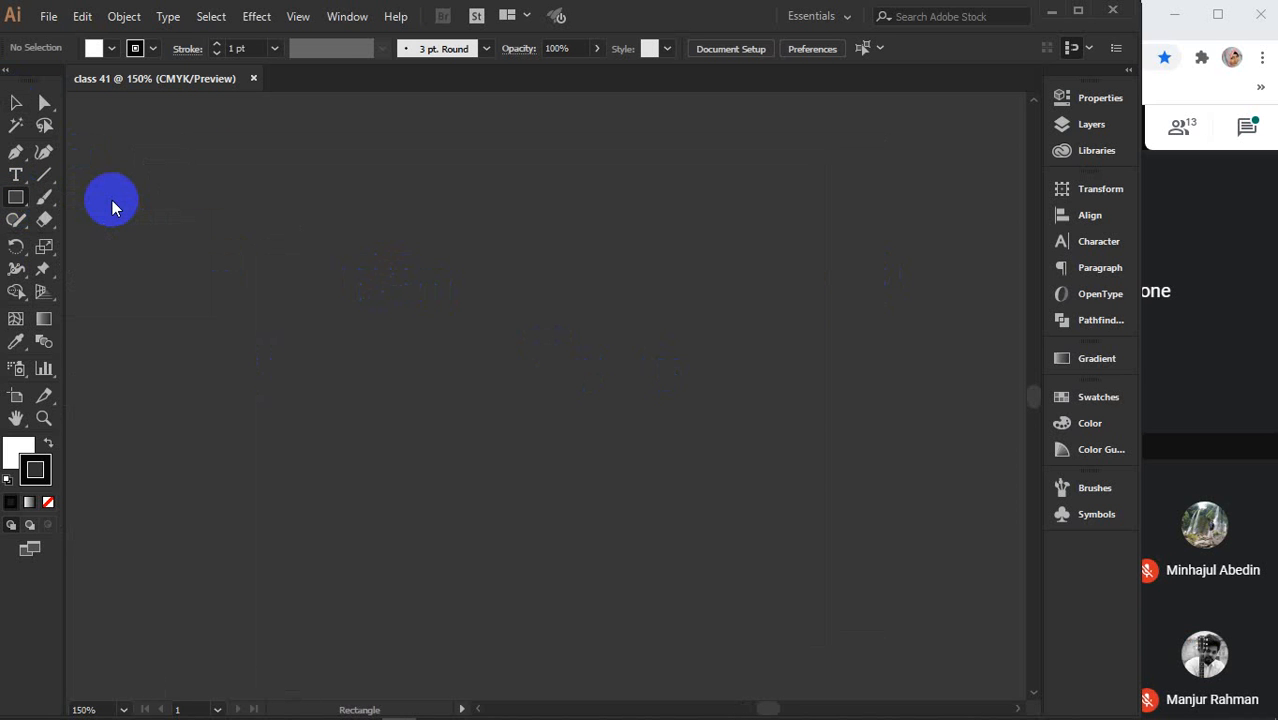
drag(123, 159, 241, 234)
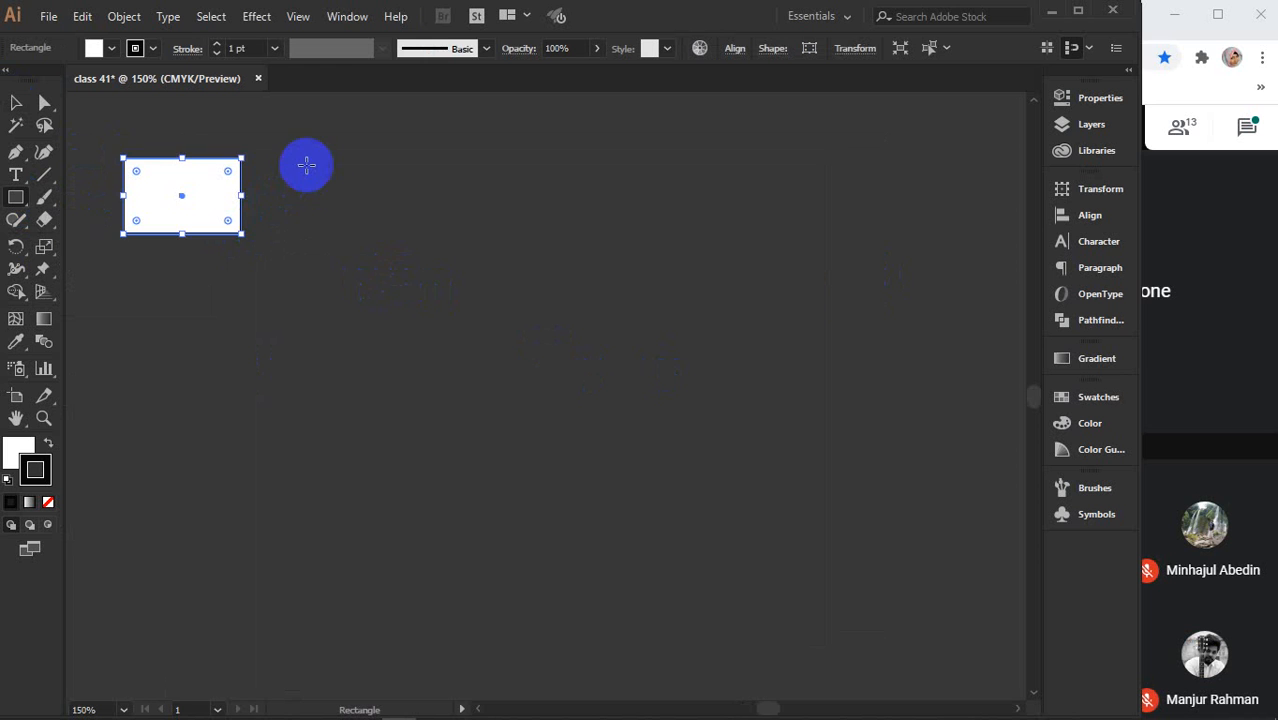
drag(305, 164, 340, 262)
drag(403, 173, 471, 213)
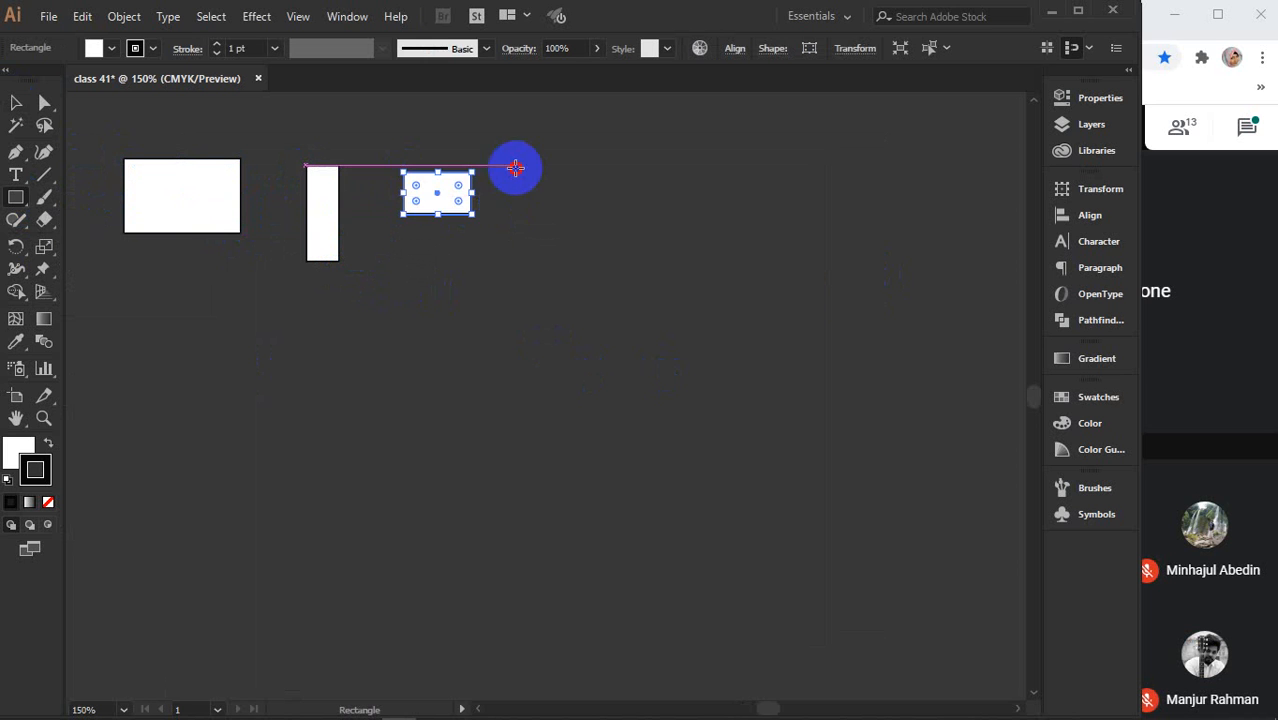
drag(514, 165, 549, 205)
drag(596, 158, 673, 233)
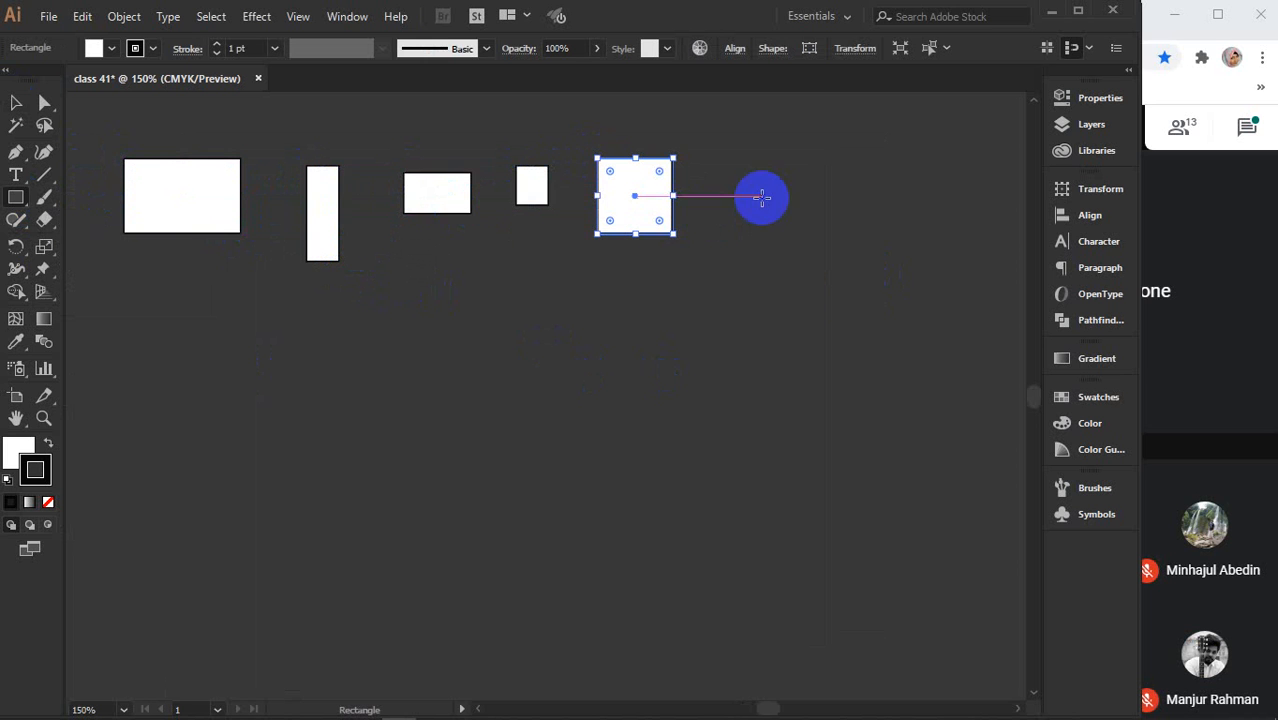
- Add a rectangle with exact dimensions of 0.75 in by 0.75 in at the far end of the row
click(836, 179)
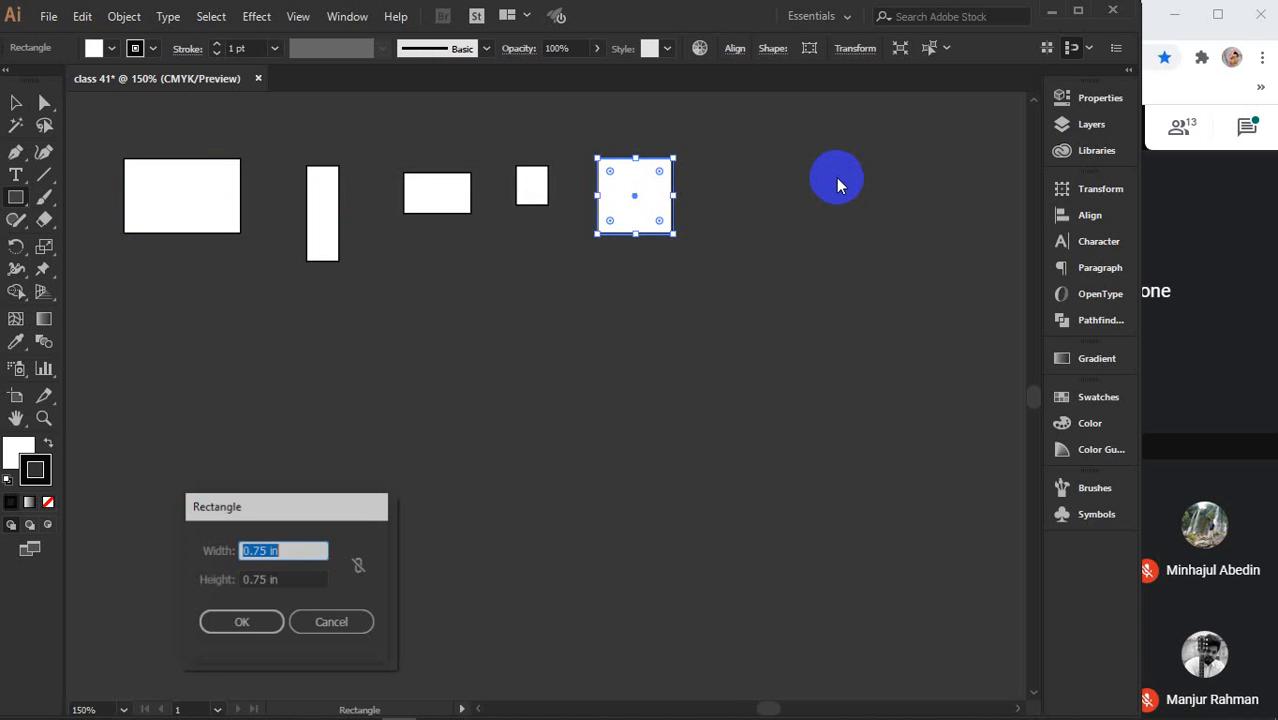
drag(265, 506, 711, 279)
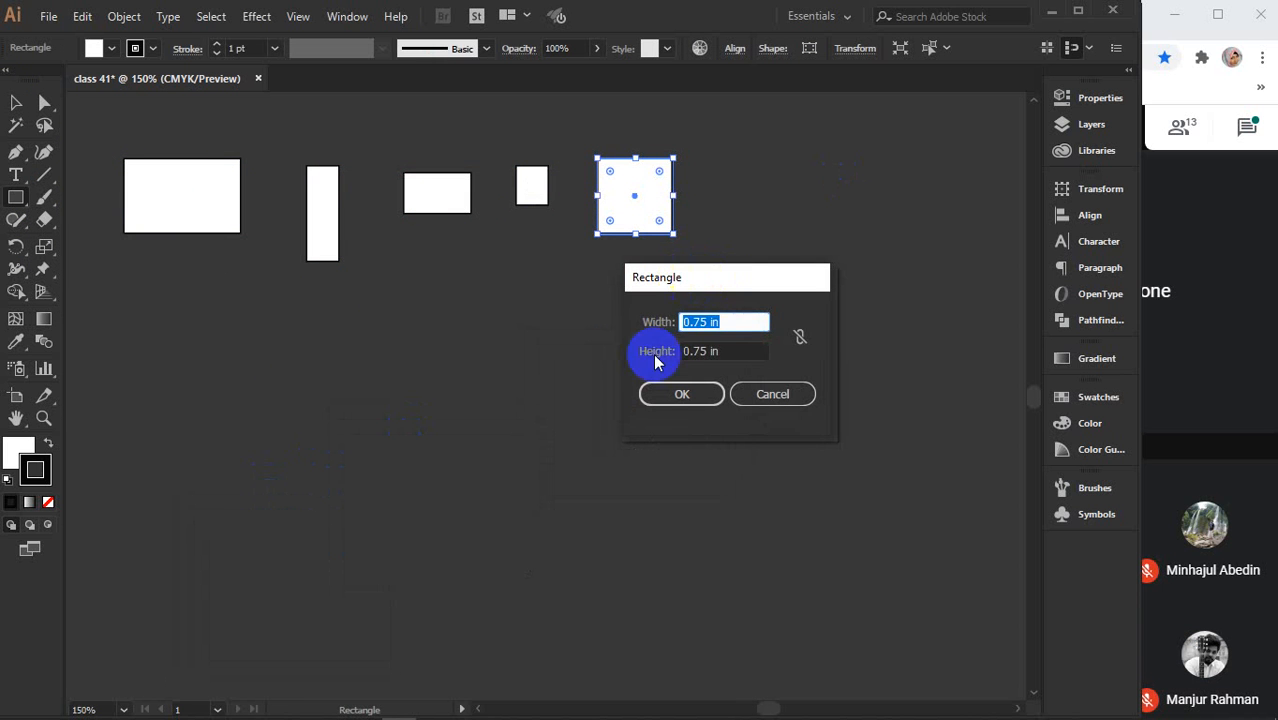
click(736, 285)
click(682, 394)
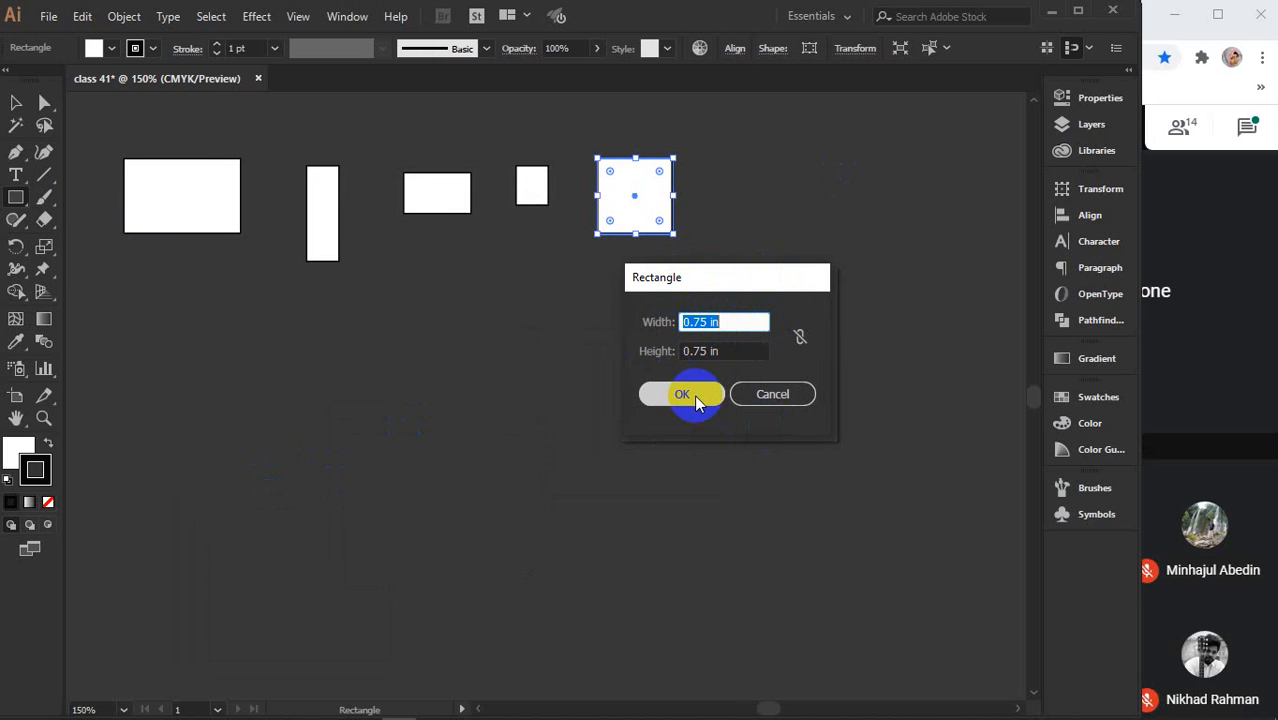
click(875, 205)
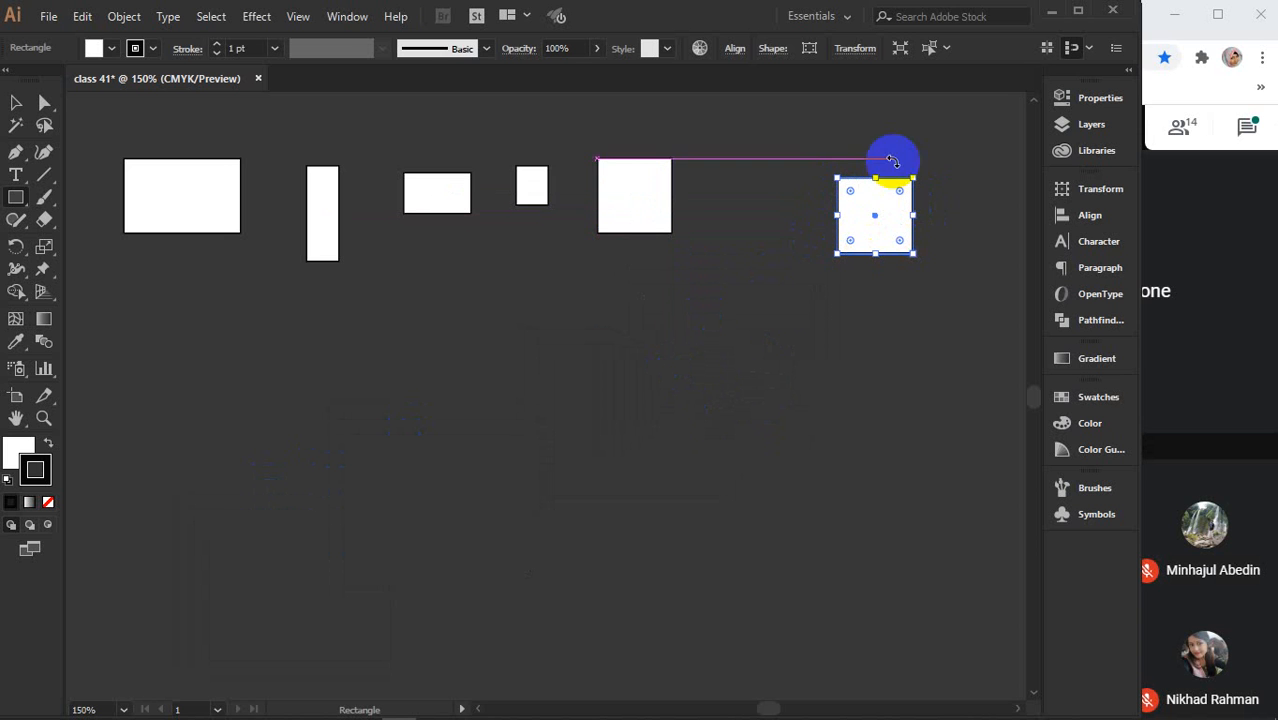
- Draw three rounded rectangles in a second row below the first, the last about 1.38 in by 0.76 in
click(13, 198)
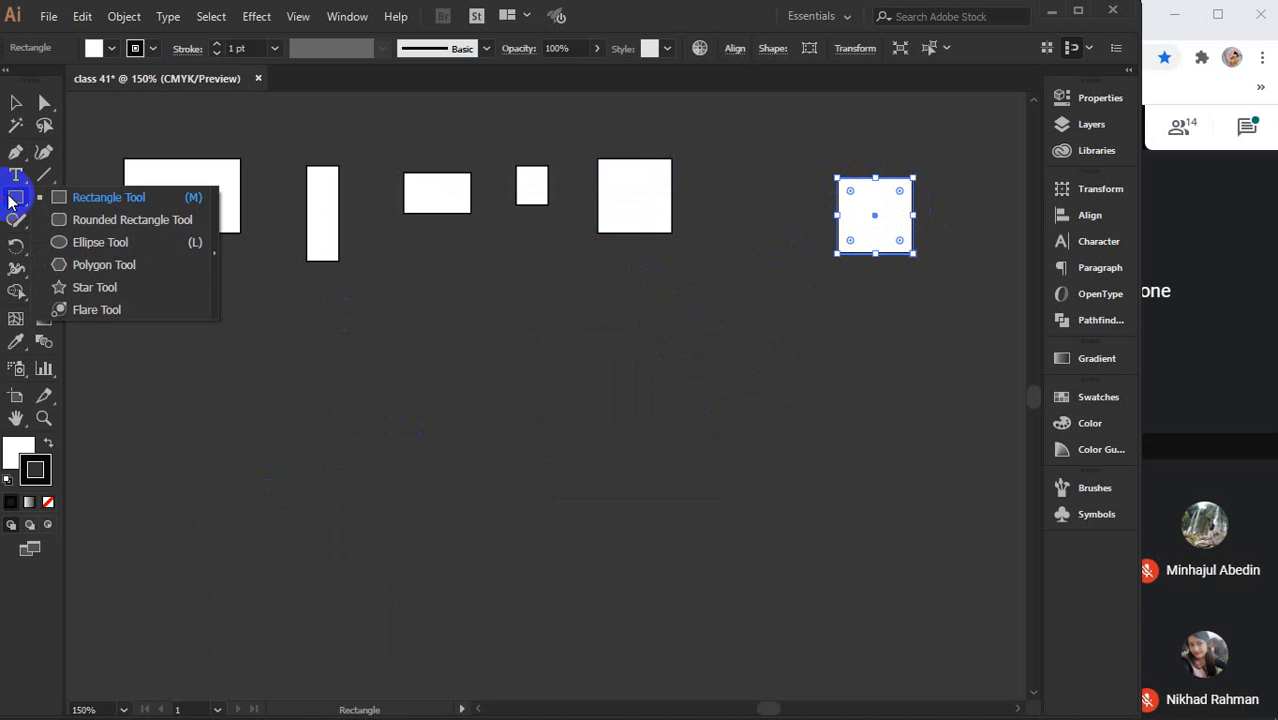
click(62, 219)
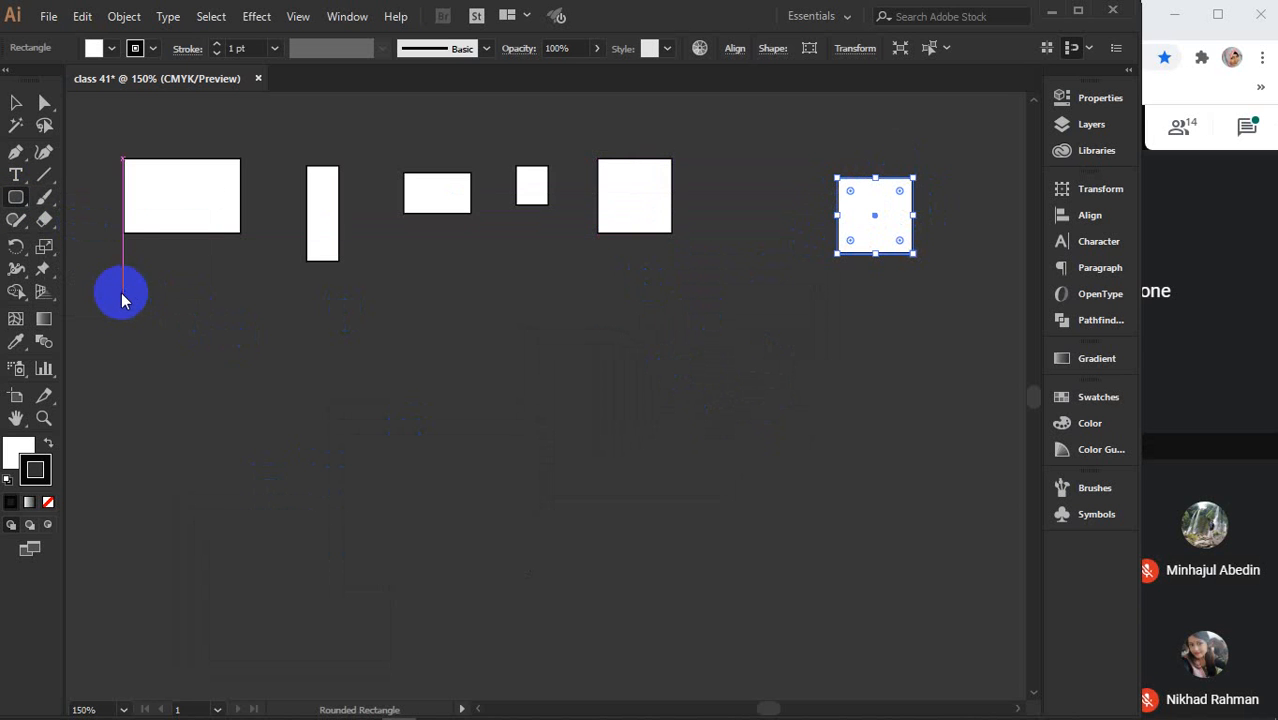
drag(121, 295, 220, 355)
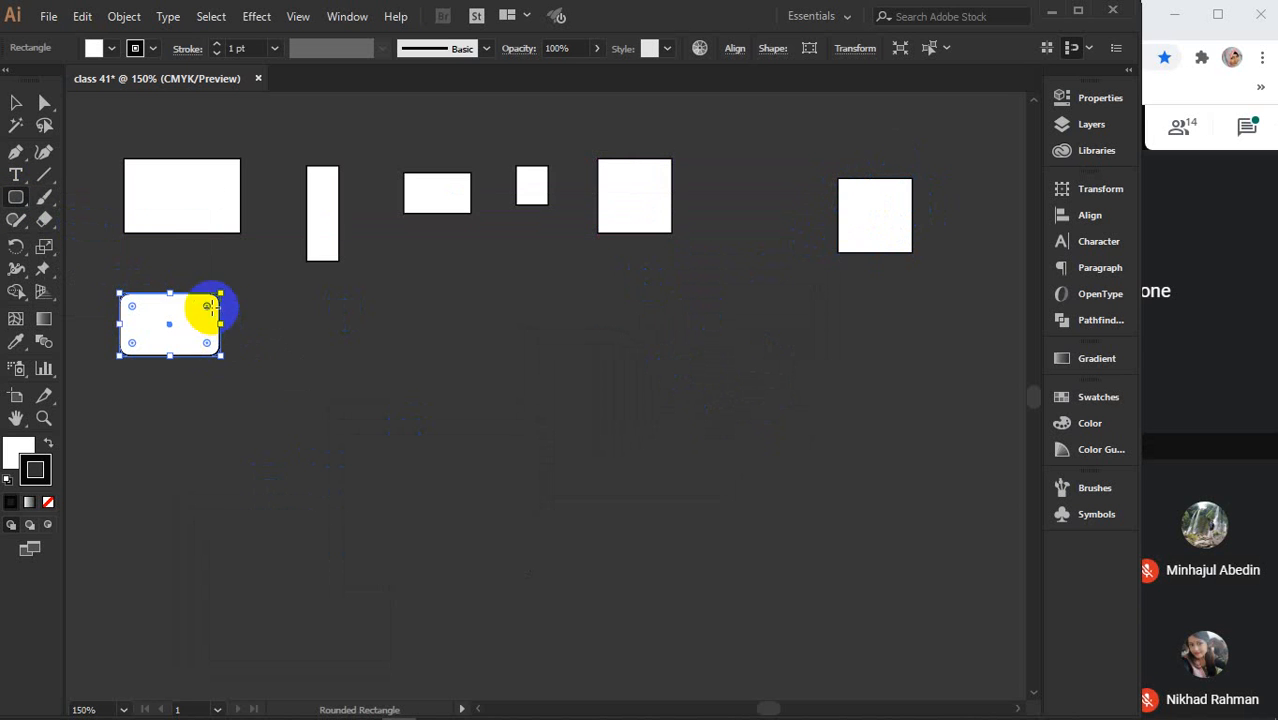
drag(266, 286, 305, 379)
drag(359, 279, 500, 355)
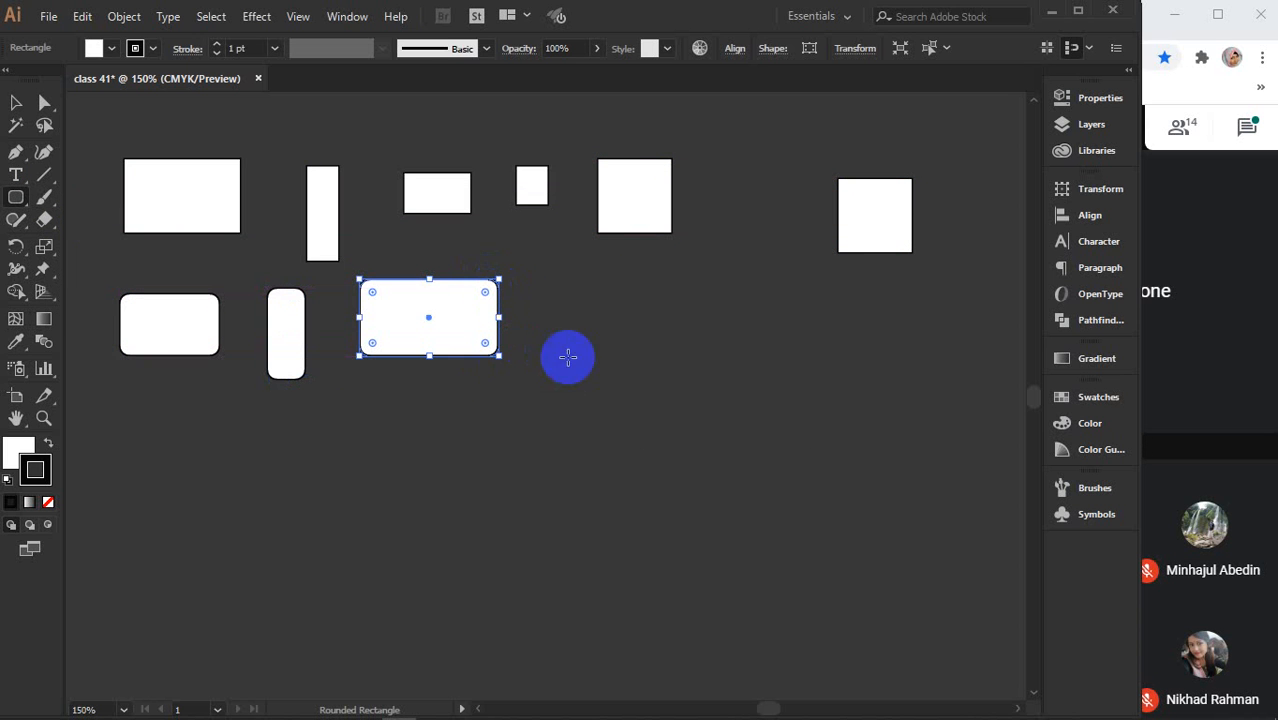
- Add a rounded rectangle 1.375 in wide and 0.7639 in high with a 0.1 in corner radius at the end of the second row
click(650, 302)
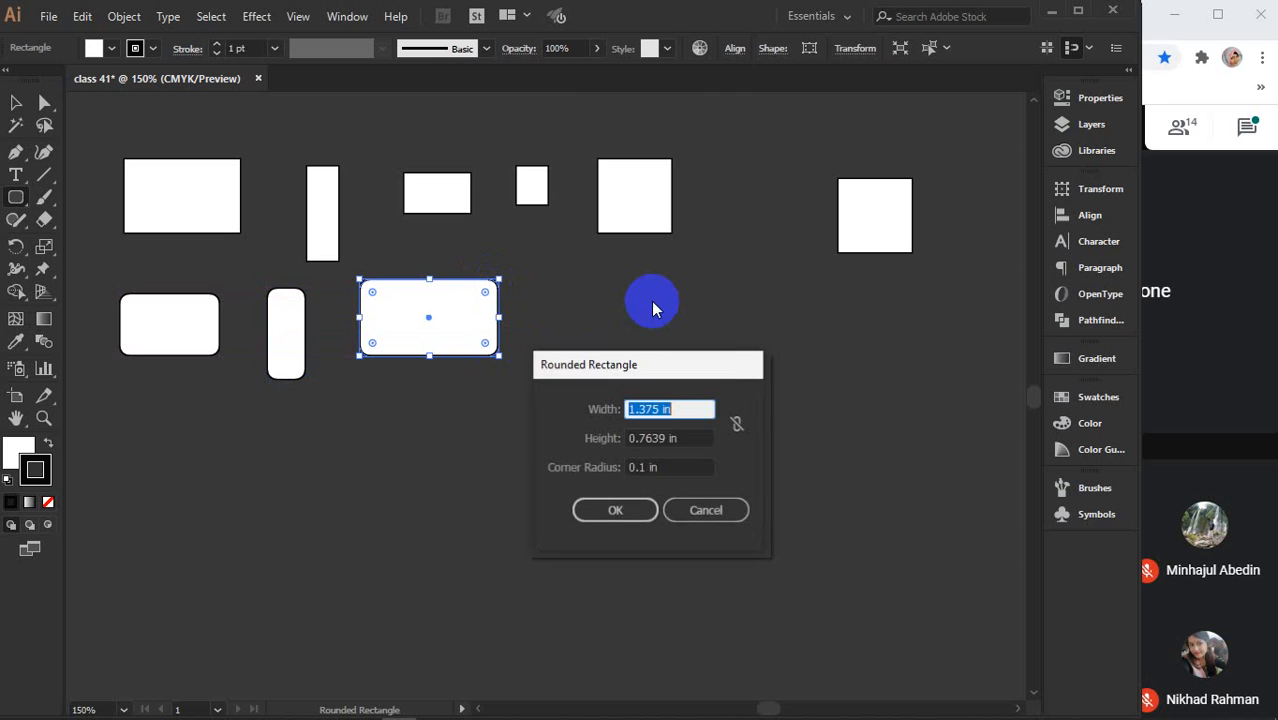
drag(665, 364, 700, 270)
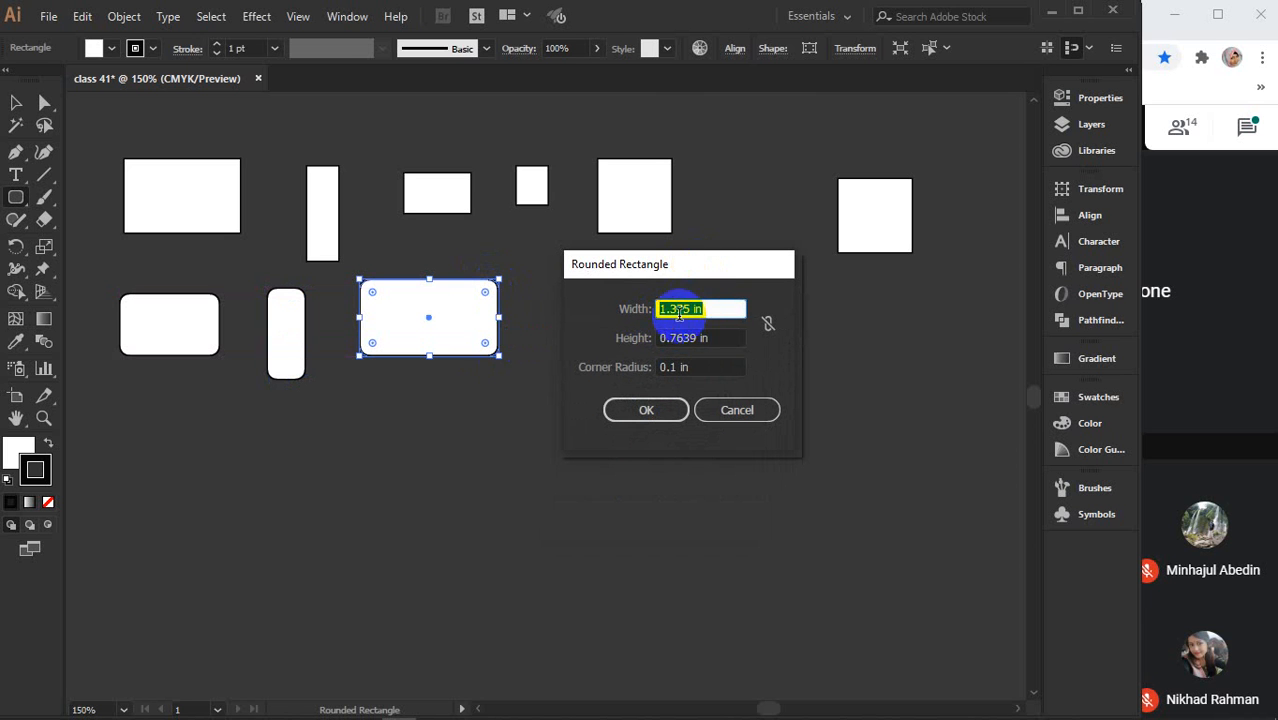
click(709, 366)
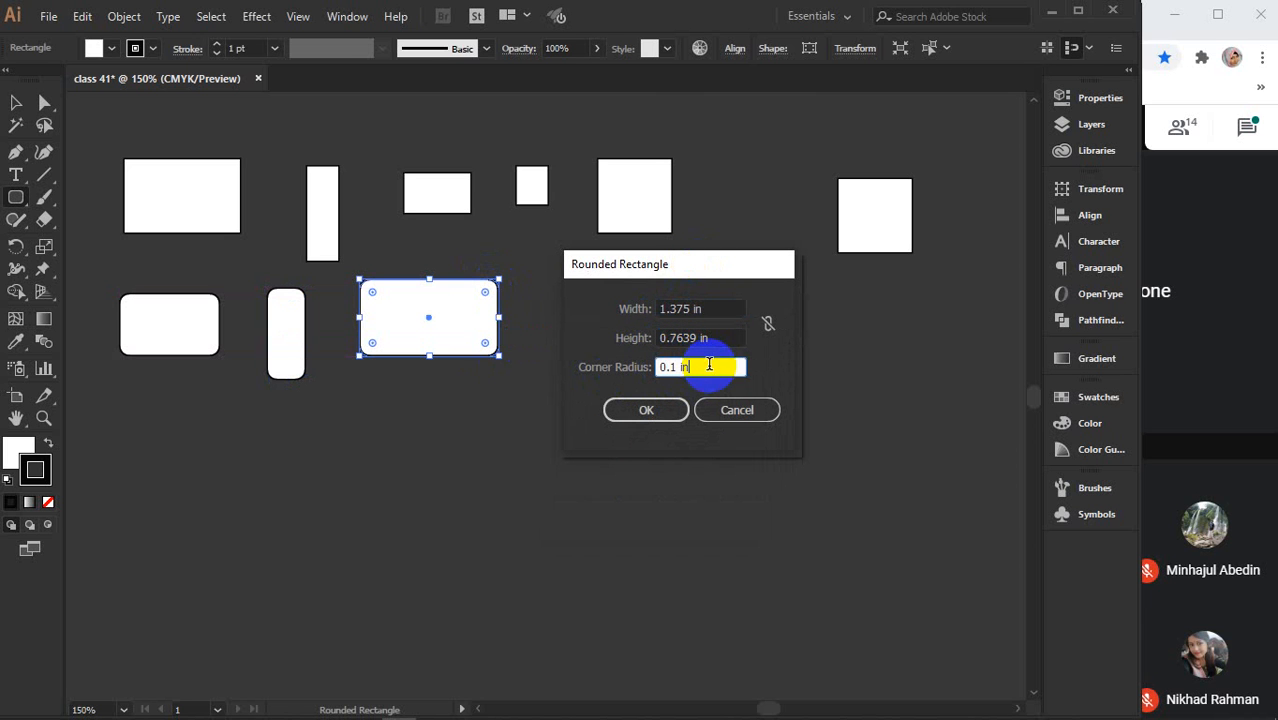
click(646, 410)
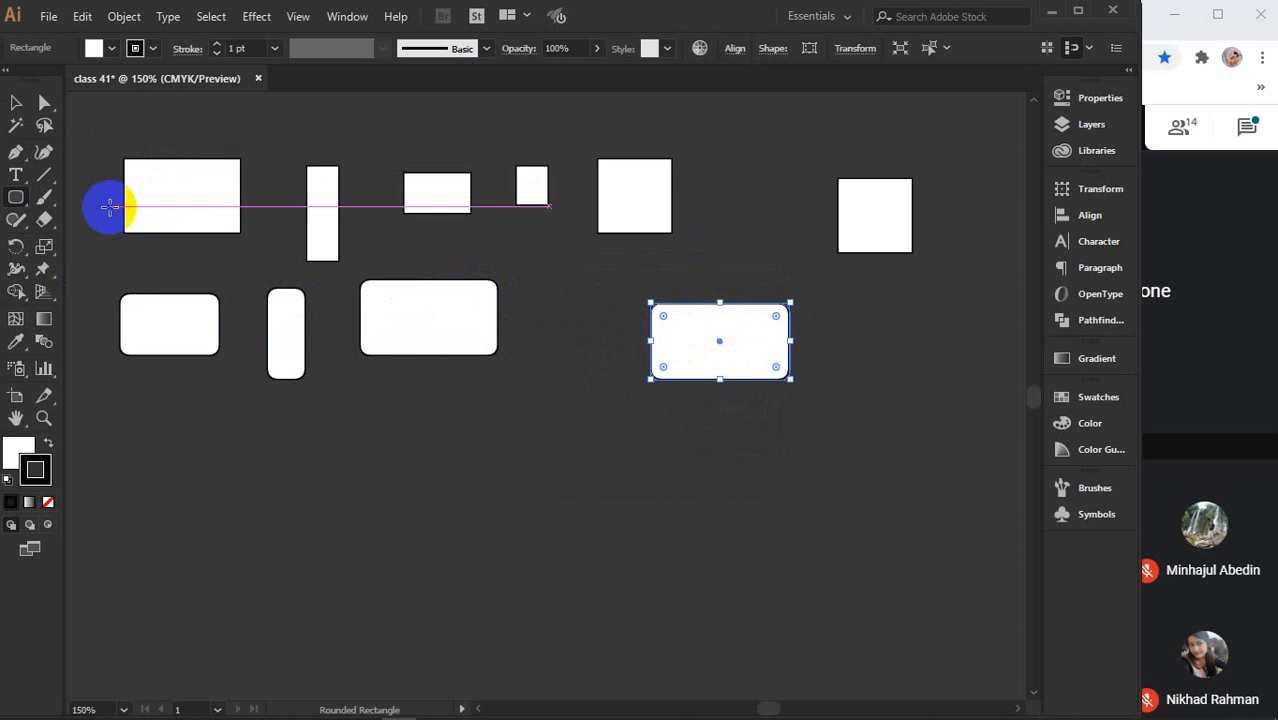
- Round the corners of the top row's first rectangle and increase the corner rounding of the first rounded rectangle below it
click(15, 102)
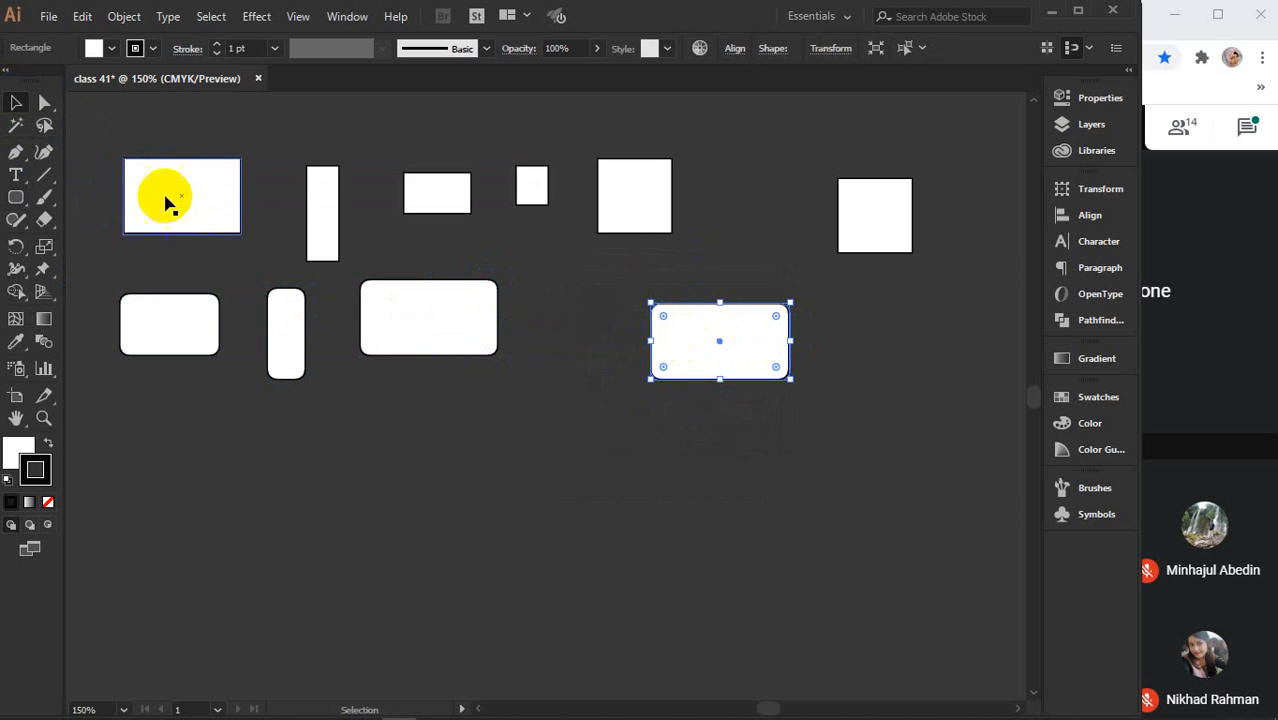
click(165, 200)
drag(16, 199, 107, 199)
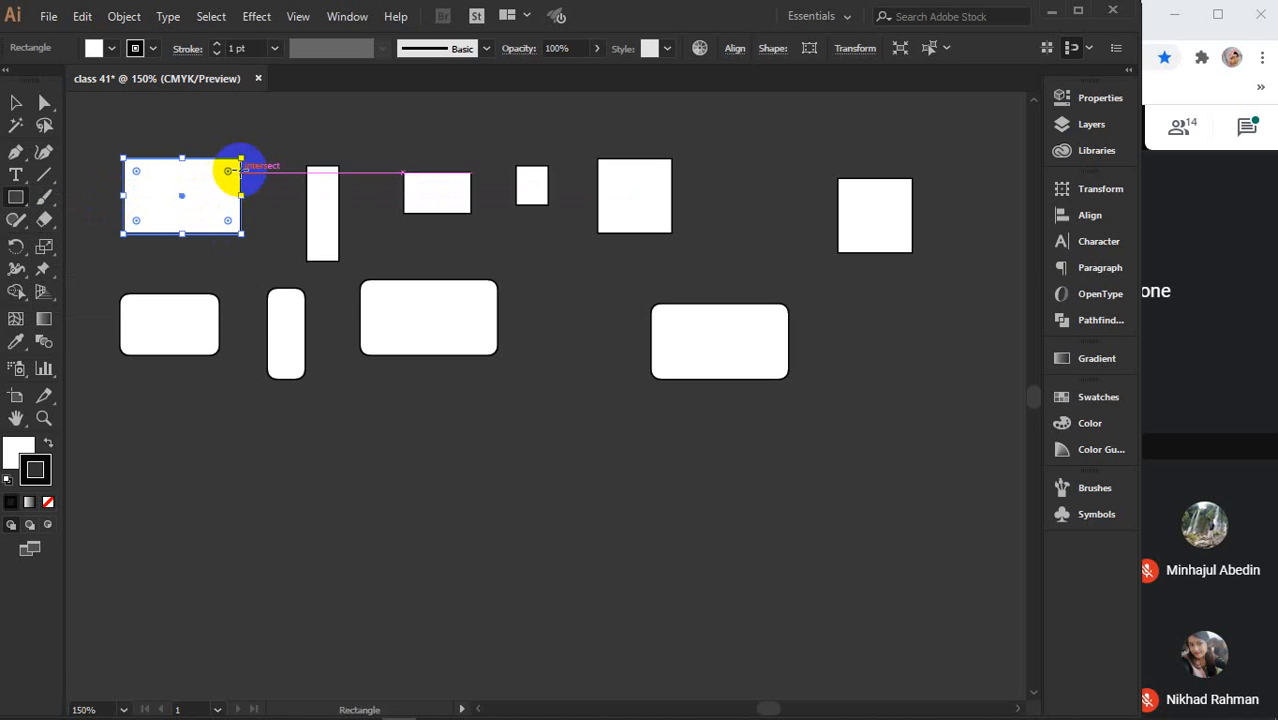
scroll(228, 165, up, 5)
click(15, 103)
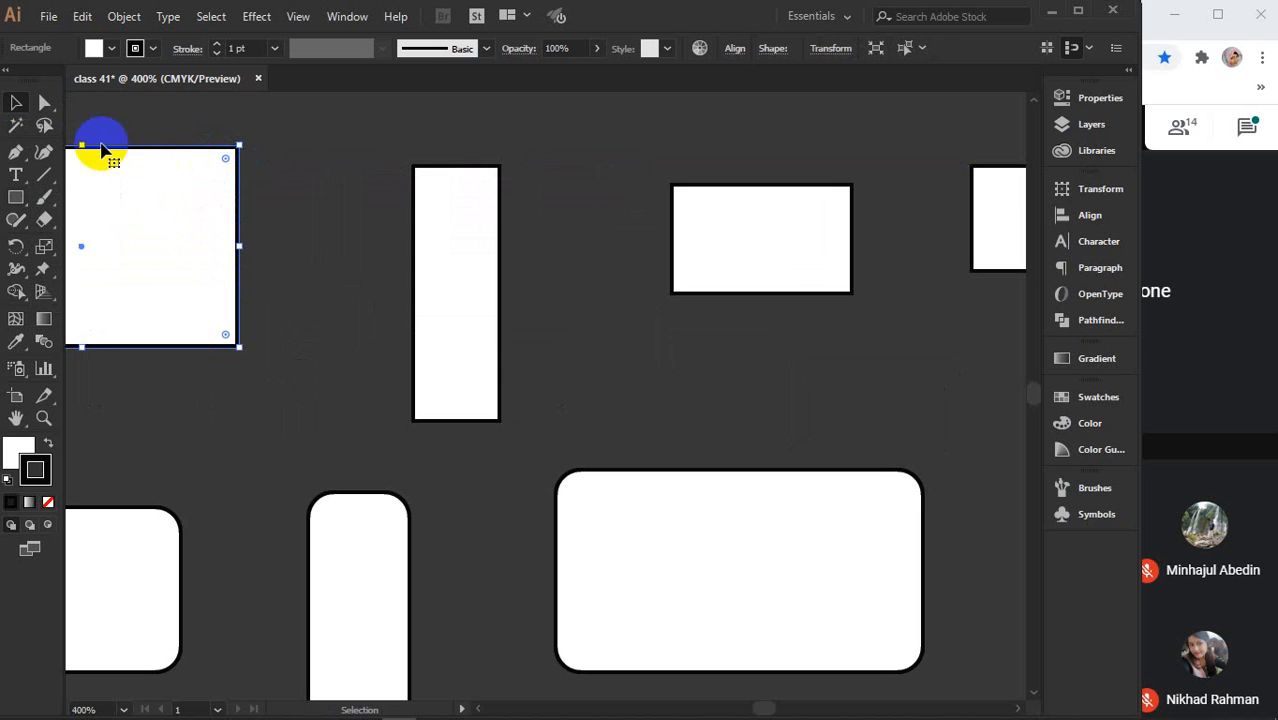
drag(176, 211, 428, 191)
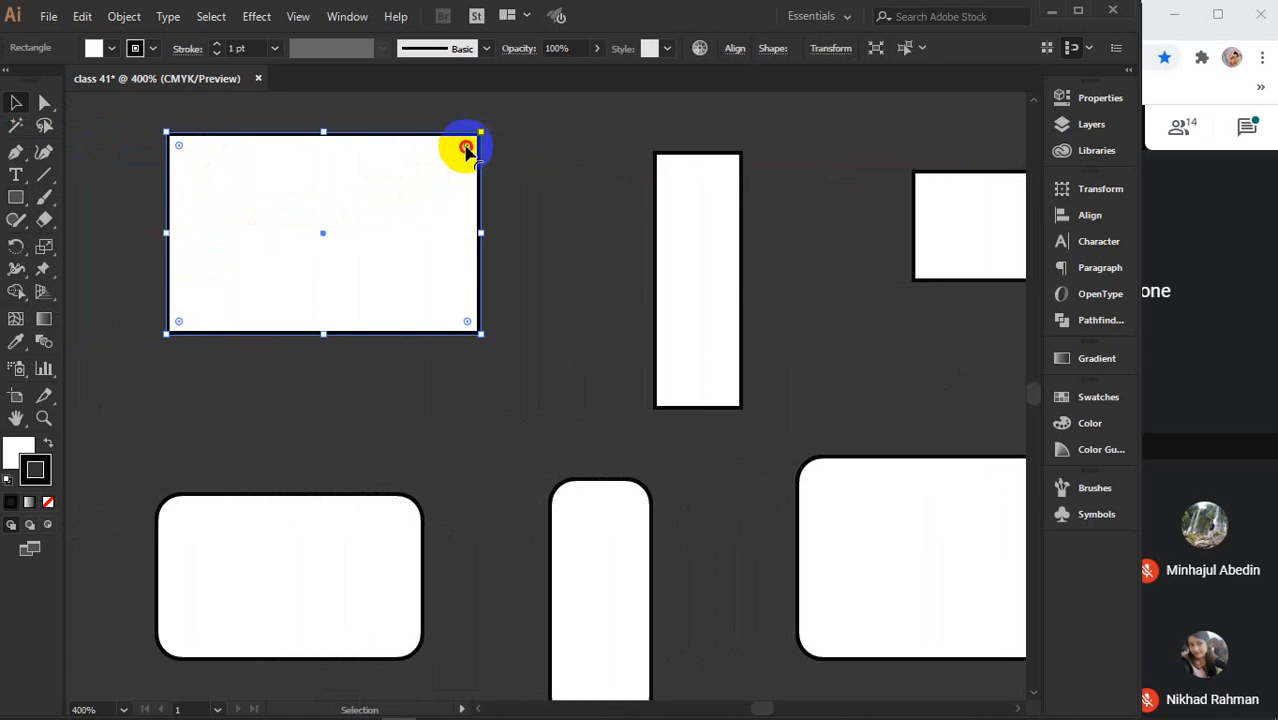
drag(466, 147, 433, 192)
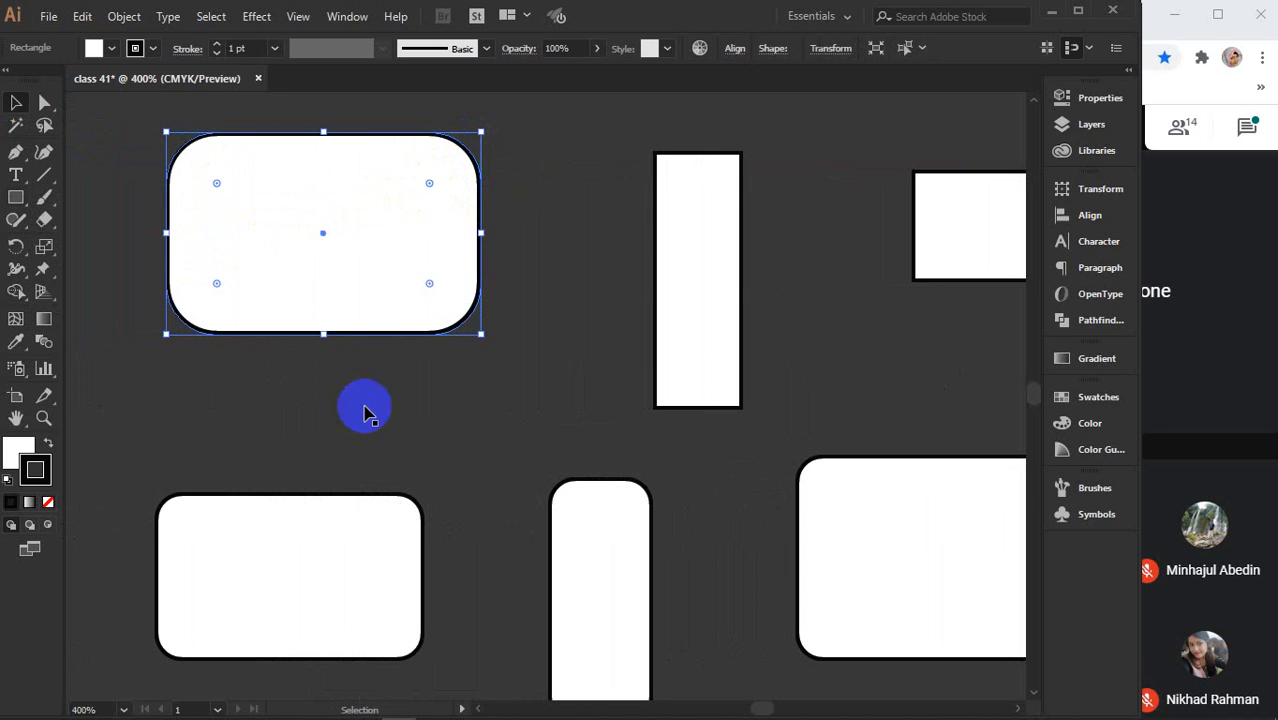
click(403, 514)
drag(397, 520, 368, 553)
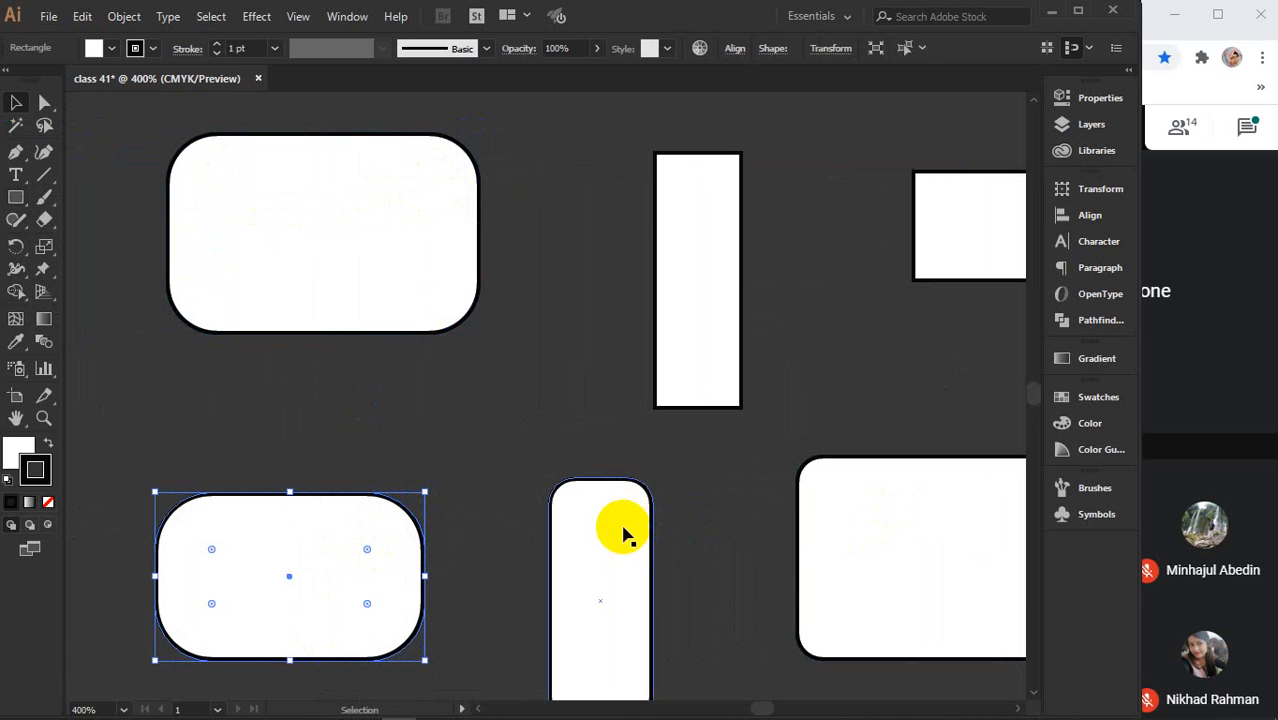
- Draw four ellipses in a third row: a circle, a wide ellipse, a tall narrow one, and one about 0.72 by 0.78 in
scroll(622, 535, down, 2)
drag(625, 542, 372, 398)
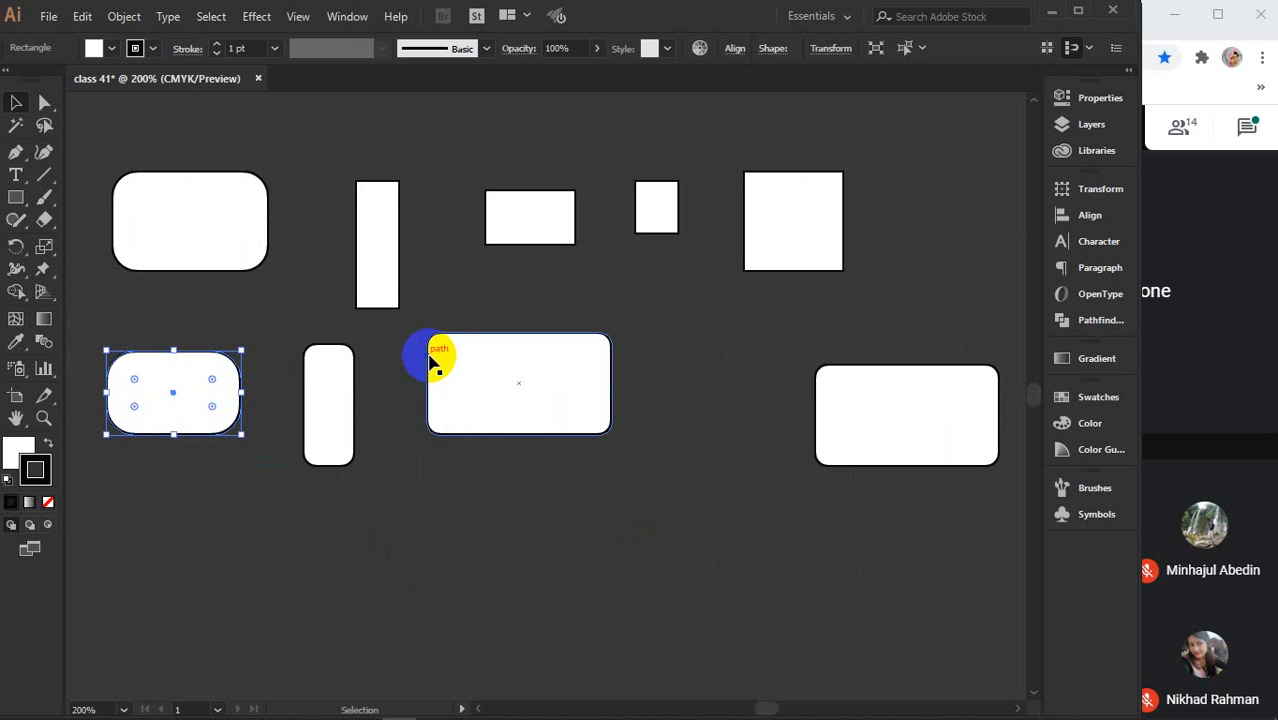
scroll(432, 345, down, 5)
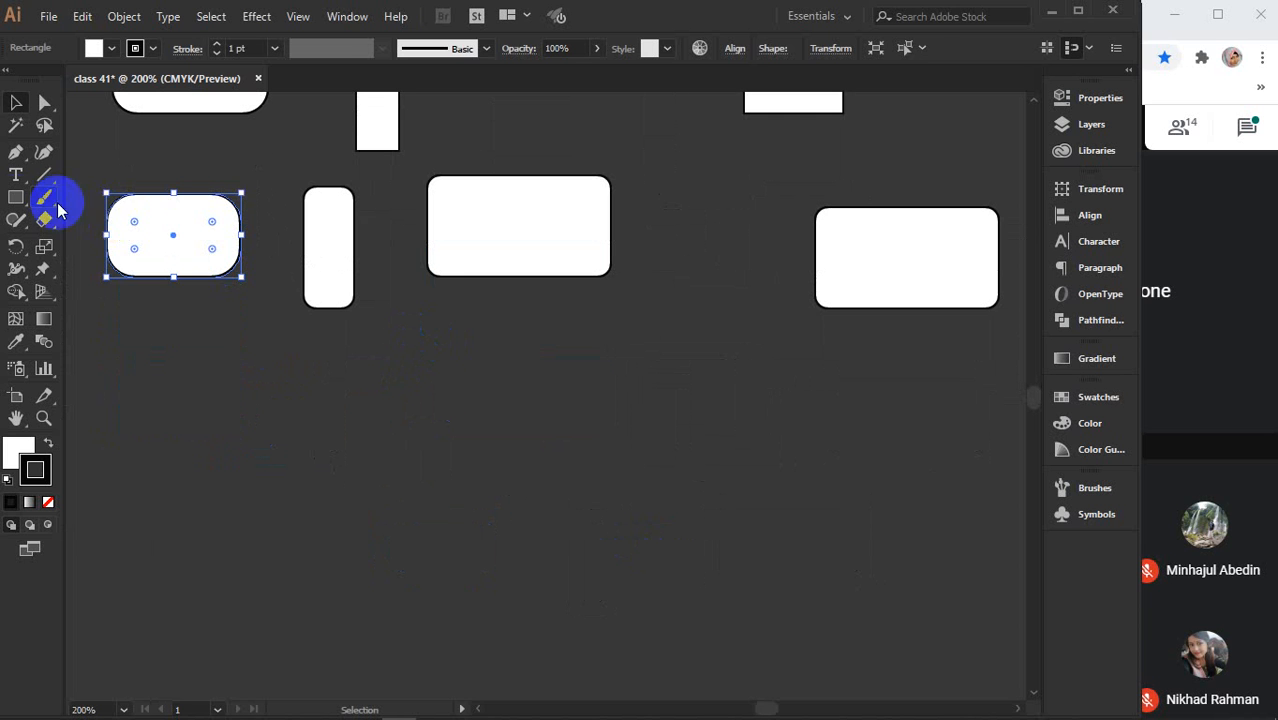
drag(16, 197, 85, 240)
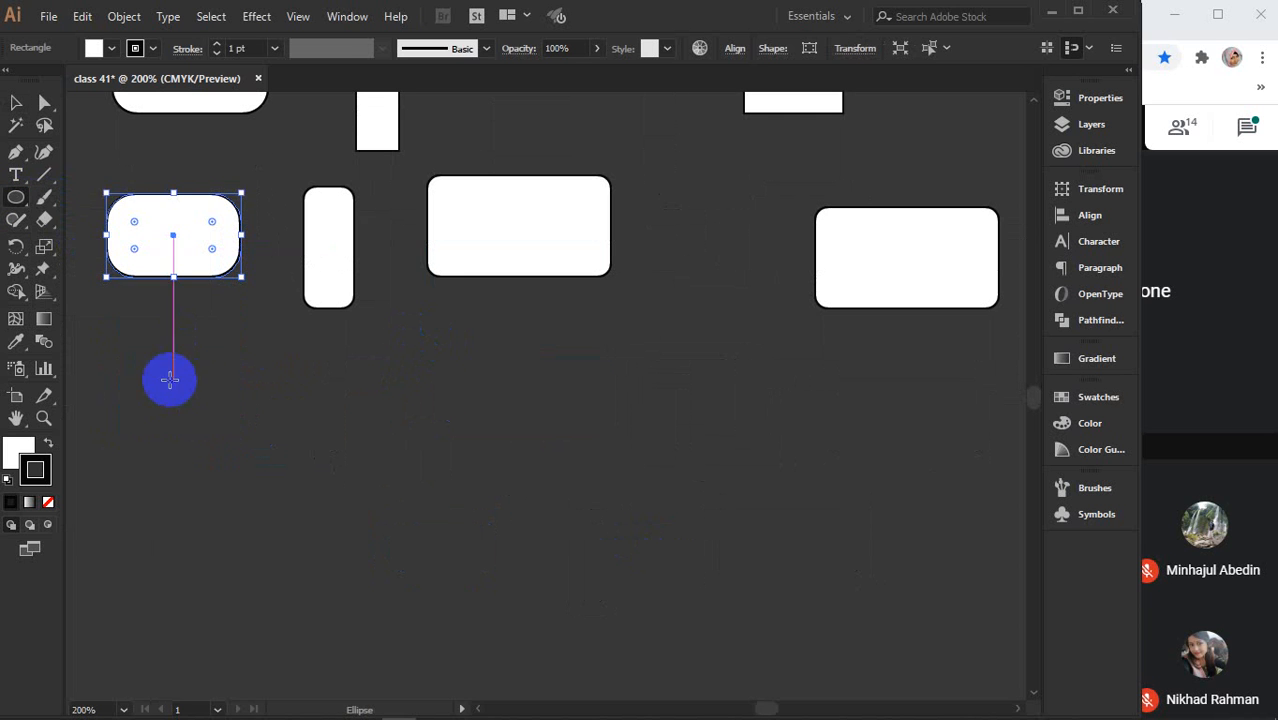
drag(144, 368, 249, 467)
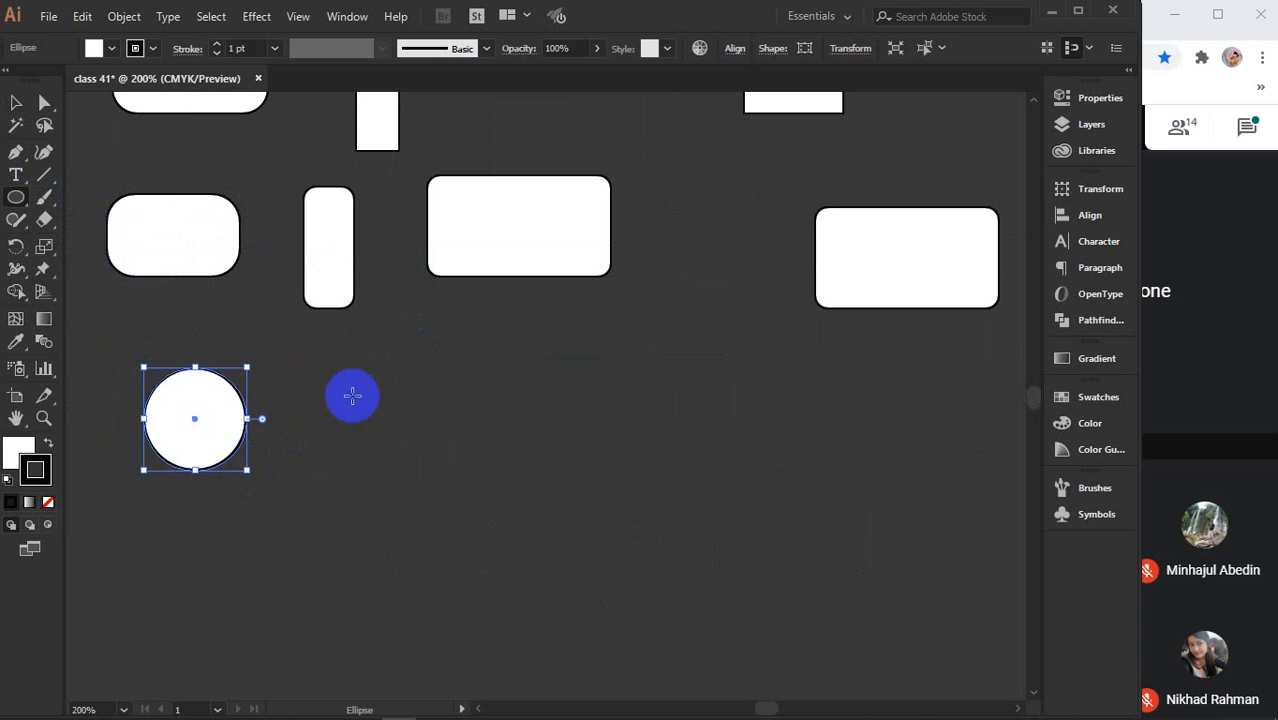
mouse_move(363, 368)
mouse_down()
mouse_move(456, 440)
mouse_move(537, 453)
mouse_up()
drag(636, 346, 680, 492)
drag(744, 378, 840, 483)
click(975, 383)
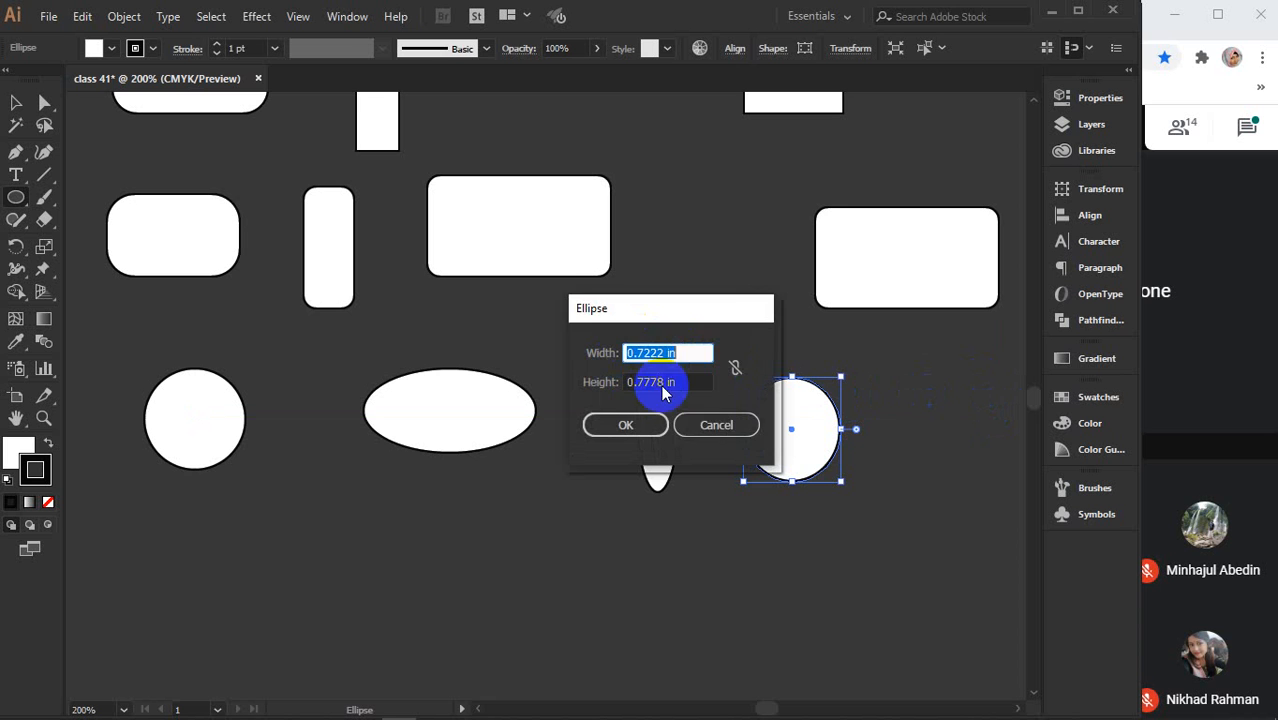
click(716, 425)
- Draw three hexagons of different sizes in a fourth row below the ellipses, the last with a radius of about 0.66 in
scroll(205, 428, down, 5)
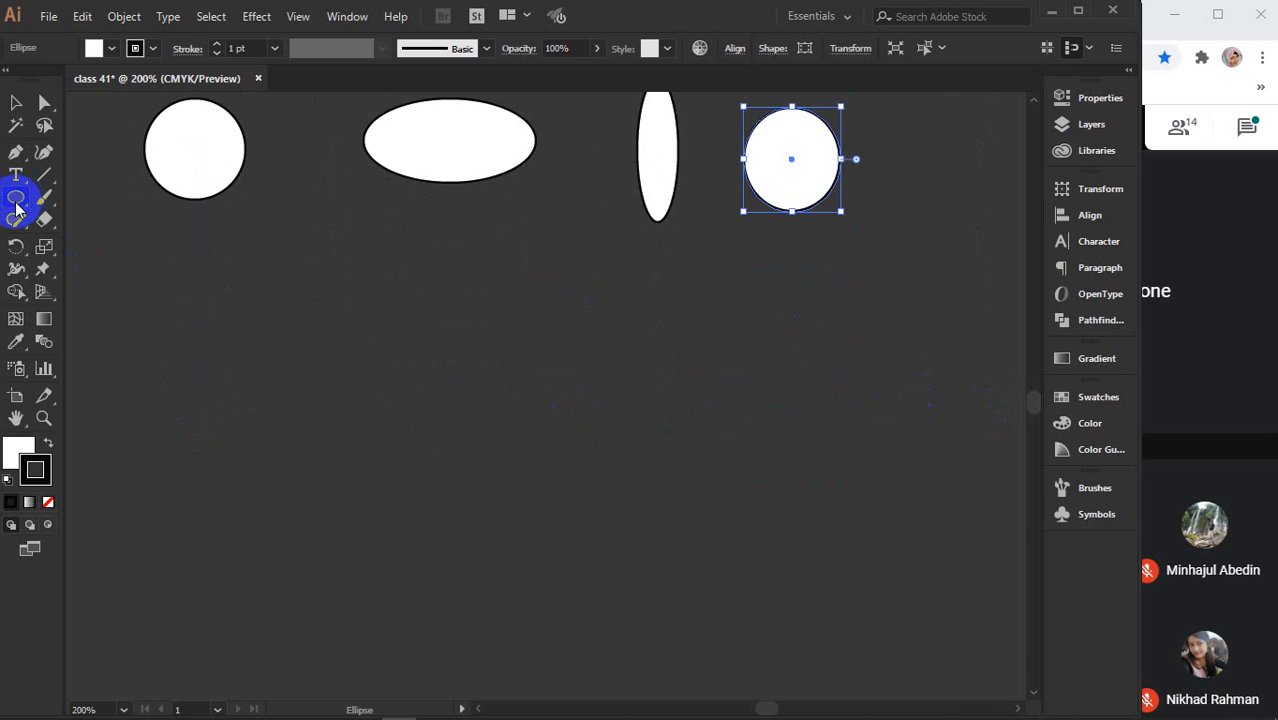
mouse_move(16, 206)
mouse_down()
mouse_move(67, 265)
mouse_move(228, 328)
mouse_move(211, 317)
mouse_up()
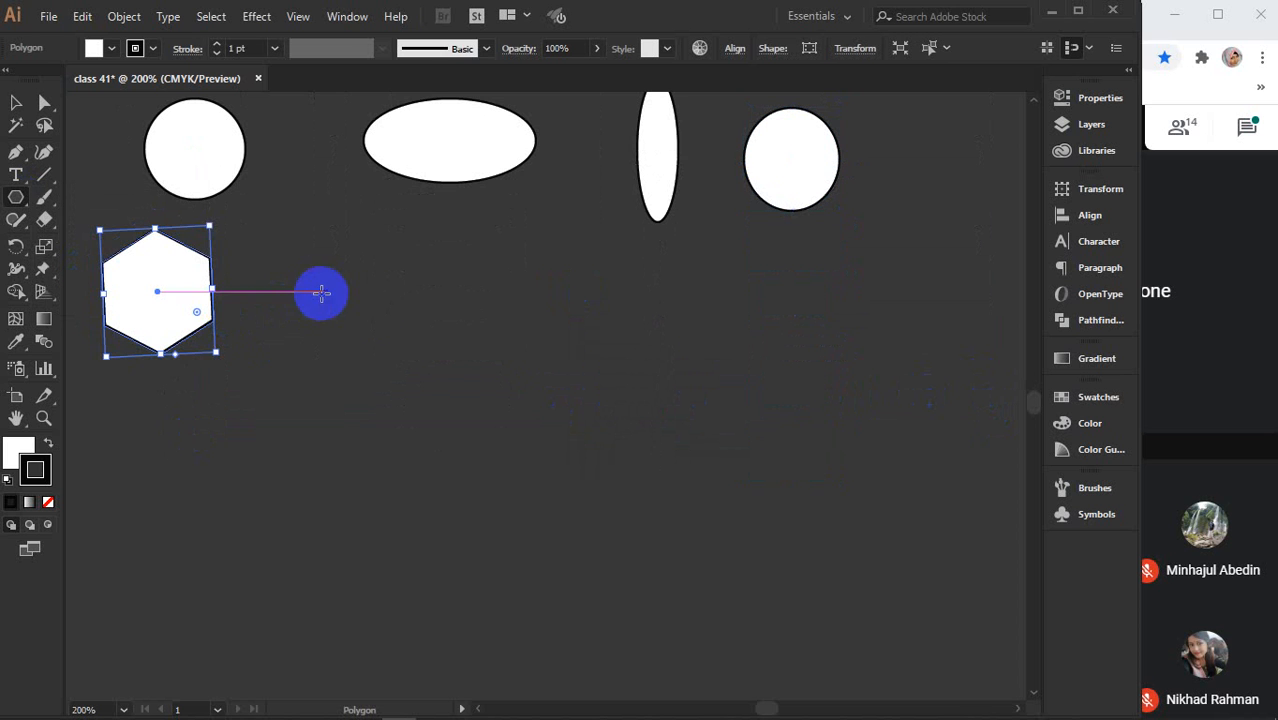
drag(372, 301, 341, 340)
drag(520, 310, 594, 361)
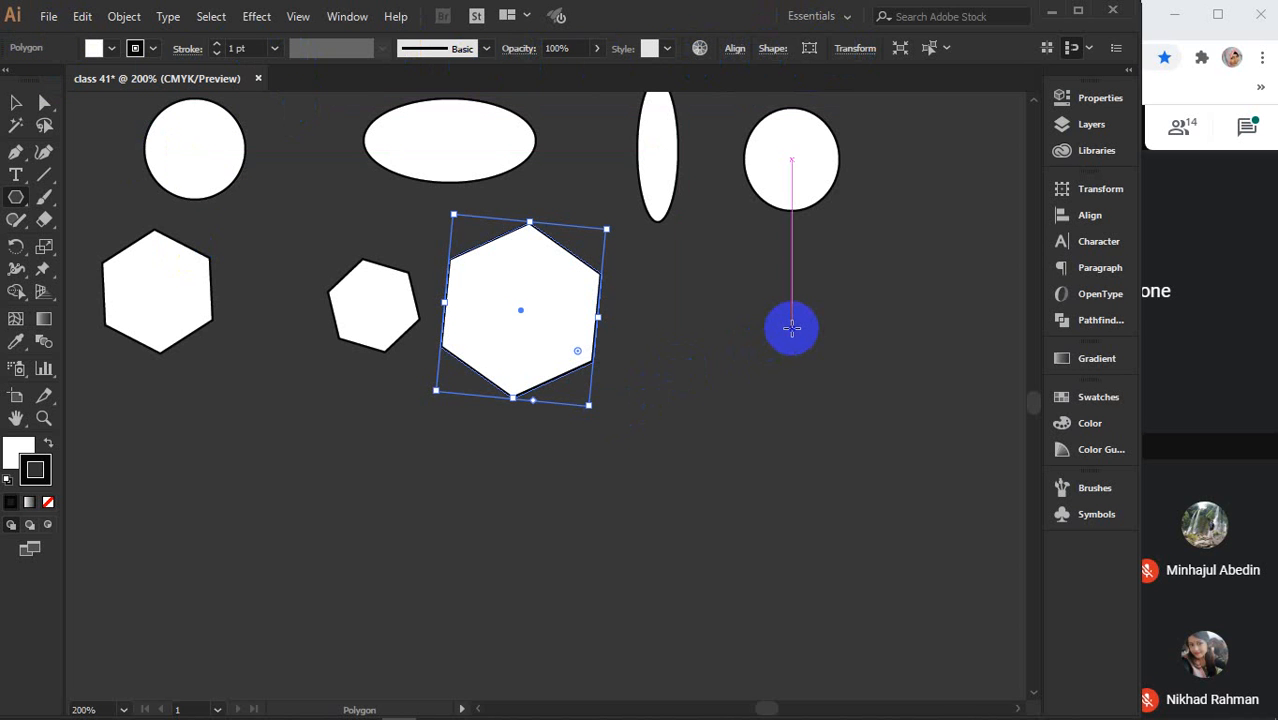
- Add a 12-sided polygon with a radius of 0.6571 in beside the largest hexagon
click(791, 328)
drag(843, 486, 845, 338)
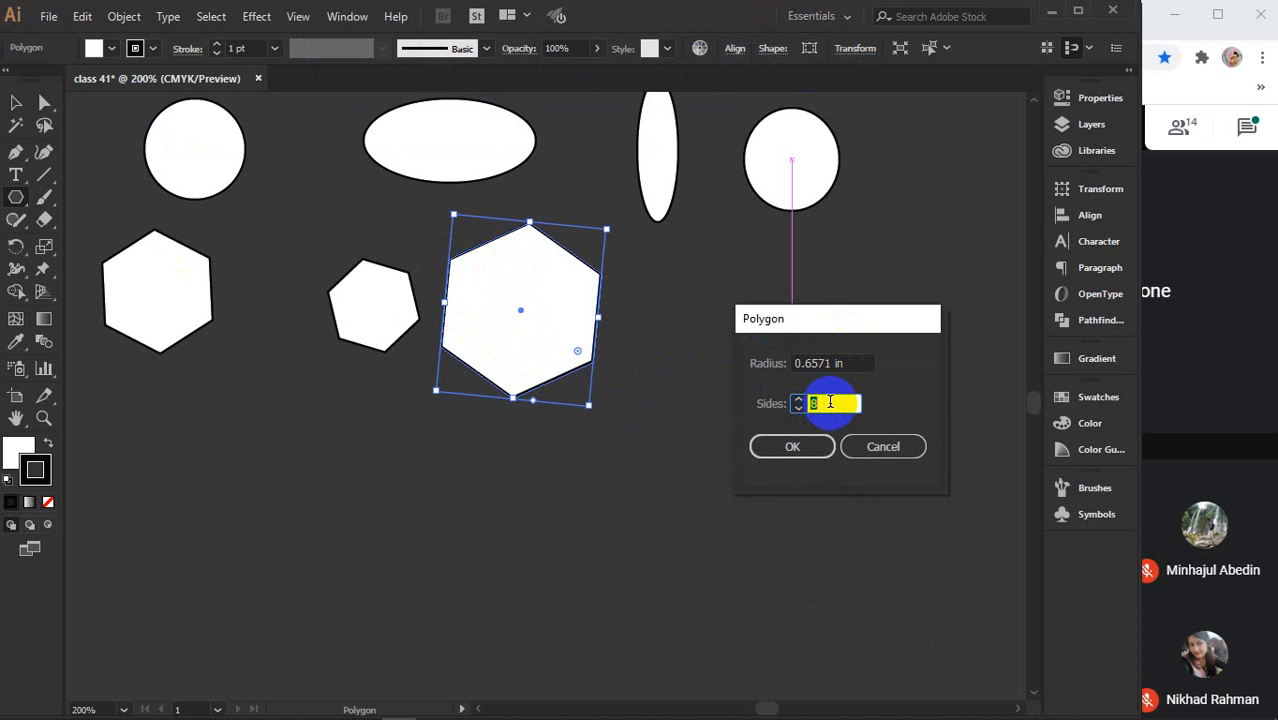
click(790, 446)
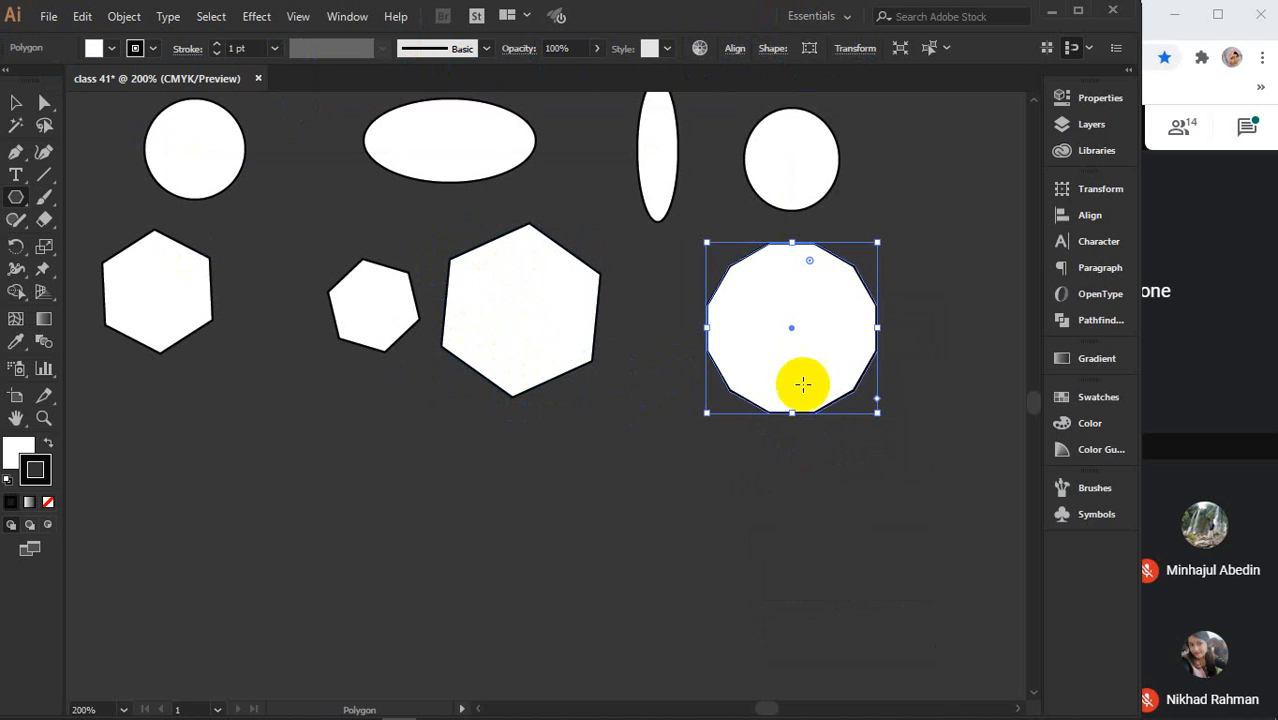
- Create a triangle as a 3-sided polygon with a radius of 0.6571 in and move it beside the 12-sided polygon
click(682, 545)
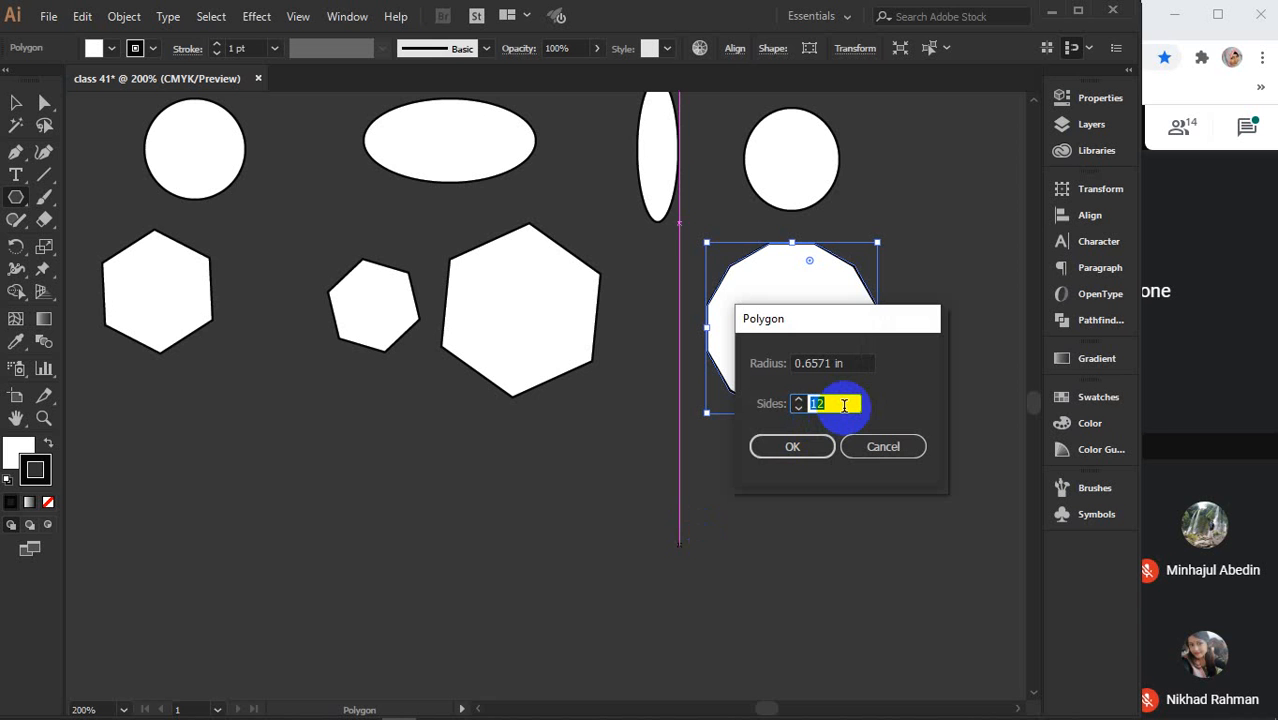
click(792, 447)
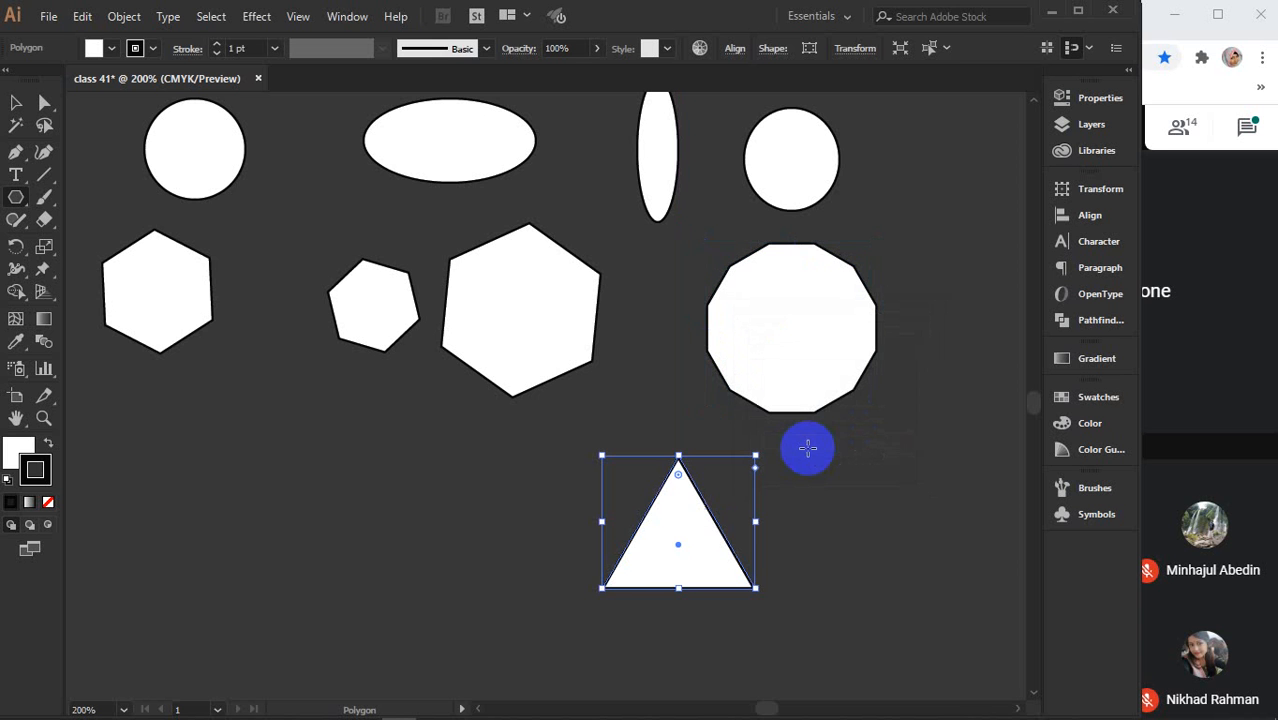
key(v)
drag(676, 540, 967, 345)
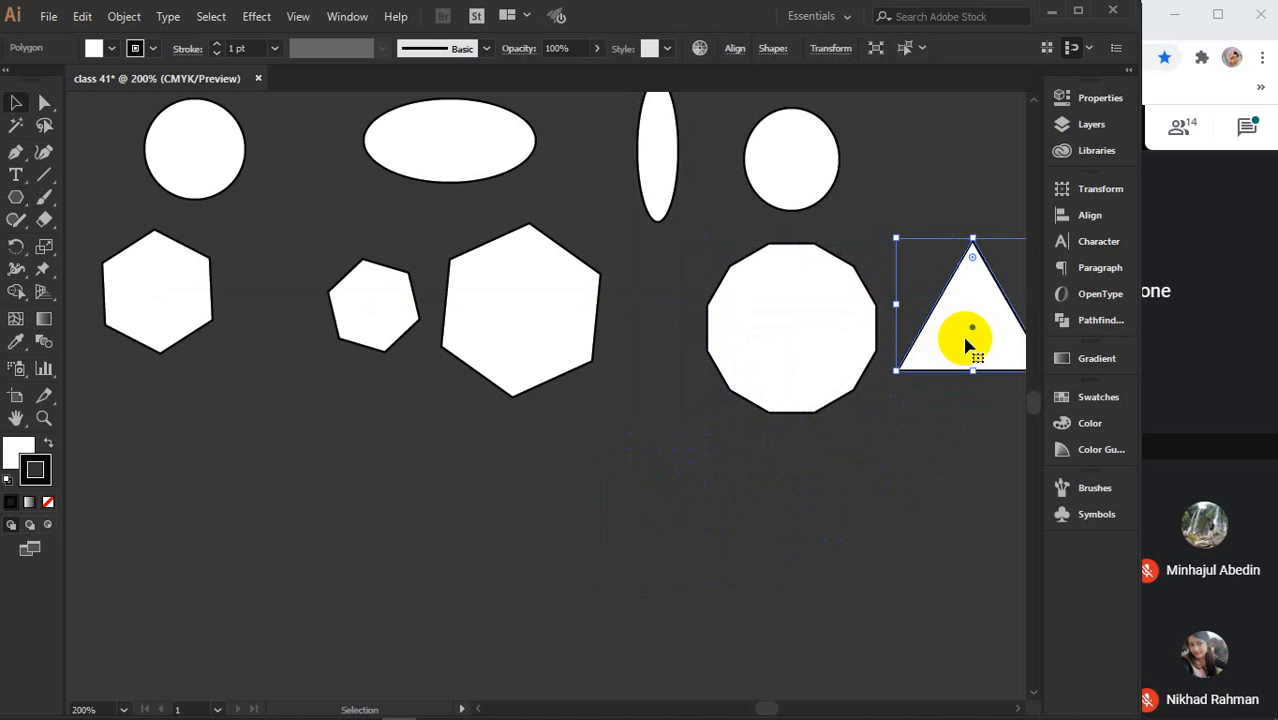
- Draw a five-pointed star below the first hexagon, with radii of about 0.55 in and 0.28 in
click(488, 485)
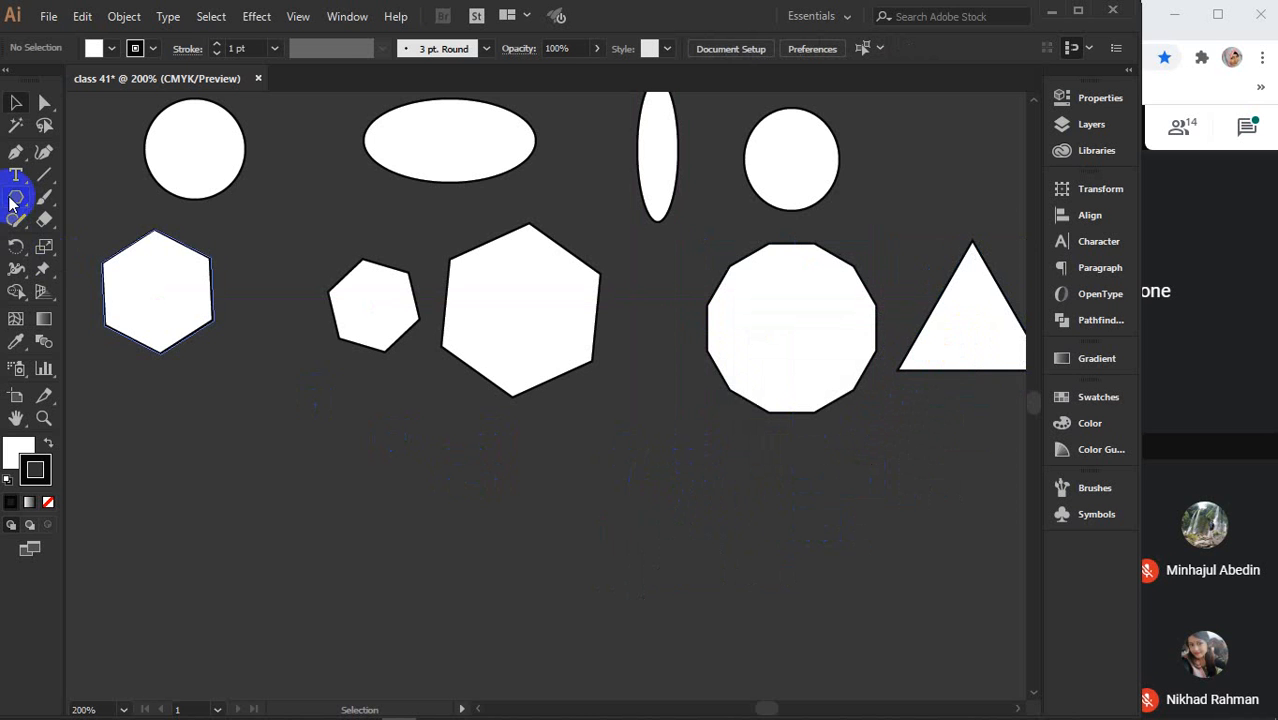
drag(10, 204, 96, 284)
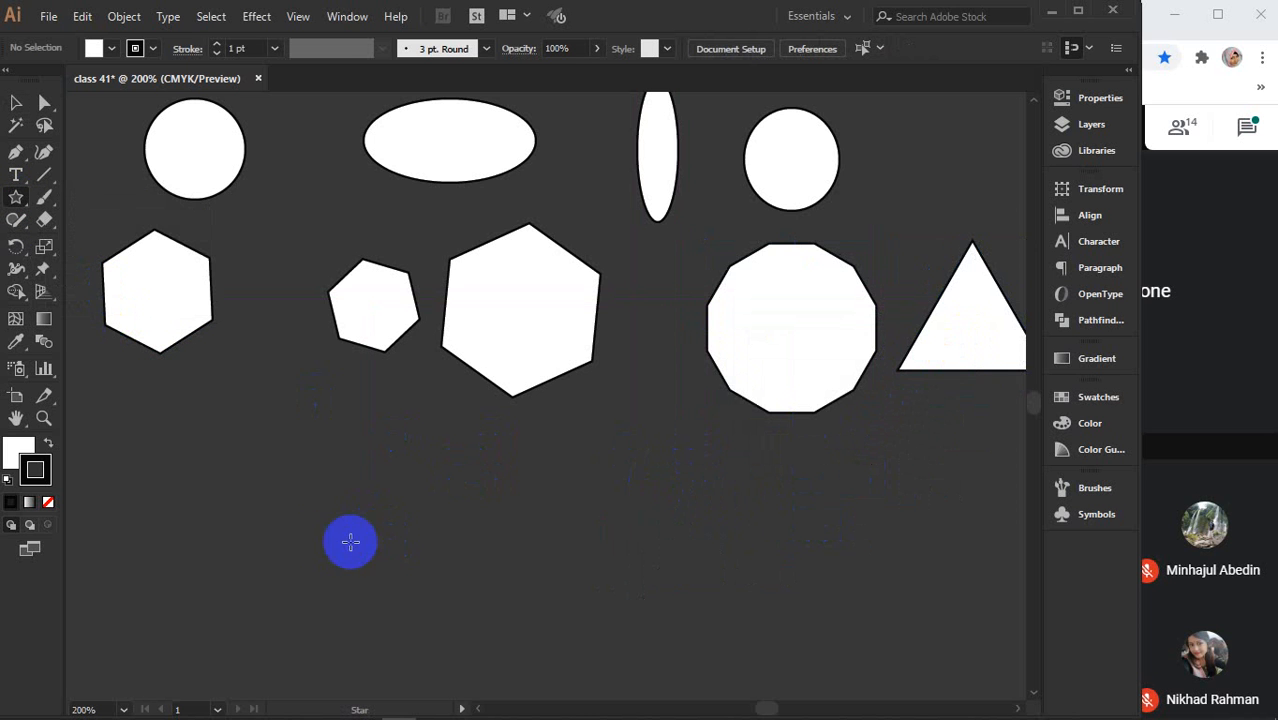
drag(194, 511, 255, 556)
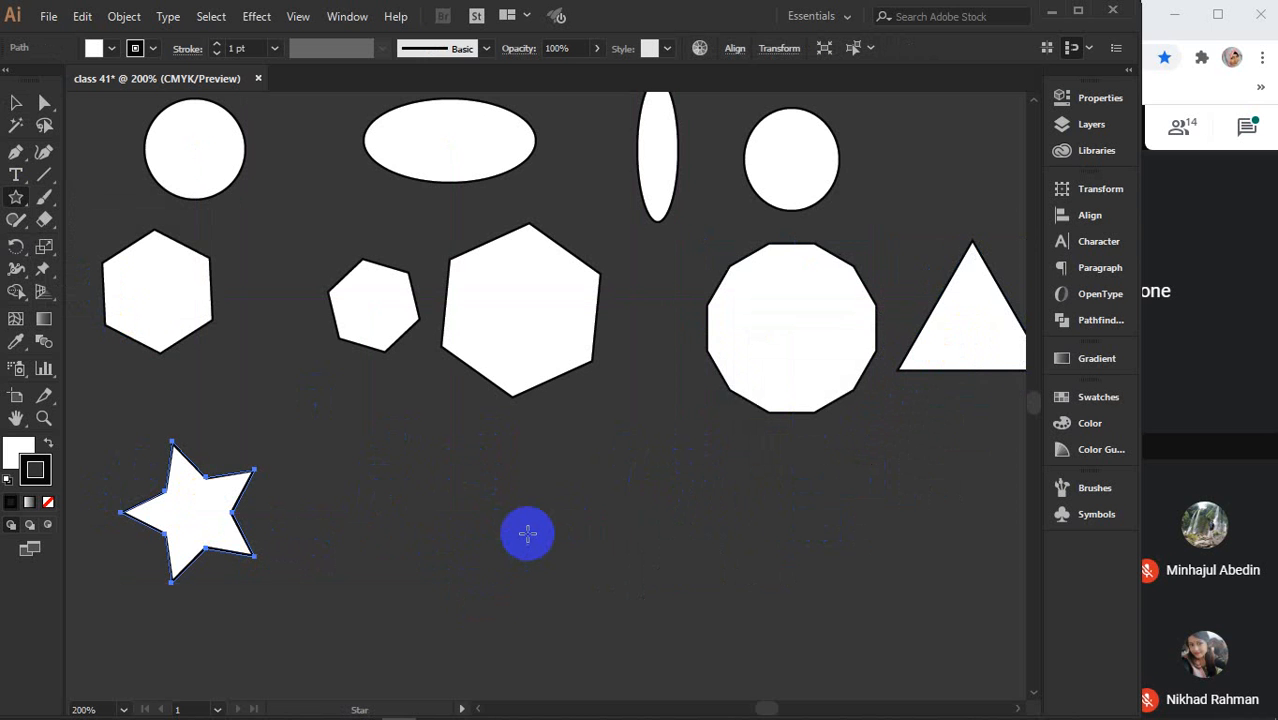
- Add a 10-point star with radii of 0.5514 in and 0.2757 in beside the five-pointed star, and deselect it
click(527, 533)
drag(813, 214, 668, 429)
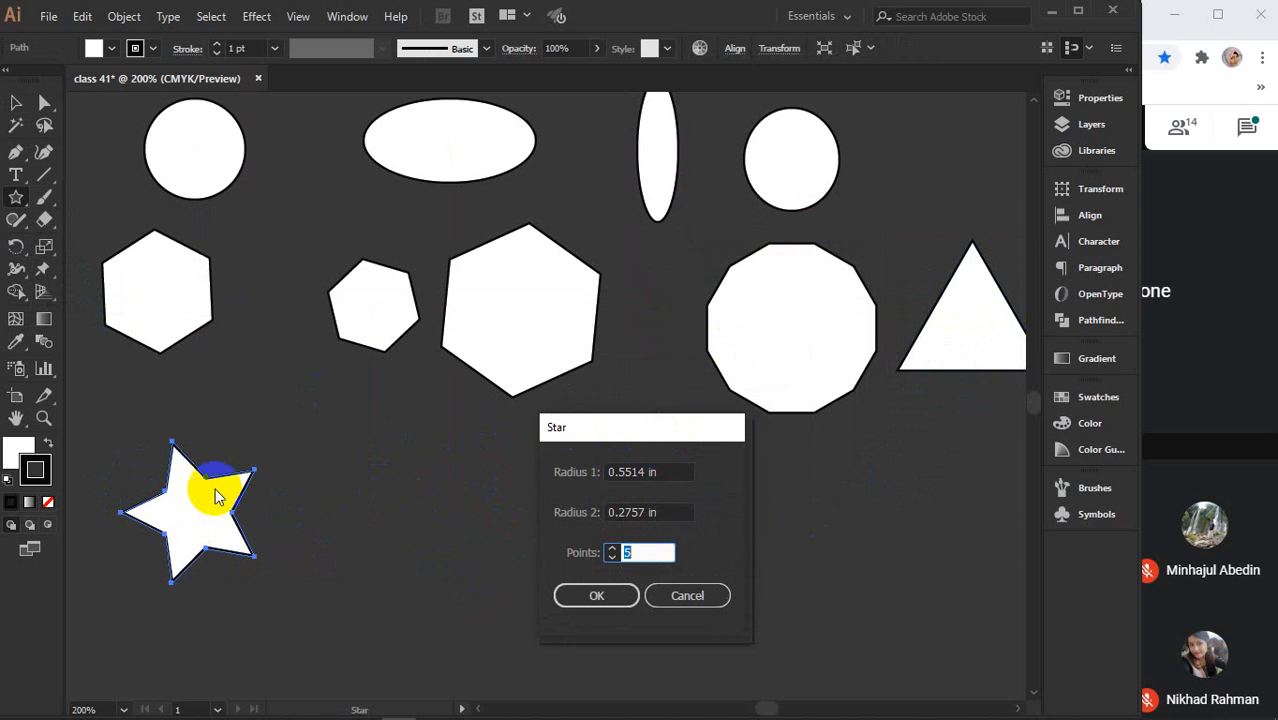
click(172, 448)
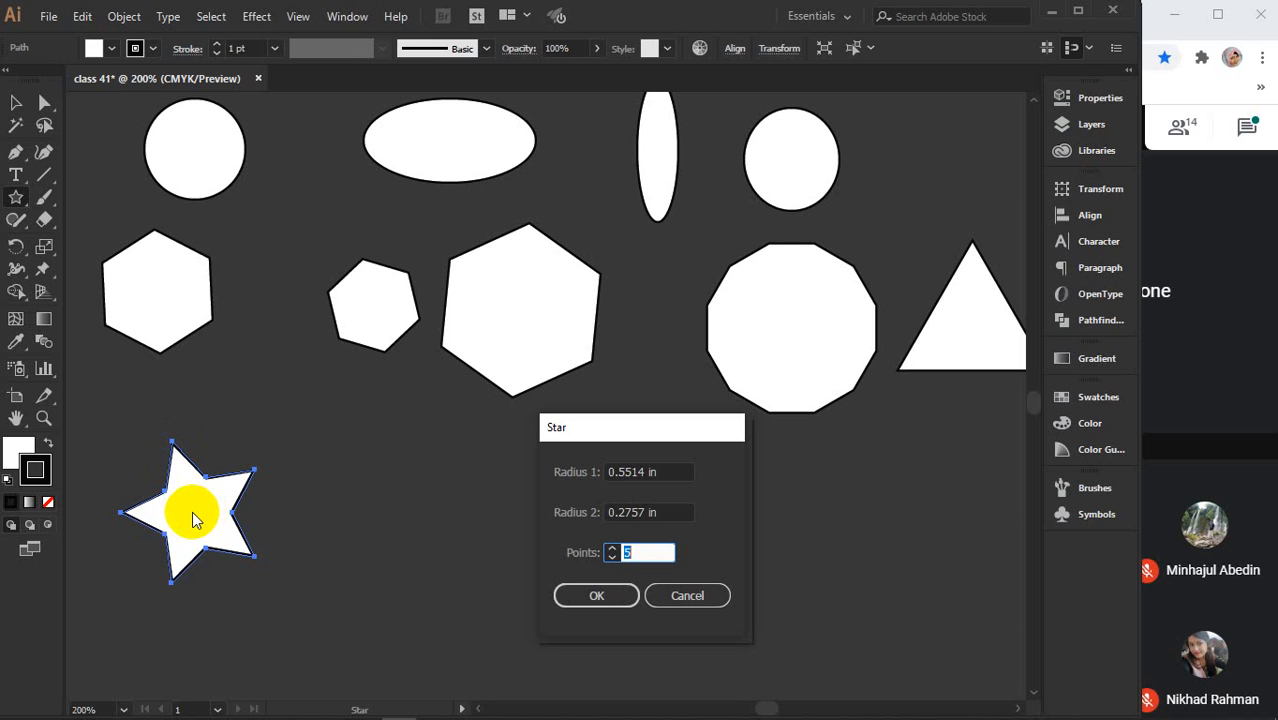
click(205, 485)
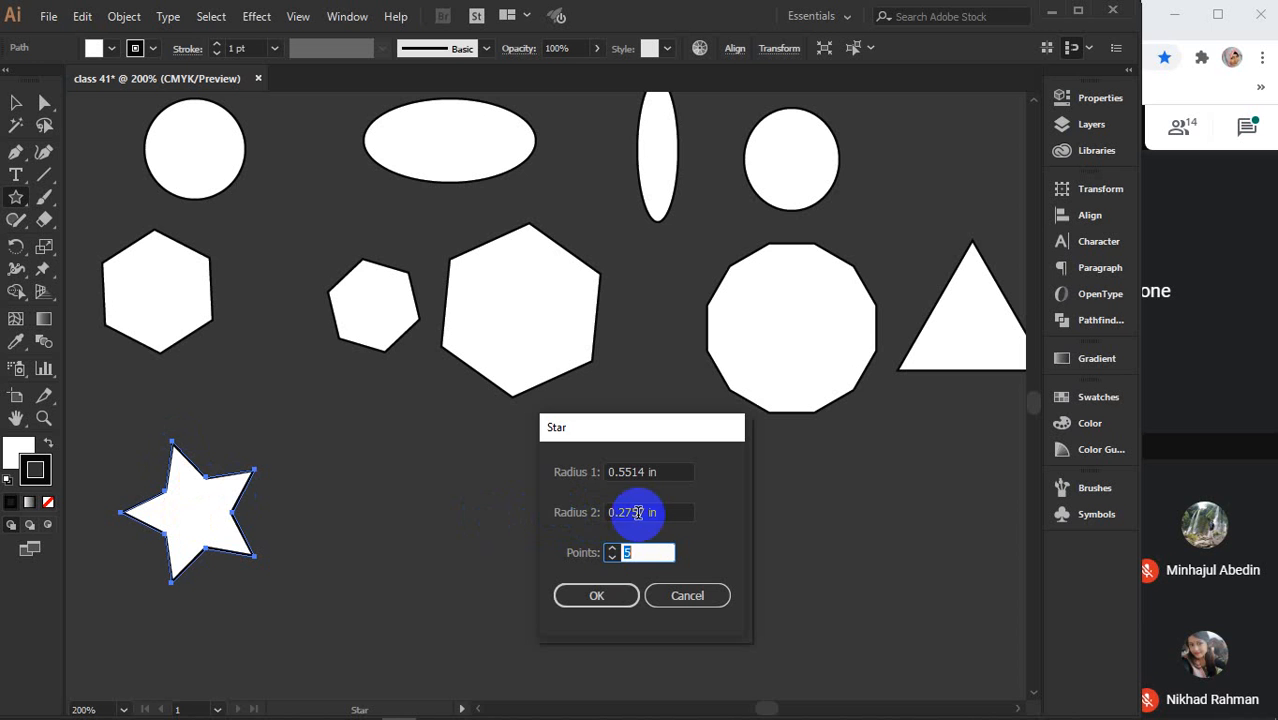
click(647, 552)
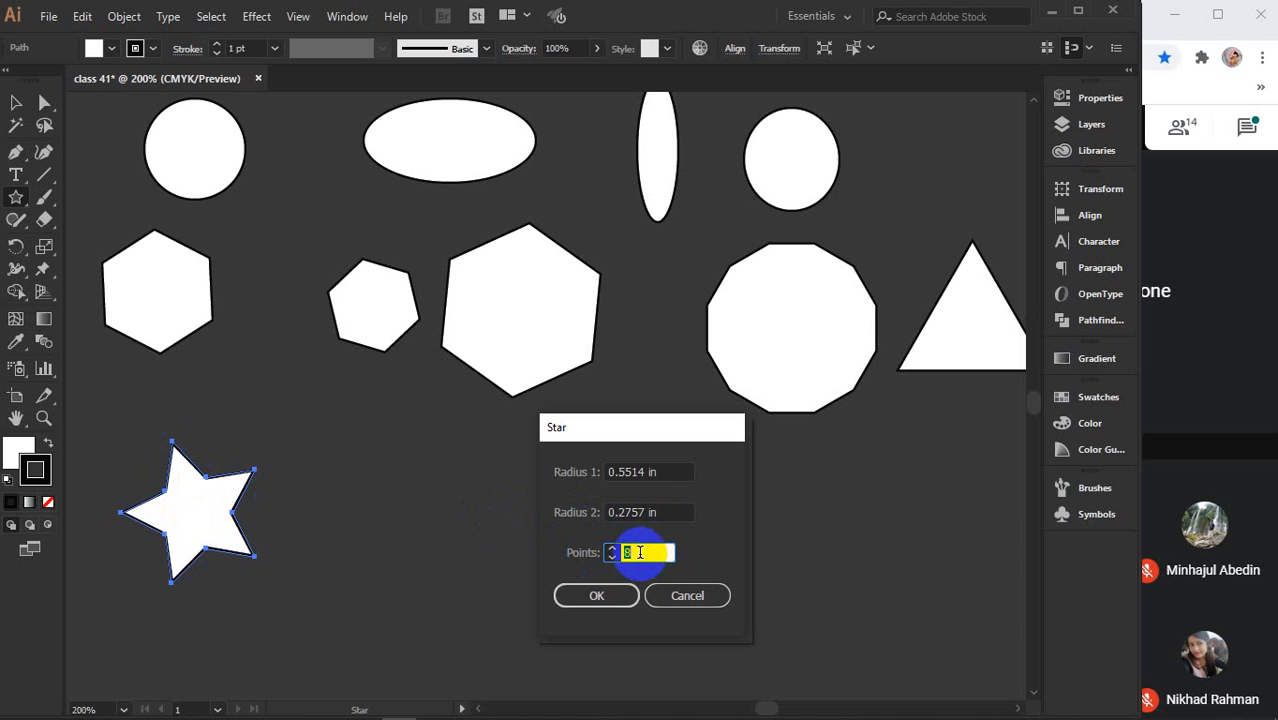
click(628, 595)
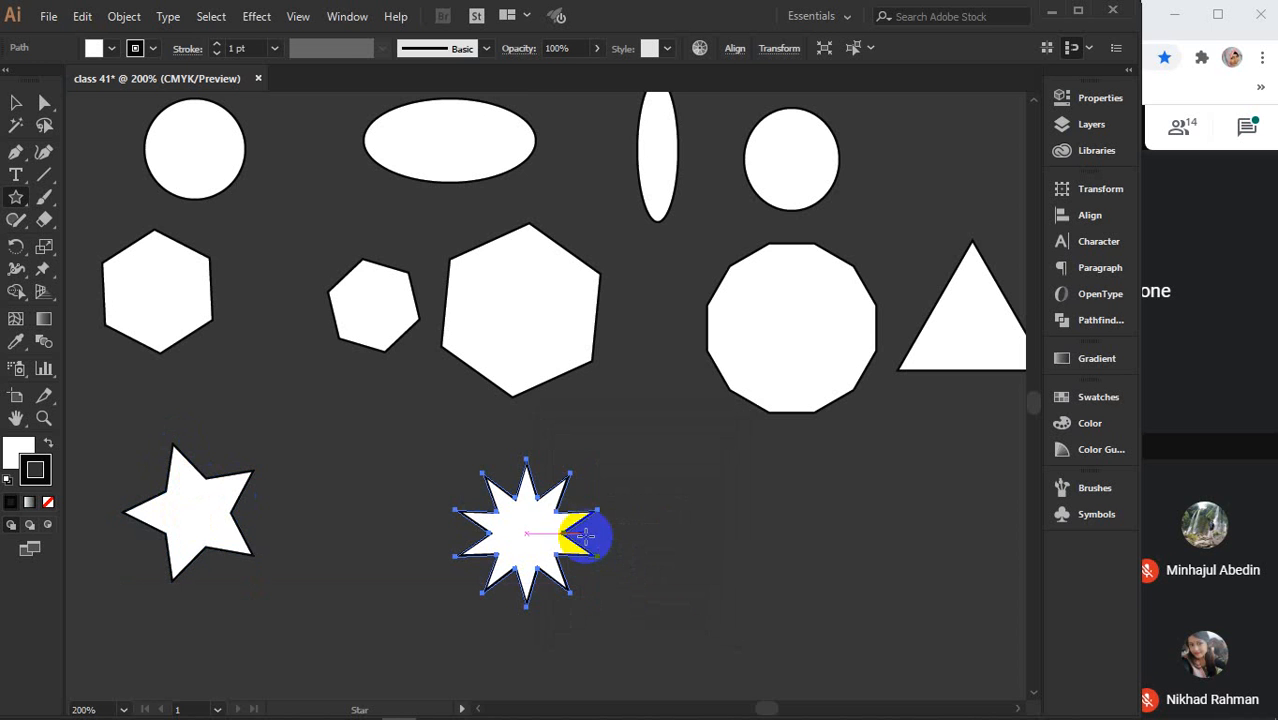
click(17, 103)
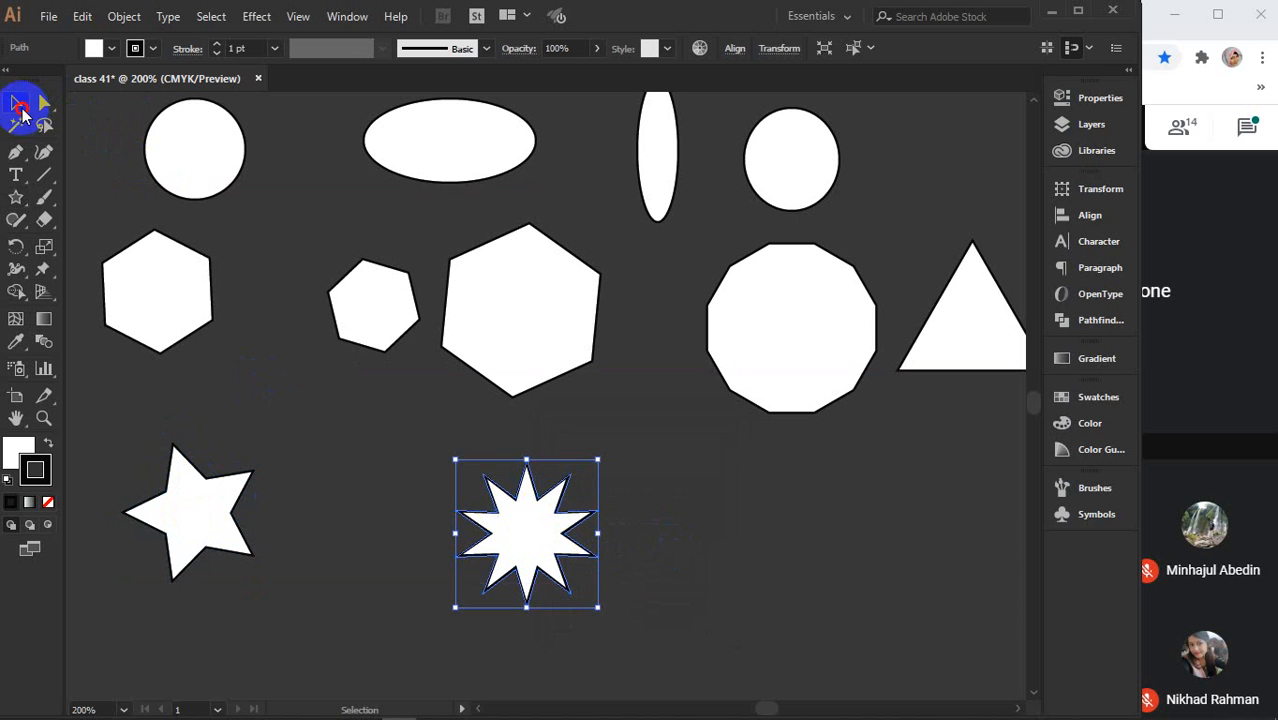
click(763, 566)
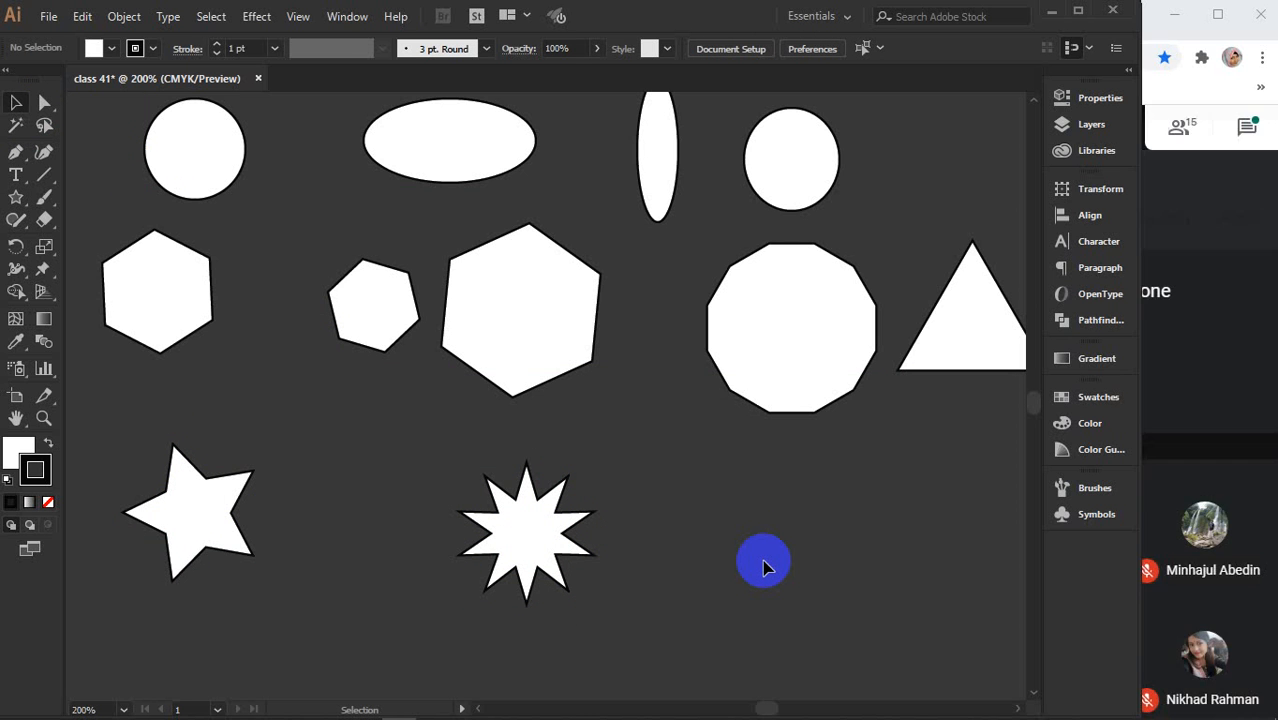
click(197, 483)
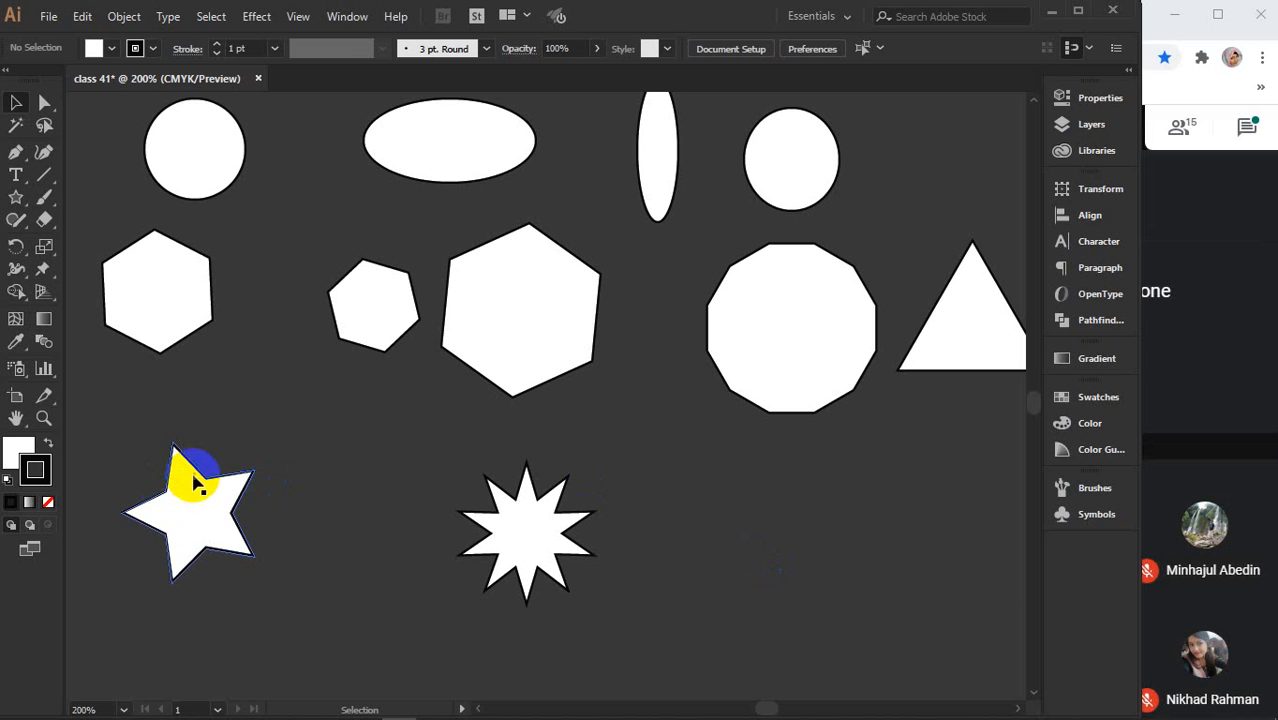
click(519, 512)
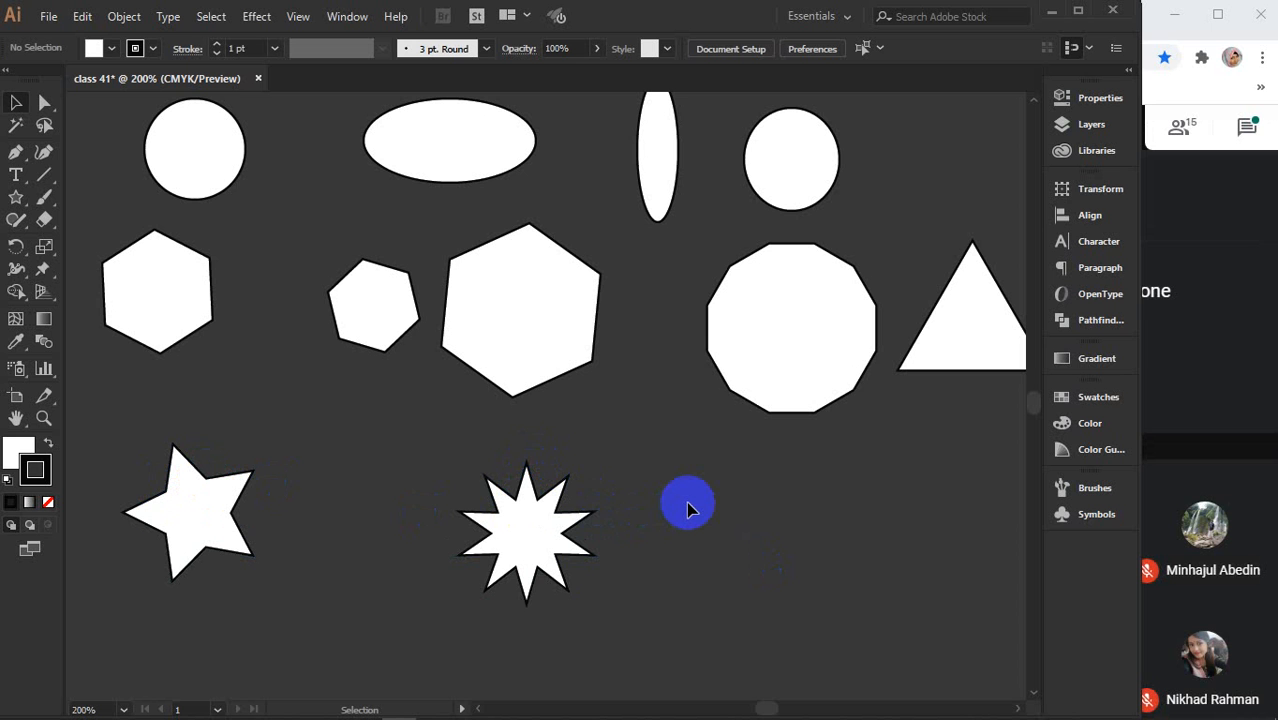
click(563, 522)
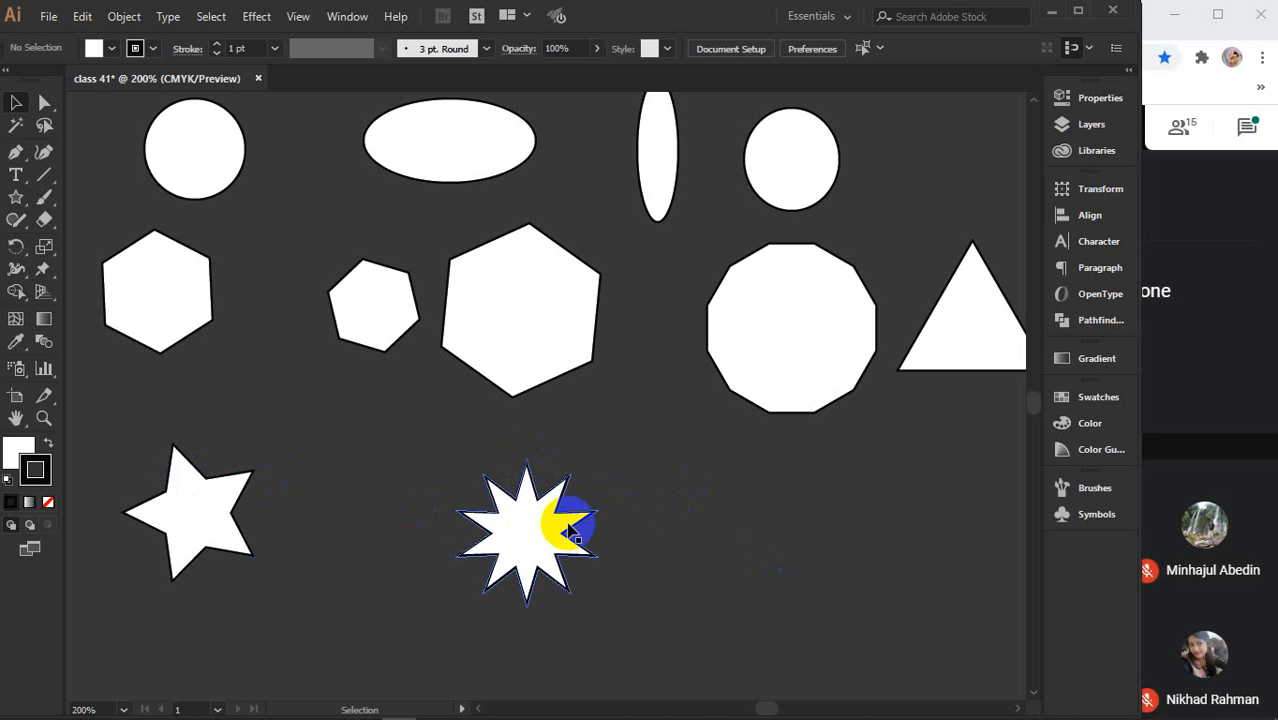
click(15, 197)
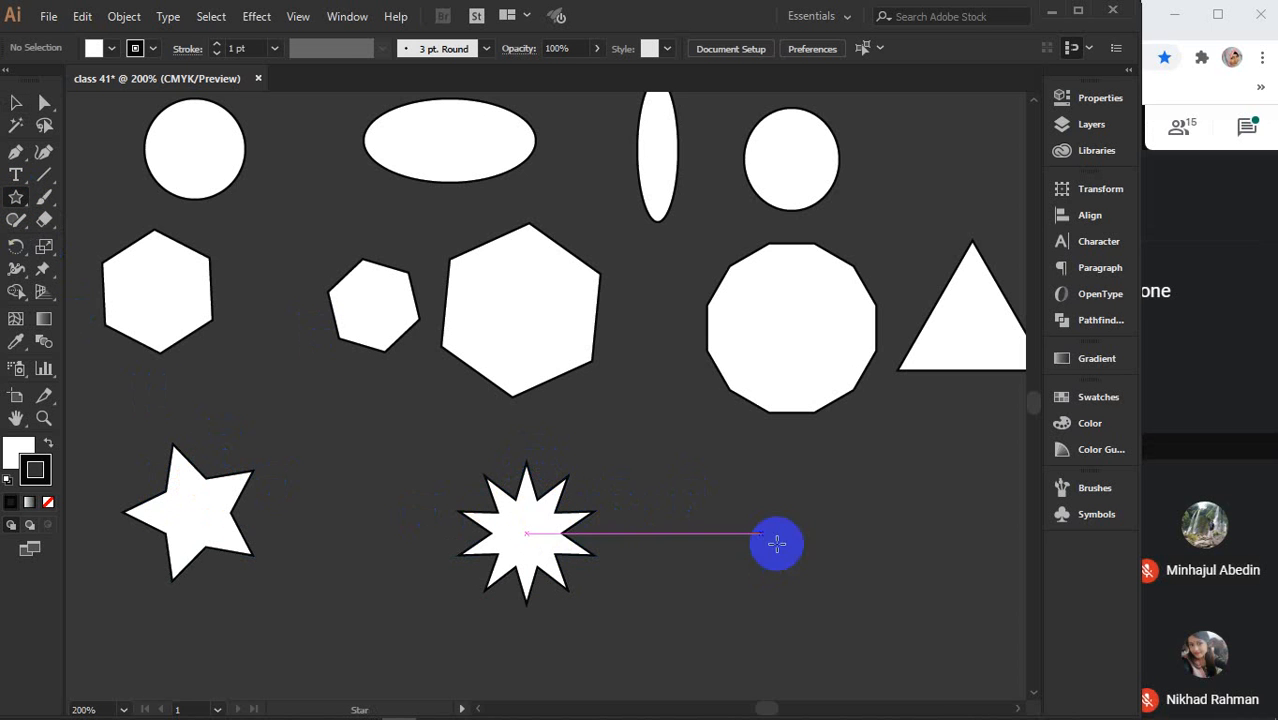
click(765, 553)
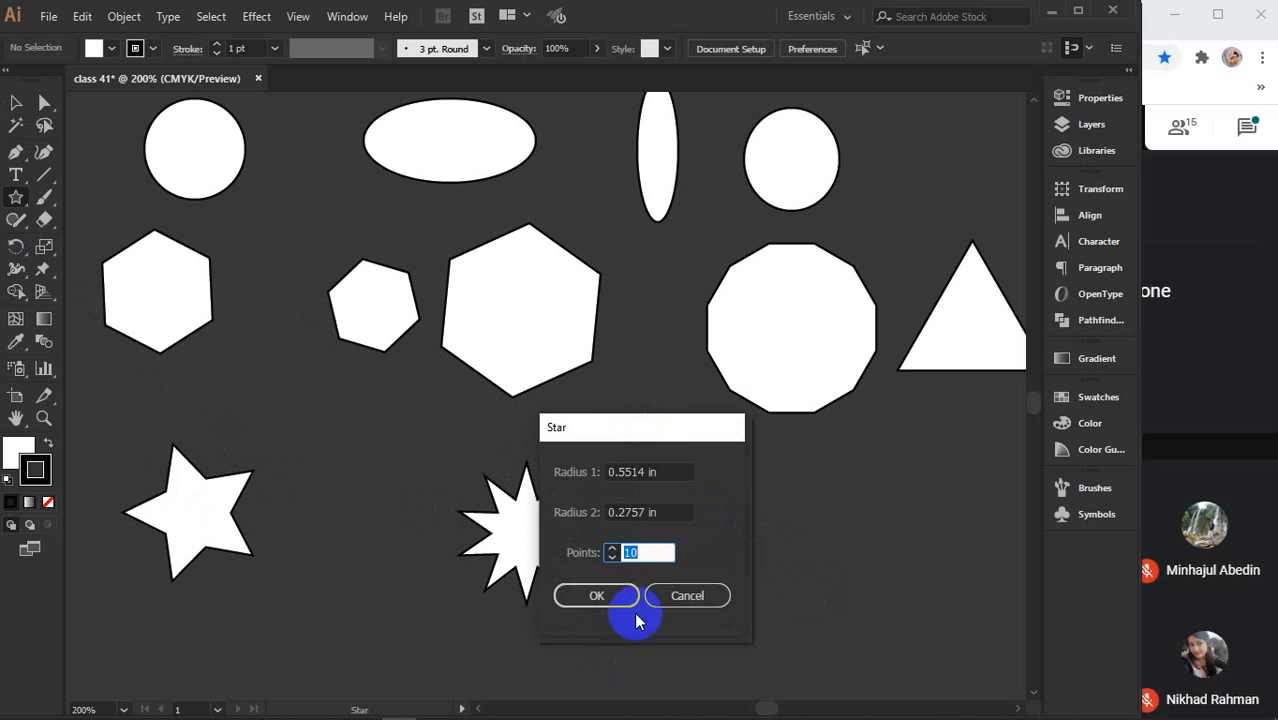
click(688, 598)
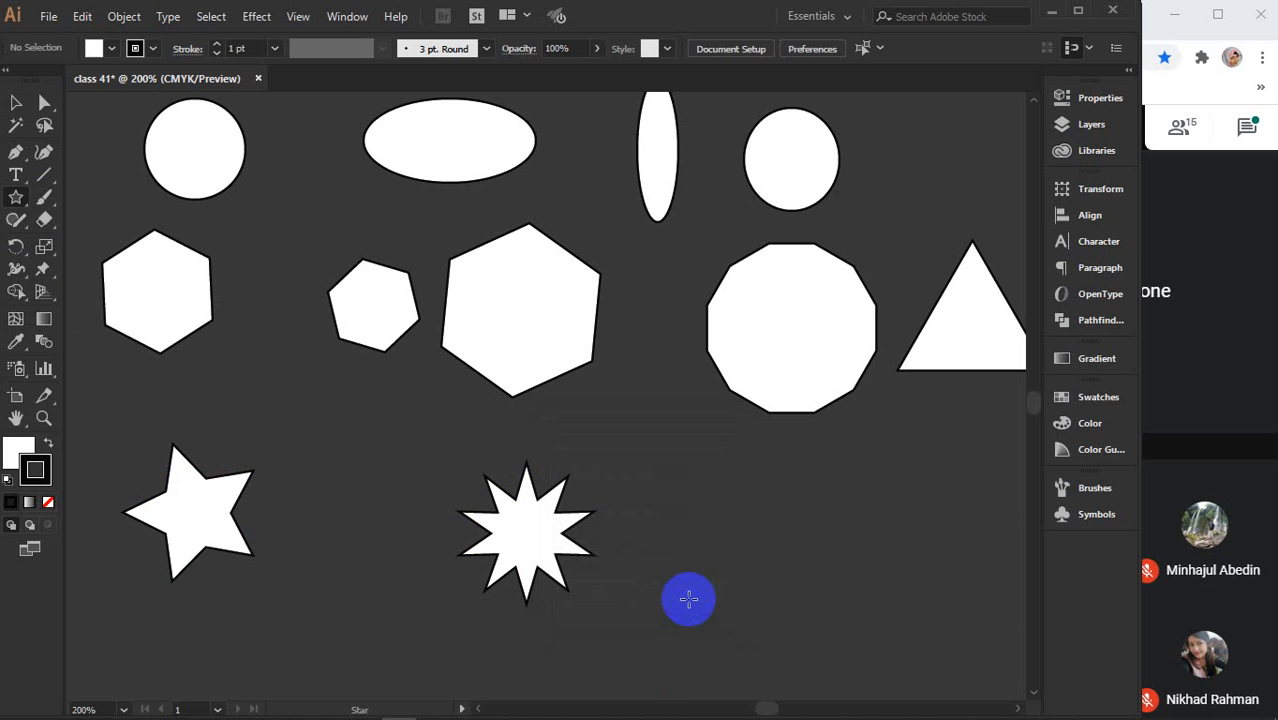
- Round all four corners of the large square at the end of the first row of shapes
click(15, 105)
scroll(568, 351, up, 8)
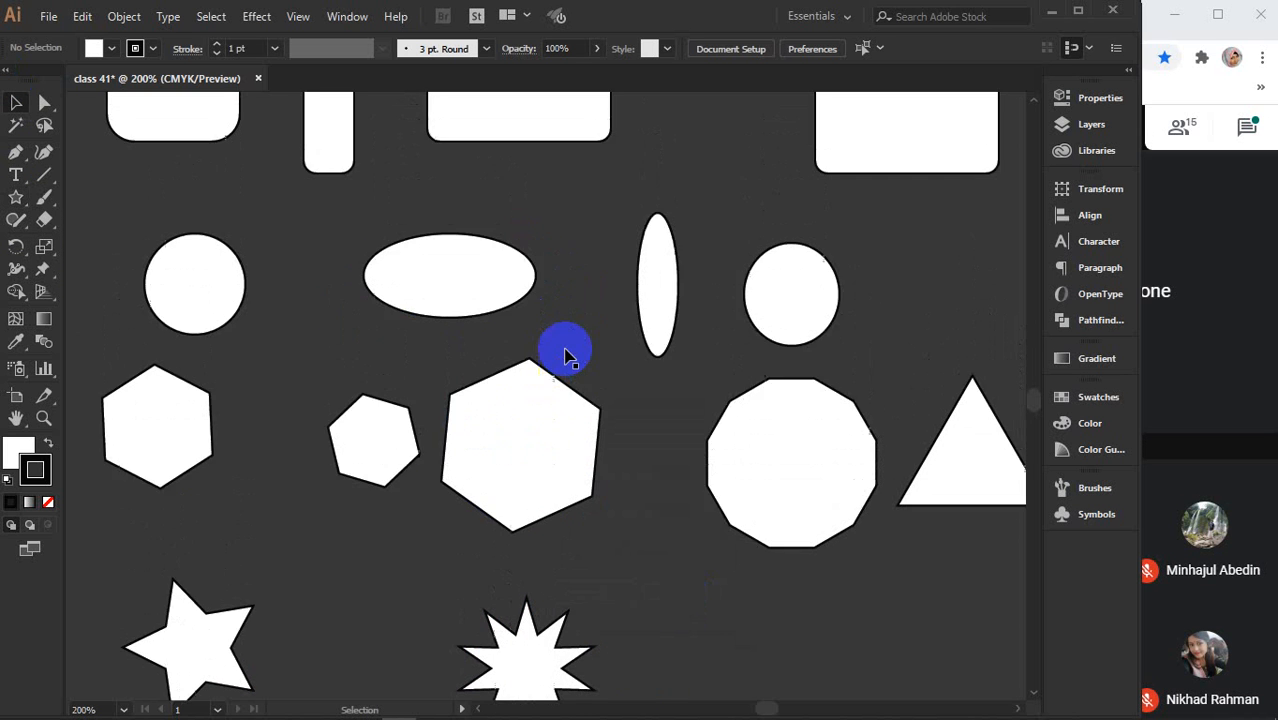
scroll(565, 357, up, 2)
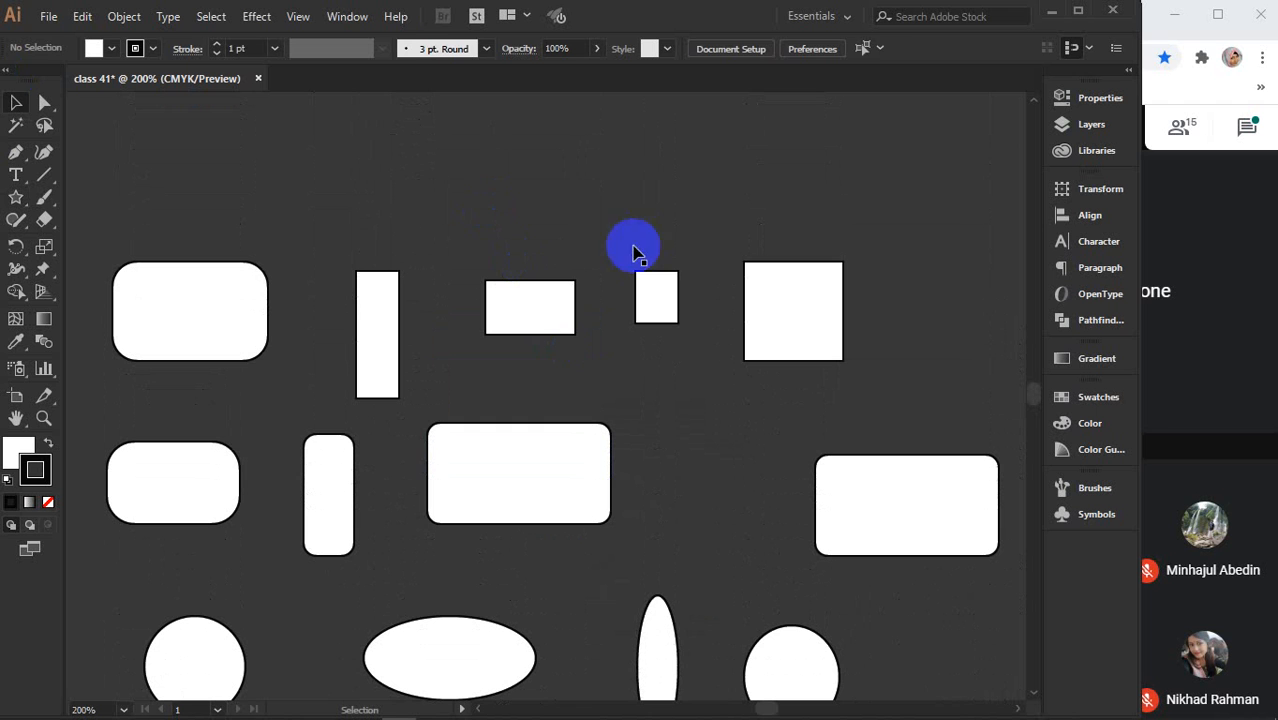
click(772, 314)
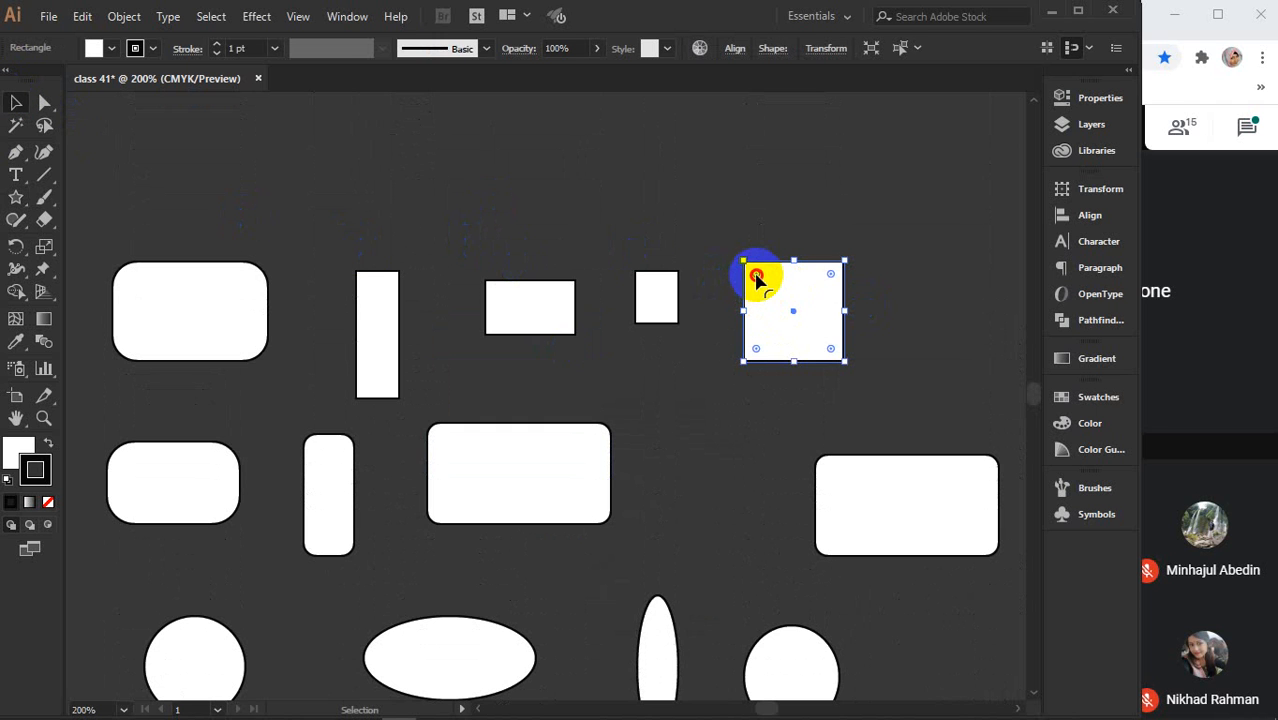
mouse_move(757, 279)
mouse_down()
mouse_move(810, 325)
mouse_move(760, 270)
mouse_move(769, 285)
mouse_up()
- Examine the corner widgets on the large rounded rectangle, the circle, the first hexagon and the largest hexagon, and deselect
scroll(699, 477, down, 1)
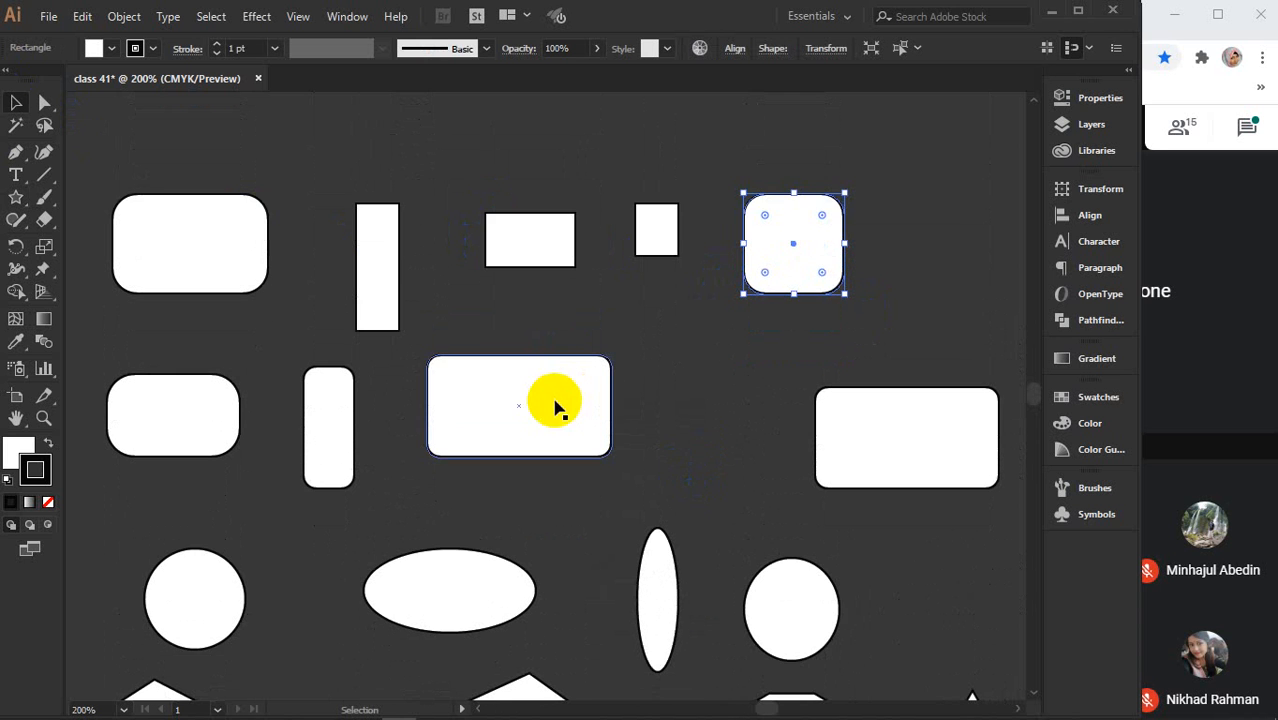
click(556, 406)
scroll(550, 409, down, 3)
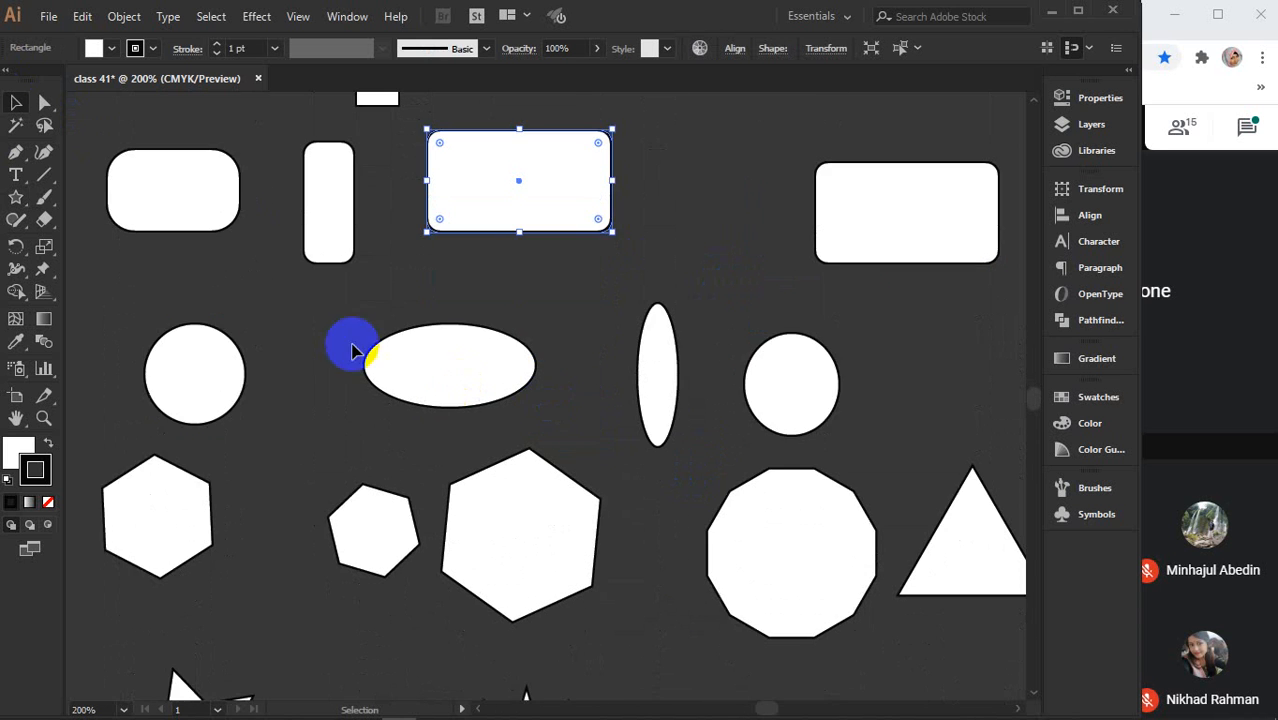
click(178, 378)
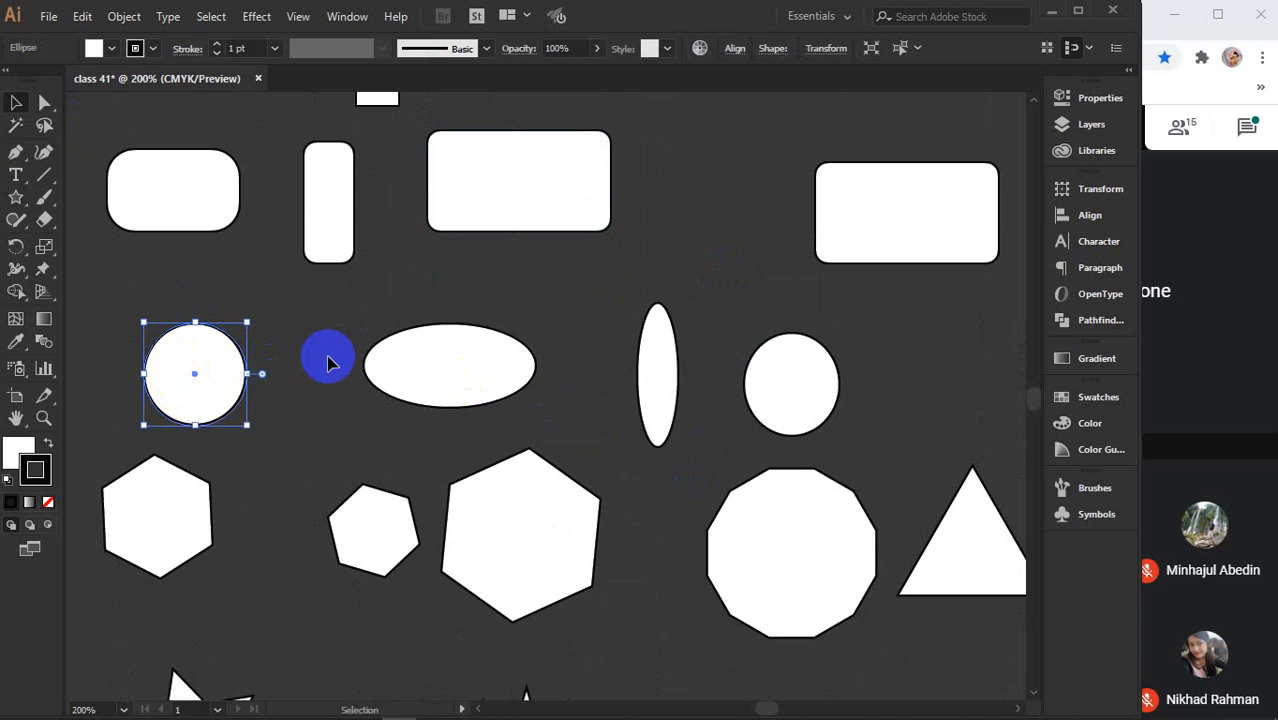
scroll(328, 362, down, 1)
click(177, 457)
scroll(179, 458, down, 1)
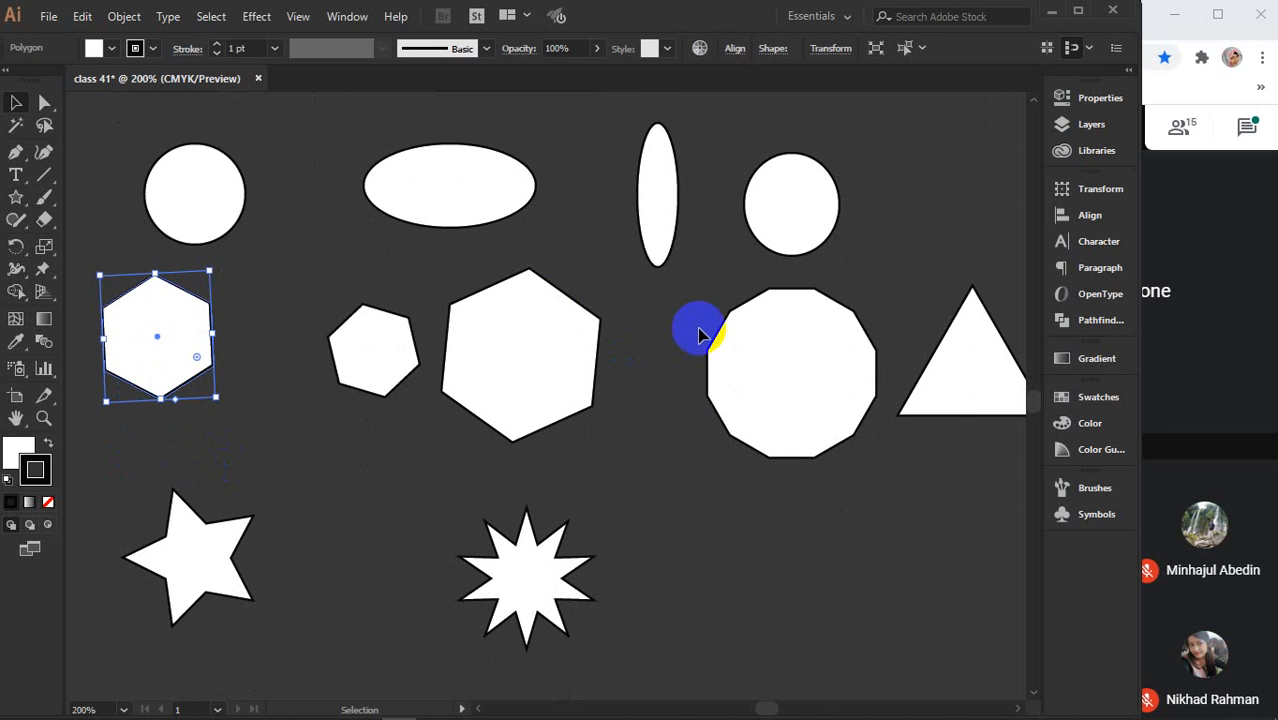
click(550, 358)
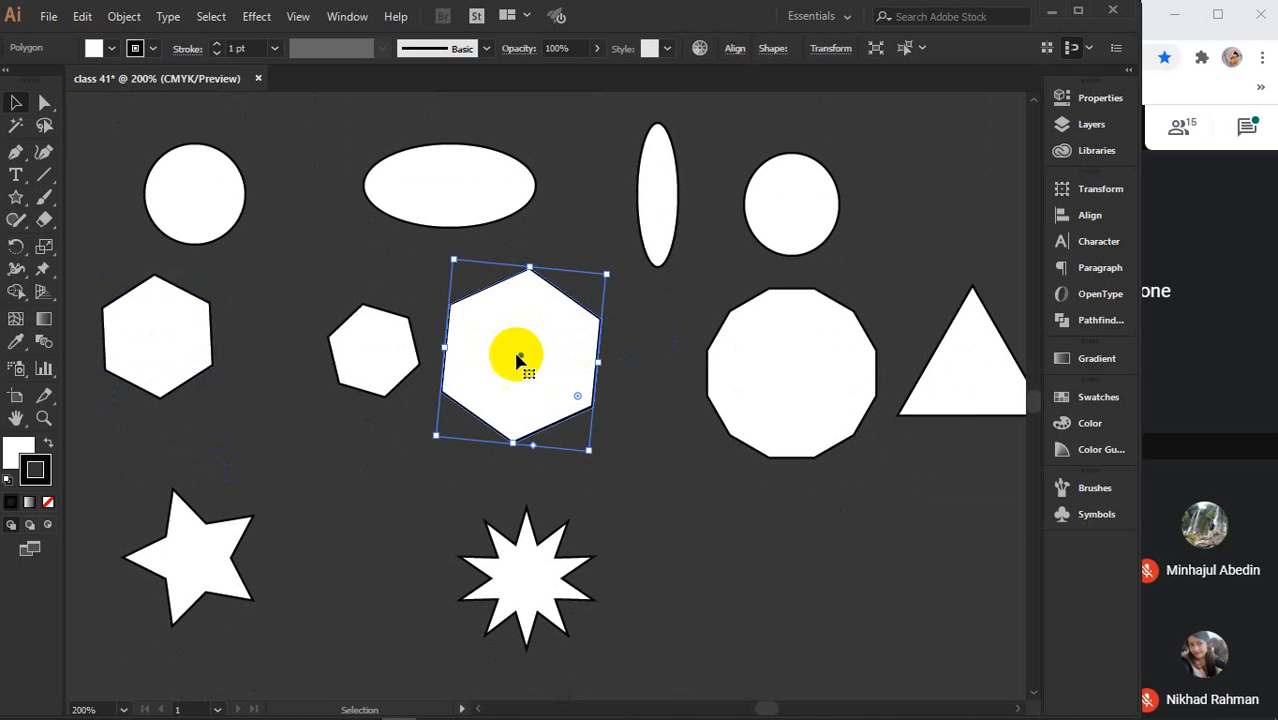
drag(578, 398, 603, 414)
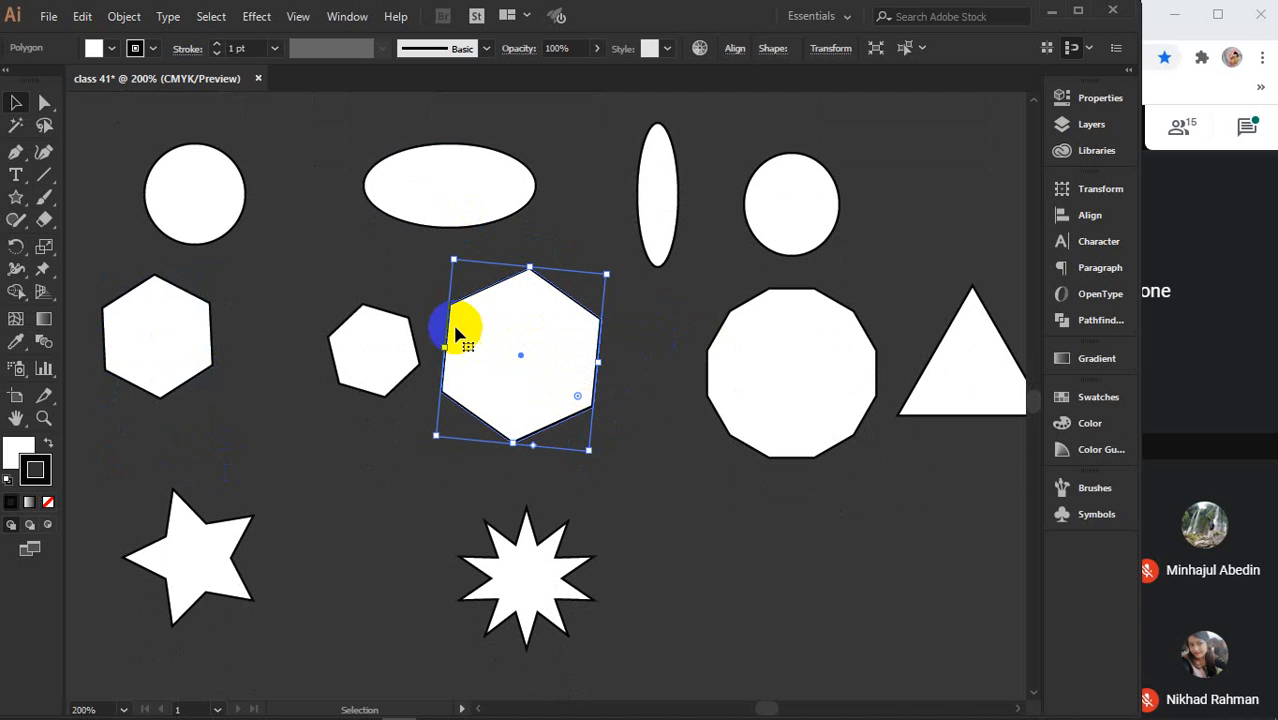
click(737, 537)
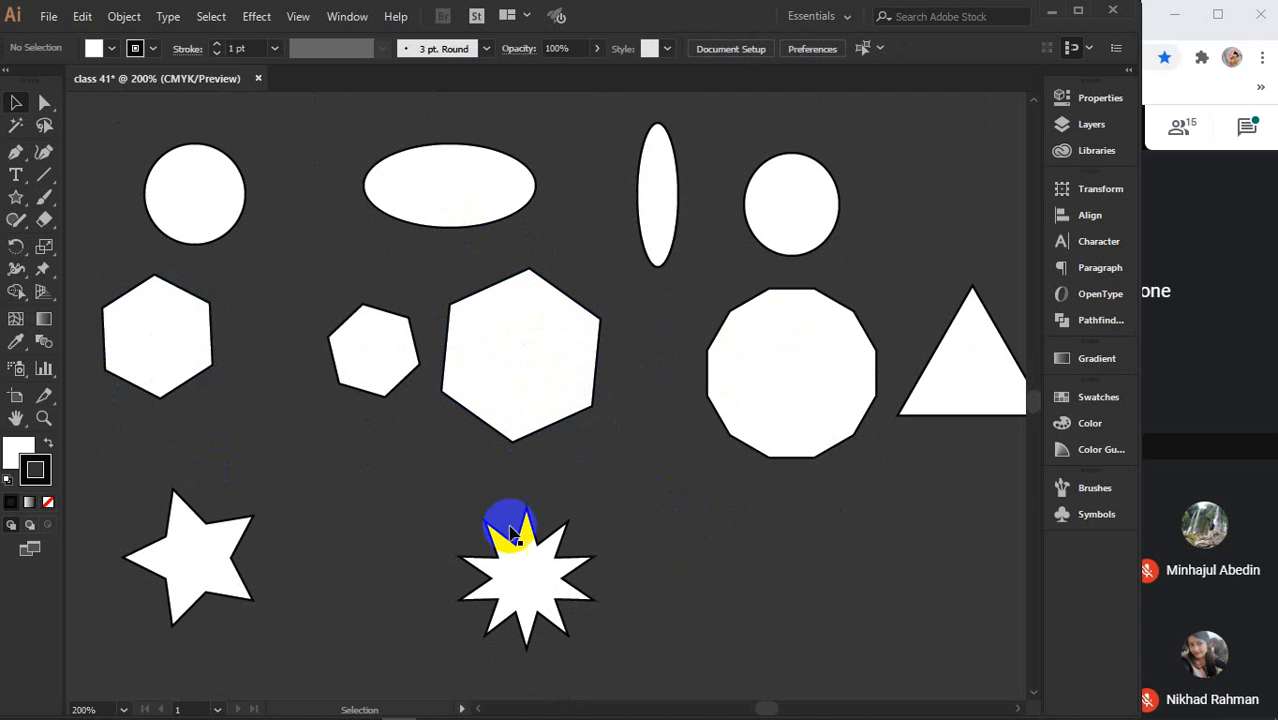
- Examine the anchor points and corner widgets of the 10-point star with the Direct Selection tool
scroll(519, 522, down, 2)
click(530, 515)
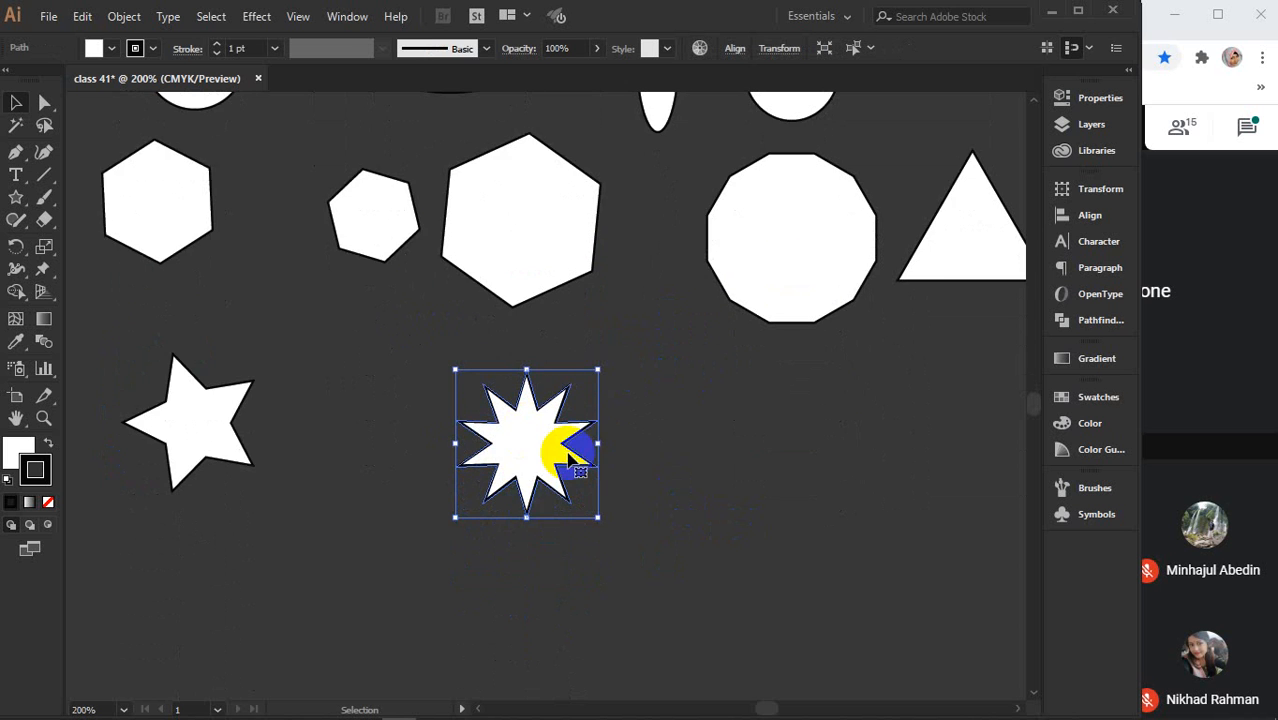
scroll(516, 465, up, 4)
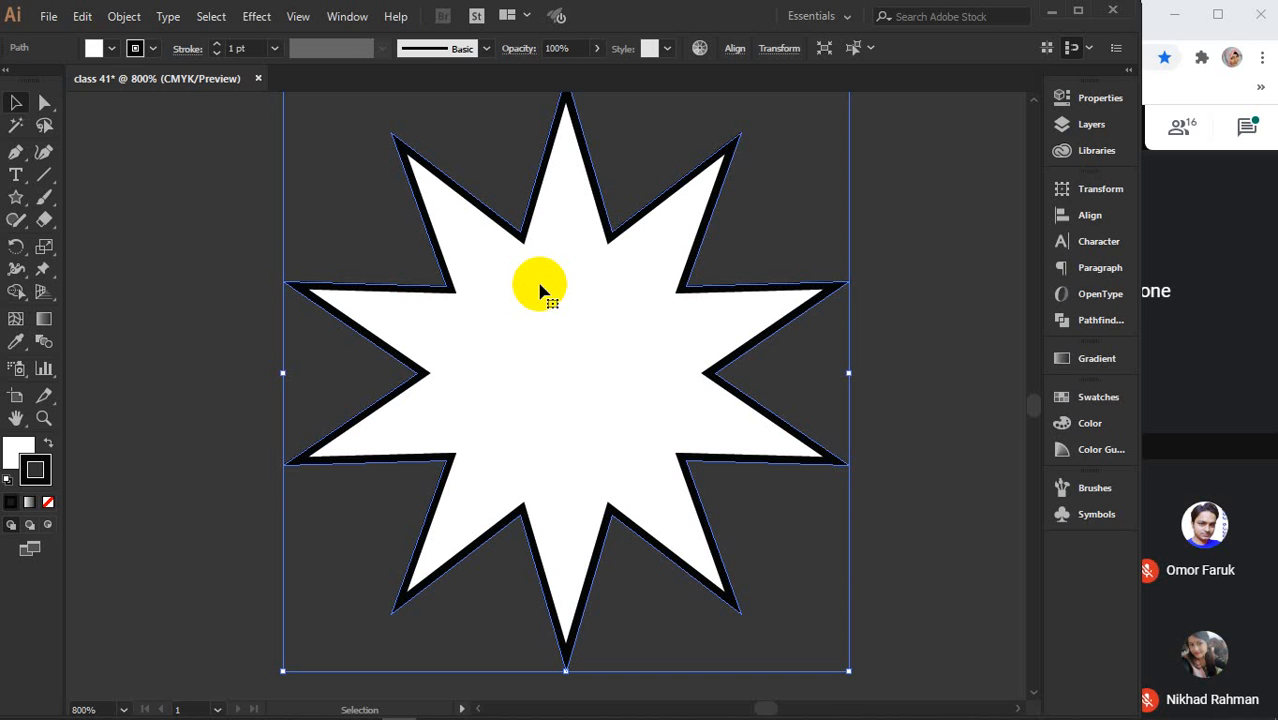
click(45, 103)
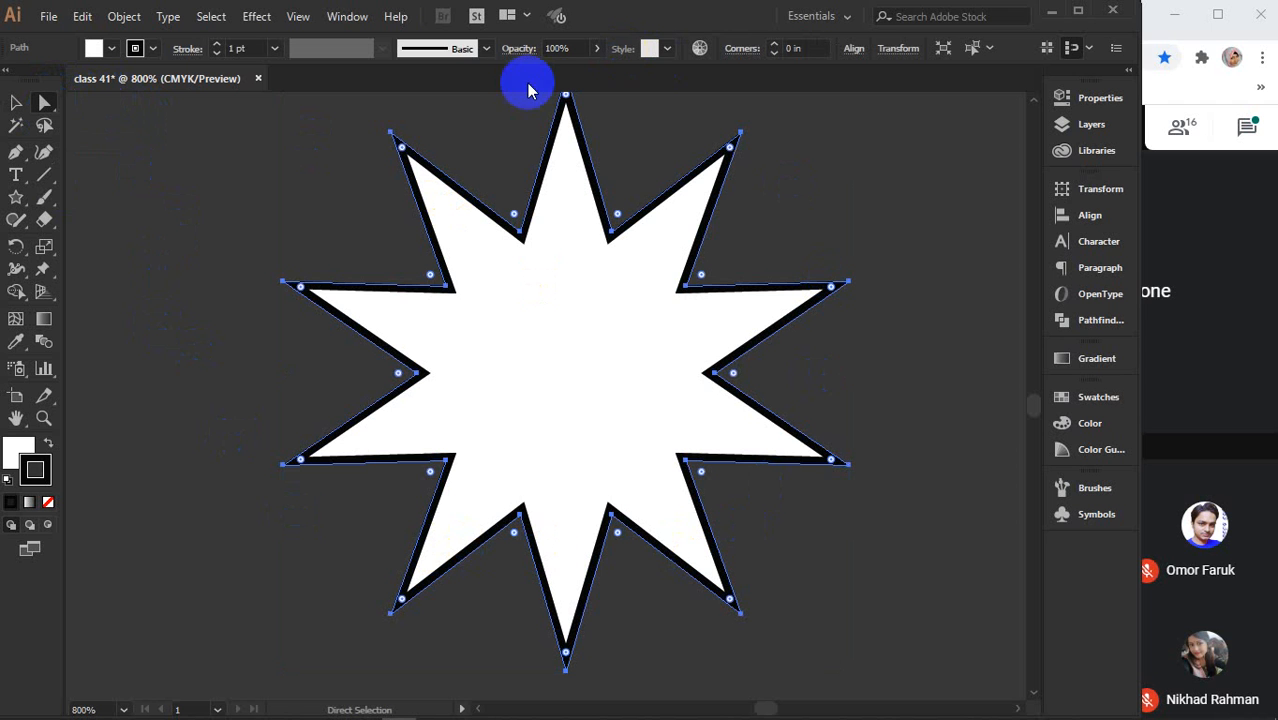
click(519, 556)
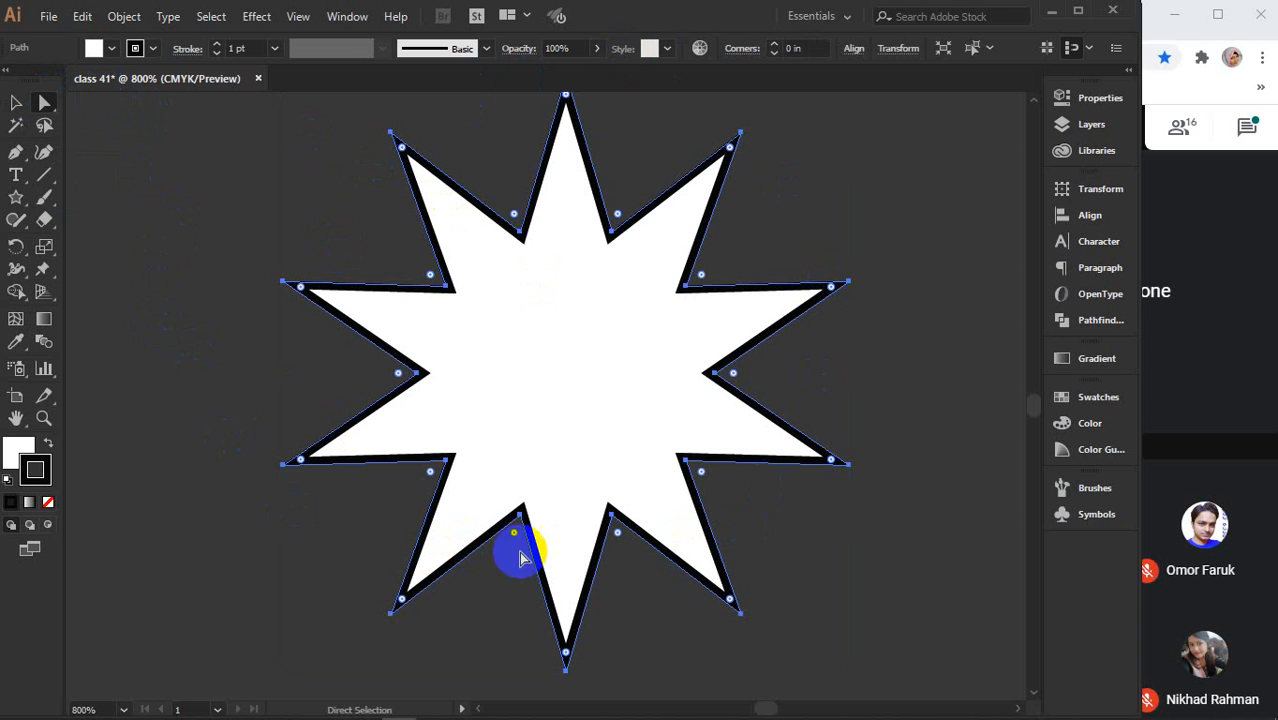
click(1033, 98)
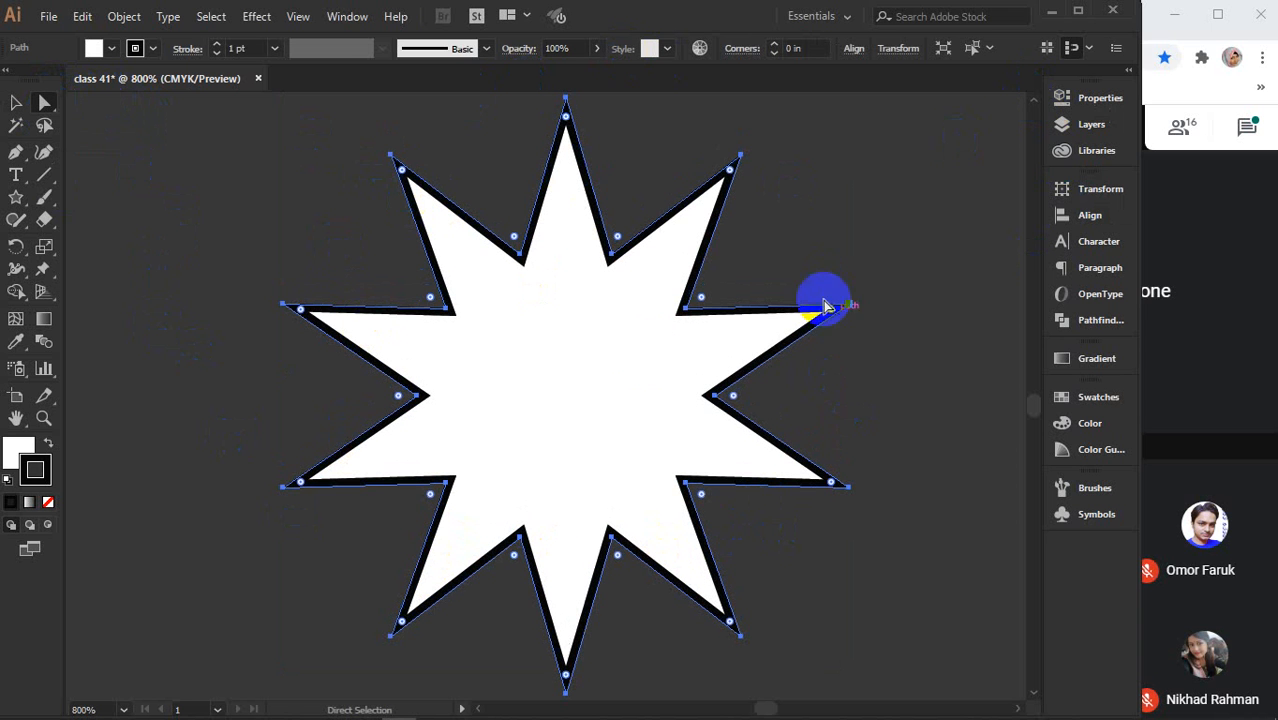
click(707, 436)
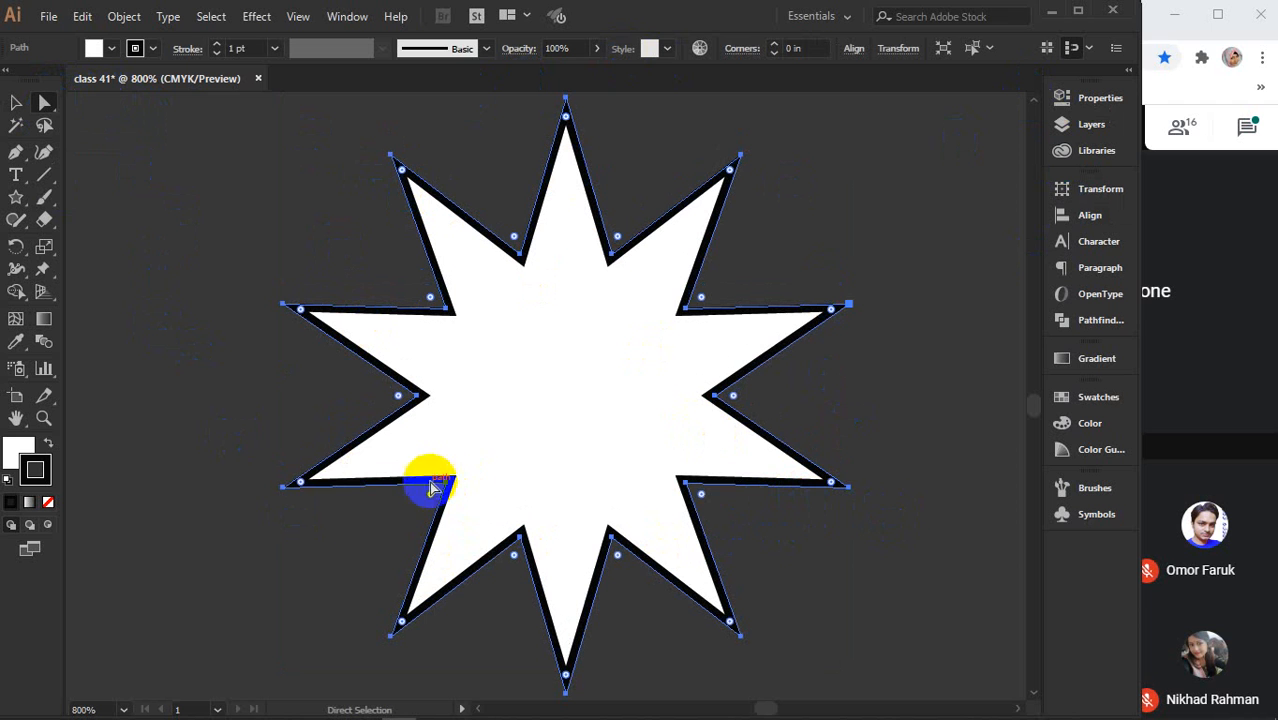
click(411, 421)
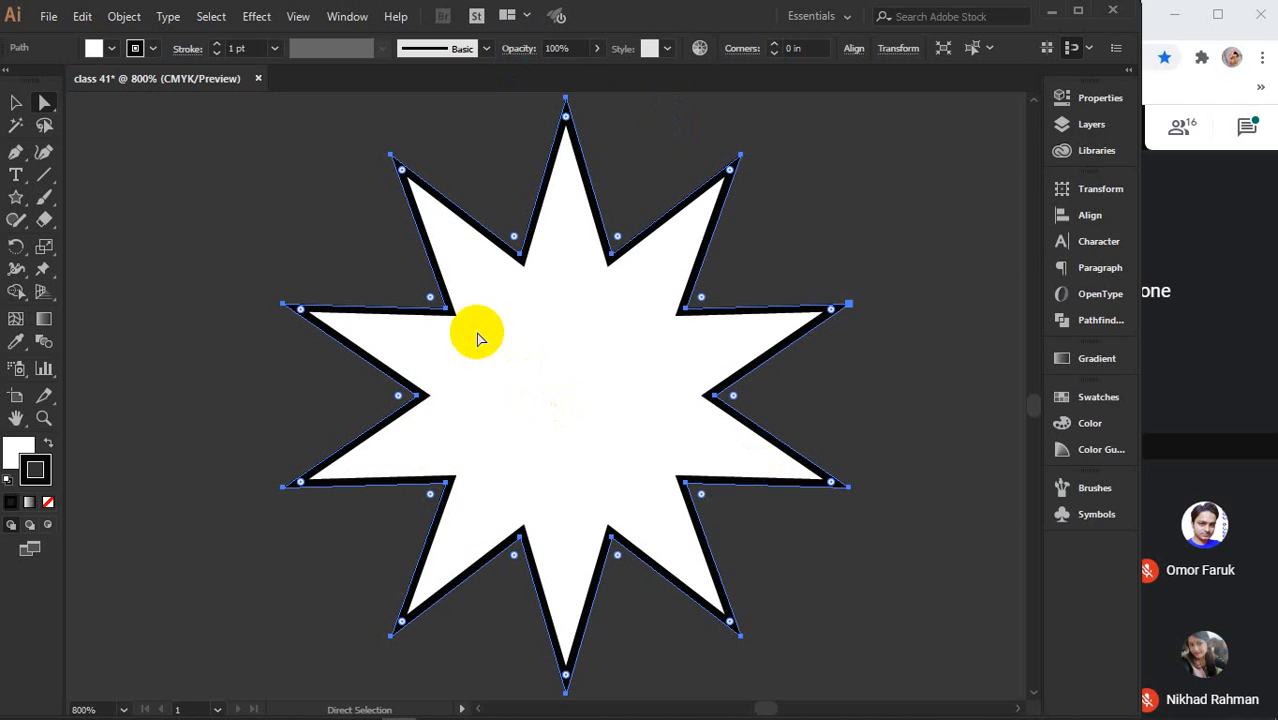
- Try rounding the corners of the 10-point star, including all of them at 0.04 in, and undo each attempt
drag(513, 243, 509, 206)
key(ctrl+z)
key(ctrl+z)
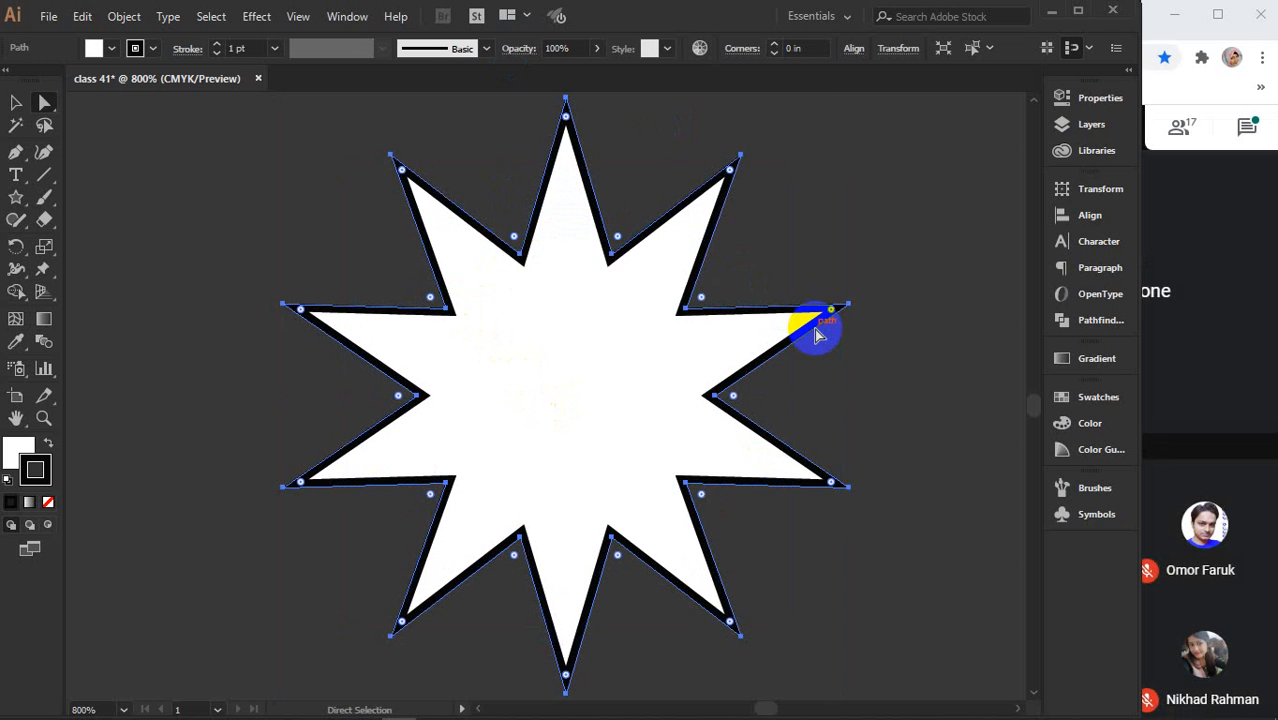
click(934, 521)
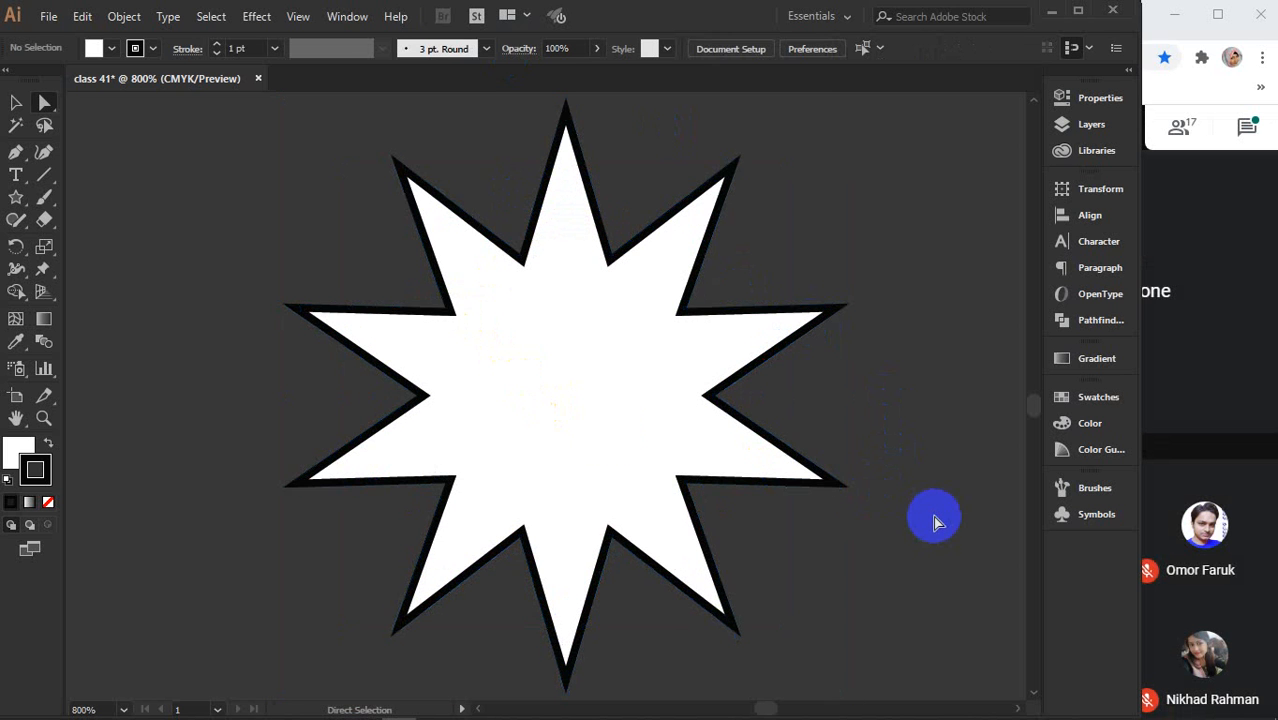
click(593, 428)
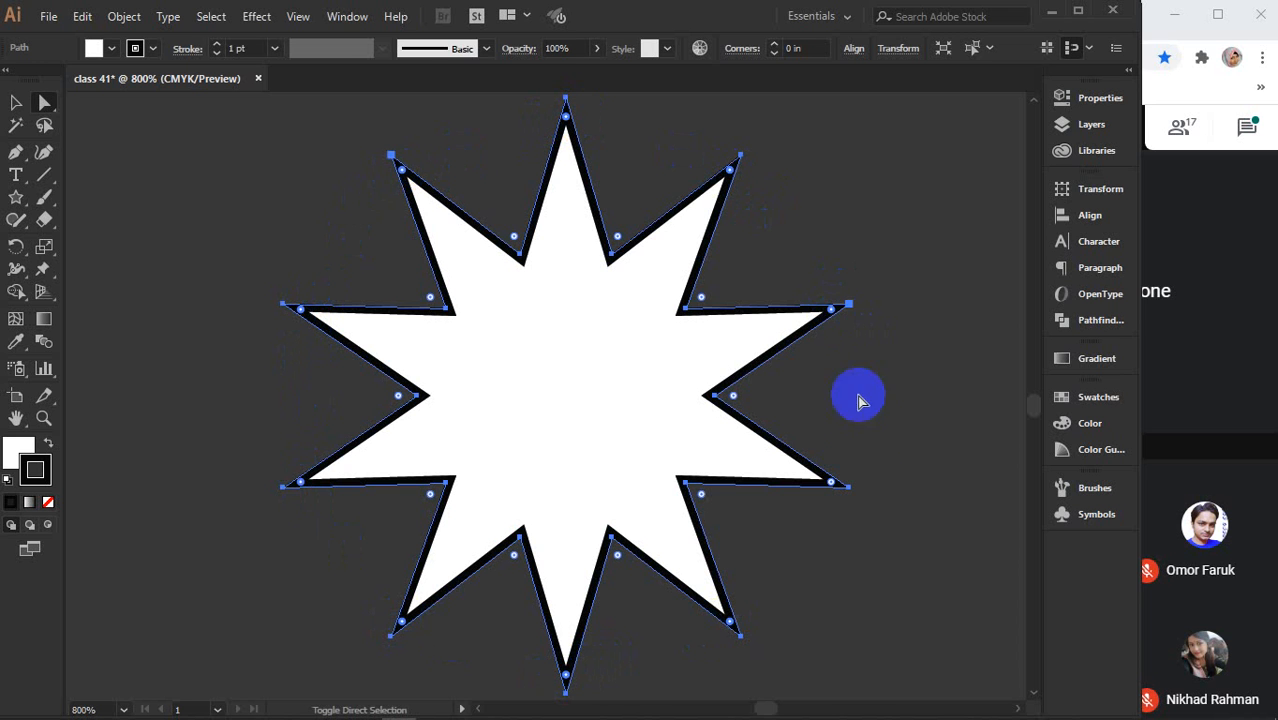
drag(830, 487, 777, 473)
key(ctrl+z)
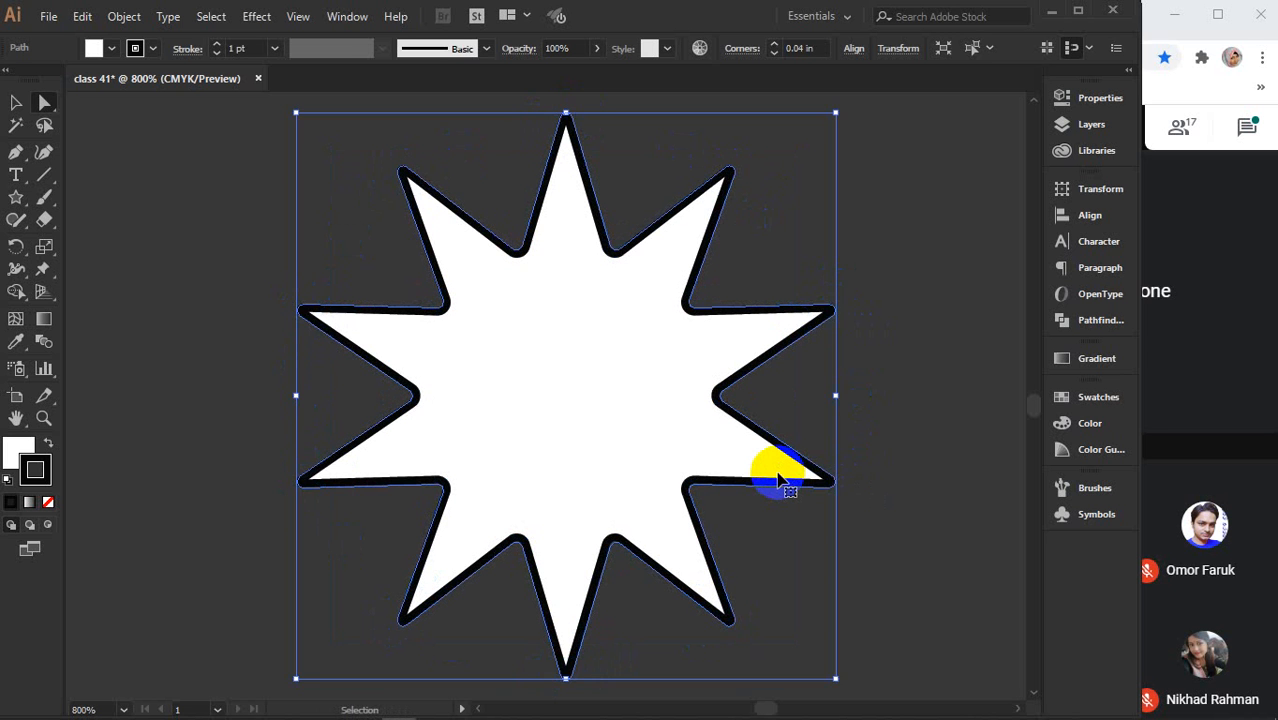
key(ctrl+z)
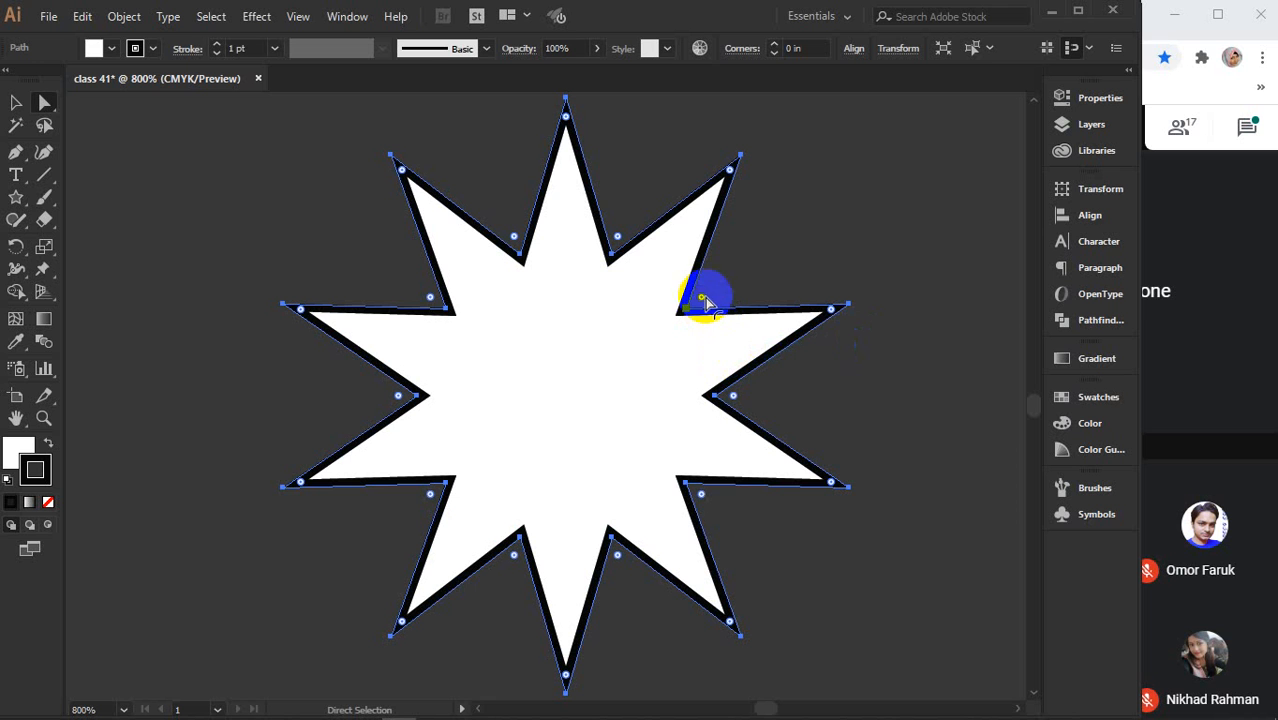
- Round only the inner corners of the 10-point star with a 0.13 in radius, and deselect it
shift+click(733, 397)
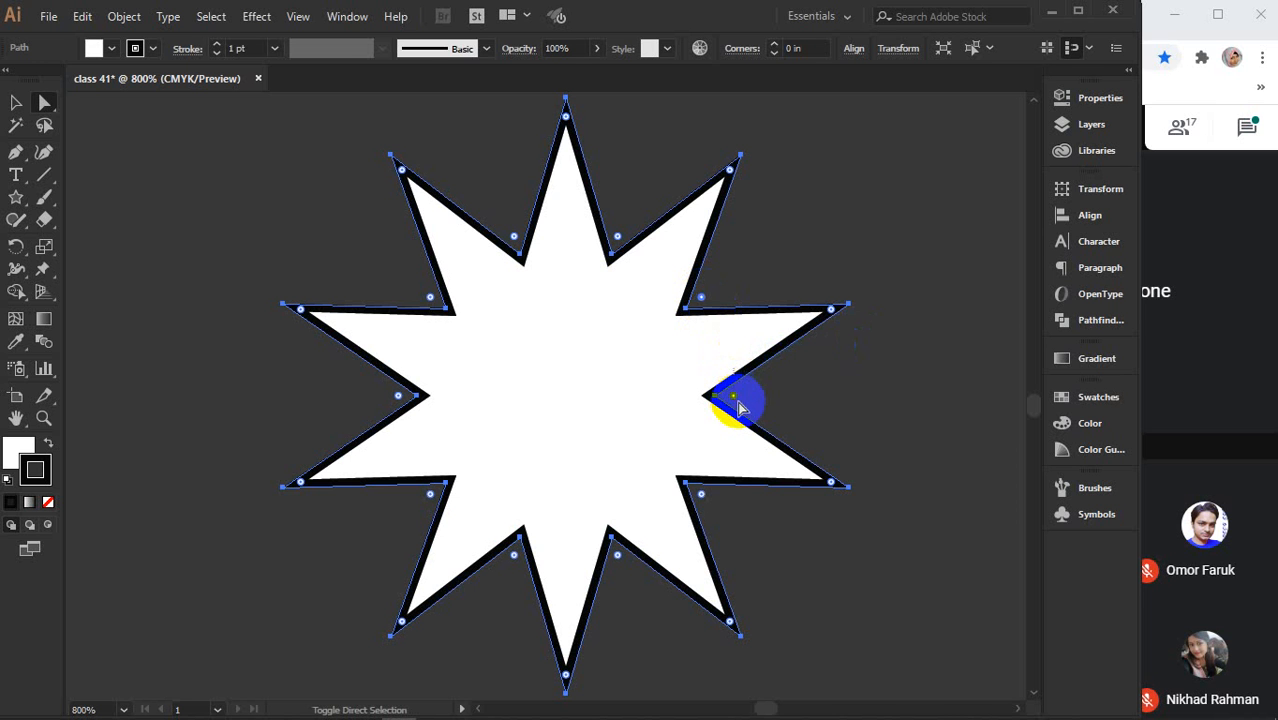
shift+click(703, 498)
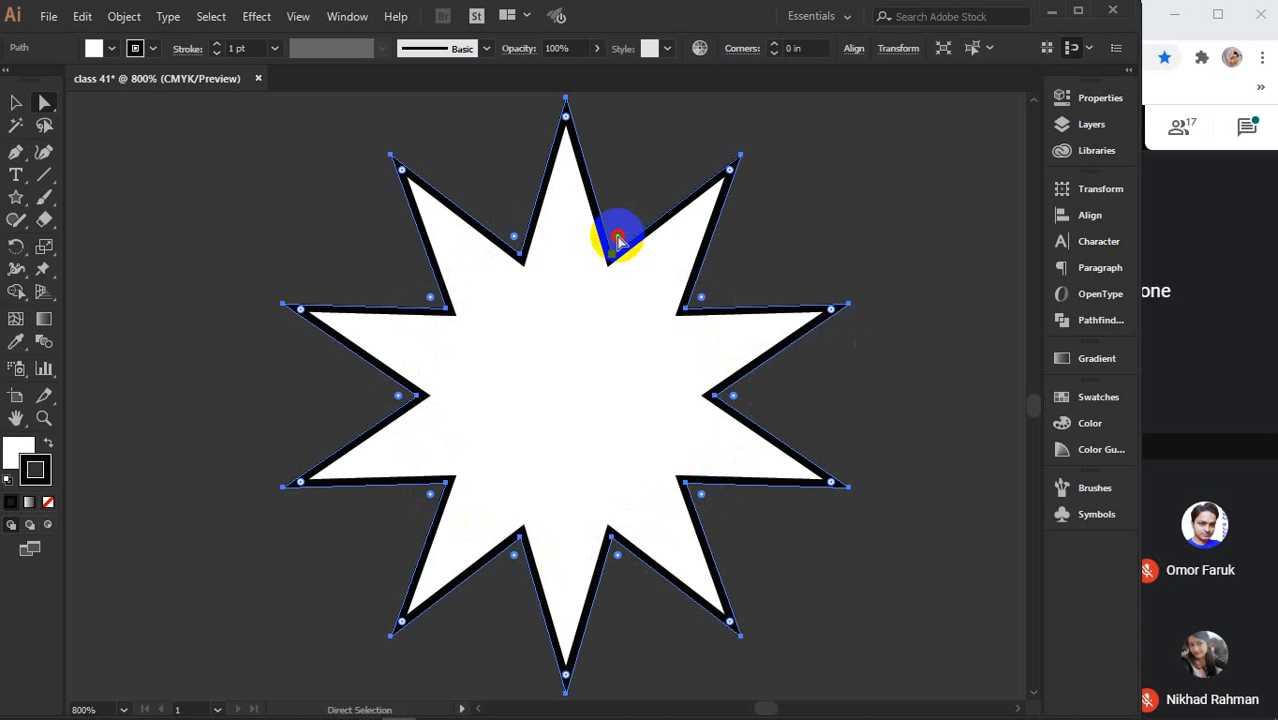
drag(618, 240, 698, 155)
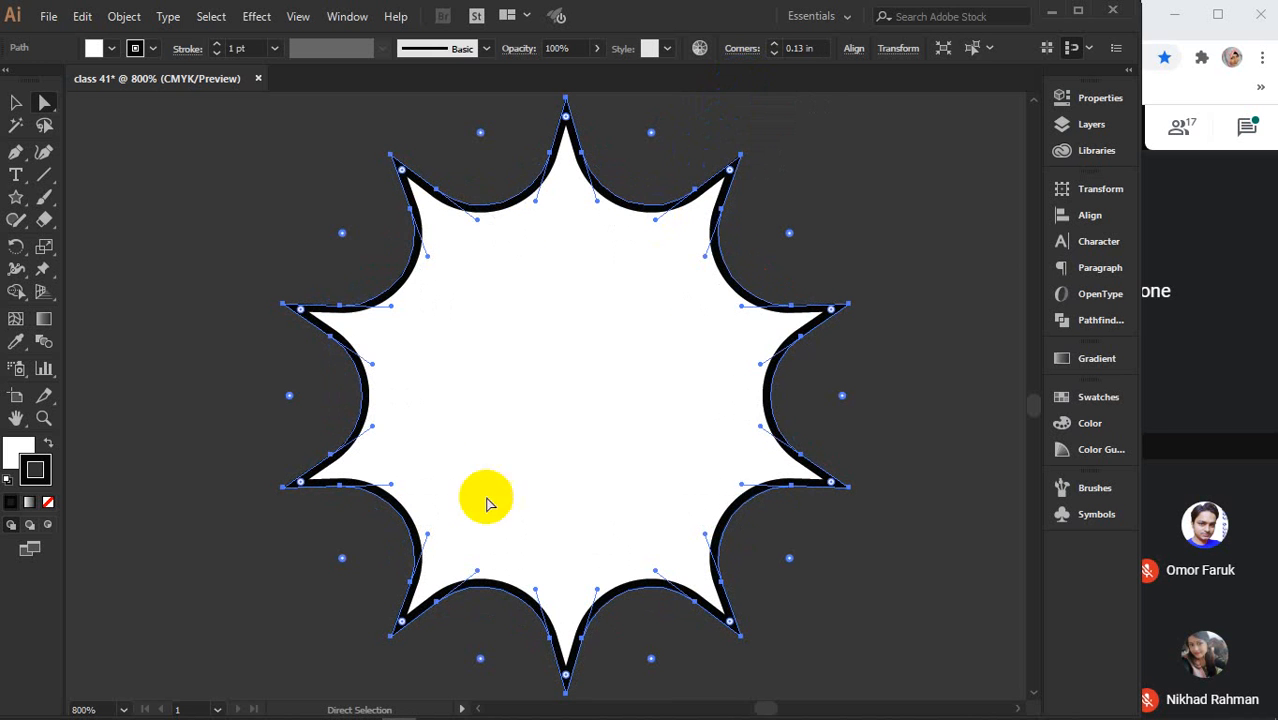
click(16, 102)
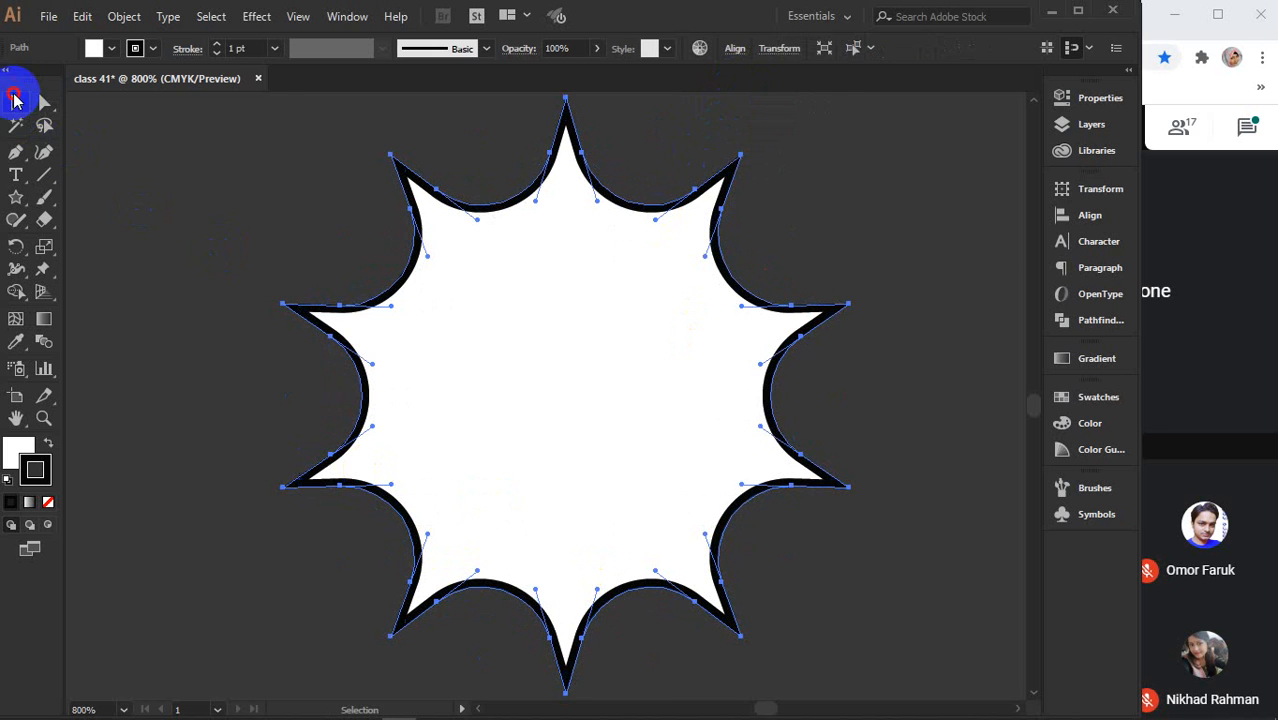
click(121, 222)
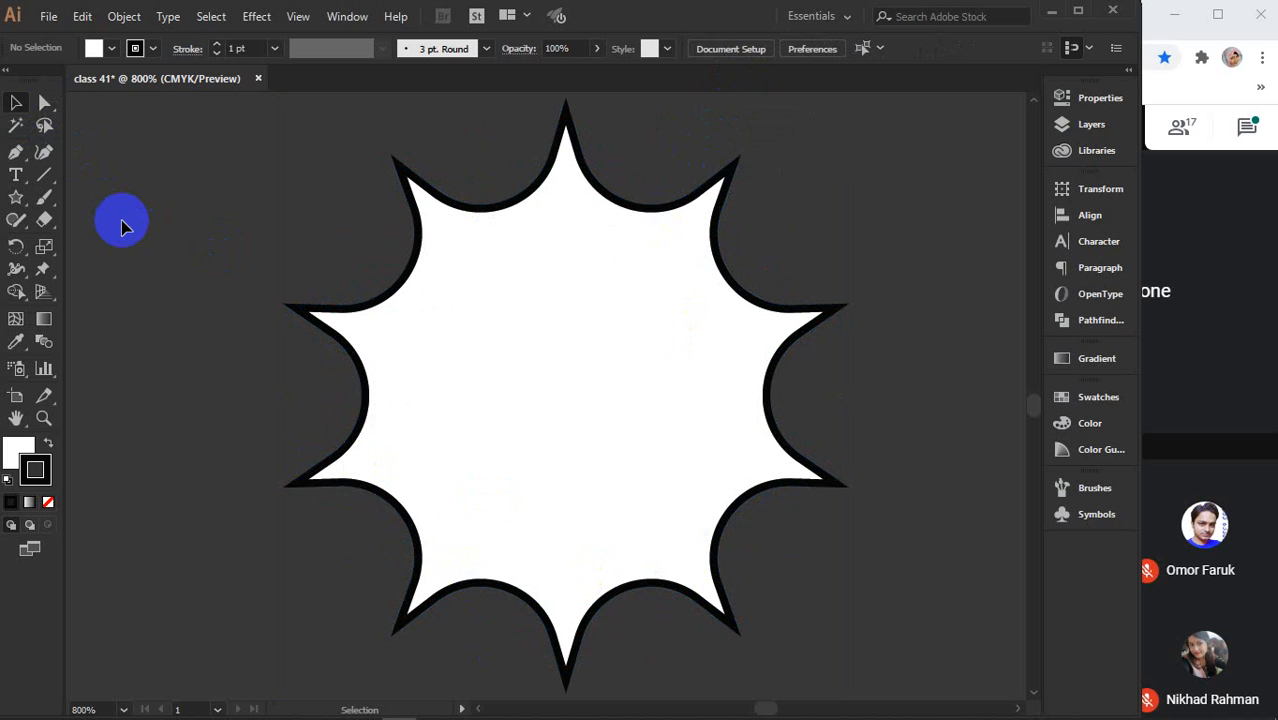
- Make every other inner corner of the 10-point star sharp by reducing its corner radius to 0 in
click(423, 326)
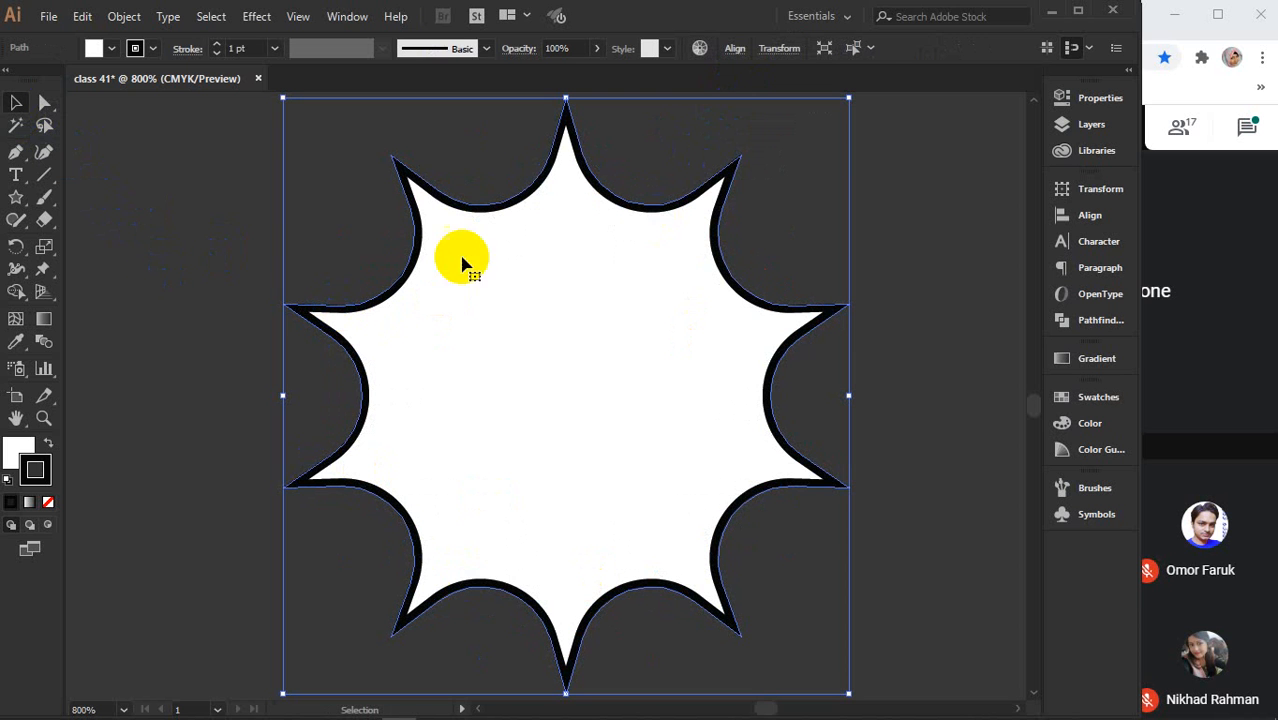
click(44, 102)
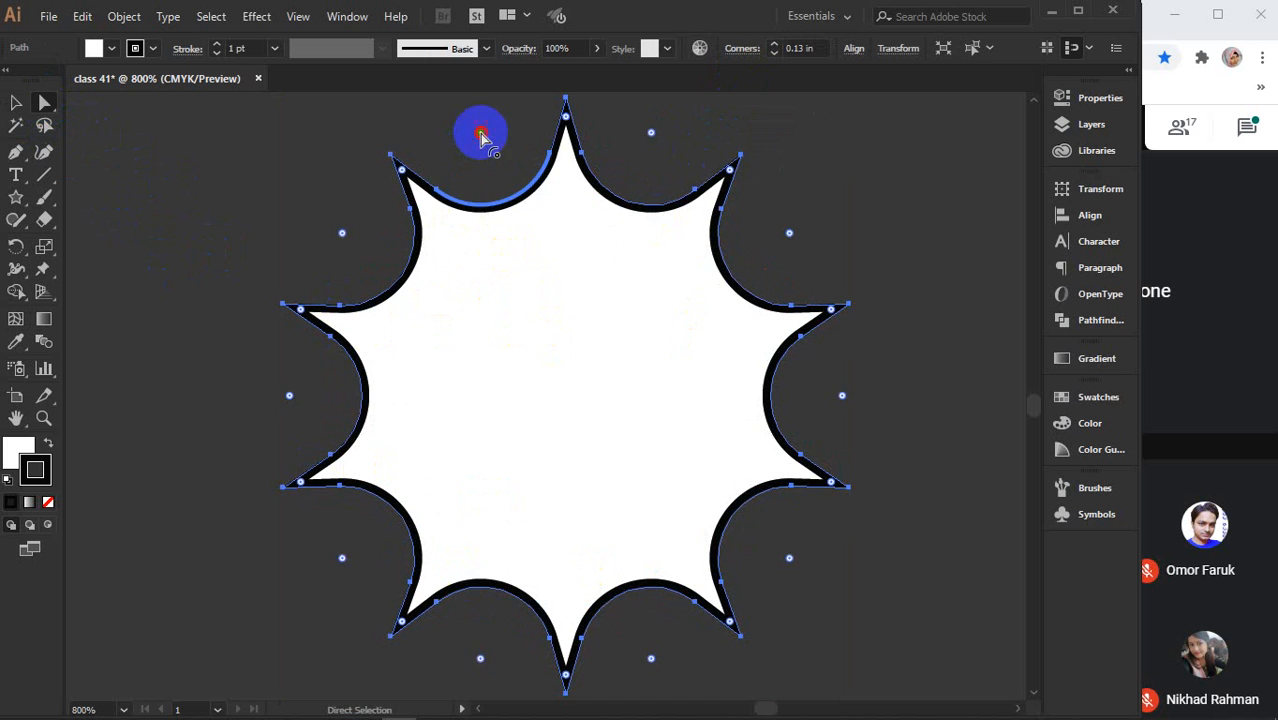
drag(480, 135, 534, 380)
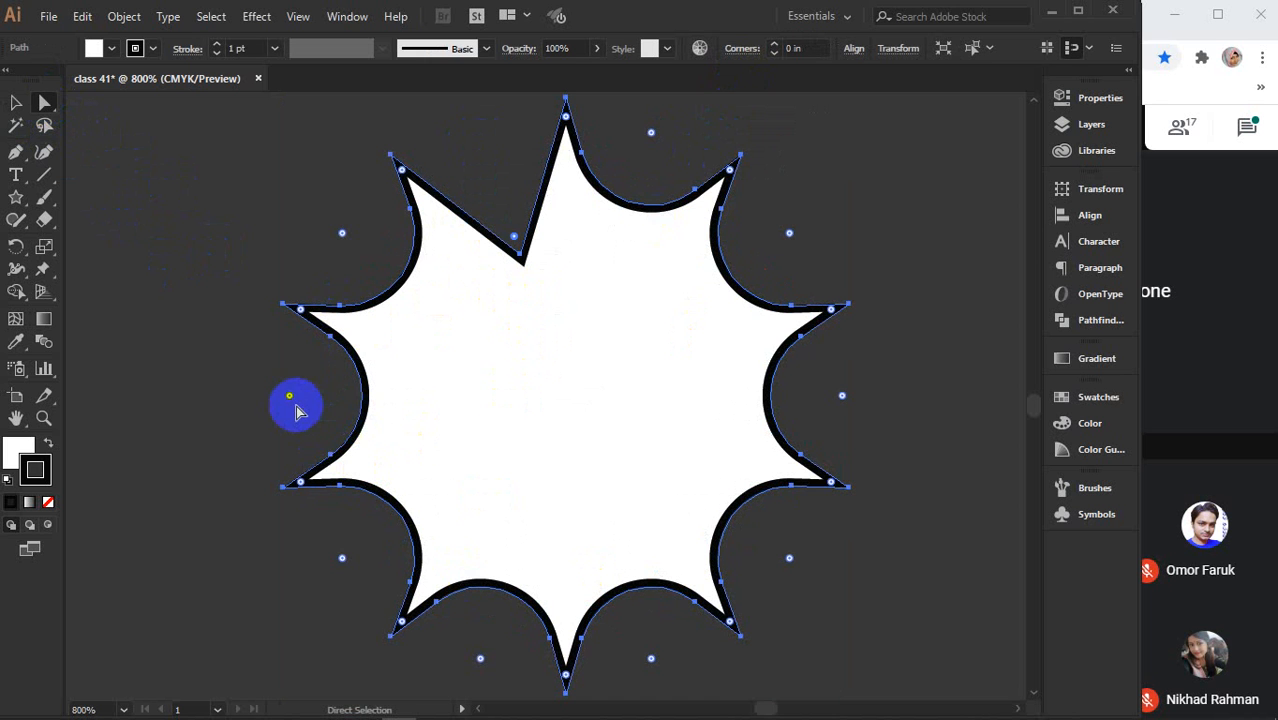
drag(293, 402, 579, 405)
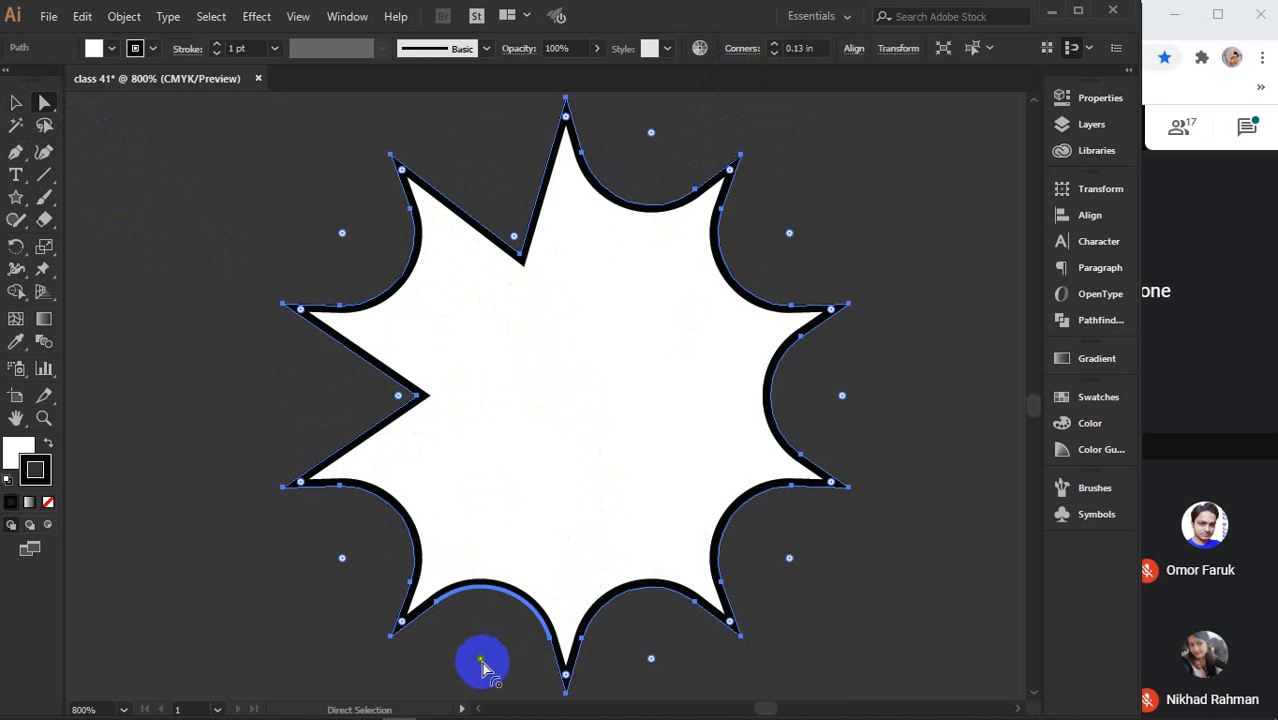
drag(481, 665, 560, 460)
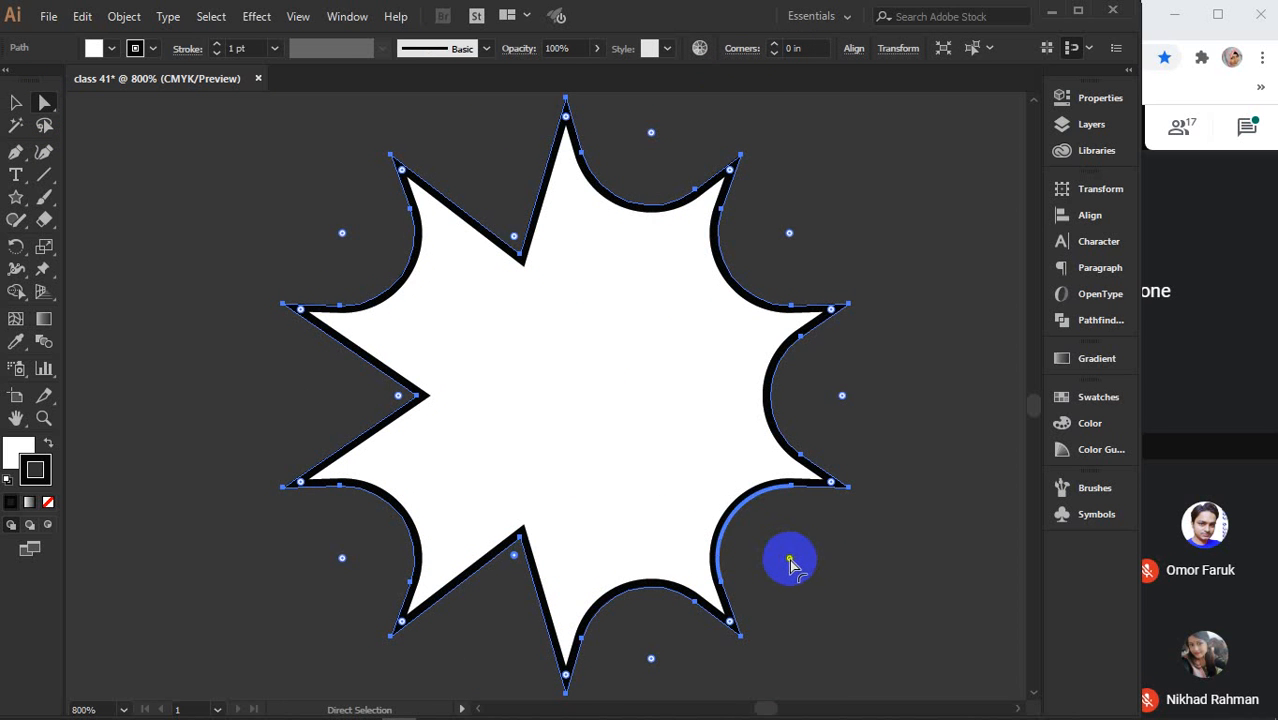
drag(789, 559, 571, 419)
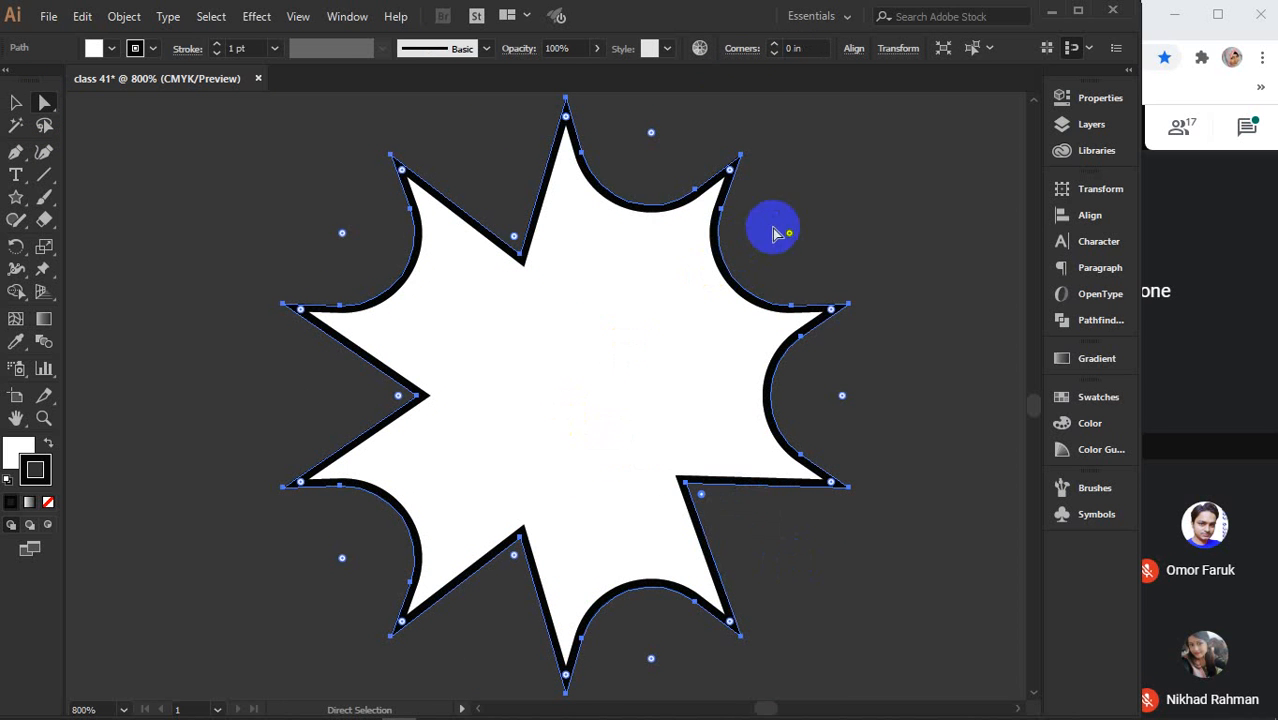
drag(791, 236, 600, 420)
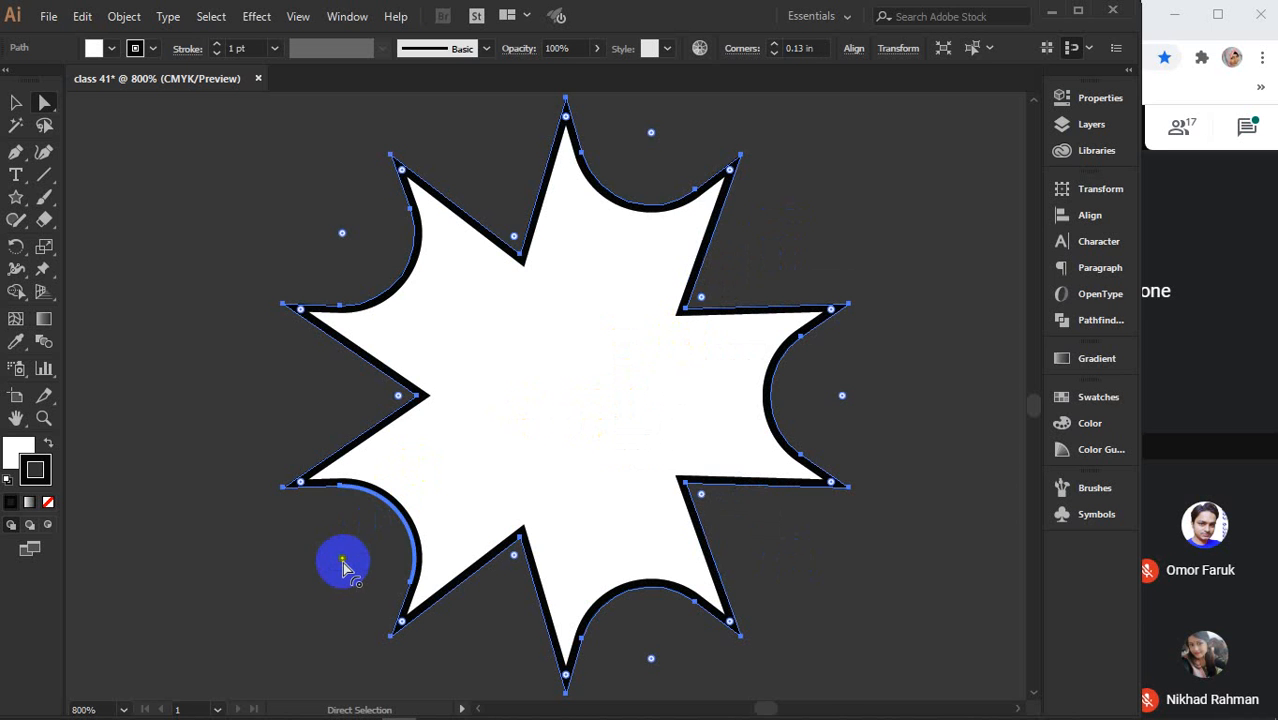
- Enlarge three of the rounded inner corners of the 10-point star to a 0.21 in radius each
drag(342, 562, 151, 663)
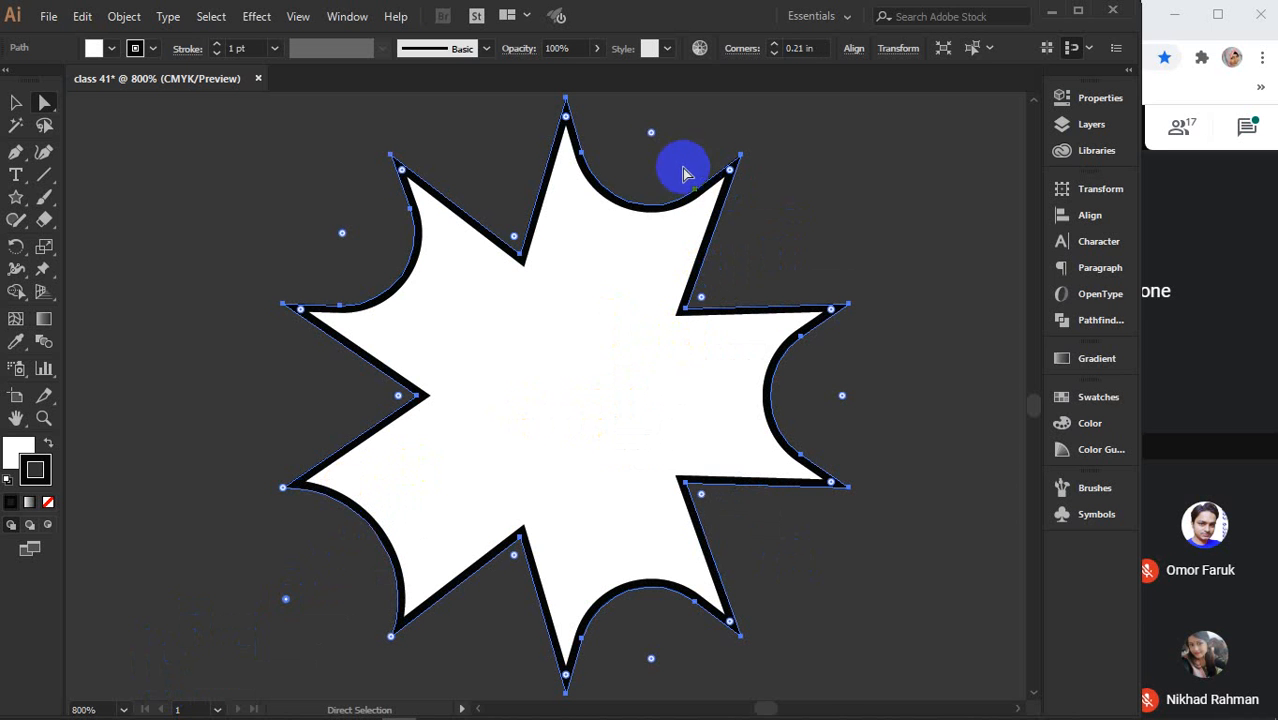
drag(651, 136, 690, 72)
scroll(696, 177, up, 1)
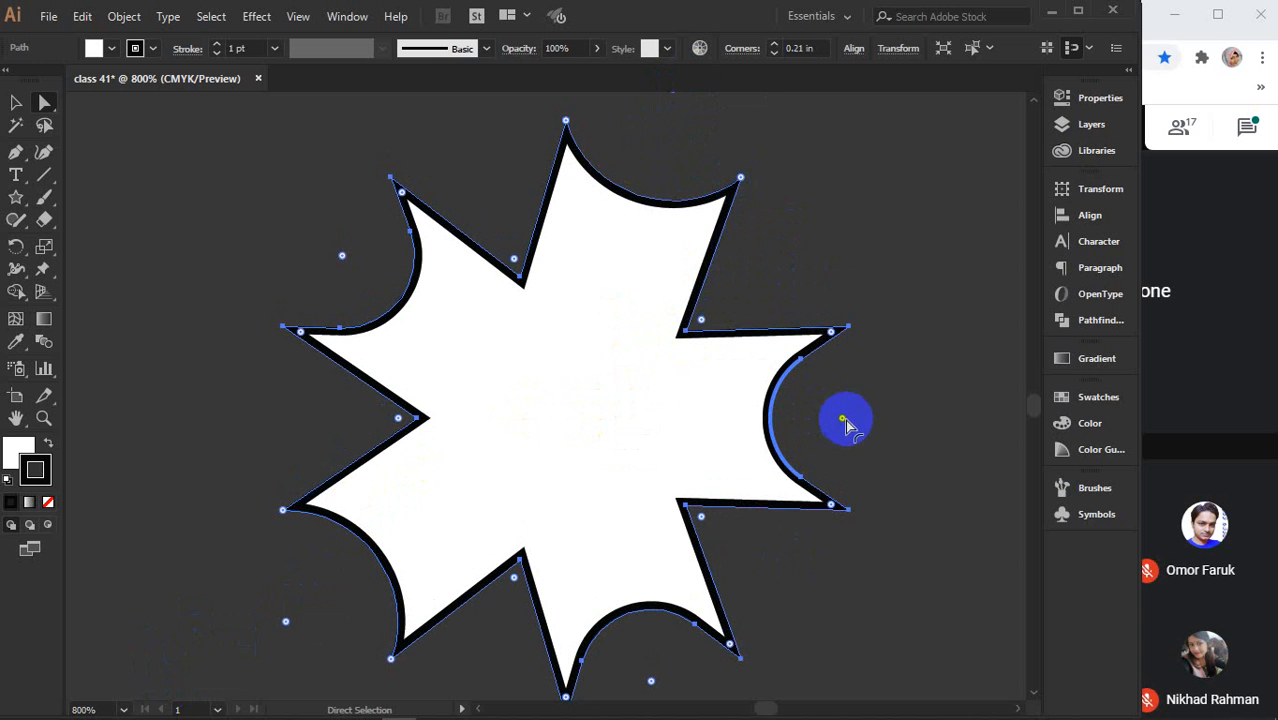
drag(844, 422, 1000, 422)
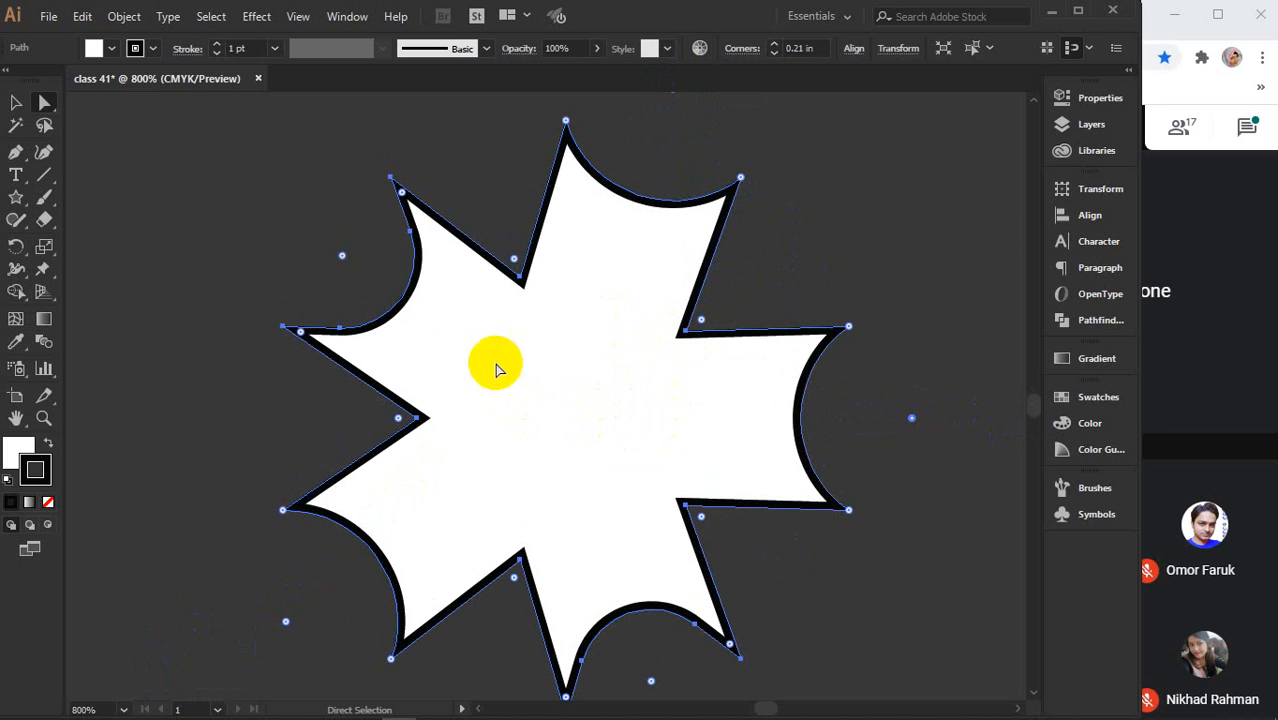
click(16, 102)
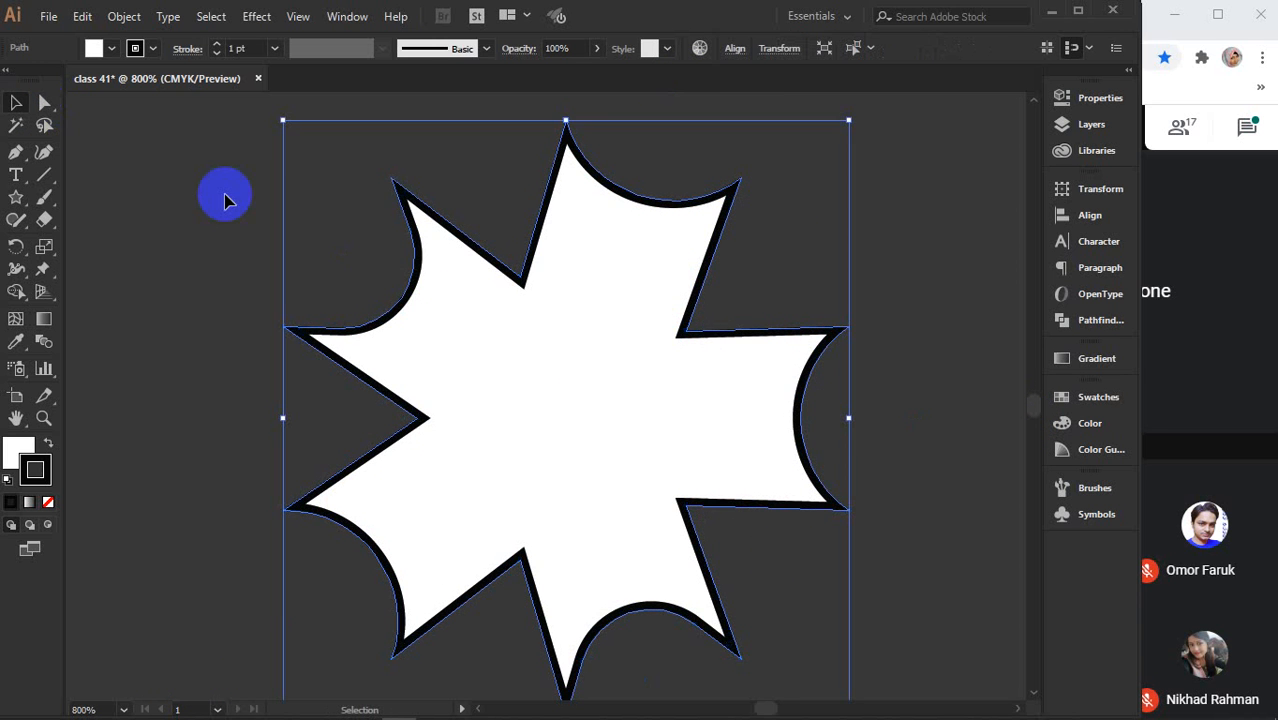
- Draw three flares with the Flare tool in the empty canvas area, the first two with rays about 2.1 in and 3.4 in across
scroll(233, 210, down, 6)
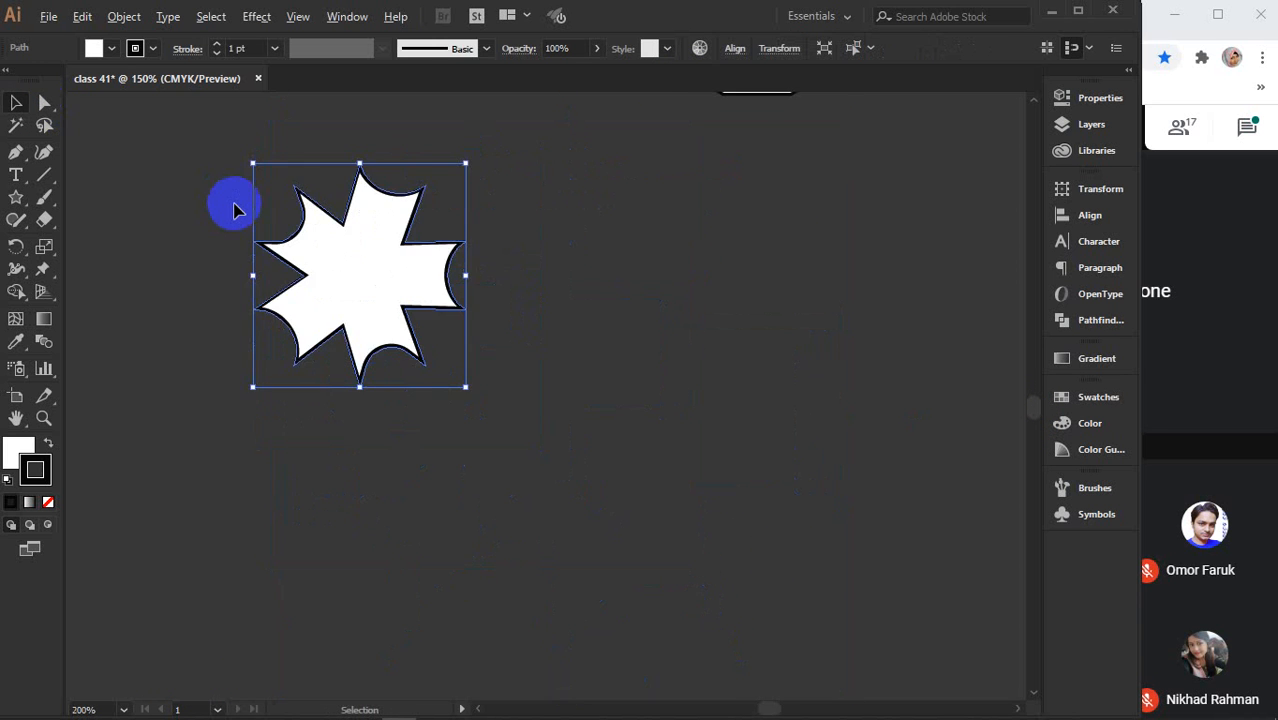
drag(234, 208, 542, 328)
scroll(628, 491, down, 5)
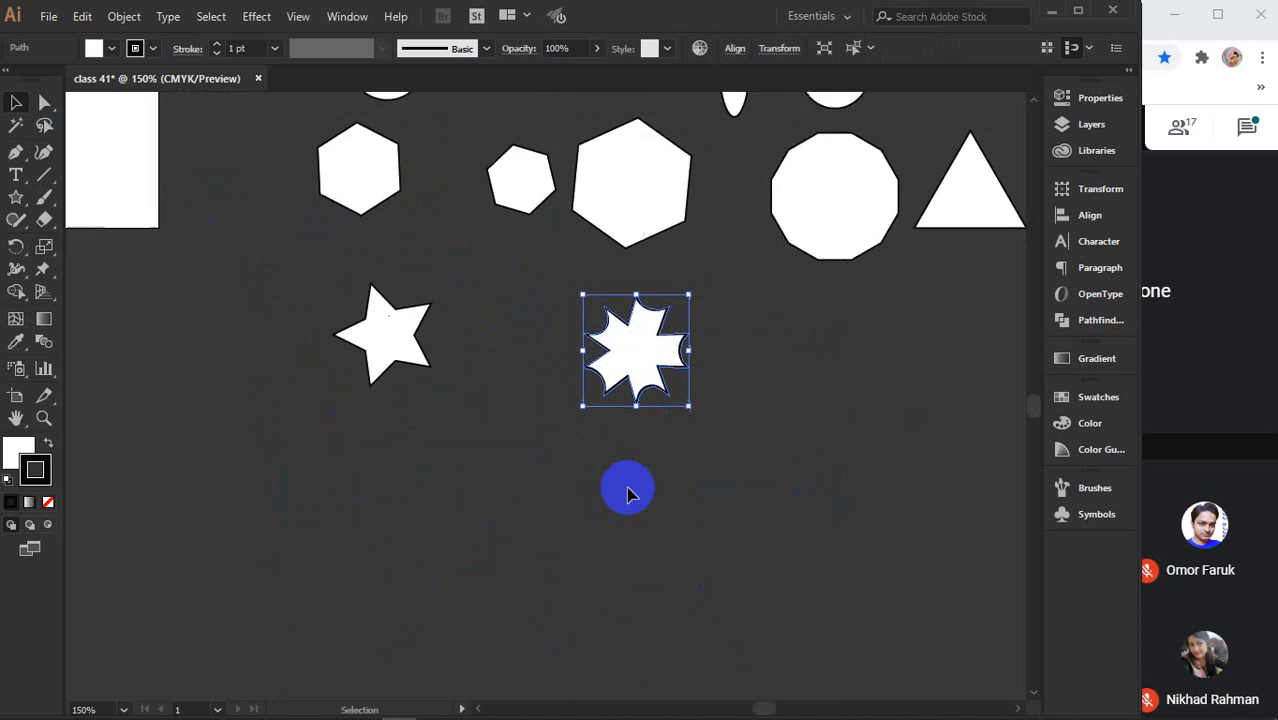
scroll(628, 491, down, 3)
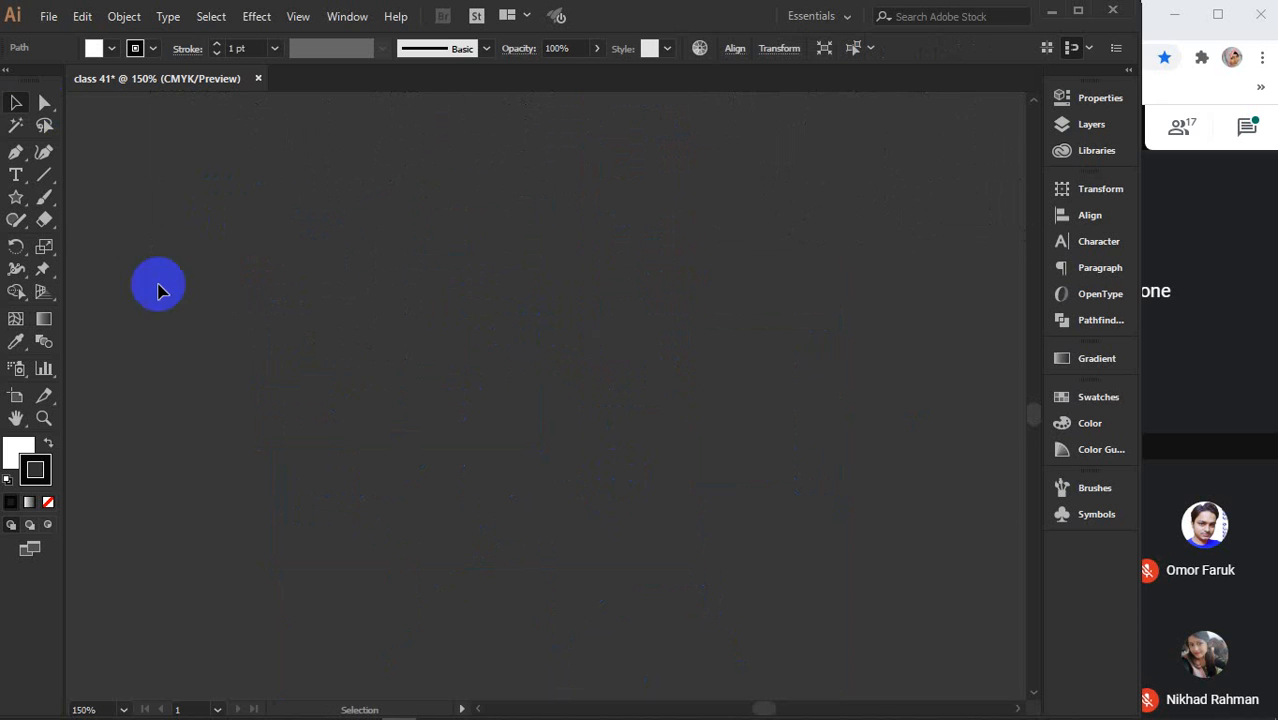
drag(16, 203, 175, 319)
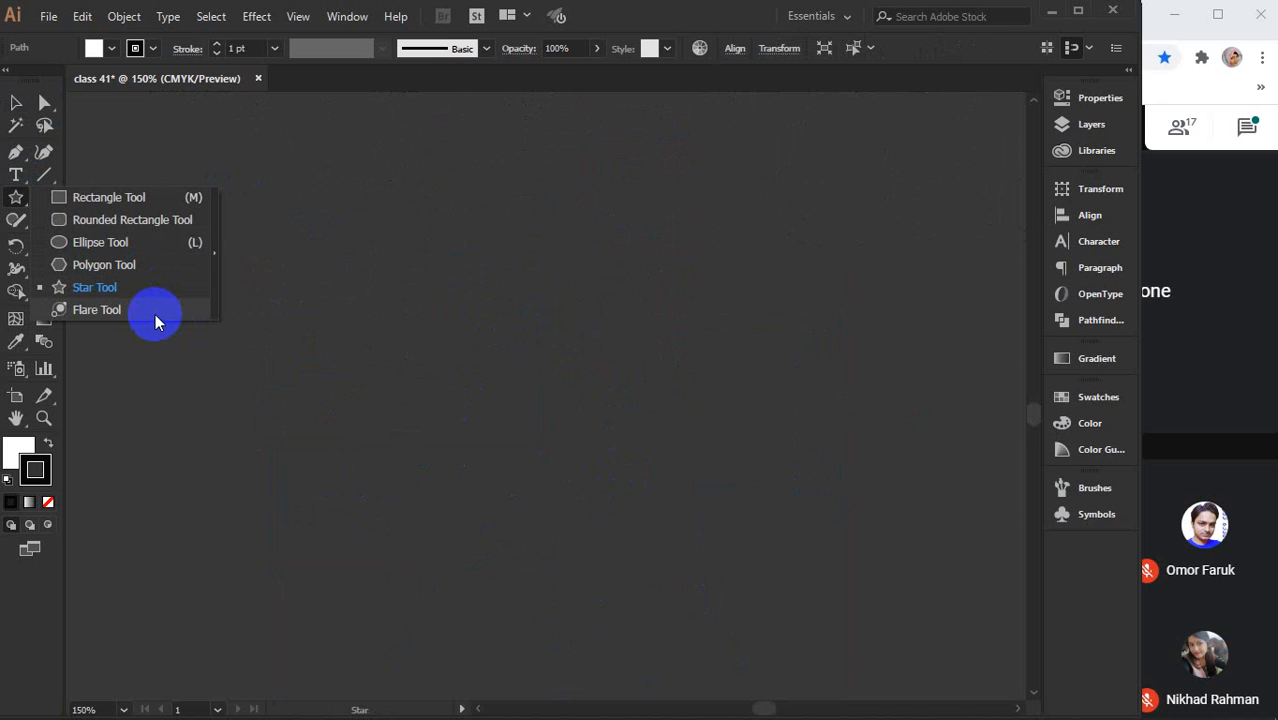
drag(153, 320, 128, 313)
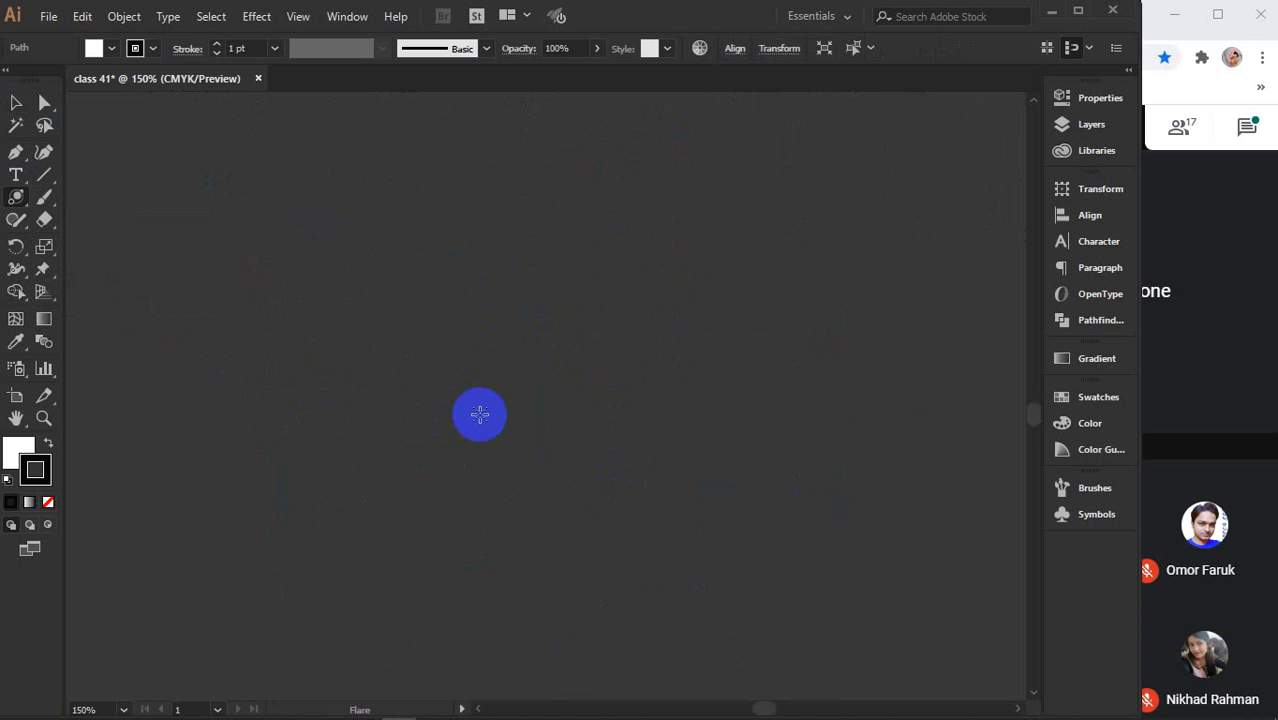
drag(422, 417, 445, 419)
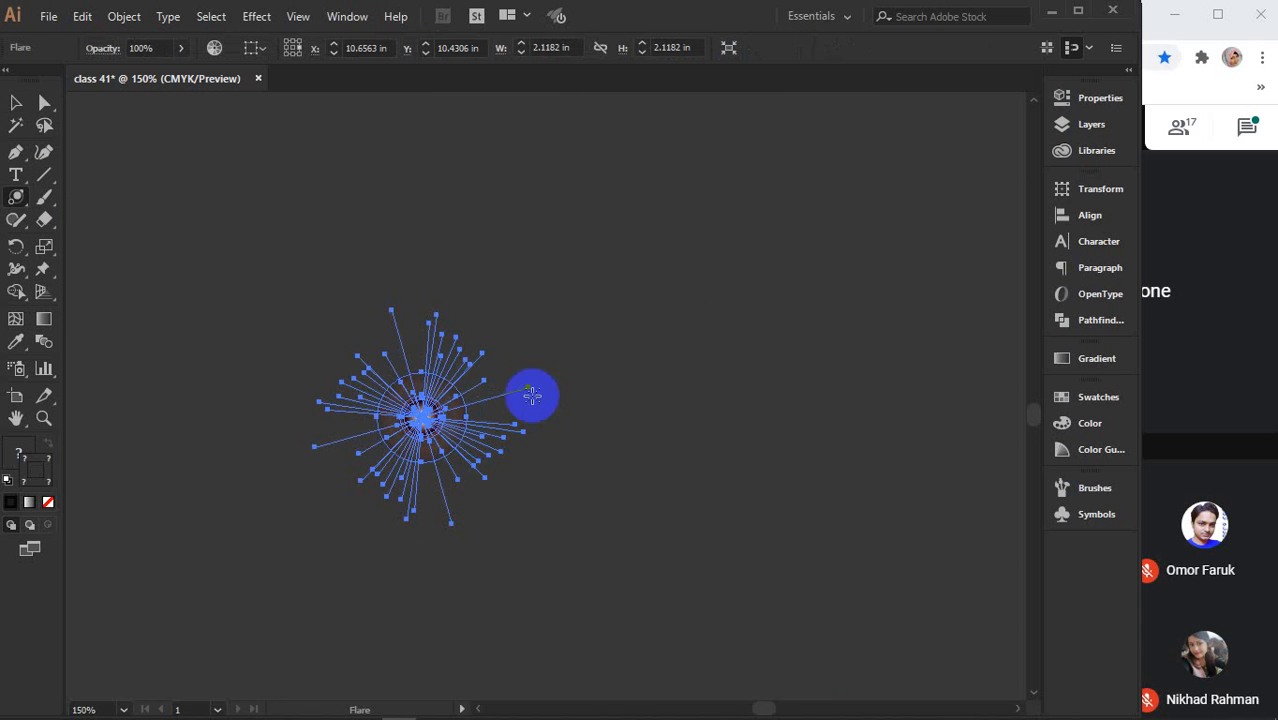
click(607, 352)
drag(367, 201, 539, 245)
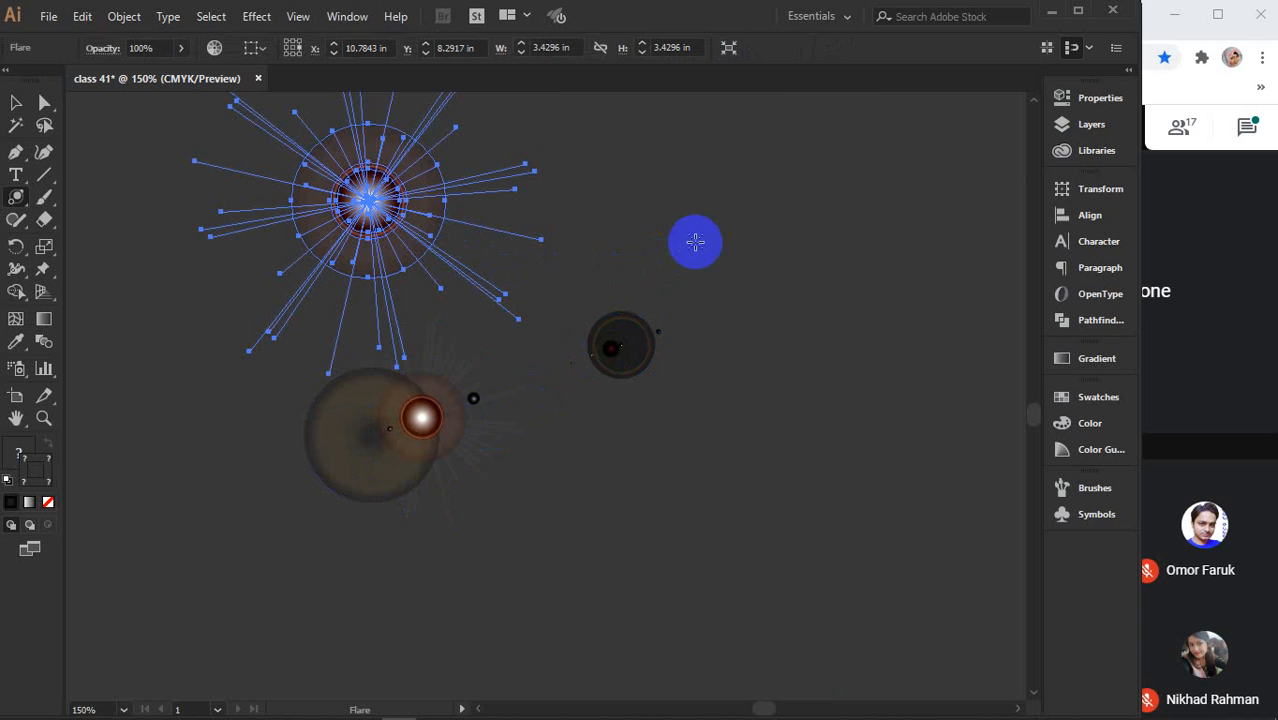
click(686, 284)
drag(576, 503, 686, 490)
drag(833, 471, 797, 380)
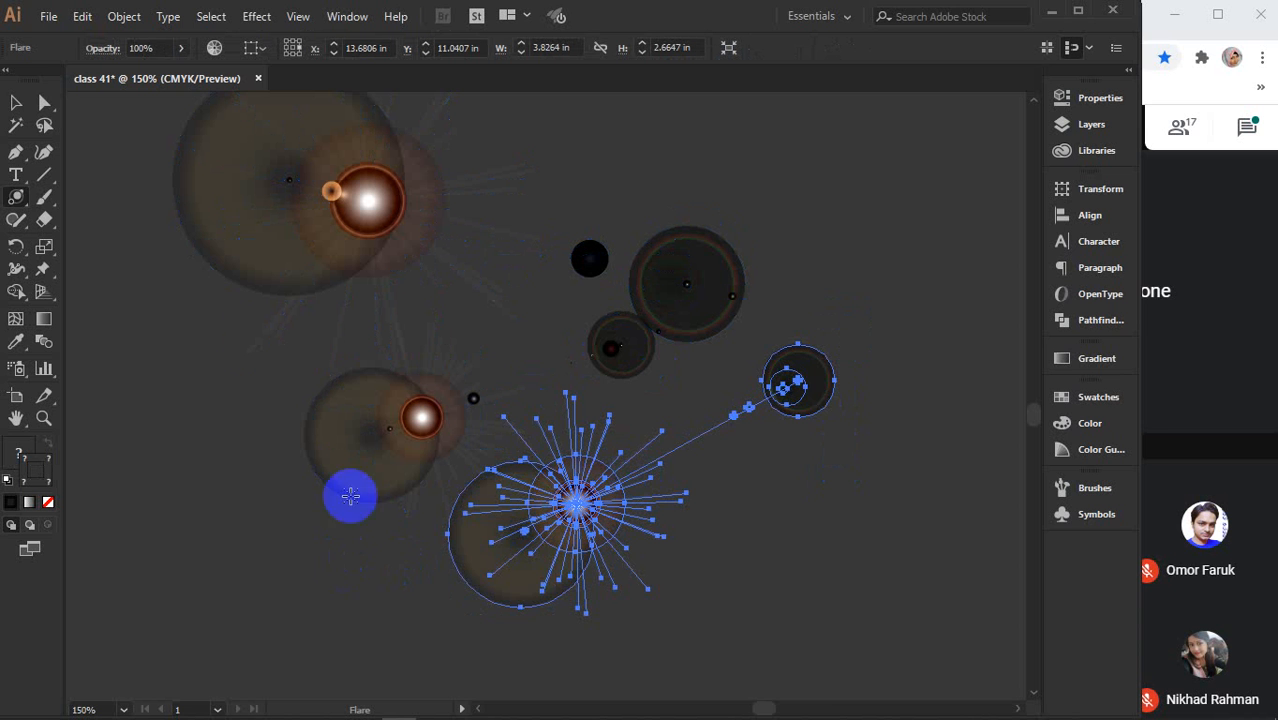
- Select all three flares, reduce their opacity to 28%, and deselect them
click(14, 102)
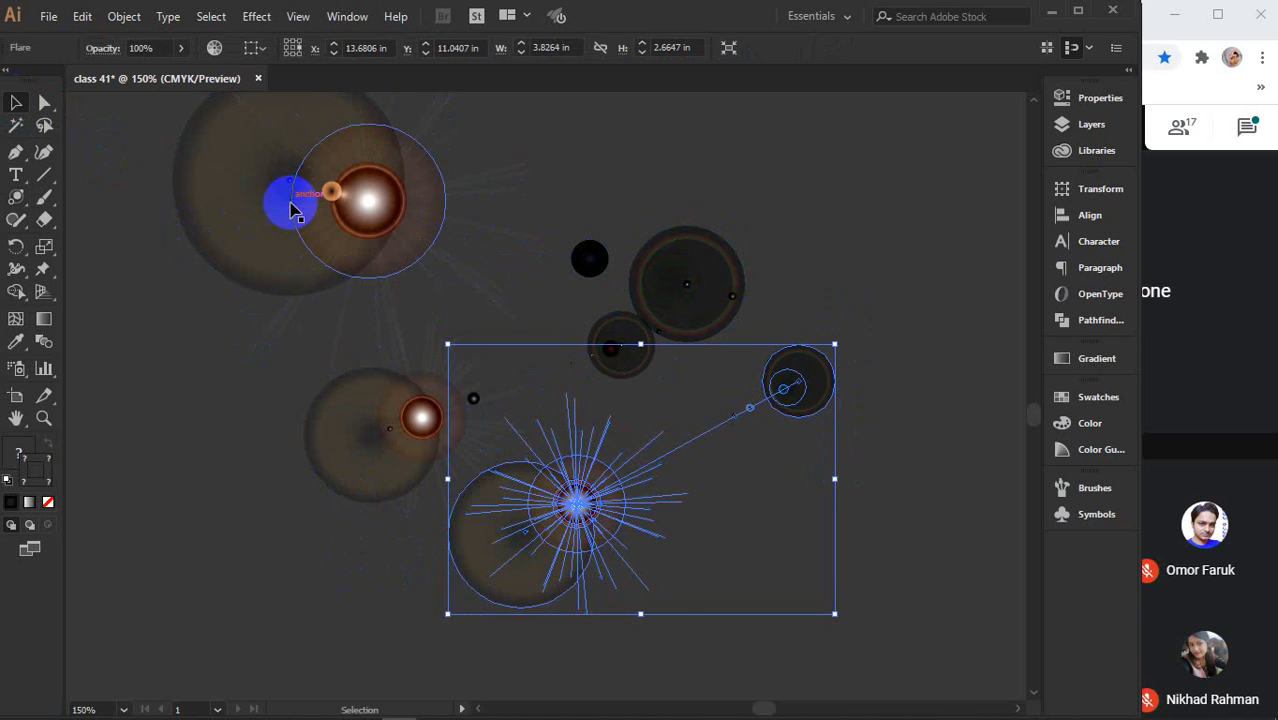
drag(114, 186, 830, 653)
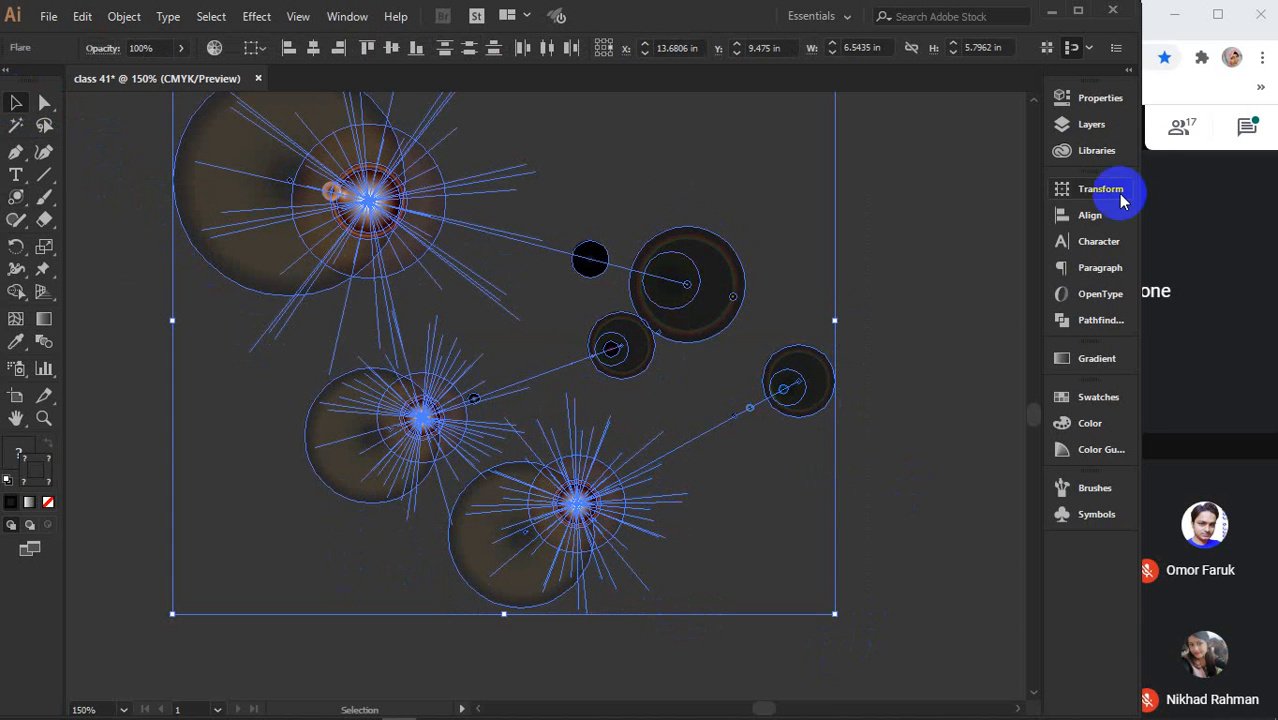
click(1097, 97)
click(940, 347)
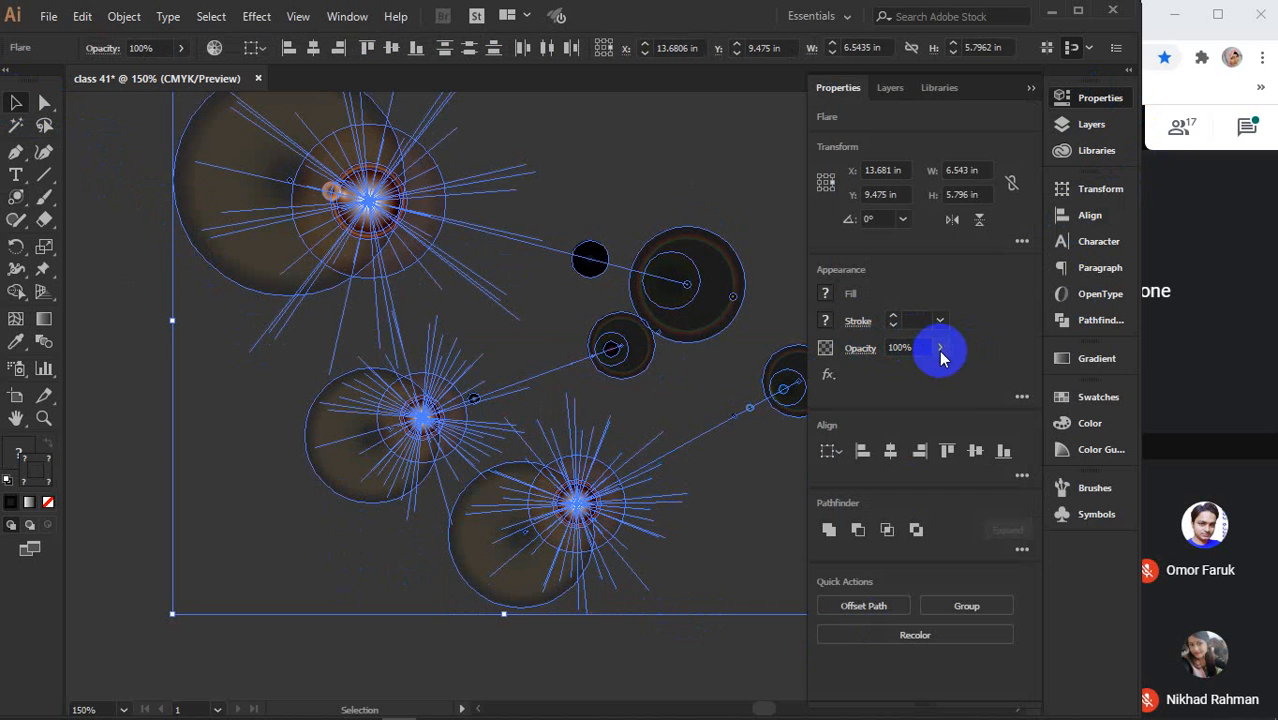
drag(938, 372, 889, 378)
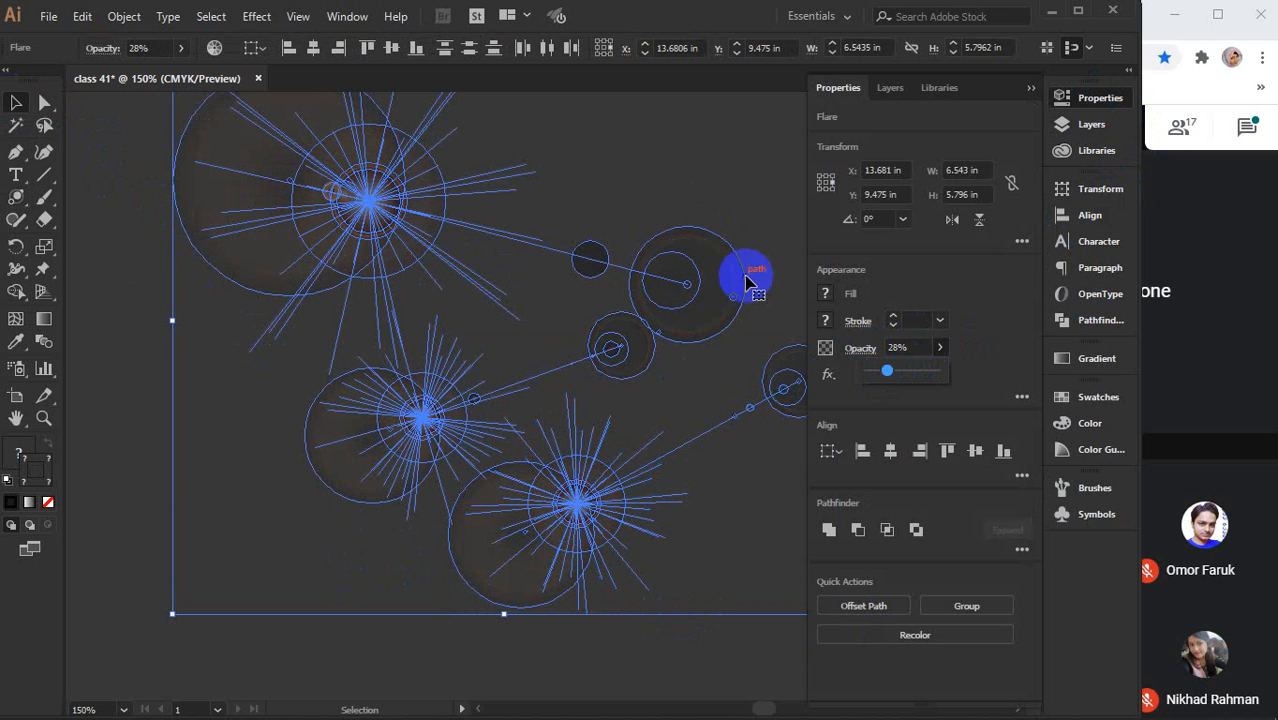
click(1035, 89)
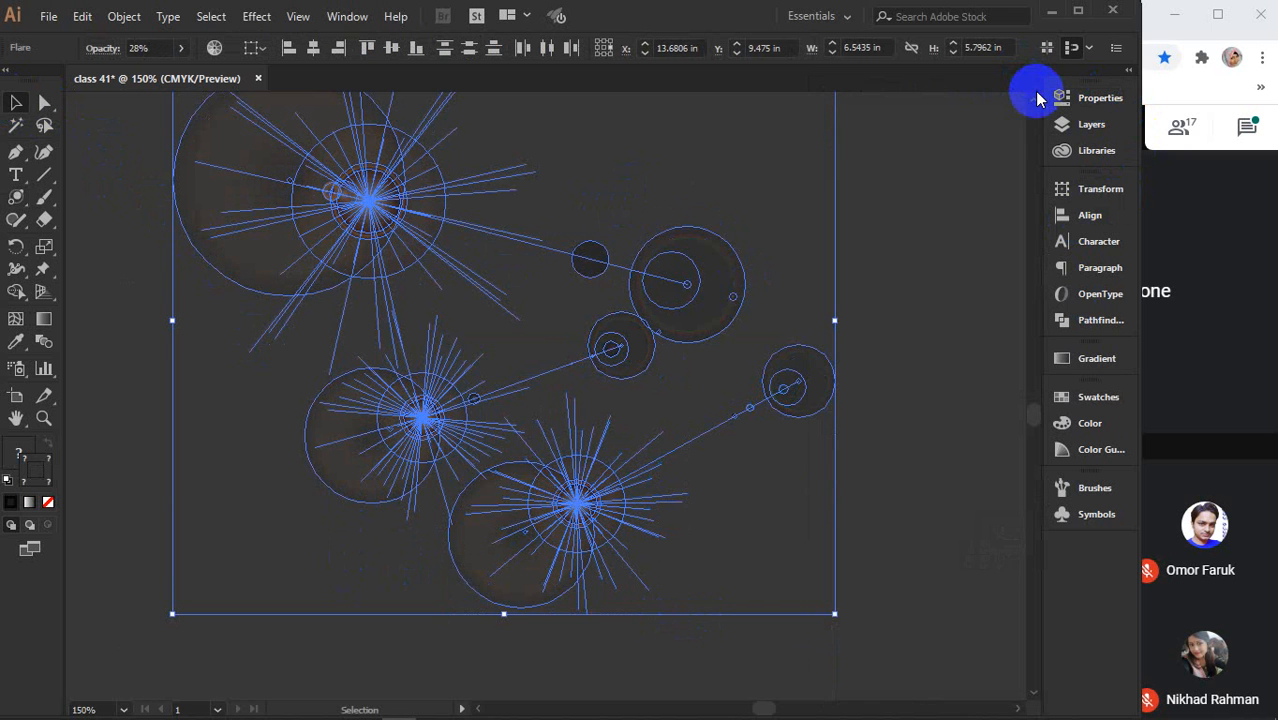
click(917, 247)
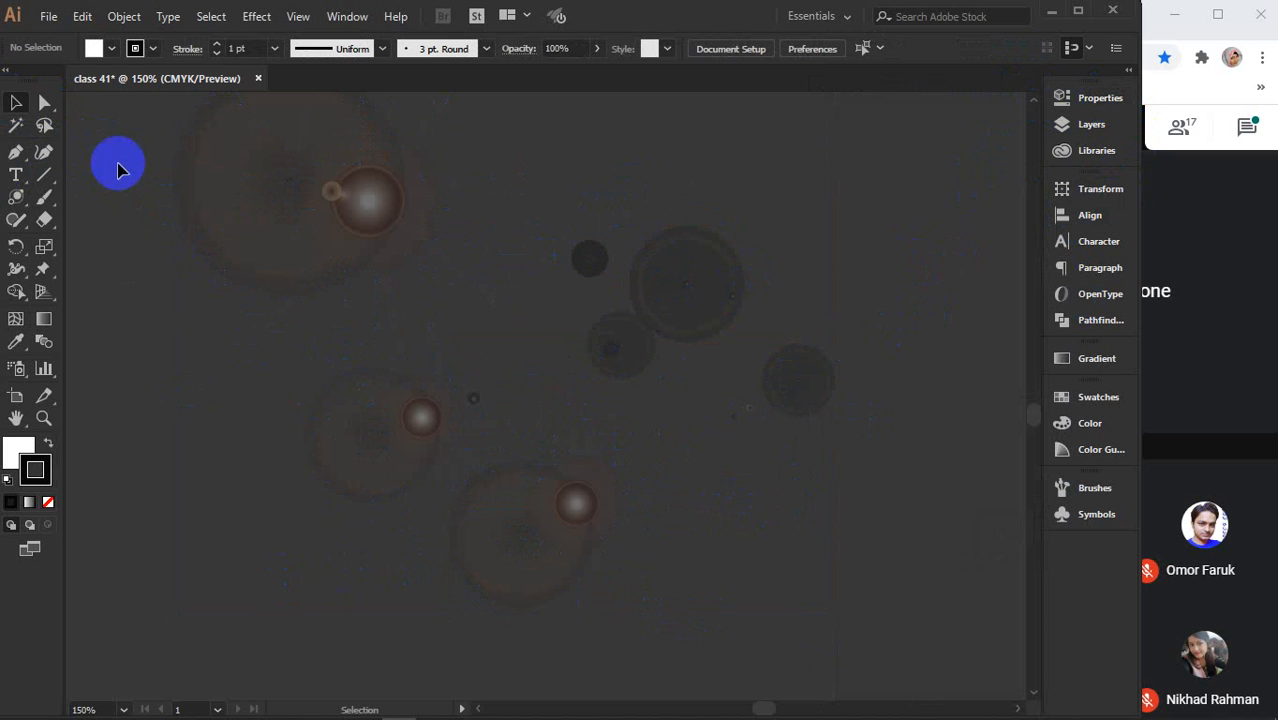
- Set the opacity of the three flares to 100%, and delete all of them
drag(117, 157, 900, 570)
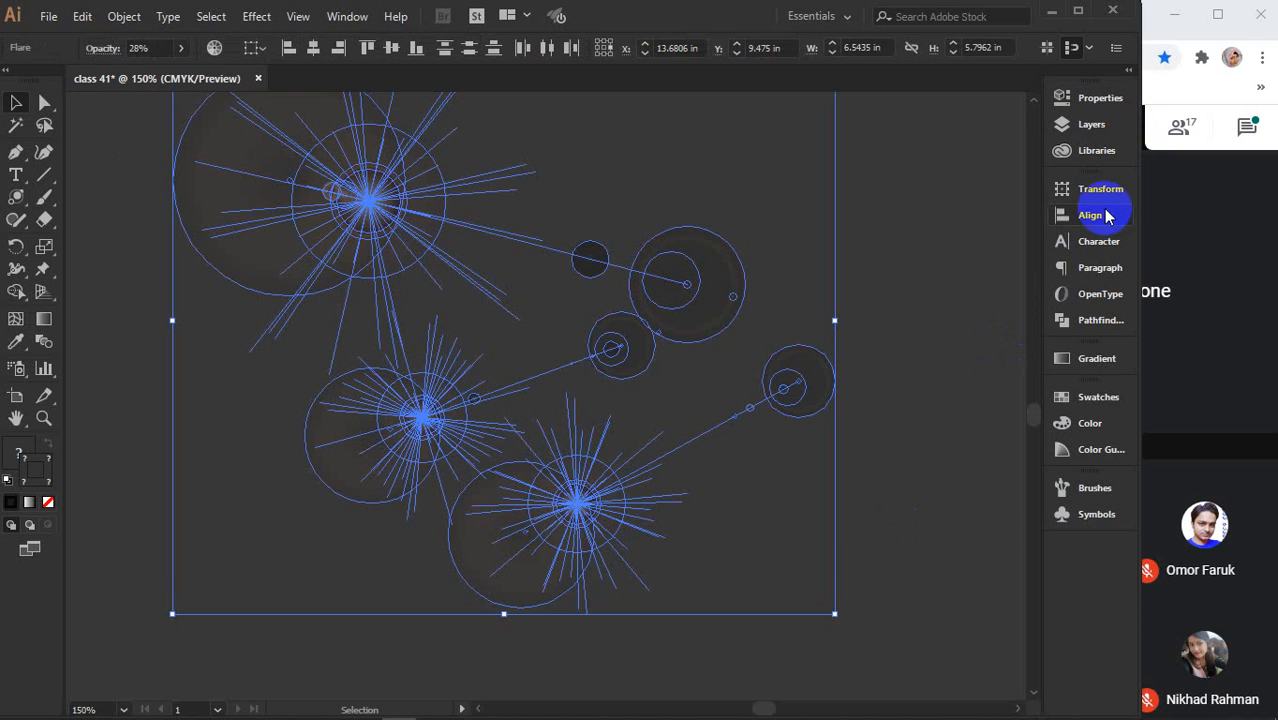
click(1100, 98)
click(941, 348)
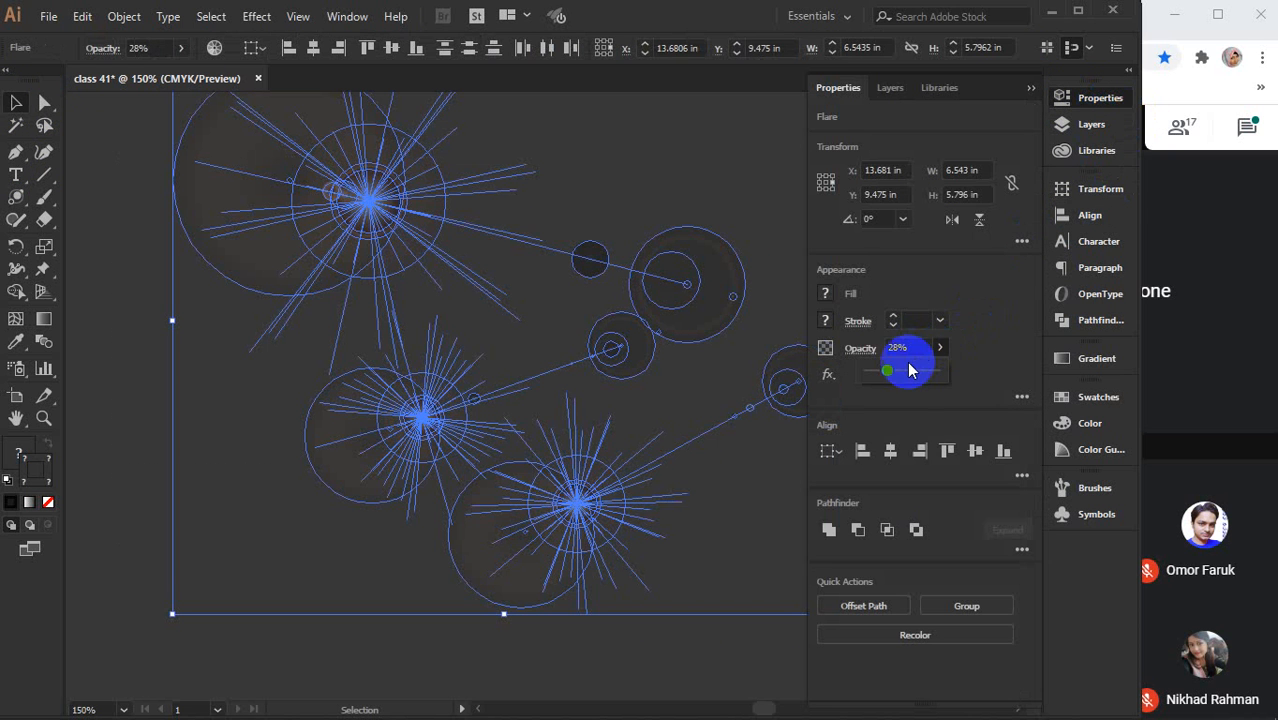
drag(893, 371, 978, 366)
click(1030, 87)
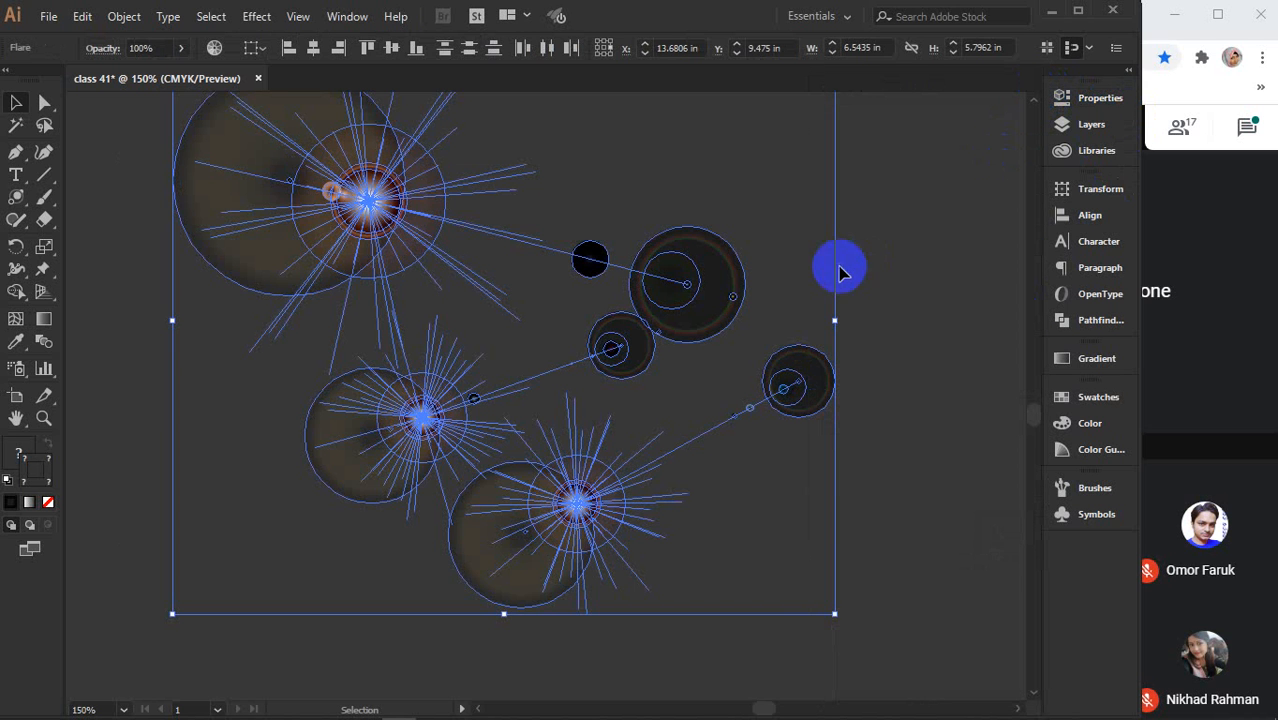
click(882, 272)
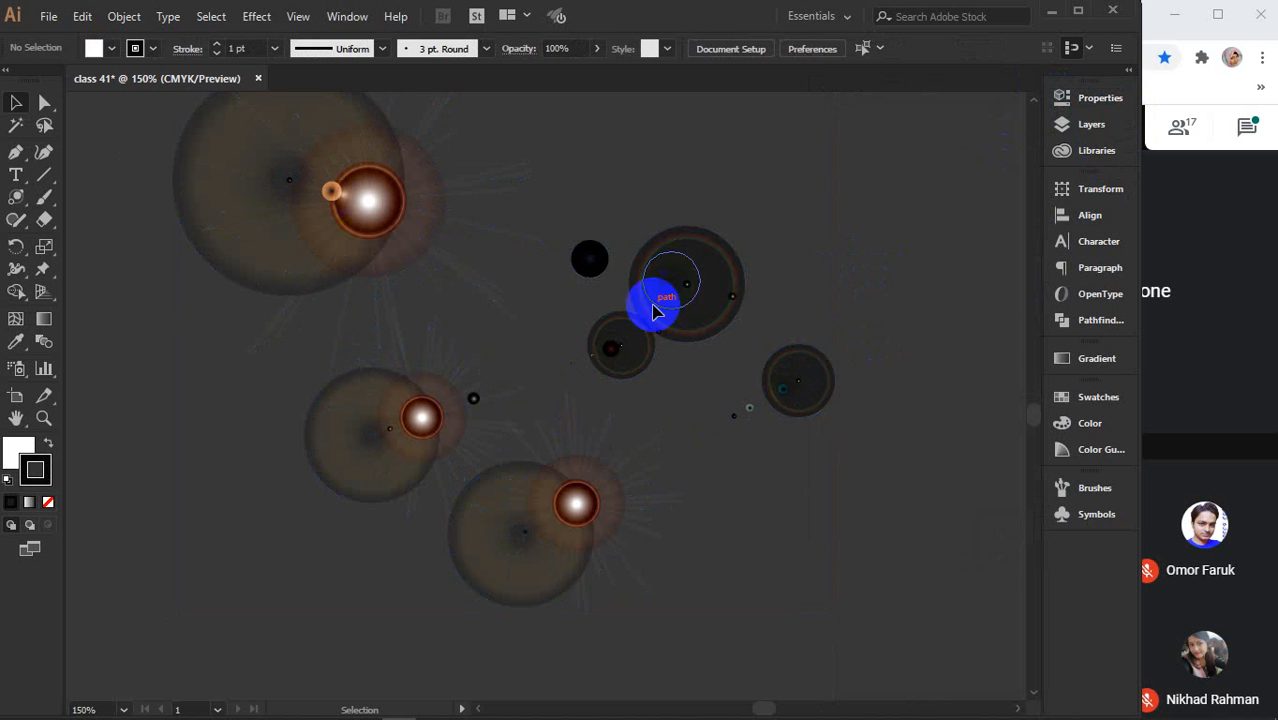
drag(836, 576, 277, 152)
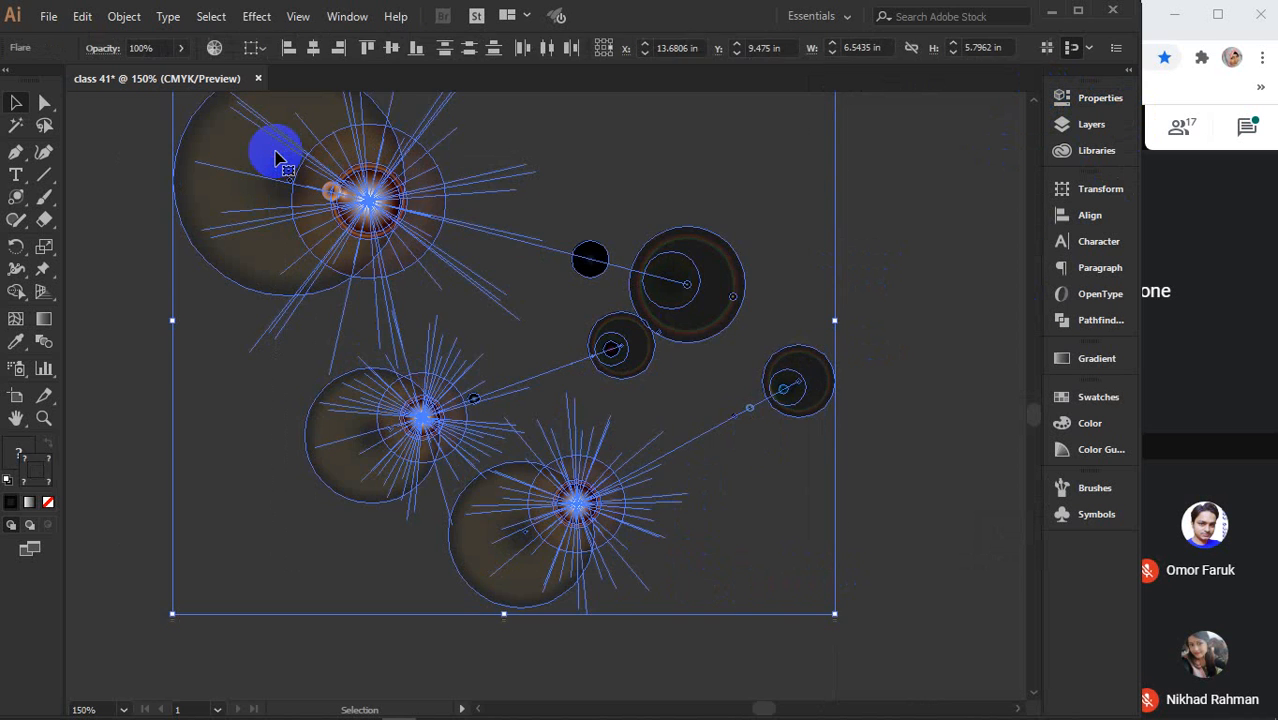
key(Delete)
- Place a flare near the middle of the blank artboard and move its options dialog clear of the preview
key(space)
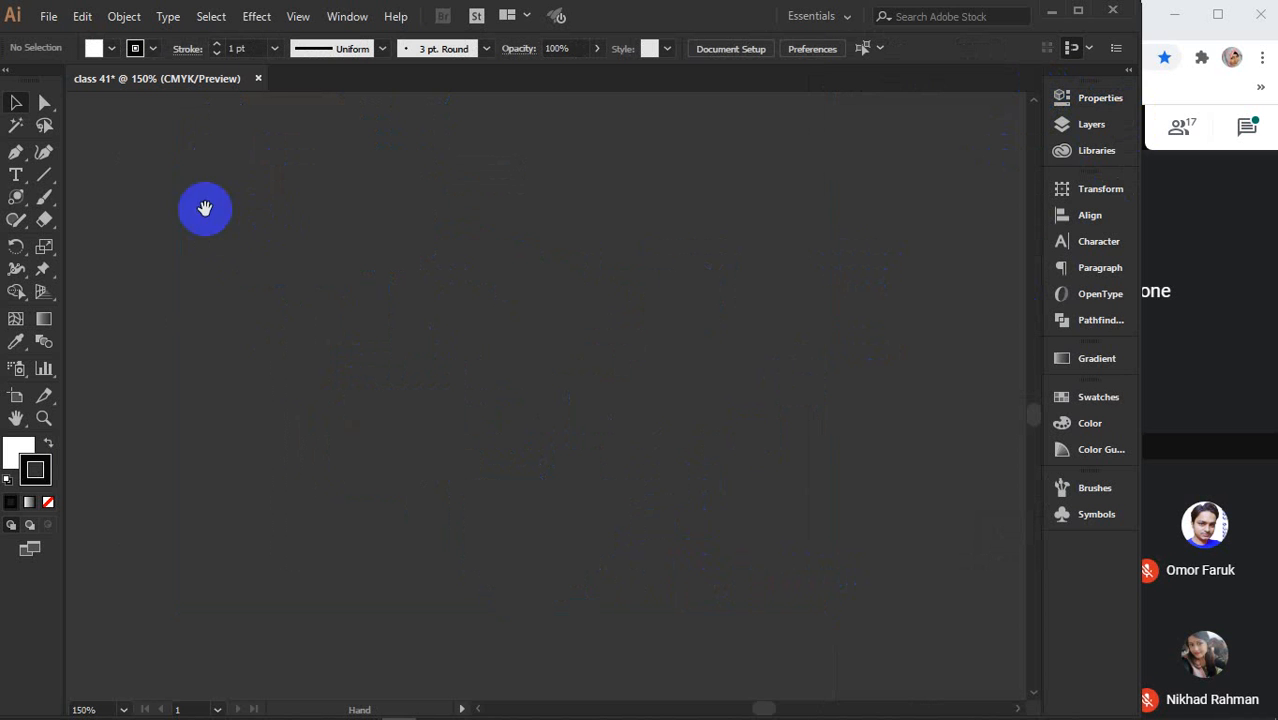
drag(205, 209, 475, 287)
drag(294, 304, 498, 304)
drag(385, 306, 607, 355)
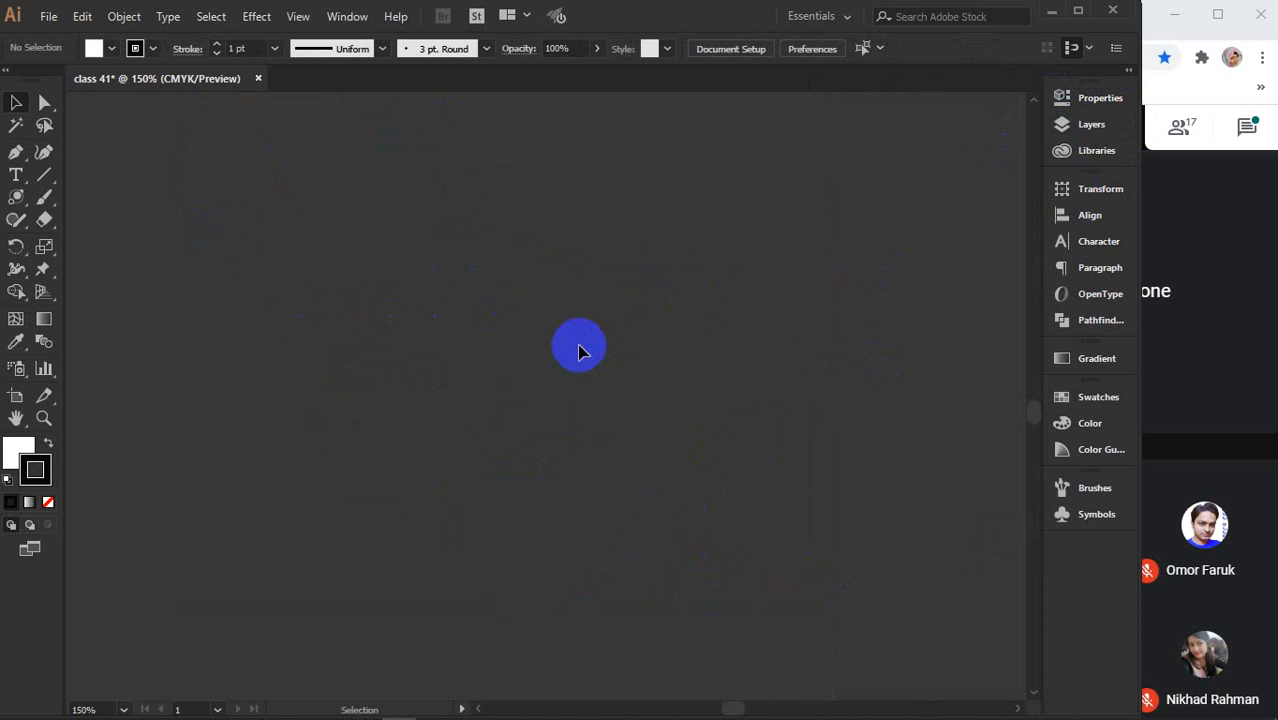
scroll(579, 347, down, 3)
key(space)
drag(828, 217, 571, 431)
scroll(622, 418, up, 3)
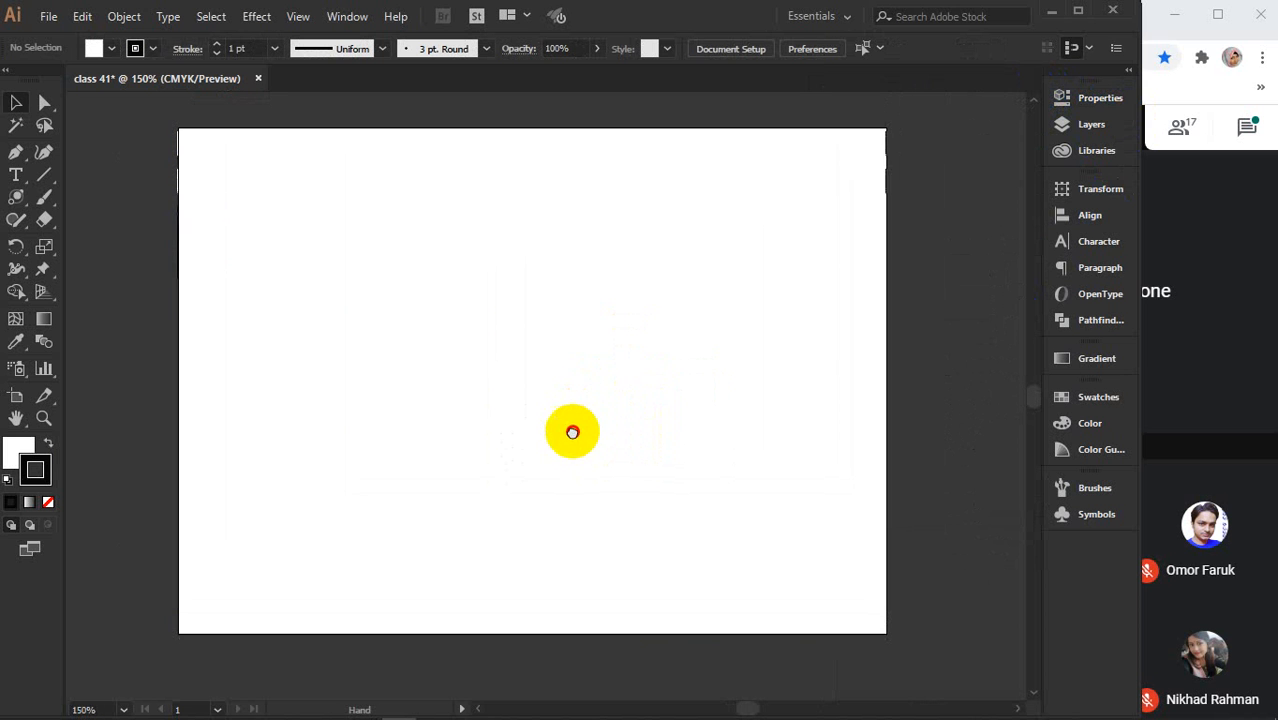
click(15, 197)
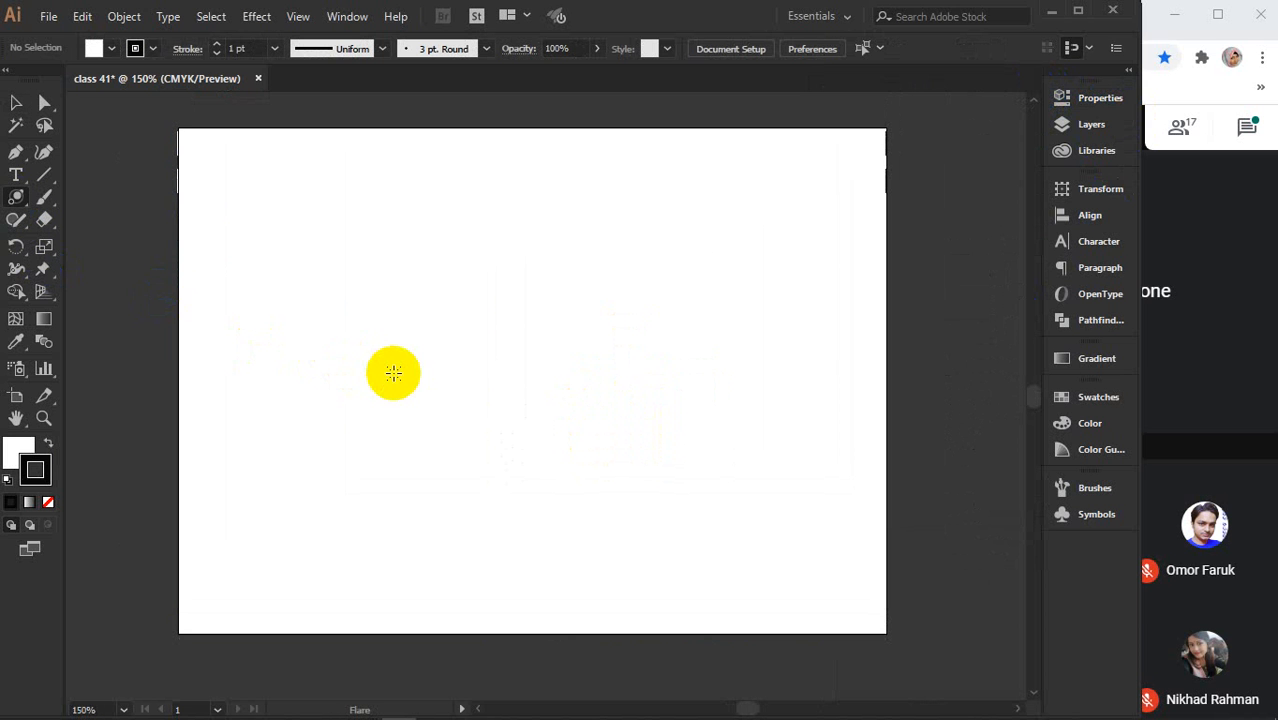
click(491, 372)
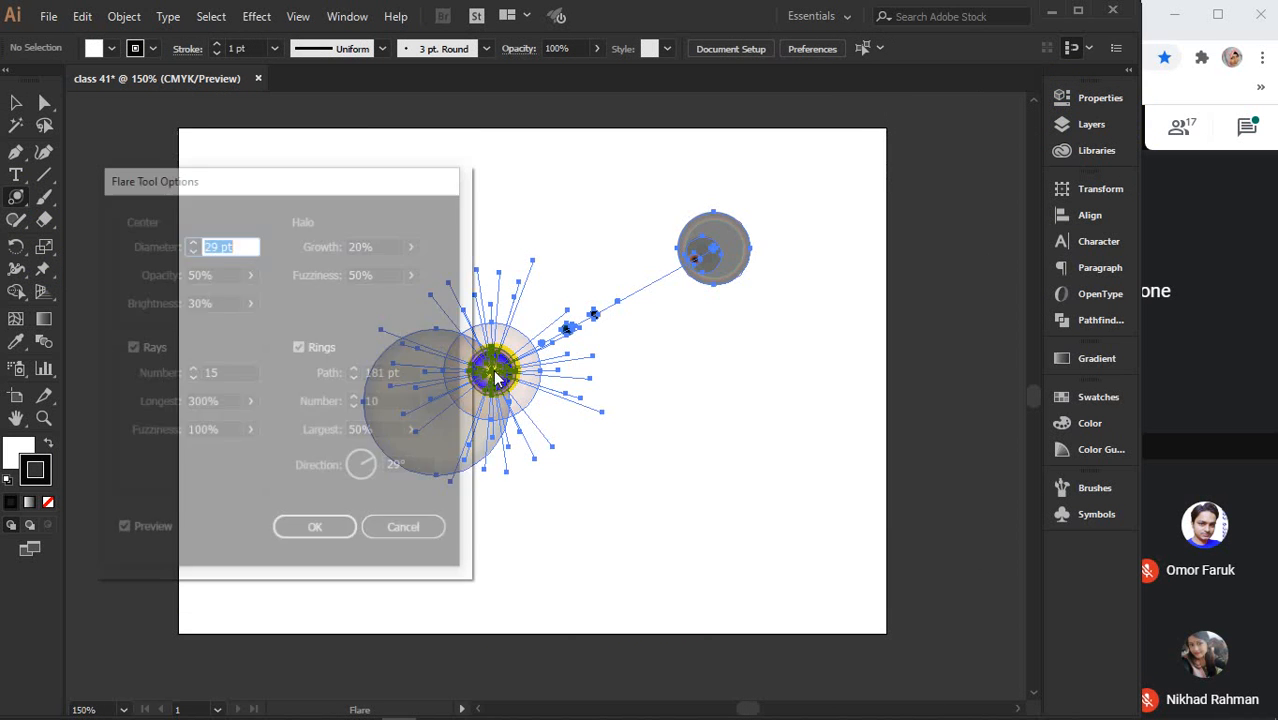
drag(371, 179, 962, 290)
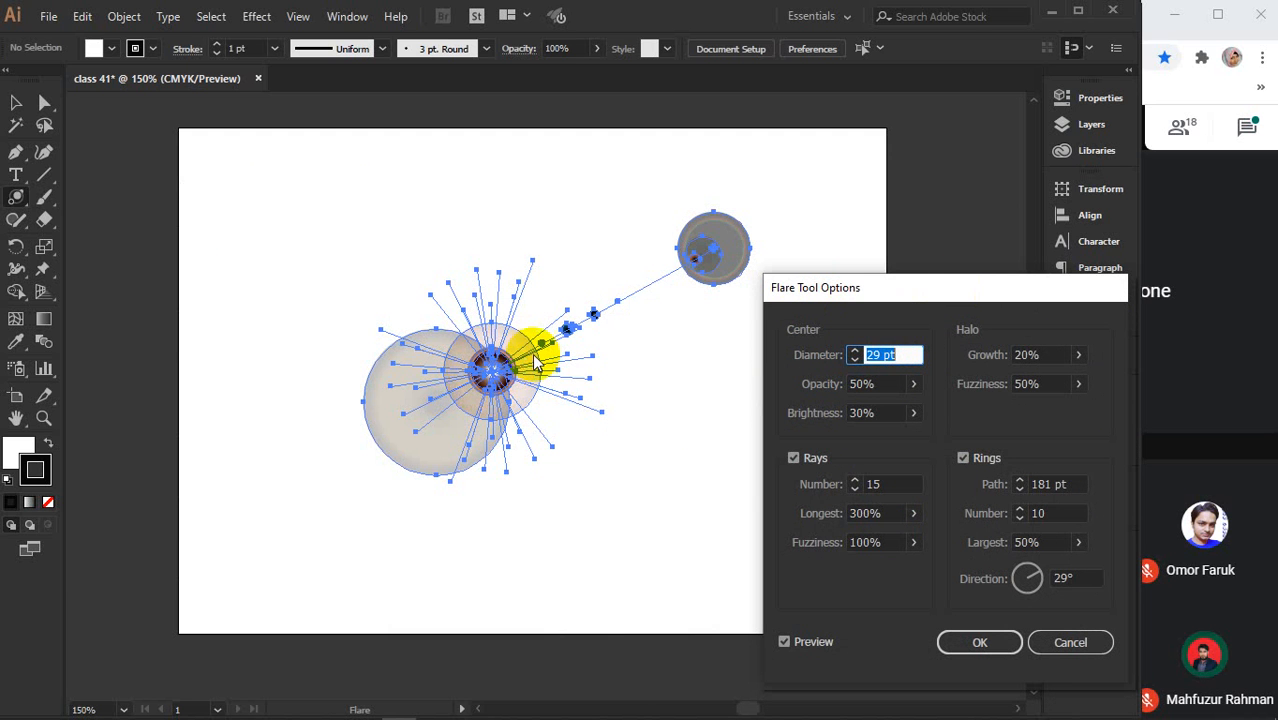
- Try the opacity of the flare's center at 100% and at 0%
click(912, 390)
drag(880, 412, 984, 408)
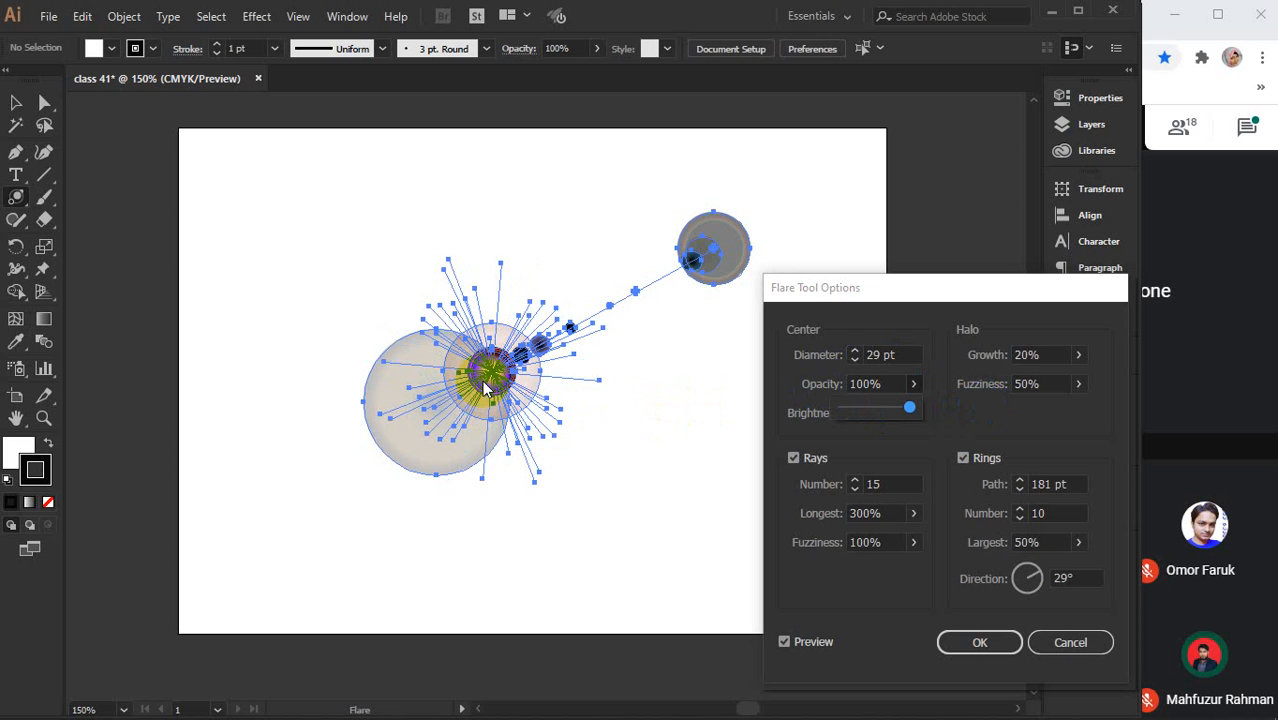
click(918, 411)
drag(907, 417, 834, 416)
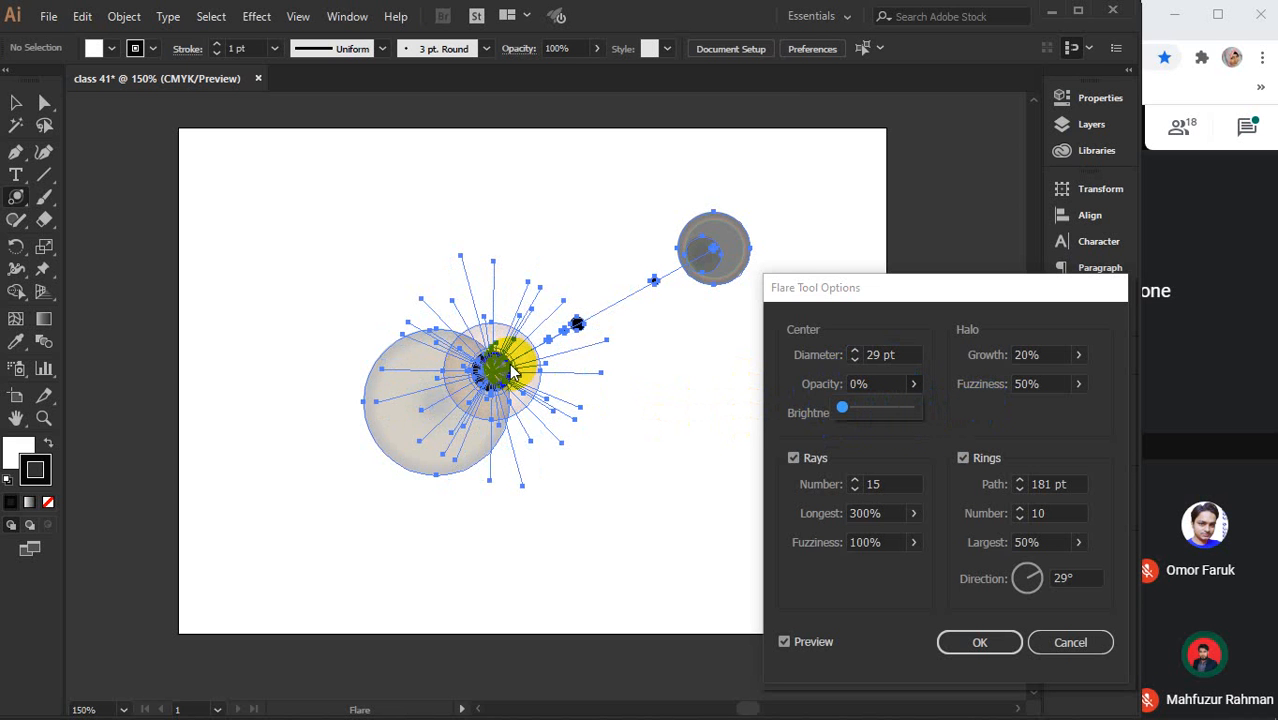
- Set the flare center's opacity to 100%, and try its brightness at 100% before setting it to 0%
click(850, 390)
drag(845, 418, 960, 440)
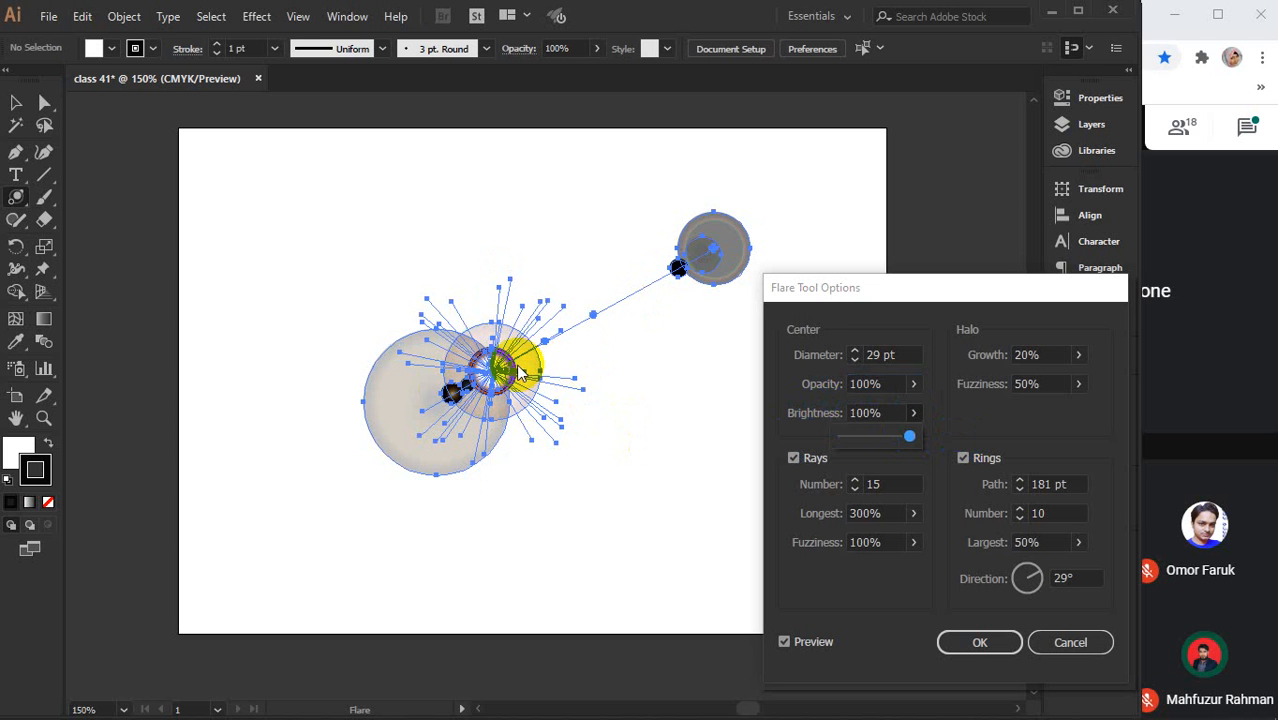
drag(907, 440, 842, 440)
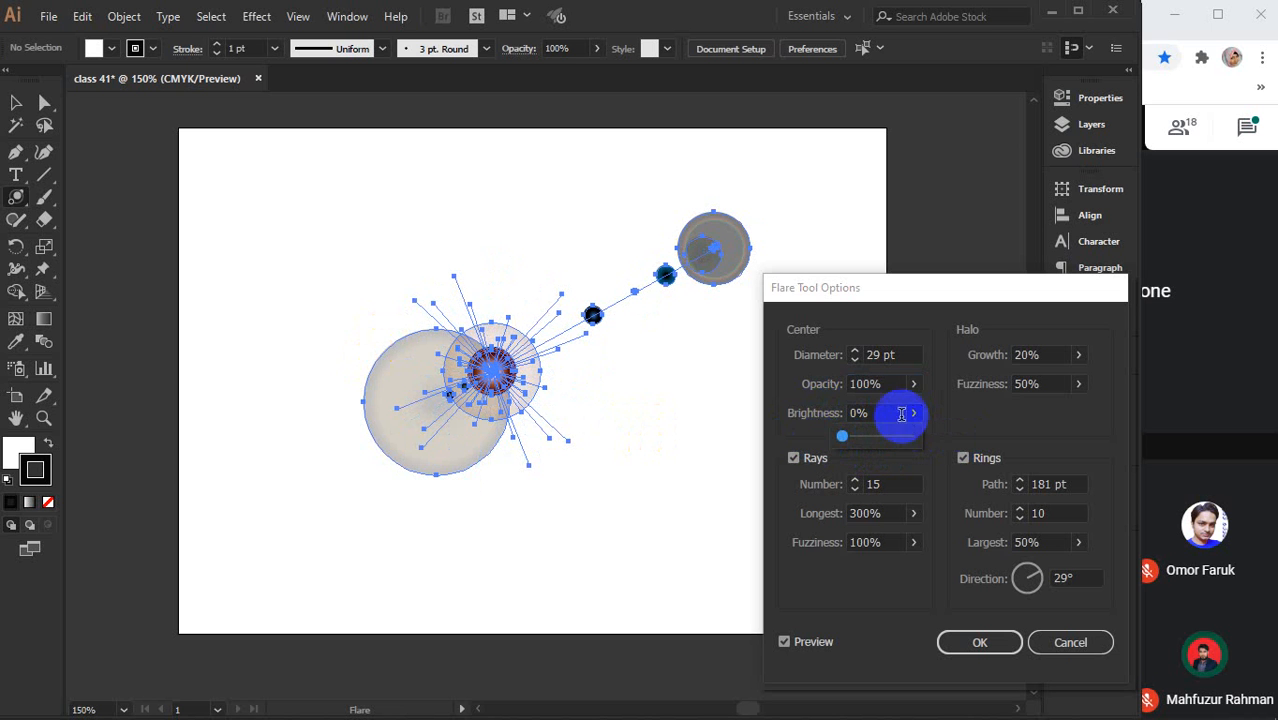
click(890, 412)
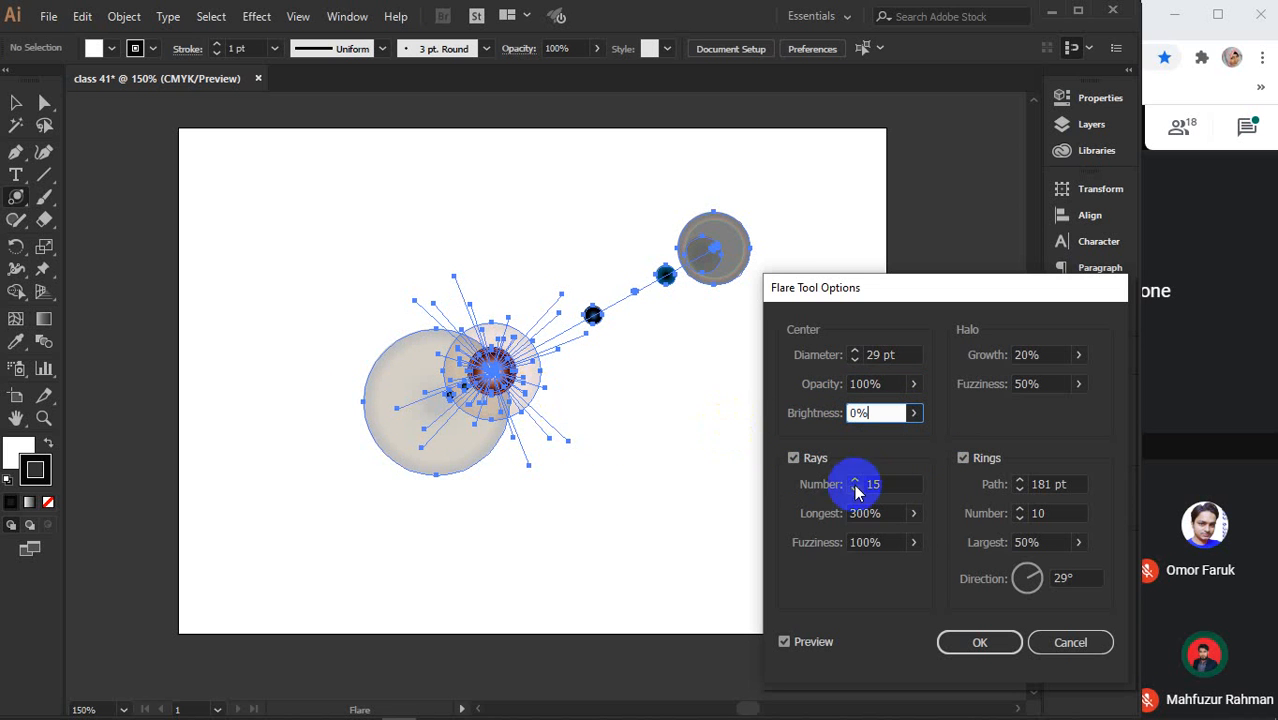
- Try a longest ray length of 681% for the flare
click(913, 513)
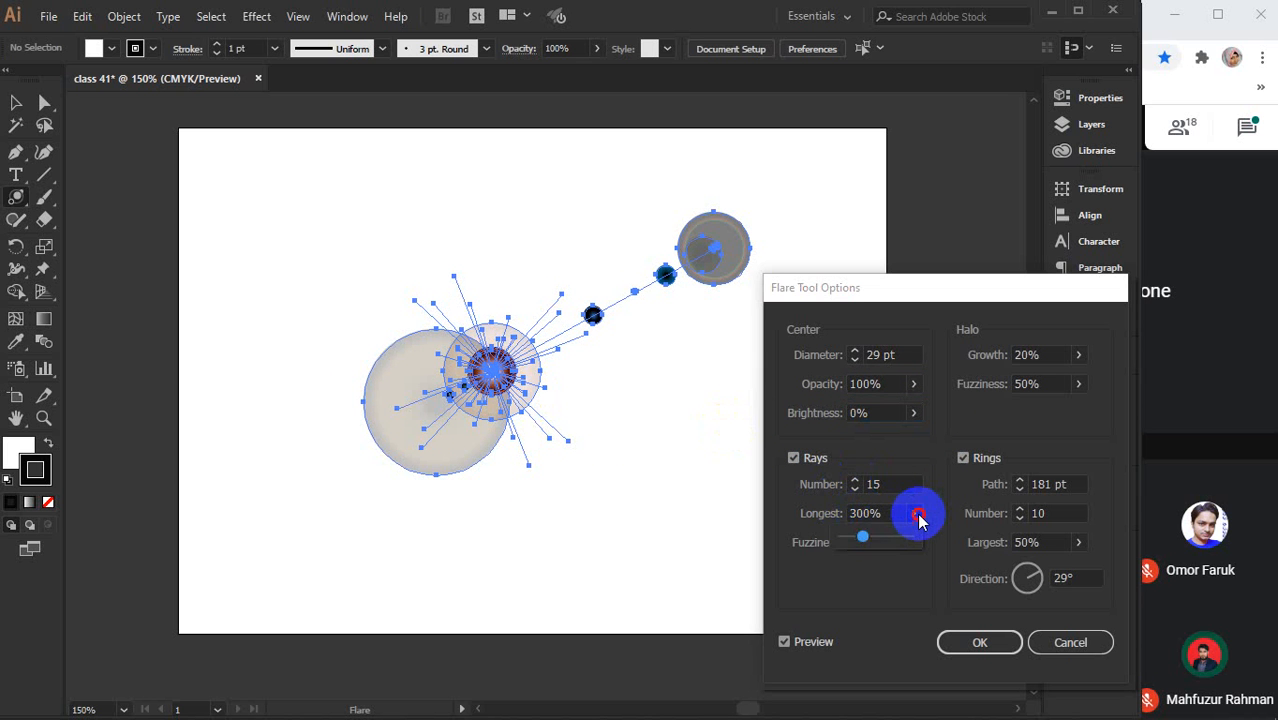
drag(870, 543, 892, 517)
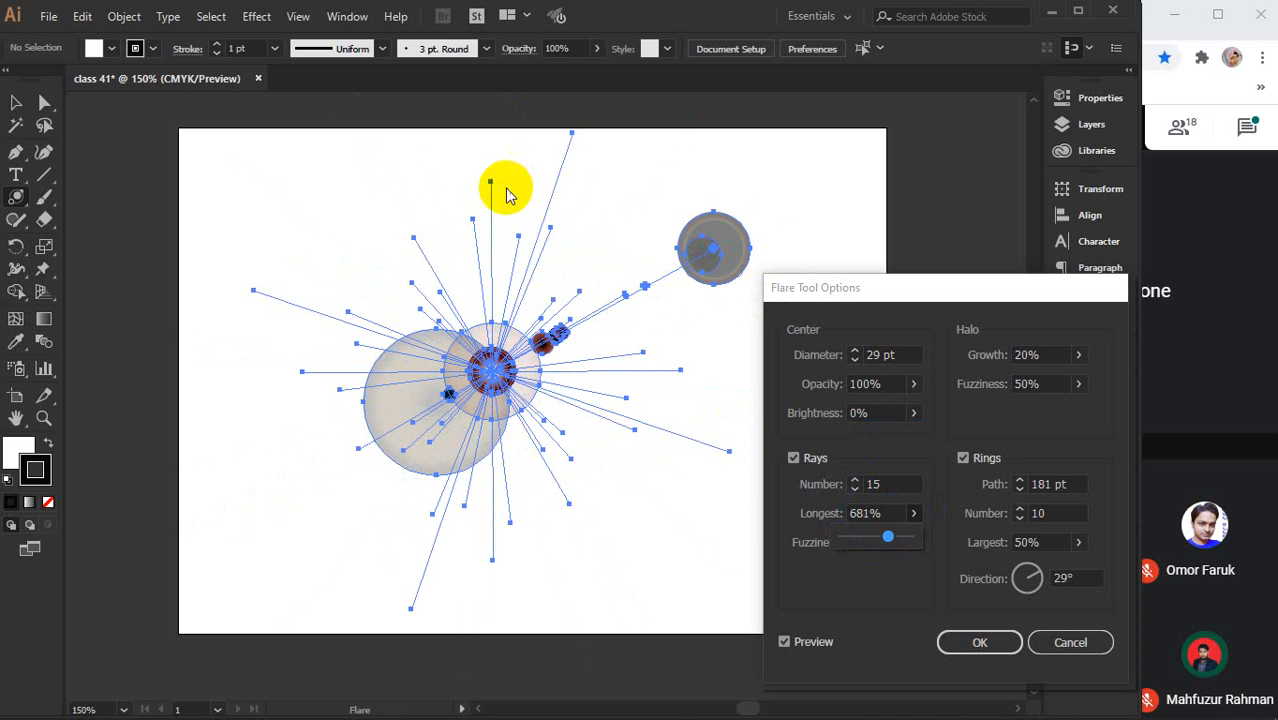
click(879, 507)
- Try the fuzziness of the flare's rays at 0%, and return it to 100%
click(914, 543)
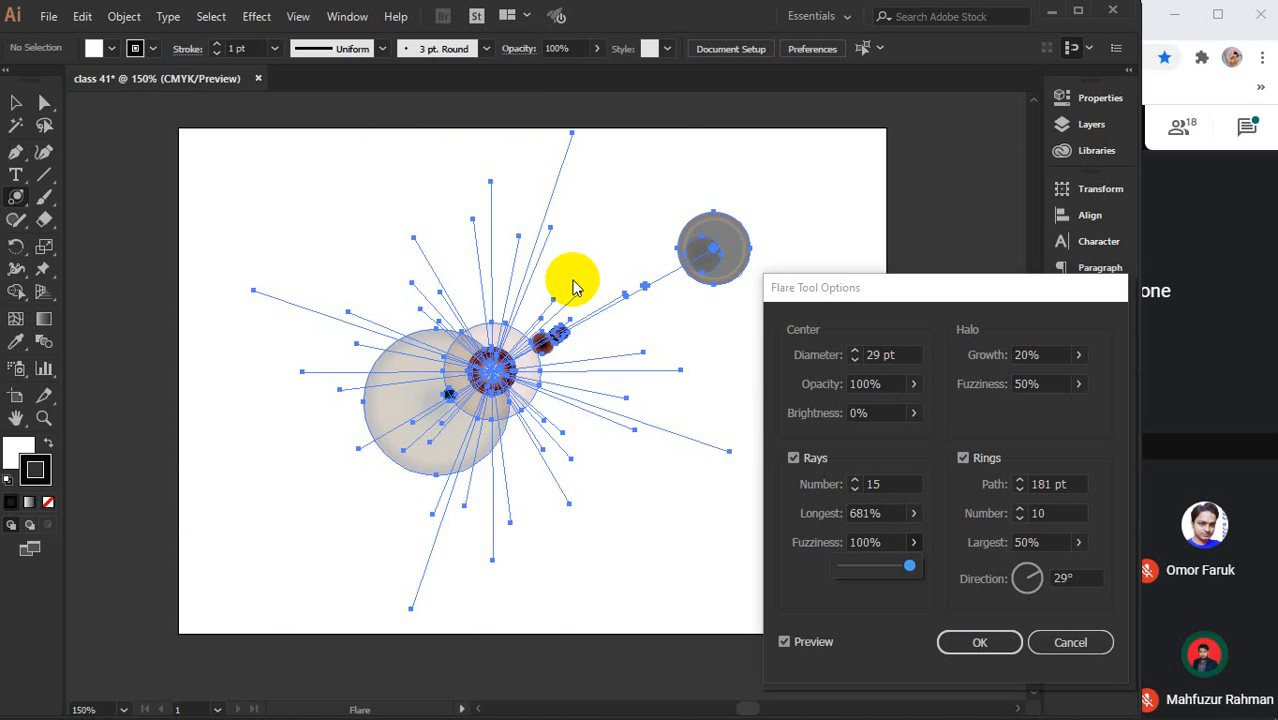
click(853, 566)
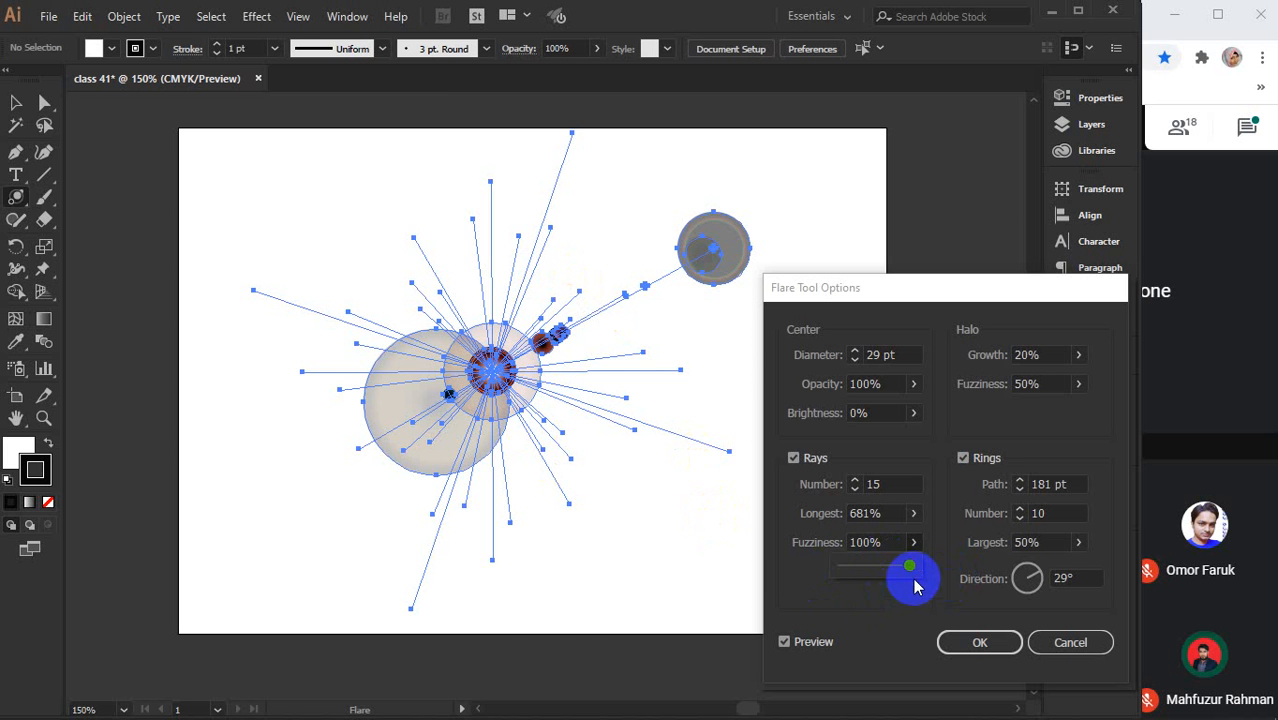
drag(913, 573, 826, 574)
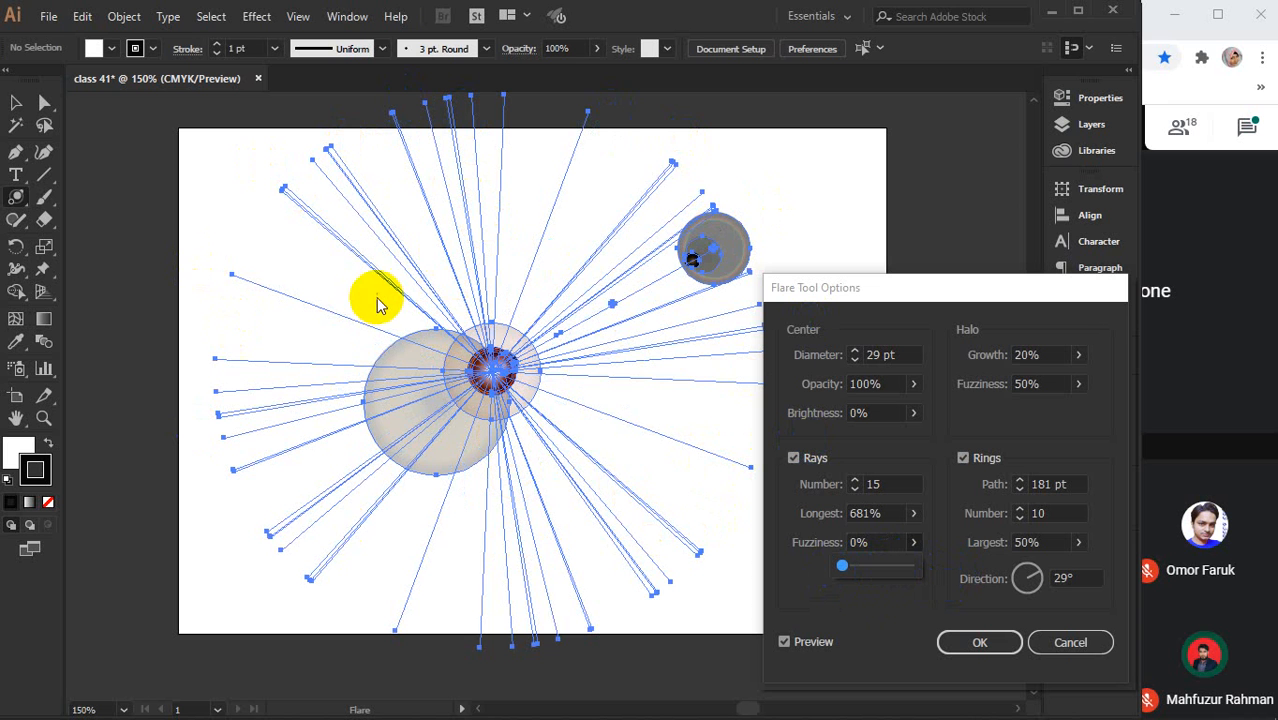
drag(843, 566, 926, 565)
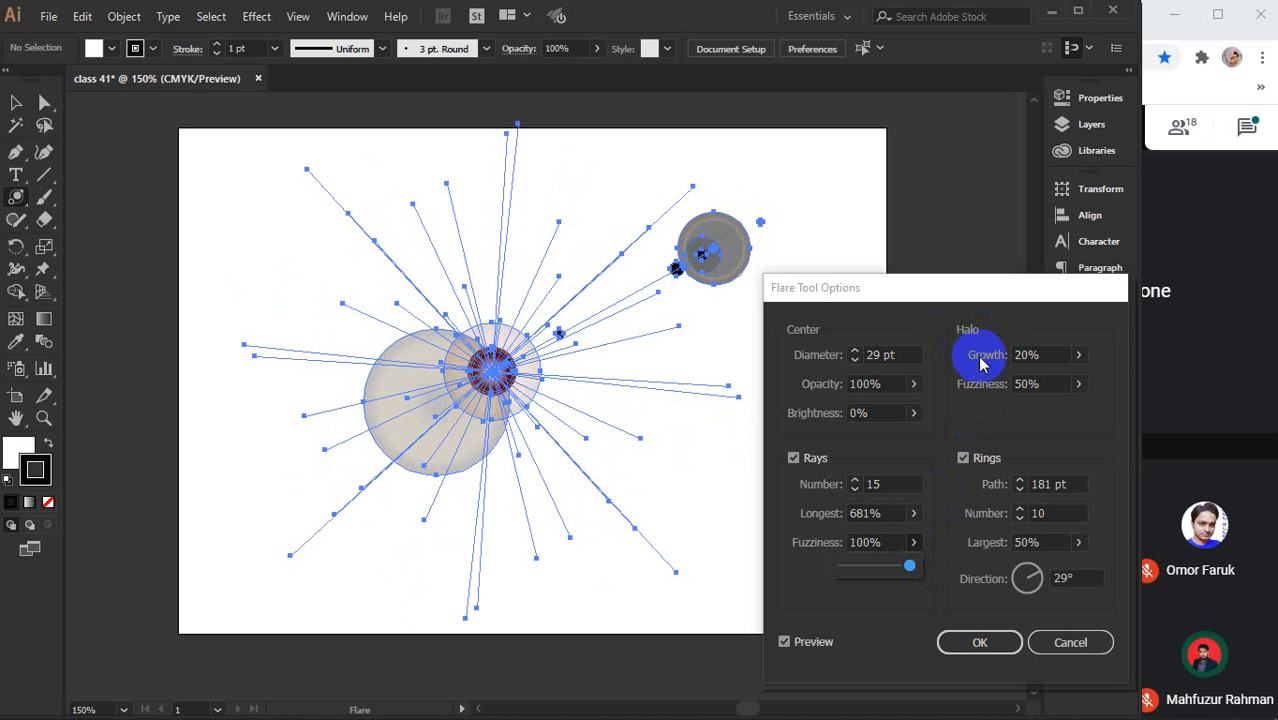
- Try the growth of the flare's halo at 0% and at 84%
click(1078, 354)
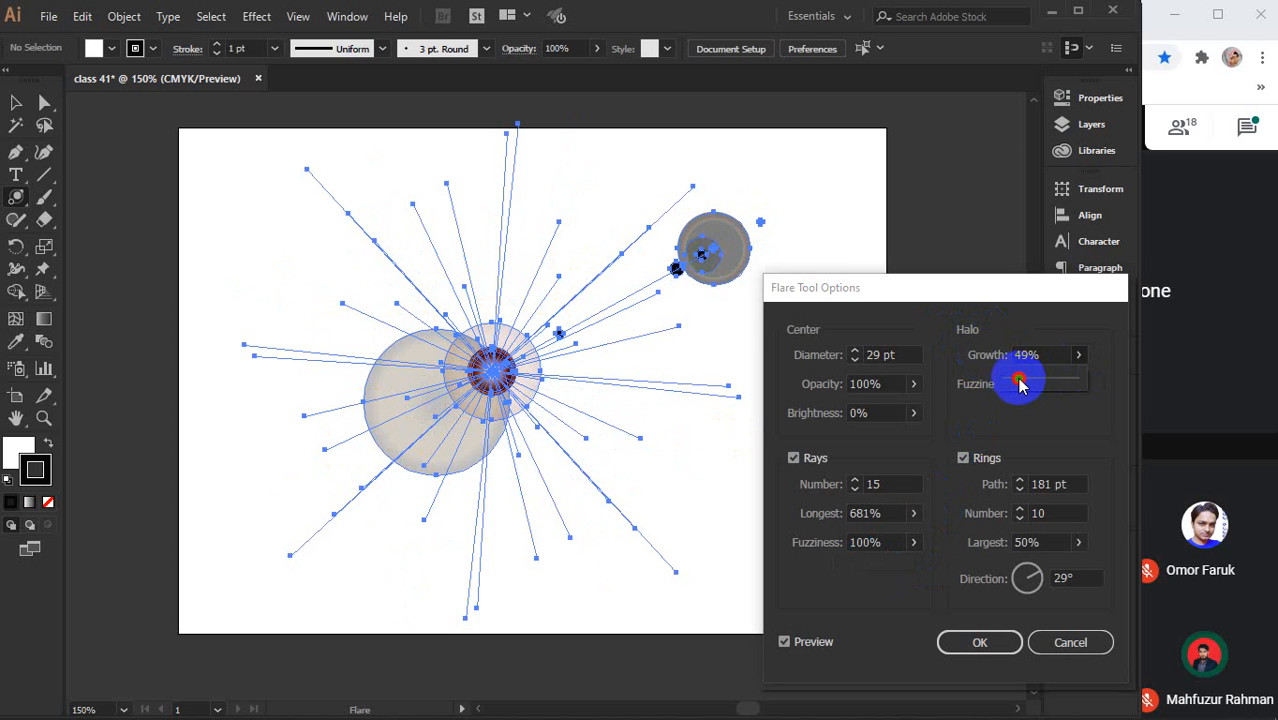
mouse_move(1020, 383)
mouse_down()
mouse_move(1101, 383)
mouse_move(1018, 384)
mouse_up()
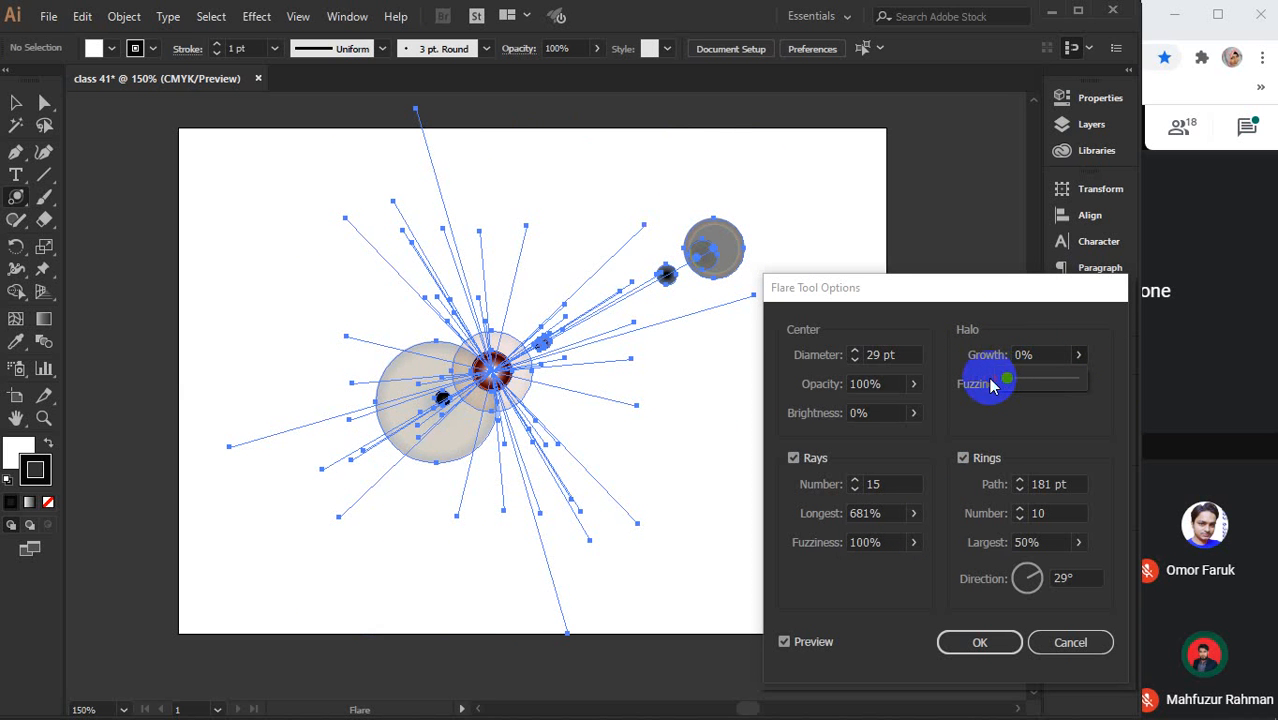
mouse_move(1015, 386)
mouse_down()
mouse_move(1061, 377)
mouse_move(970, 386)
mouse_move(1087, 360)
mouse_move(1004, 381)
mouse_move(1035, 385)
mouse_up()
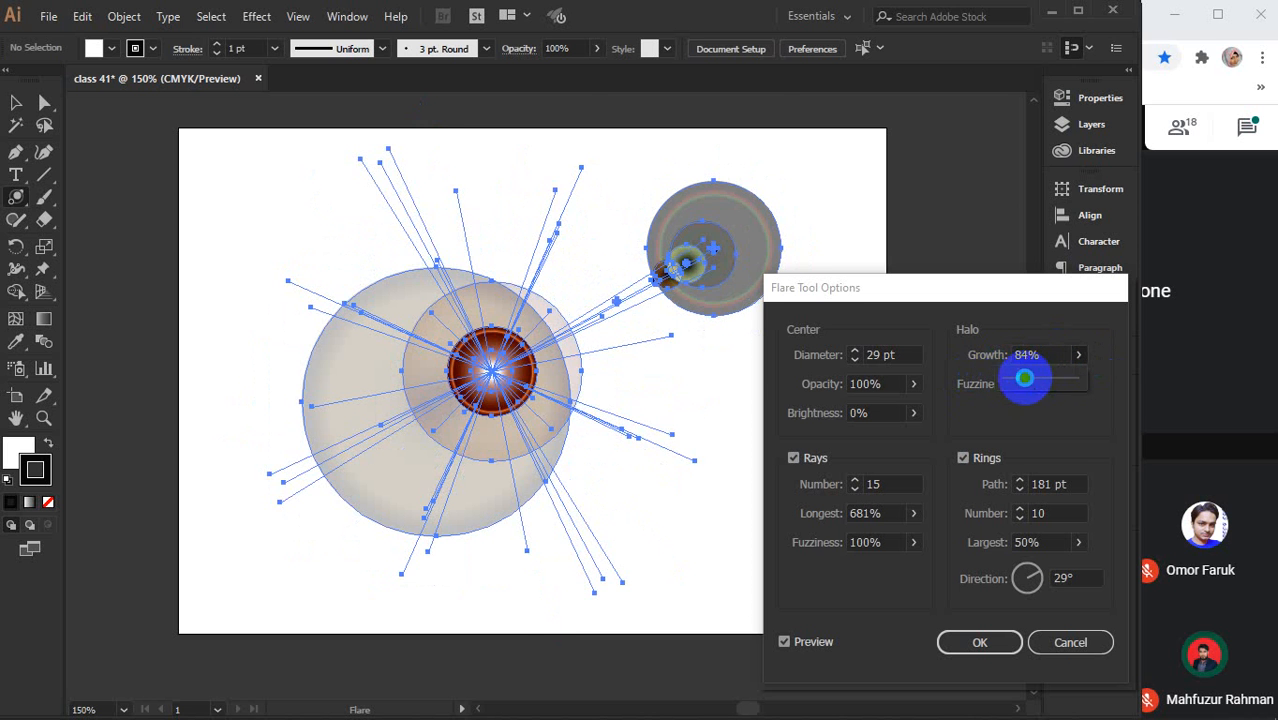
click(1040, 354)
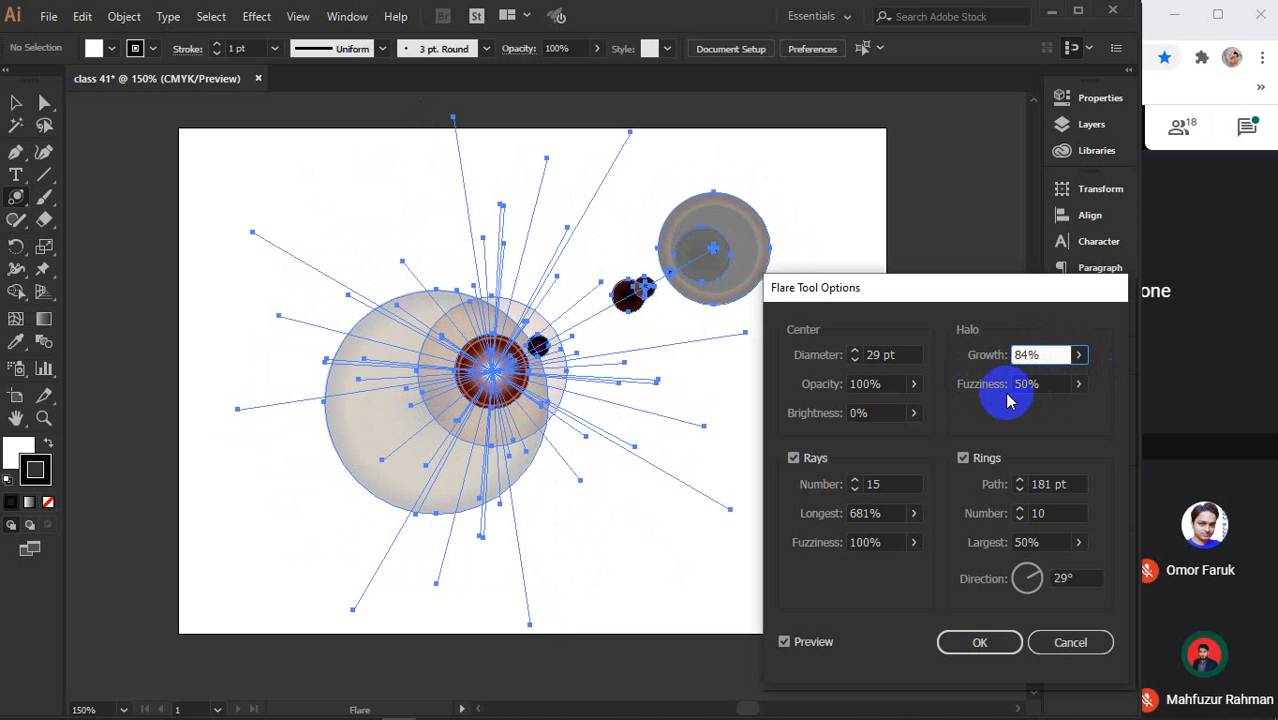
- Try the fuzziness of the flare's halo at 100%, 0% and 40%
click(1078, 384)
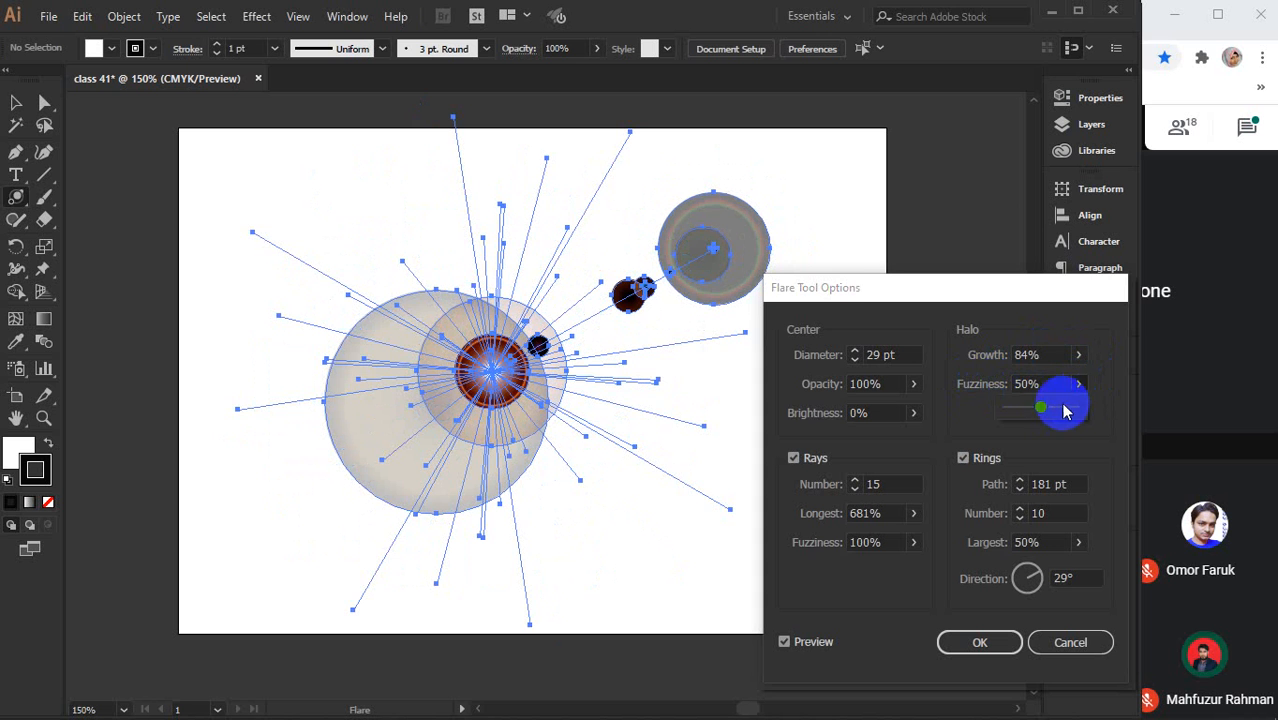
drag(1045, 414, 1127, 403)
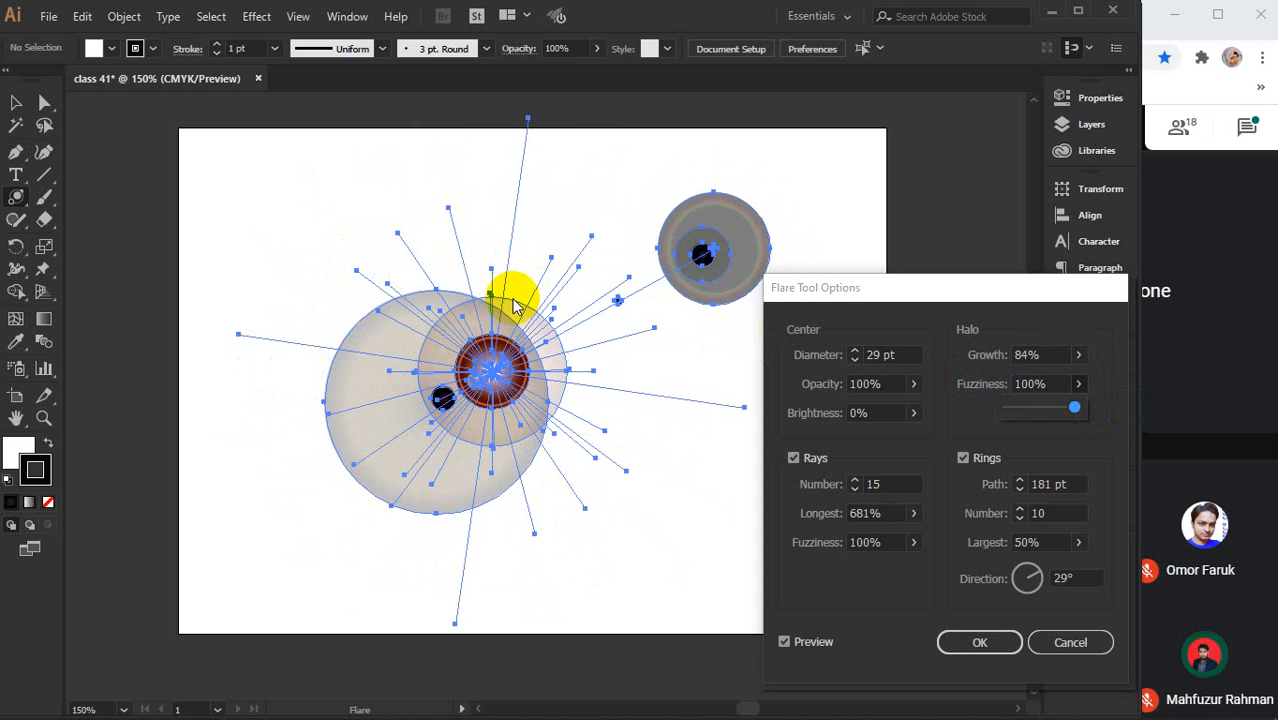
click(1075, 408)
drag(1077, 417, 982, 410)
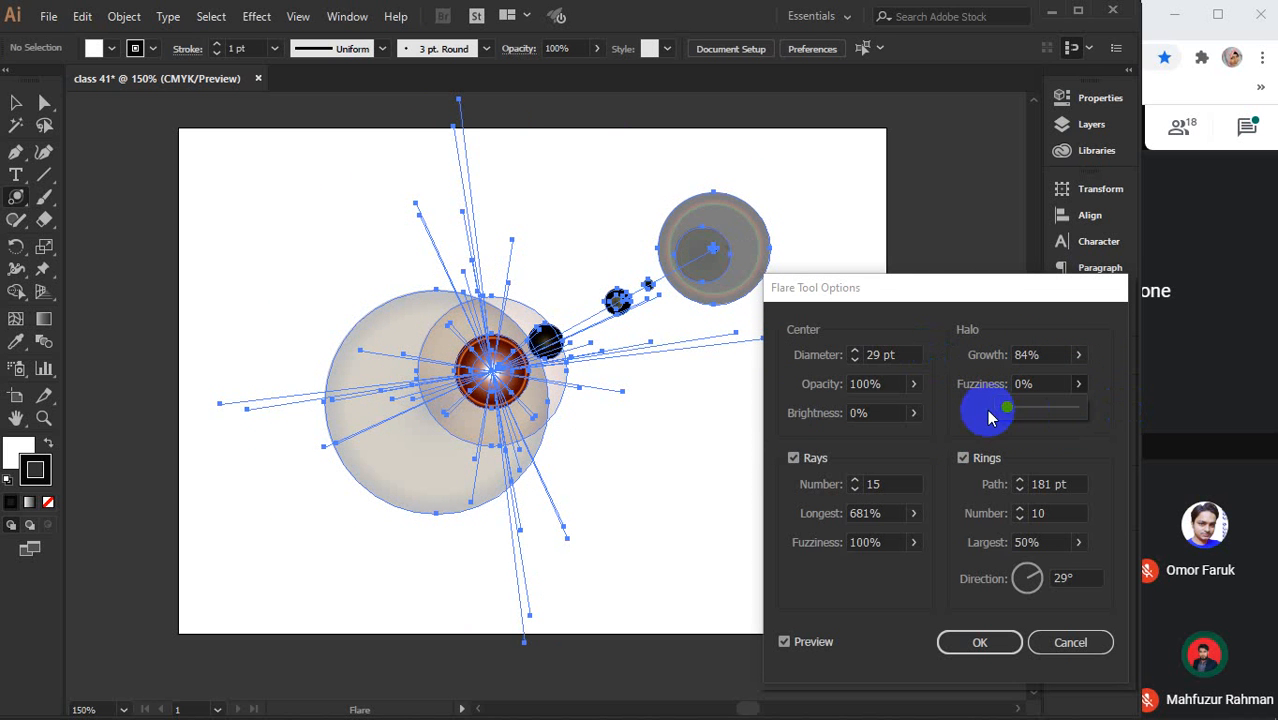
drag(1007, 416, 1035, 418)
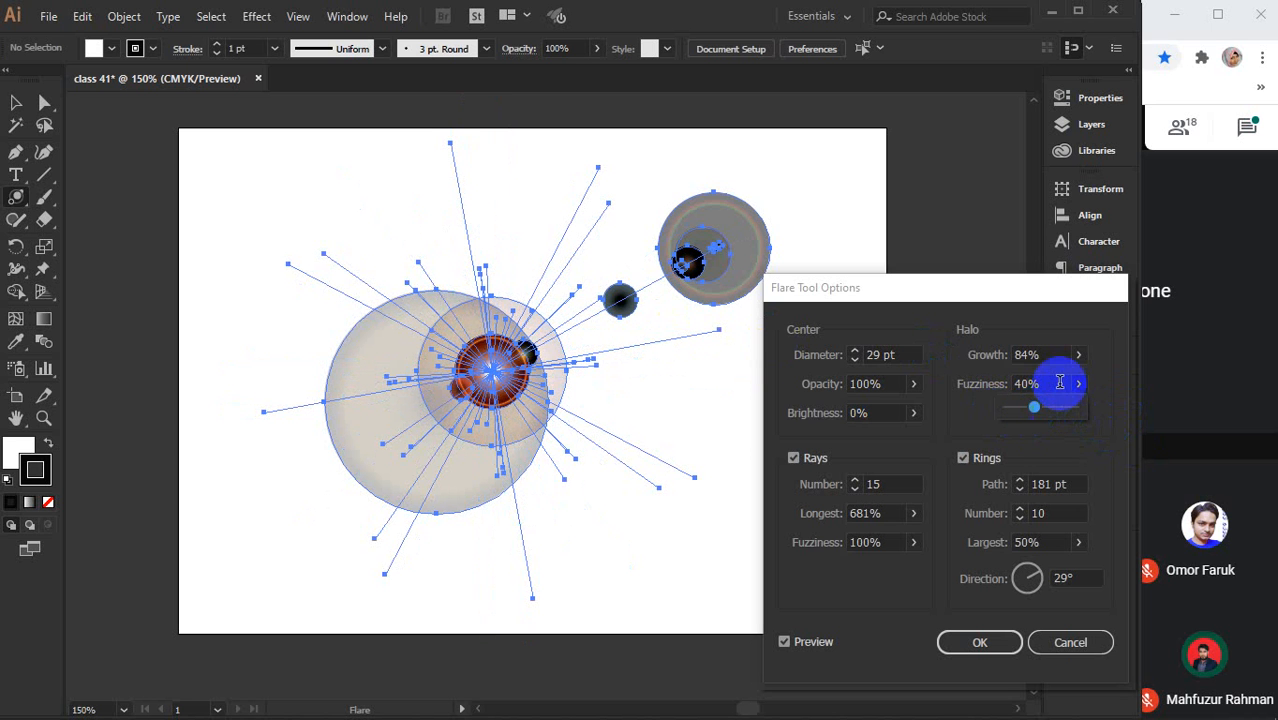
click(1041, 385)
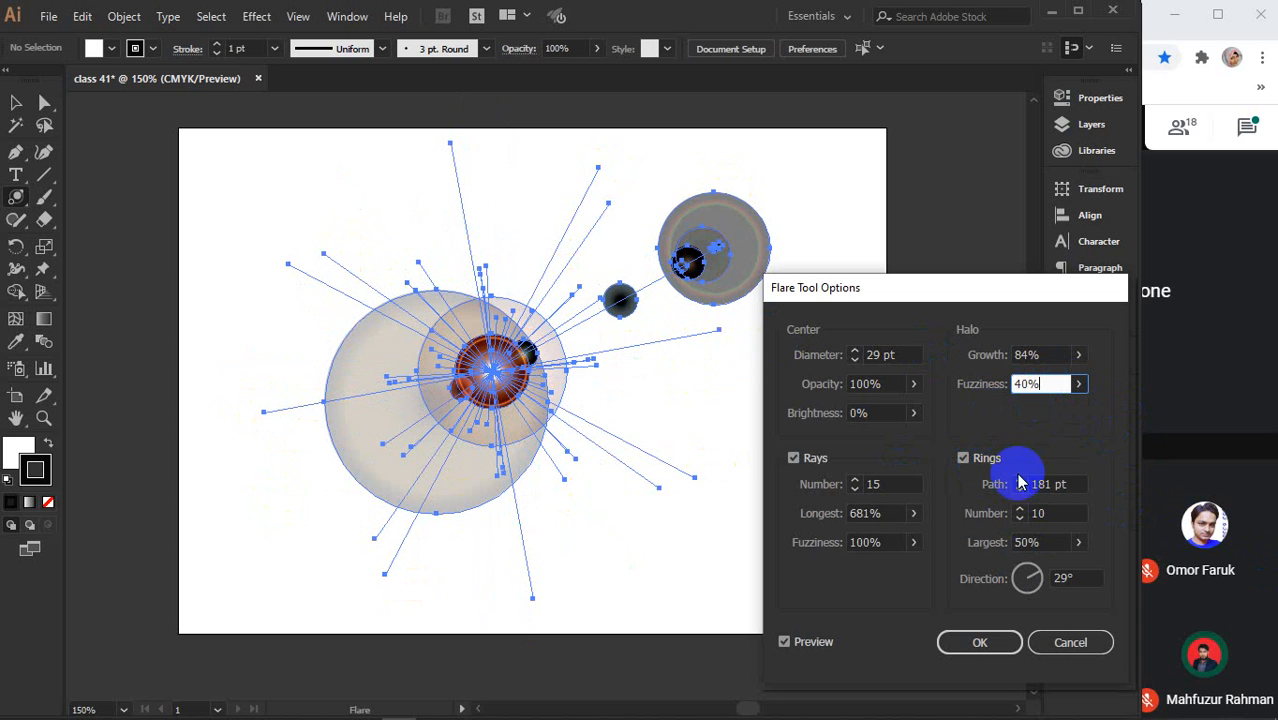
- Go through the flare's ring settings and try the largest ring size at 203%, 250% and 70%
click(1050, 484)
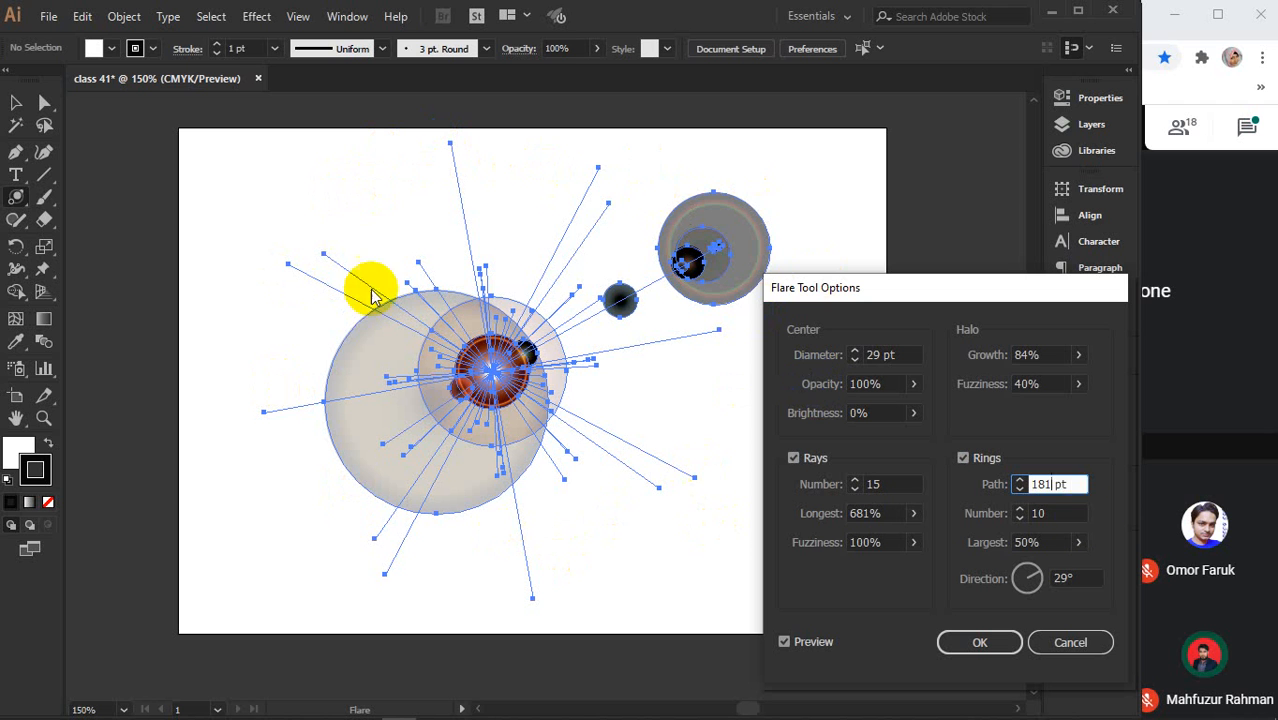
click(1071, 484)
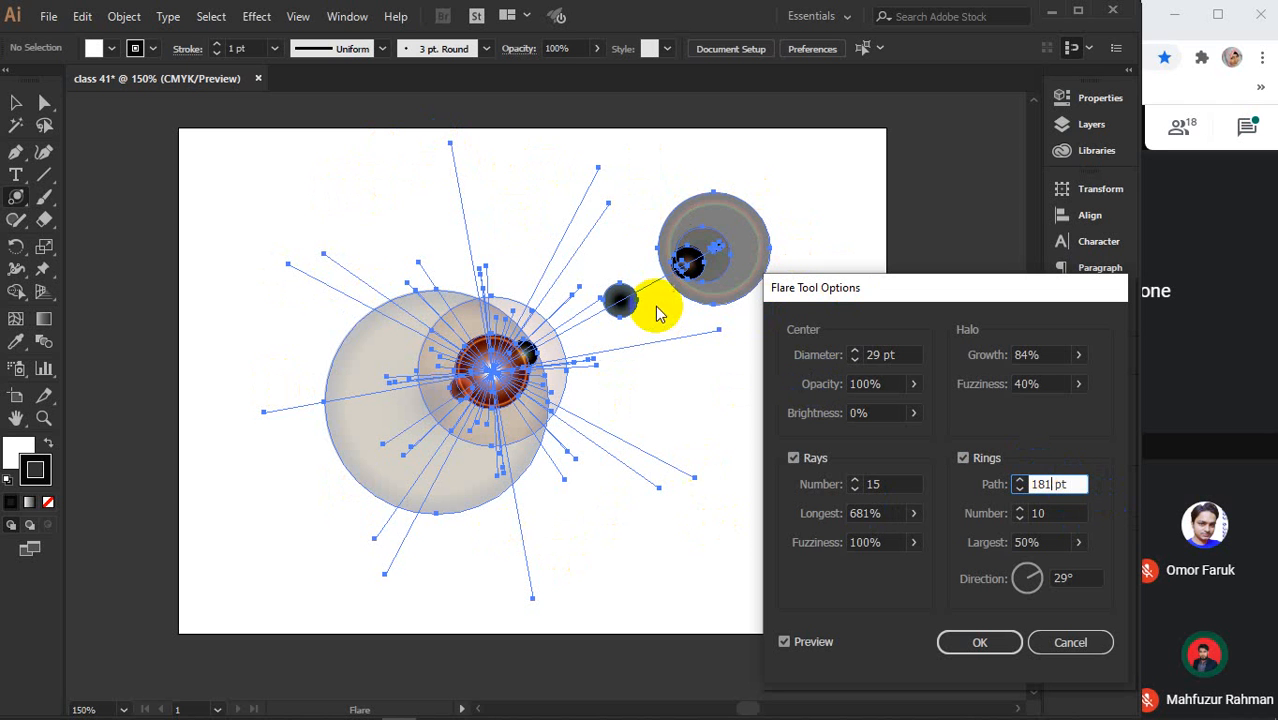
click(1046, 512)
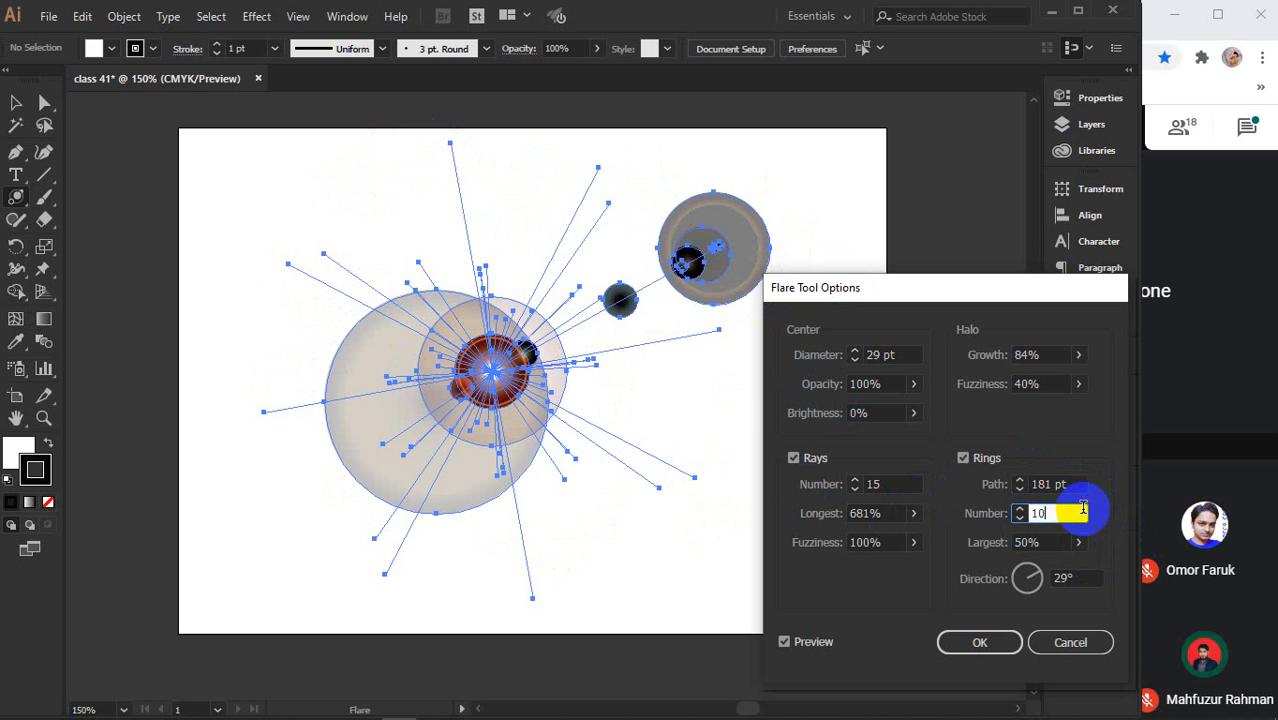
click(1037, 540)
text(172)
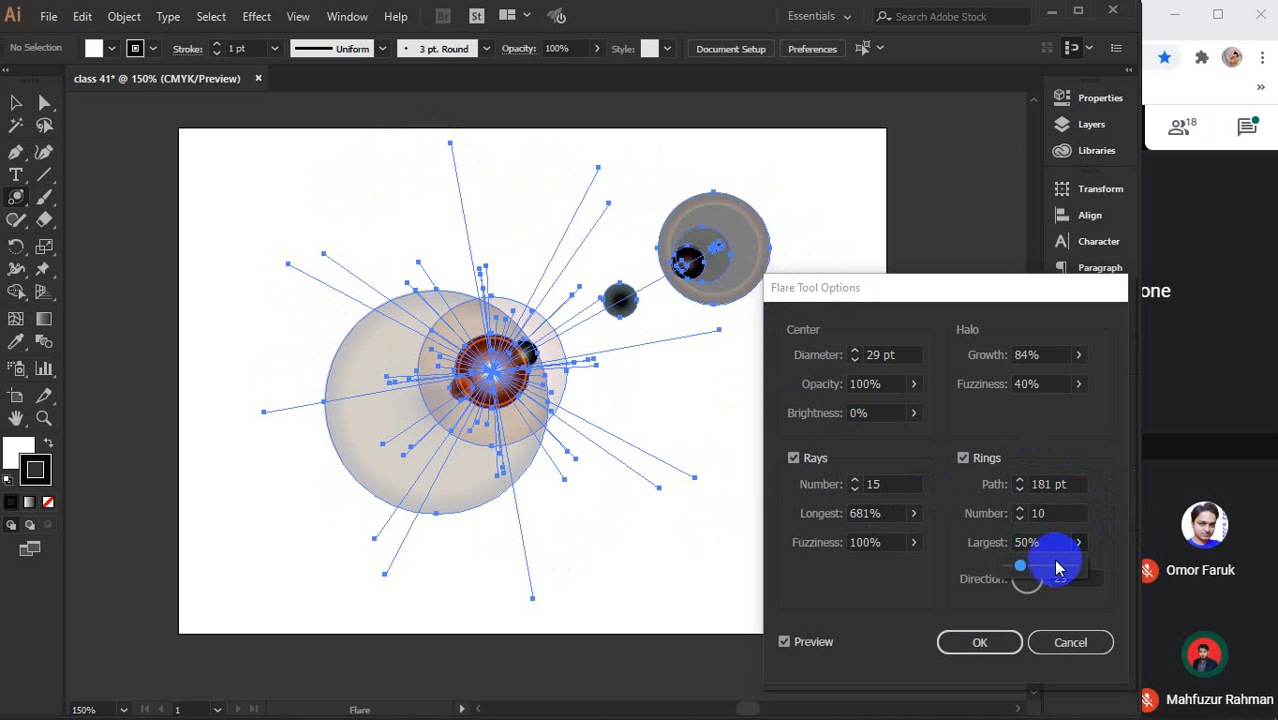
click(1055, 569)
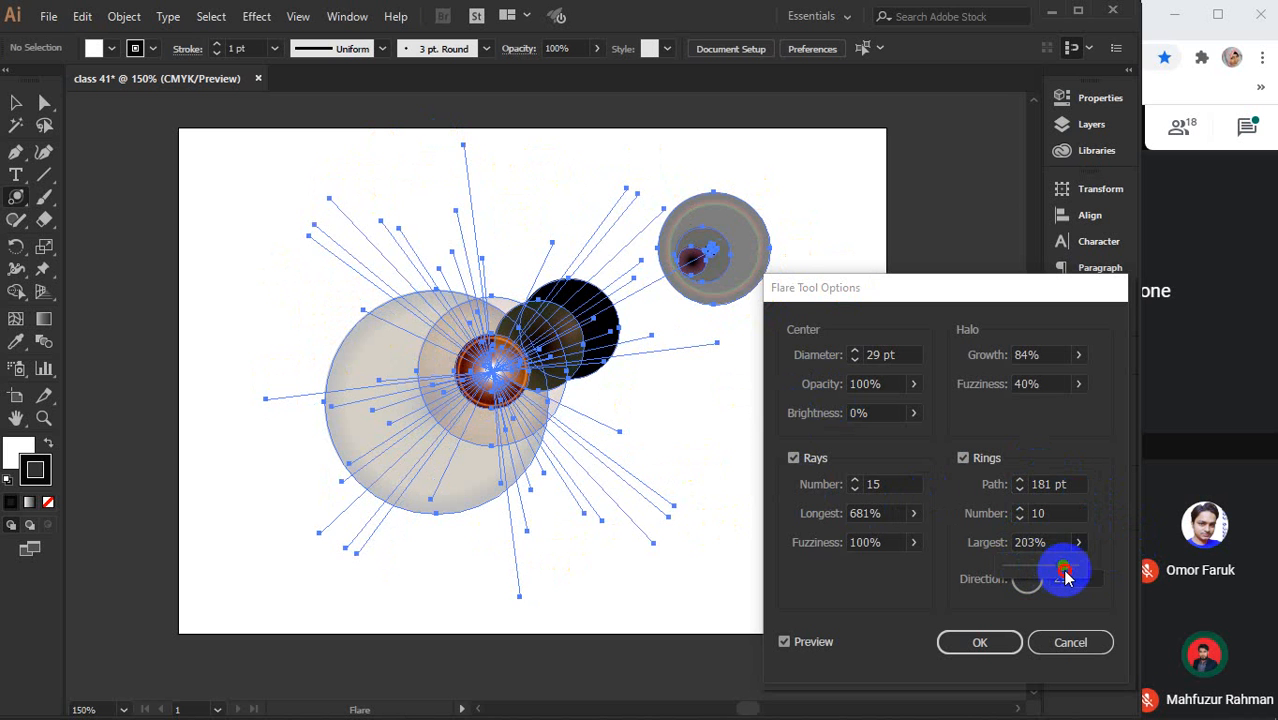
drag(1065, 575, 1090, 575)
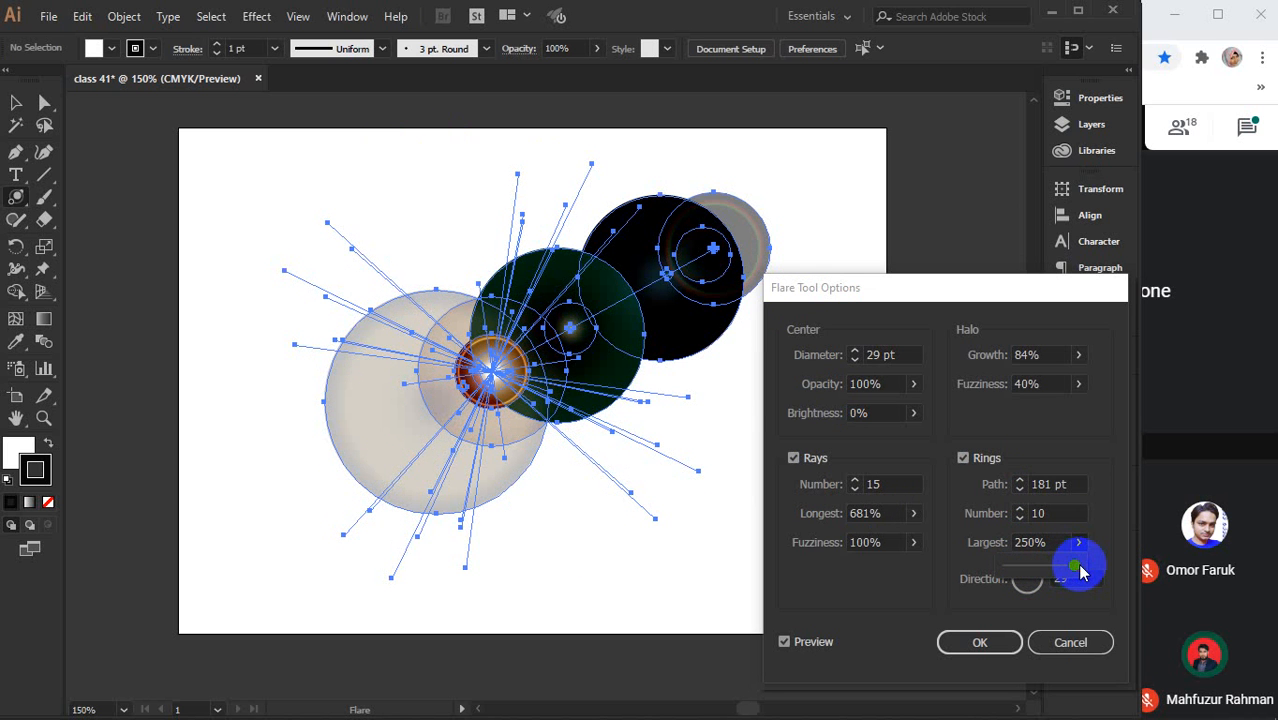
drag(1077, 570, 1026, 567)
click(1080, 548)
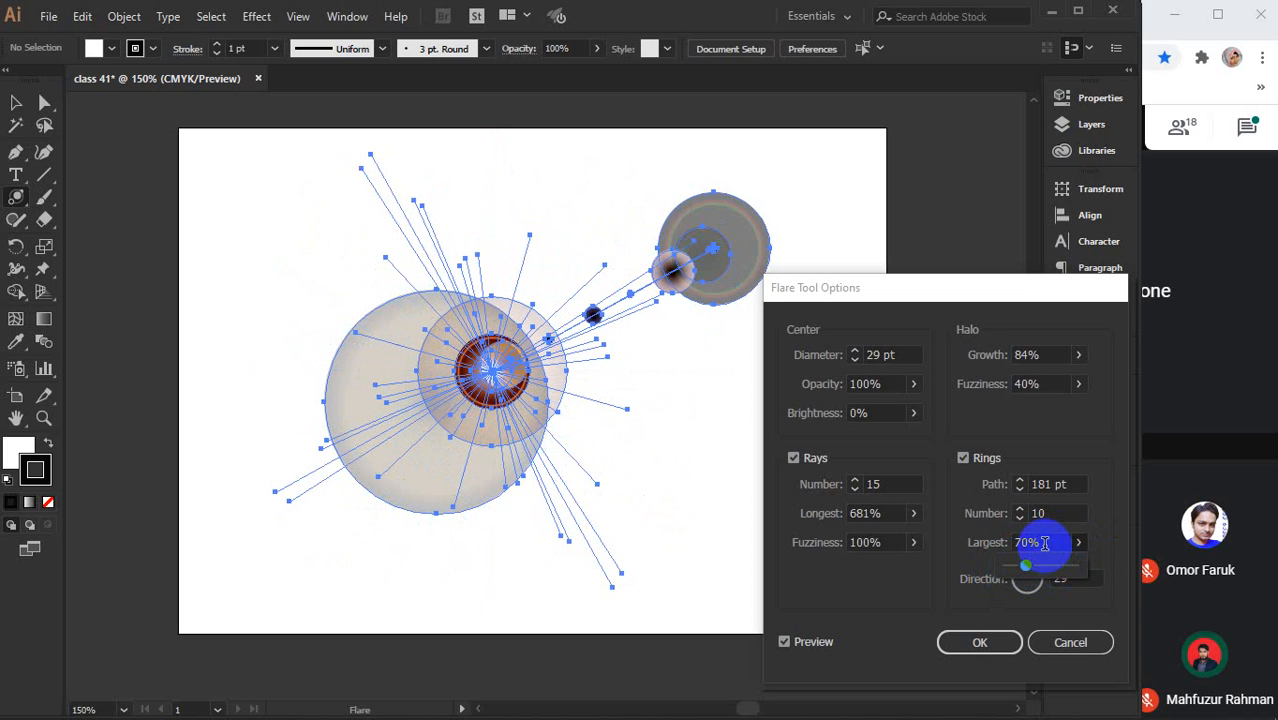
- Try the ring direction at 323° and 141°, and cancel the flare options
click(1033, 588)
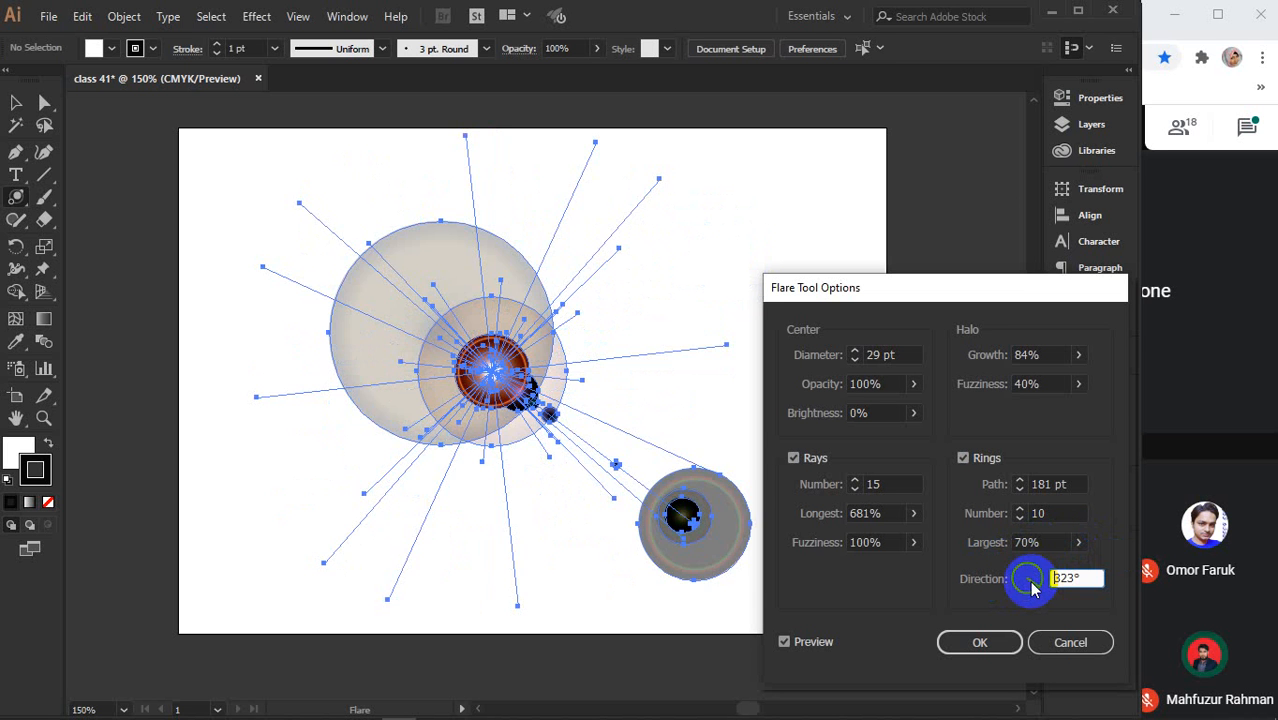
mouse_move(1024, 592)
mouse_down()
mouse_move(1013, 574)
mouse_move(1035, 572)
mouse_move(1025, 600)
mouse_up()
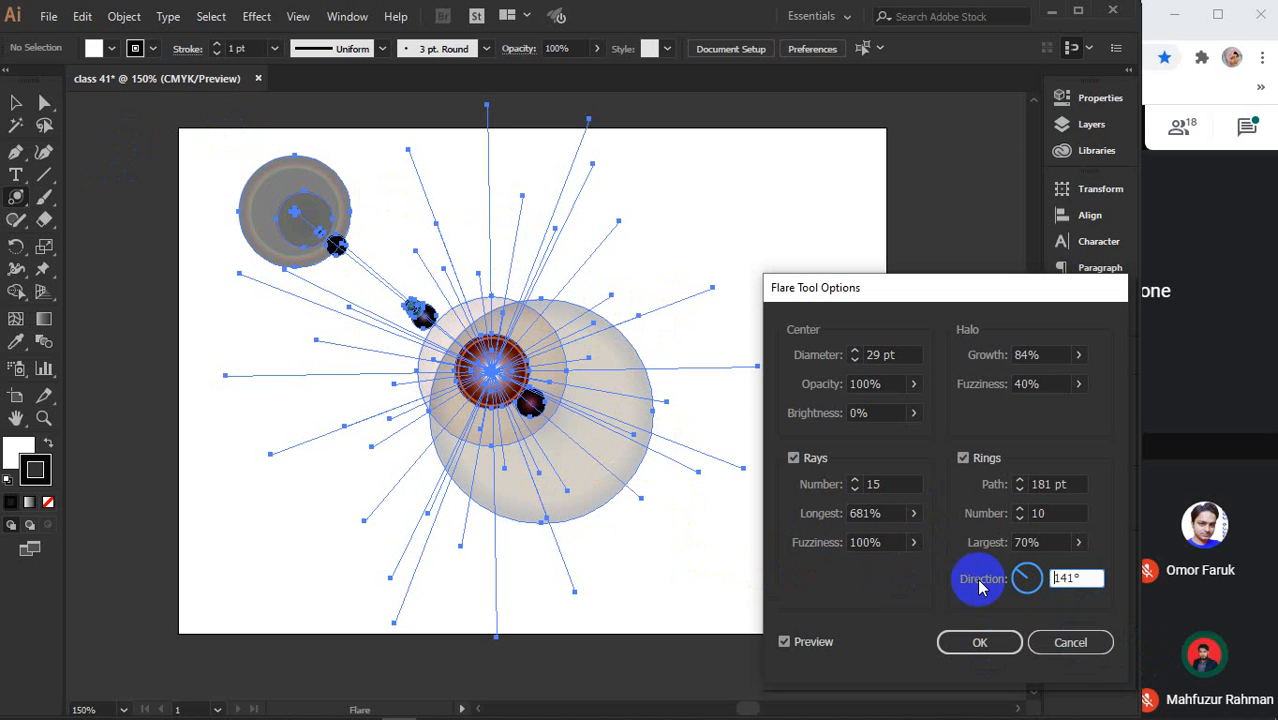
click(1062, 648)
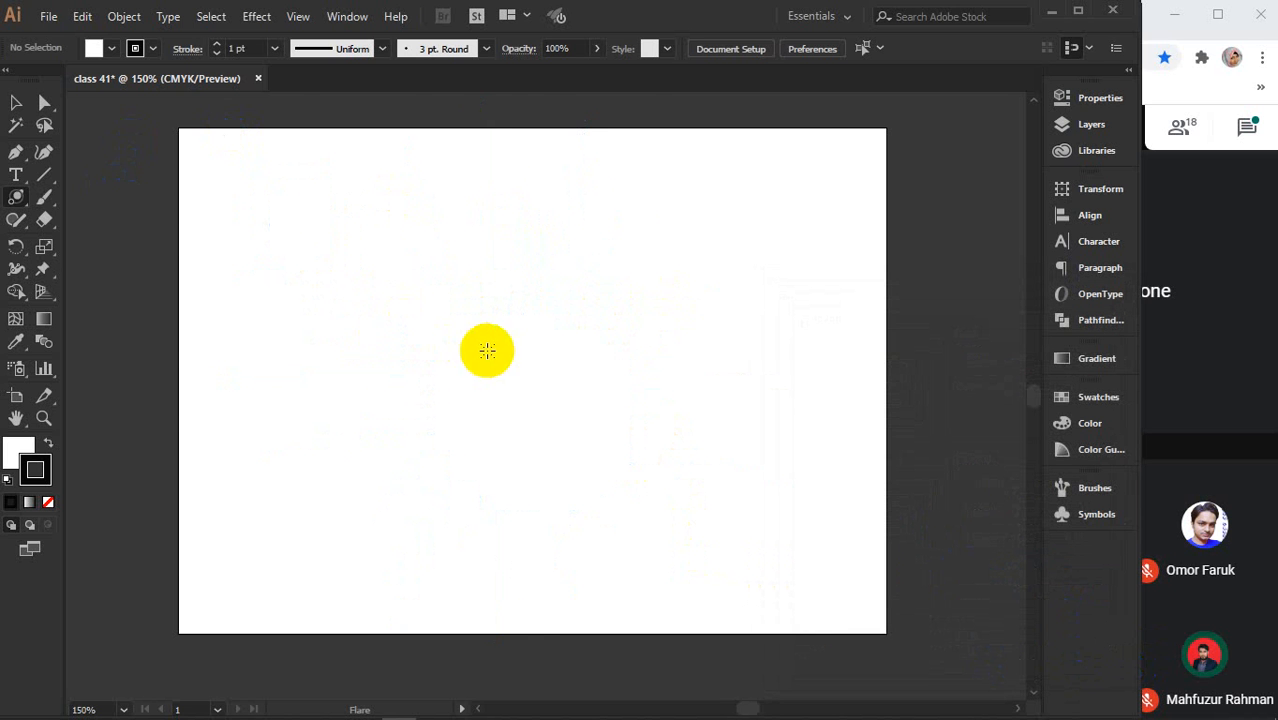
- Draw a flare about 7.44 in wide near the artboard's middle, enter and exit its isolation mode, and delete it
drag(485, 348, 565, 417)
click(16, 101)
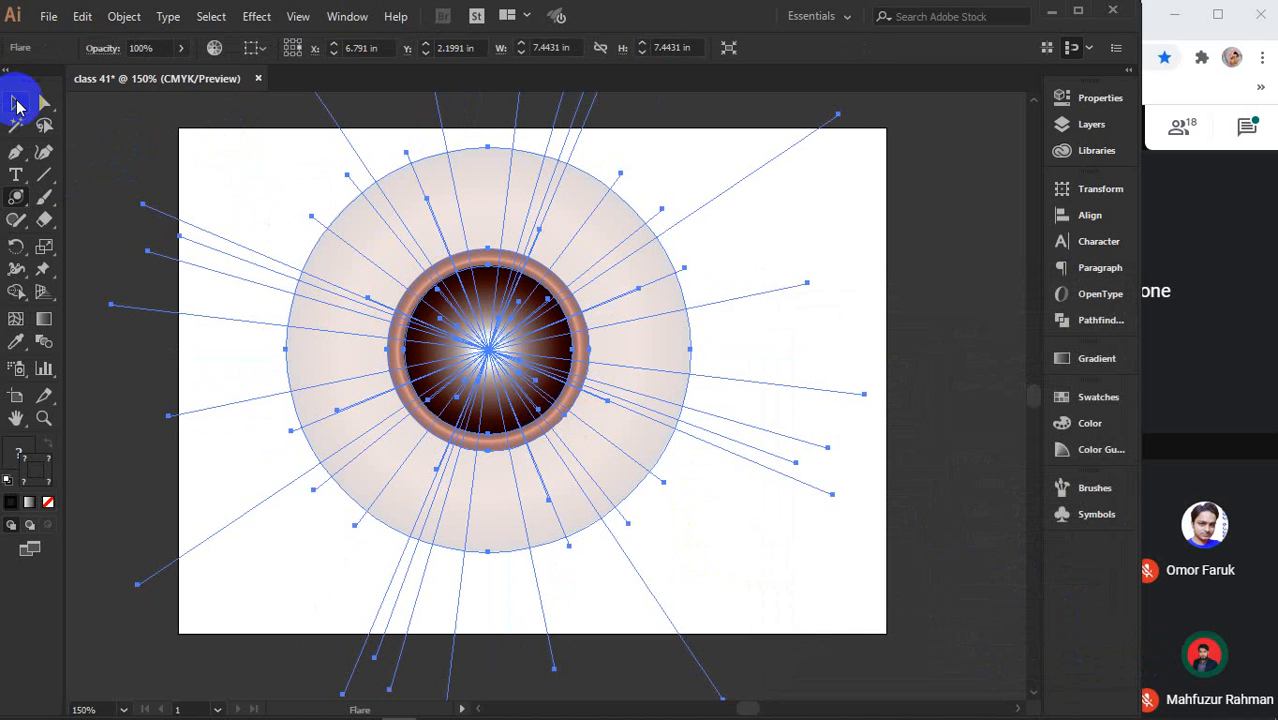
double_click(370, 338)
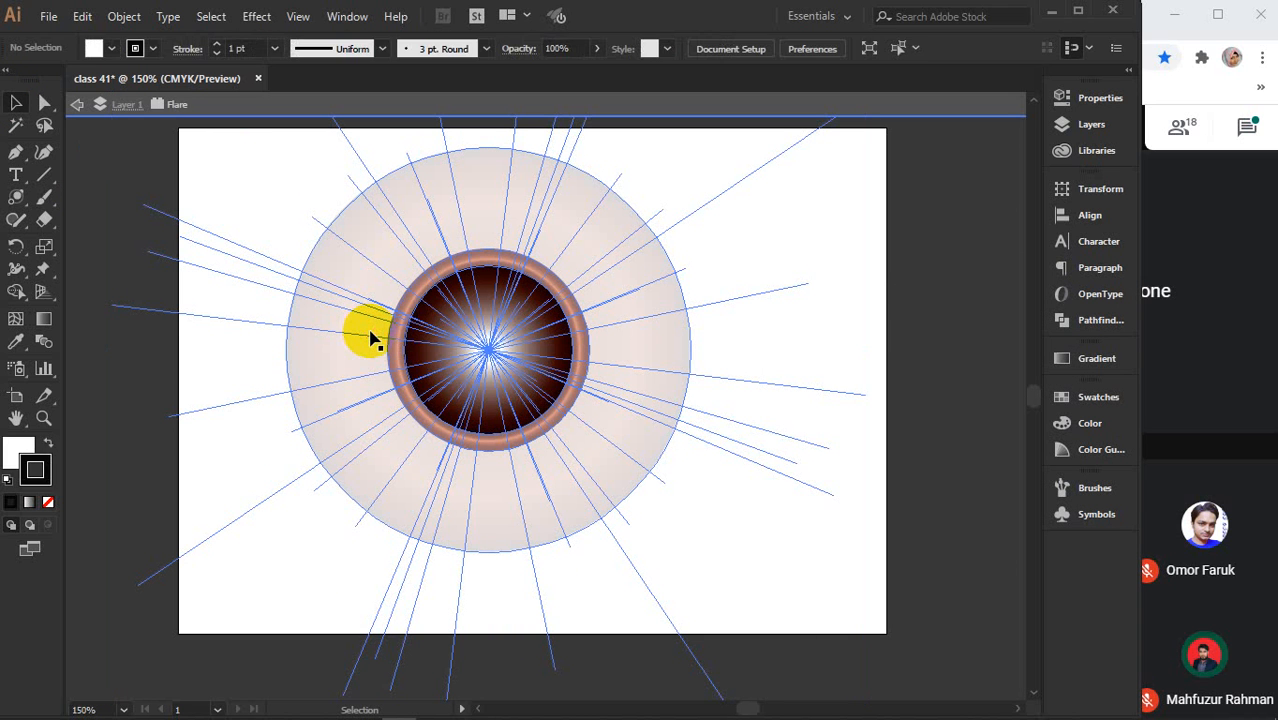
click(370, 338)
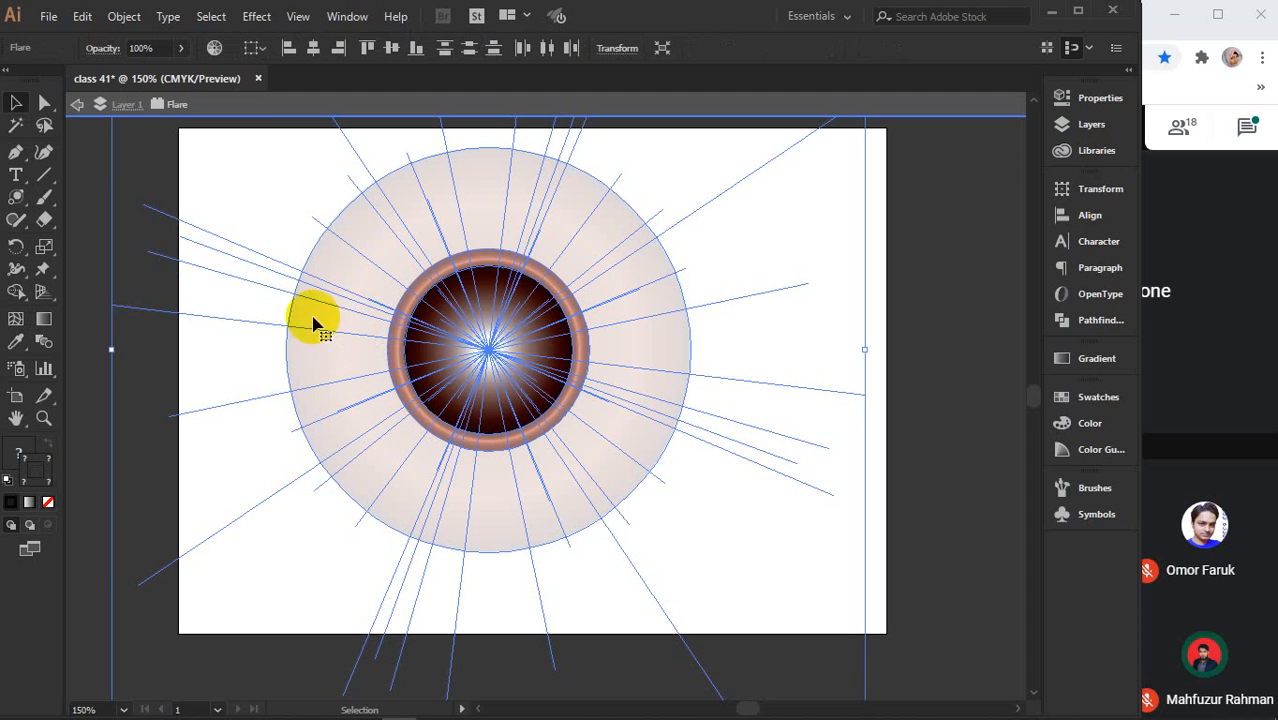
click(254, 108)
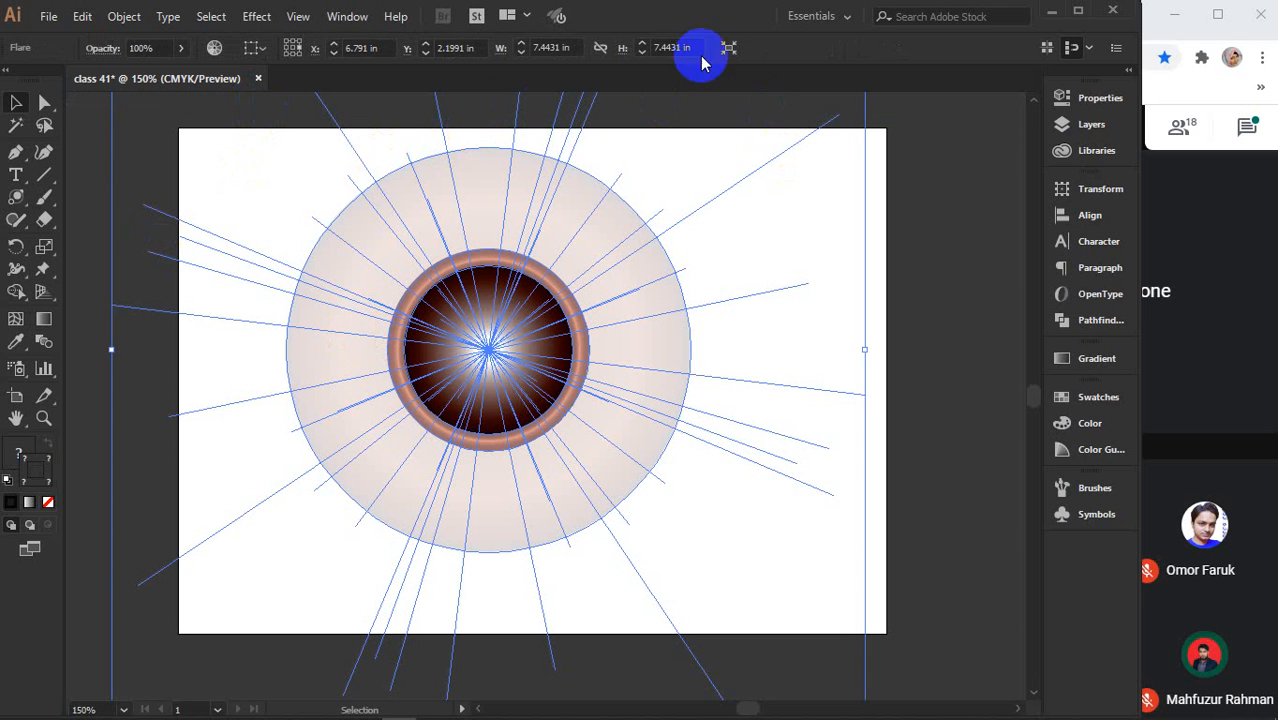
click(565, 308)
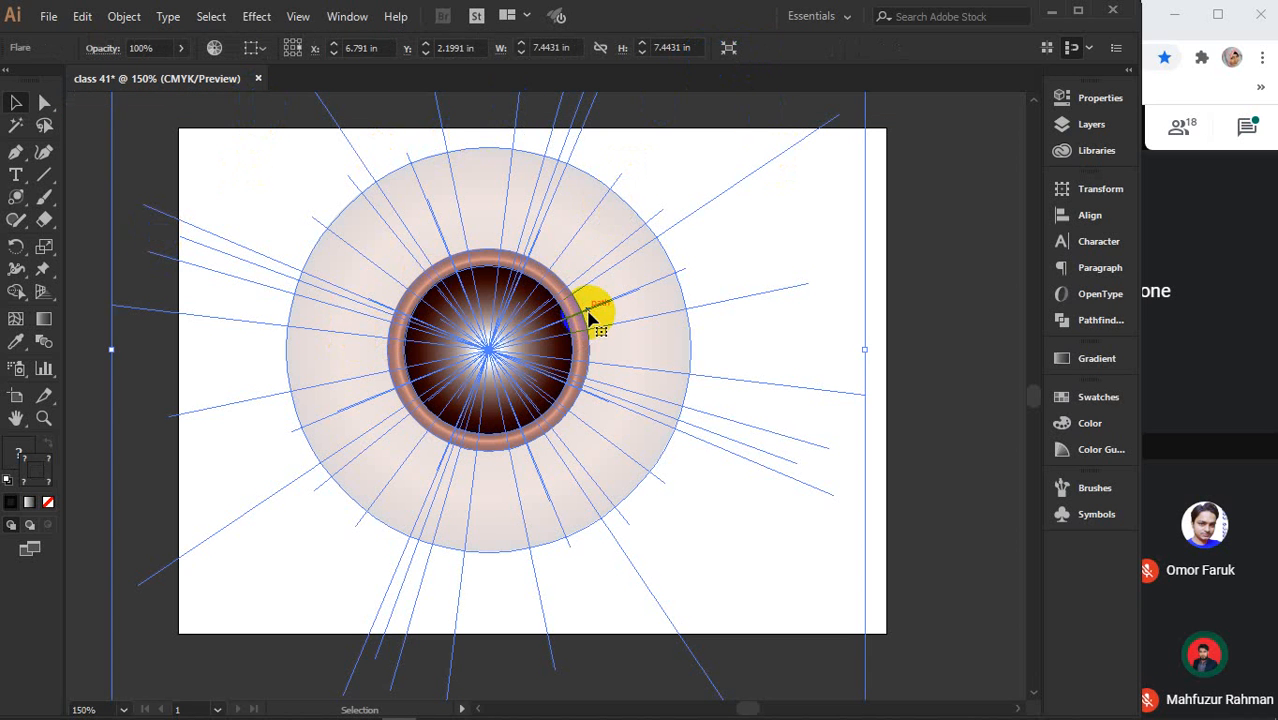
key(Delete)
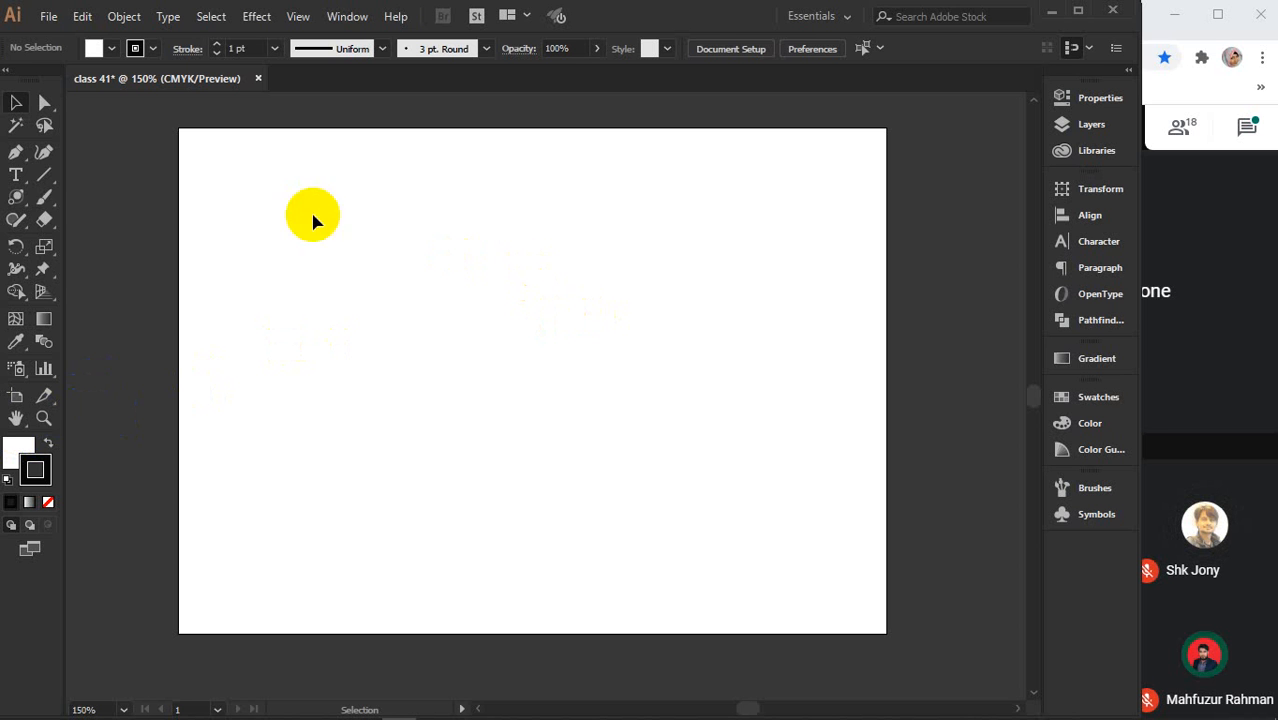
- Paint a slightly slanted, nearly vertical stroke with the Paintbrush tool just left of the artboard's middle
mouse_move(20, 200)
mouse_down()
mouse_move(106, 194)
mouse_move(94, 285)
mouse_move(16, 202)
mouse_up()
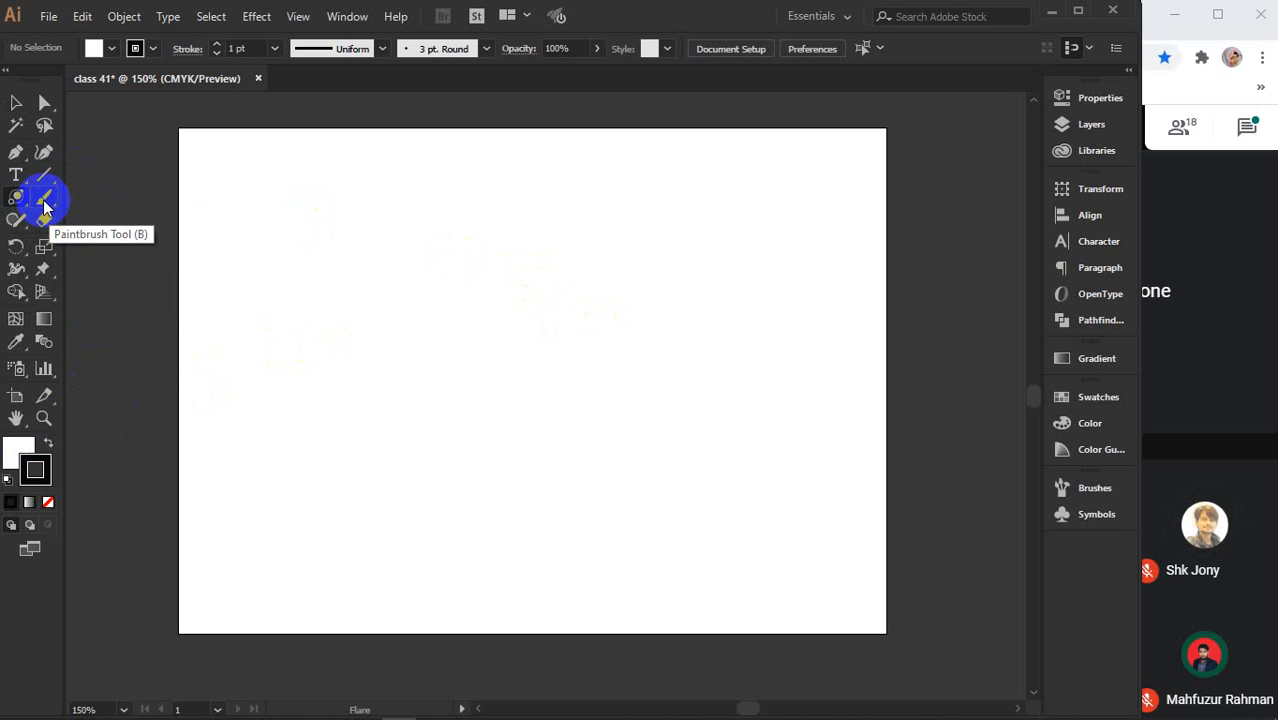
mouse_move(44, 205)
mouse_down()
mouse_move(43, 194)
mouse_move(128, 226)
mouse_move(125, 182)
mouse_up()
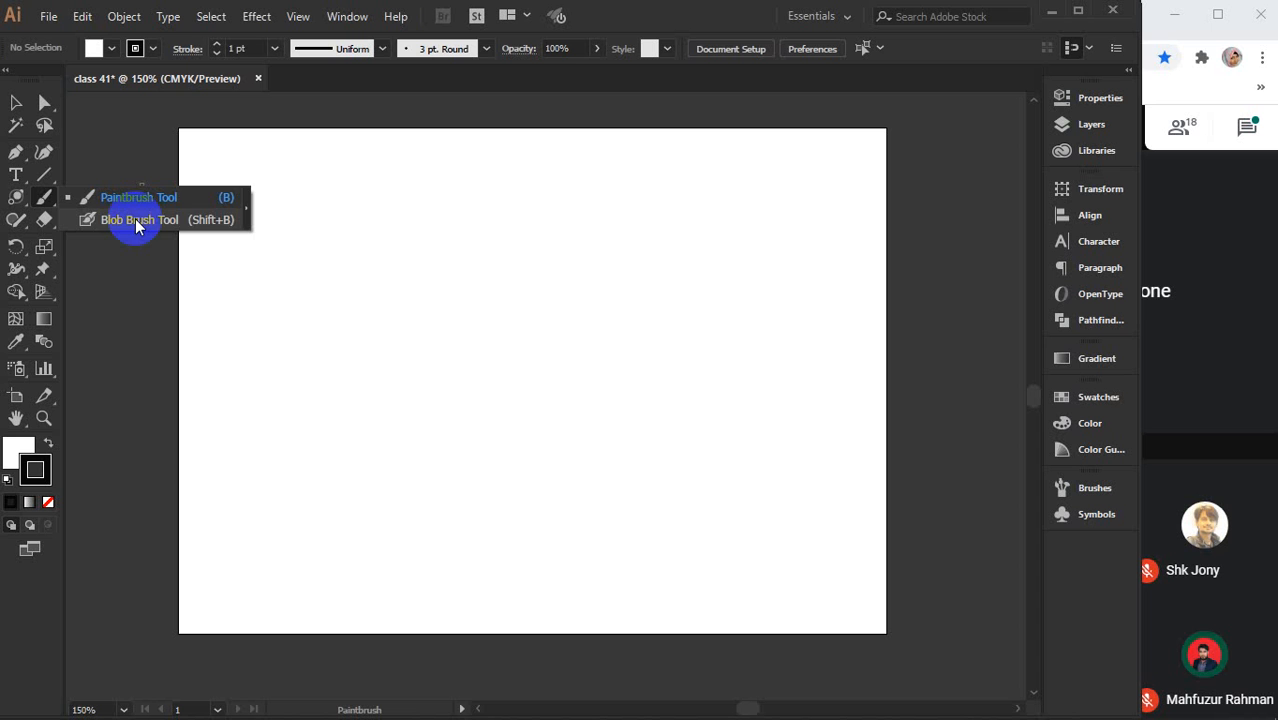
mouse_move(135, 218)
mouse_down()
mouse_move(137, 181)
mouse_move(142, 195)
mouse_up()
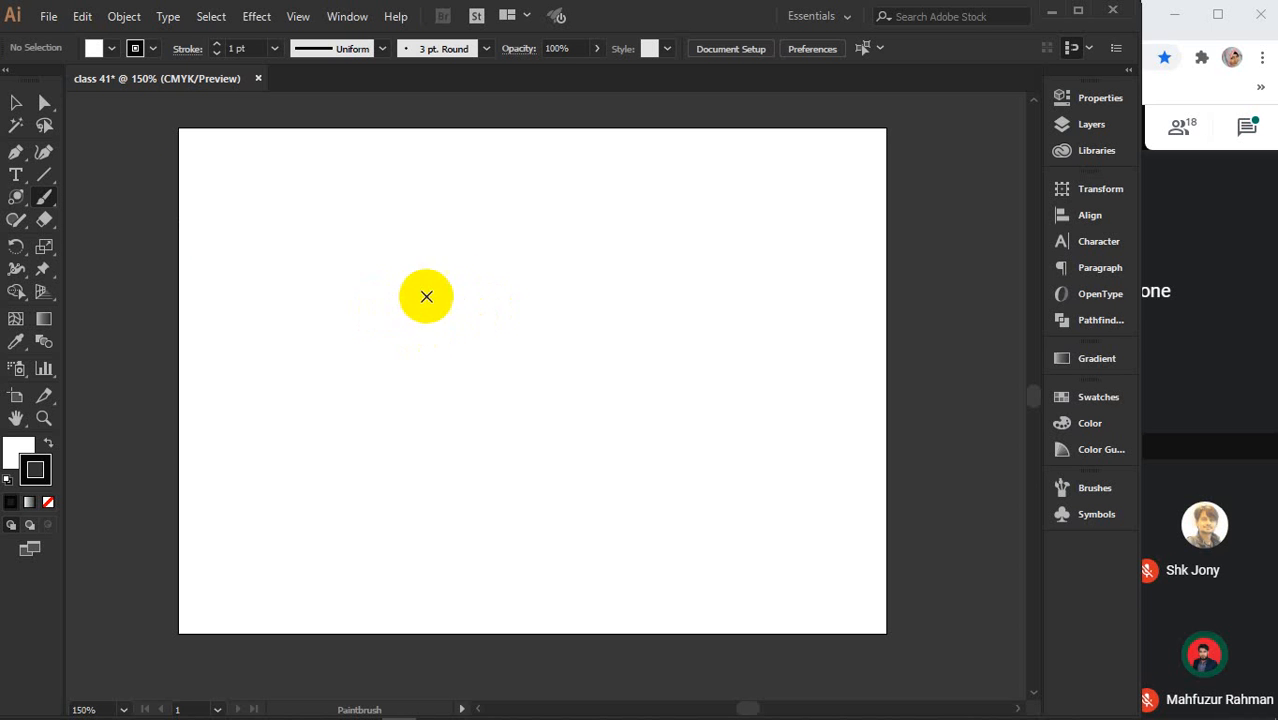
drag(438, 287, 469, 492)
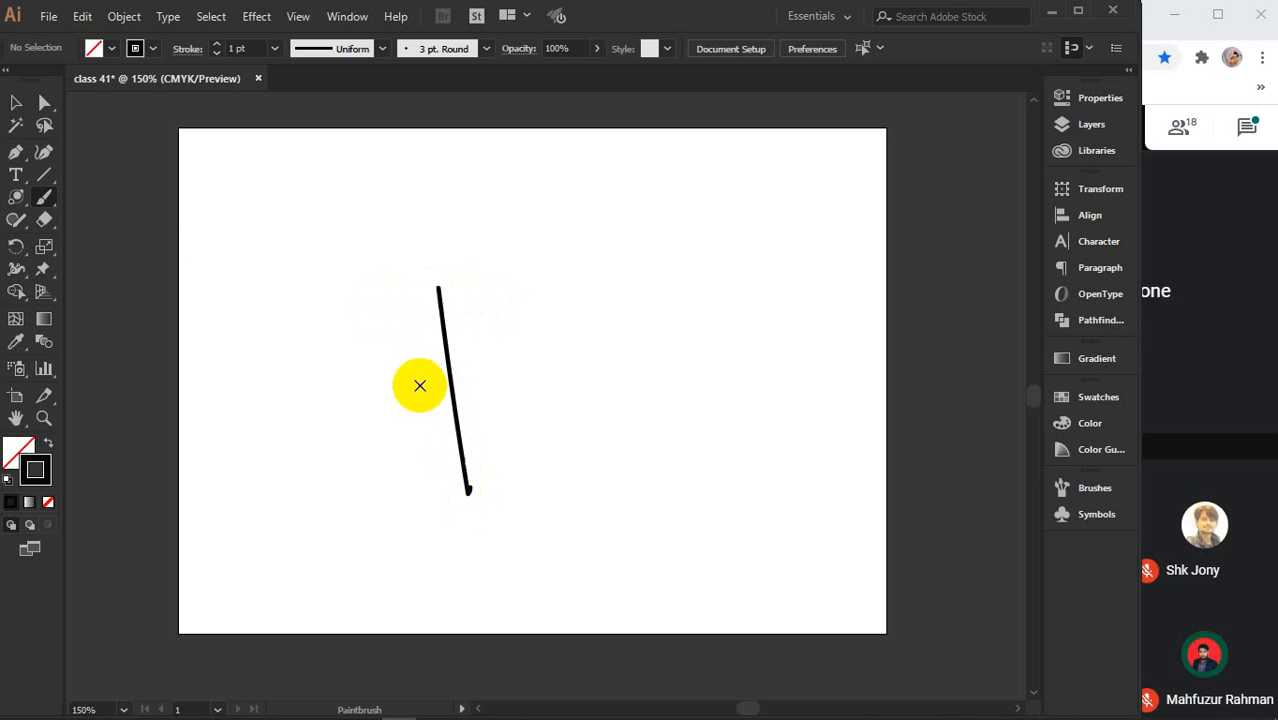
- Paint a rounded bowl onto the slanted stroke to form a letter P, and delete the whole letter
mouse_move(434, 288)
mouse_down()
mouse_move(474, 259)
mouse_move(525, 299)
mouse_move(502, 357)
mouse_move(444, 377)
mouse_up()
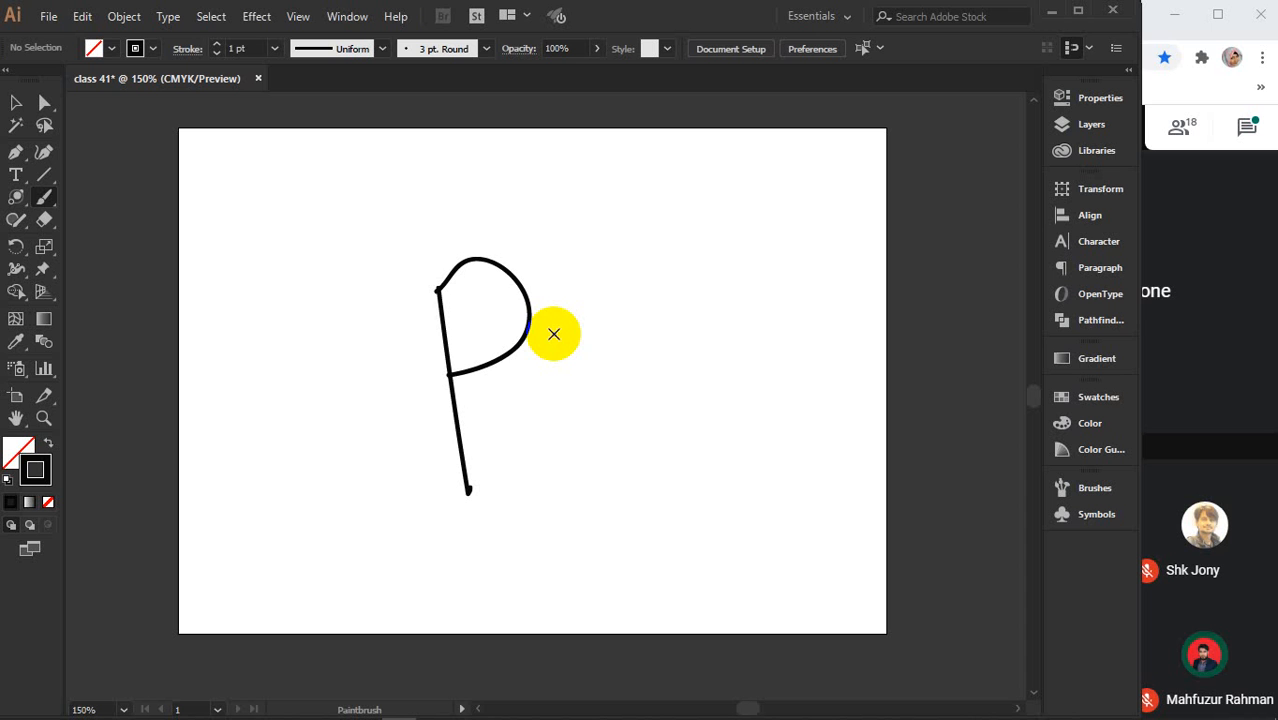
click(16, 102)
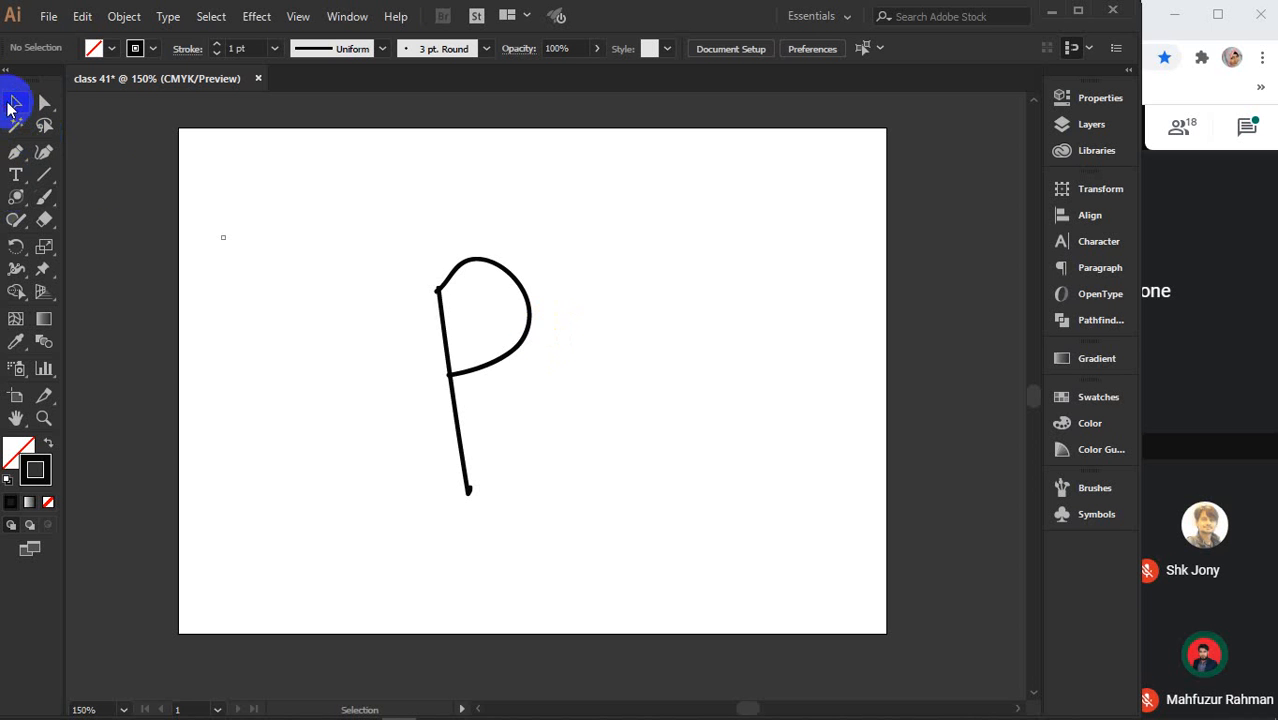
drag(320, 217, 613, 481)
key(Delete)
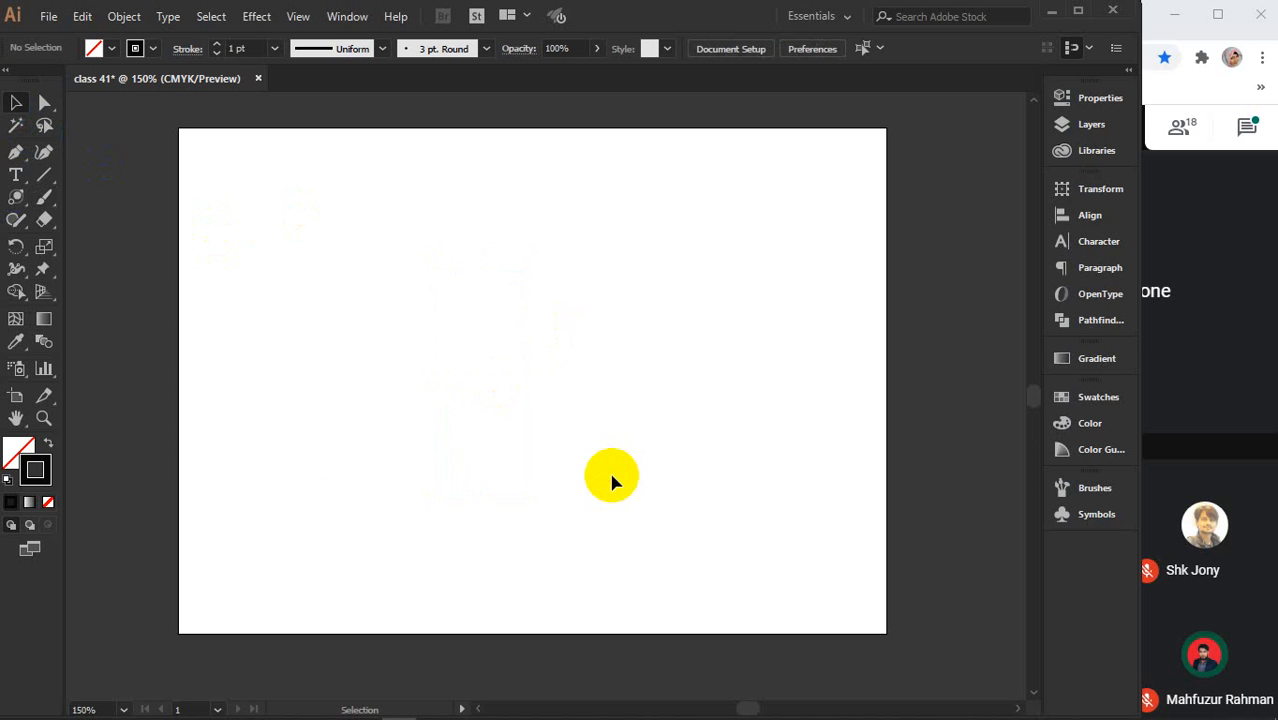
- Paint several thick wavy and zigzag strokes and a large check mark across the artboard with the Paintbrush tool
drag(44, 197, 143, 211)
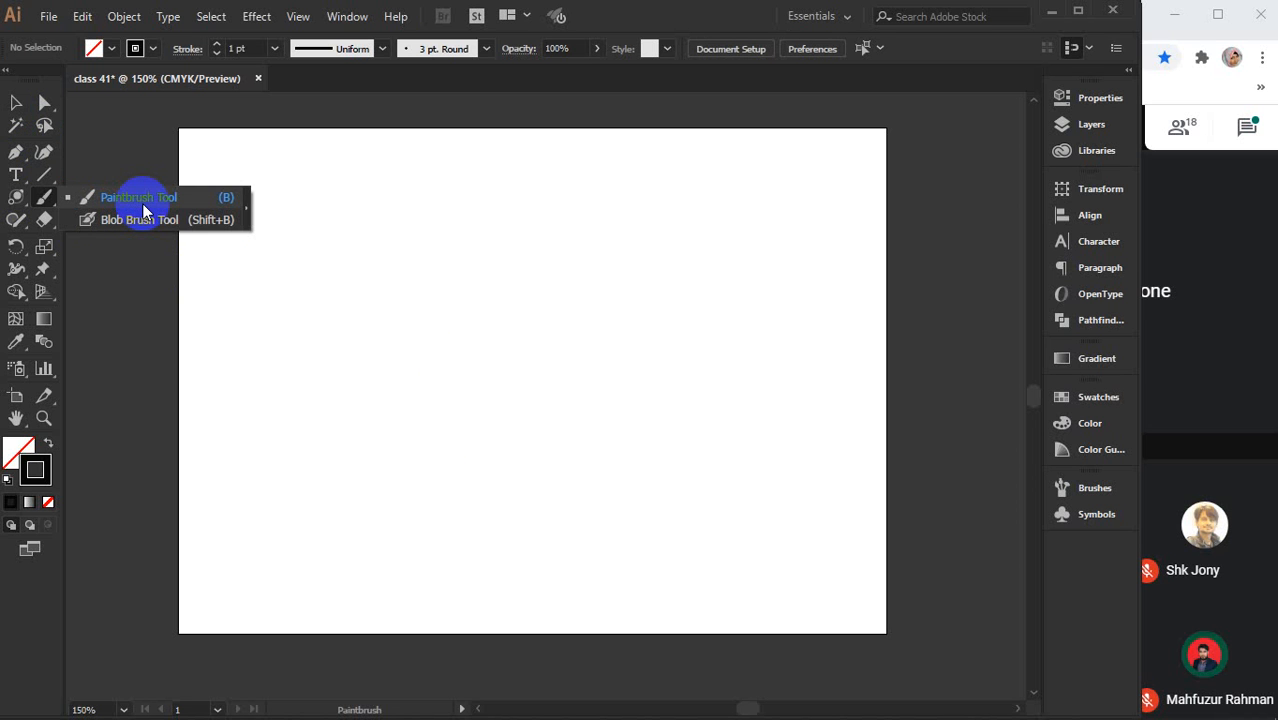
click(152, 197)
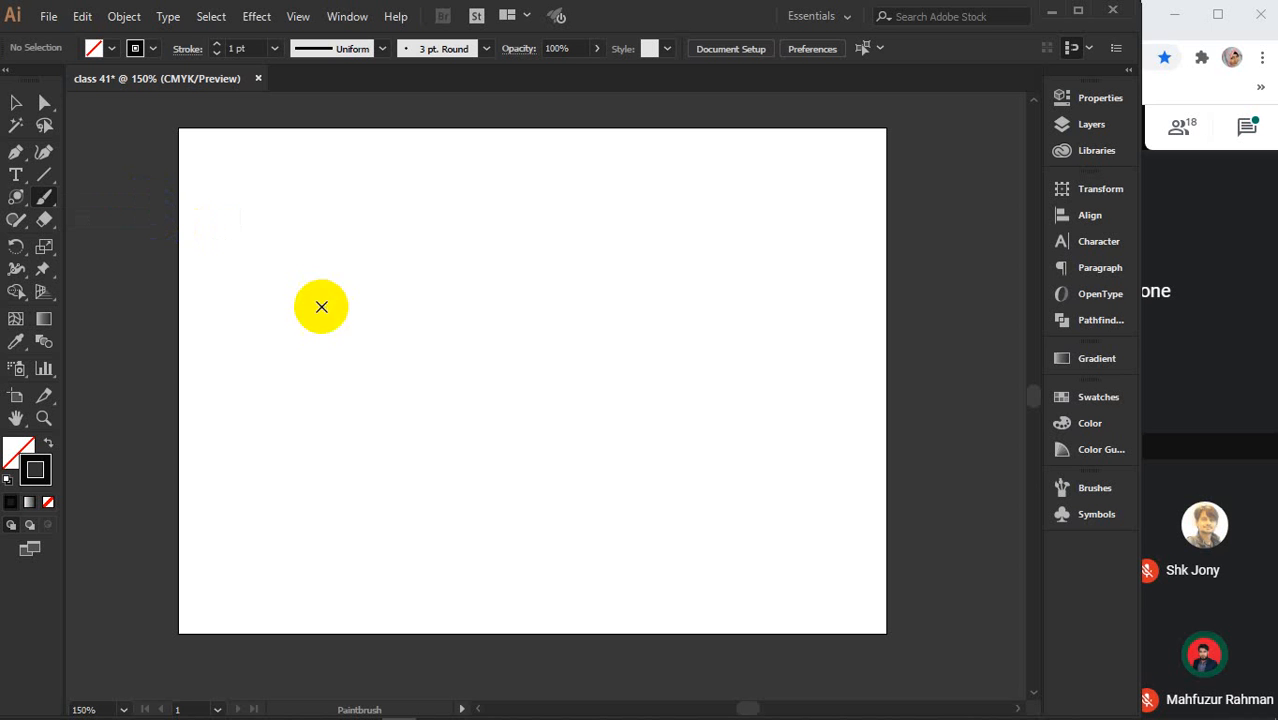
drag(468, 361, 420, 251)
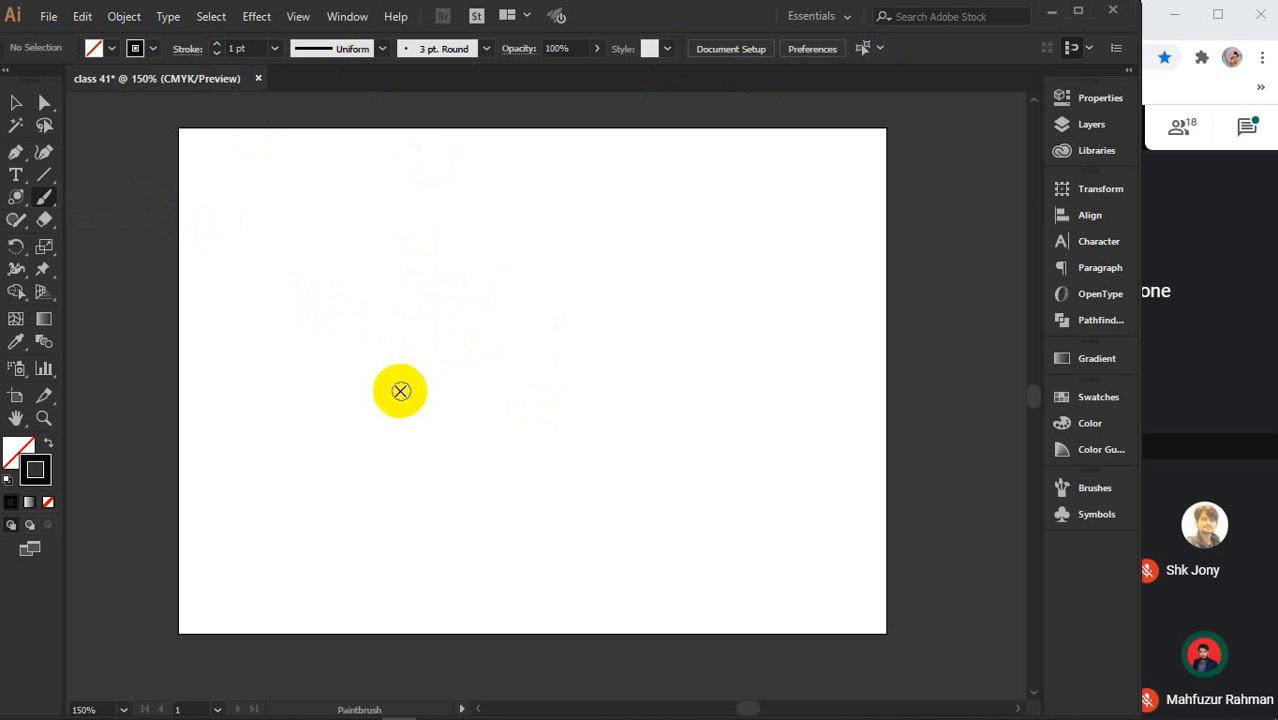
mouse_move(291, 377)
mouse_down()
mouse_move(417, 296)
mouse_move(652, 218)
mouse_up()
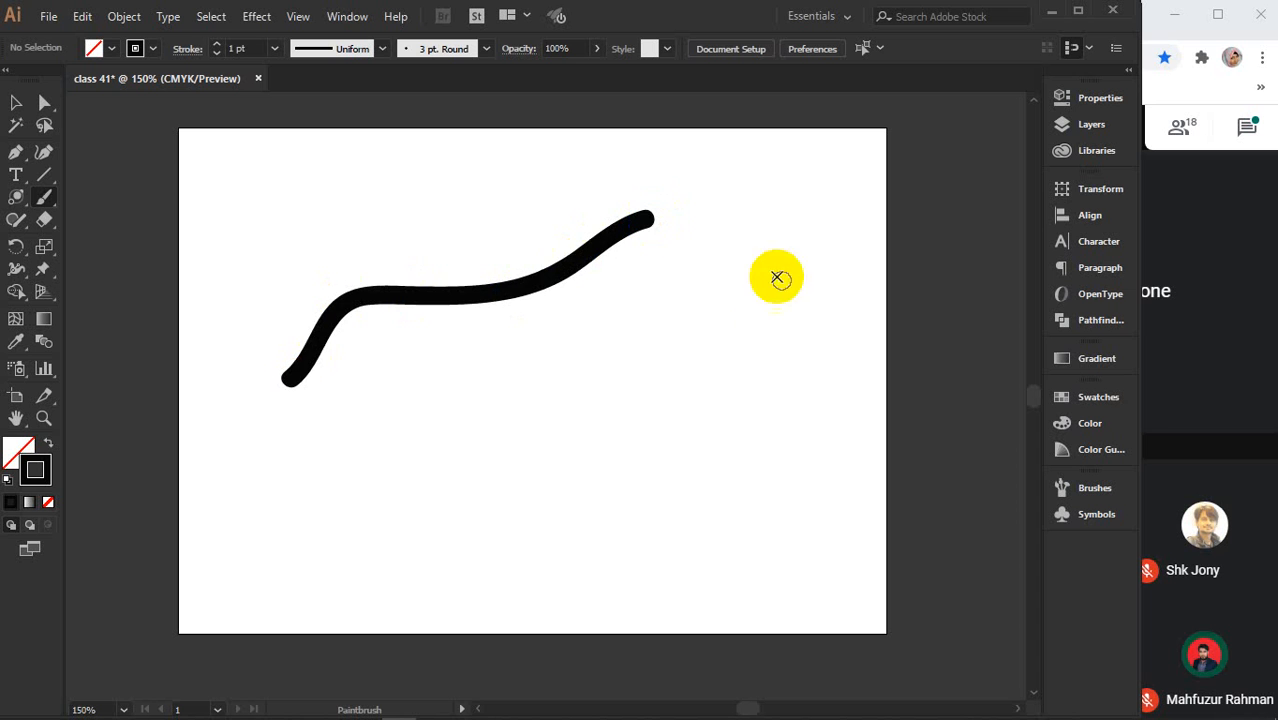
mouse_move(326, 461)
mouse_down()
mouse_move(450, 394)
mouse_move(550, 406)
mouse_move(705, 317)
mouse_up()
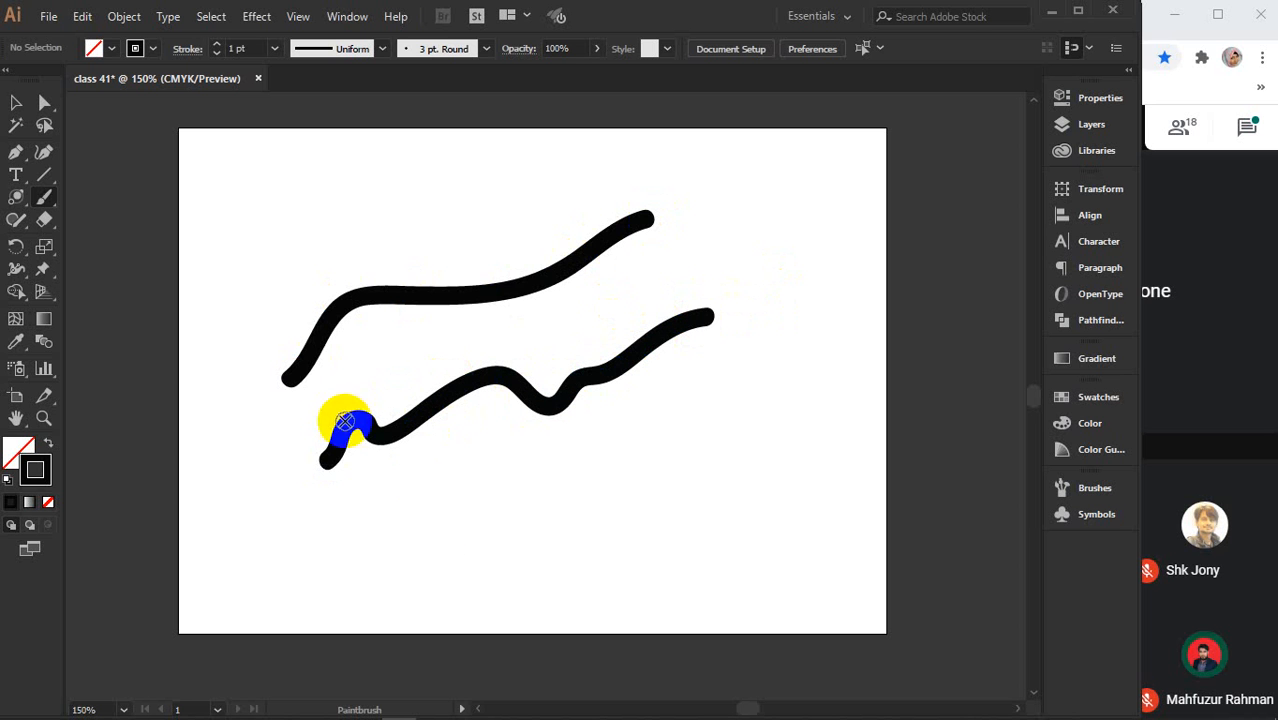
mouse_move(226, 550)
mouse_down()
mouse_move(240, 528)
mouse_move(366, 527)
mouse_move(547, 487)
mouse_up()
mouse_move(447, 580)
mouse_down()
mouse_move(485, 544)
mouse_move(528, 583)
mouse_move(820, 537)
mouse_up()
mouse_move(676, 428)
mouse_down()
mouse_move(704, 456)
mouse_move(1010, 330)
mouse_up()
- Select all the thick painted strokes and delete them
click(16, 102)
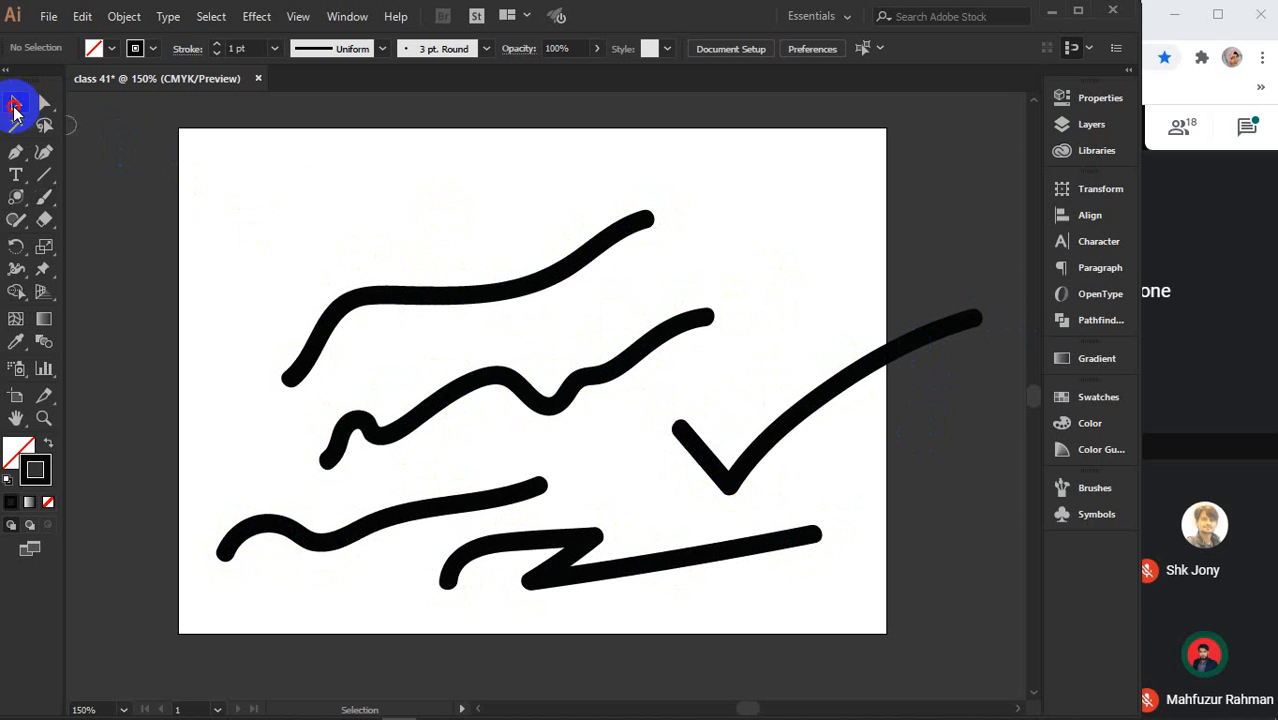
mouse_move(328, 213)
mouse_down()
mouse_move(533, 486)
mouse_move(822, 583)
mouse_up()
key(Delete)
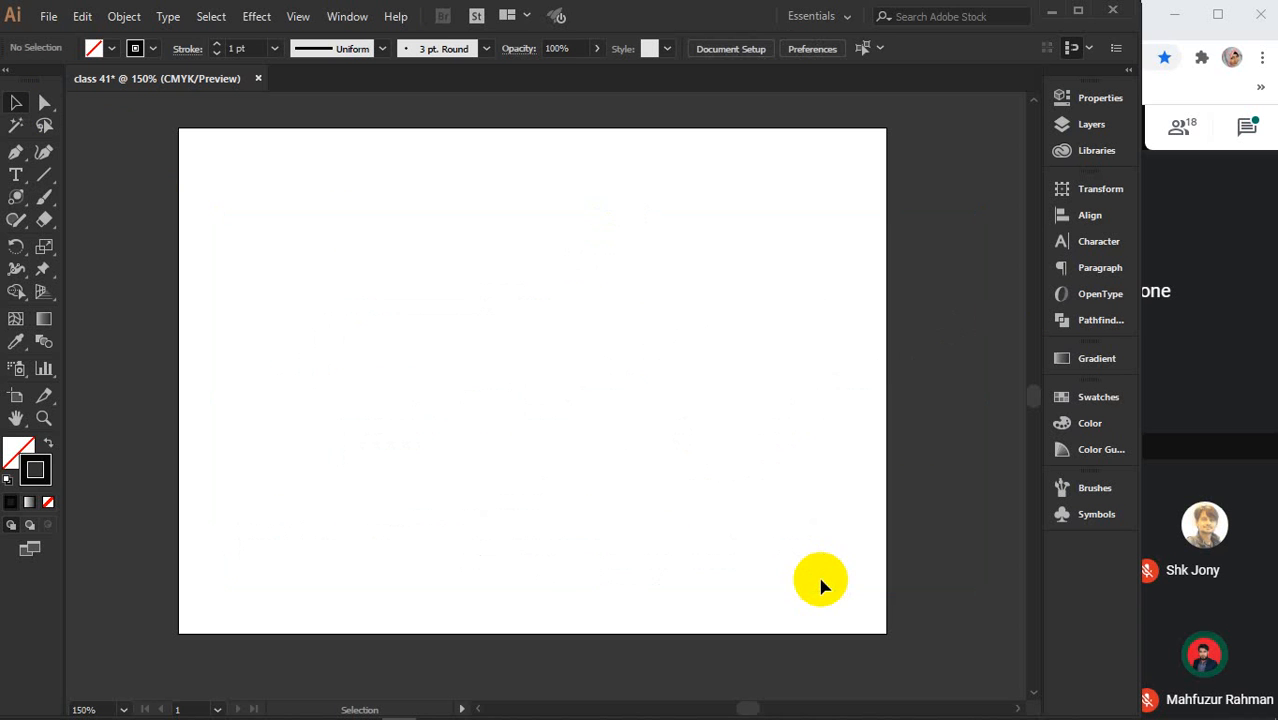
- Show the Brushes panel, open the Artistic_Calligraphic brush library and enlarge it enough to show all its brushes
click(350, 20)
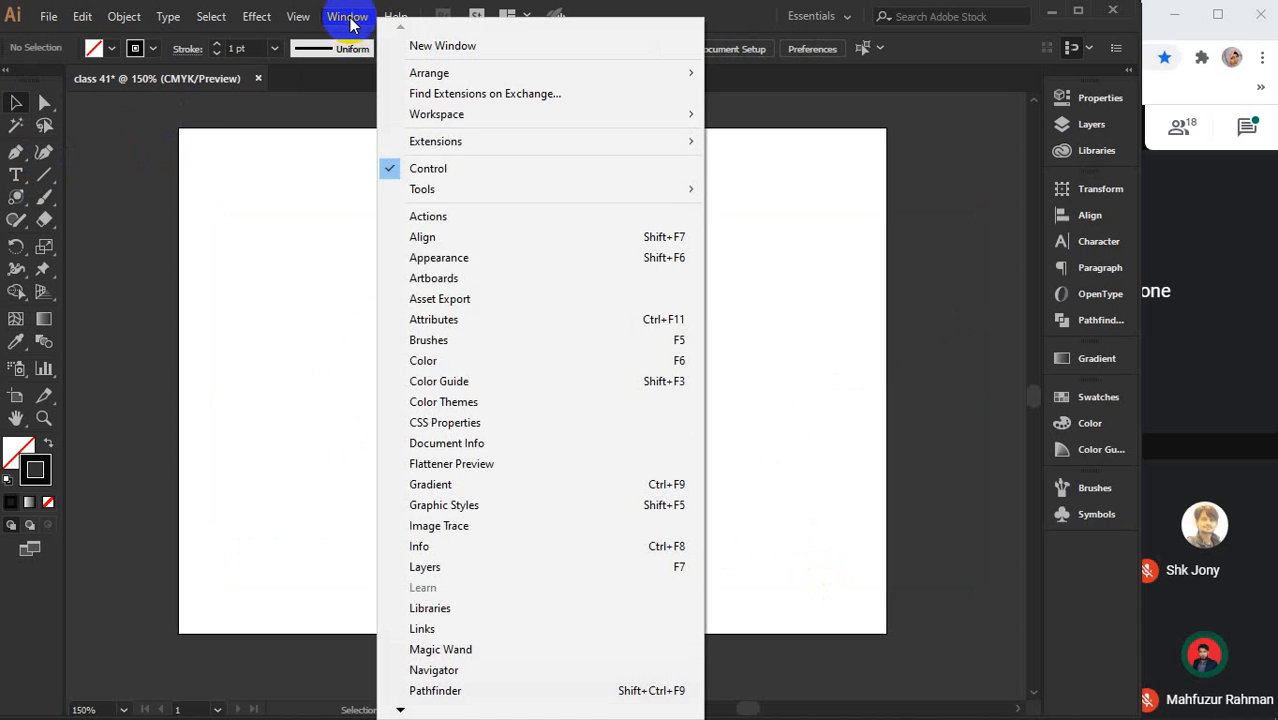
click(450, 341)
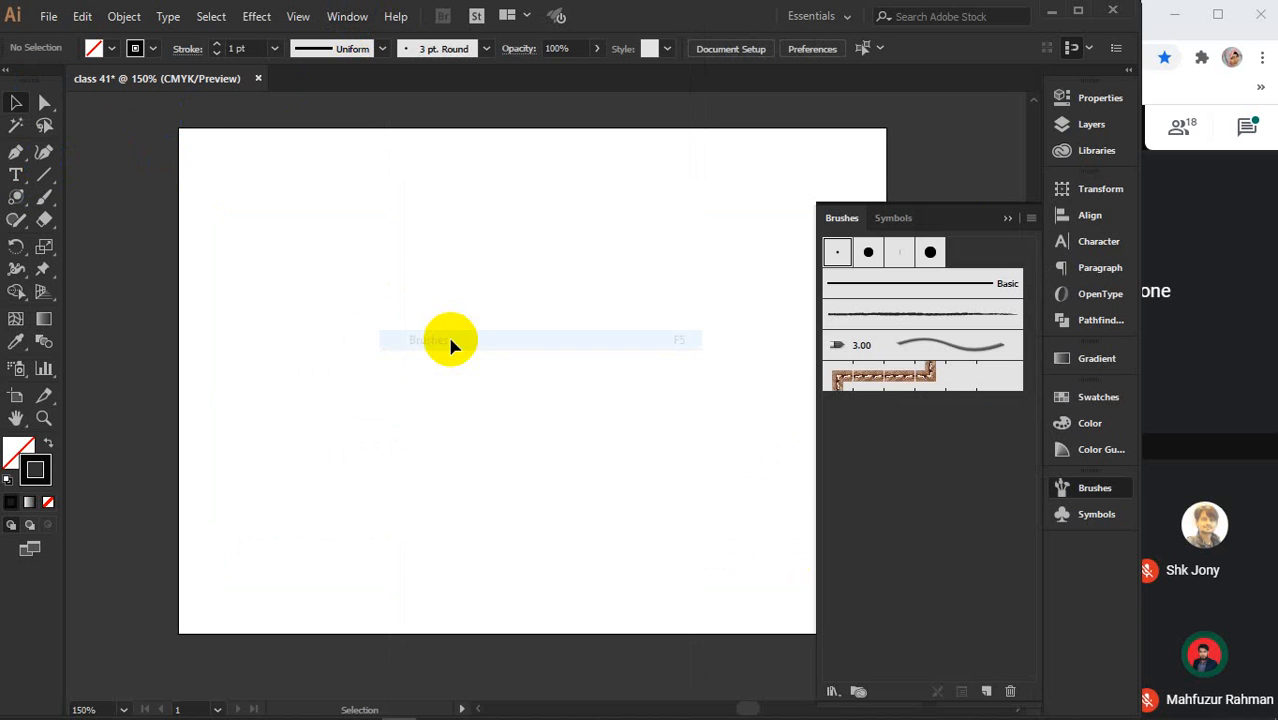
click(1031, 218)
mouse_move(1062, 551)
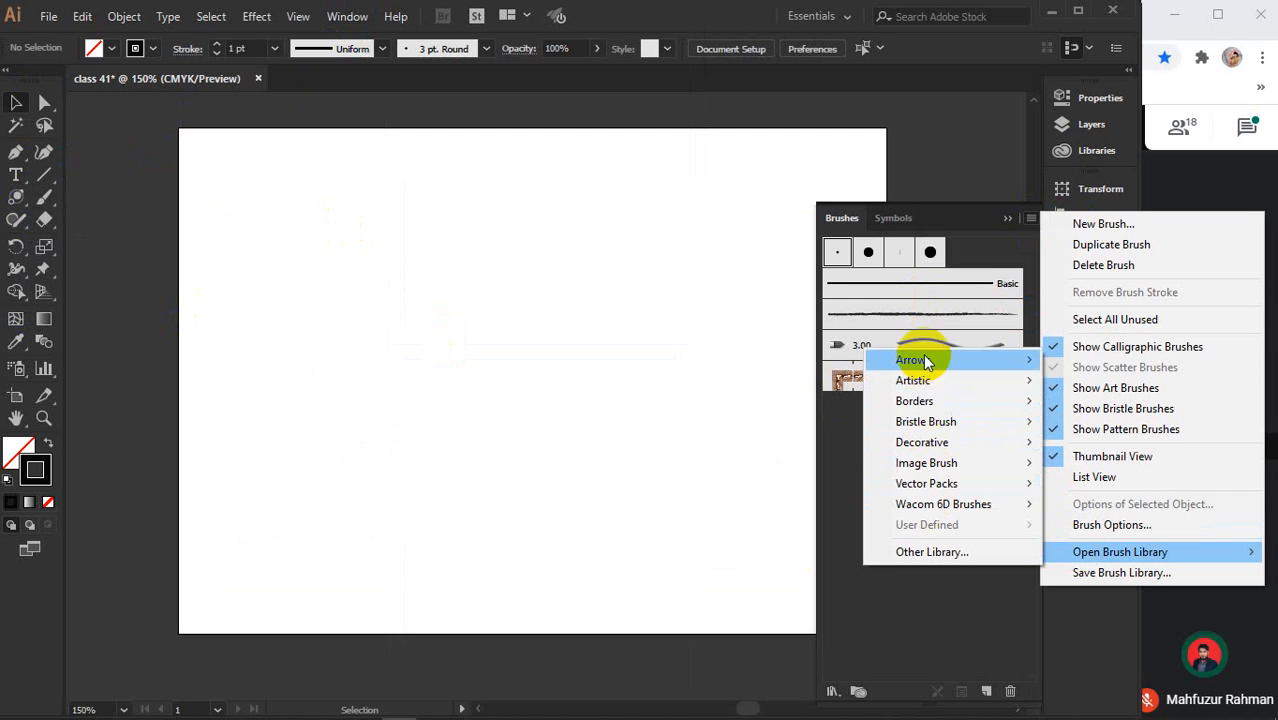
mouse_move(950, 388)
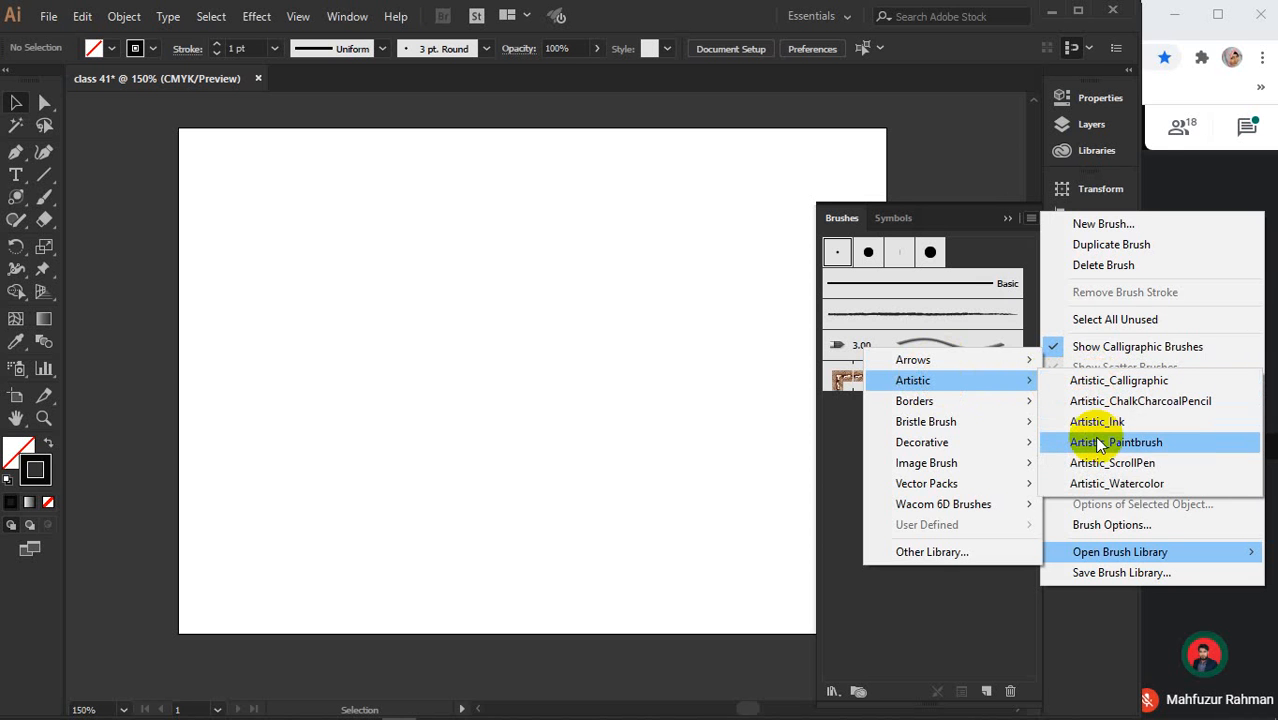
click(1112, 384)
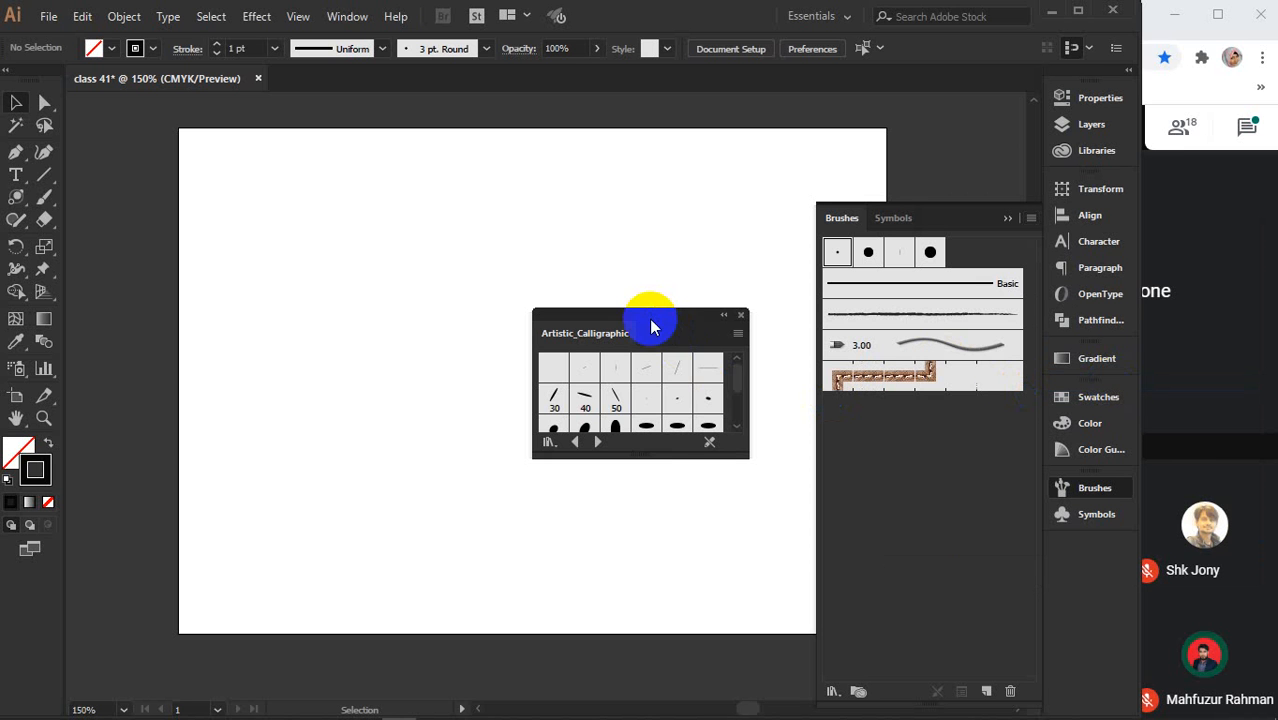
drag(663, 315, 690, 332)
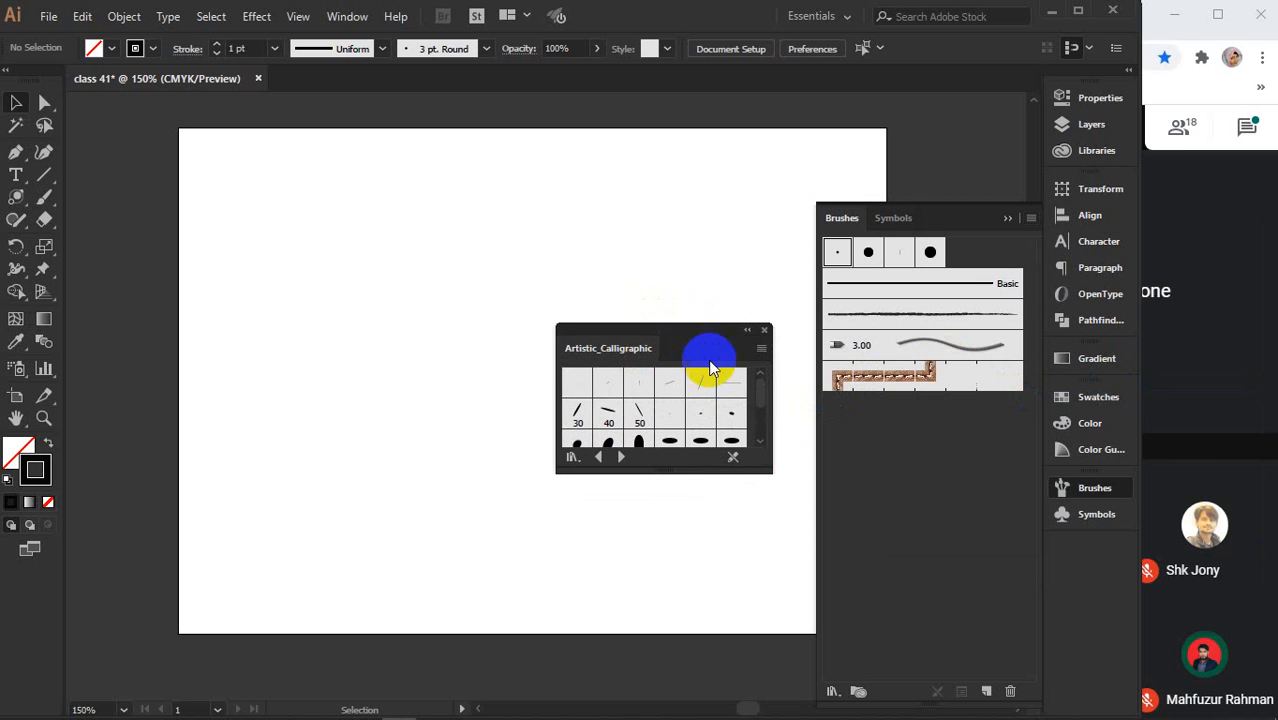
drag(765, 467, 858, 572)
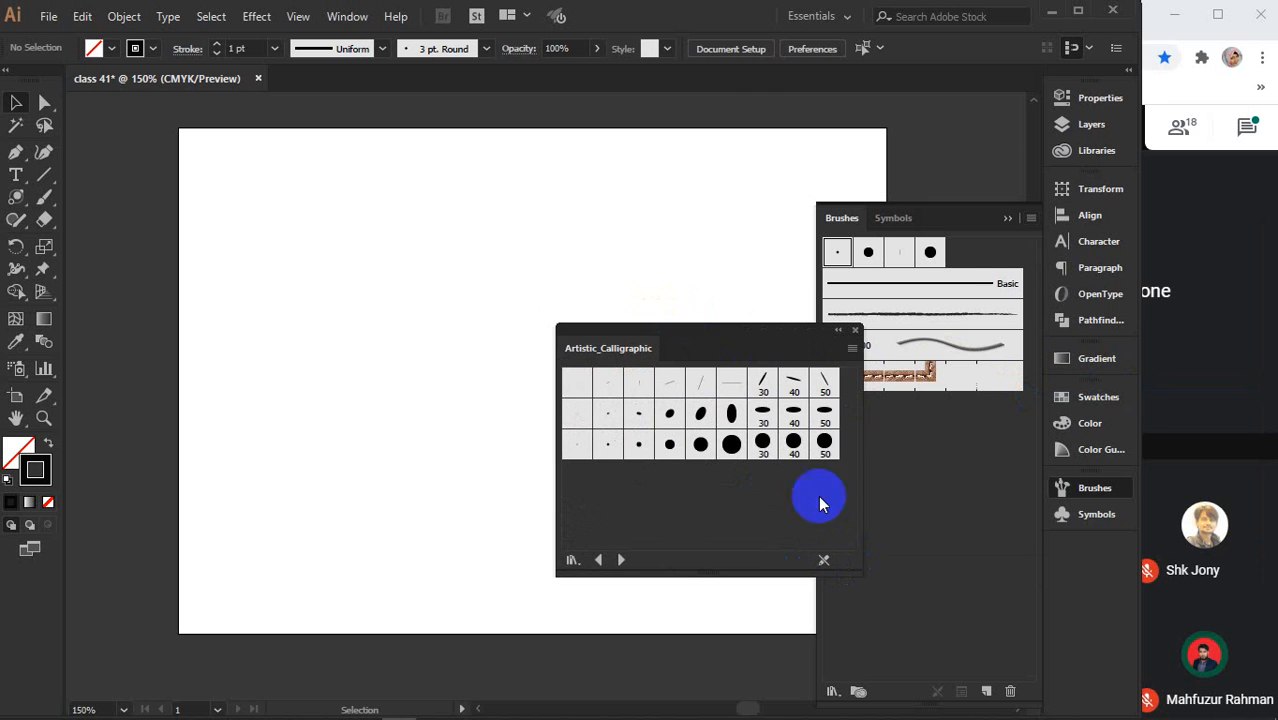
- Choose the 30 pt. Flat calligraphic brush and paint a check mark and several curved strokes on the artboard's left half
click(758, 384)
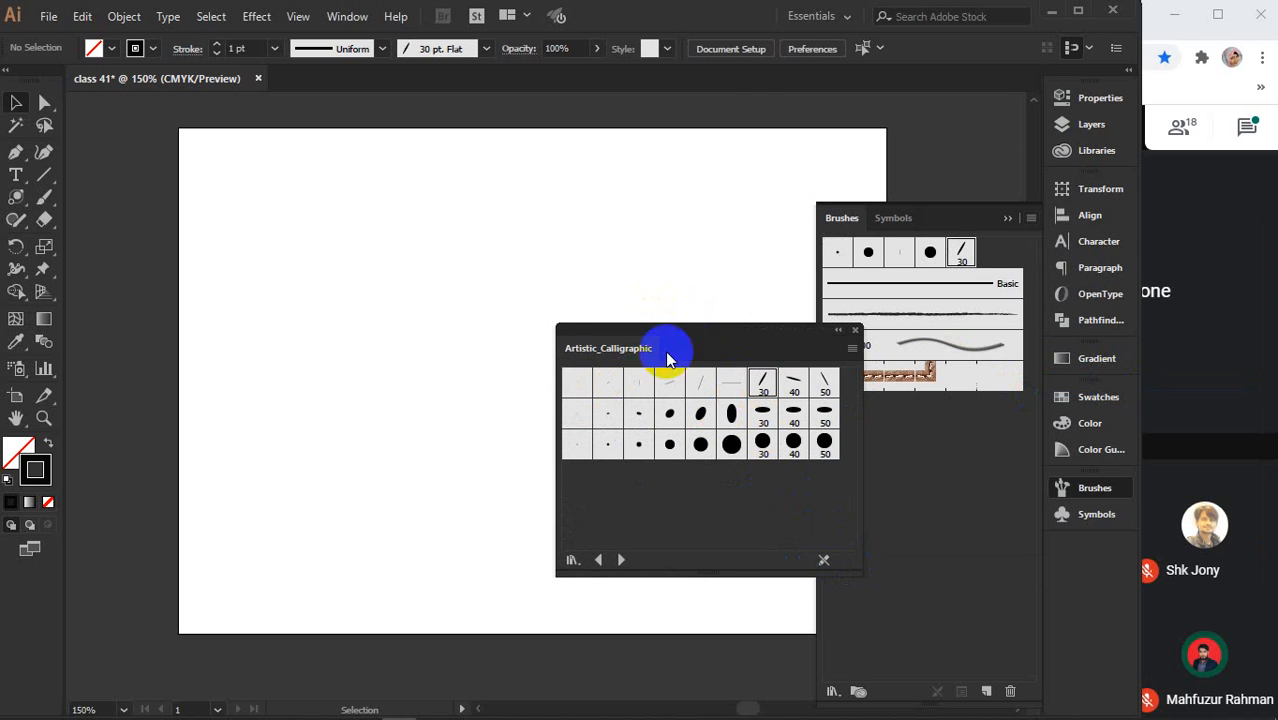
click(46, 200)
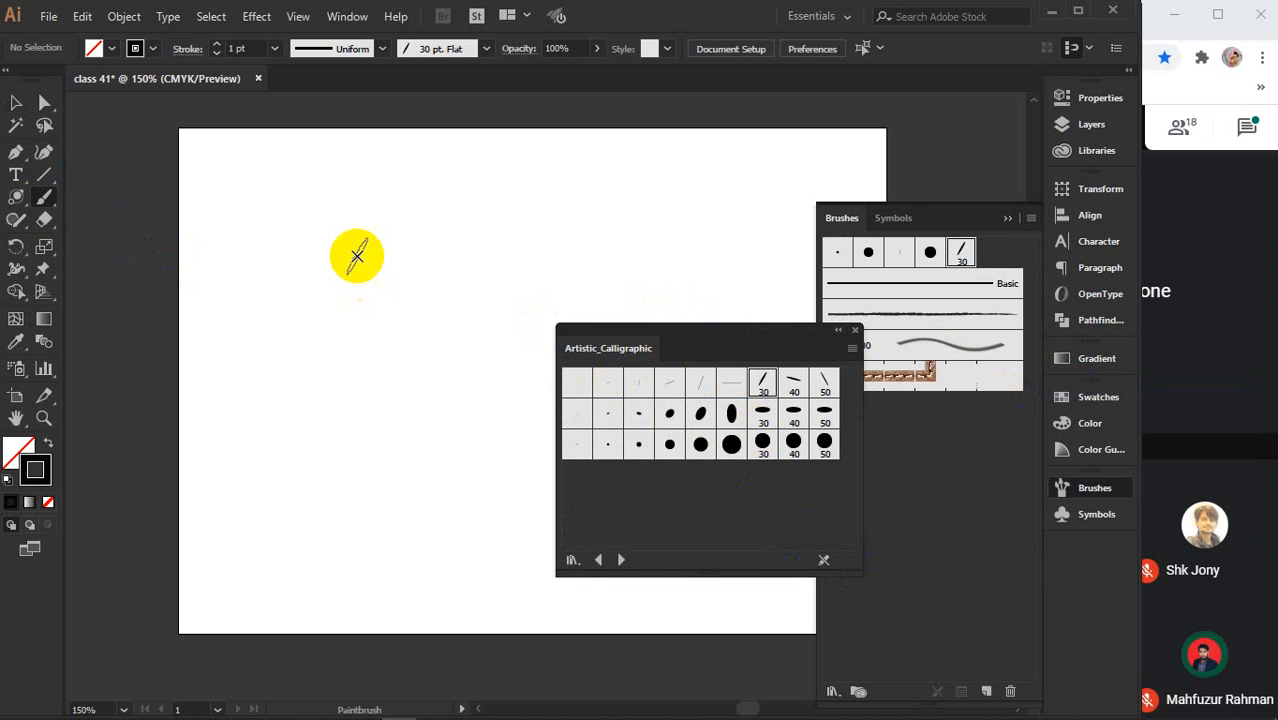
mouse_move(278, 250)
mouse_down()
mouse_move(339, 321)
mouse_move(369, 287)
mouse_move(498, 212)
mouse_up()
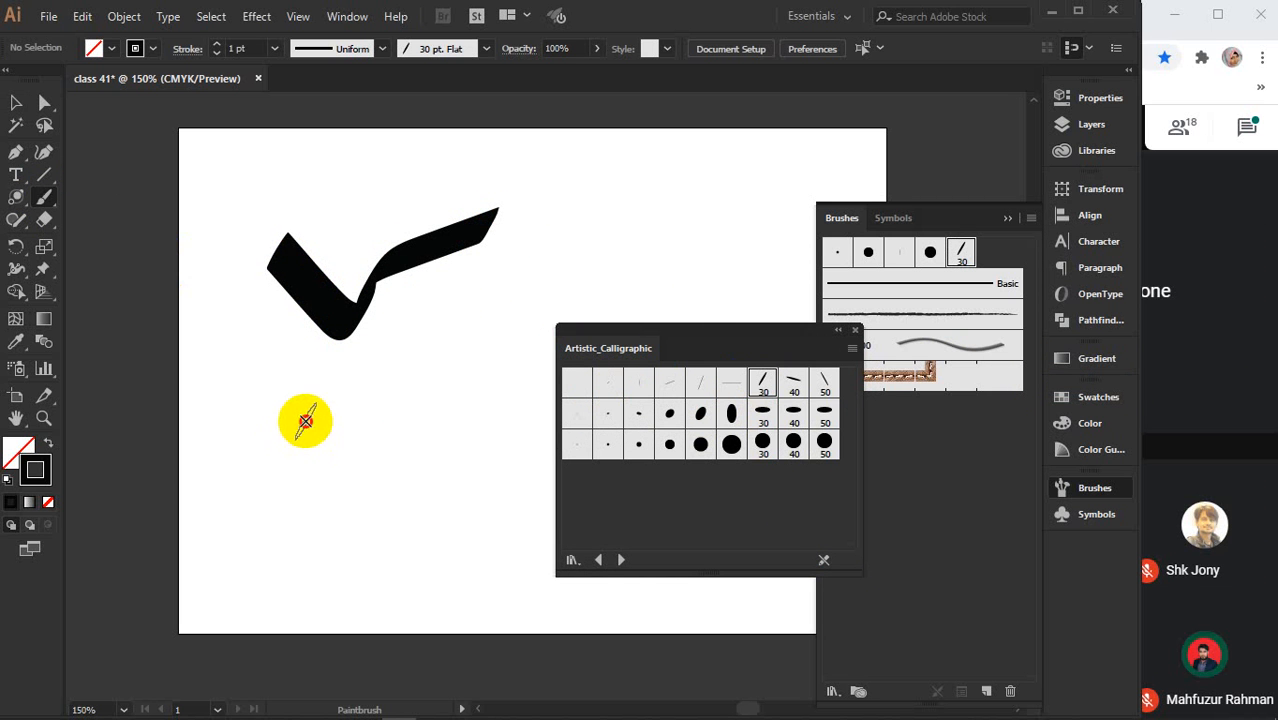
mouse_move(302, 419)
mouse_down()
mouse_move(345, 519)
mouse_move(303, 405)
mouse_move(322, 425)
mouse_move(368, 408)
mouse_move(365, 451)
mouse_move(379, 456)
mouse_up()
mouse_move(392, 338)
mouse_down()
mouse_move(437, 393)
mouse_move(390, 540)
mouse_up()
drag(450, 305, 522, 458)
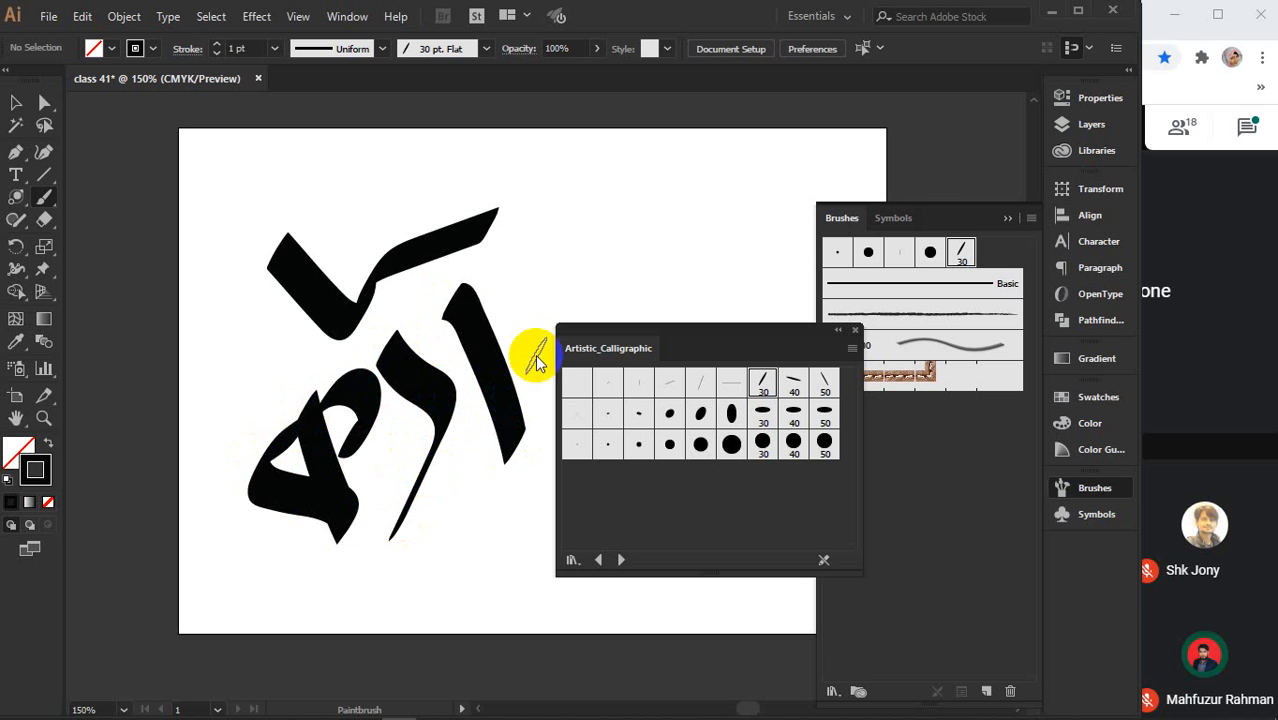
- Dock the Artistic_Calligraphic library below the Symbols panel and collapse the Brushes panel
mouse_move(778, 330)
mouse_down()
mouse_move(1061, 514)
mouse_move(1073, 540)
mouse_up()
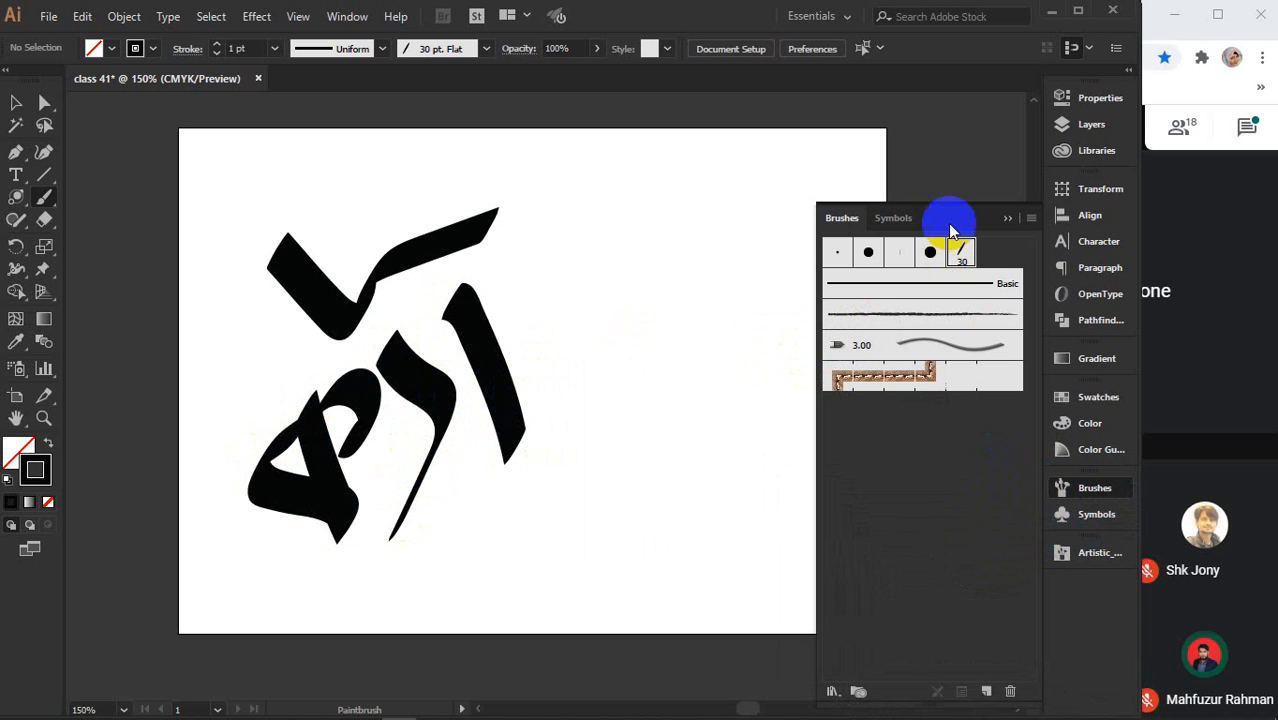
click(1007, 217)
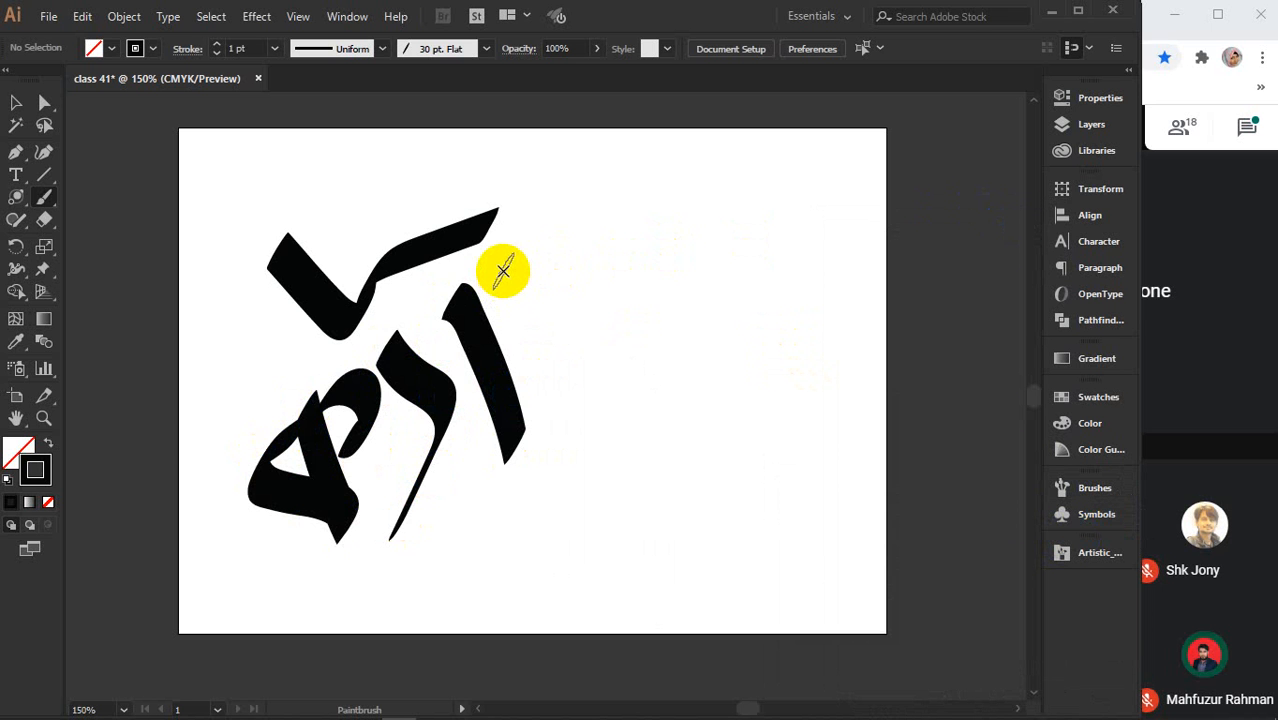
- Paint one more slanted stroke beside the others, and delete all the calligraphic strokes
drag(502, 271, 566, 418)
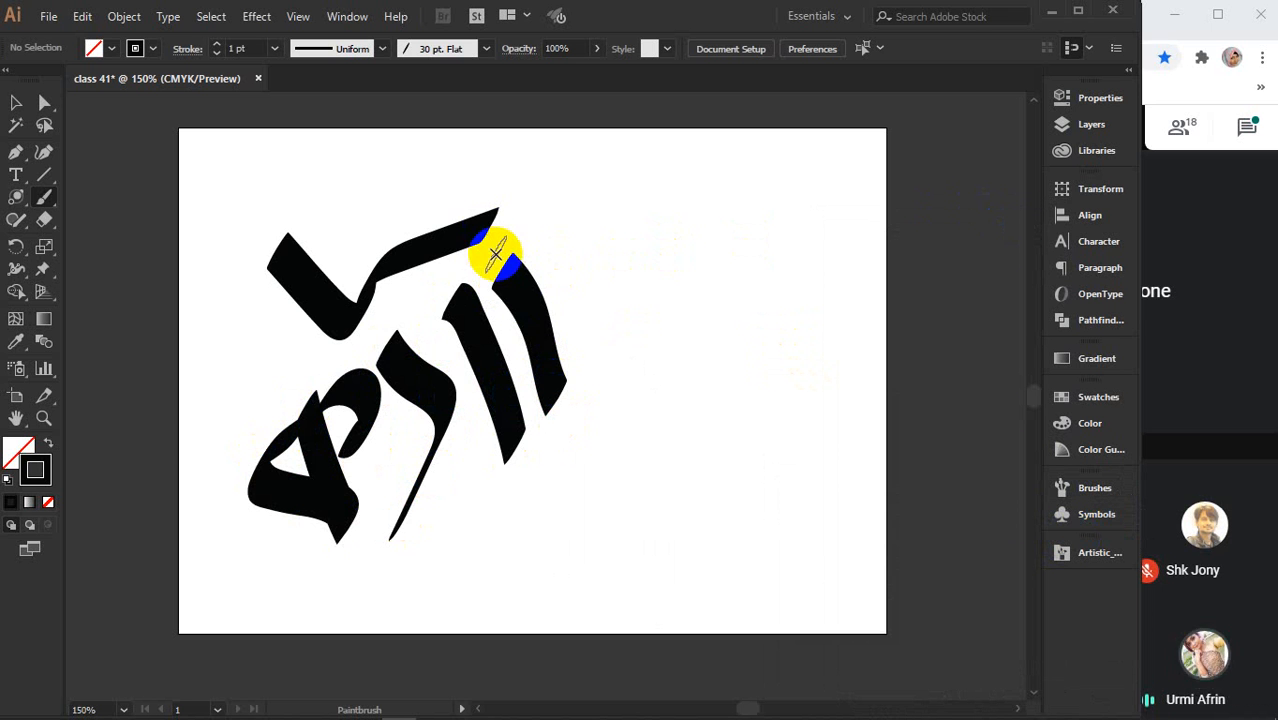
click(15, 103)
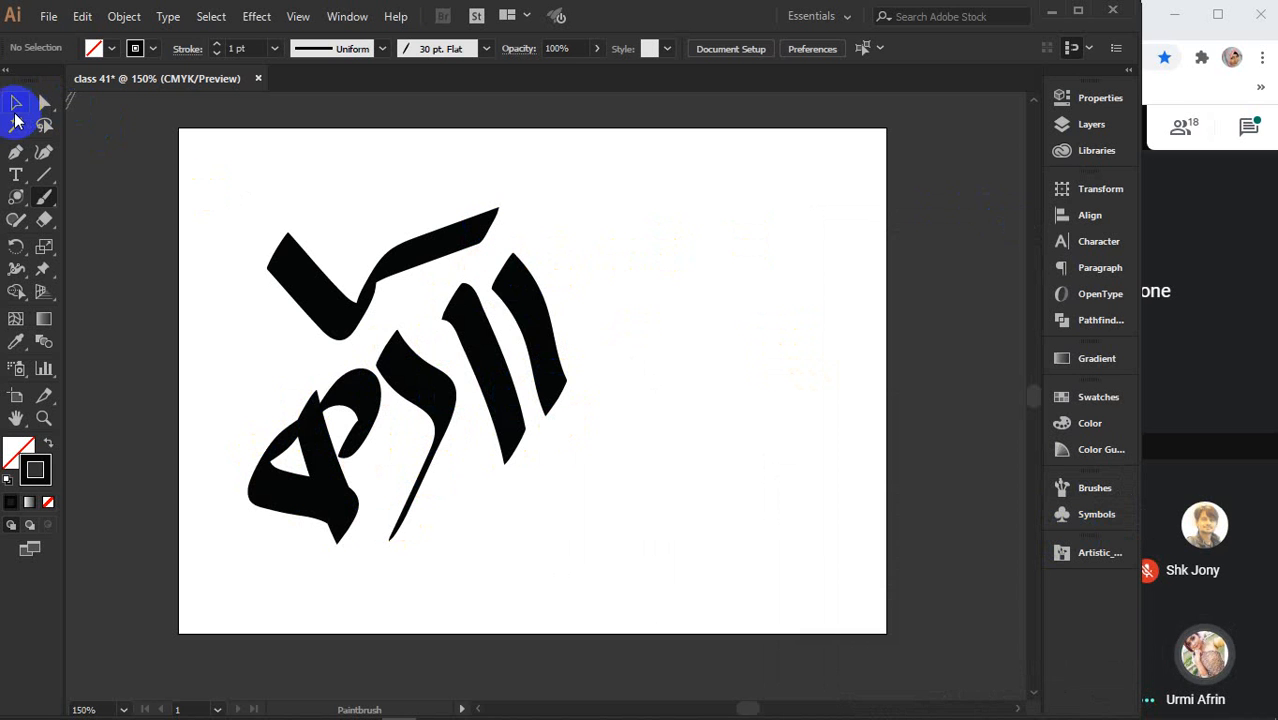
mouse_move(200, 205)
mouse_down()
mouse_move(533, 479)
mouse_move(606, 516)
mouse_up()
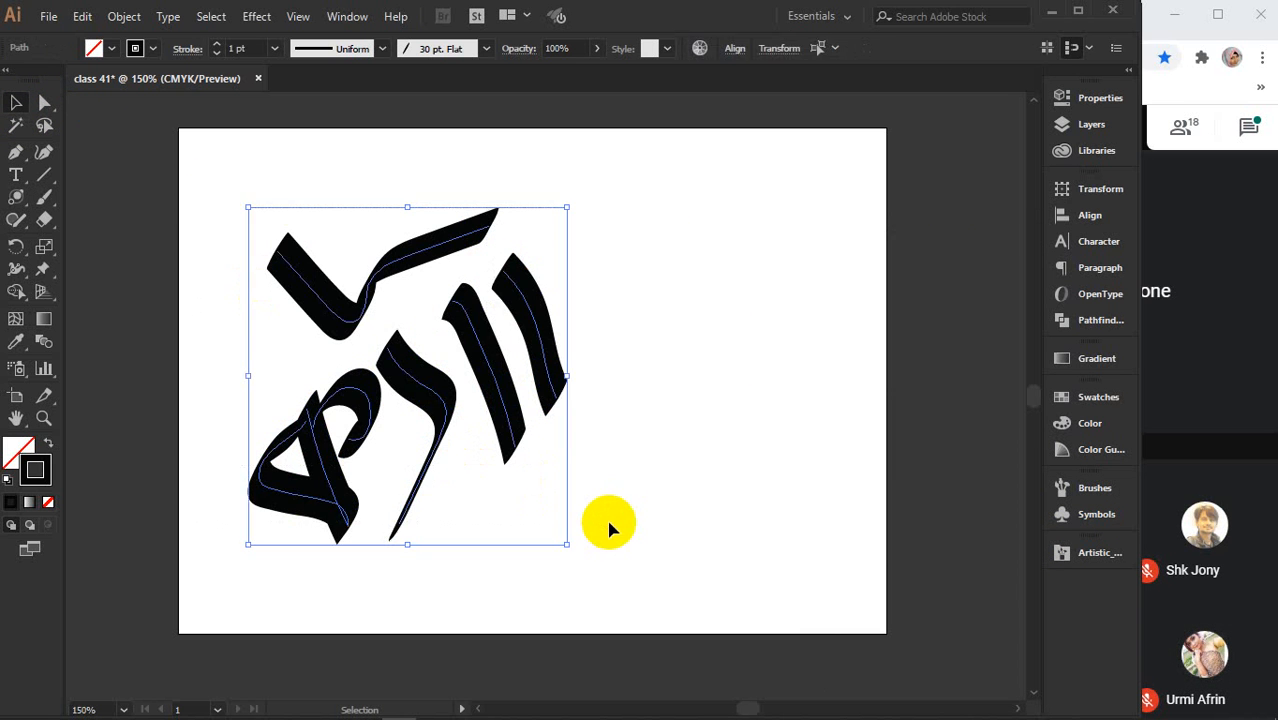
key(Delete)
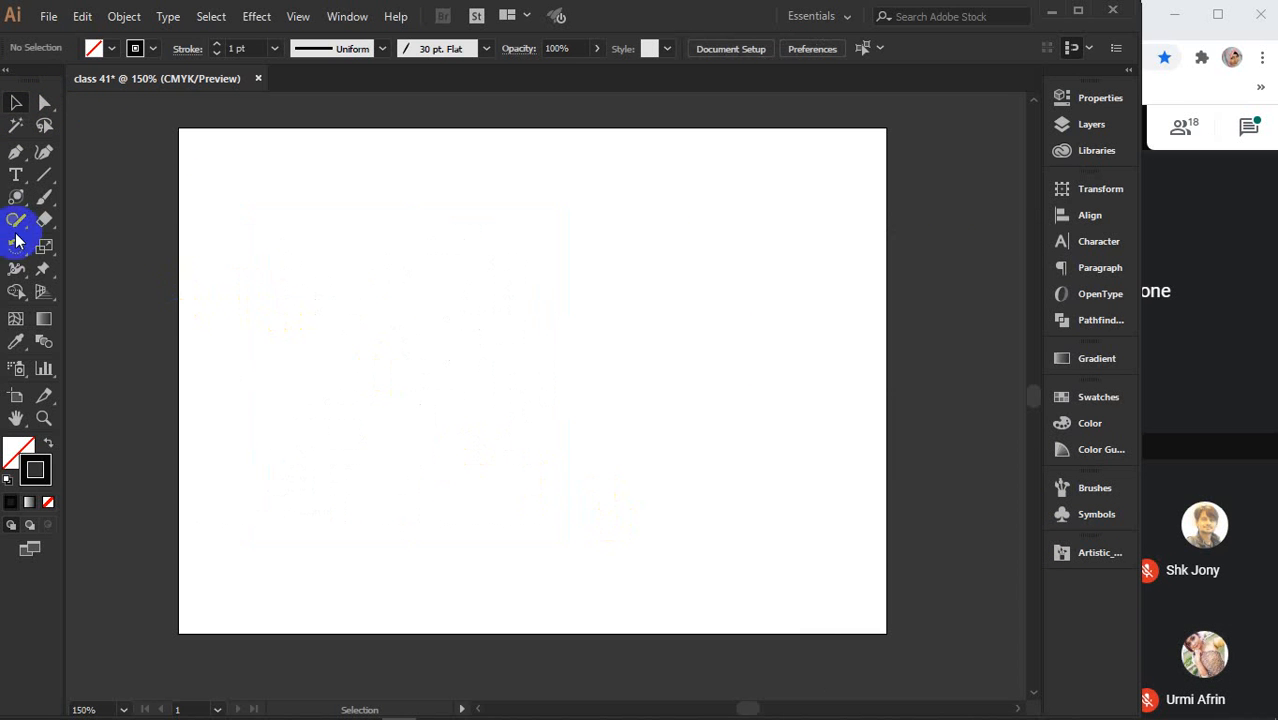
- Paint the Bengali word জীবন in large calligraphic strokes across the artboard's upper half, with a headline extending past its left edge
click(43, 197)
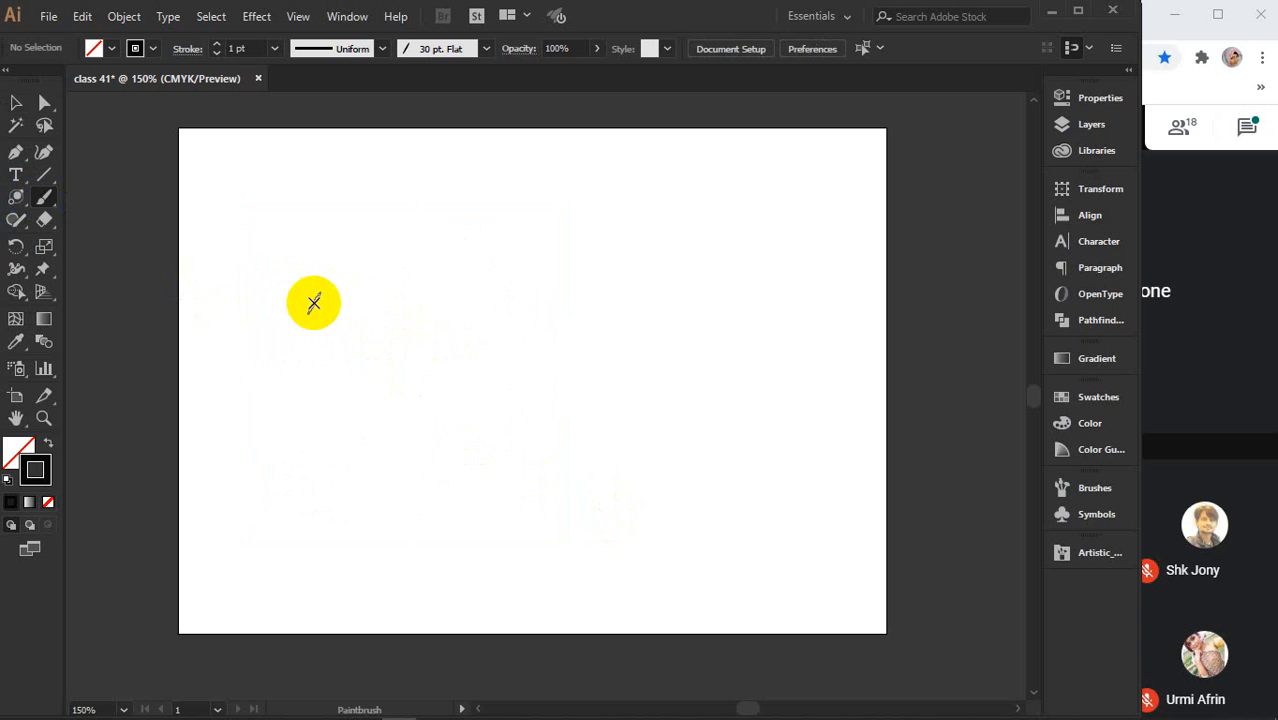
mouse_move(317, 296)
mouse_down()
mouse_move(301, 346)
mouse_move(367, 364)
mouse_move(260, 343)
mouse_up()
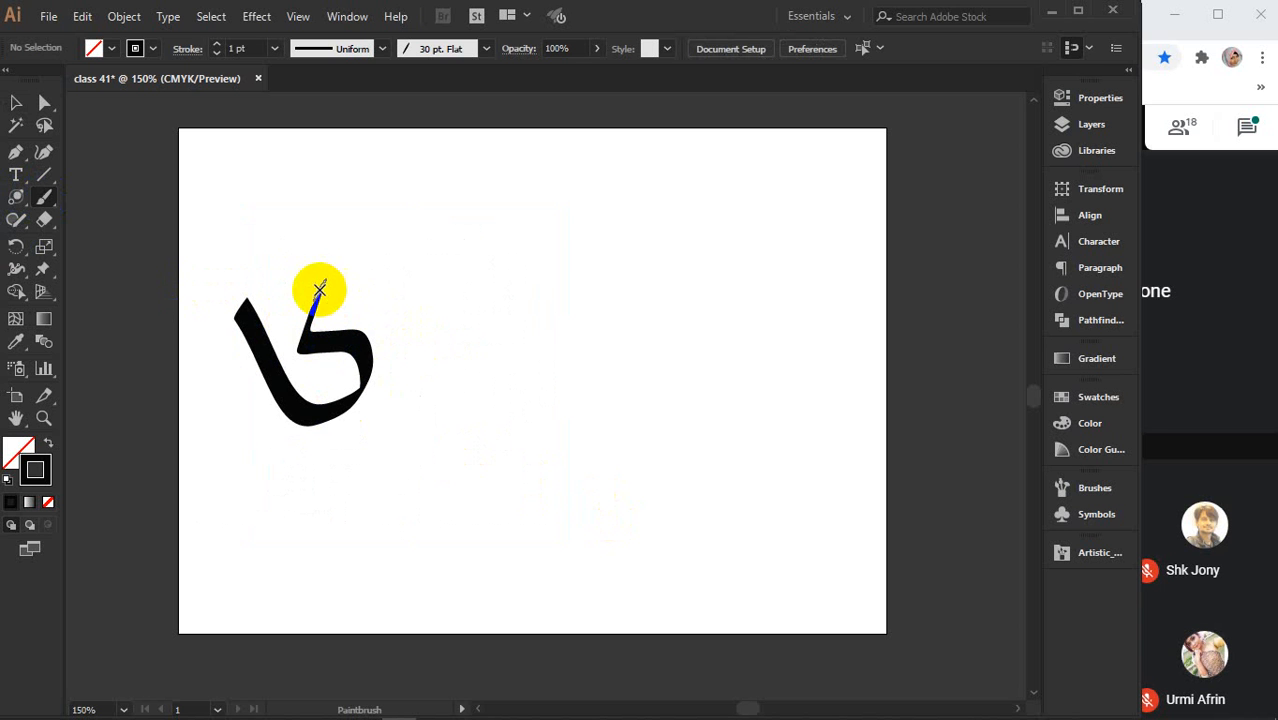
mouse_move(319, 290)
mouse_down()
mouse_move(419, 308)
mouse_move(440, 432)
mouse_up()
mouse_move(366, 234)
mouse_down()
mouse_move(368, 152)
mouse_move(394, 178)
mouse_move(468, 448)
mouse_up()
mouse_move(431, 263)
mouse_down()
mouse_move(563, 258)
mouse_move(556, 244)
mouse_move(474, 317)
mouse_move(581, 364)
mouse_move(560, 240)
mouse_up()
mouse_move(608, 282)
mouse_down()
mouse_move(600, 308)
mouse_move(679, 314)
mouse_move(685, 205)
mouse_up()
mouse_move(570, 240)
mouse_down()
mouse_move(615, 200)
mouse_move(763, 197)
mouse_up()
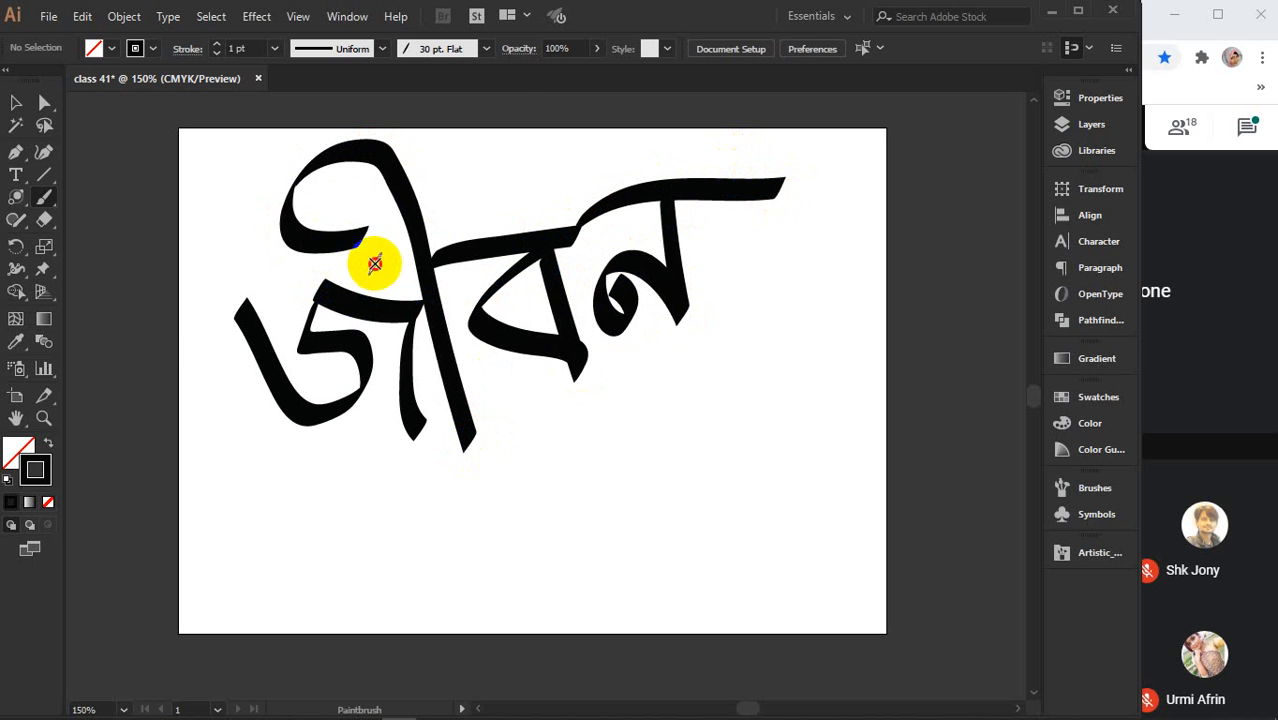
mouse_move(375, 263)
mouse_down()
mouse_move(277, 264)
mouse_move(142, 370)
mouse_up()
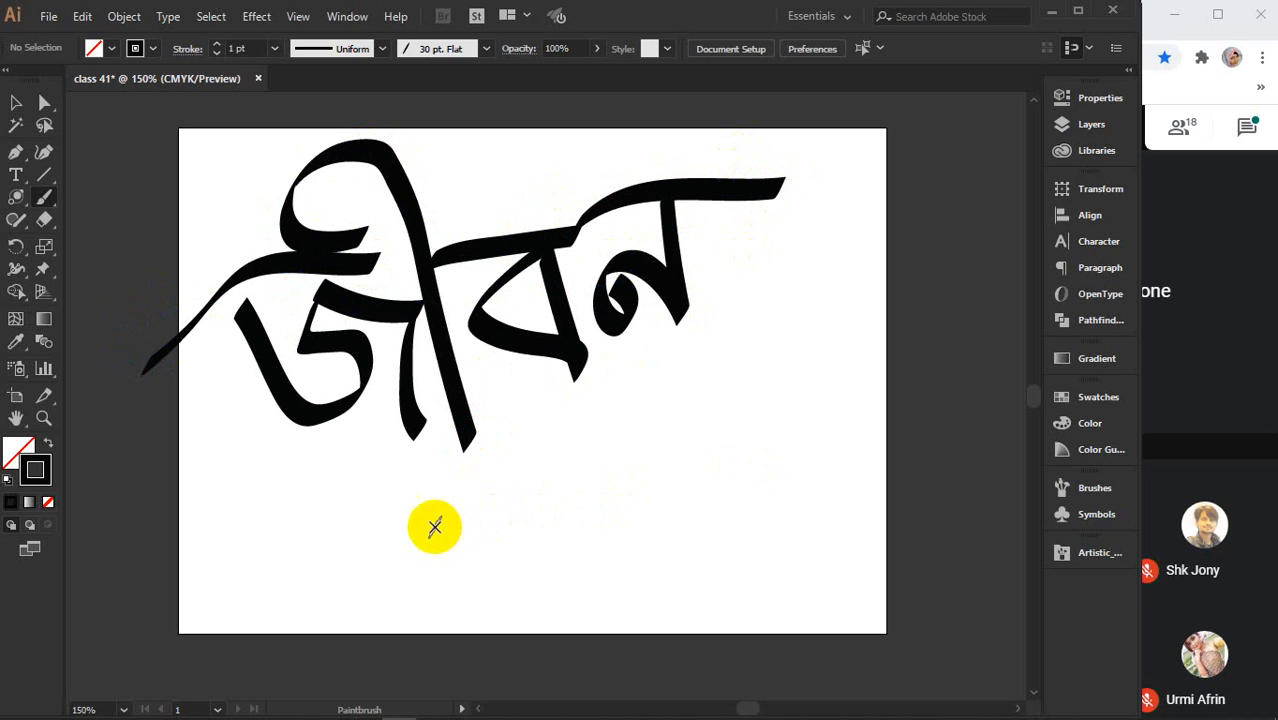
- Paint the Bengali word মরণ with a long sloping headline below জীবন, and leave the Paintbrush for the Selection tool
mouse_move(443, 482)
mouse_down()
mouse_move(417, 555)
mouse_move(508, 553)
mouse_move(457, 616)
mouse_move(452, 590)
mouse_move(523, 590)
mouse_move(539, 554)
mouse_move(526, 457)
mouse_move(636, 561)
mouse_move(606, 446)
mouse_up()
mouse_move(593, 591)
mouse_down()
mouse_move(608, 593)
mouse_move(592, 588)
mouse_up()
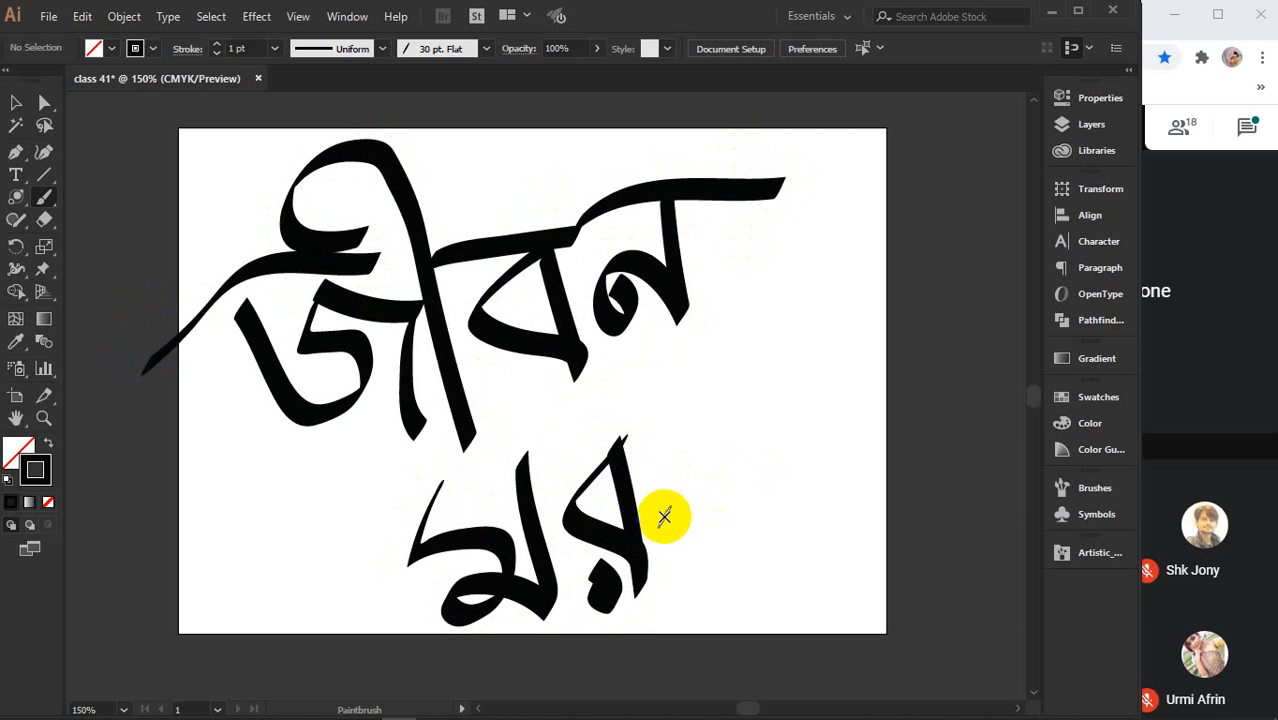
mouse_move(665, 516)
mouse_down()
mouse_move(706, 510)
mouse_move(724, 548)
mouse_move(716, 387)
mouse_move(682, 392)
mouse_move(842, 346)
mouse_up()
mouse_move(644, 416)
mouse_down()
mouse_move(617, 408)
mouse_move(484, 465)
mouse_move(494, 442)
mouse_move(428, 479)
mouse_move(222, 540)
mouse_up()
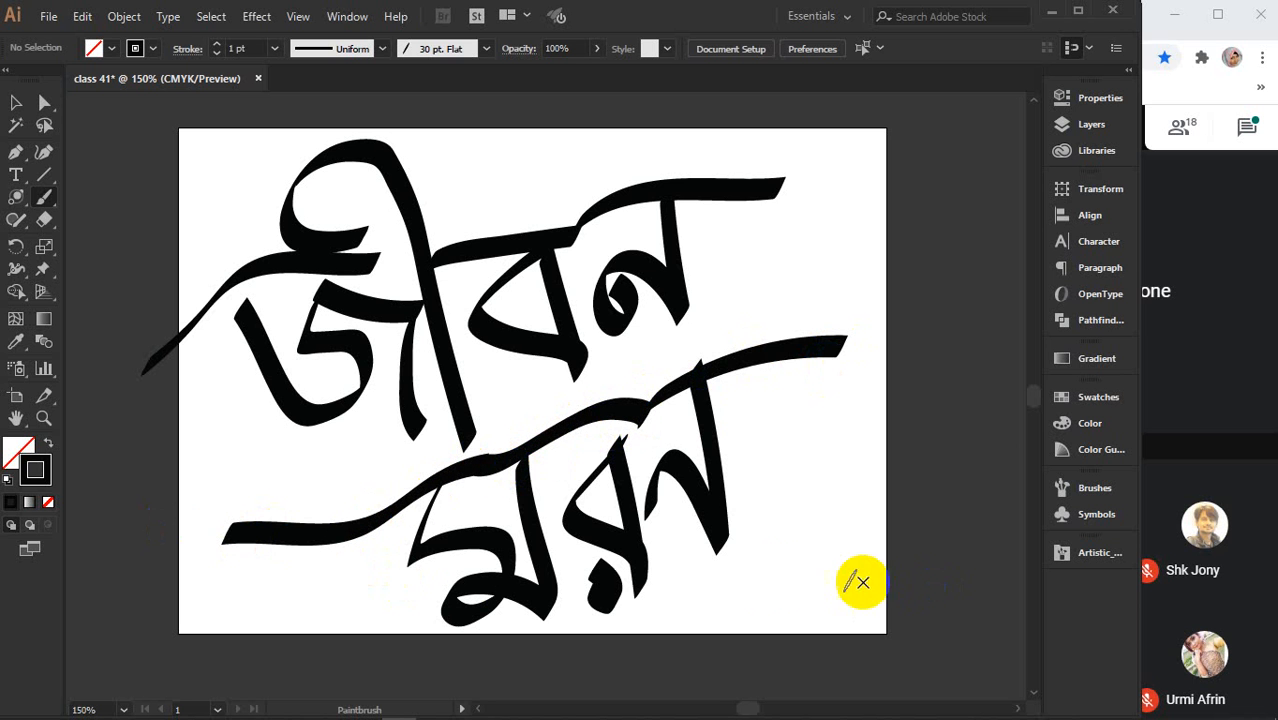
click(10, 110)
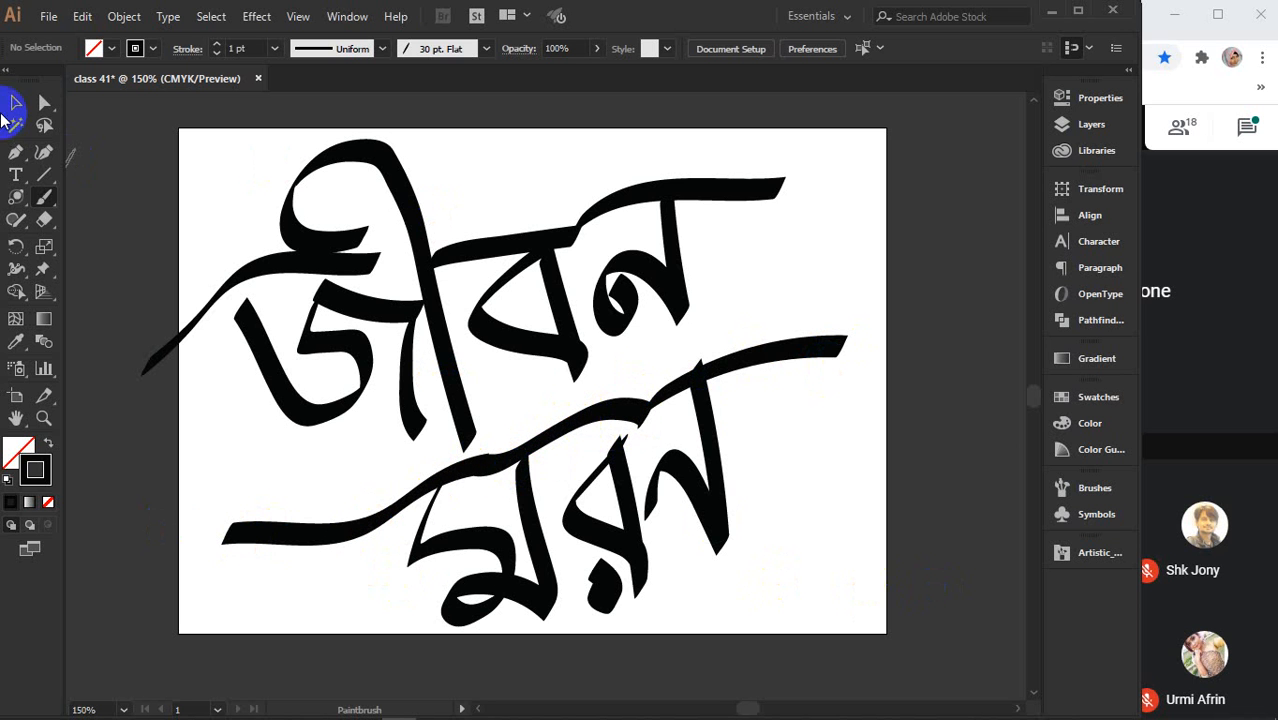
click(110, 180)
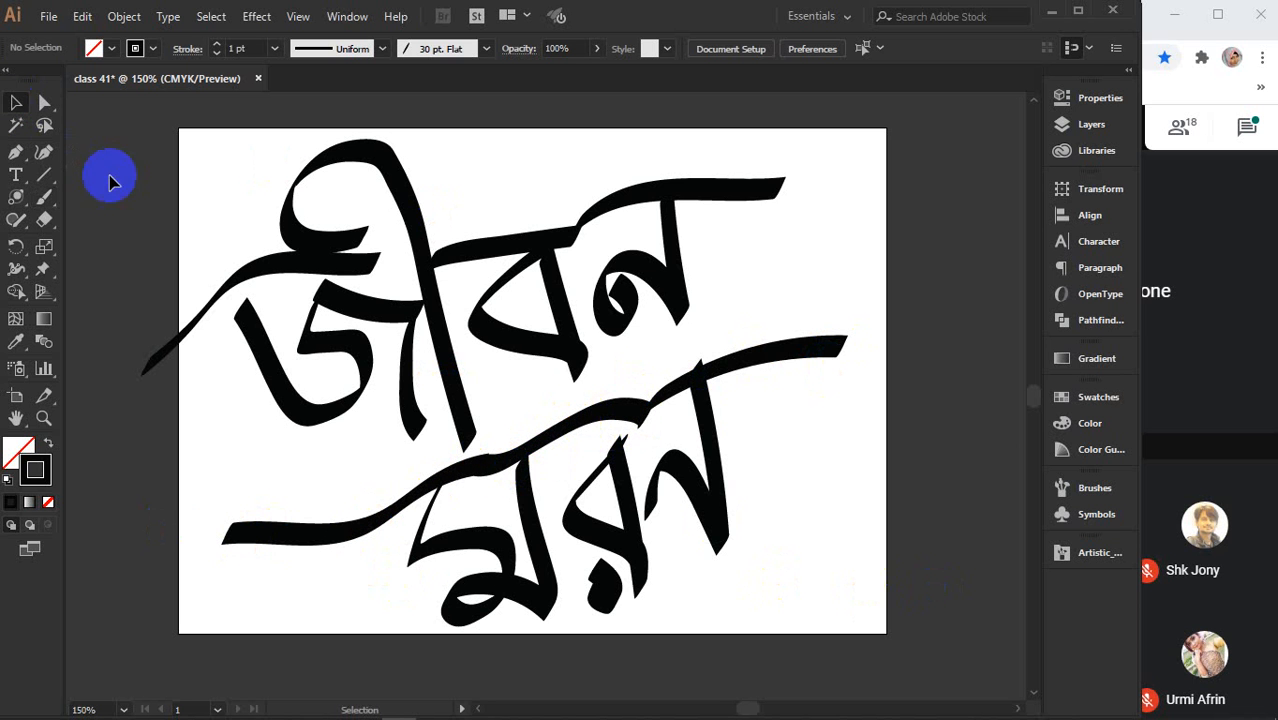
- Detach the Artistic_Calligraphic brush library from the collapsed panel dock and close it
click(1091, 555)
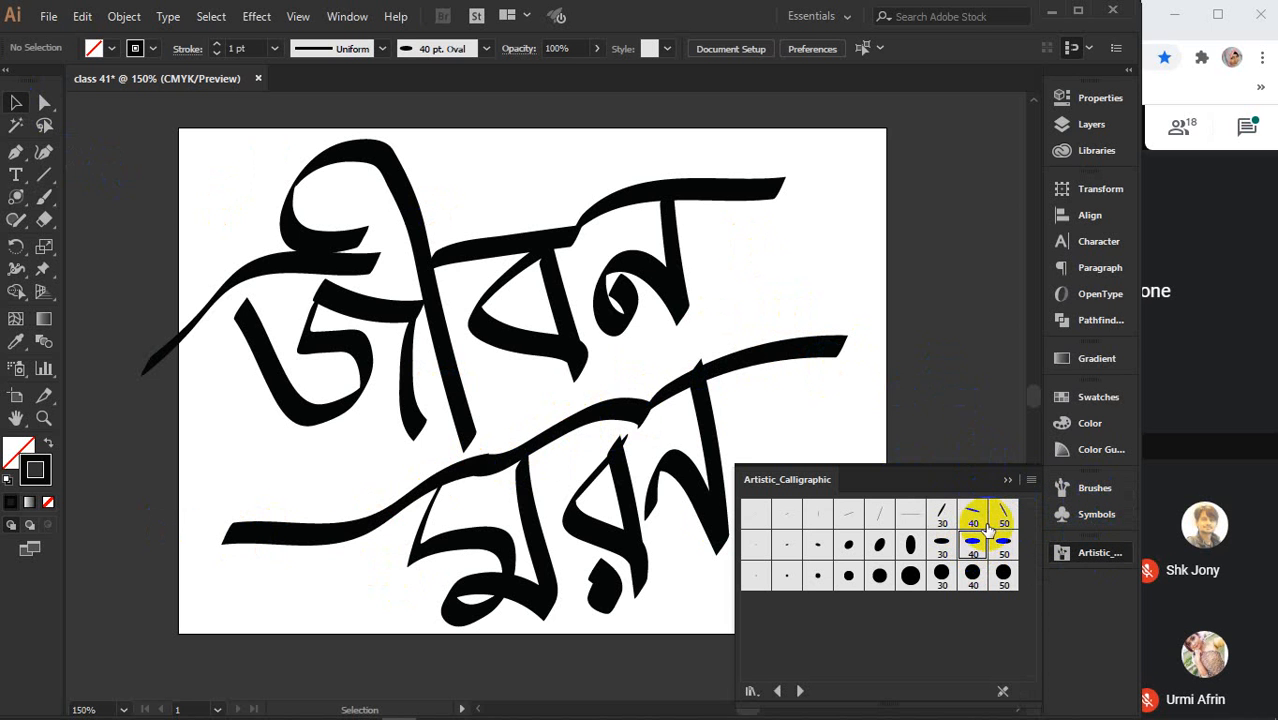
click(1031, 482)
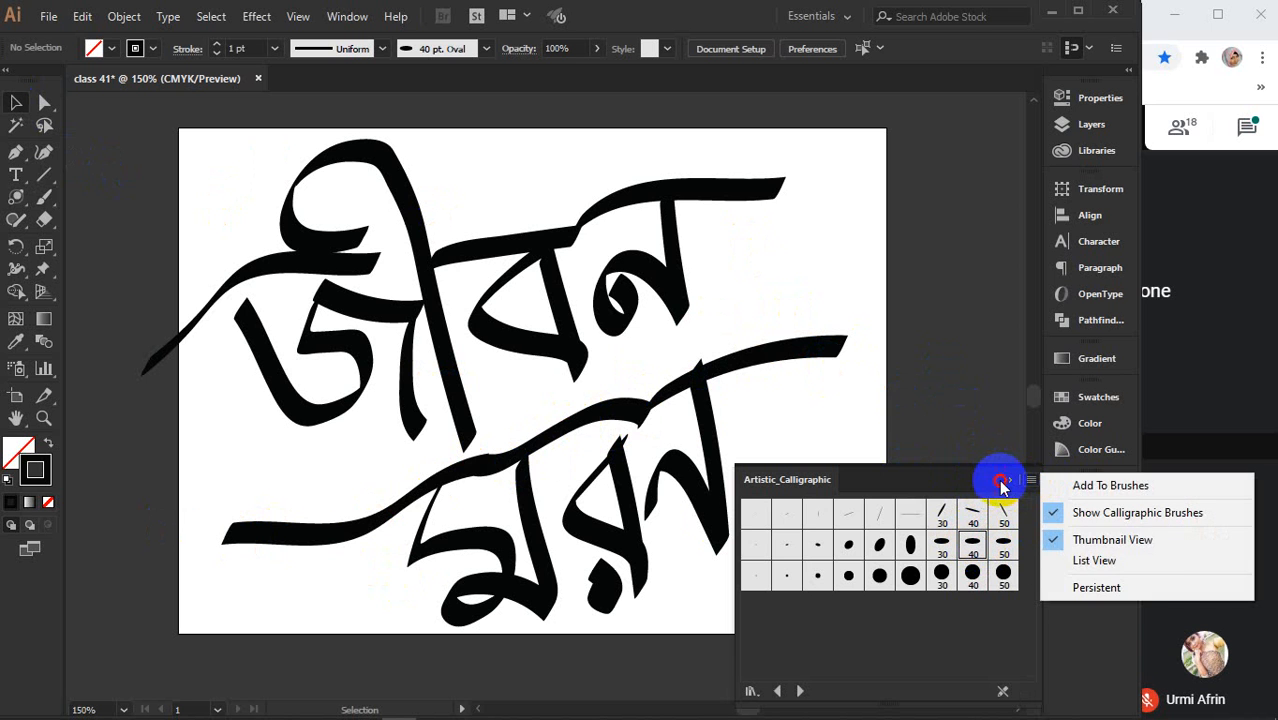
click(1003, 482)
drag(1084, 551, 873, 434)
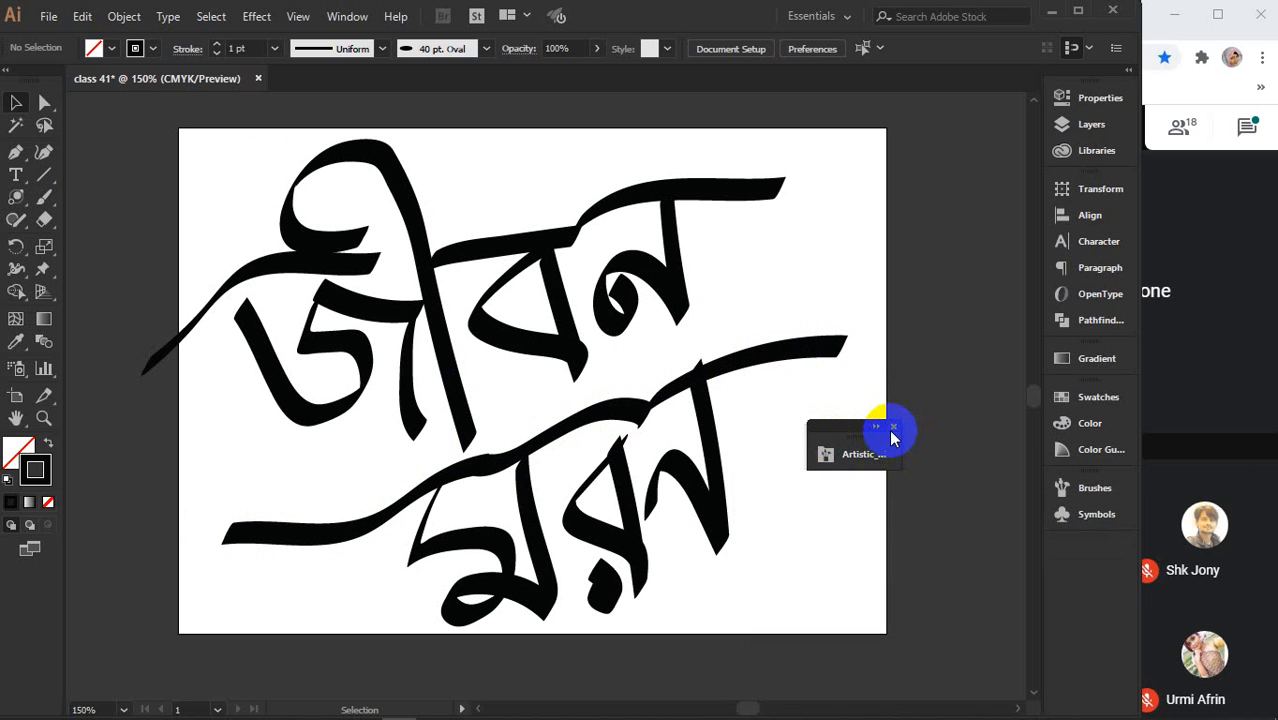
click(892, 428)
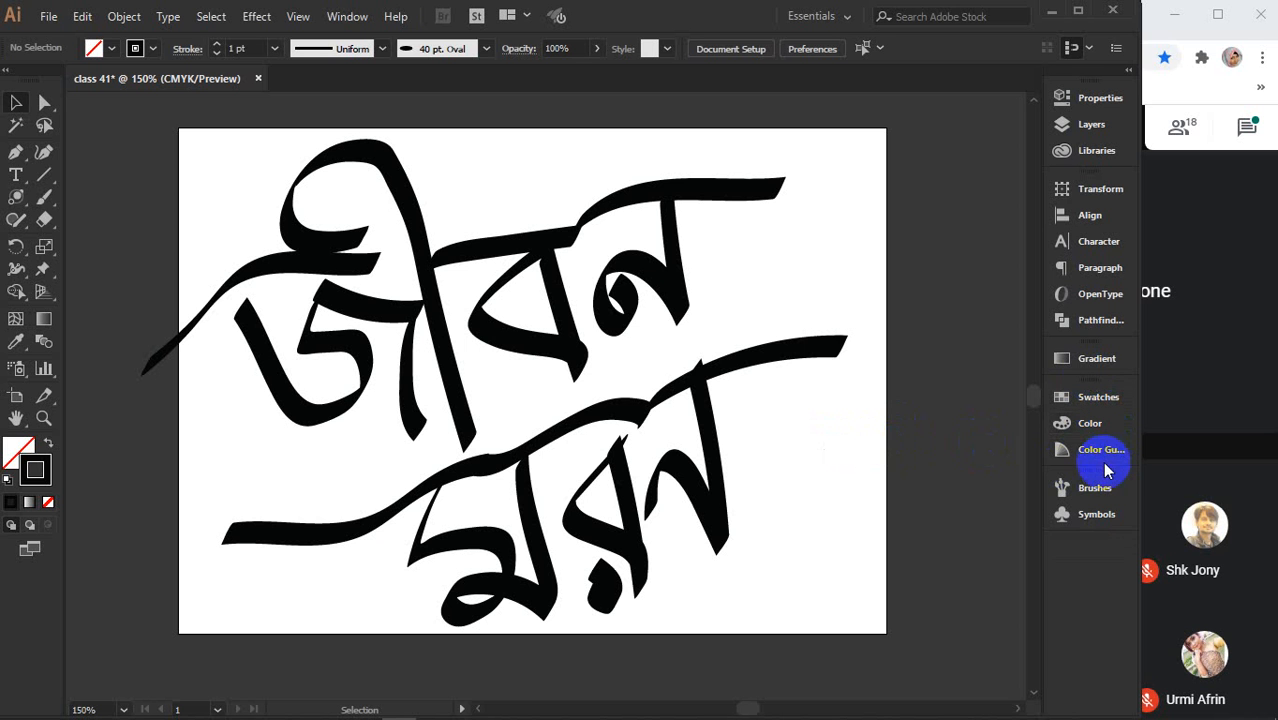
- Open the Image Brush Library and enlarge its panel to show more of its brushes
click(1095, 488)
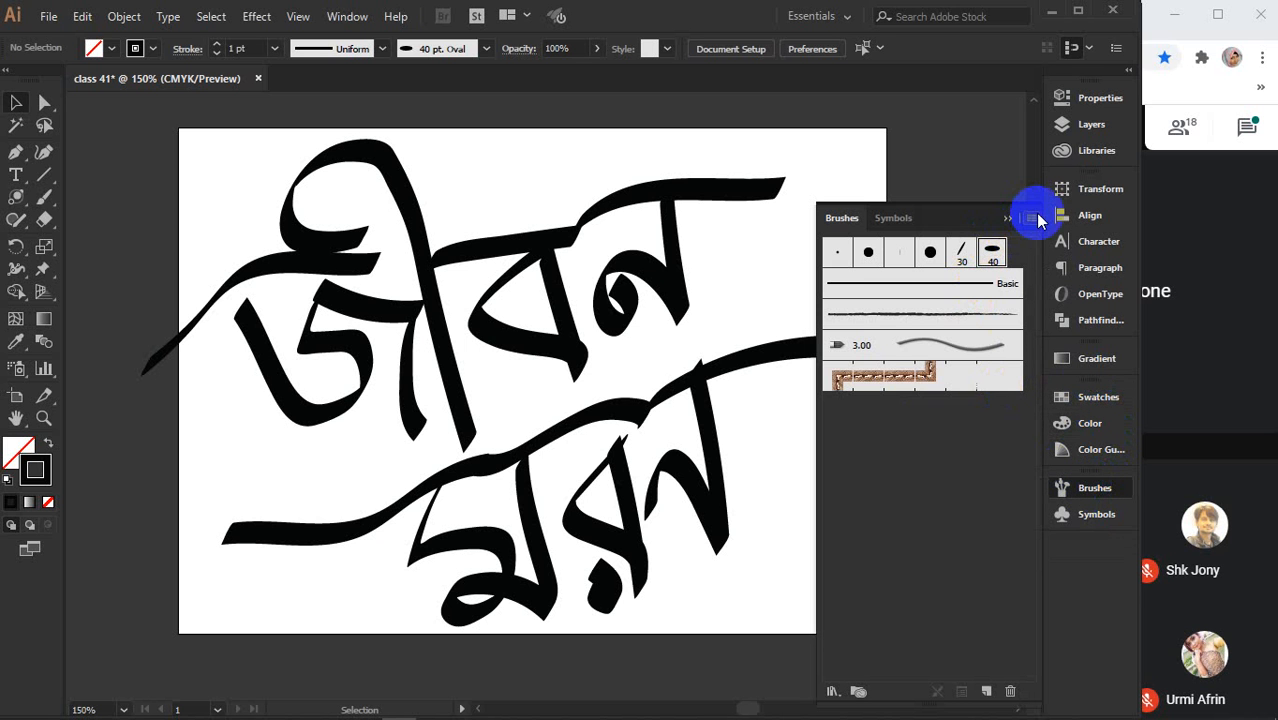
click(1032, 218)
mouse_move(1078, 551)
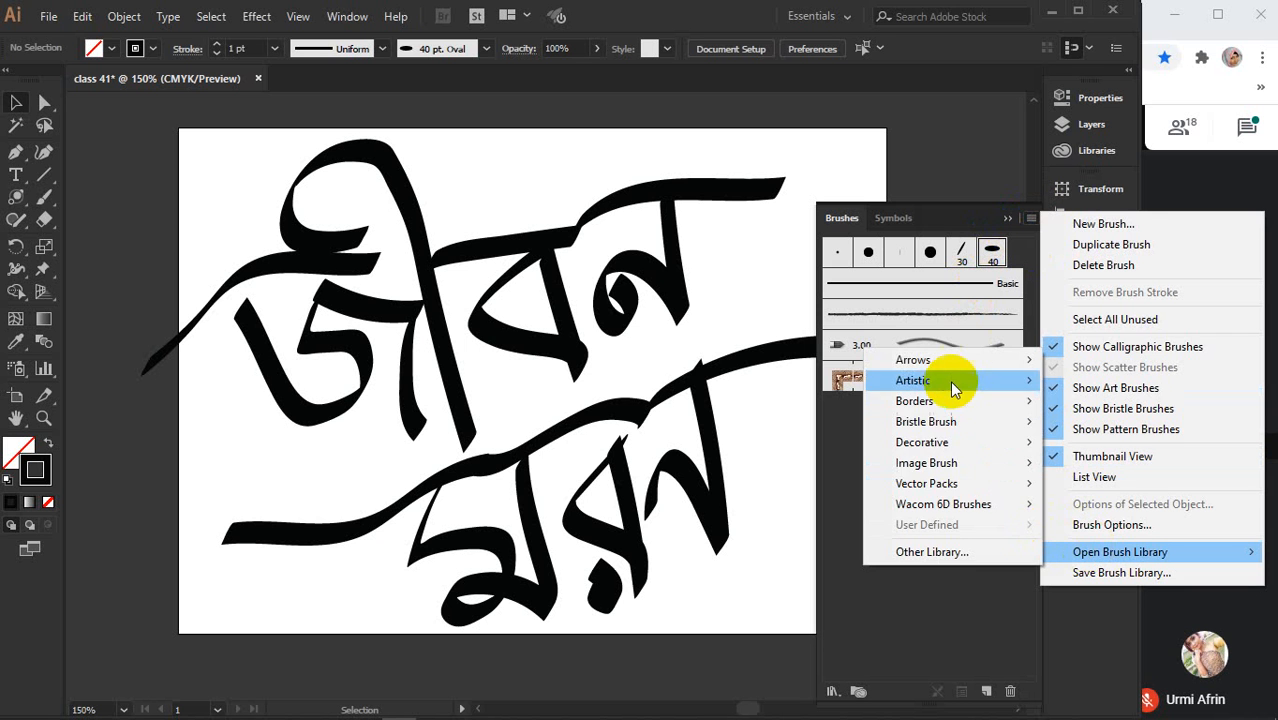
mouse_move(969, 474)
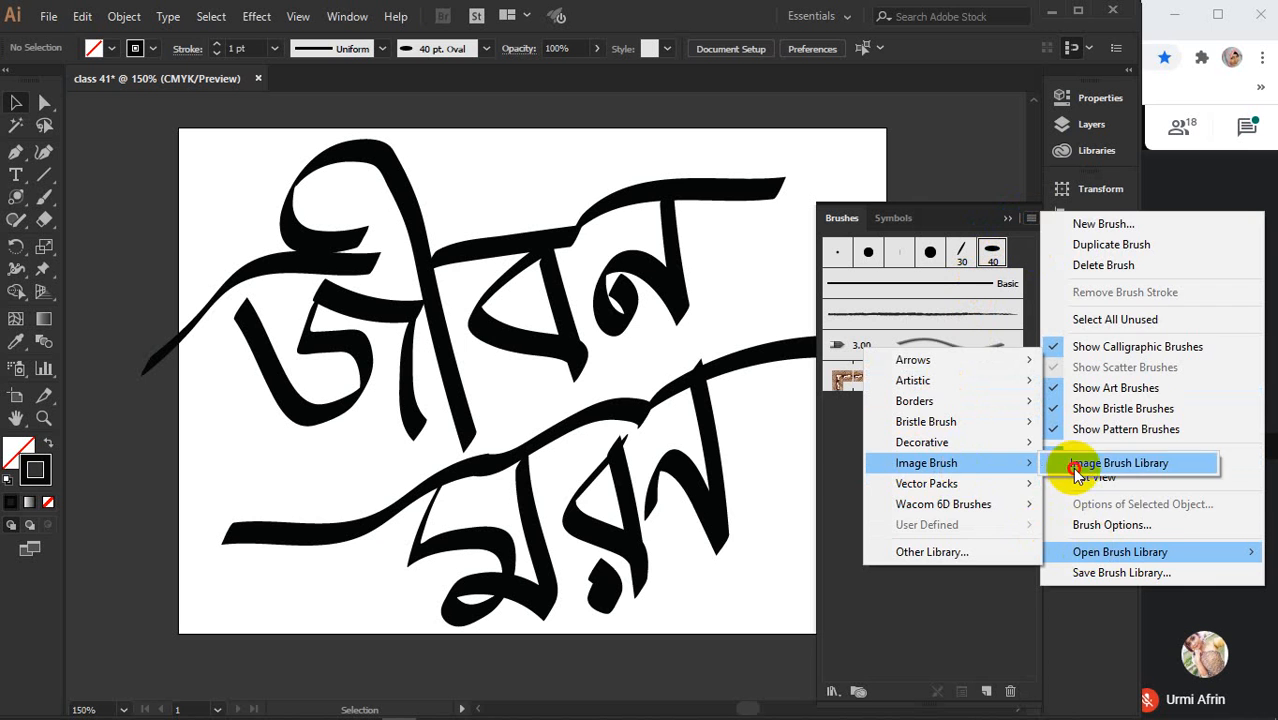
click(1060, 462)
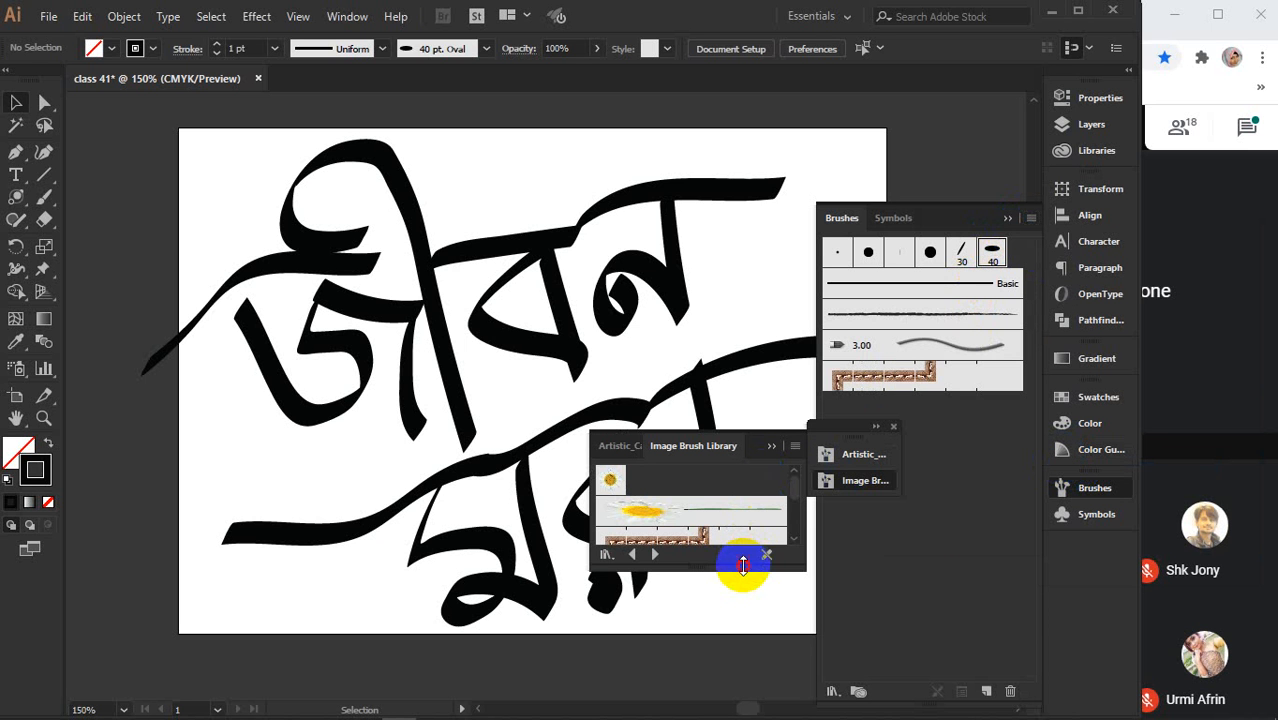
drag(743, 566, 727, 680)
- Choose the Daisy_Scatter brush, collapse the brush library and park it clear of the artboard
click(662, 513)
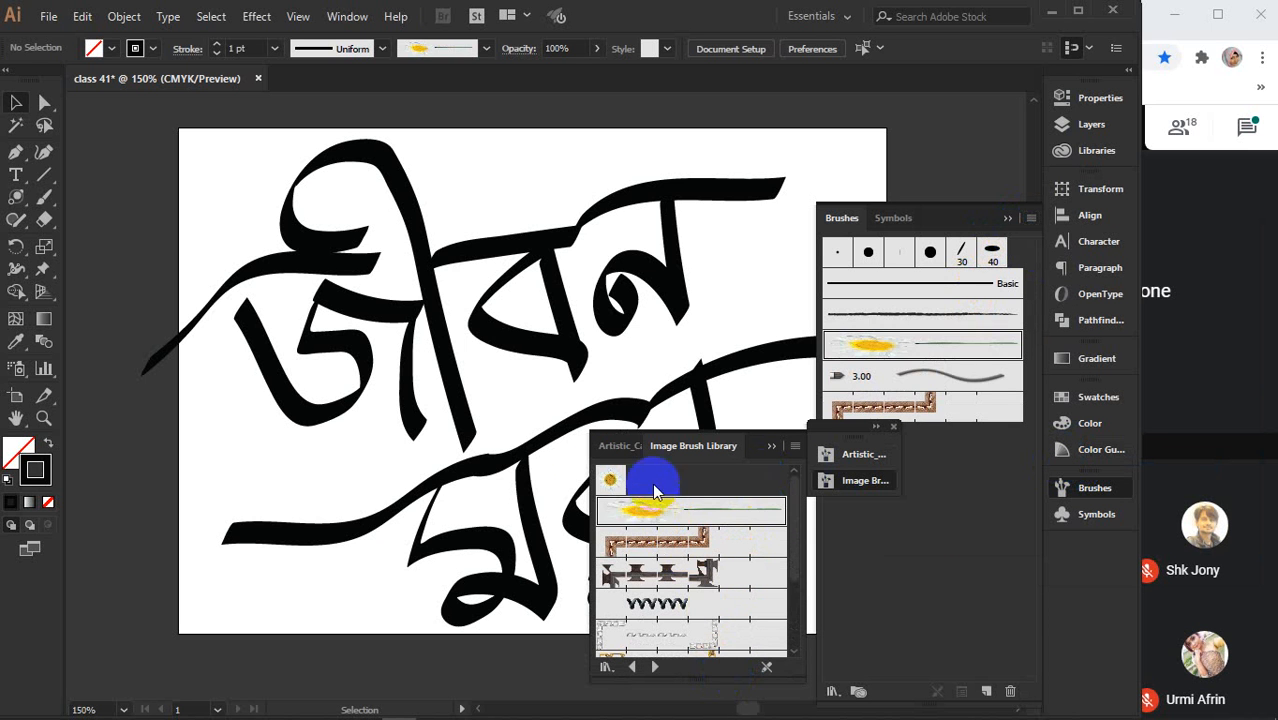
click(610, 480)
click(773, 449)
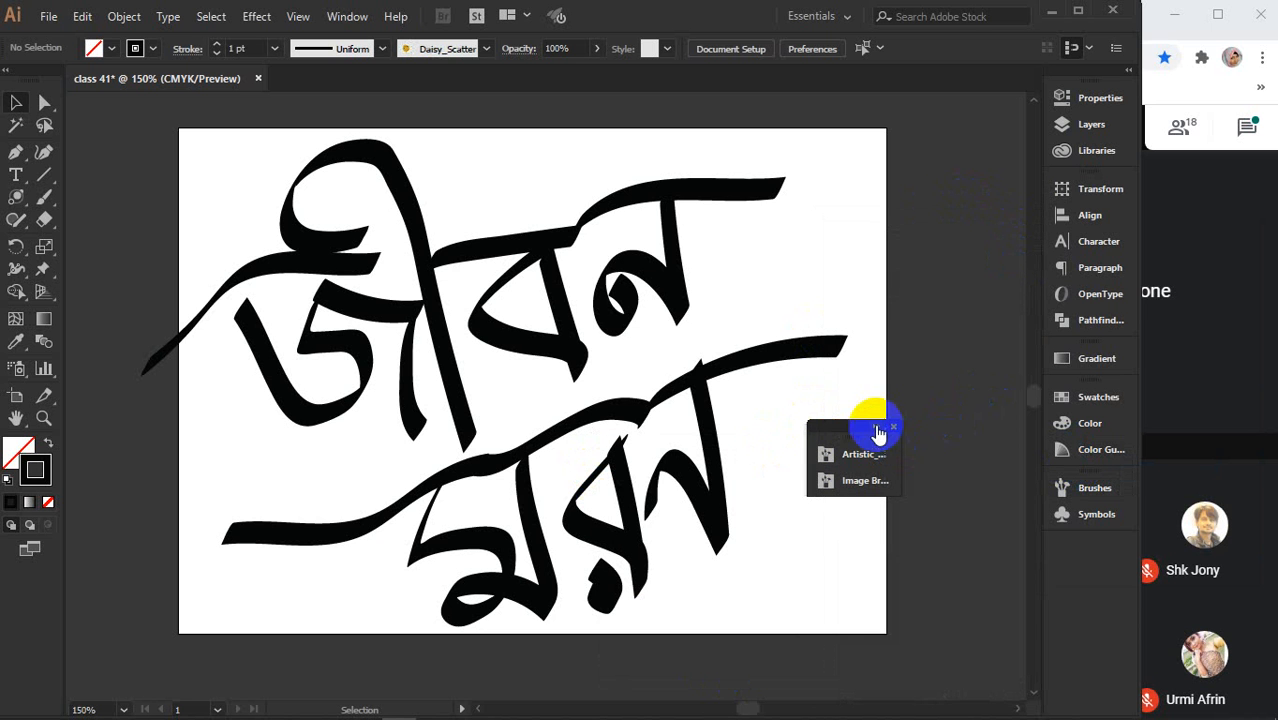
mouse_move(856, 432)
mouse_down()
mouse_move(1075, 588)
mouse_move(975, 565)
mouse_move(996, 574)
mouse_up()
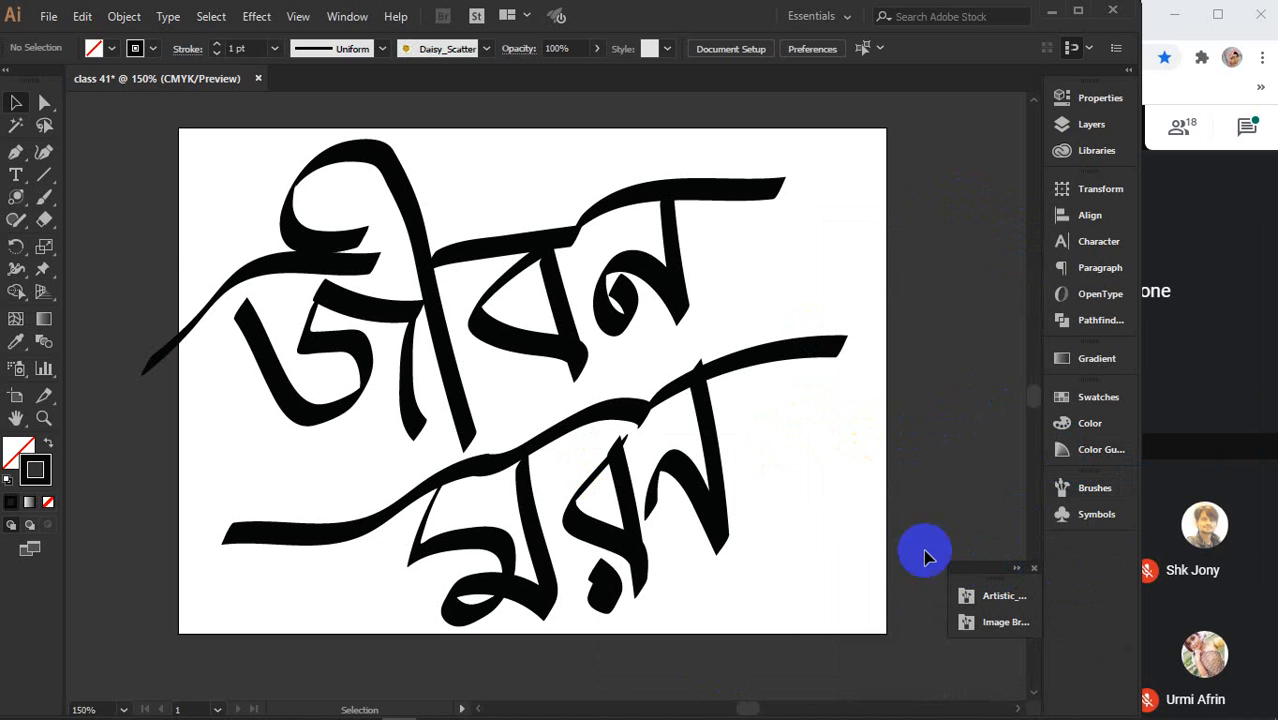
- Paint scattered daisies over both words with freehand Paintbrush strokes, and return to the Selection tool
click(44, 197)
drag(510, 276, 490, 287)
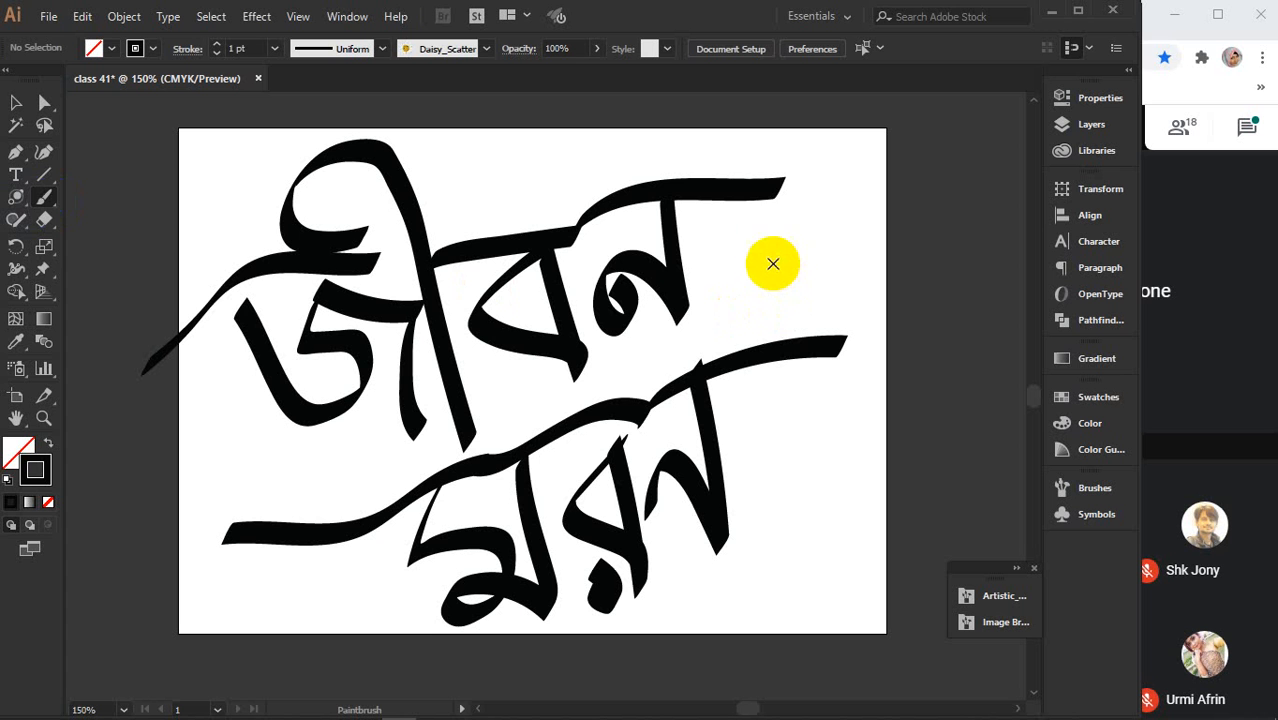
drag(764, 255, 765, 275)
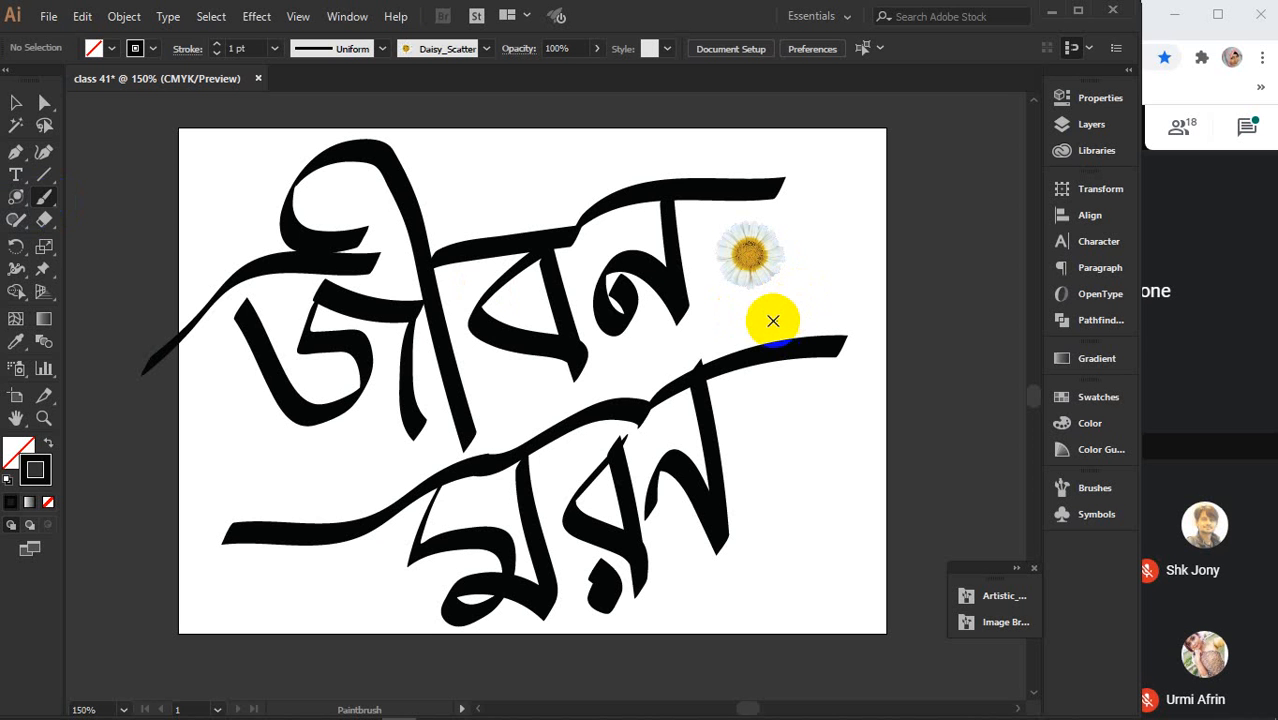
mouse_move(738, 399)
mouse_down()
mouse_move(720, 302)
mouse_move(534, 285)
mouse_up()
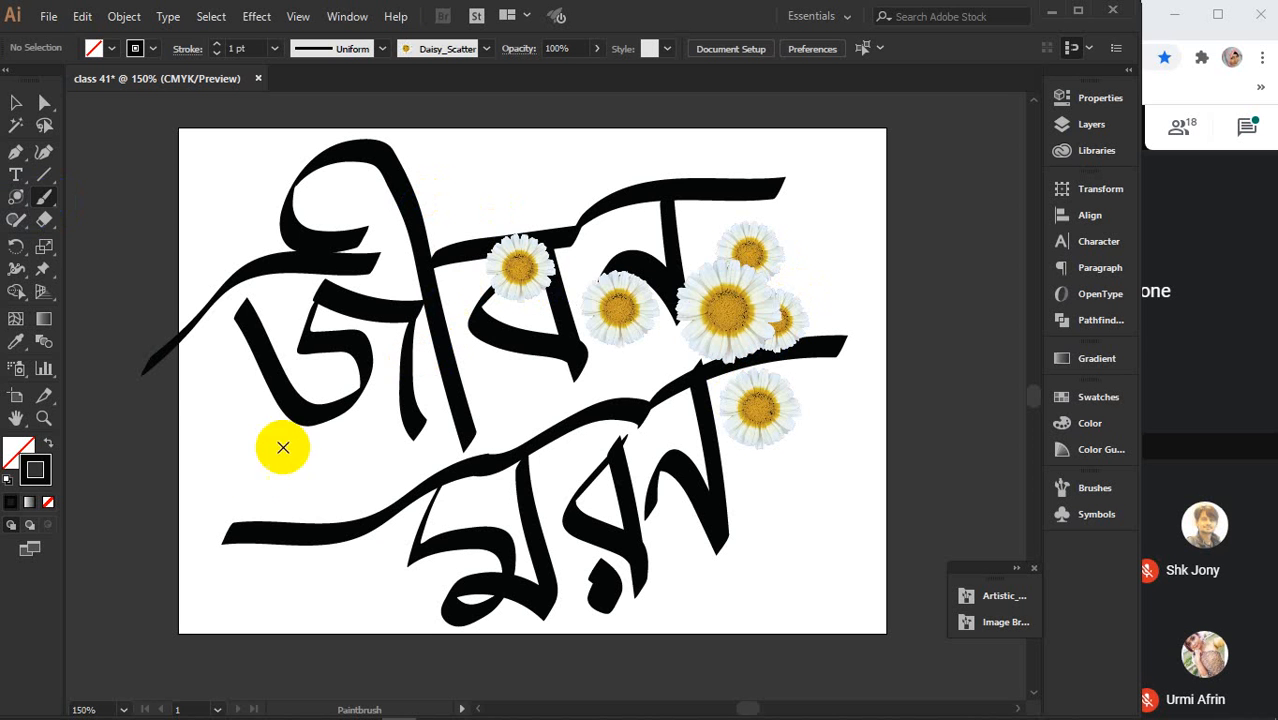
mouse_move(250, 478)
mouse_down()
mouse_move(183, 395)
mouse_move(219, 284)
mouse_move(395, 180)
mouse_up()
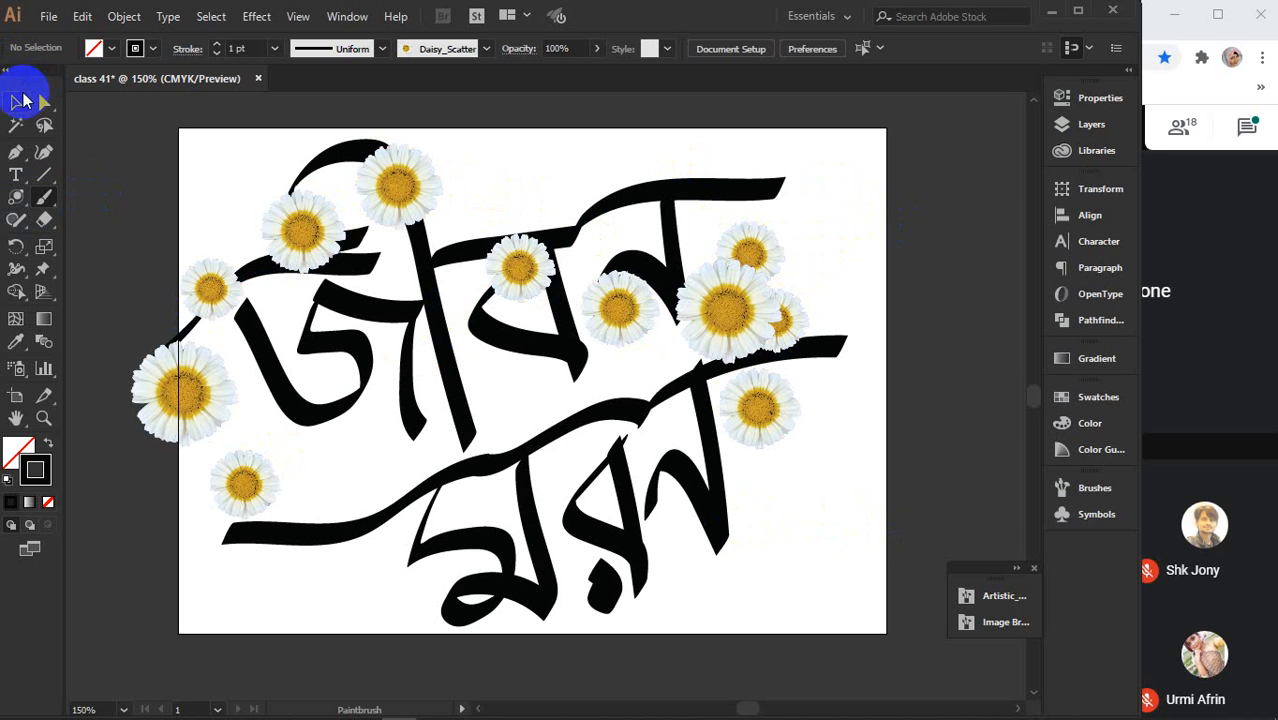
click(20, 110)
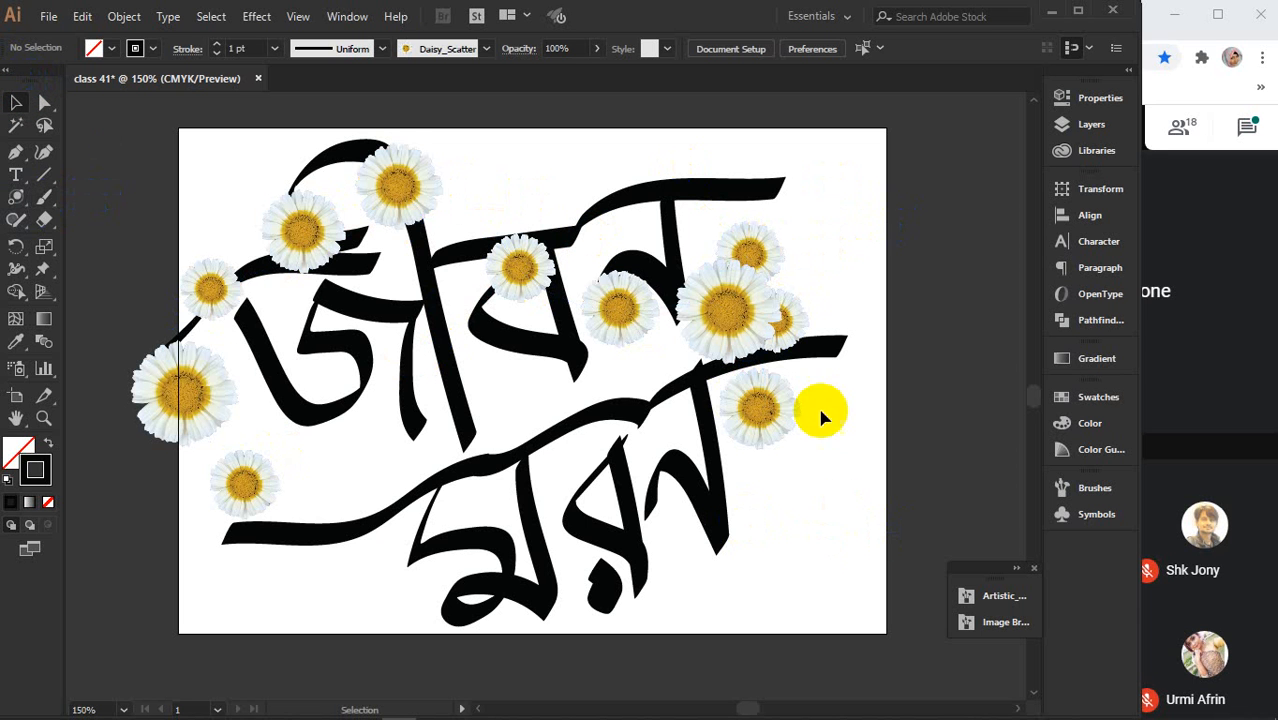
- Close the floating brush libraries and delete all the lettering and daisies from the artboard
click(1035, 569)
mouse_move(110, 131)
mouse_down()
mouse_move(727, 516)
mouse_move(866, 637)
mouse_up()
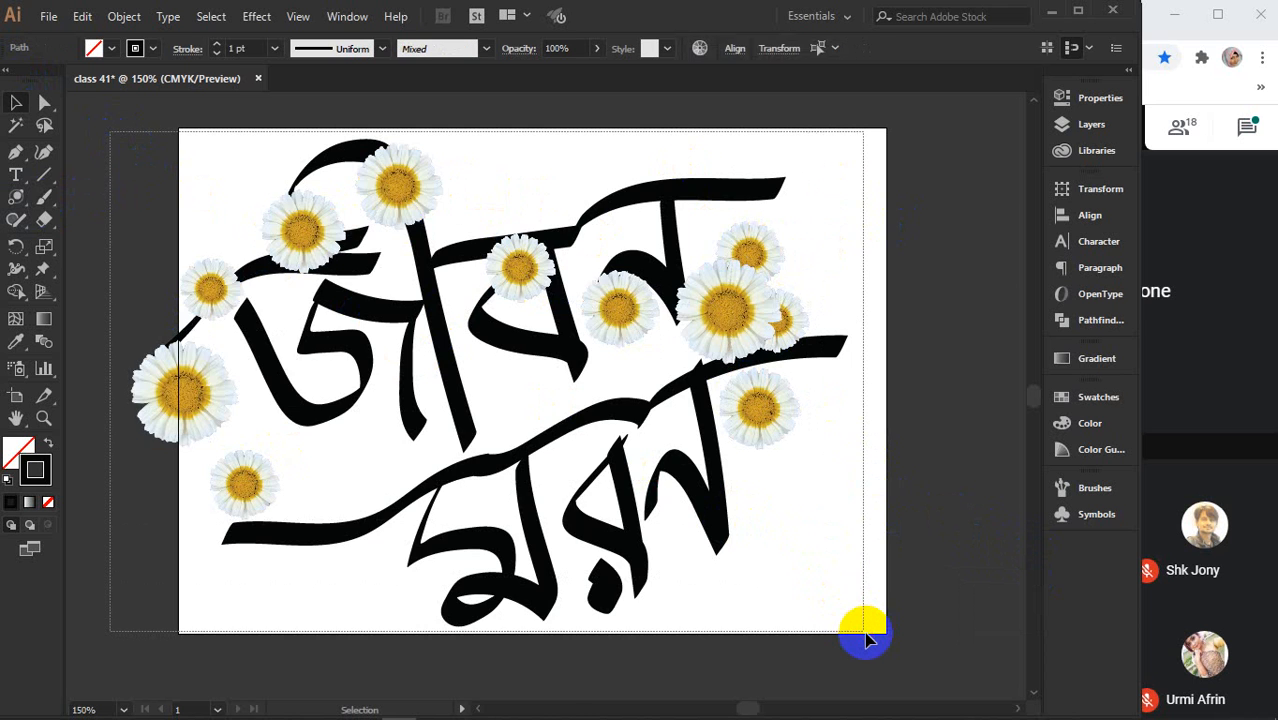
key(Delete)
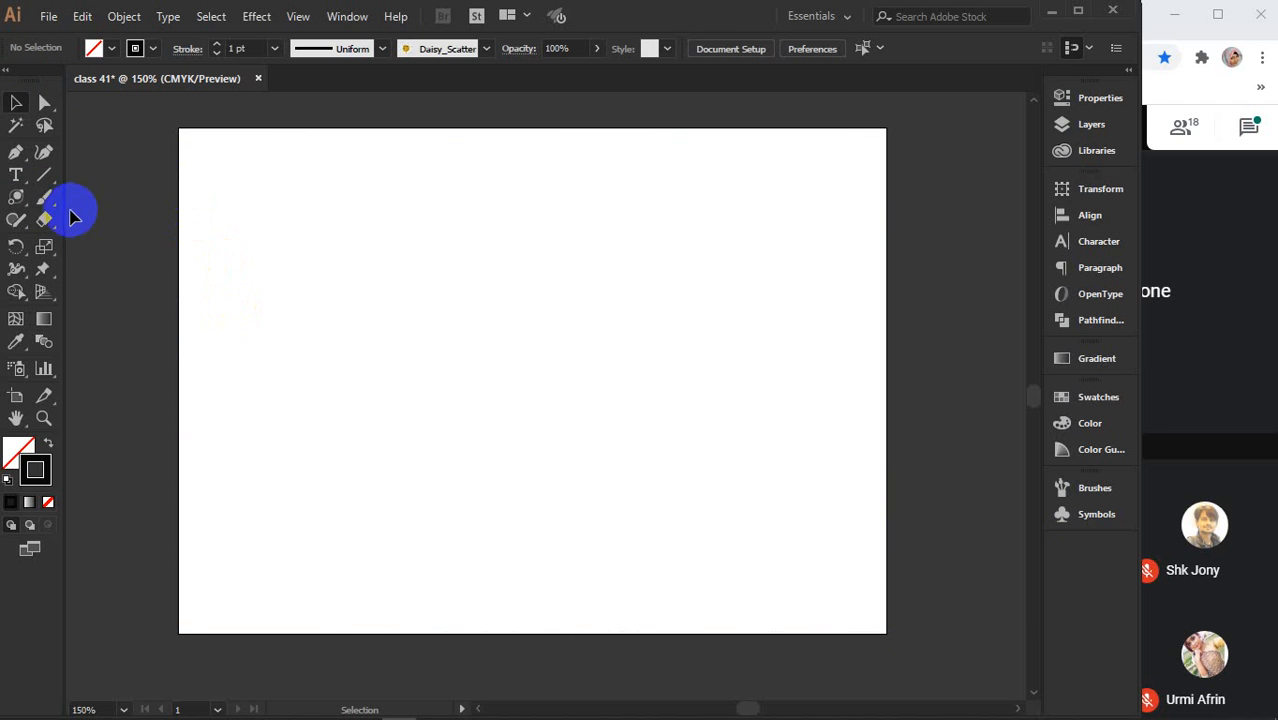
- Draw a large ten-pointed star in the artboard's upper area, left of centre
click(16, 204)
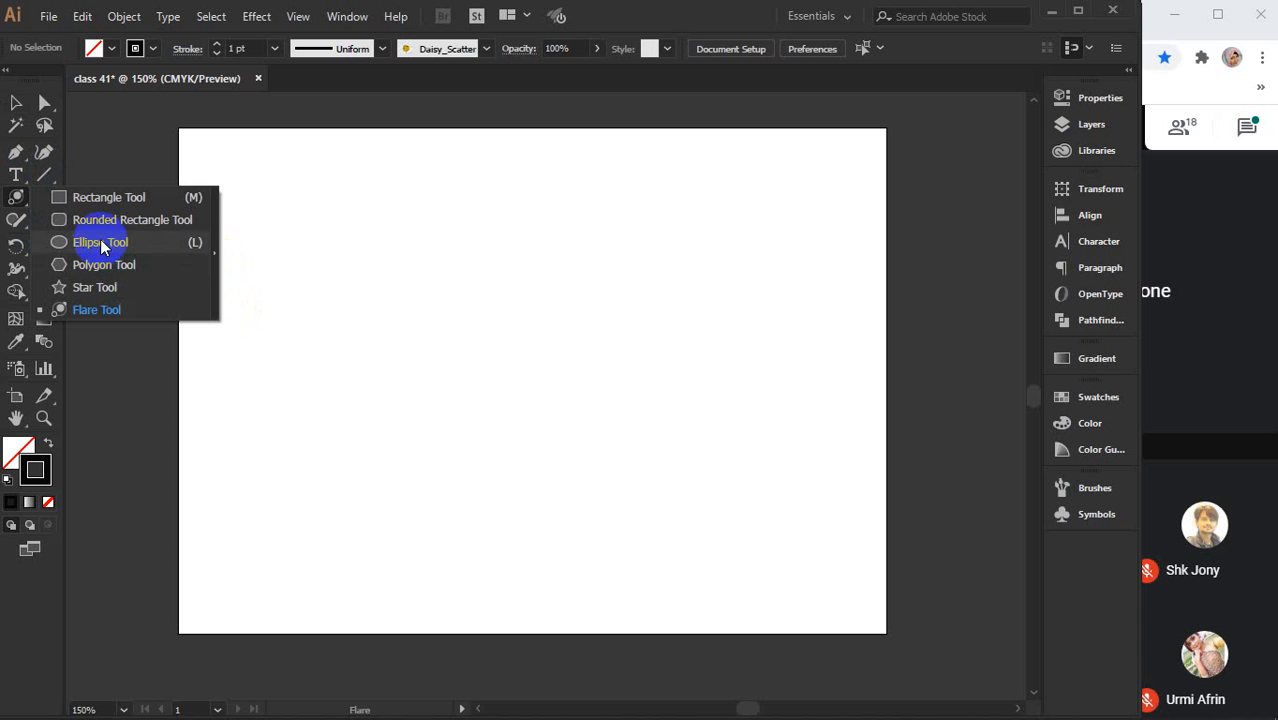
click(100, 287)
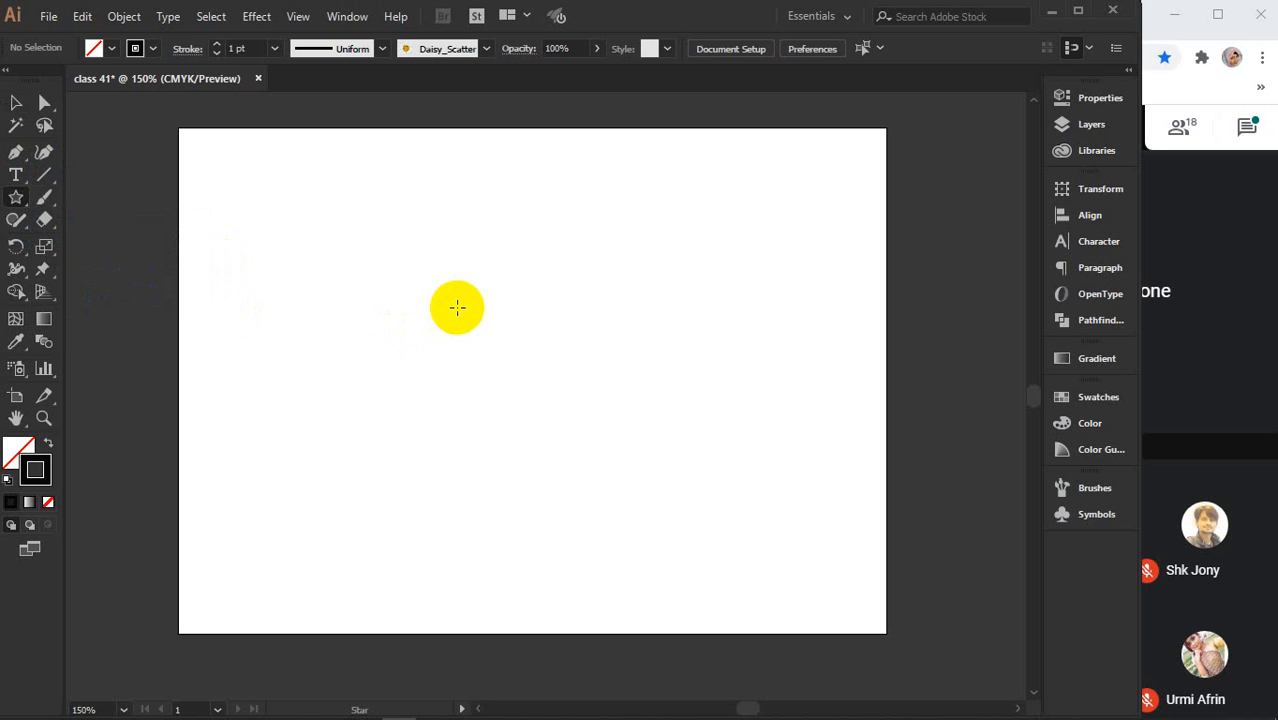
drag(456, 305, 553, 437)
- Fill the ten-pointed star with the pink-red colour ff0062
click(15, 450)
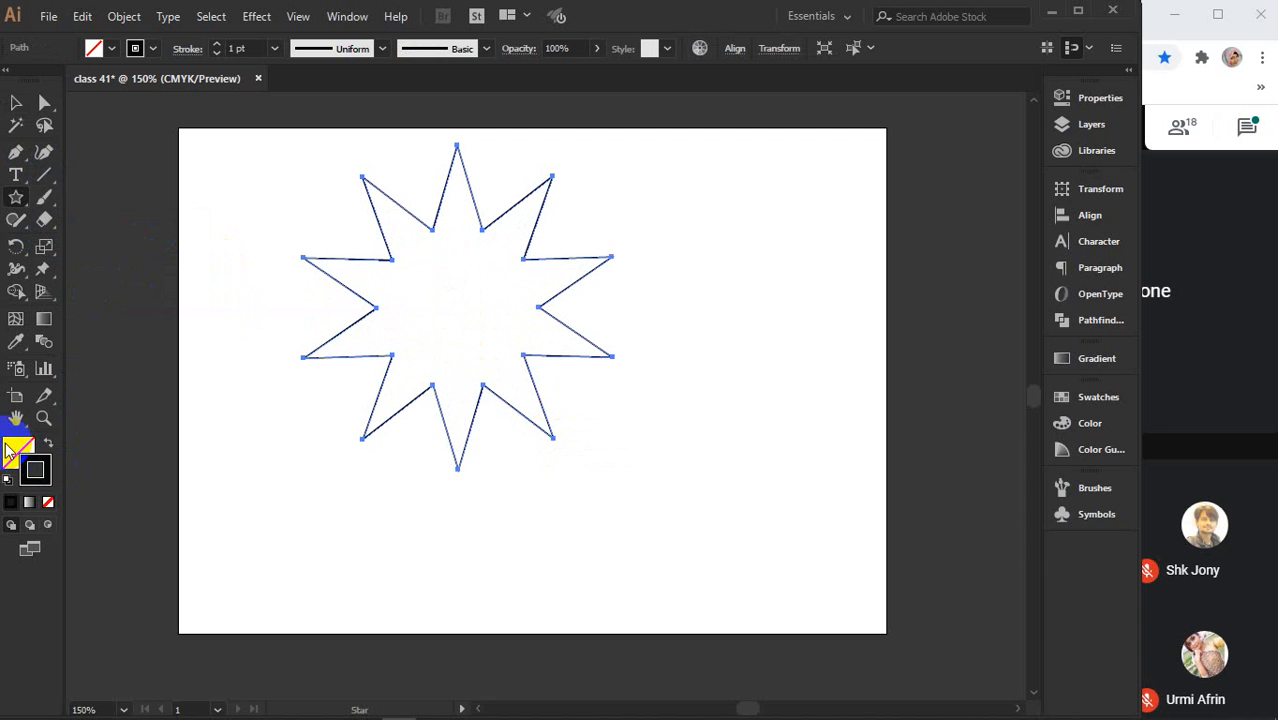
double_click(15, 450)
click(797, 437)
drag(797, 437, 847, 323)
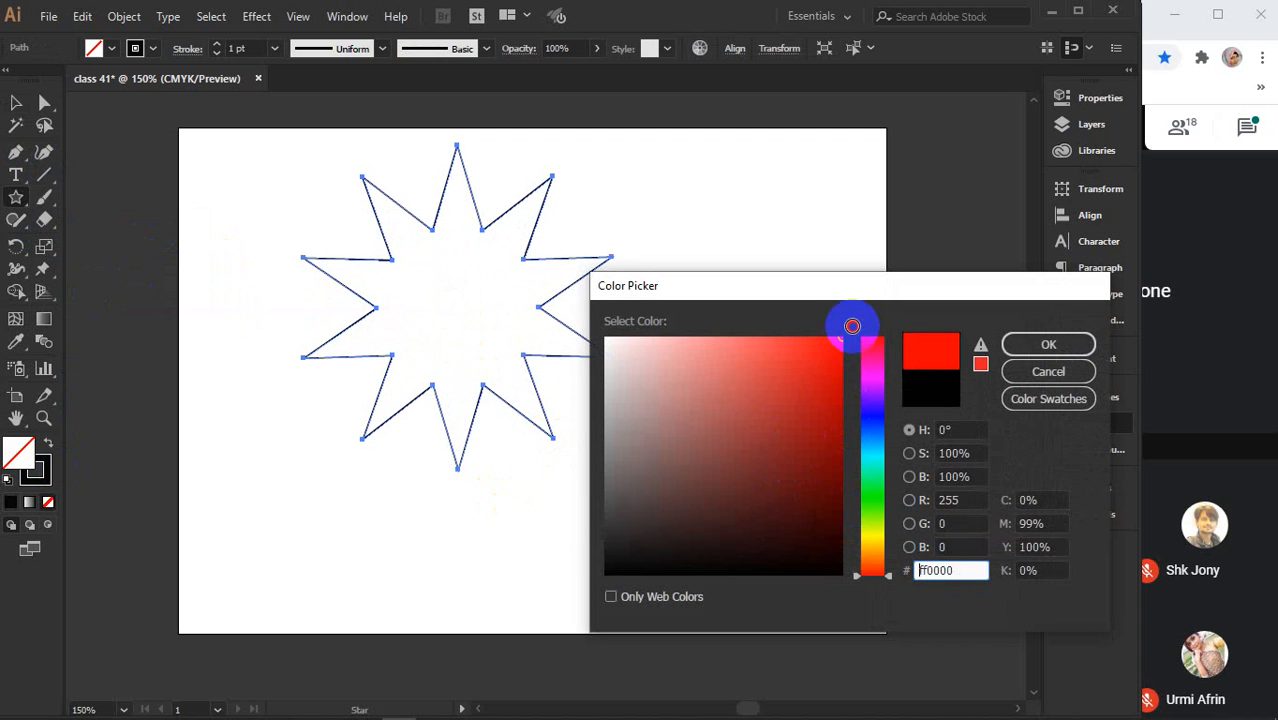
click(872, 356)
click(1048, 344)
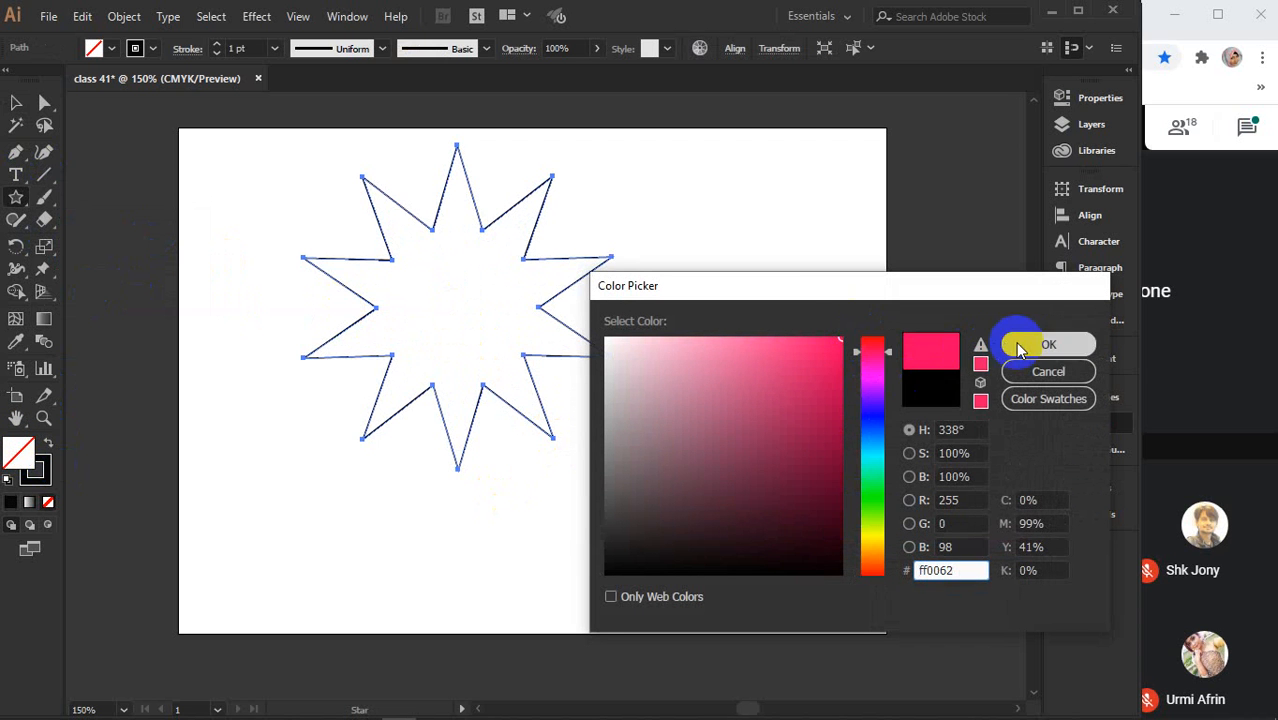
- Place a smaller concentric copy inside the star and fill the copy with yellow, C 3.14, M 0, Y 82.75, K 0
click(16, 102)
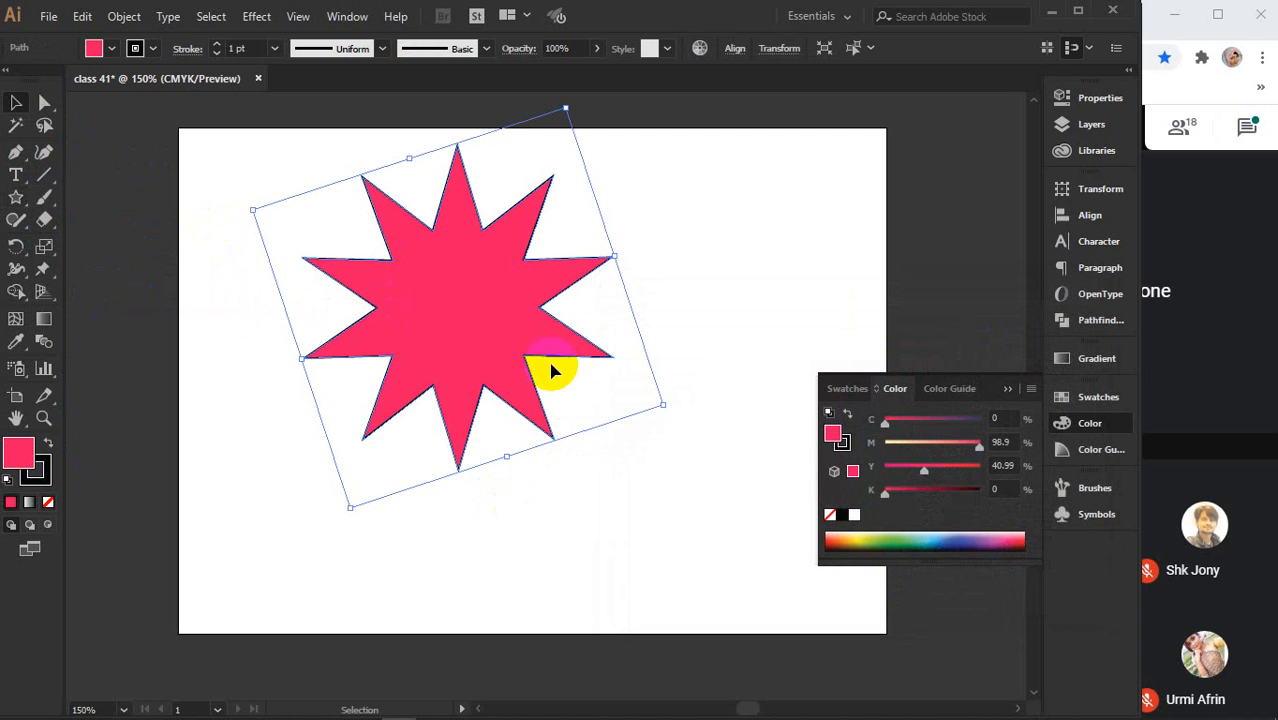
key(a)
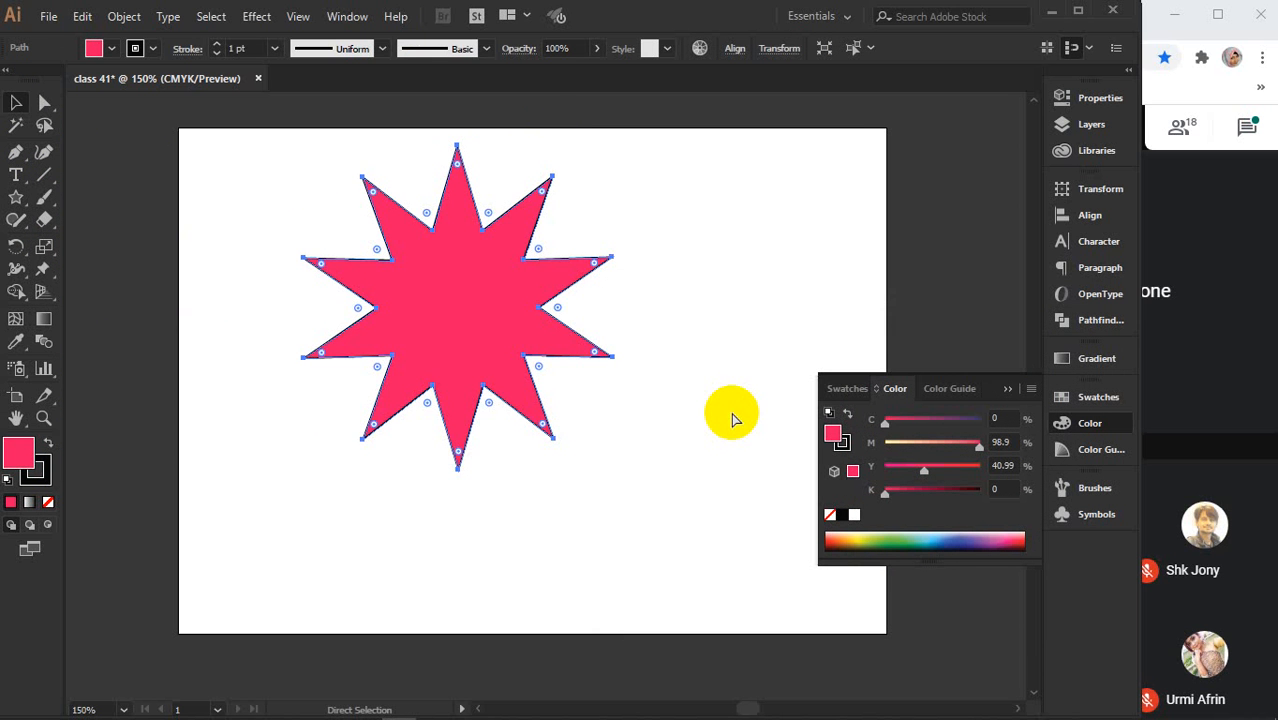
key(v)
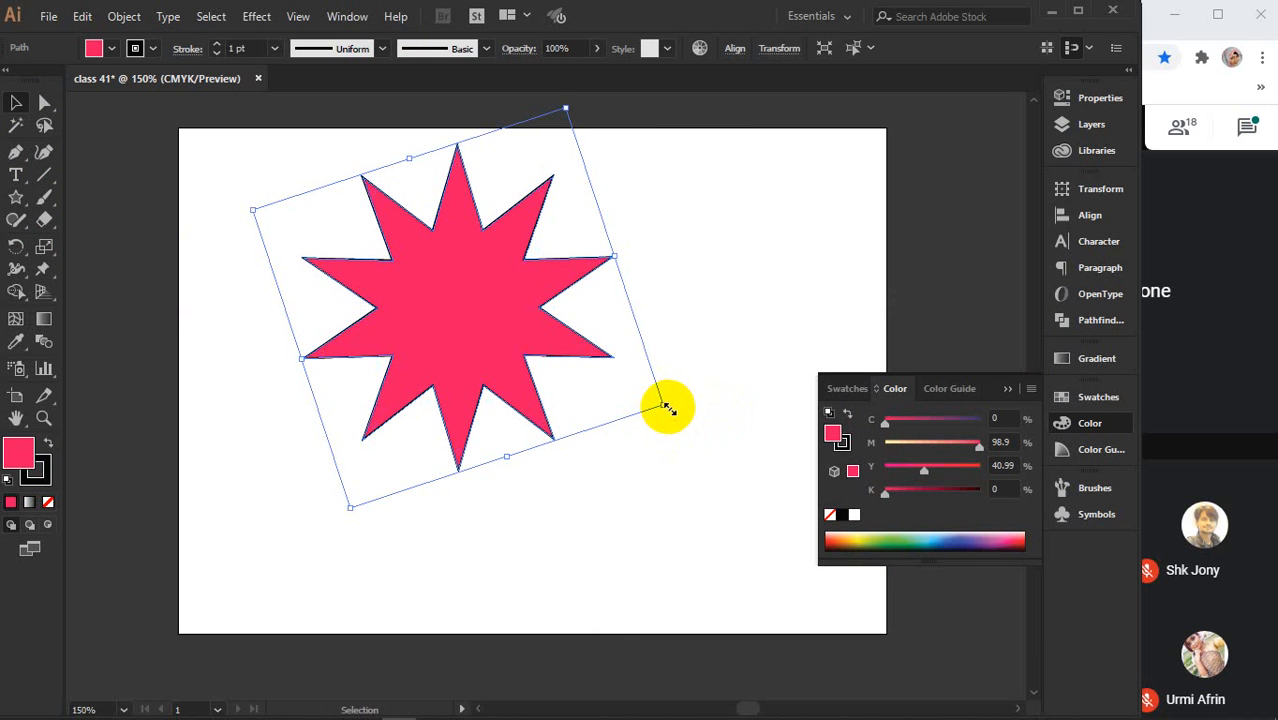
drag(667, 408, 594, 359)
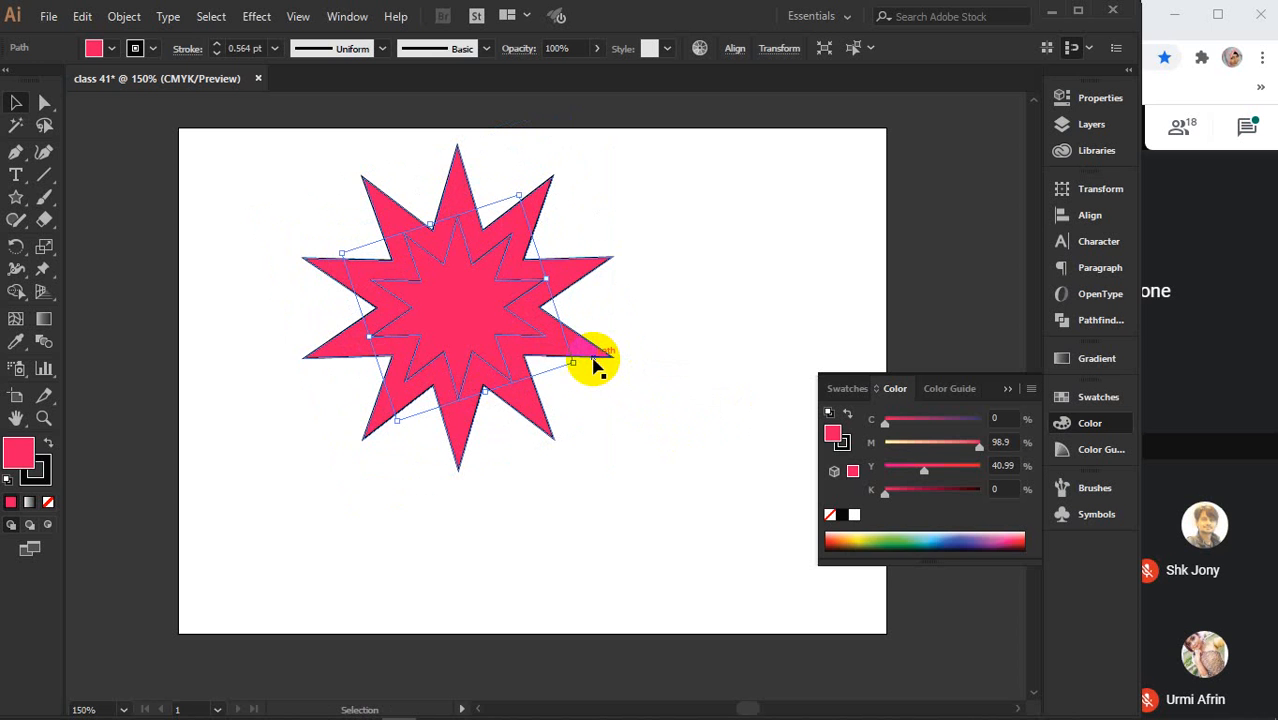
click(853, 537)
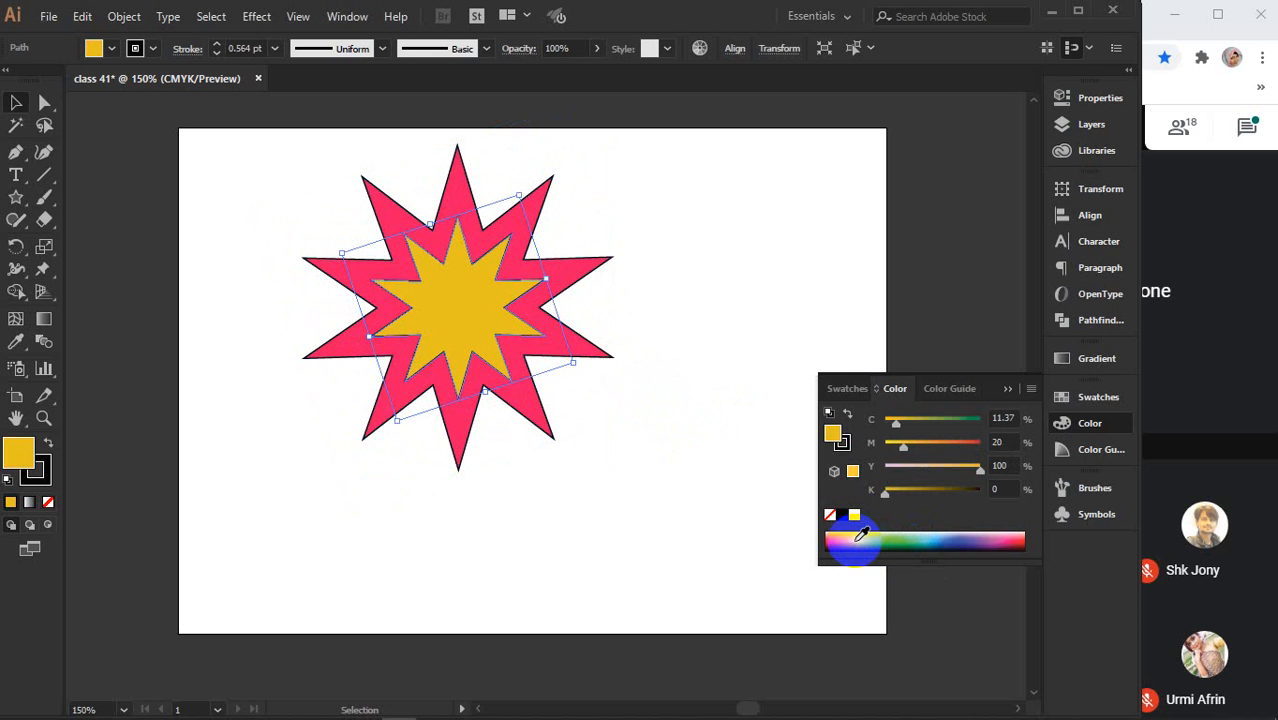
click(856, 534)
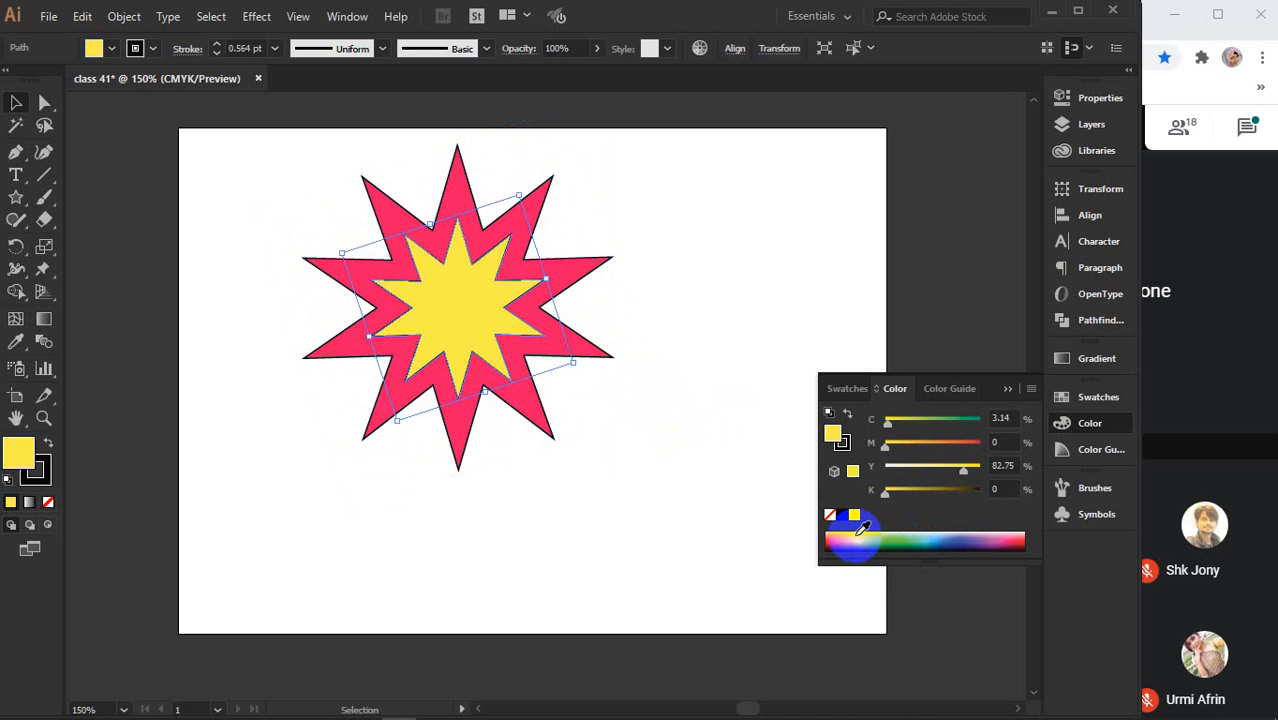
click(1006, 389)
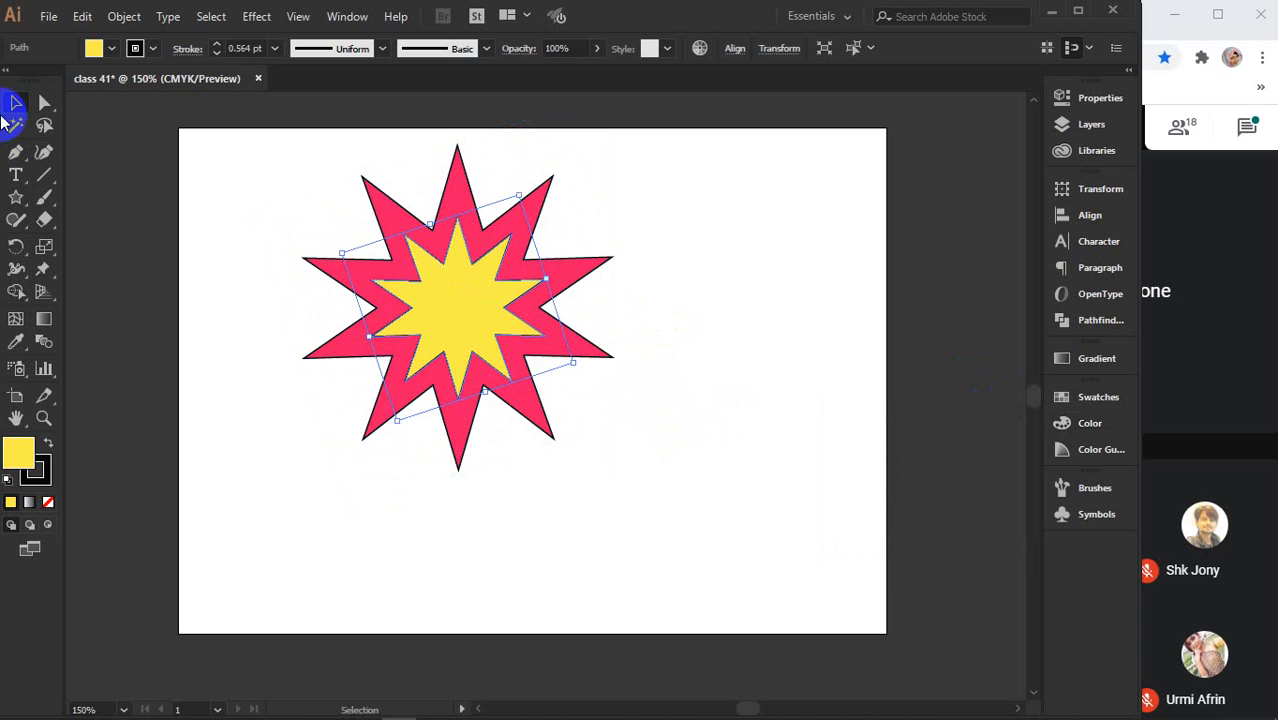
- Scale both stars down together about their centre to a small motif and group them
click(292, 180)
drag(292, 180, 676, 524)
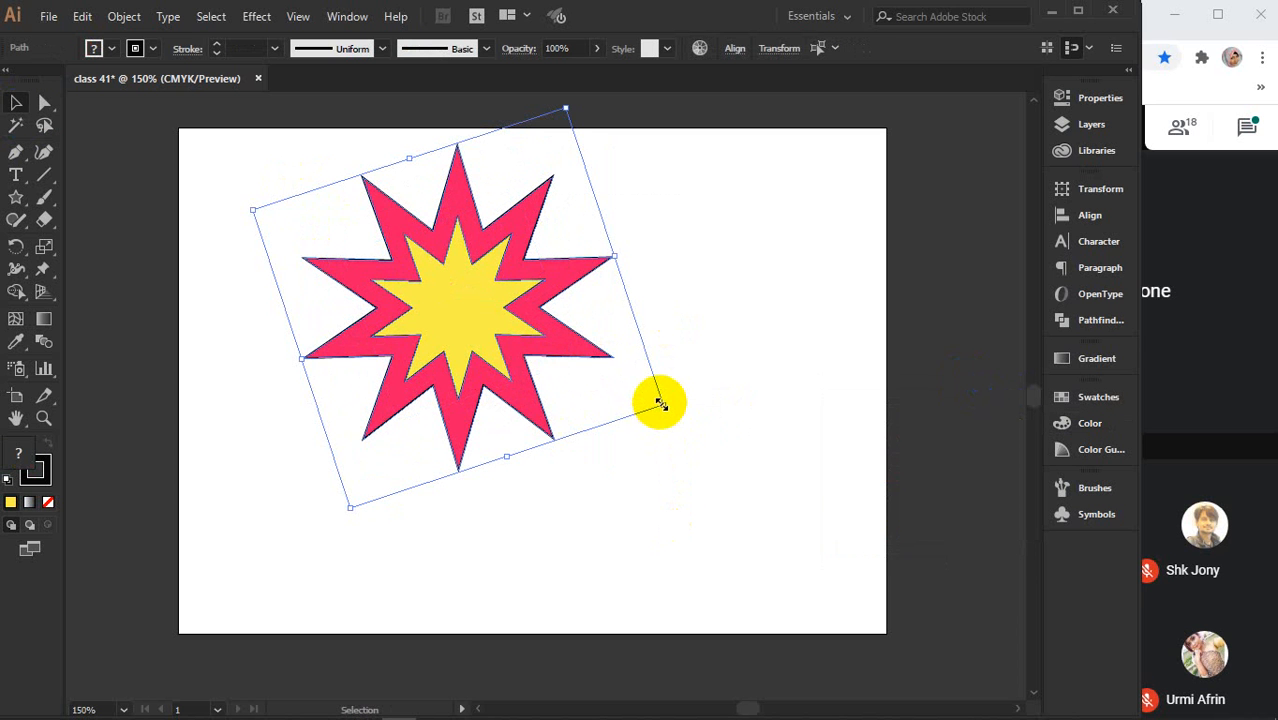
drag(660, 403, 532, 322)
key(ctrl+g)
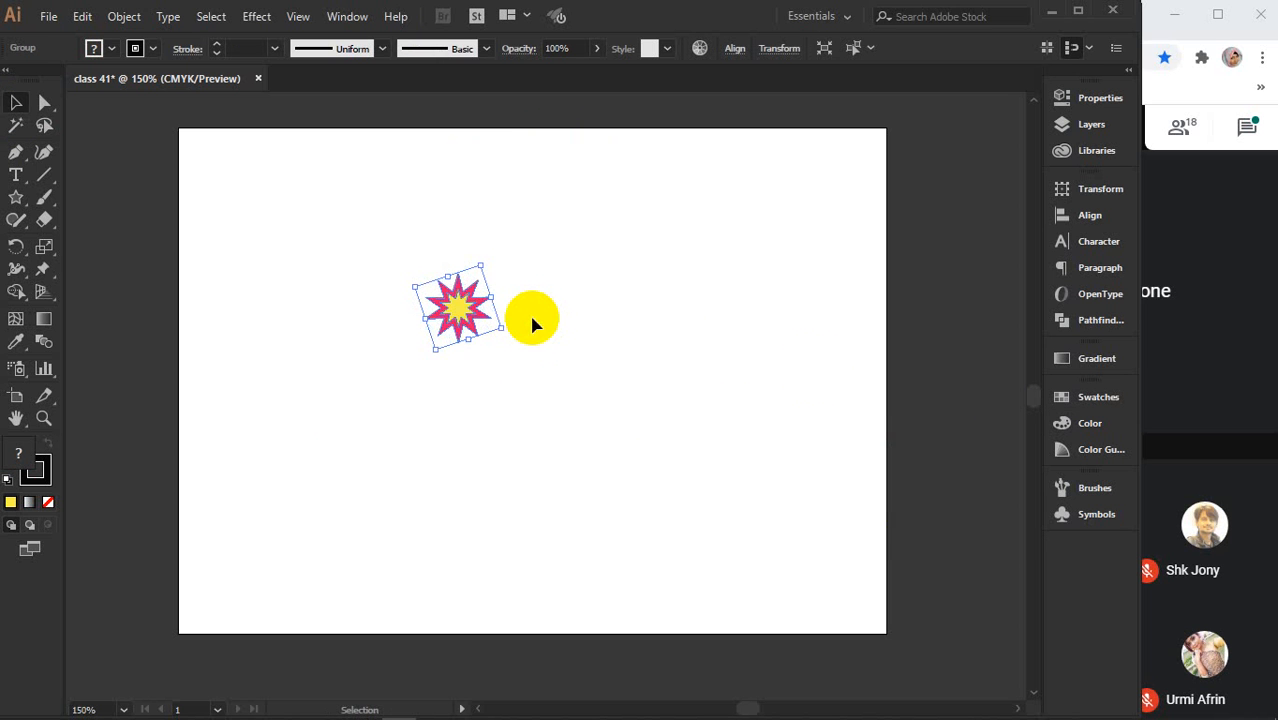
- Save the grouped star motif as a new Scatter Brush with the default options, and delete the original motif from the artboard
click(1094, 488)
mouse_move(918, 249)
mouse_down()
mouse_move(922, 282)
mouse_move(679, 277)
mouse_move(465, 312)
mouse_move(679, 266)
mouse_move(878, 283)
mouse_up()
drag(960, 259, 836, 268)
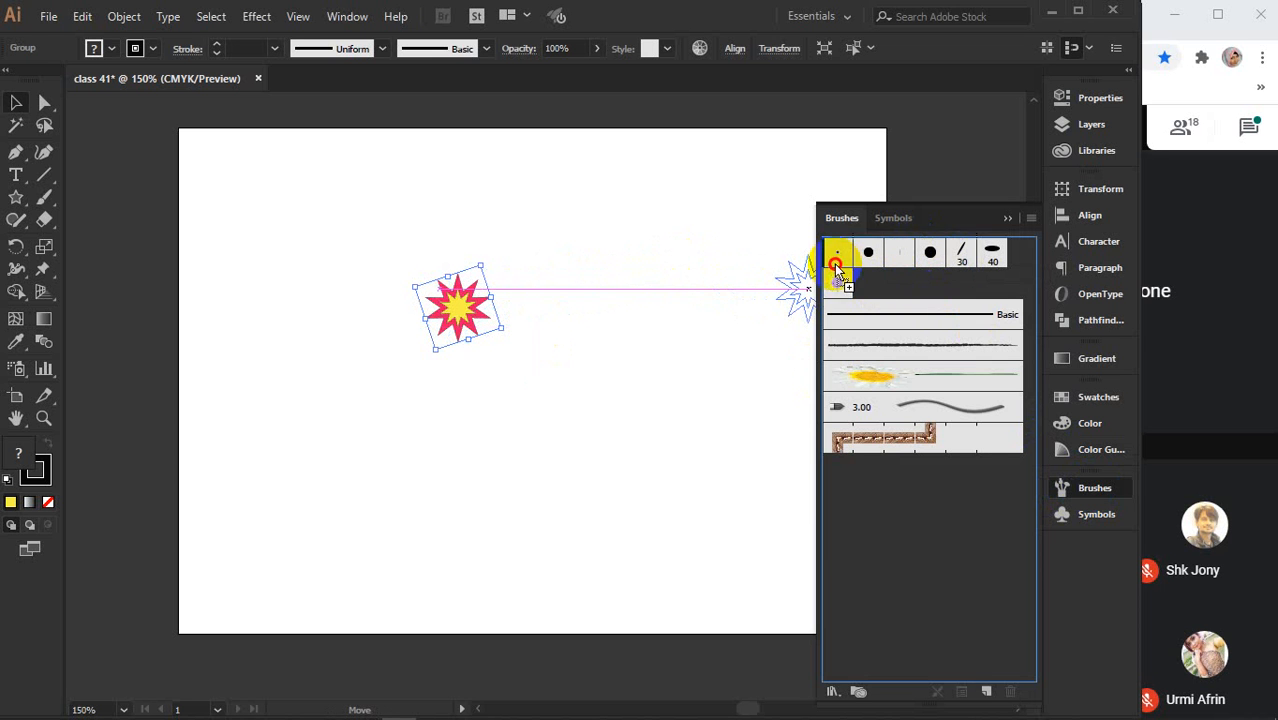
mouse_move(1016, 259)
mouse_down()
mouse_move(900, 292)
mouse_move(865, 257)
mouse_move(995, 268)
mouse_move(864, 328)
mouse_move(893, 345)
mouse_move(995, 327)
mouse_move(900, 336)
mouse_move(955, 353)
mouse_move(932, 318)
mouse_move(931, 350)
mouse_move(945, 318)
mouse_move(956, 400)
mouse_move(866, 405)
mouse_move(970, 430)
mouse_up()
mouse_move(884, 374)
mouse_down()
mouse_move(876, 433)
mouse_move(933, 366)
mouse_move(900, 462)
mouse_move(958, 381)
mouse_move(958, 258)
mouse_up()
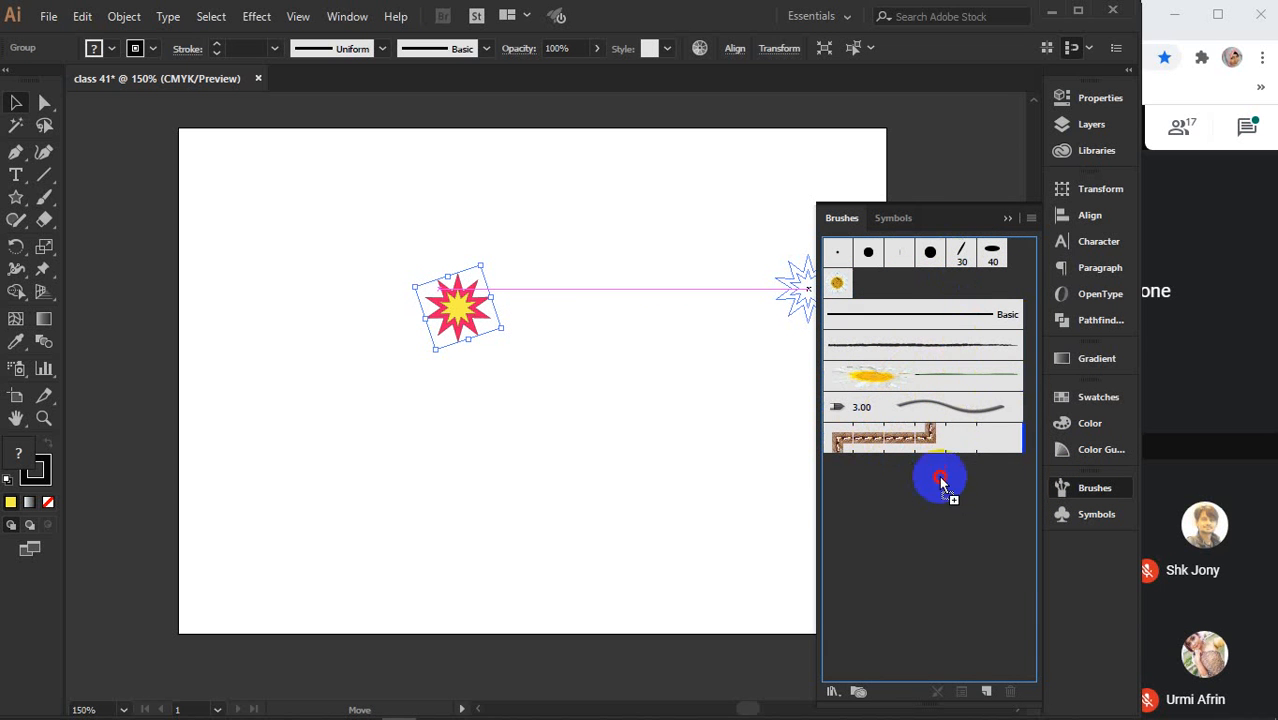
mouse_move(940, 481)
mouse_down()
mouse_move(922, 285)
mouse_move(899, 283)
mouse_up()
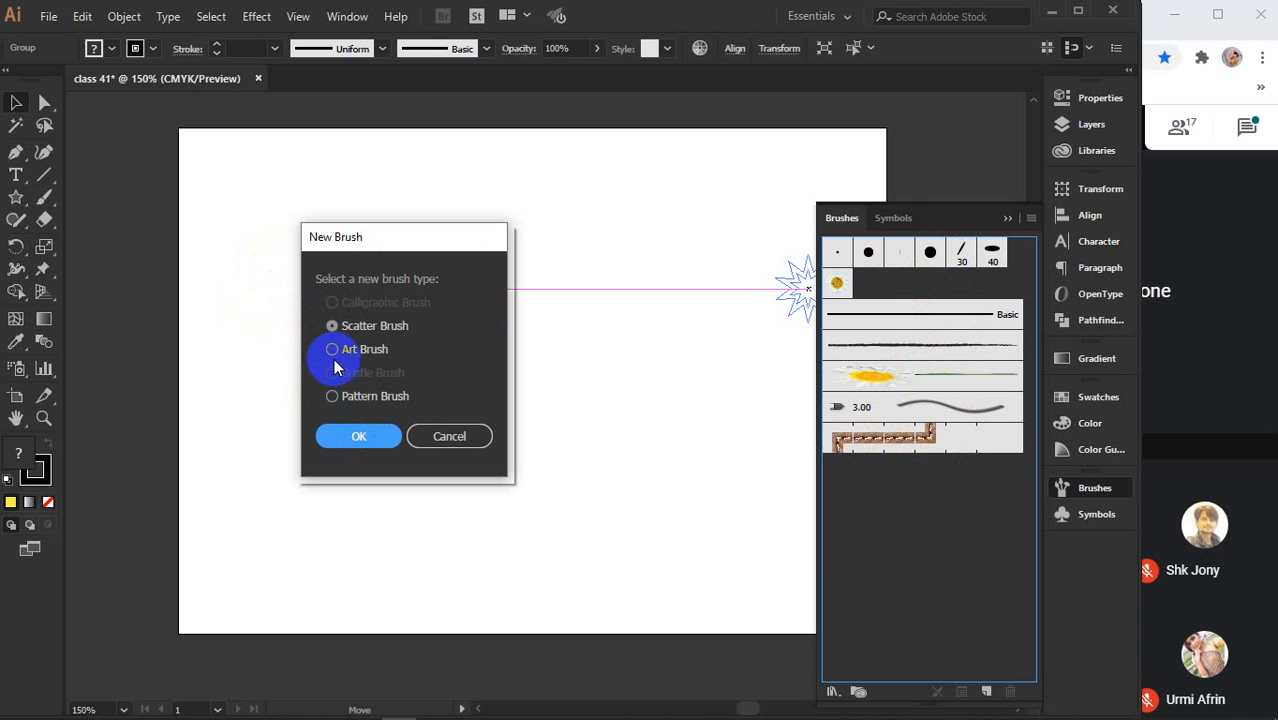
click(332, 396)
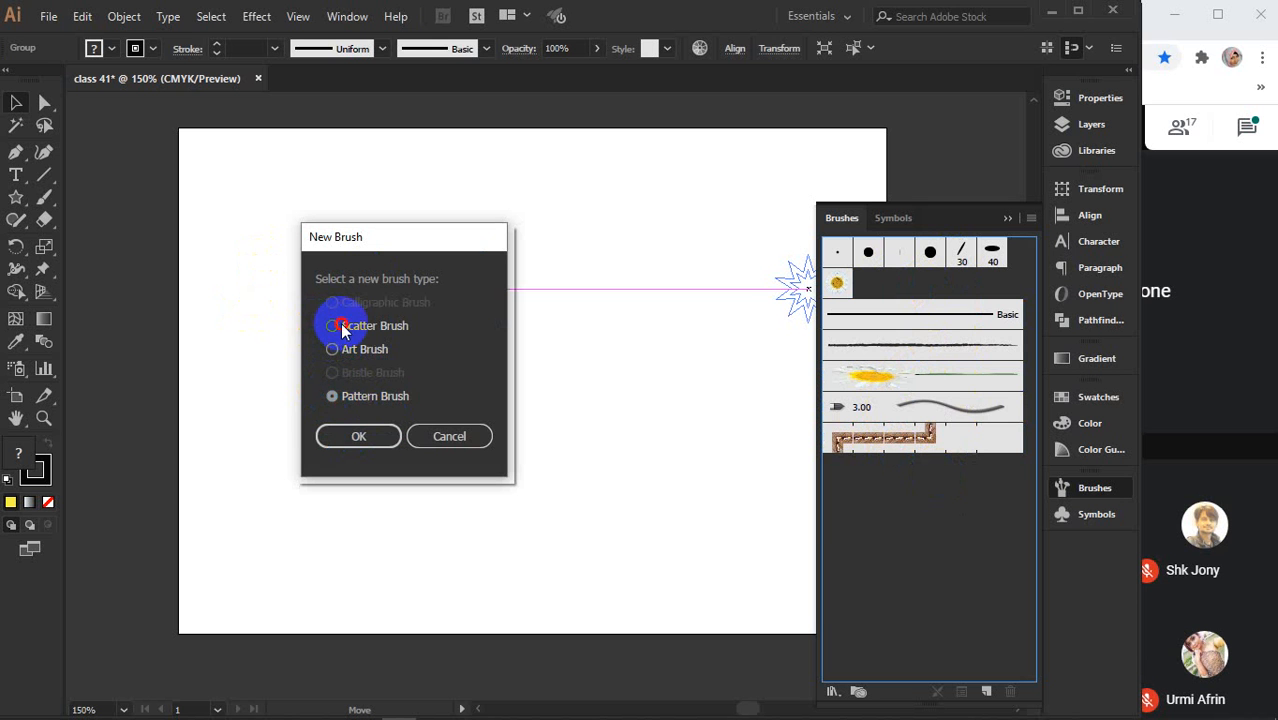
click(360, 437)
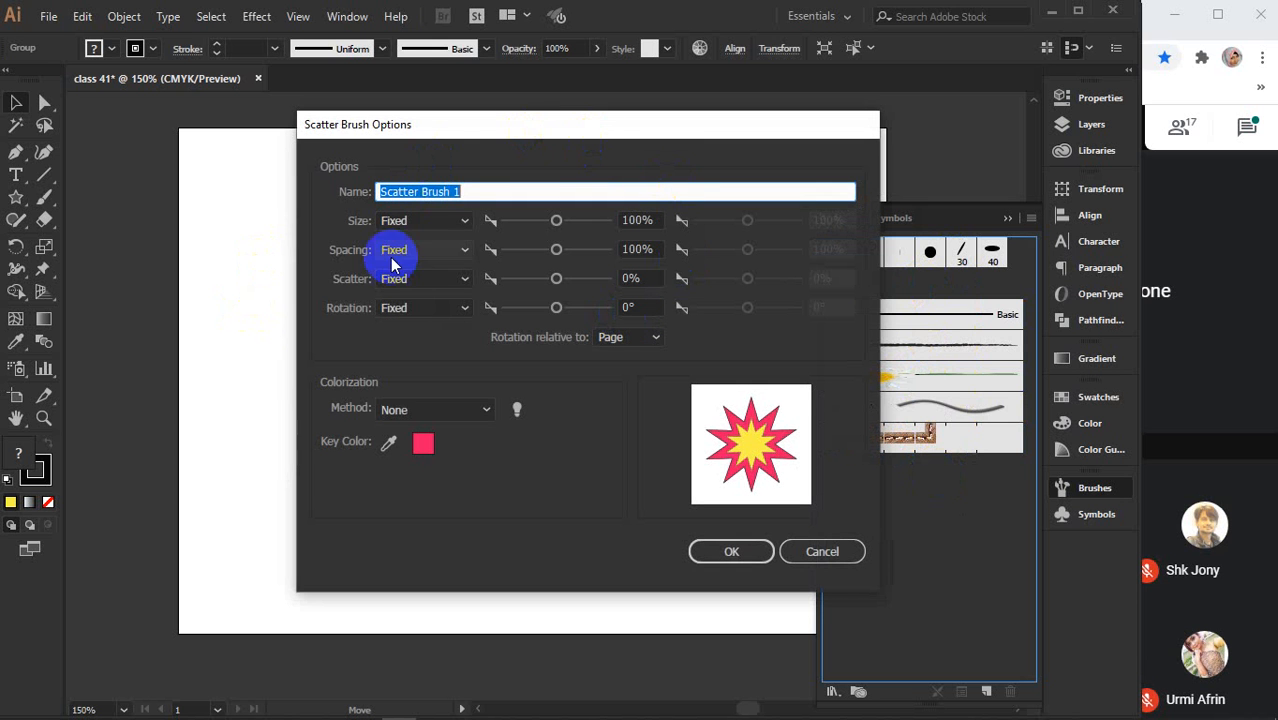
click(728, 553)
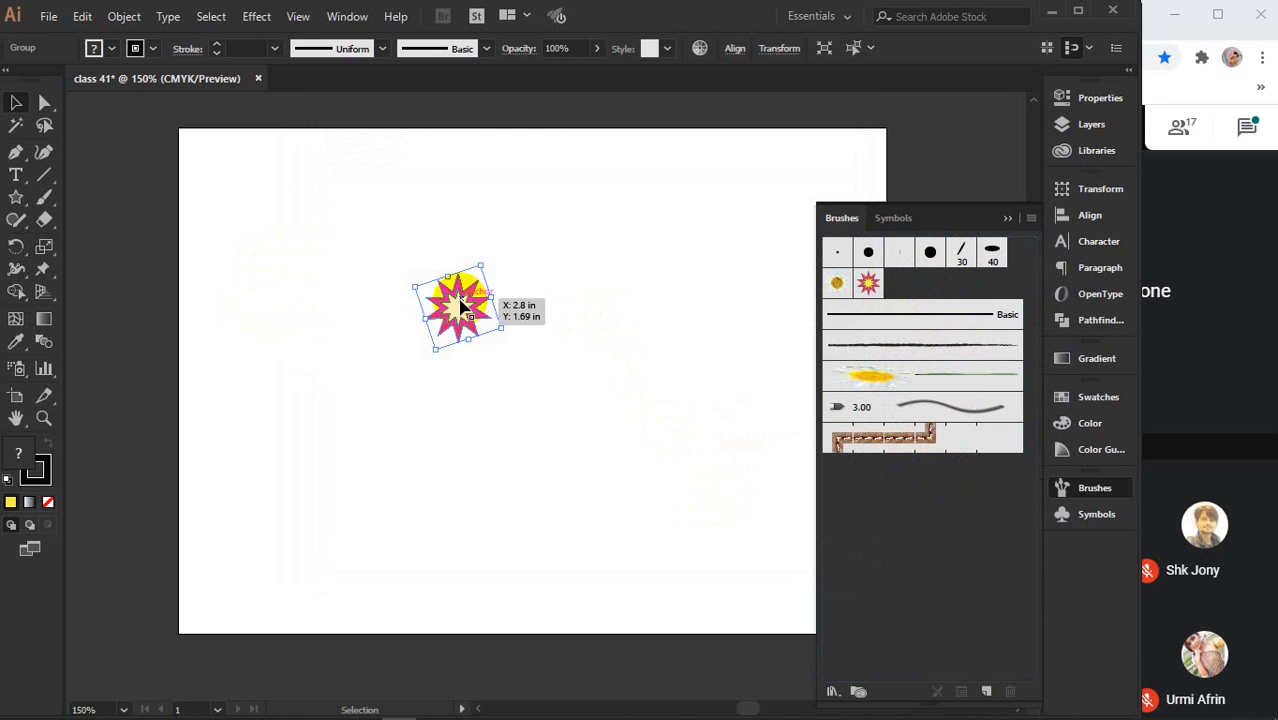
key(Delete)
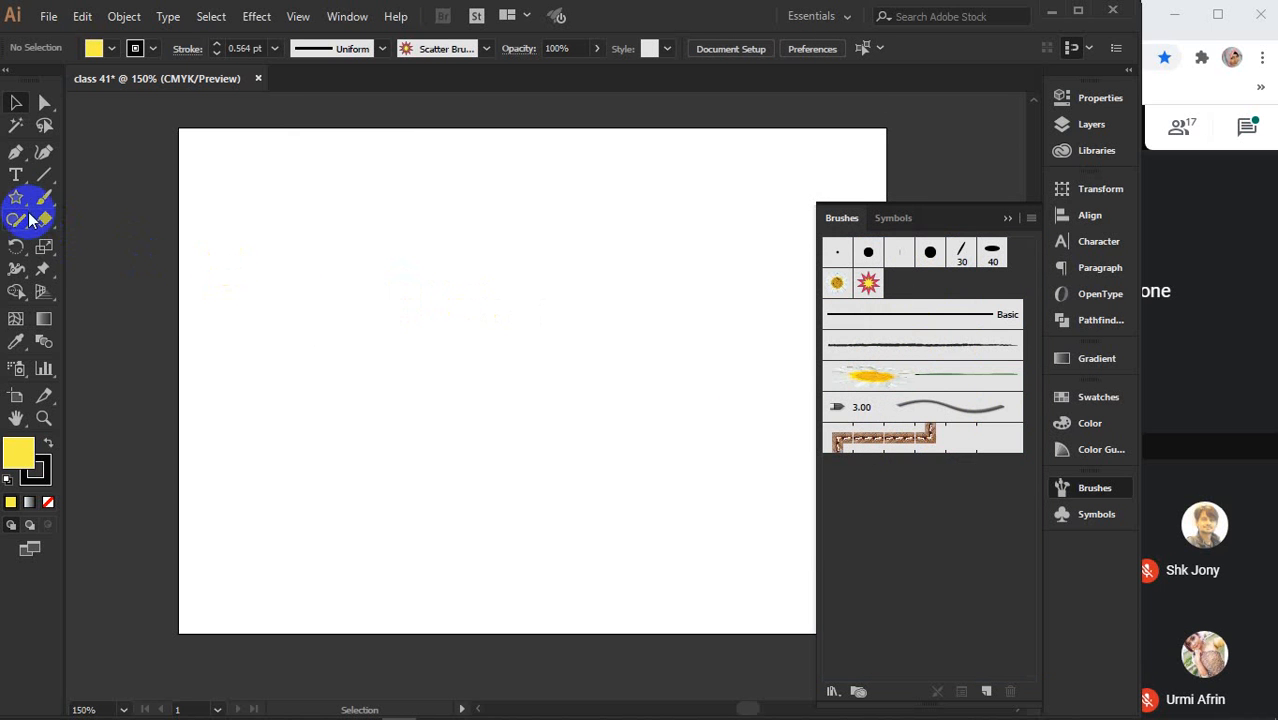
- Draw a large circle filling most of the artboard's height and apply the new star scatter brush to its outline
drag(17, 205, 95, 241)
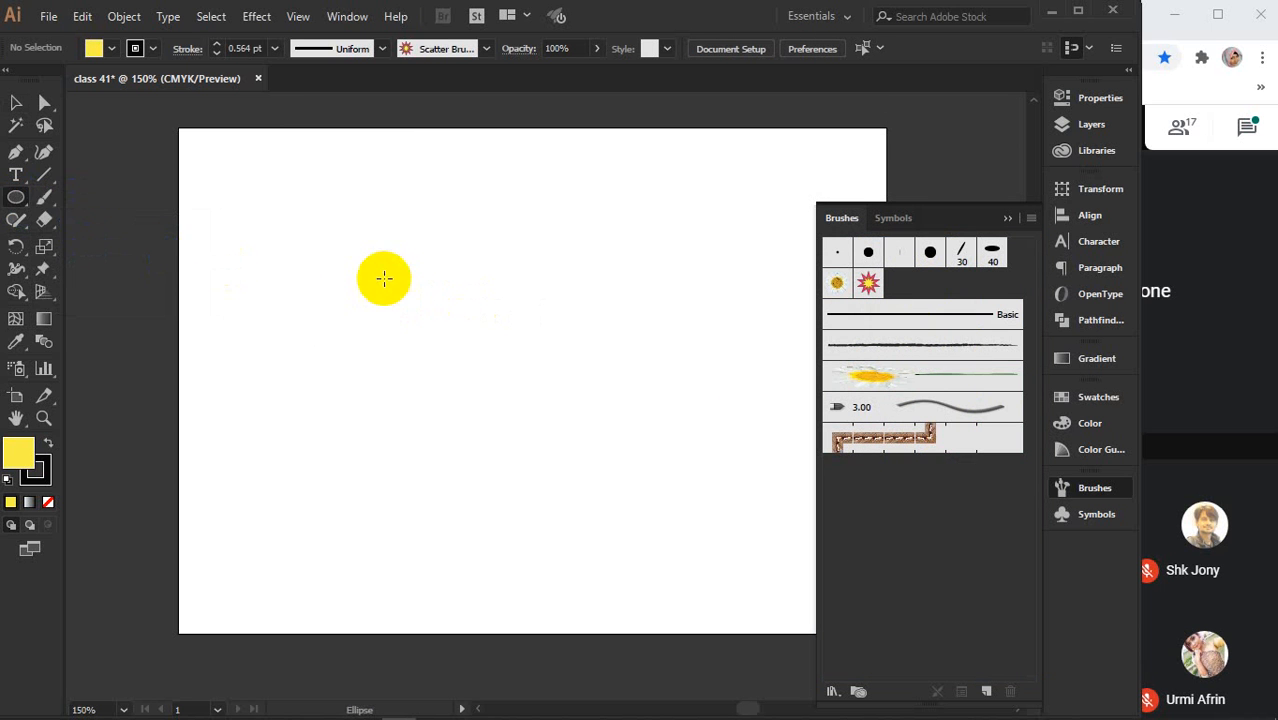
drag(312, 217, 718, 588)
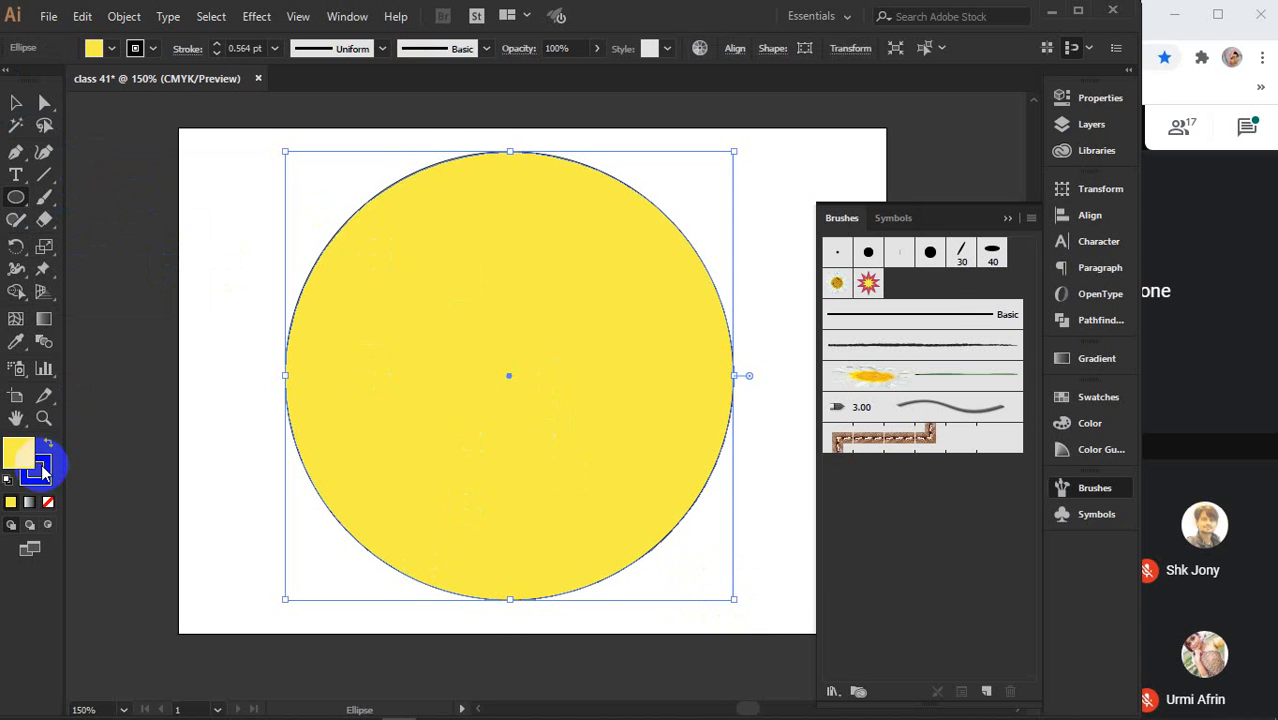
click(868, 284)
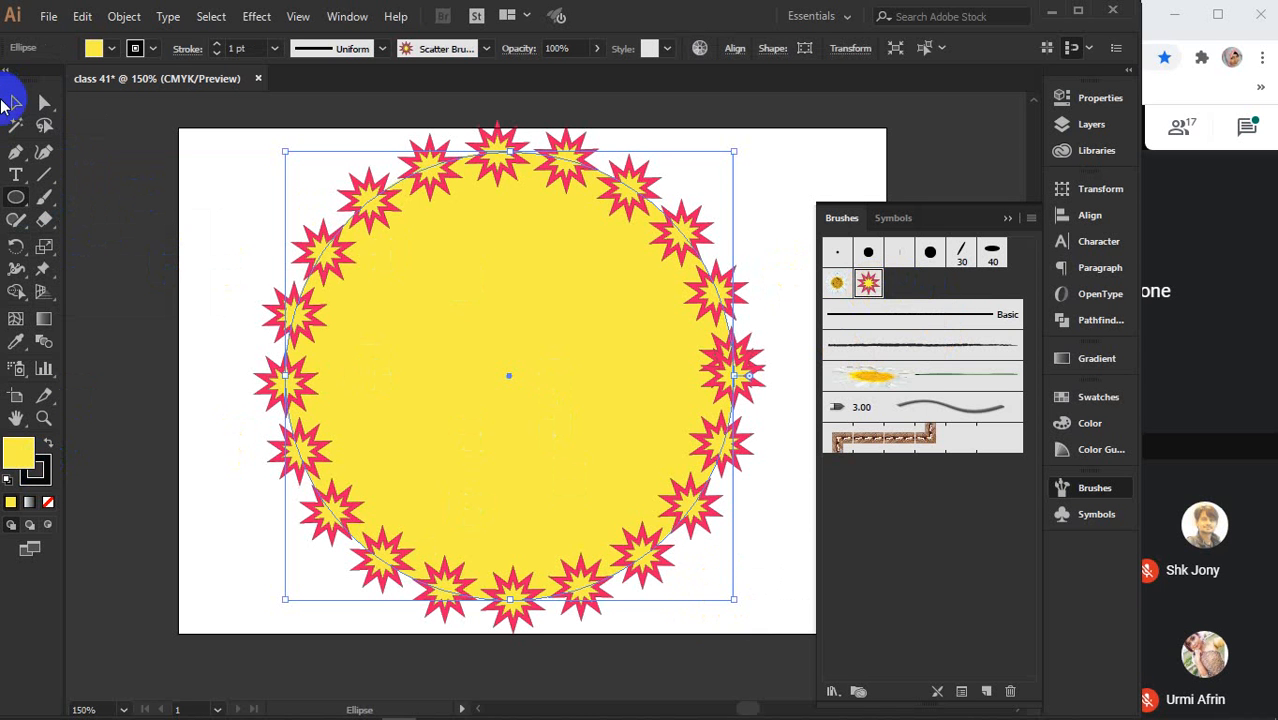
click(15, 103)
click(173, 315)
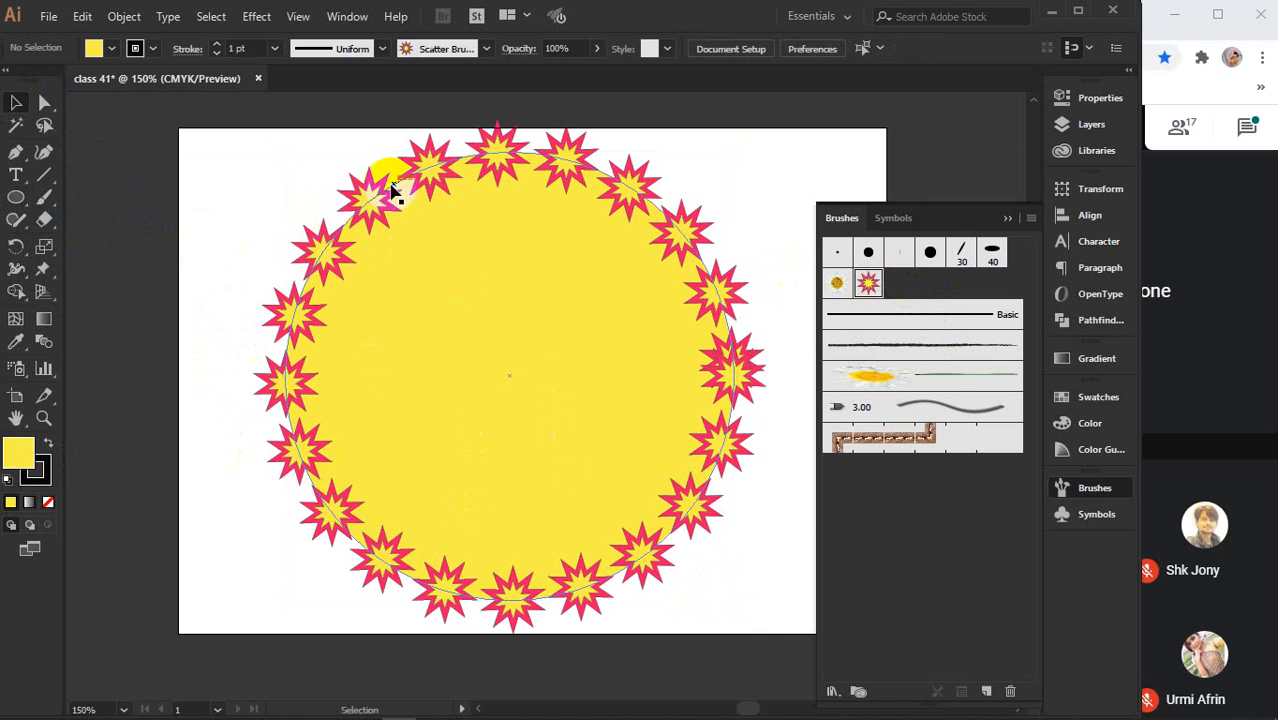
click(37, 484)
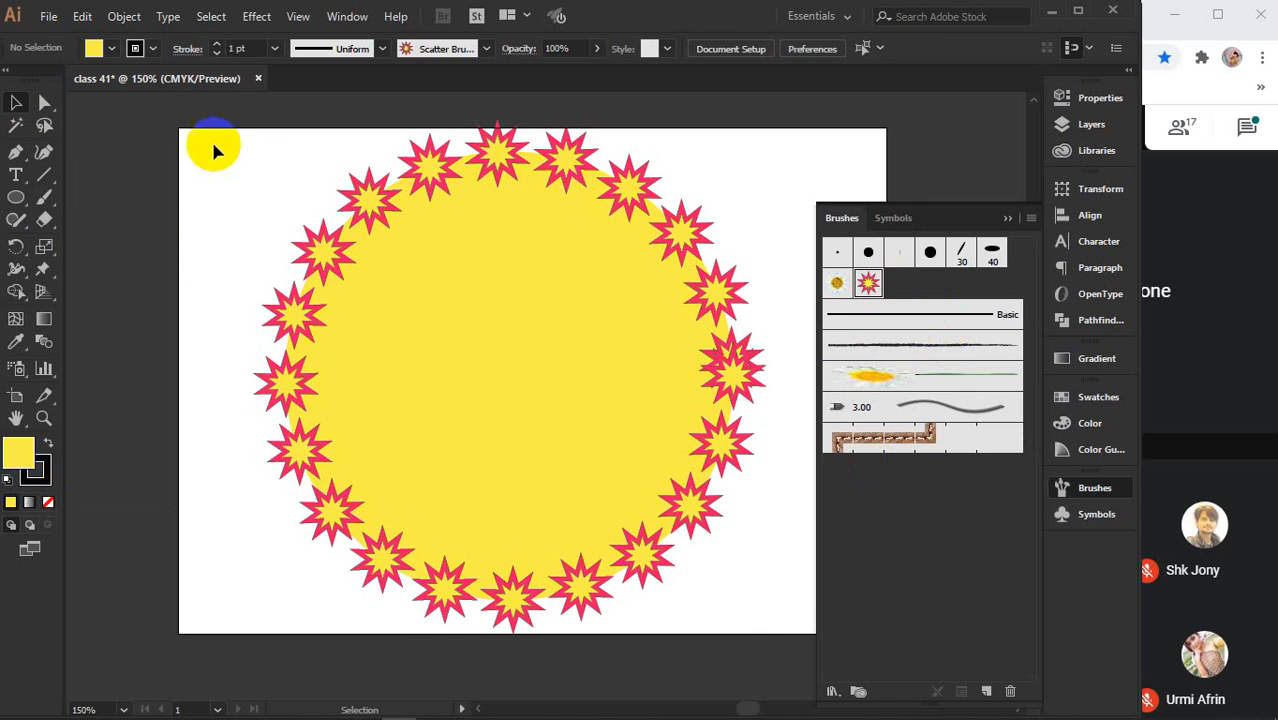
drag(48, 202, 138, 197)
click(14, 104)
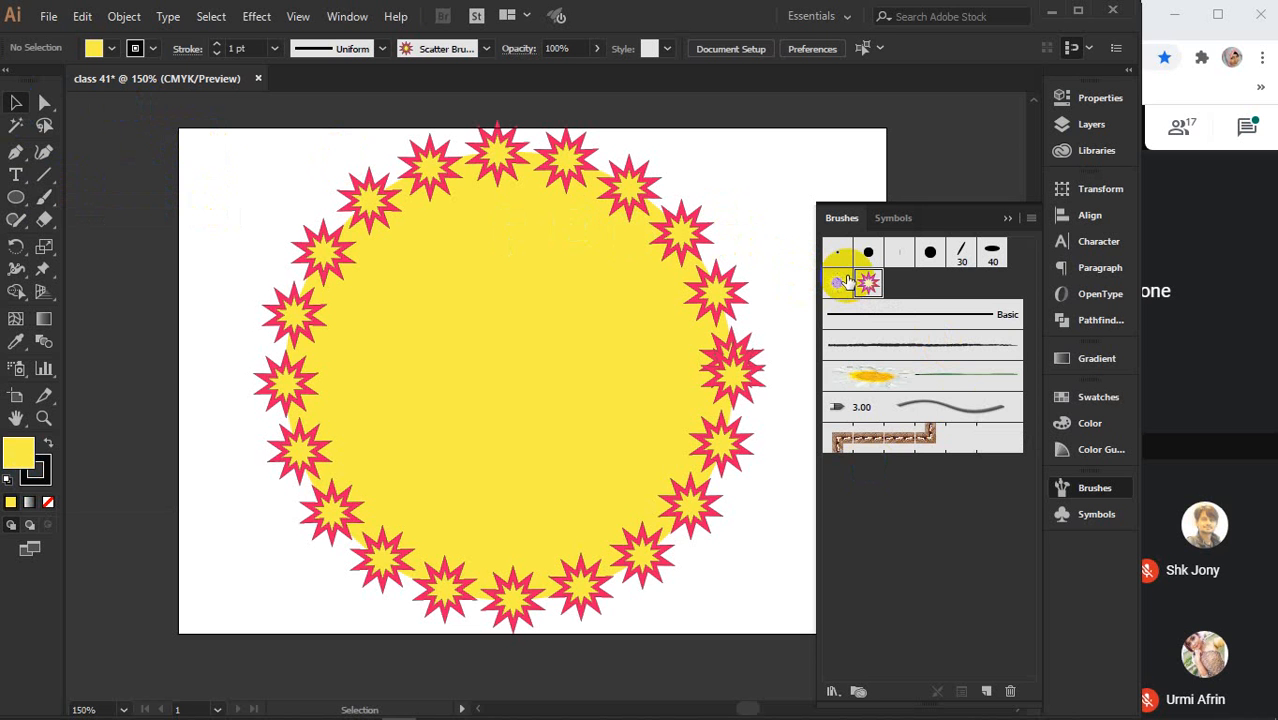
click(461, 303)
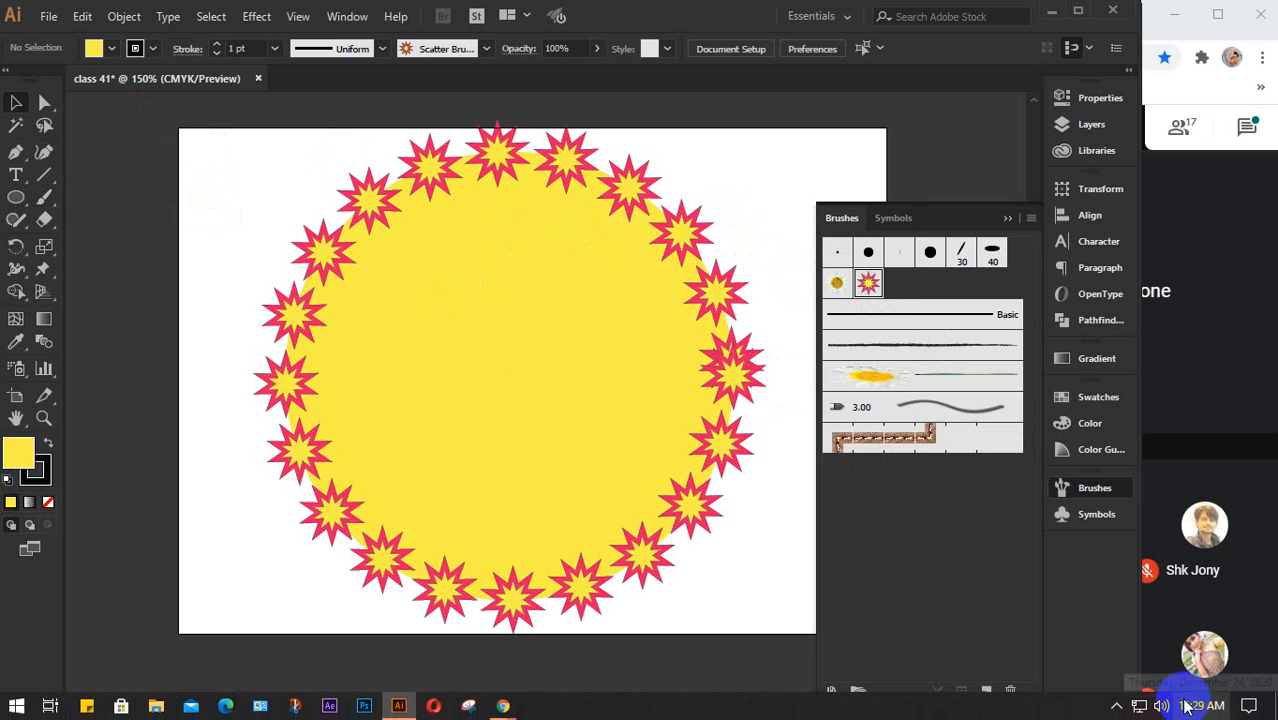
click(1232, 618)
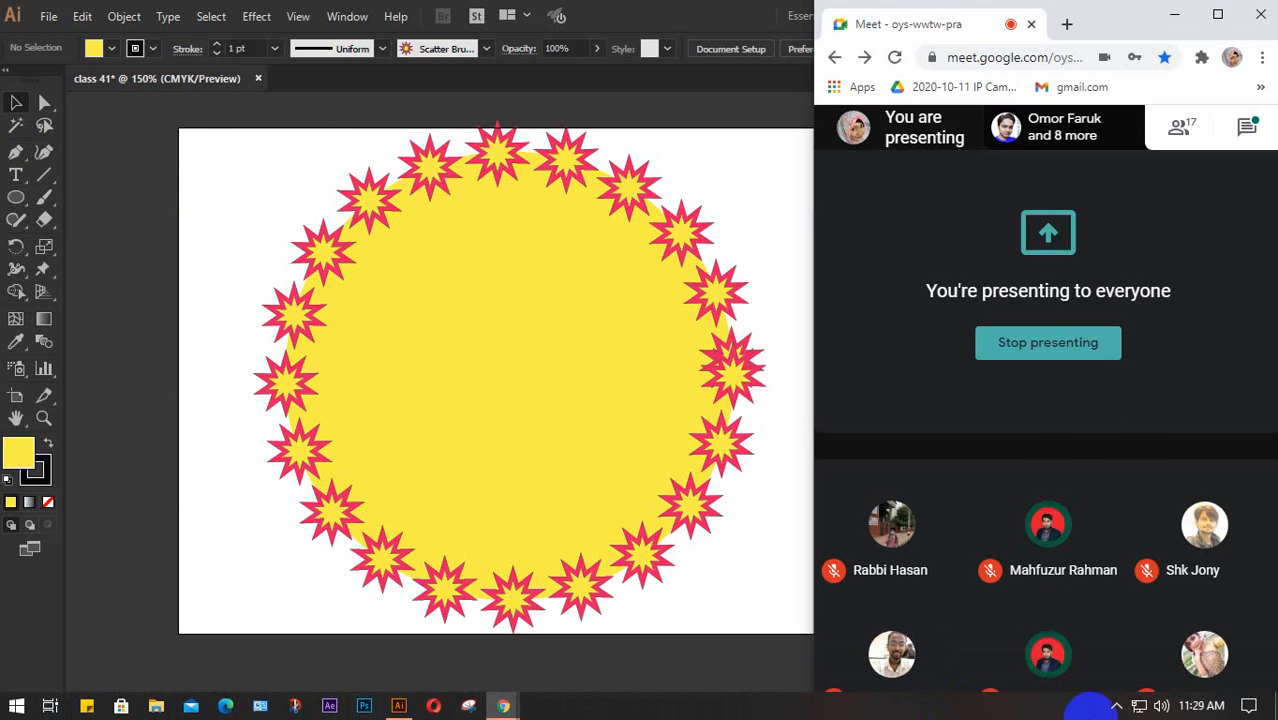
click(1116, 706)
click(1119, 637)
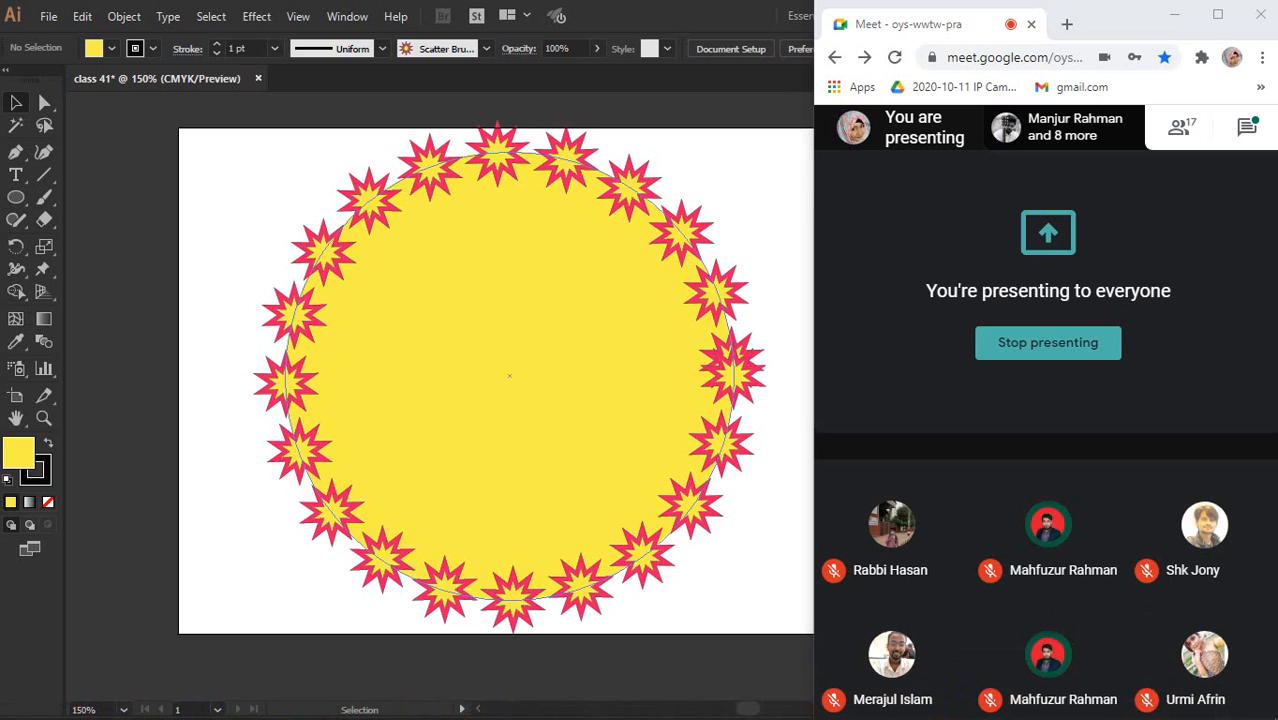
click(171, 242)
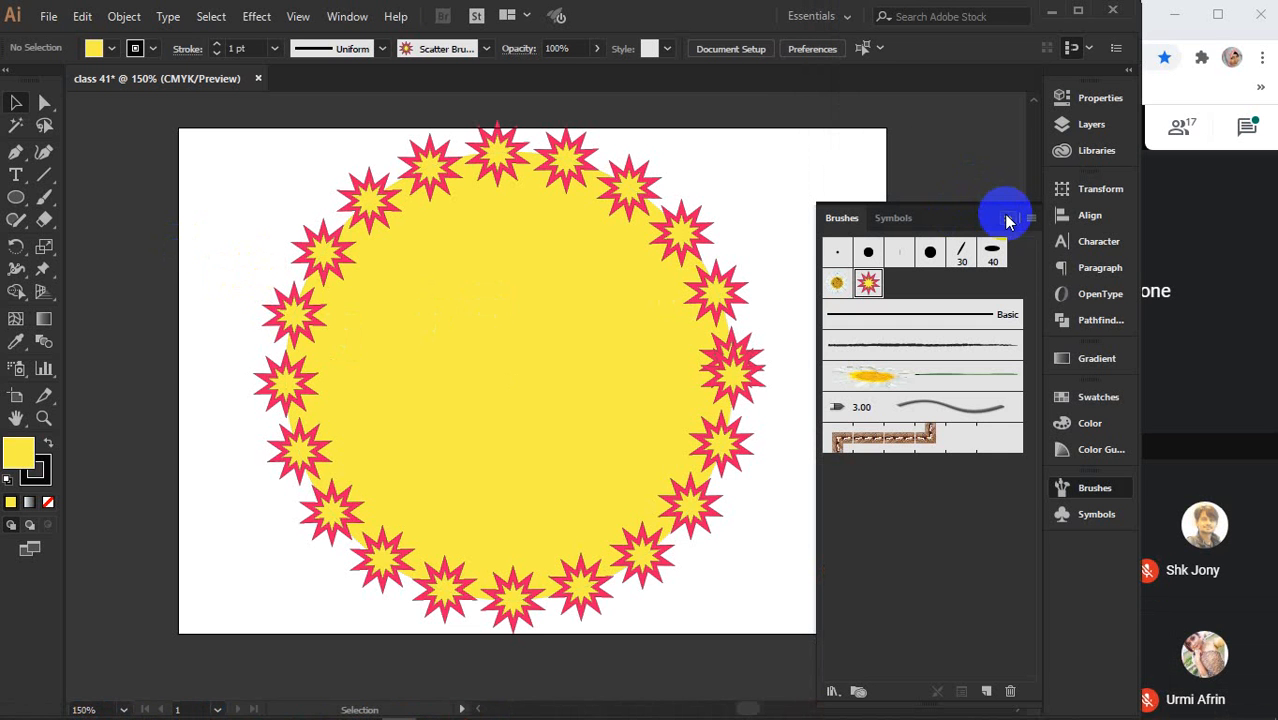
- Remove the yellow fill from the star-brushed circle, leaving only its outline of stars
click(1007, 220)
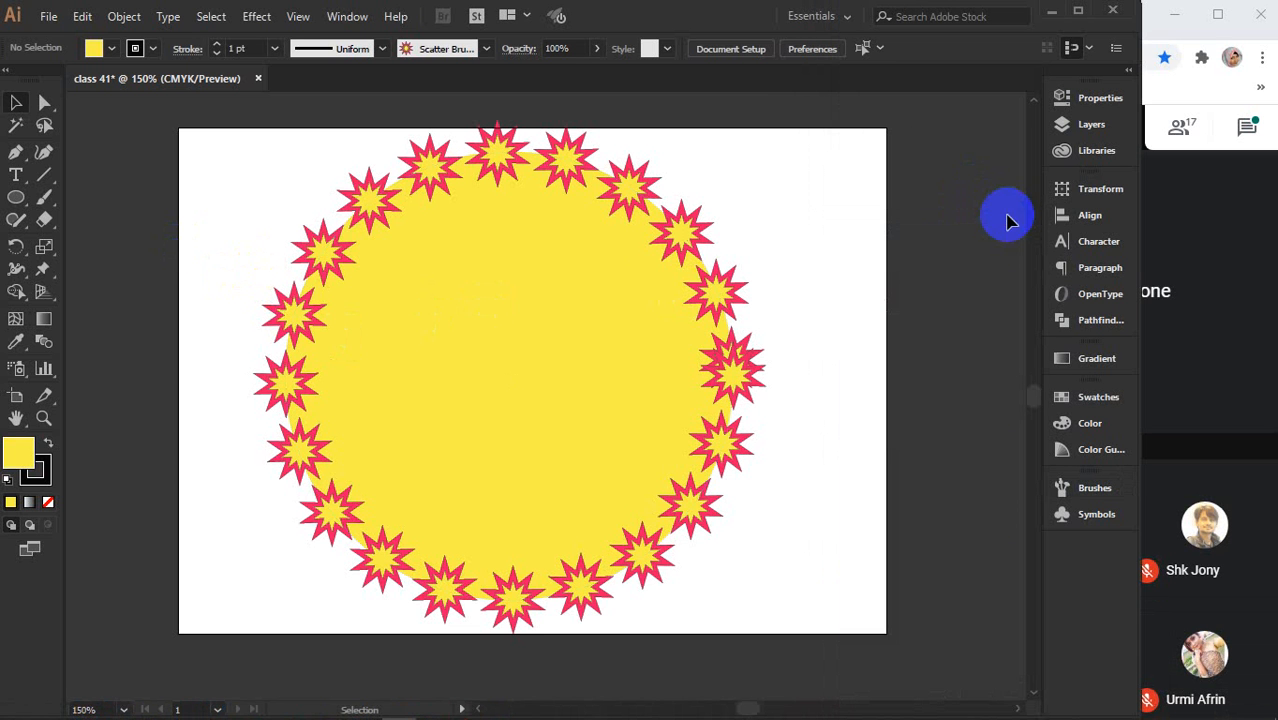
click(505, 243)
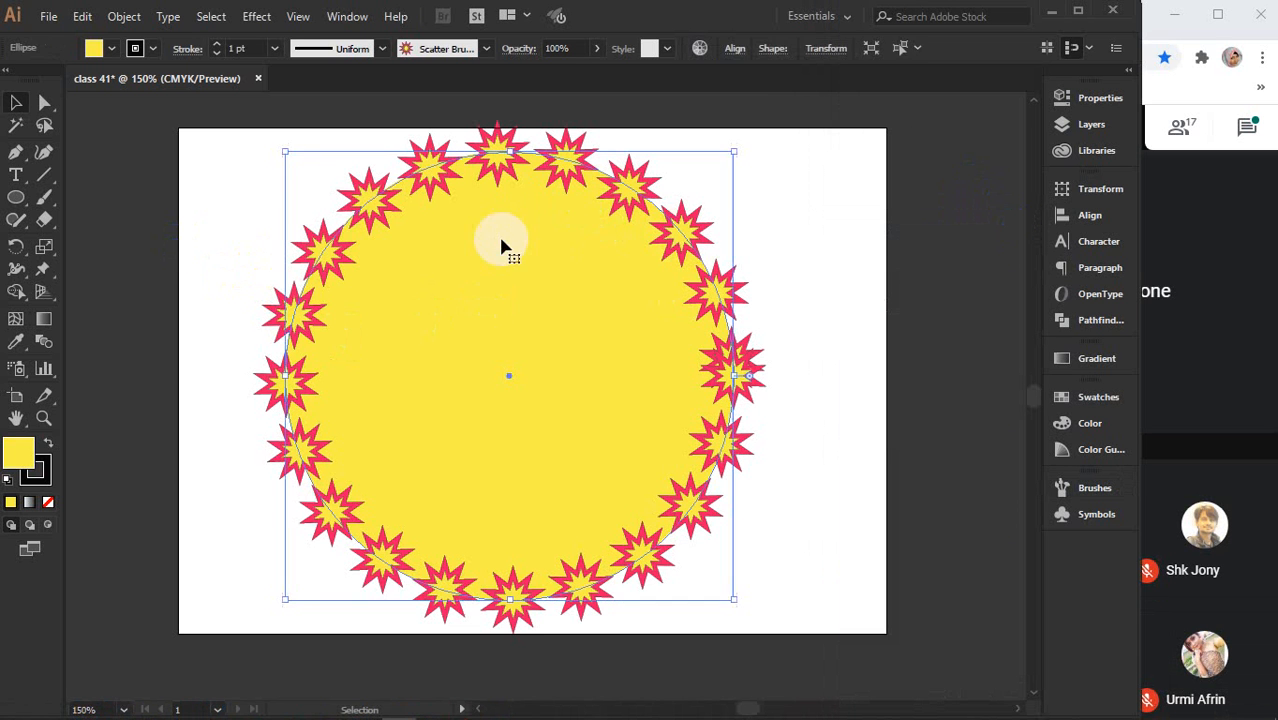
click(47, 502)
click(854, 292)
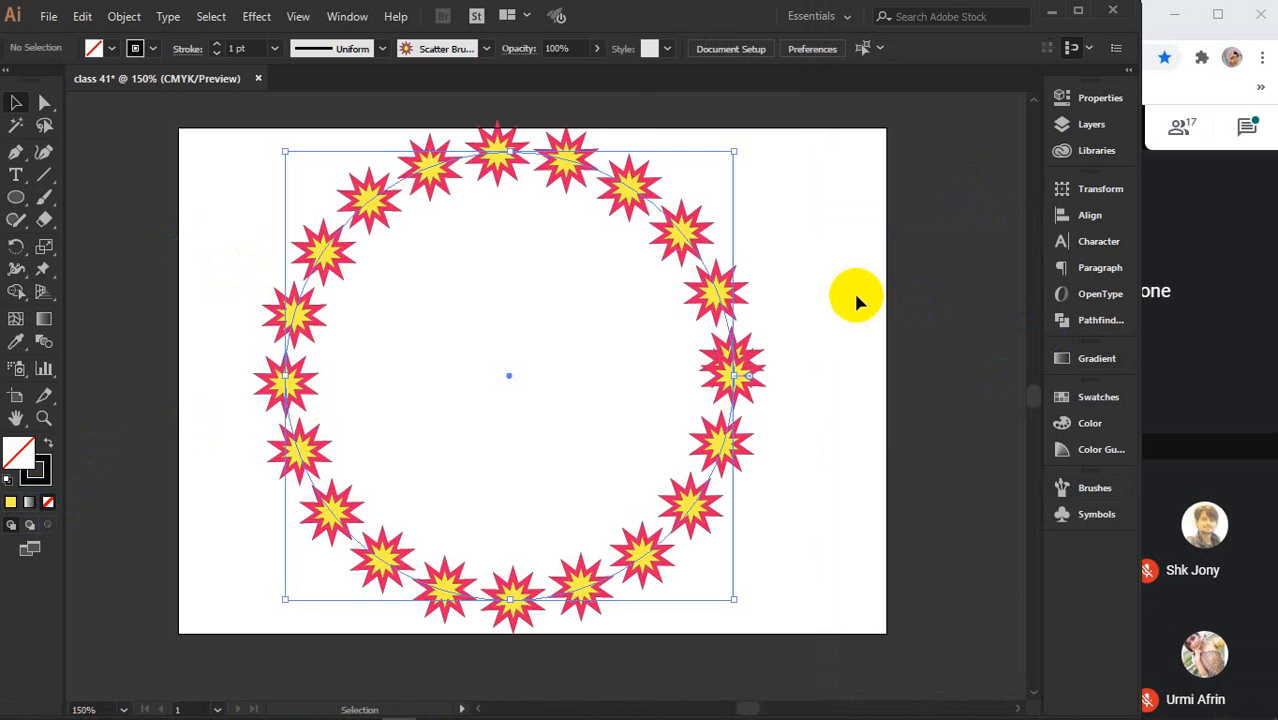
- Add four progressively smaller concentric copies of the star circle inside the original ring
click(567, 165)
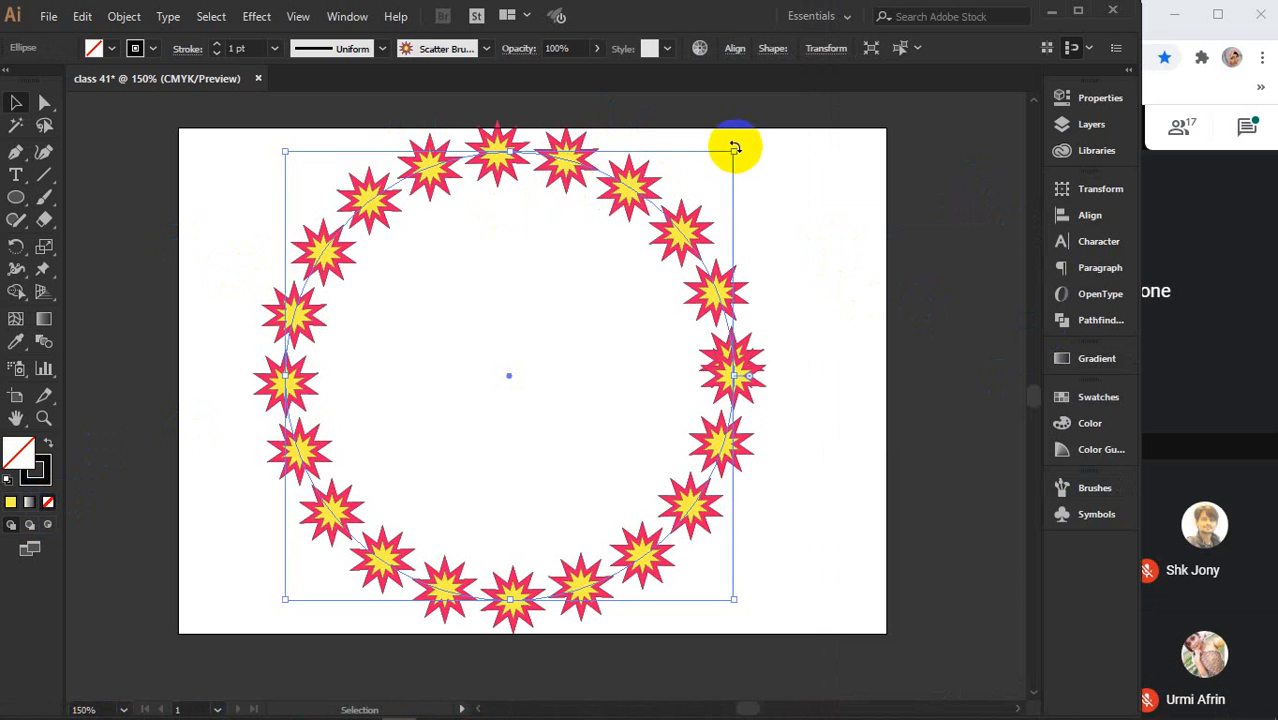
drag(737, 151, 685, 222)
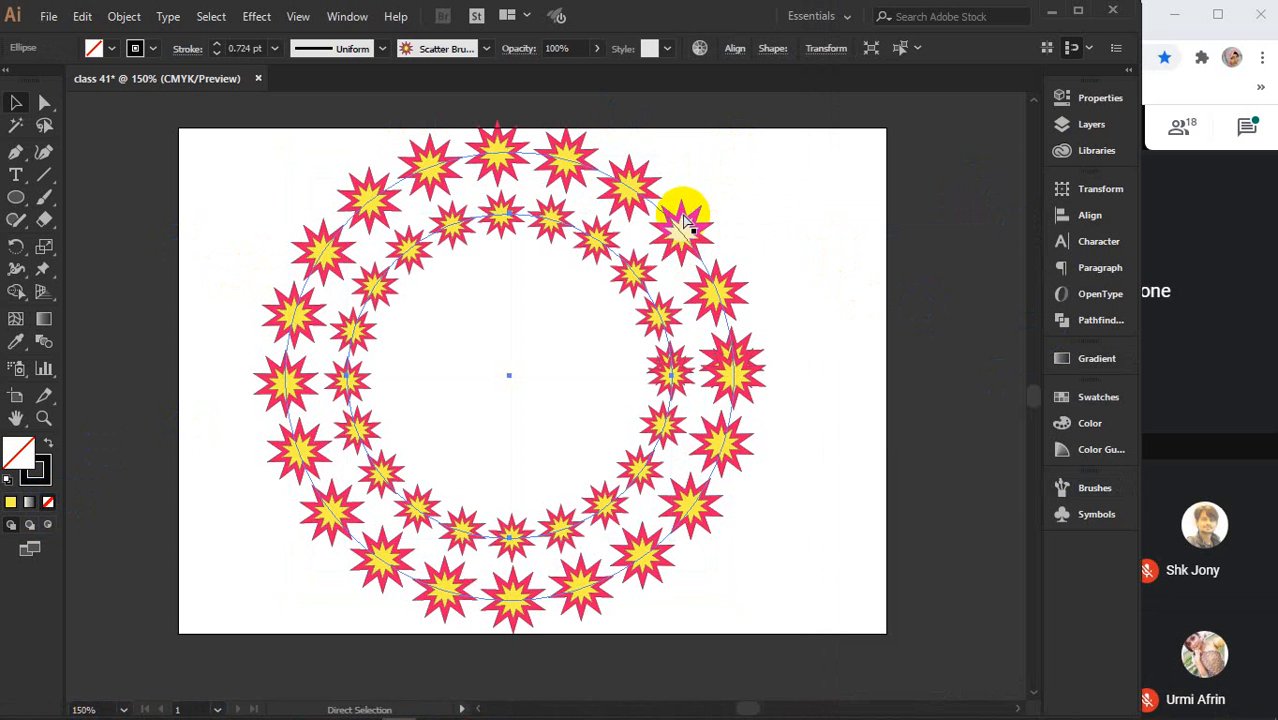
key(ctrl+f)
mouse_move(734, 152)
mouse_down()
mouse_move(719, 114)
mouse_move(655, 280)
mouse_up()
key(ctrl+f)
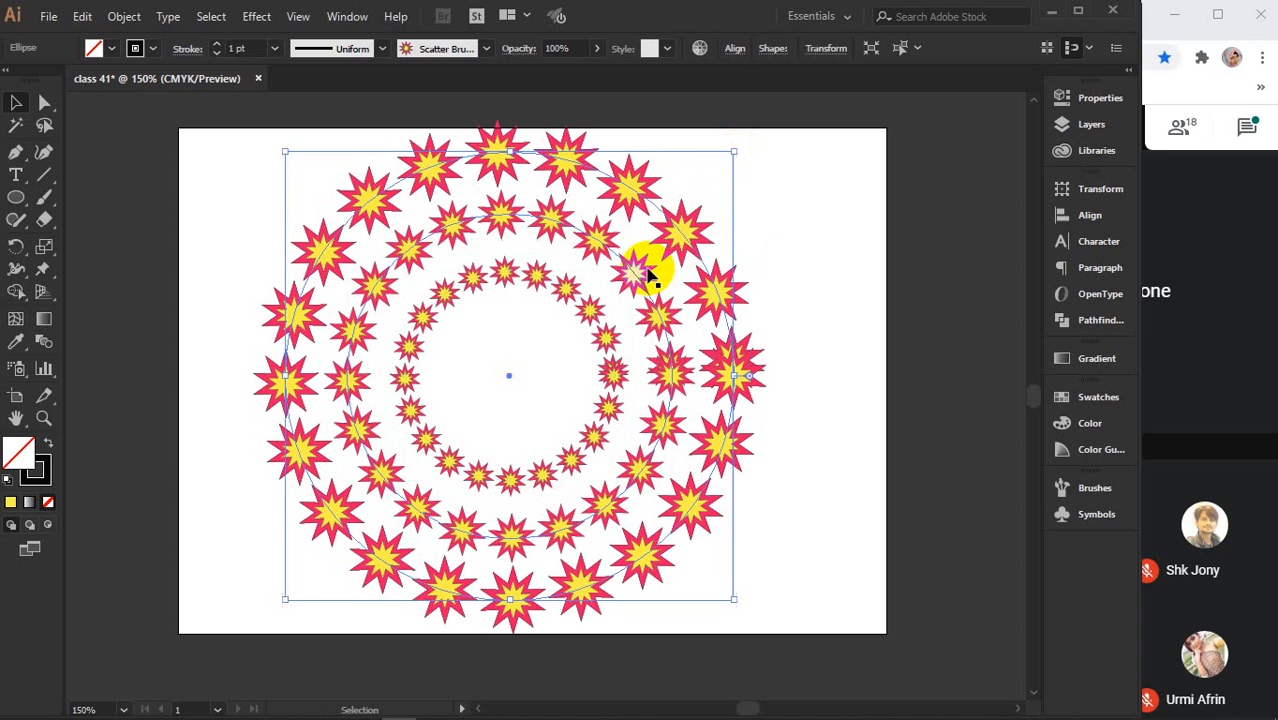
drag(735, 149, 618, 321)
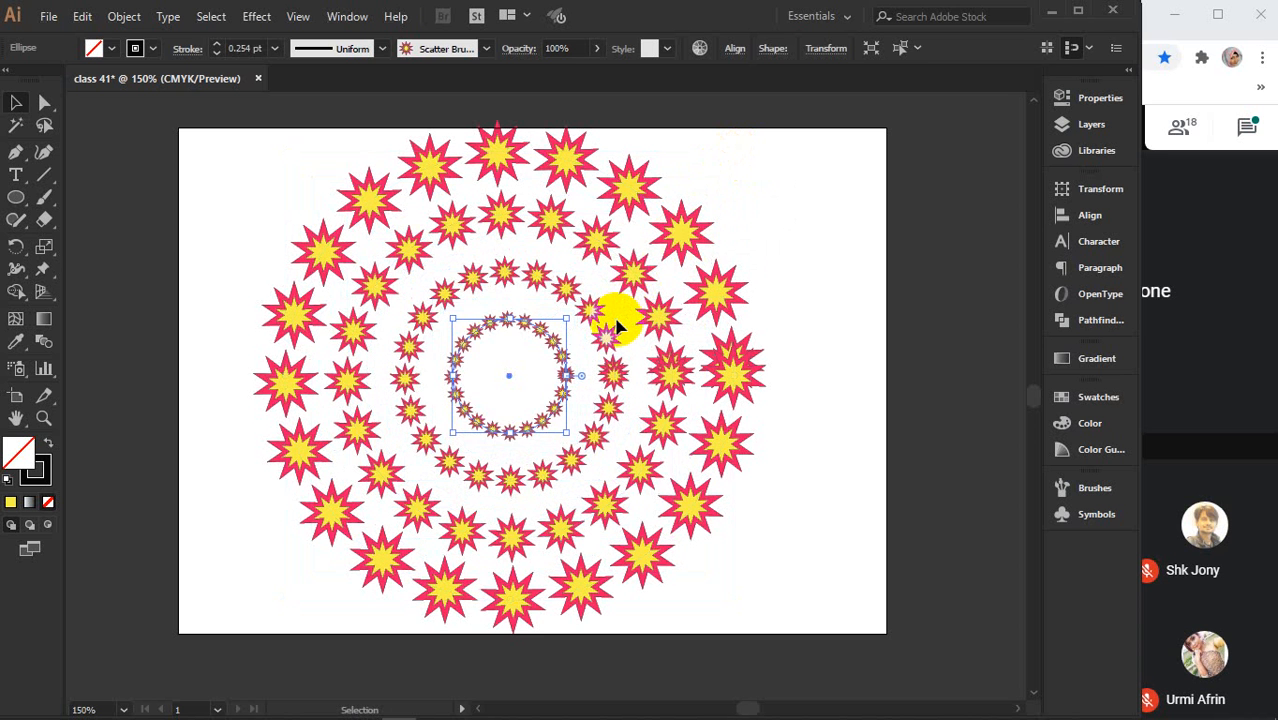
key(ctrl+f)
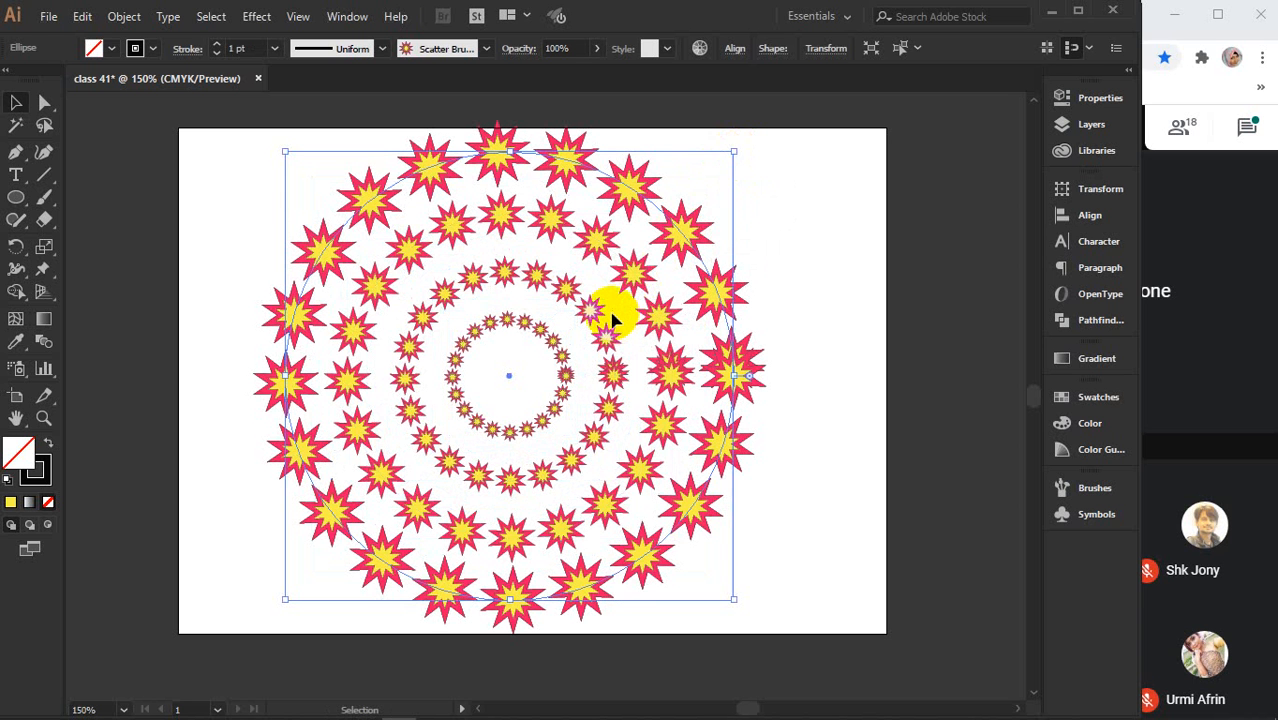
mouse_move(734, 150)
mouse_down()
mouse_move(585, 346)
mouse_move(565, 340)
mouse_up()
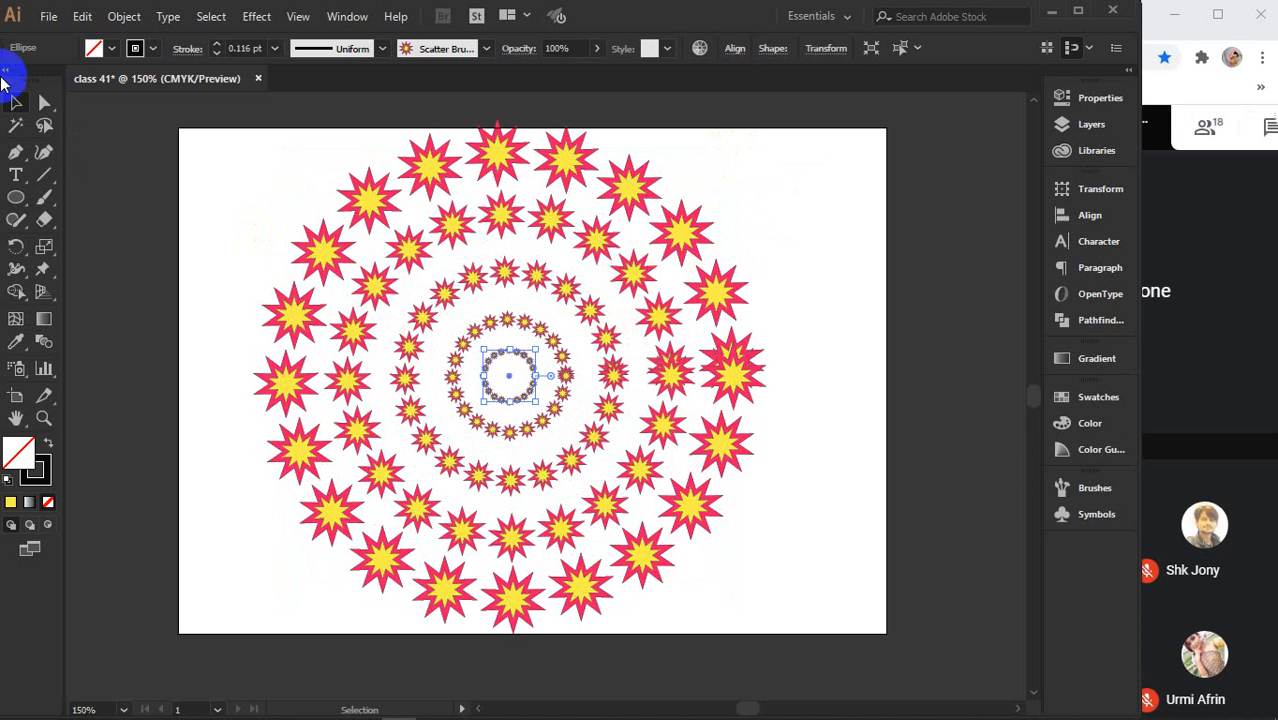
click(17, 104)
click(848, 274)
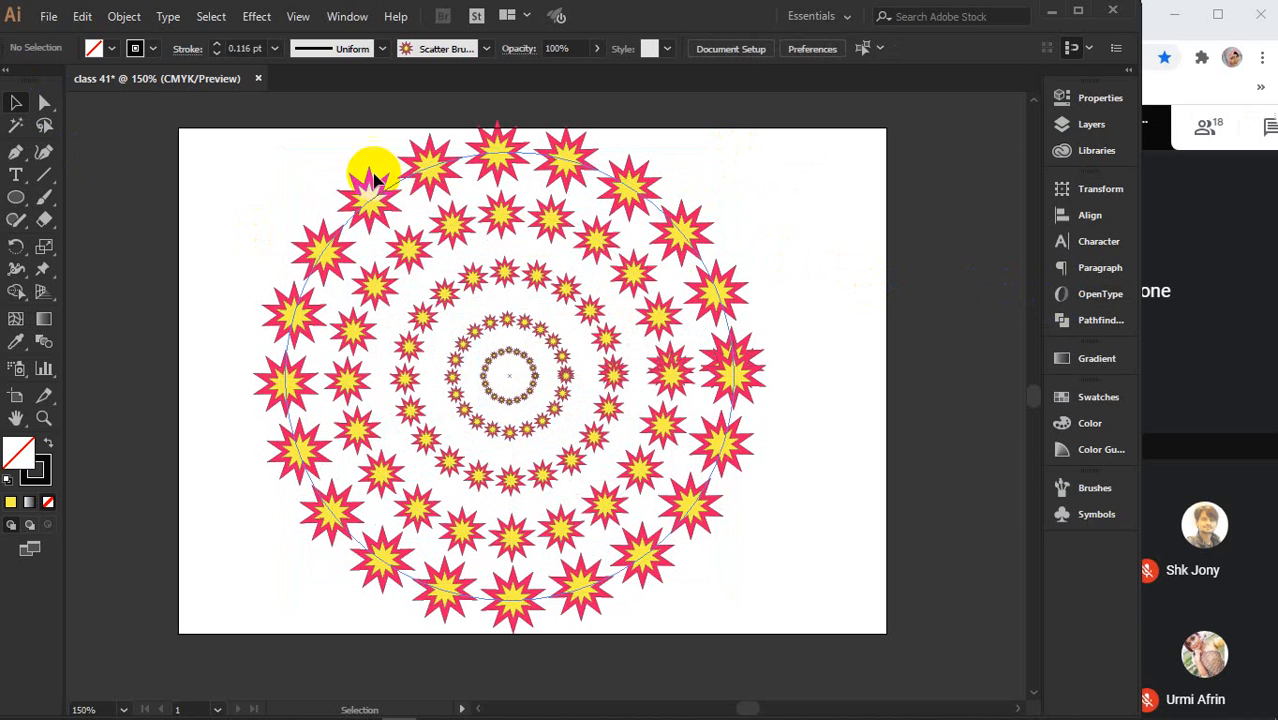
drag(266, 161, 783, 541)
click(823, 486)
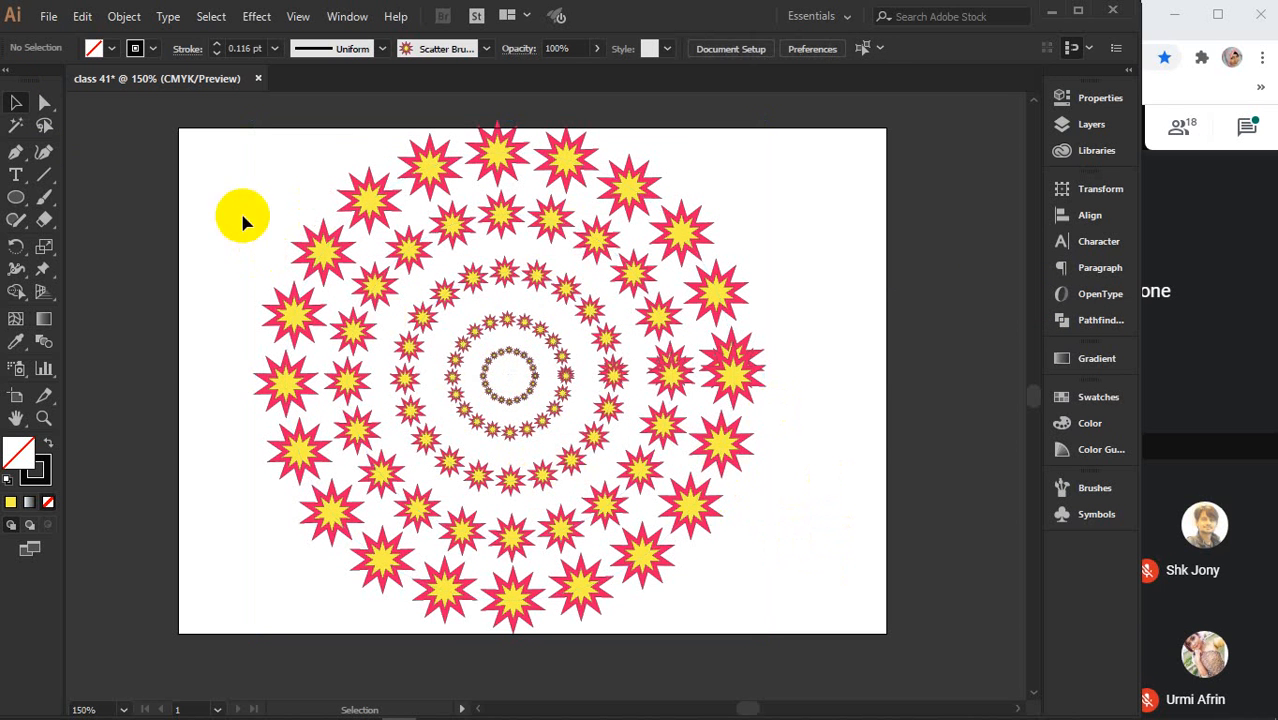
drag(231, 163, 592, 471)
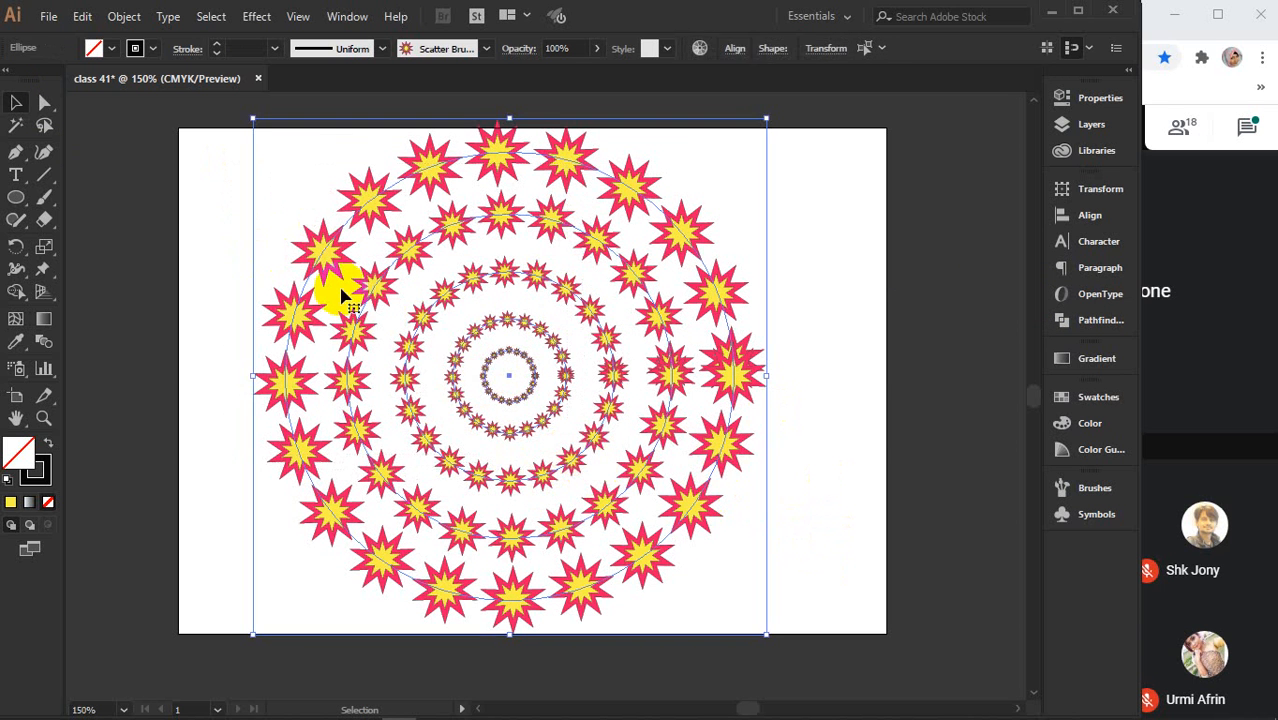
click(177, 212)
- Try the daisy, flower-stem and rope border brushes on the middle ring, finishing with the Daisy_Scatter brush
click(420, 318)
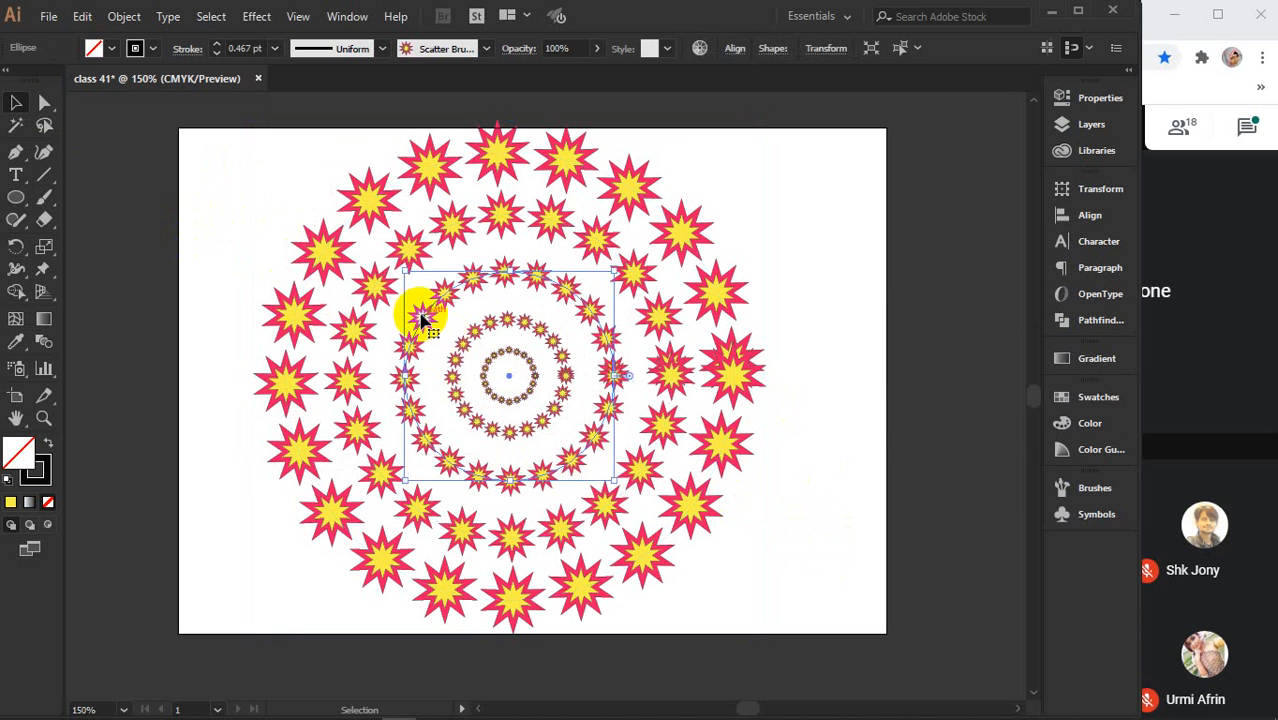
click(1092, 488)
click(837, 283)
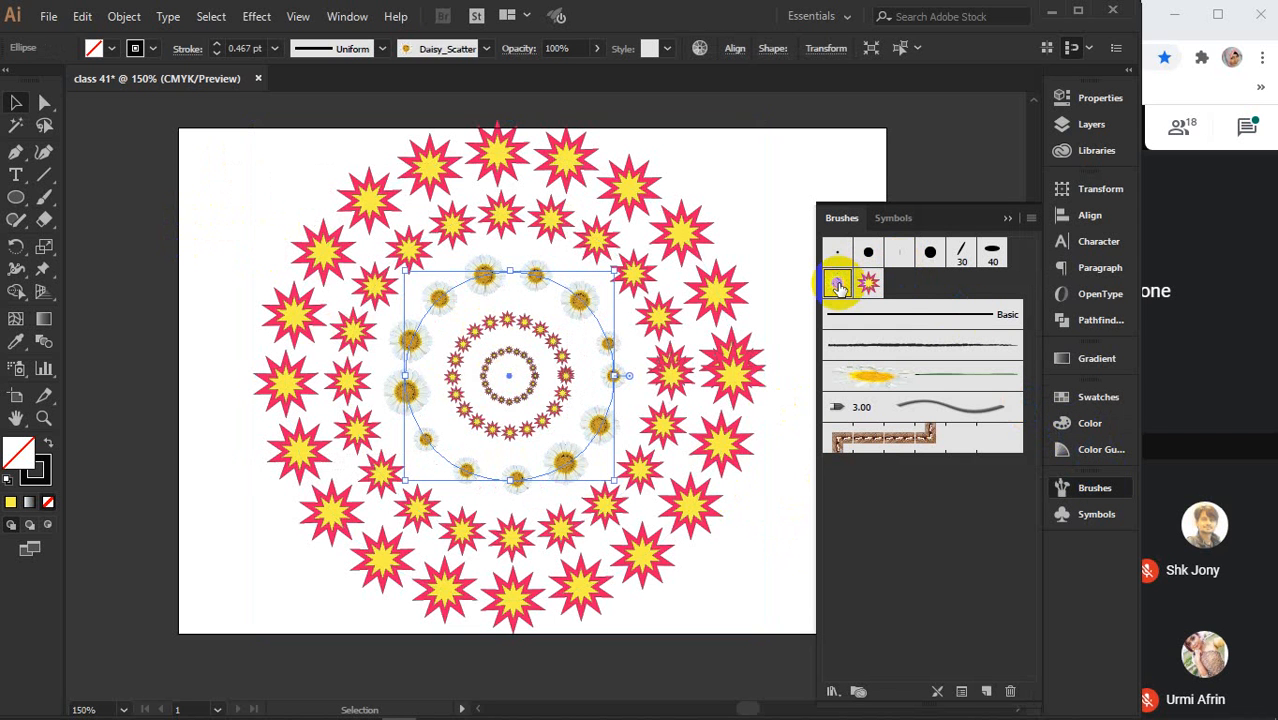
click(882, 382)
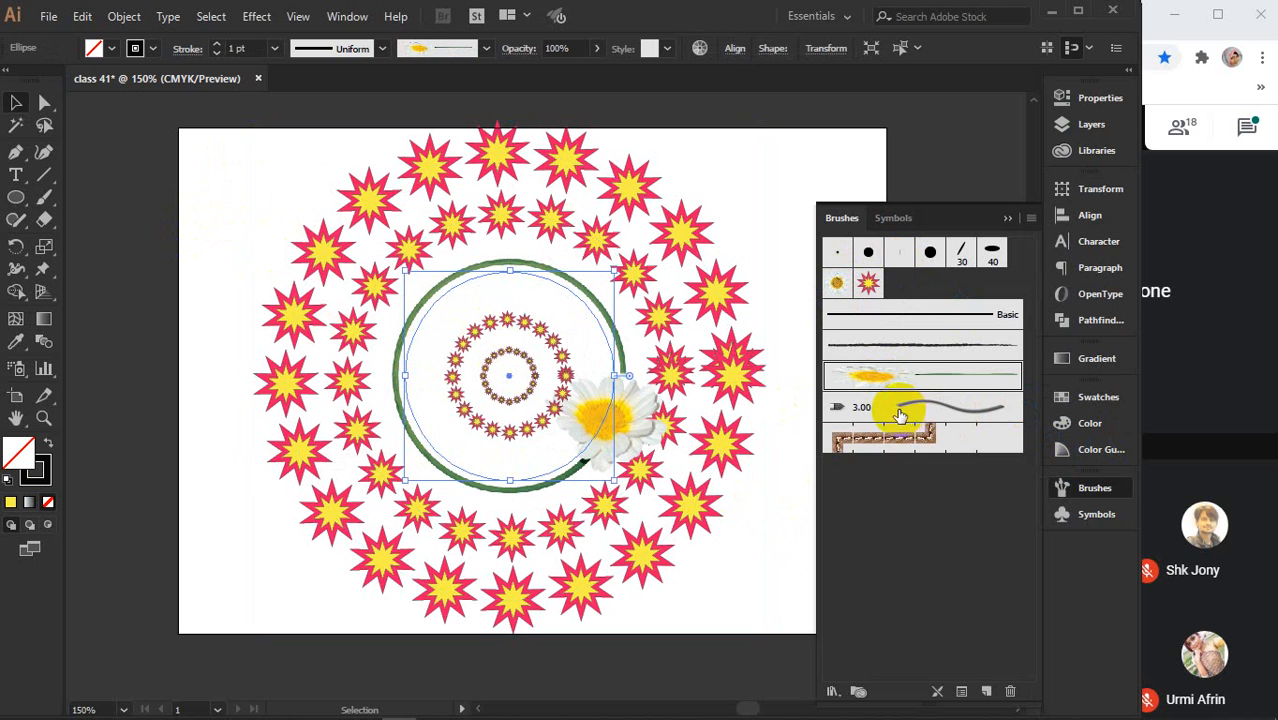
click(888, 440)
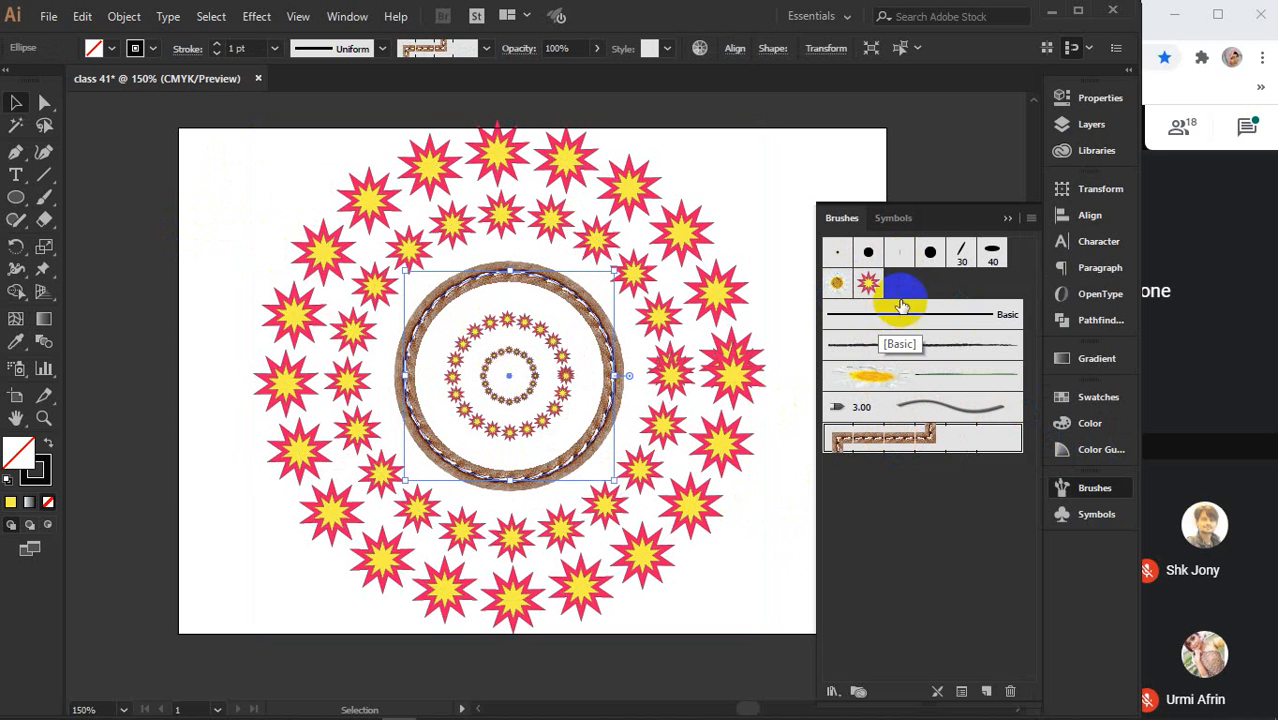
click(837, 283)
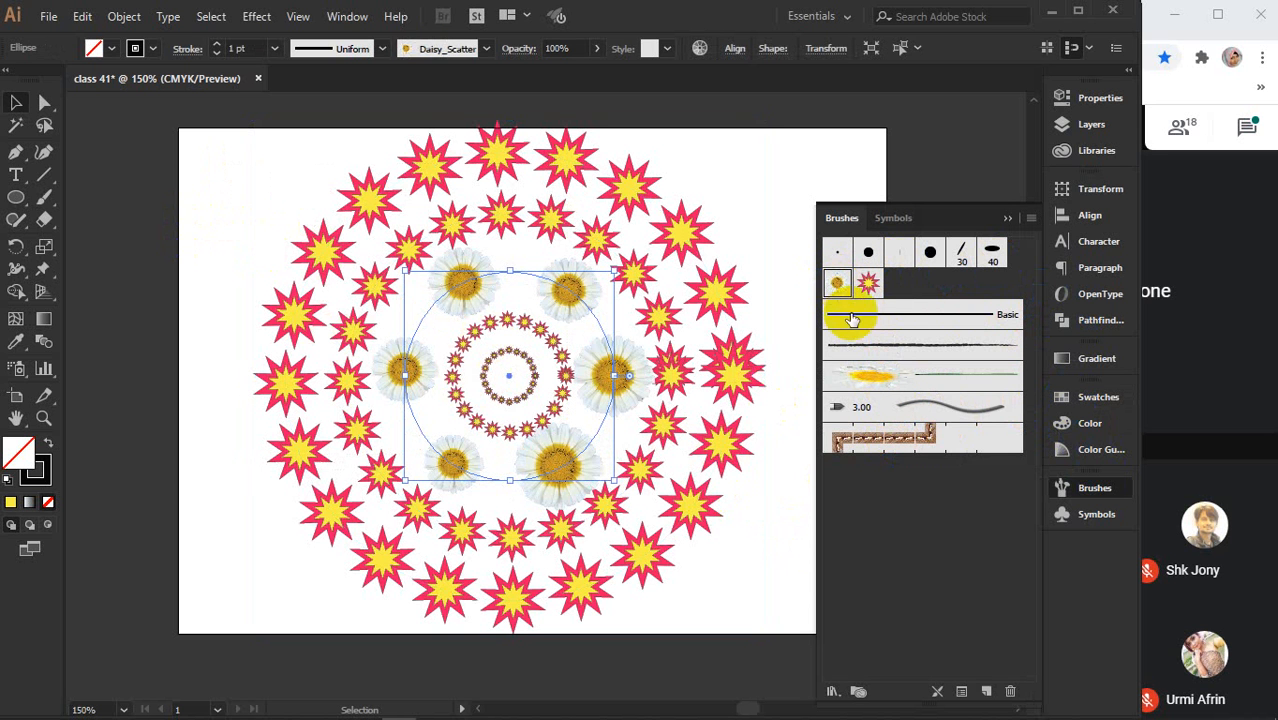
- Delete all the concentric rings to clear the artboard
click(1008, 217)
drag(218, 152, 712, 540)
key(Delete)
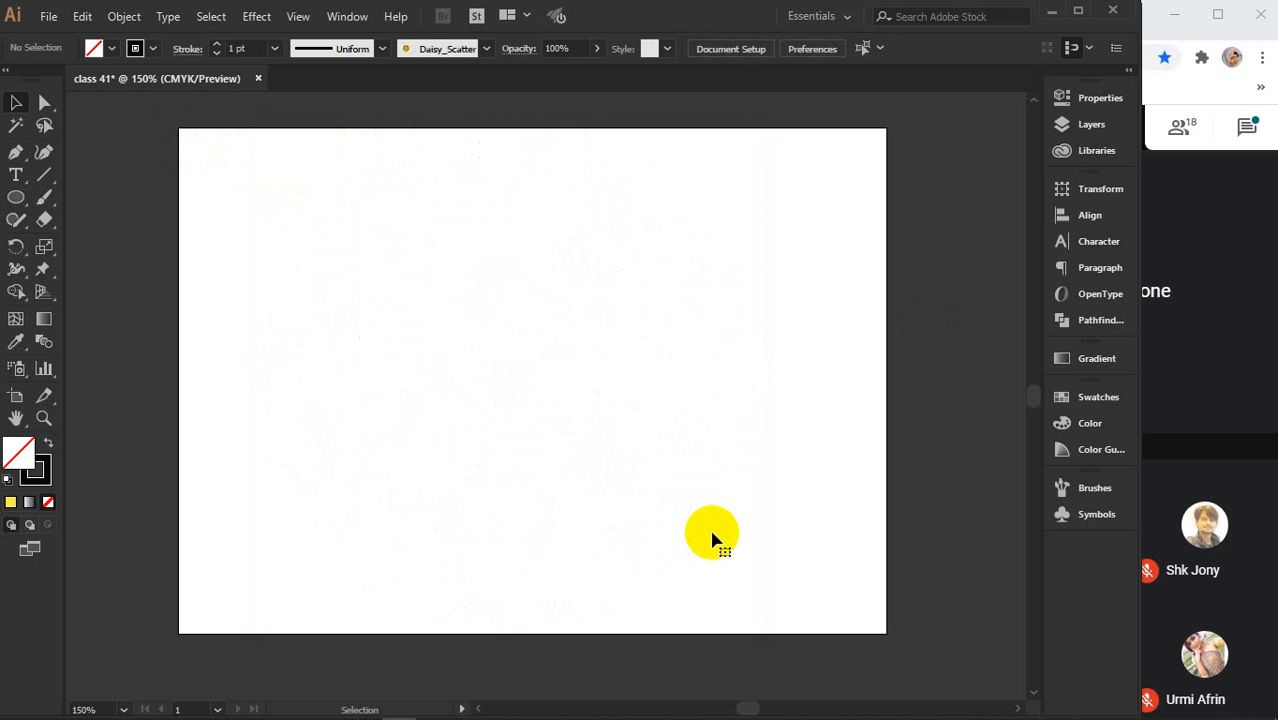
- Paint a single dot on the blank artboard with the Paintbrush tool, using the 3 pt. Round brush enlarged by several sizes
drag(46, 176, 113, 193)
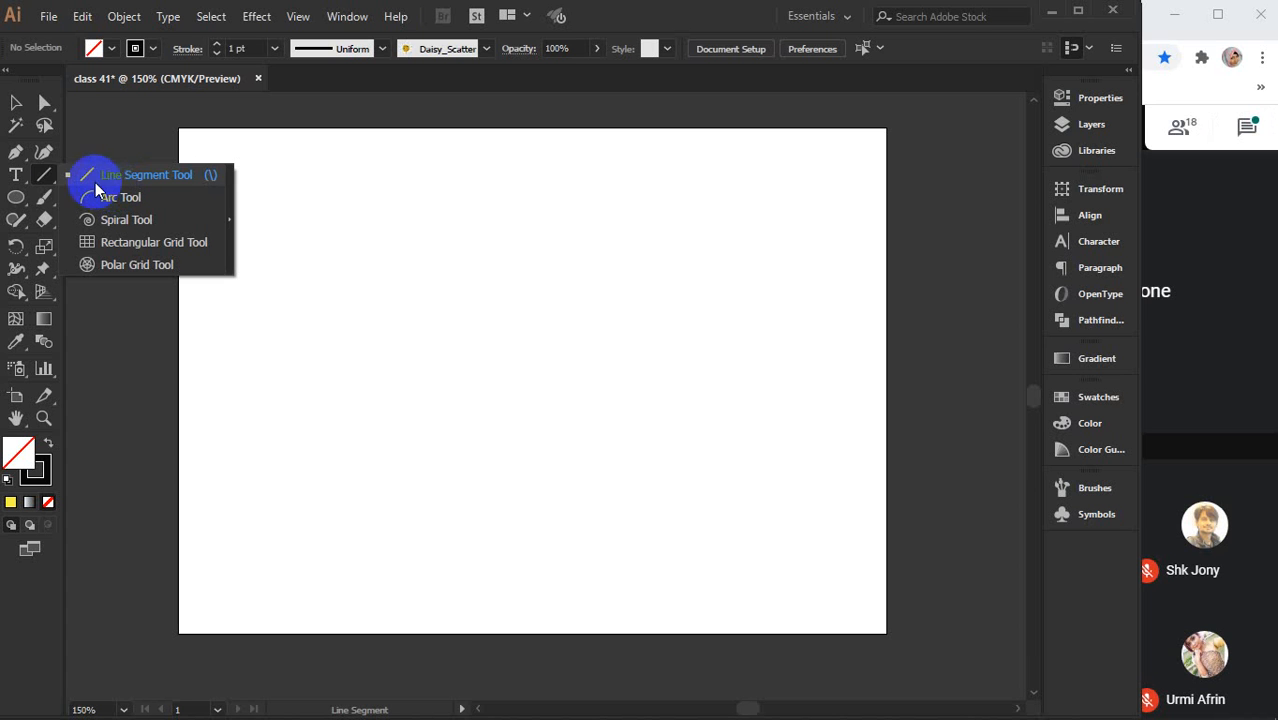
click(44, 198)
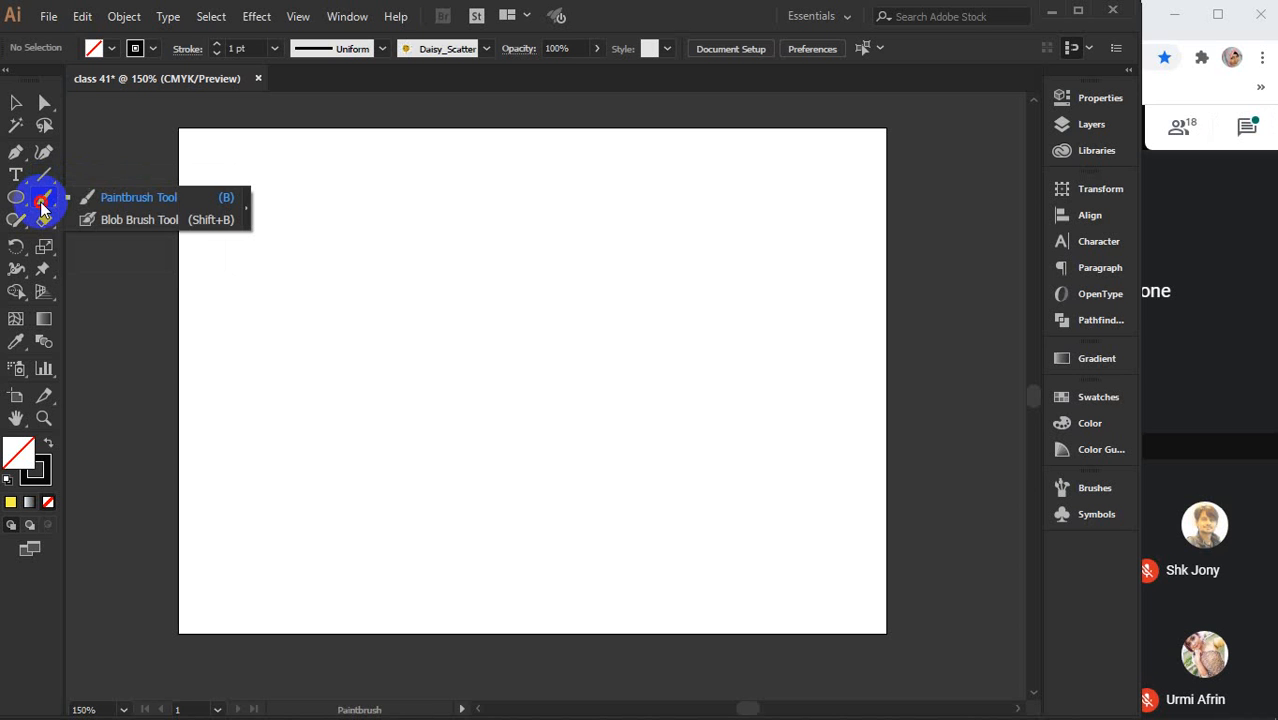
click(158, 200)
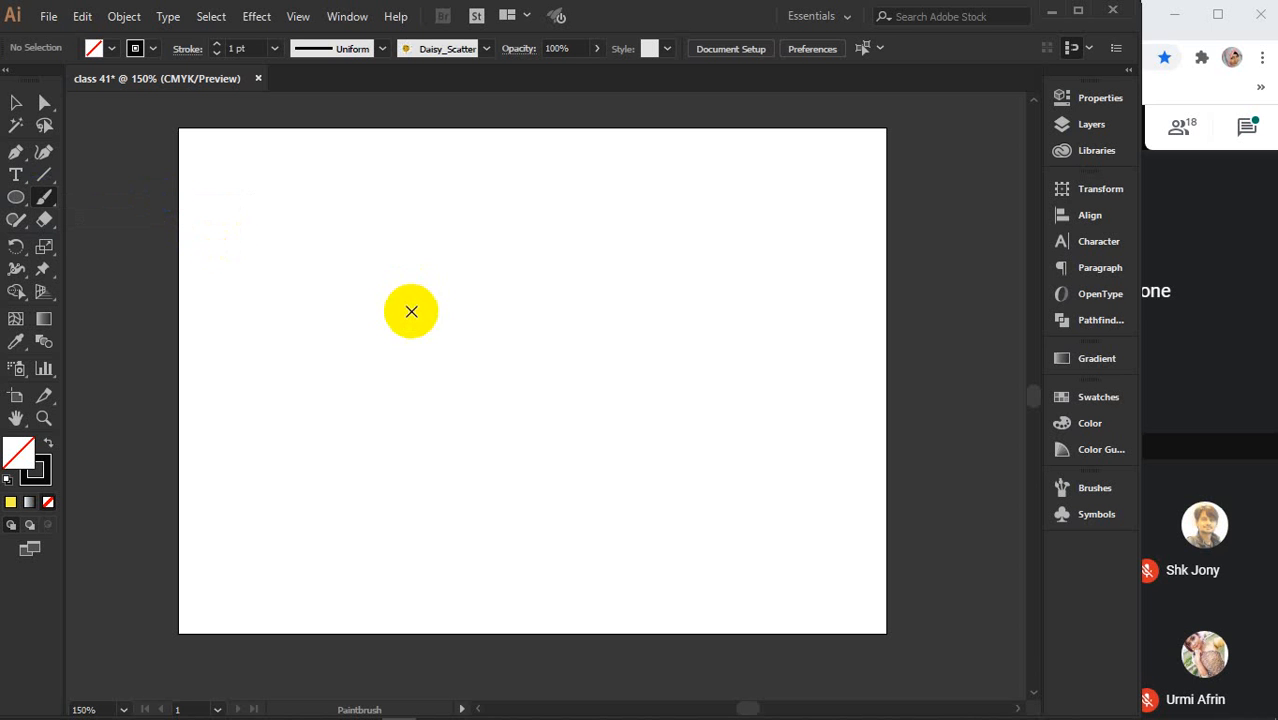
click(484, 49)
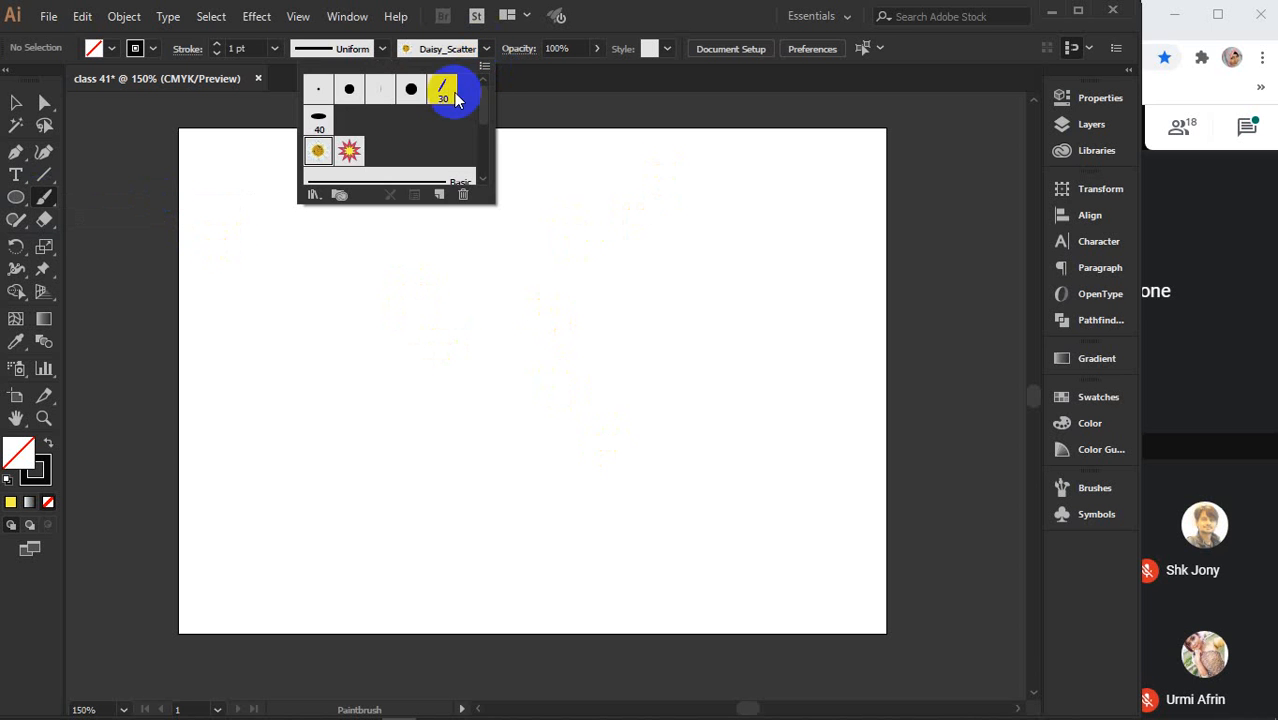
click(318, 89)
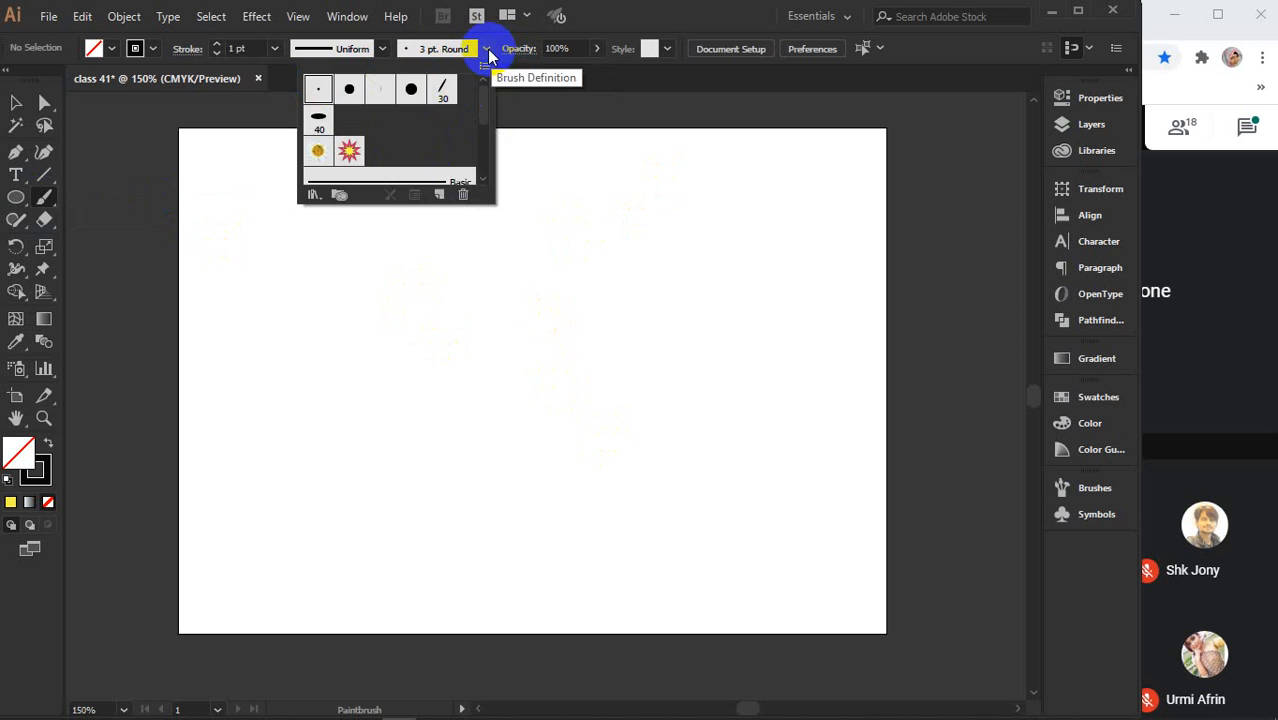
click(487, 50)
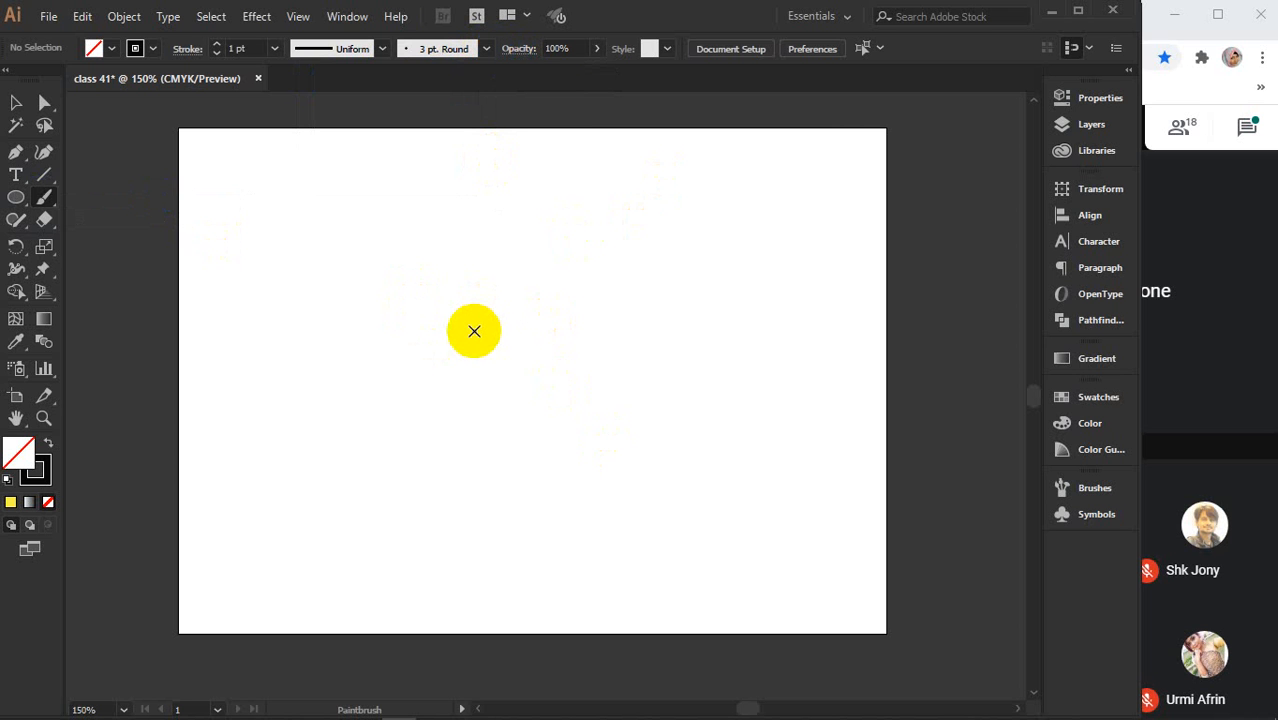
key(])
key(])
key(])
key(])
key(])
key(])
key(])
key(])
click(470, 327)
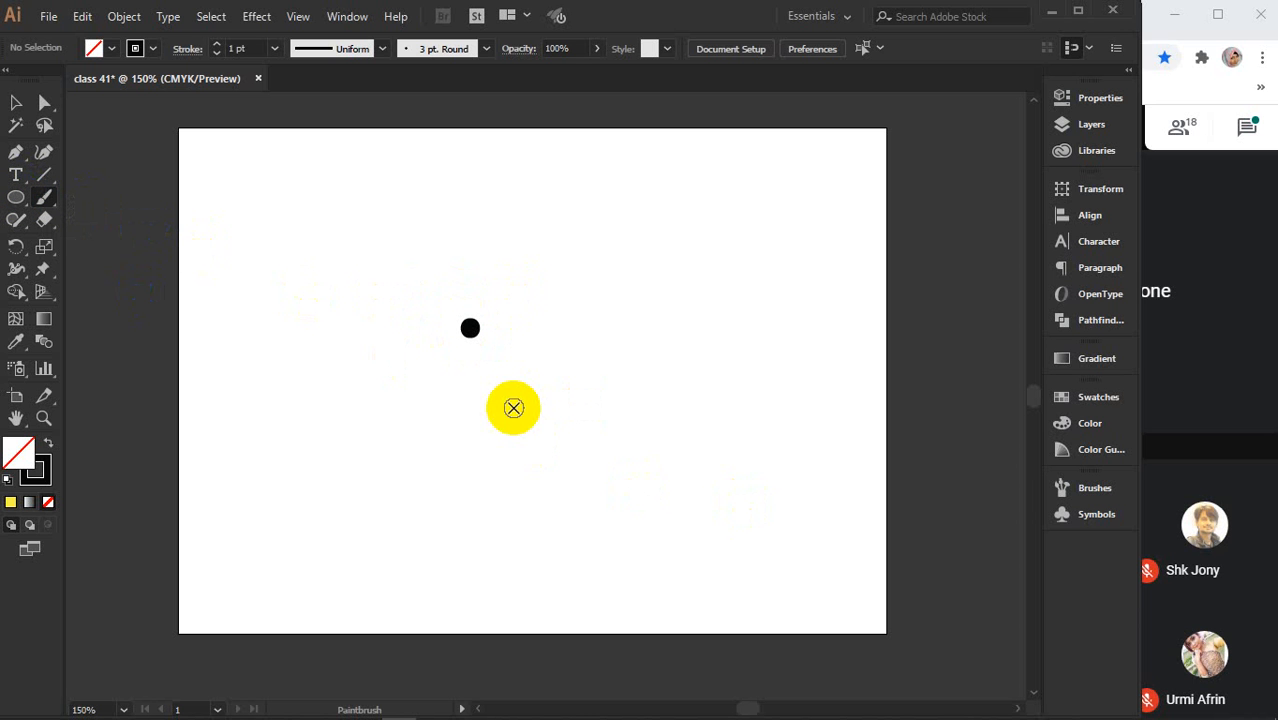
- Enlarge the round brush further and paint a bigger dot below the first, plus a thick wavy stroke near the artboard's lower left
key(bracketright)
key(bracketright)
key(bracketright)
key(bracketright)
key(bracketright)
key(bracketright)
key(bracketright)
key(bracketright)
key(bracketright)
key(bracketright)
key(bracketright)
click(513, 407)
mouse_move(343, 560)
mouse_down()
mouse_move(368, 502)
mouse_move(430, 500)
mouse_up()
- Select both dots and the thick wavy stroke and move them together upward on the artboard
click(14, 102)
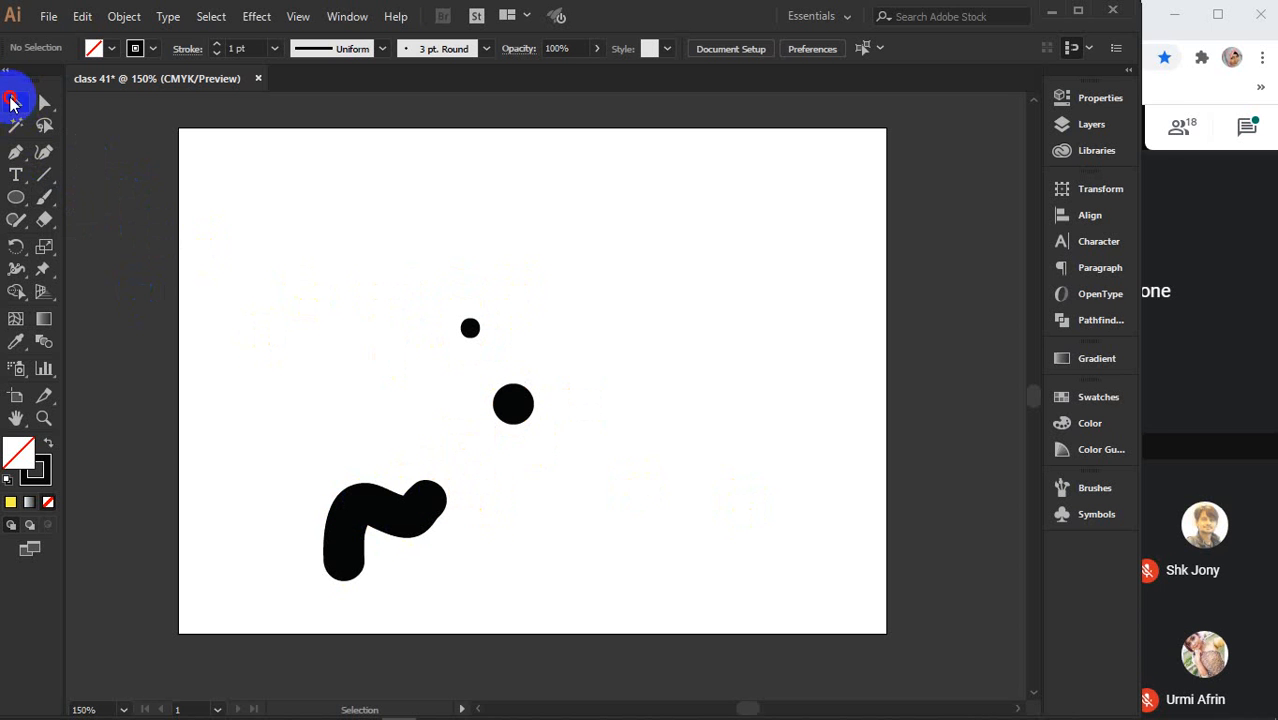
mouse_move(245, 282)
mouse_down()
mouse_move(585, 608)
mouse_move(532, 572)
mouse_up()
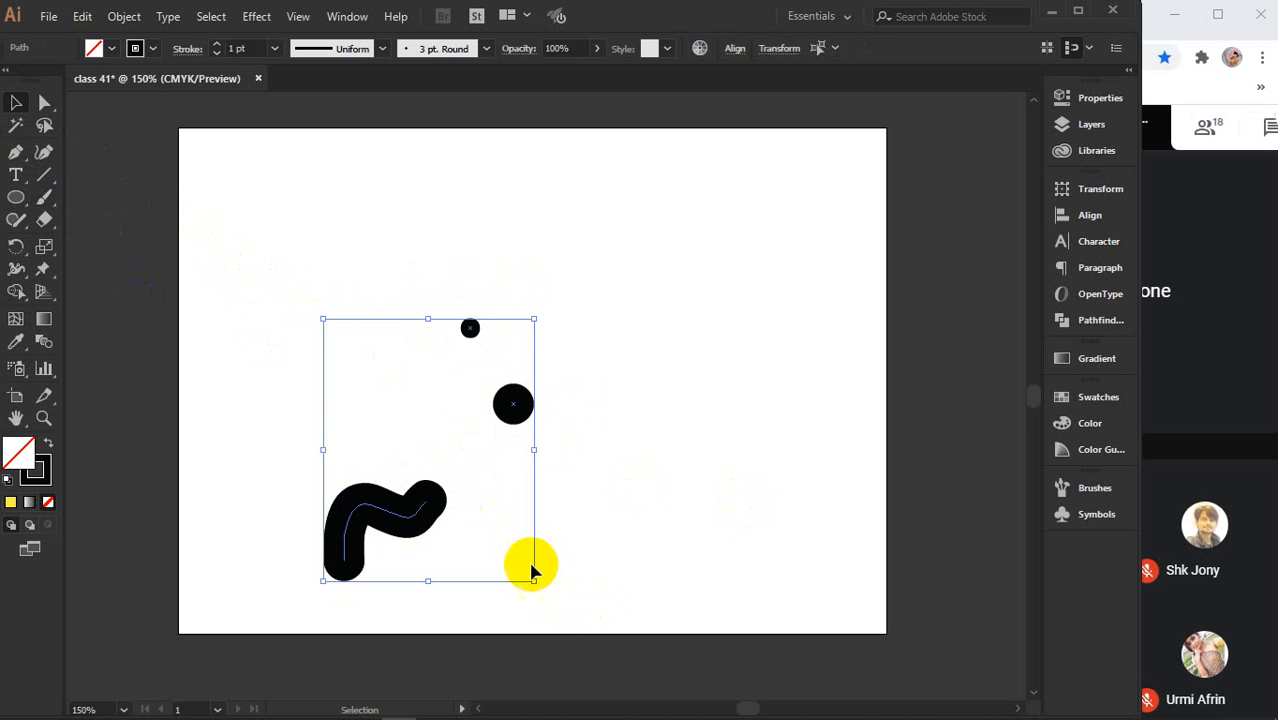
click(11, 502)
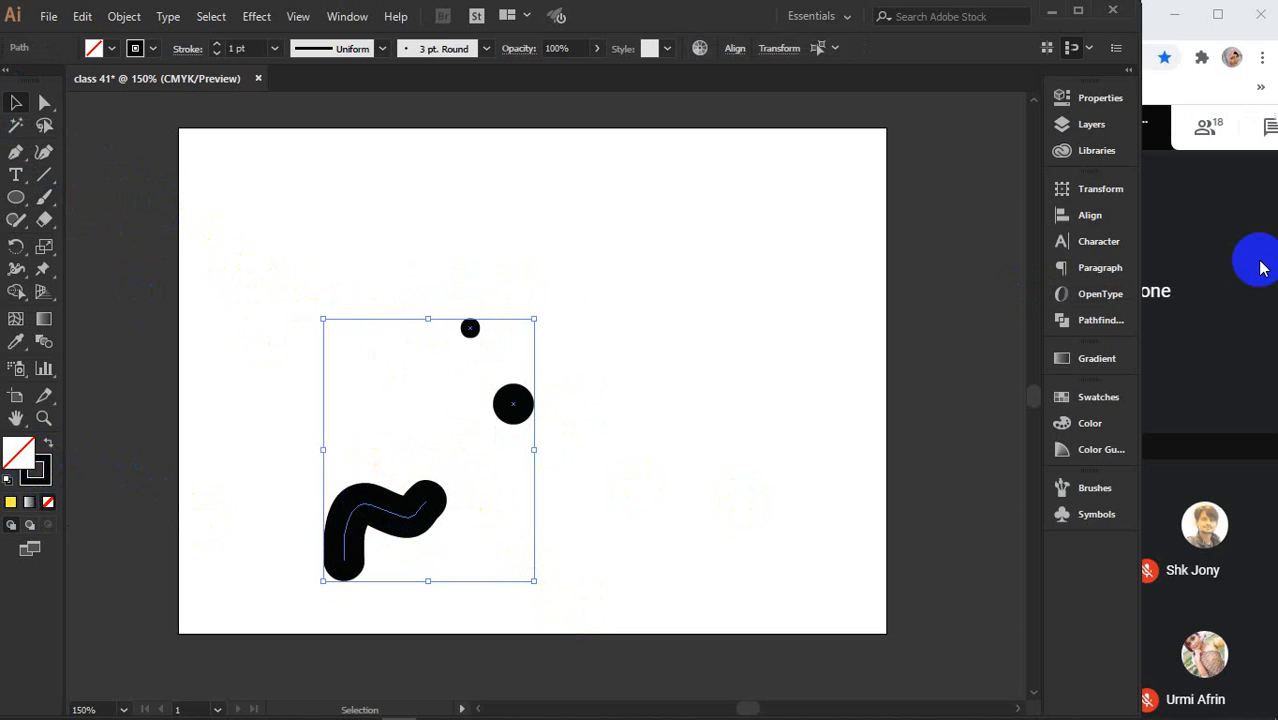
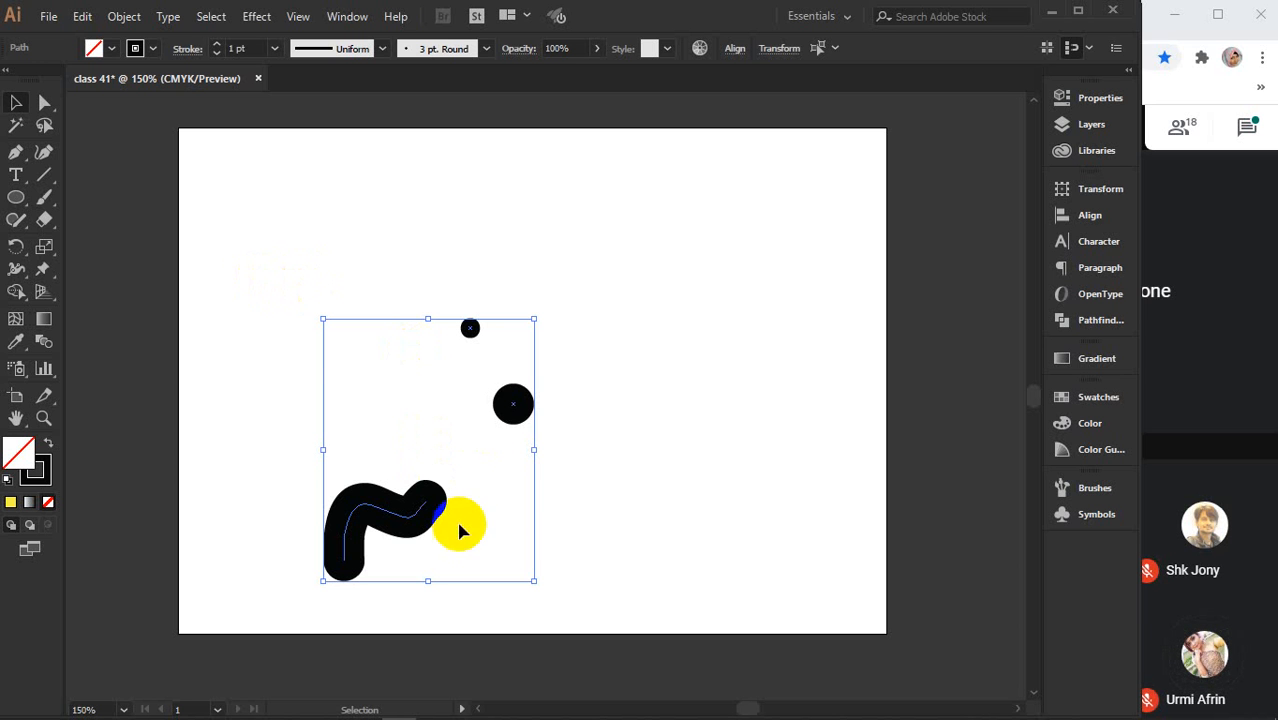
drag(409, 507, 399, 416)
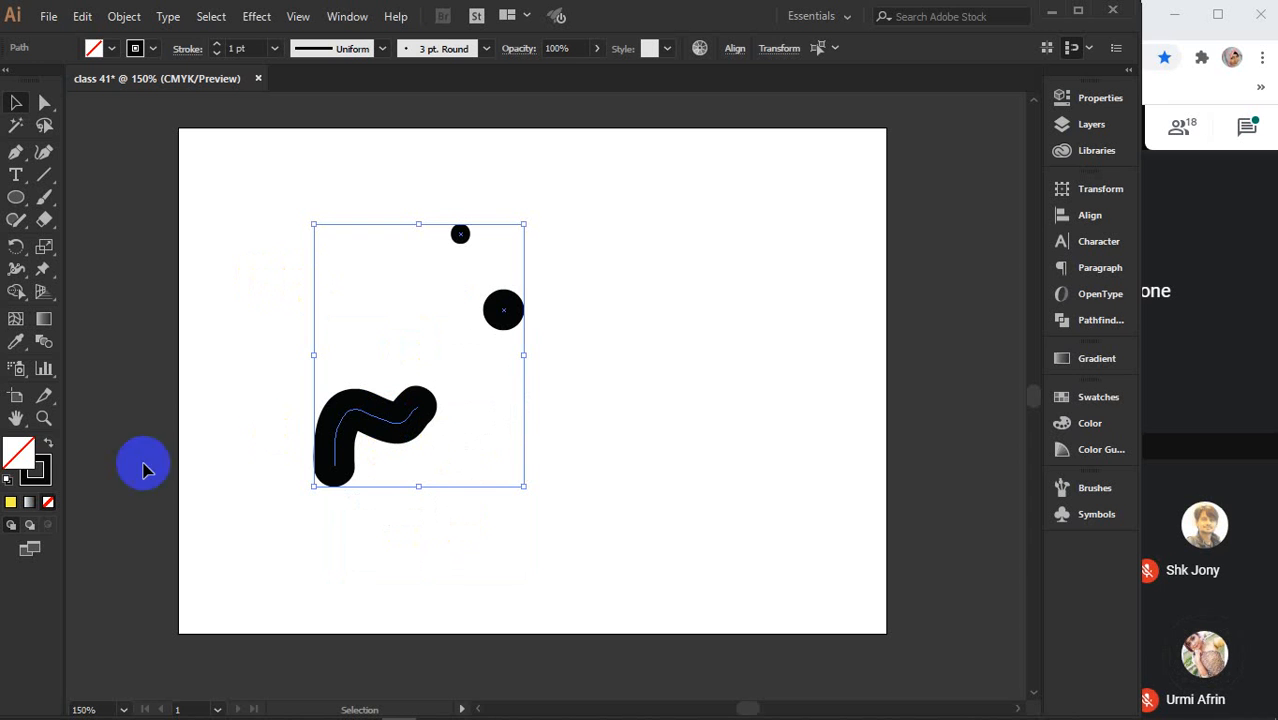
- Try a yellow fill on the painted dots and stroke without keeping it, and delete them all
click(11, 503)
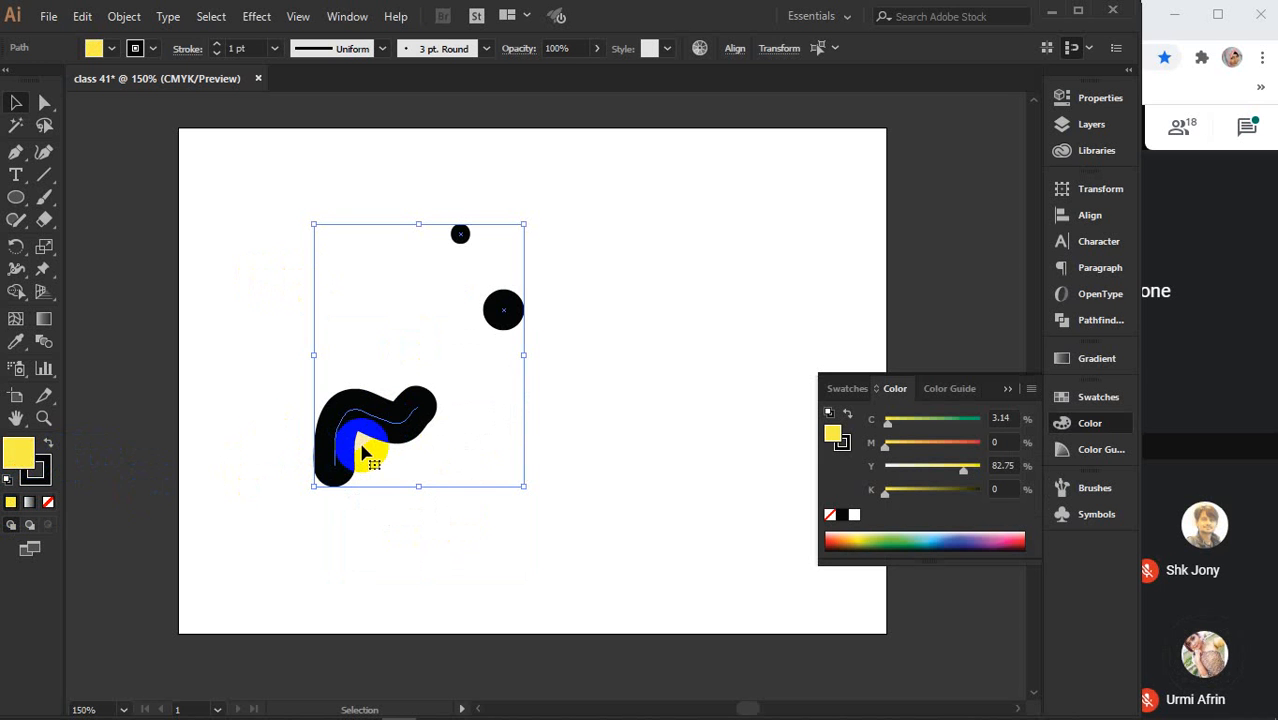
click(48, 503)
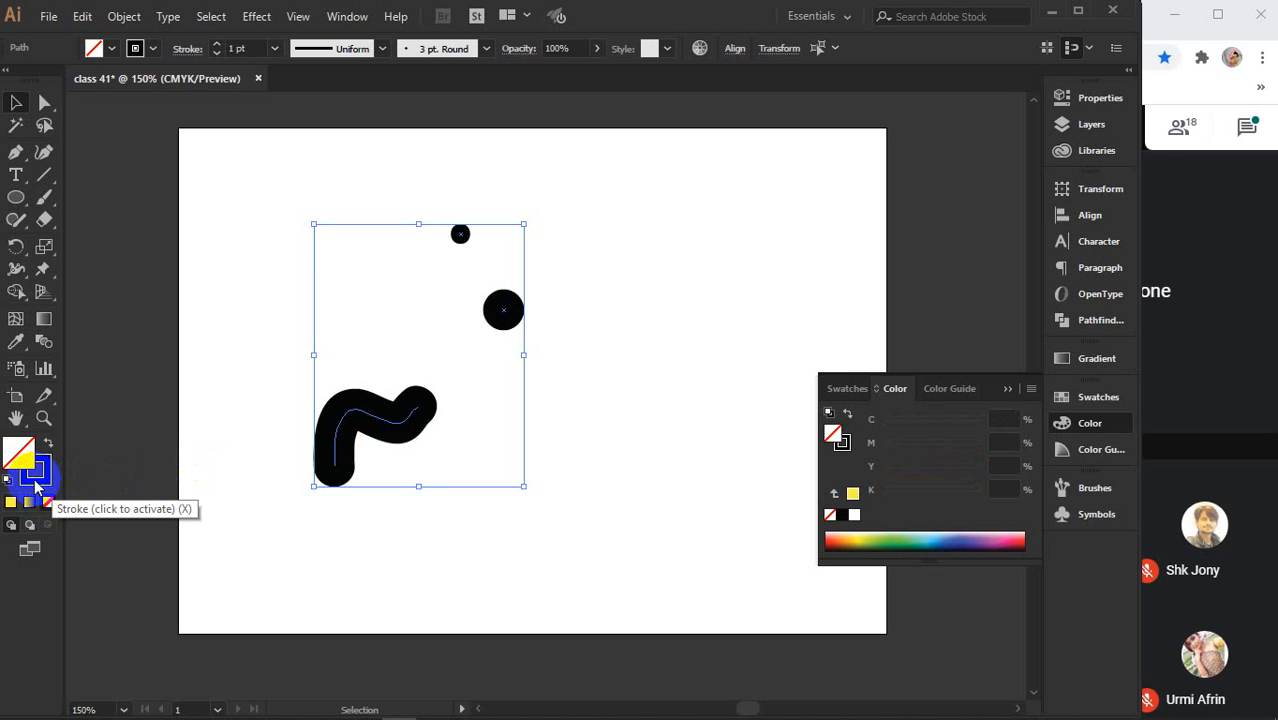
click(1005, 389)
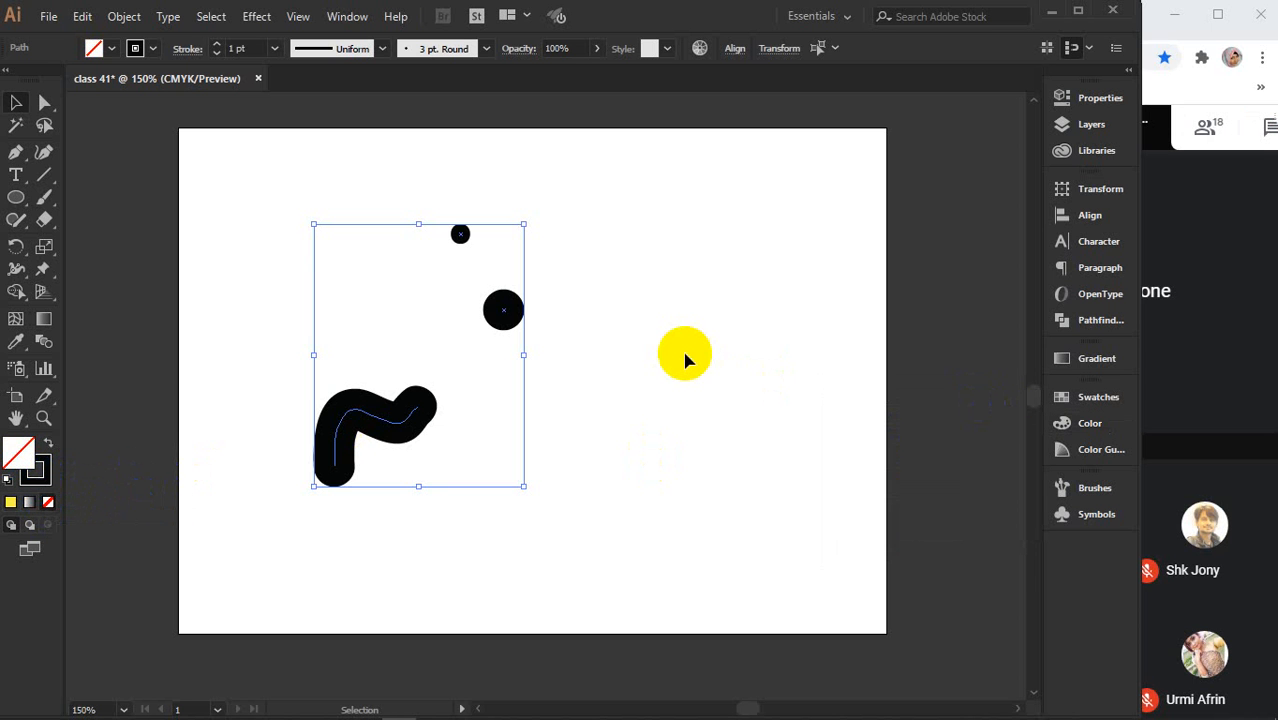
key(Delete)
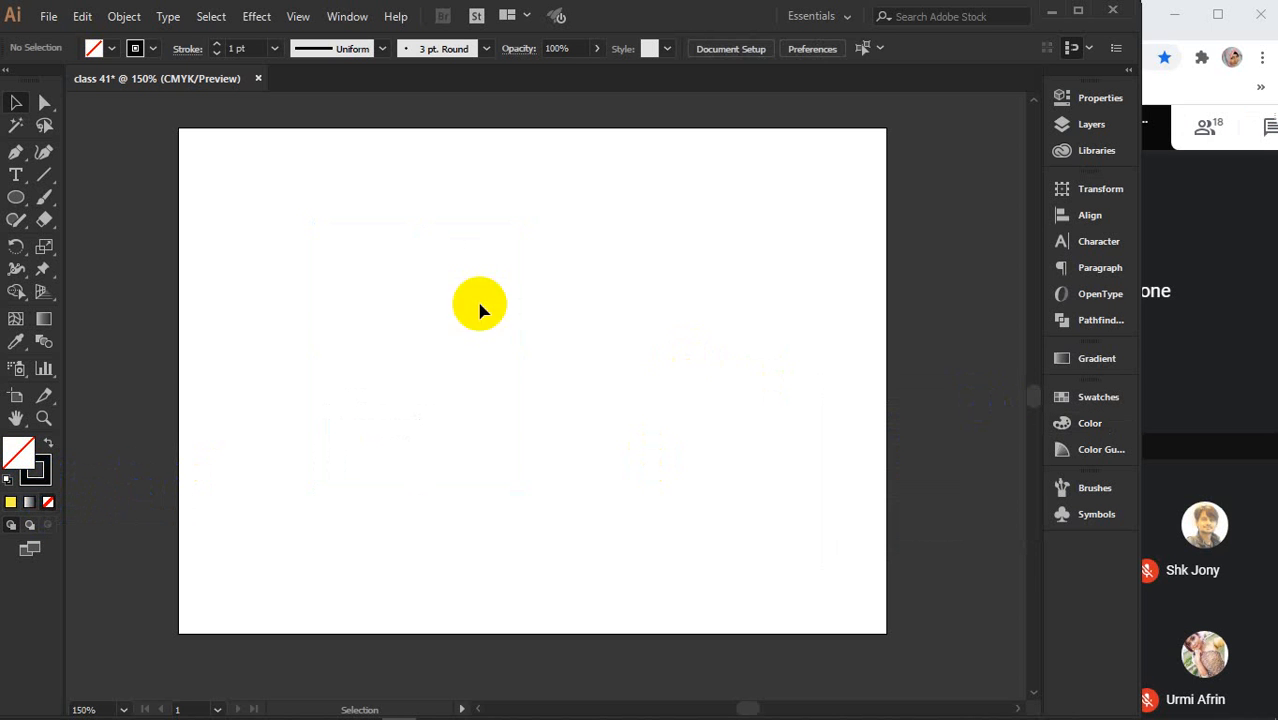
- Paint a long wavy black stroke across the middle of the artboard with the Blob Brush tool
drag(46, 197, 127, 225)
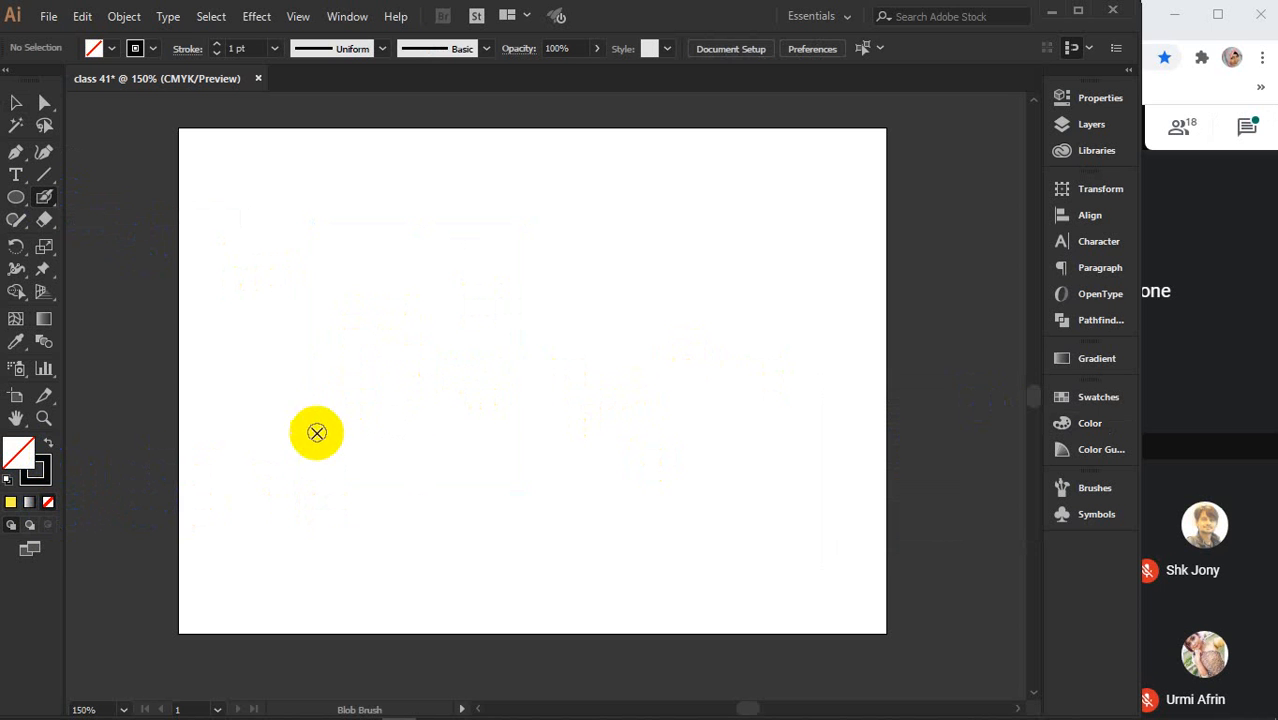
drag(315, 435, 620, 316)
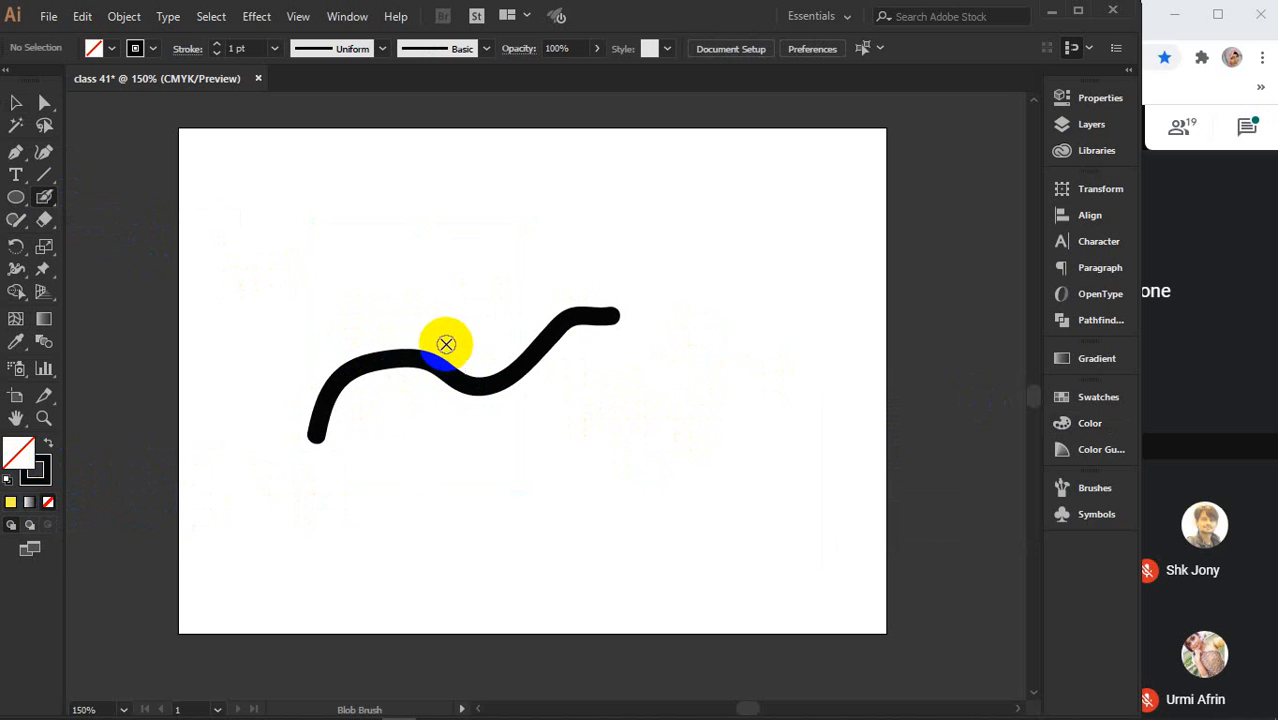
click(14, 104)
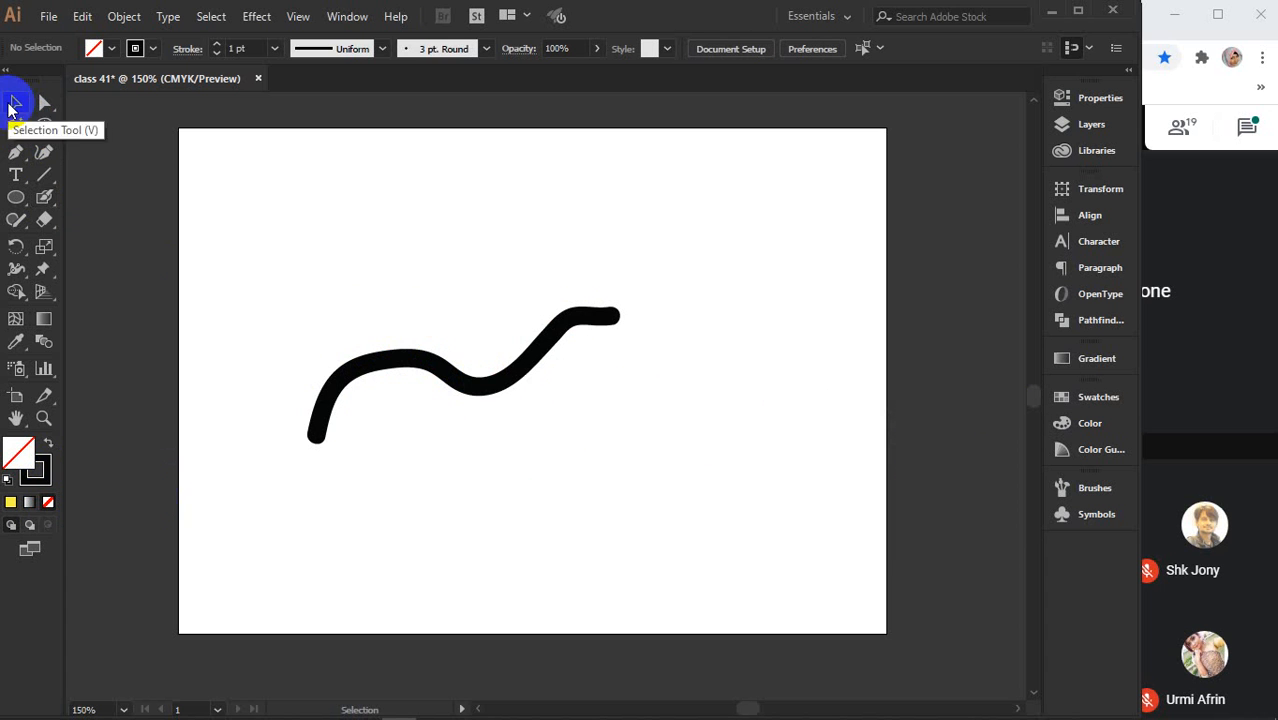
- Change the fill of the wavy blob shape to yellow
click(432, 366)
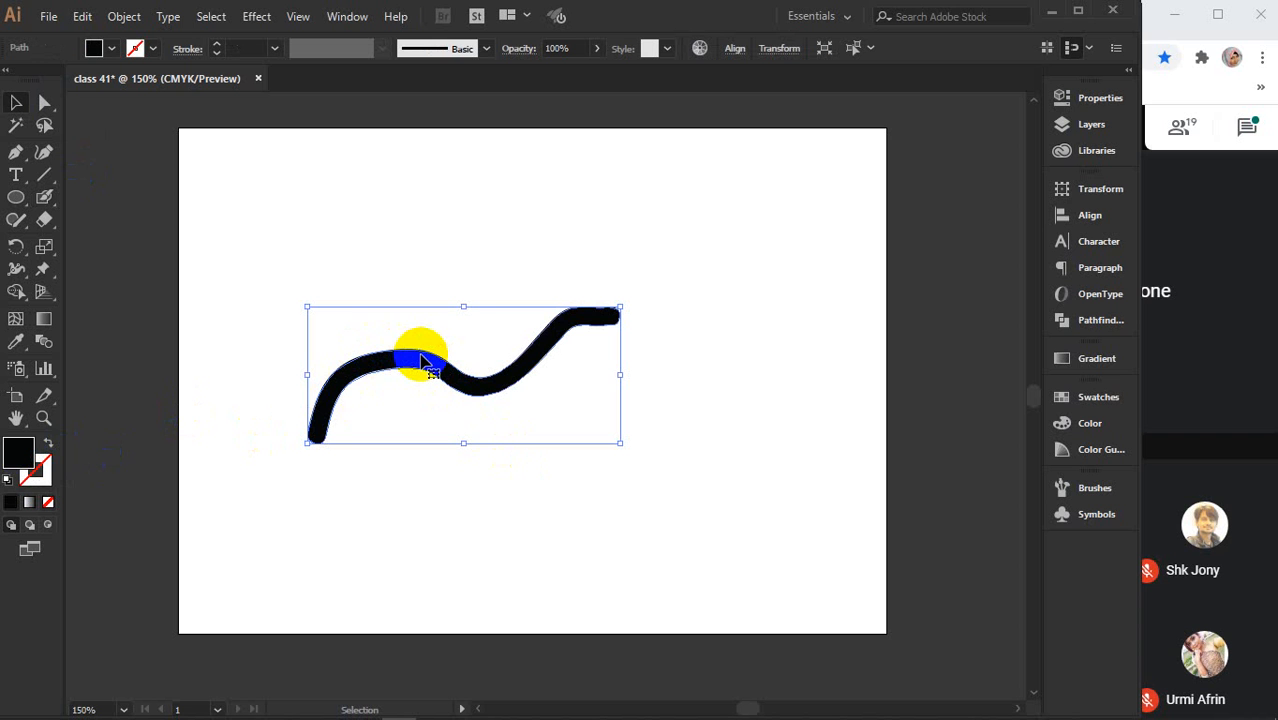
click(33, 465)
double_click(17, 458)
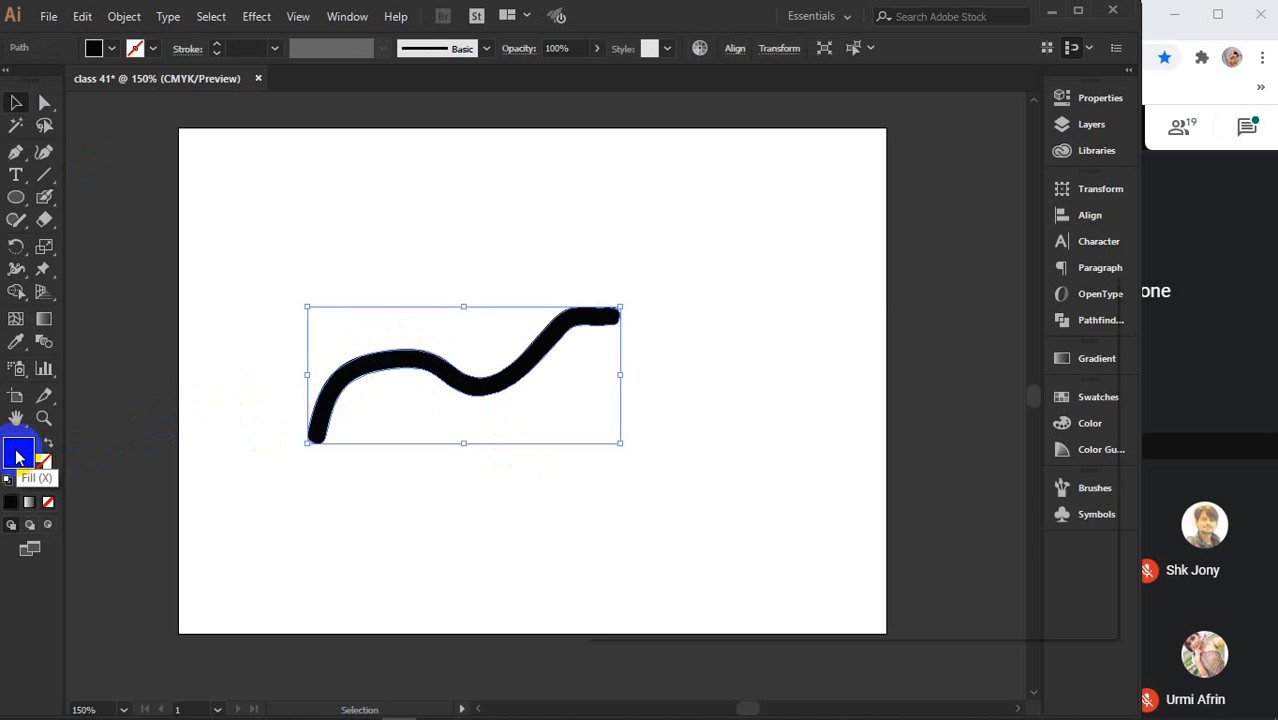
click(880, 536)
drag(800, 410, 903, 343)
click(1047, 346)
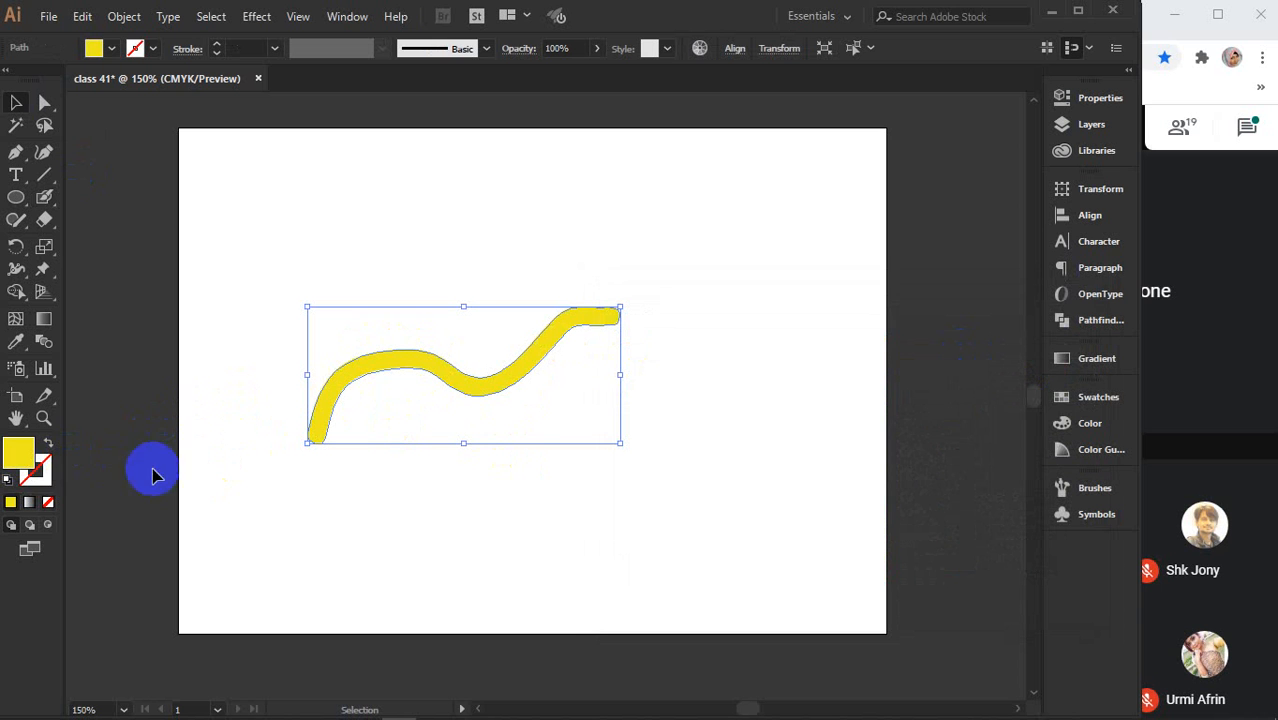
- Give the yellow wavy shape a black stroke and deselect it
click(28, 466)
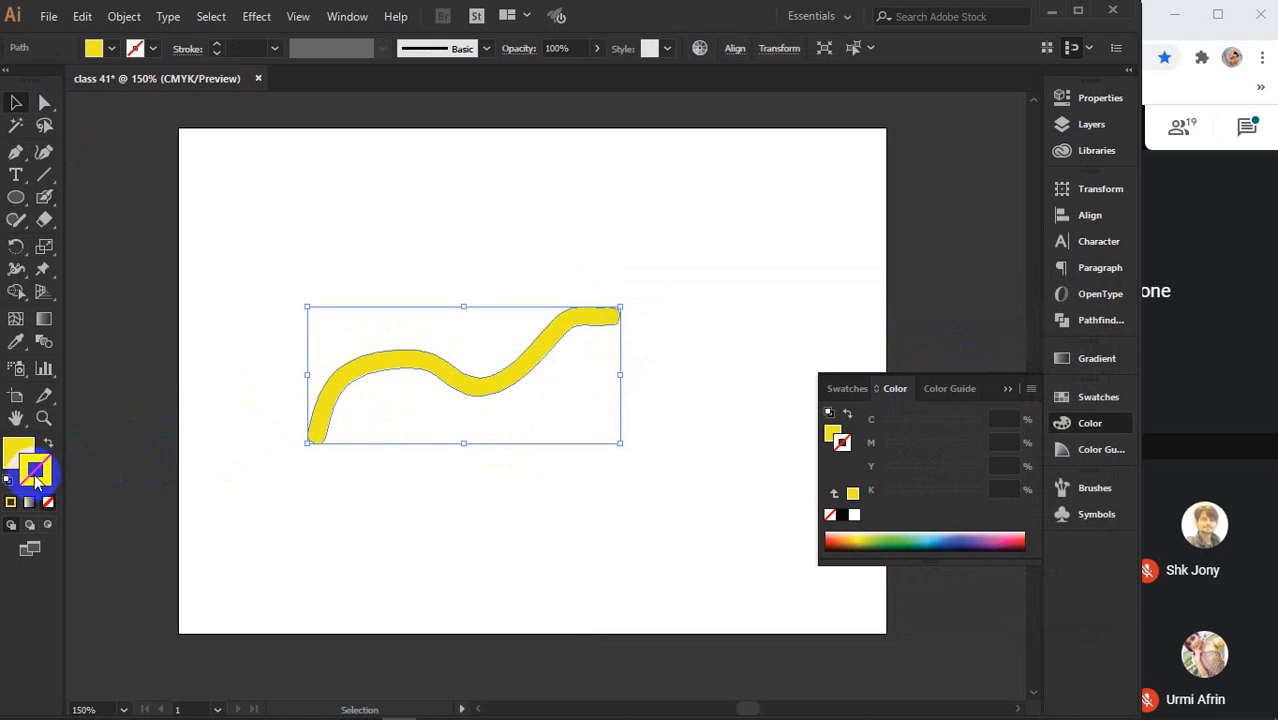
click(842, 514)
click(1008, 389)
click(852, 354)
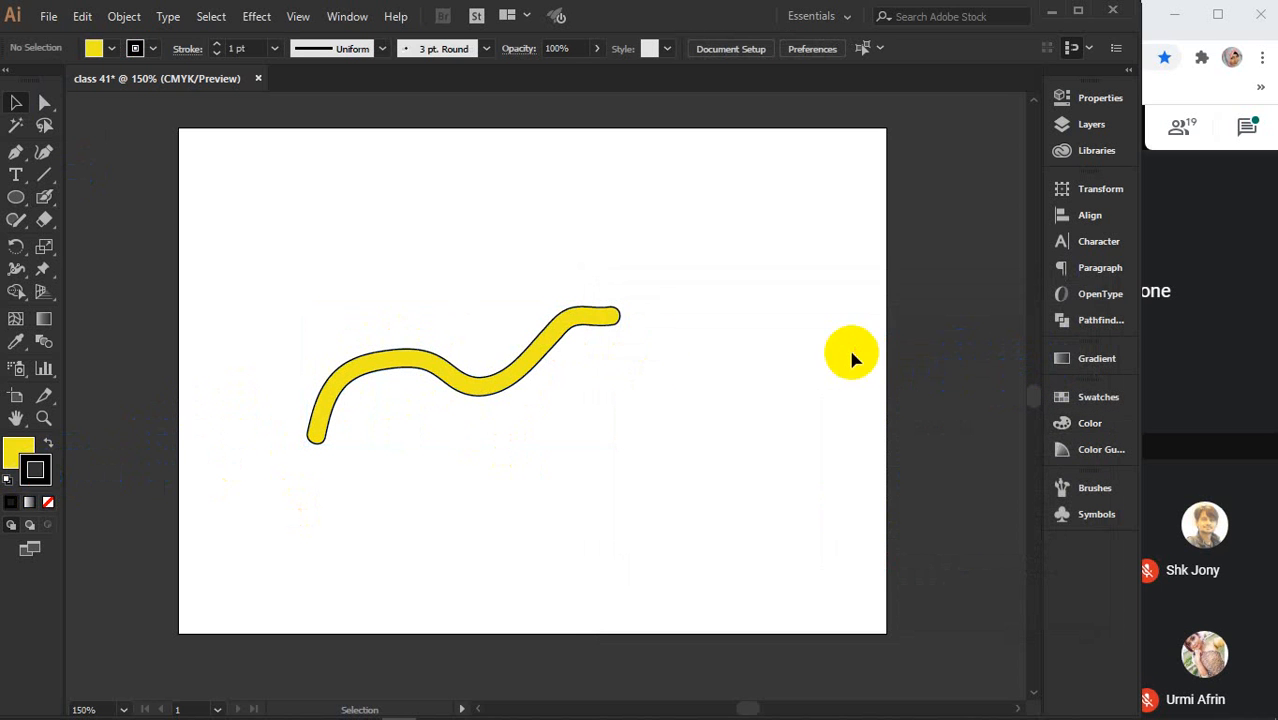
- Delete the outlined yellow wavy shape to clear the artboard
drag(510, 375, 396, 244)
key(Delete)
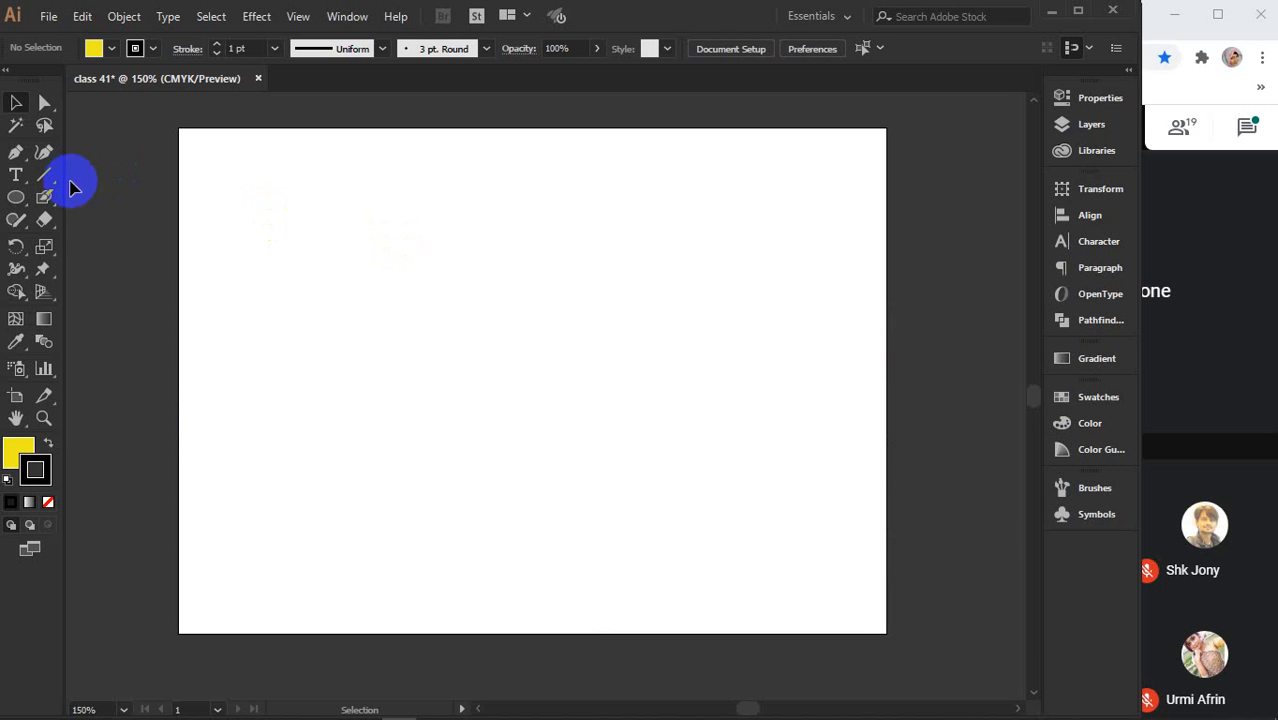
- Letter the word "Time" across the artboard with the Blob Brush tool, using the 30 pt. Flat calligraphic brush
click(45, 198)
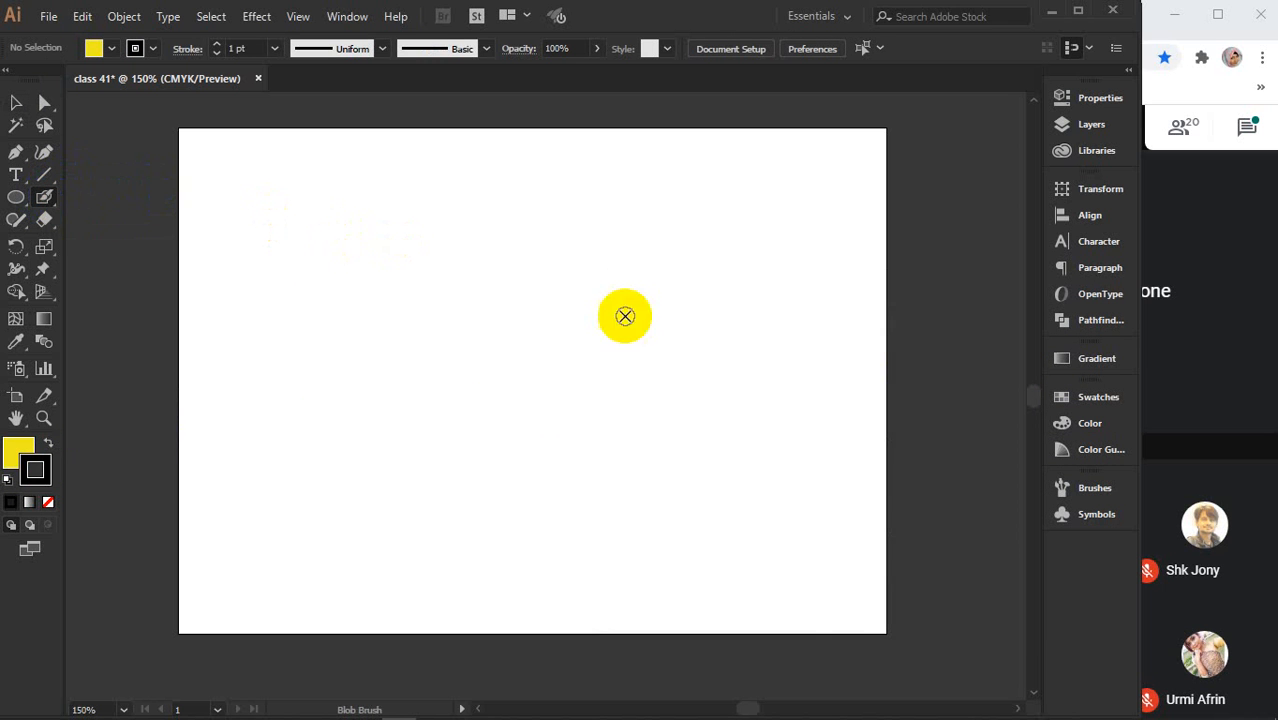
click(1100, 489)
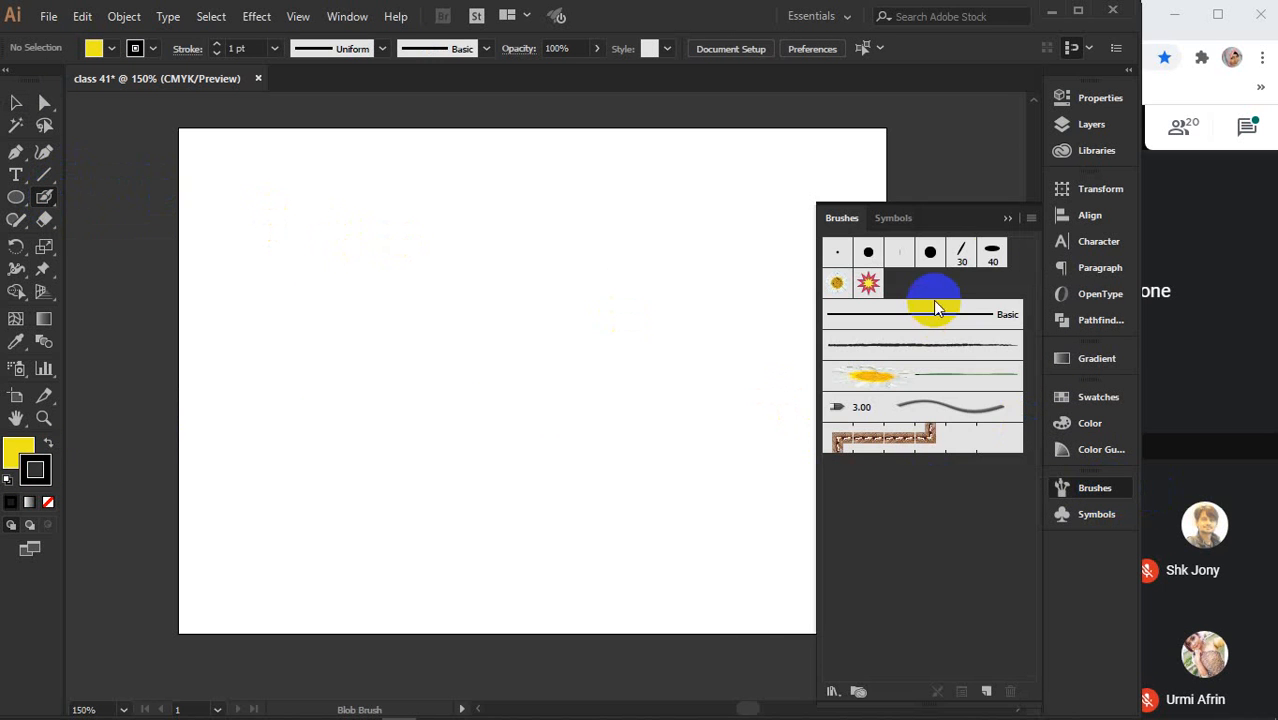
click(959, 256)
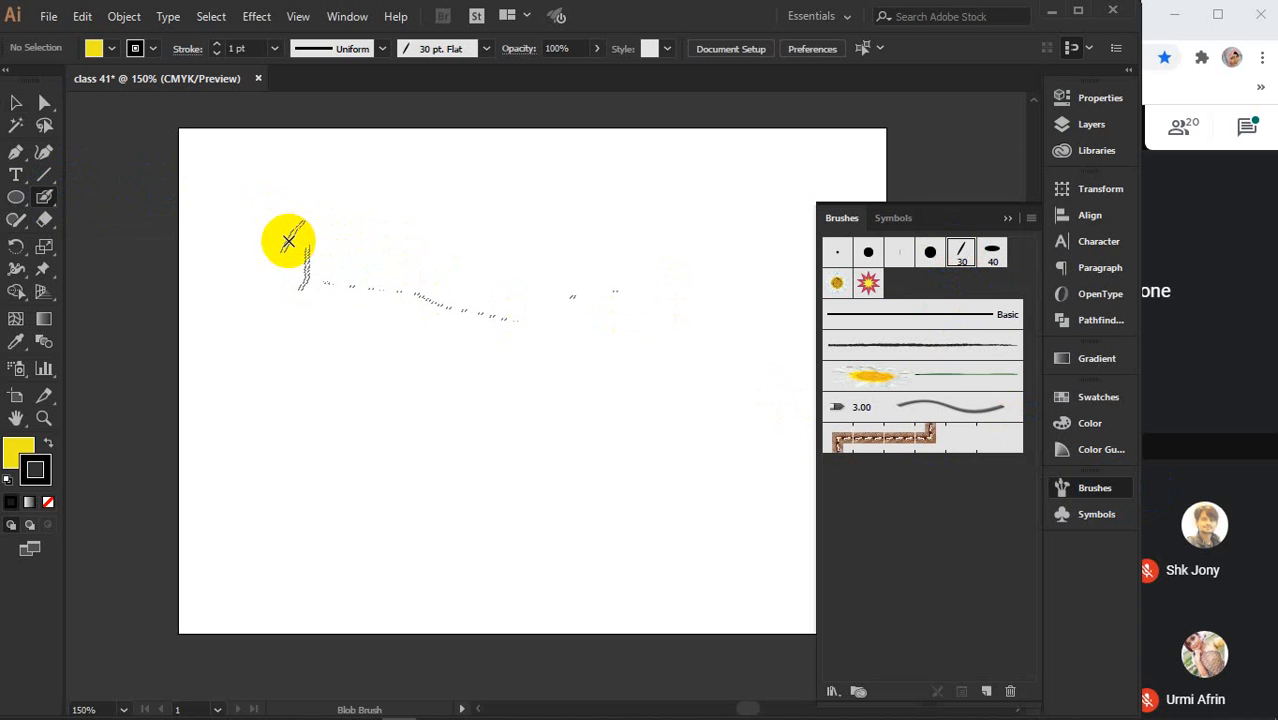
mouse_move(252, 274)
mouse_down()
mouse_move(292, 242)
mouse_move(492, 240)
mouse_move(499, 205)
mouse_up()
drag(365, 257, 400, 545)
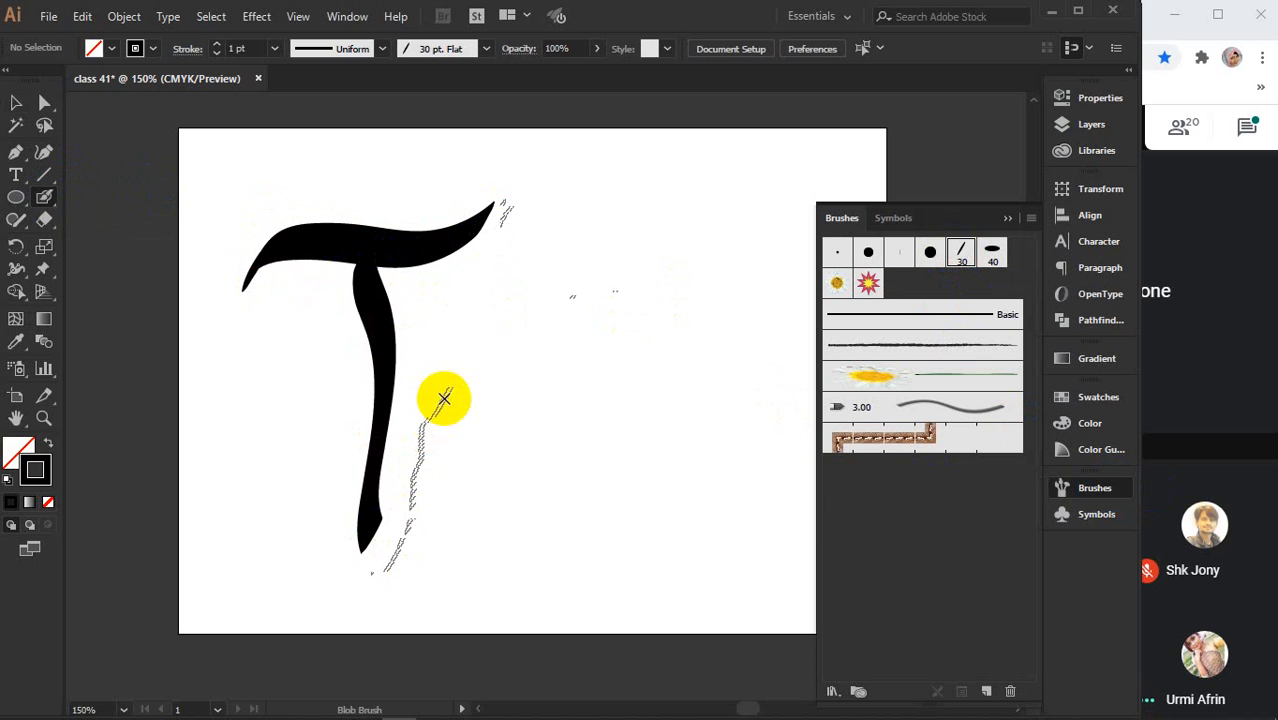
drag(455, 380, 440, 520)
drag(436, 338, 448, 348)
mouse_move(520, 368)
mouse_down()
mouse_move(547, 463)
mouse_move(563, 340)
mouse_move(600, 417)
mouse_move(606, 319)
mouse_move(655, 398)
mouse_move(792, 232)
mouse_move(702, 288)
mouse_move(762, 322)
mouse_up()
- Select all the letters of "Time" and change their fill to bright yellow
click(17, 104)
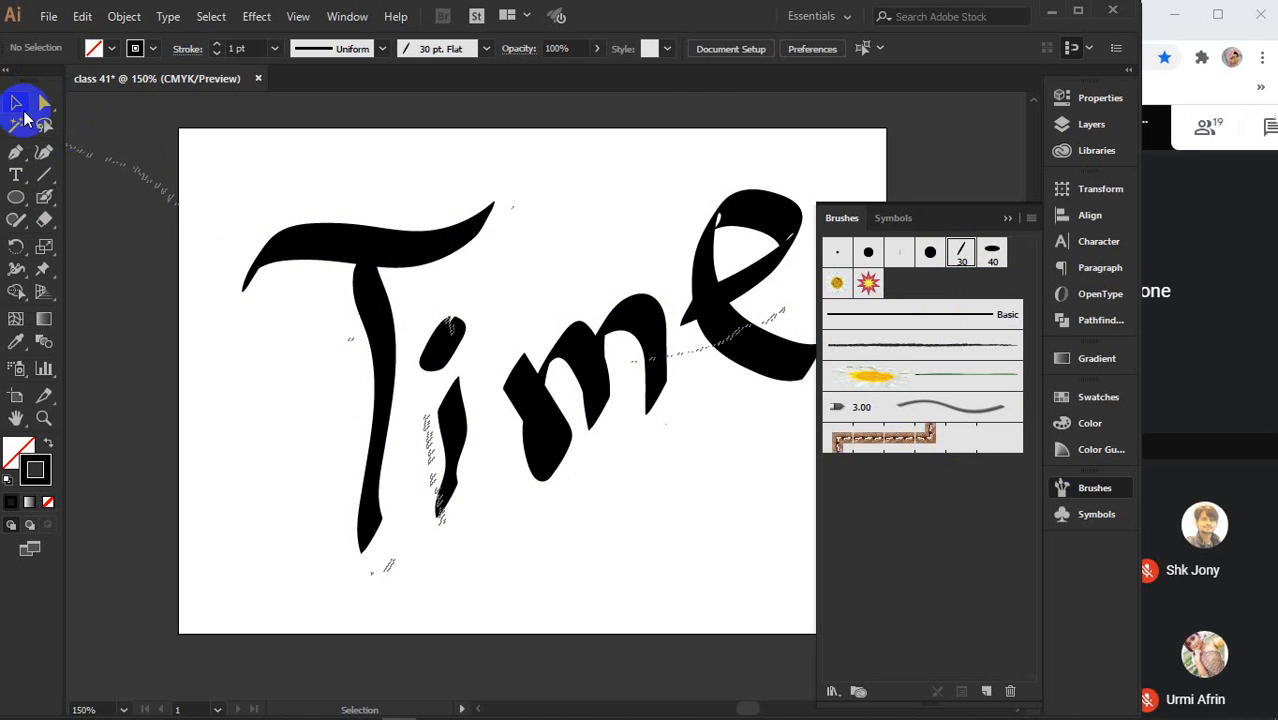
mouse_move(220, 188)
mouse_down()
mouse_move(785, 500)
mouse_move(768, 515)
mouse_up()
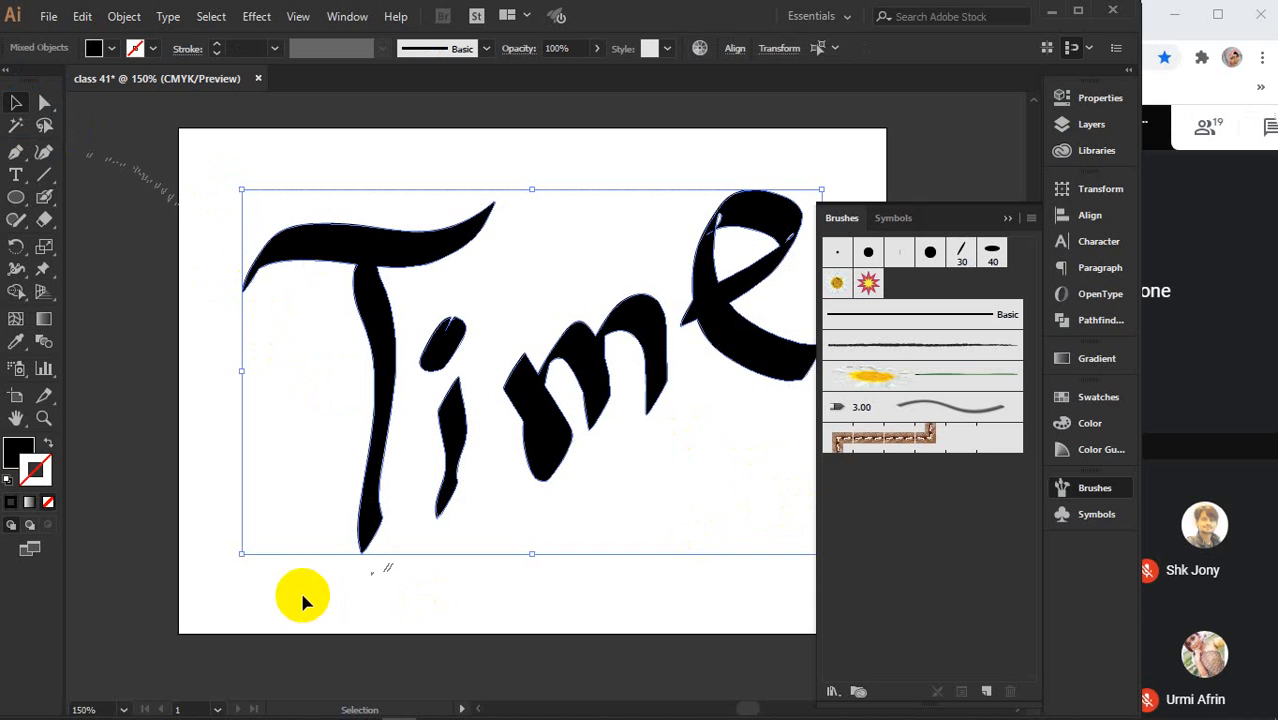
double_click(17, 452)
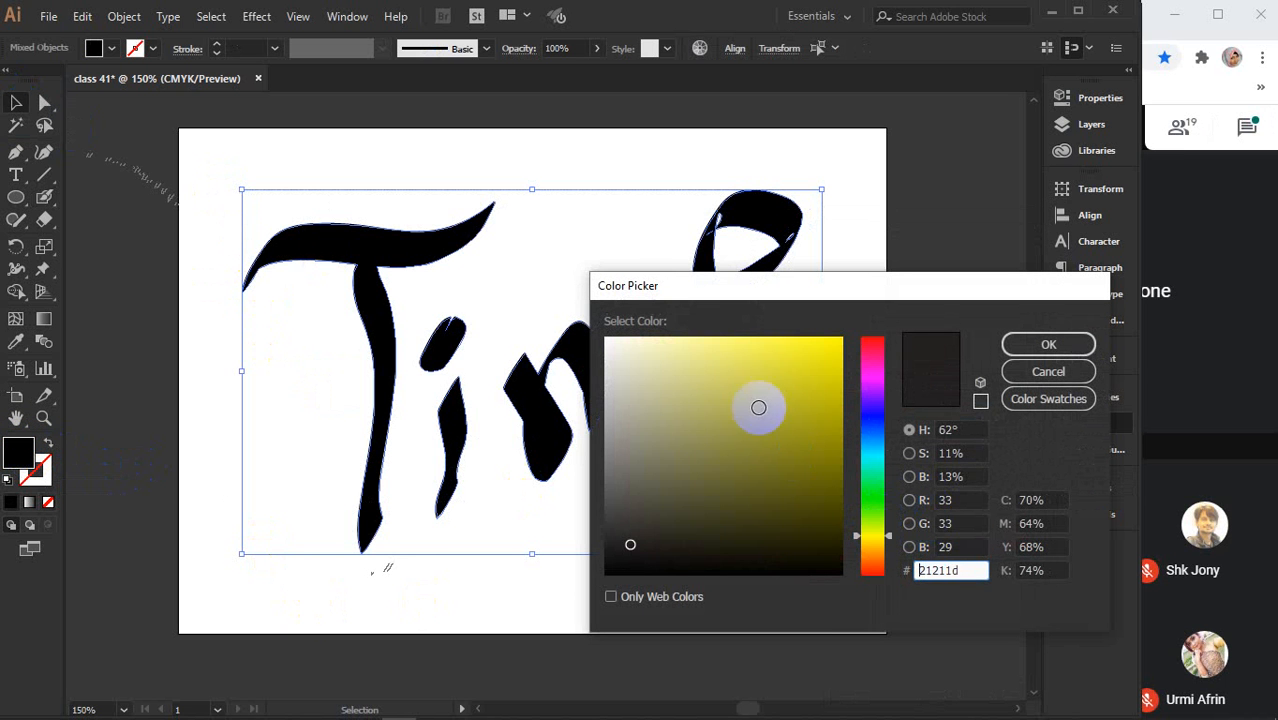
drag(758, 407, 843, 338)
click(1044, 346)
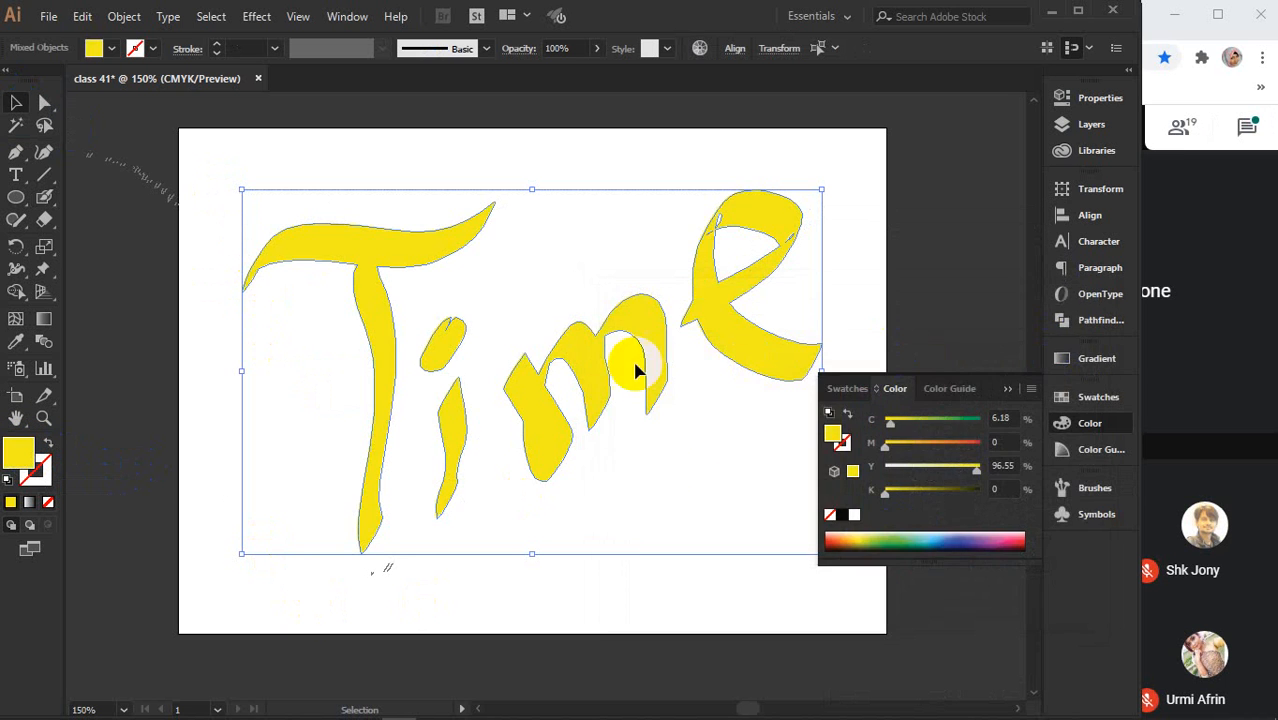
click(1004, 390)
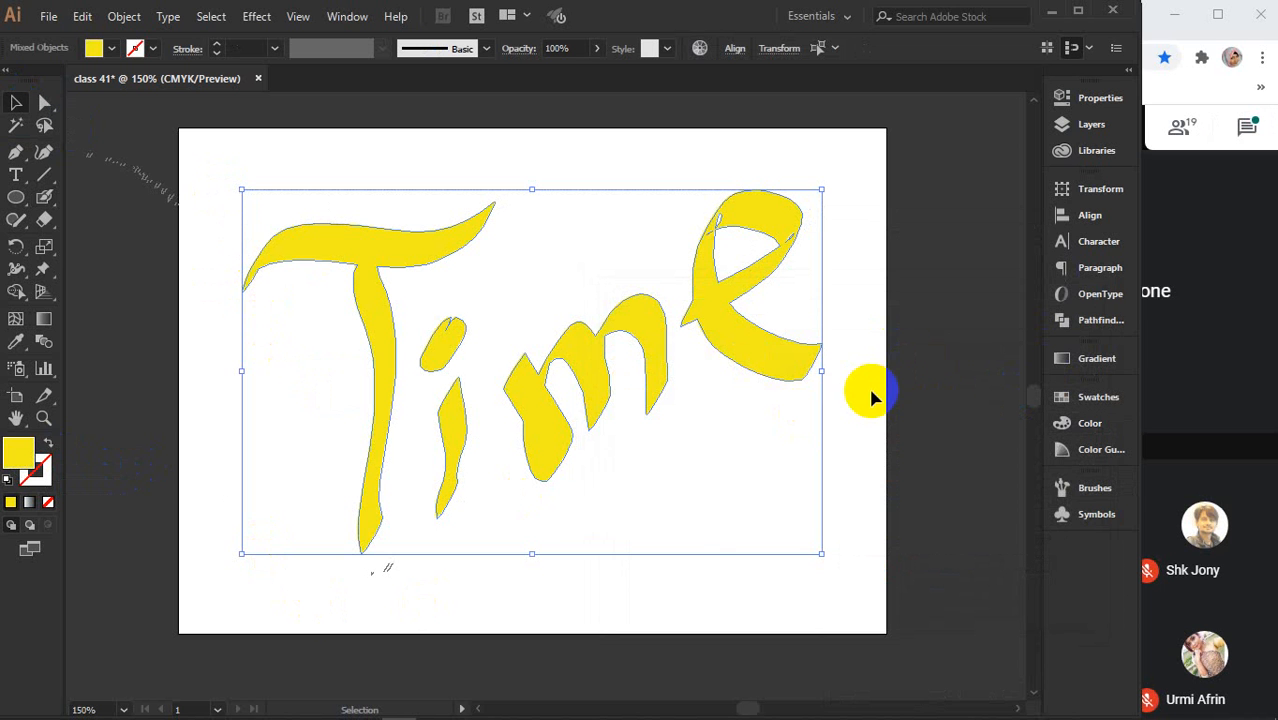
- Delete the whole yellow "Time" lettering from the artboard
click(172, 342)
drag(232, 170, 885, 562)
key(Delete)
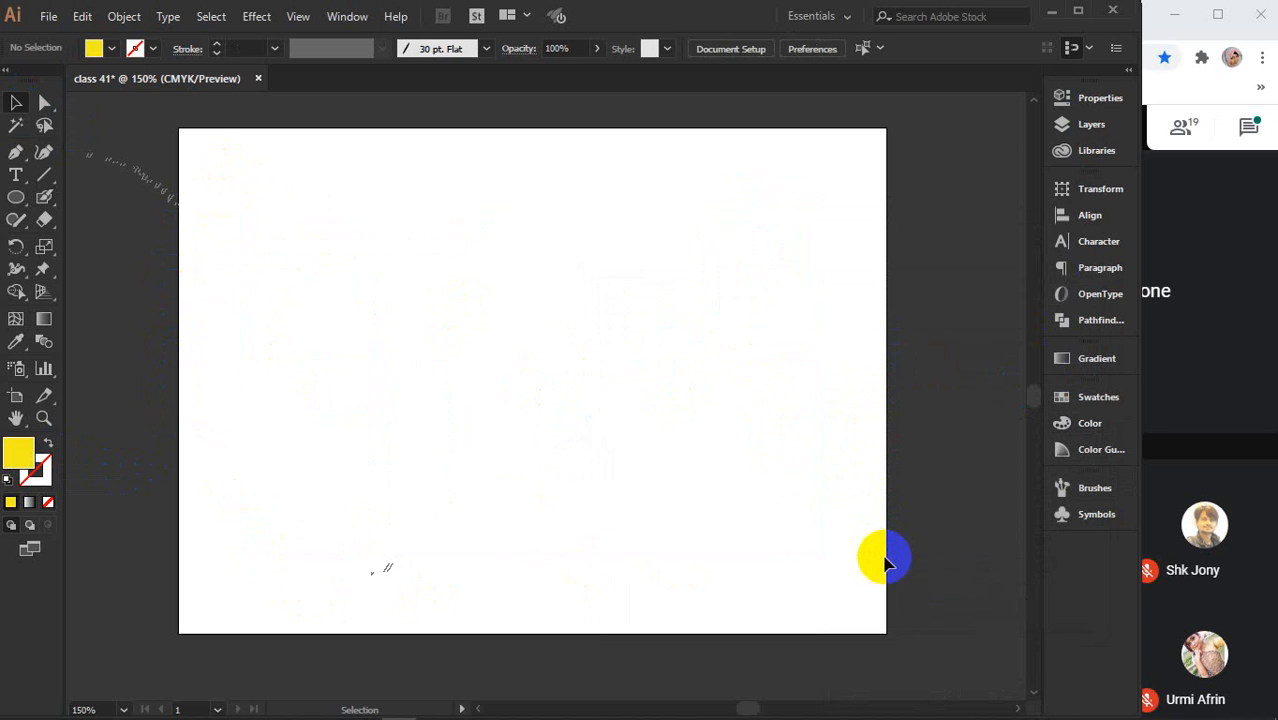
- Draw a small yellow ten-pointed star left of the artboard's centre with the Star tool
click(16, 198)
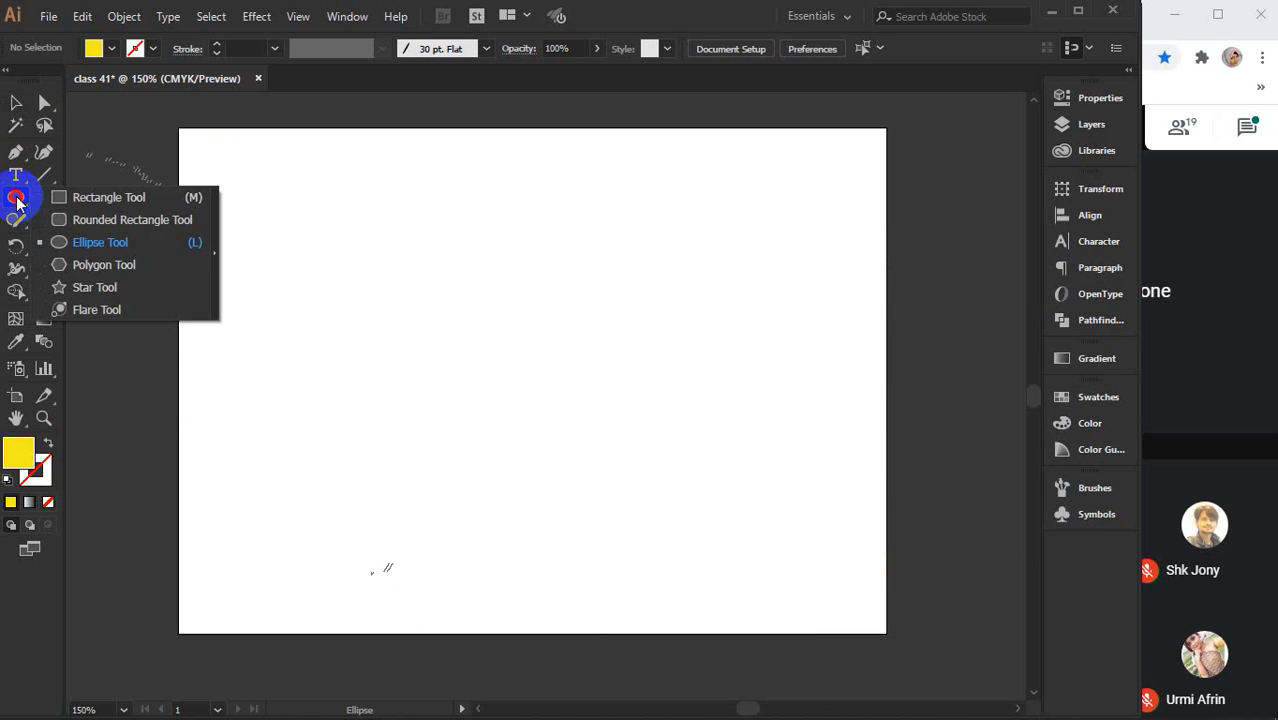
drag(16, 198, 83, 285)
drag(410, 318, 429, 348)
click(16, 103)
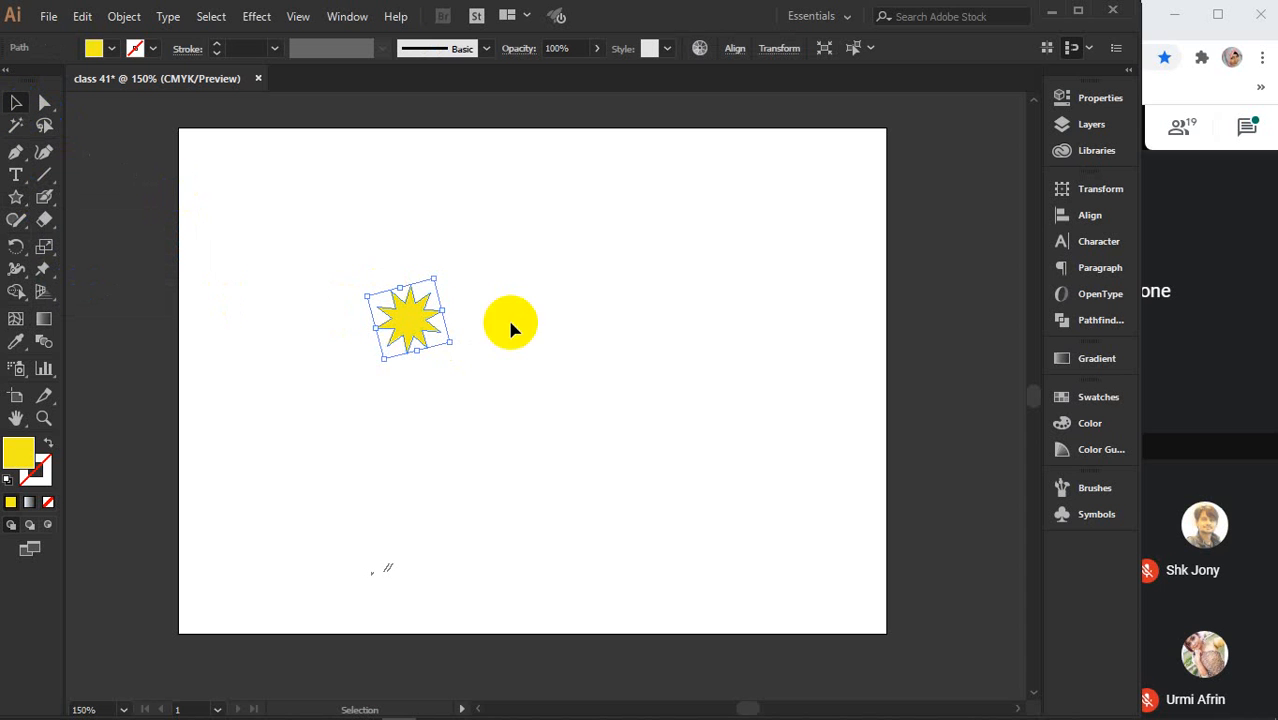
- Move and enlarge the yellow star, and try to add it to the brush library as a new brush
click(1097, 489)
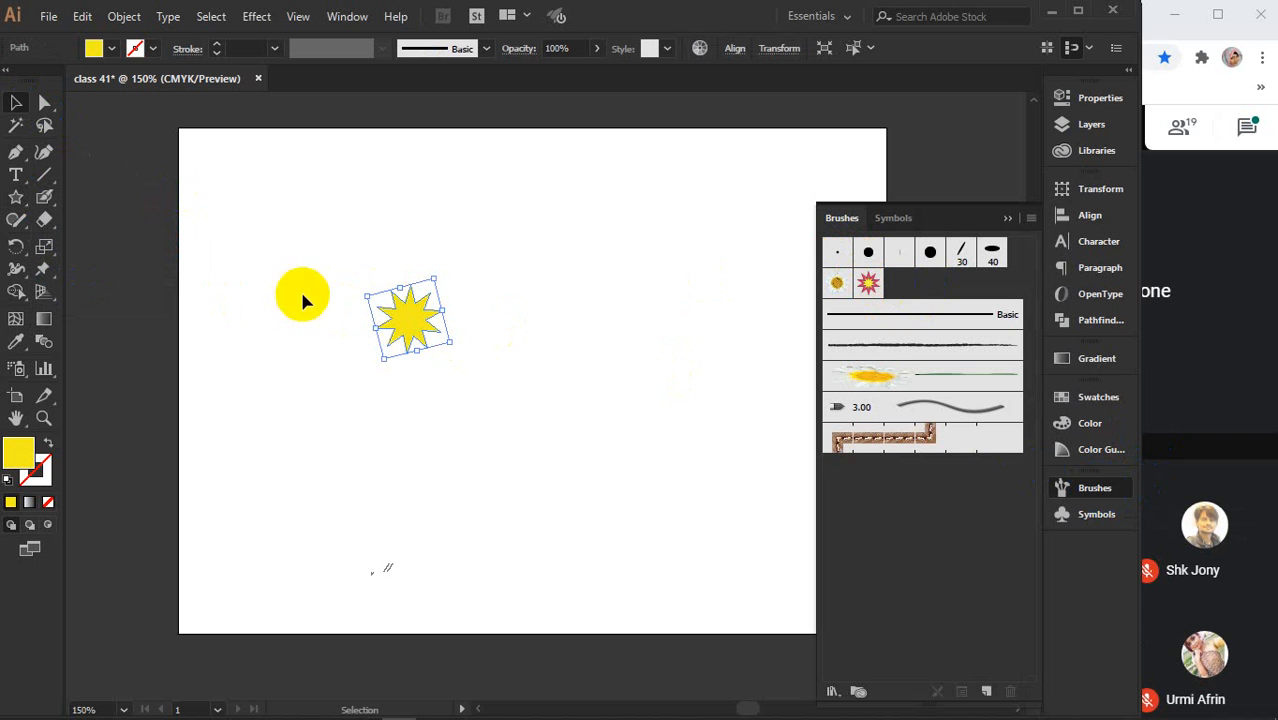
drag(422, 320, 524, 312)
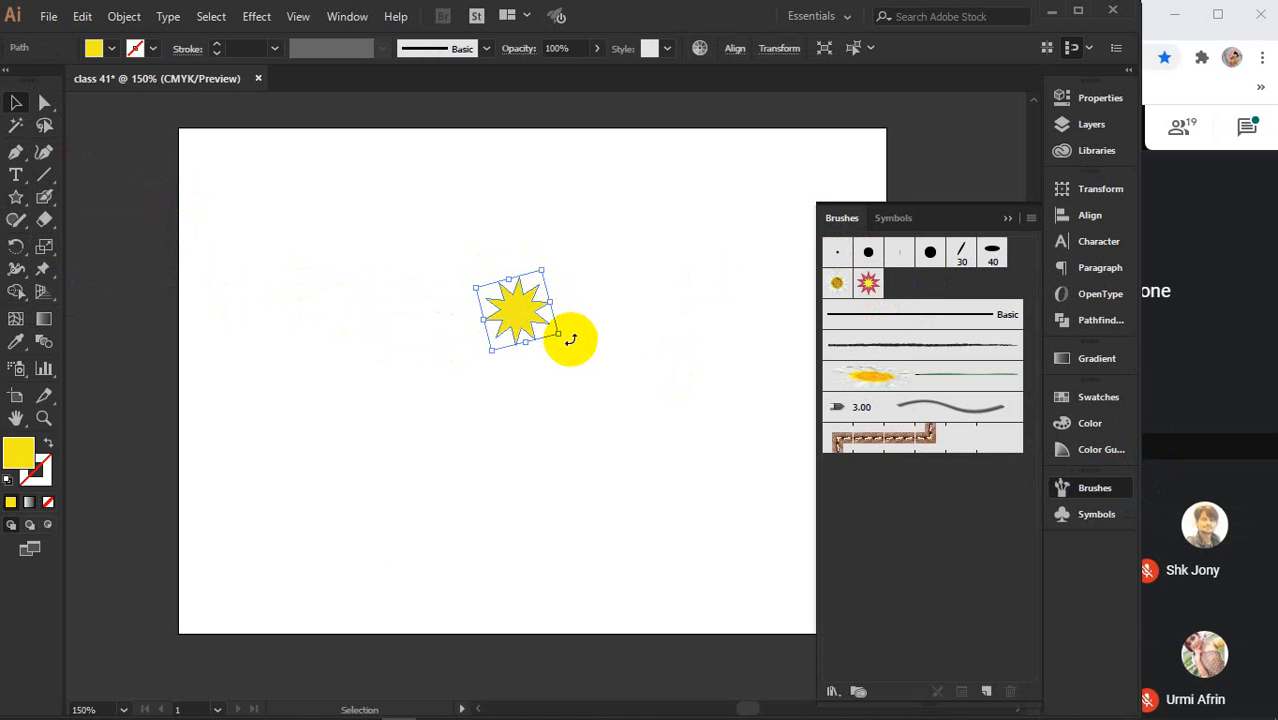
drag(559, 340, 740, 436)
mouse_move(568, 325)
mouse_down()
mouse_move(900, 305)
mouse_move(904, 292)
mouse_up()
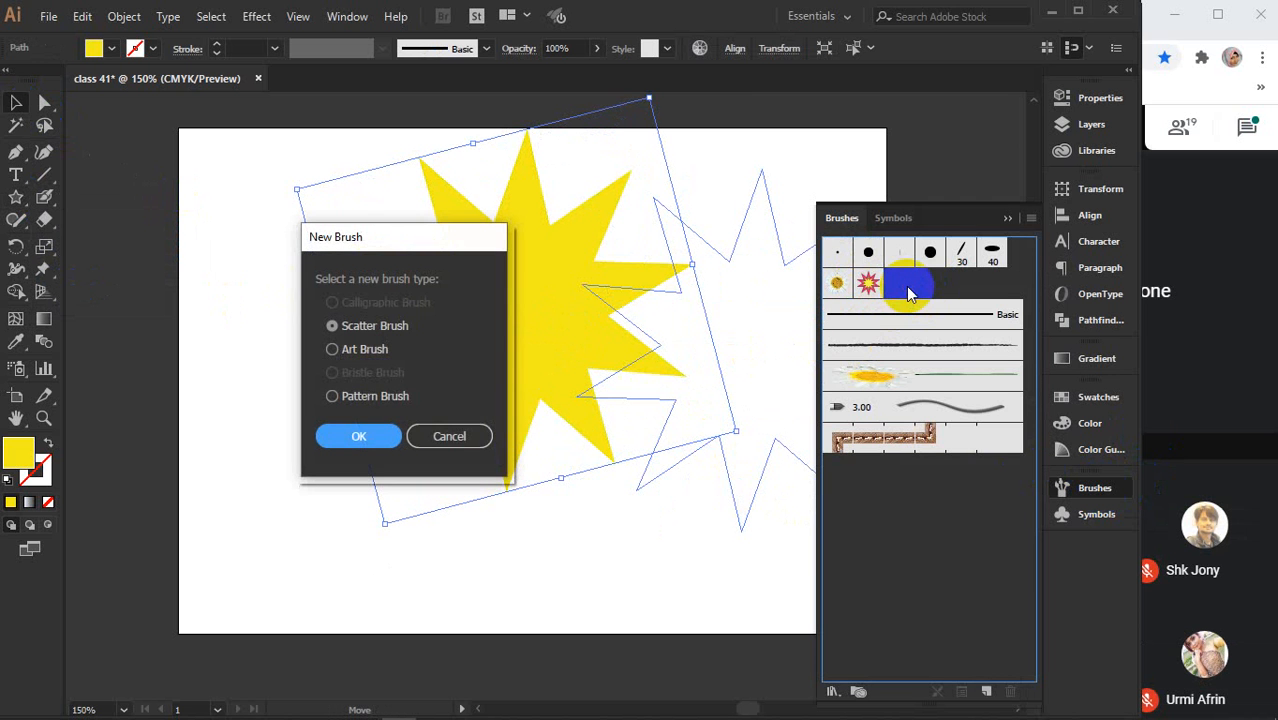
click(450, 438)
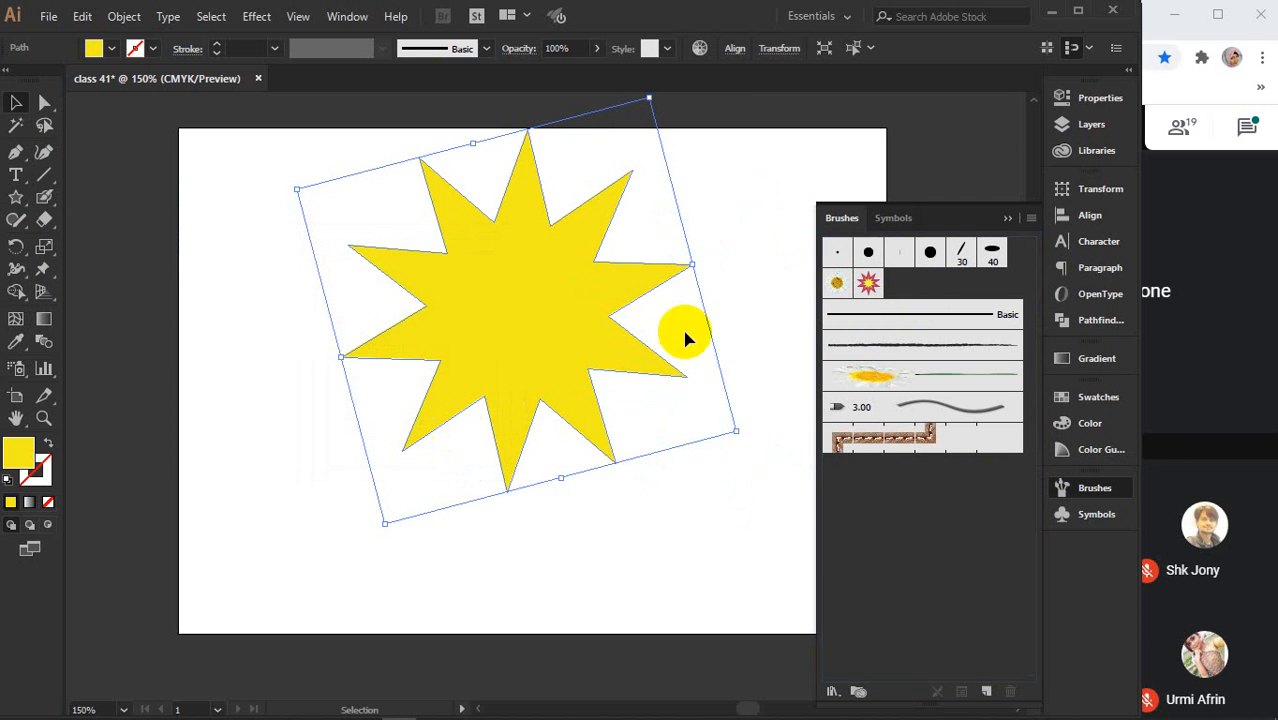
- Delete the enlarged yellow star from the artboard
click(1008, 220)
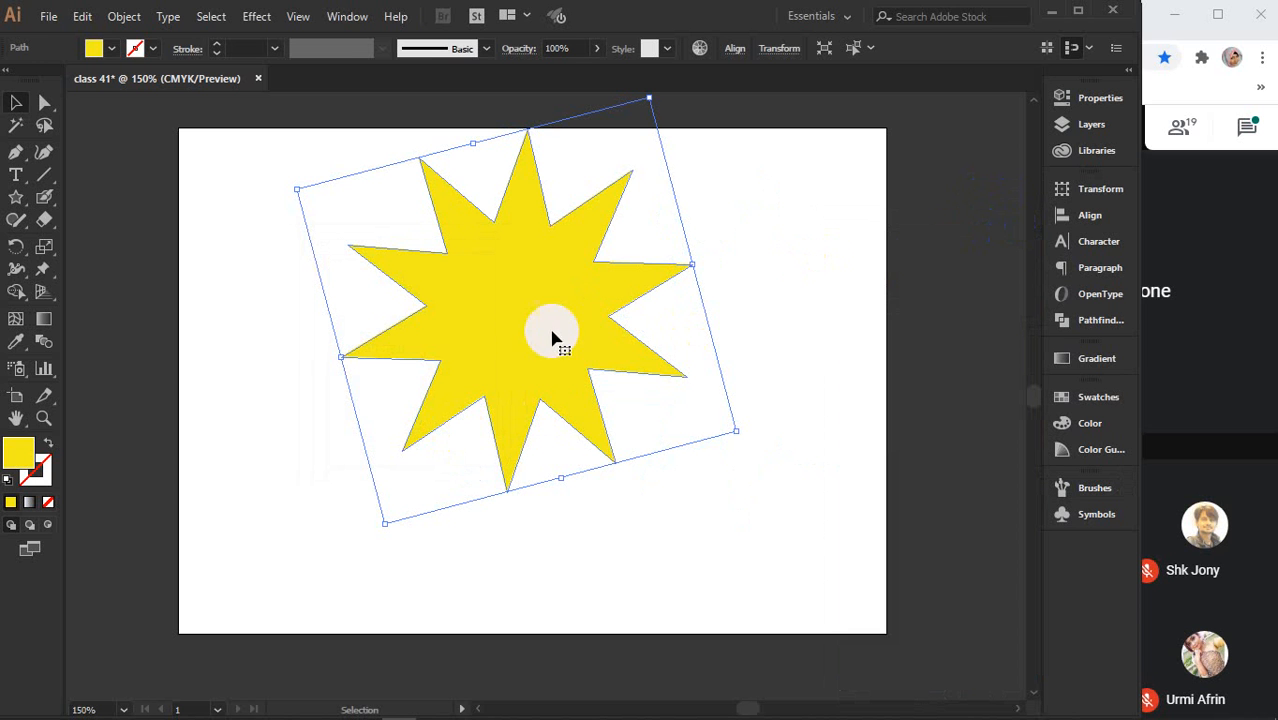
key(Delete)
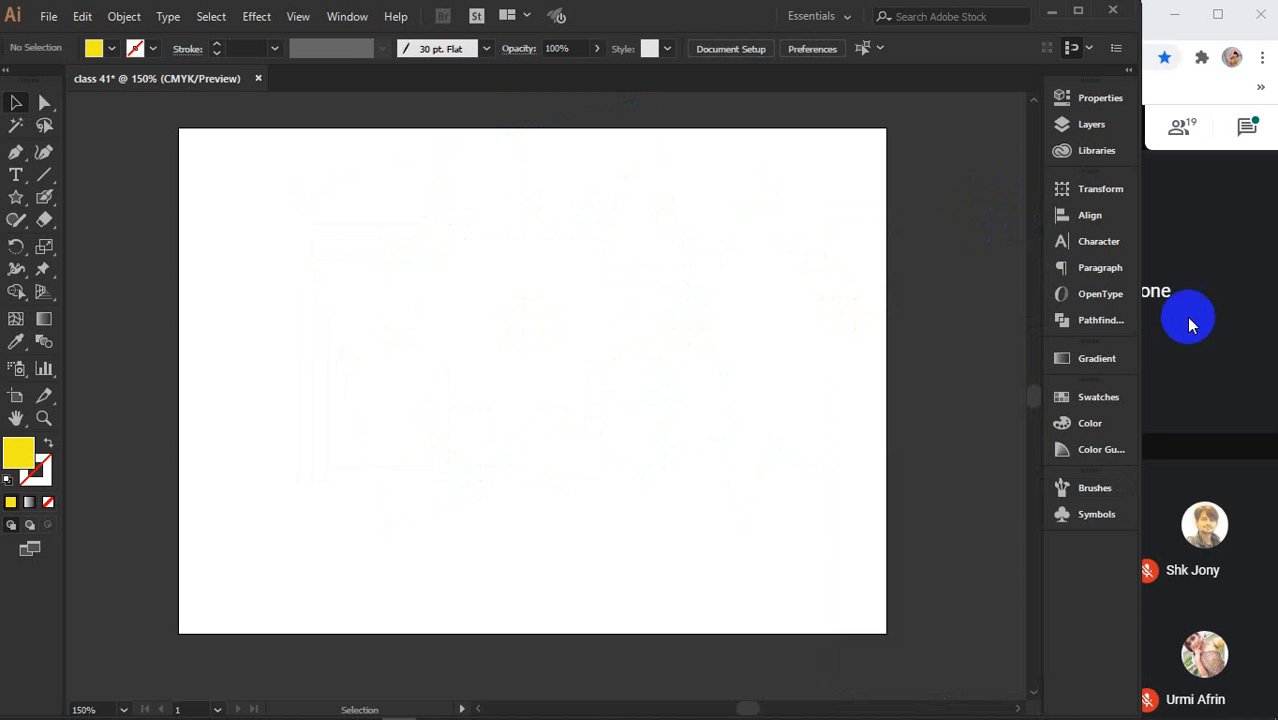
- Switch to Google Meet, stop presenting the screen, and pin the other participant's presentation in the enlarged meeting window
click(1223, 226)
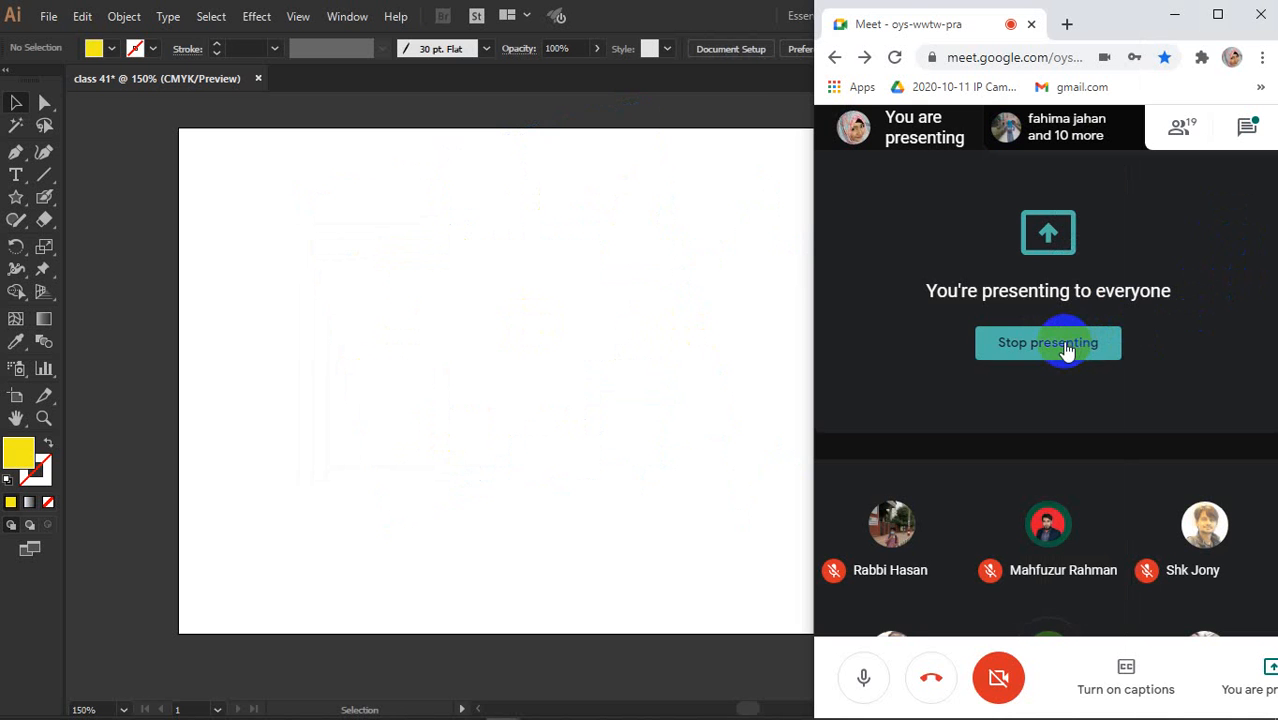
click(335, 332)
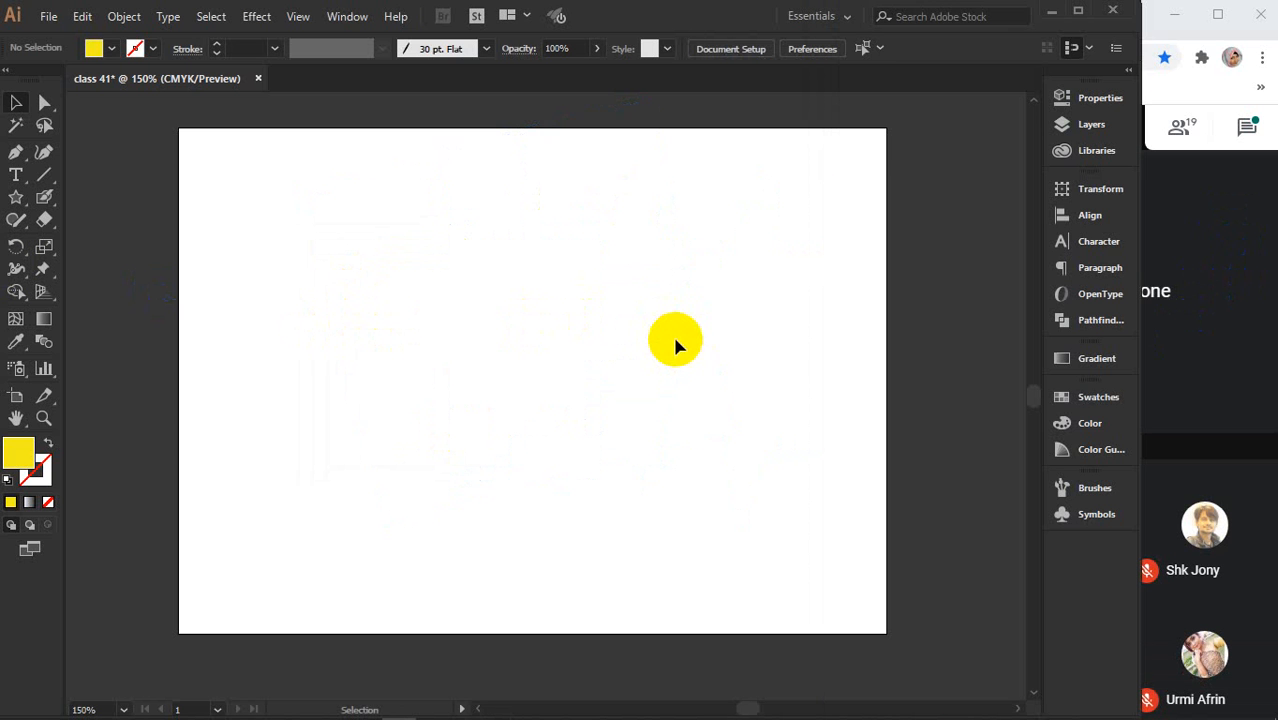
click(1184, 209)
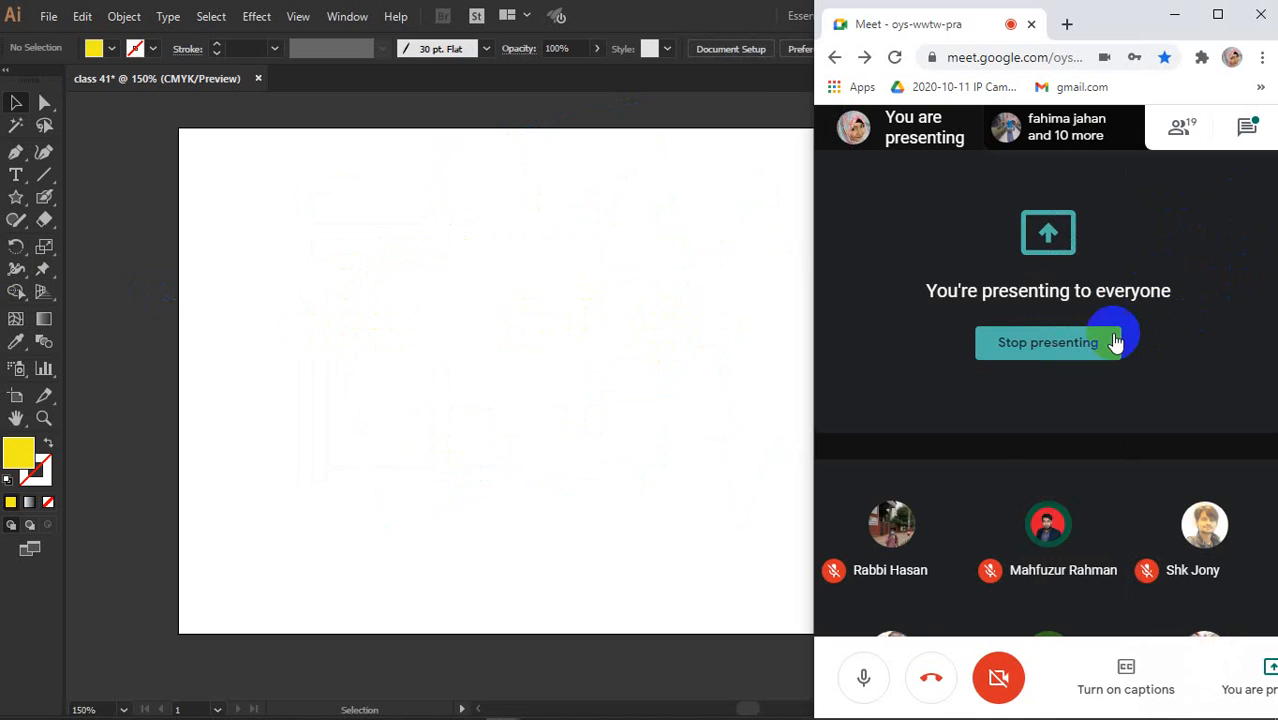
click(1048, 345)
click(1218, 14)
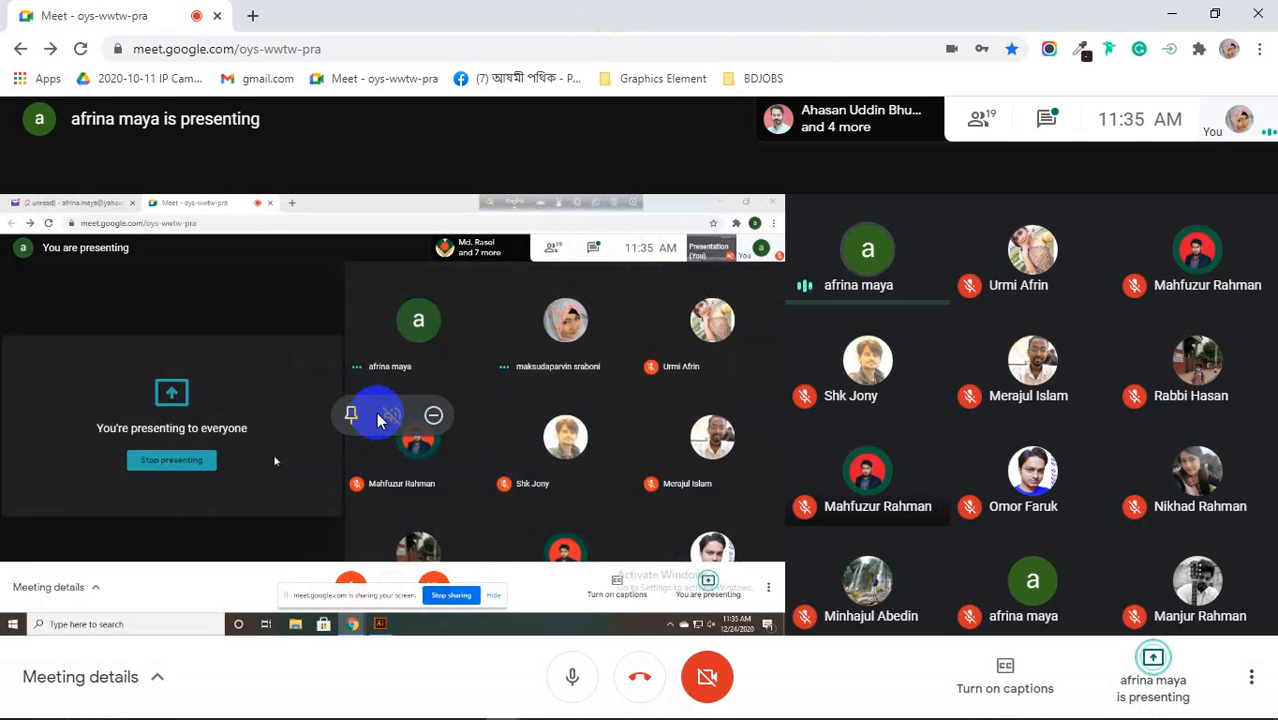
click(352, 418)
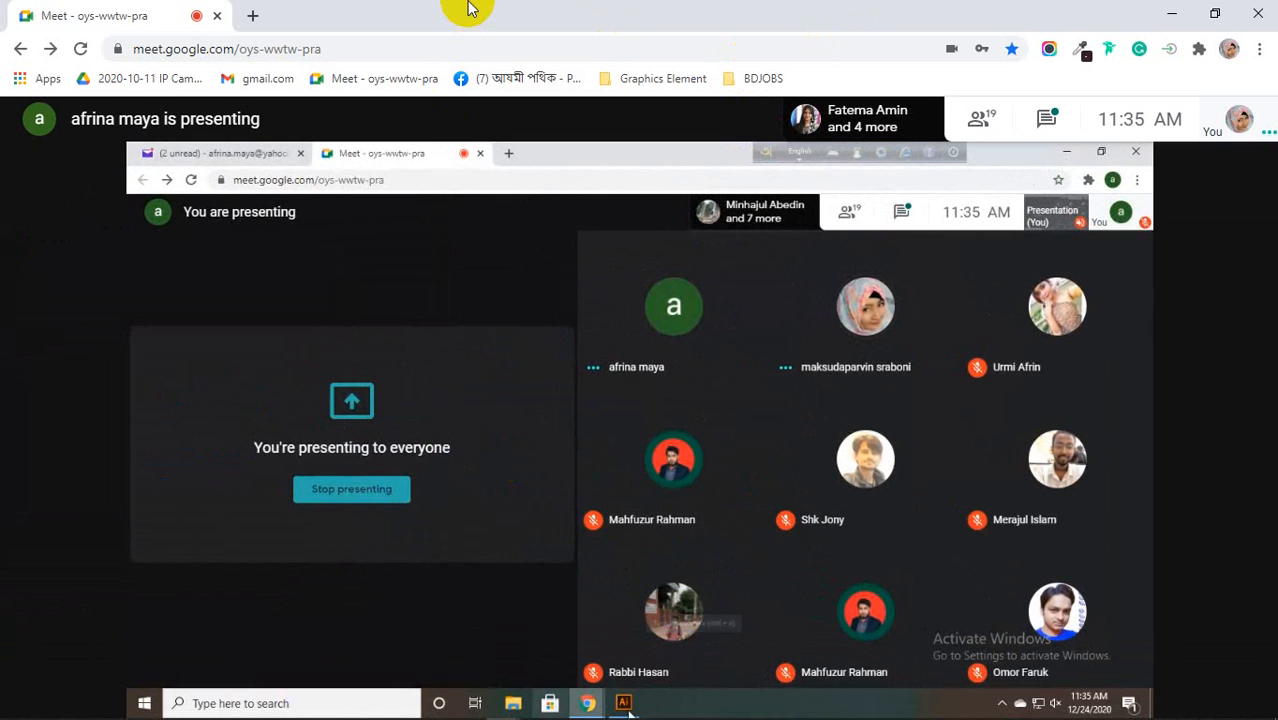
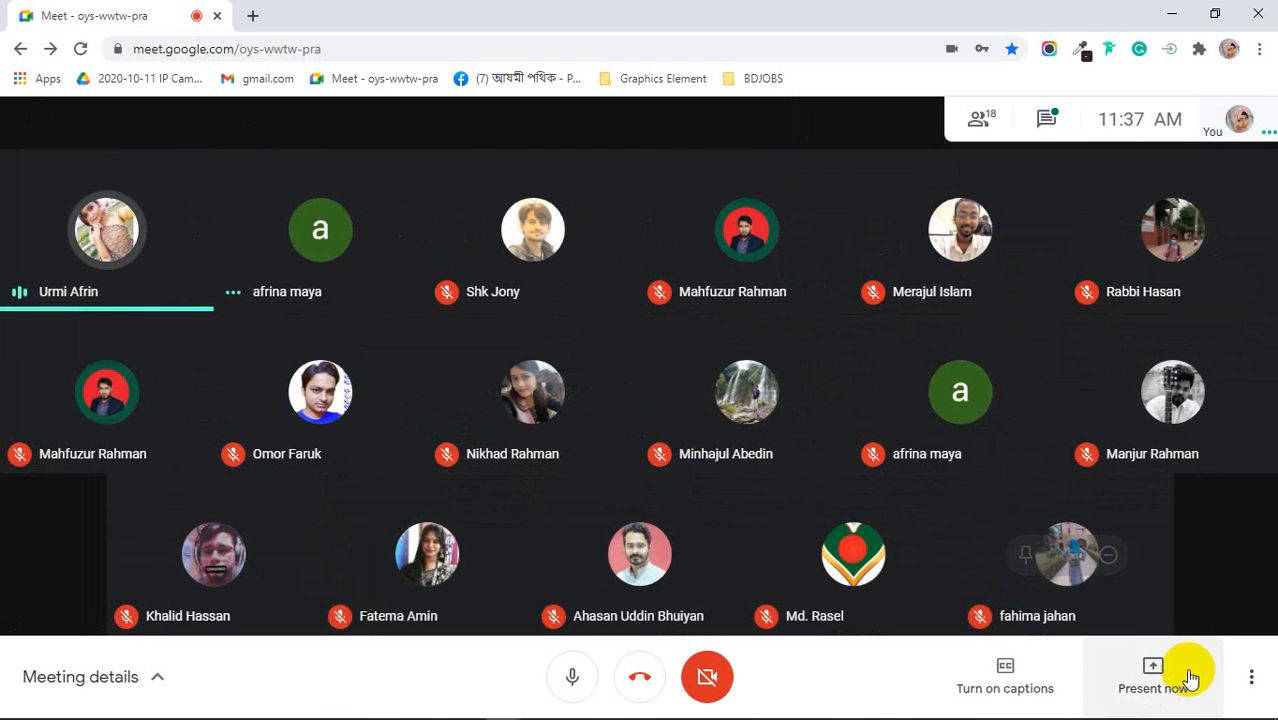
- Present the entire screen in the meeting and switch back to Illustrator, narrowing its window slightly
click(1153, 675)
click(1128, 518)
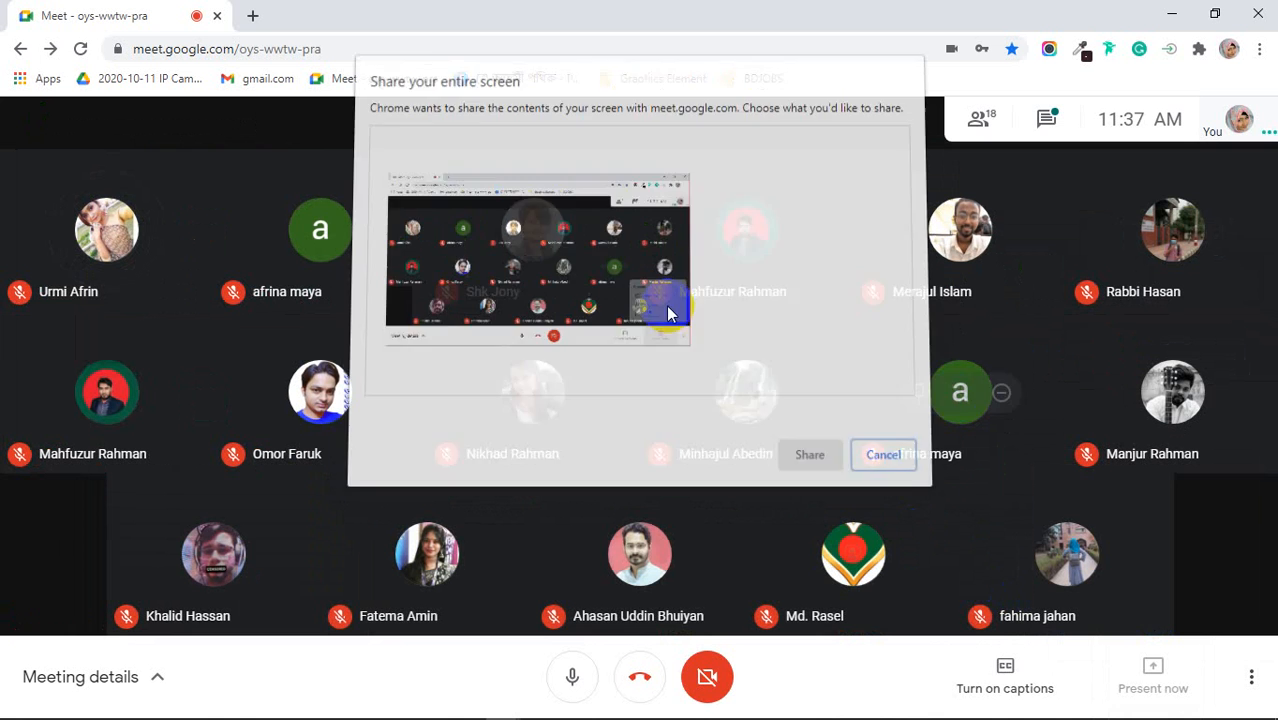
click(789, 451)
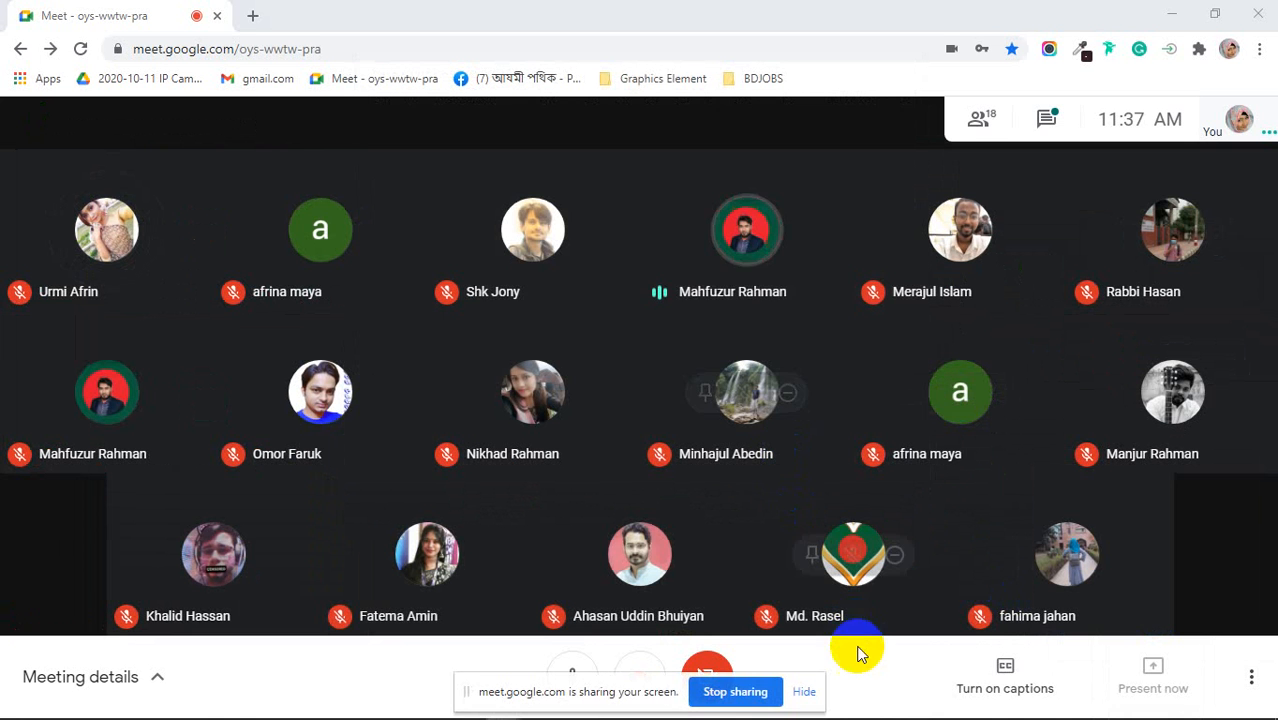
click(804, 692)
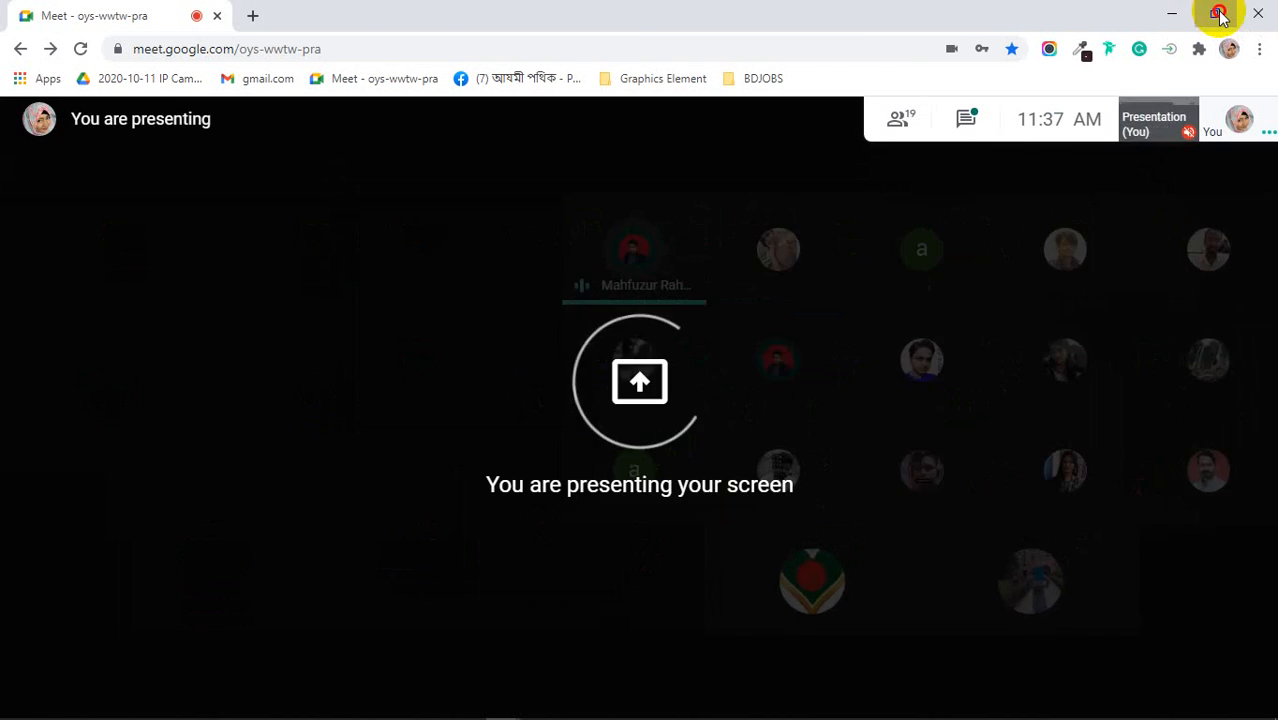
click(1214, 14)
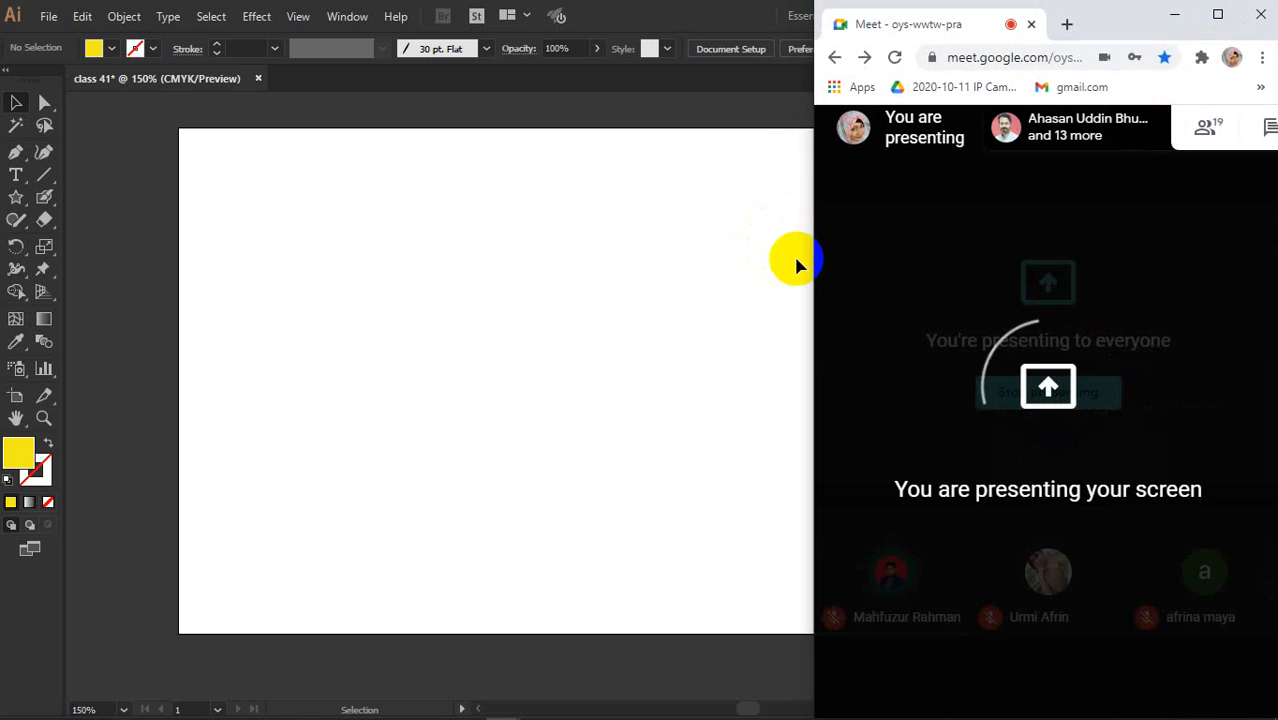
click(481, 342)
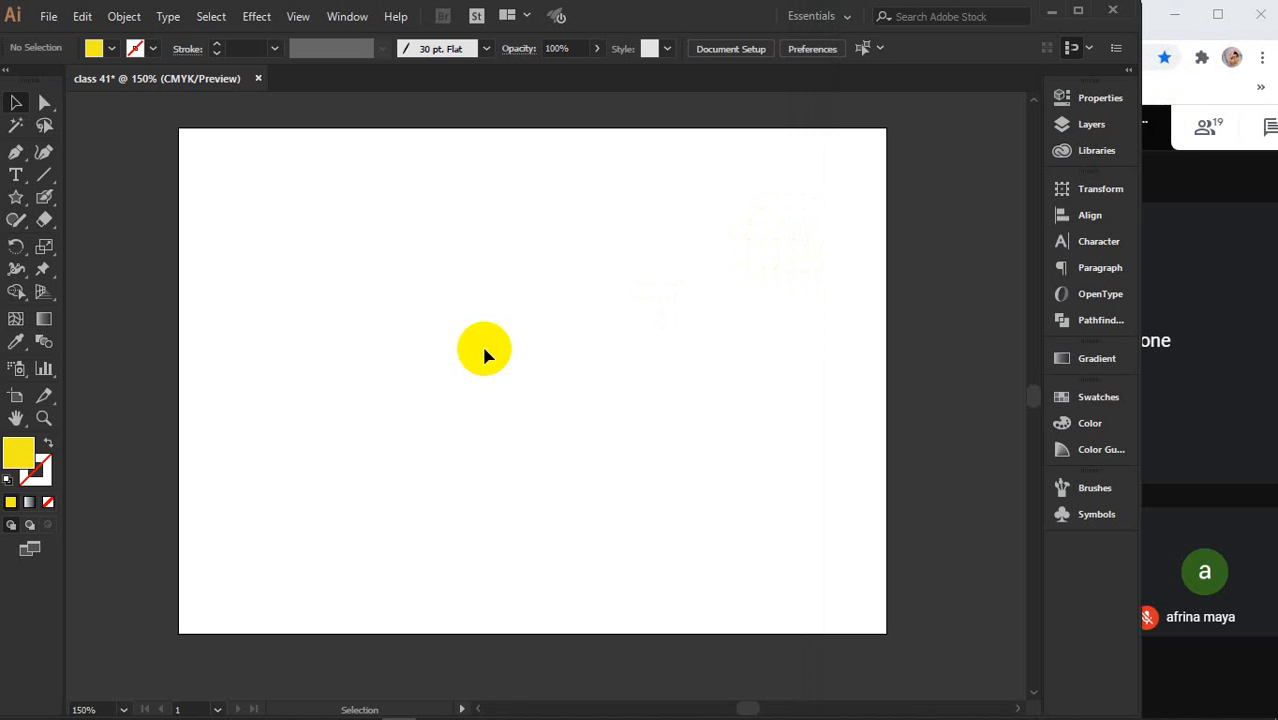
drag(1138, 405, 1108, 425)
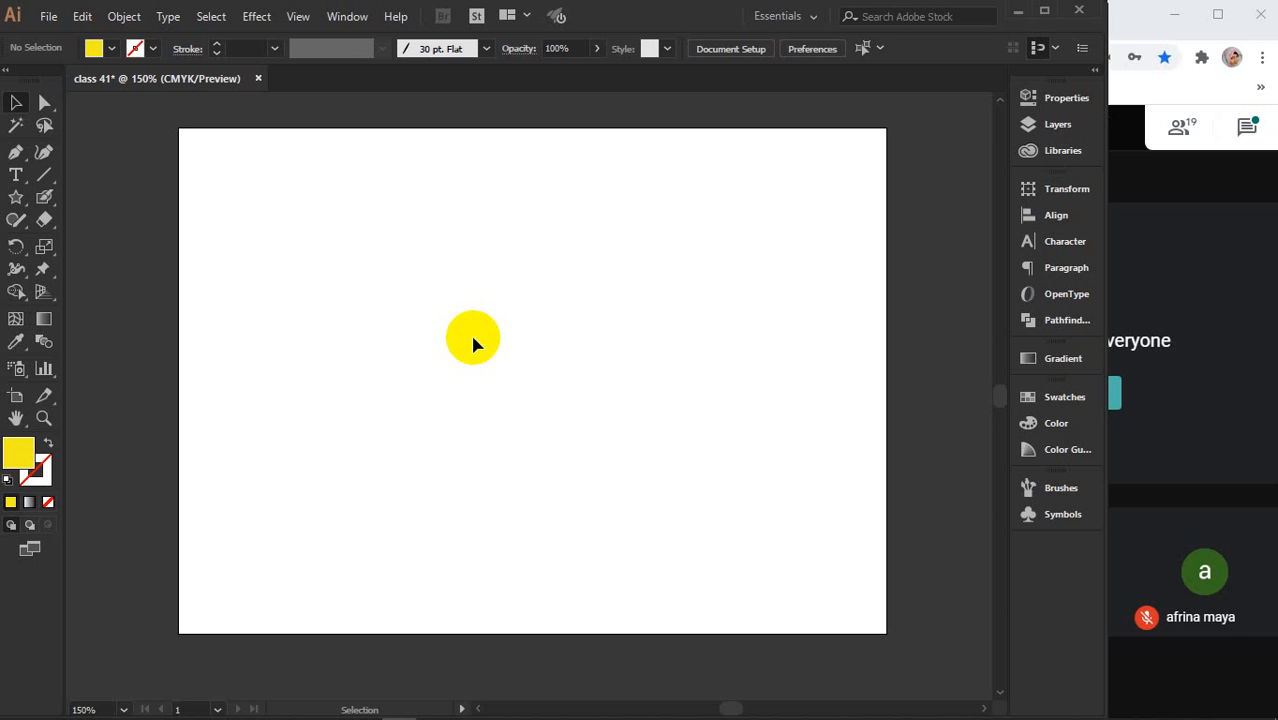
- Draw a yellow-filled curved path with the Pen tool, ending at about X 4.31 in, Y 2.14 in
click(12, 155)
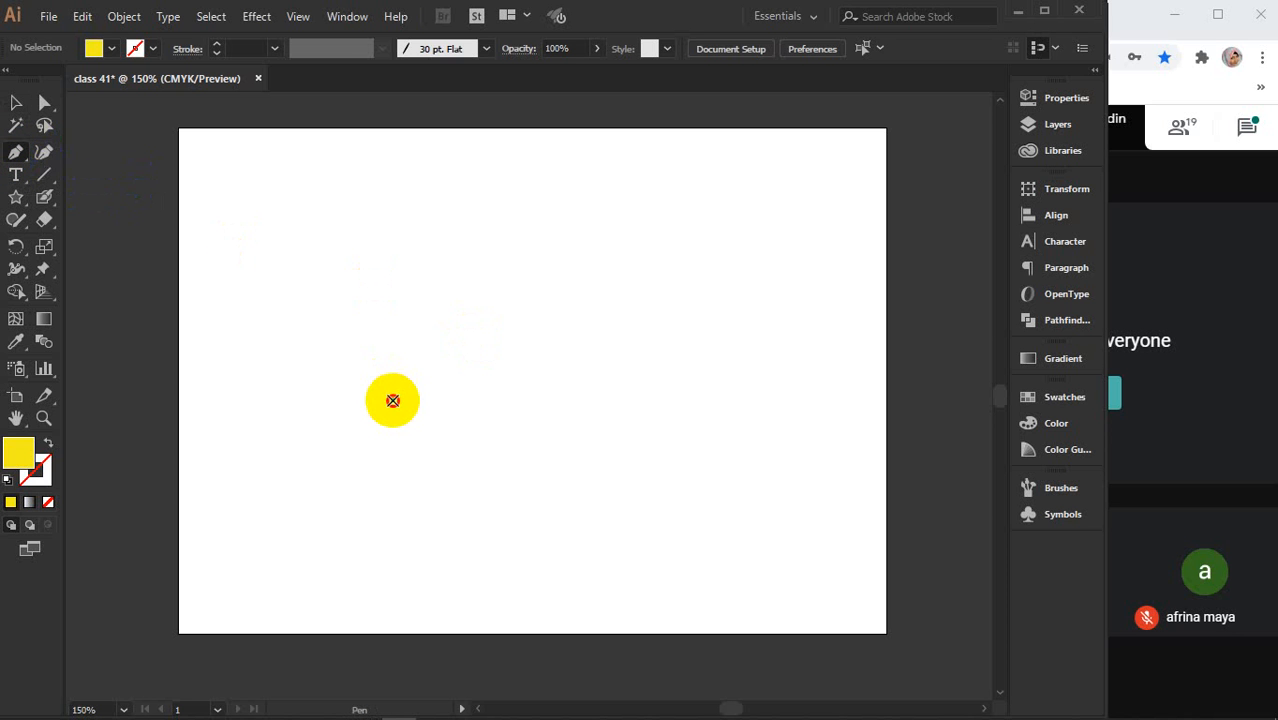
click(392, 400)
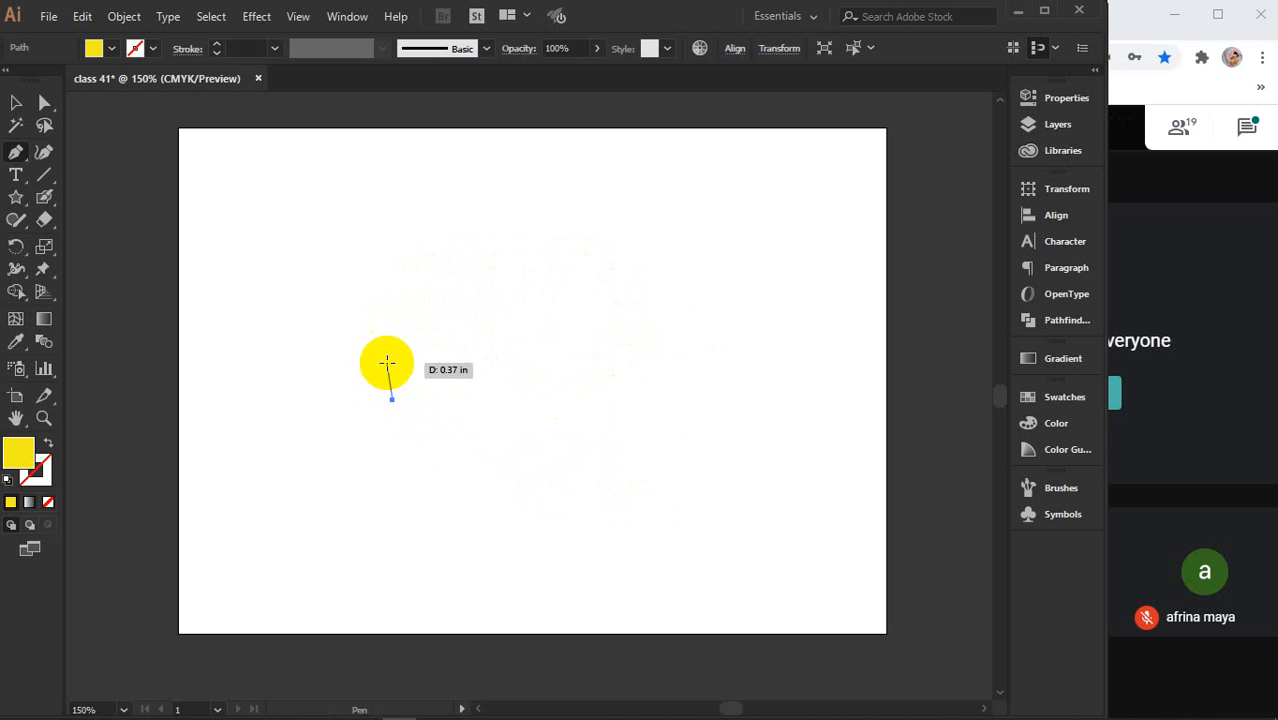
click(613, 344)
drag(613, 344, 678, 190)
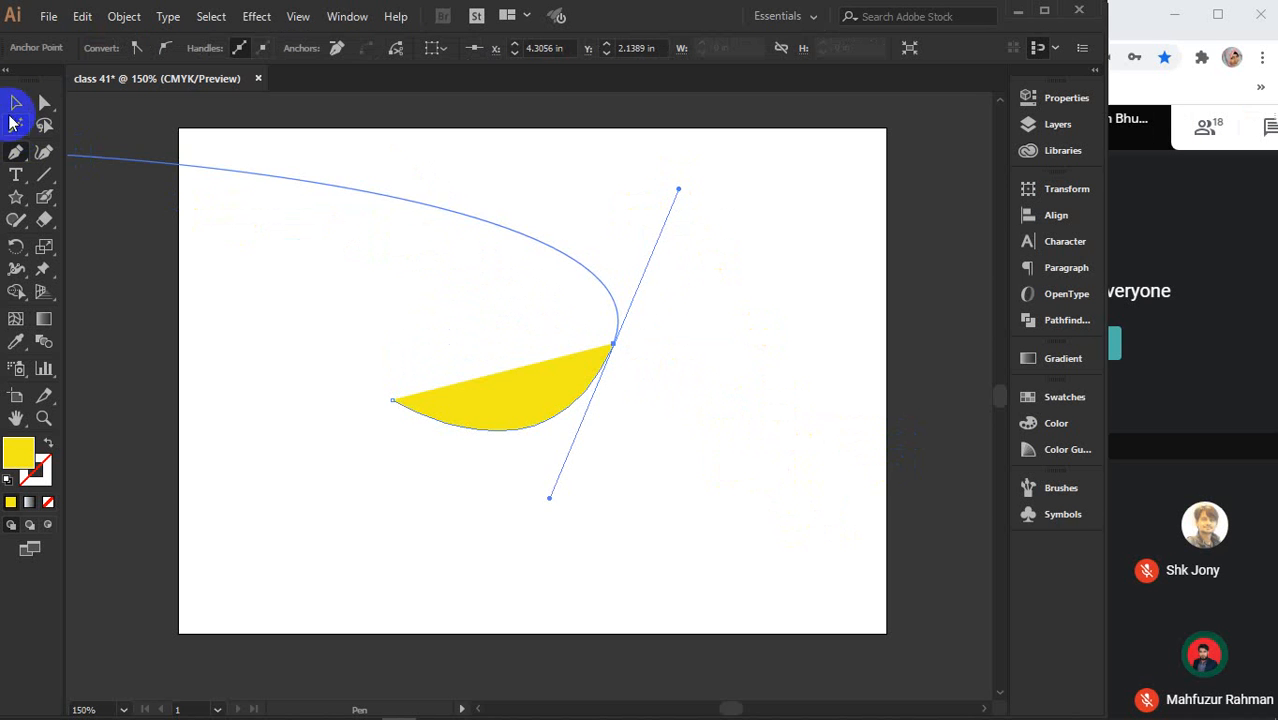
- Finish the curved Pen path and delete it from the artboard
click(15, 102)
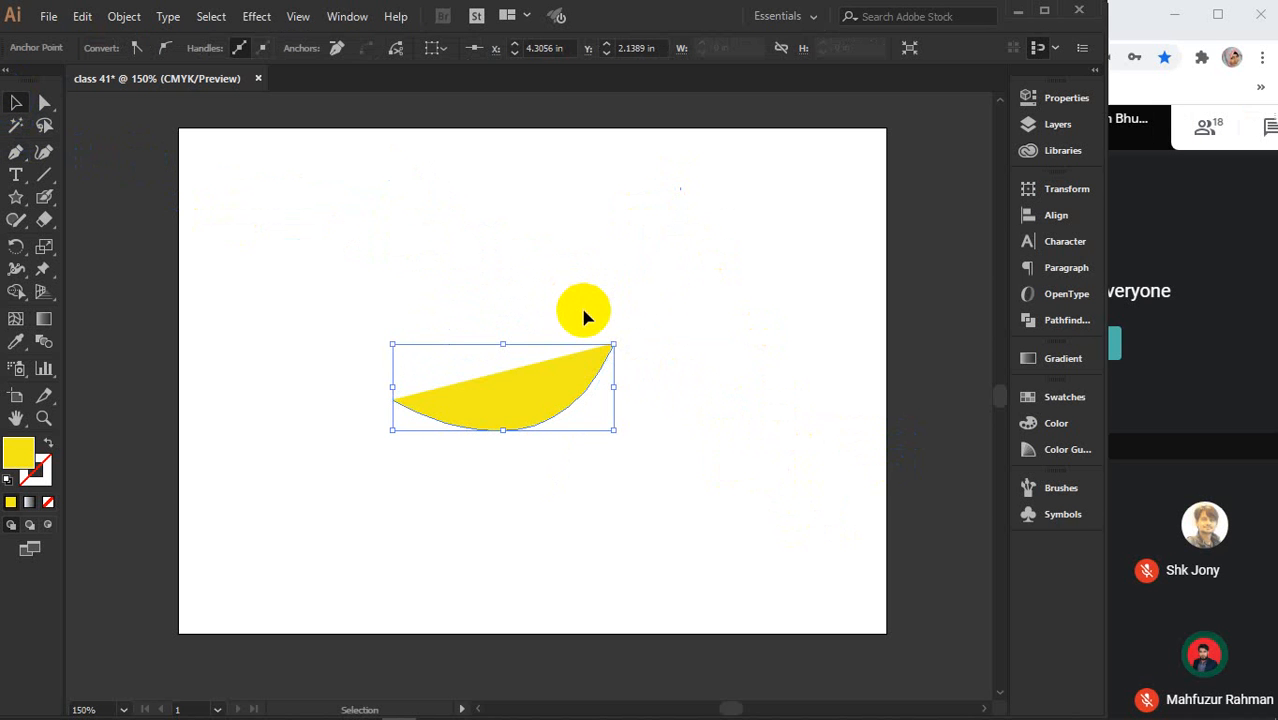
key(Delete)
key(Delete)
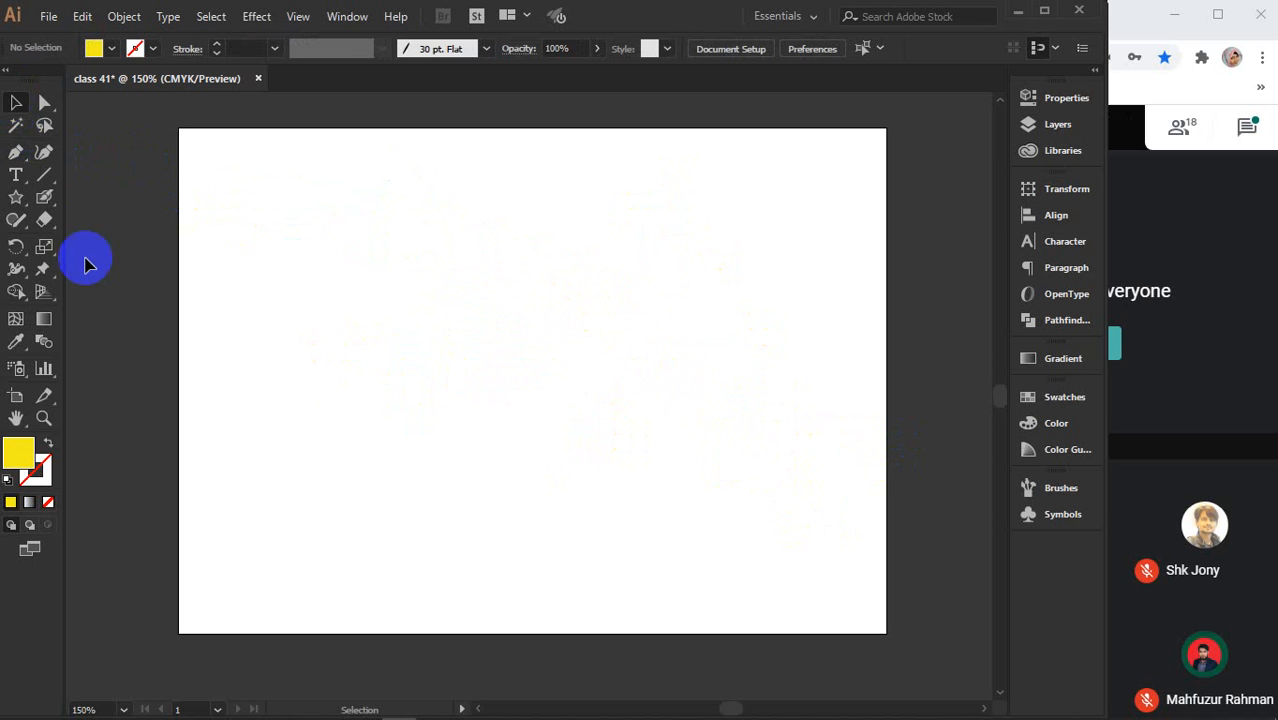
- Draw two wavy vertical lines with the Pencil tool and a freehand letter "A" to their right
drag(45, 205, 155, 219)
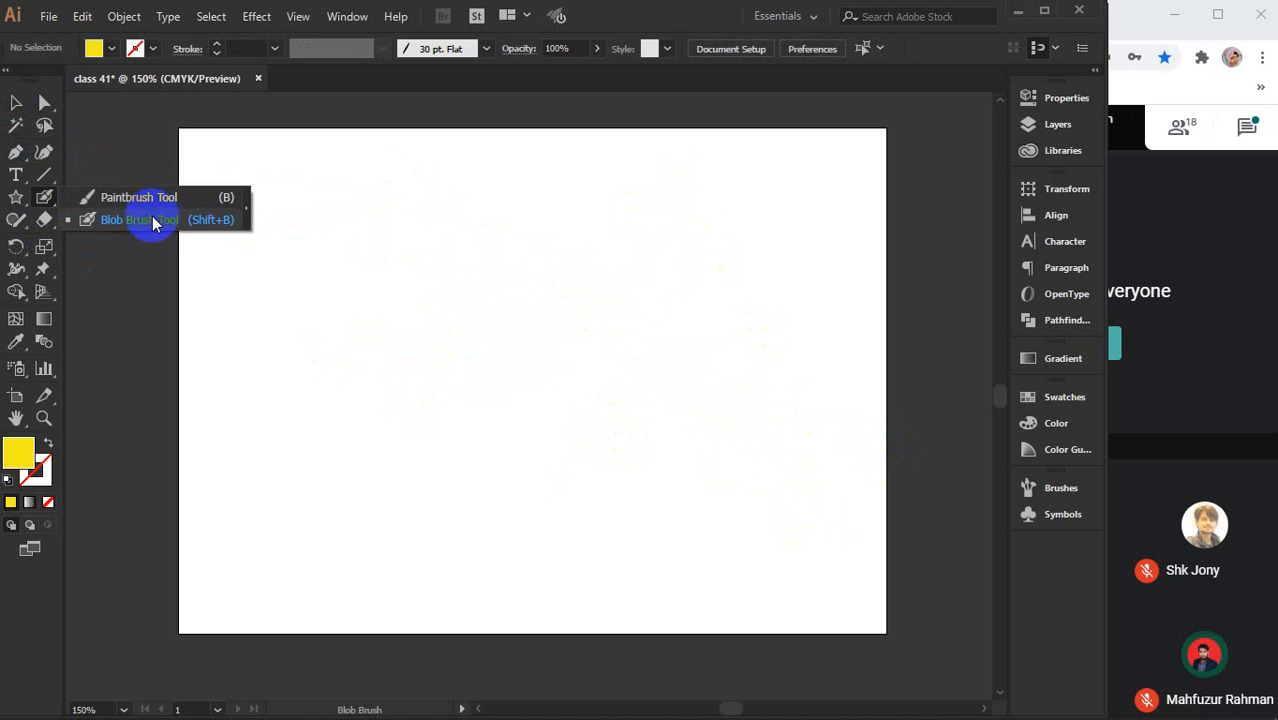
click(8, 225)
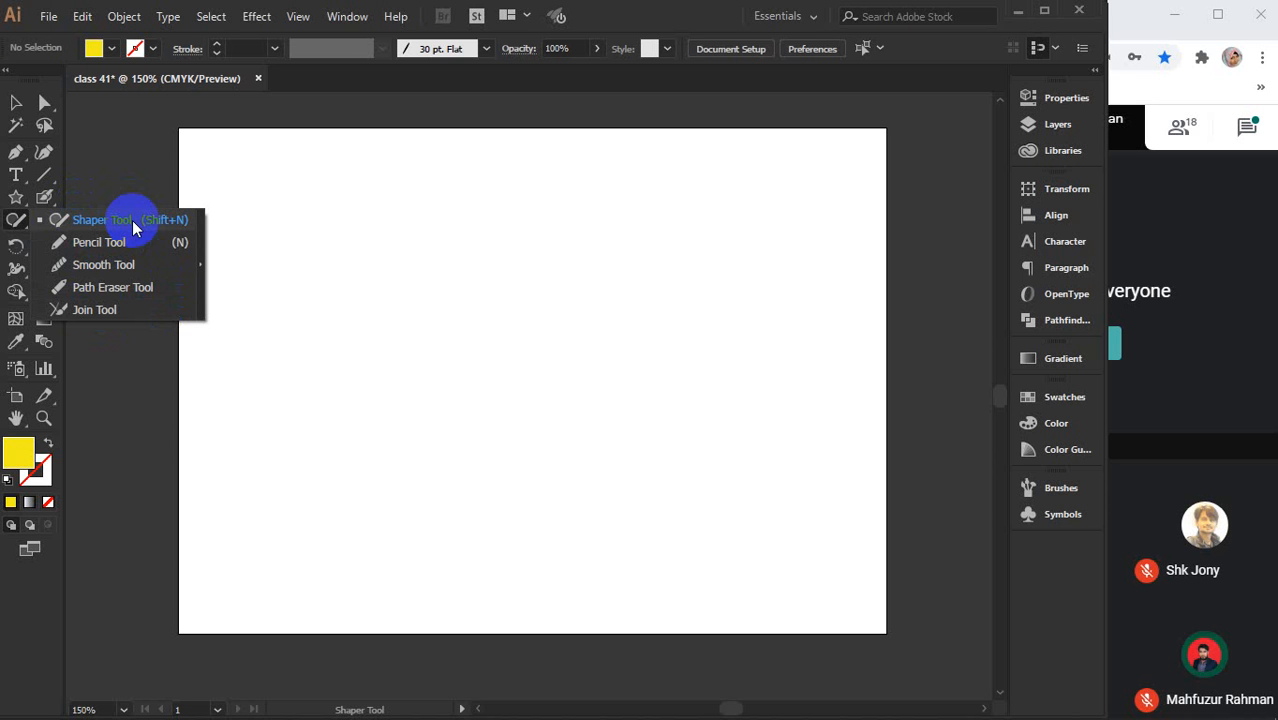
click(112, 243)
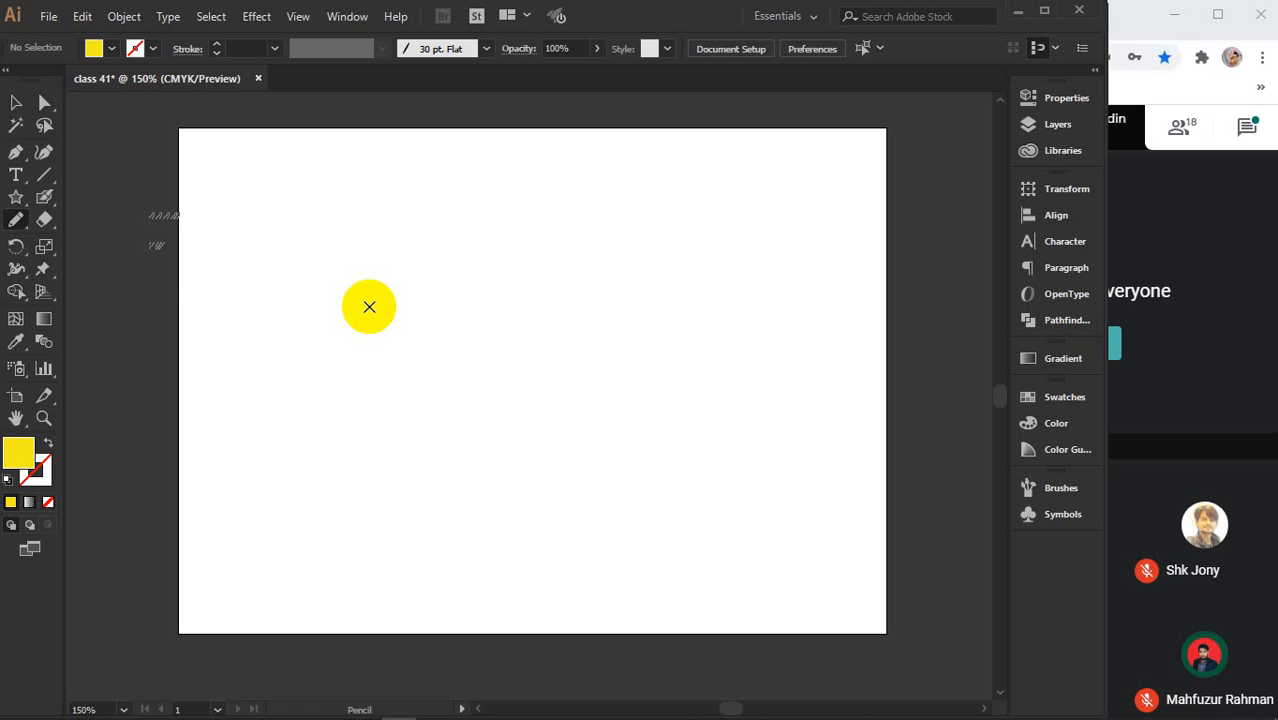
click(15, 222)
mouse_move(13, 231)
mouse_down()
mouse_move(14, 218)
mouse_move(115, 257)
mouse_up()
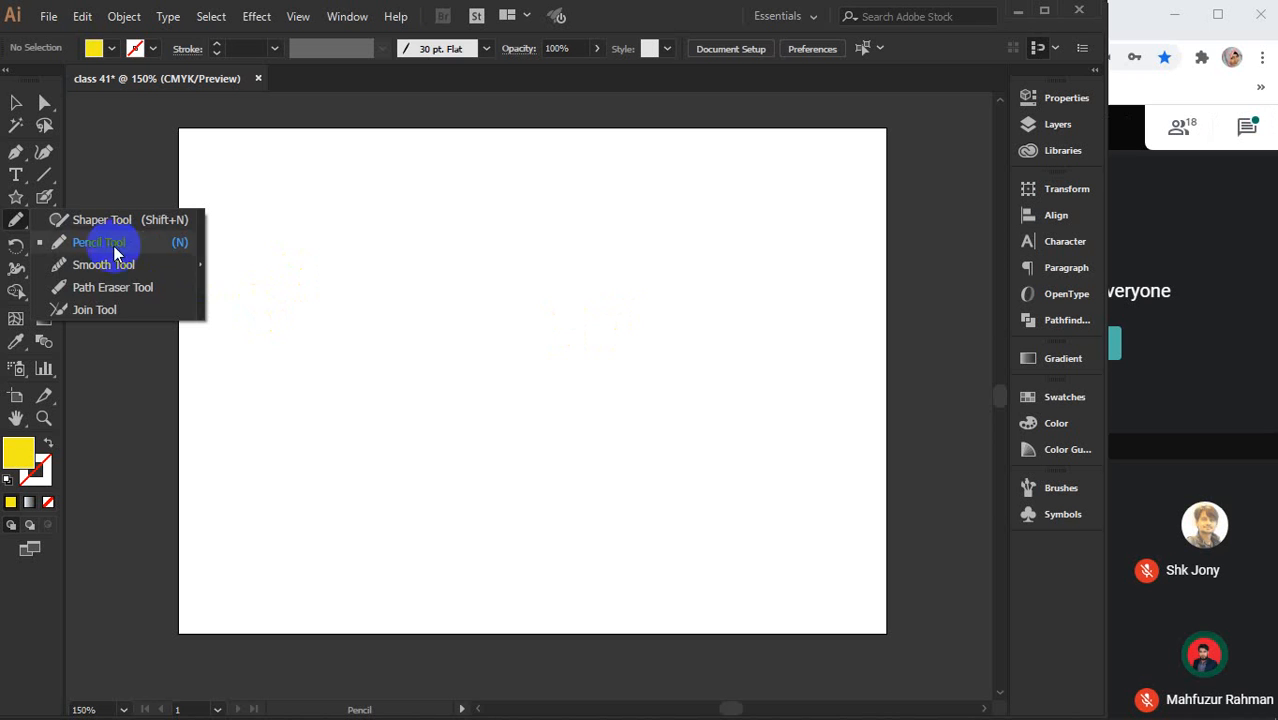
click(114, 247)
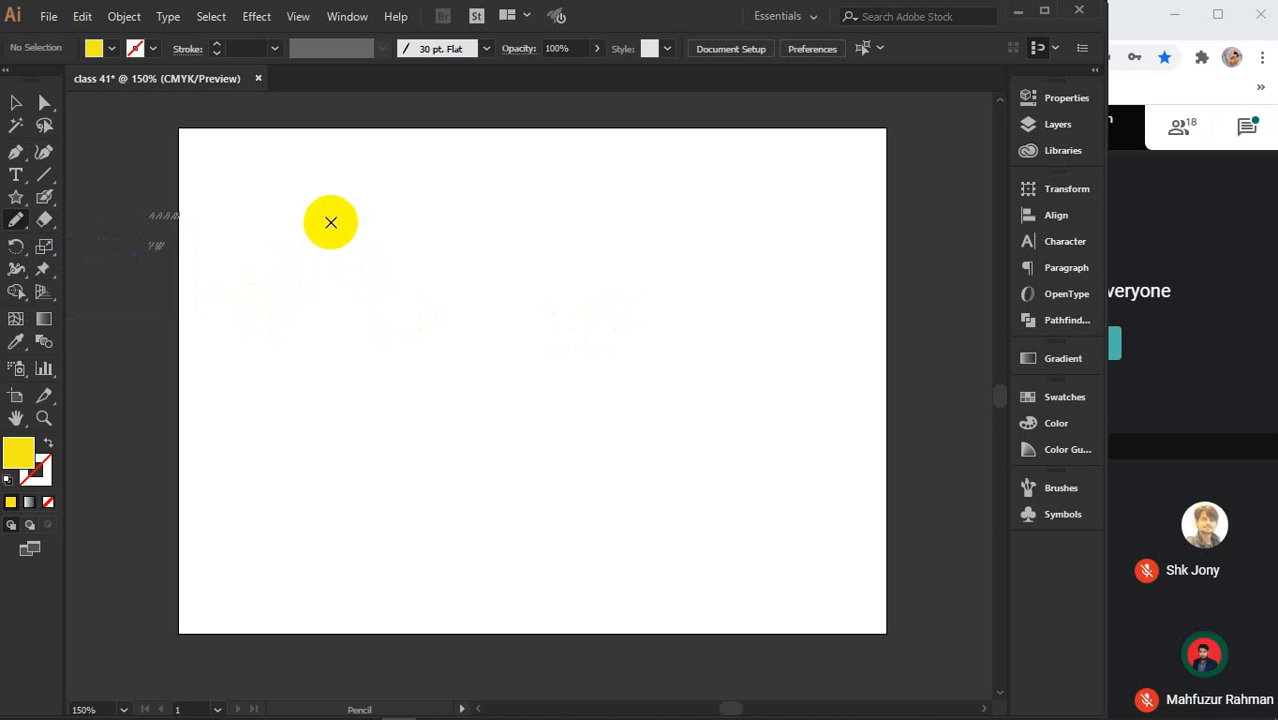
mouse_move(331, 220)
mouse_down()
mouse_move(340, 295)
mouse_move(322, 345)
mouse_move(352, 423)
mouse_move(337, 565)
mouse_up()
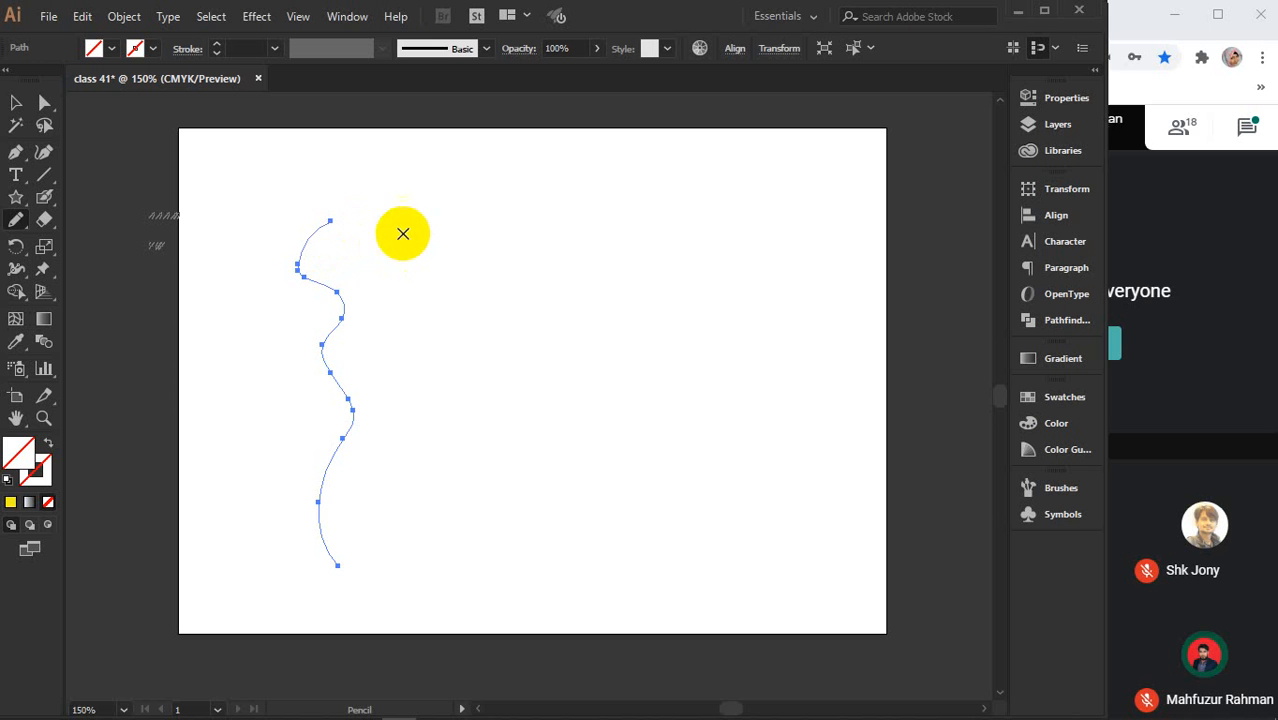
mouse_move(420, 211)
mouse_down()
mouse_move(398, 240)
mouse_move(436, 284)
mouse_move(448, 440)
mouse_move(425, 545)
mouse_up()
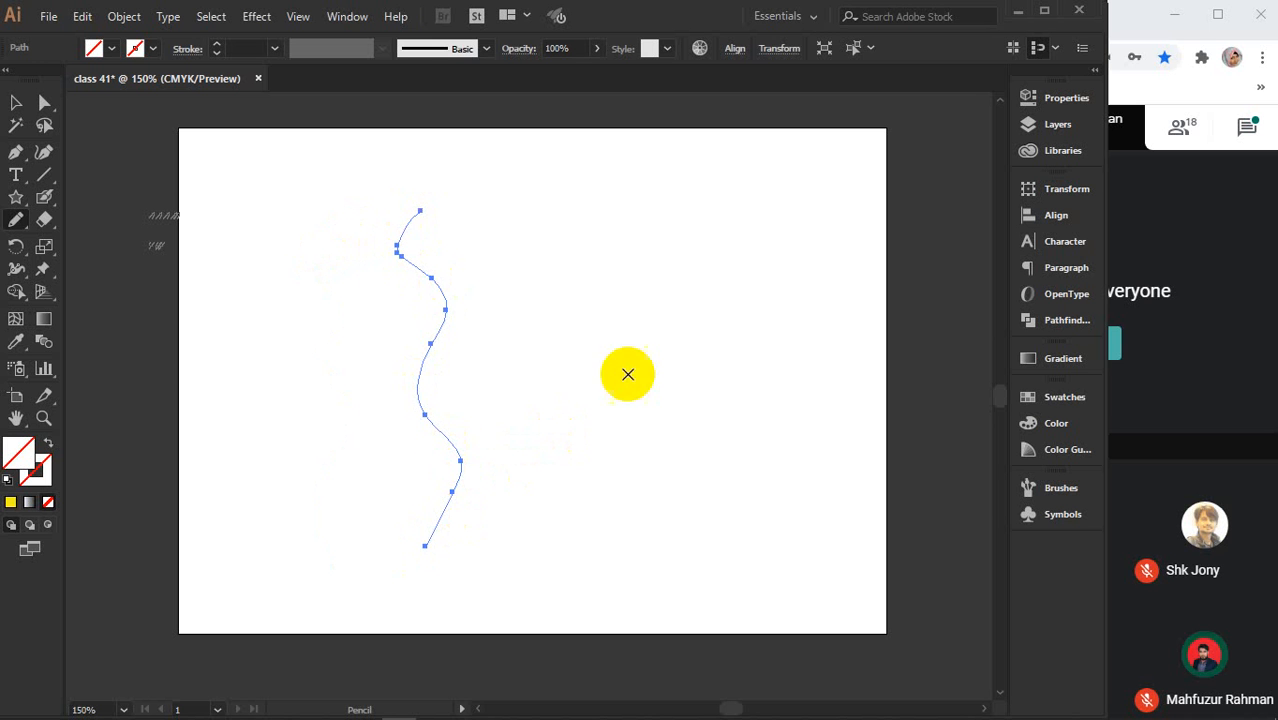
mouse_move(613, 467)
mouse_down()
mouse_move(730, 408)
mouse_move(735, 461)
mouse_up()
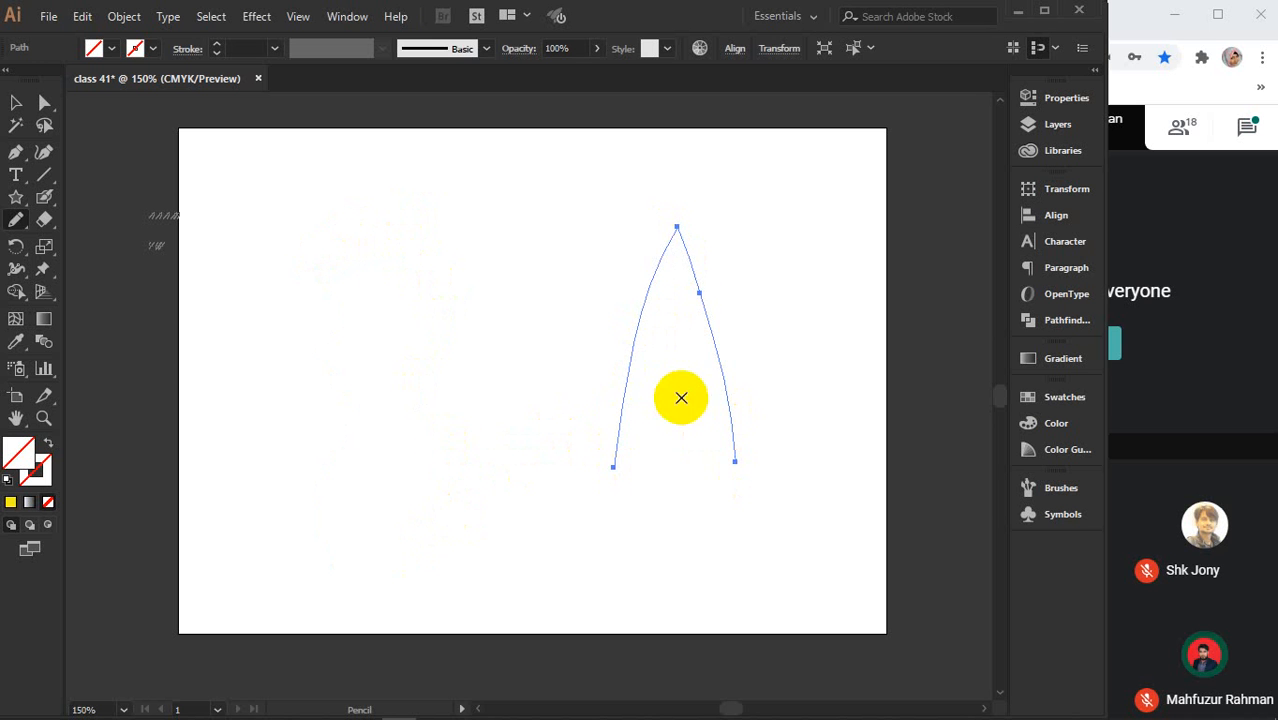
drag(633, 387, 749, 371)
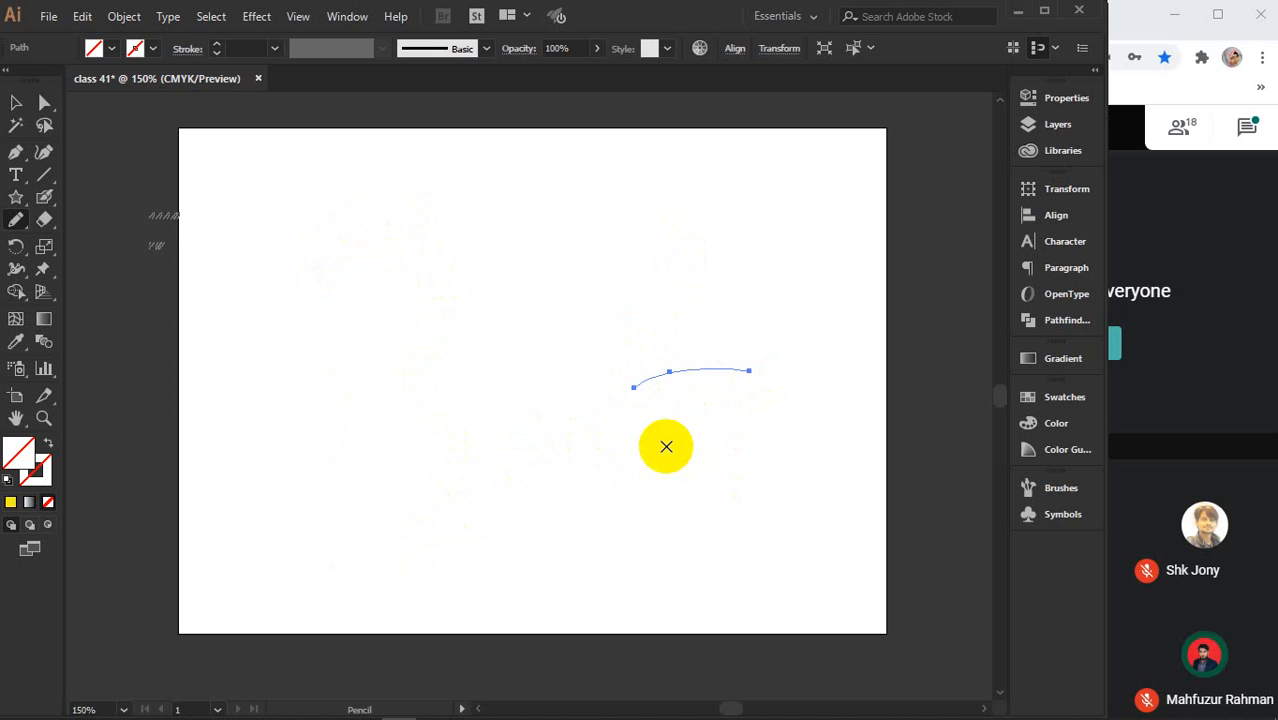
- Apply a black stroke to all the pencil-drawn paths and deselect them
click(16, 103)
drag(228, 192, 882, 598)
click(44, 483)
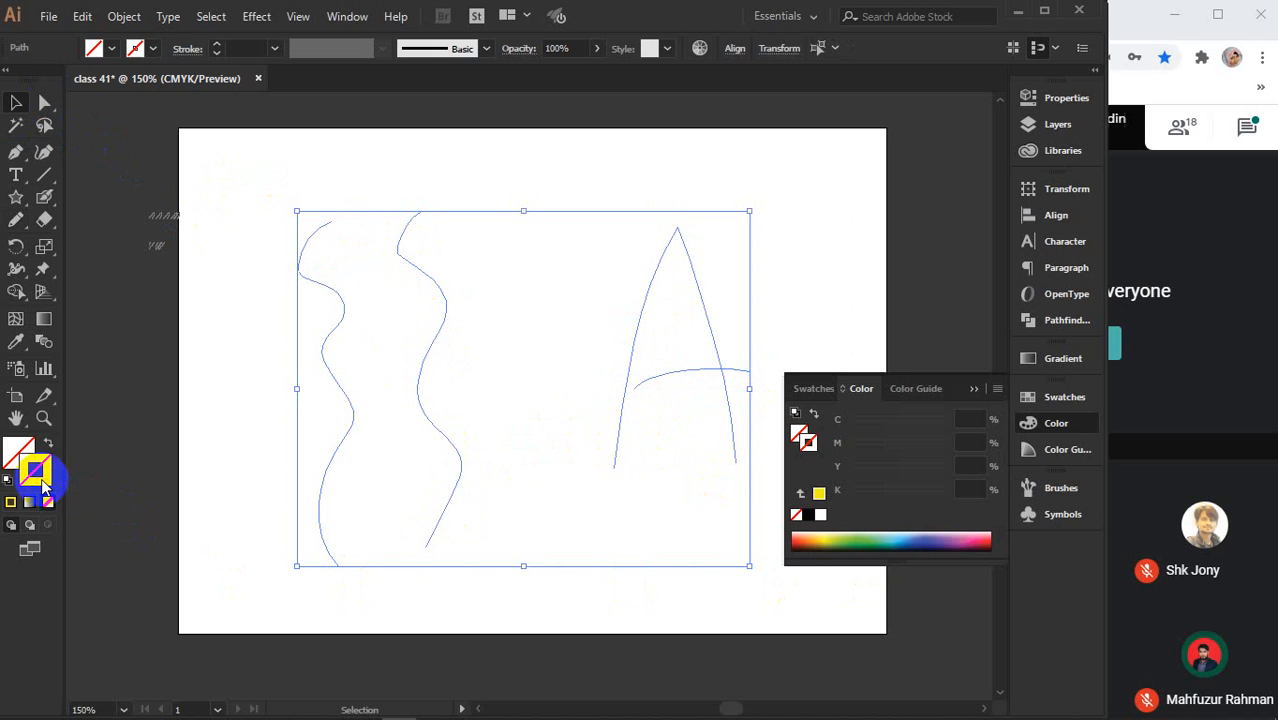
click(816, 516)
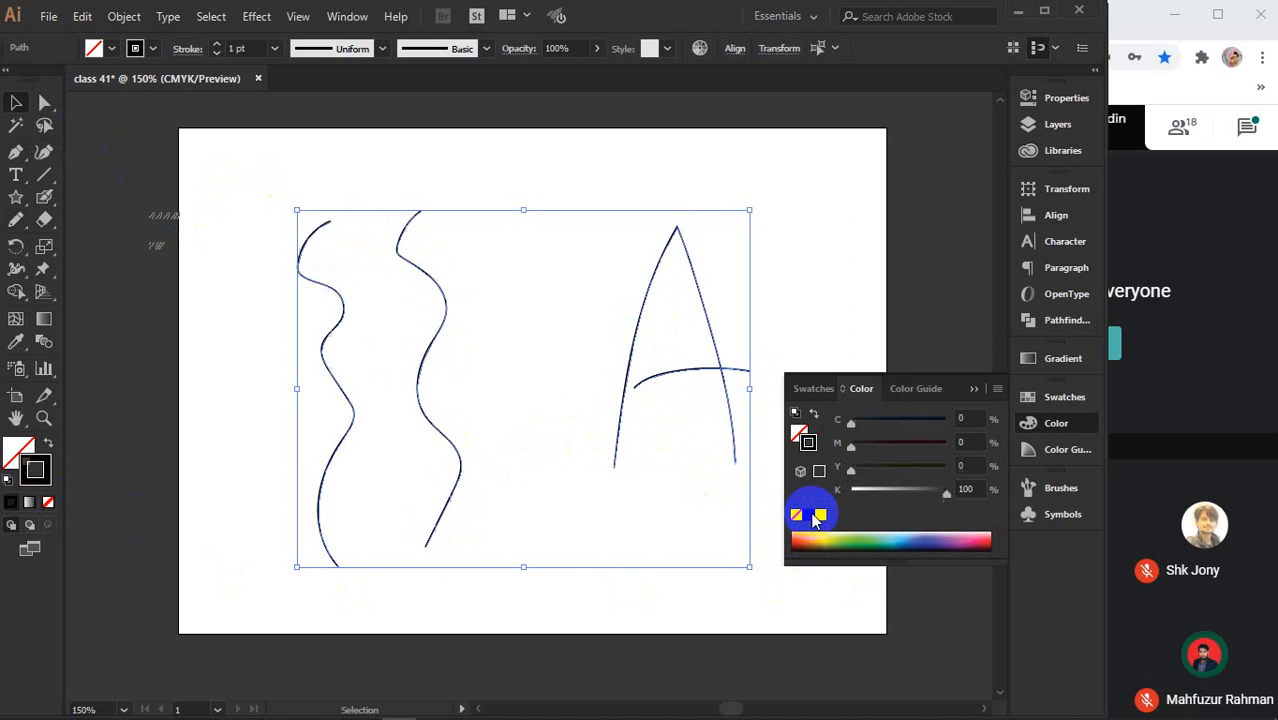
click(974, 389)
click(937, 342)
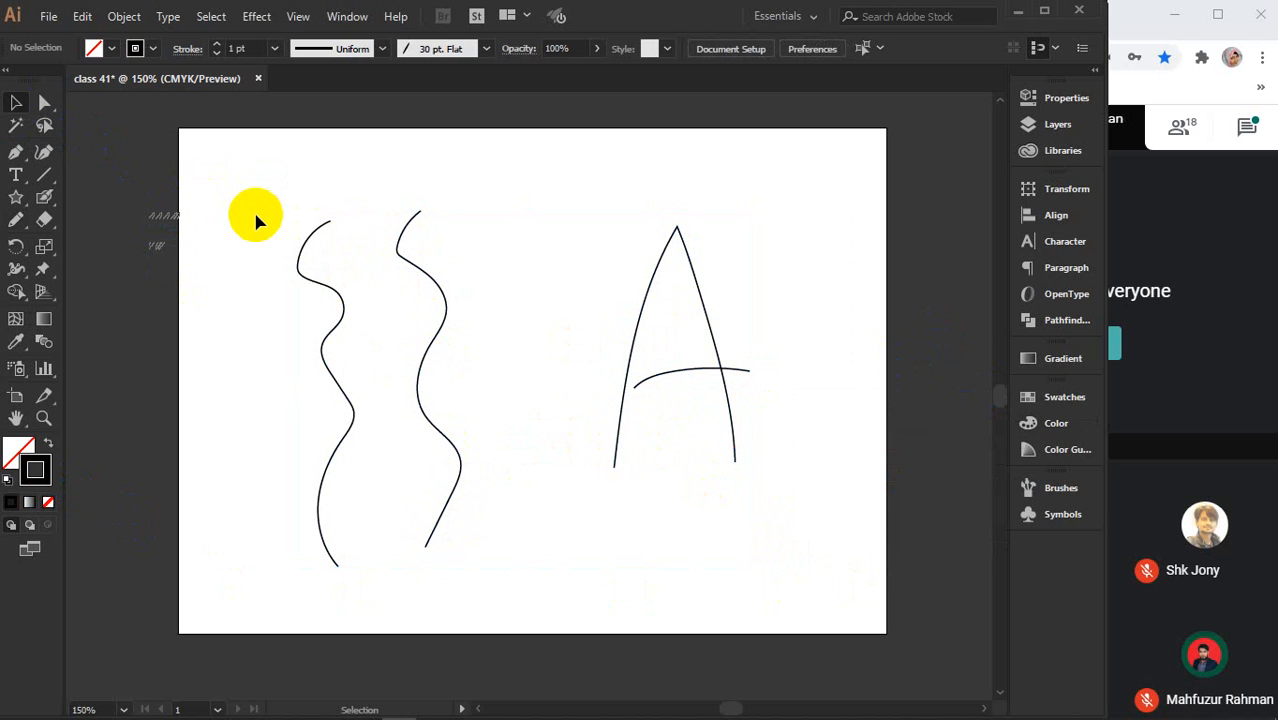
scroll(256, 220, up, 1)
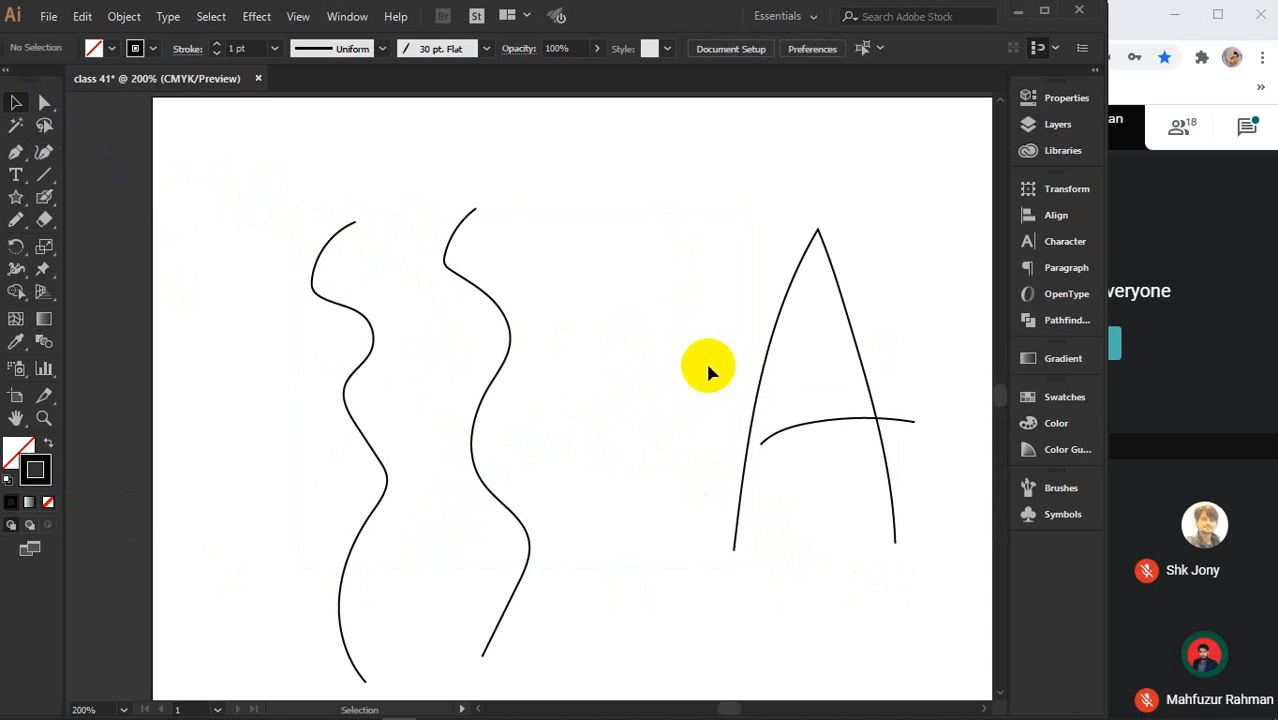
mouse_move(246, 190)
mouse_down()
mouse_move(935, 525)
mouse_move(920, 524)
mouse_up()
scroll(987, 710, right, 5)
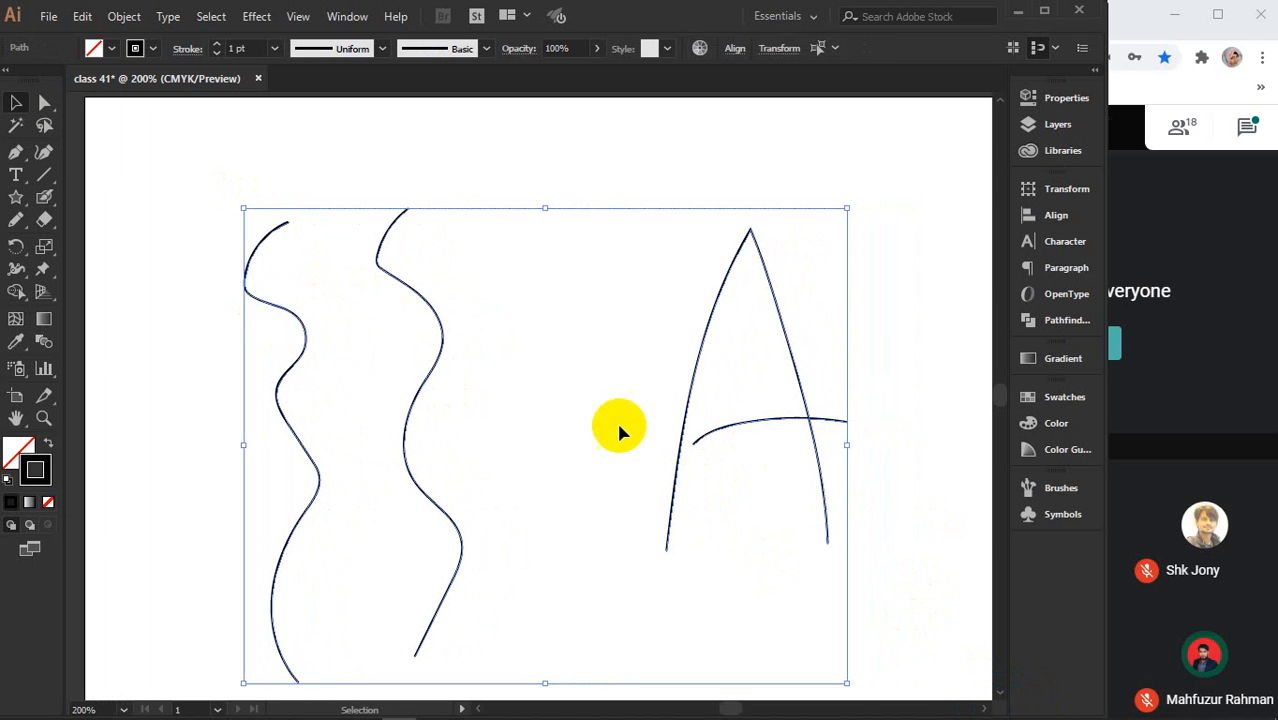
click(451, 166)
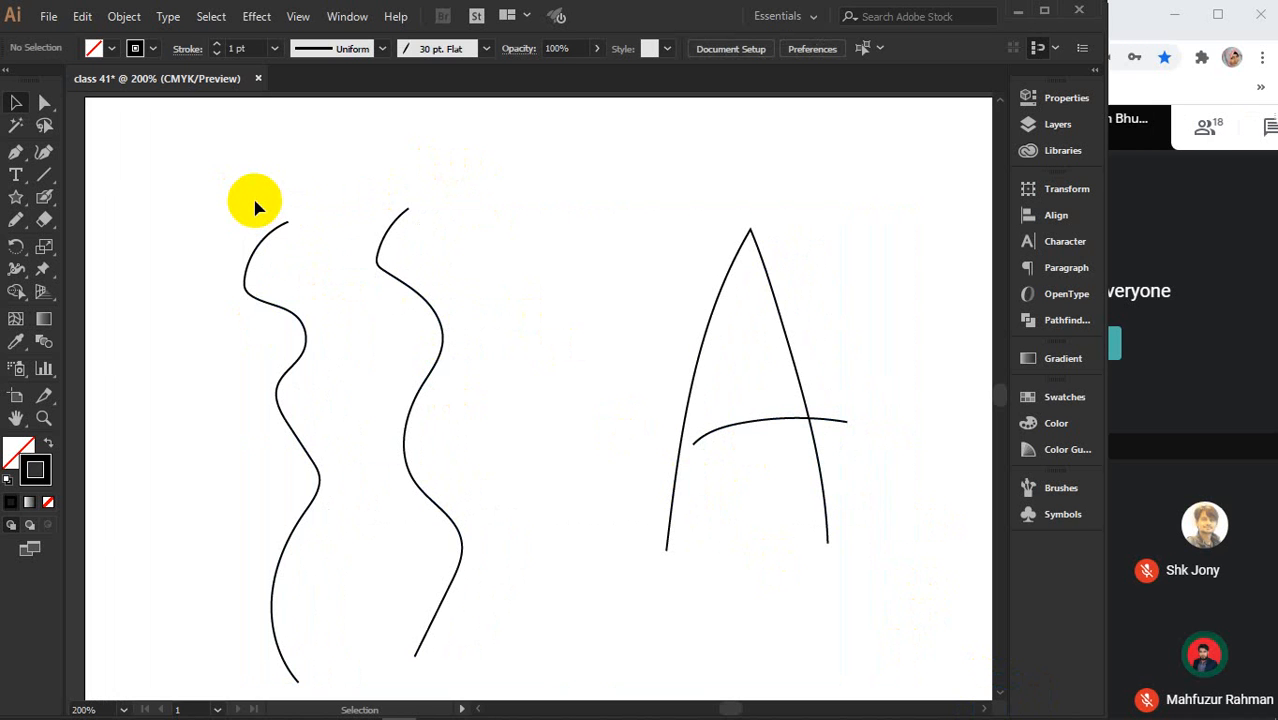
mouse_move(1193, 488)
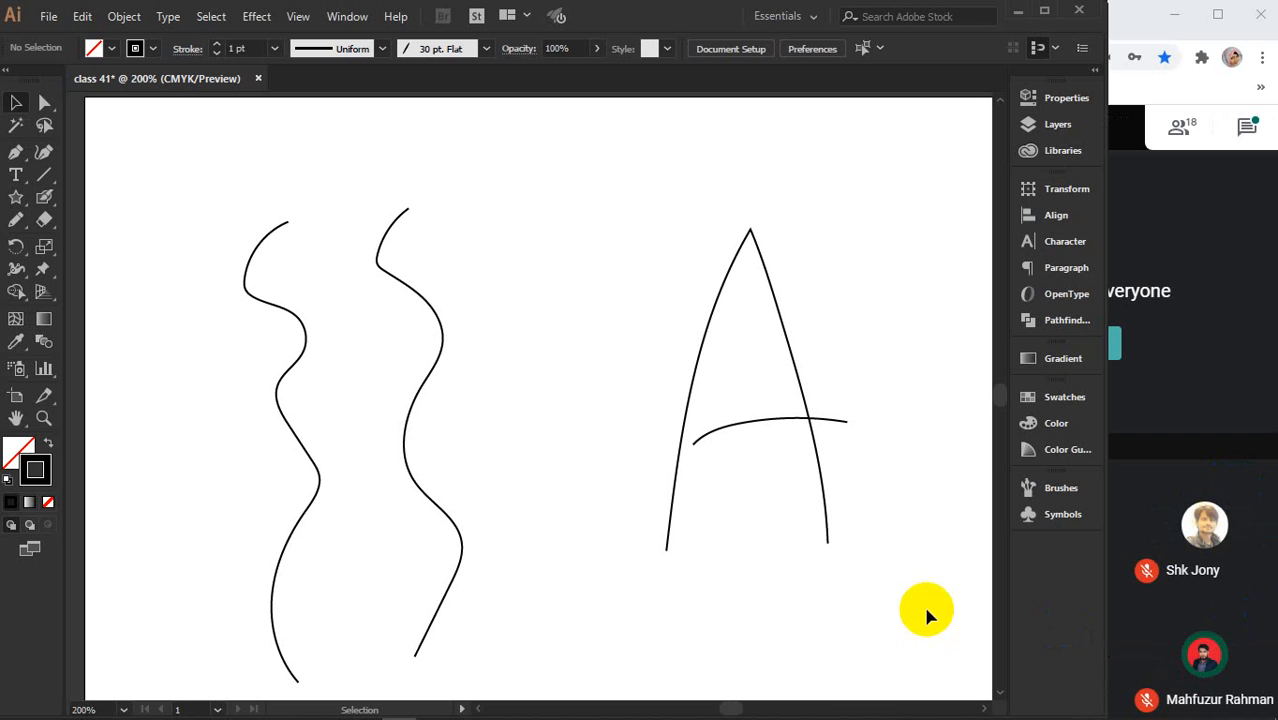
- Set the second wavy line's stroke weight to 13 pt and try Width Profile 2, ending with the long-tail tapered width profile
click(408, 288)
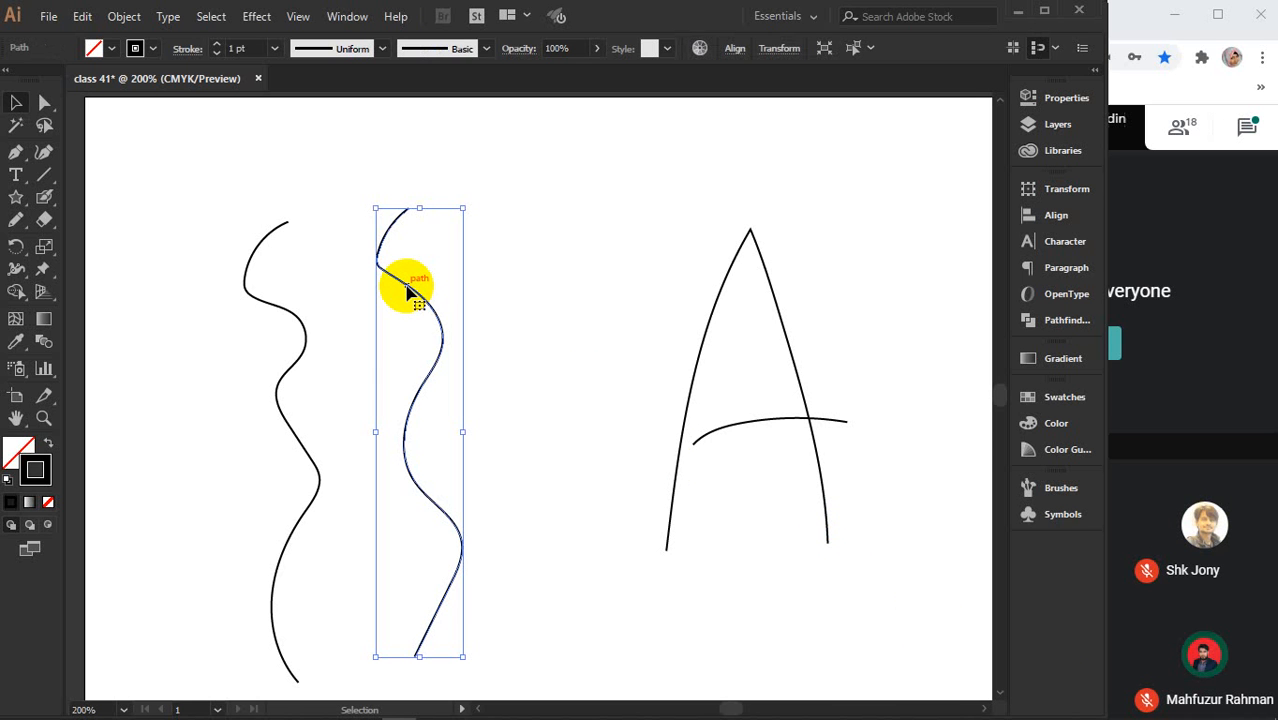
click(238, 48)
scroll(238, 48, up, 12)
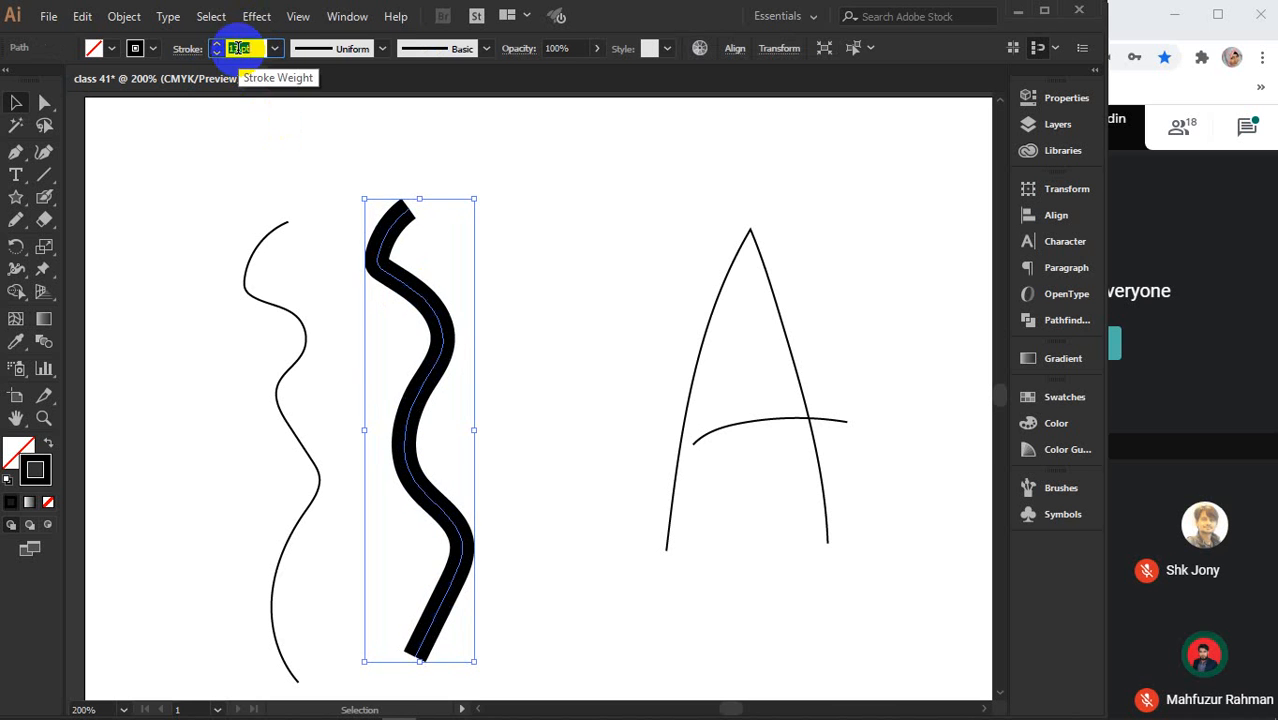
click(381, 48)
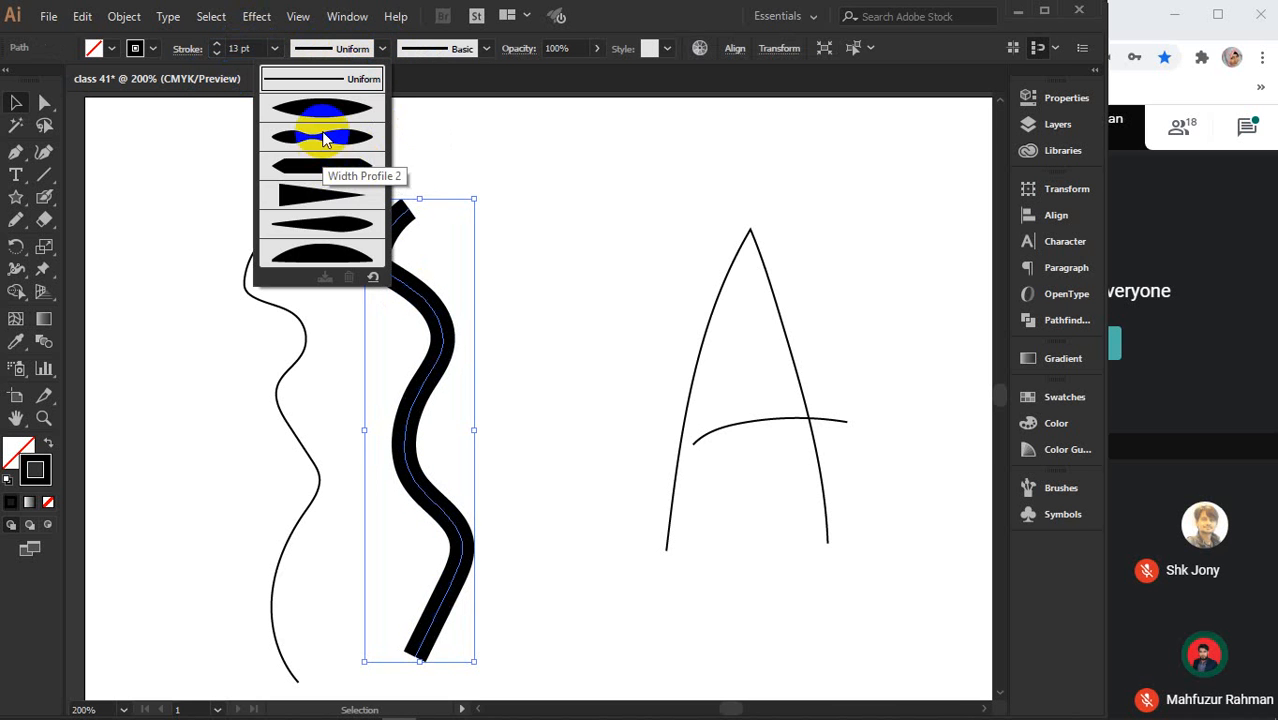
click(330, 112)
click(381, 48)
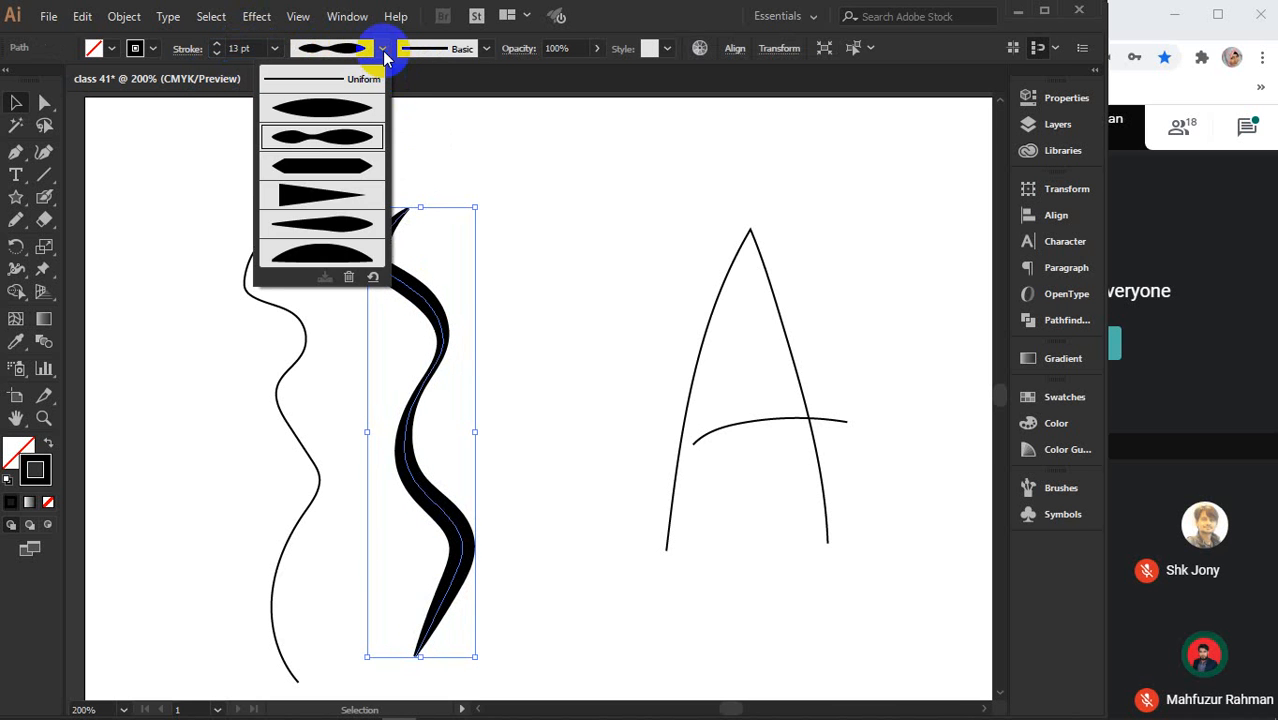
click(316, 222)
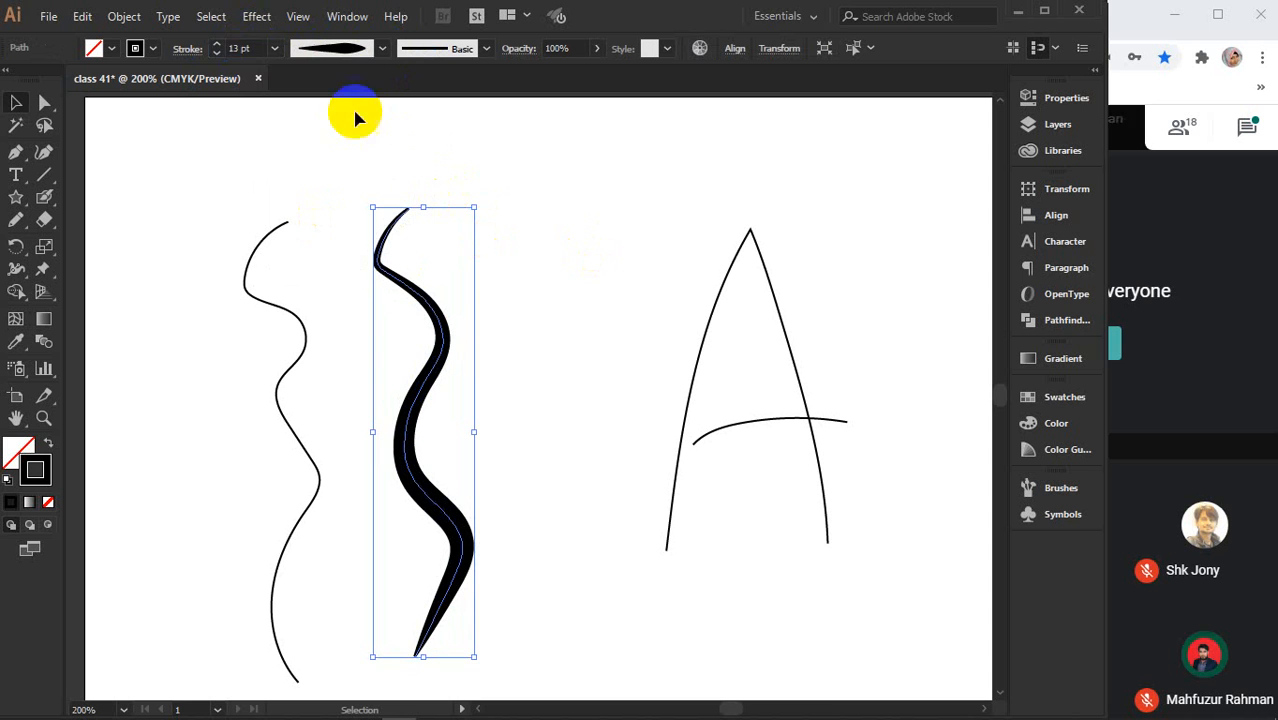
- Reduce the tapered wavy line's stroke weight to 3 pt and move the line close beside the first wavy line
click(229, 48)
click(250, 50)
scroll(250, 50, down, 10)
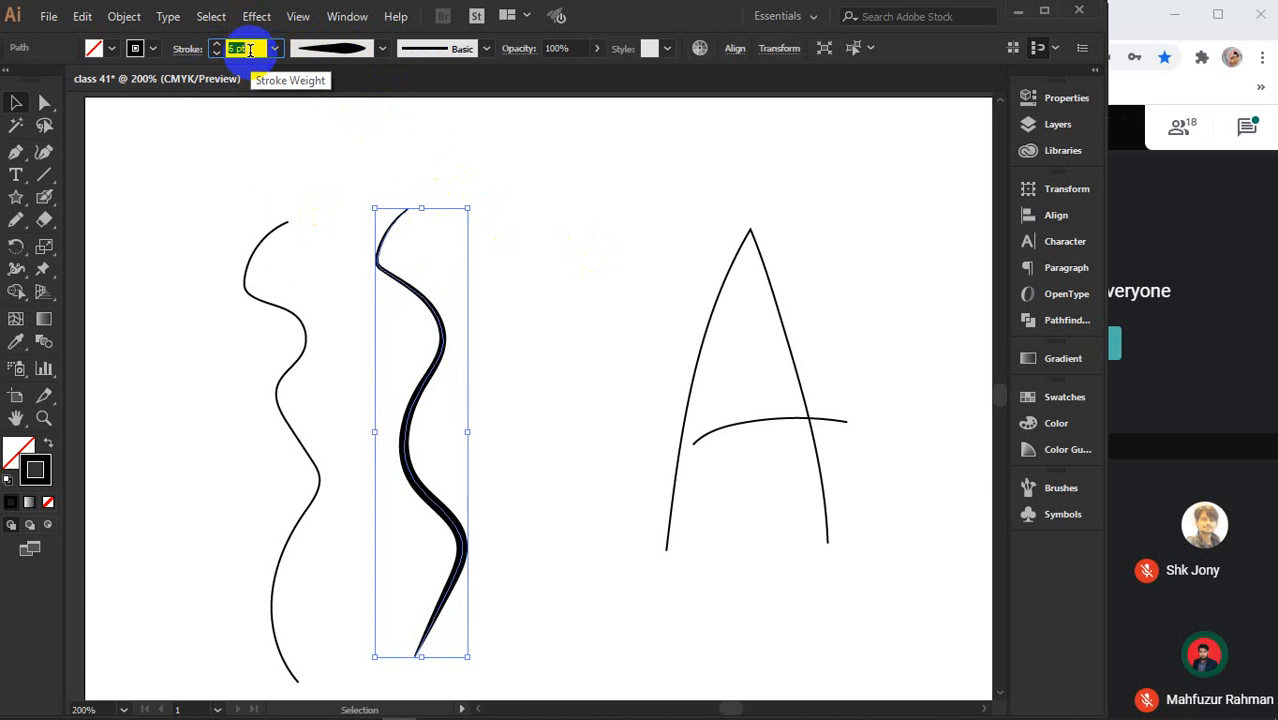
click(584, 279)
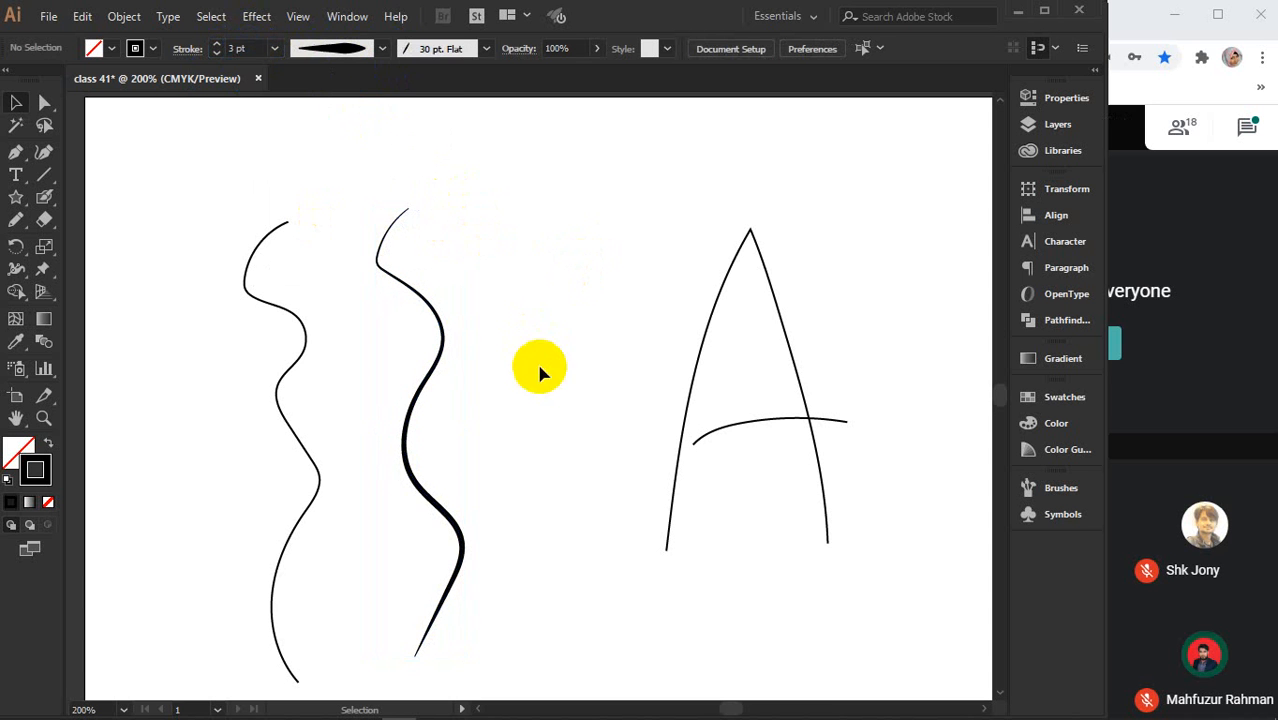
drag(442, 342, 377, 340)
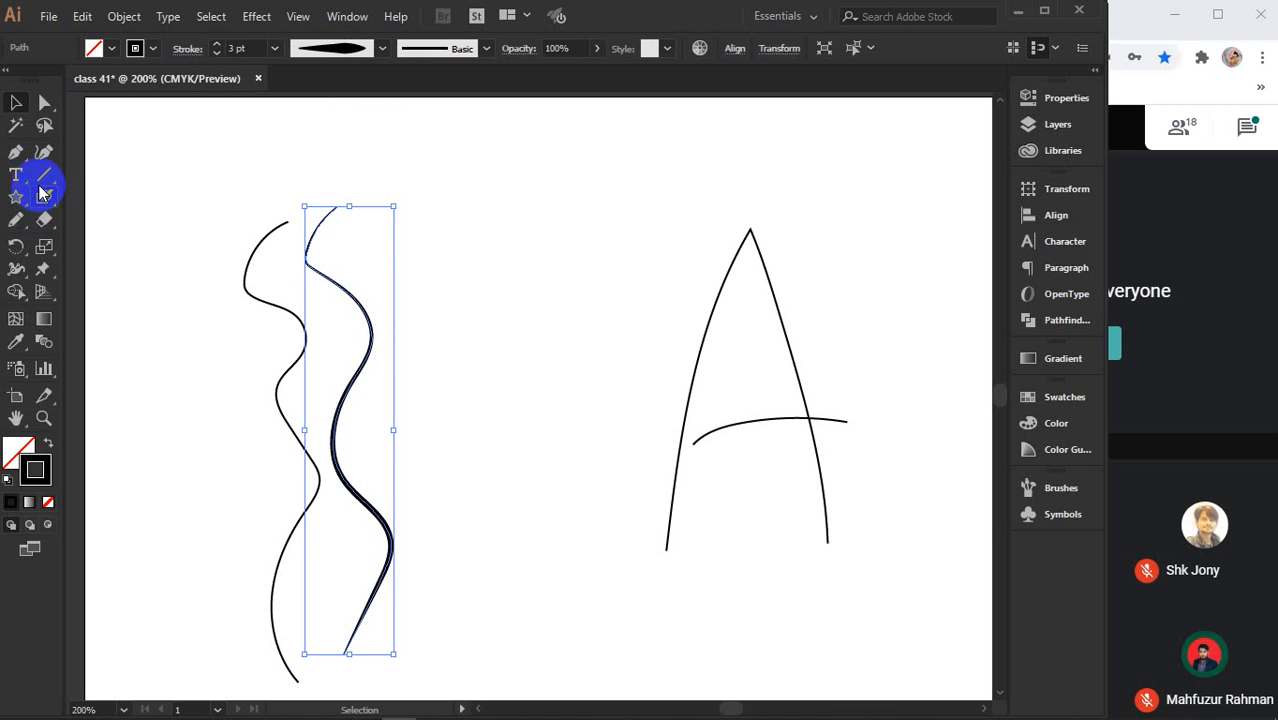
- Draw a short rising curve between the wavy lines and the letter A with the Pencil tool and set its stroke to 4 pt
click(15, 219)
drag(502, 299, 612, 257)
click(13, 103)
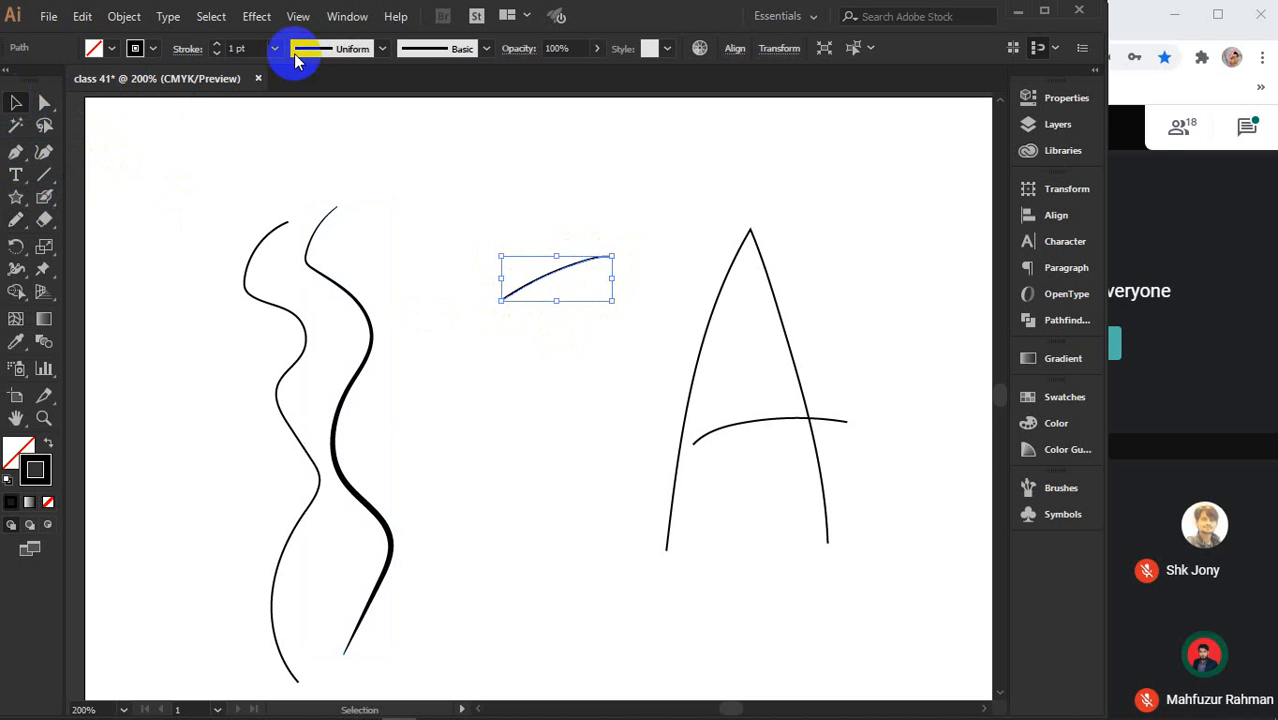
key(Up)
key(Up)
key(Up)
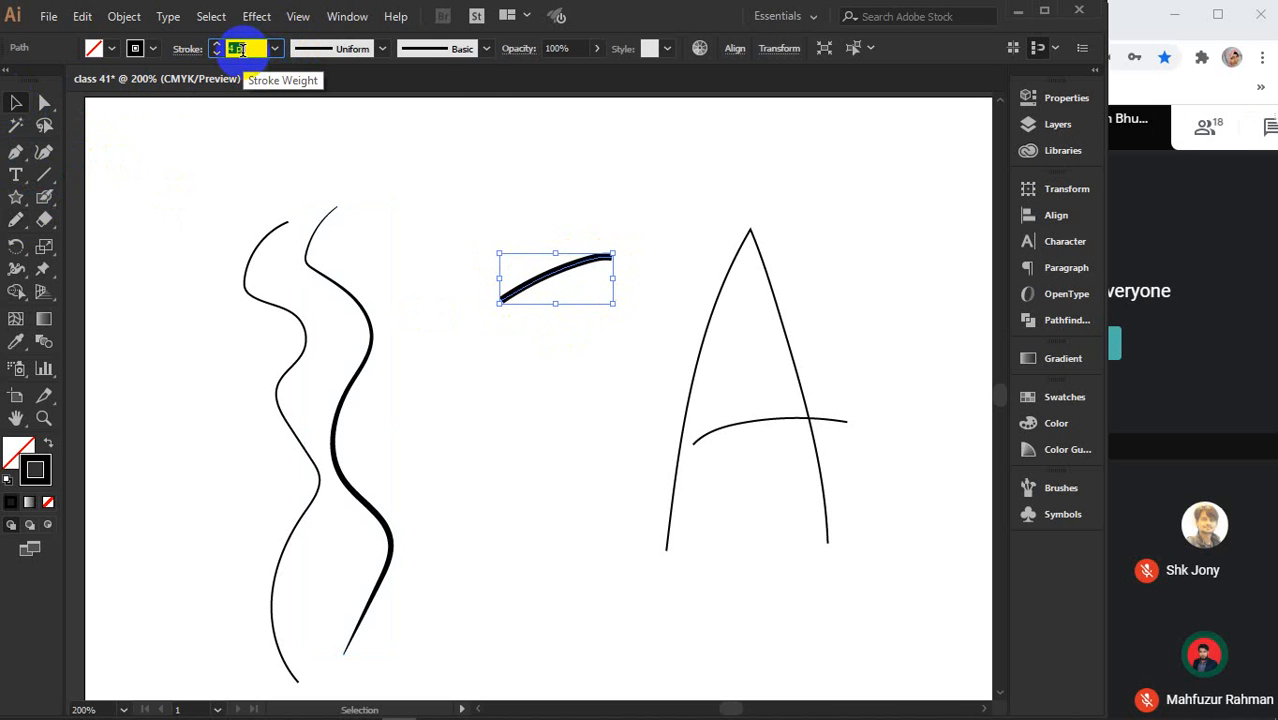
- Try the symmetrical pointed width profile on the short curve, ending with the long-tail tapered profile, and deselect it
click(381, 48)
click(355, 107)
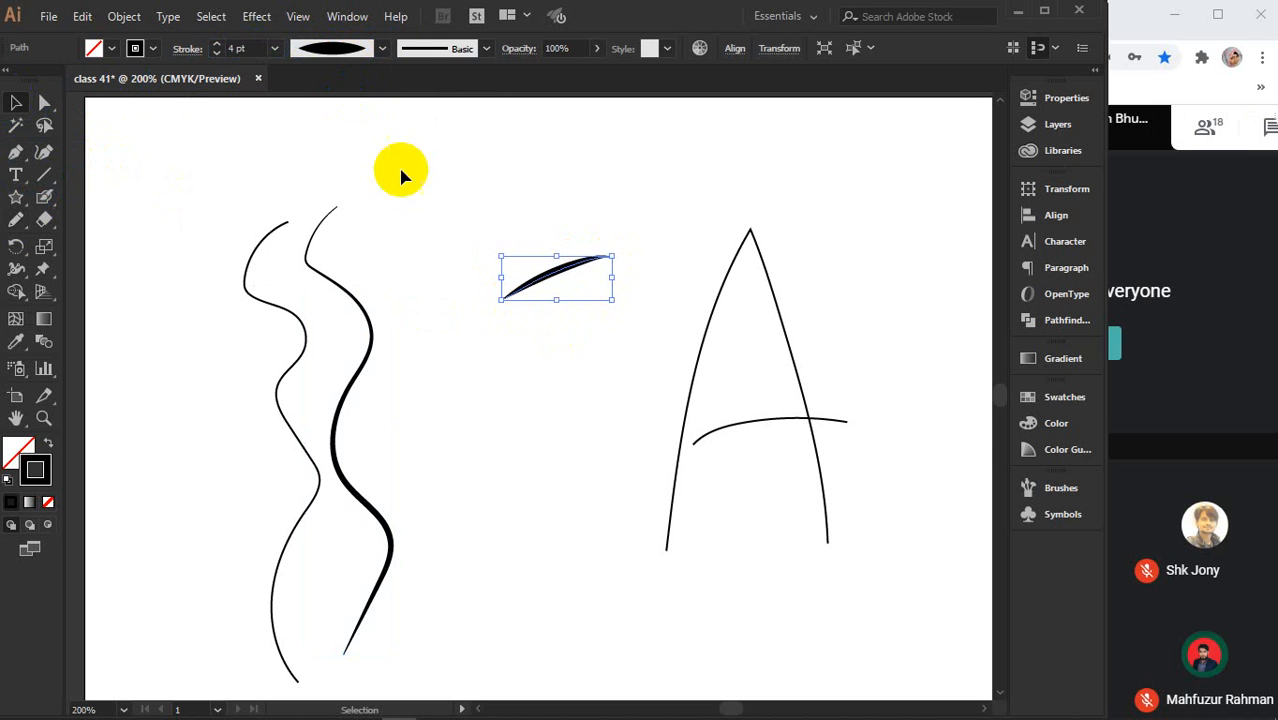
click(386, 52)
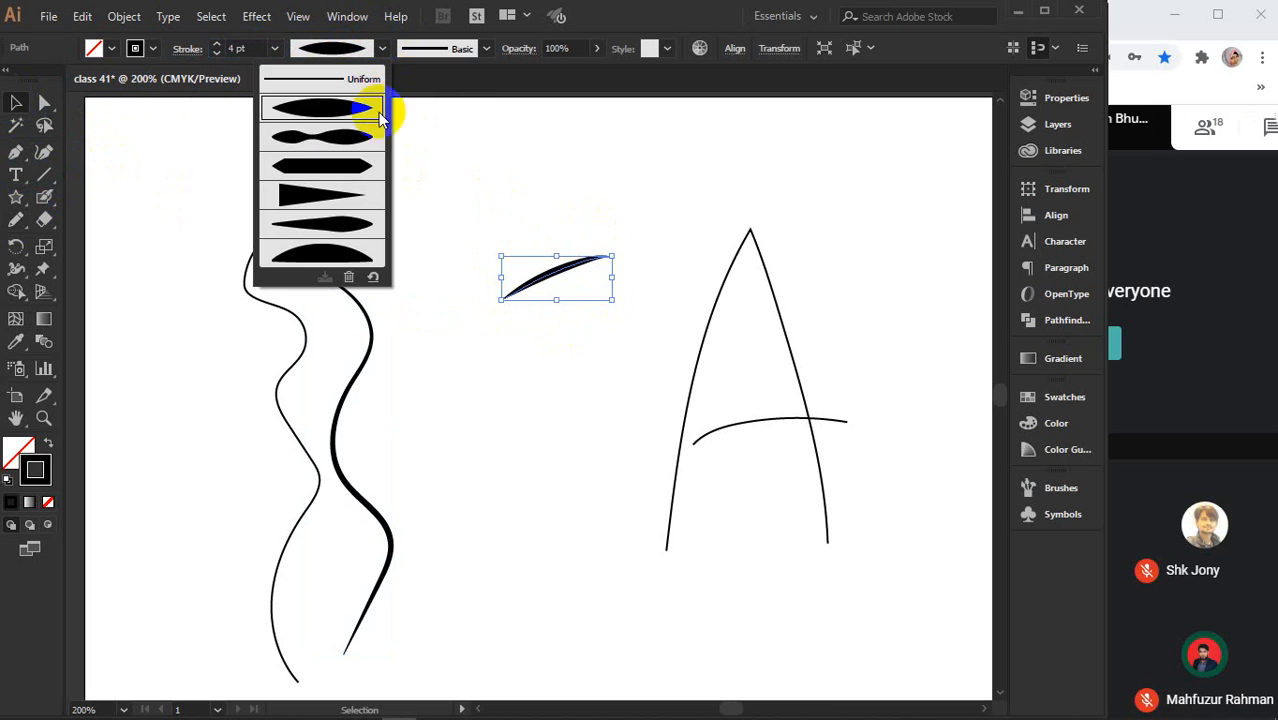
click(333, 213)
click(533, 212)
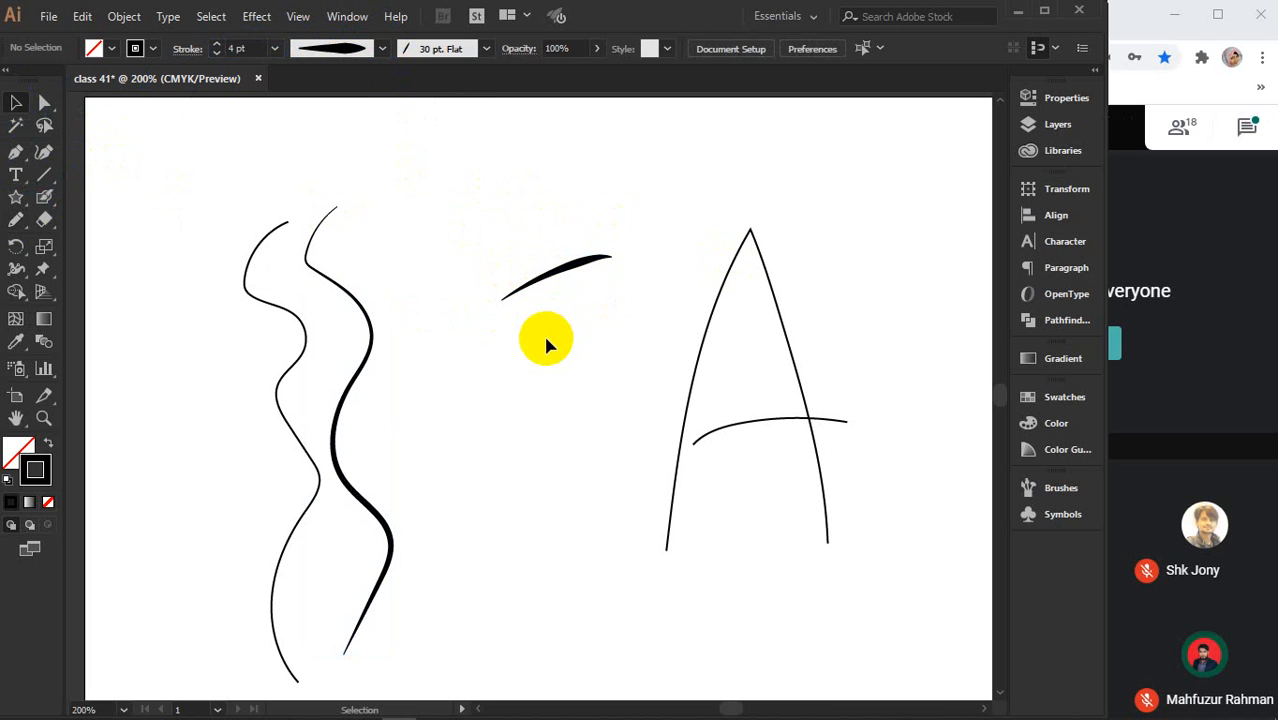
- Delete all the artwork on the artboard, including the wavy lines, the short curve and the letter A
mouse_move(202, 188)
mouse_down()
mouse_move(757, 503)
mouse_move(841, 532)
mouse_up()
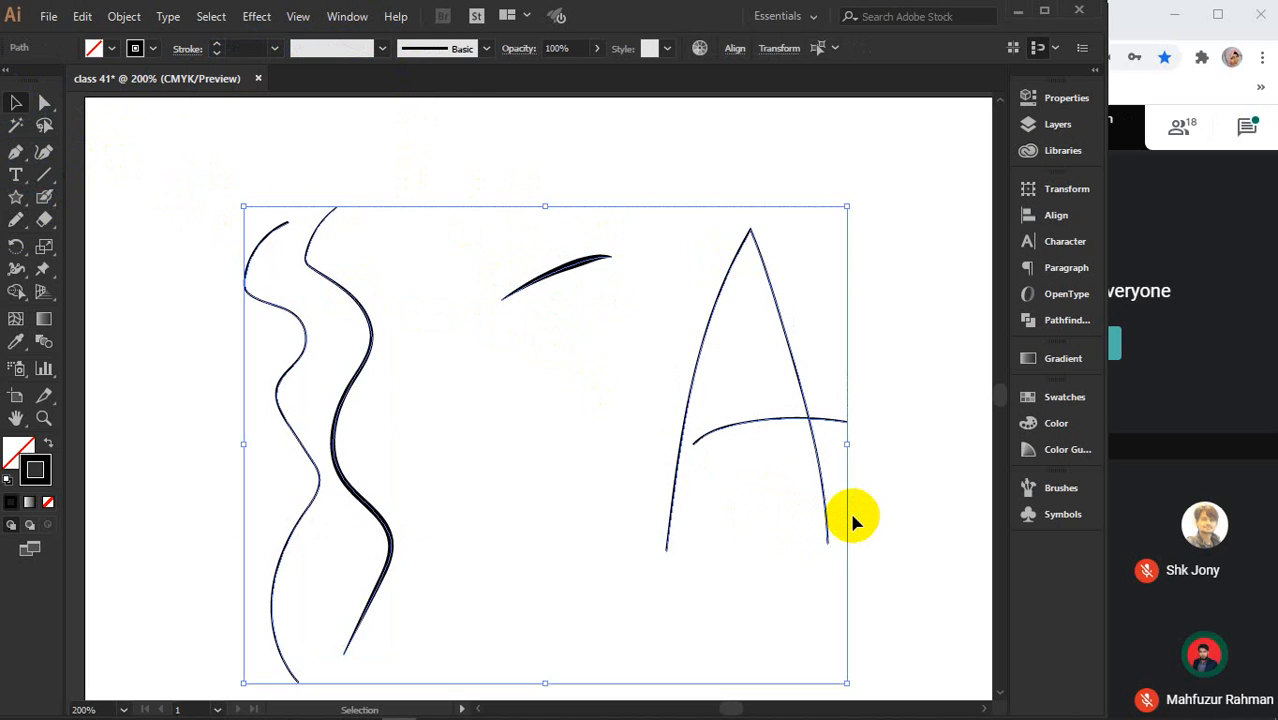
key(Delete)
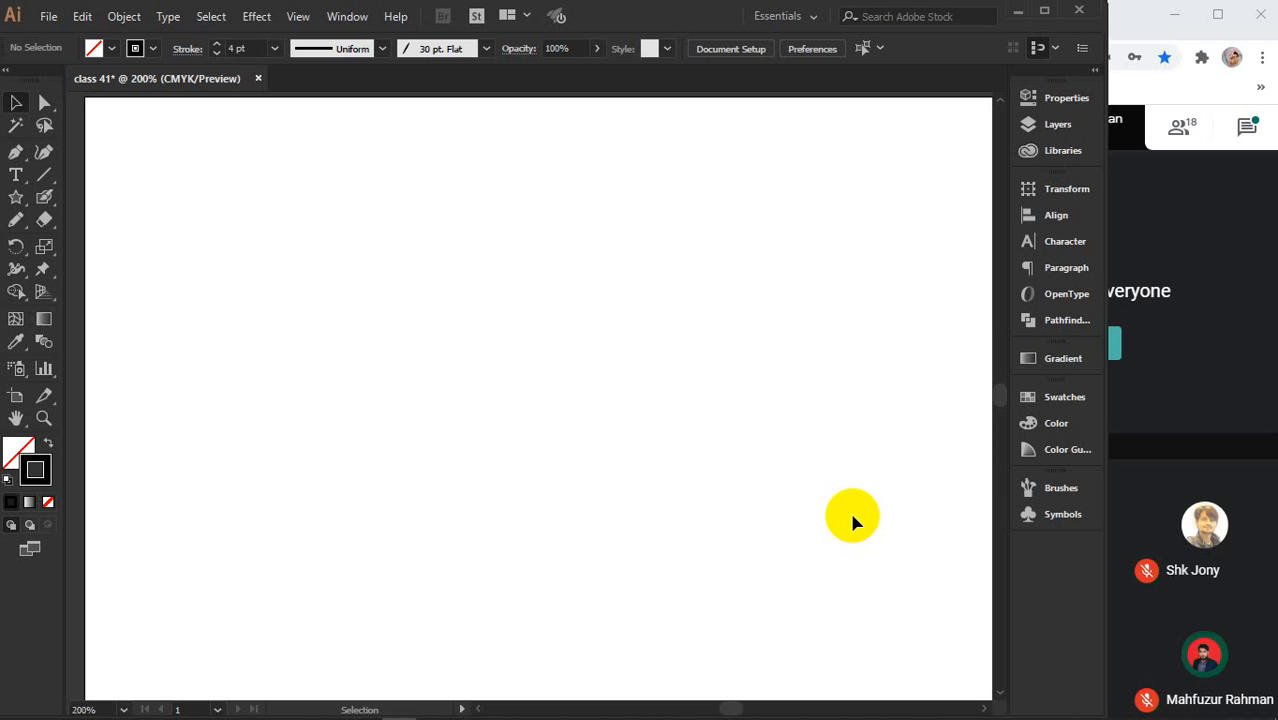
- Draw a jagged zigzag line down the upper middle of the artboard with the Pencil tool
scroll(672, 520, down, 1)
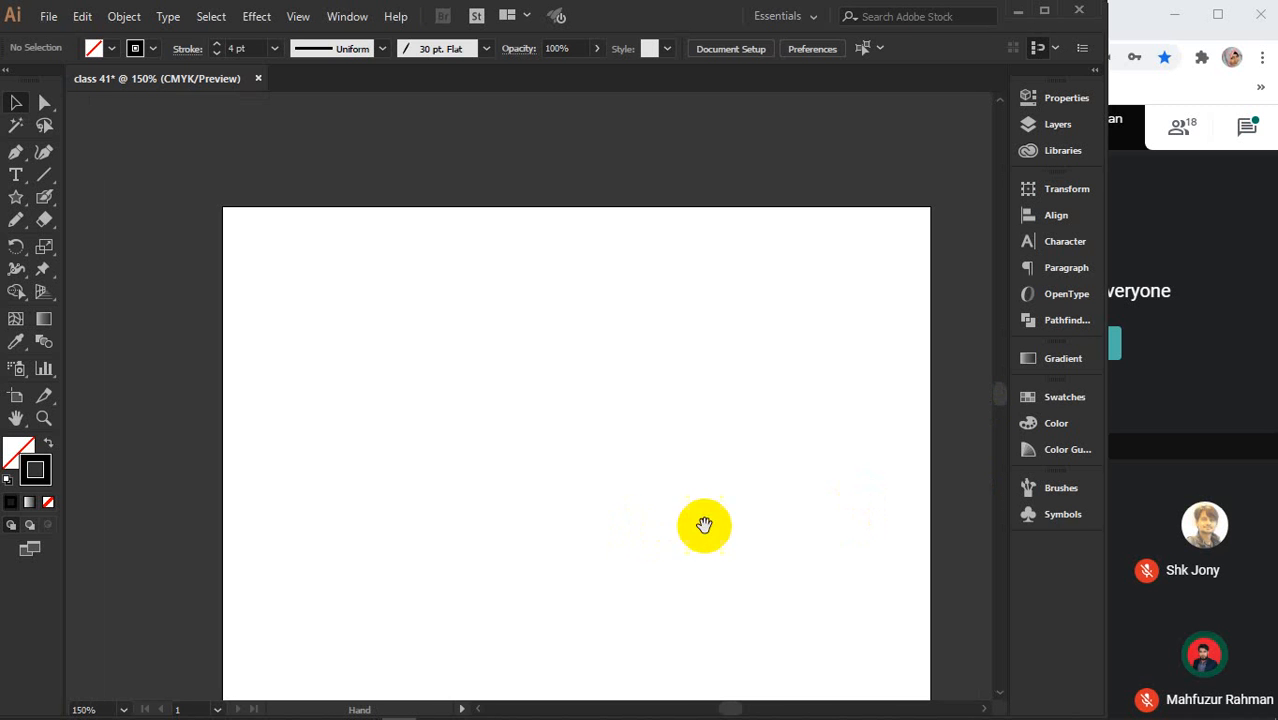
drag(702, 522, 684, 459)
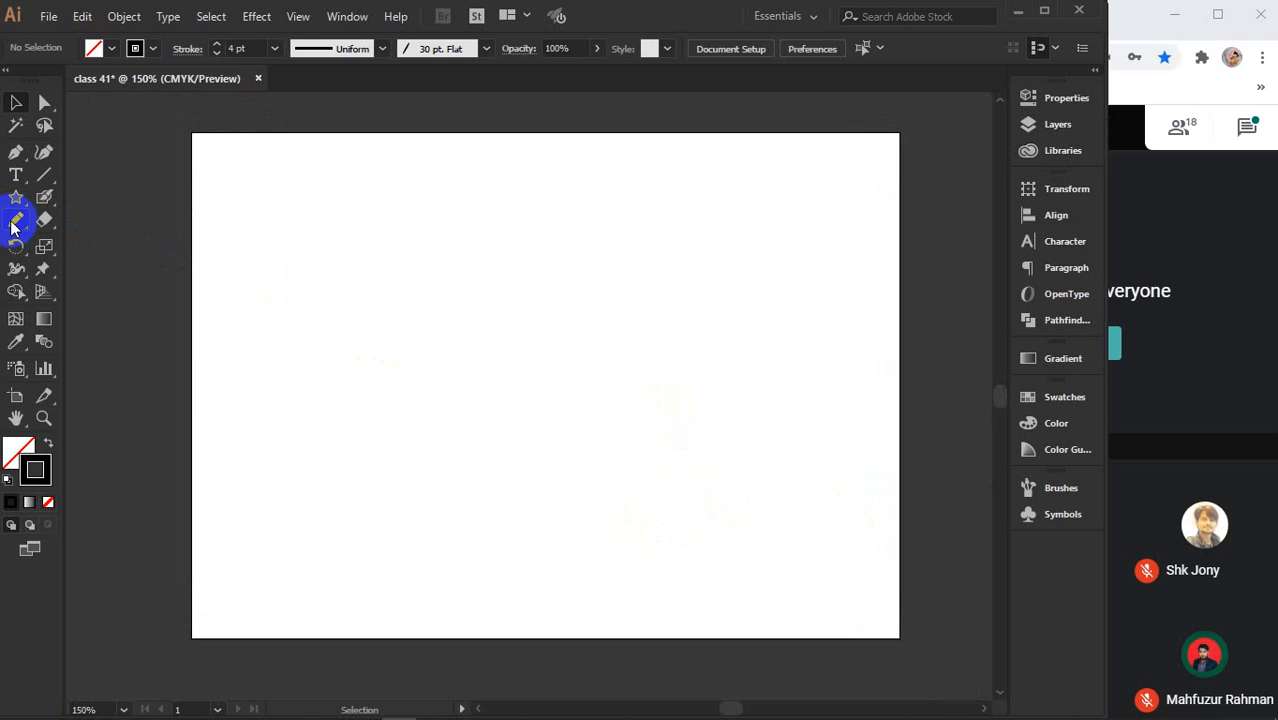
drag(15, 220, 137, 252)
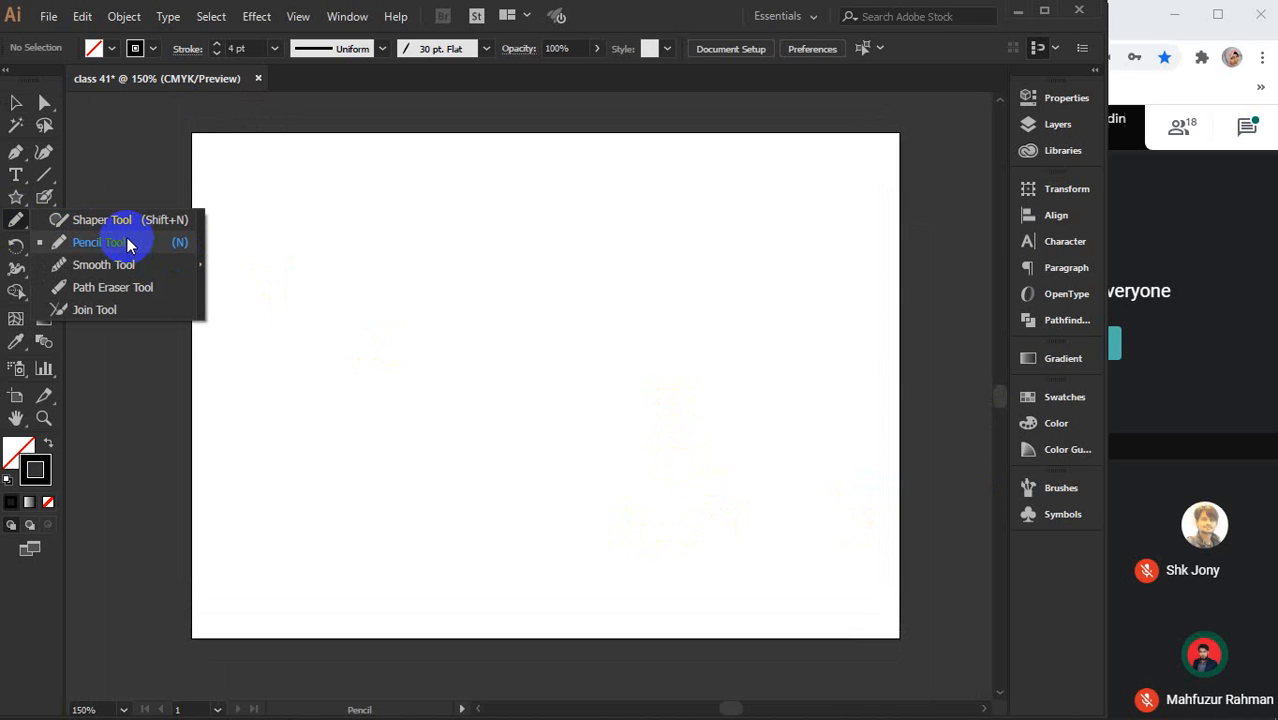
drag(127, 245, 132, 238)
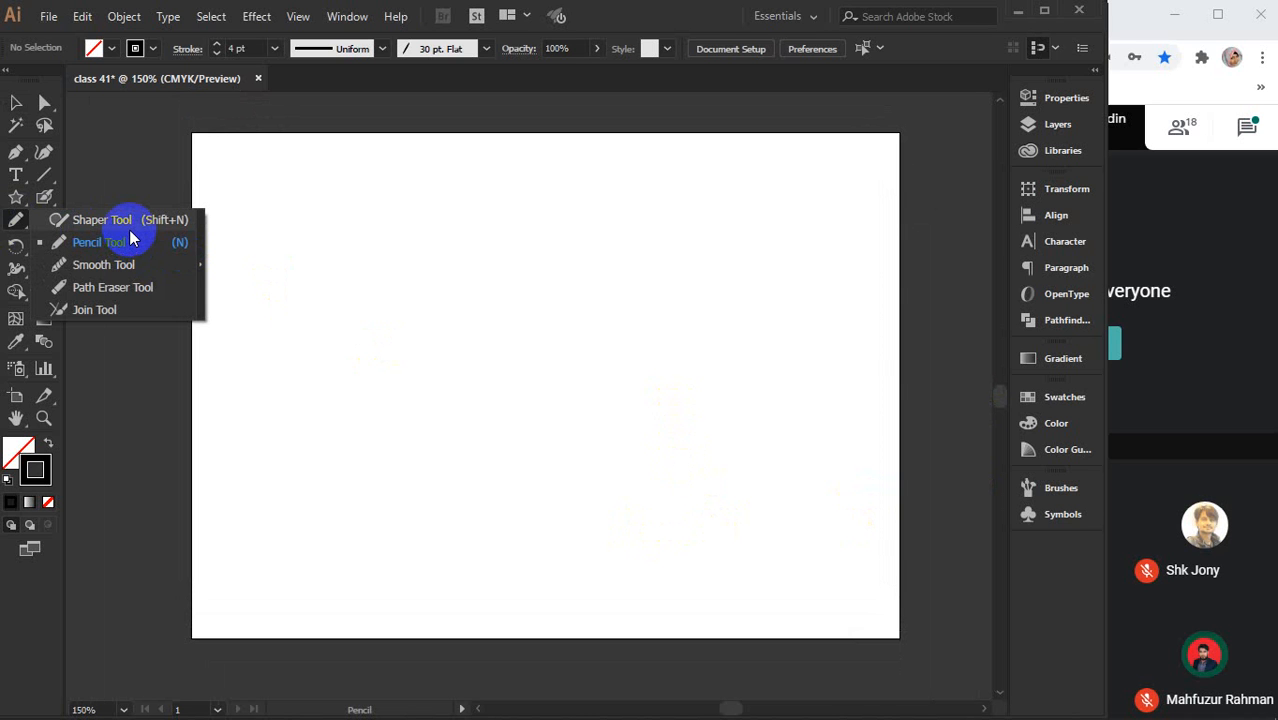
mouse_move(131, 237)
mouse_down()
mouse_move(105, 272)
mouse_move(104, 240)
mouse_up()
mouse_move(450, 203)
mouse_down()
mouse_move(501, 205)
mouse_move(444, 224)
mouse_move(501, 247)
mouse_move(430, 253)
mouse_move(456, 290)
mouse_move(404, 291)
mouse_move(486, 336)
mouse_move(417, 341)
mouse_move(487, 433)
mouse_move(478, 506)
mouse_up()
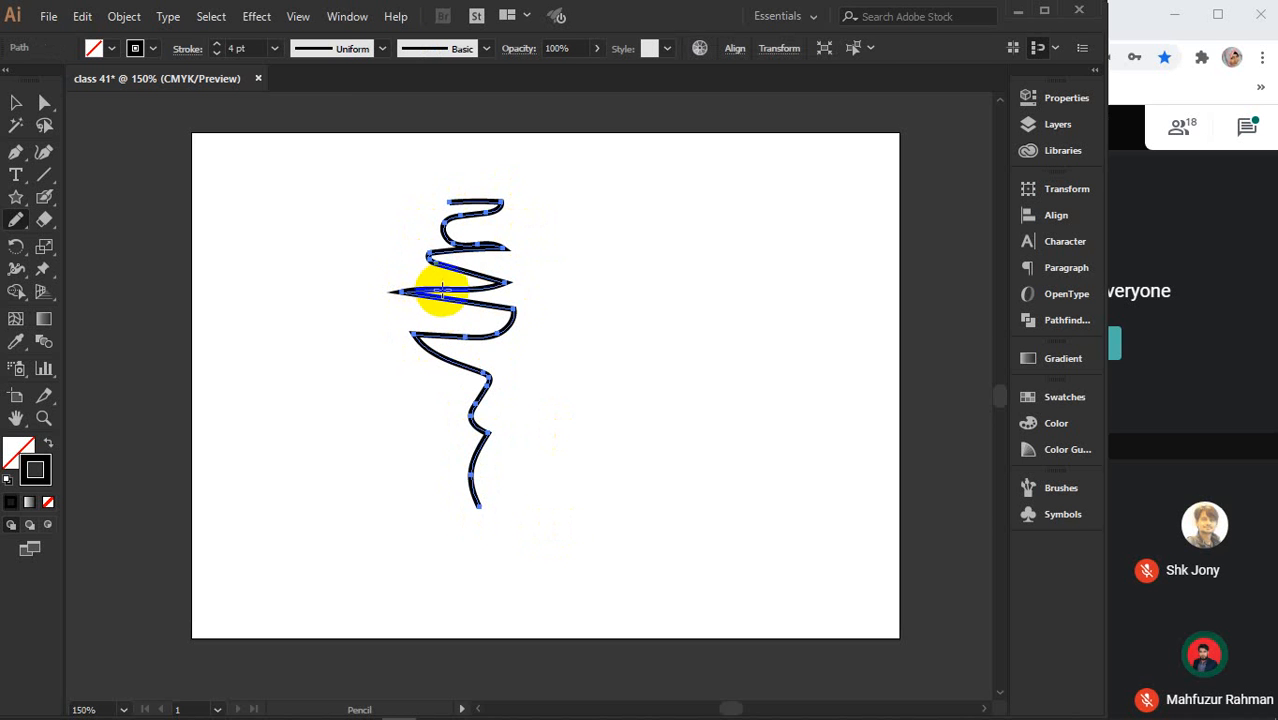
- Smooth the two uppermost right-hand turns of the zigzag line with the Smooth tool
click(15, 220)
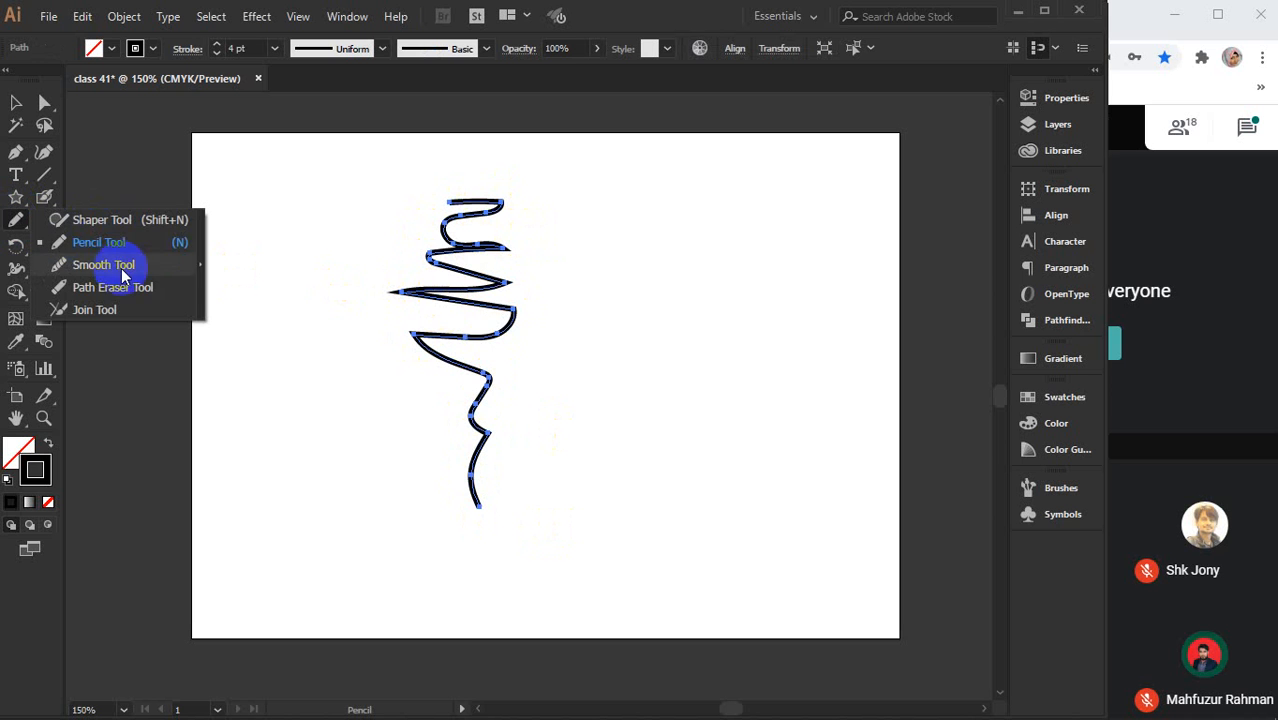
click(104, 266)
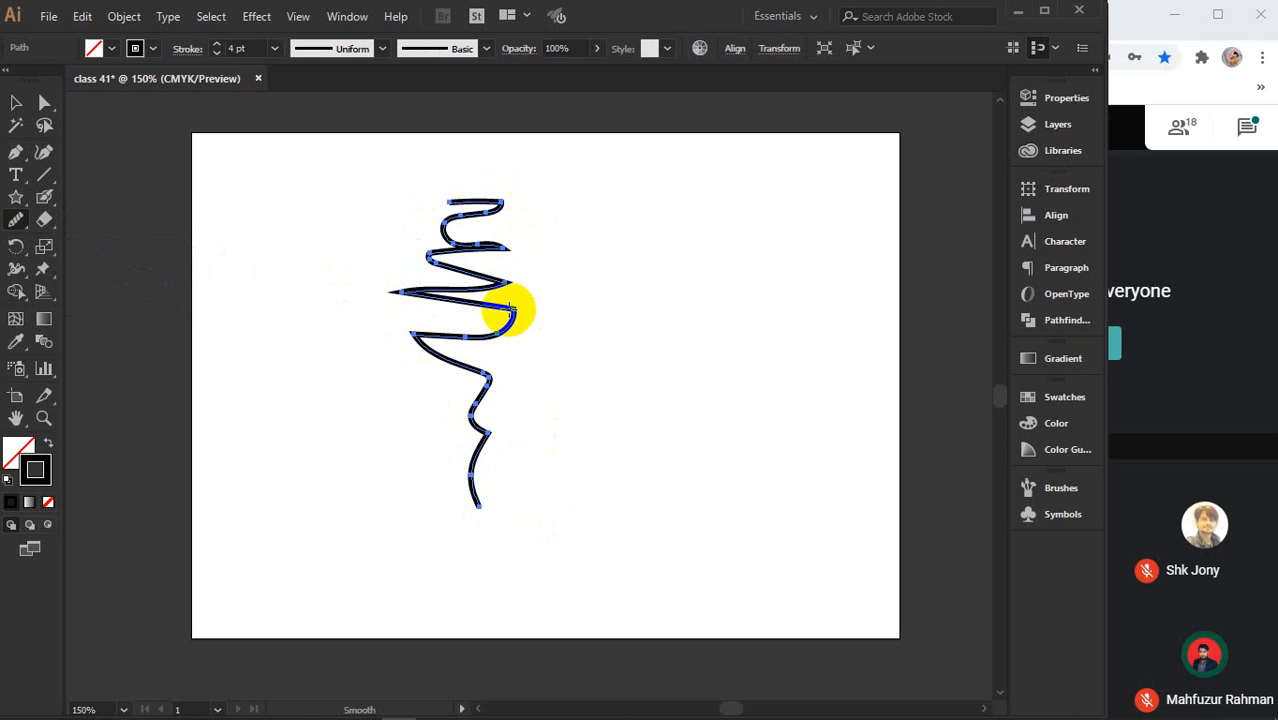
scroll(442, 205, up, 3)
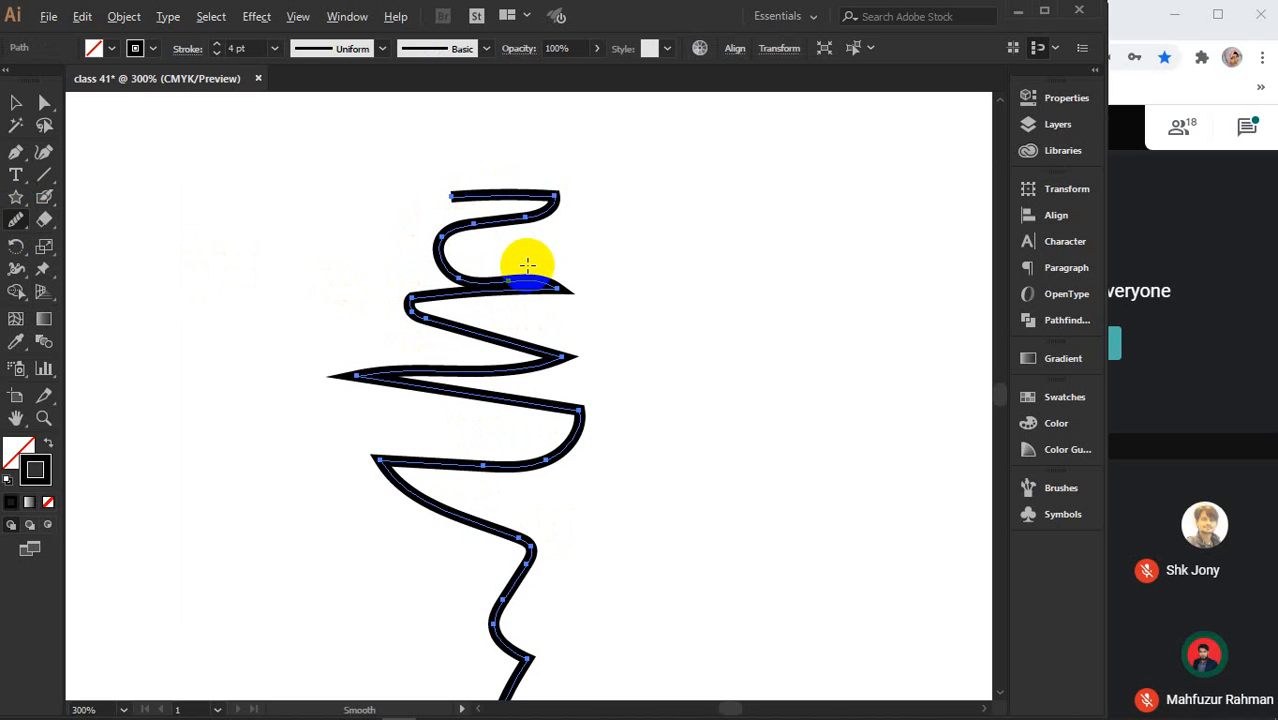
scroll(527, 265, up, 1)
scroll(562, 342, up, 1)
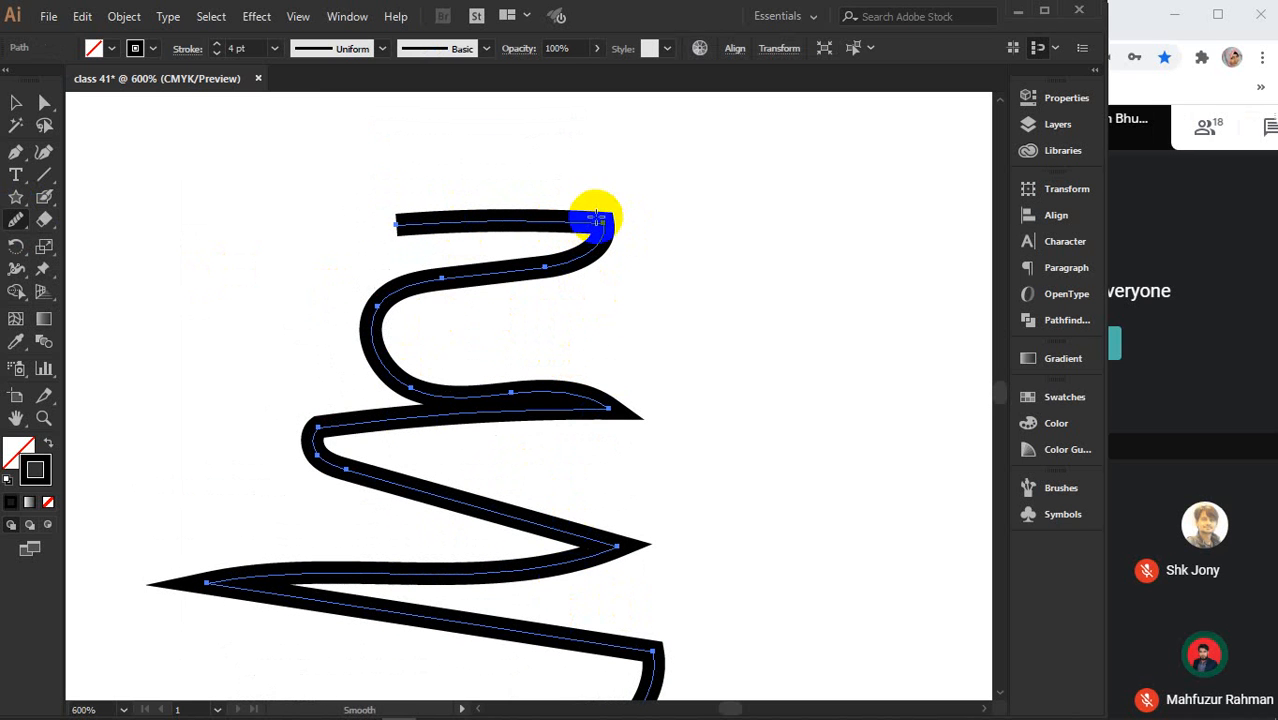
mouse_move(599, 222)
mouse_down()
mouse_move(533, 250)
mouse_move(588, 259)
mouse_move(460, 246)
mouse_move(612, 210)
mouse_move(573, 222)
mouse_move(595, 238)
mouse_move(540, 271)
mouse_move(509, 263)
mouse_move(563, 216)
mouse_move(586, 216)
mouse_move(590, 242)
mouse_move(512, 253)
mouse_move(596, 221)
mouse_move(557, 269)
mouse_move(597, 240)
mouse_move(540, 263)
mouse_move(503, 253)
mouse_move(600, 232)
mouse_up()
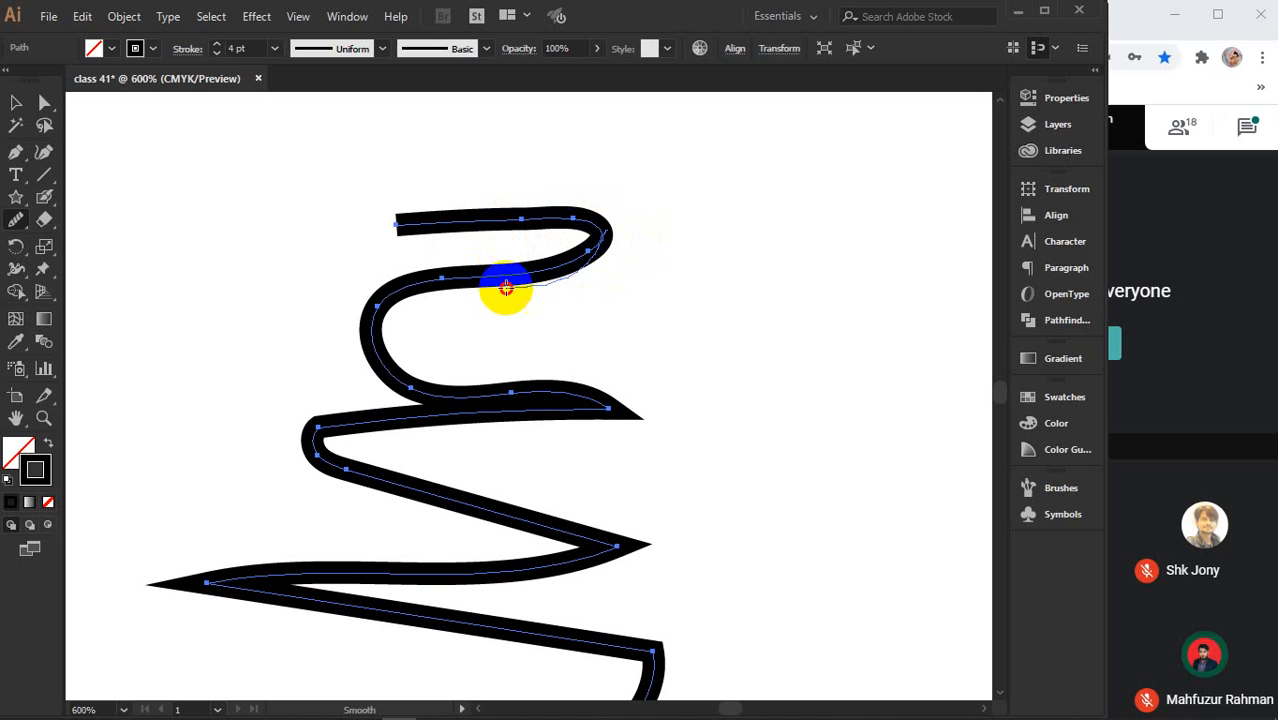
mouse_move(502, 285)
mouse_down()
mouse_move(423, 393)
mouse_move(601, 396)
mouse_move(416, 421)
mouse_move(605, 393)
mouse_move(458, 421)
mouse_move(608, 405)
mouse_up()
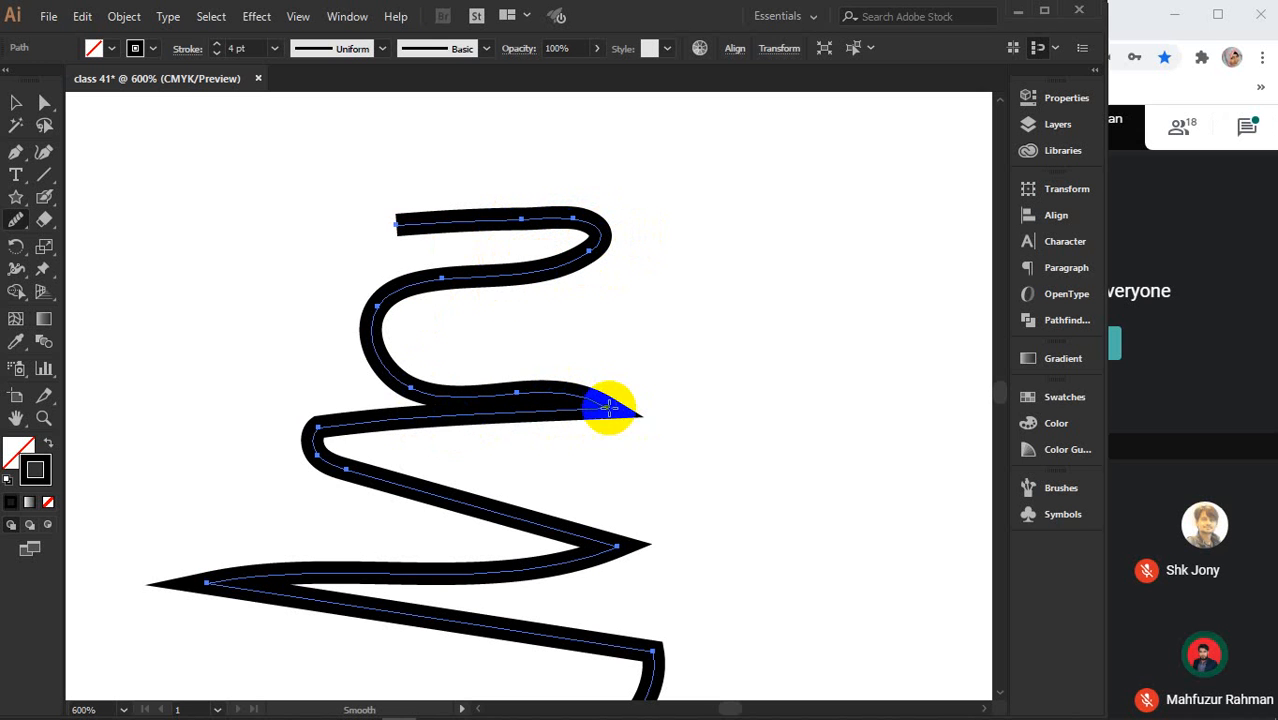
mouse_move(497, 399)
mouse_down()
mouse_move(602, 410)
mouse_move(462, 409)
mouse_move(620, 412)
mouse_move(457, 436)
mouse_move(600, 403)
mouse_move(434, 365)
mouse_move(602, 404)
mouse_move(405, 357)
mouse_move(630, 414)
mouse_move(590, 394)
mouse_move(417, 371)
mouse_move(555, 412)
mouse_move(451, 408)
mouse_move(489, 418)
mouse_up()
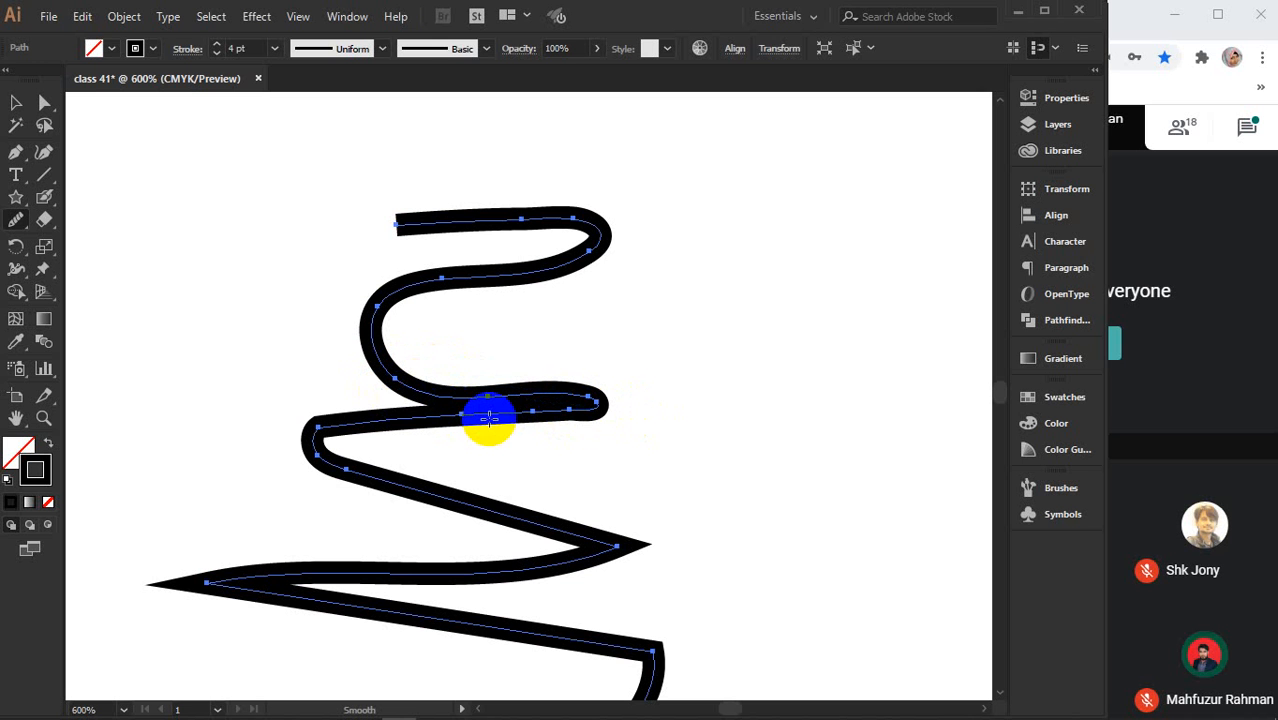
- Smooth the zigzag's third right-hand point and the two left-hand turns above and below it
scroll(625, 434, down, 3)
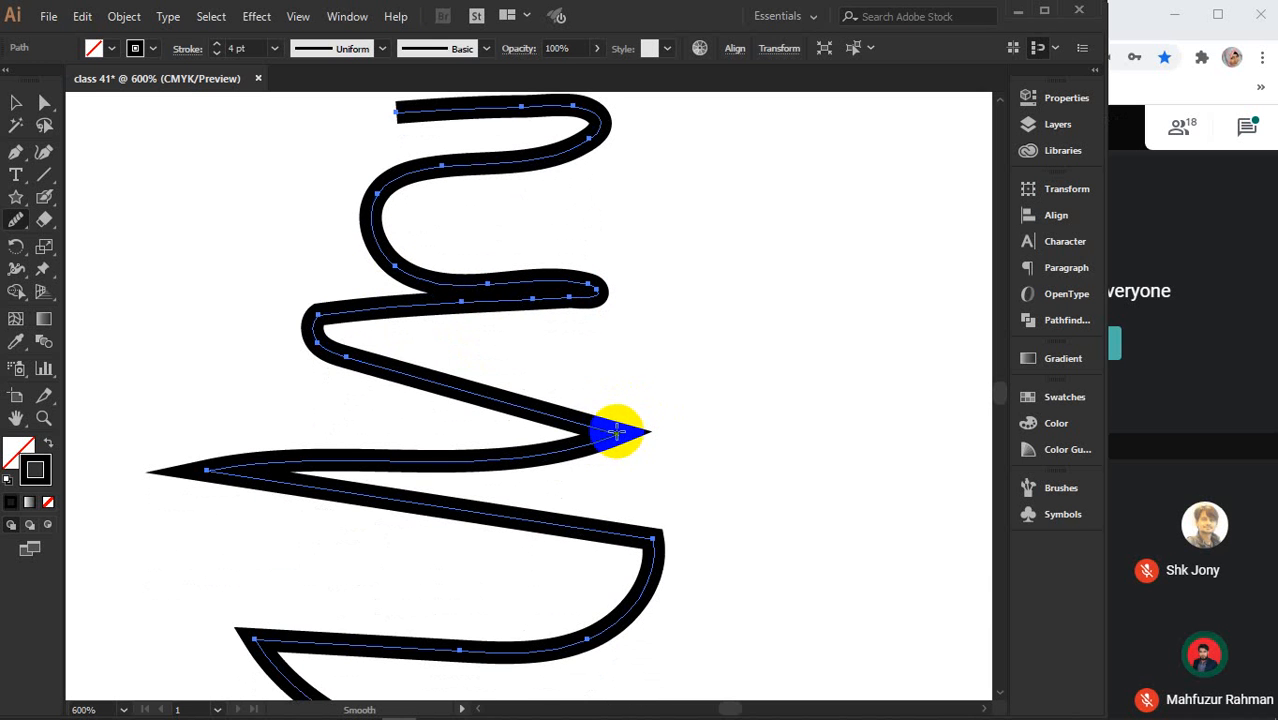
mouse_move(617, 434)
mouse_down()
mouse_move(399, 428)
mouse_move(617, 450)
mouse_move(428, 432)
mouse_move(592, 430)
mouse_move(342, 428)
mouse_move(605, 434)
mouse_move(449, 459)
mouse_move(599, 428)
mouse_move(379, 400)
mouse_move(607, 430)
mouse_move(372, 366)
mouse_up()
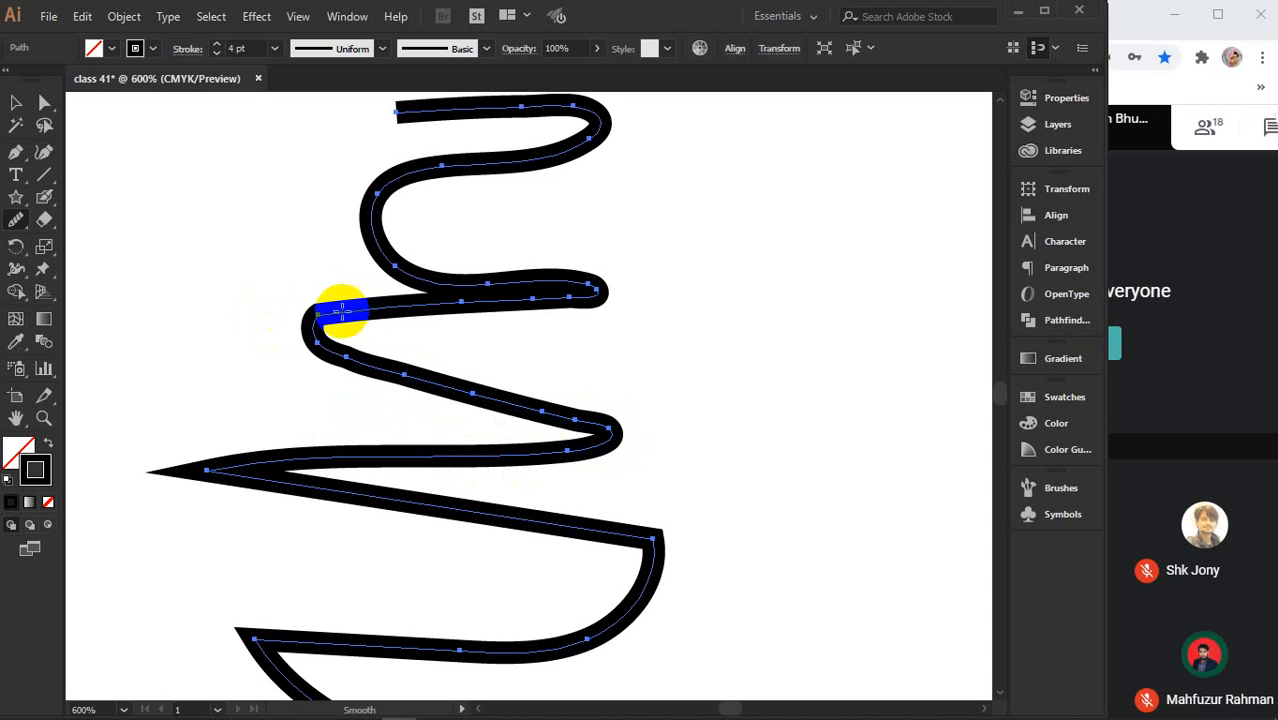
mouse_move(342, 311)
mouse_down()
mouse_move(317, 336)
mouse_move(380, 335)
mouse_move(336, 311)
mouse_move(325, 312)
mouse_move(398, 368)
mouse_move(309, 313)
mouse_move(386, 384)
mouse_move(319, 316)
mouse_move(356, 447)
mouse_move(231, 481)
mouse_move(204, 471)
mouse_move(368, 435)
mouse_move(207, 470)
mouse_move(403, 459)
mouse_move(225, 483)
mouse_move(210, 468)
mouse_move(370, 450)
mouse_move(211, 470)
mouse_move(409, 462)
mouse_move(227, 498)
mouse_move(223, 475)
mouse_move(303, 476)
mouse_move(213, 467)
mouse_move(408, 468)
mouse_move(222, 468)
mouse_move(412, 481)
mouse_move(222, 473)
mouse_up()
- Smooth the right-hand corner of the zigzag's wide lower curve and the sharp left-hand point beneath it
scroll(382, 483, down, 2)
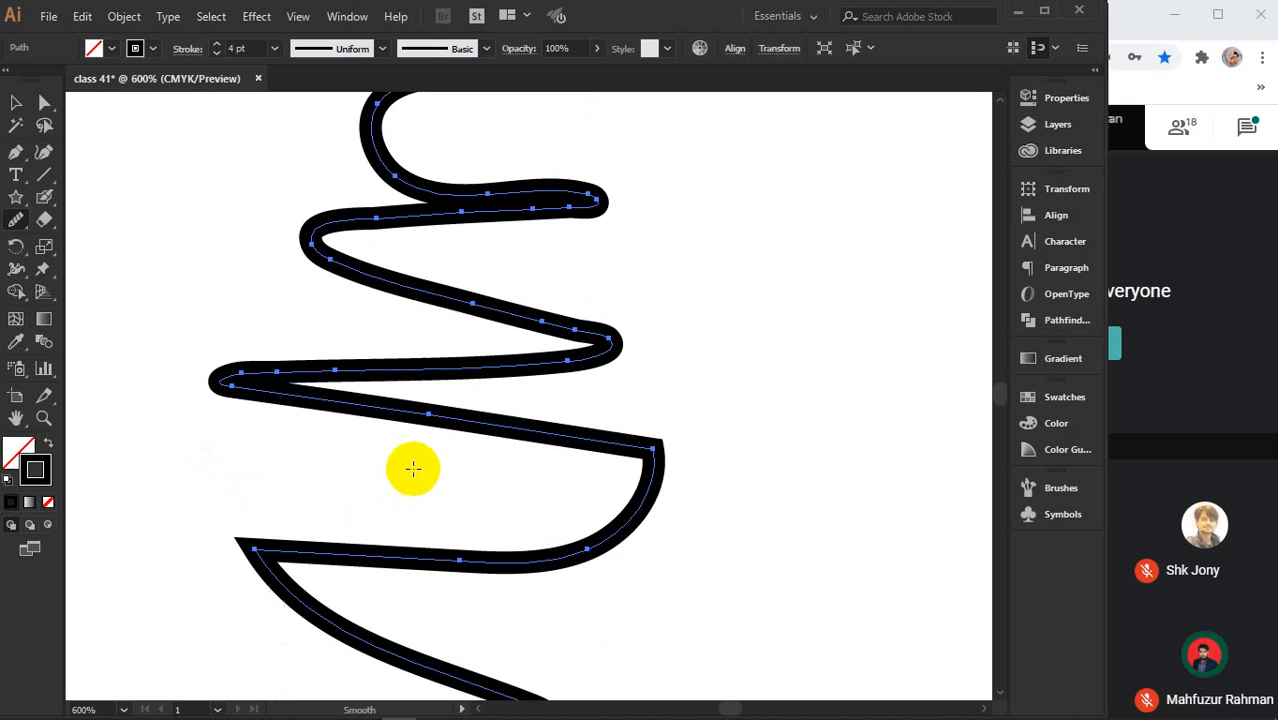
mouse_move(654, 450)
mouse_down()
mouse_move(591, 496)
mouse_move(676, 454)
mouse_move(637, 454)
mouse_move(578, 504)
mouse_move(667, 488)
mouse_move(652, 450)
mouse_move(482, 455)
mouse_move(604, 472)
mouse_move(615, 453)
mouse_move(652, 448)
mouse_move(529, 430)
mouse_move(648, 458)
mouse_up()
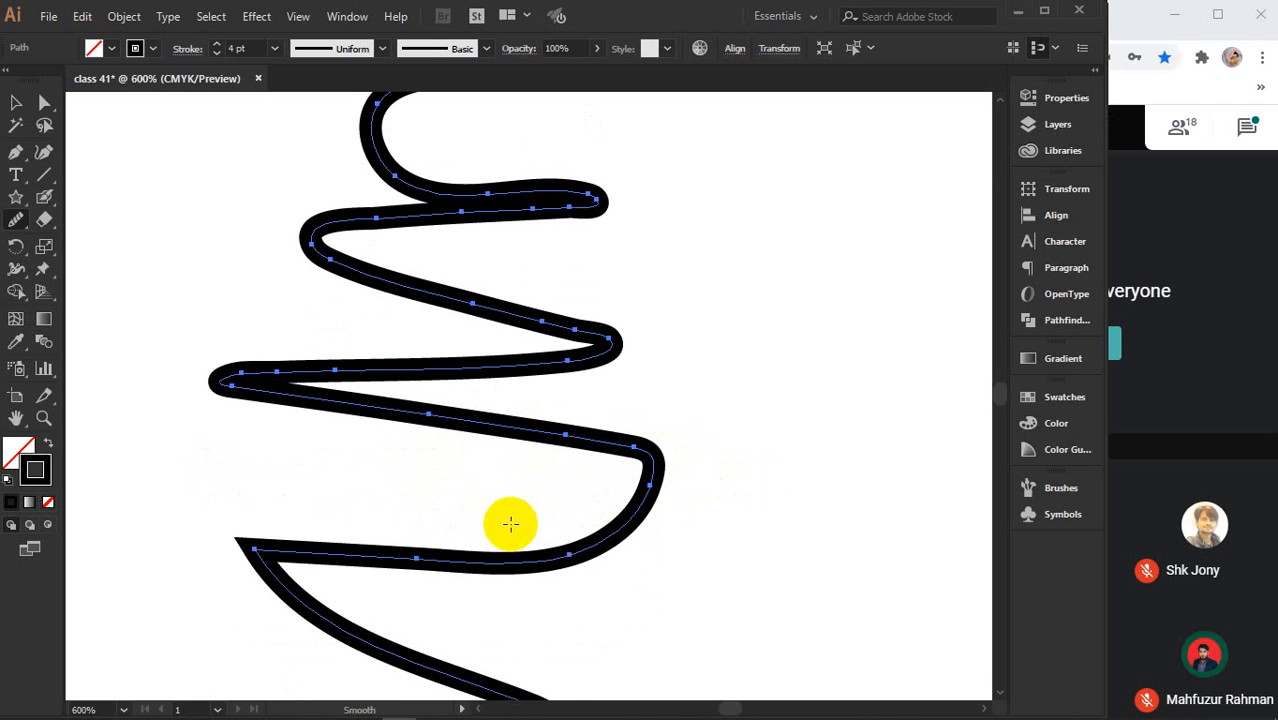
scroll(510, 523, down, 2)
mouse_move(541, 568)
mouse_down()
mouse_move(521, 540)
mouse_move(258, 484)
mouse_move(481, 511)
mouse_move(289, 515)
mouse_move(258, 495)
mouse_move(262, 483)
mouse_move(418, 549)
mouse_move(268, 473)
mouse_move(259, 483)
mouse_move(388, 533)
mouse_move(354, 499)
mouse_up()
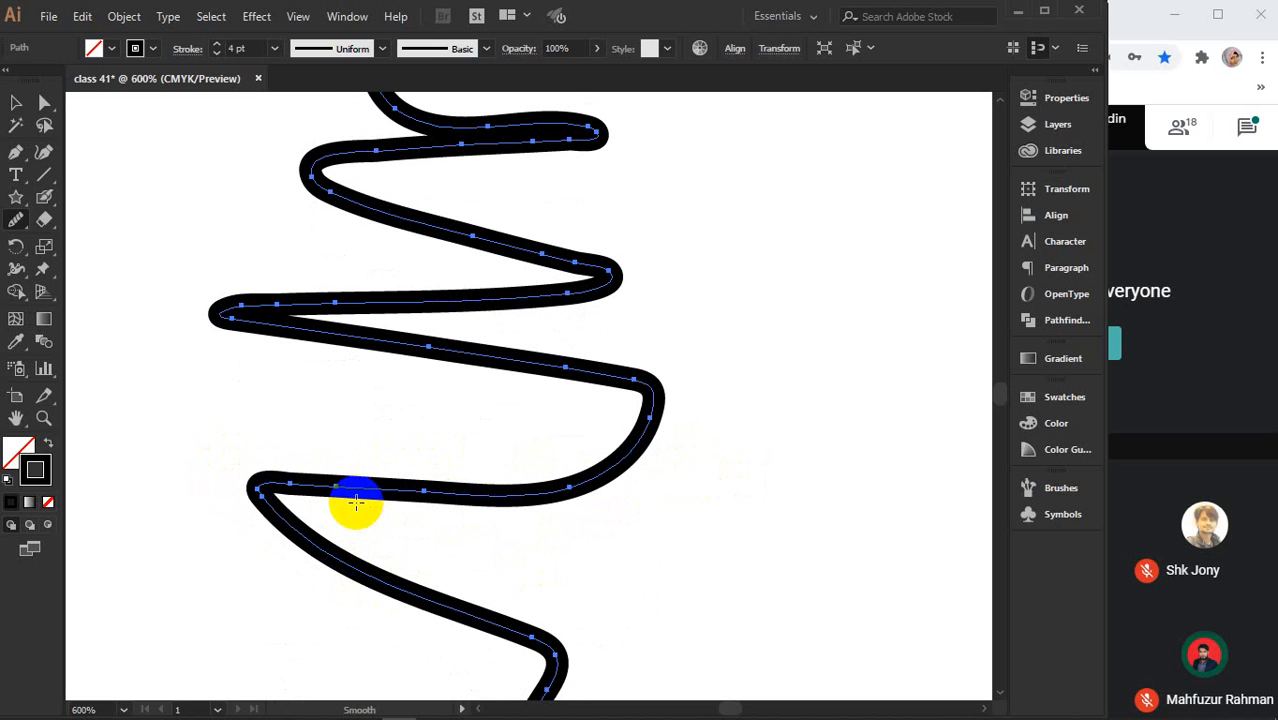
- Smooth the bends near the zigzag line's lower end with the Smooth tool and deselect the line
scroll(354, 500, down, 5)
mouse_move(546, 560)
mouse_down()
mouse_move(420, 598)
mouse_move(554, 562)
mouse_move(413, 572)
mouse_move(525, 584)
mouse_move(559, 564)
mouse_move(441, 583)
mouse_move(559, 565)
mouse_move(358, 563)
mouse_move(514, 585)
mouse_move(548, 570)
mouse_move(475, 504)
mouse_move(549, 569)
mouse_move(434, 493)
mouse_up()
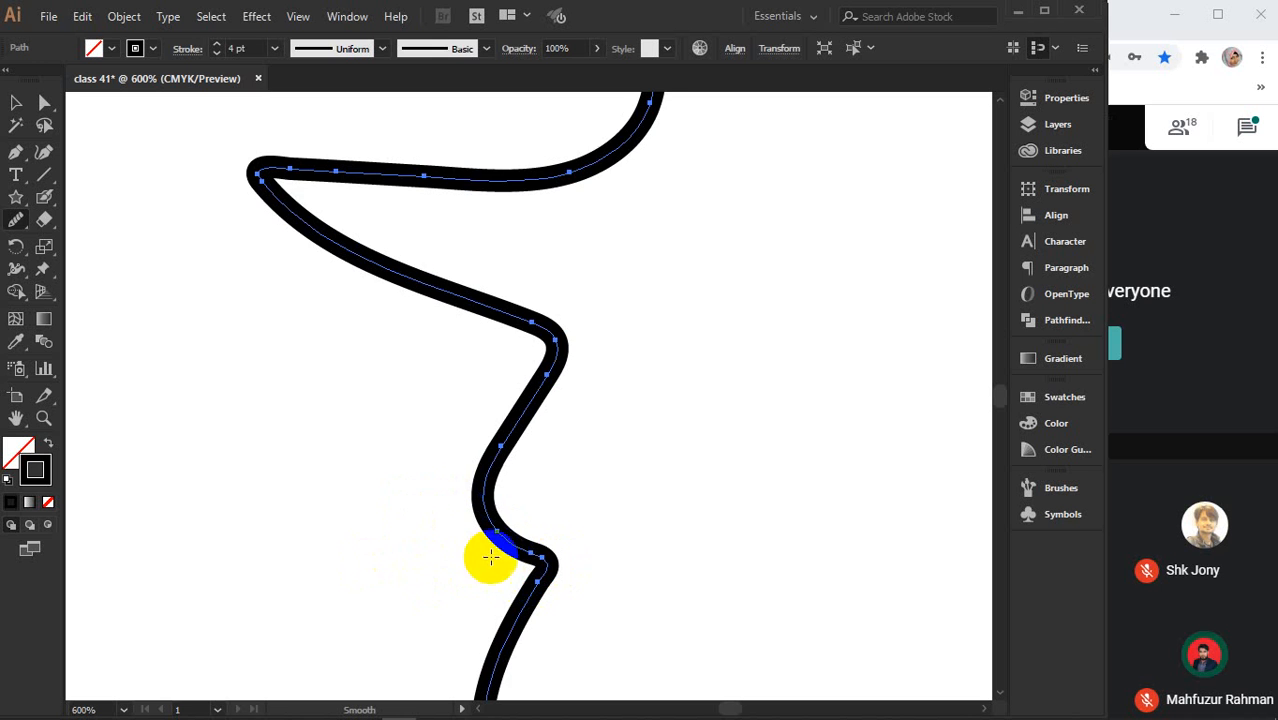
scroll(493, 559, down, 2)
scroll(493, 559, down, 5)
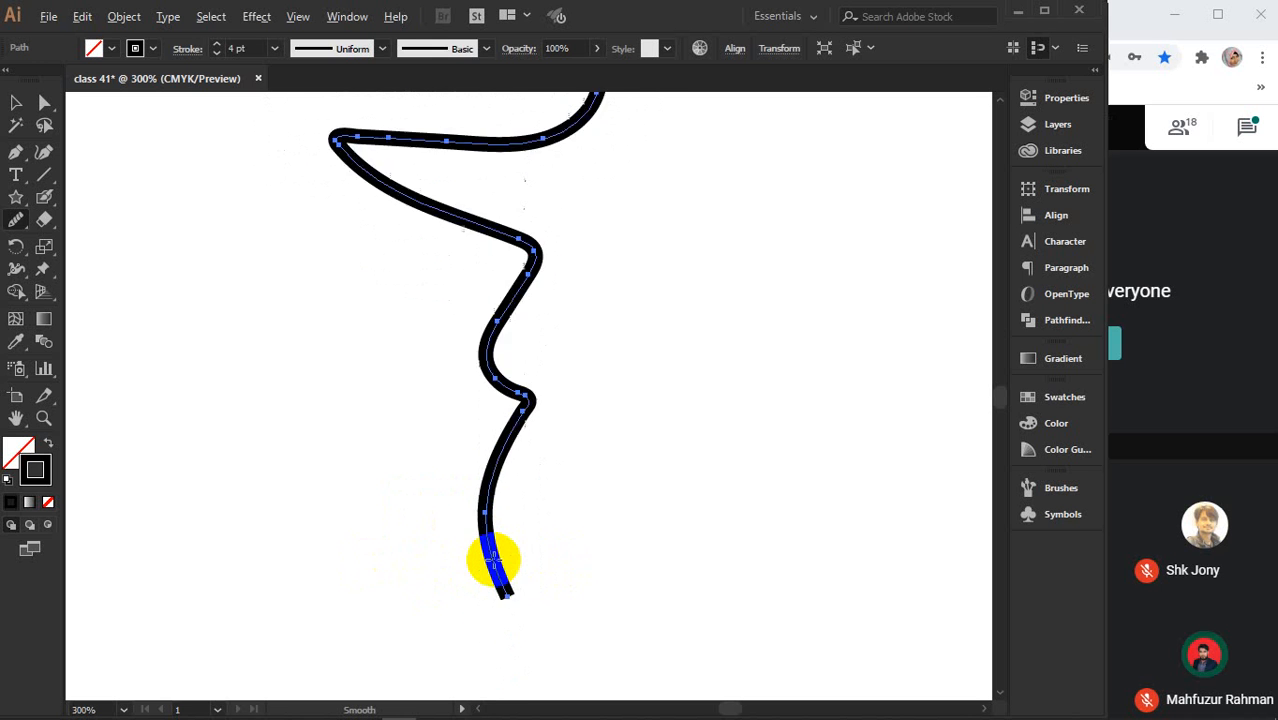
scroll(493, 559, down, 4)
click(16, 102)
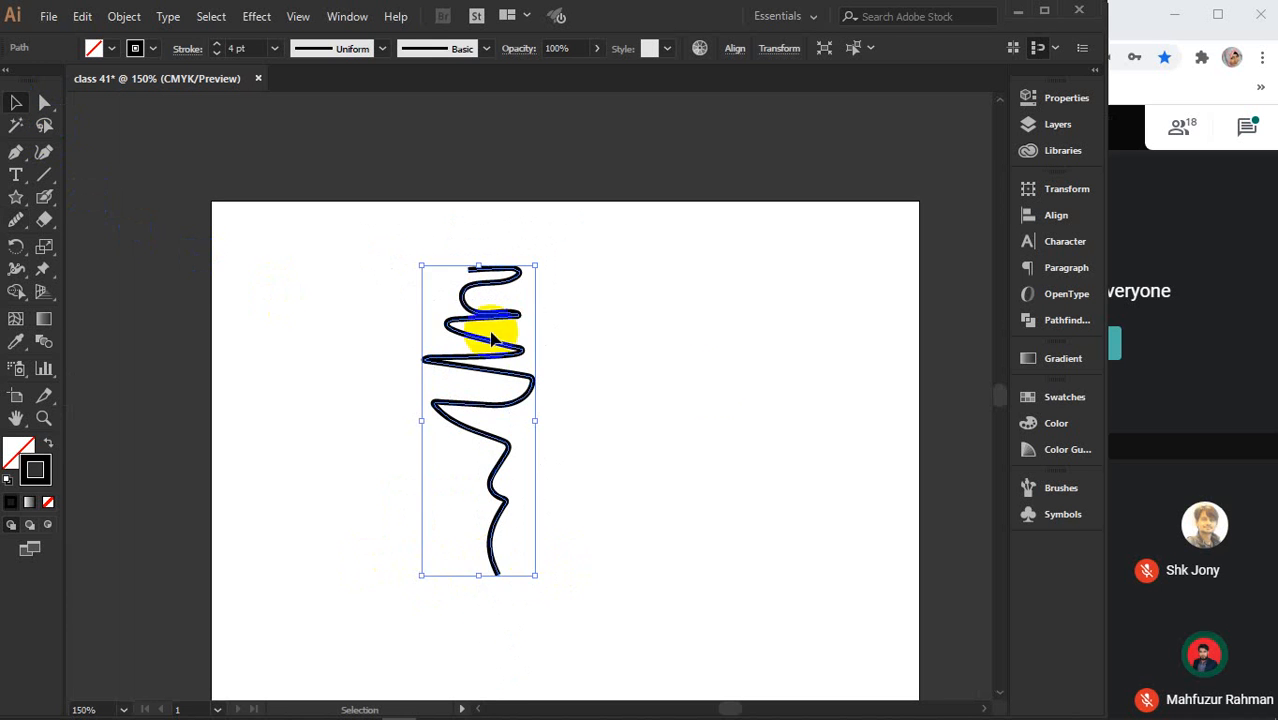
click(662, 400)
scroll(547, 365, up, 1)
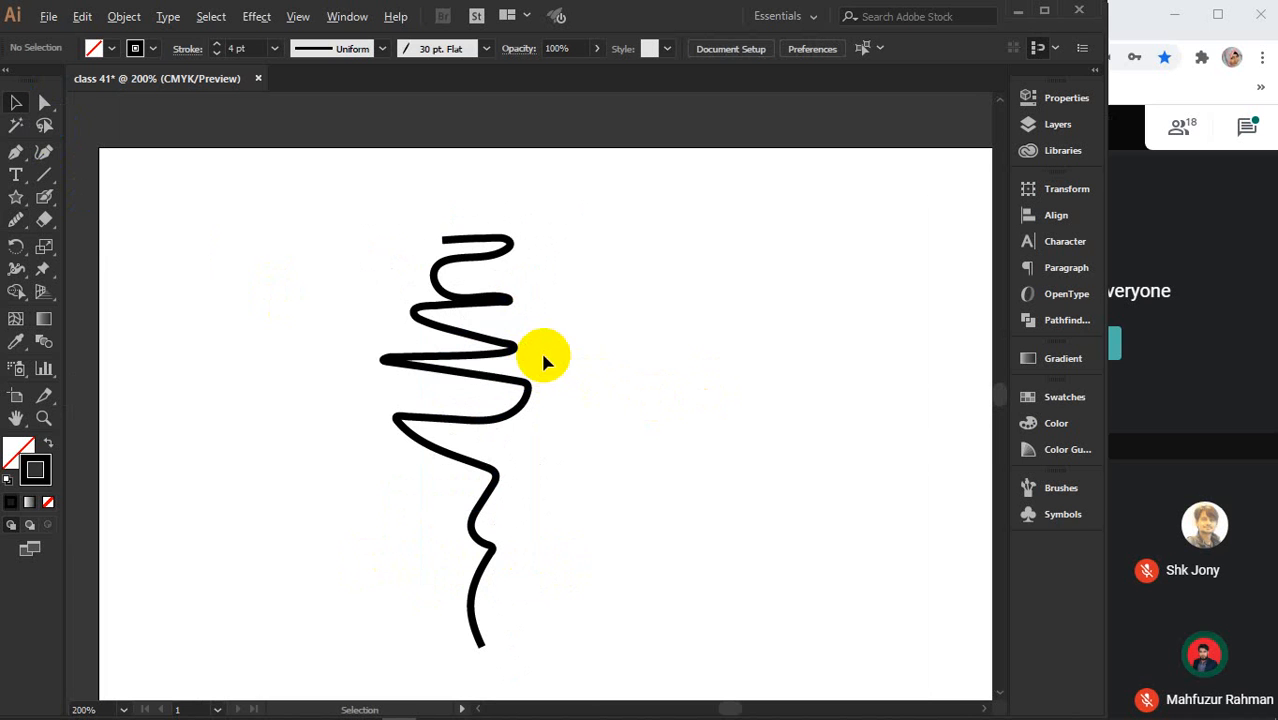
click(450, 372)
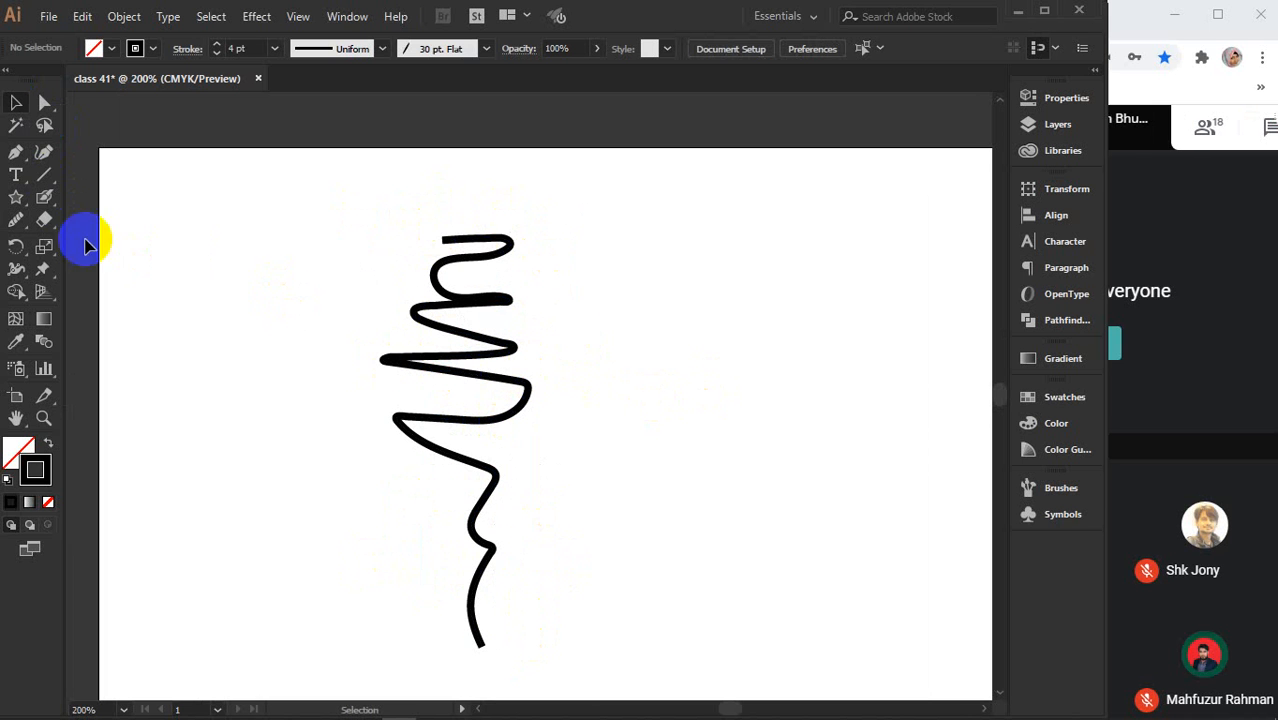
- Select the zigzag line and erase its crossing segments in the middle with the Path Eraser tool
mouse_move(15, 220)
mouse_down()
mouse_move(110, 268)
mouse_move(140, 258)
mouse_up()
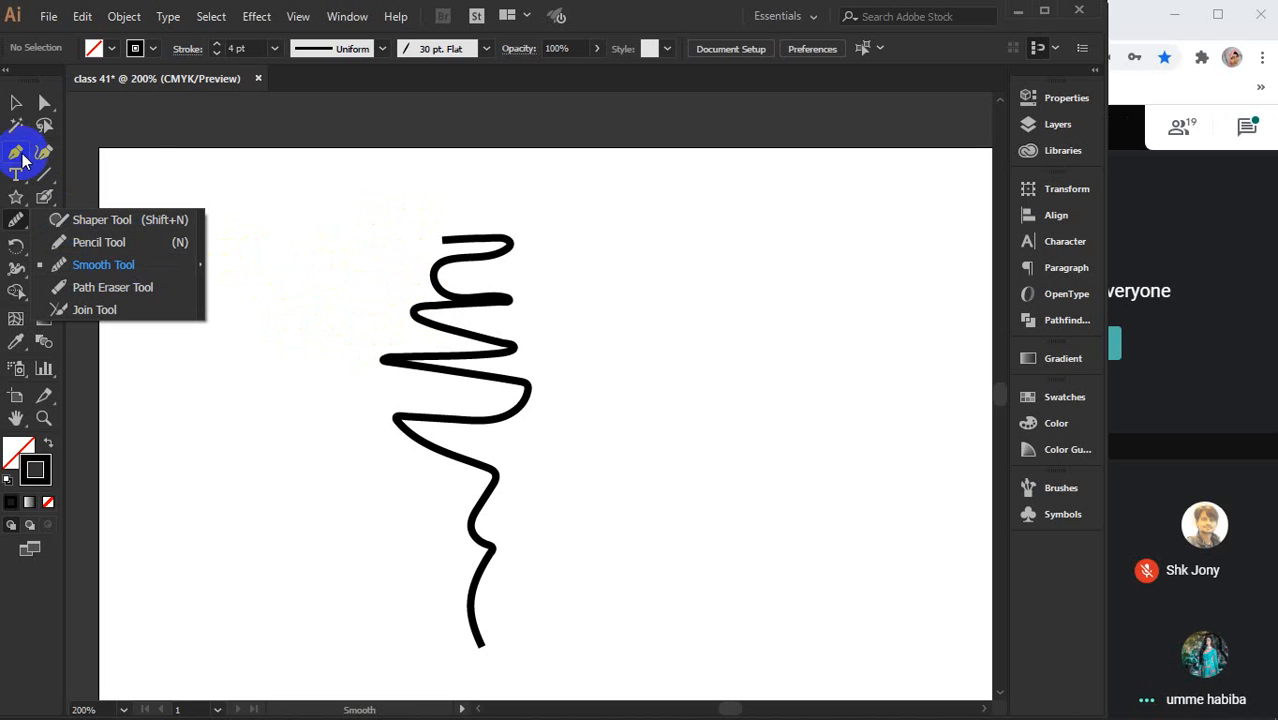
click(13, 112)
click(476, 262)
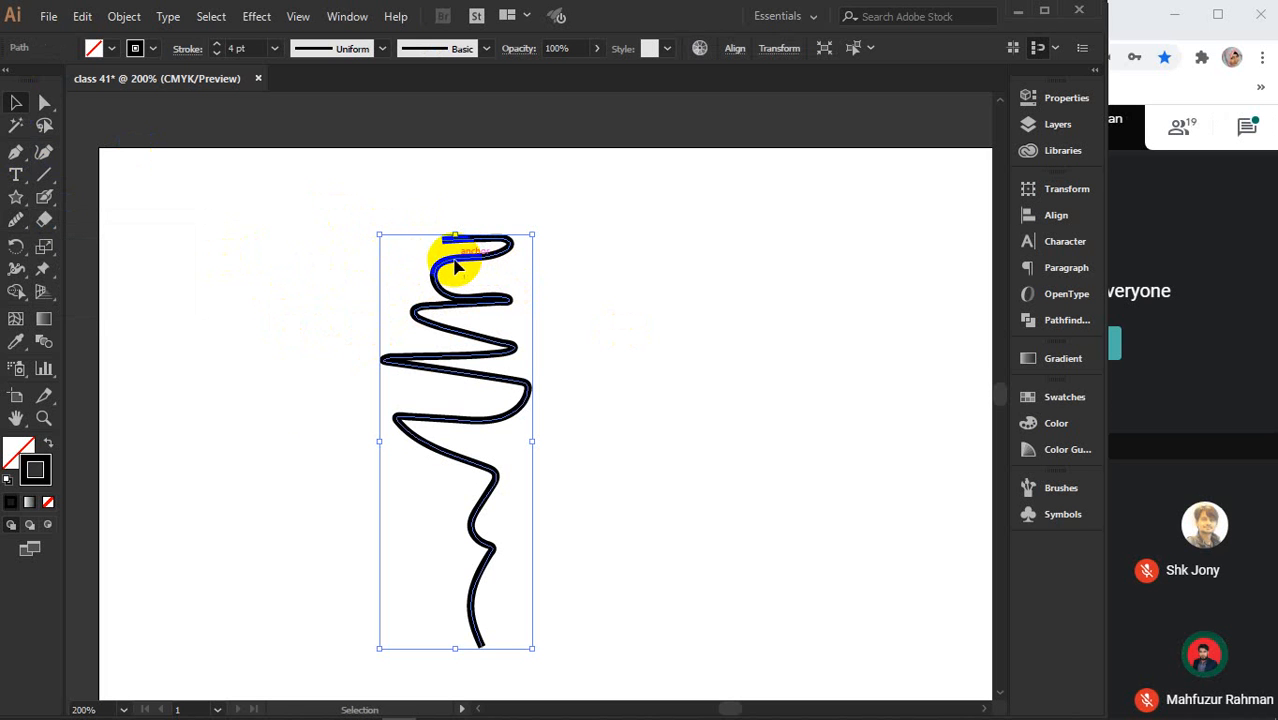
click(15, 221)
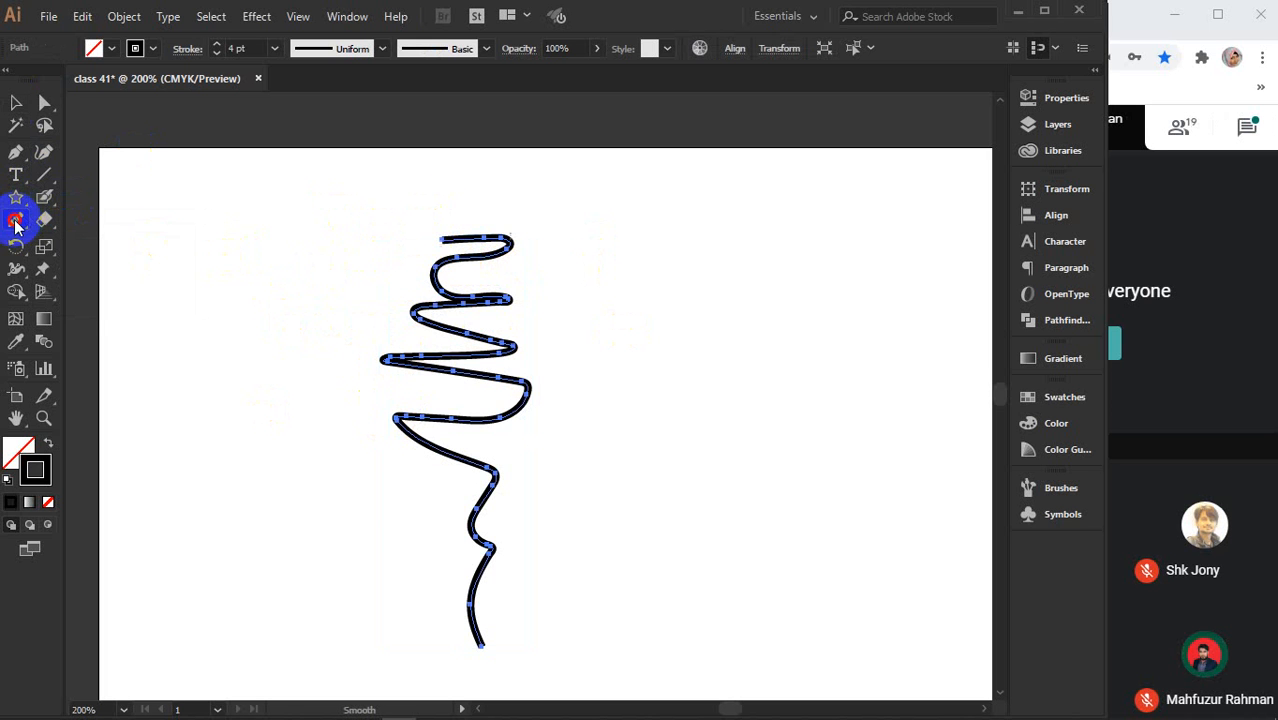
mouse_move(15, 221)
mouse_down()
mouse_move(77, 243)
mouse_move(106, 286)
mouse_up()
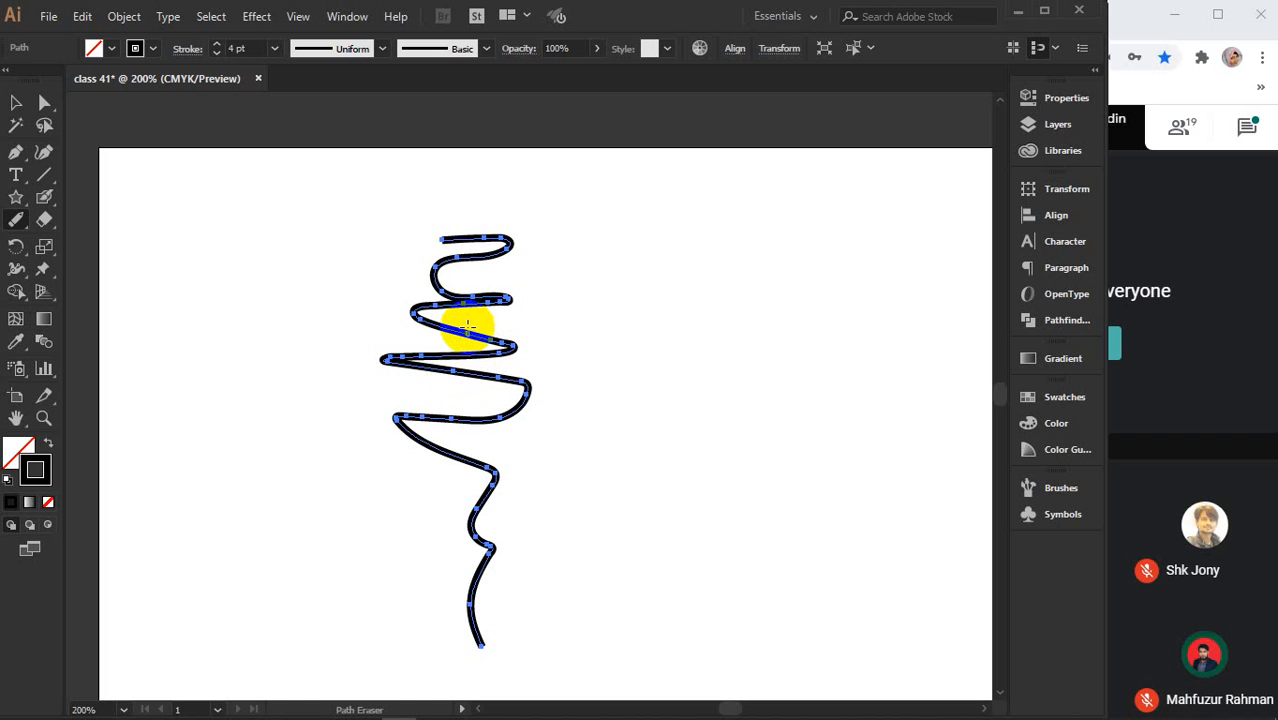
mouse_move(467, 331)
mouse_down()
mouse_move(524, 349)
mouse_move(384, 361)
mouse_move(448, 366)
mouse_up()
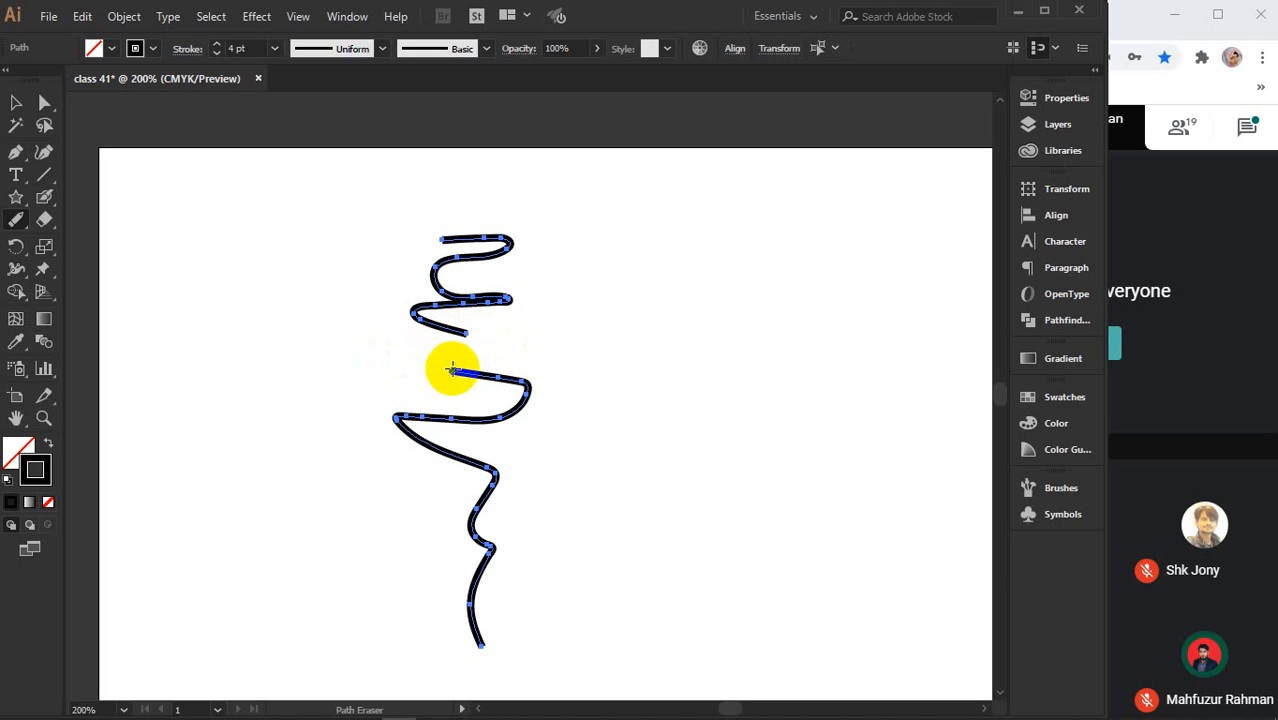
- Erase the uppermost curves of the zigzag with the Path Eraser tool, keeping the small hook and the long lower curve
mouse_move(468, 300)
mouse_down()
mouse_move(490, 280)
mouse_move(499, 294)
mouse_move(437, 297)
mouse_up()
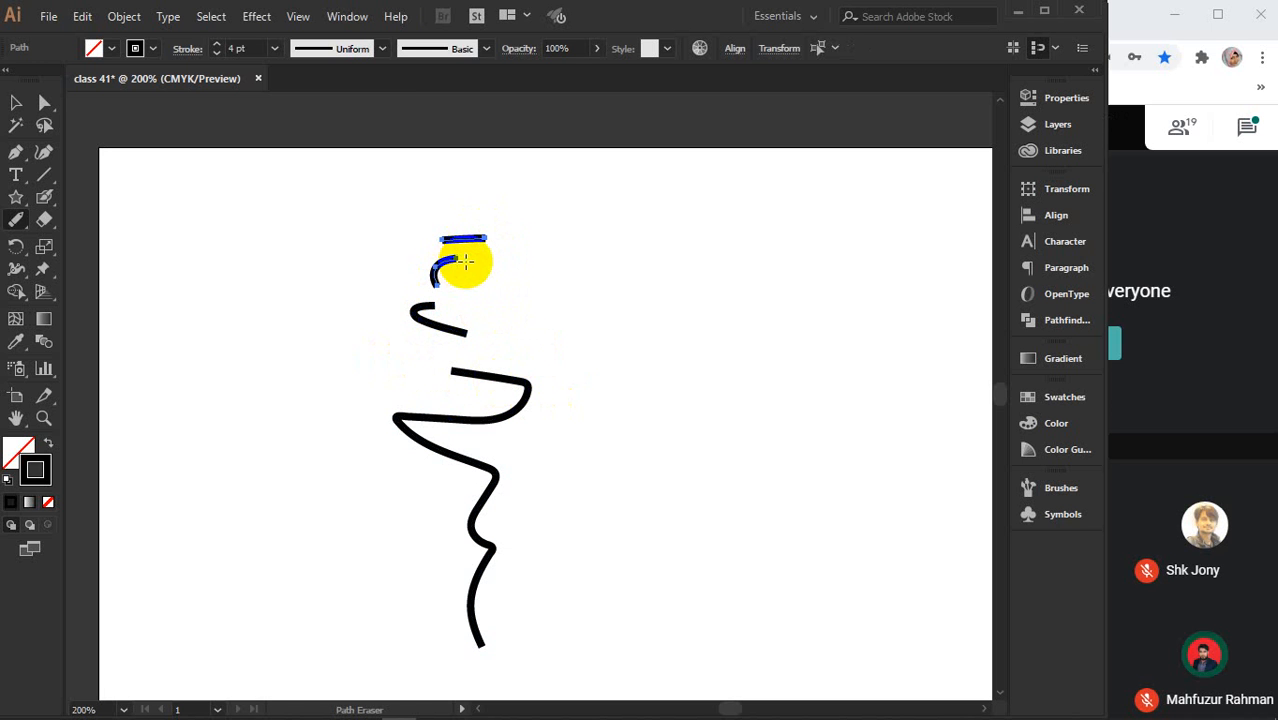
drag(460, 238, 491, 240)
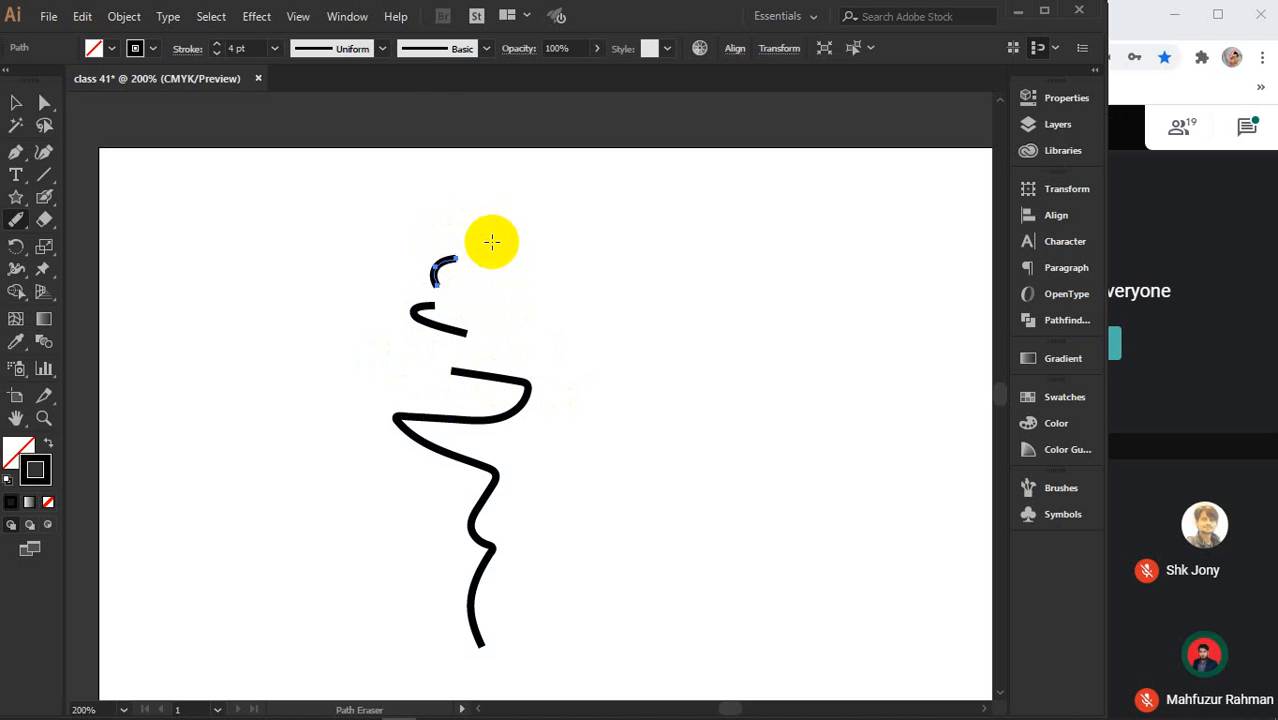
drag(435, 273, 461, 277)
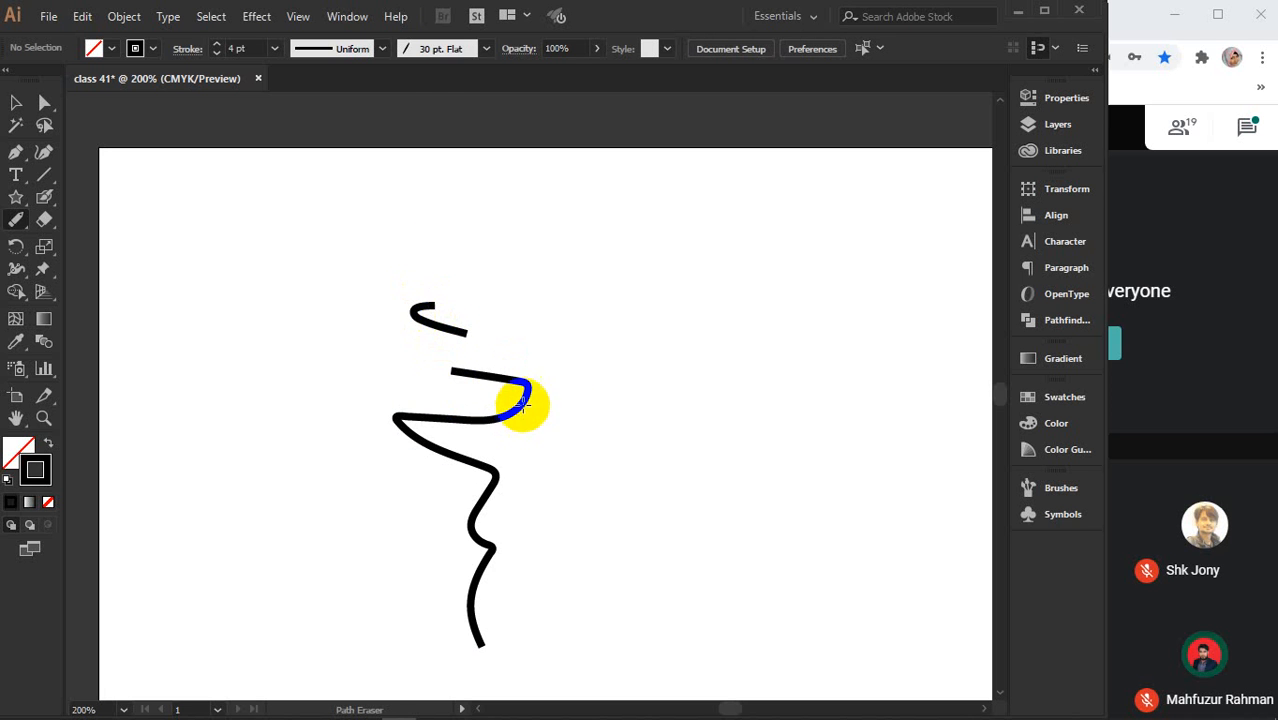
- Erase the long lower curve with the Path Eraser tool and delete the leftover hook-shaped piece
click(16, 102)
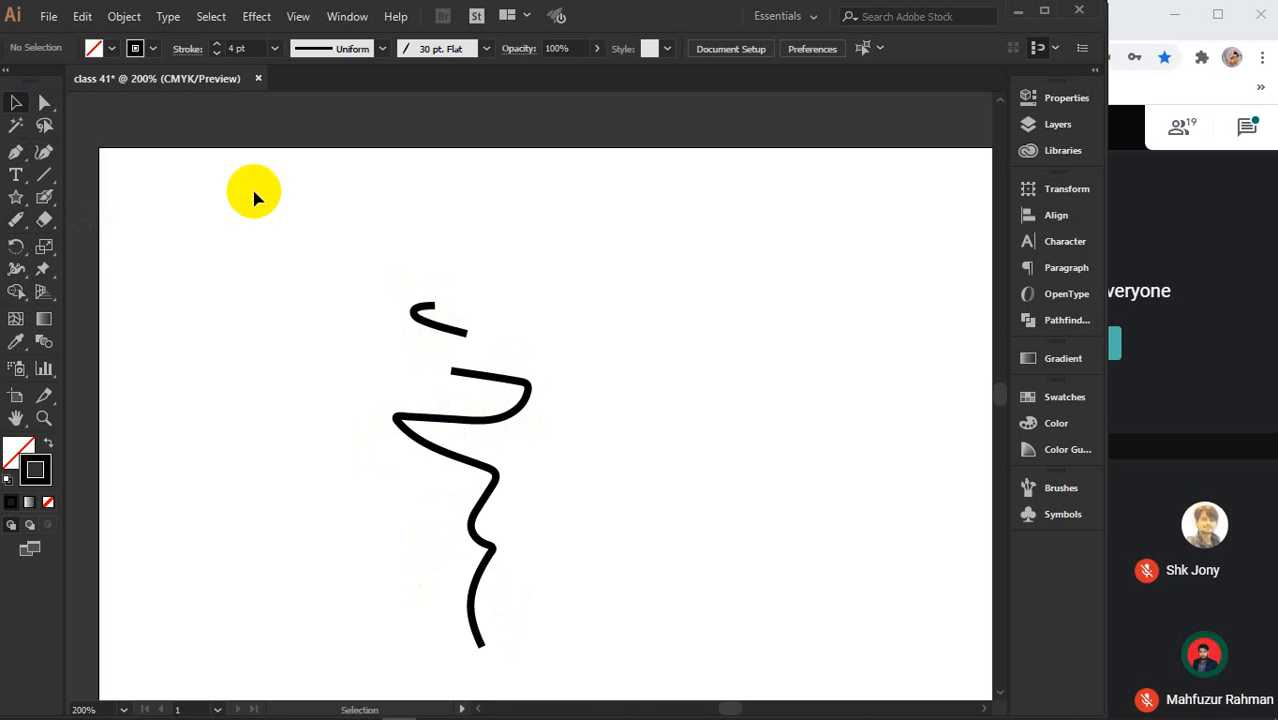
drag(294, 194, 583, 600)
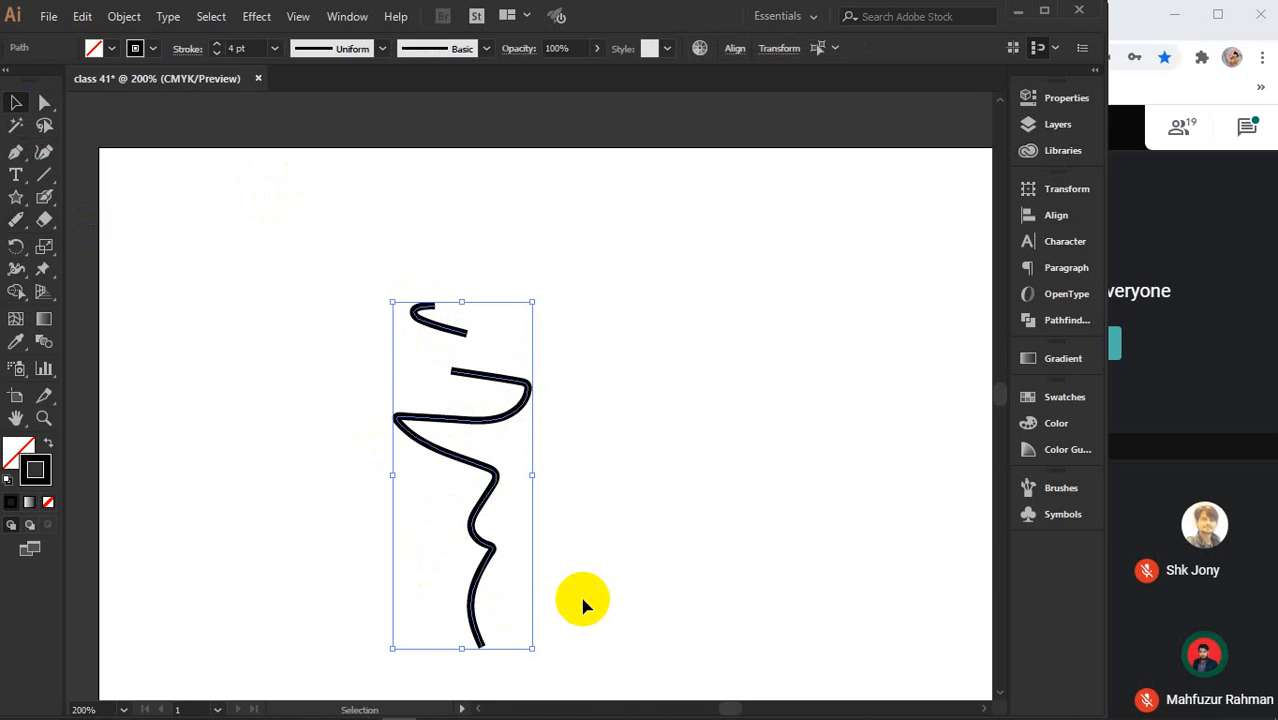
click(16, 220)
mouse_move(456, 365)
mouse_down()
mouse_move(557, 393)
mouse_move(400, 414)
mouse_move(492, 478)
mouse_move(474, 523)
mouse_move(495, 563)
mouse_move(470, 615)
mouse_move(499, 645)
mouse_up()
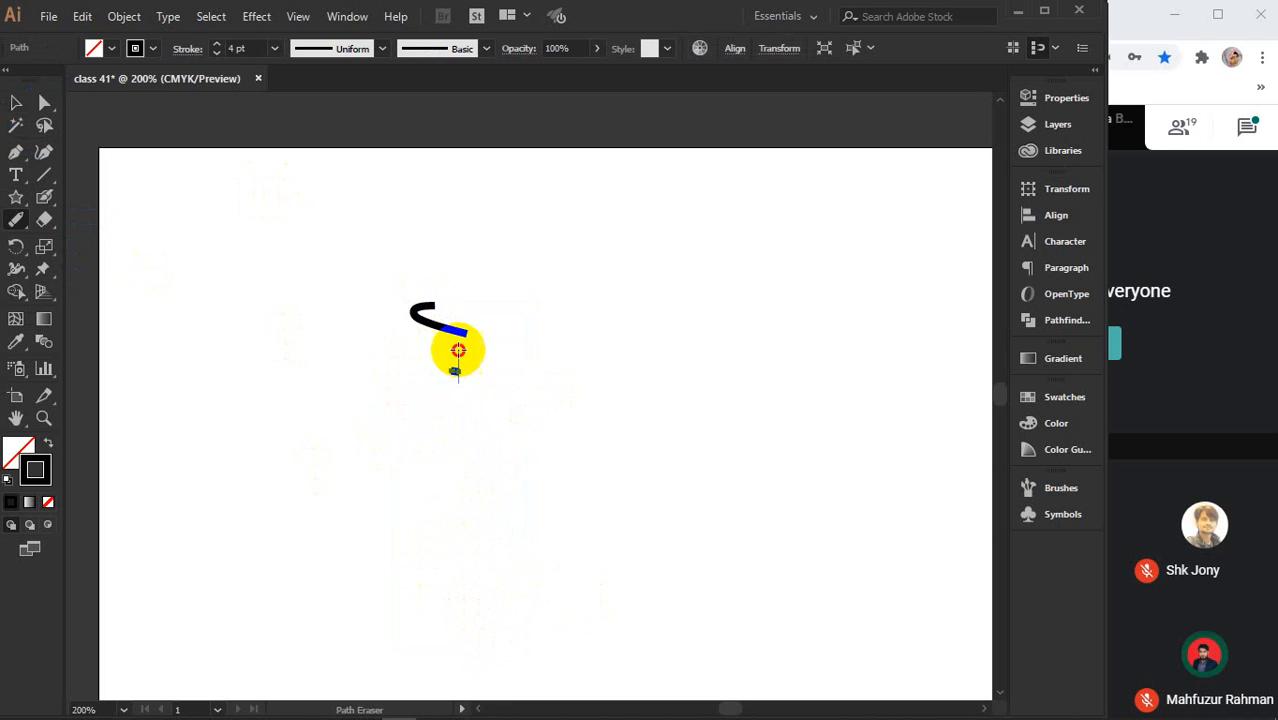
drag(456, 348, 453, 366)
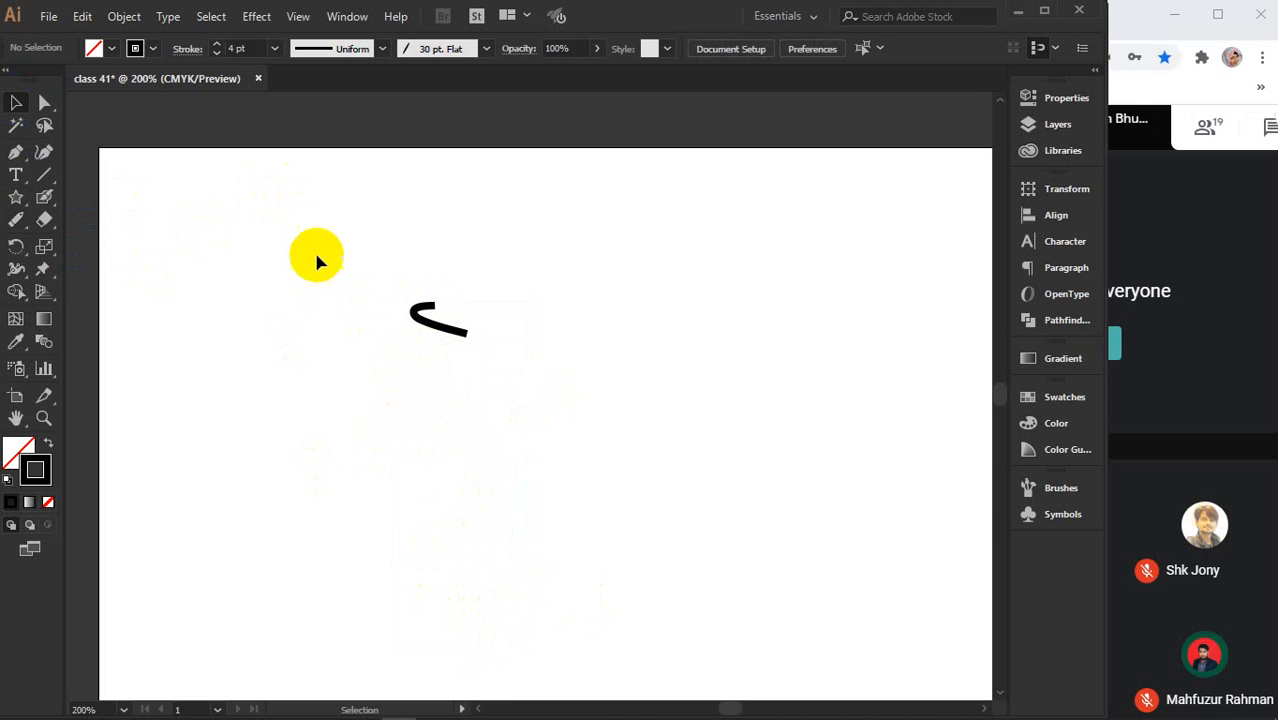
drag(339, 302, 583, 532)
key(Delete)
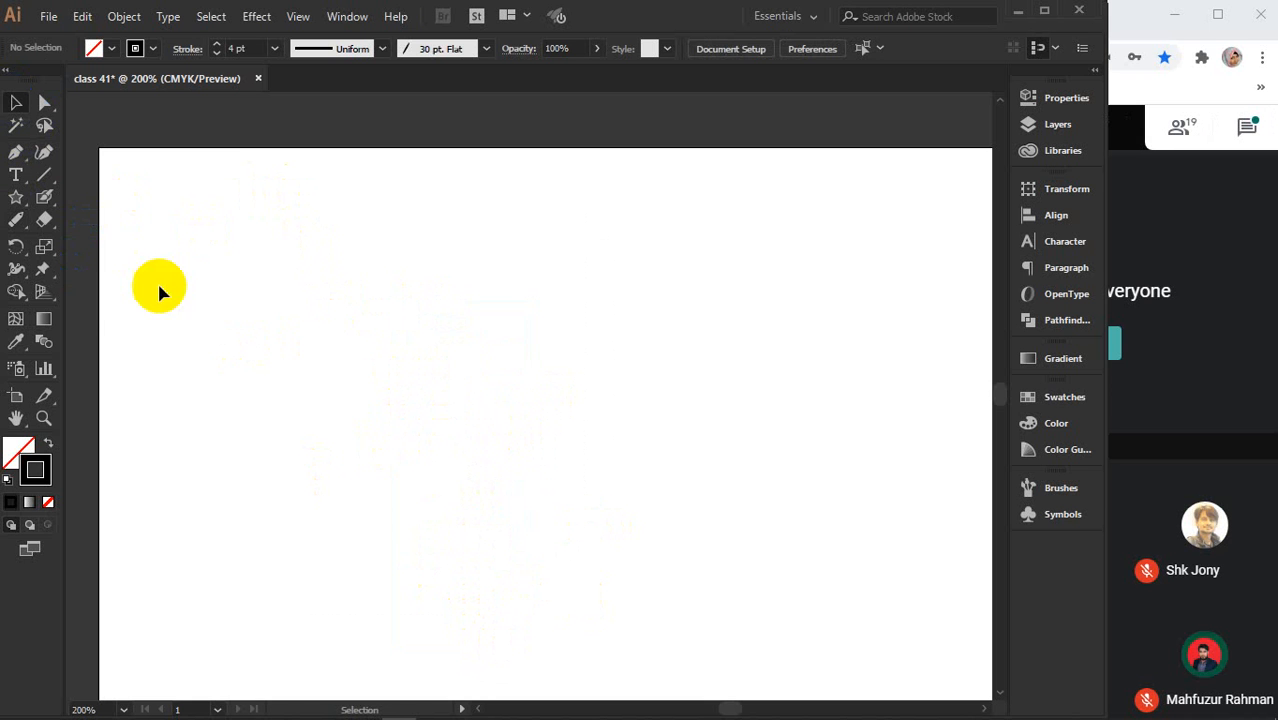
- Draw a wavy vertical line on the upper part of the artboard with the Pencil tool
drag(21, 228, 86, 242)
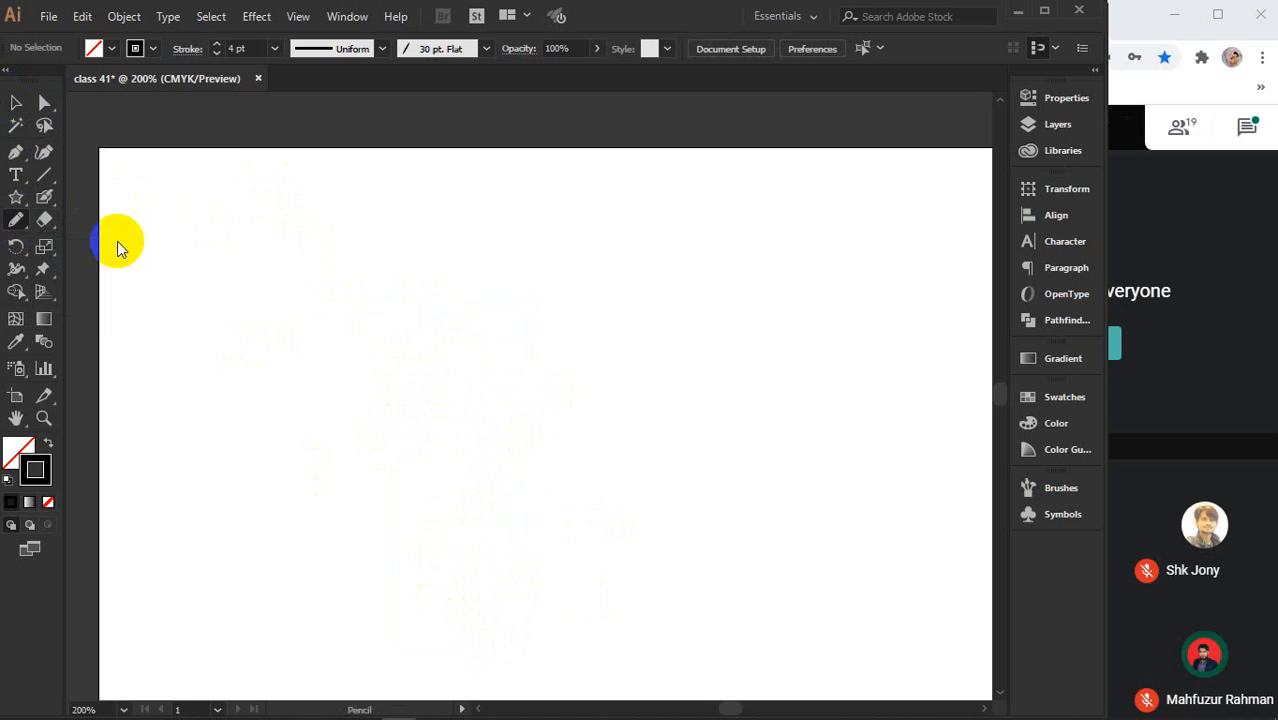
mouse_move(425, 250)
mouse_down()
mouse_move(435, 290)
mouse_move(404, 334)
mouse_move(438, 370)
mouse_move(431, 507)
mouse_up()
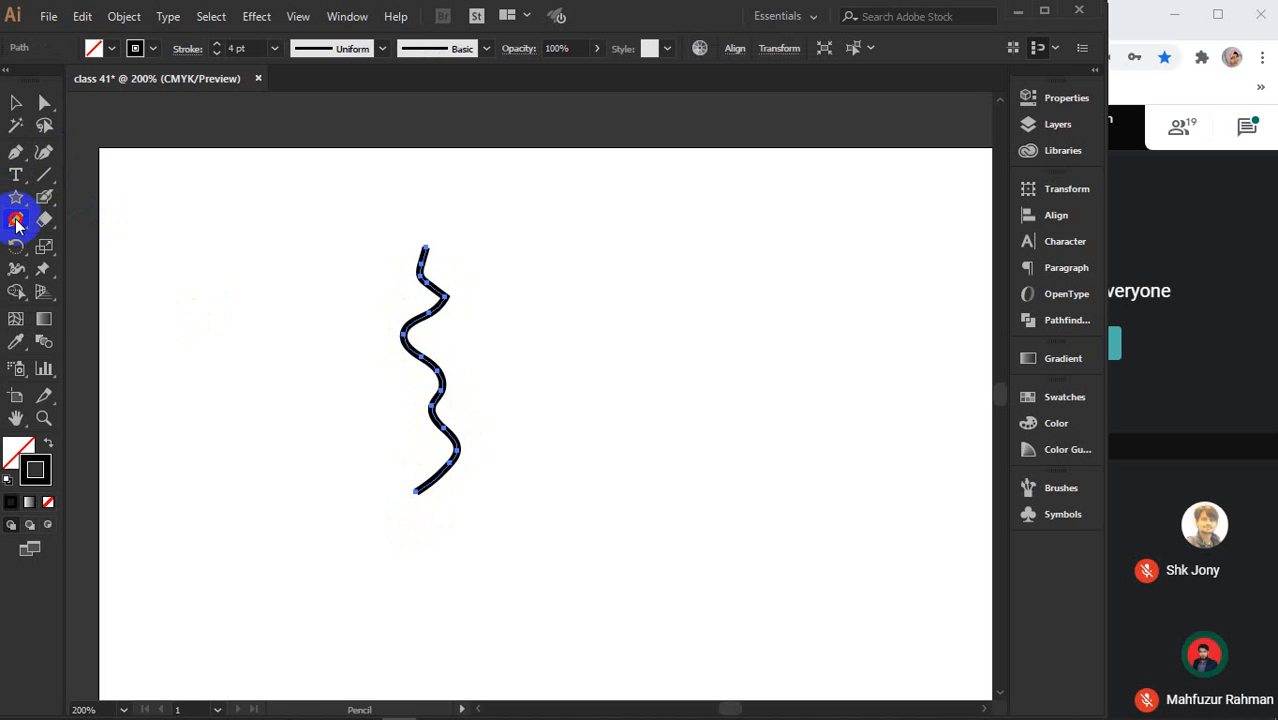
- Draw a short near-vertical line and a longer diagonal line with the Shaper tool beside the wavy line's upper bend
drag(16, 224, 63, 222)
click(89, 219)
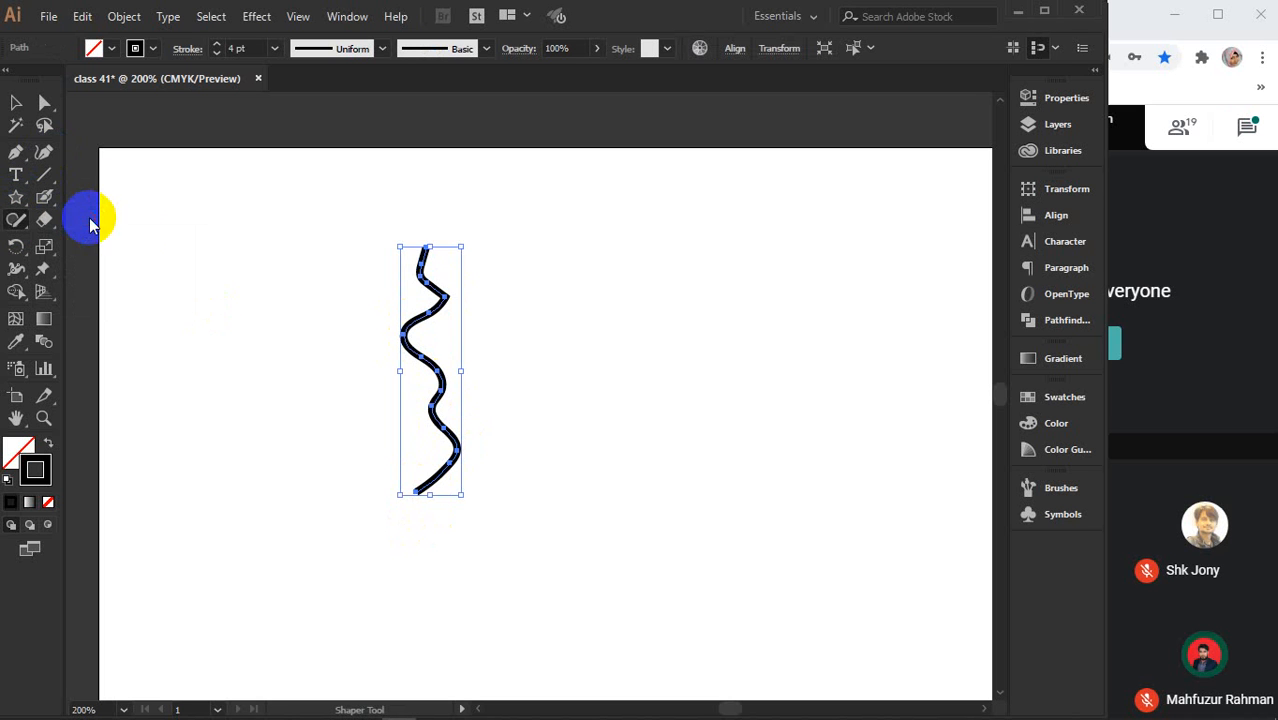
click(417, 263)
click(423, 266)
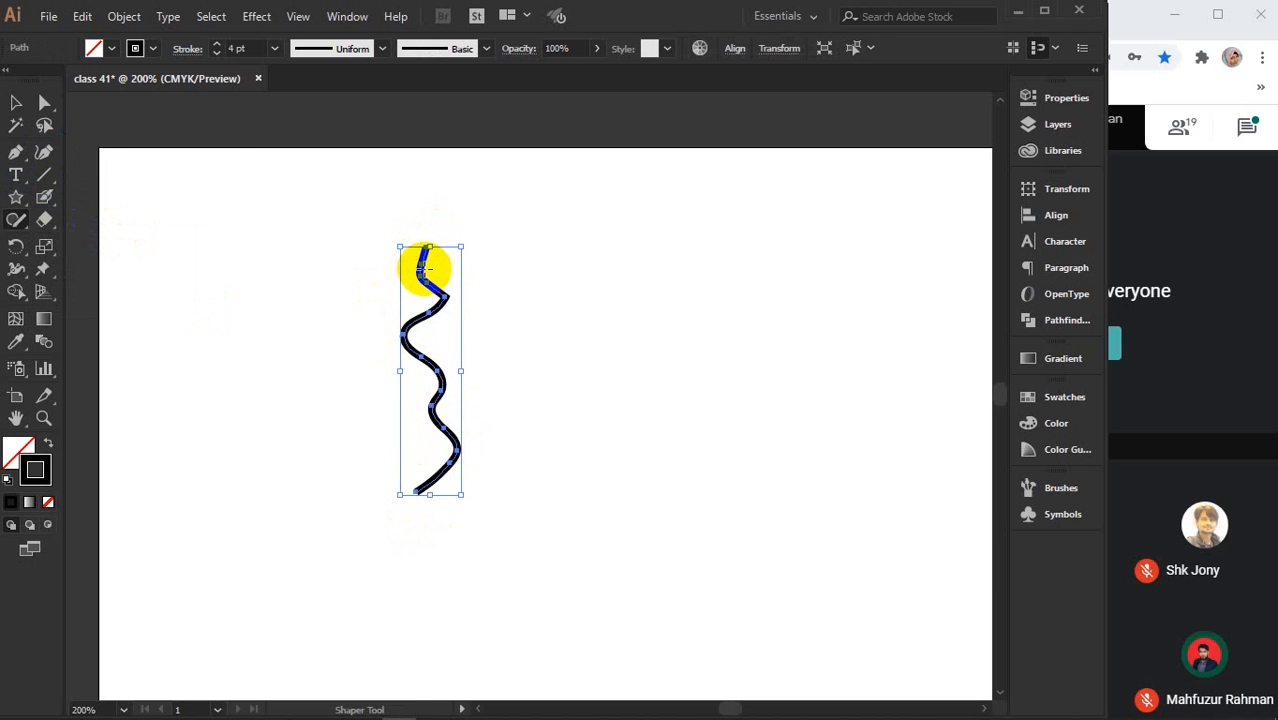
scroll(423, 266, up, 2)
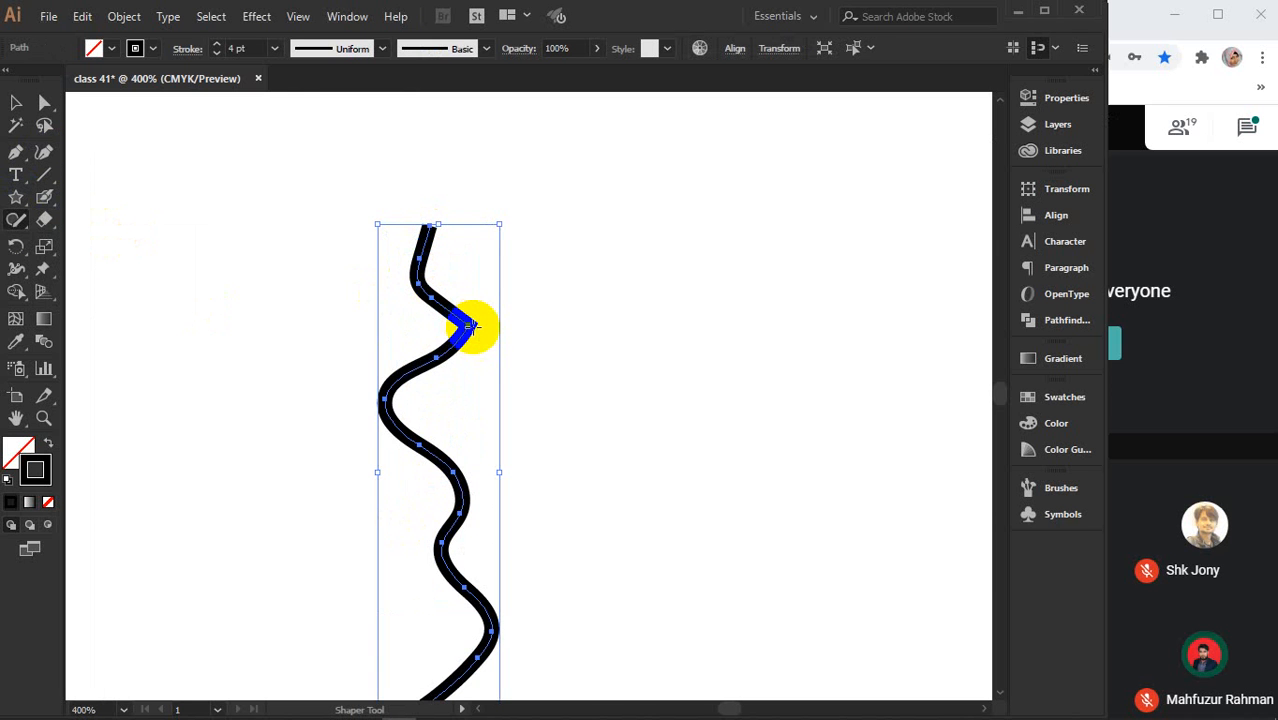
drag(470, 347, 481, 371)
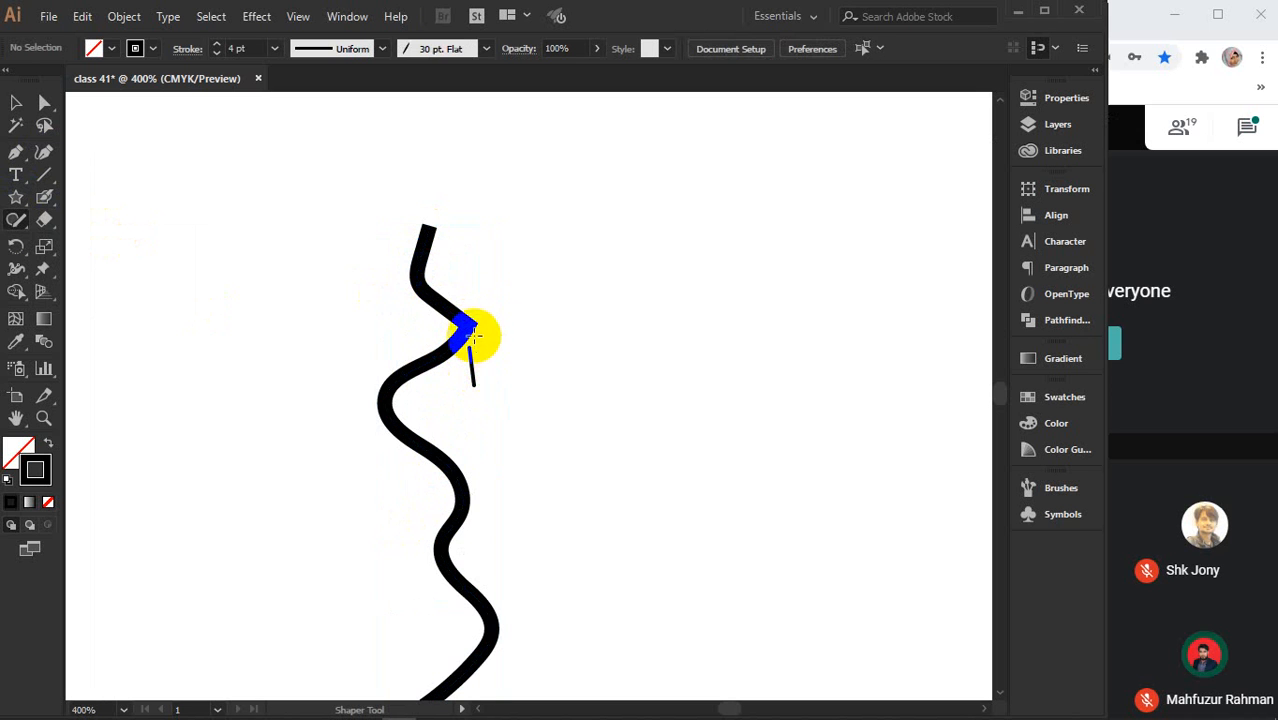
drag(514, 287, 608, 397)
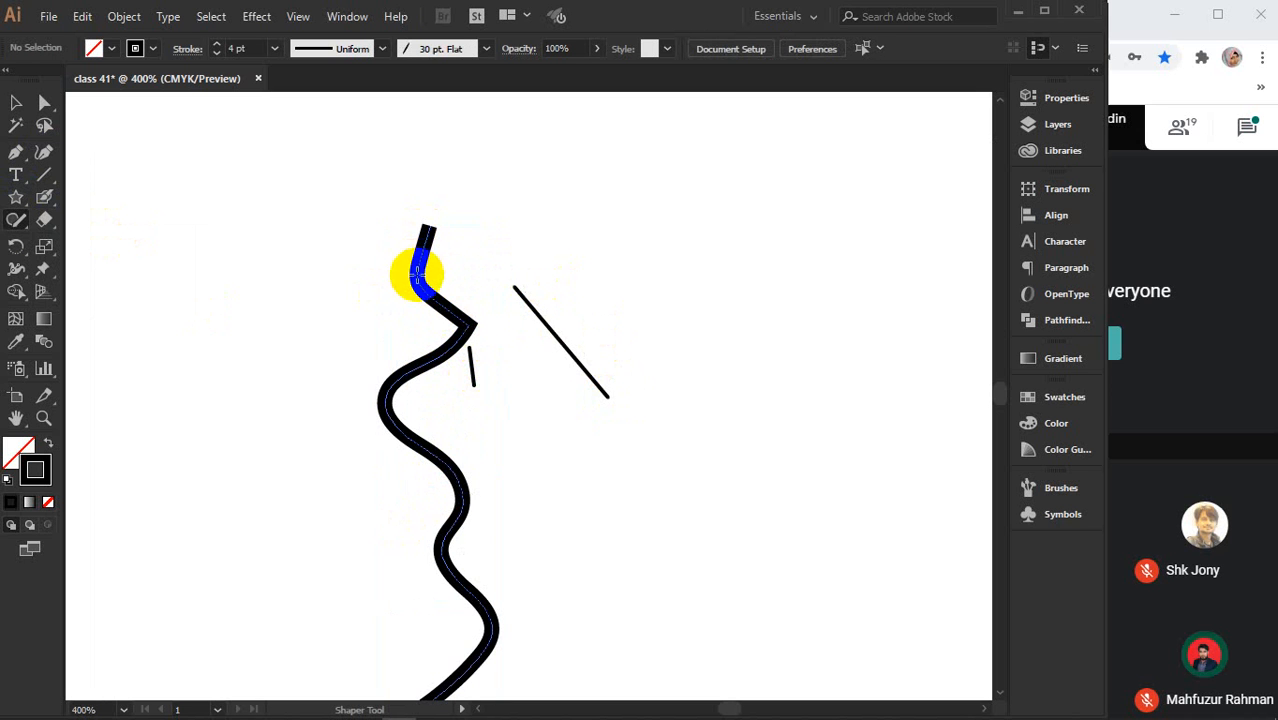
- Select the thick wavy line and delete it, keeping the two thin straight lines
scroll(422, 290, up, 3)
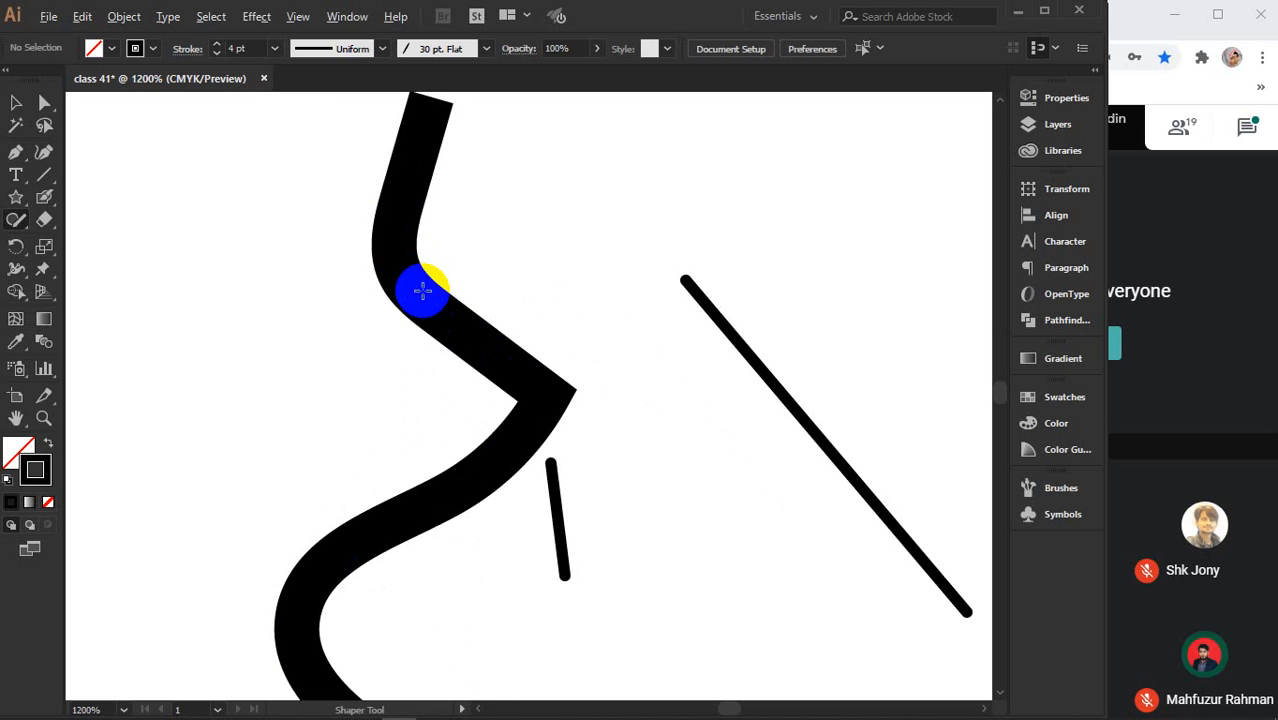
click(397, 261)
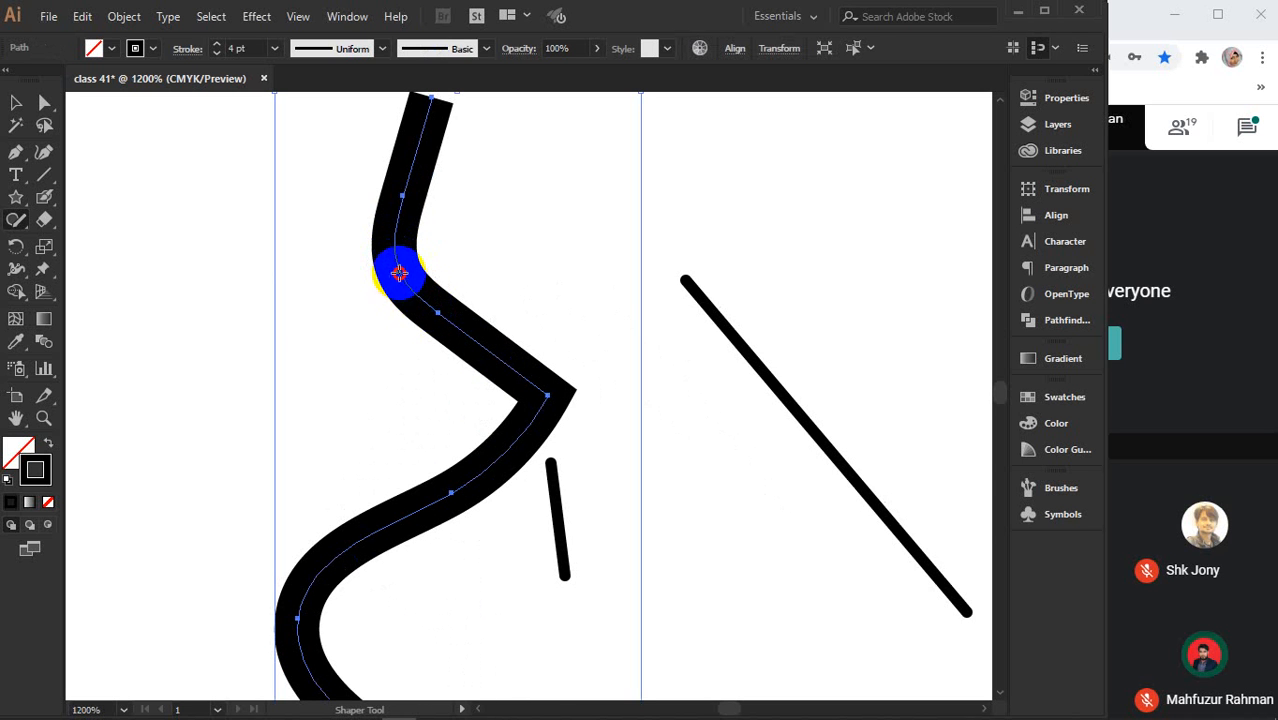
key(Delete)
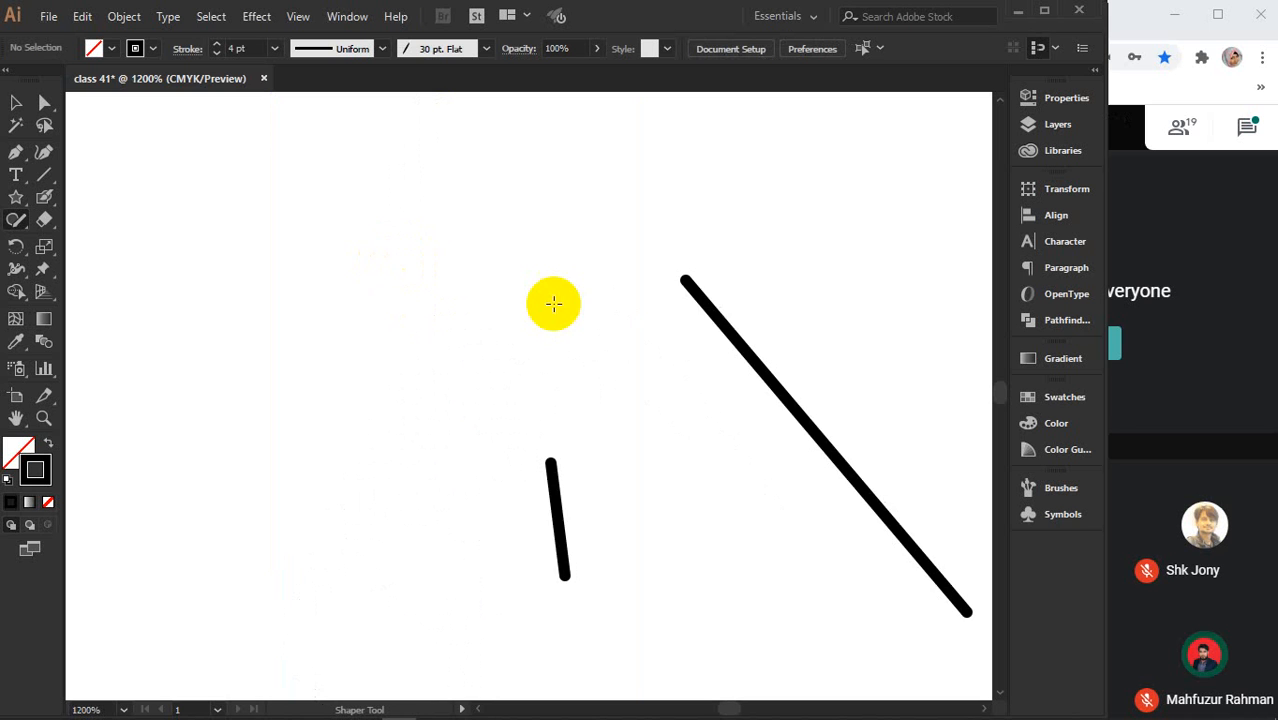
- Draw two roughly horizontal lines, one above the other, across the middle of the artboard with the Pencil tool
scroll(528, 271, down, 6)
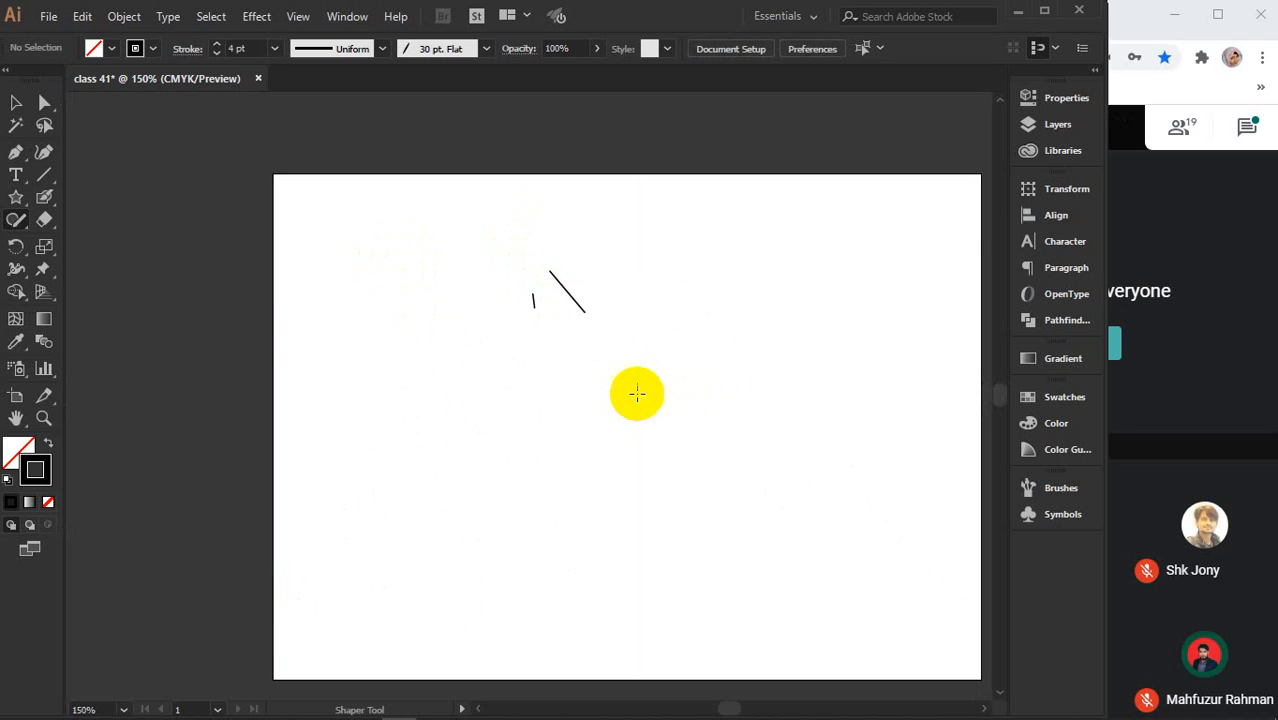
scroll(476, 364, up, 1)
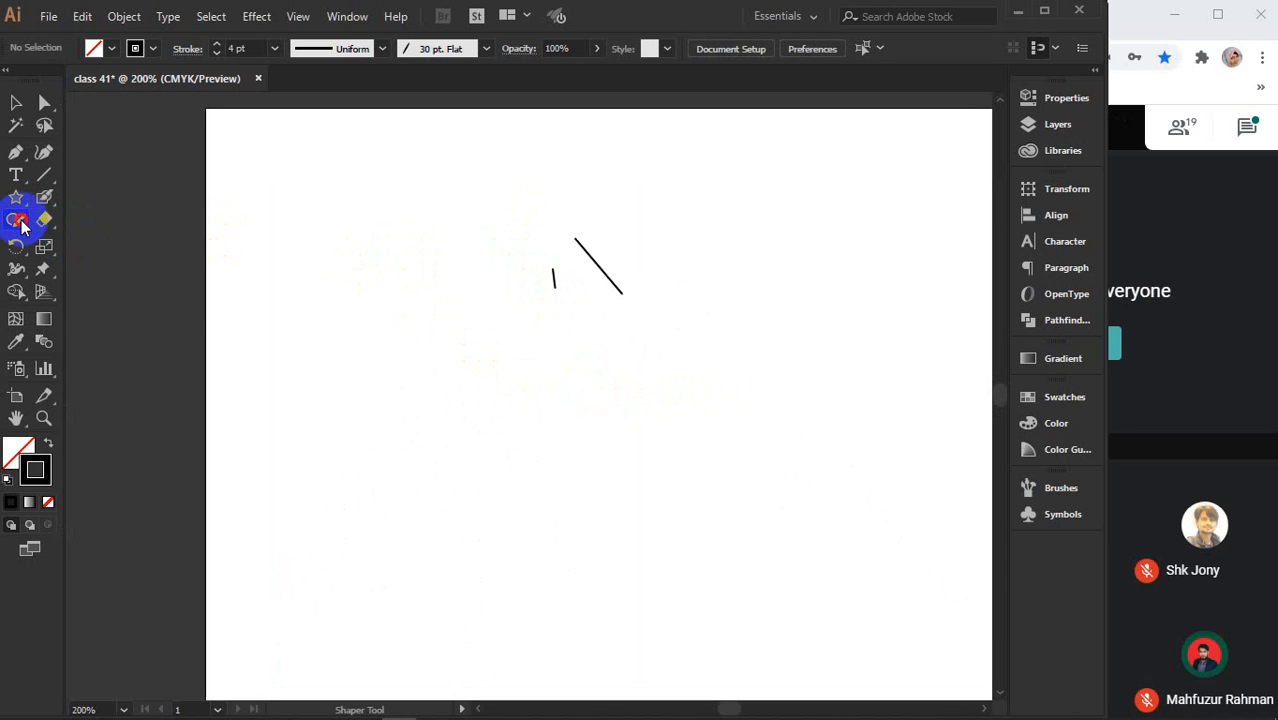
drag(22, 226, 68, 245)
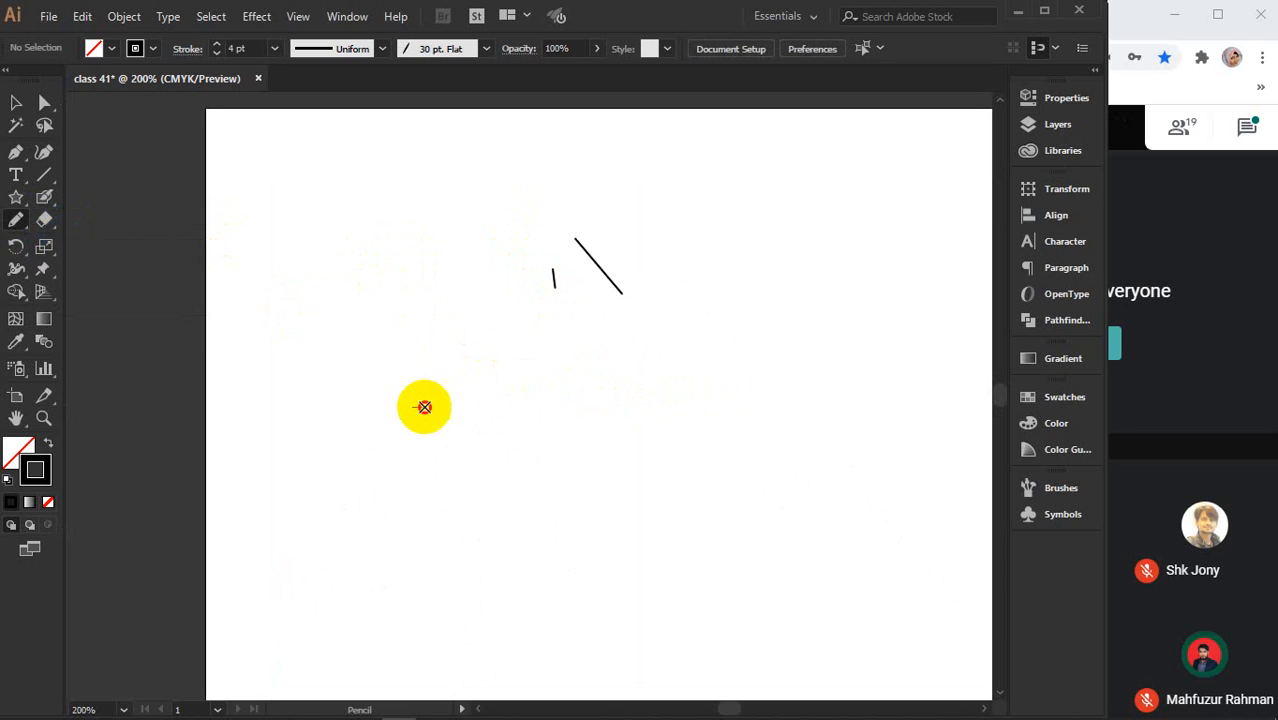
mouse_move(425, 407)
mouse_down()
mouse_move(519, 410)
mouse_move(539, 429)
mouse_move(641, 456)
mouse_move(856, 445)
mouse_up()
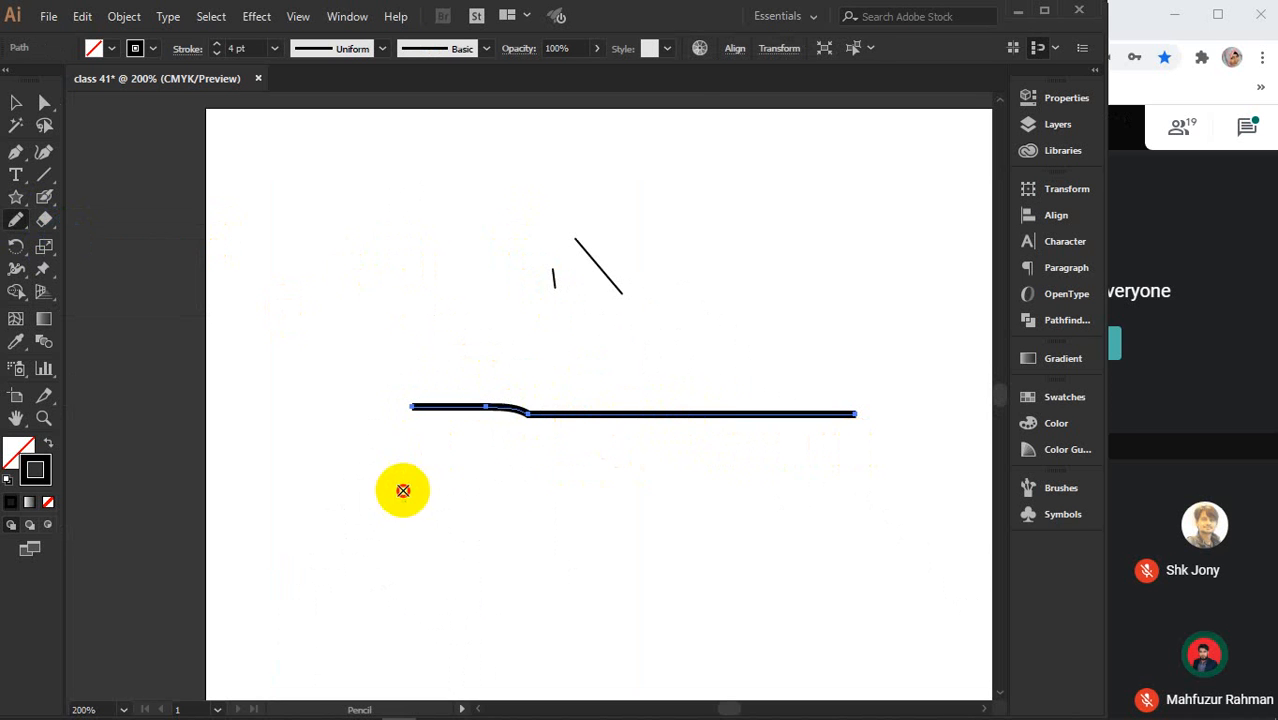
drag(402, 491, 795, 515)
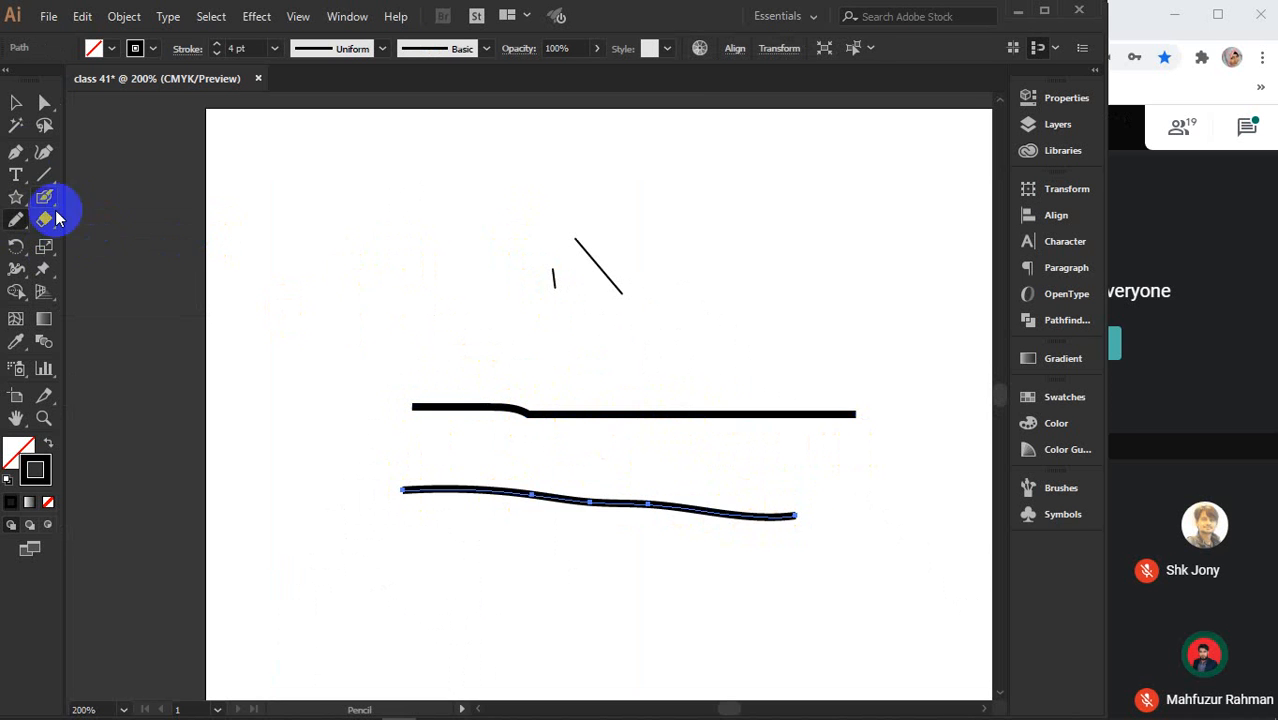
- Select all four lines on the artboard and delete them
click(16, 102)
drag(318, 191, 879, 575)
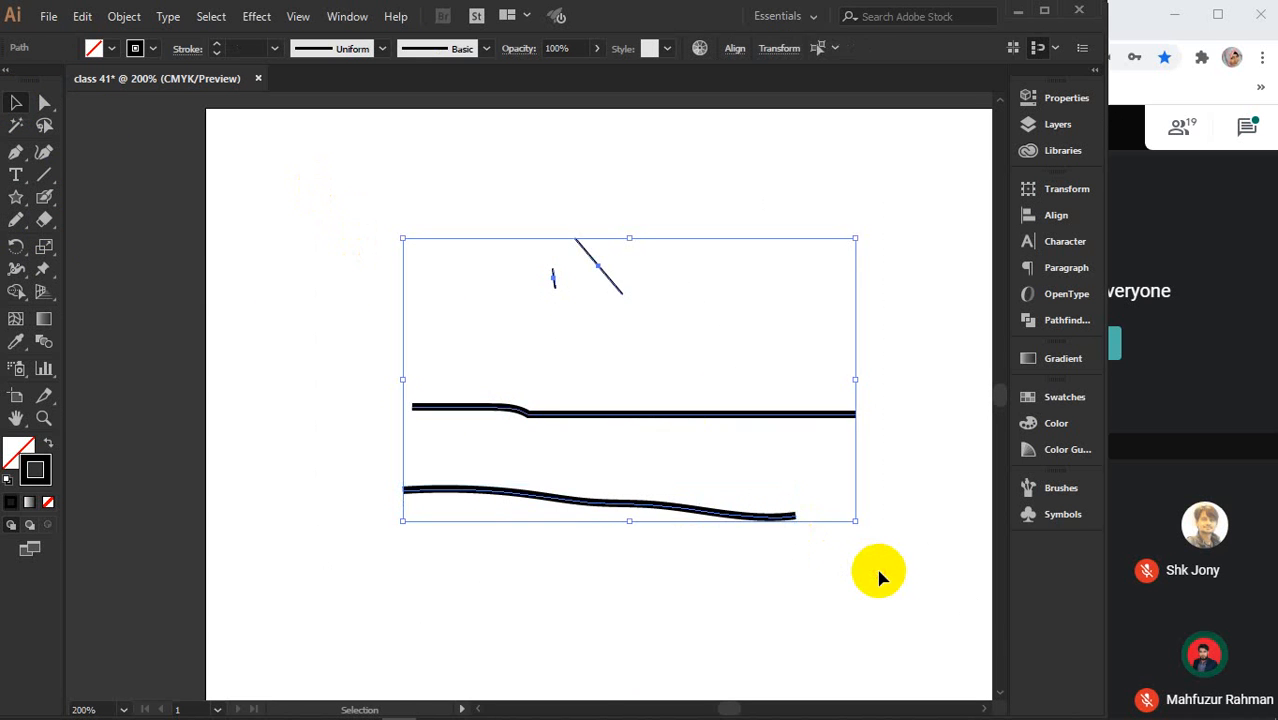
key(Delete)
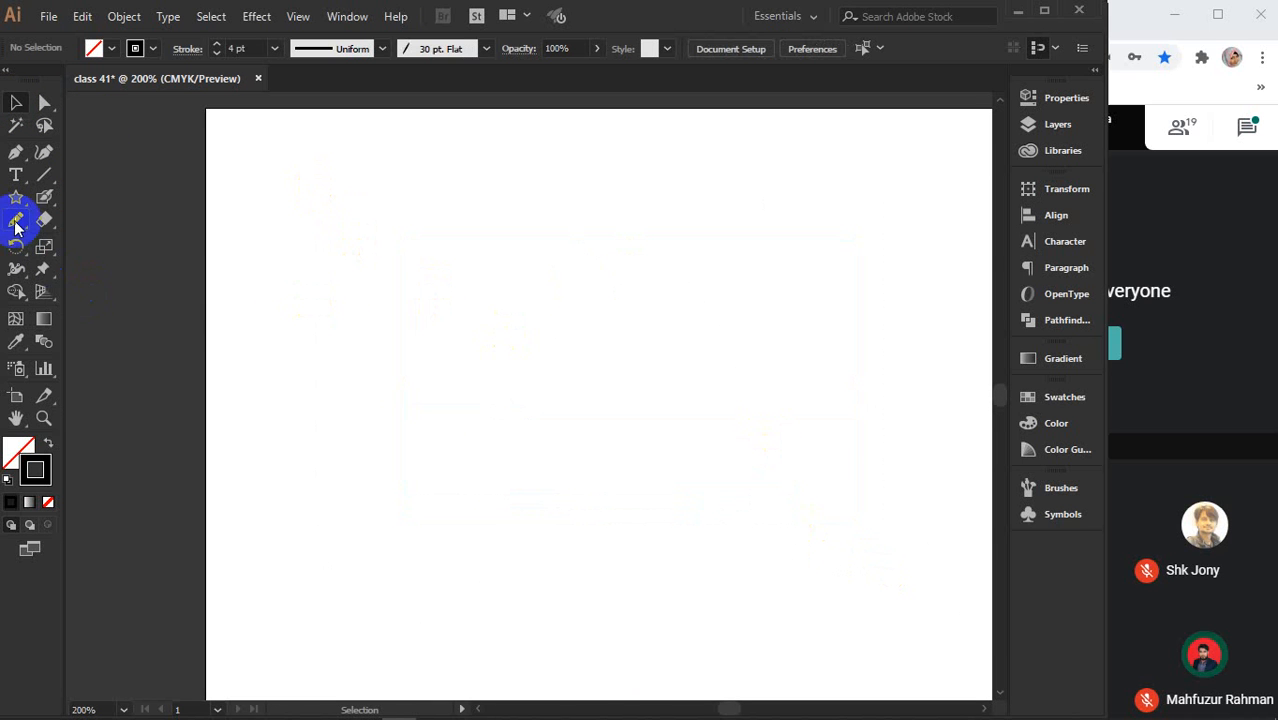
- Draw three separate diagonal straight lines across the artboard with the Shaper tool
drag(16, 220, 93, 227)
drag(419, 286, 640, 505)
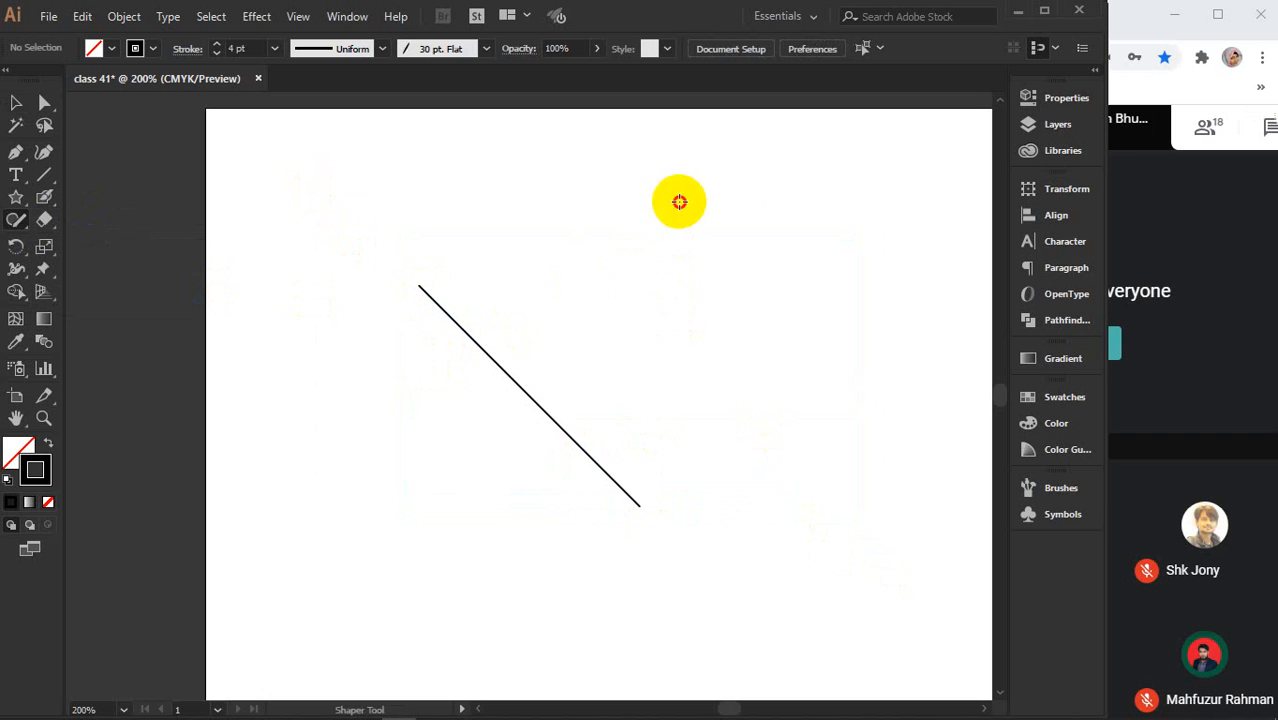
mouse_move(678, 201)
mouse_down()
mouse_move(765, 377)
mouse_move(810, 531)
mouse_up()
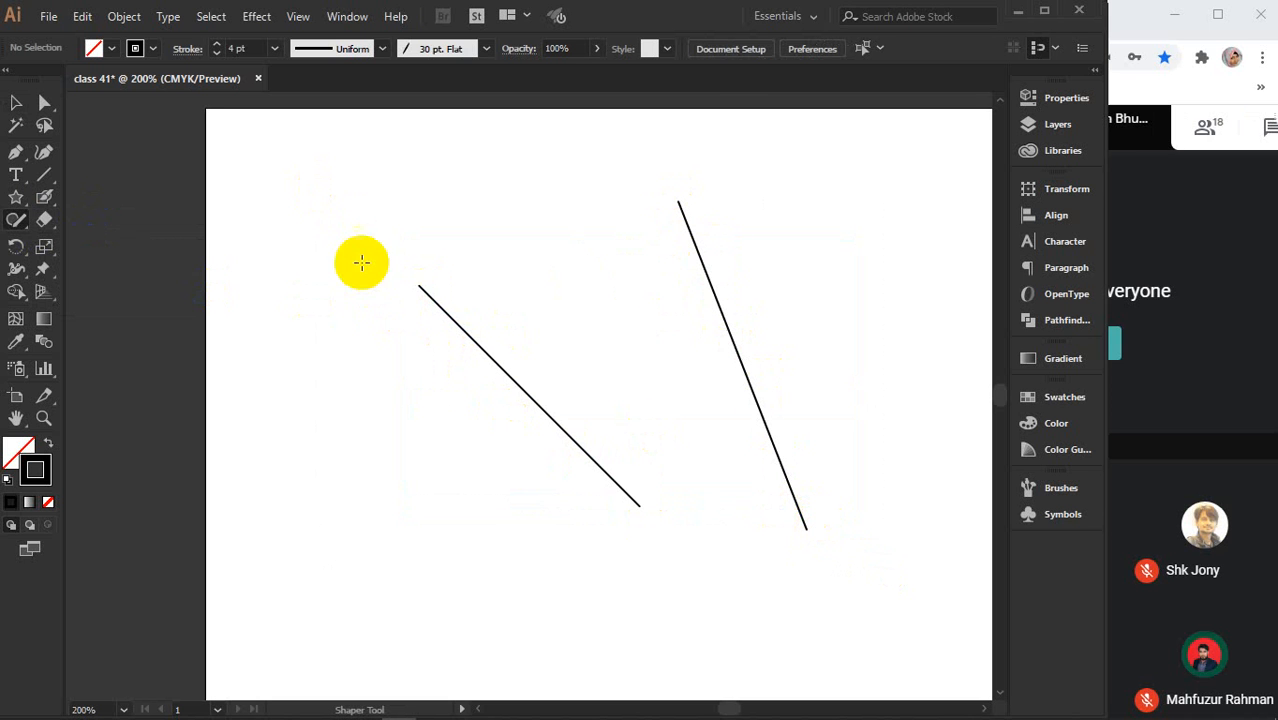
mouse_move(342, 252)
mouse_down()
mouse_move(367, 430)
mouse_move(462, 522)
mouse_move(457, 621)
mouse_up()
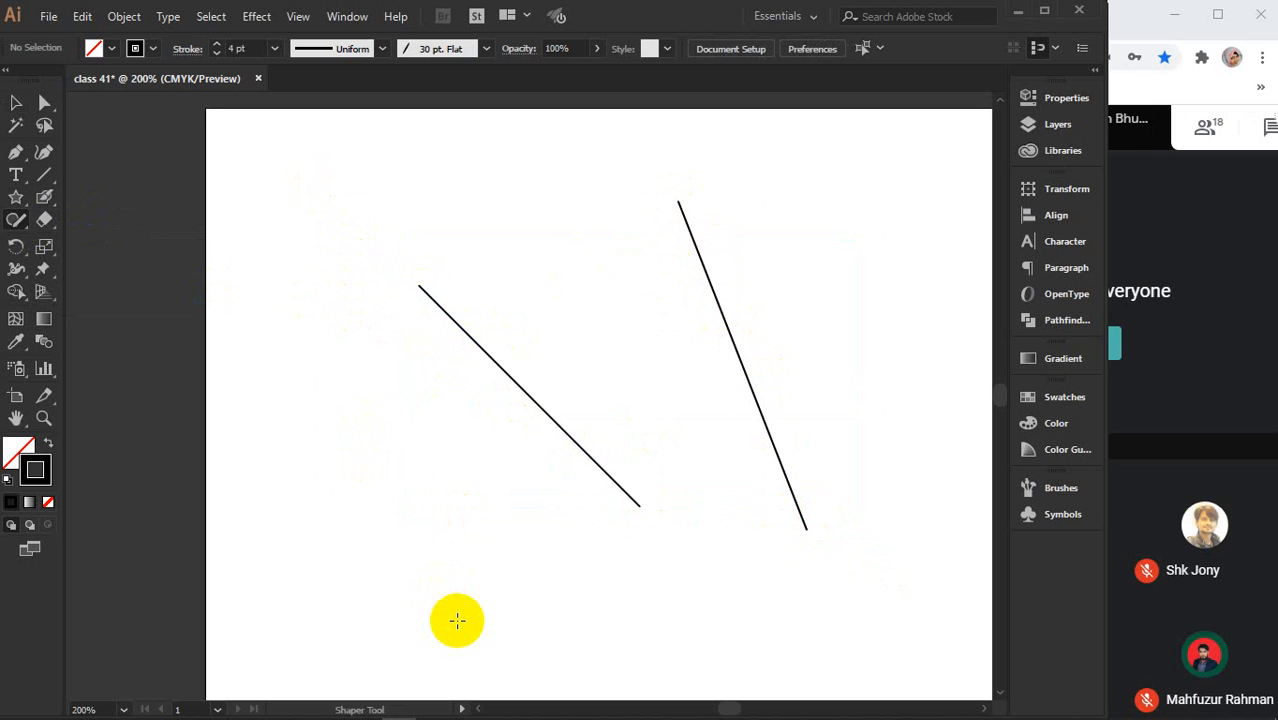
mouse_move(280, 197)
mouse_down()
mouse_move(321, 321)
mouse_move(265, 383)
mouse_move(351, 586)
mouse_move(455, 653)
mouse_up()
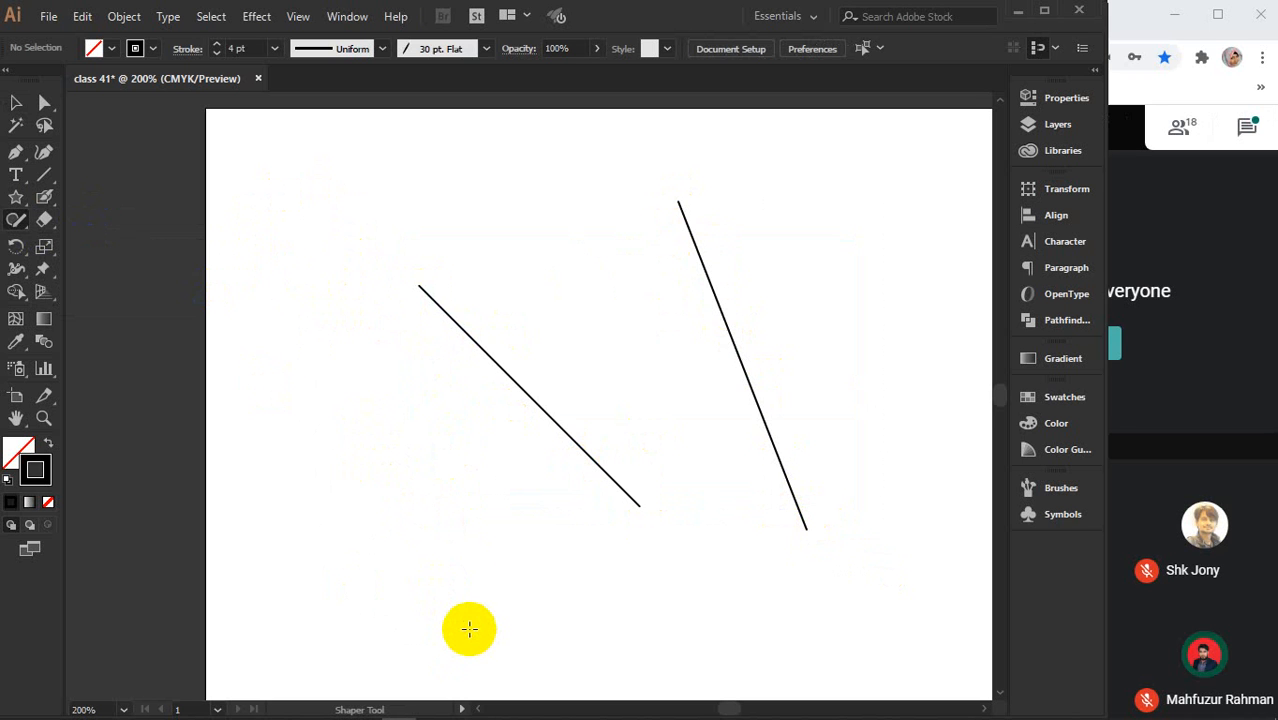
drag(314, 253, 433, 610)
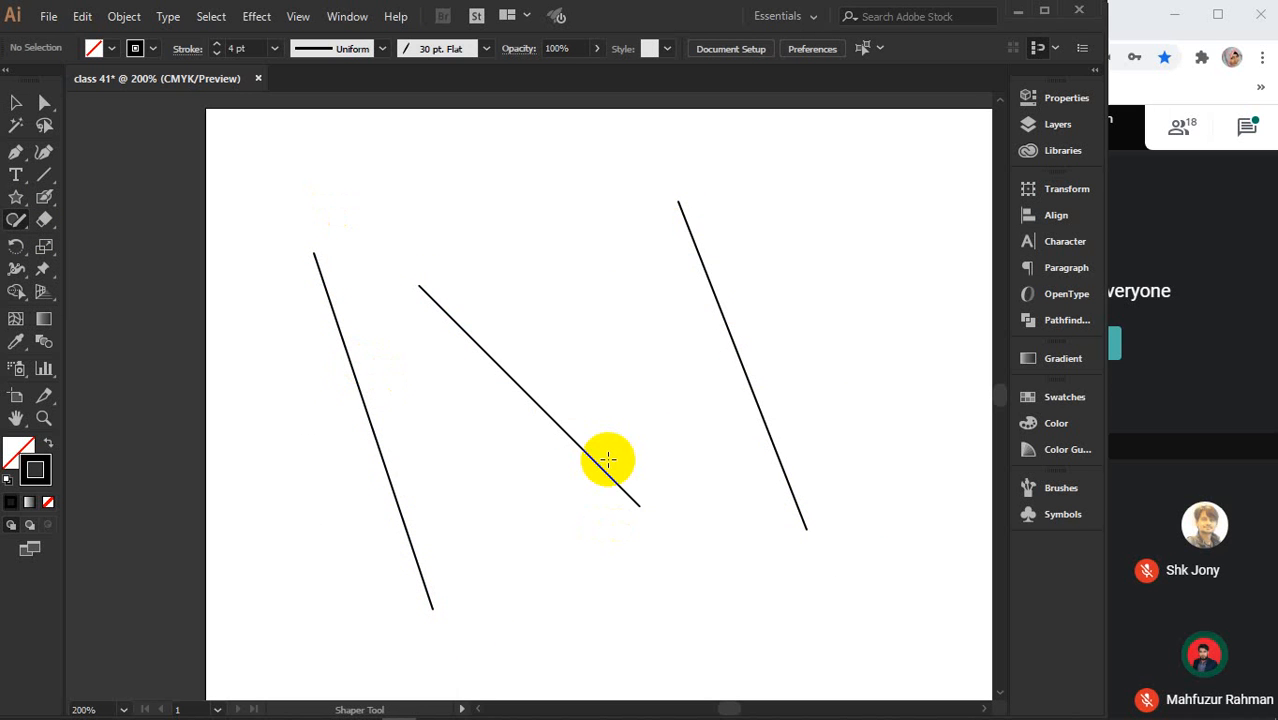
- Draw a circle, a triangle and a square beside and below the diagonal lines with the Shaper tool
scroll(608, 459, down, 1)
drag(759, 488, 508, 337)
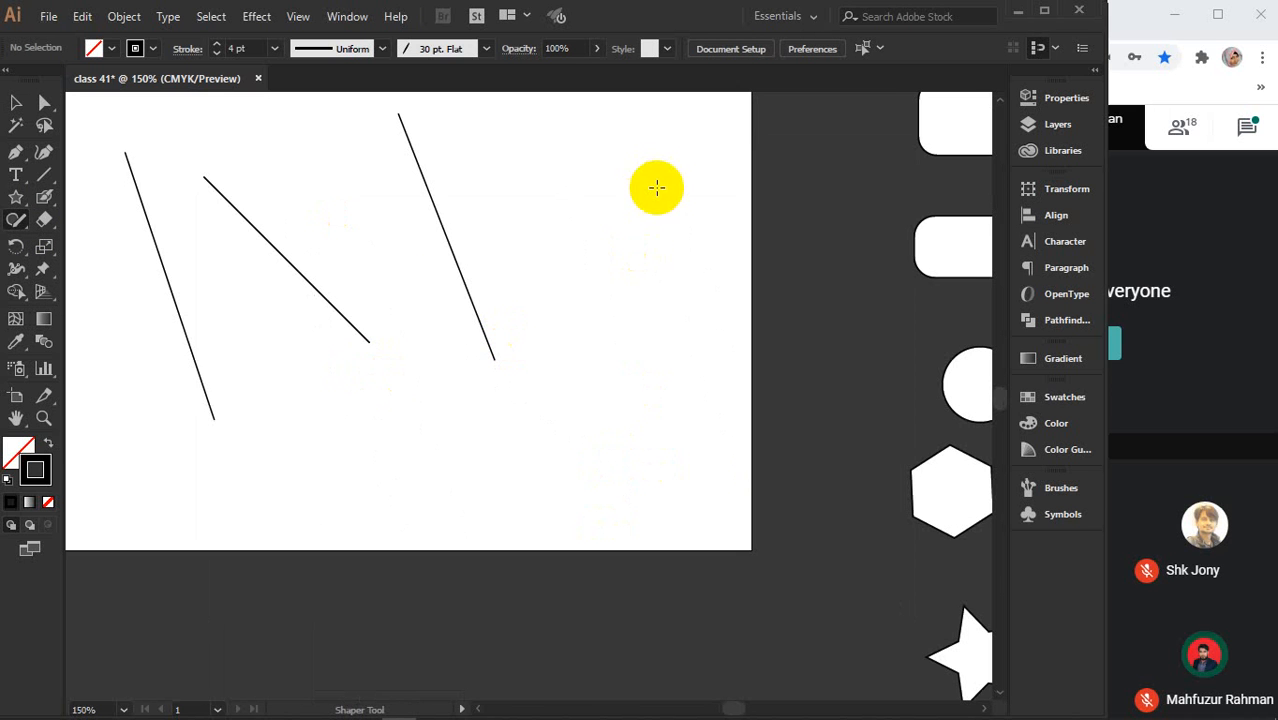
mouse_move(647, 178)
mouse_down()
mouse_move(599, 174)
mouse_move(565, 215)
mouse_move(566, 273)
mouse_move(584, 300)
mouse_move(643, 316)
mouse_move(675, 294)
mouse_move(684, 222)
mouse_move(650, 181)
mouse_up()
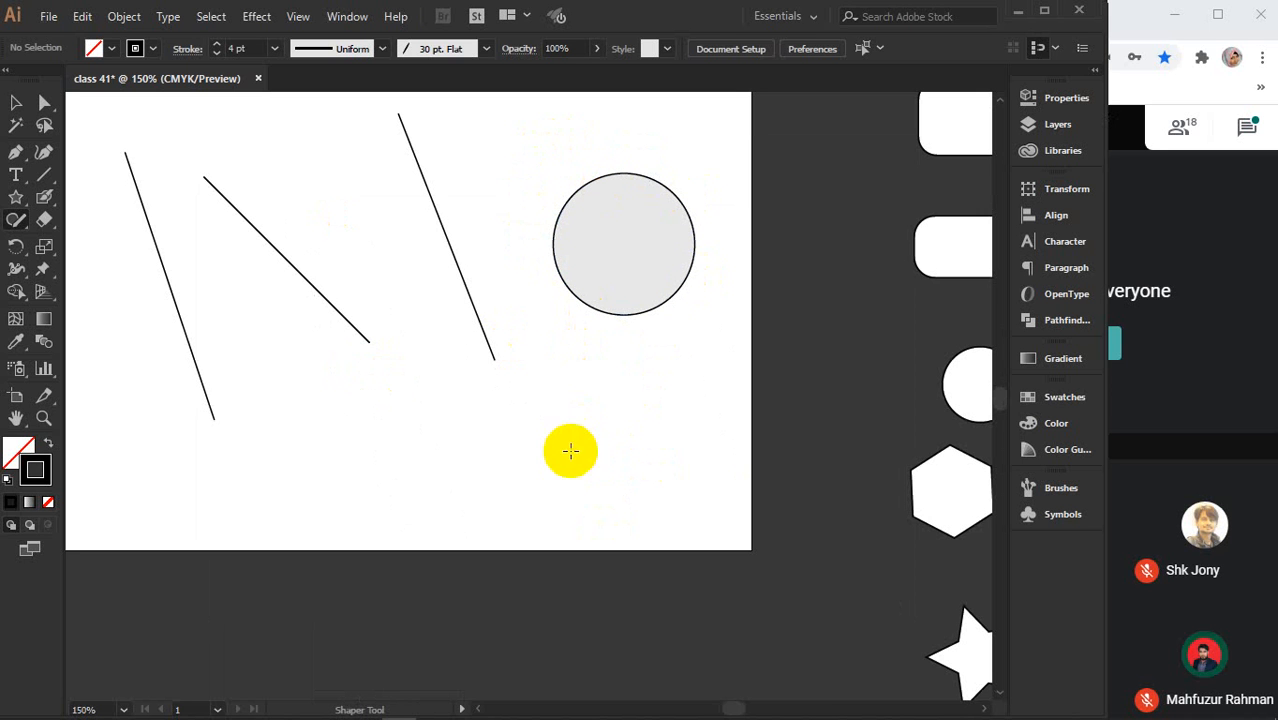
mouse_move(523, 378)
mouse_down()
mouse_move(445, 479)
mouse_move(613, 492)
mouse_move(514, 366)
mouse_up()
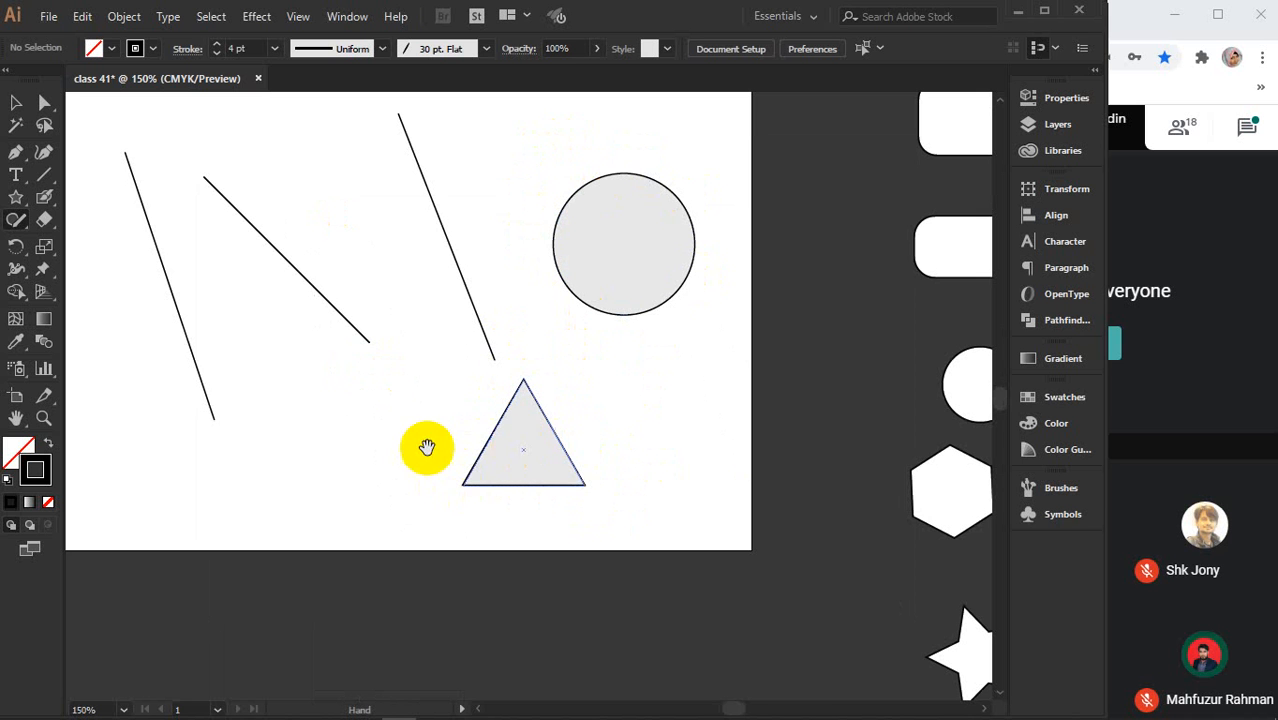
drag(425, 448, 602, 519)
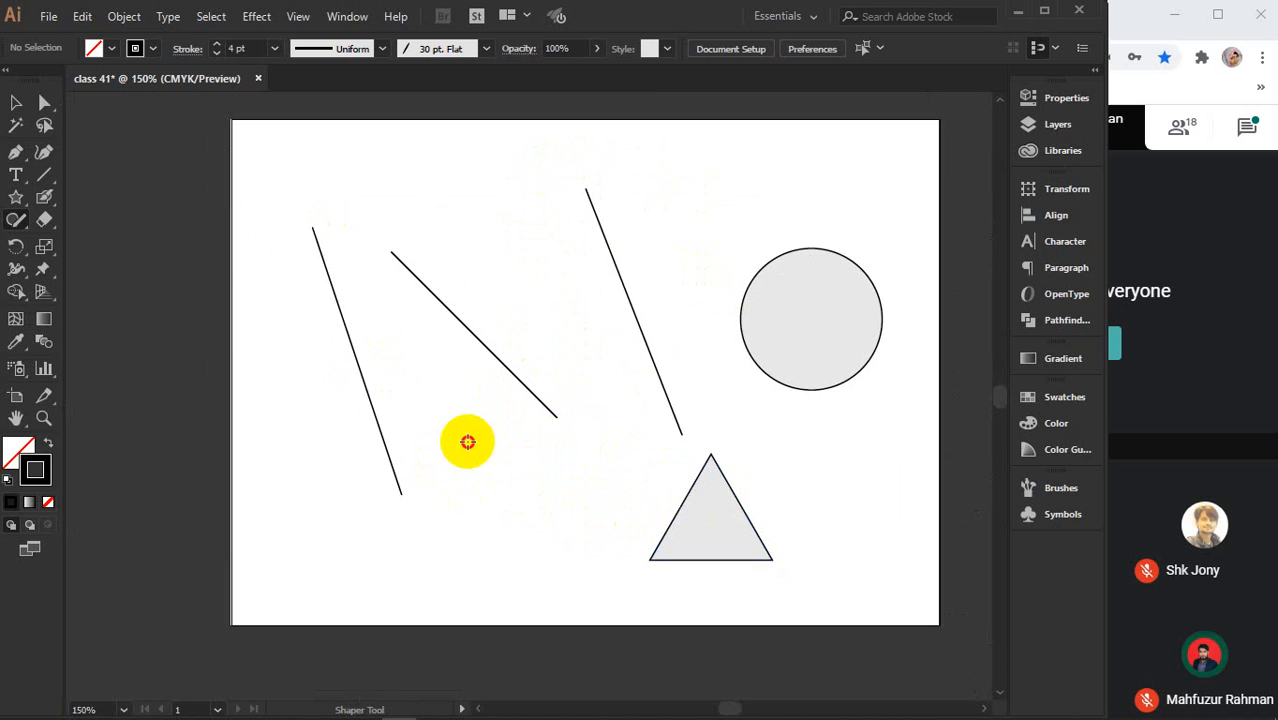
mouse_move(466, 444)
mouse_down()
mouse_move(461, 539)
mouse_move(591, 545)
mouse_move(597, 443)
mouse_move(466, 436)
mouse_up()
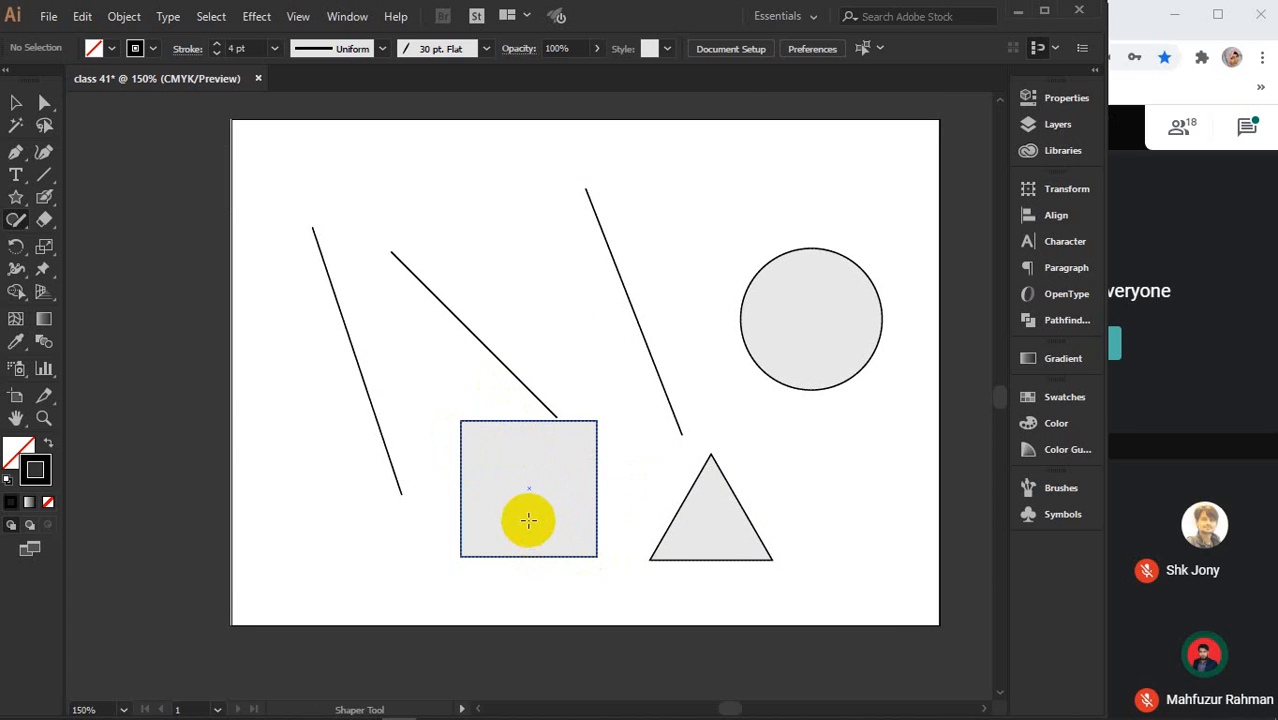
click(528, 519)
- Select all the lines and shapes on the artboard and delete them
click(216, 221)
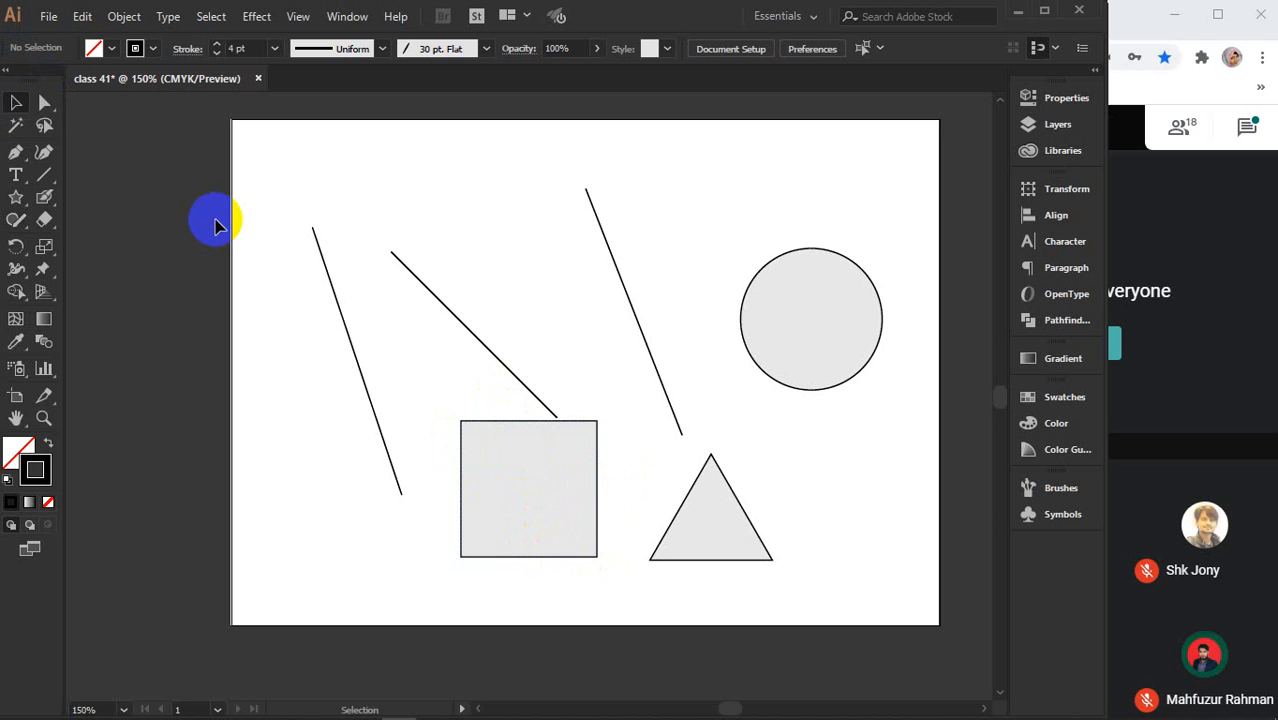
drag(262, 205, 816, 554)
key(Delete)
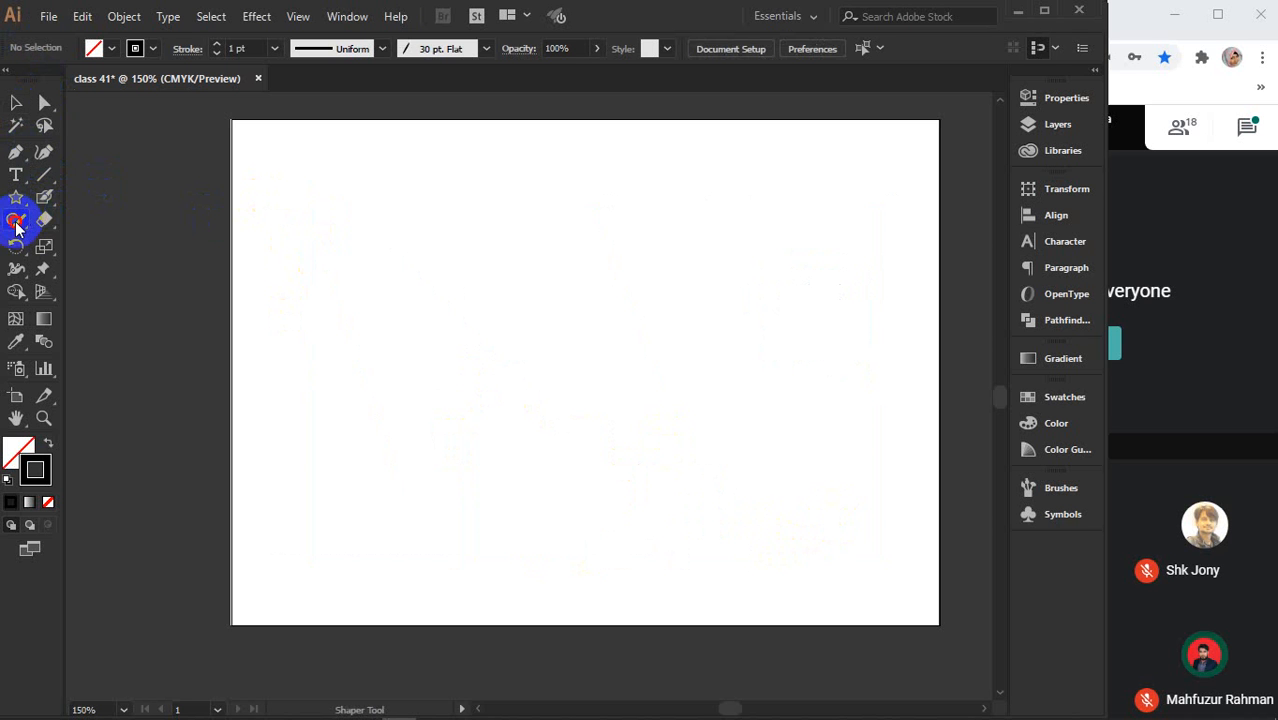
- Draw two circles, a wide rectangle and two horizontal ellipses on the empty artboard with the Shaper tool
mouse_move(545, 217)
mouse_down()
mouse_move(612, 242)
mouse_move(629, 296)
mouse_move(554, 312)
mouse_move(550, 238)
mouse_up()
mouse_move(707, 223)
mouse_down()
mouse_move(779, 228)
mouse_move(676, 262)
mouse_move(705, 226)
mouse_up()
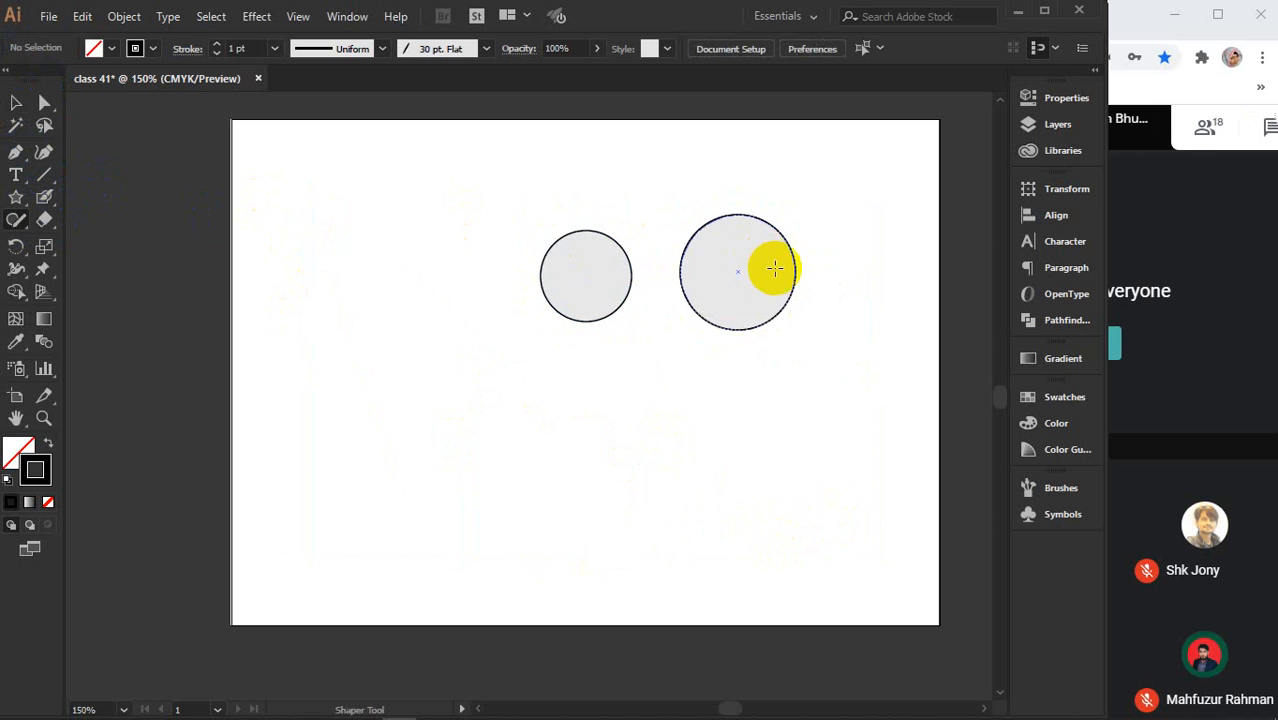
mouse_move(565, 454)
mouse_down()
mouse_move(516, 476)
mouse_move(579, 414)
mouse_up()
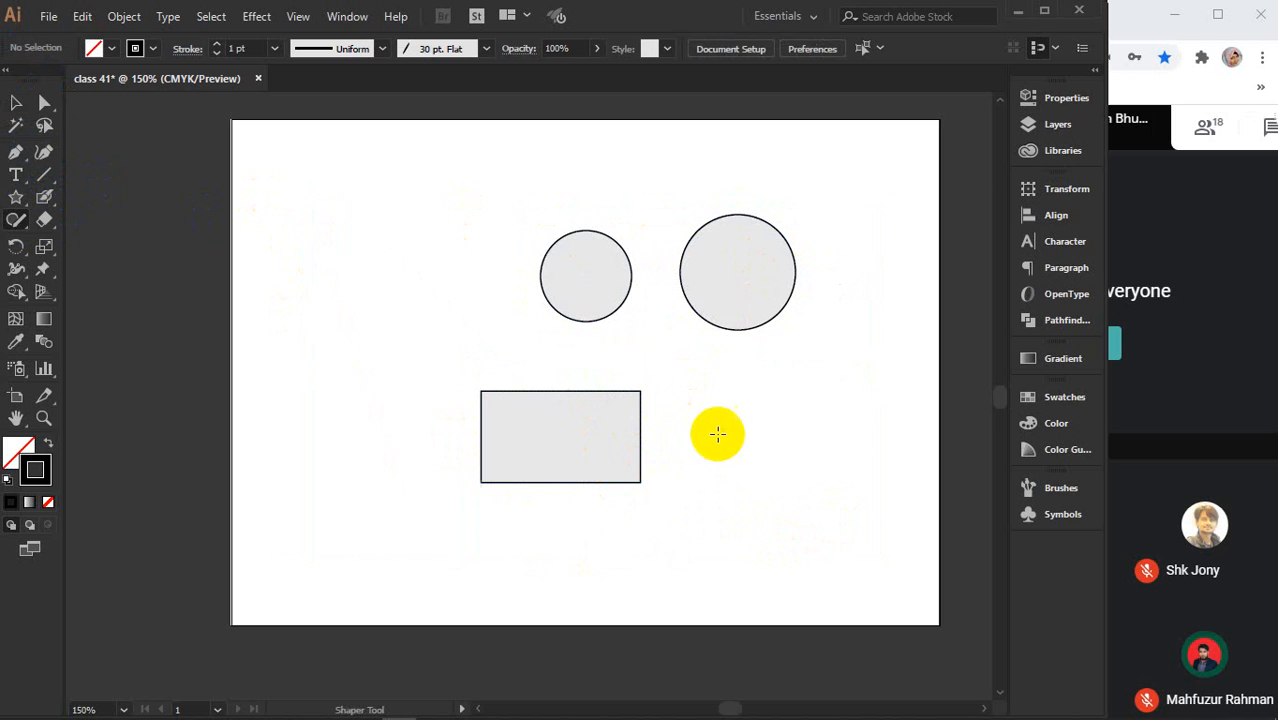
mouse_move(717, 433)
mouse_down()
mouse_move(802, 406)
mouse_move(778, 484)
mouse_move(725, 437)
mouse_up()
mouse_move(338, 402)
mouse_down()
mouse_move(461, 380)
mouse_move(354, 357)
mouse_move(388, 366)
mouse_up()
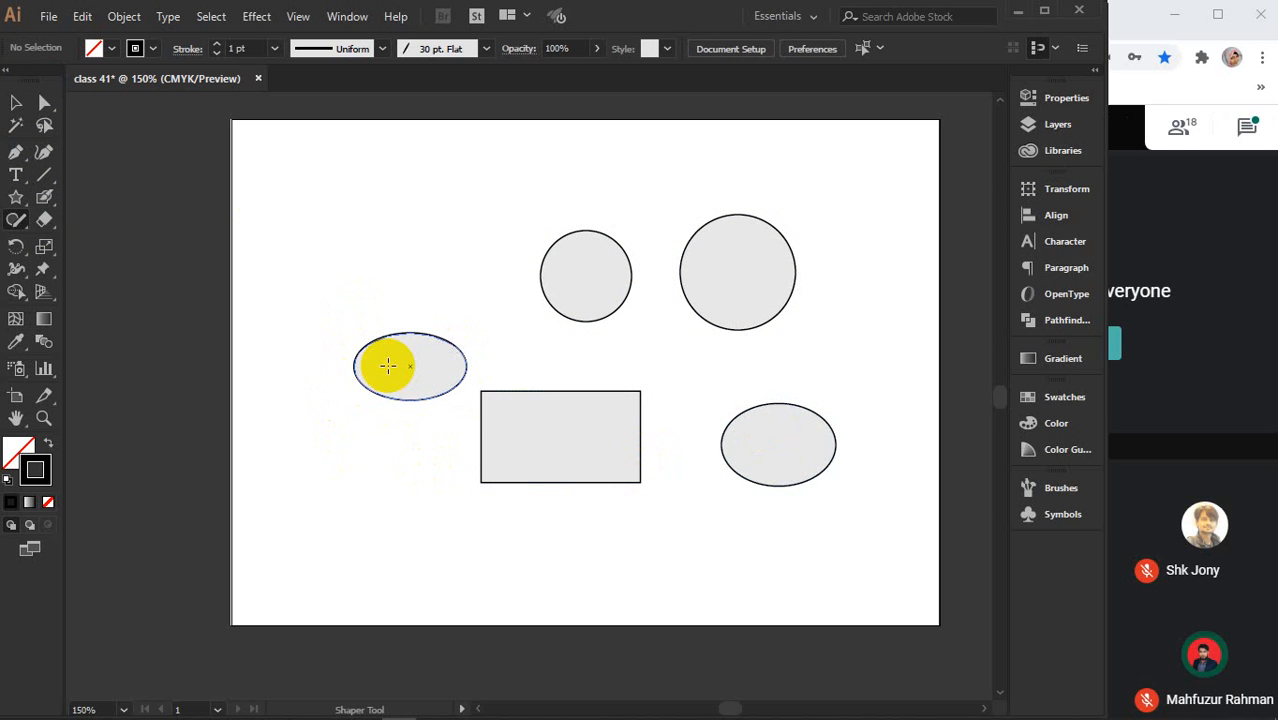
- Select the circles, ellipses and rectangle together and delete them
click(16, 102)
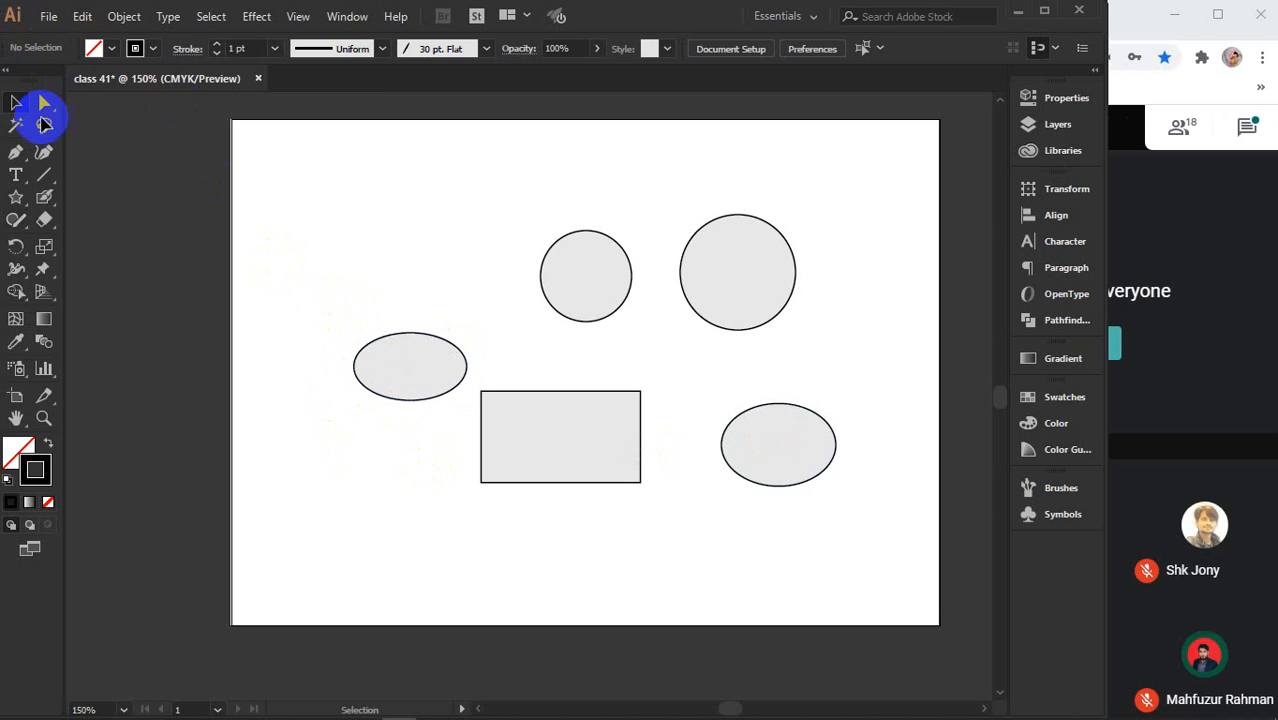
drag(274, 194, 869, 550)
key(Delete)
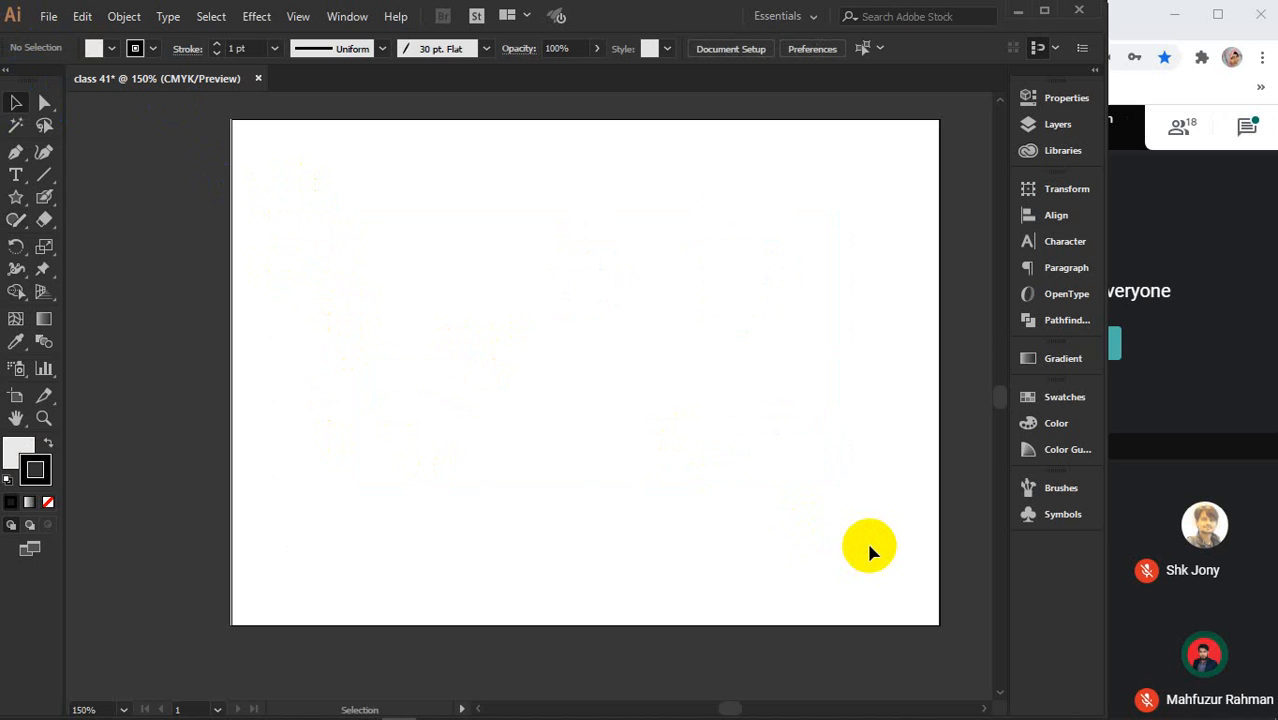
- Draw an open, balloon-shaped freehand path with the Pencil tool and close its lower gap with the Join tool
click(20, 224)
mouse_move(22, 228)
mouse_down()
mouse_move(137, 354)
mouse_move(93, 252)
mouse_up()
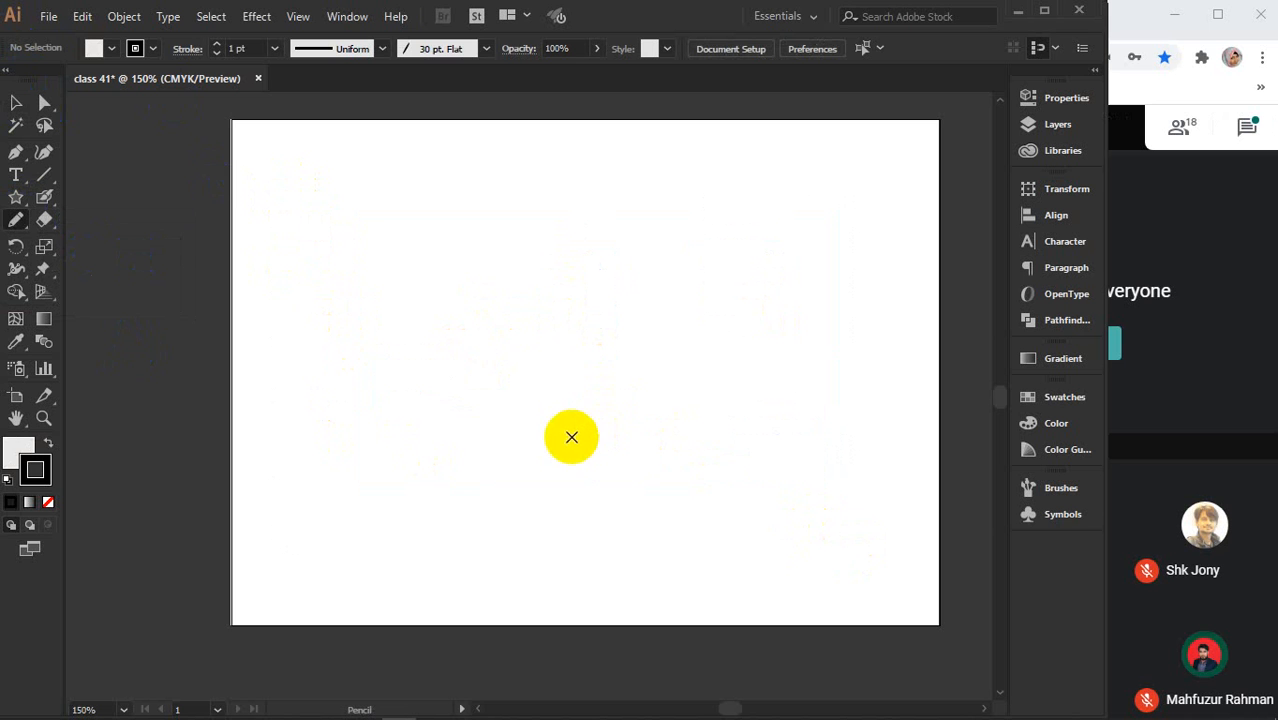
mouse_move(565, 440)
mouse_down()
mouse_move(502, 379)
mouse_move(462, 309)
mouse_move(538, 222)
mouse_move(649, 249)
mouse_move(640, 394)
mouse_move(602, 432)
mouse_up()
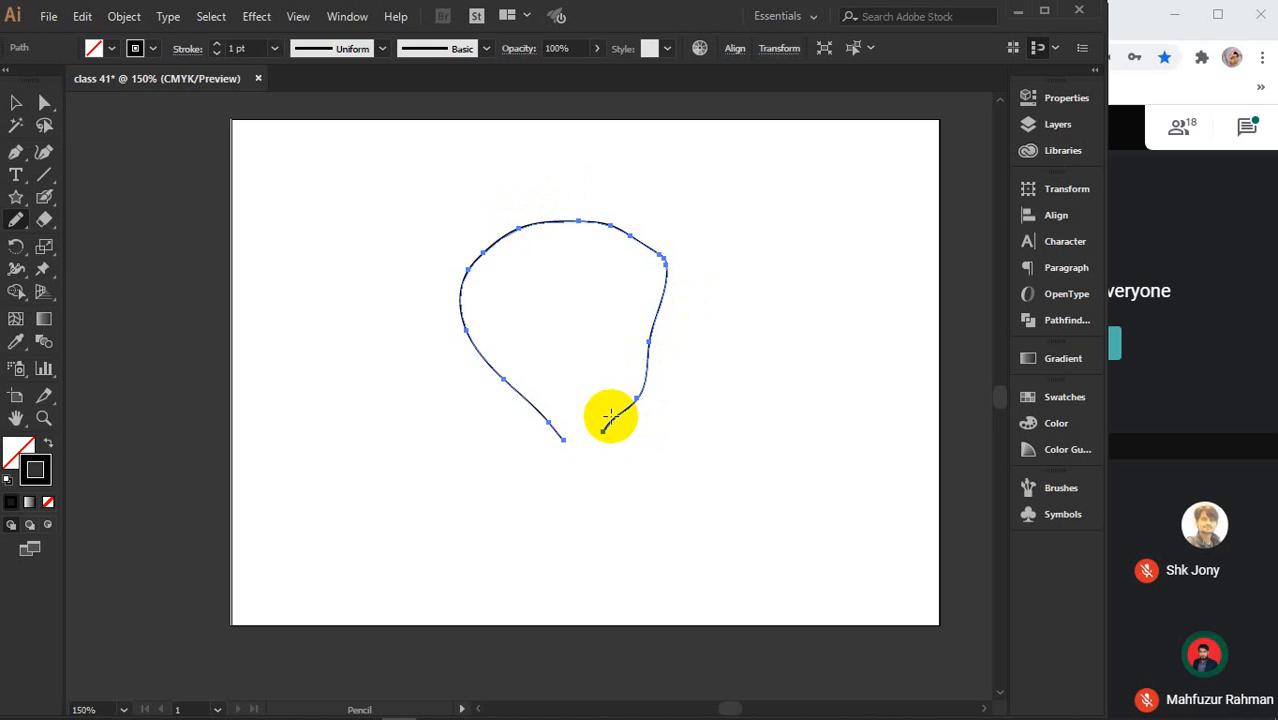
drag(16, 220, 146, 314)
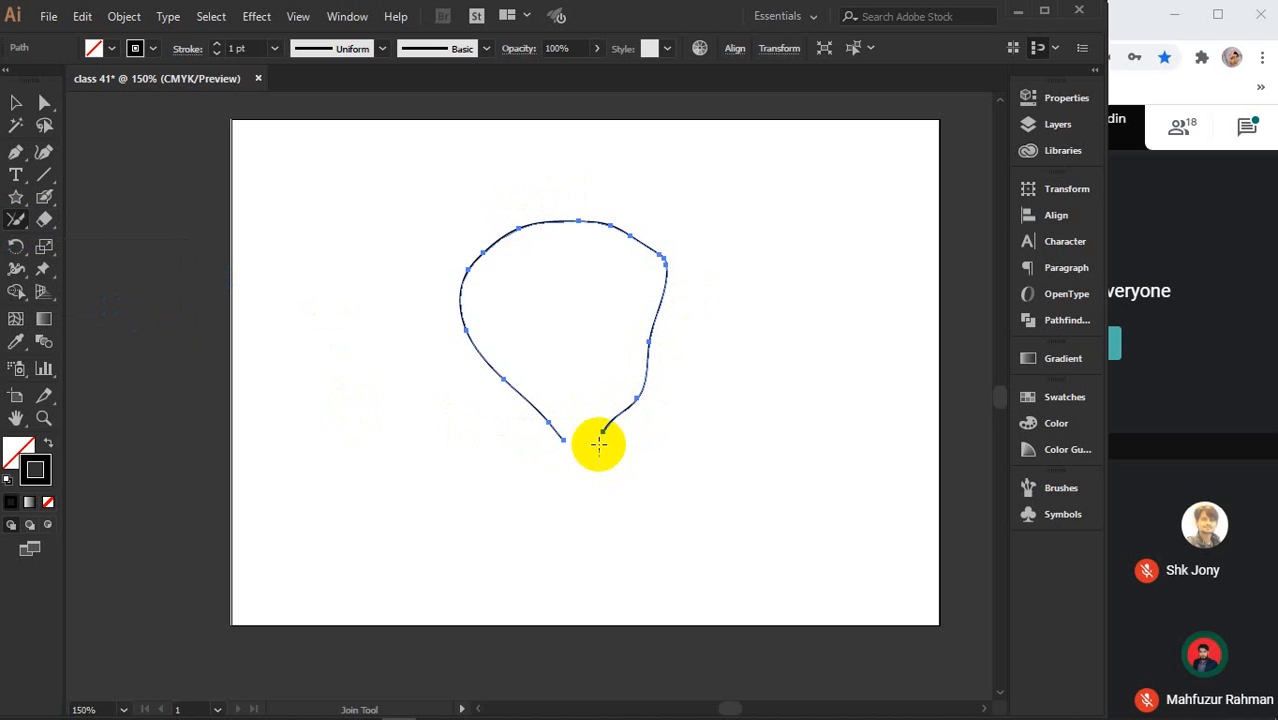
drag(598, 441, 556, 434)
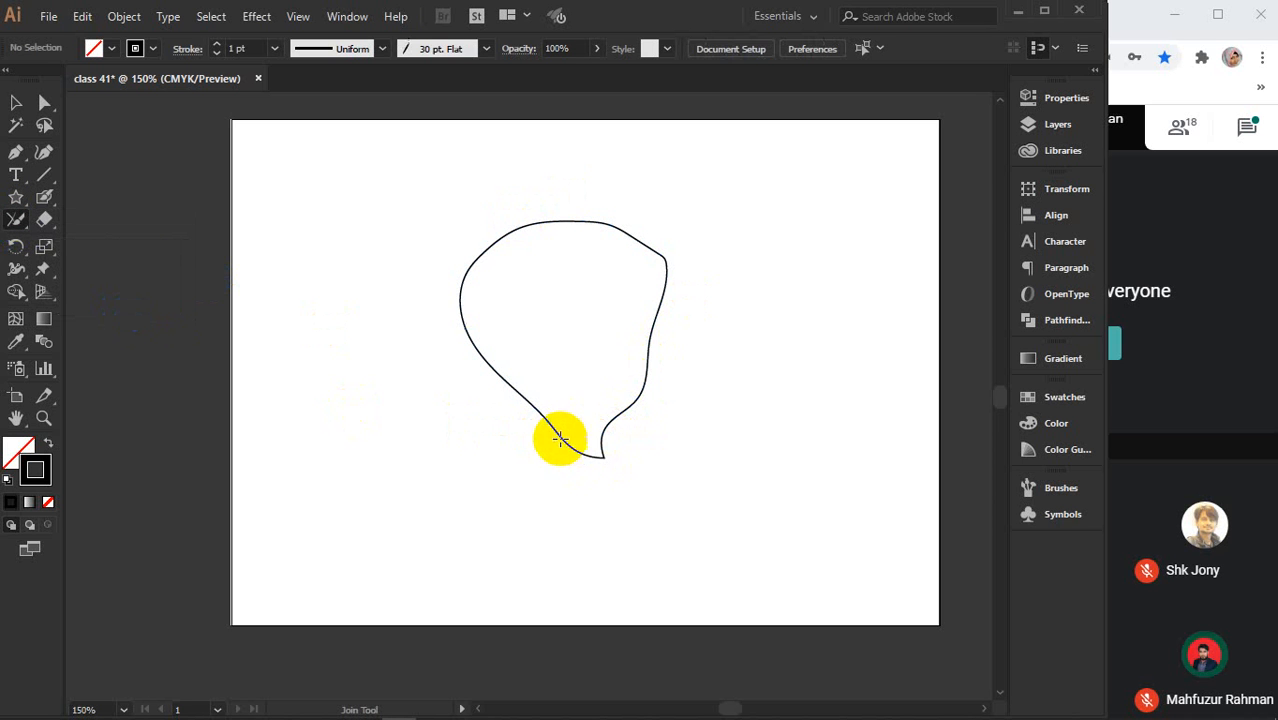
- Draw an open arch beside the balloon shape with the Pencil tool and try to connect its ends with the Join tool
drag(16, 220, 95, 242)
mouse_move(316, 471)
mouse_down()
mouse_move(384, 384)
mouse_move(478, 441)
mouse_move(480, 495)
mouse_up()
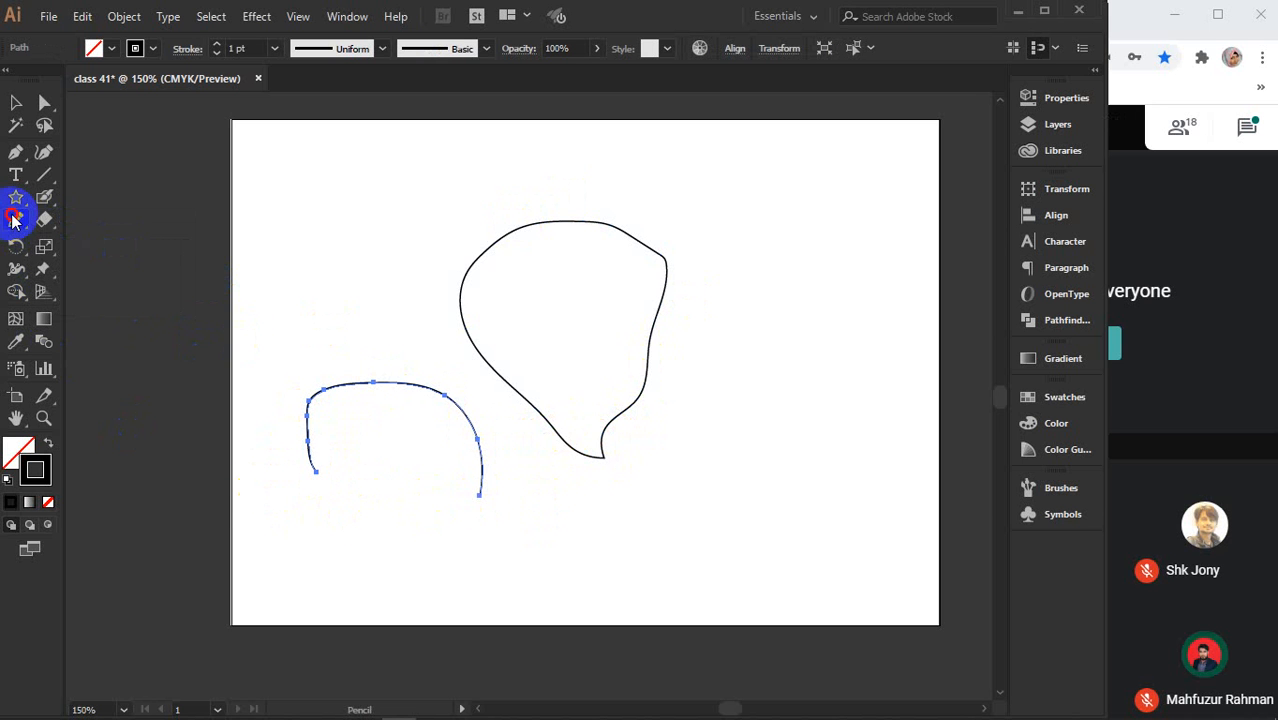
drag(14, 220, 105, 322)
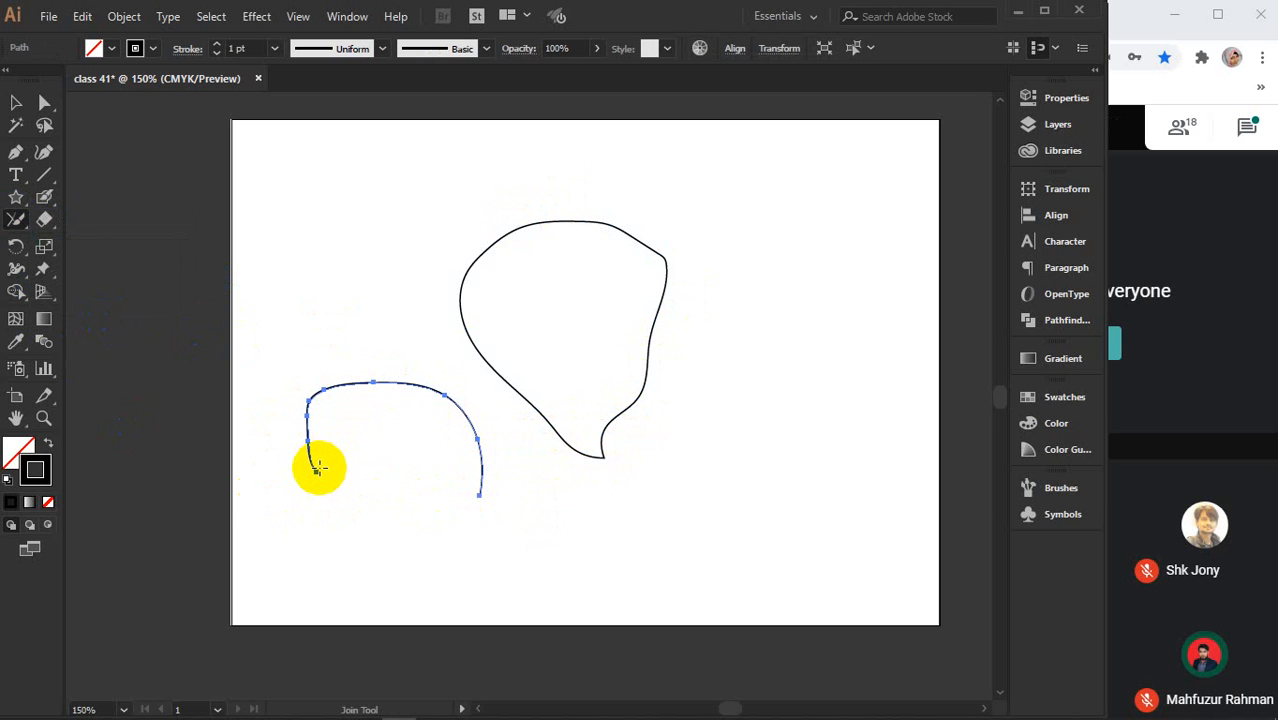
mouse_move(311, 471)
mouse_down()
mouse_move(495, 504)
mouse_move(311, 469)
mouse_move(499, 488)
mouse_up()
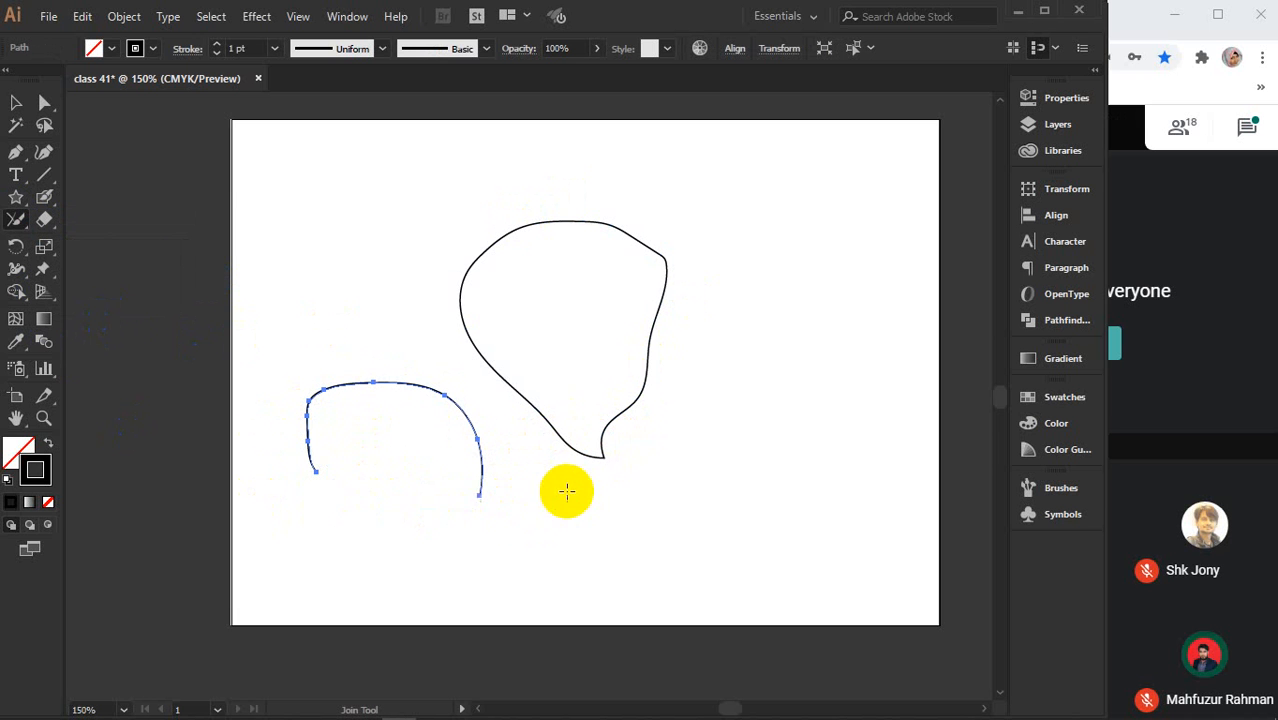
- Select the balloon shape and the open arch and delete both
click(16, 103)
click(334, 210)
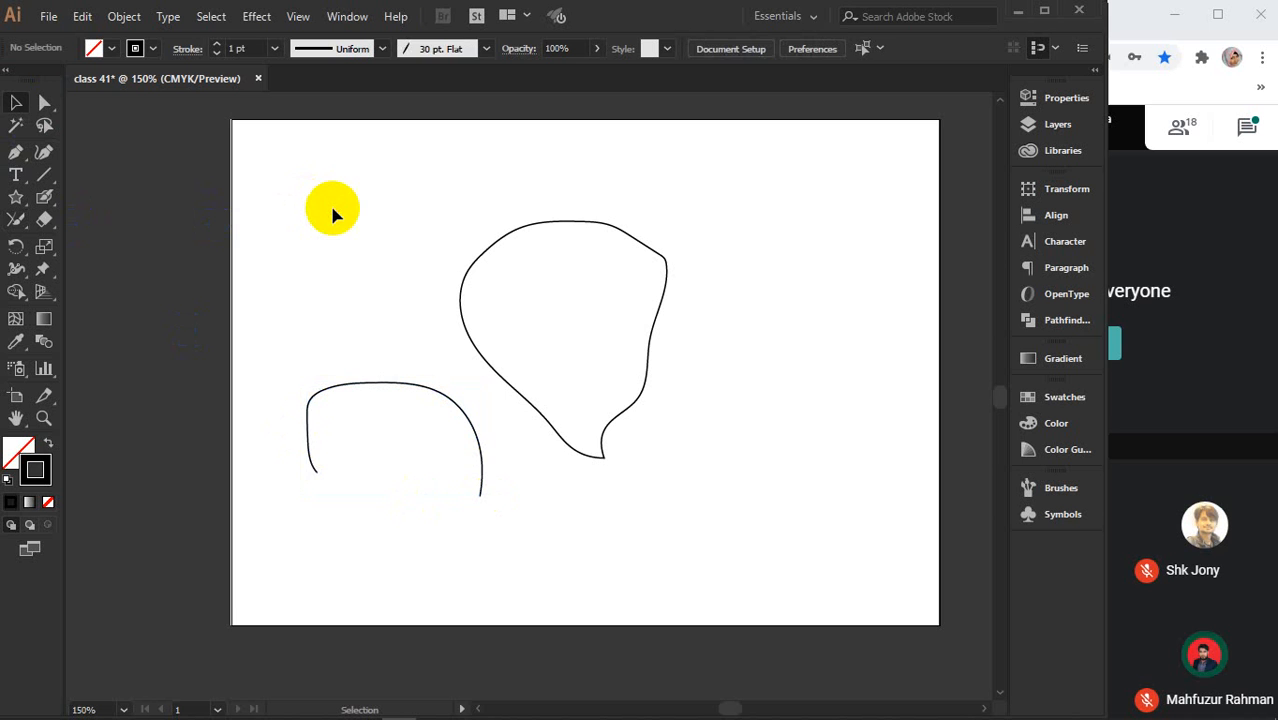
drag(333, 212, 850, 633)
key(Delete)
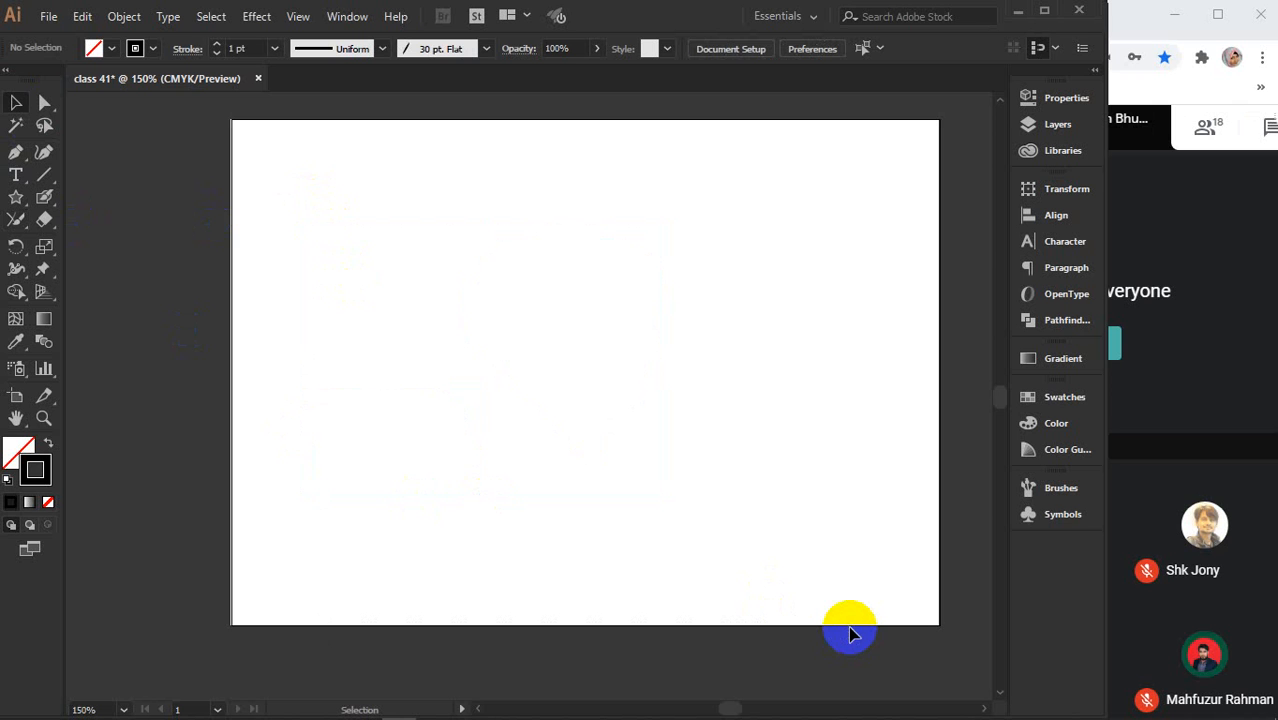
- Draw a wide rectangle around the middle of the artboard with the Rectangle tool
click(15, 221)
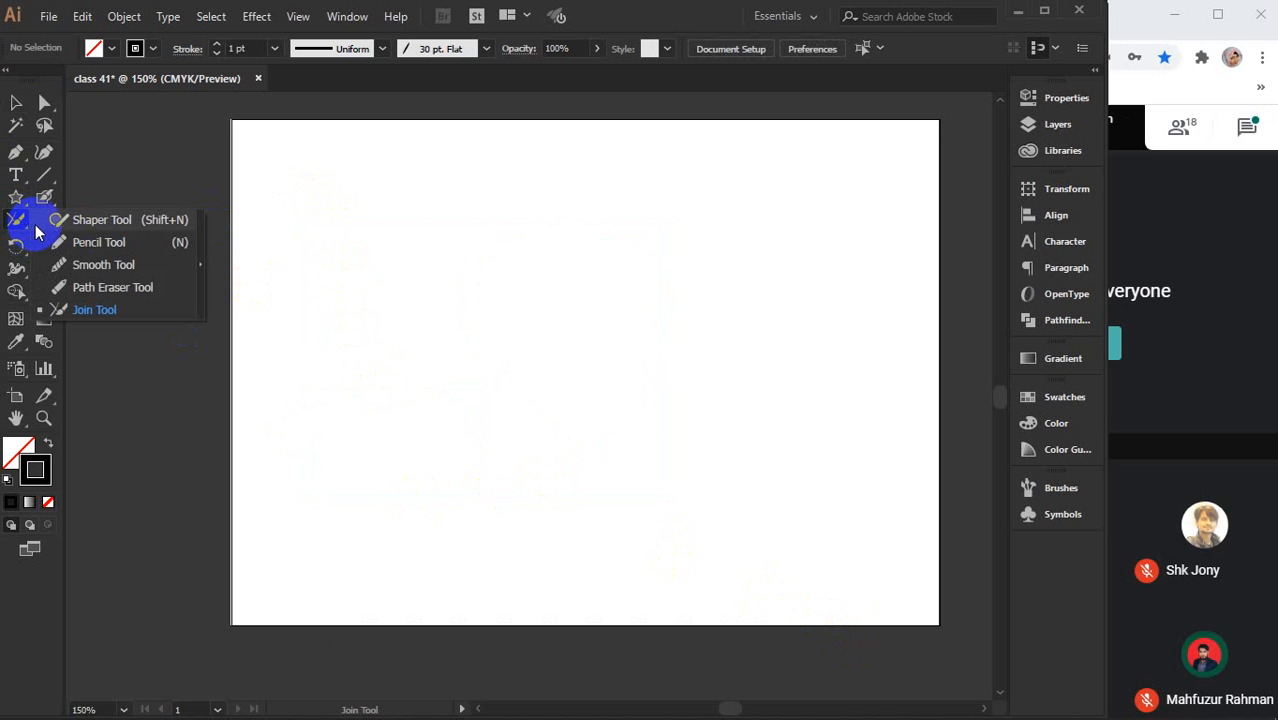
click(16, 102)
click(16, 197)
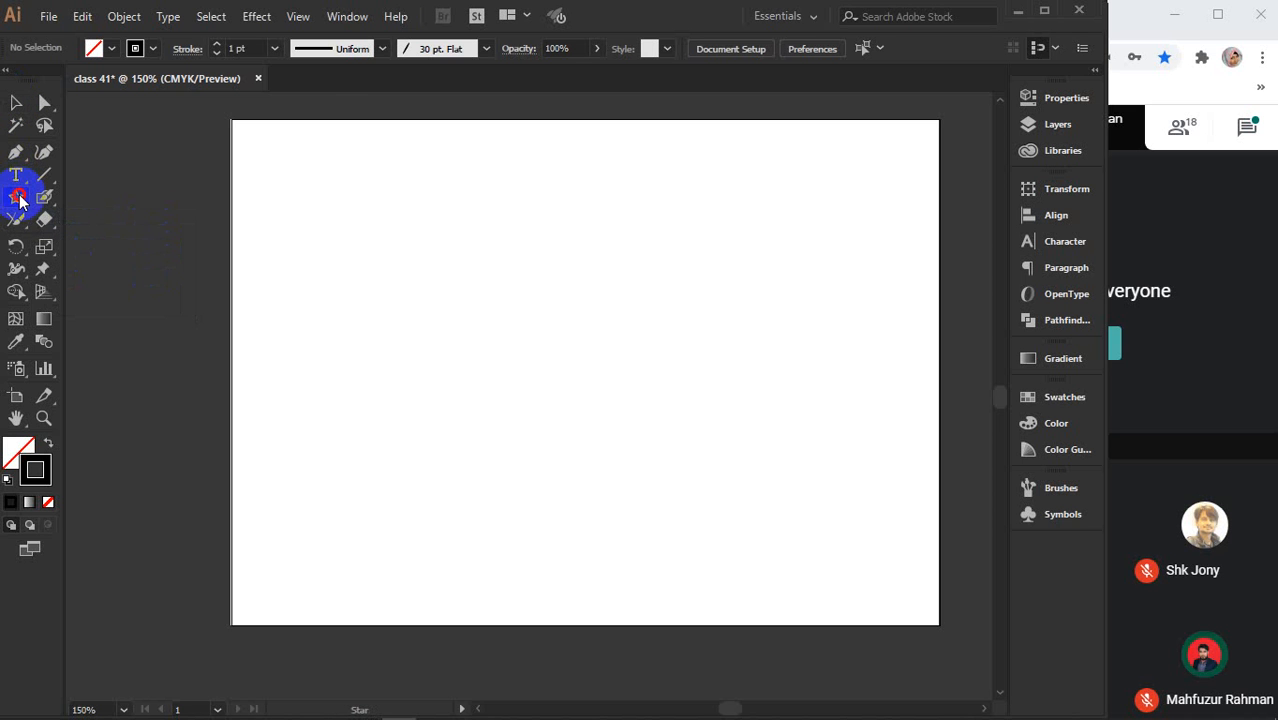
click(70, 200)
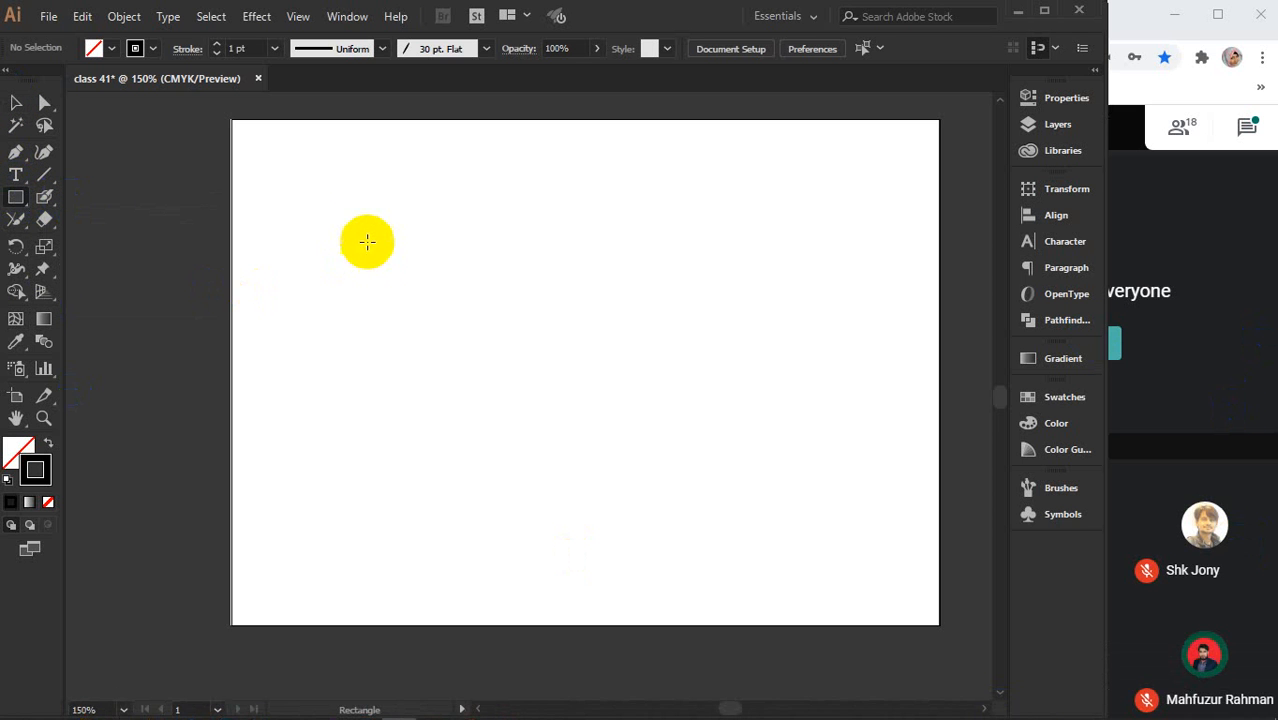
drag(355, 235, 712, 452)
- Fill the rectangle with the pinkish-red colour ff0049 using the Color Picker
double_click(15, 449)
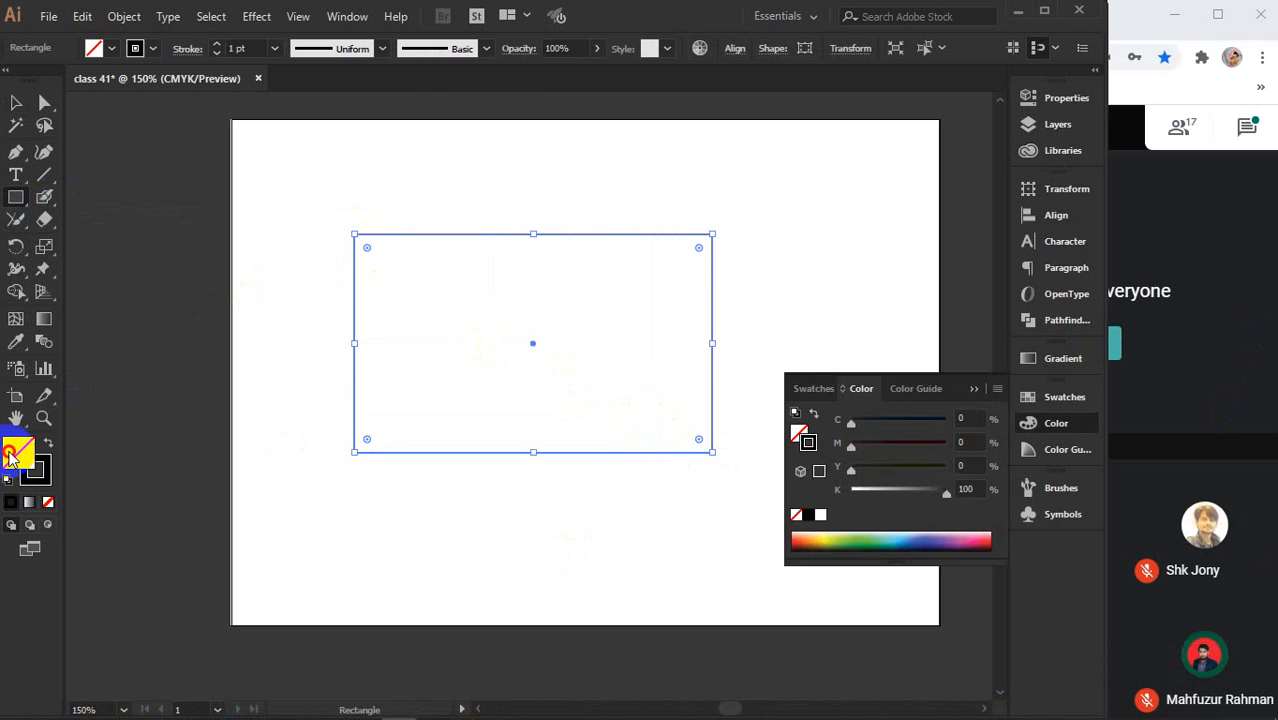
mouse_move(830, 381)
mouse_down()
mouse_move(850, 328)
mouse_move(872, 355)
mouse_up()
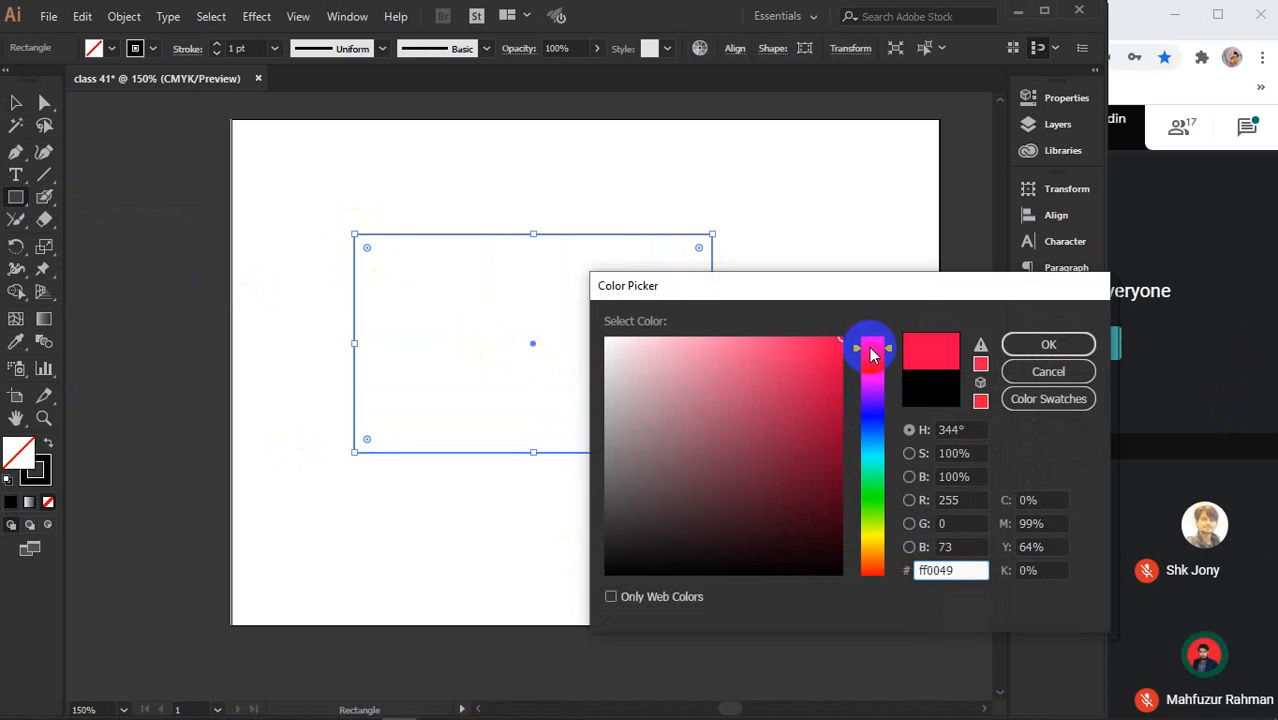
click(1040, 344)
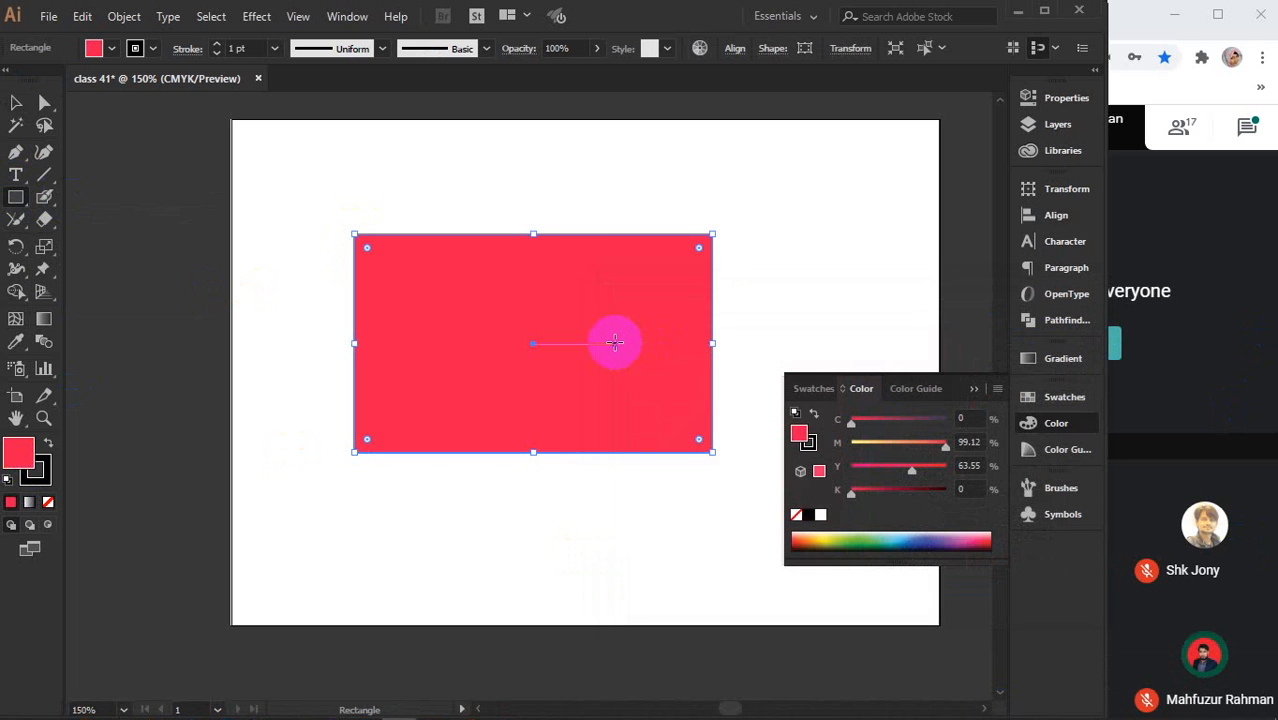
- Change the rectangle's fill to orange by mixing C 0, M 40, Y 100 and K 0
key(v)
drag(878, 448, 836, 443)
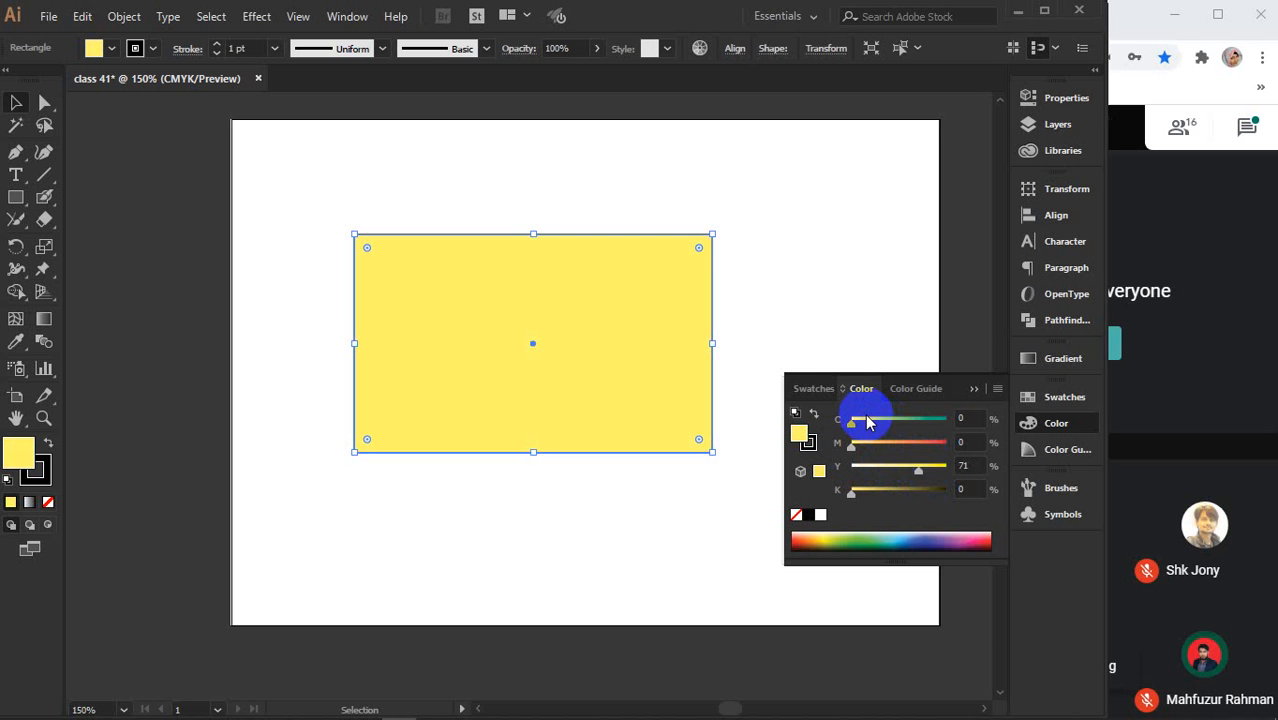
drag(866, 422, 827, 428)
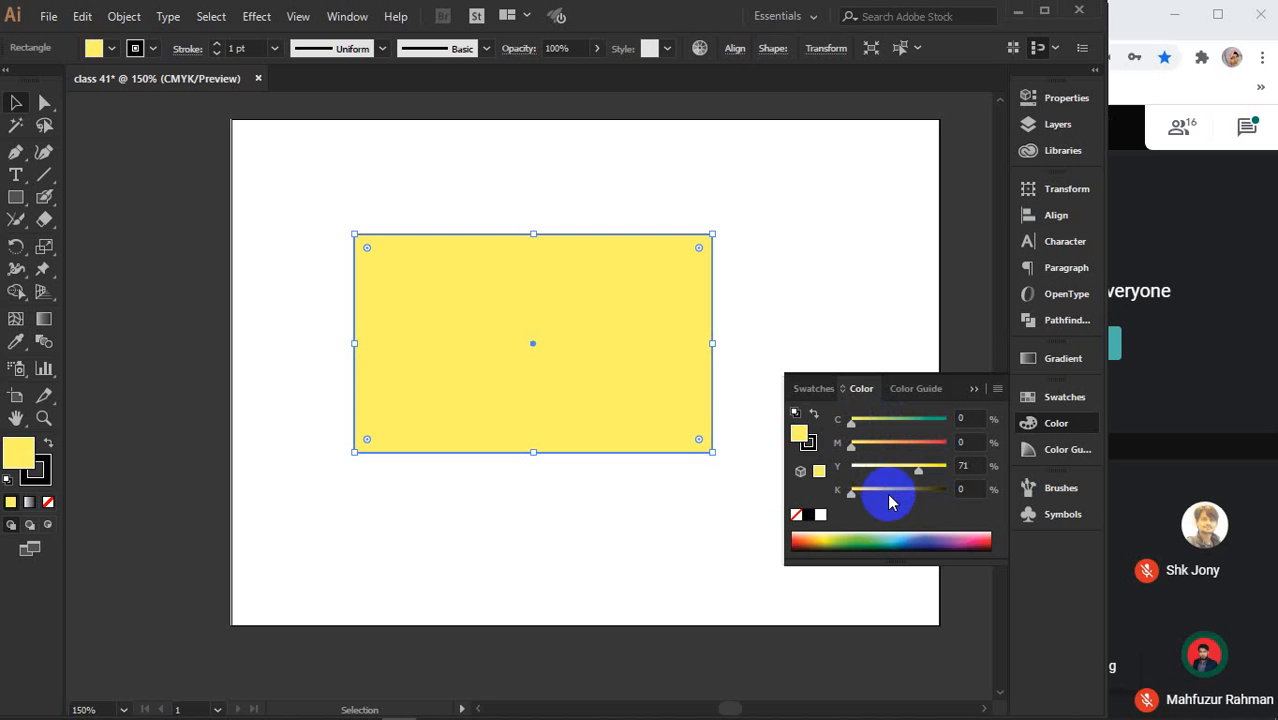
mouse_move(923, 471)
mouse_down()
mouse_move(887, 448)
mouse_move(947, 468)
mouse_up()
click(874, 445)
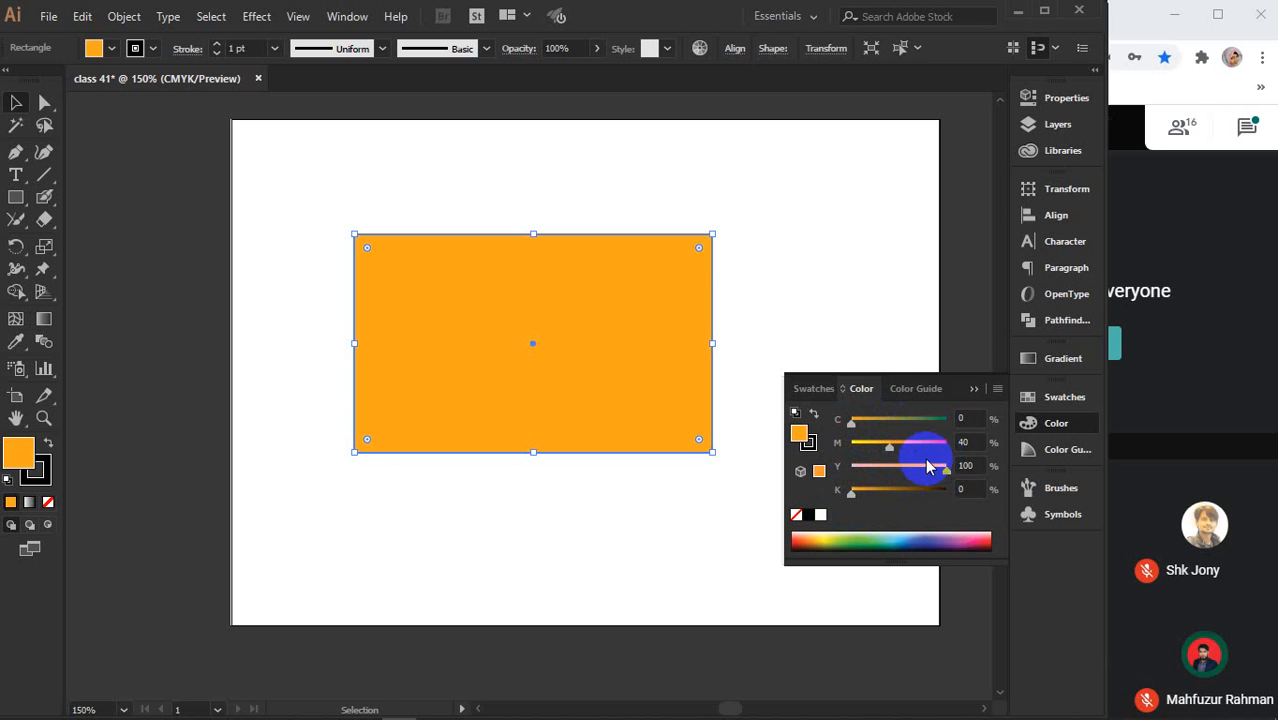
- Change the orange rectangle's fill to bright red using the Color Picker
click(975, 389)
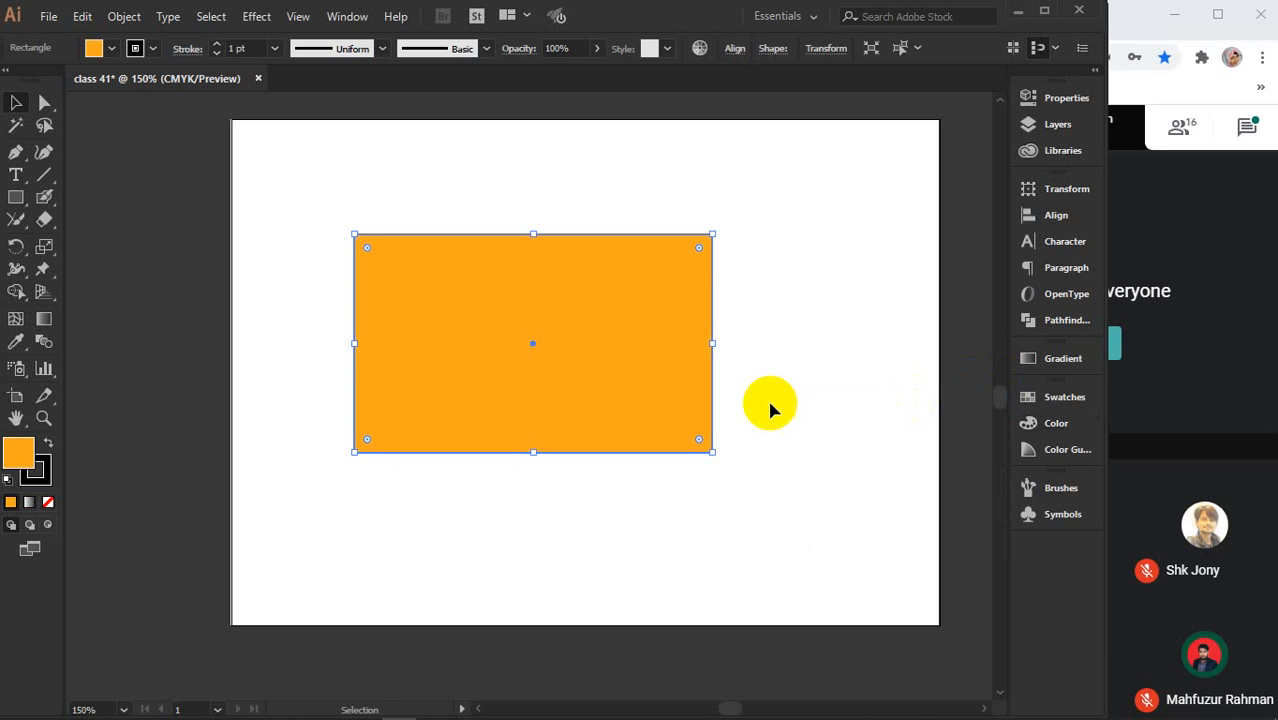
click(768, 388)
click(562, 391)
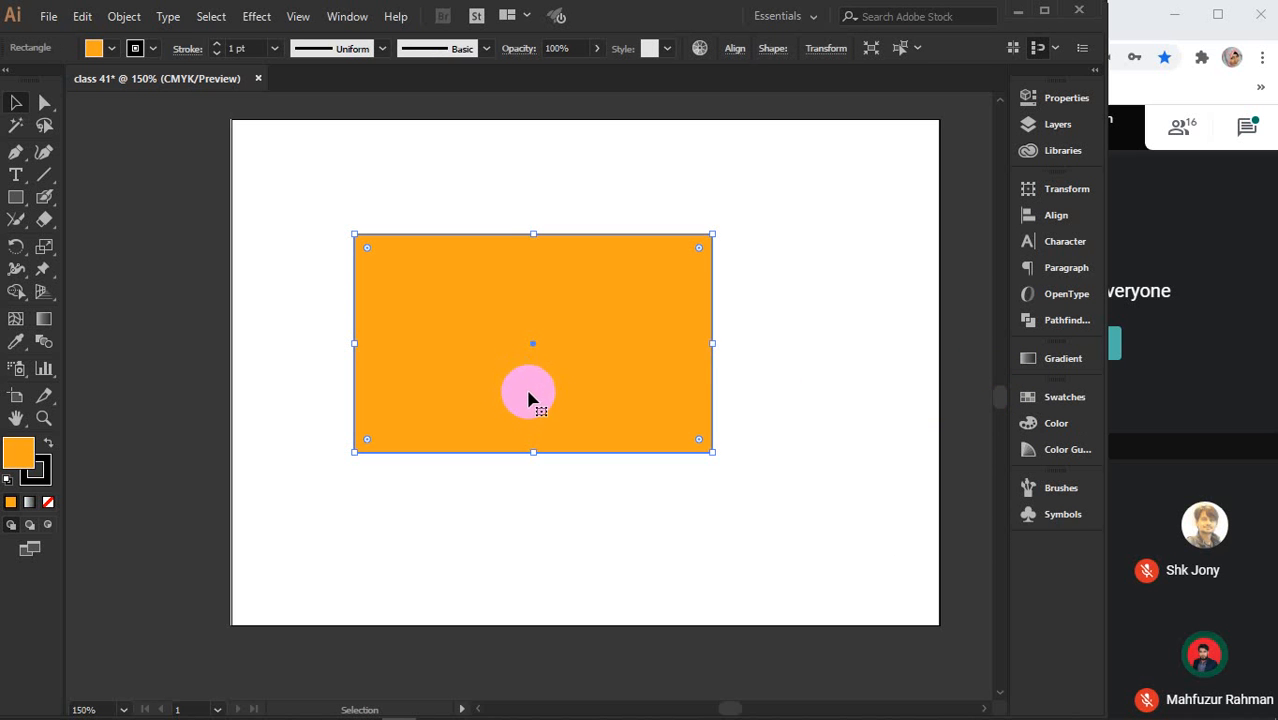
key(ctrl+plus)
key(ctrl+plus)
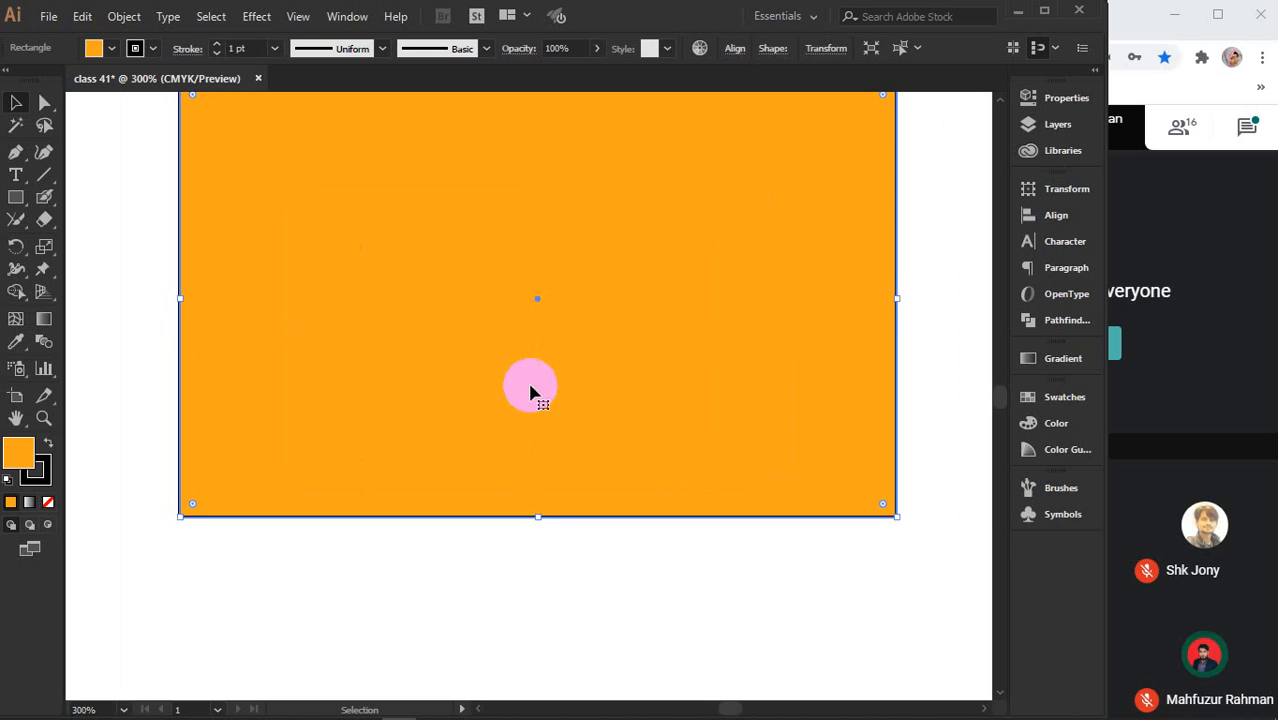
drag(630, 363, 642, 453)
double_click(18, 452)
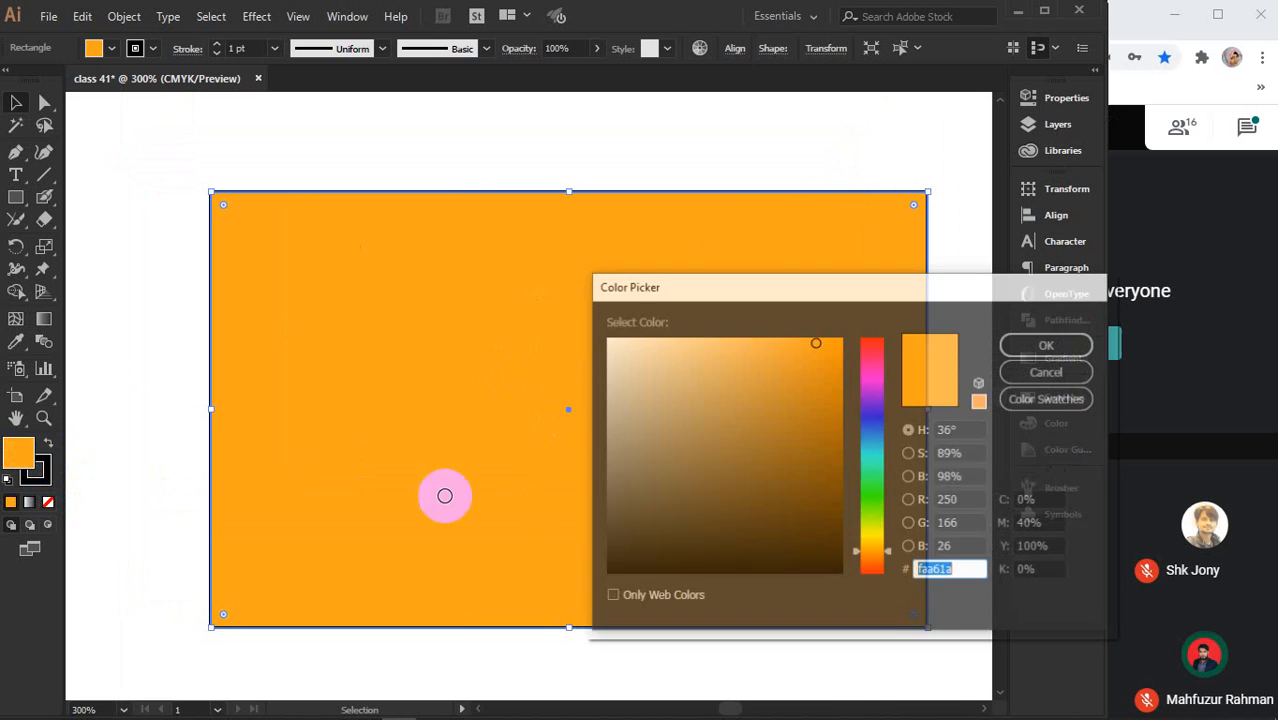
click(878, 365)
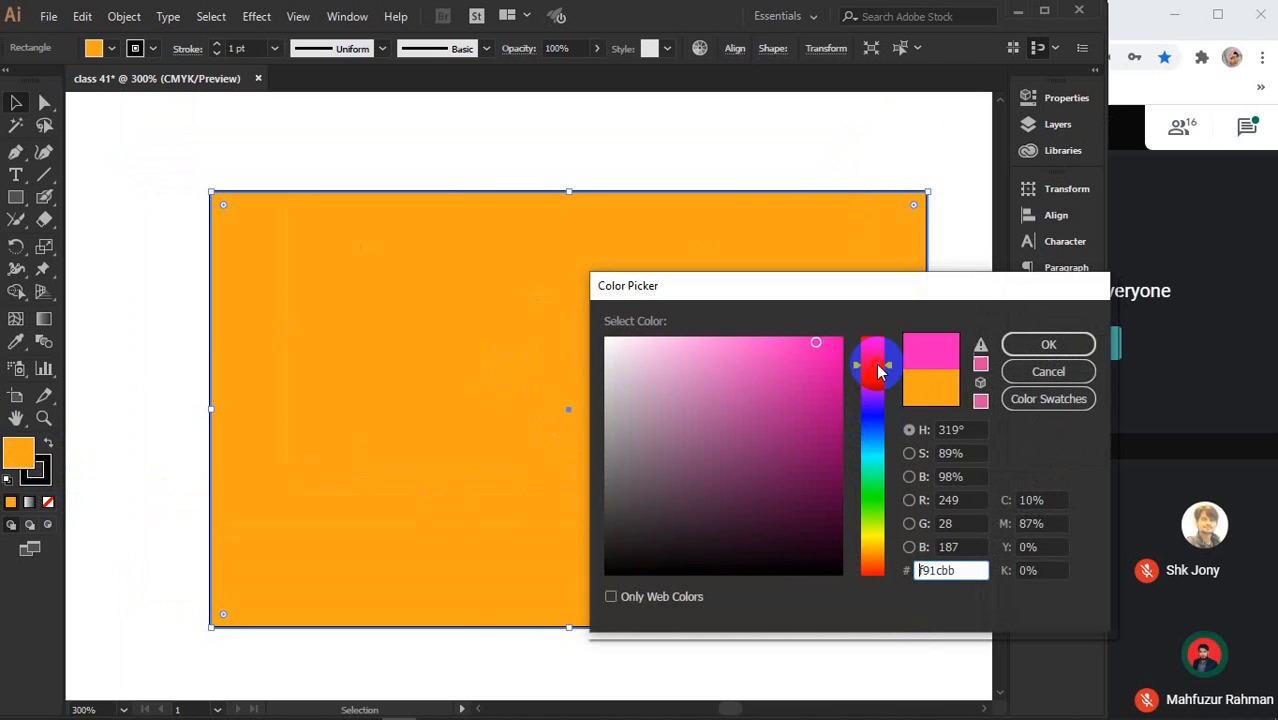
drag(878, 370, 878, 345)
click(1047, 344)
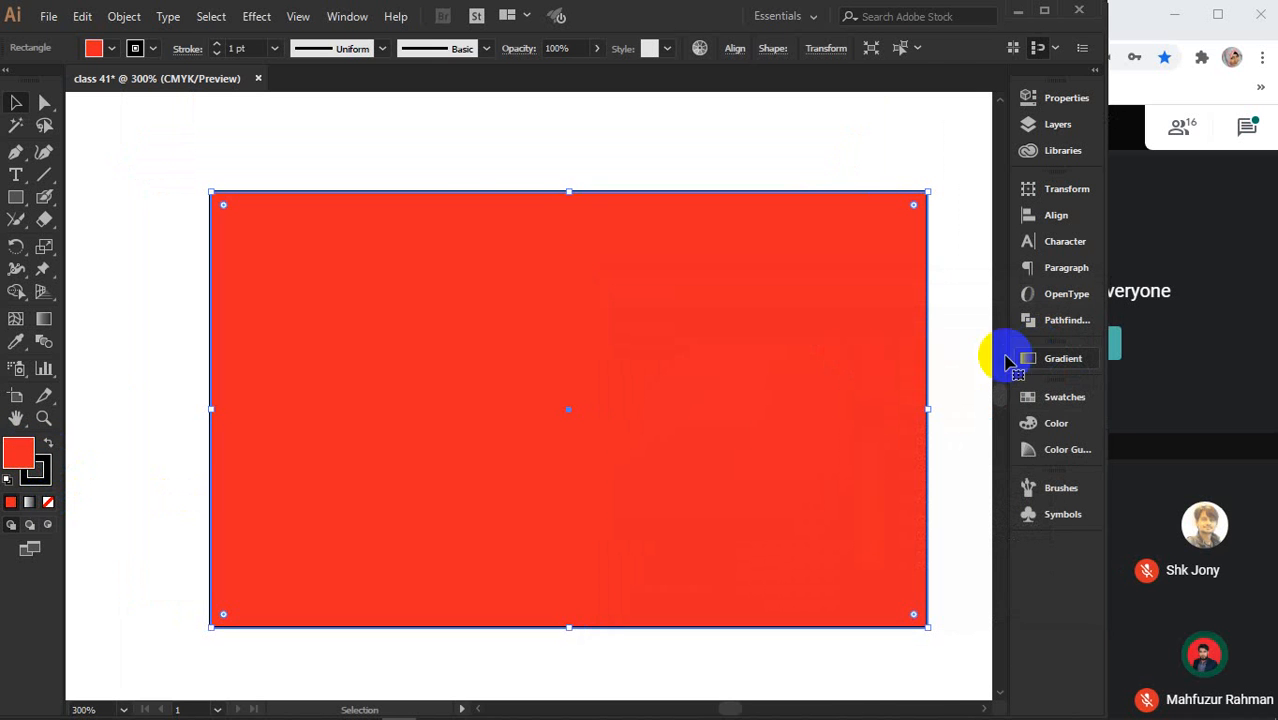
- Erase two wavy bands down the red rectangle and one curved band across its upper part with an enlarged Eraser tool
click(449, 437)
scroll(449, 437, down, 1)
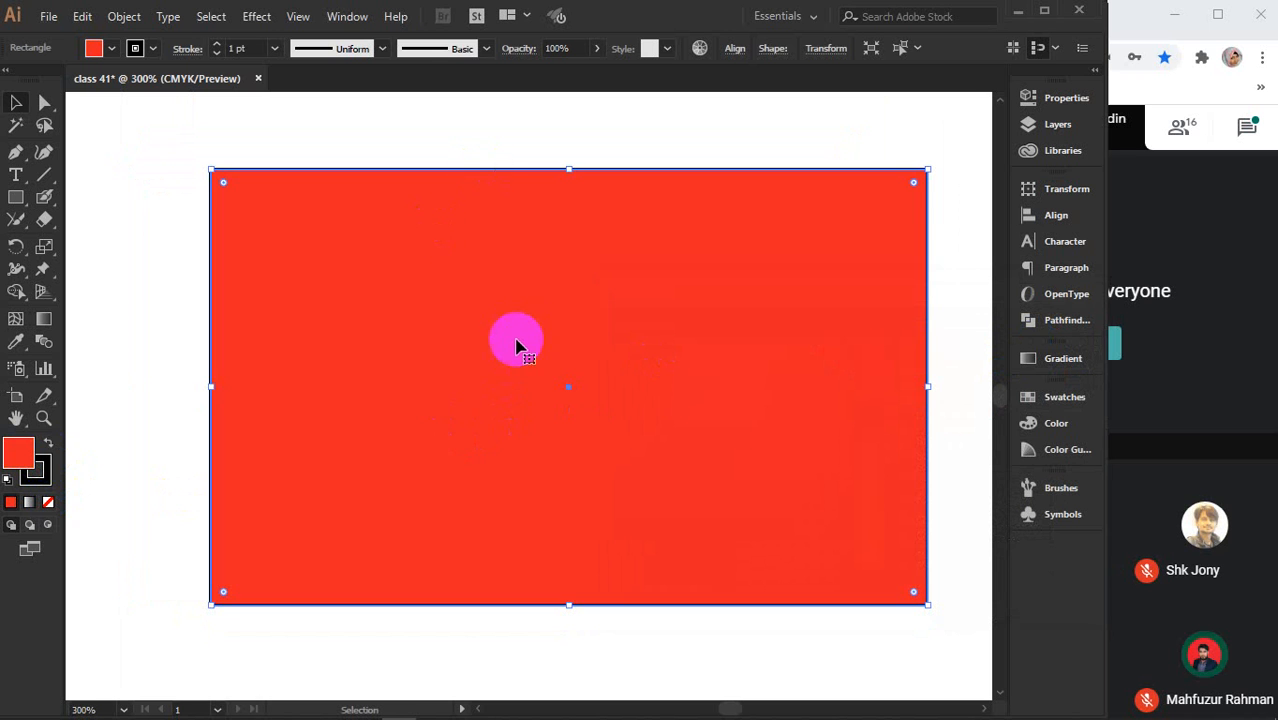
scroll(525, 336, down, 1)
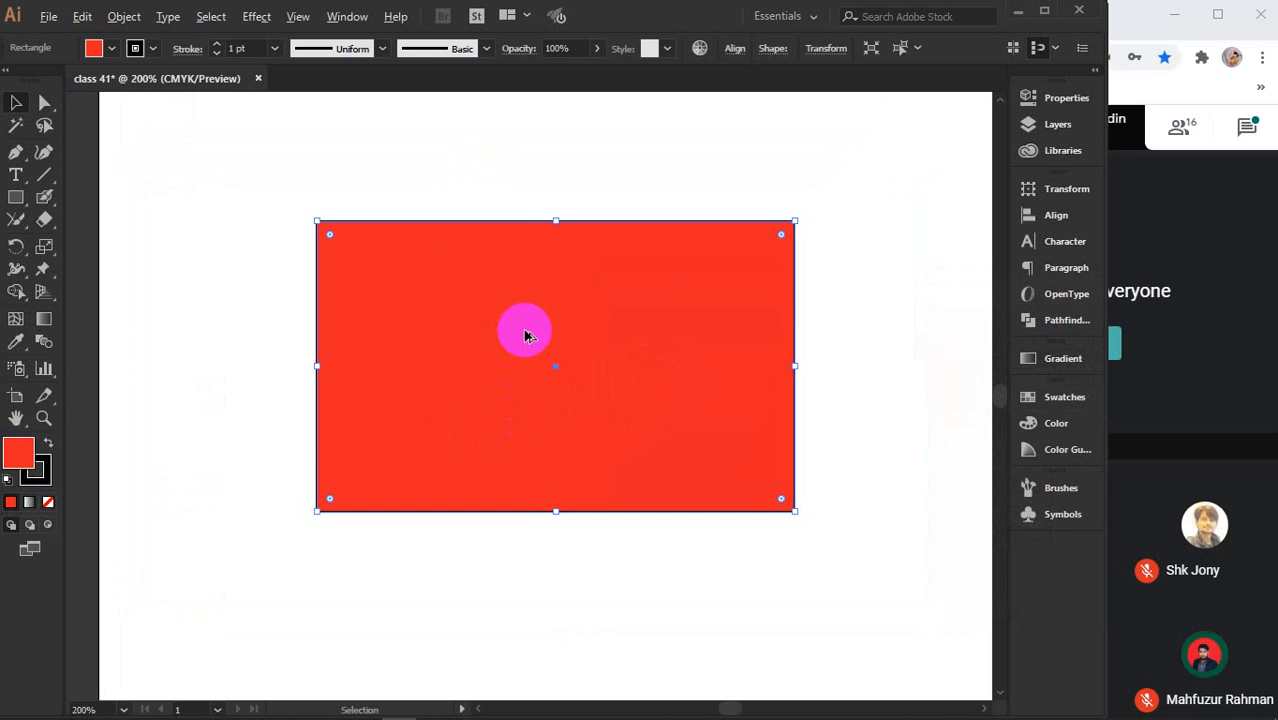
scroll(525, 336, up, 1)
click(43, 219)
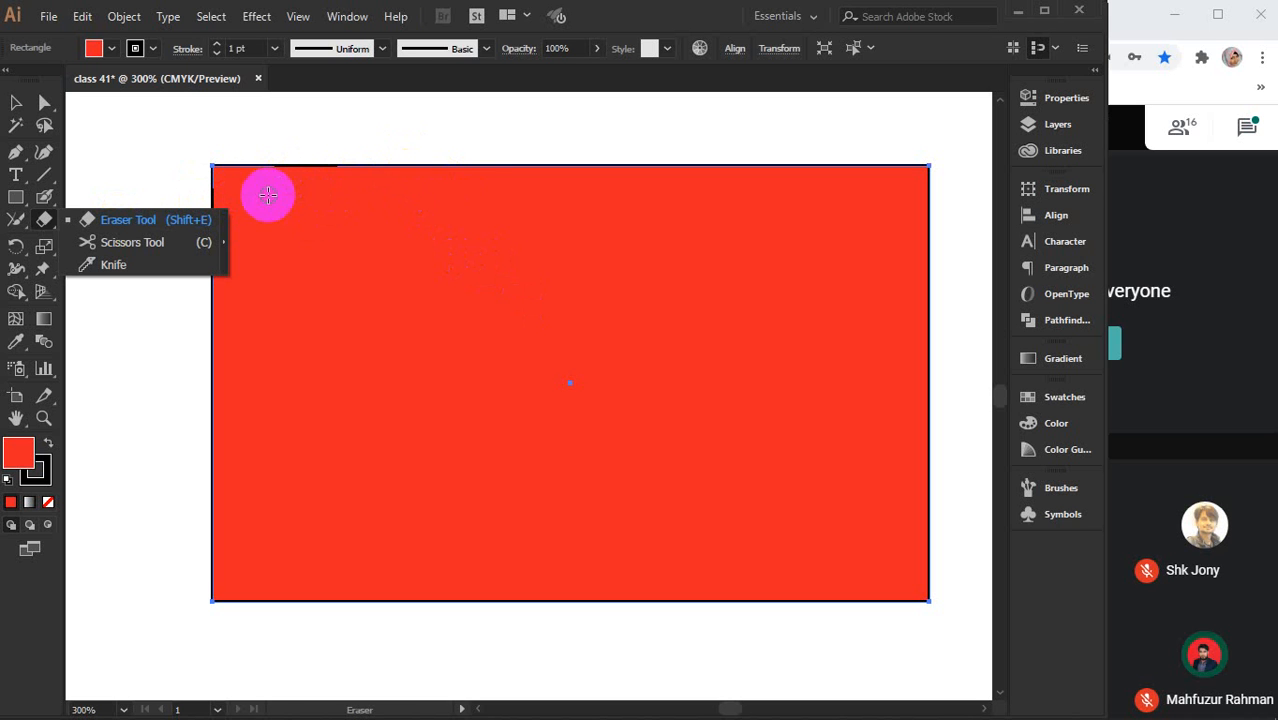
click(118, 219)
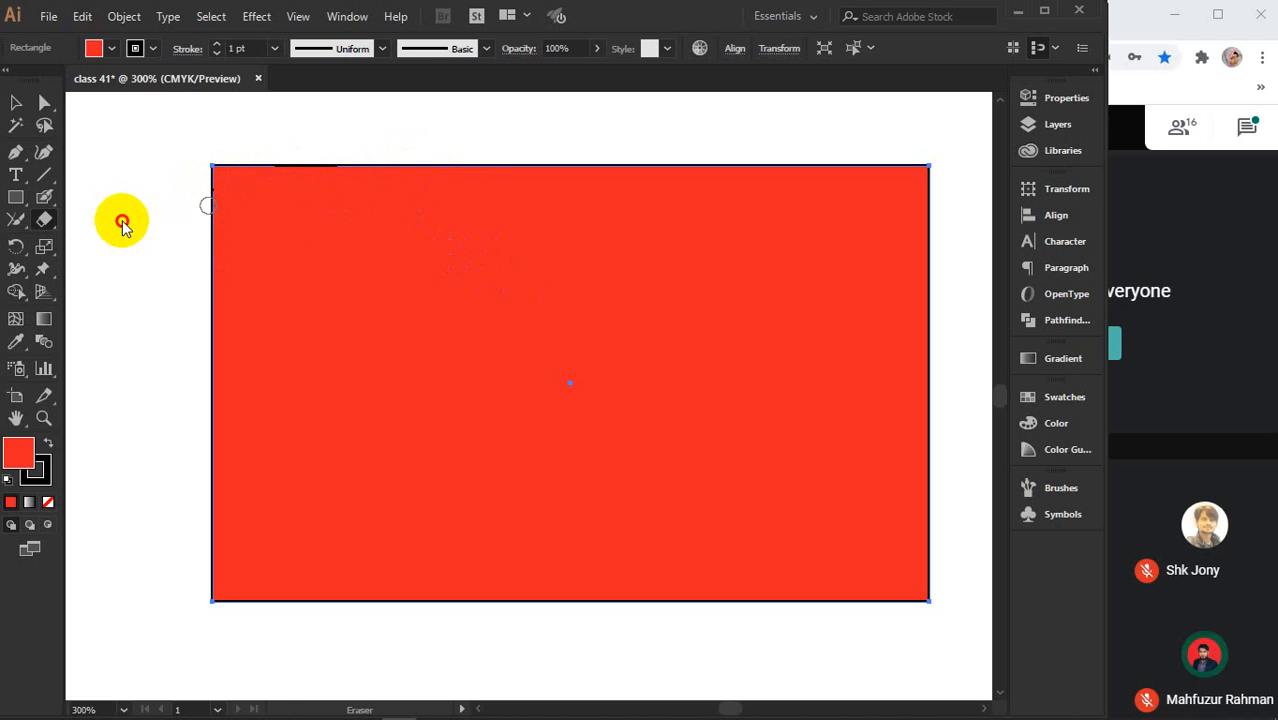
click(188, 230)
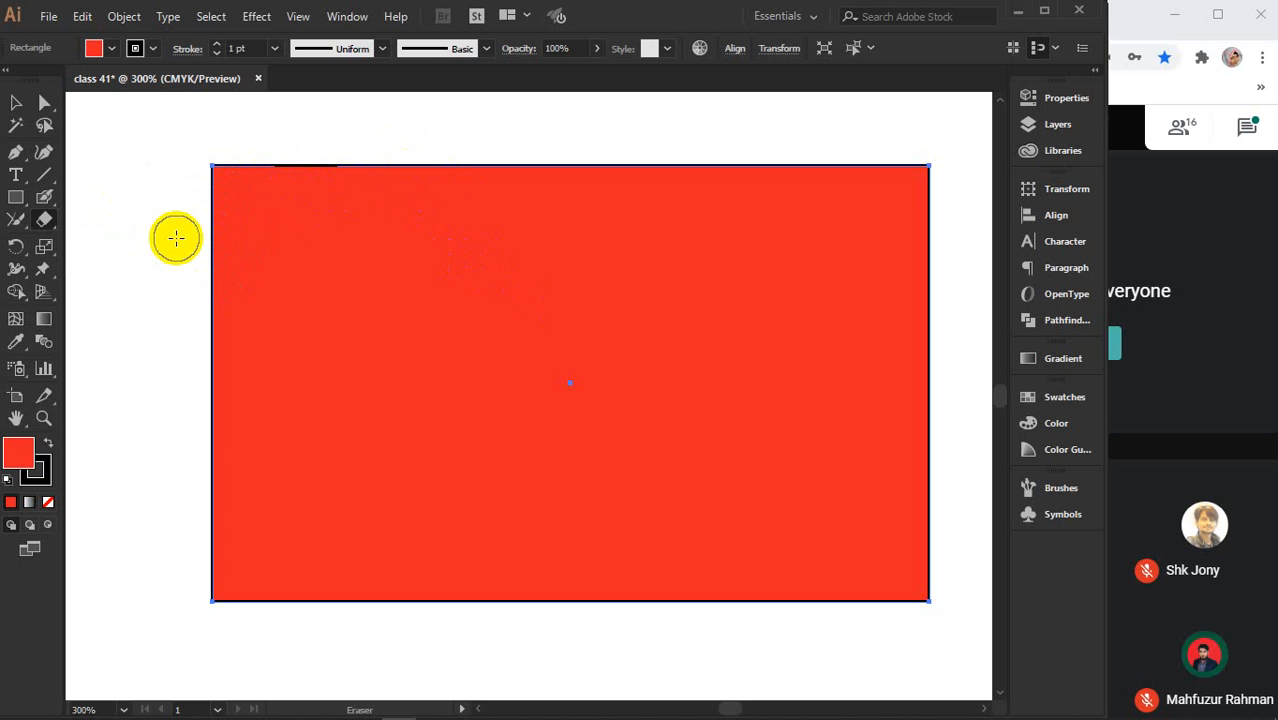
drag(393, 131, 528, 648)
mouse_move(608, 180)
mouse_down()
mouse_move(826, 238)
mouse_move(848, 468)
mouse_move(901, 608)
mouse_up()
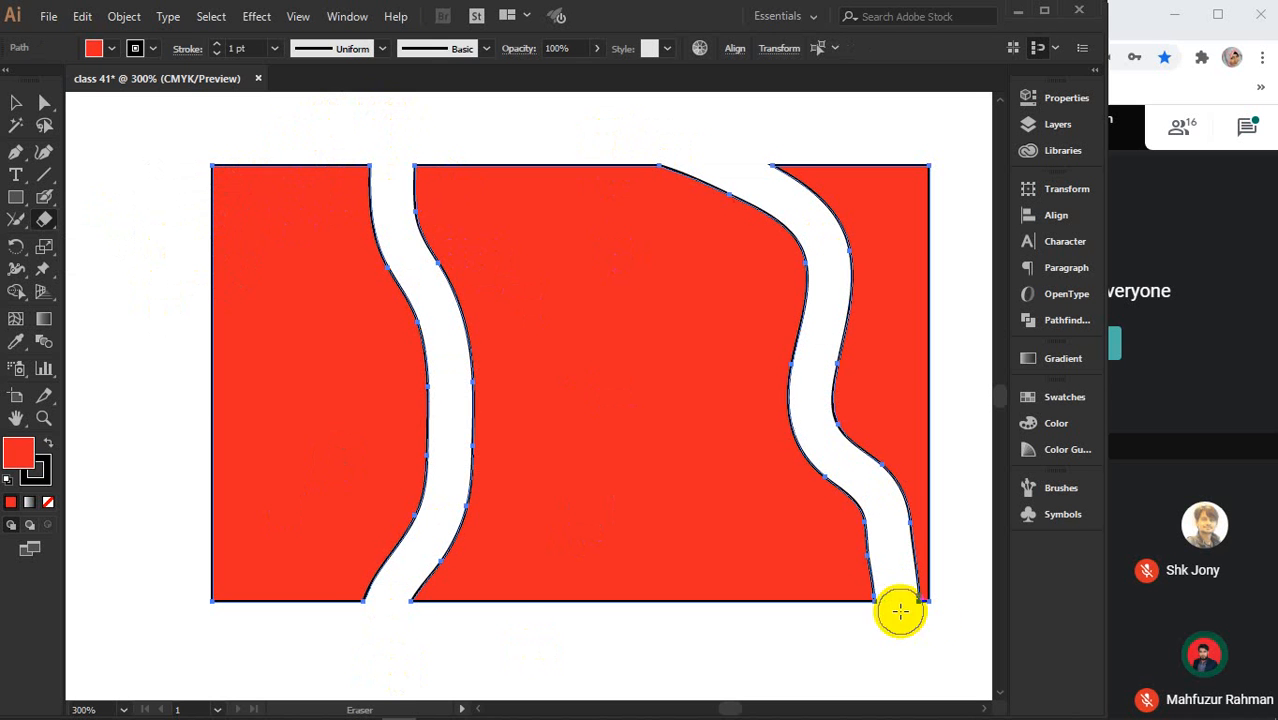
mouse_move(180, 360)
mouse_down()
mouse_move(521, 247)
mouse_move(836, 82)
mouse_up()
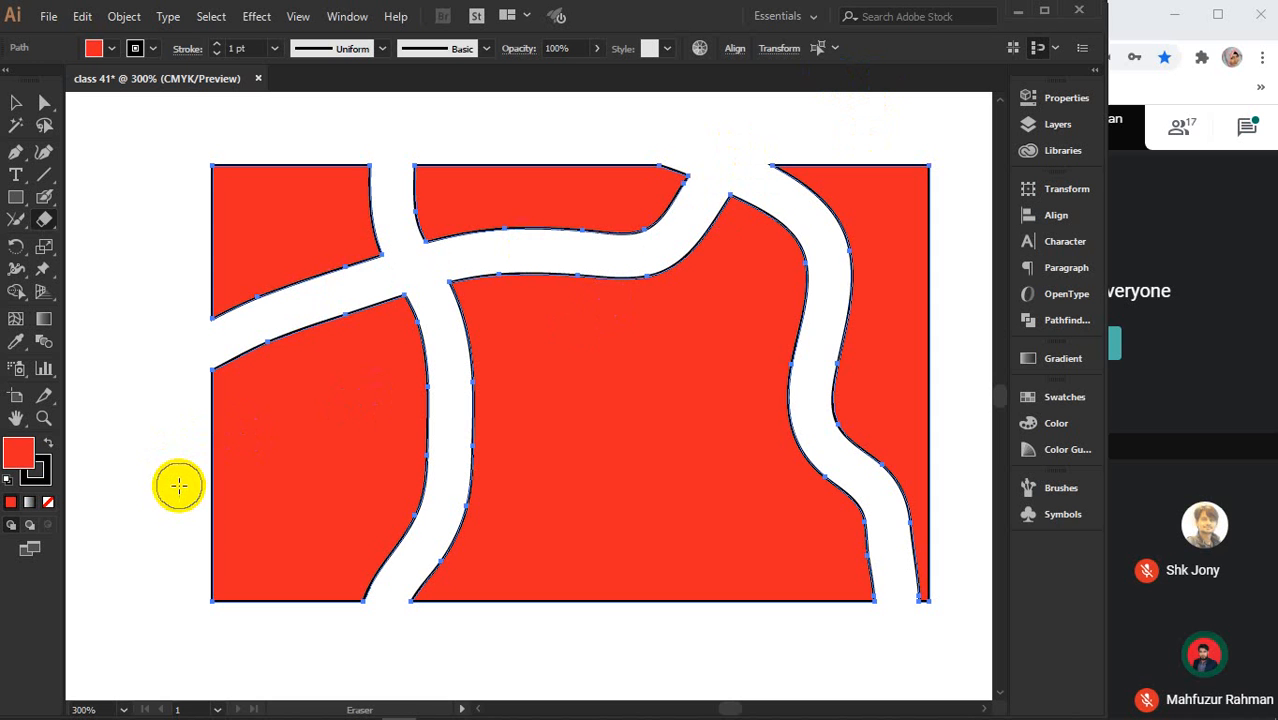
- Erase a straight horizontal band across the rectangle's lower part and a straight vertical band through its middle, and deselect the pieces
drag(180, 486, 330, 497)
key(ctrl+z)
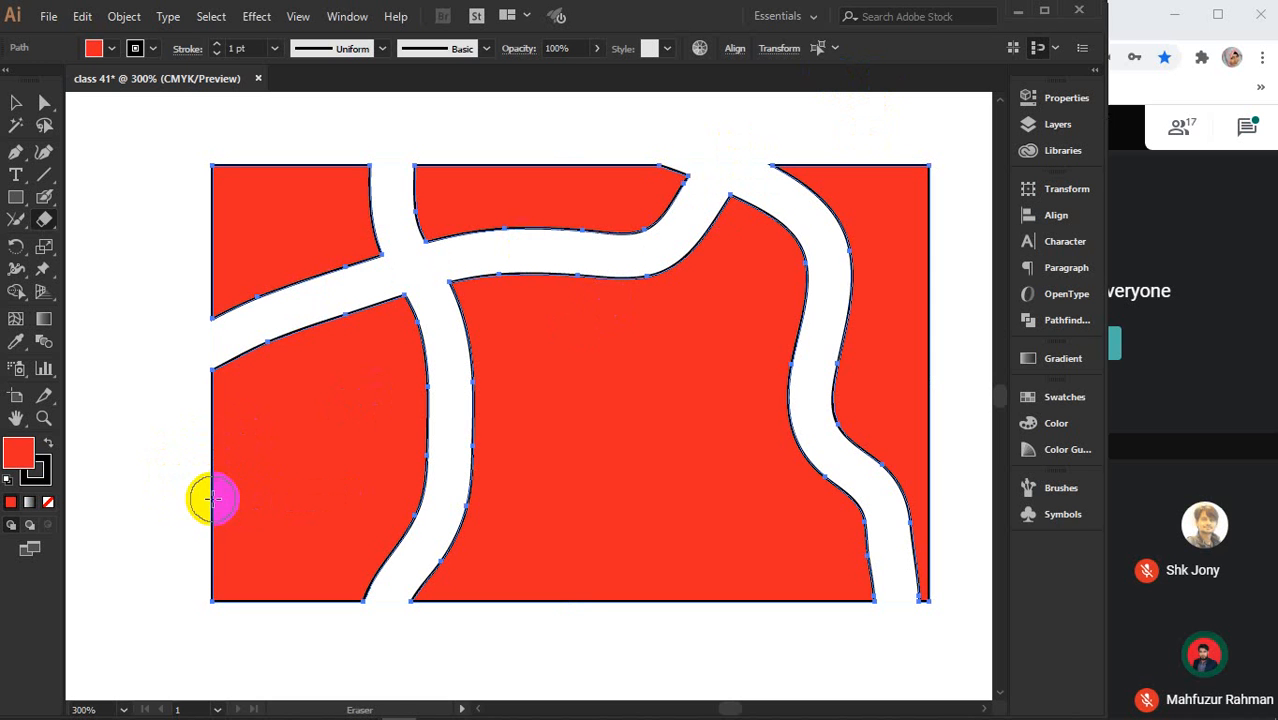
drag(212, 499, 971, 511)
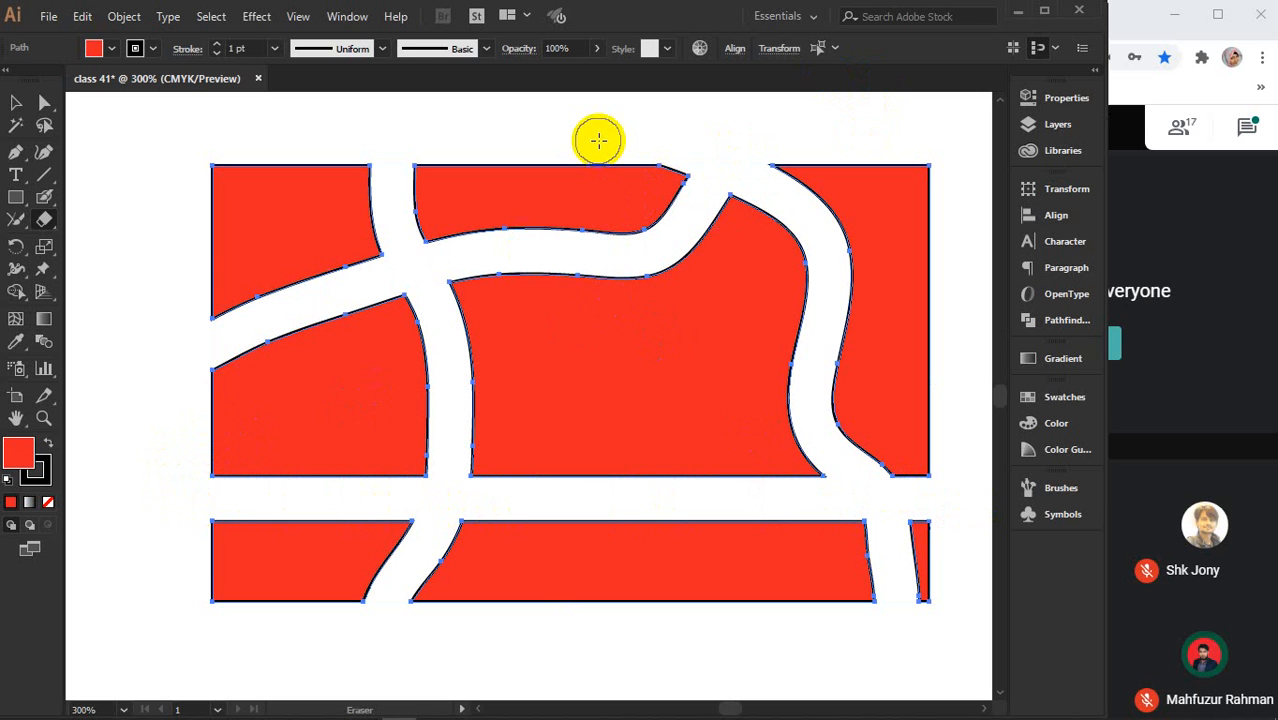
drag(592, 142, 596, 633)
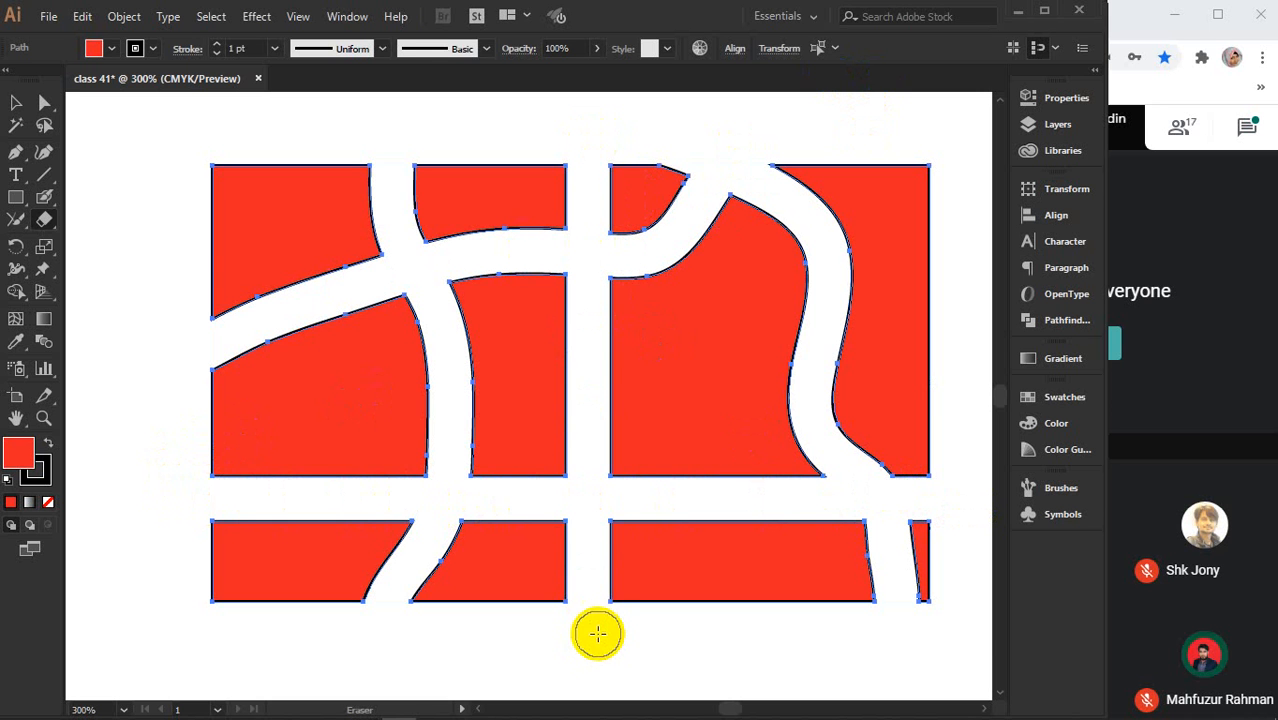
key(v)
click(140, 265)
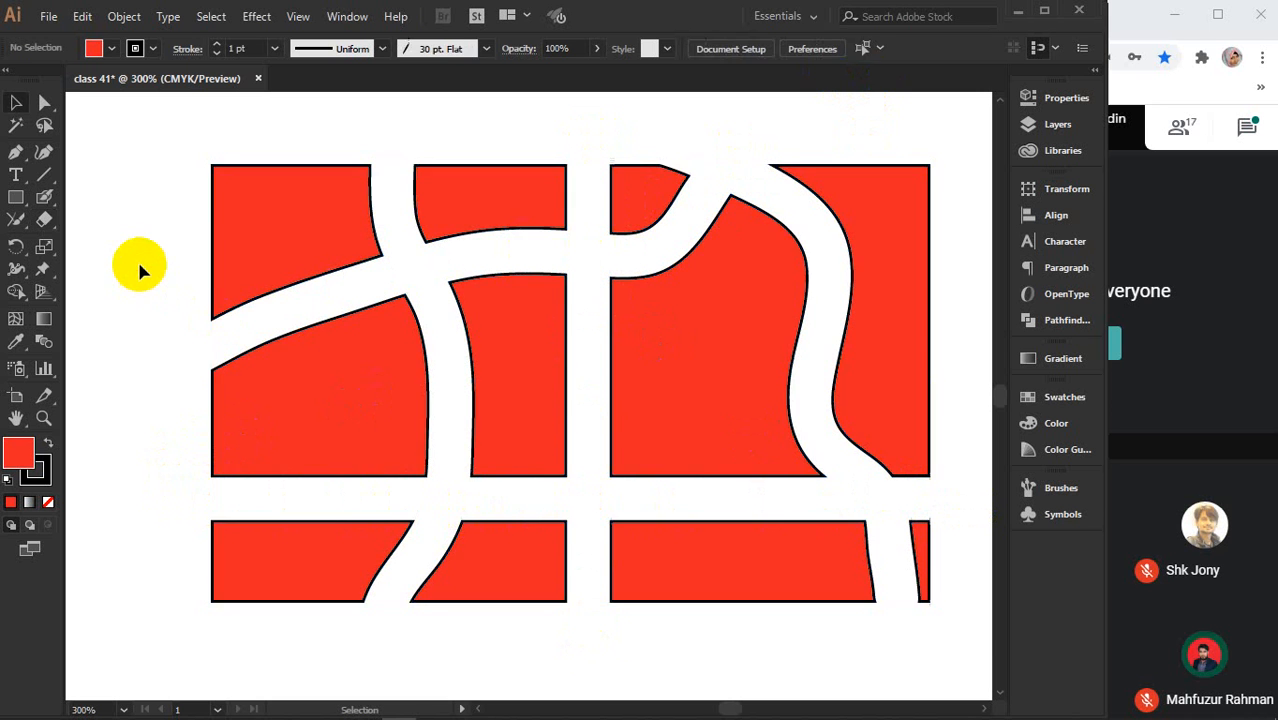
- Move the cut red pieces apart from one another with the Selection tool
drag(245, 234, 167, 220)
drag(456, 194, 470, 165)
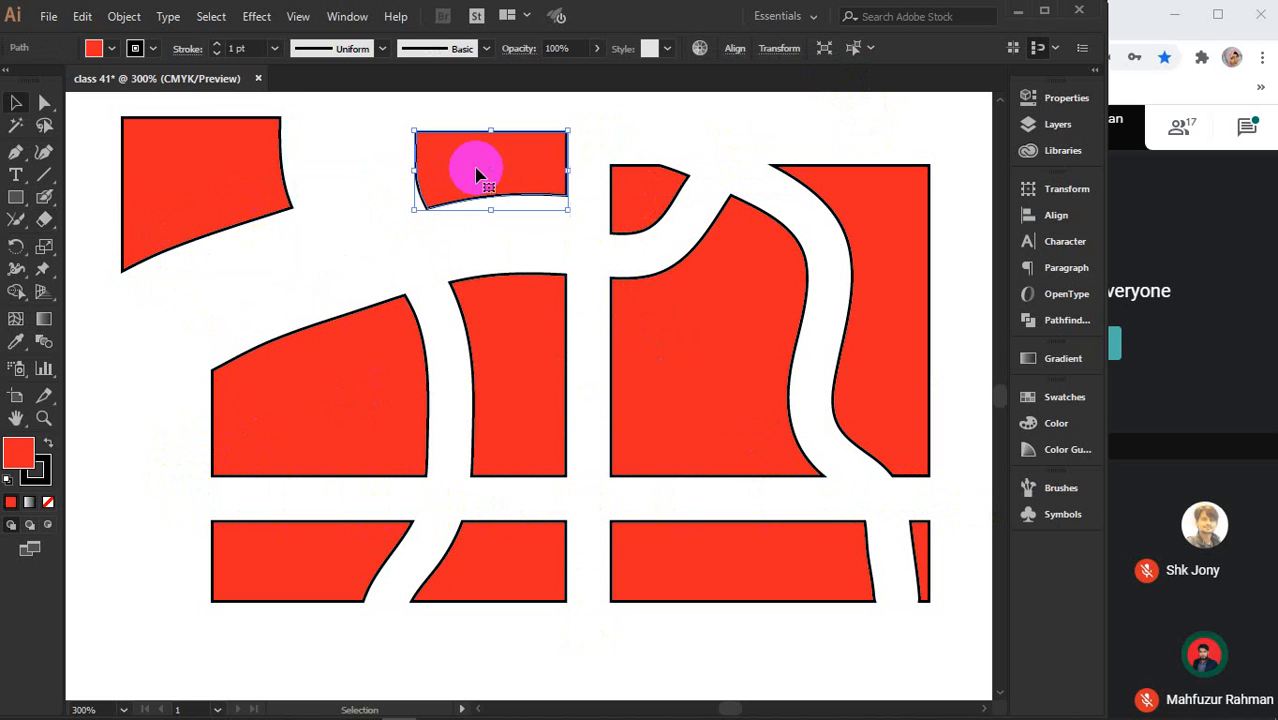
drag(362, 374, 250, 361)
drag(488, 360, 388, 294)
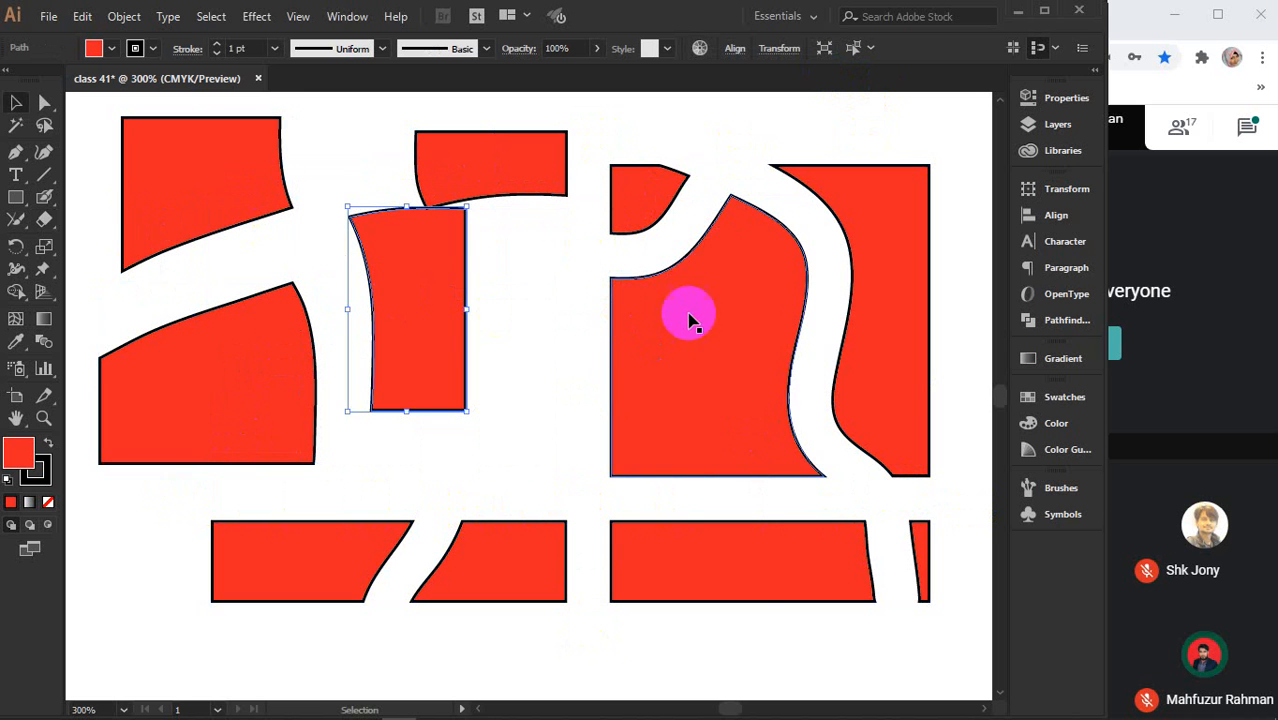
drag(696, 264, 640, 317)
drag(879, 222, 986, 132)
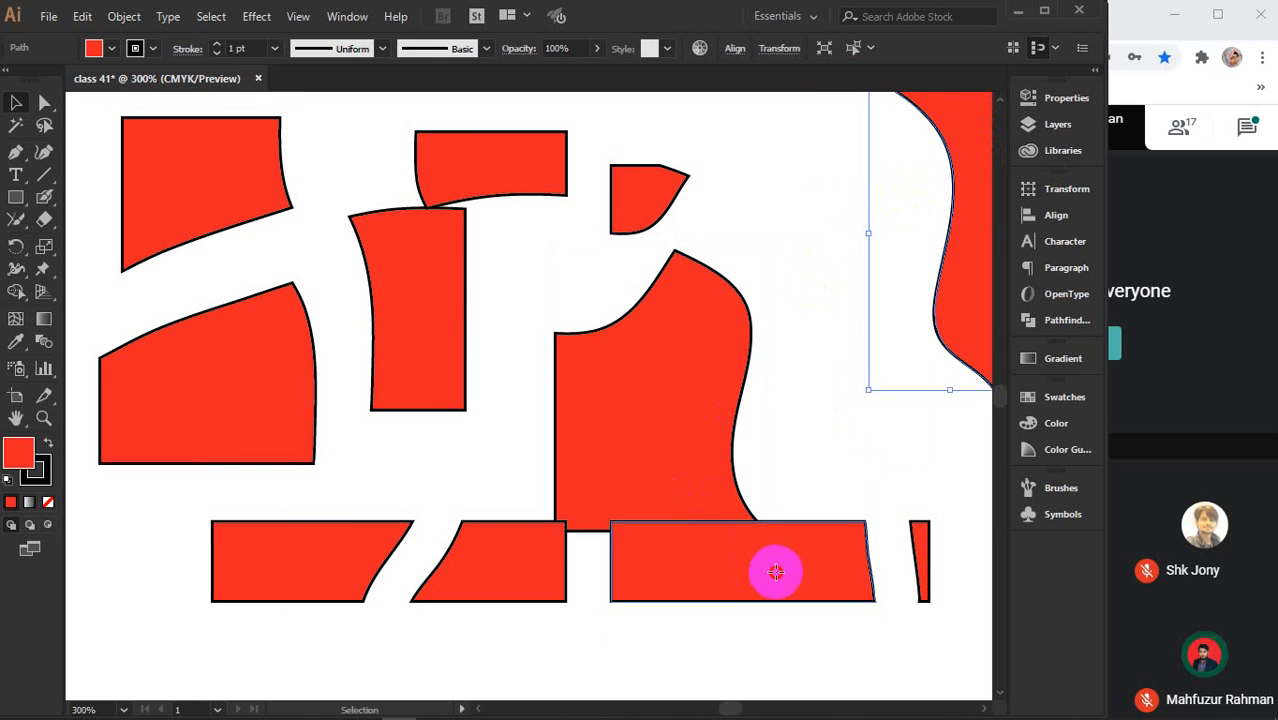
drag(776, 571, 782, 622)
drag(466, 549, 460, 612)
drag(308, 569, 257, 608)
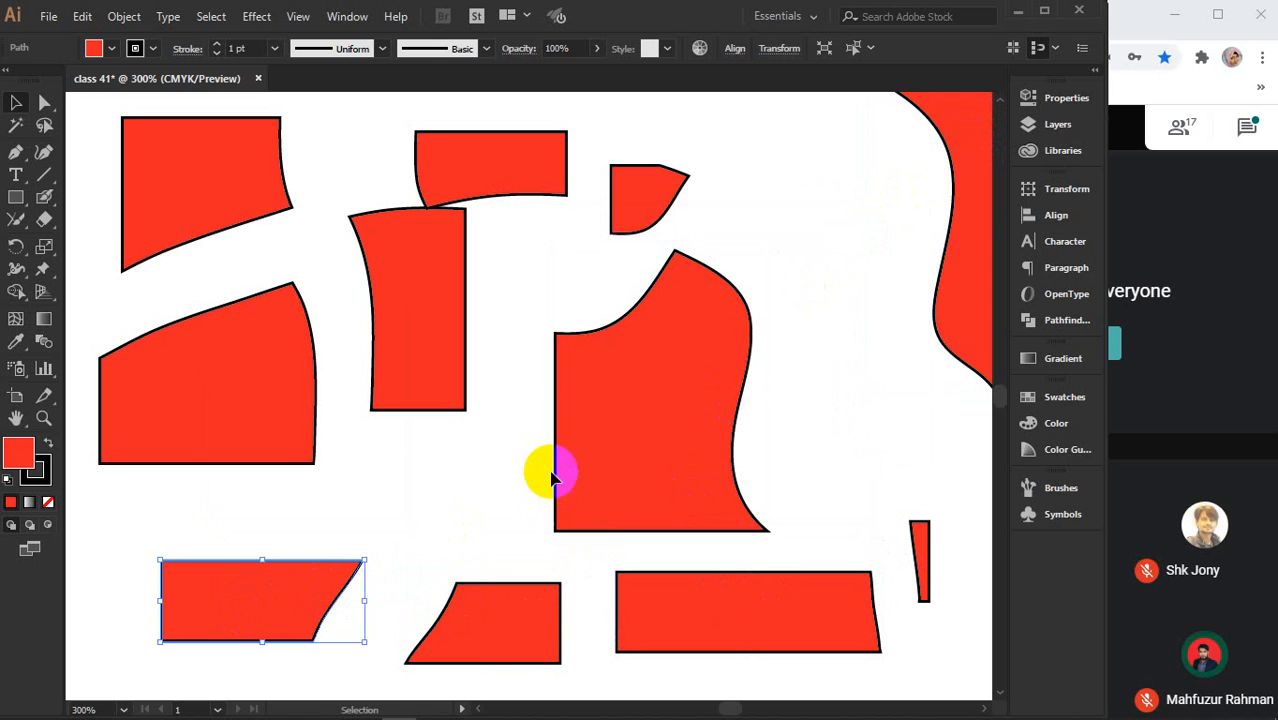
- Delete all the separated red pieces and undo the edits back to the intact orange rectangle
key(ctrl+minus)
drag(200, 220, 836, 620)
key(Delete)
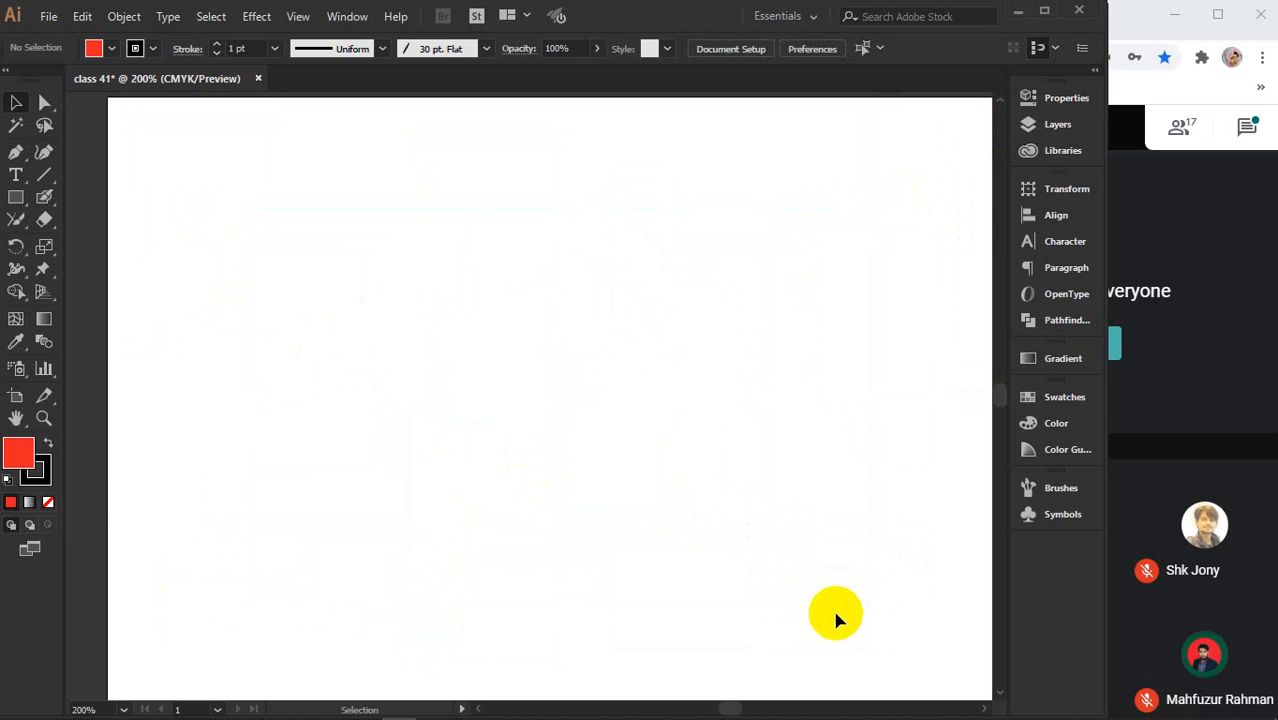
key(ctrl+z)
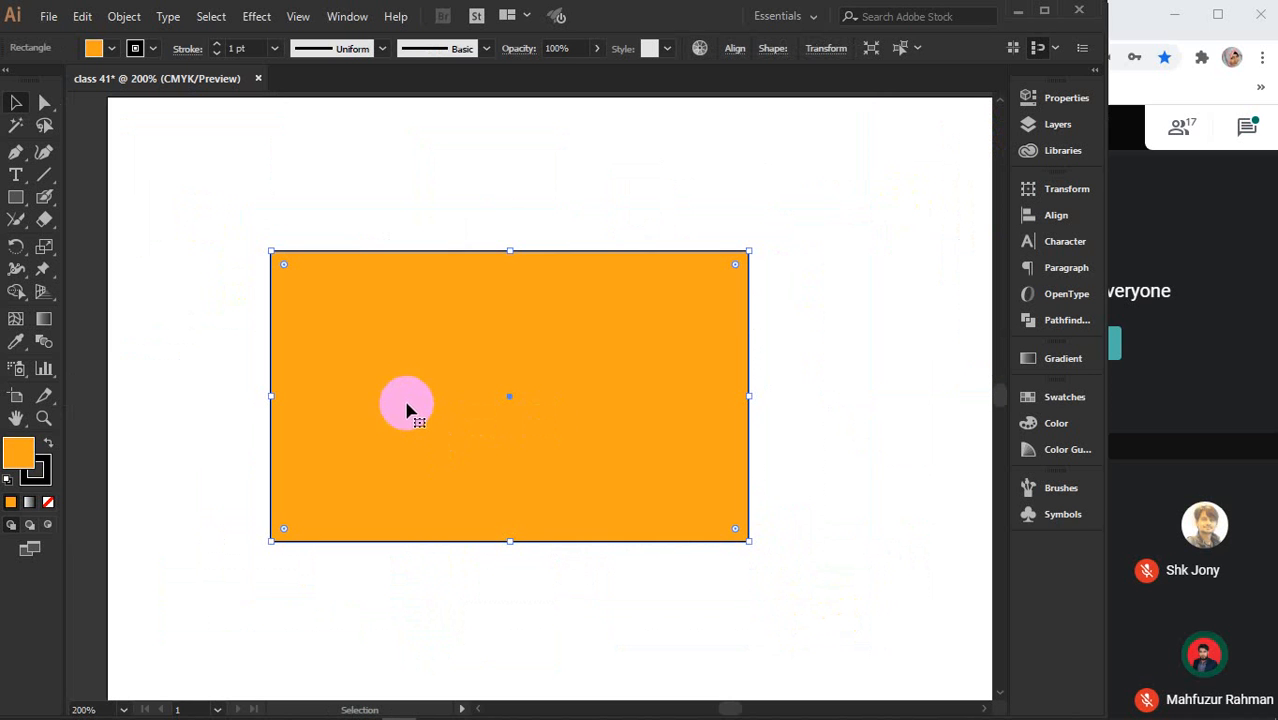
- Erase one straight horizontal and one straight vertical band through the orange rectangle to split it into four pieces, and deselect them
click(44, 219)
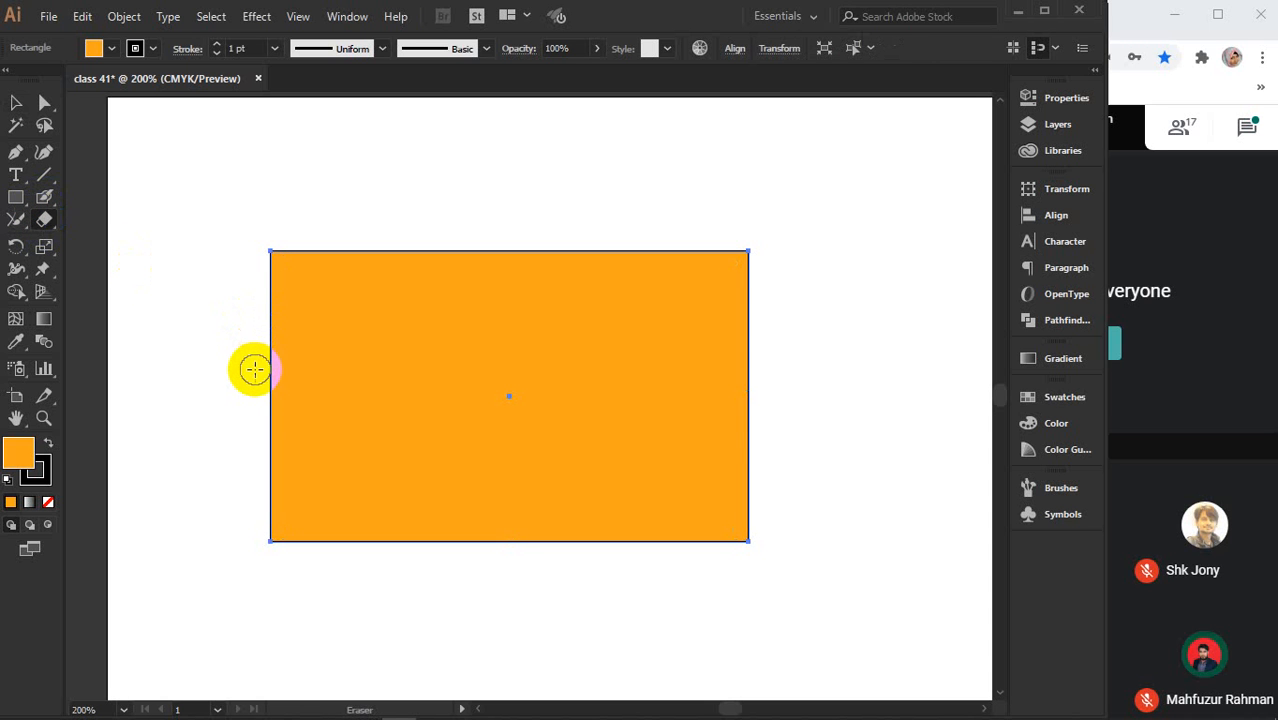
mouse_move(263, 368)
mouse_down()
mouse_move(457, 366)
mouse_move(561, 378)
mouse_move(603, 408)
mouse_up()
key(ctrl+z)
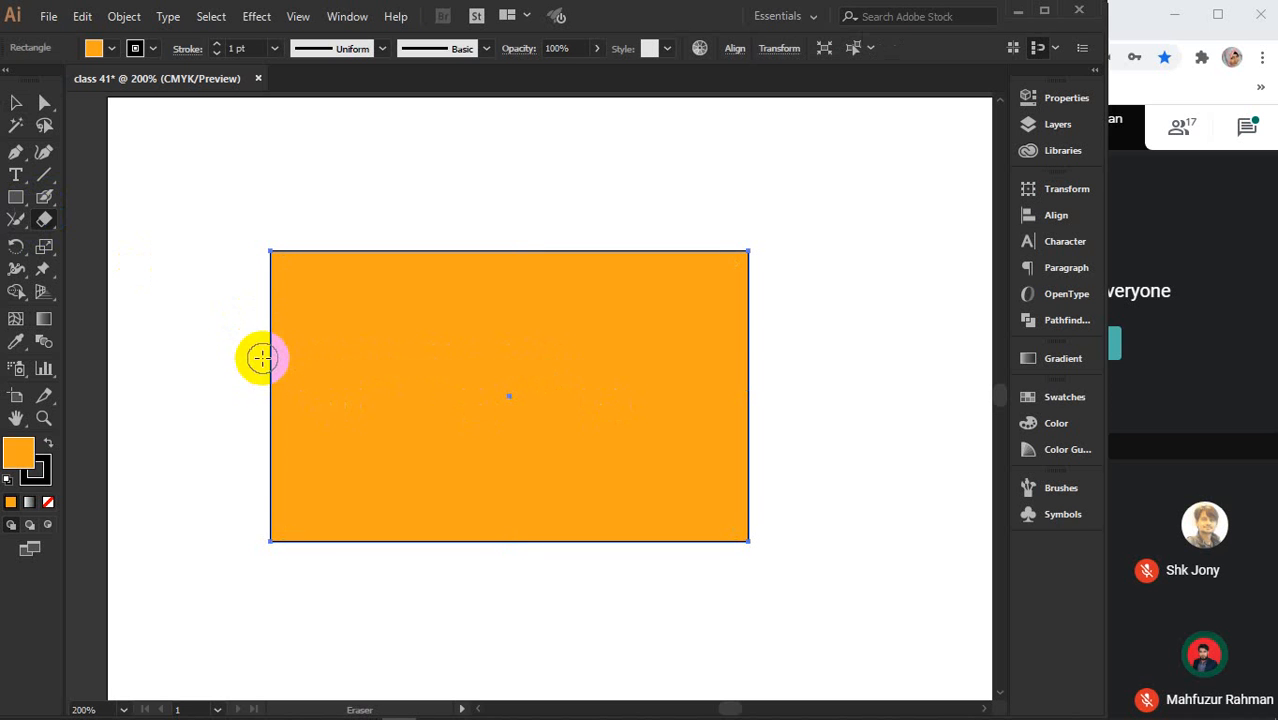
drag(257, 357, 859, 363)
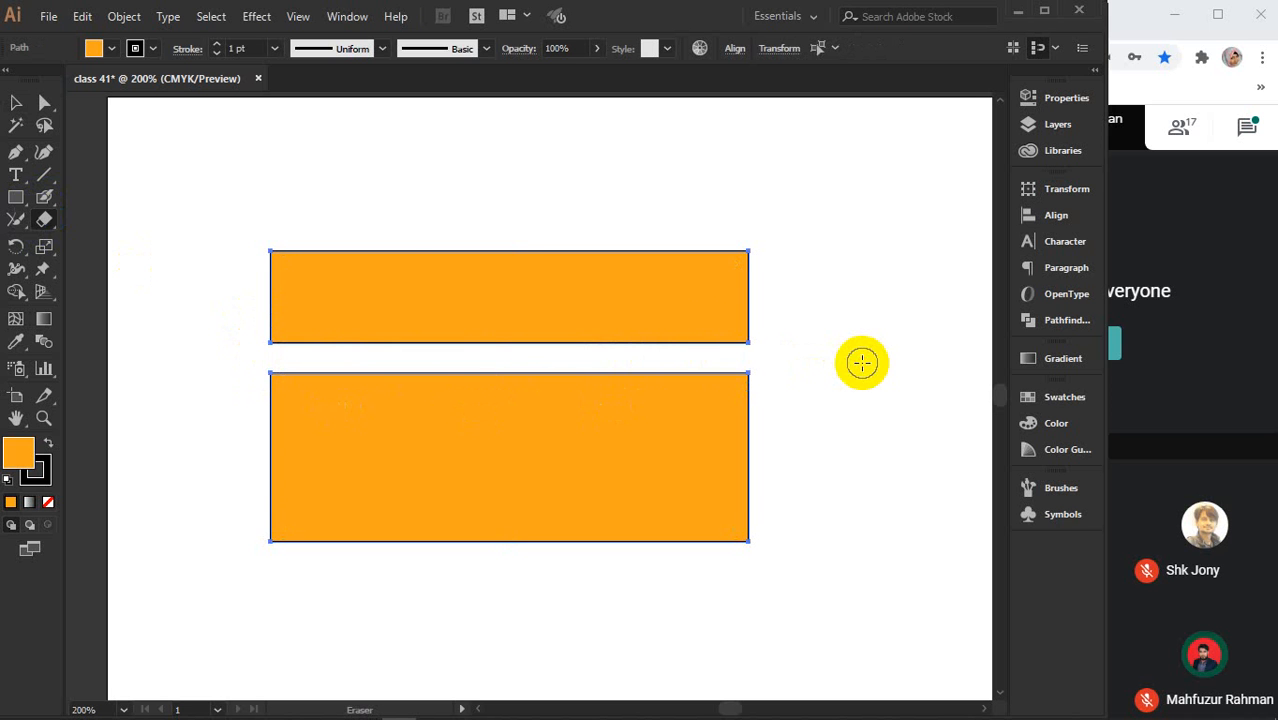
drag(430, 238, 406, 601)
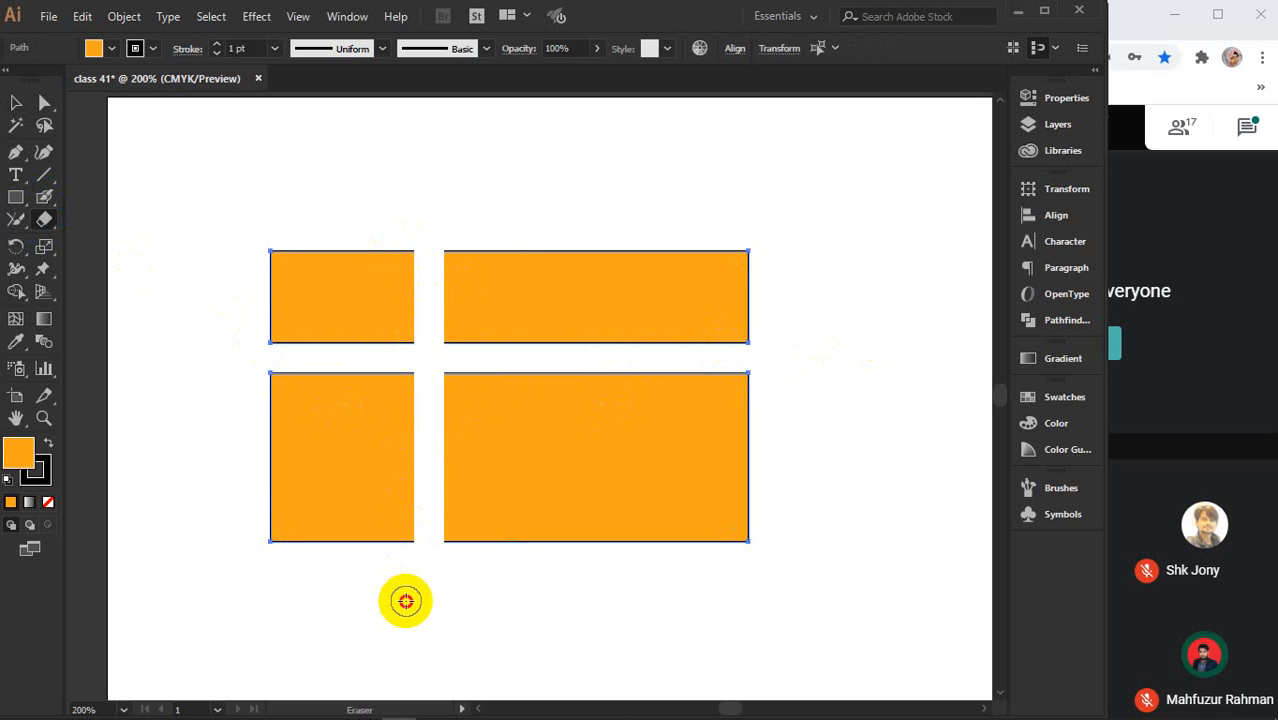
click(15, 103)
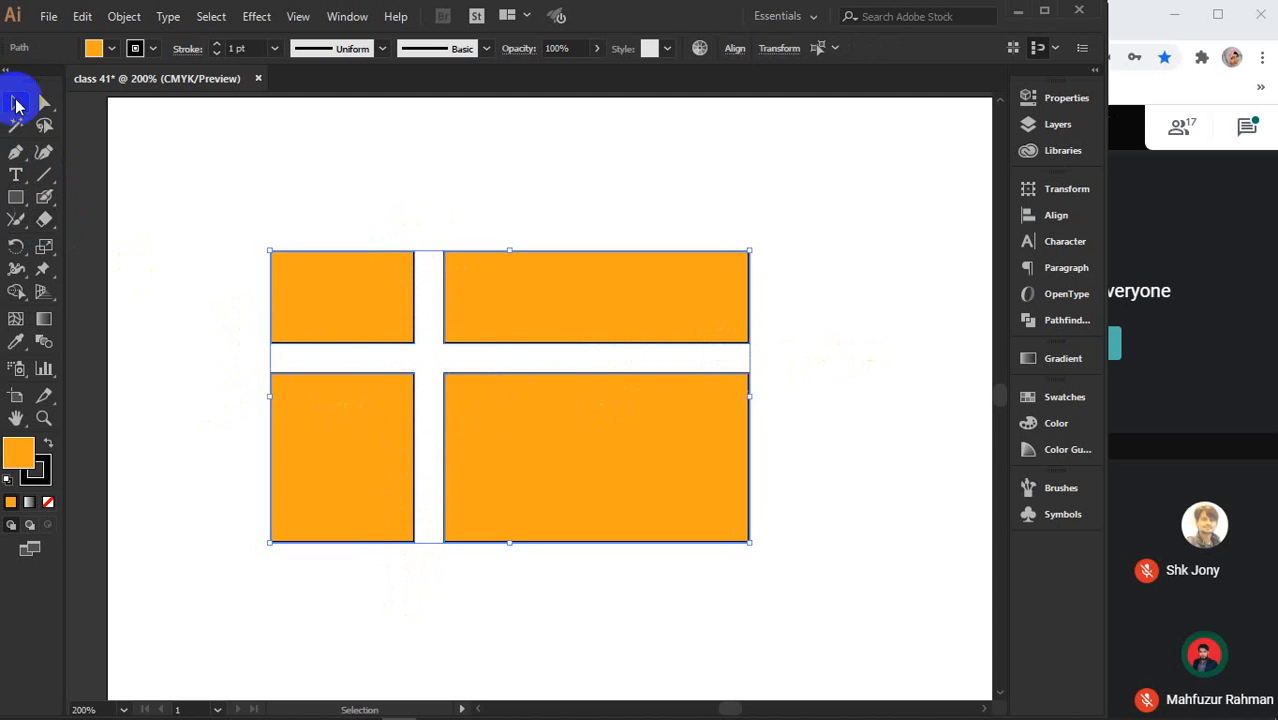
click(273, 180)
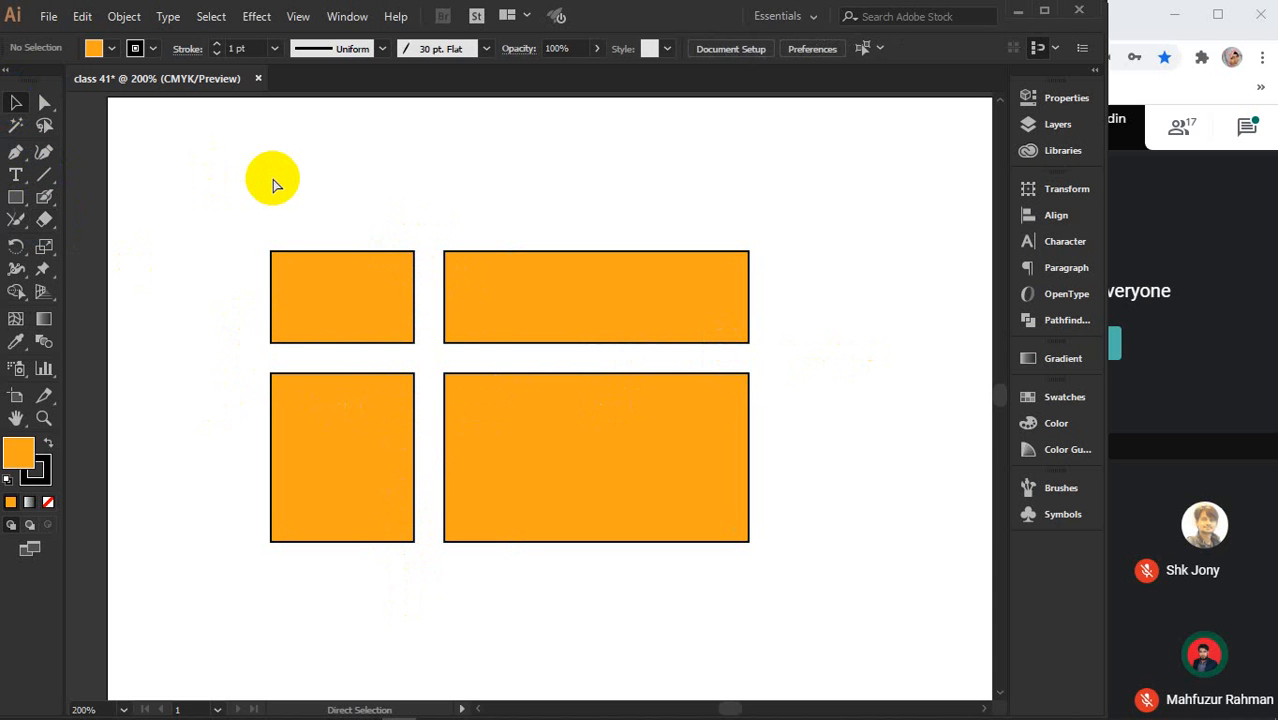
- Paste the copied full rectangle behind the four orange pieces and fill it with light blue using the Color Picker
key(ctrl+b)
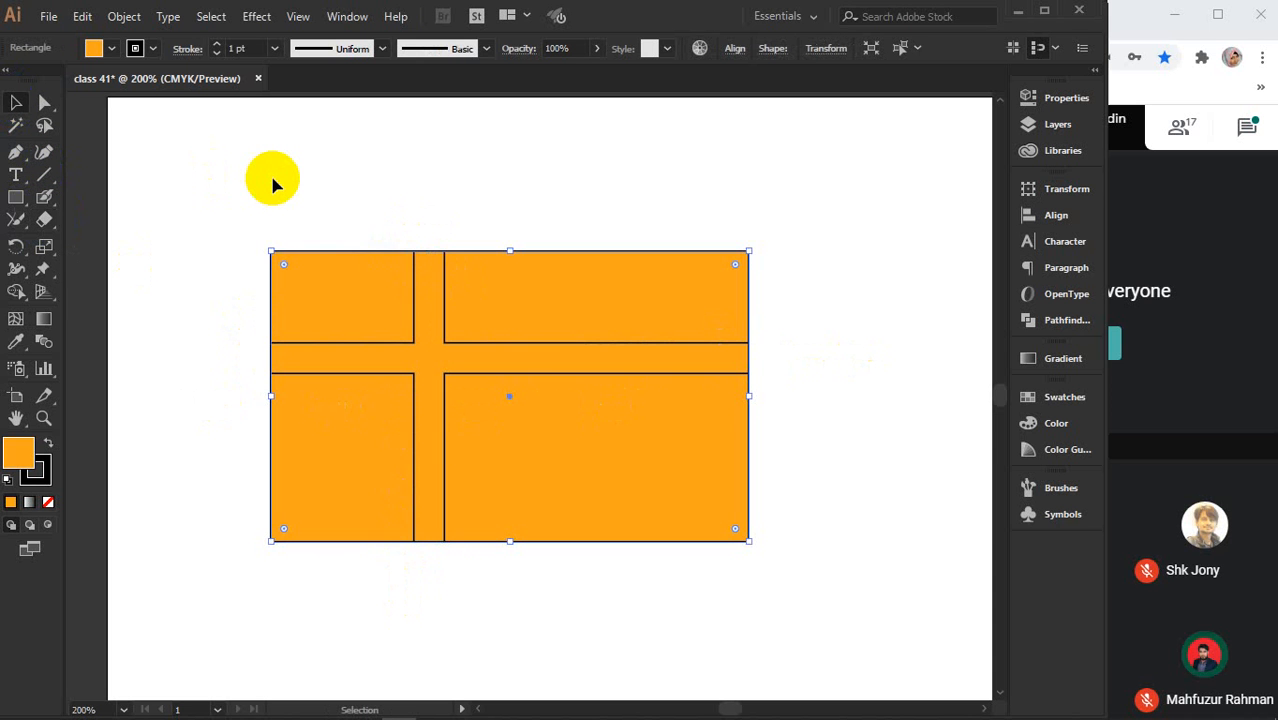
double_click(18, 458)
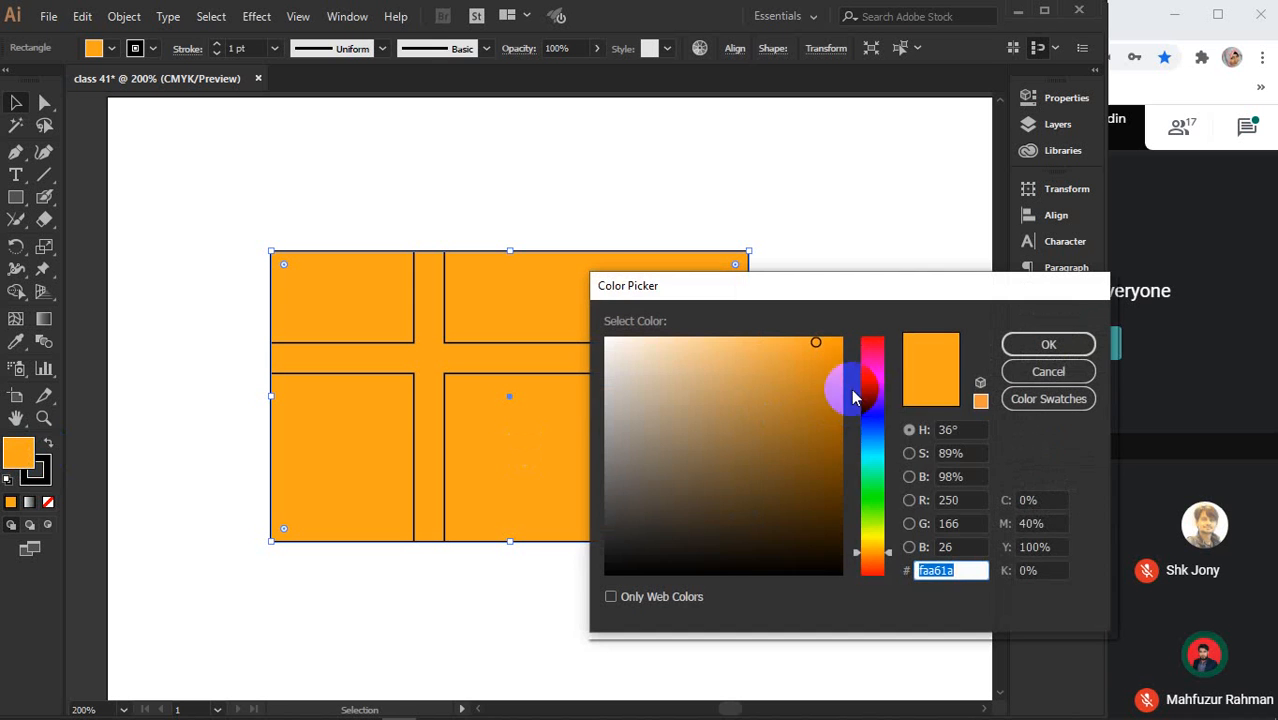
click(872, 430)
click(1046, 343)
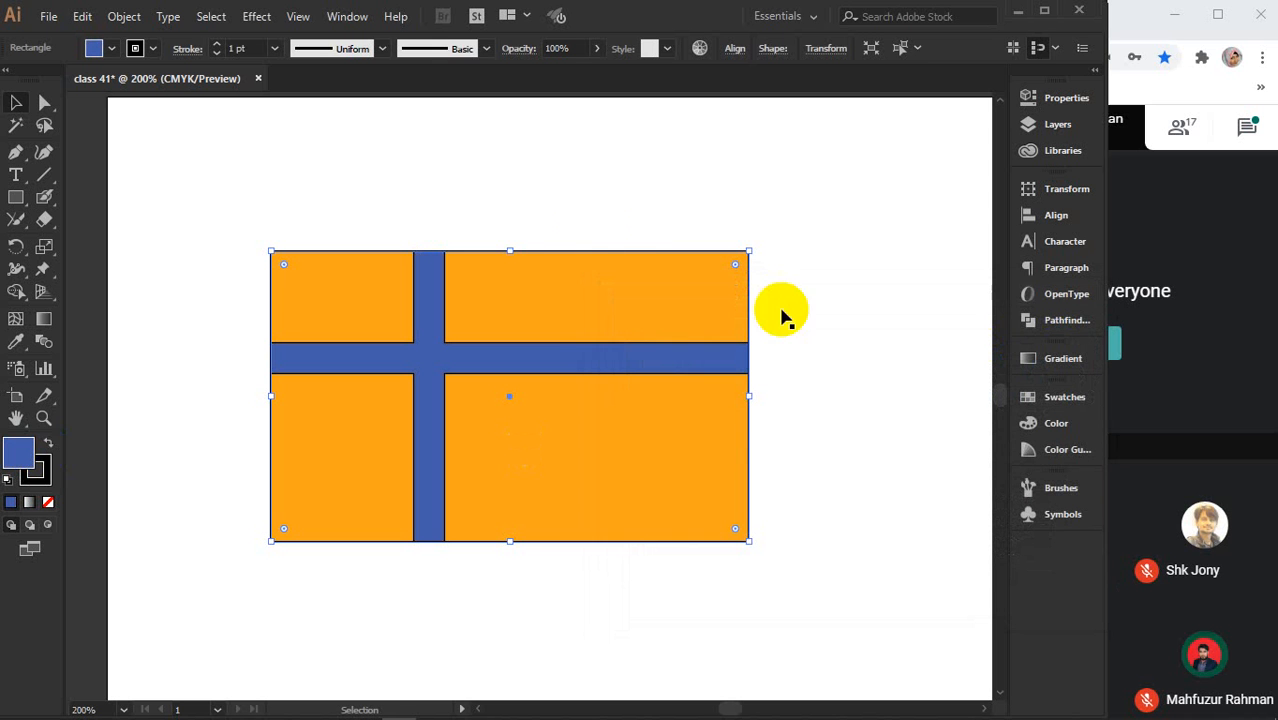
double_click(18, 458)
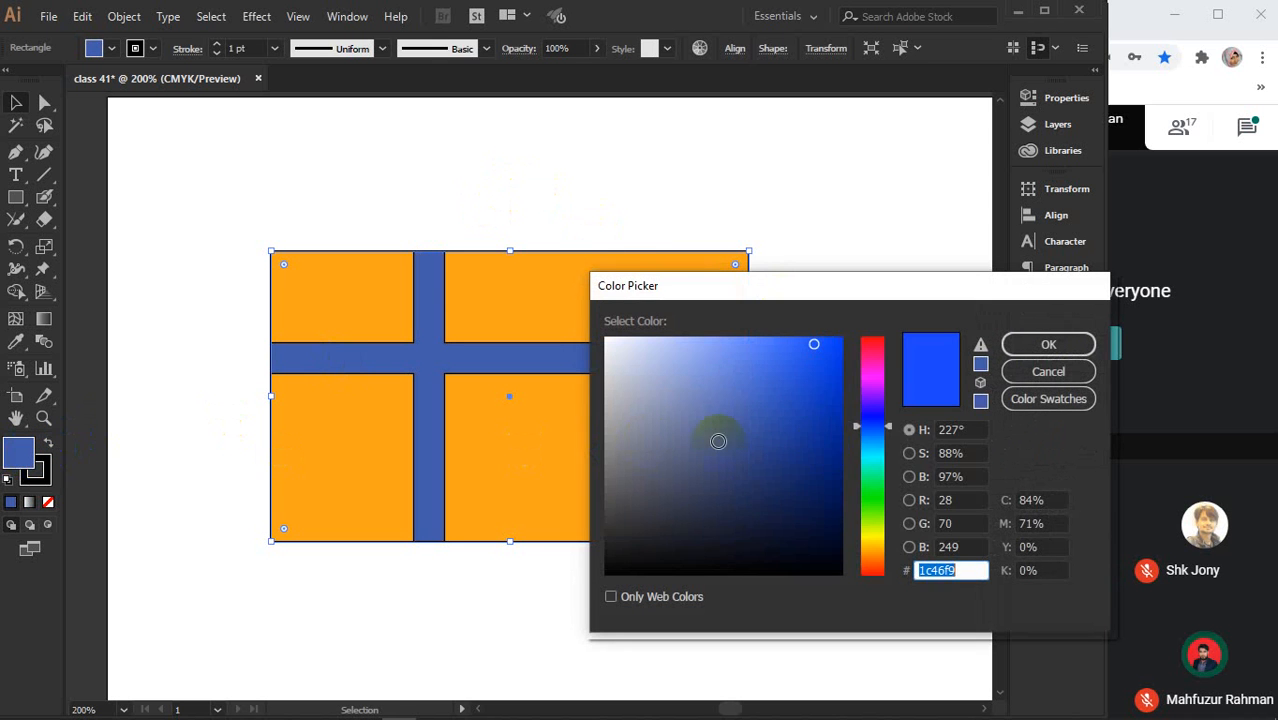
click(873, 458)
click(1048, 344)
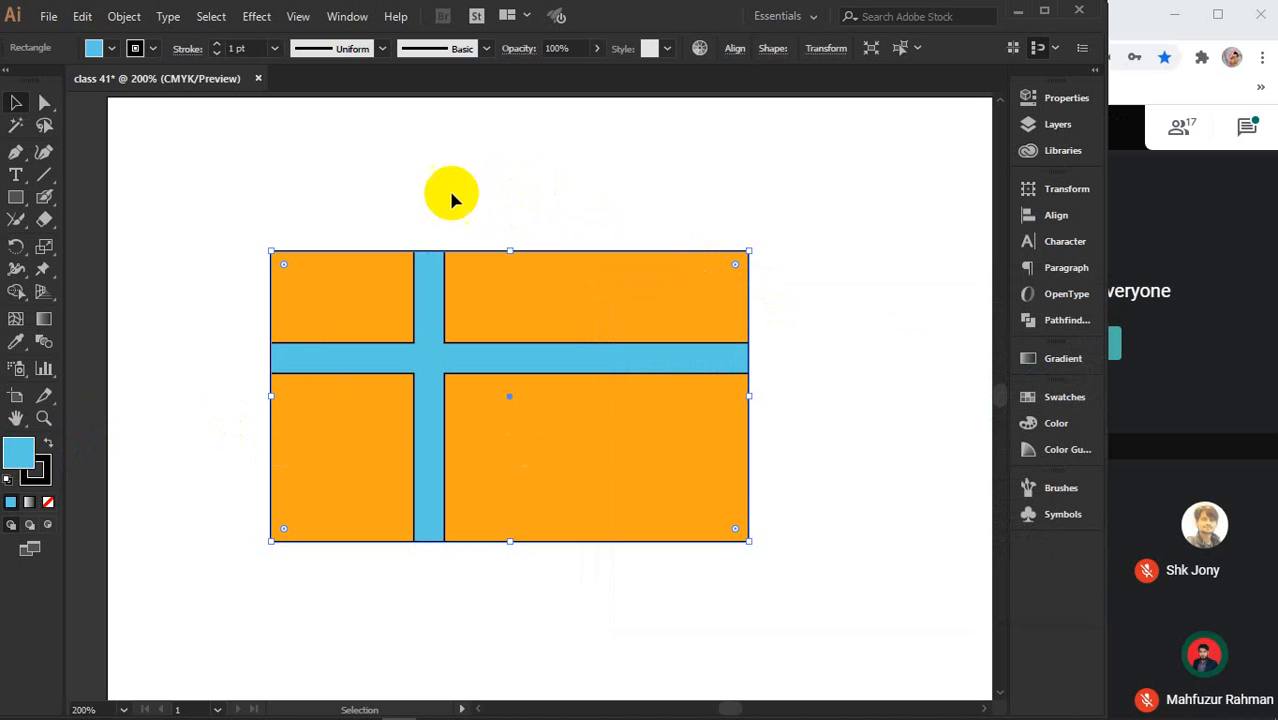
click(440, 195)
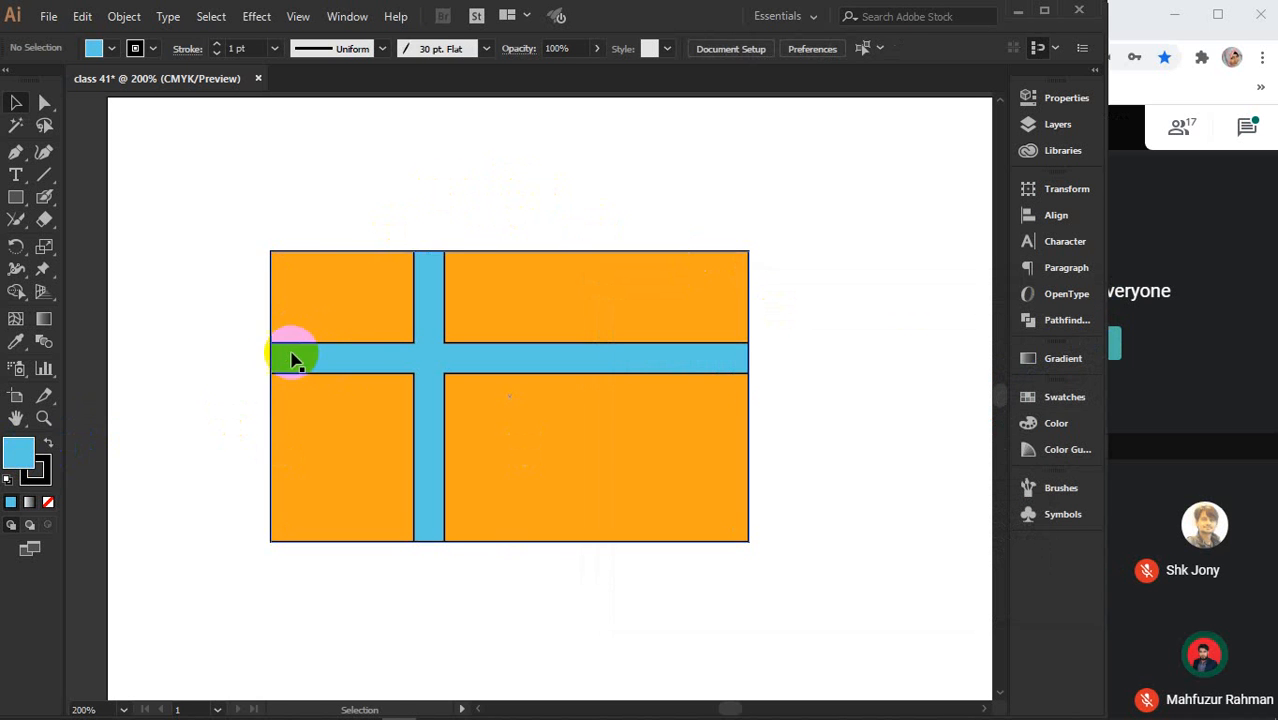
- Fill the two orange pieces left of the vertical band with bright red #f91c1c, and deselect them
click(347, 302)
shift+click(395, 390)
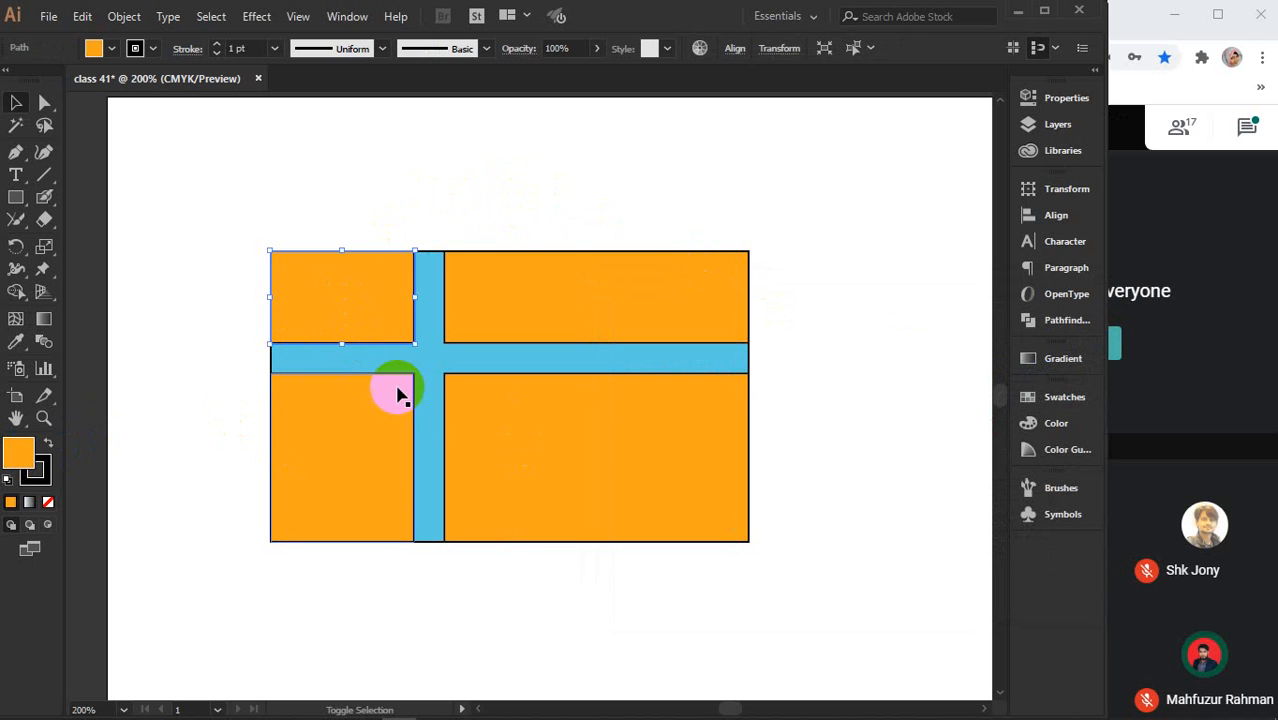
double_click(24, 455)
click(872, 339)
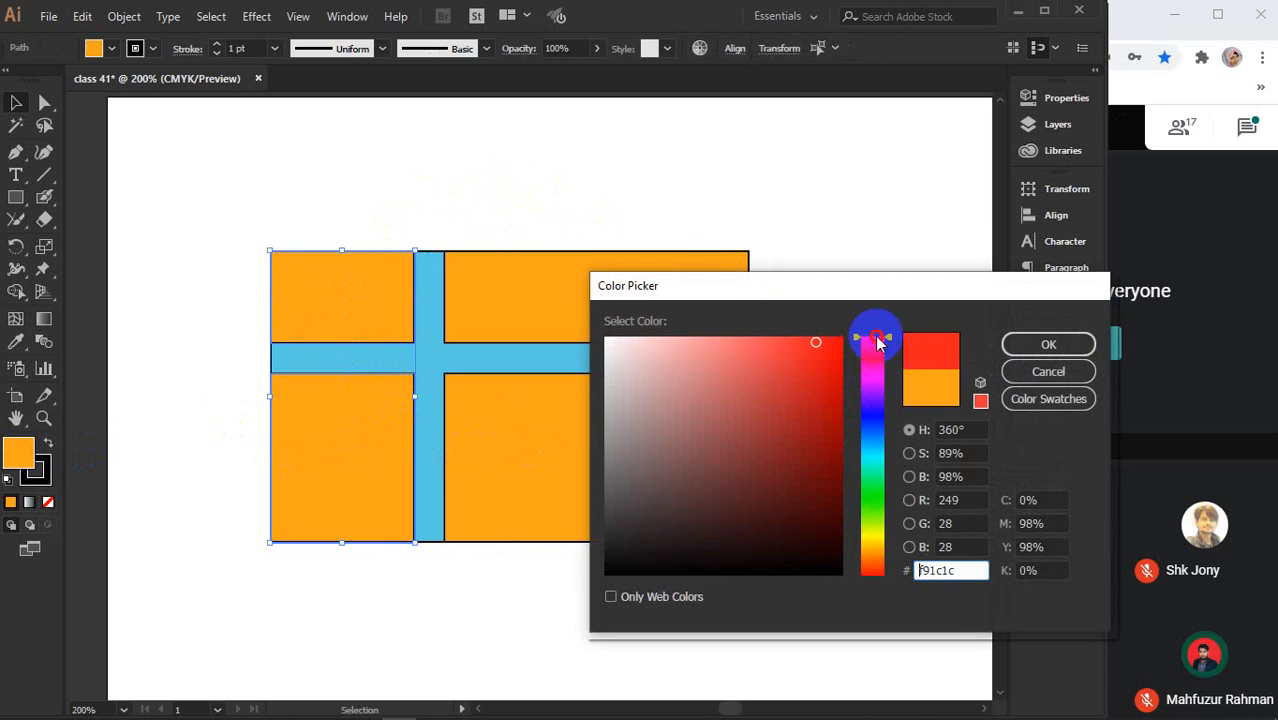
click(1024, 360)
click(630, 215)
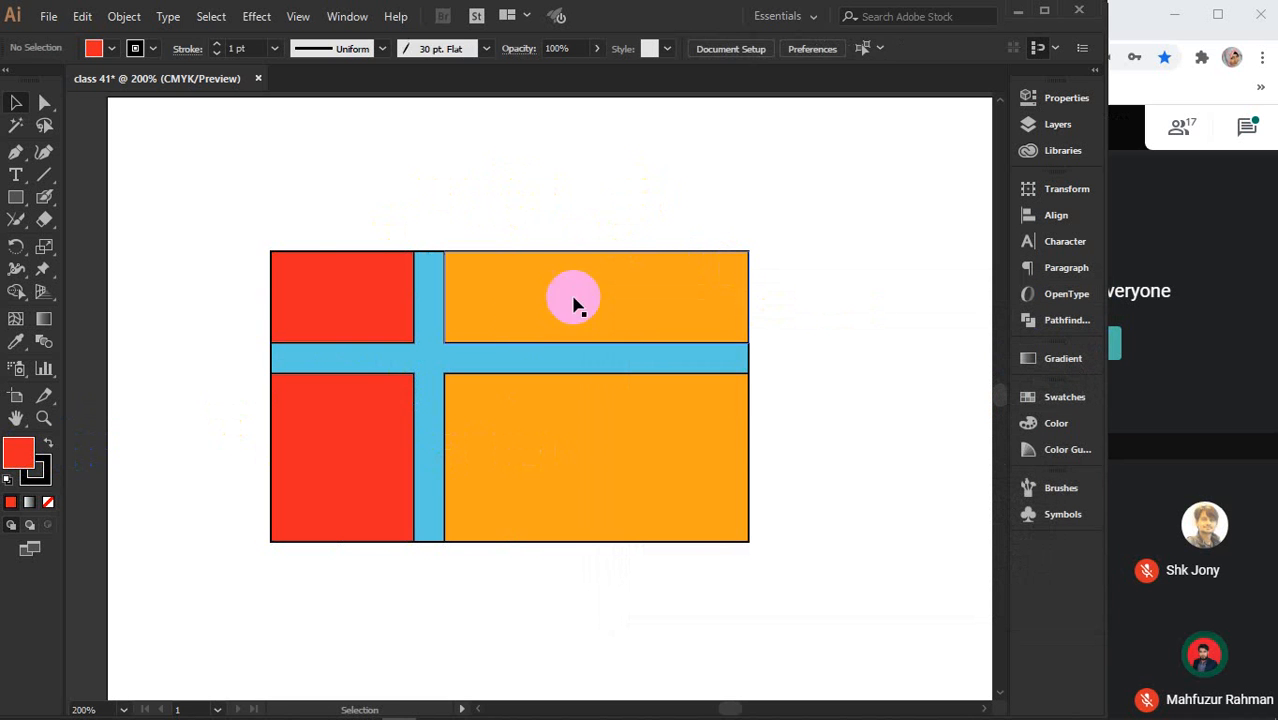
- Fill the two orange pieces right of the vertical band with purple, picking #f800ff, and deselect them
click(515, 322)
shift+click(508, 419)
click(12, 458)
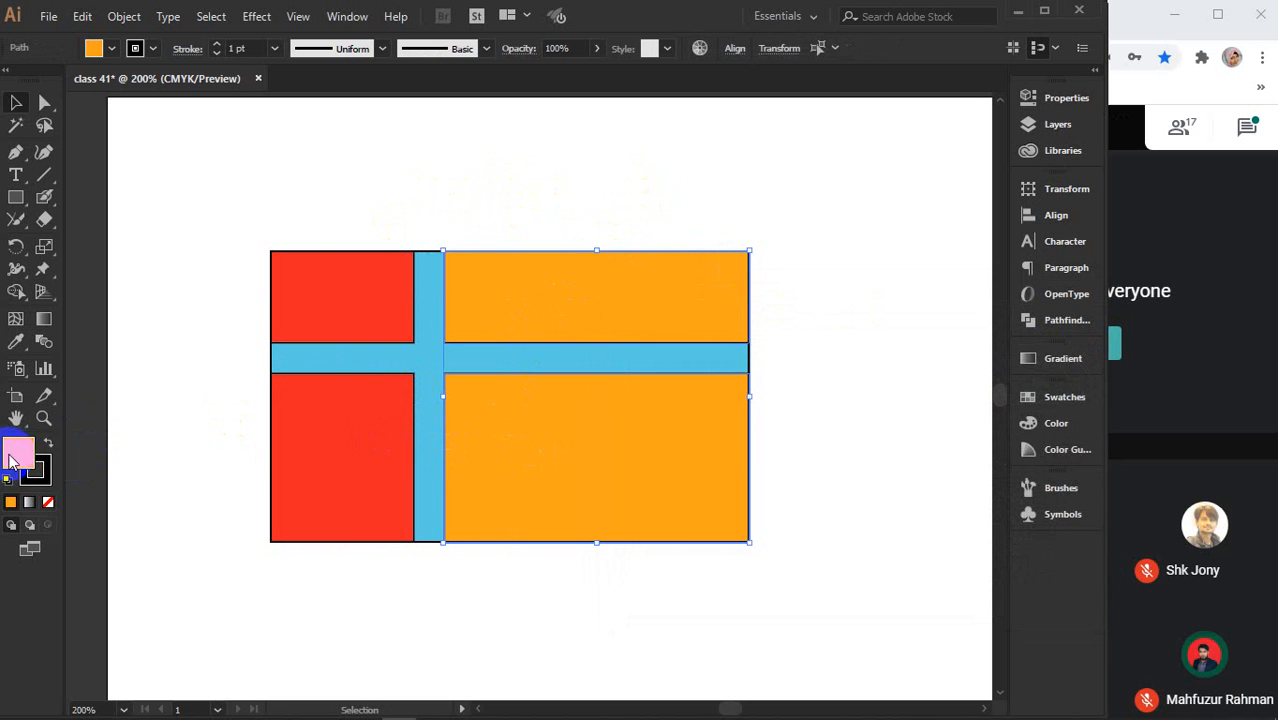
double_click(16, 458)
drag(874, 427, 866, 535)
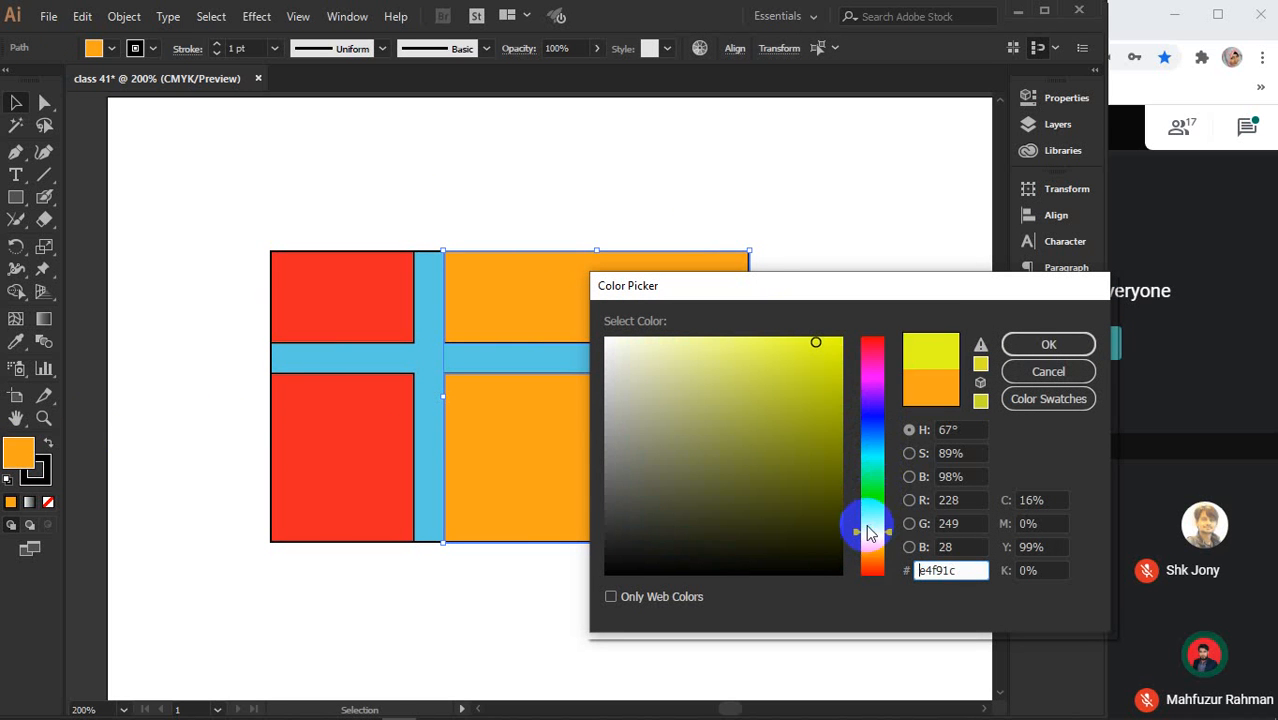
mouse_move(814, 448)
mouse_down()
mouse_move(847, 334)
mouse_move(846, 447)
mouse_move(827, 360)
mouse_move(843, 334)
mouse_up()
click(874, 377)
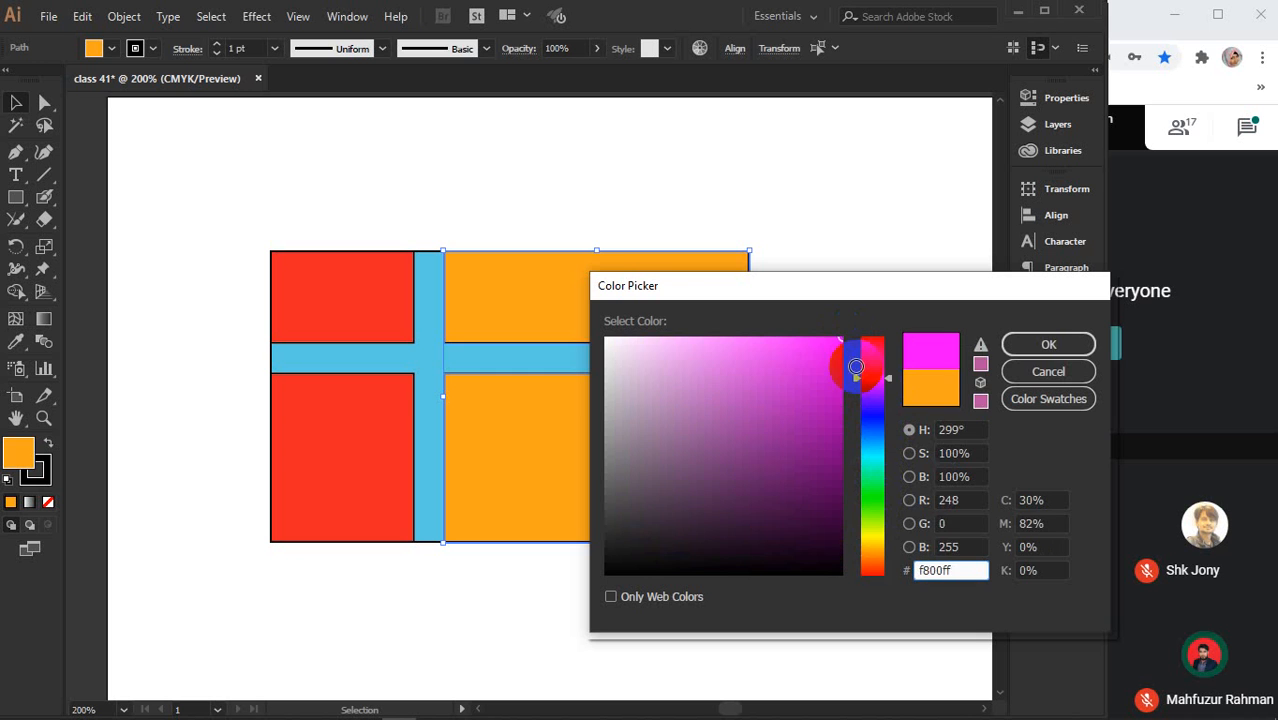
click(1040, 350)
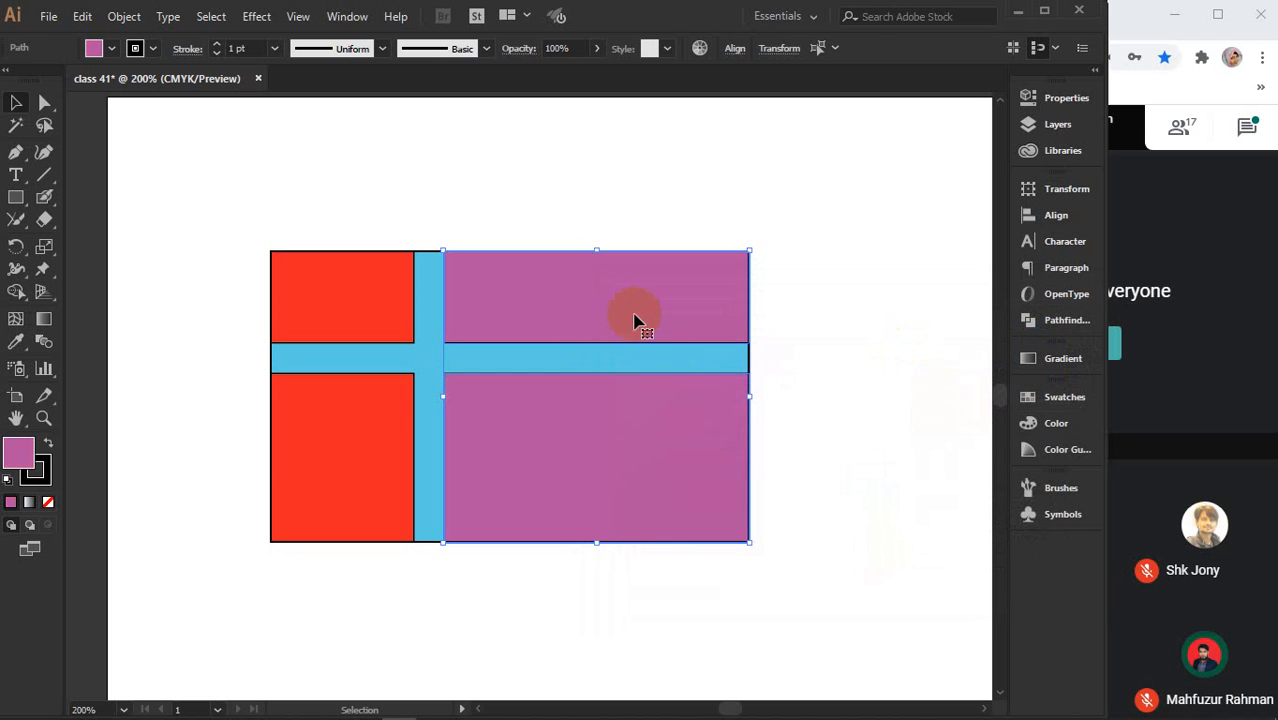
click(307, 172)
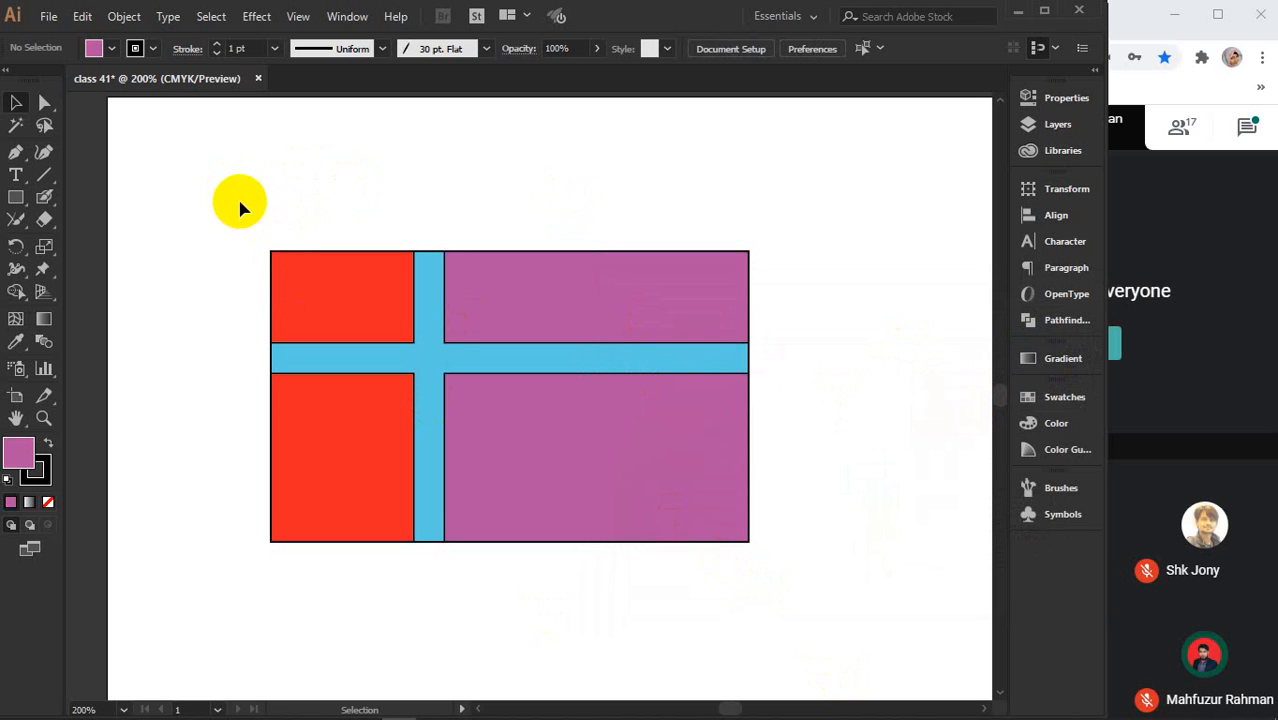
- Delete all the red and purple pieces together with the light blue rectangle behind them
click(298, 290)
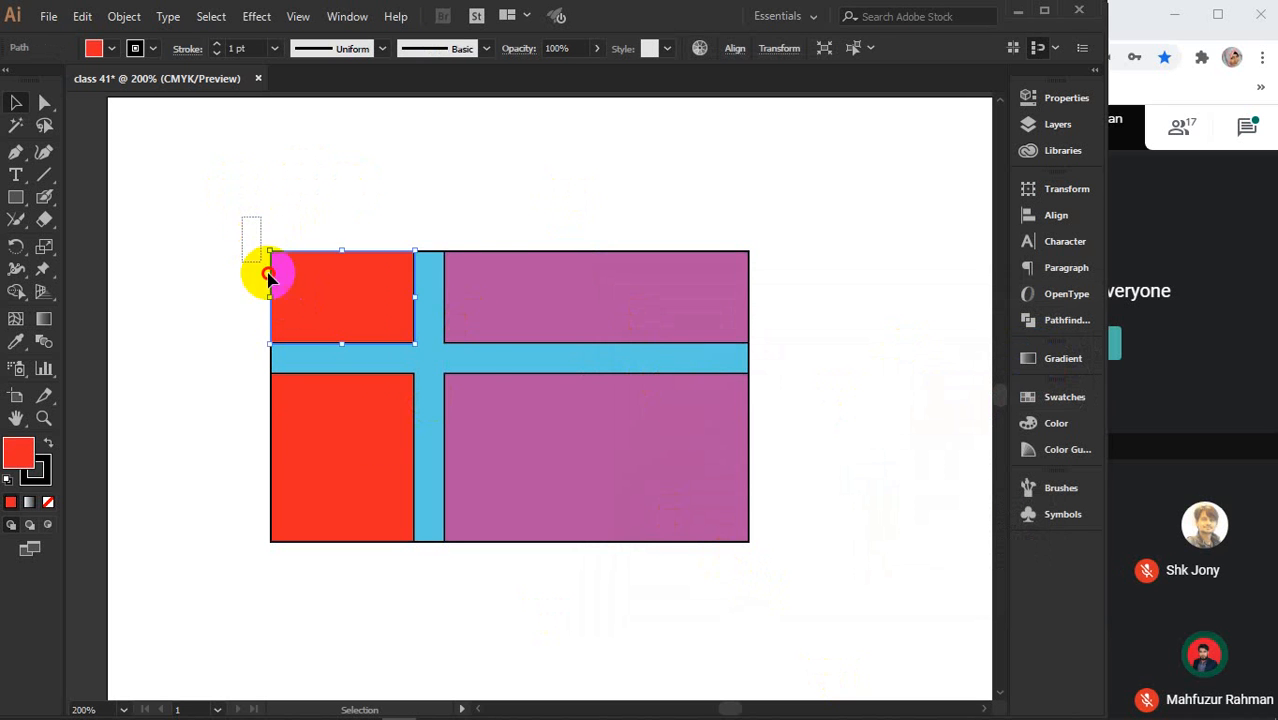
drag(267, 277, 796, 560)
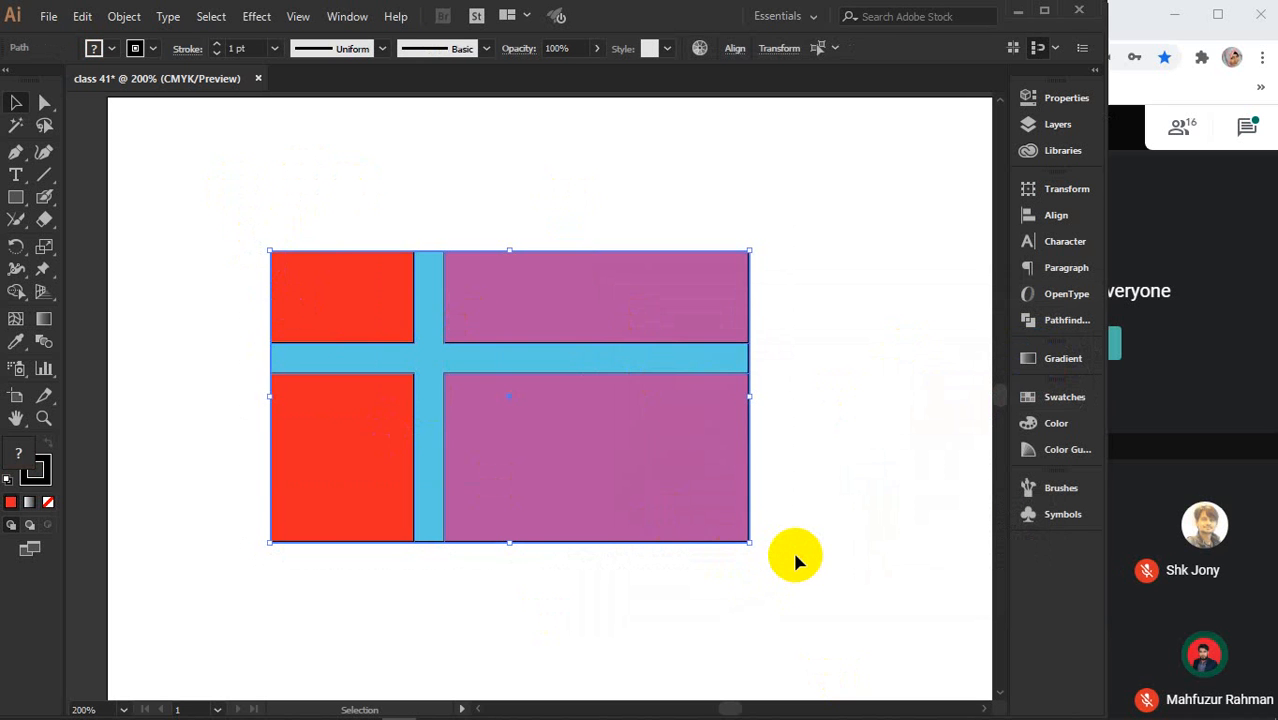
key(Delete)
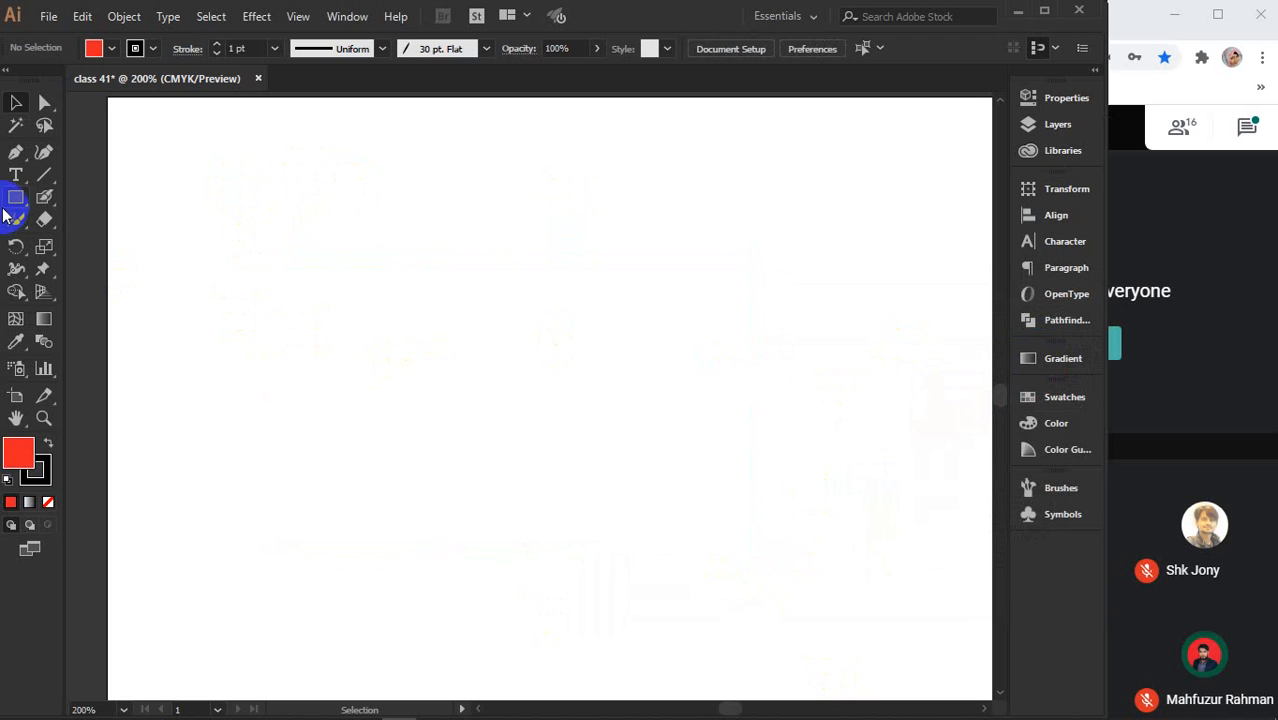
- Draw a red square in the middle of the artboard and a tilted triangle overlapping it with the Polygon tool
drag(422, 252, 643, 435)
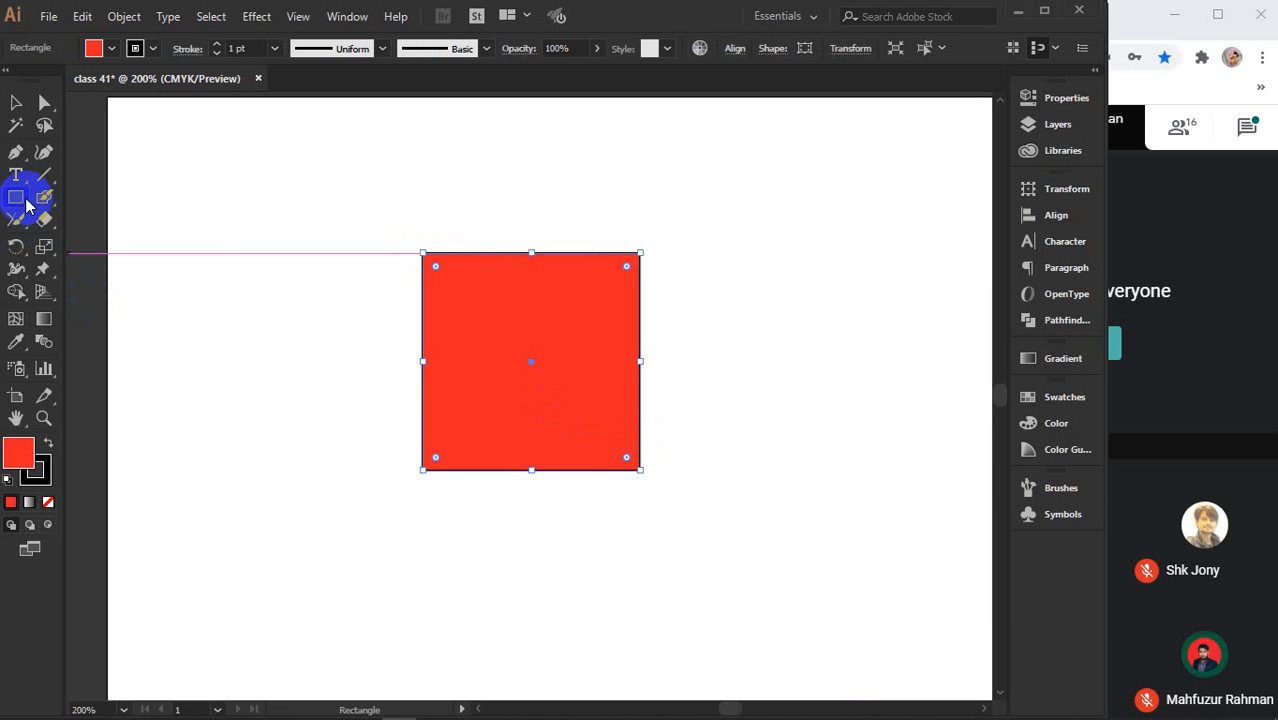
drag(27, 205, 100, 272)
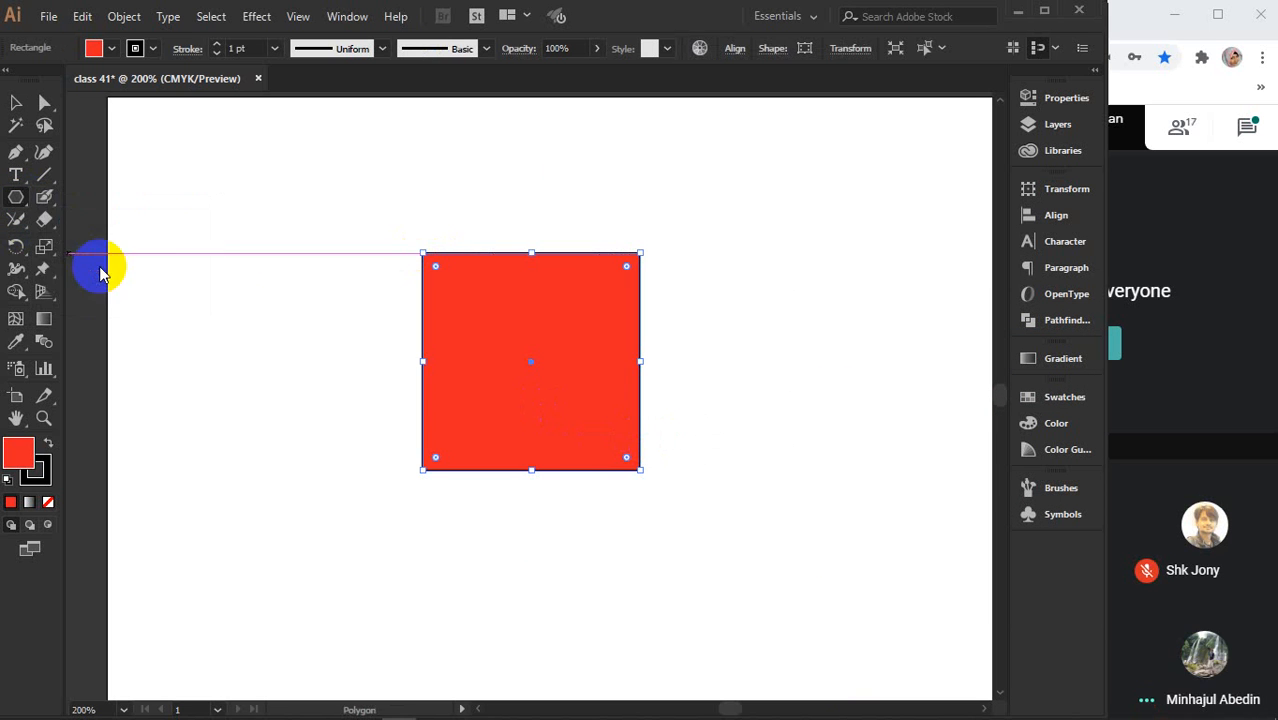
drag(330, 250, 597, 414)
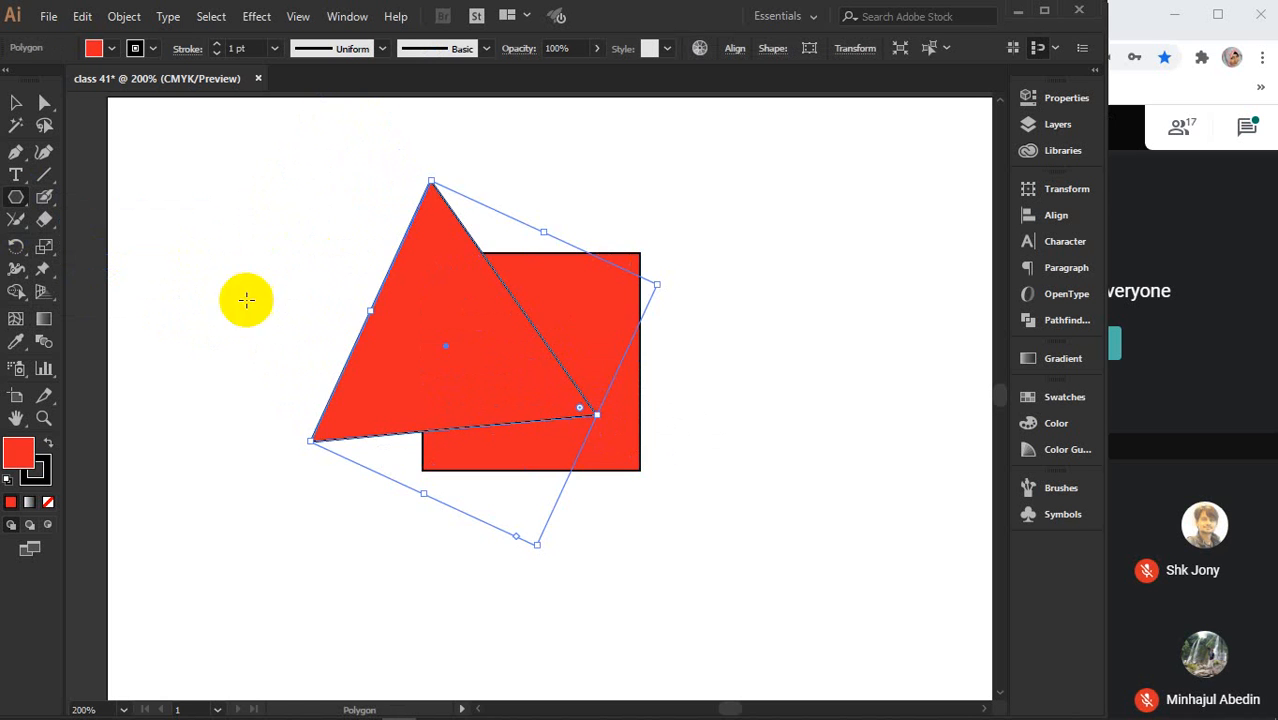
- Fill the triangle with very dark red #3a0000 using the Color Picker, and deselect it
double_click(20, 453)
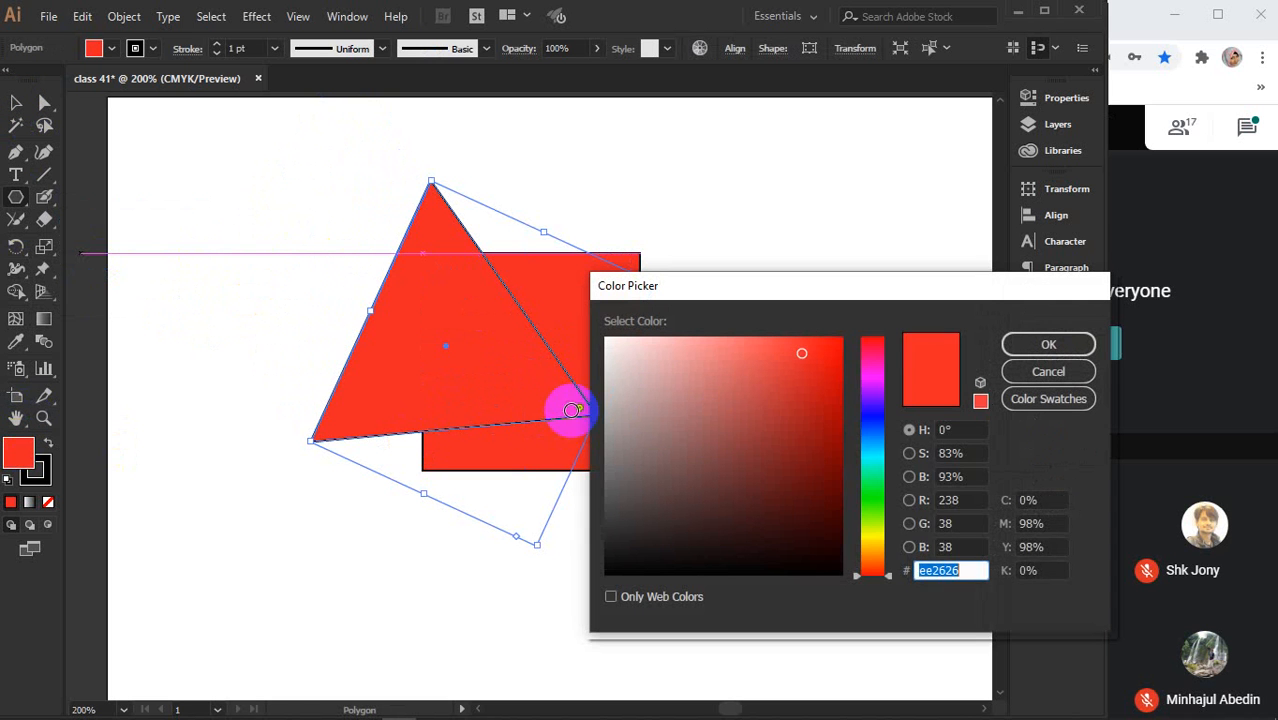
drag(708, 428, 849, 519)
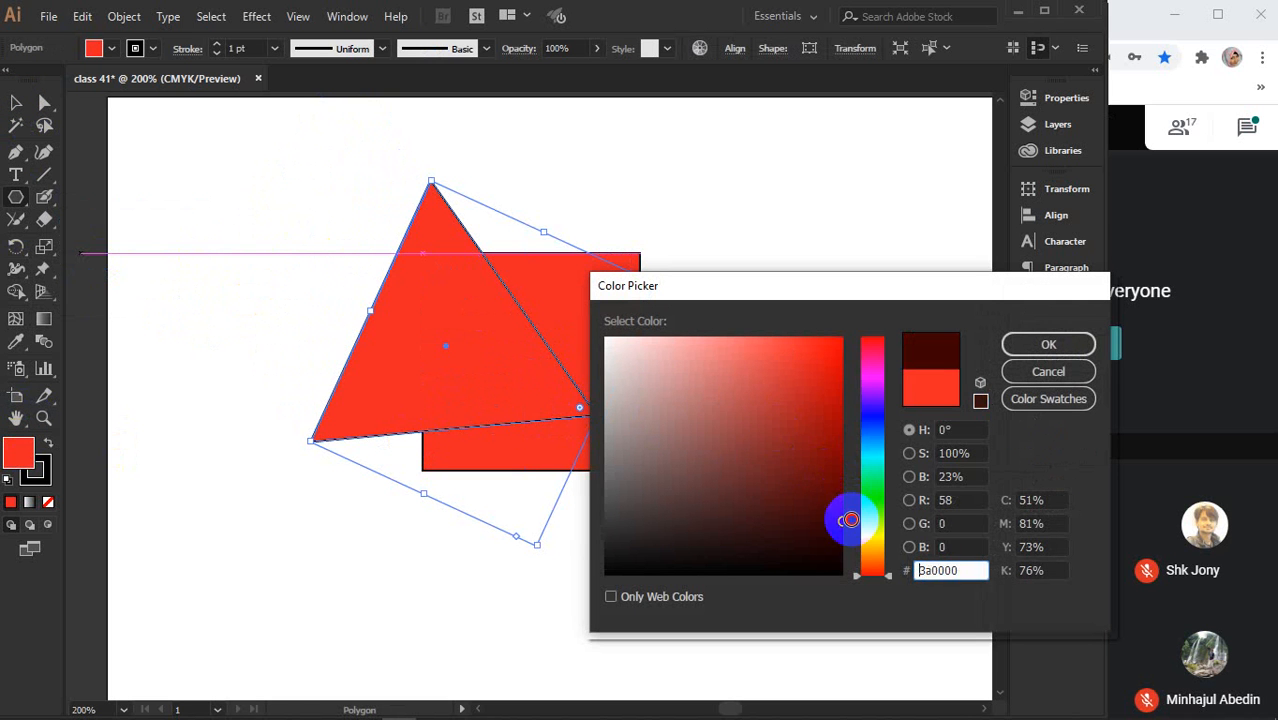
click(1047, 344)
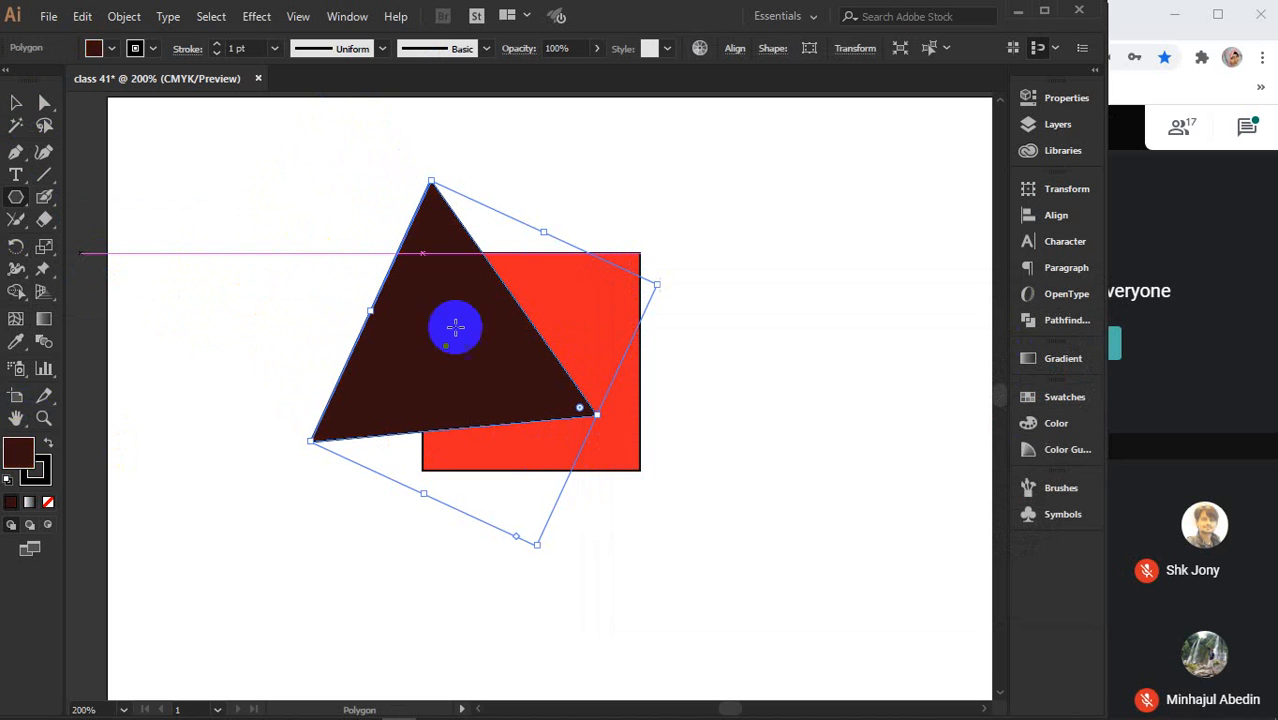
click(295, 213)
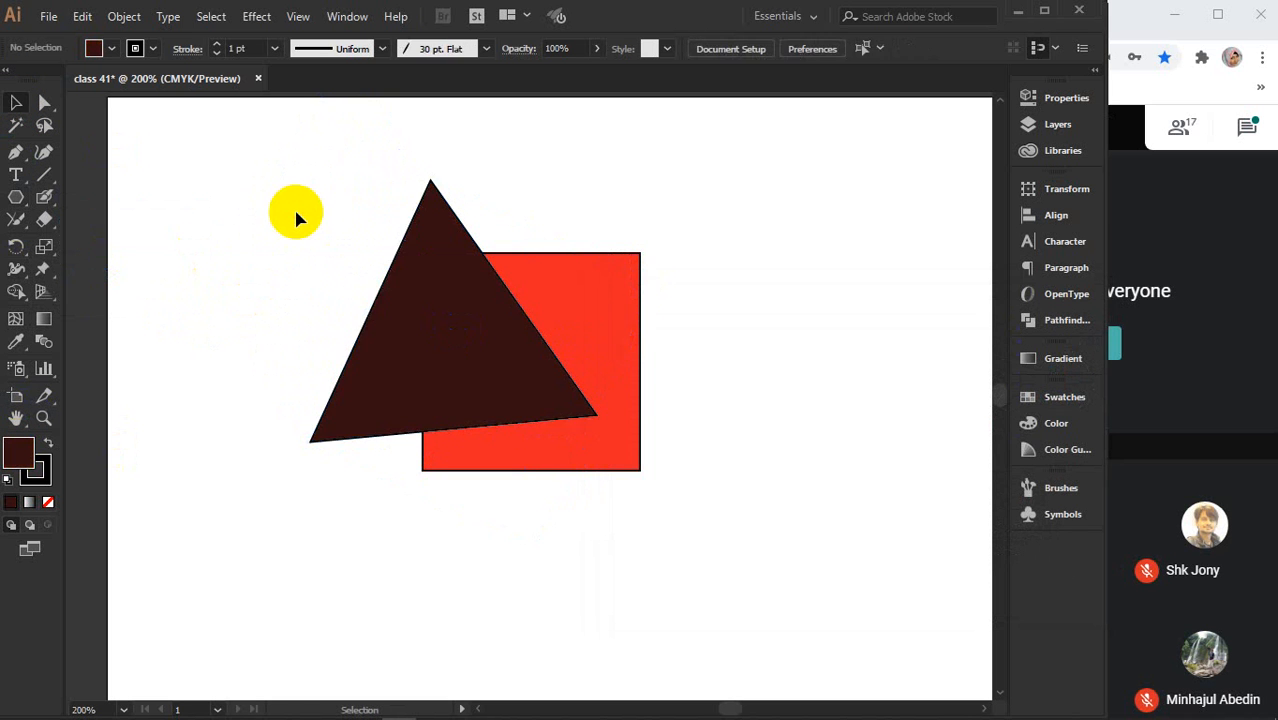
- Reposition the red square and the dark triangle so the square sits roughly centred behind the triangle, and deselect them
click(474, 297)
click(569, 303)
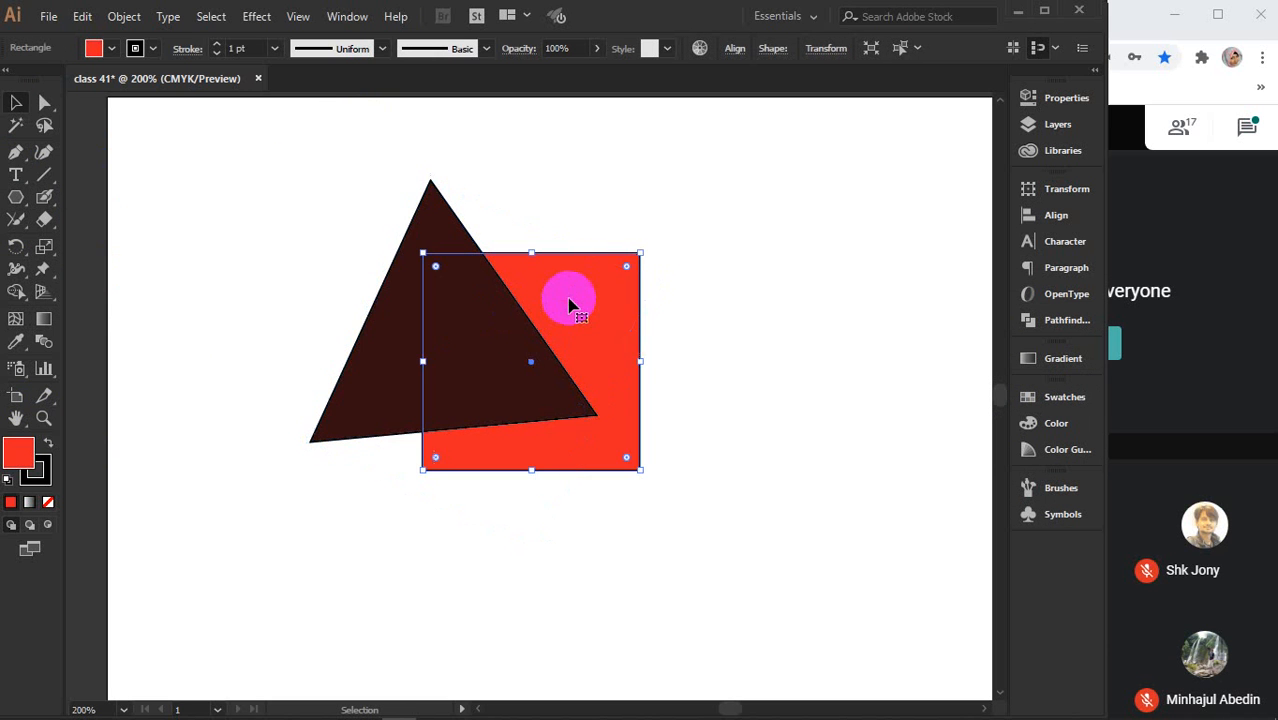
drag(569, 303, 469, 330)
click(686, 272)
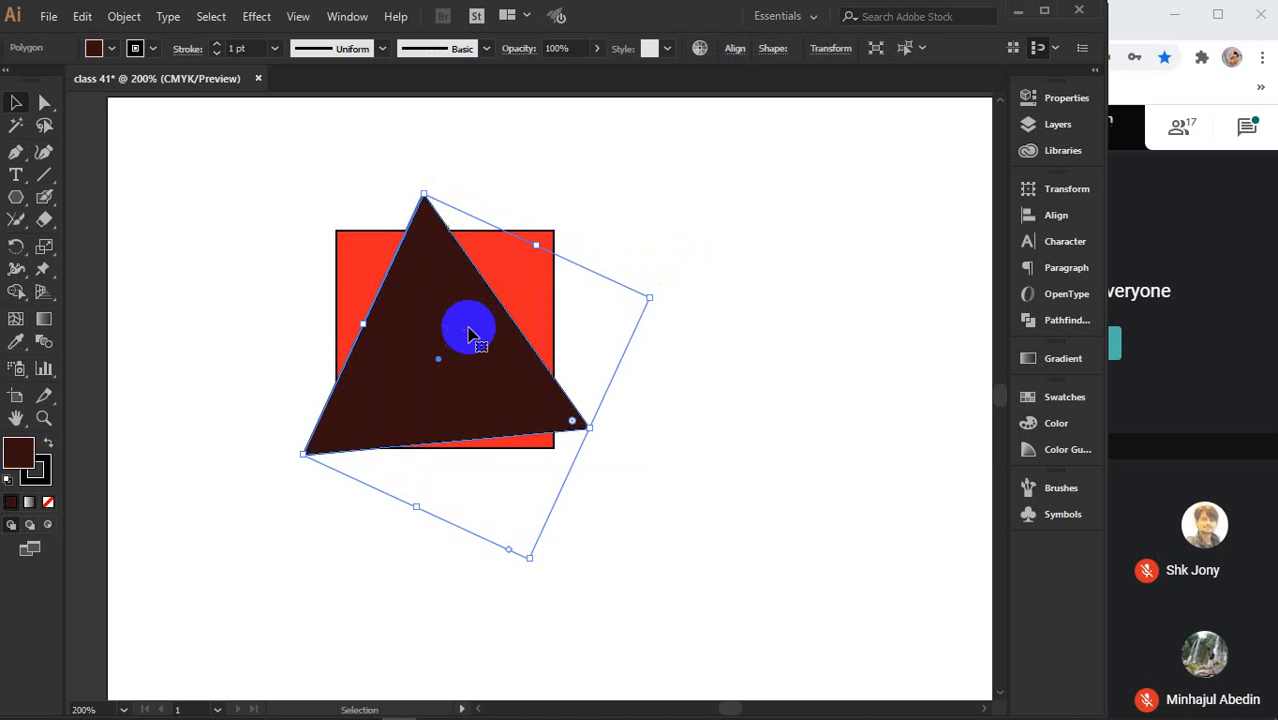
click(765, 261)
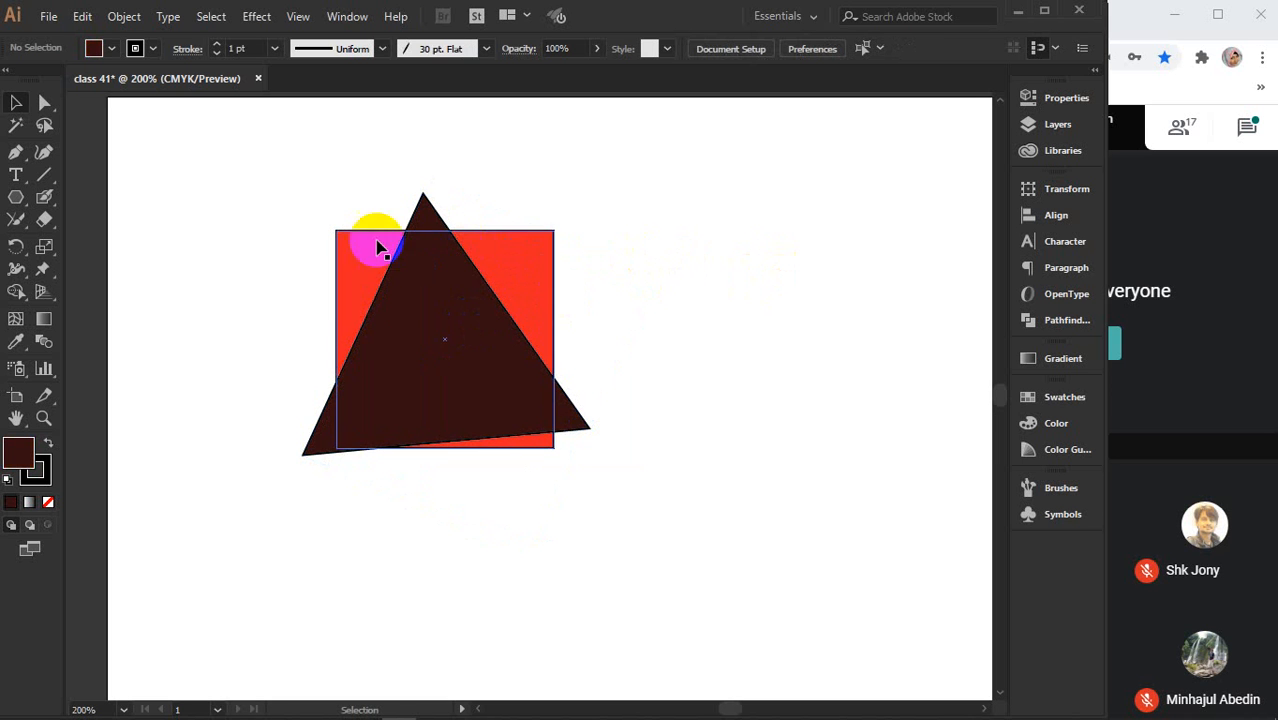
- Rotate the dark triangle slightly so that its base is horizontal
click(545, 268)
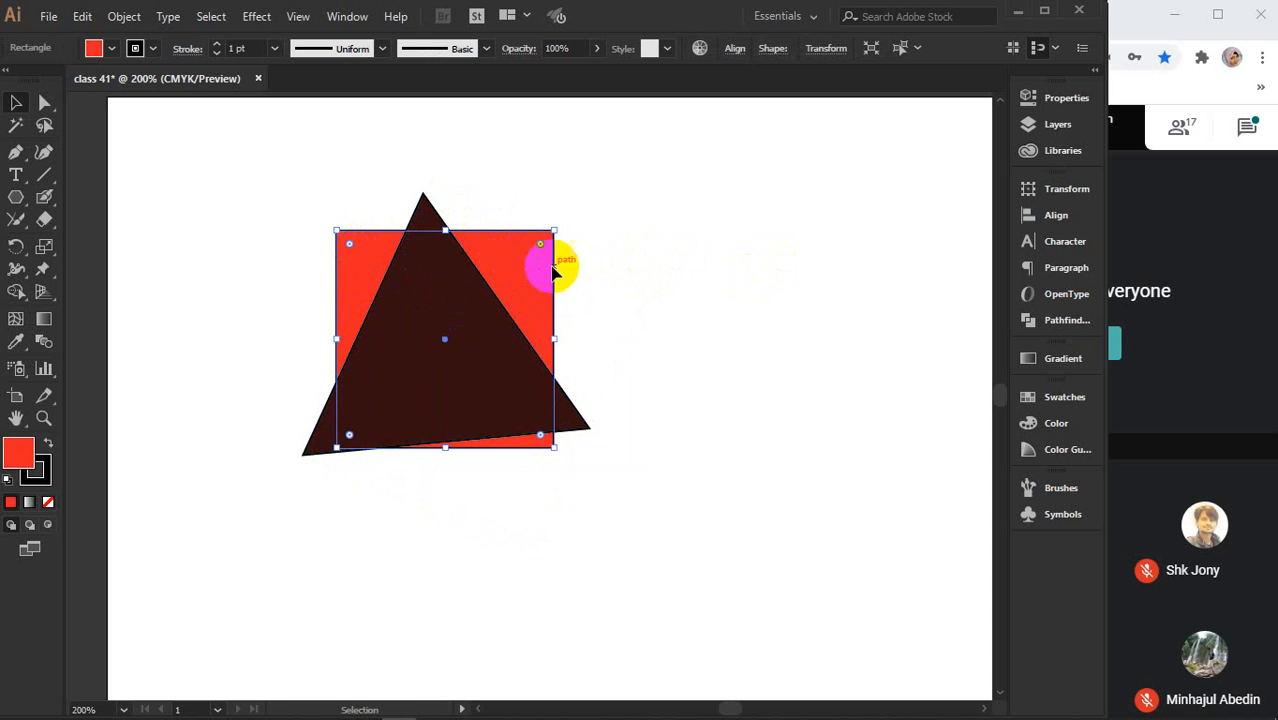
click(491, 399)
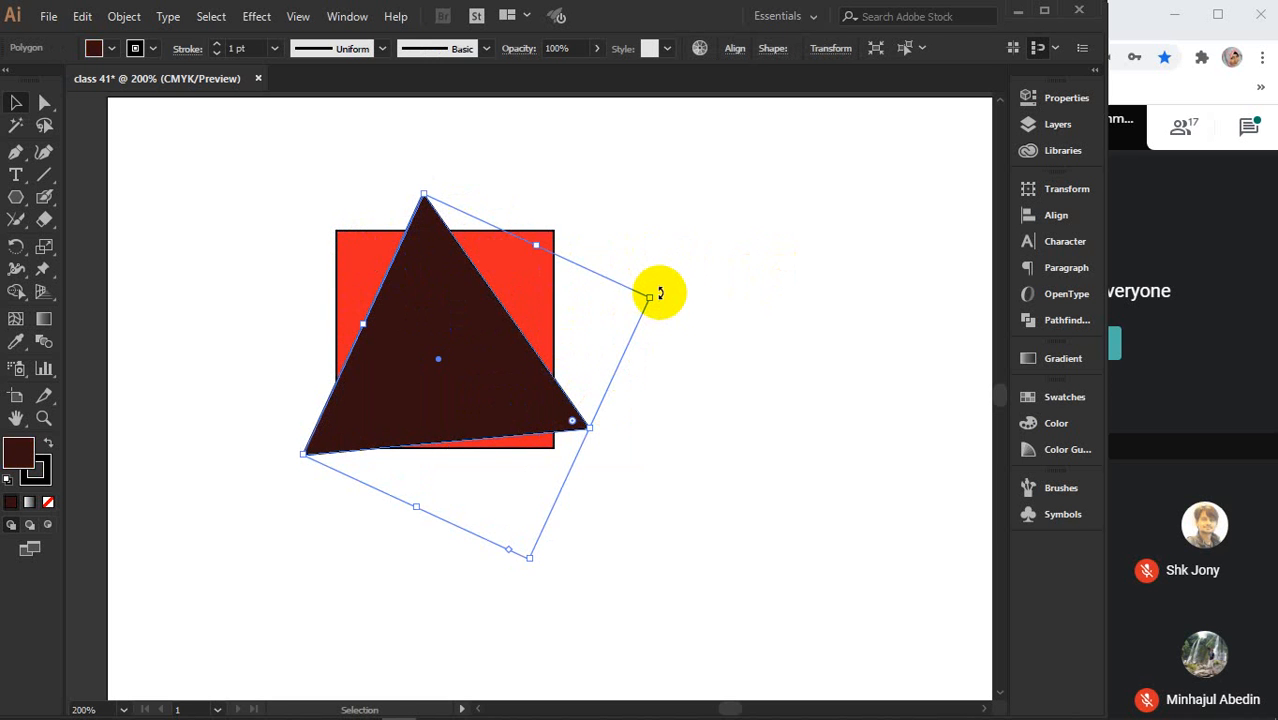
drag(660, 293, 664, 316)
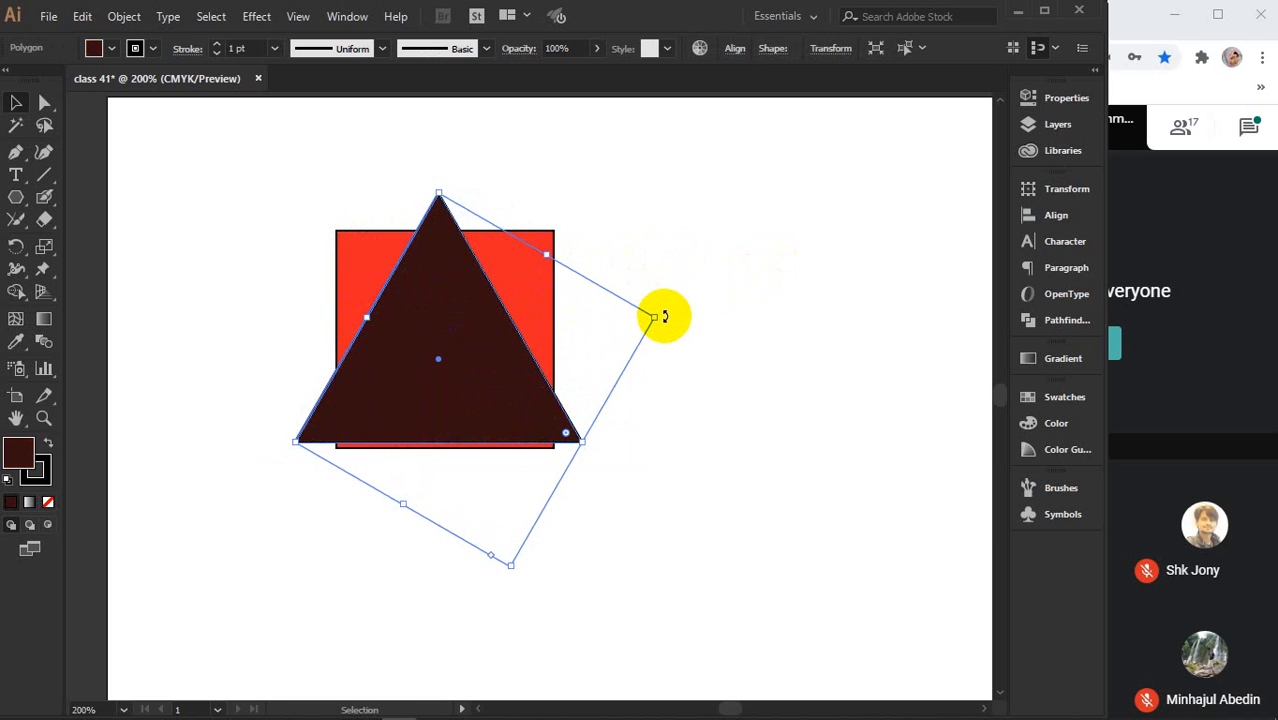
- Align the triangle and the square by their bottom edges and horizontal centres, and deselect them
drag(357, 184, 720, 325)
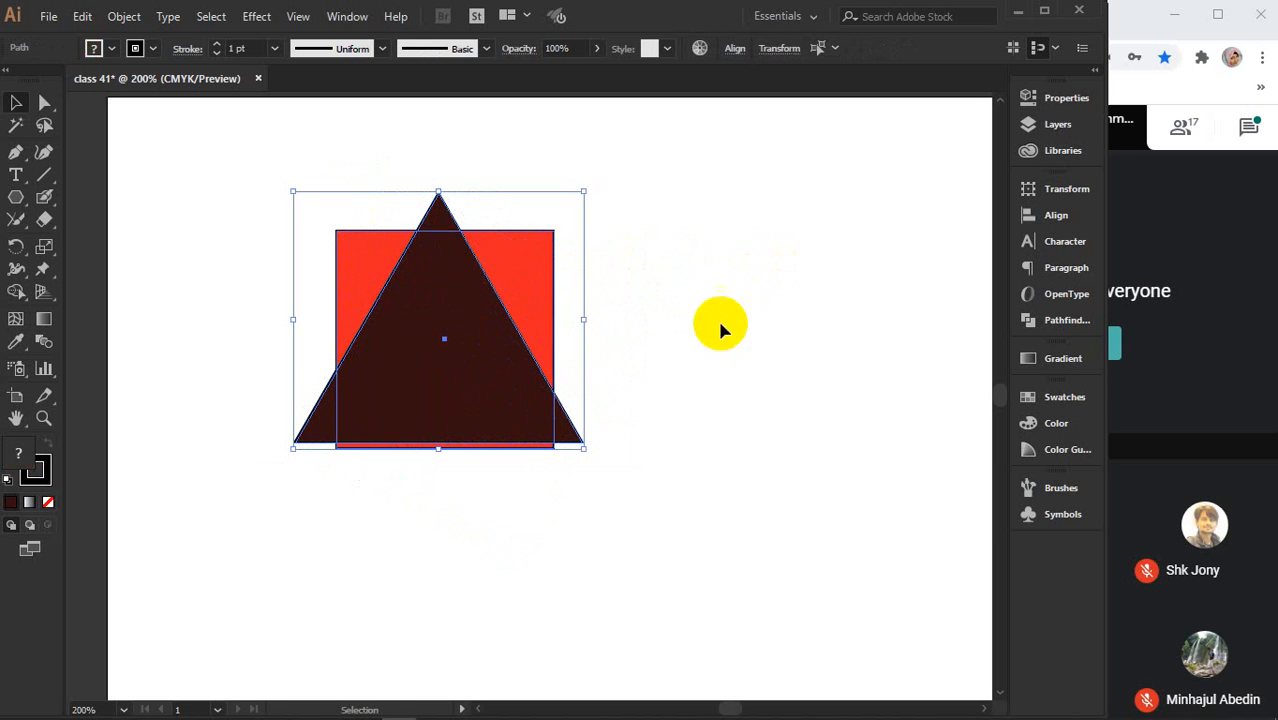
click(1060, 225)
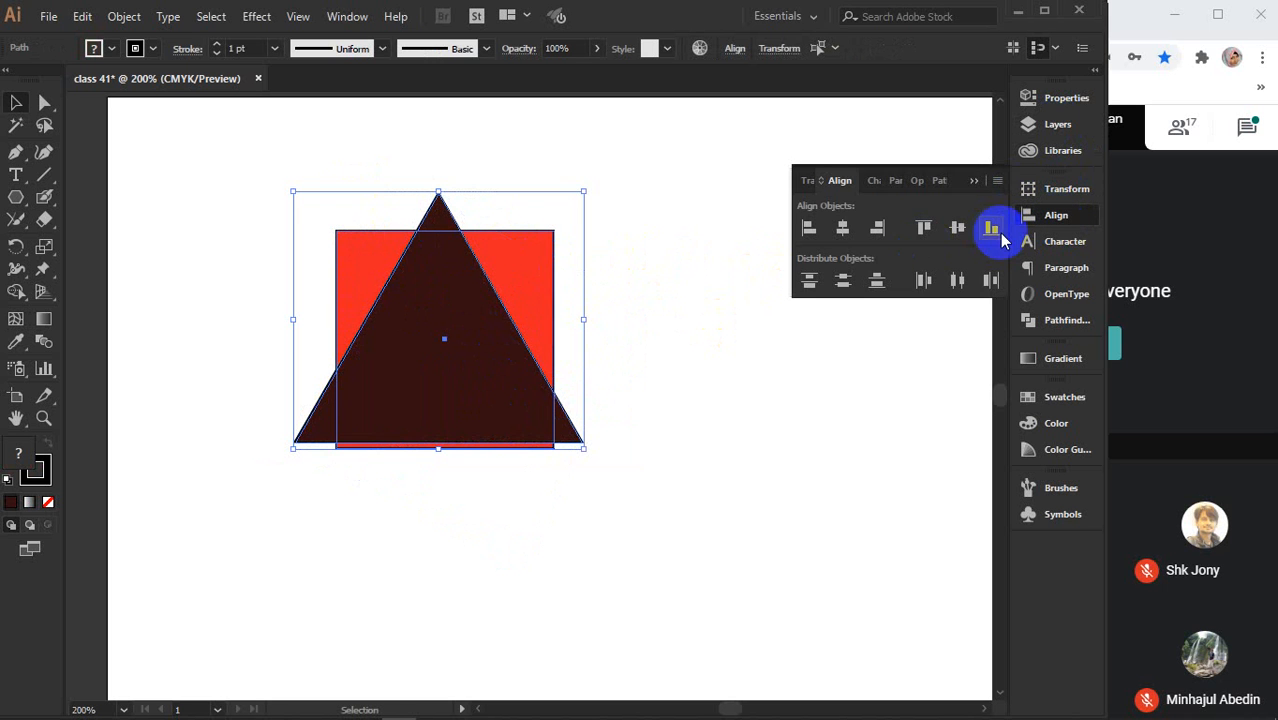
click(991, 230)
click(843, 228)
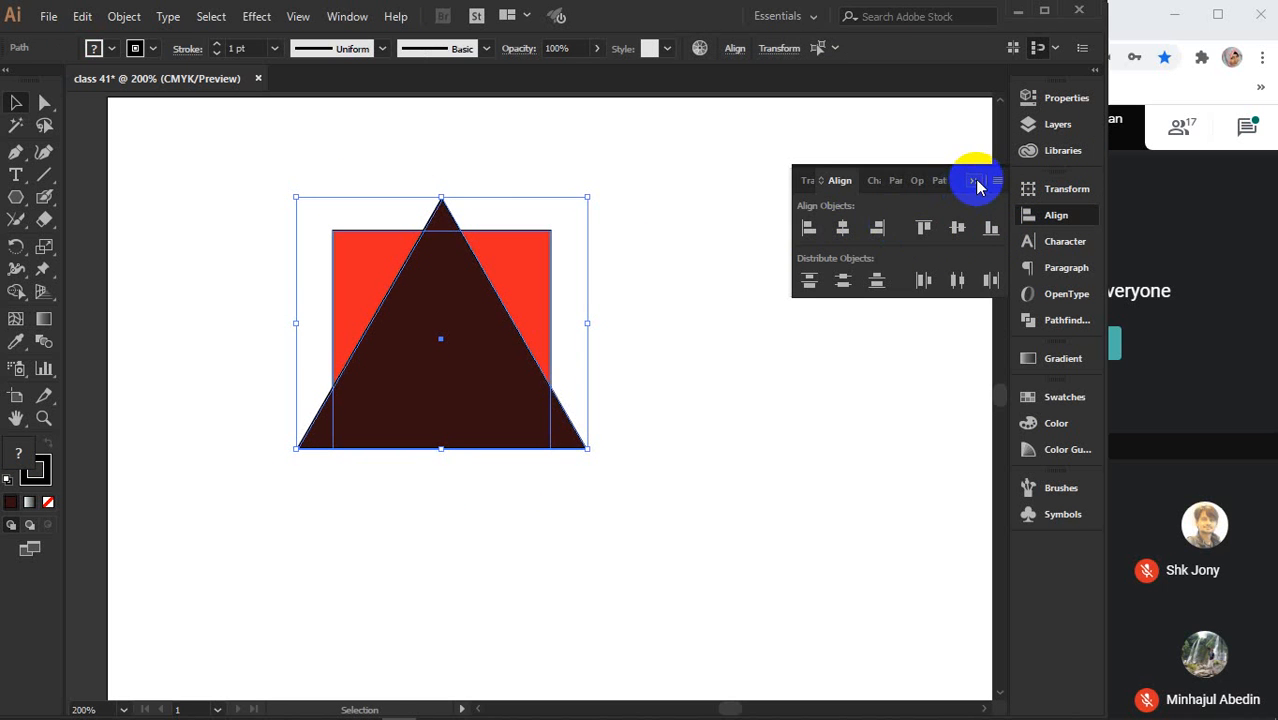
click(978, 184)
click(711, 209)
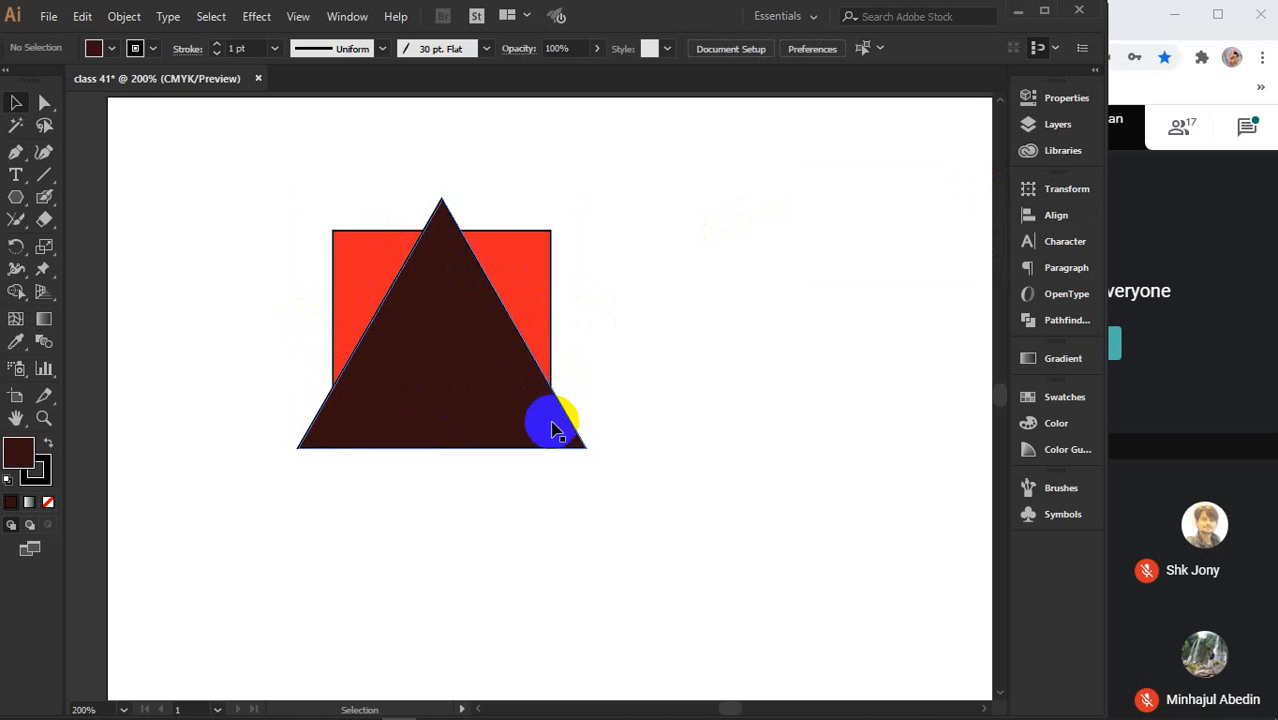
- Erase the triangle's right corner where it extends beyond the square, affecting only the selected triangle
click(556, 430)
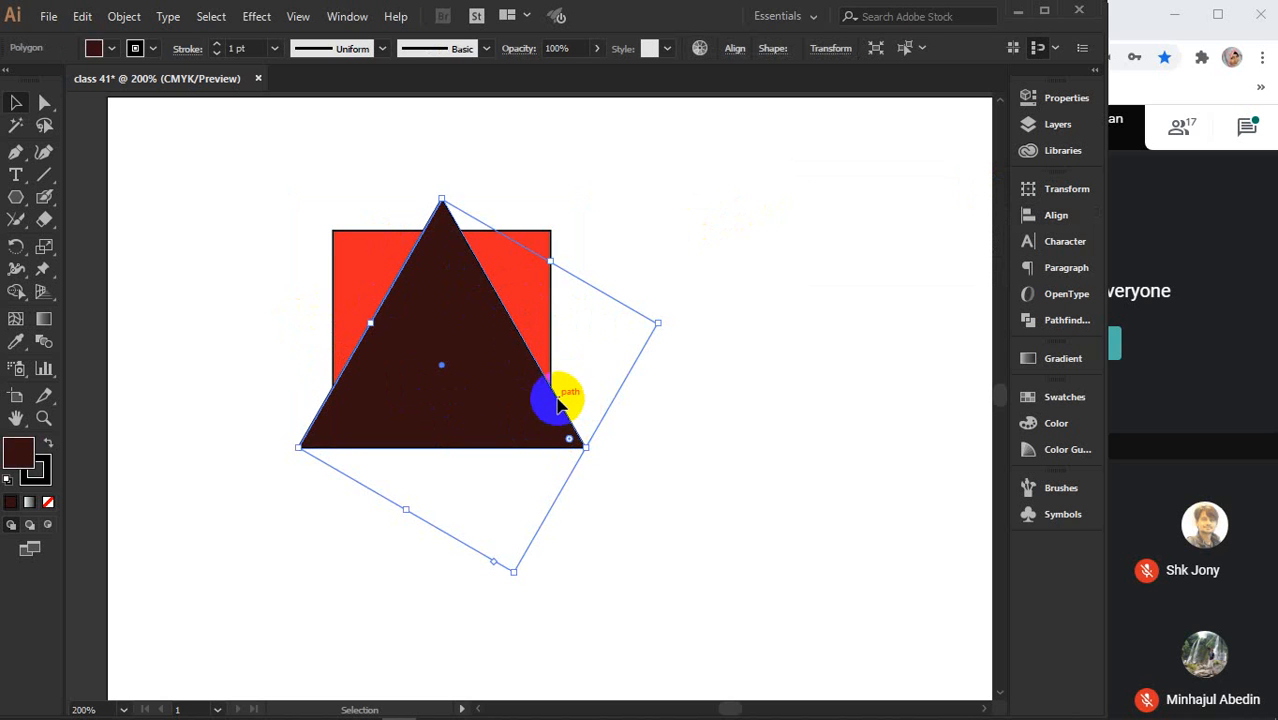
click(12, 242)
click(44, 224)
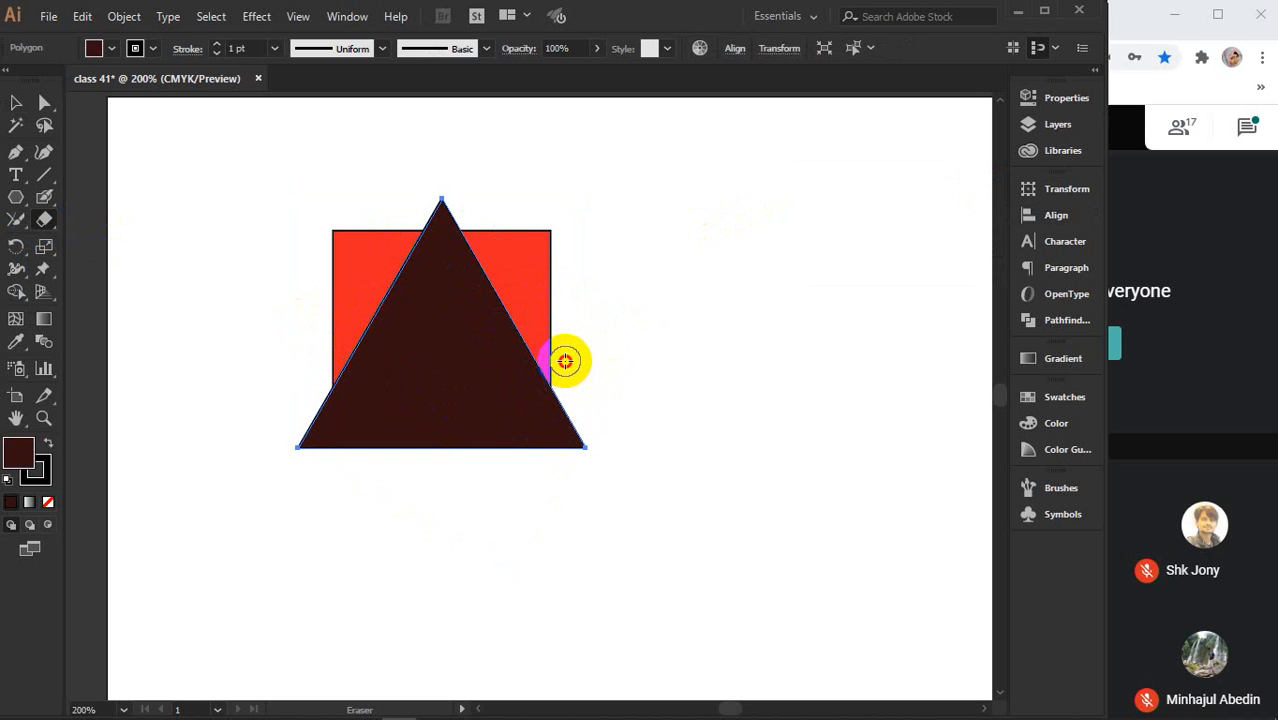
mouse_move(565, 361)
mouse_down()
mouse_move(564, 456)
mouse_move(573, 306)
mouse_move(573, 465)
mouse_move(574, 156)
mouse_up()
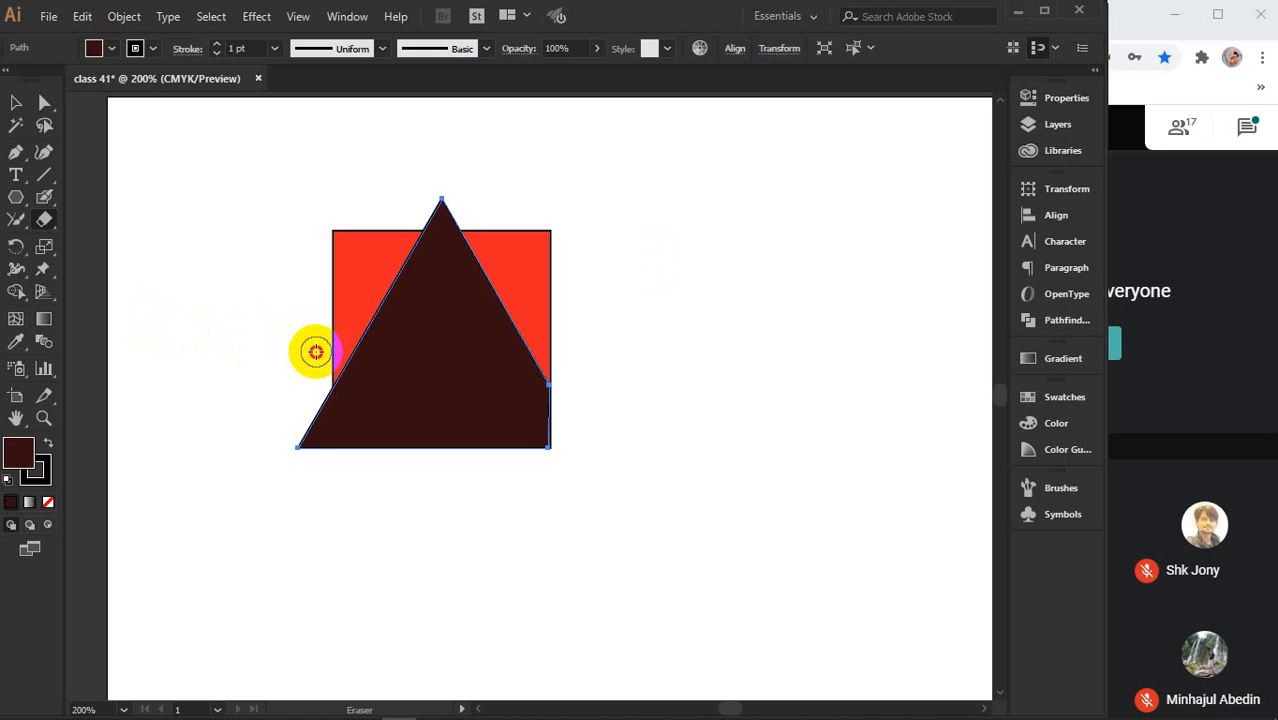
- Try several times to erase the triangle's left corner along the square's edge, and undo the erasing back to the whole triangle
drag(305, 462, 385, 313)
key(ctrl+z)
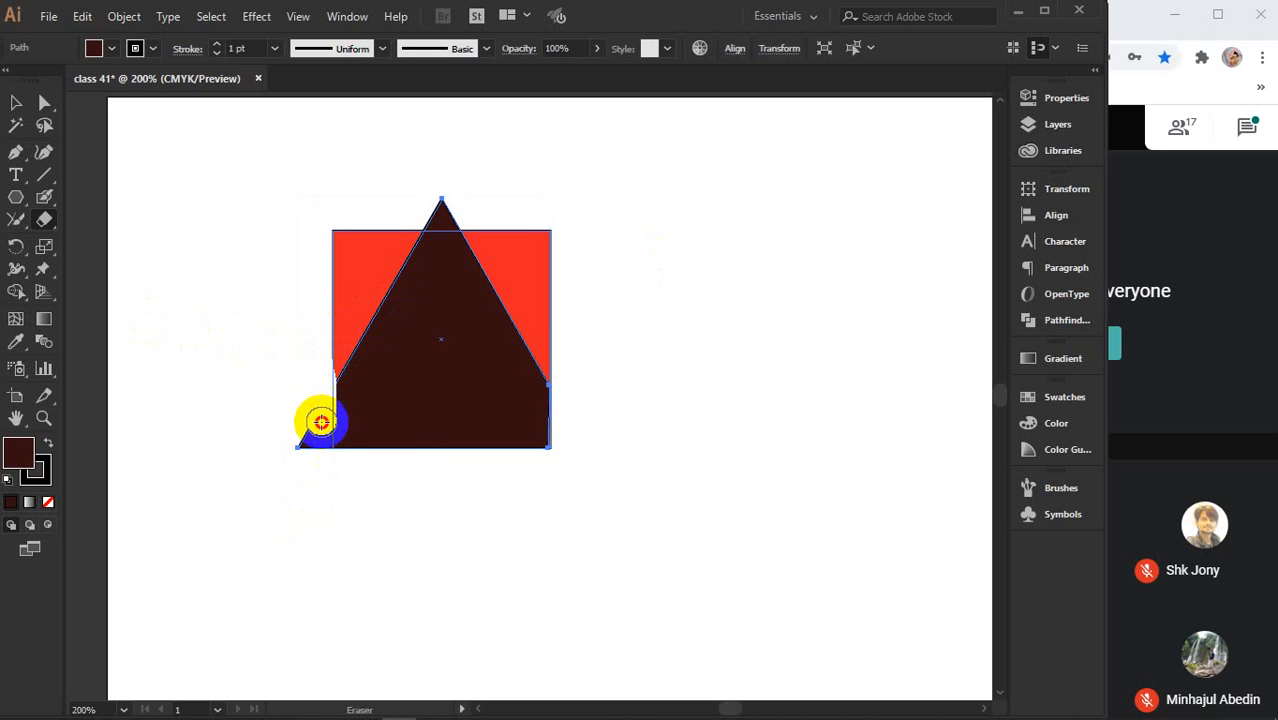
drag(320, 456, 361, 286)
key(ctrl+z)
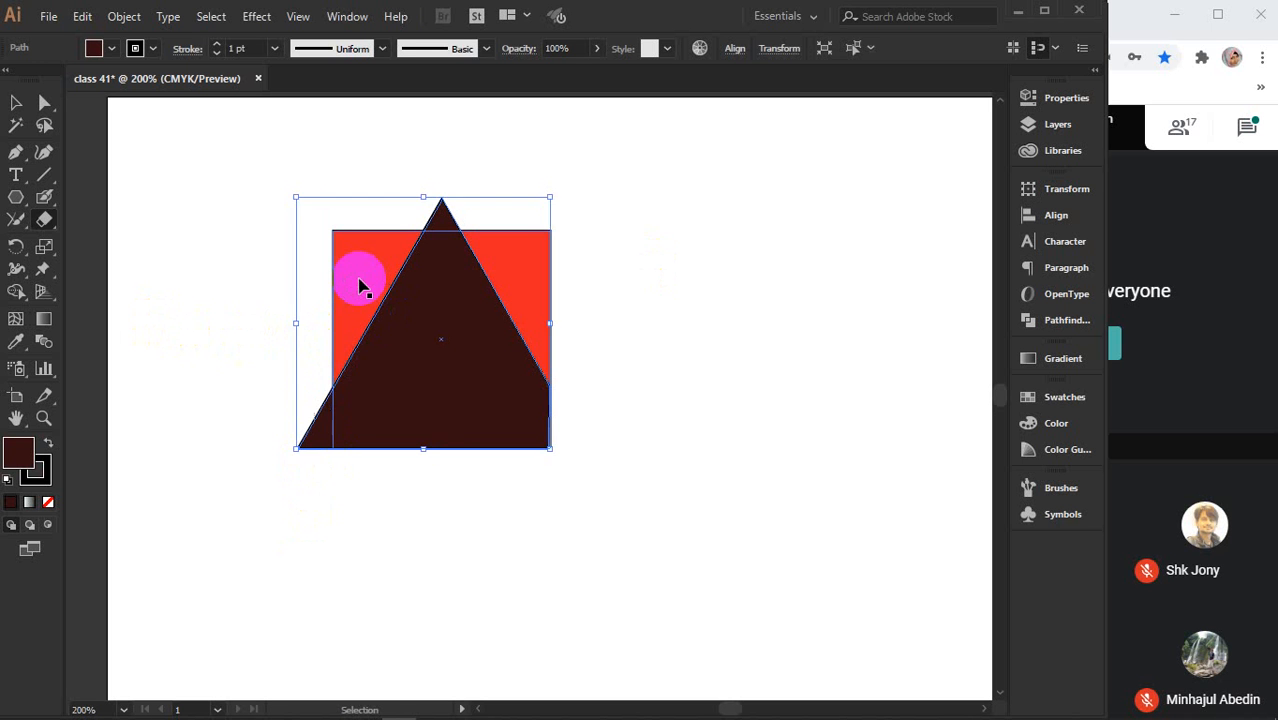
mouse_move(317, 368)
mouse_down()
mouse_move(315, 518)
mouse_move(322, 335)
mouse_move(330, 498)
mouse_up()
key(ctrl+z)
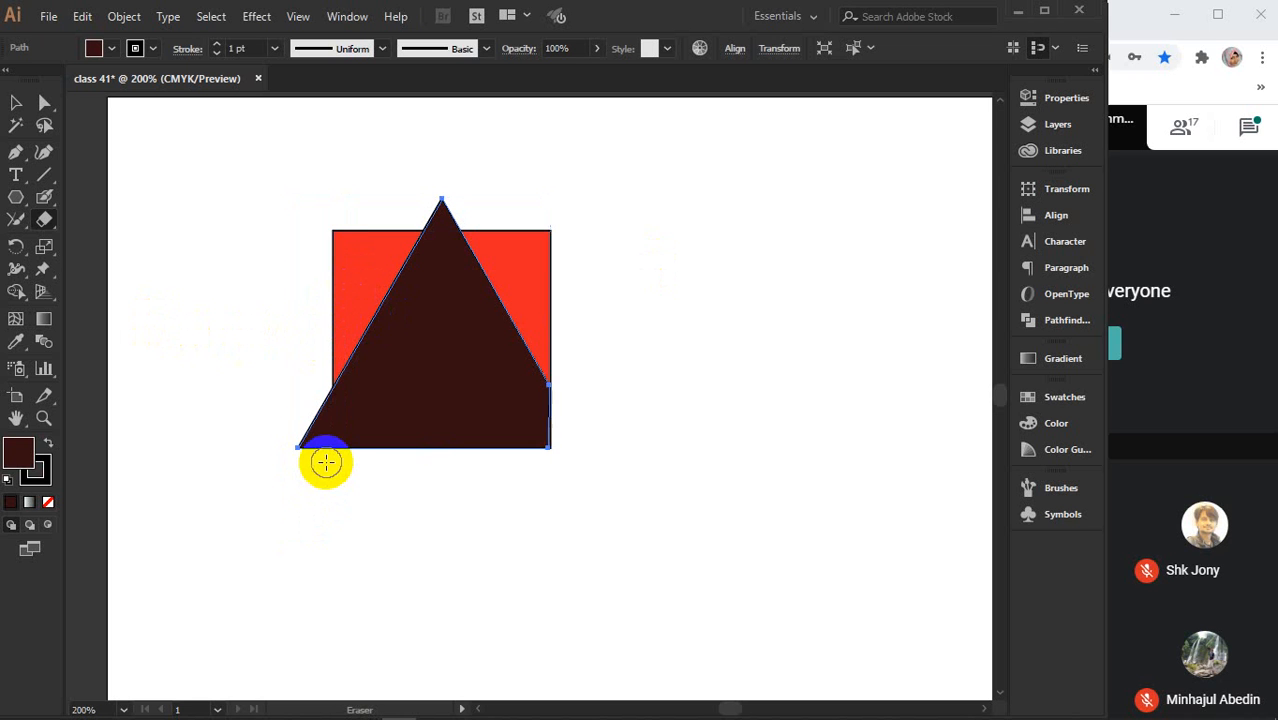
ctrl+click(331, 455)
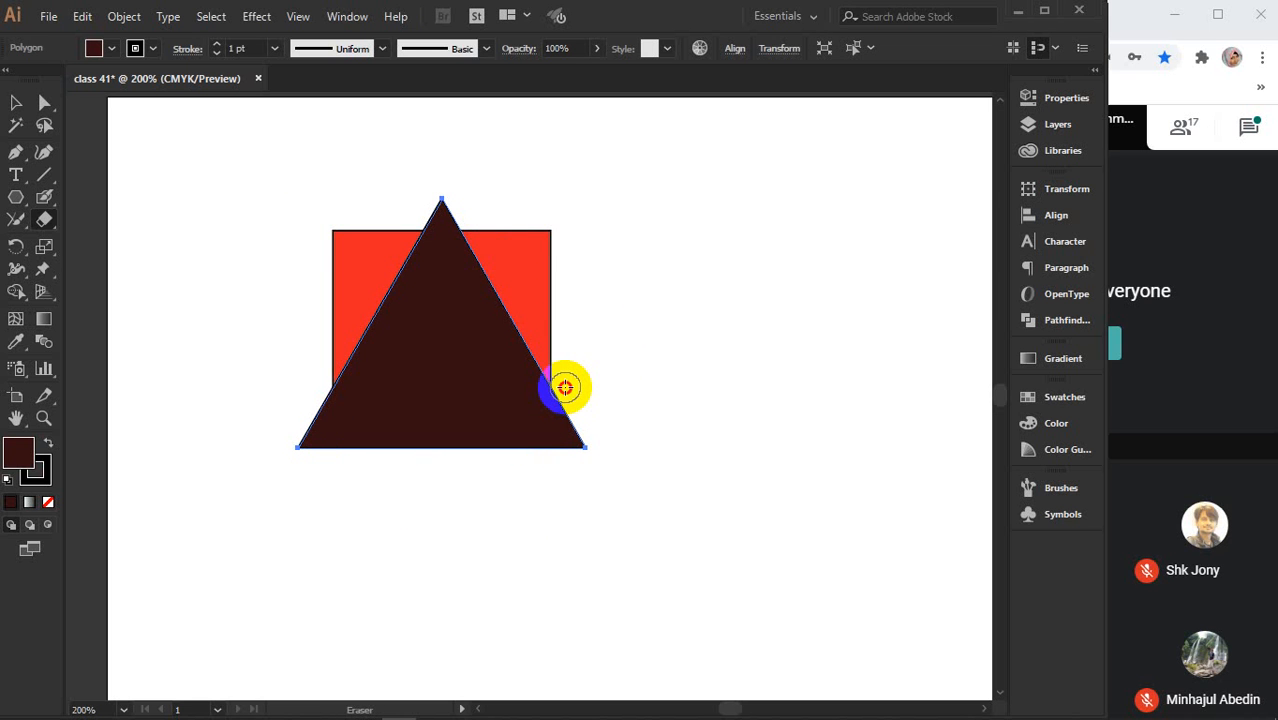
- Erase the selected triangle's right corner where it extends beyond the square, undoing the first attempt and repeating it at higher magnification
mouse_move(565, 387)
mouse_down()
mouse_move(565, 459)
mouse_move(565, 426)
mouse_up()
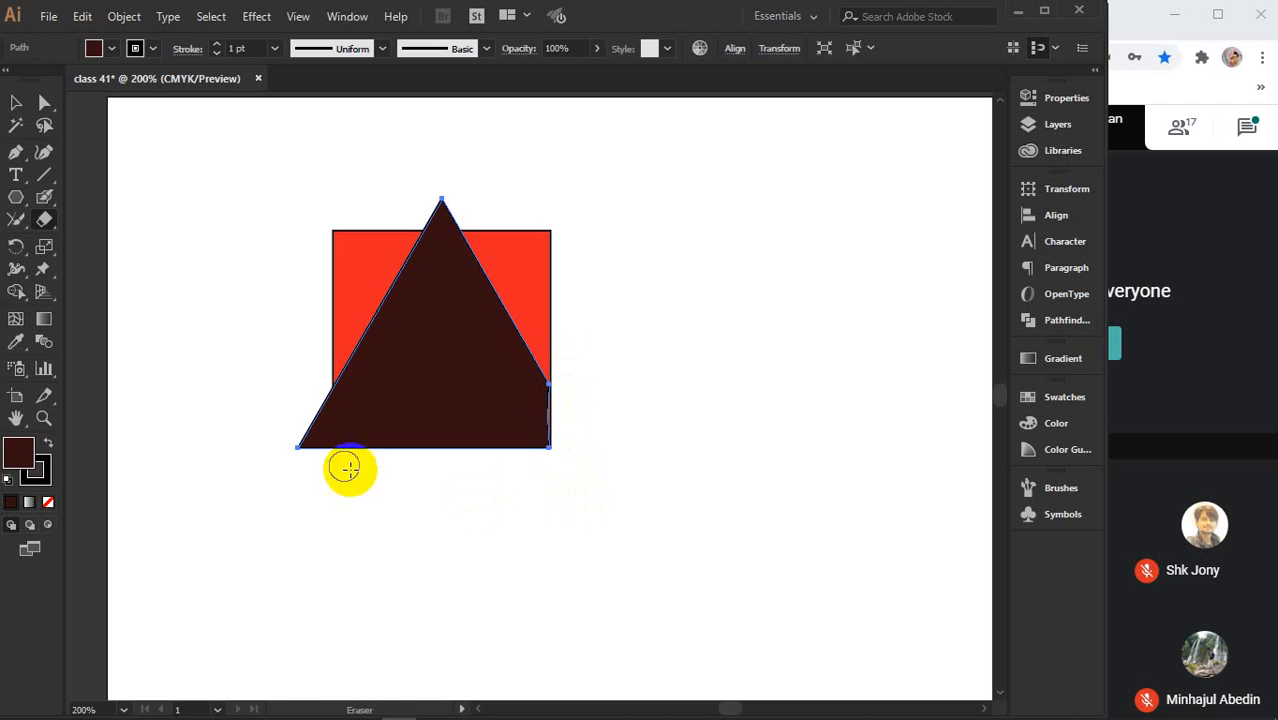
key(ctrl+z)
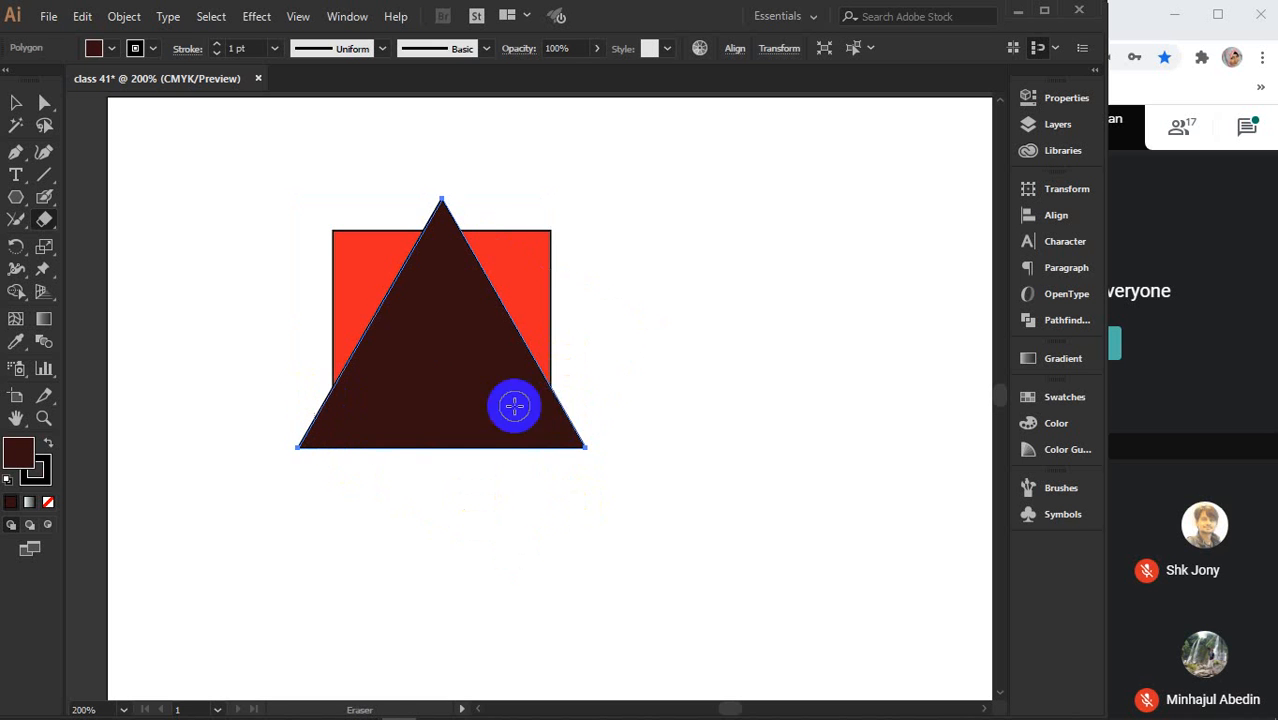
scroll(570, 437, up, 3)
scroll(570, 437, up, 1)
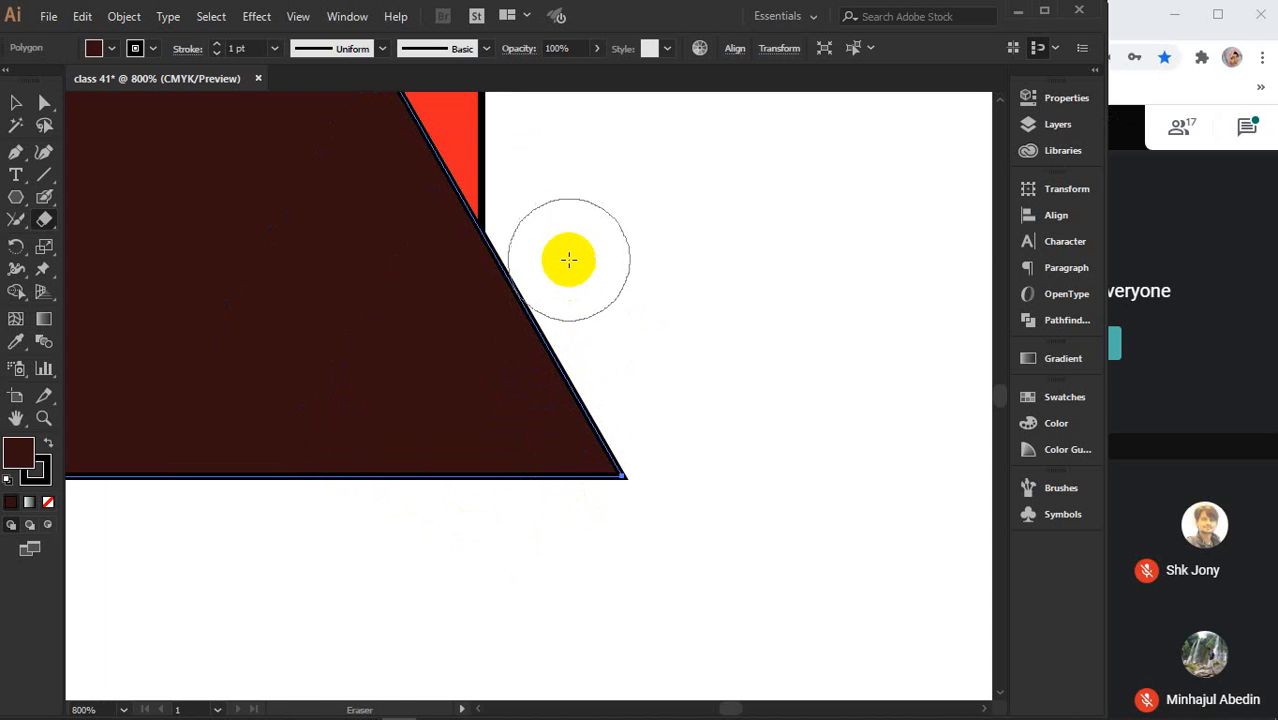
drag(553, 262, 565, 451)
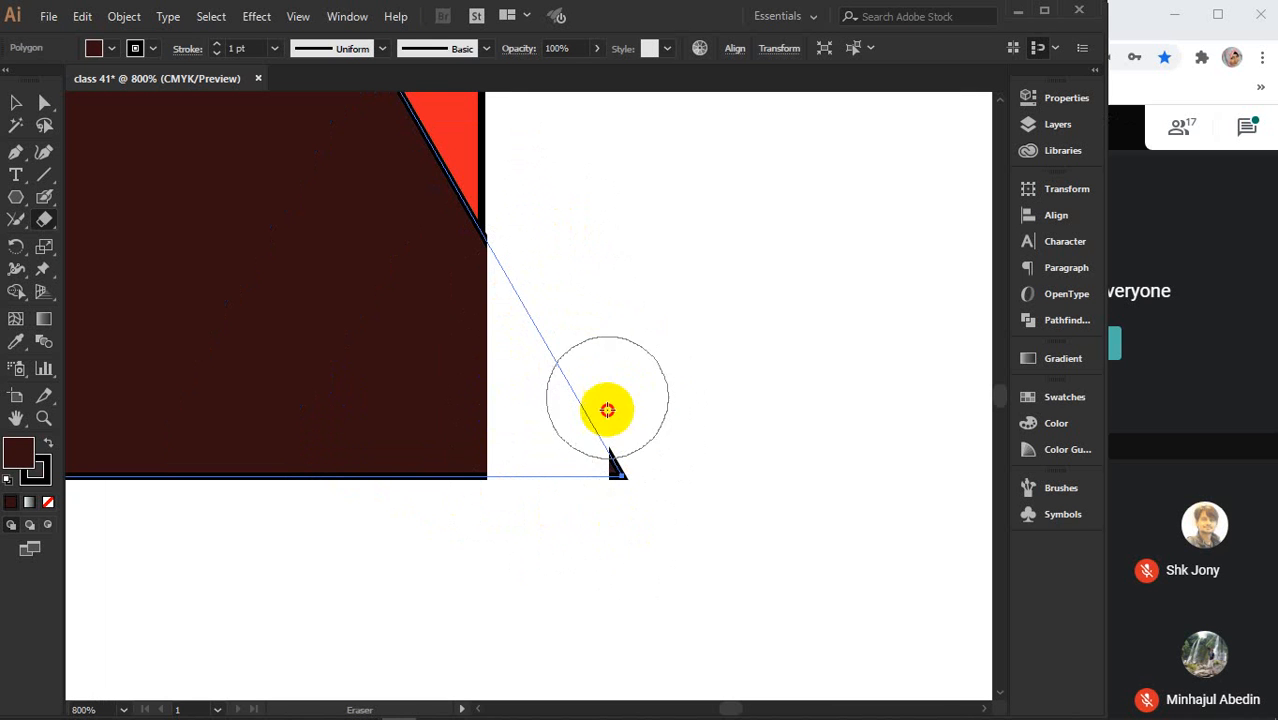
drag(715, 312, 715, 312)
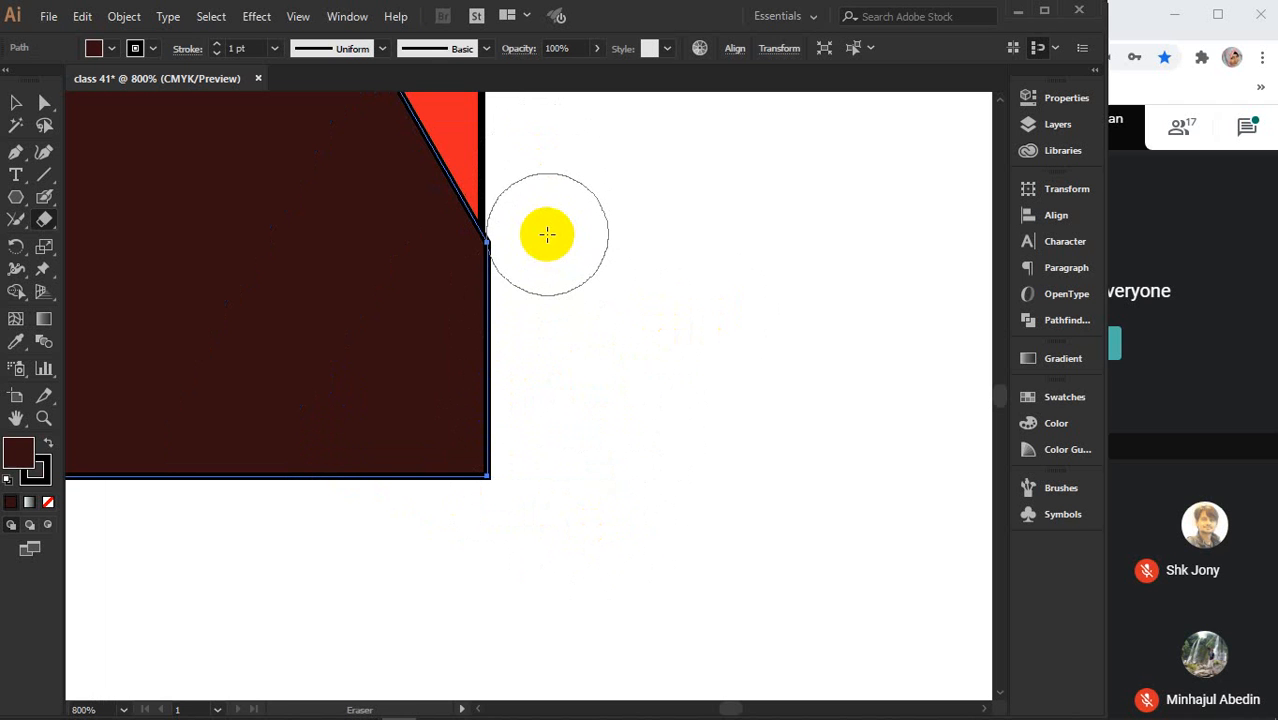
- Refine the triangle's trimmed right edge with the Eraser until it runs along the square's right side, undoing stray strokes
drag(547, 235, 550, 500)
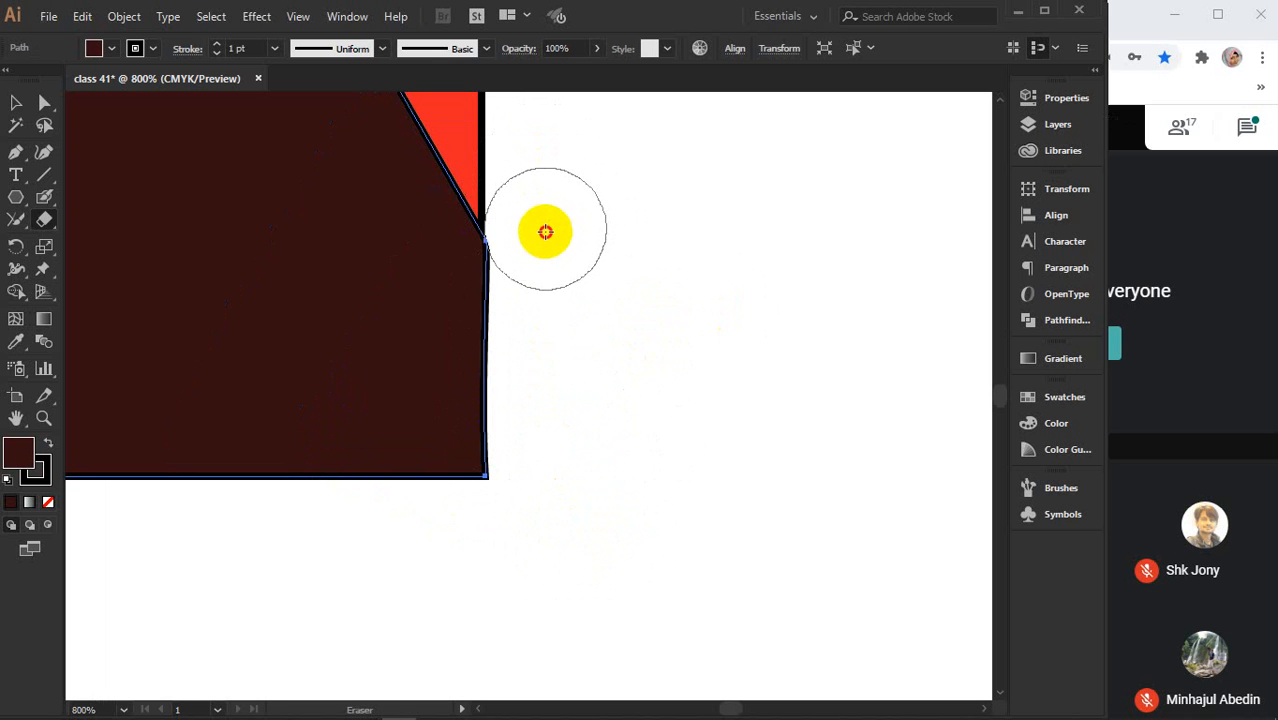
mouse_move(542, 399)
mouse_down()
mouse_move(441, 460)
mouse_move(220, 415)
mouse_up()
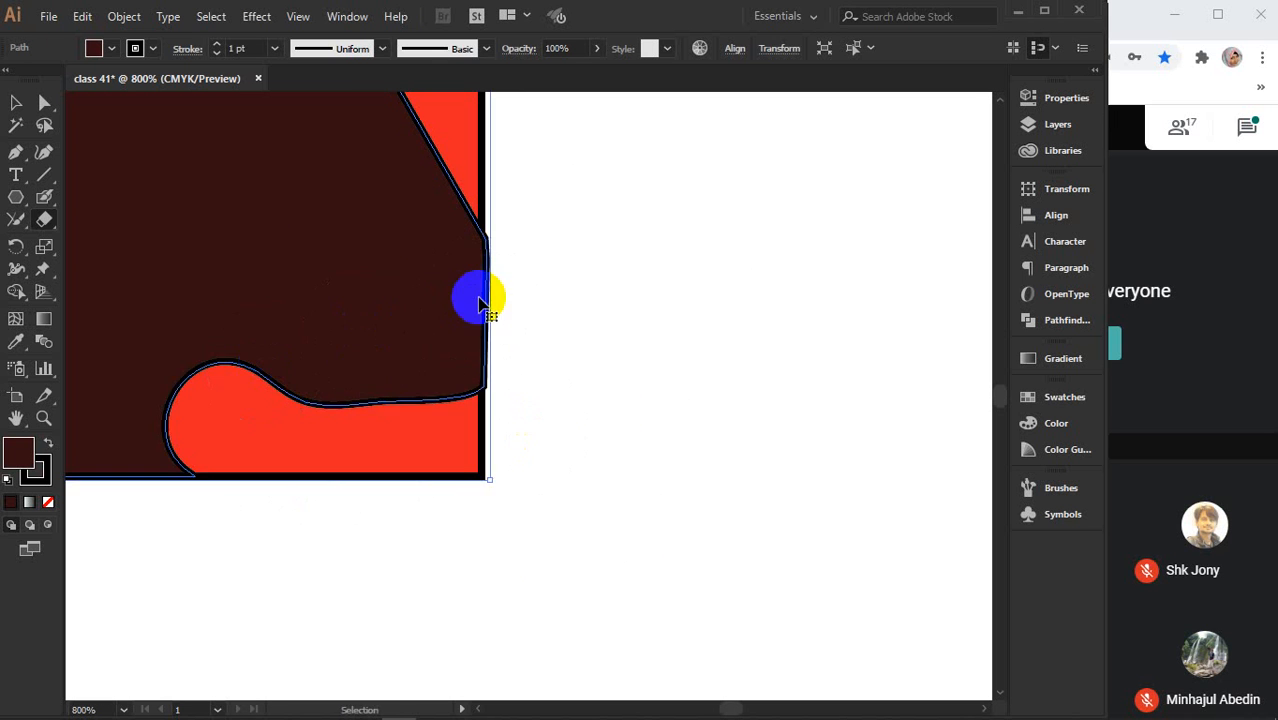
key(ctrl+z)
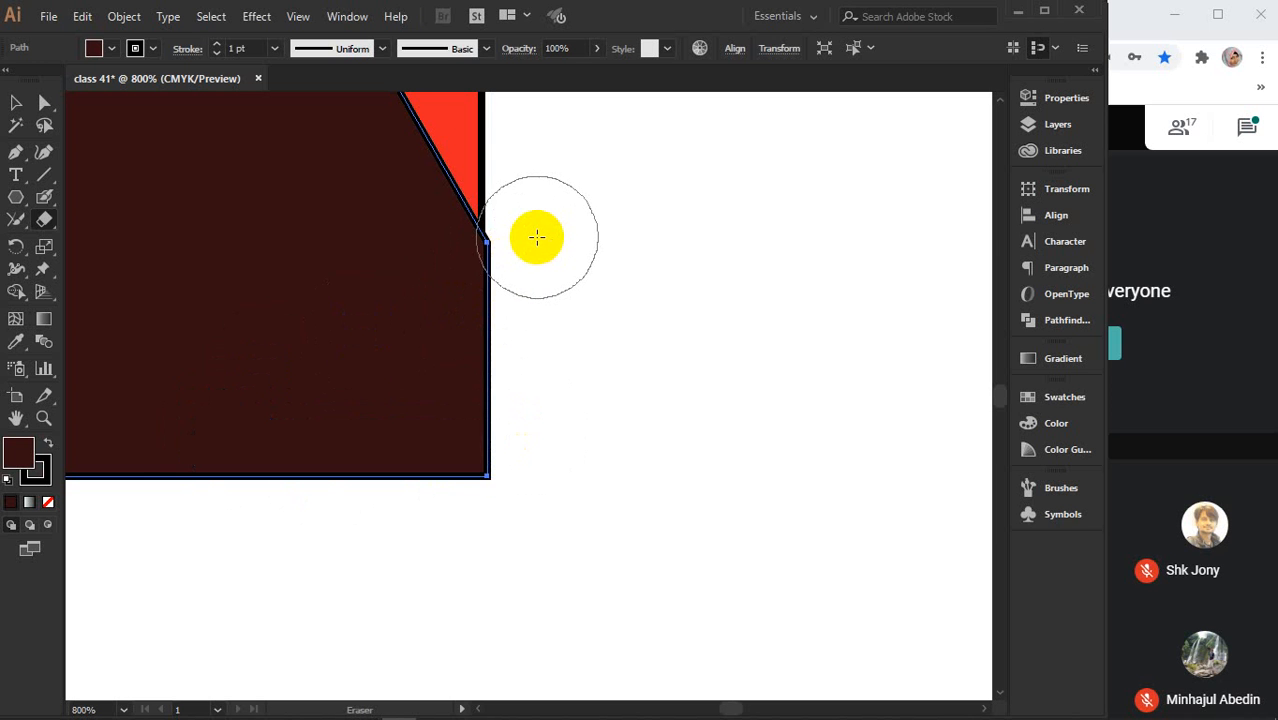
mouse_move(539, 252)
mouse_down()
mouse_move(502, 298)
mouse_move(384, 304)
mouse_up()
key(ctrl+z)
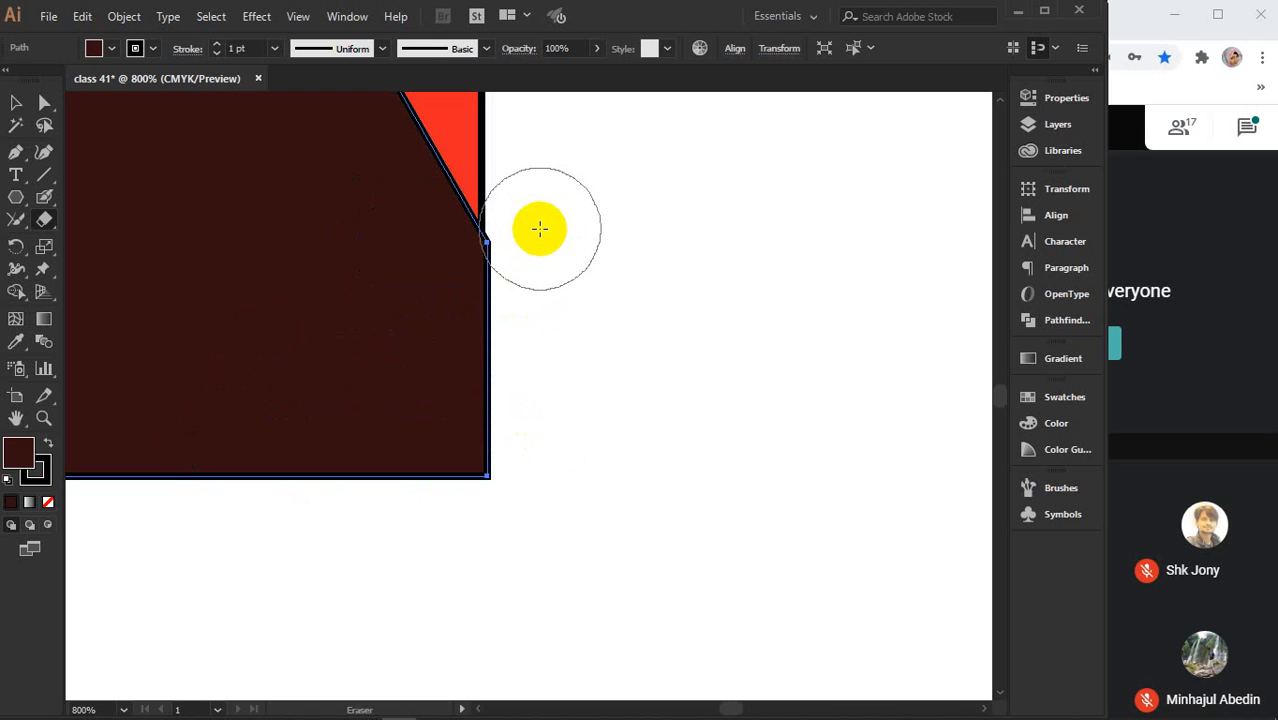
mouse_move(539, 229)
mouse_down()
mouse_move(516, 419)
mouse_move(516, 551)
mouse_up()
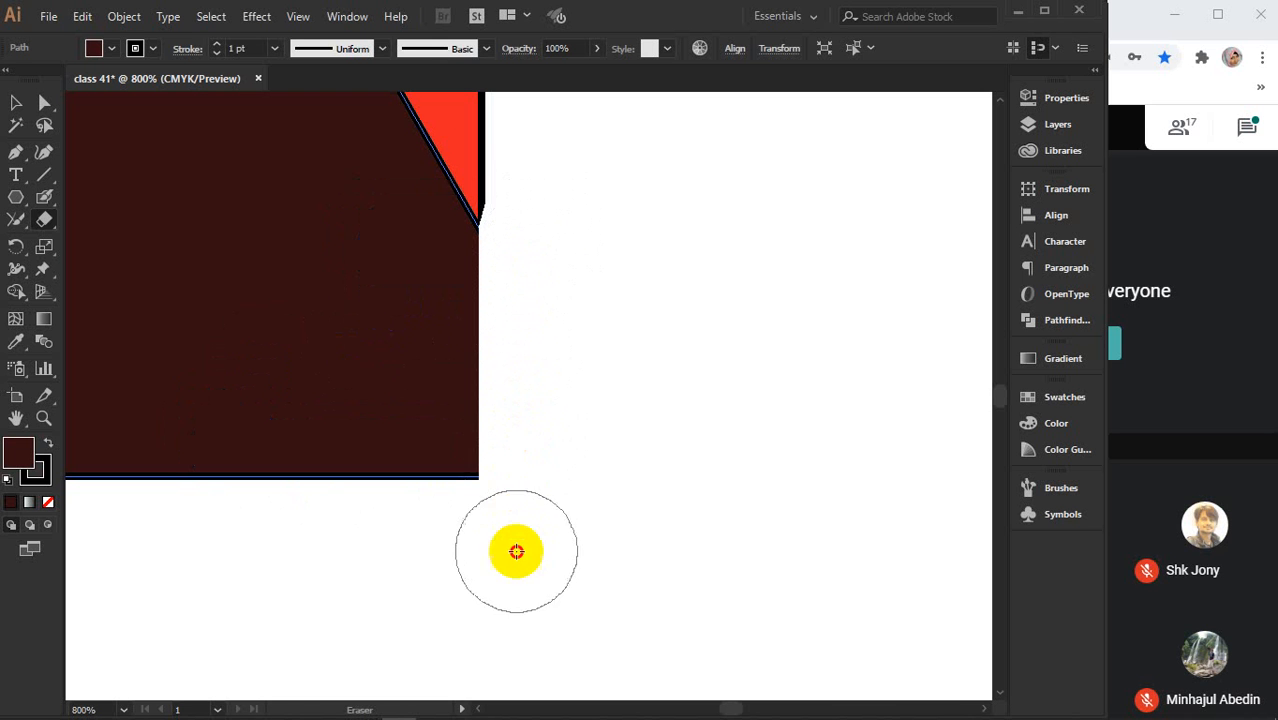
scroll(599, 434, down, 3)
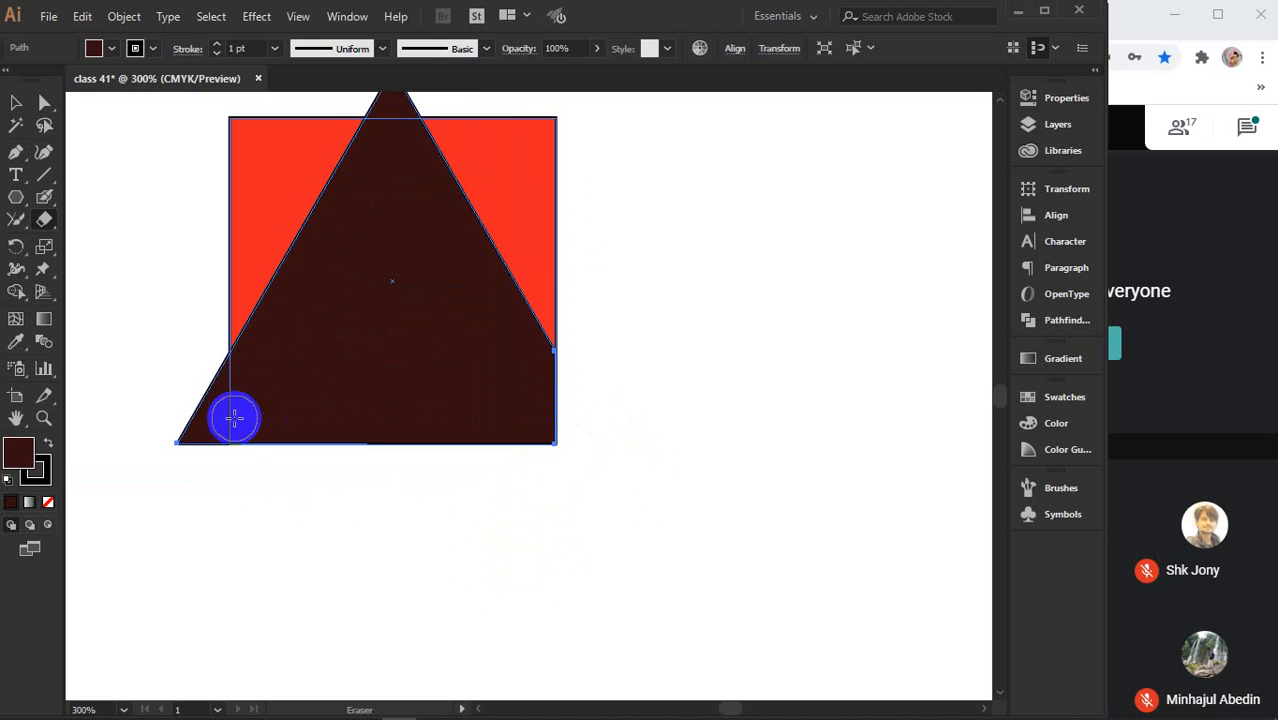
- Try several times to erase the triangle's left corner along the square's left side, and undo each attempt
scroll(234, 418, up, 4)
drag(240, 373, 295, 342)
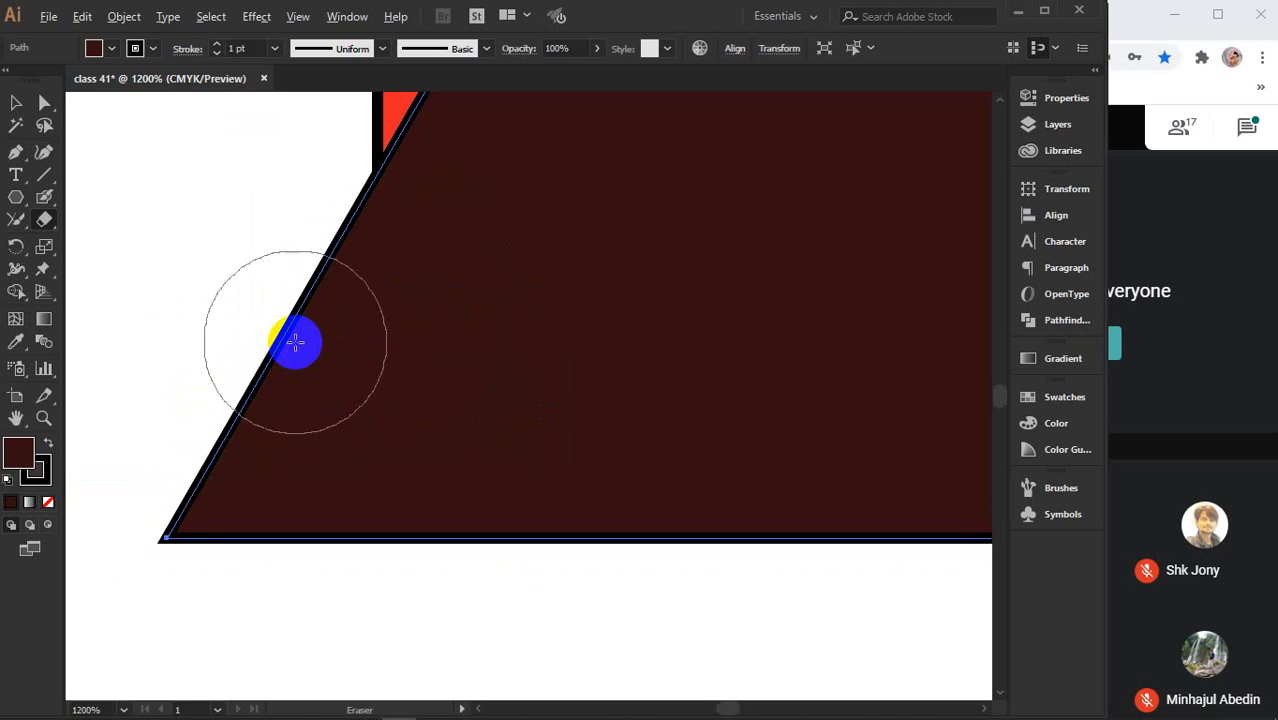
scroll(295, 342, down, 2)
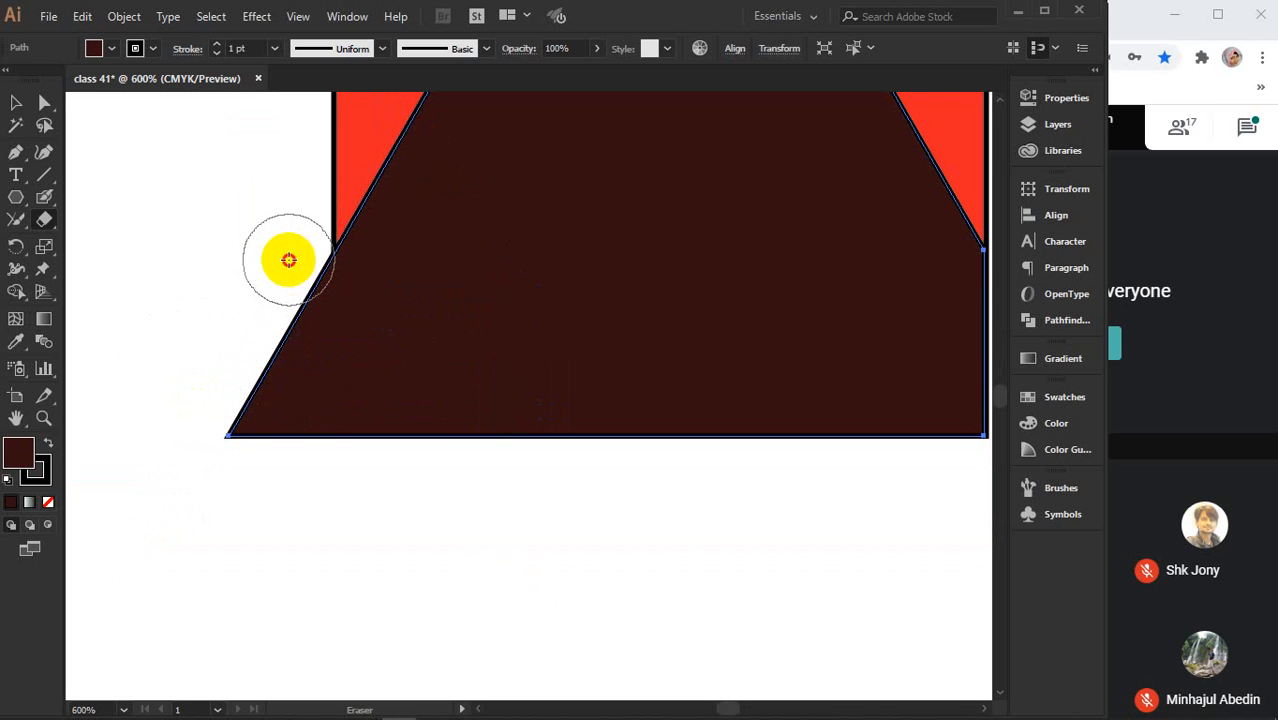
drag(288, 260, 274, 516)
mouse_move(289, 386)
mouse_down()
mouse_move(298, 351)
mouse_move(327, 448)
mouse_move(431, 414)
mouse_up()
key(ctrl+z)
key(ctrl+z)
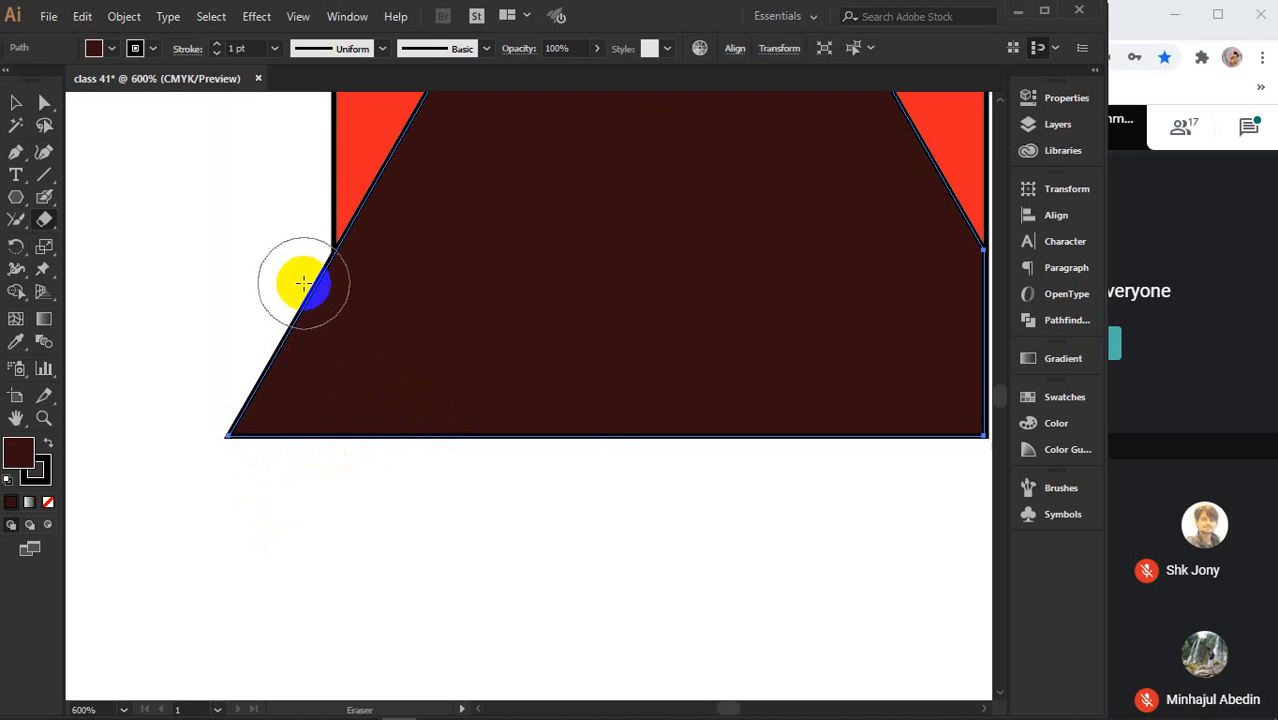
mouse_move(289, 265)
mouse_down()
mouse_move(286, 501)
mouse_move(314, 230)
mouse_move(314, 284)
mouse_move(433, 406)
mouse_move(540, 193)
mouse_up()
key(ctrl+z)
mouse_move(296, 276)
mouse_down()
mouse_move(285, 245)
mouse_move(271, 452)
mouse_move(291, 322)
mouse_move(372, 376)
mouse_up()
key(ctrl+z)
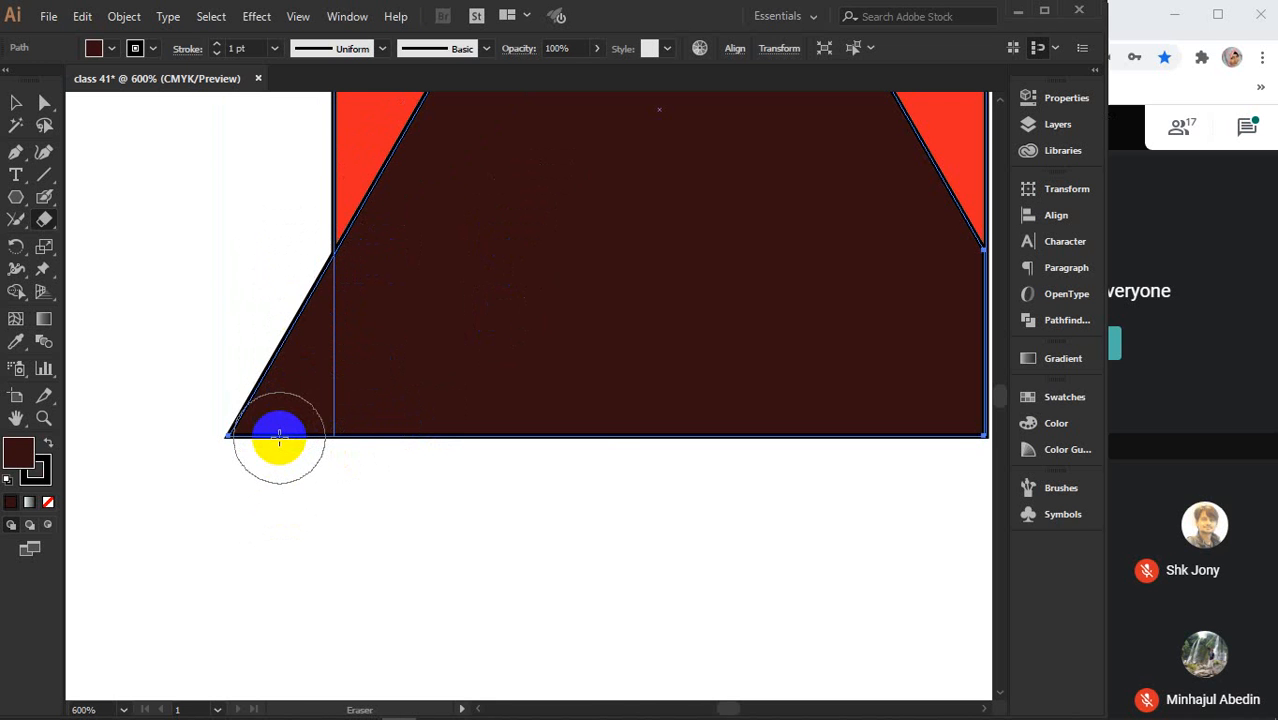
- Erase the triangle's left corner where it extends beyond the square, and undo the extra stroke along the cut
mouse_move(284, 437)
mouse_down()
mouse_move(277, 221)
mouse_move(269, 471)
mouse_move(301, 213)
mouse_move(284, 247)
mouse_move(269, 480)
mouse_move(295, 258)
mouse_move(298, 331)
mouse_move(290, 348)
mouse_move(285, 237)
mouse_move(251, 431)
mouse_move(256, 311)
mouse_up()
key(ctrl+z)
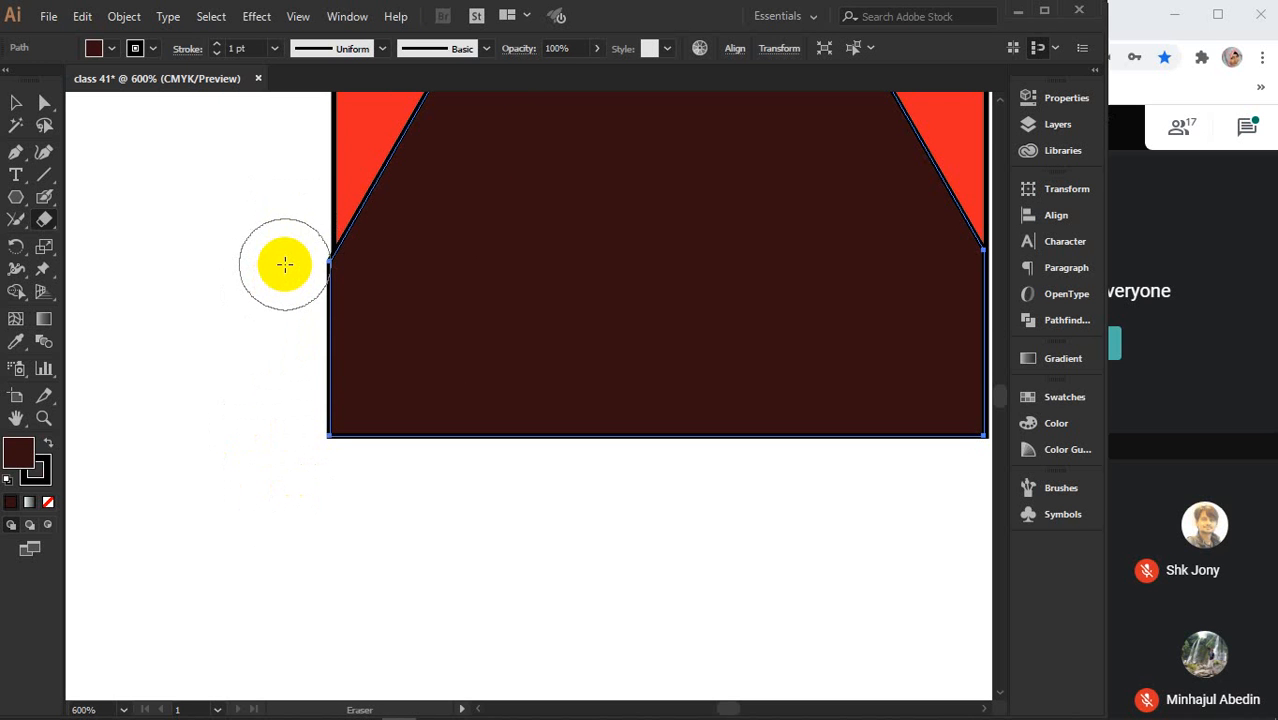
scroll(285, 264, up, 2)
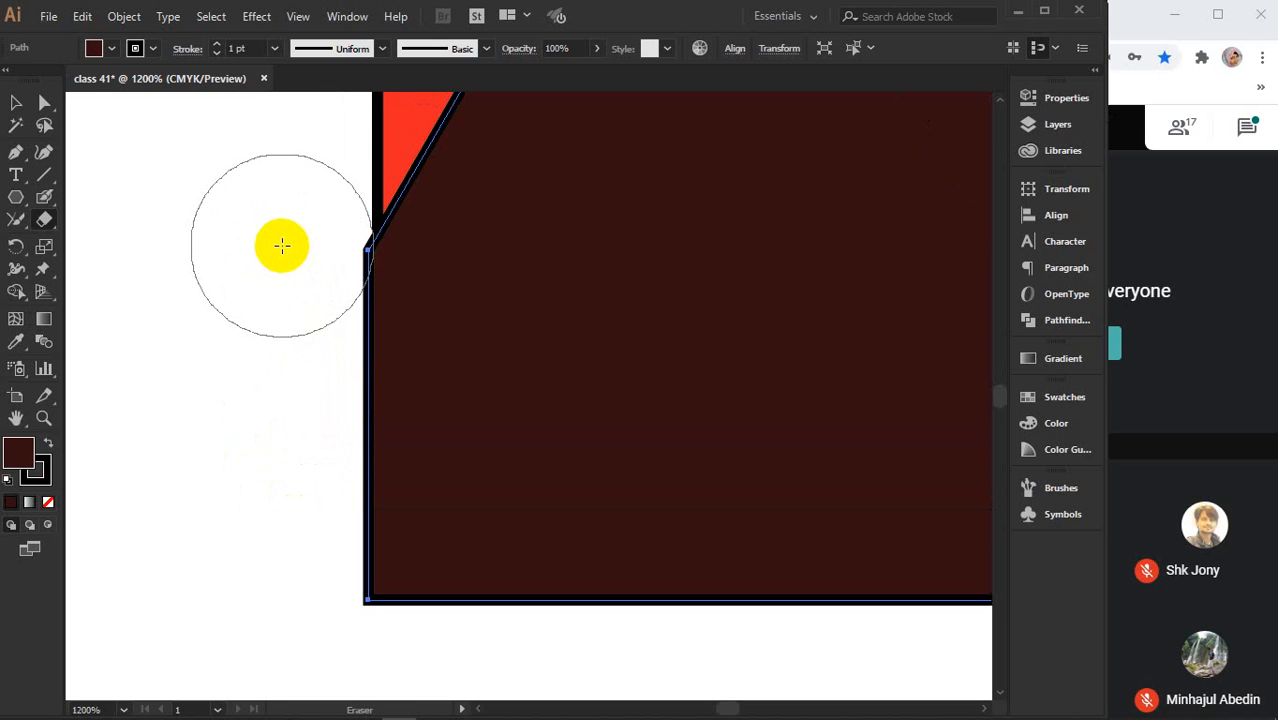
mouse_move(282, 245)
mouse_down()
mouse_move(301, 365)
mouse_move(272, 413)
mouse_up()
key(ctrl+z)
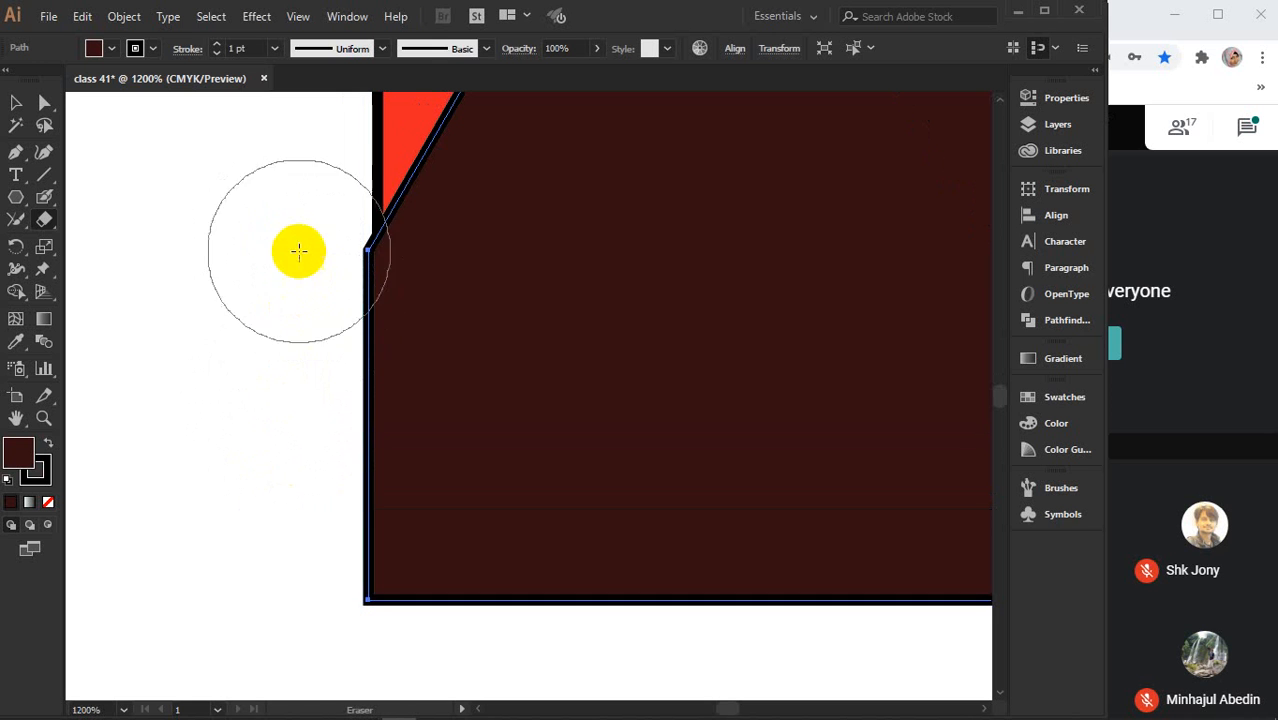
- Refine the triangle's trimmed left edge with further Eraser strokes so that it lines up with the square's left side
drag(286, 284, 282, 576)
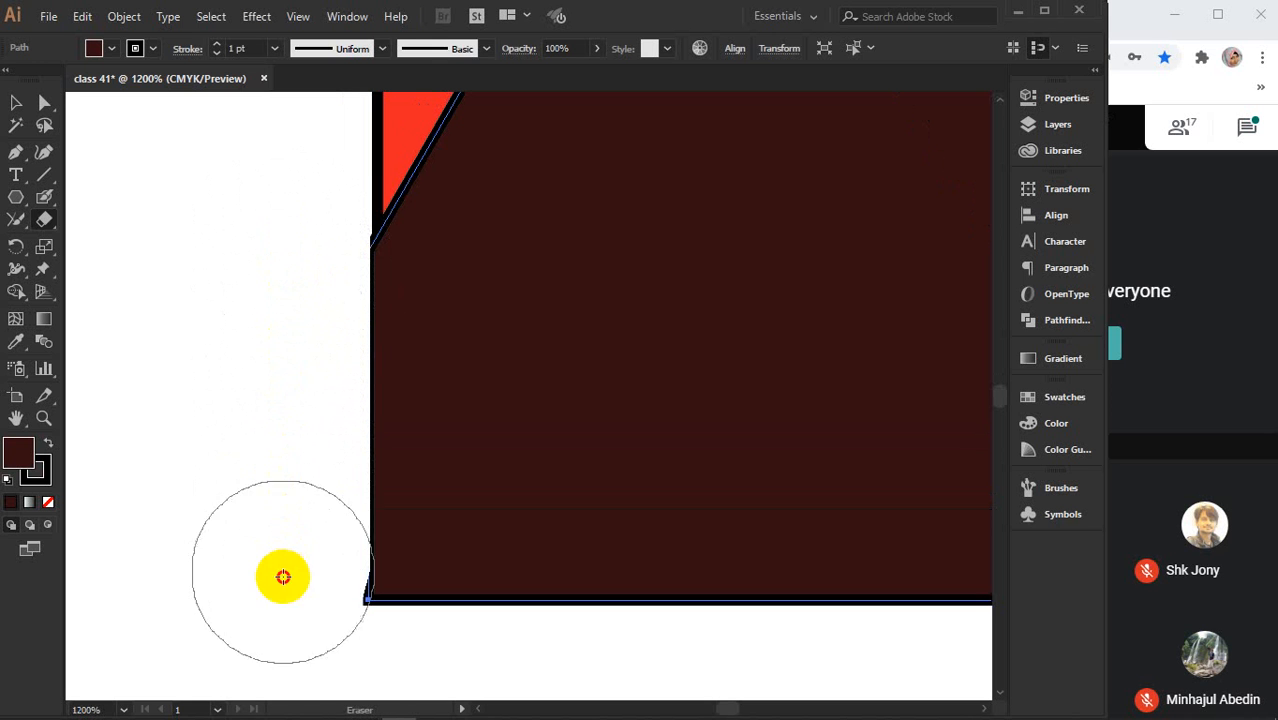
drag(325, 344, 323, 434)
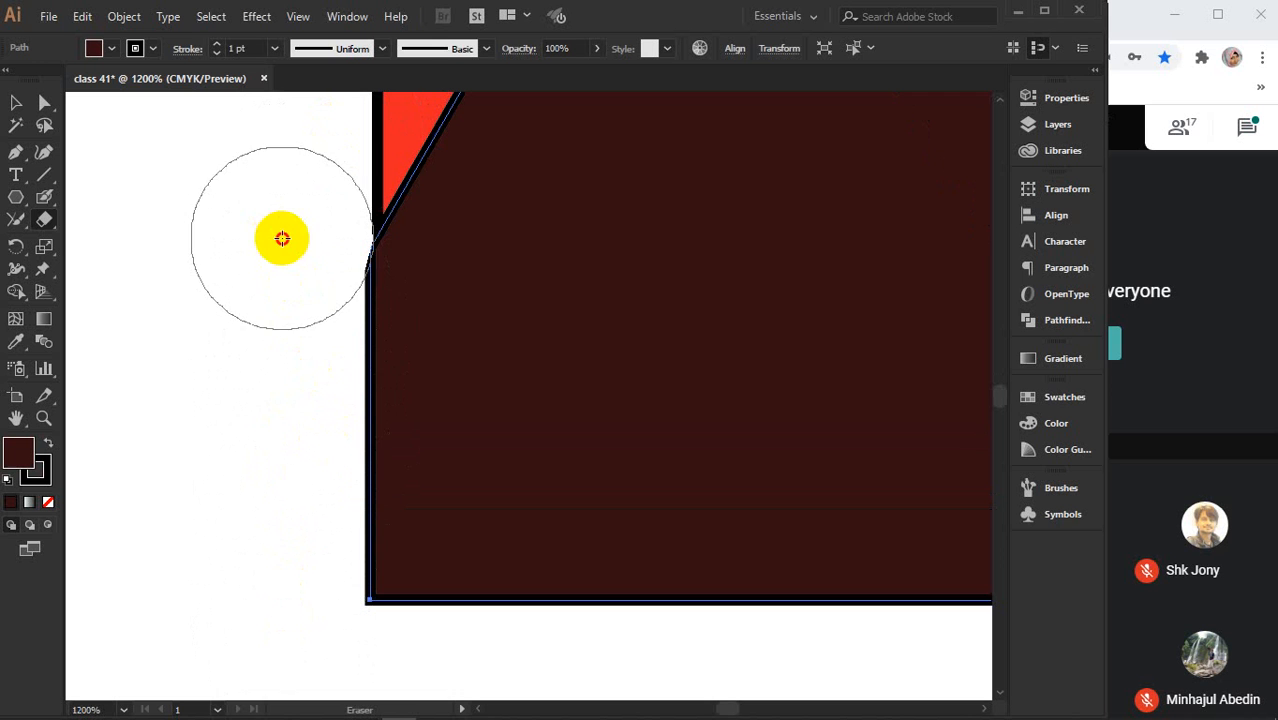
drag(282, 238, 282, 357)
key(ctrl+z)
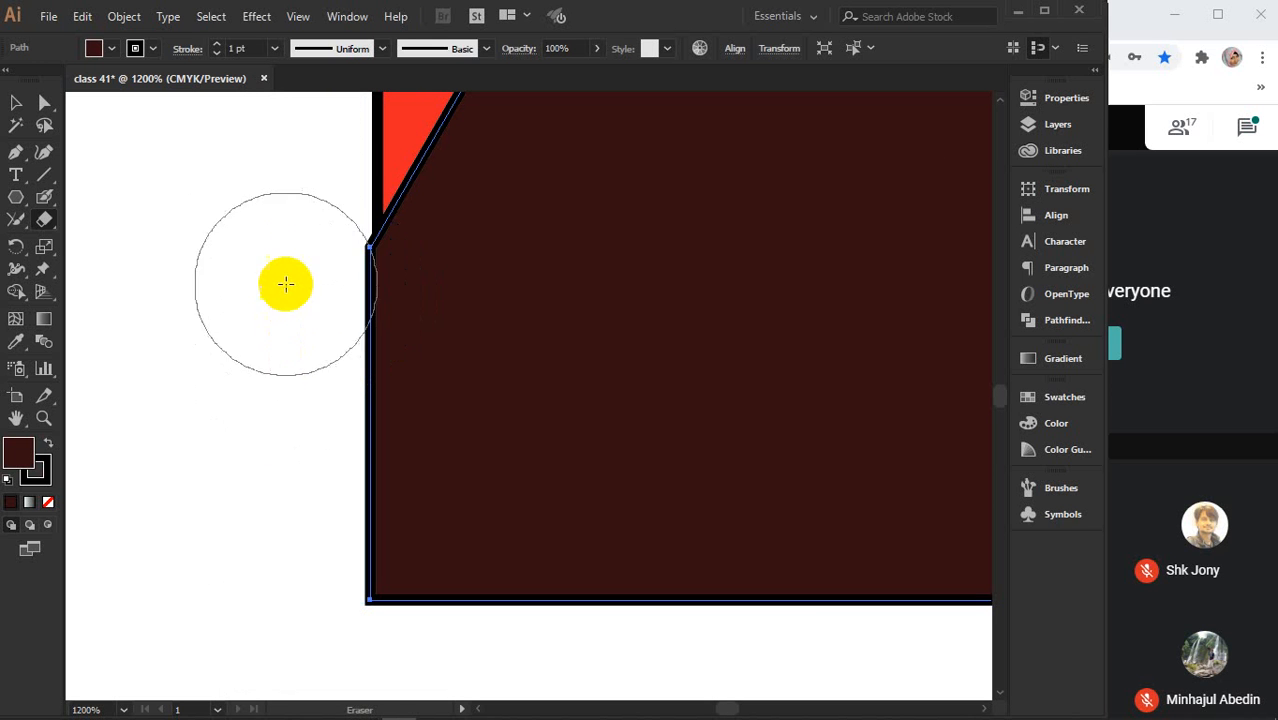
drag(280, 248, 265, 611)
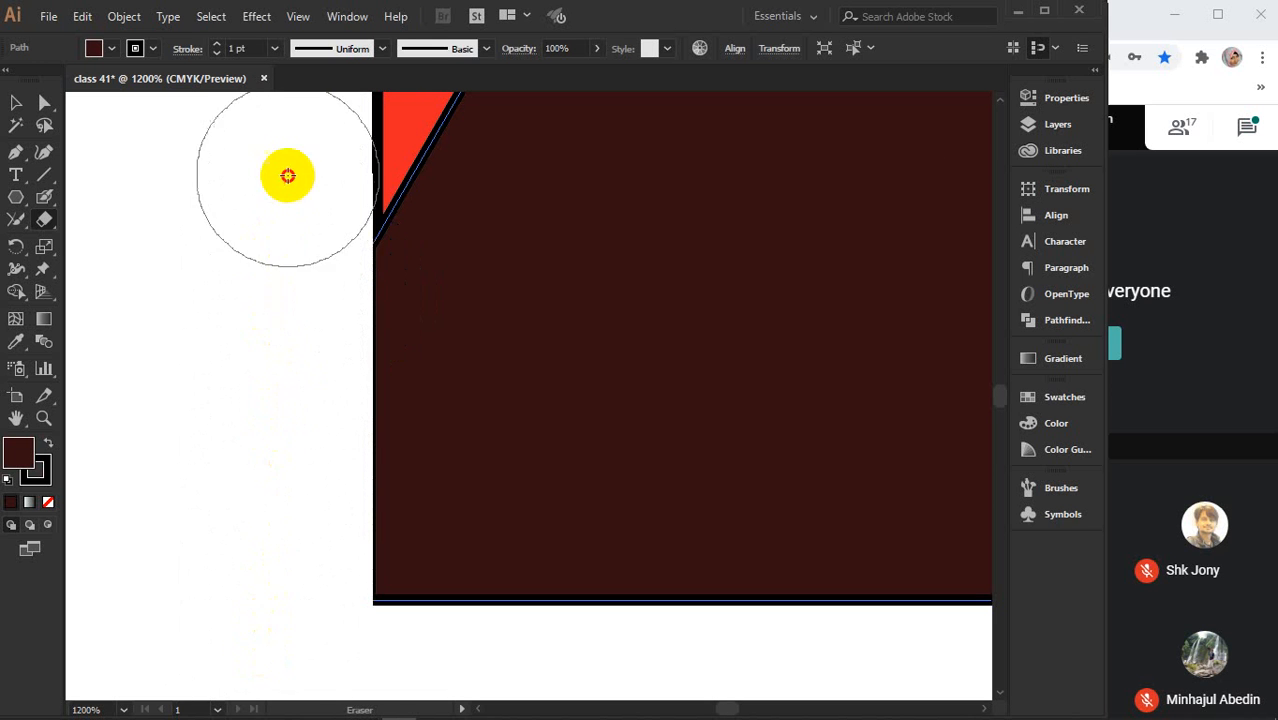
mouse_move(287, 176)
mouse_down()
mouse_move(268, 571)
mouse_move(270, 545)
mouse_up()
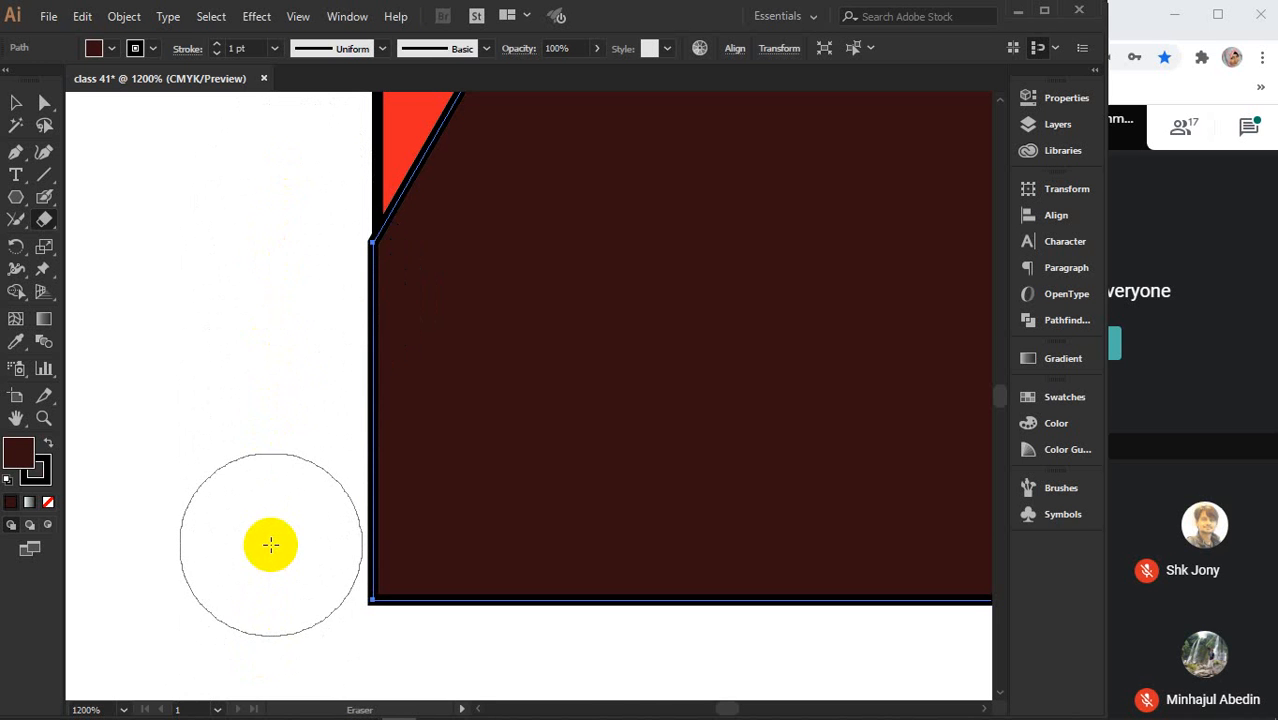
scroll(270, 545, down, 5)
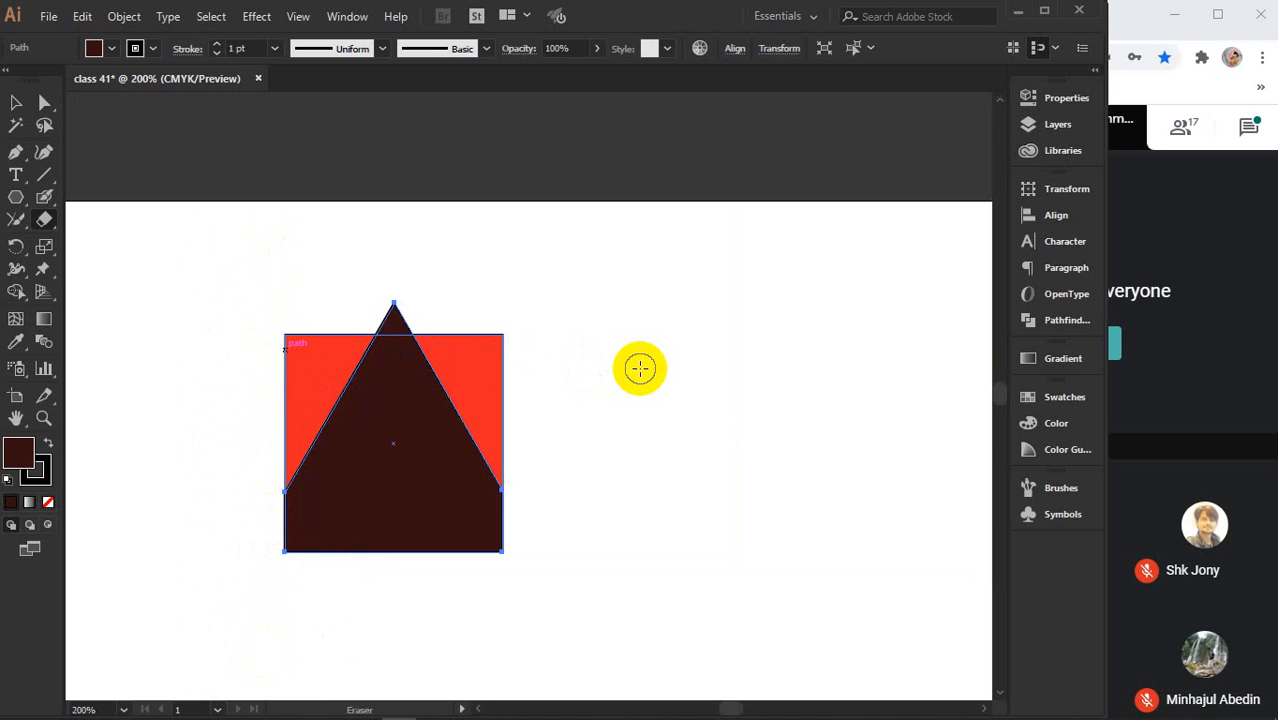
- Switch to the Selection tool and deselect the trimmed triangle
key(v)
click(641, 374)
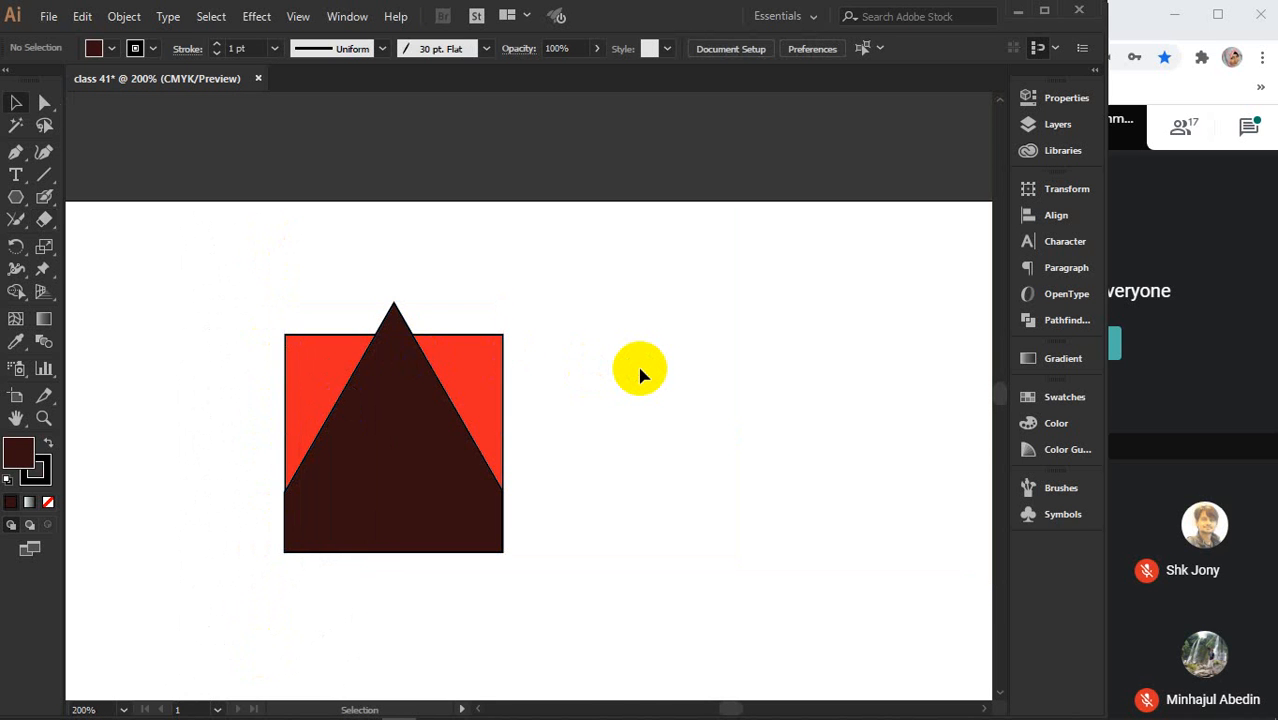
click(462, 486)
click(322, 373)
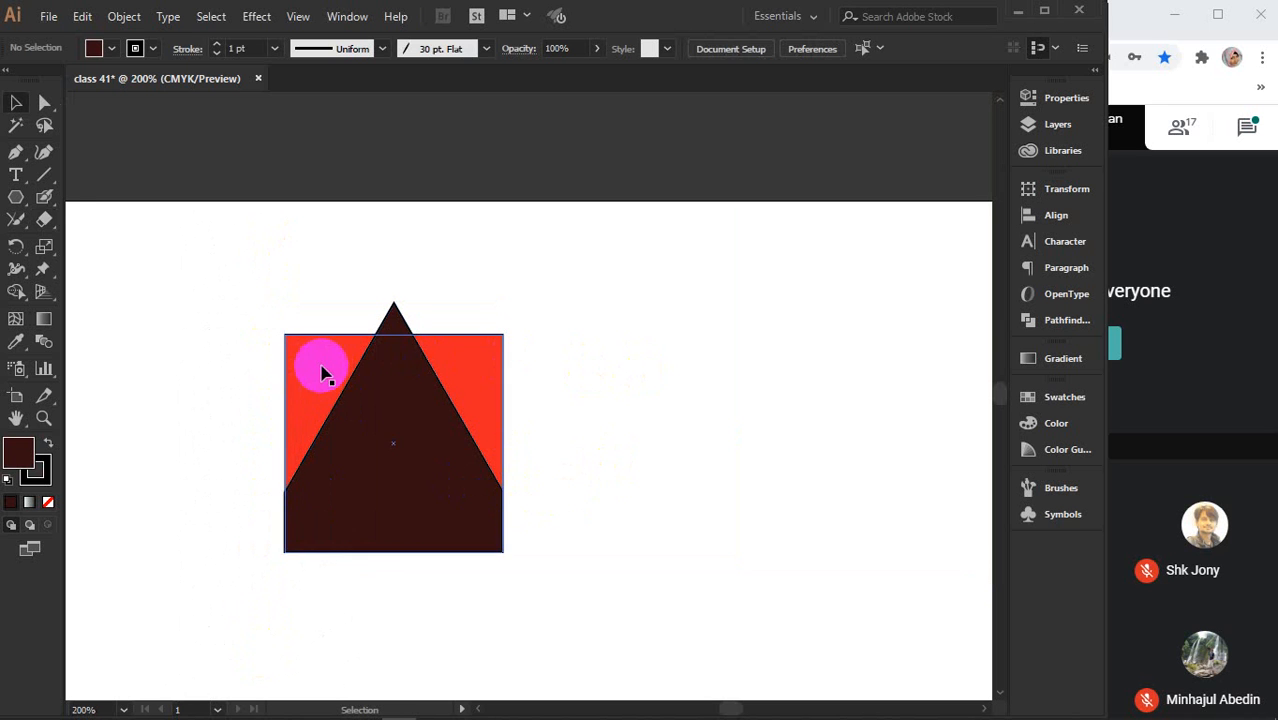
scroll(328, 370, down, 1)
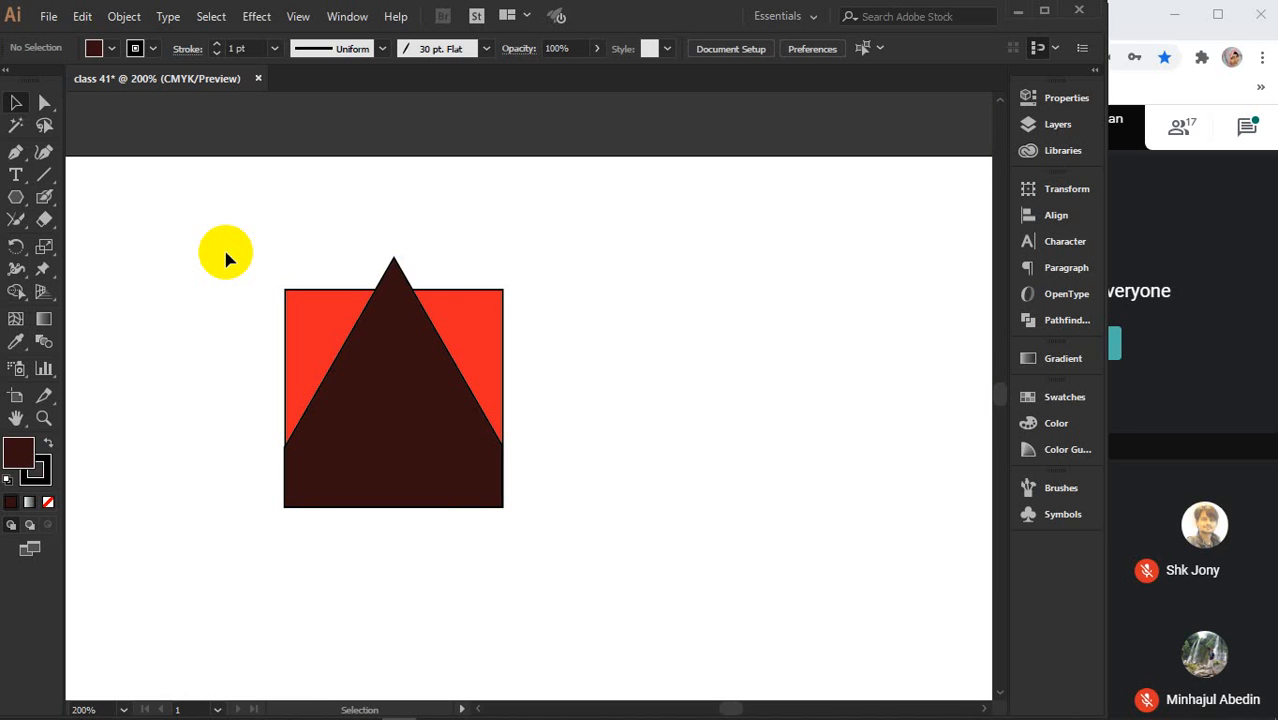
- Select the trimmed triangle and the square together and delete them from the artboard
drag(226, 256, 537, 534)
key(Delete)
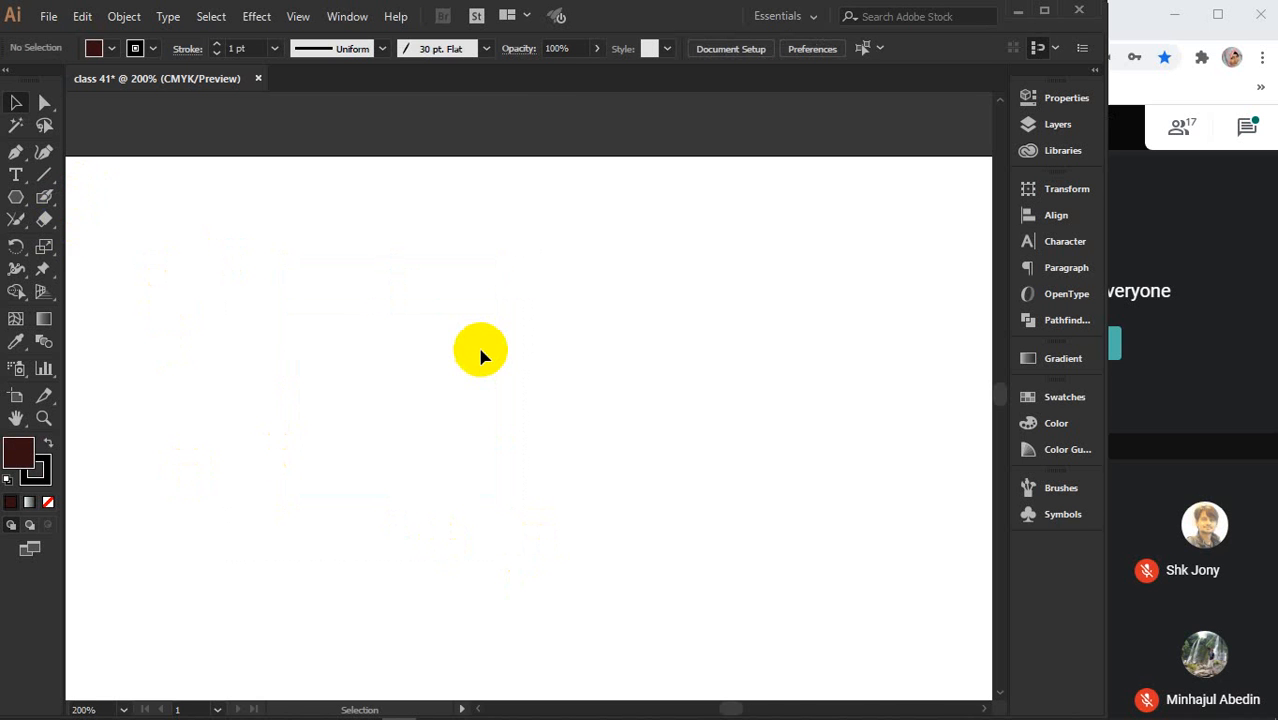
key(ctrl+minus)
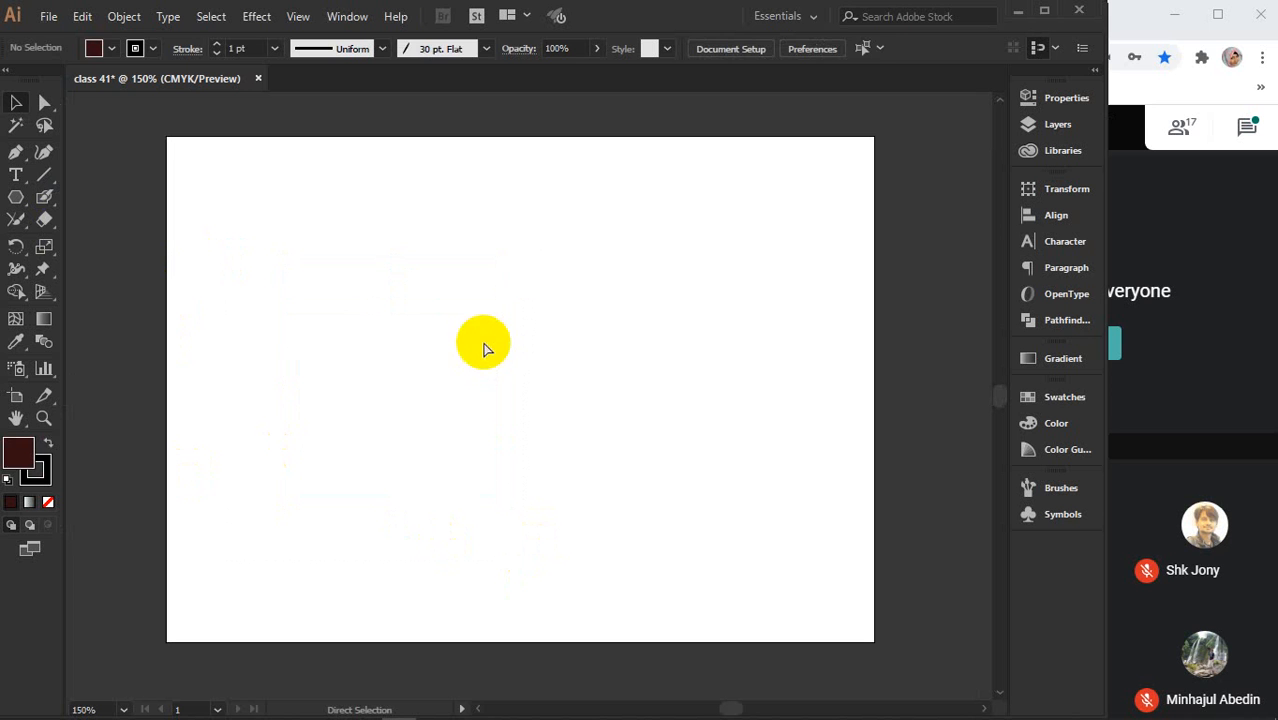
- Place an orange rectangle on the empty artboard and move it to the artboard's centre
key(ctrl+z)
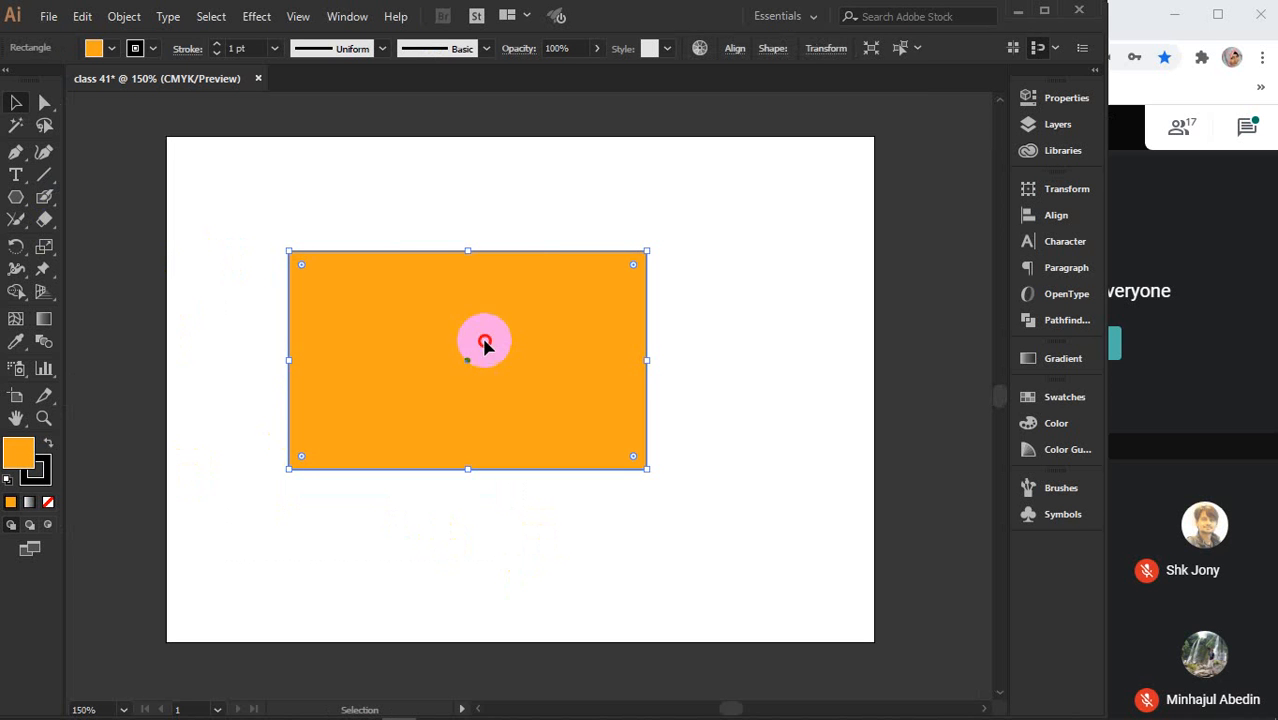
drag(484, 344, 535, 368)
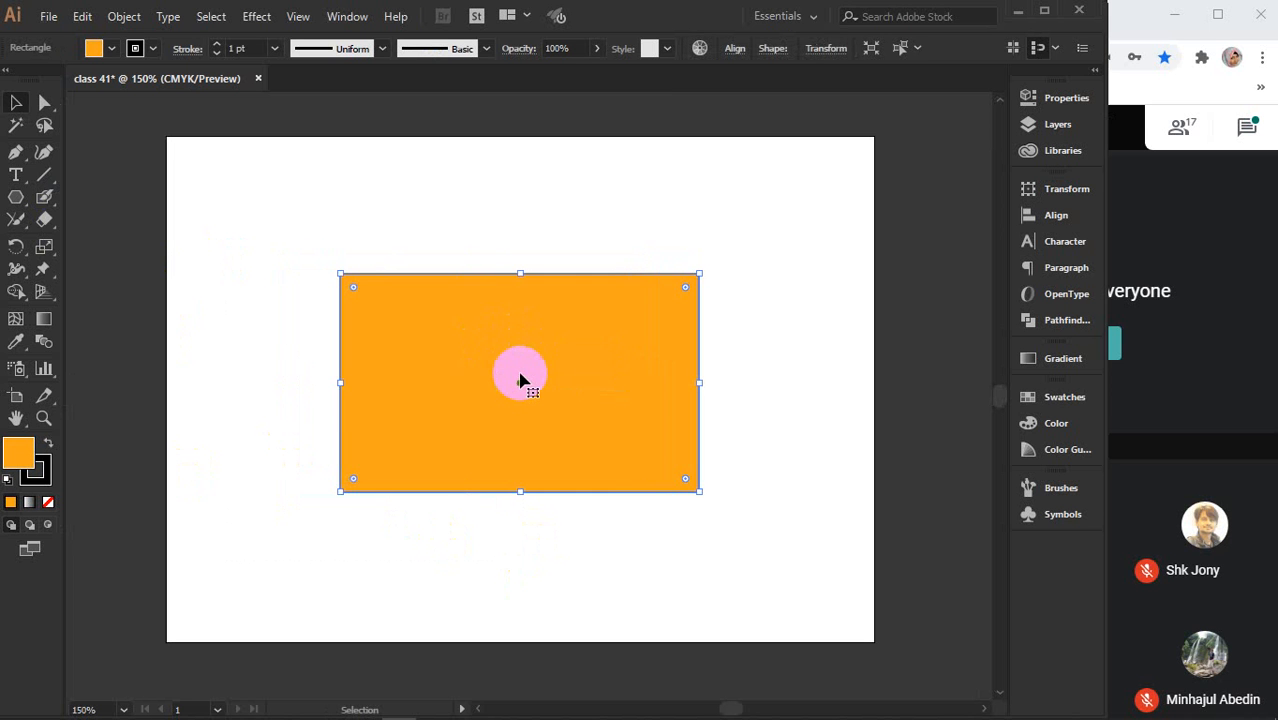
scroll(519, 378, up, 2)
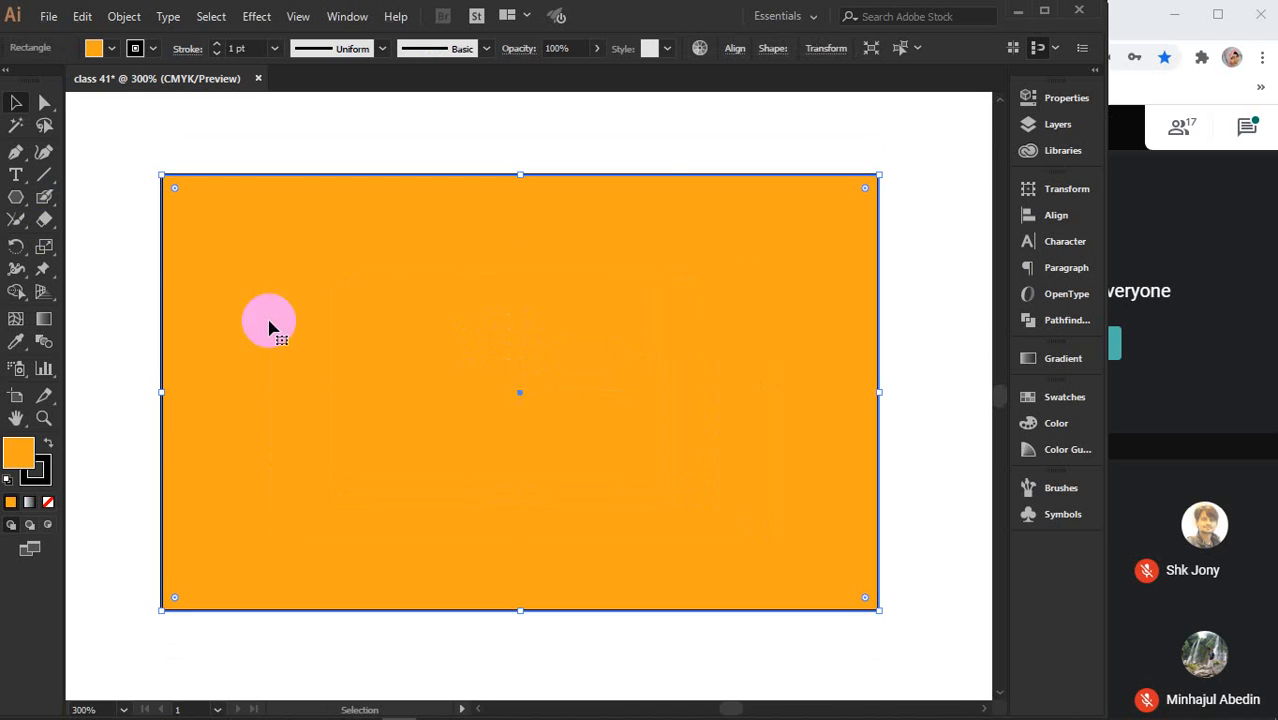
- Cut the orange rectangle's path with the Scissors tool at one point on its top edge and one on its right edge
drag(50, 214, 42, 220)
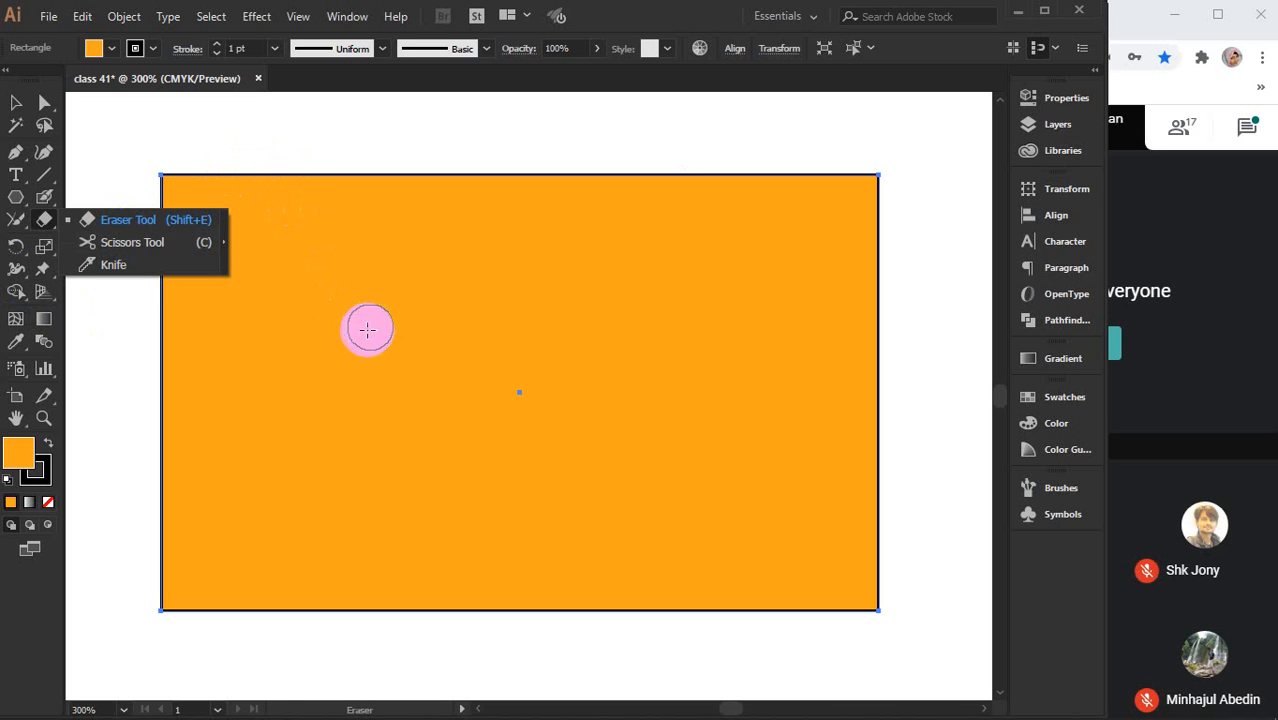
click(118, 245)
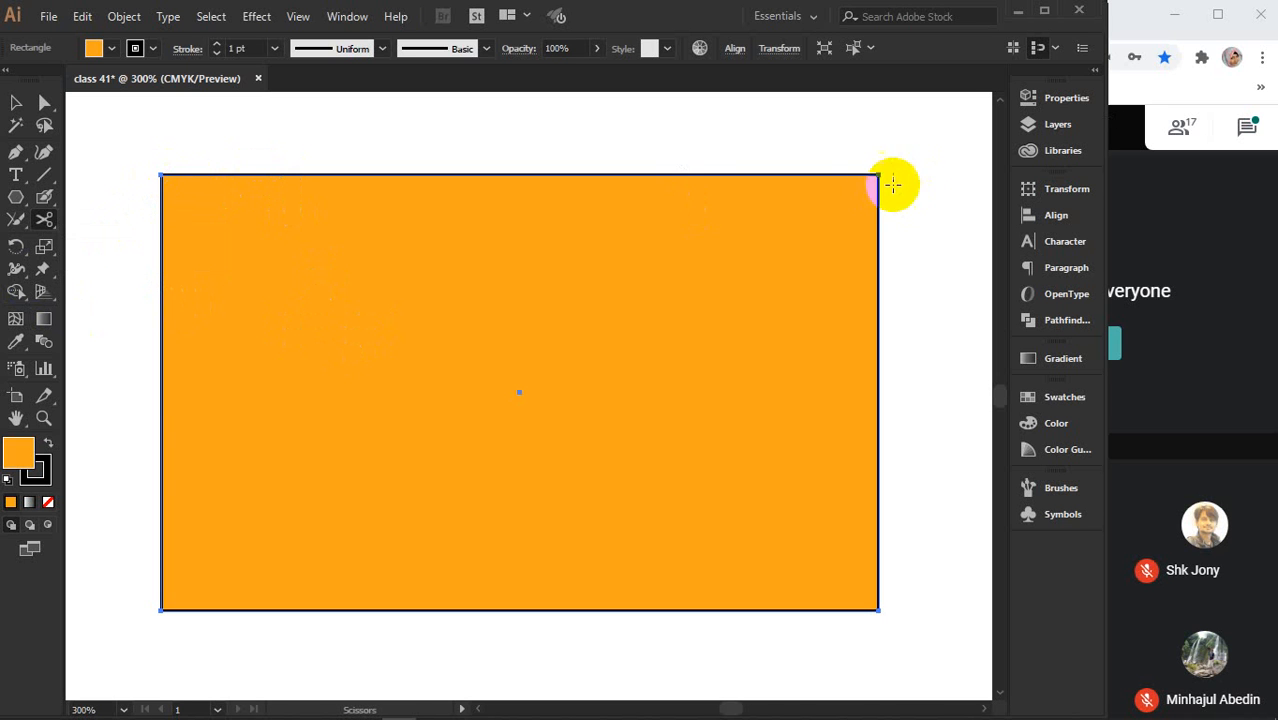
click(876, 607)
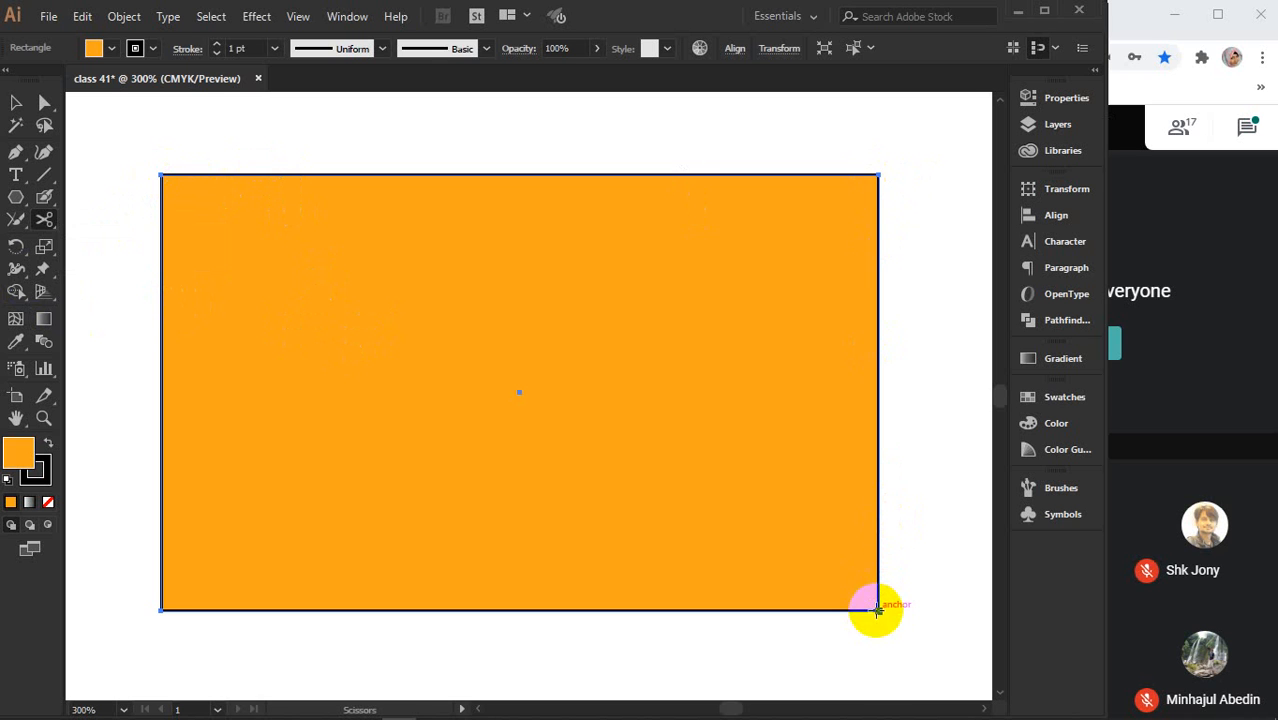
click(160, 609)
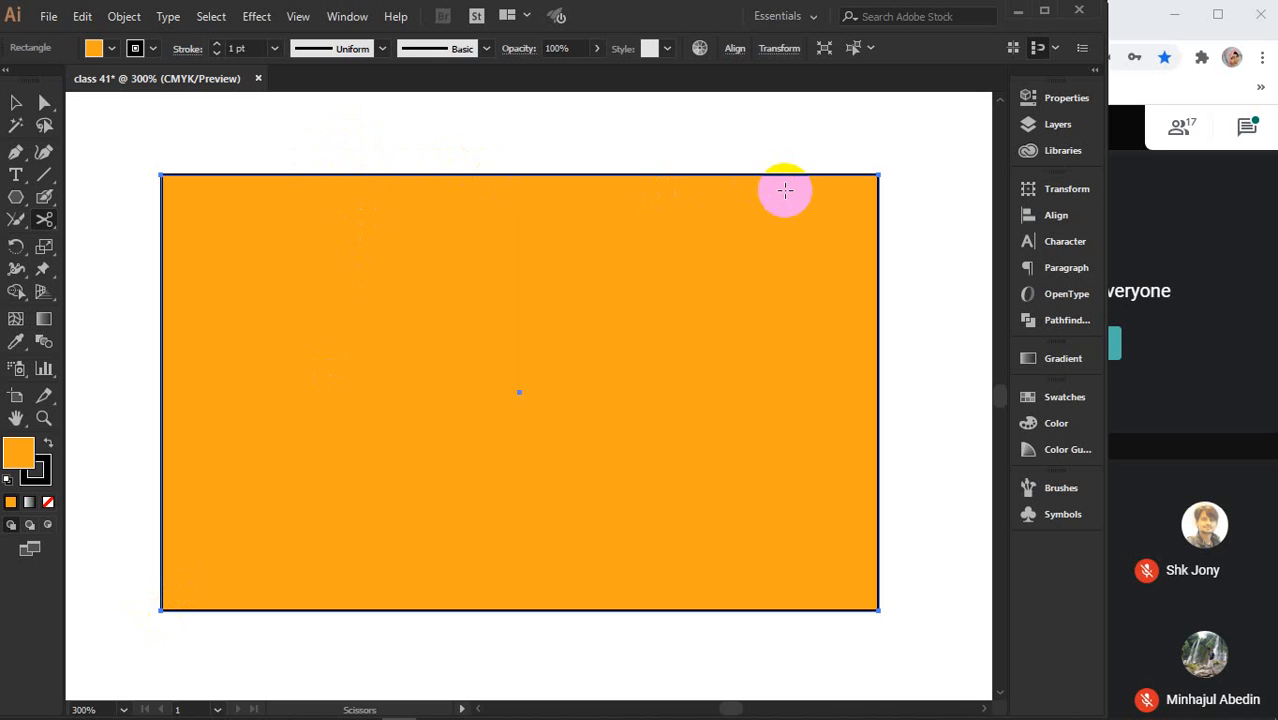
click(486, 174)
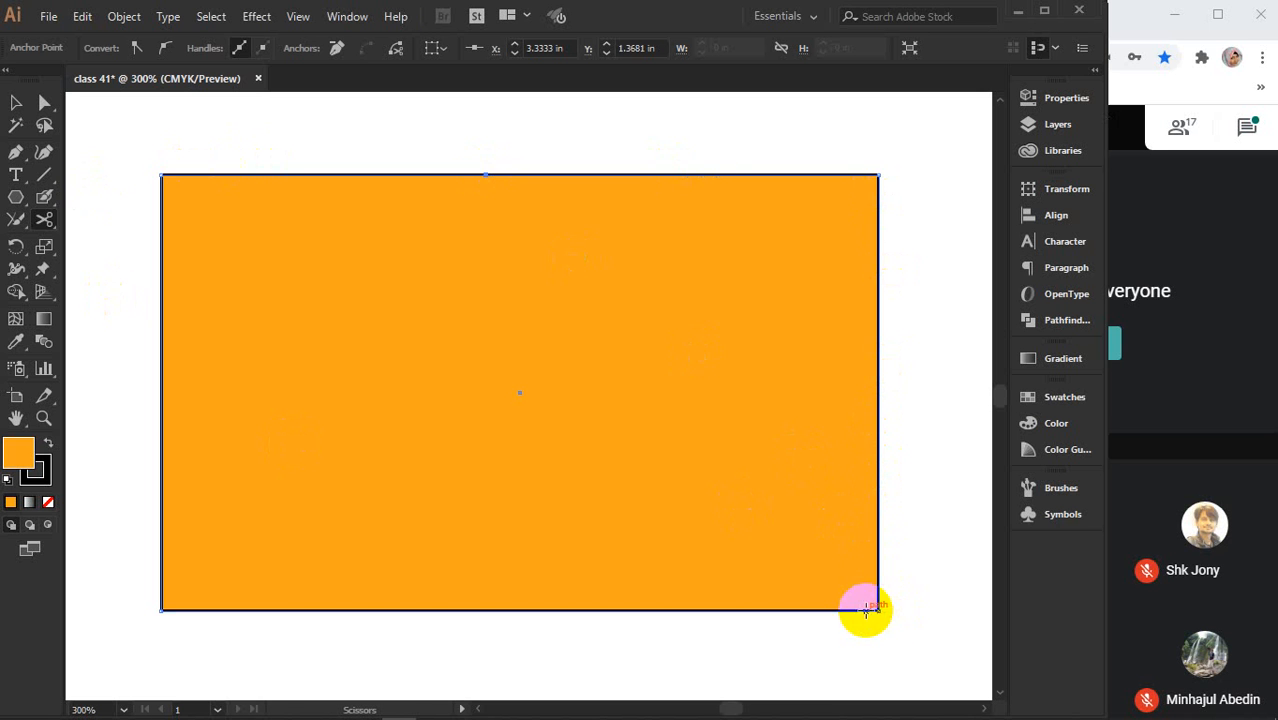
click(880, 437)
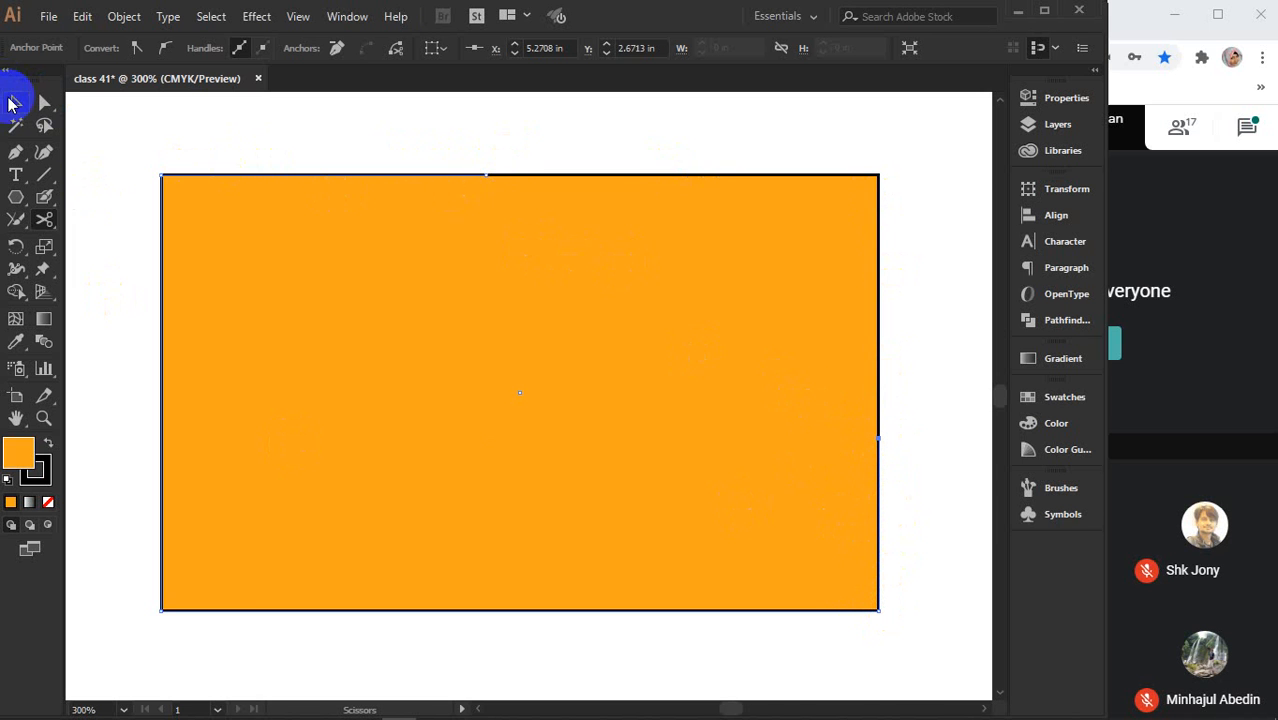
- Move the cut-off upper-right triangle up and away from the rest of the rectangle
click(14, 103)
click(585, 172)
drag(719, 262, 756, 233)
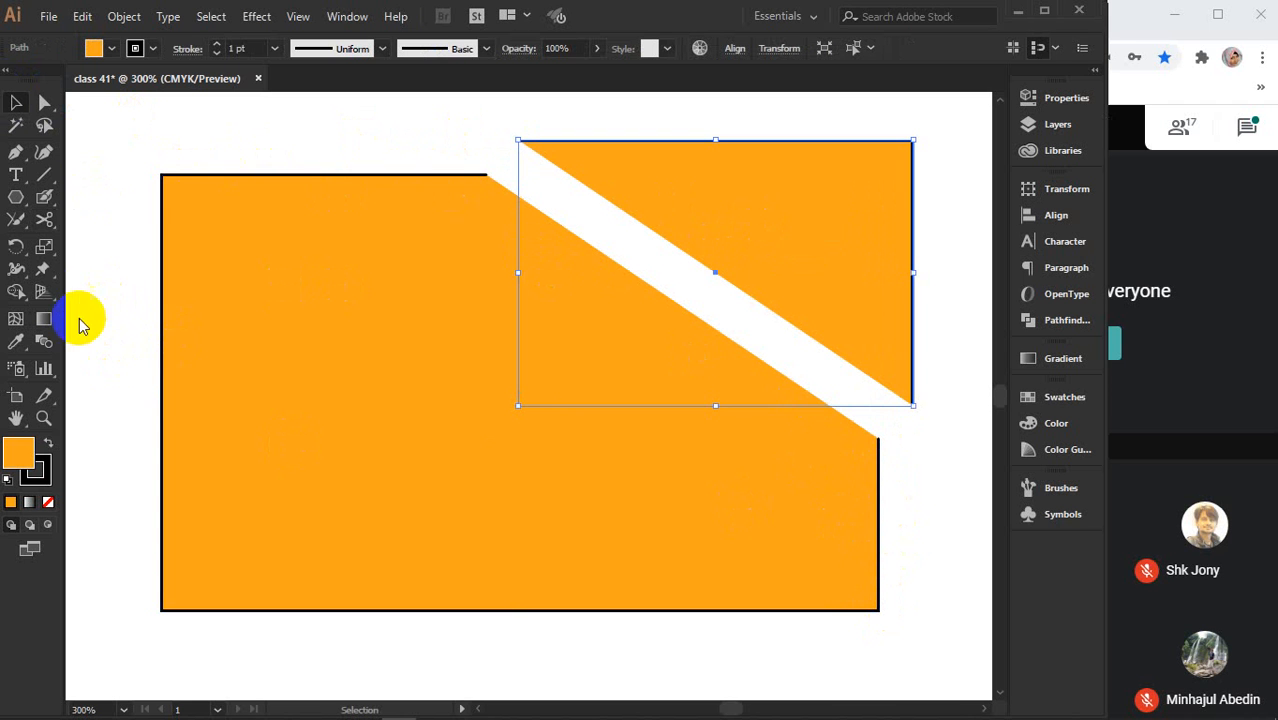
- Cut the larger piece at its upper-left corner with the Scissors tool and move the separated top edge line upward
click(40, 220)
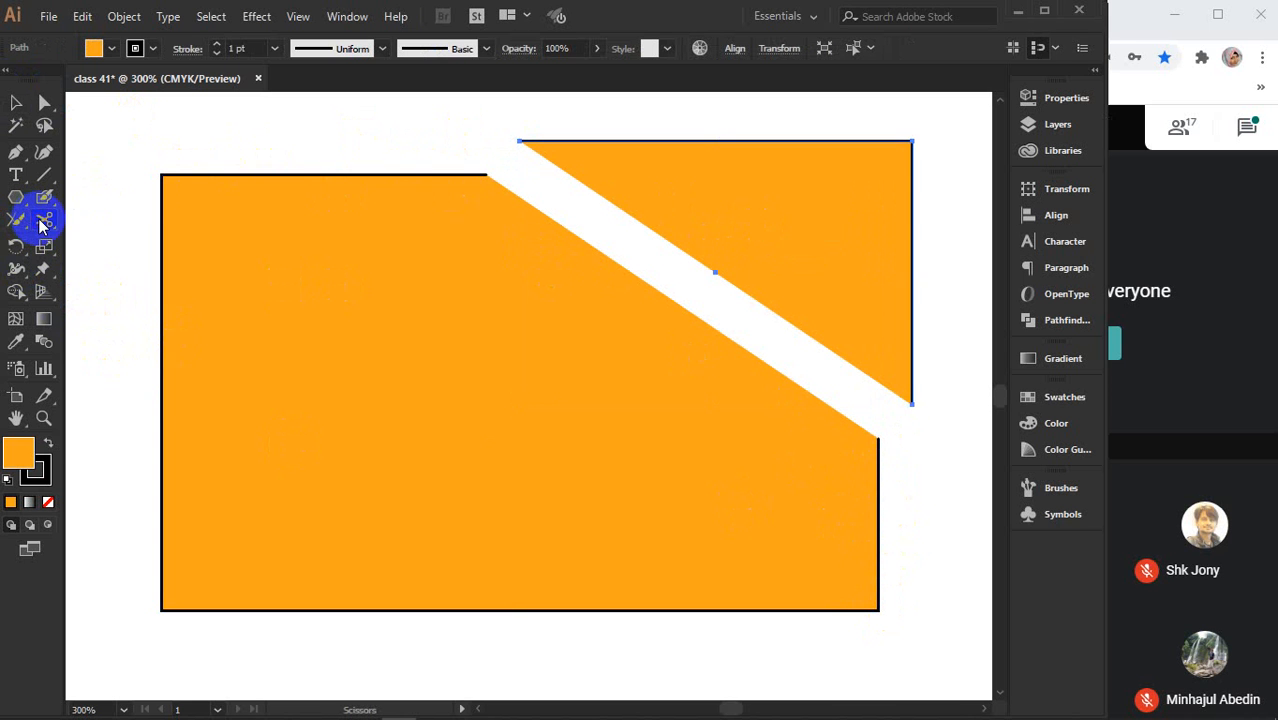
click(160, 175)
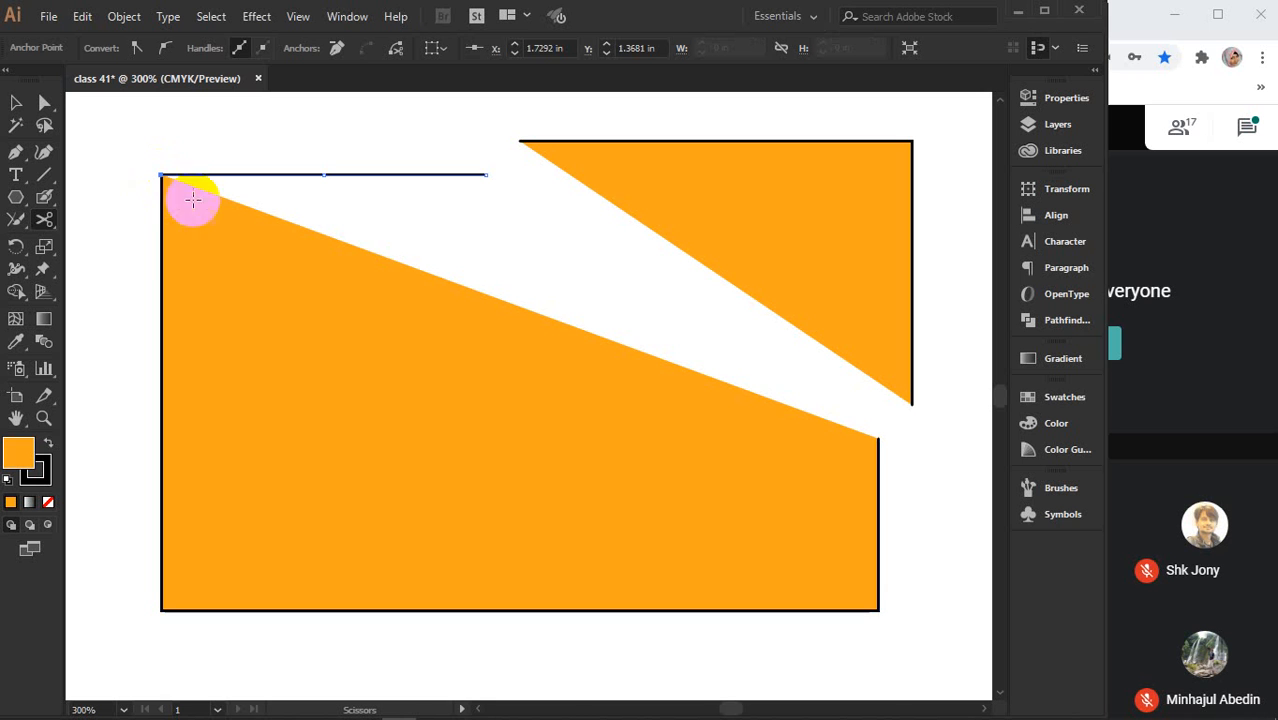
click(879, 437)
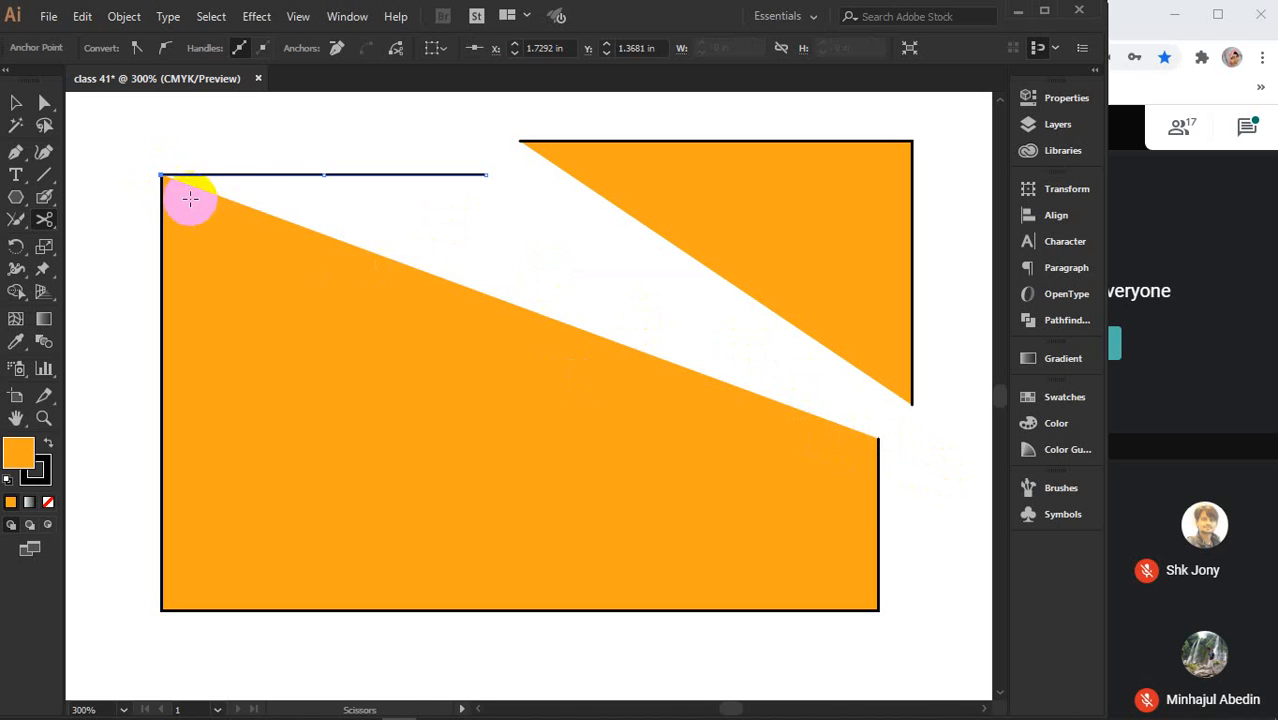
click(16, 102)
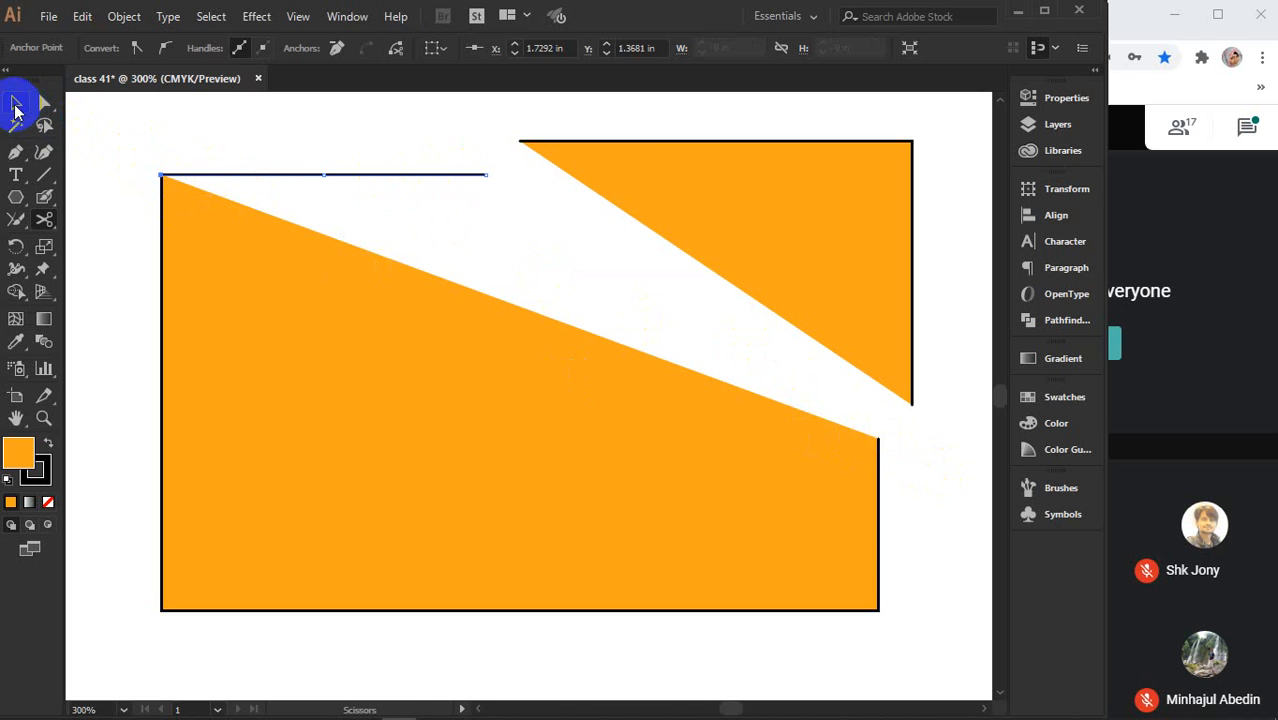
click(225, 117)
drag(282, 173, 288, 142)
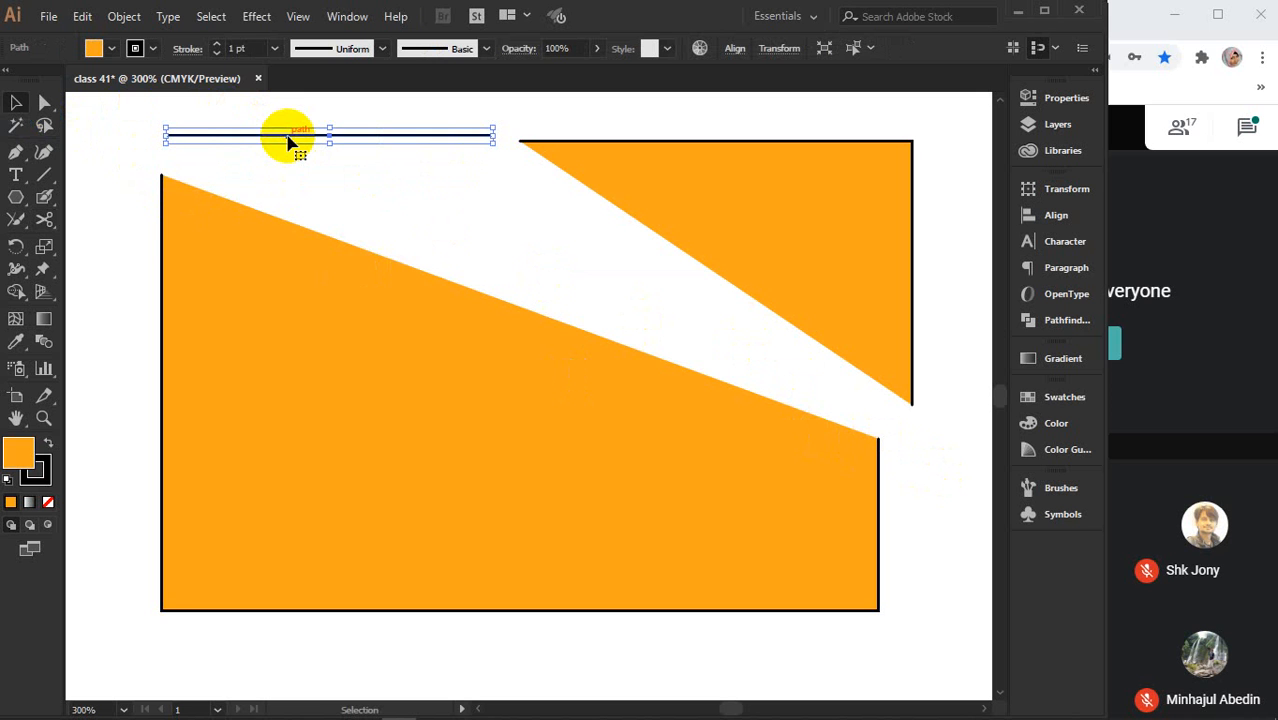
- Undo the moves and Scissors cuts made on the orange rectangle
key(ctrl+z)
key(ctrl+z)
key(ctrl+z)
key(ctrl+z)
key(ctrl+z)
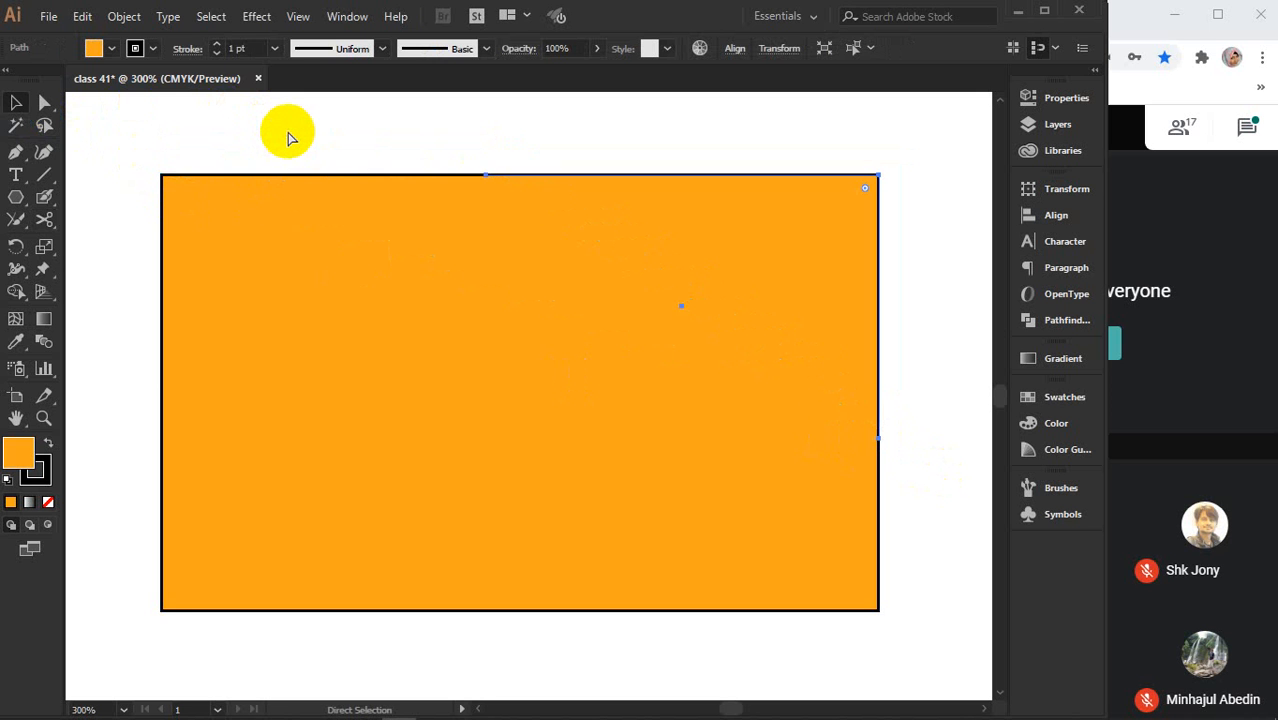
- Cut the rectangle at its upper-left and lower-right corners with the Scissors tool, move the upper triangle slightly away and deselect it
click(44, 219)
click(162, 176)
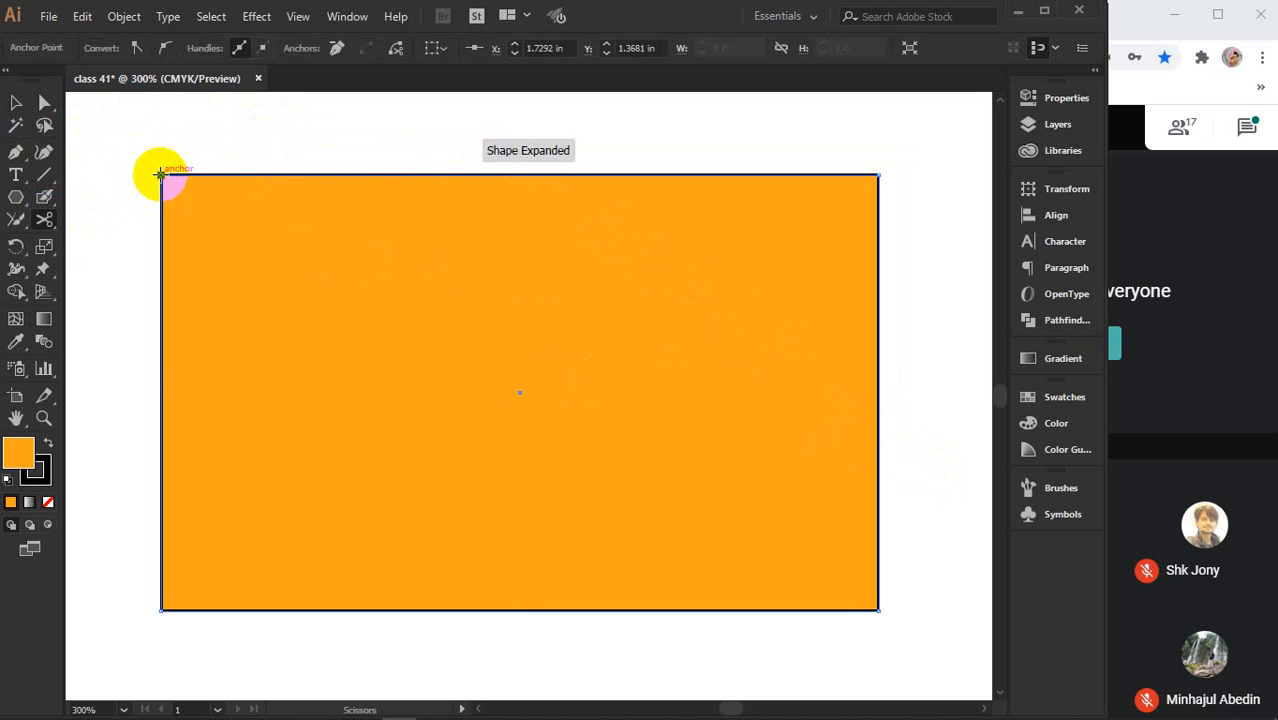
click(878, 609)
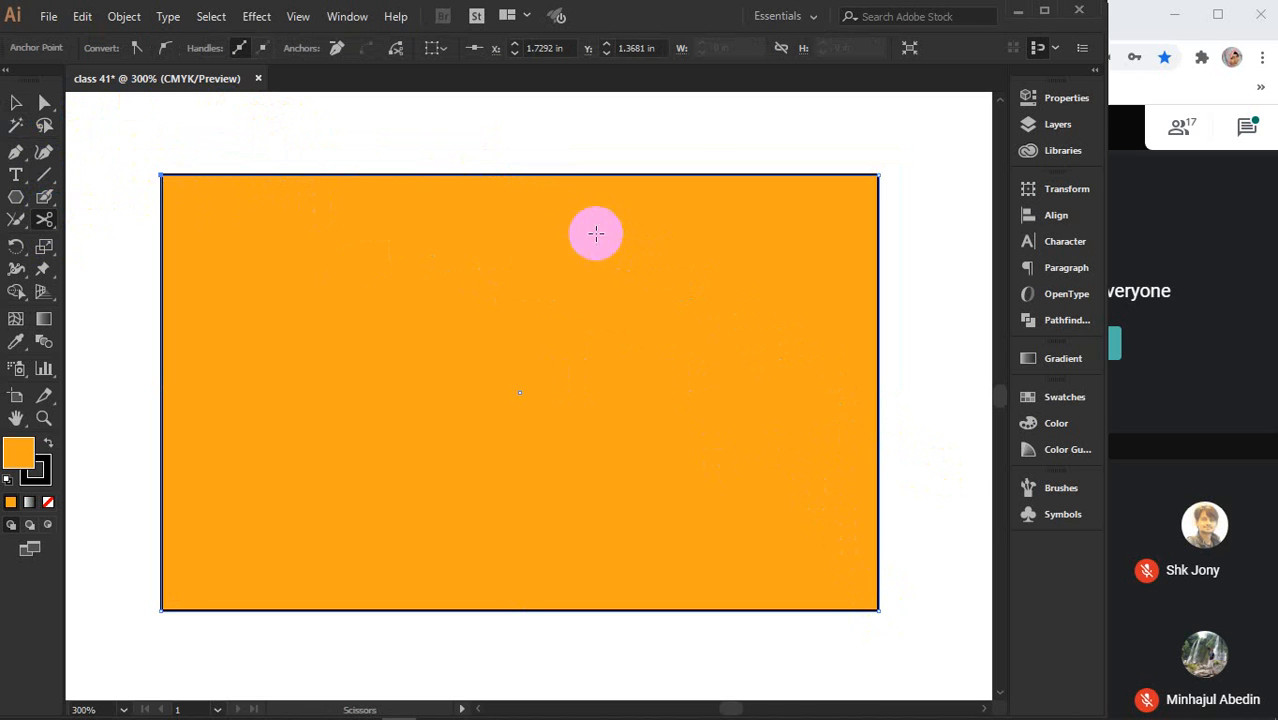
click(877, 609)
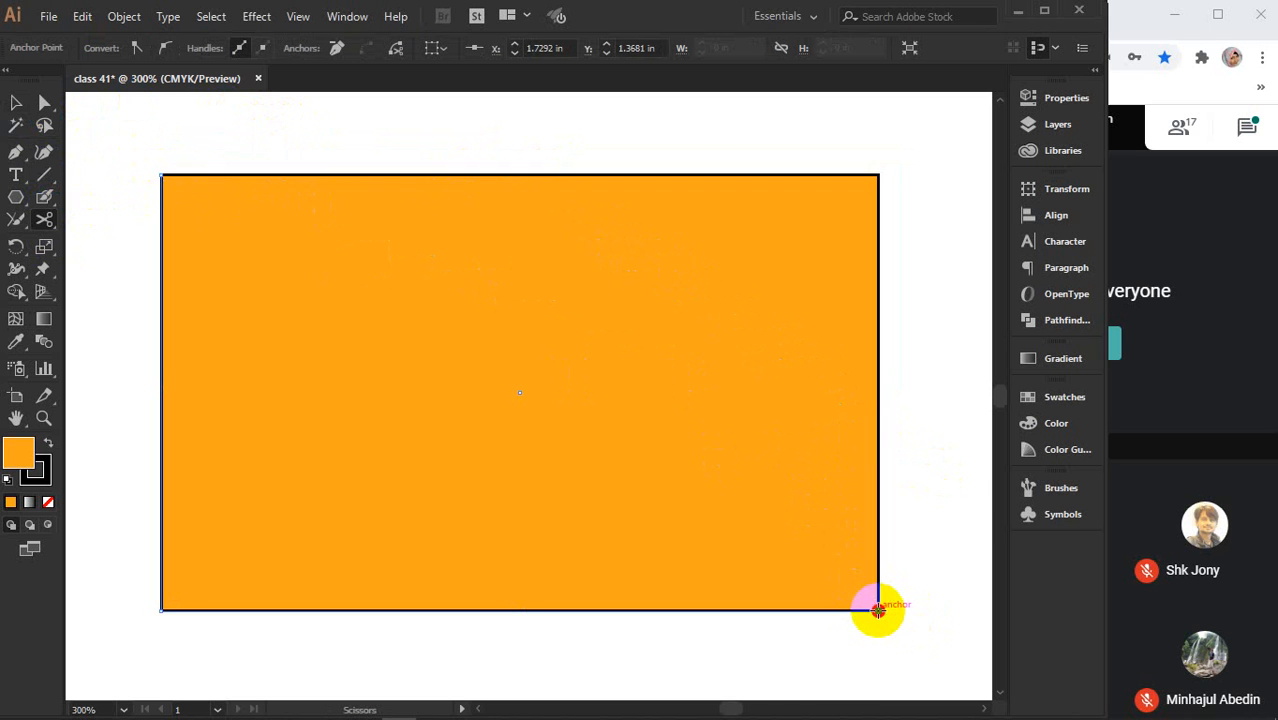
click(16, 102)
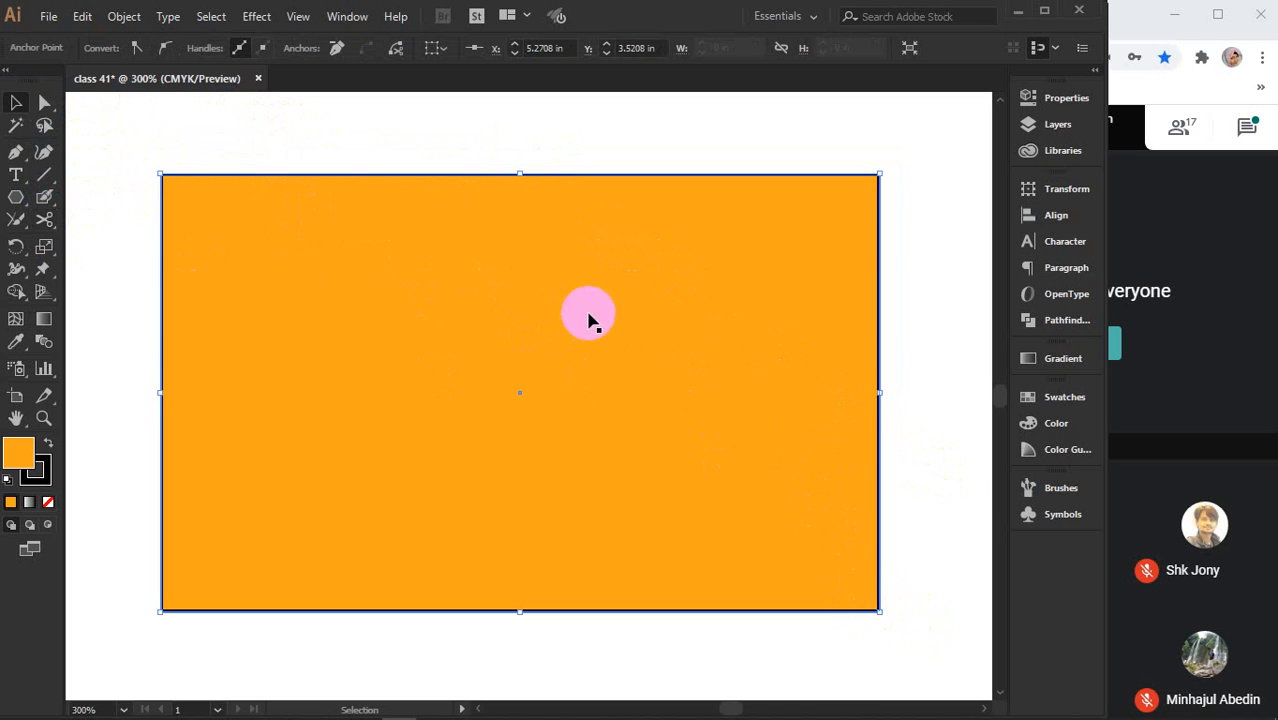
drag(589, 313, 603, 291)
click(121, 281)
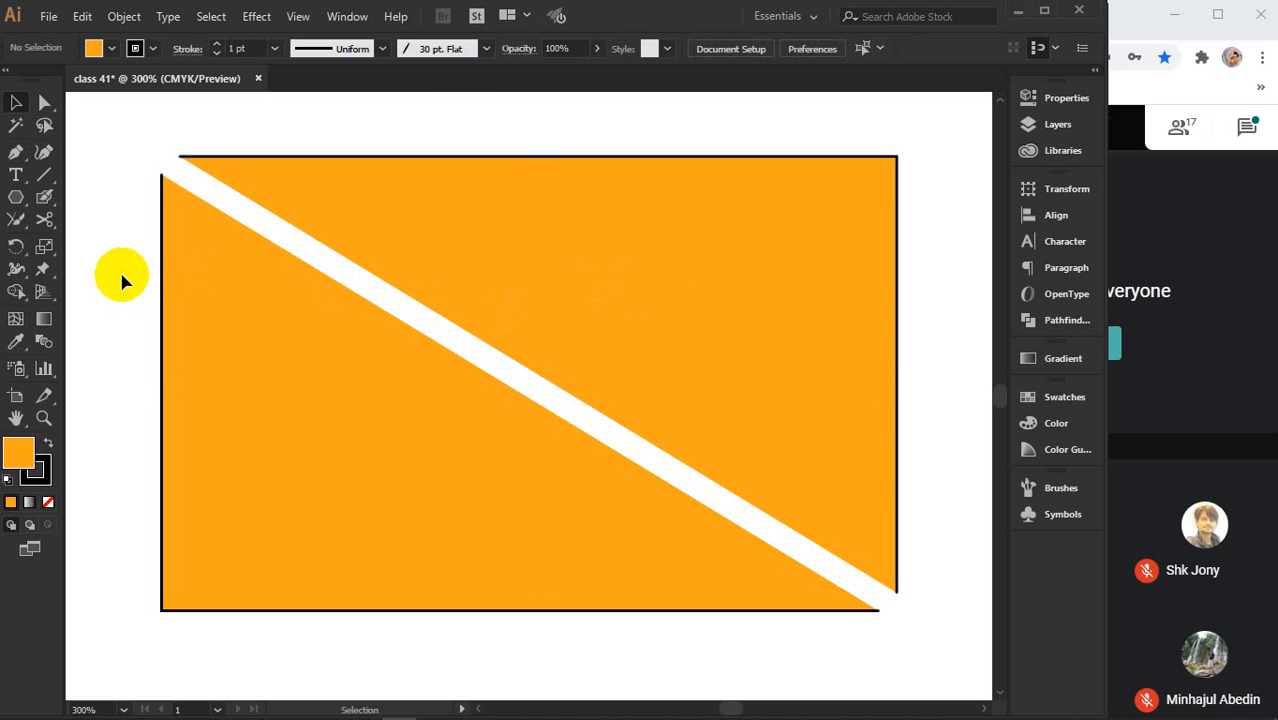
- Set the brush definition to 3 pt. Round
click(486, 48)
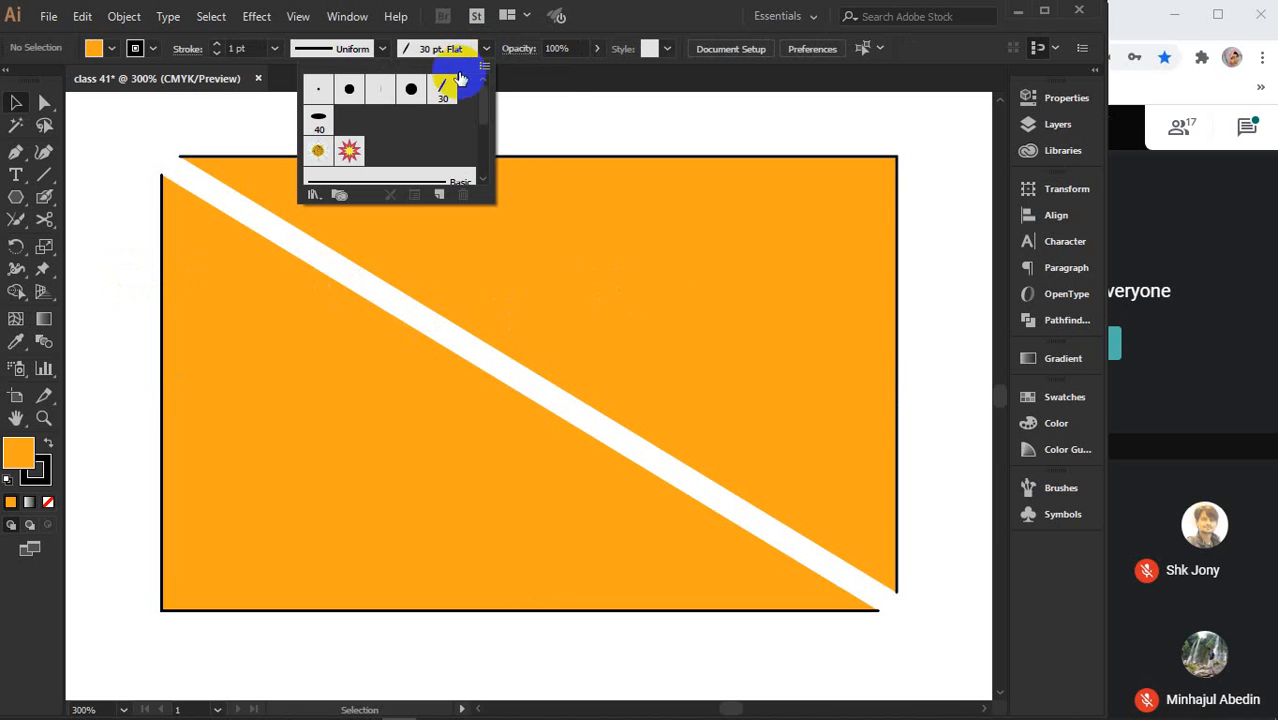
click(316, 92)
click(486, 48)
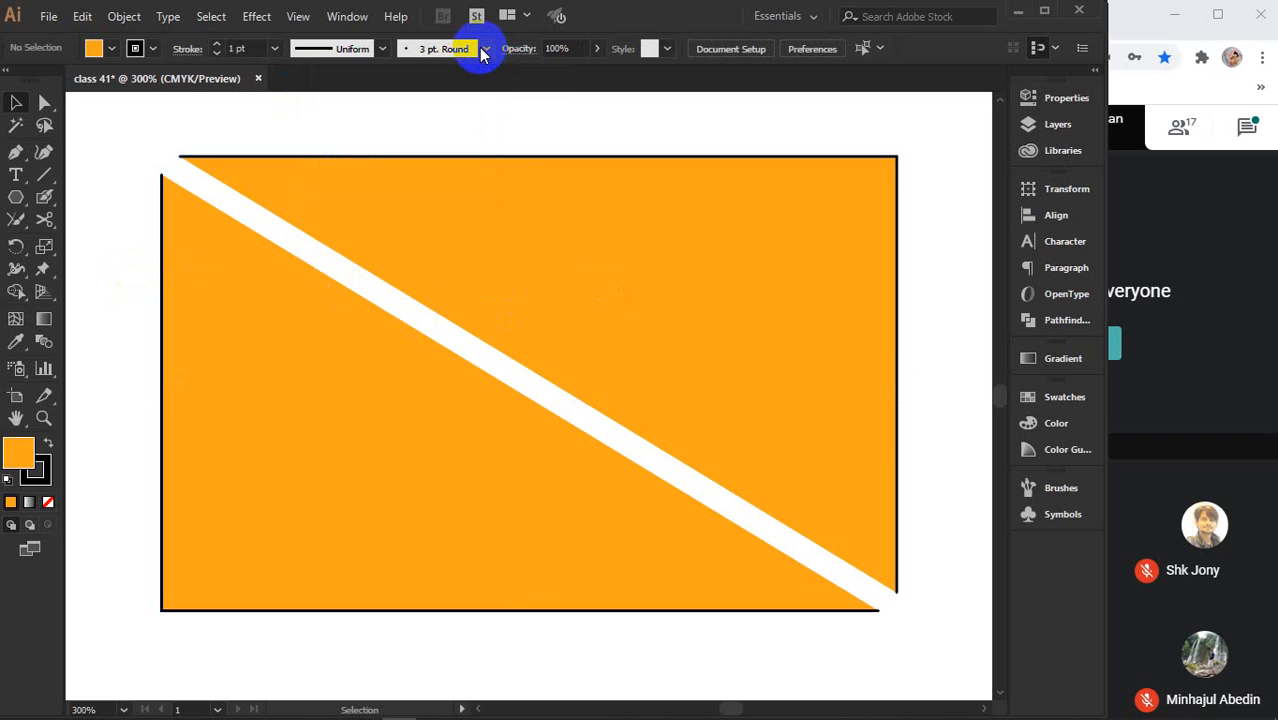
- Cut both triangles at their right-angle corners with the Scissors tool, splitting them into four separate lines, and deselect everything
click(45, 219)
click(897, 155)
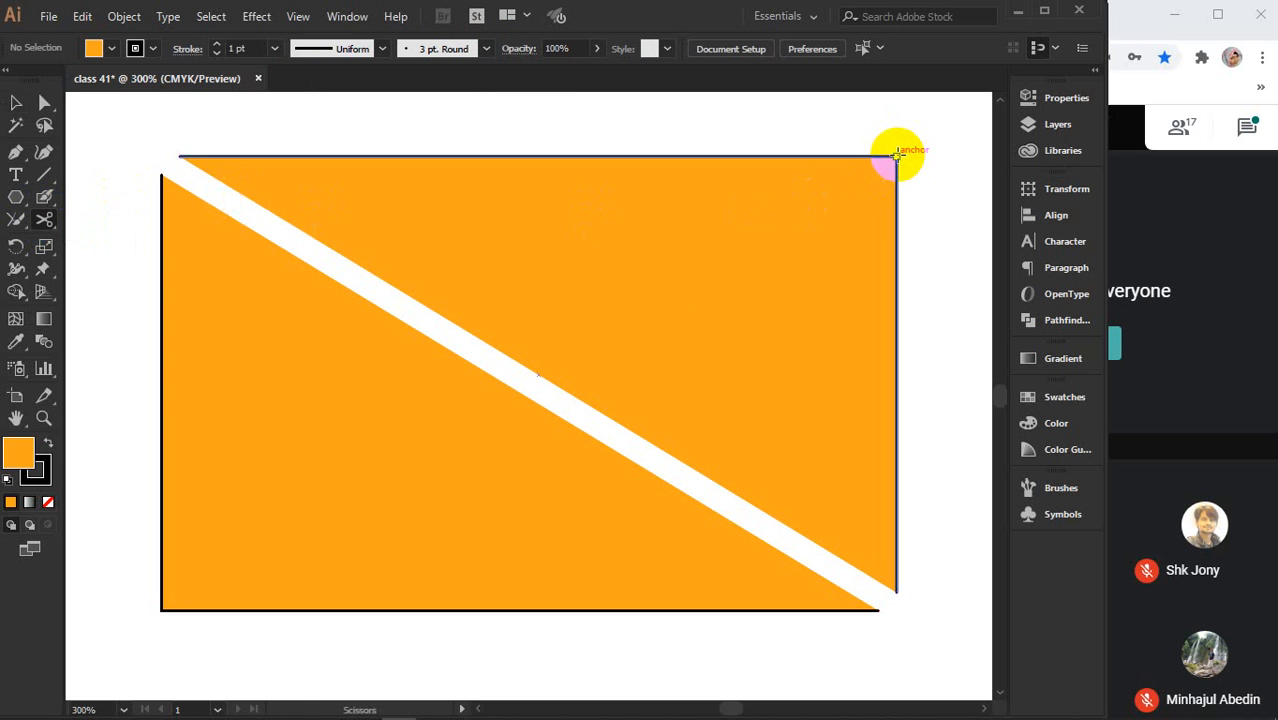
click(897, 155)
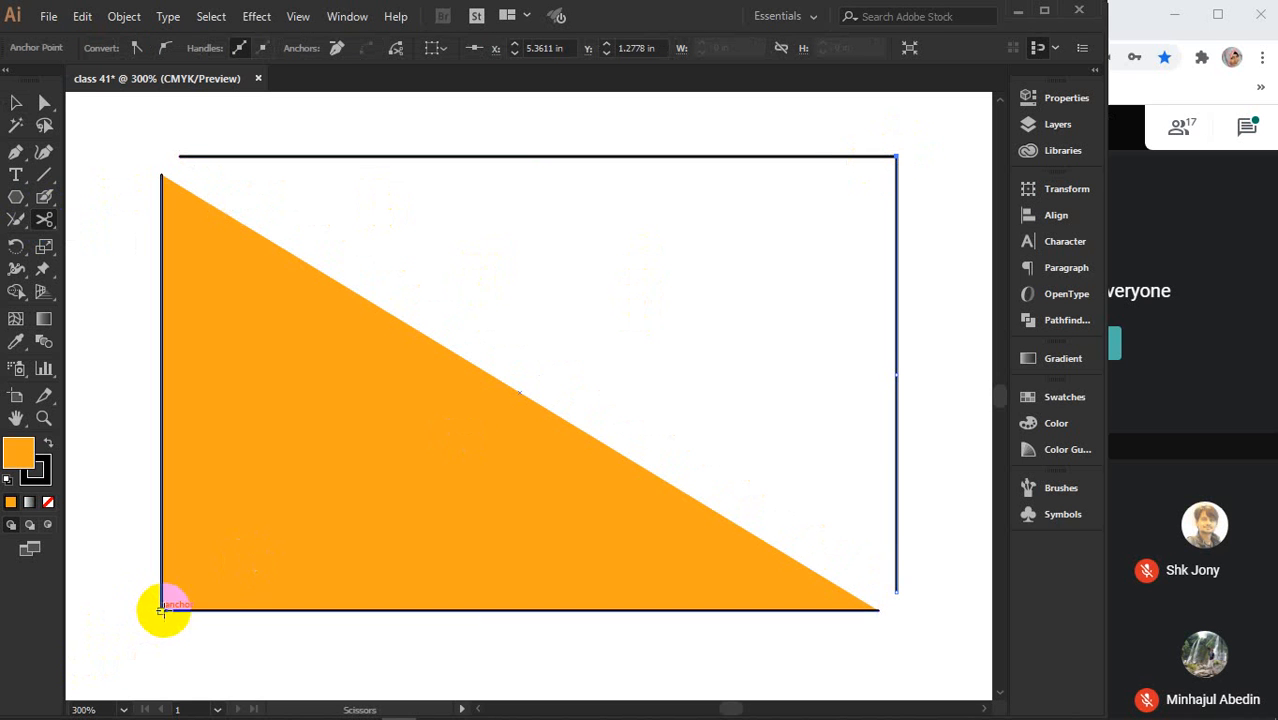
click(158, 608)
click(16, 102)
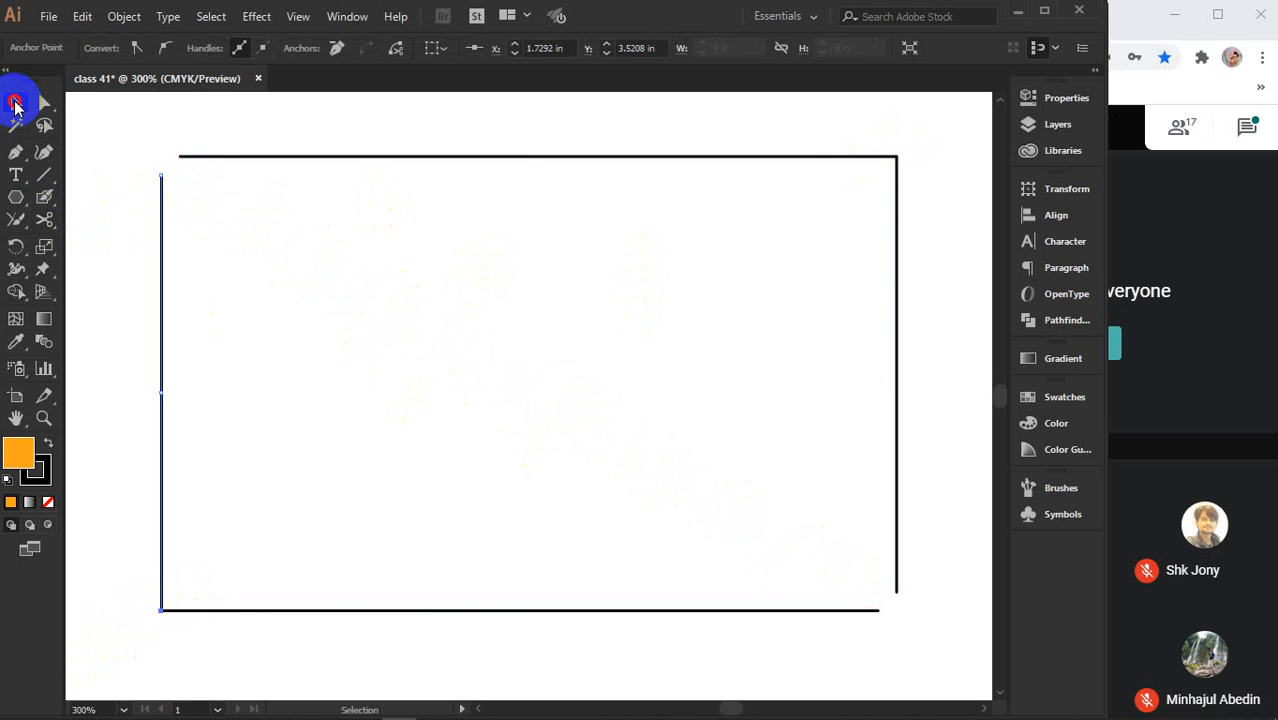
click(543, 134)
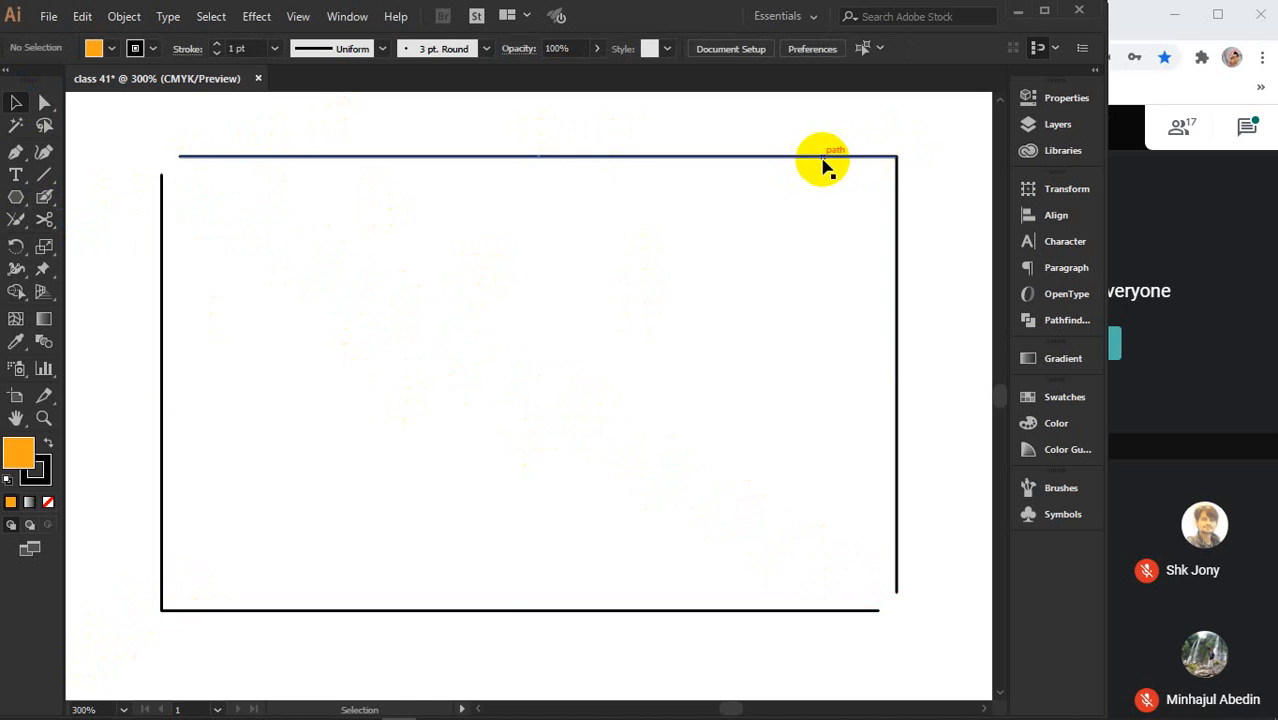
- Move the top, right, bottom and left lines outward so that all four stand apart
drag(822, 158, 808, 131)
drag(900, 258, 945, 262)
drag(551, 608, 553, 663)
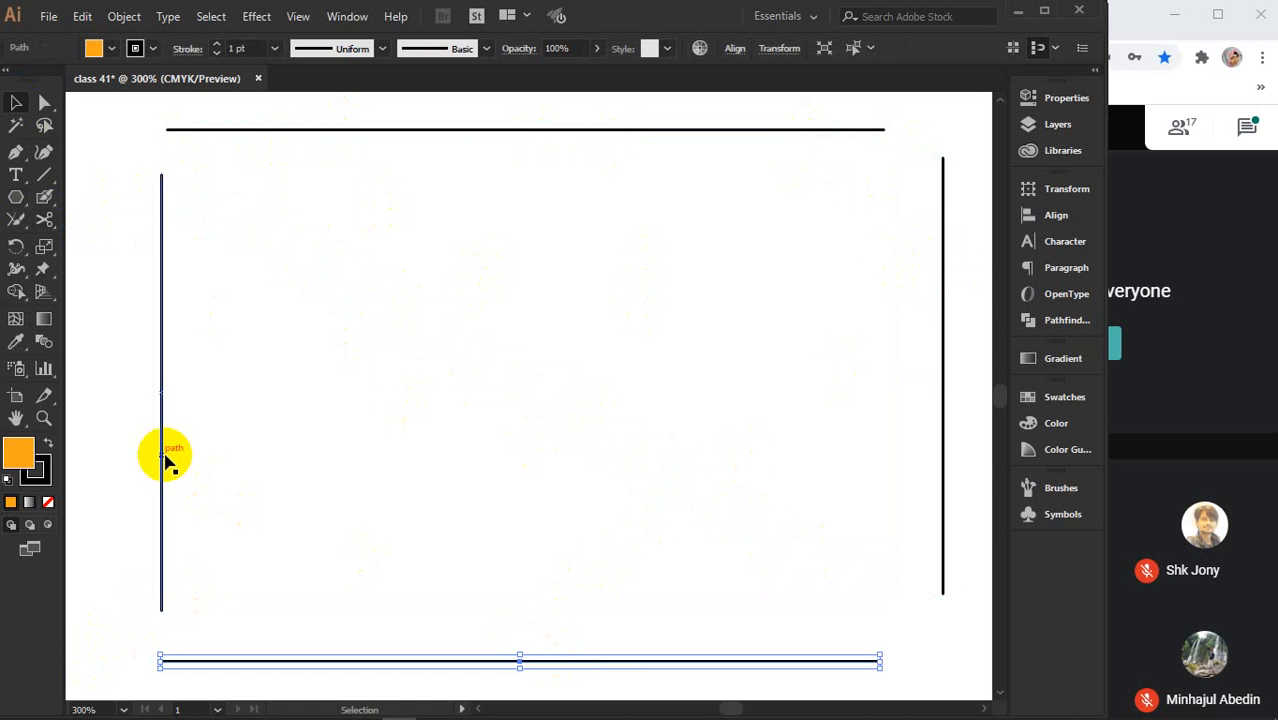
drag(162, 456, 120, 452)
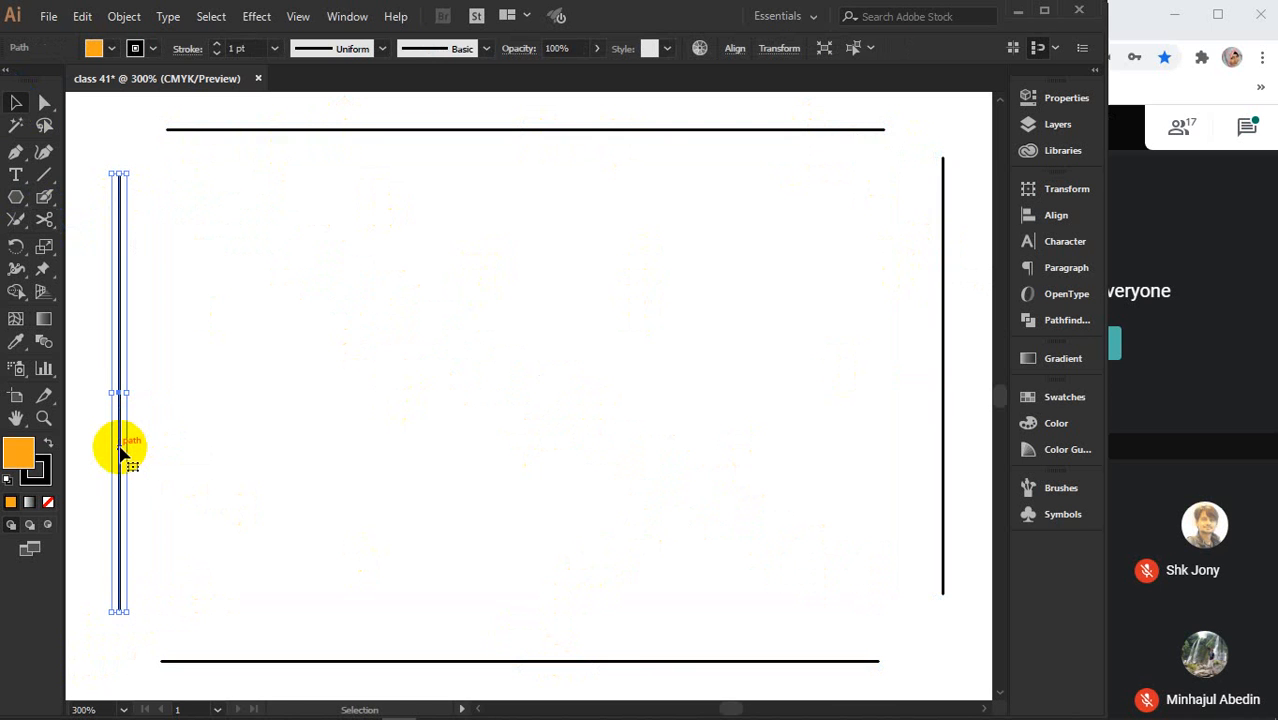
- Select the four separated lines together and delete them from the artboard
key(ctrl+minus)
drag(97, 194, 811, 622)
click(807, 612)
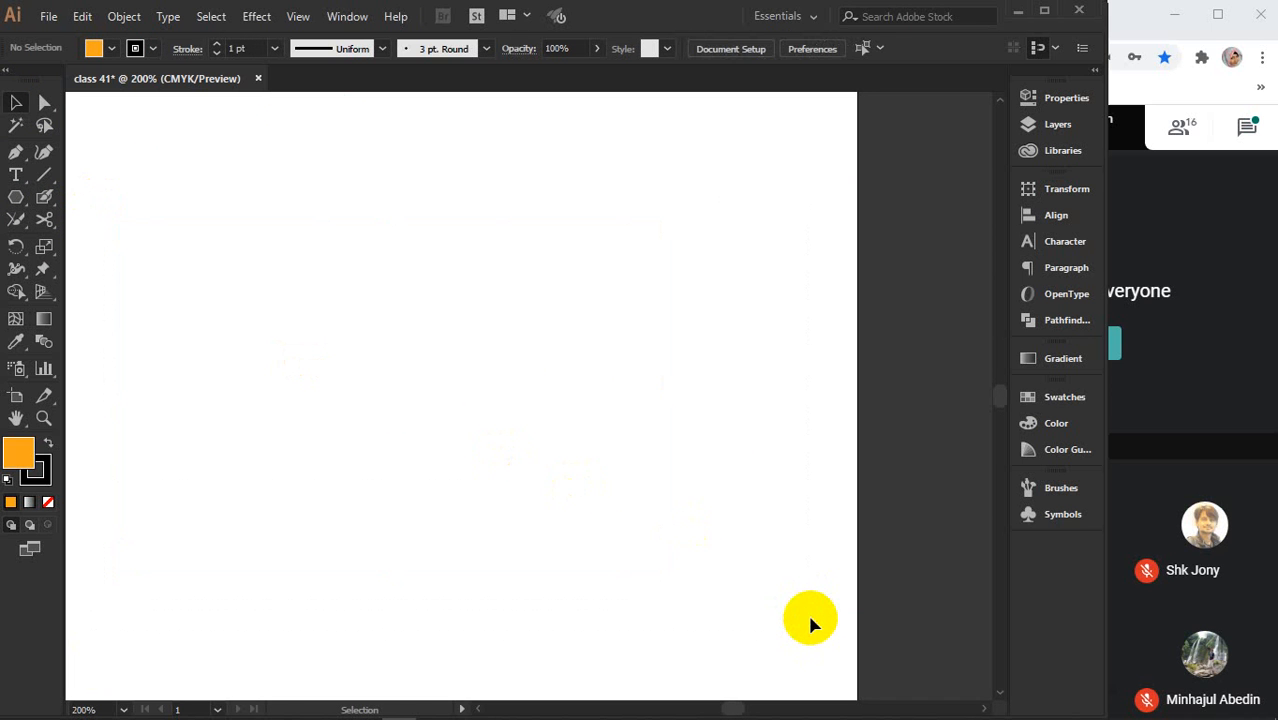
- Draw an orange ten-pointed star with the Star tool on the empty artboard
drag(517, 446, 614, 466)
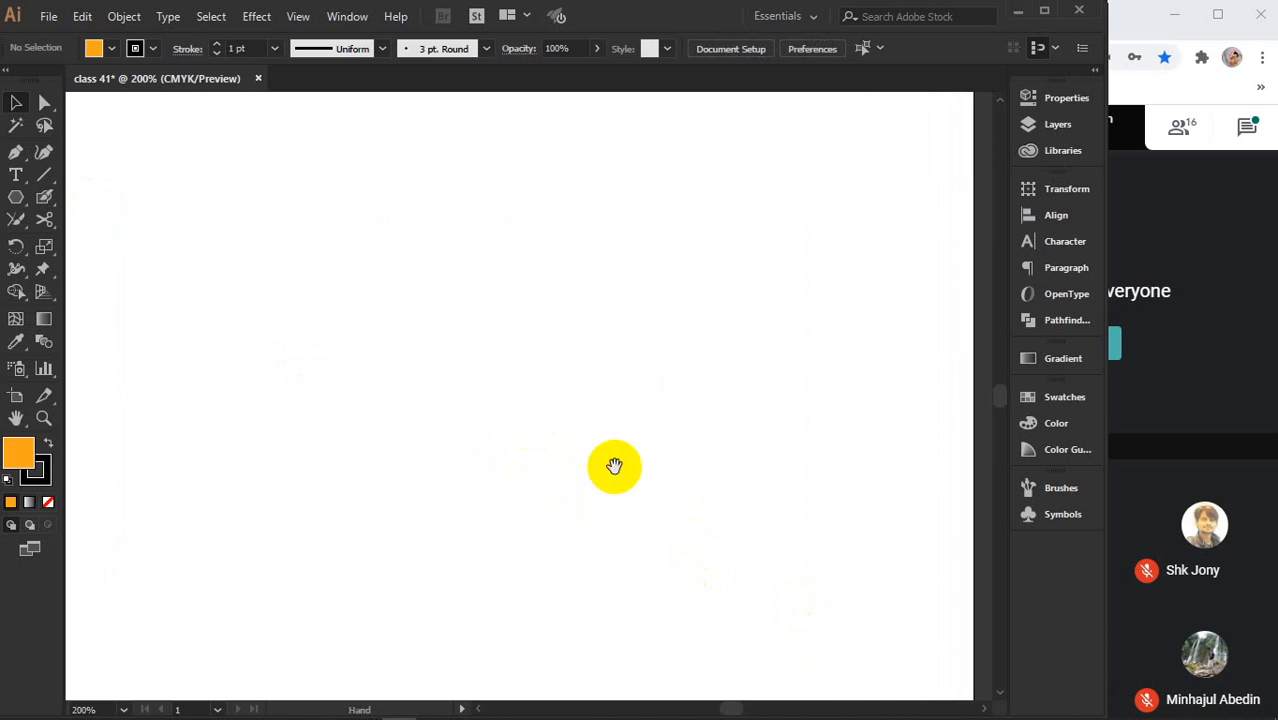
drag(16, 197, 100, 291)
drag(405, 305, 622, 562)
- Cut the star with the Scissors tool at its upper-left and lower-right inner anchors and move the right half away
click(40, 224)
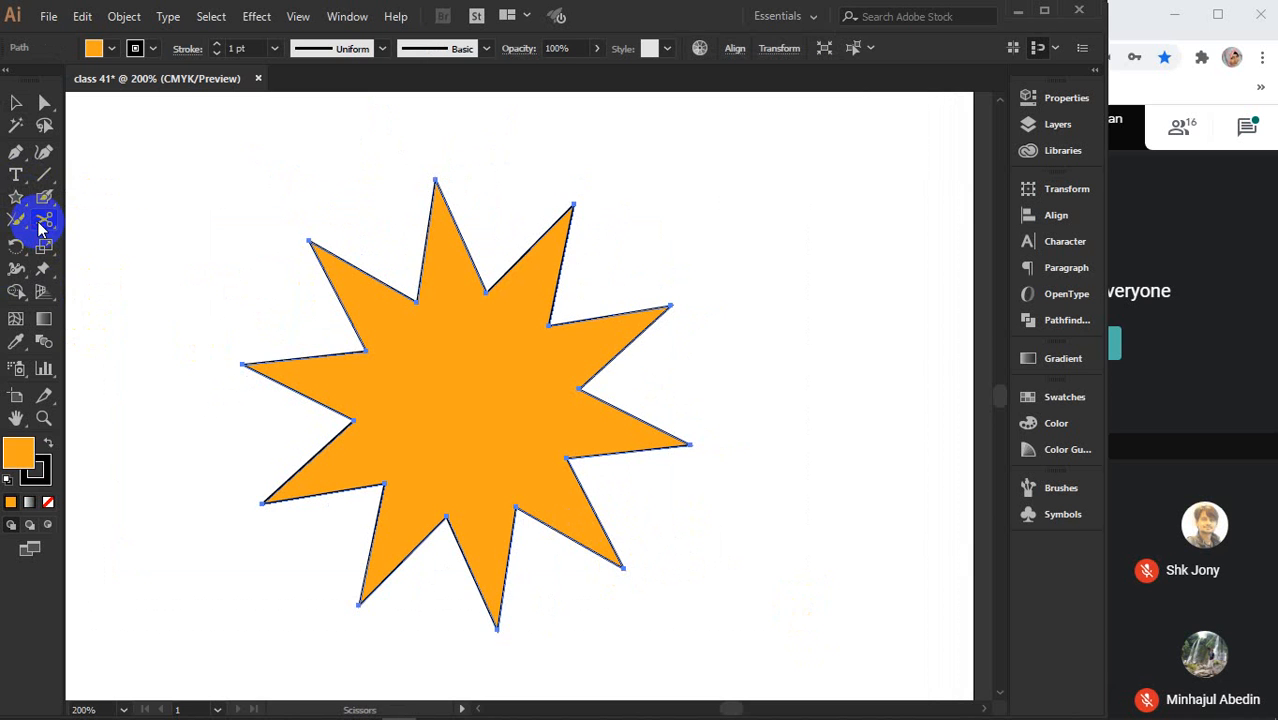
click(416, 302)
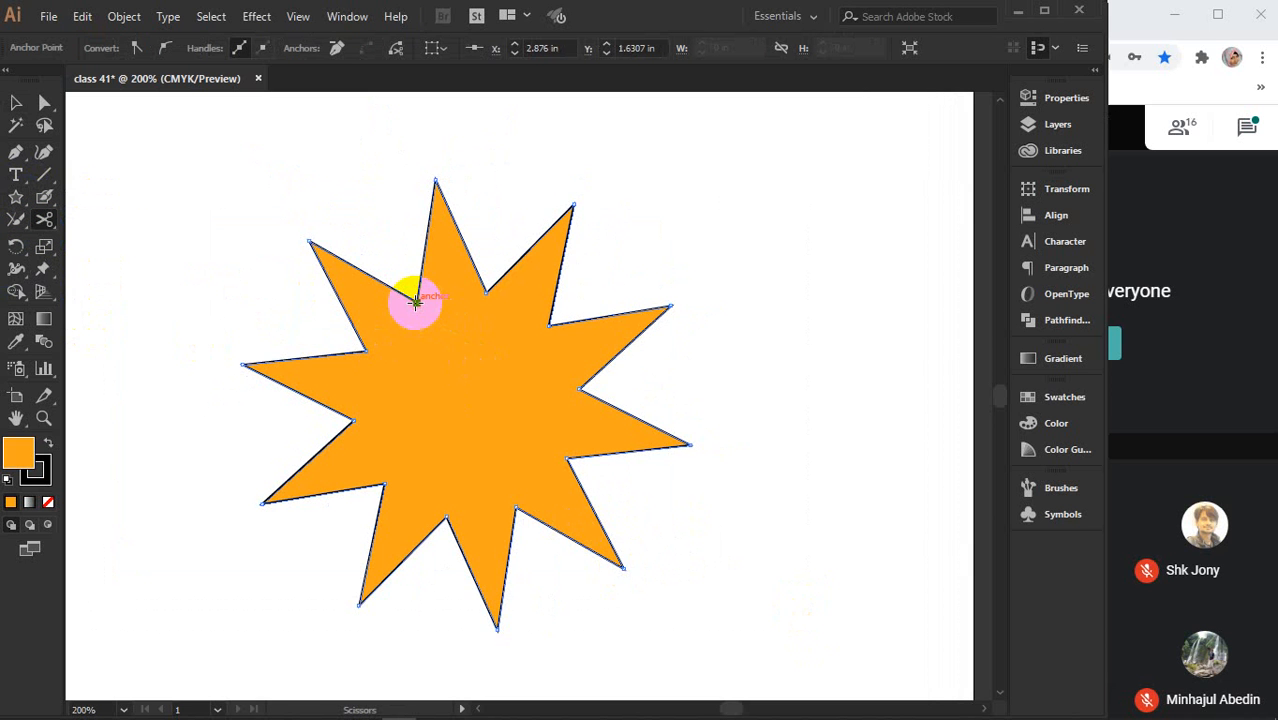
click(516, 512)
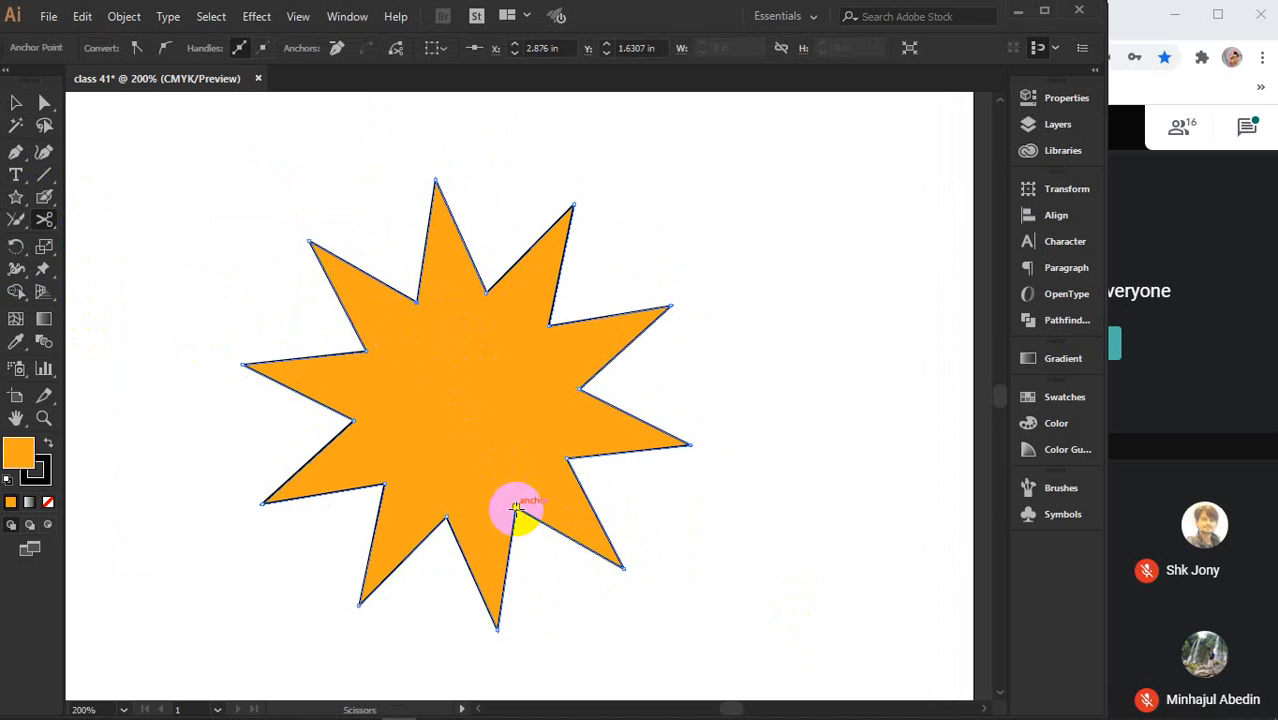
click(16, 104)
drag(485, 288, 542, 322)
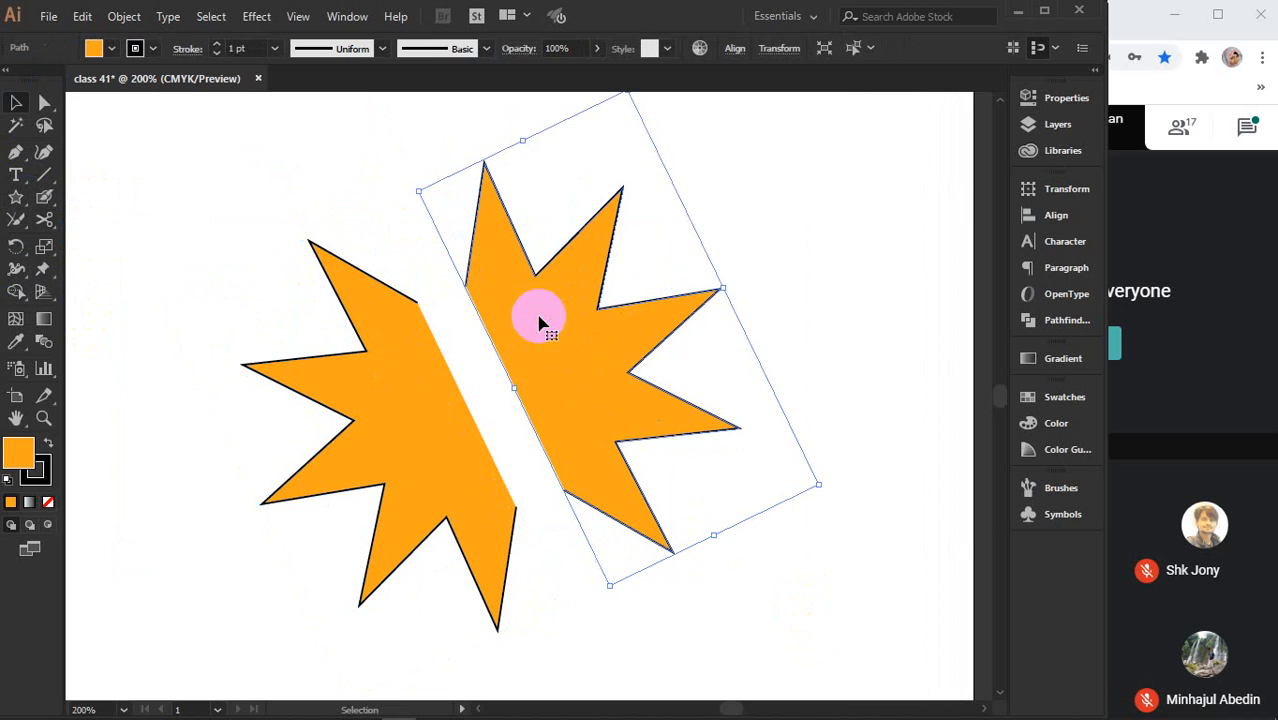
- Select both star halves together and delete them
click(771, 211)
drag(349, 195, 542, 492)
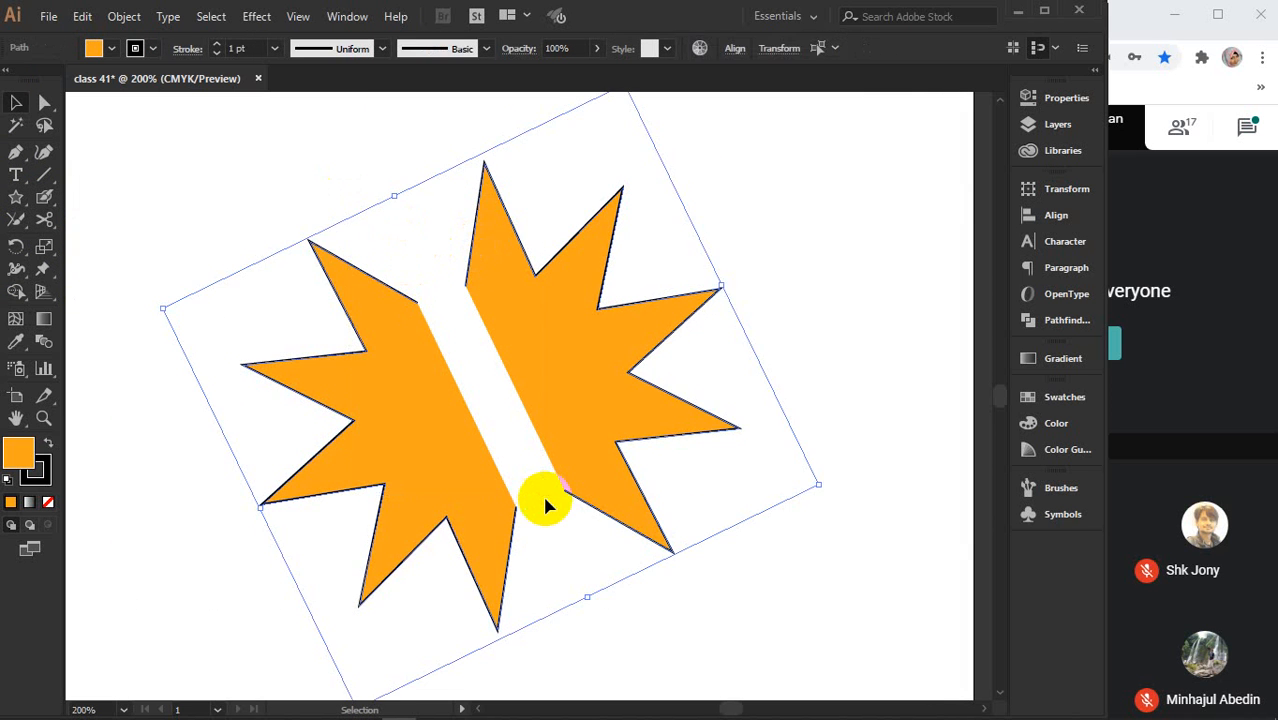
key(Delete)
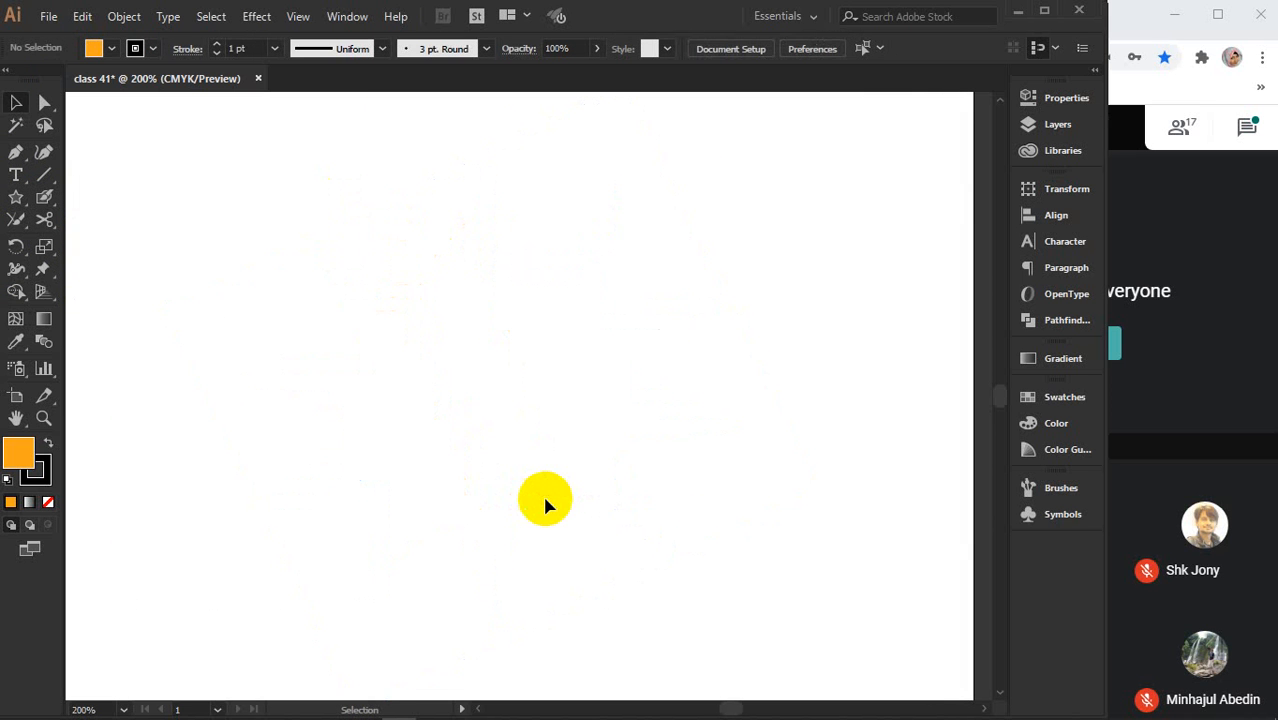
- Draw an orange circle with the Ellipse tool on the empty artboard and switch to the Scissors tool
drag(15, 197, 100, 240)
mouse_move(361, 254)
mouse_down()
mouse_move(542, 434)
mouse_move(579, 454)
mouse_move(576, 428)
mouse_up()
click(44, 219)
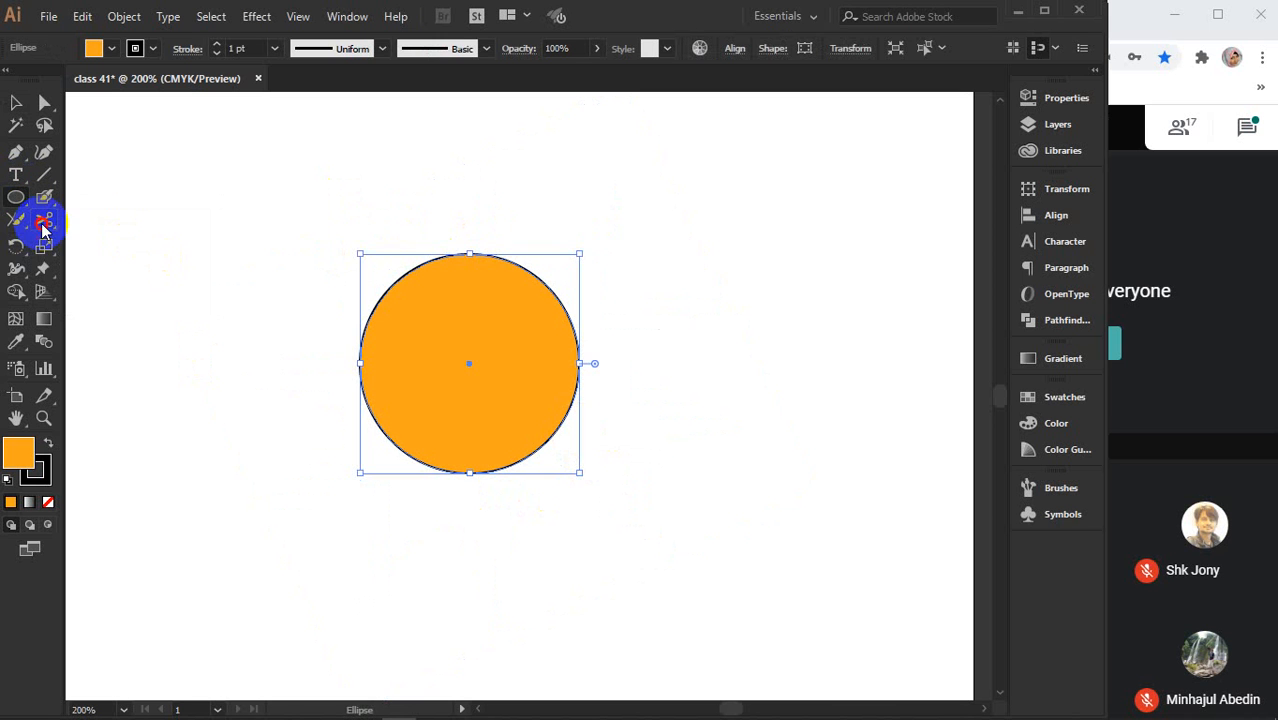
- Cut the circle with the Scissors tool at its top and bottom anchors and move the right half away
click(467, 253)
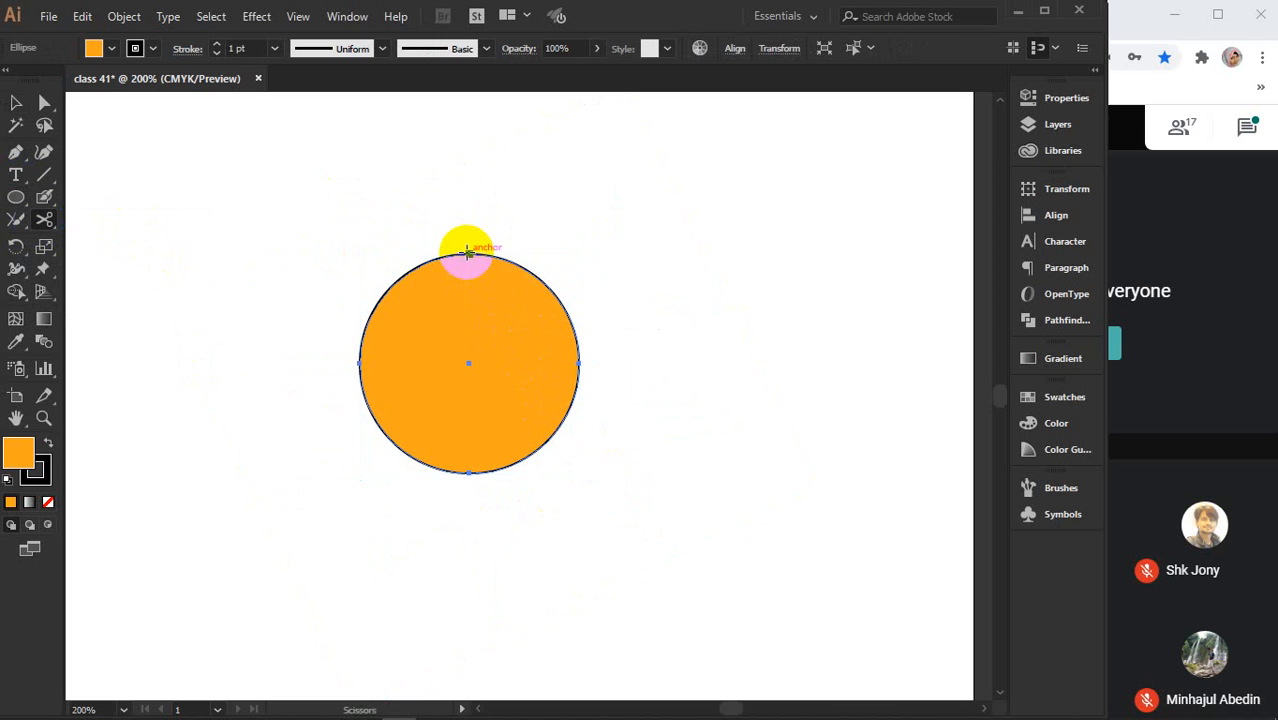
click(470, 474)
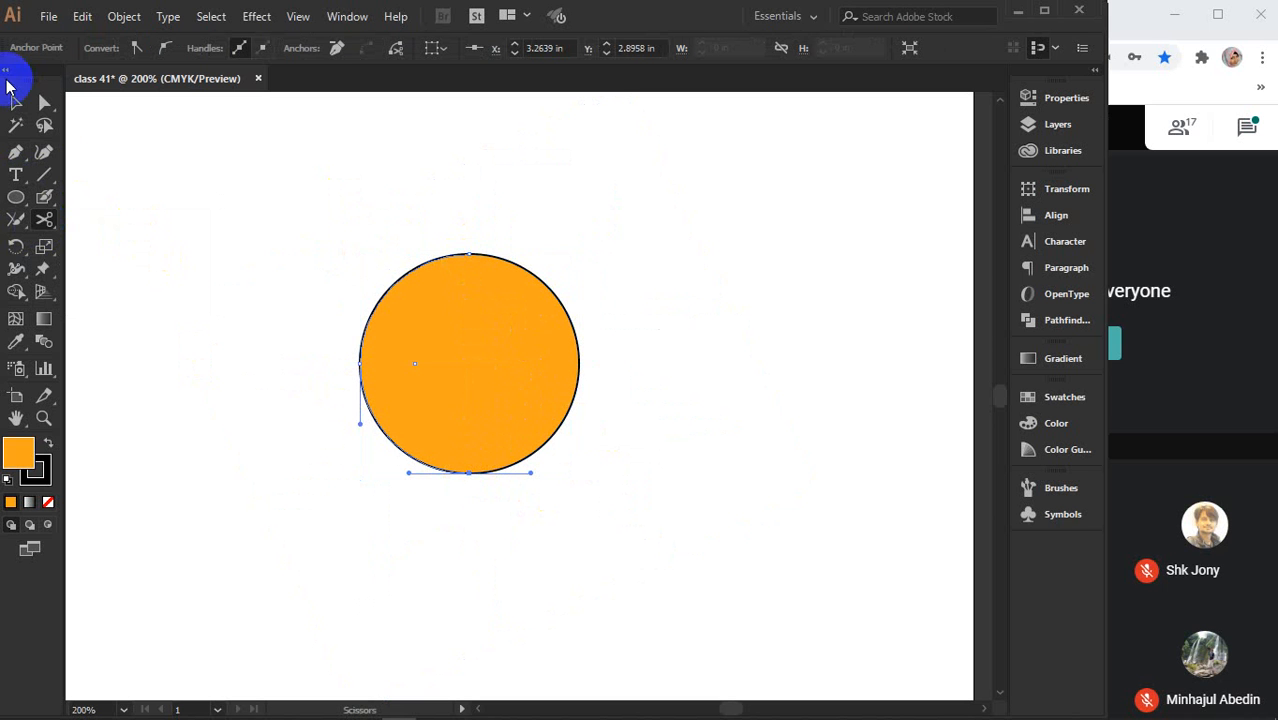
click(16, 102)
click(437, 258)
drag(533, 328, 698, 320)
click(472, 204)
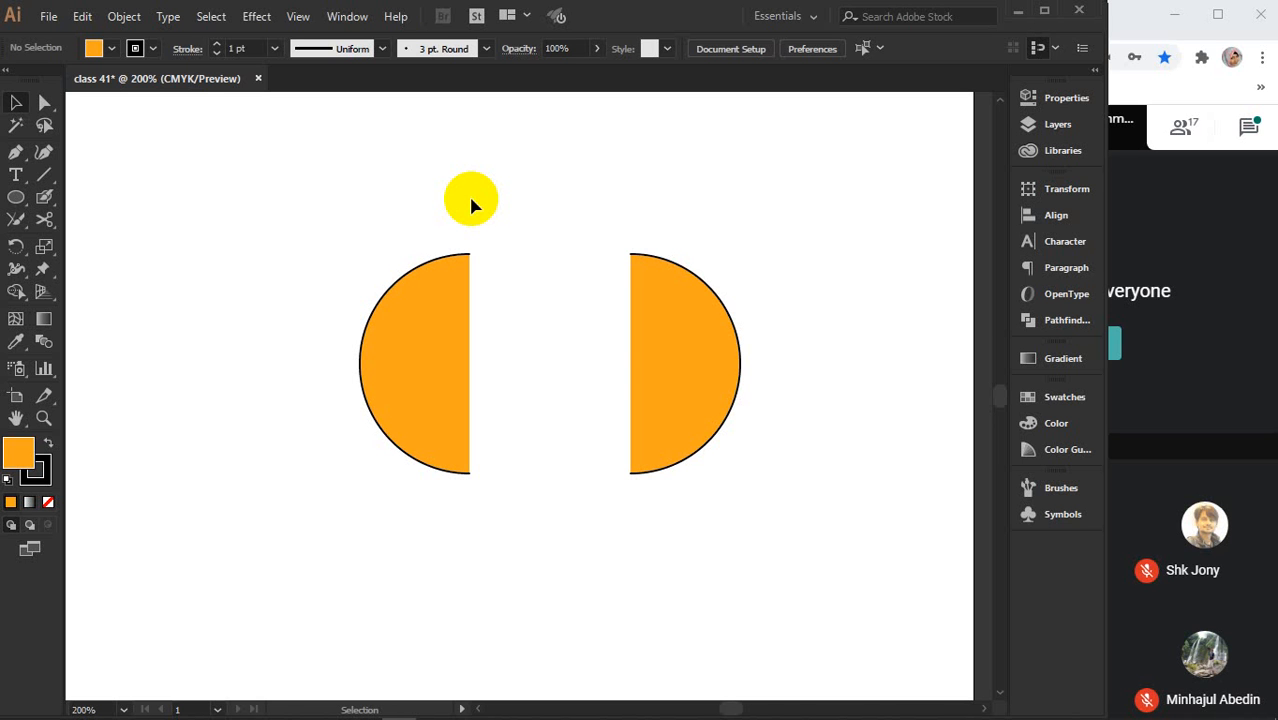
- Delete both circle halves together and paste the copied orange rectangle onto the artboard
drag(342, 225, 778, 515)
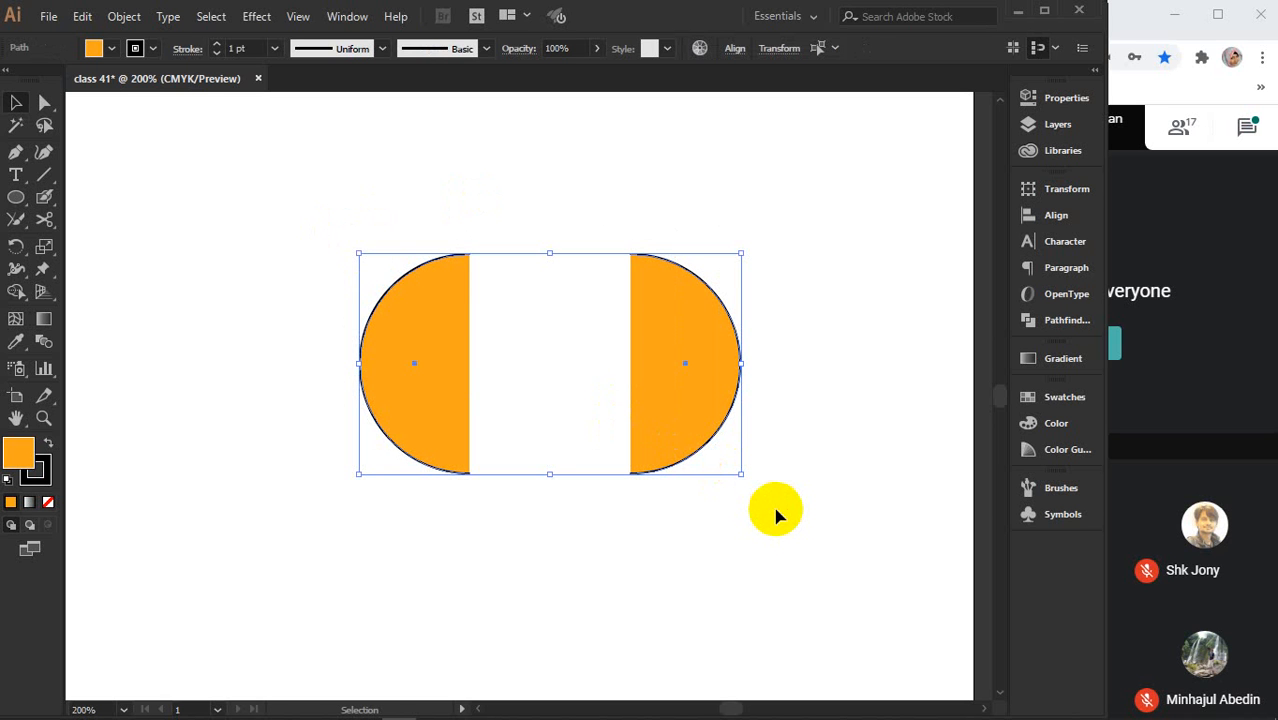
key(Delete)
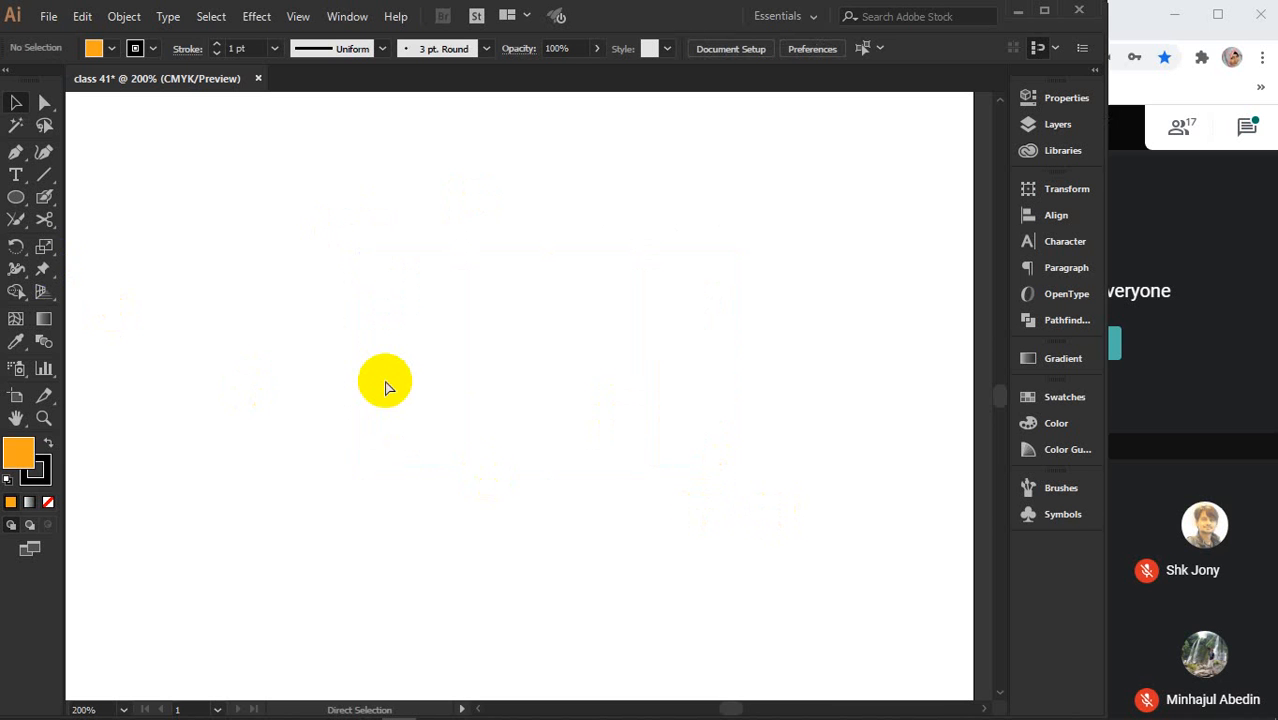
key(ctrl+v)
- Cut a closed, roughly circular loop inside the rectangle's upper-right area with the Knife tool
drag(40, 223, 133, 265)
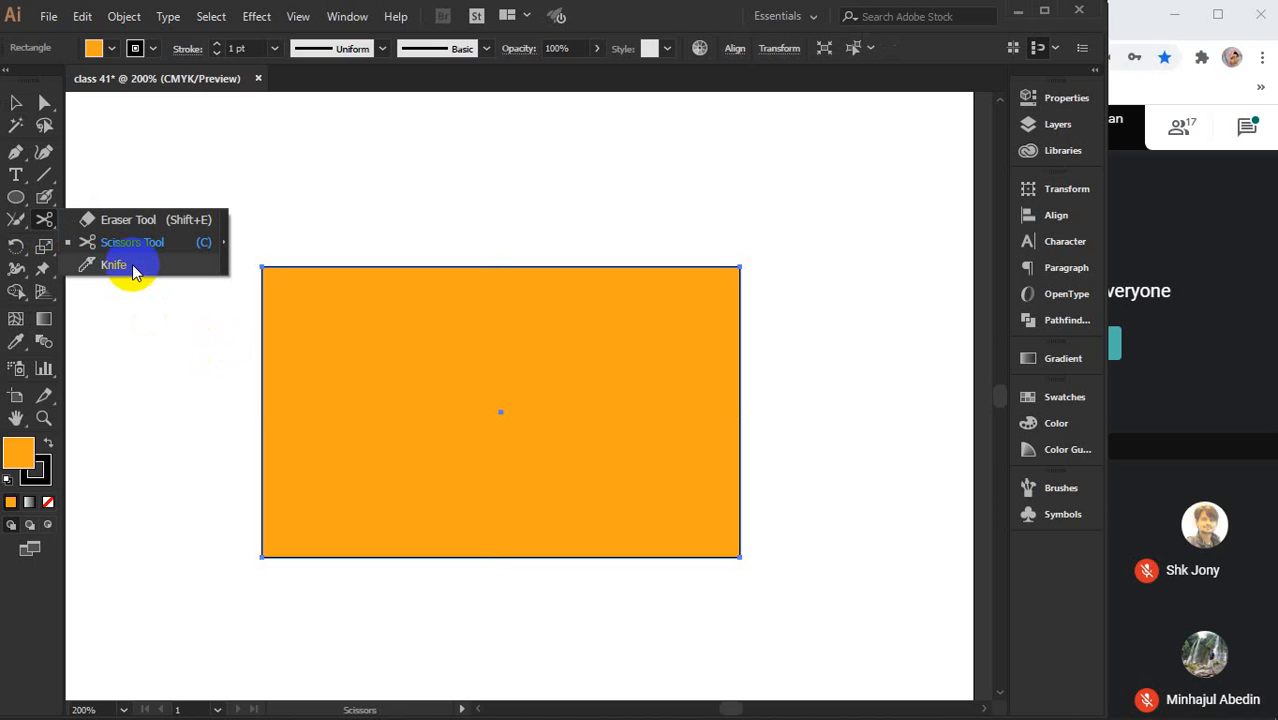
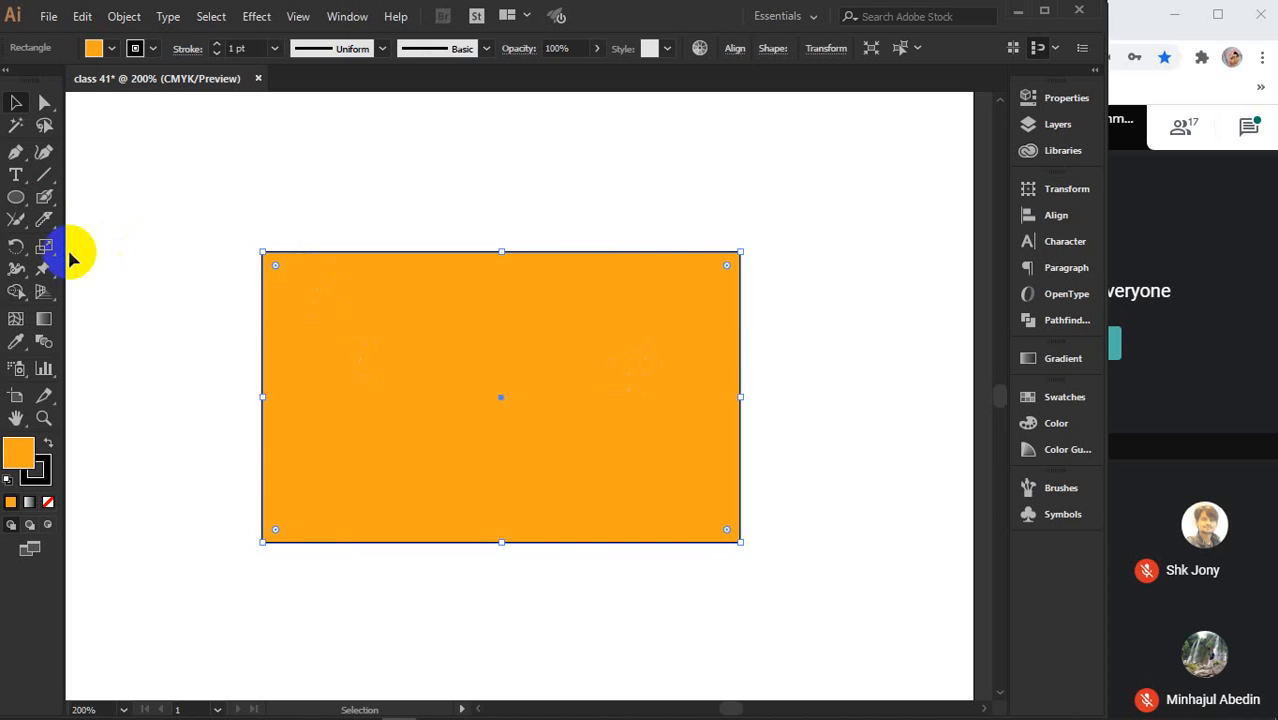
click(43, 219)
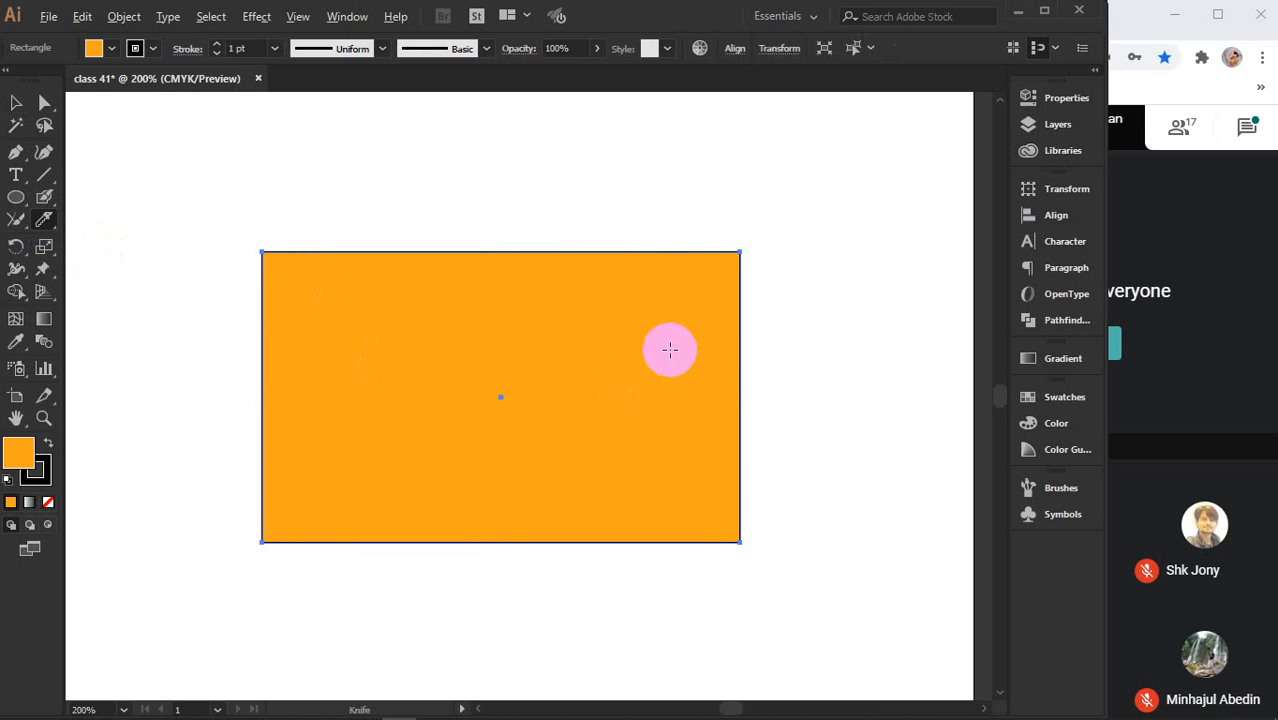
scroll(668, 348, up, 2)
mouse_move(585, 243)
mouse_down()
mouse_move(466, 217)
mouse_move(400, 255)
mouse_move(378, 292)
mouse_move(356, 415)
mouse_move(426, 515)
mouse_move(497, 540)
mouse_move(546, 538)
mouse_move(624, 501)
mouse_move(655, 461)
mouse_move(661, 343)
mouse_move(637, 287)
mouse_move(585, 242)
mouse_up()
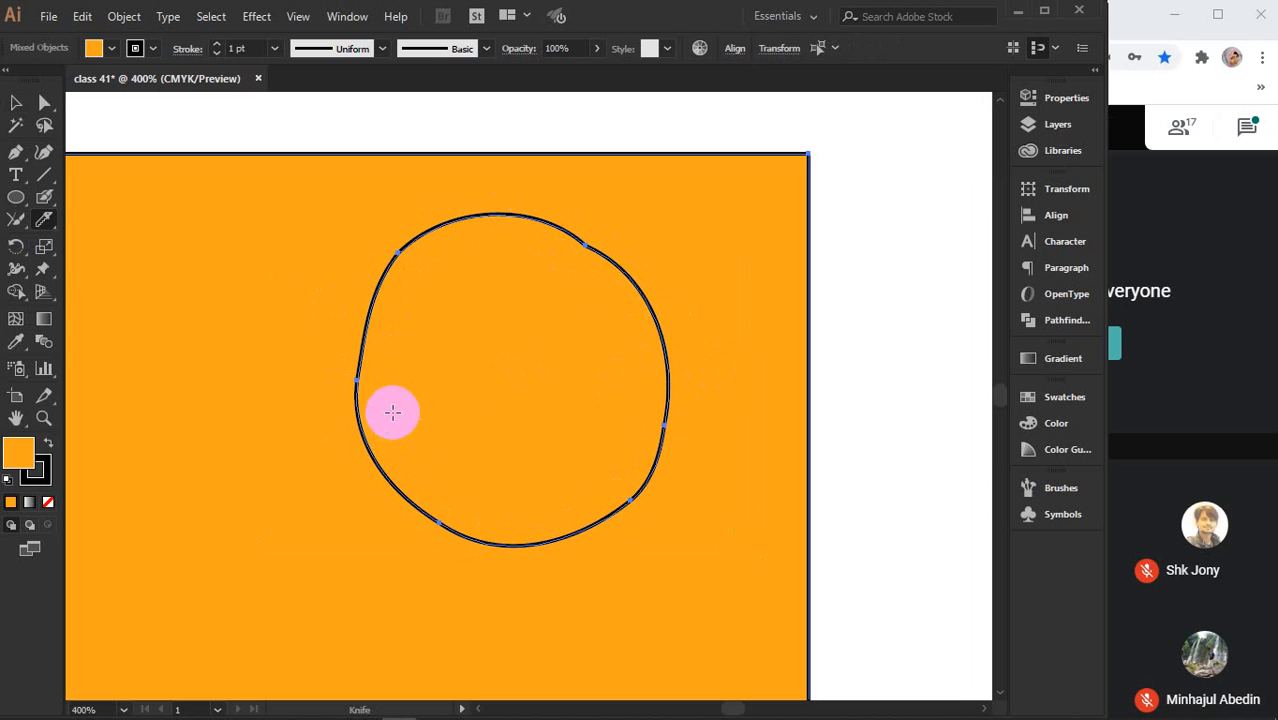
- Cut a roughly circular loop with a gap between its ends in the rectangle's lower-left area with the Knife tool
scroll(392, 412, down, 2)
drag(297, 477, 389, 423)
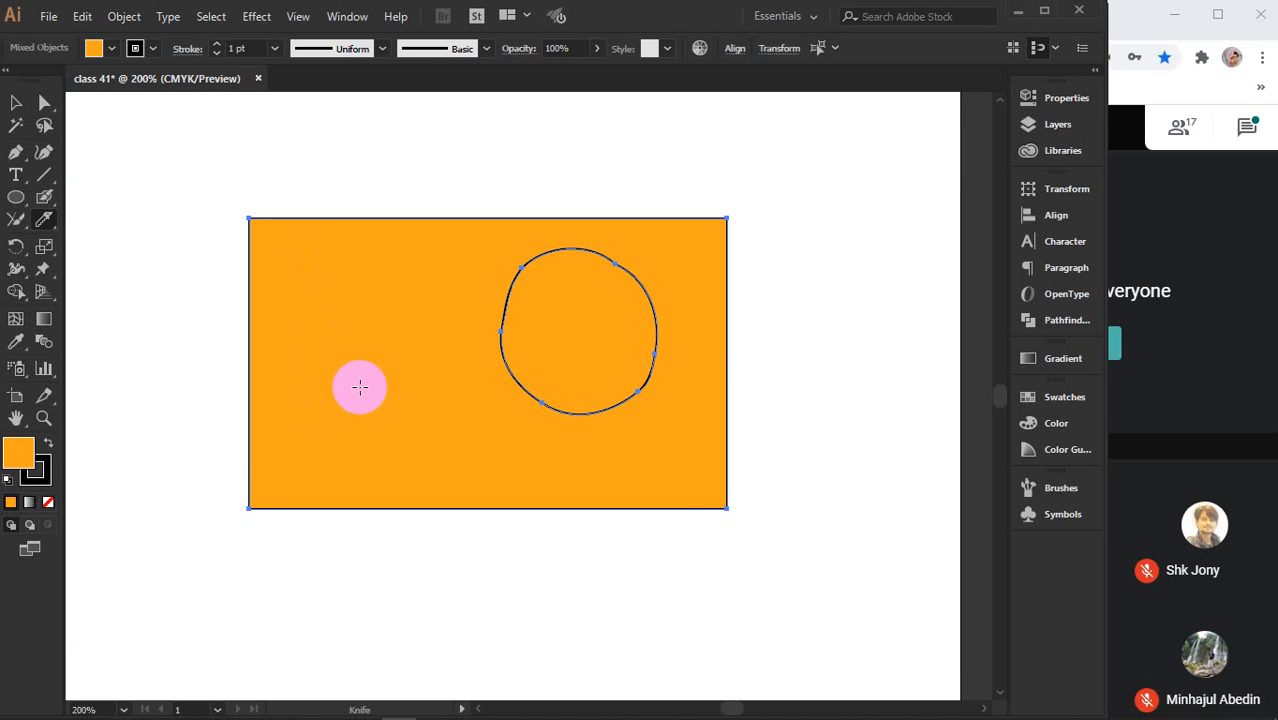
mouse_move(366, 368)
mouse_down()
mouse_move(269, 400)
mouse_move(262, 465)
mouse_move(327, 495)
mouse_move(357, 486)
mouse_move(390, 448)
mouse_move(386, 413)
mouse_up()
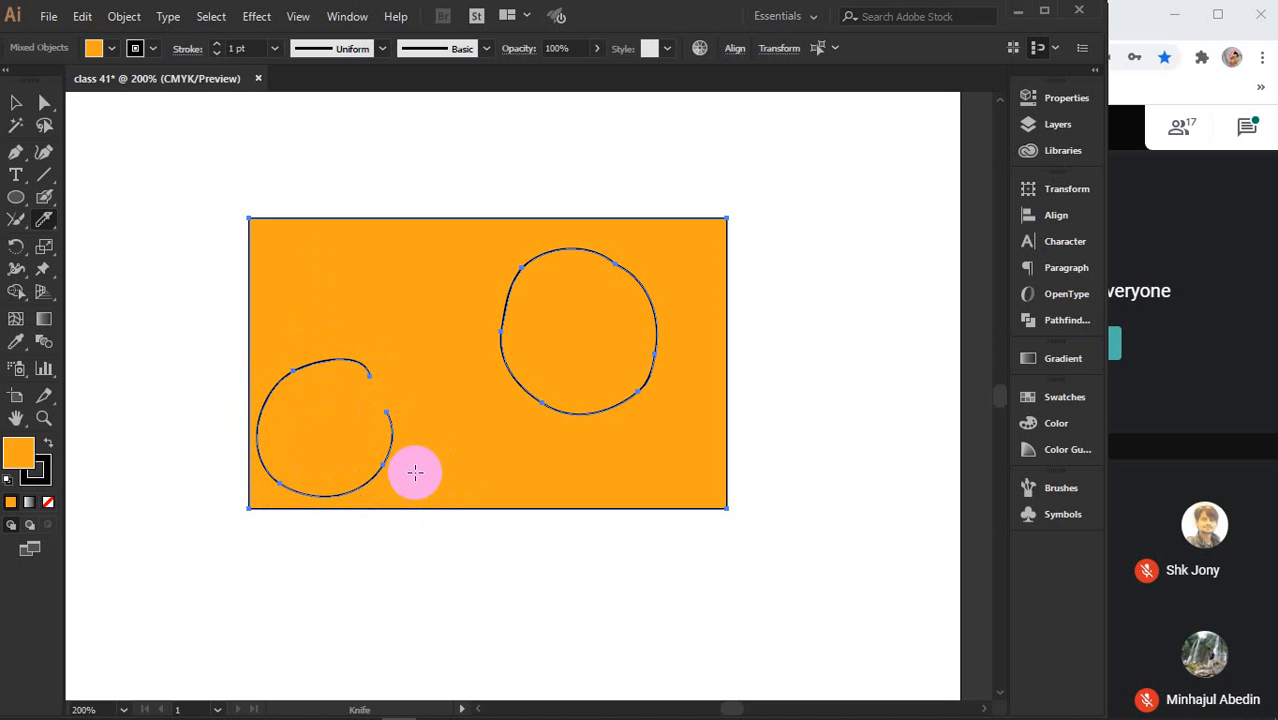
mouse_move(415, 472)
mouse_down()
mouse_move(341, 367)
mouse_move(374, 402)
mouse_up()
- Move the closed cut-out piece out beyond the rectangle's upper-right corner and try to pull out the open loop's area
click(15, 104)
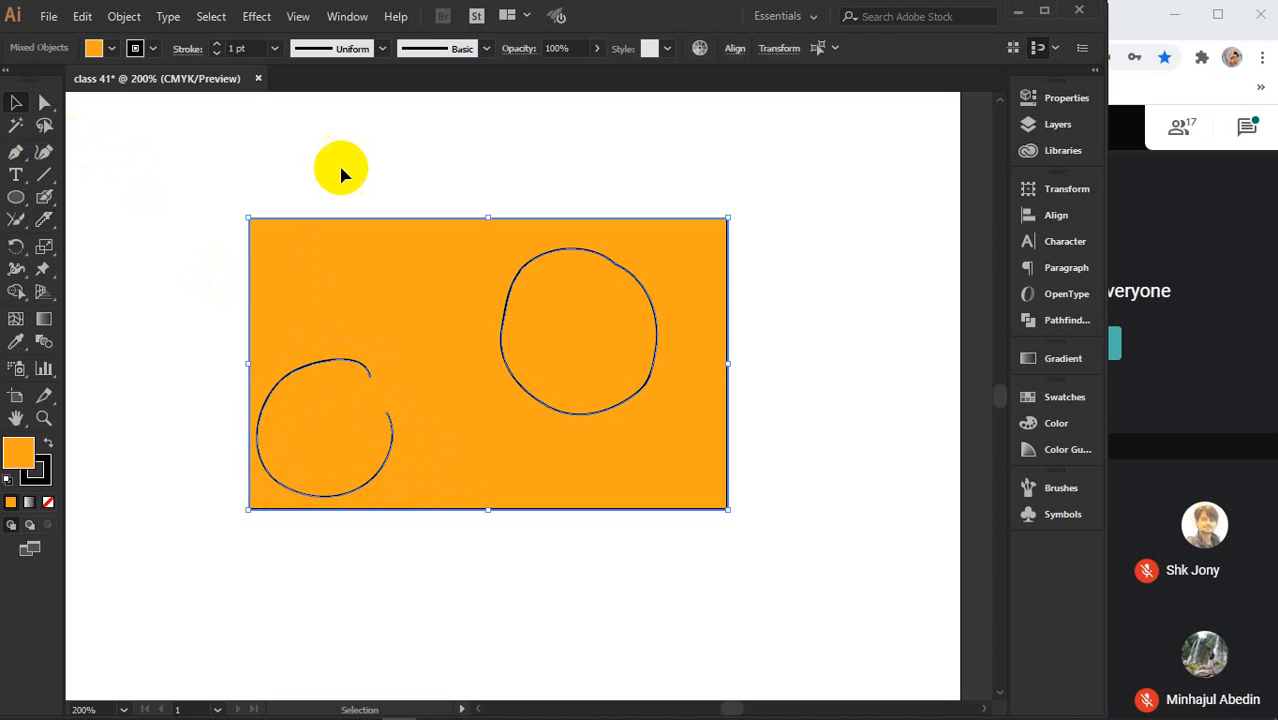
click(341, 175)
drag(562, 351, 828, 213)
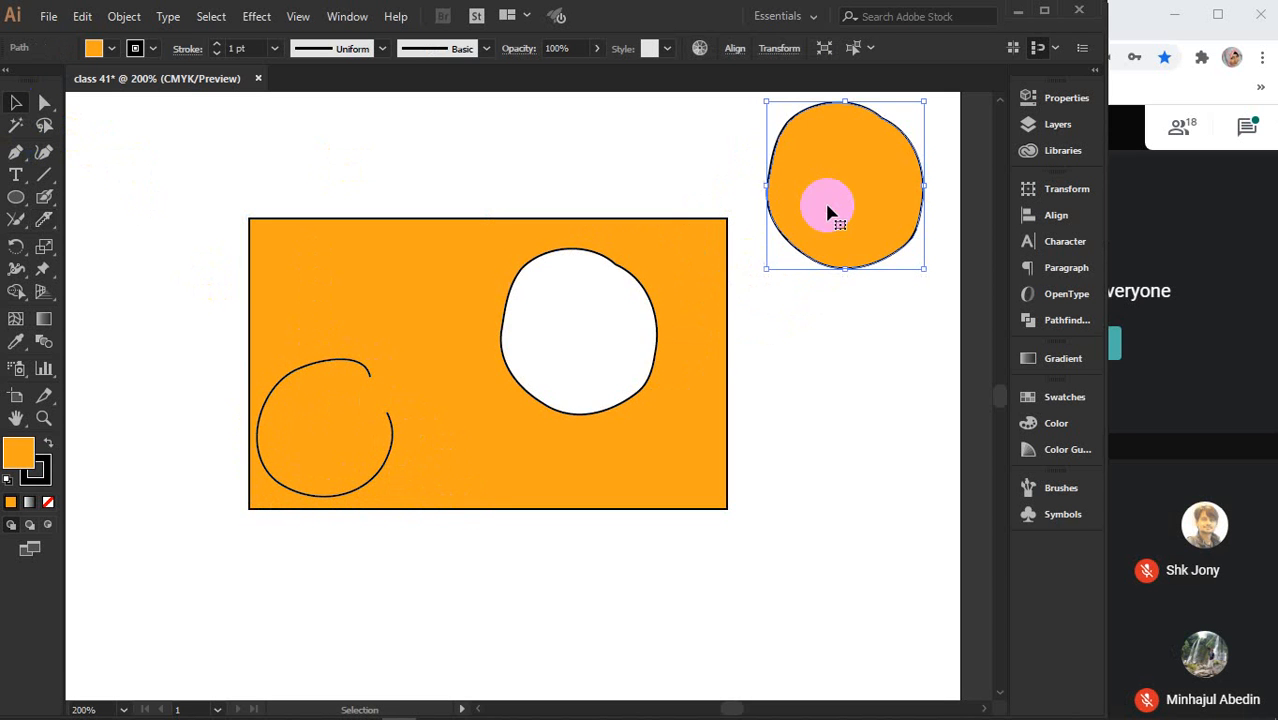
drag(331, 409, 371, 394)
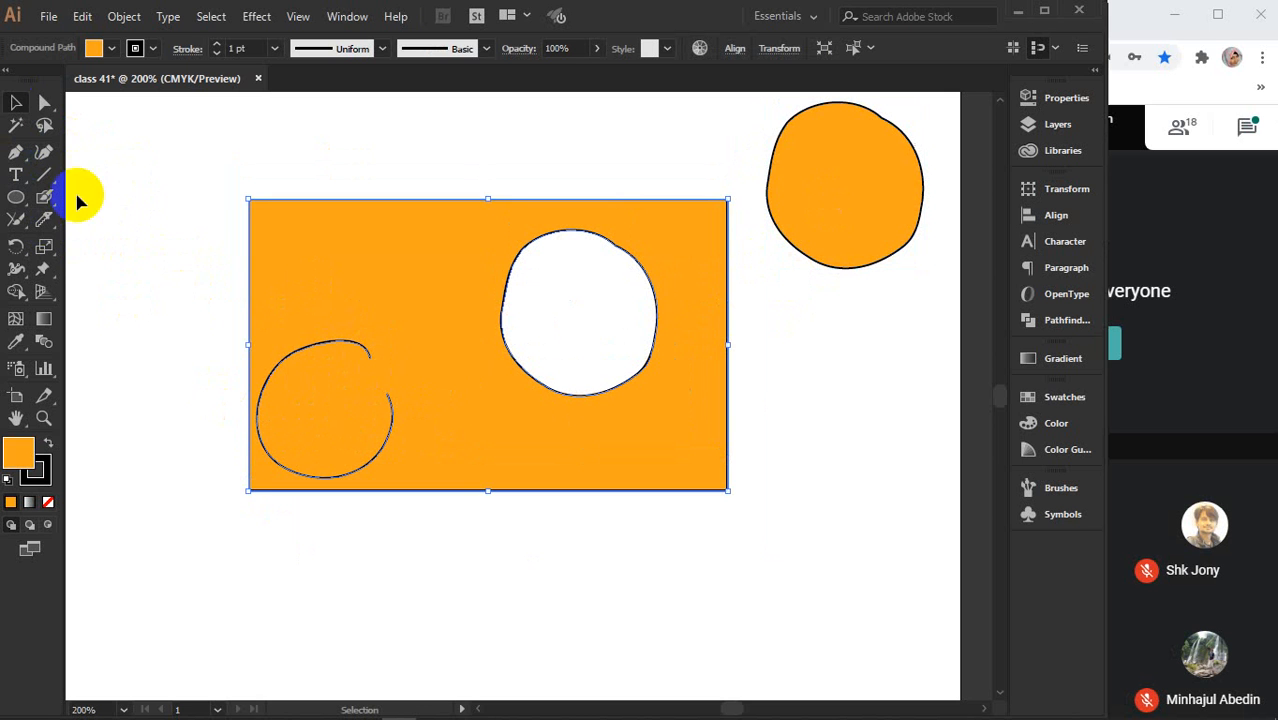
- Close the gap in the lower-left loop by cutting between its two endpoints with the Knife tool
drag(44, 219, 187, 270)
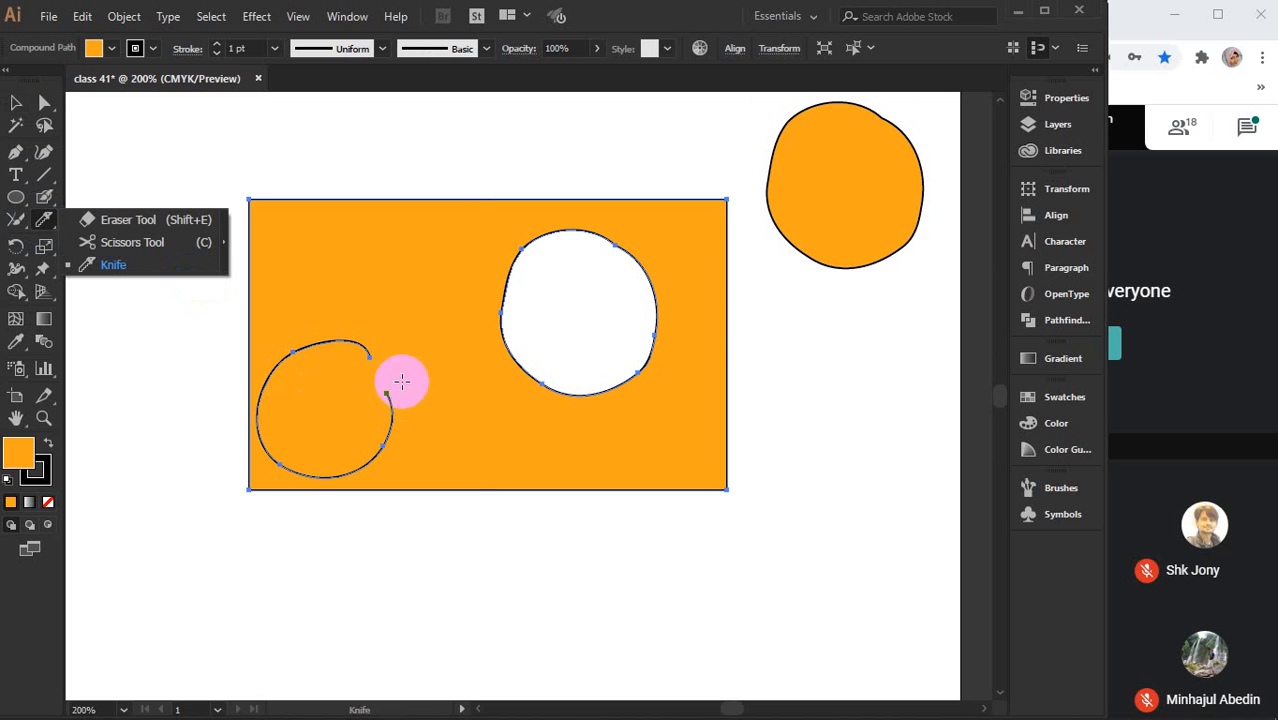
scroll(387, 393, up, 4)
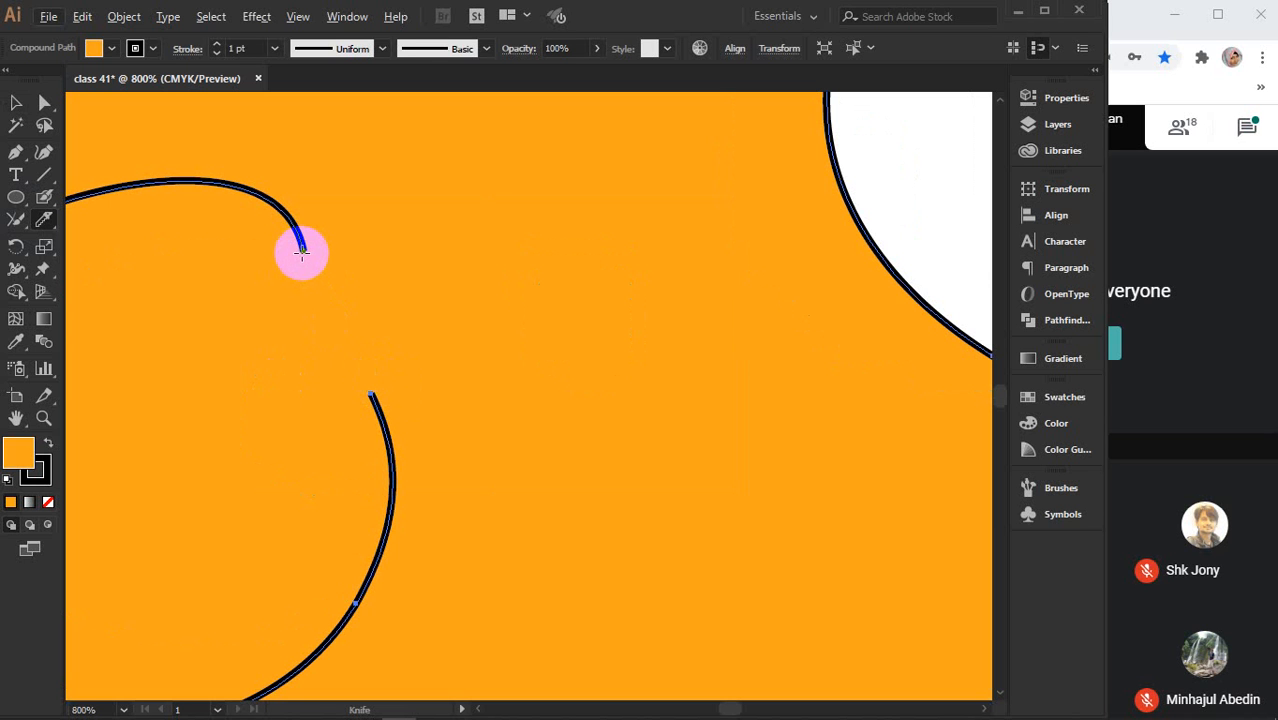
drag(303, 250, 370, 394)
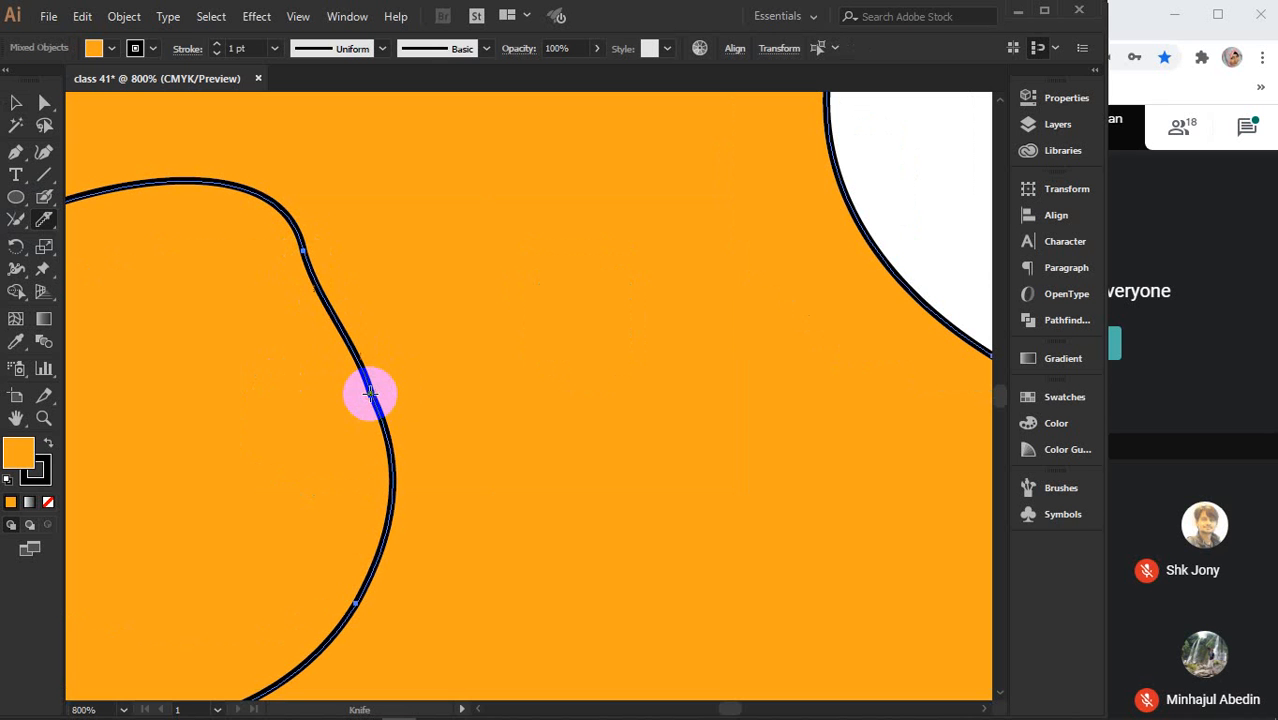
- Move the selected rectangle together with its lower-left cut-out piece using the Selection tool
click(16, 103)
drag(145, 315, 411, 460)
scroll(320, 360, down, 6)
drag(405, 479, 240, 378)
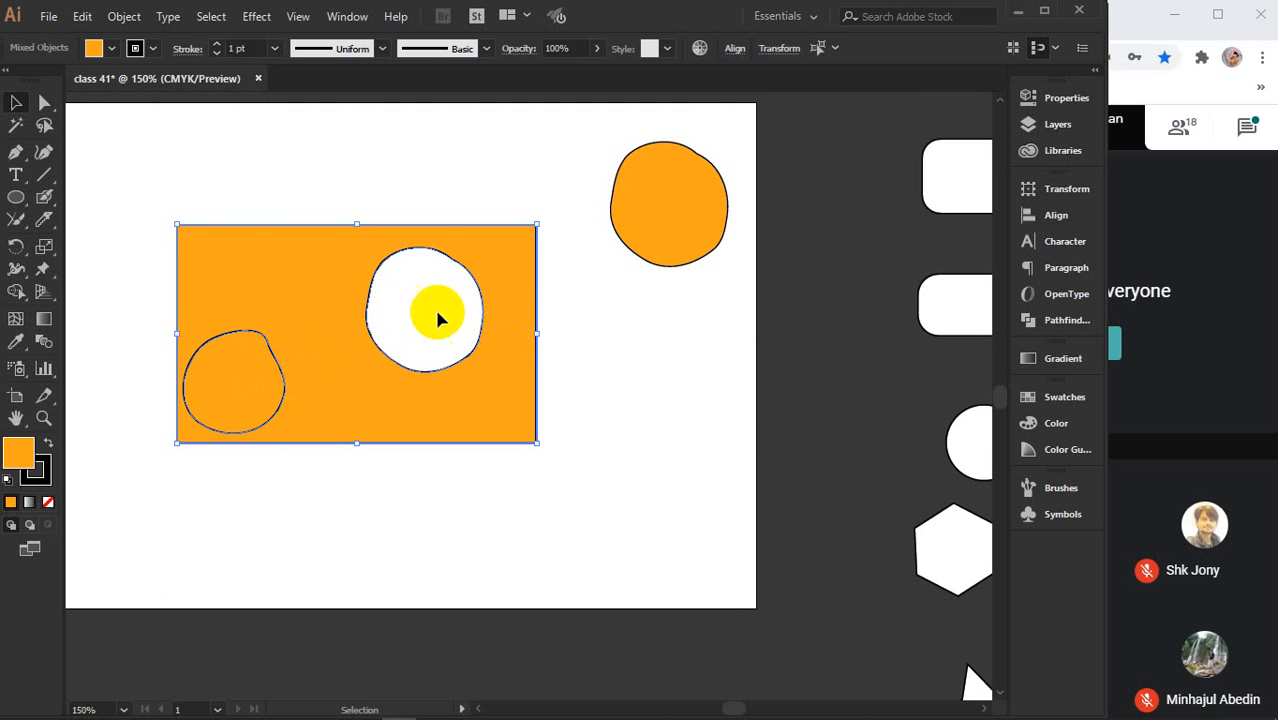
- Delete the rectangle and the separated upper-right piece together, and delete the remaining lower-left piece
drag(379, 175, 634, 401)
key(Delete)
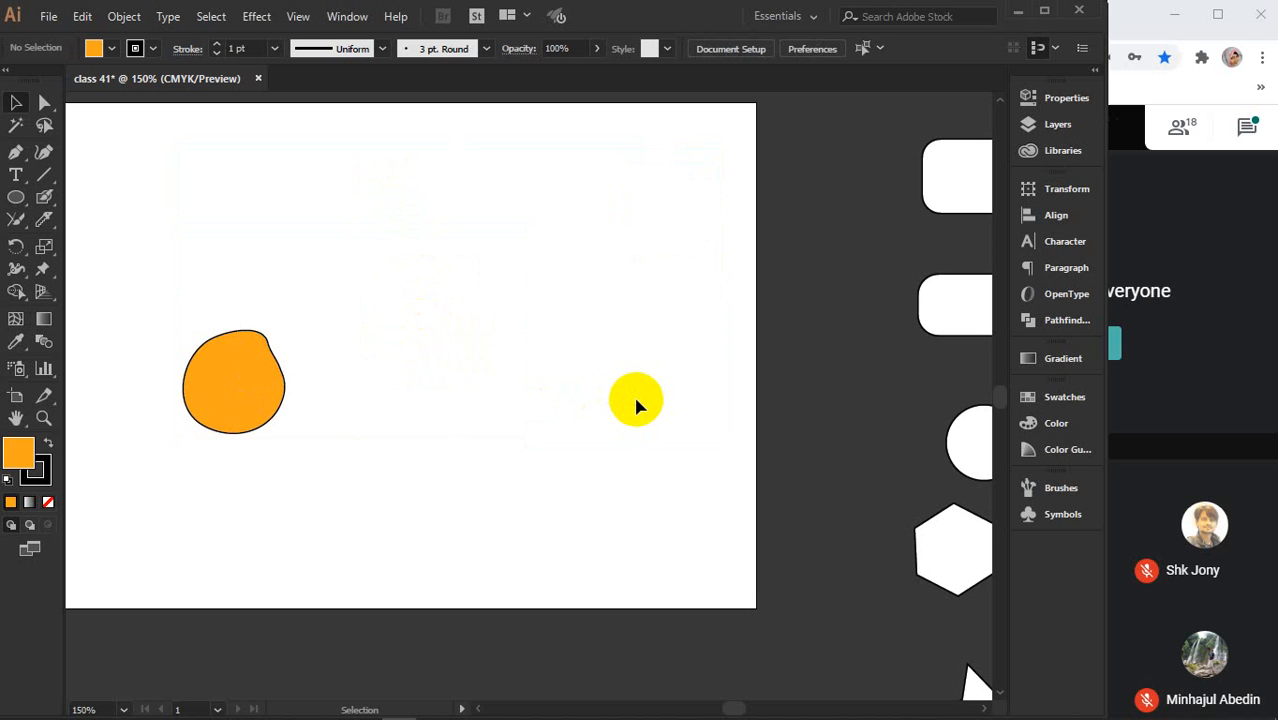
click(247, 364)
key(Delete)
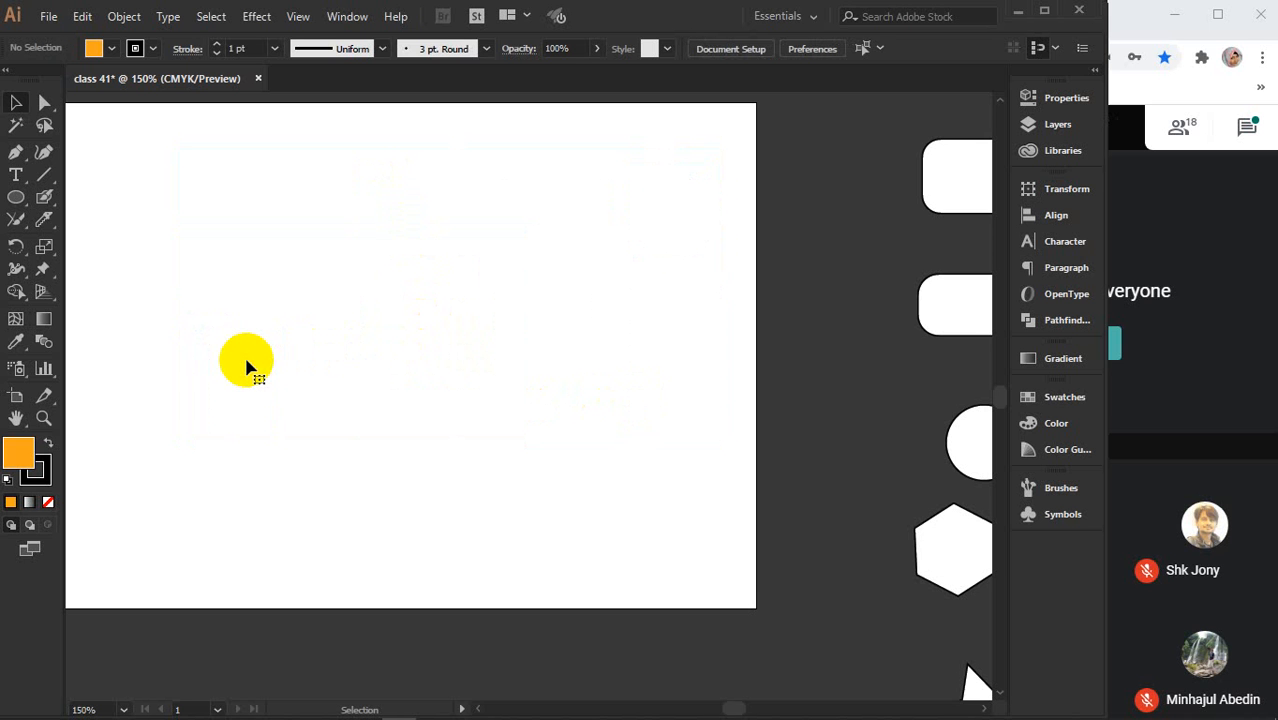
- Select all the white sample shapes beside the artboard and delete them
scroll(379, 358, down, 3)
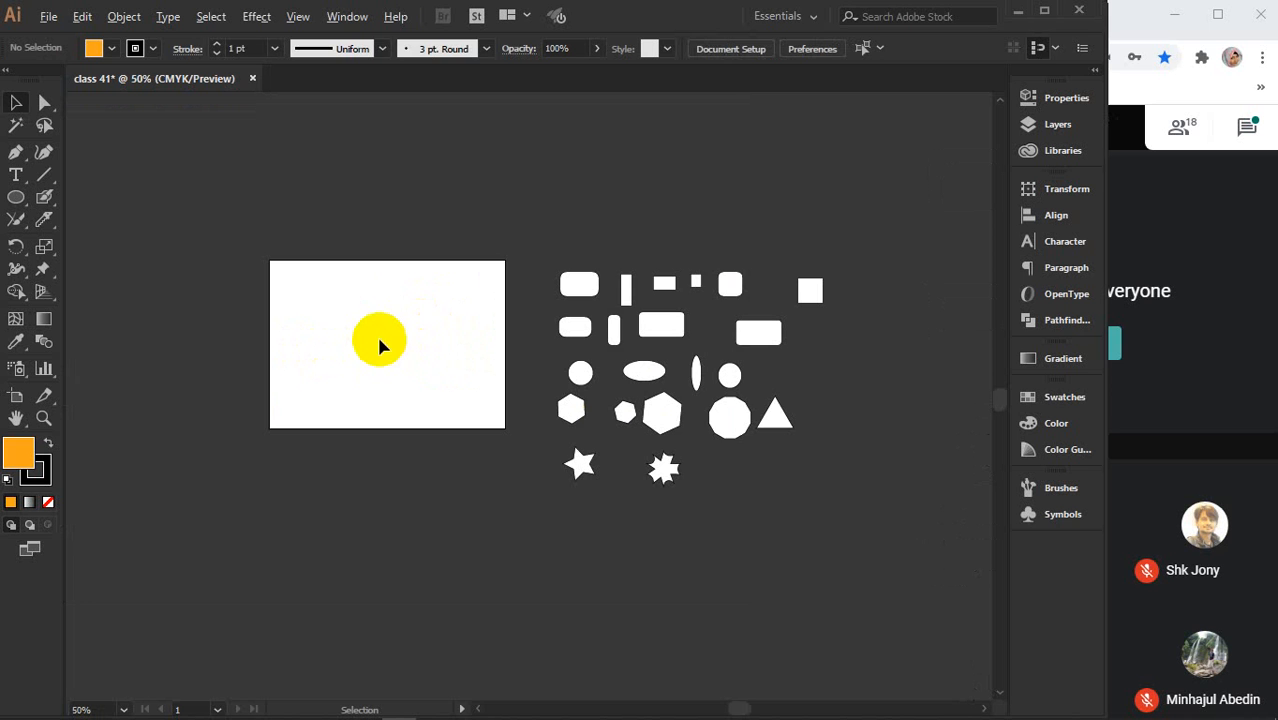
drag(436, 210, 918, 568)
key(Delete)
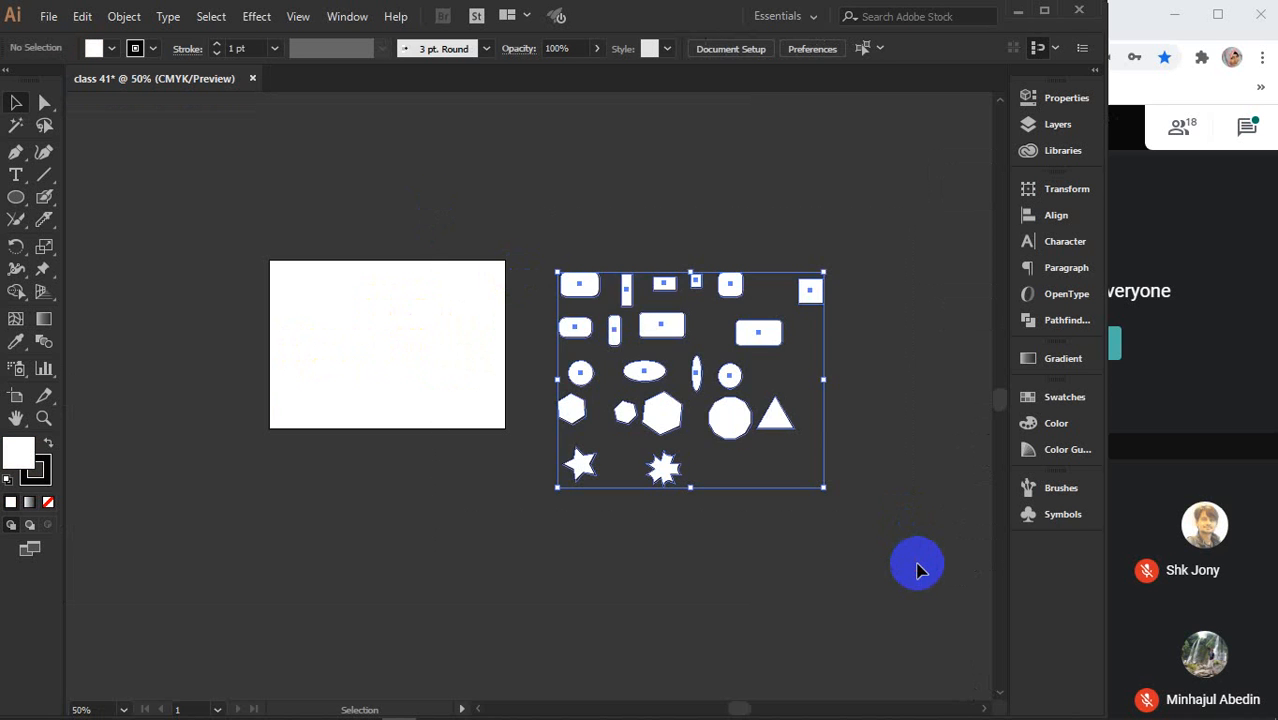
scroll(383, 343, up, 2)
scroll(383, 343, up, 1)
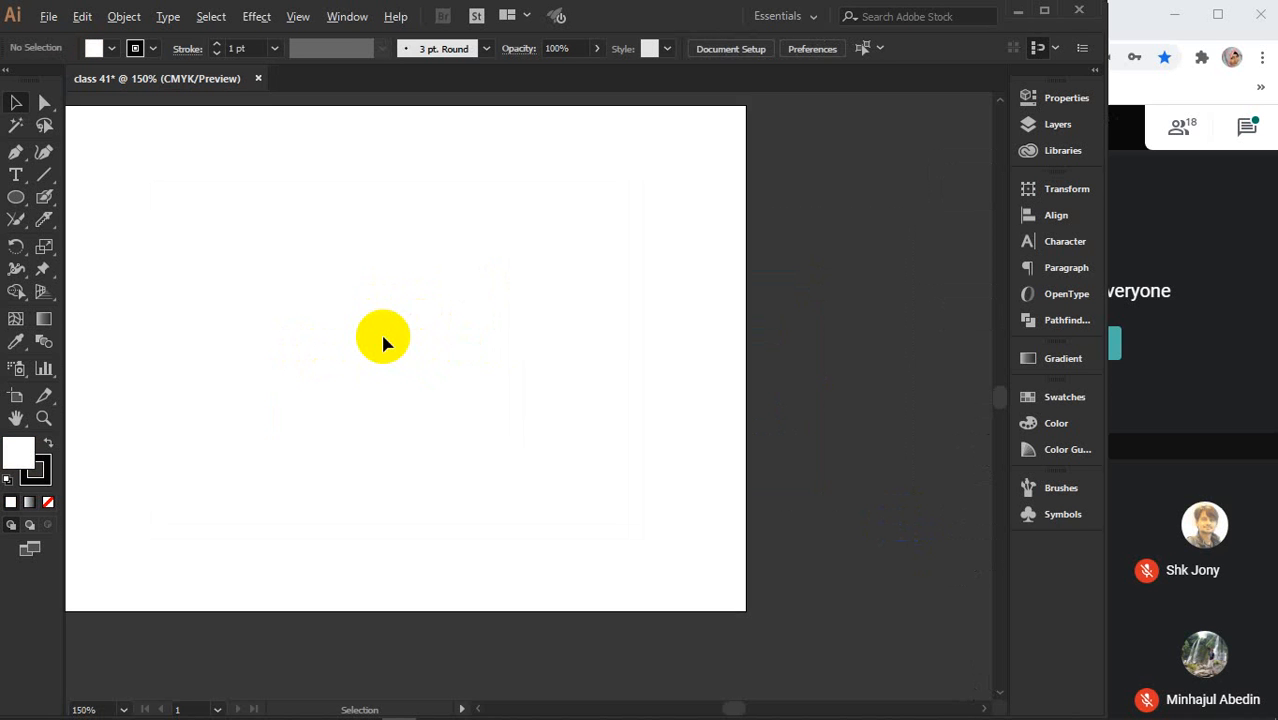
drag(365, 334, 474, 365)
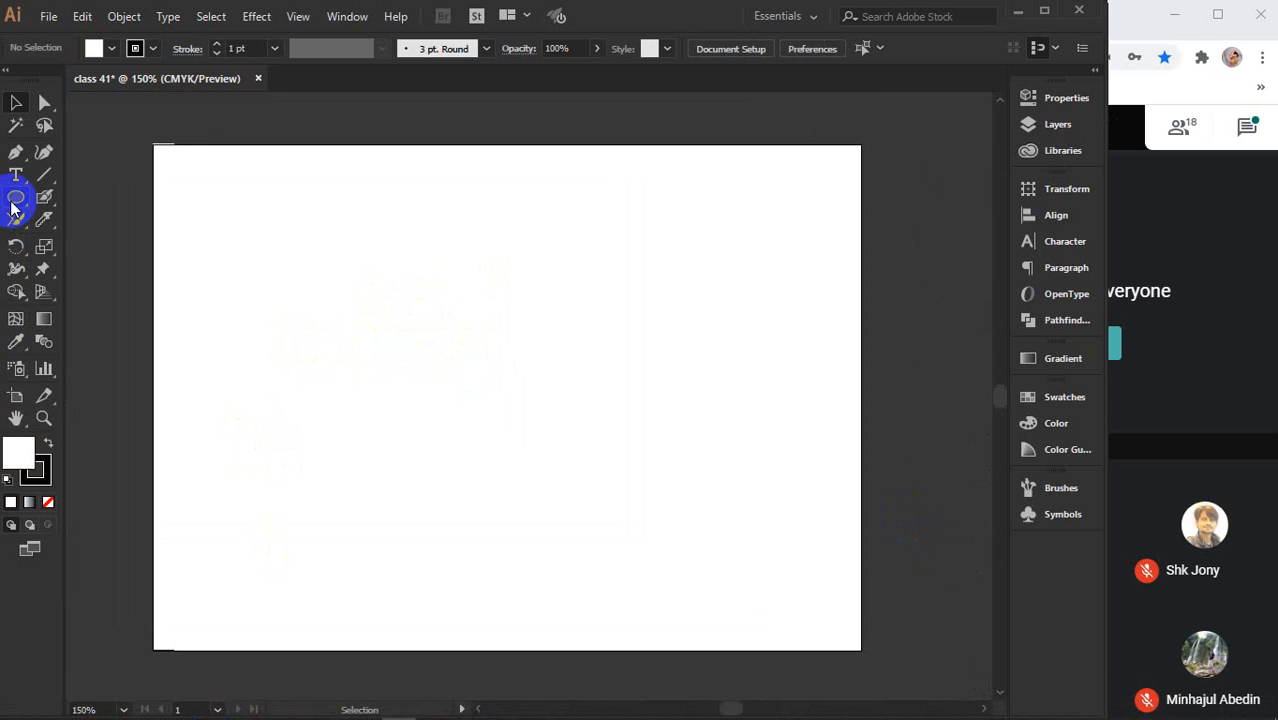
click(46, 220)
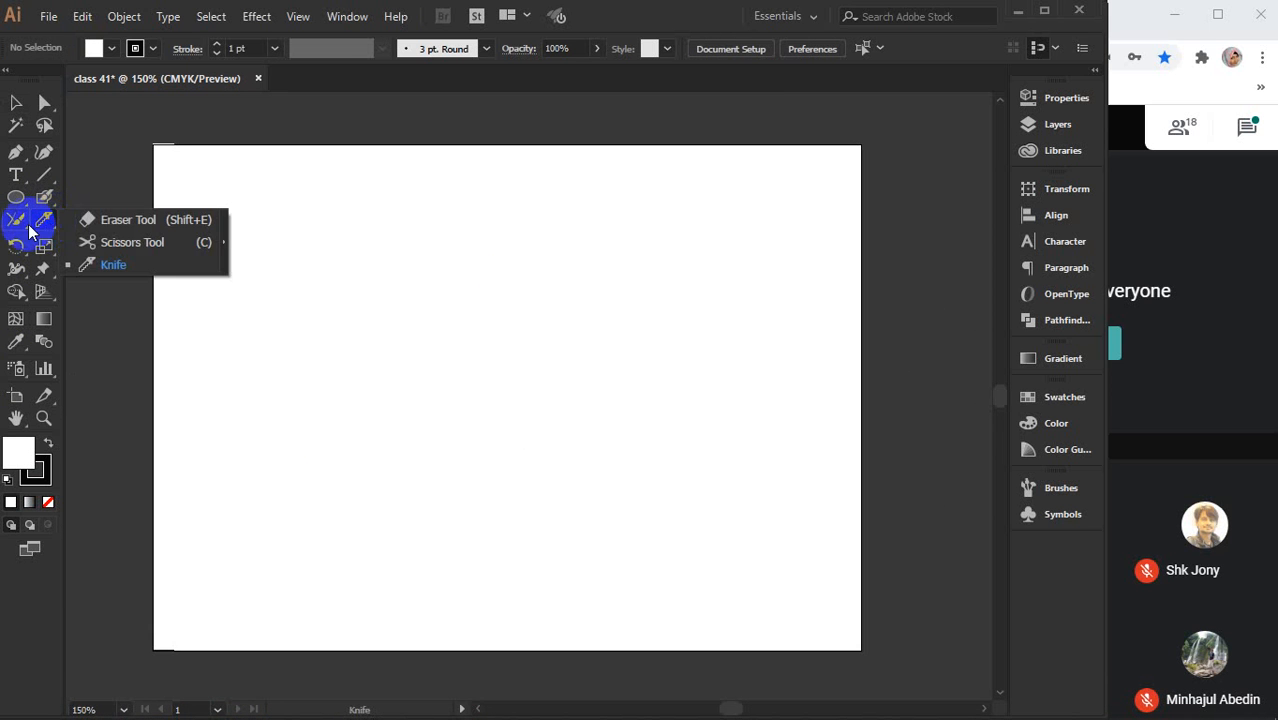
click(15, 200)
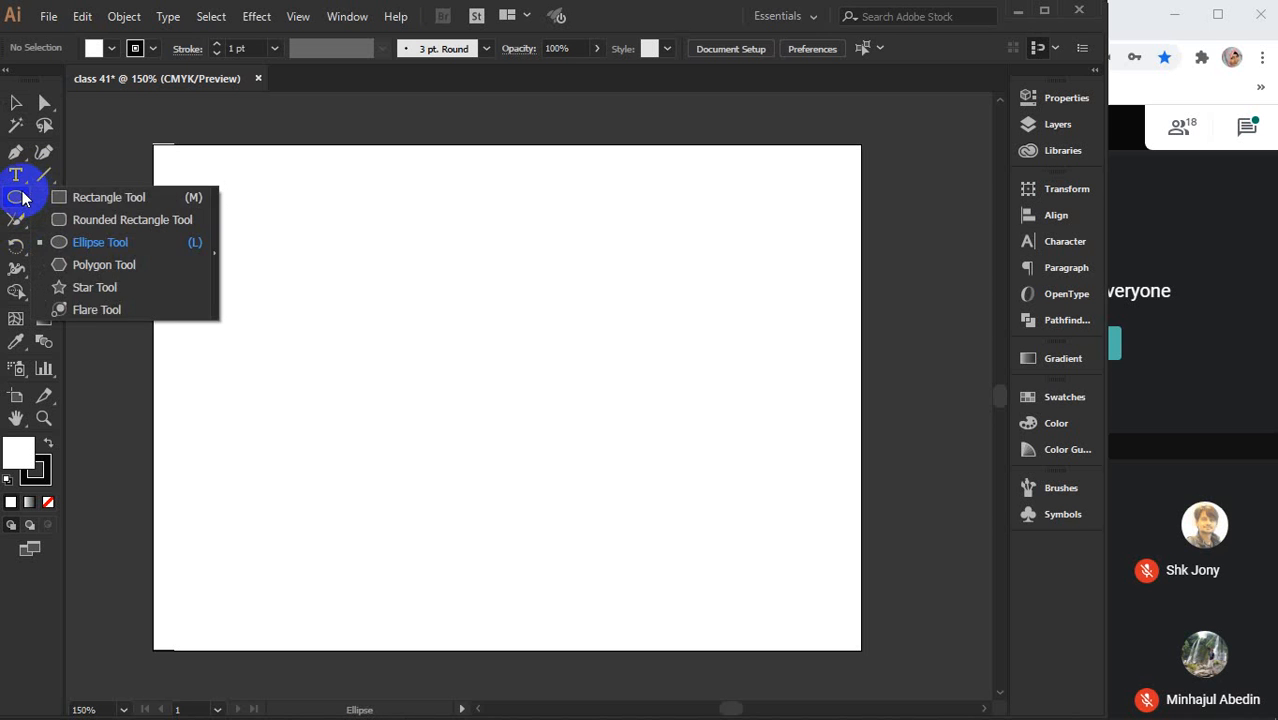
click(20, 198)
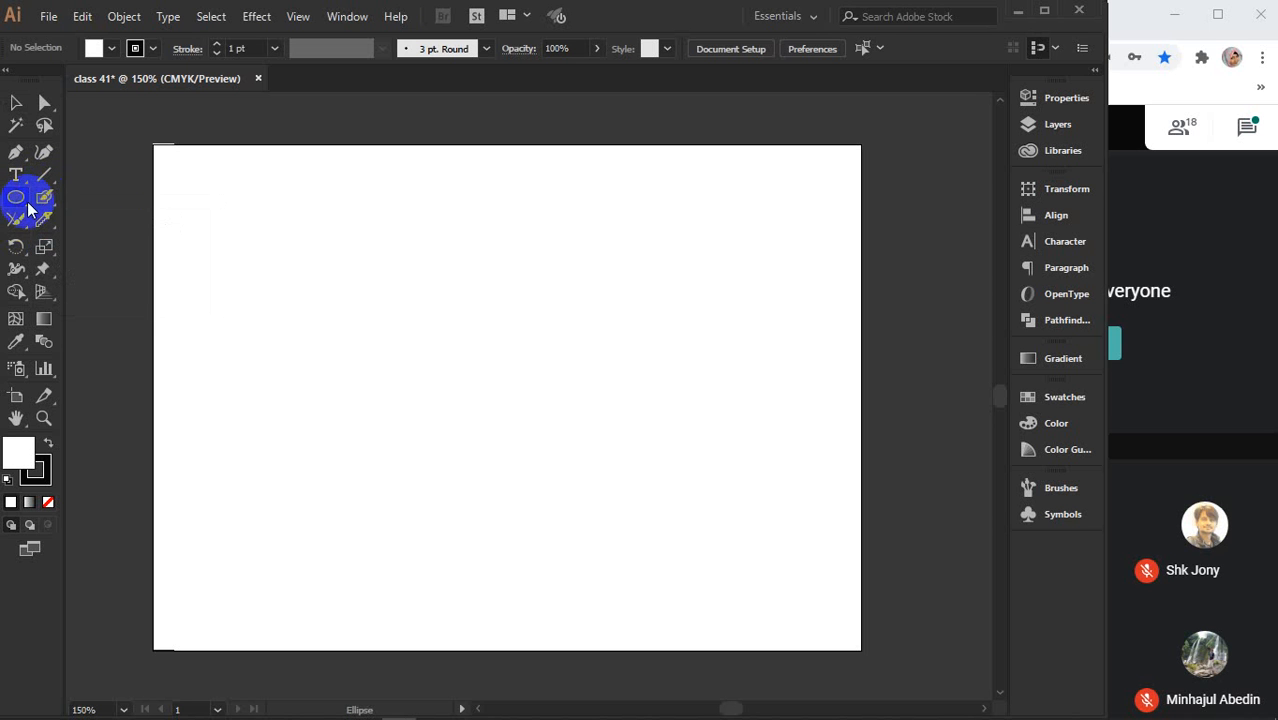
click(20, 223)
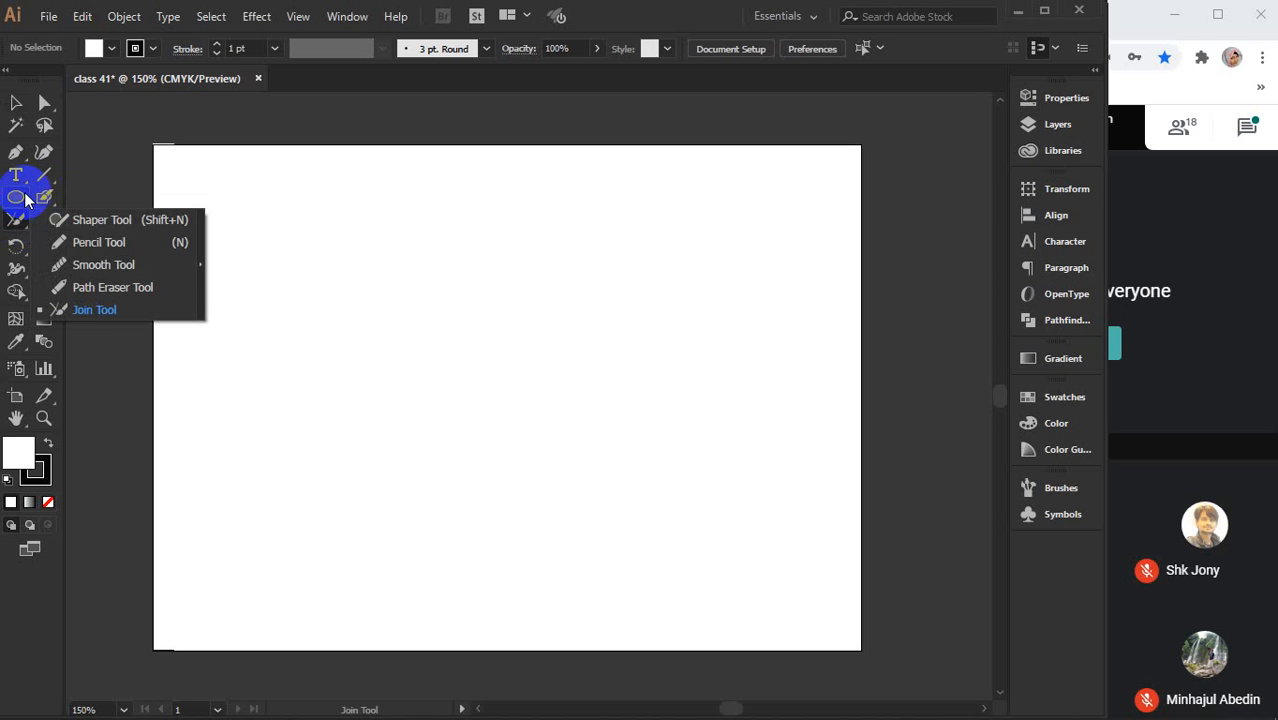
click(26, 203)
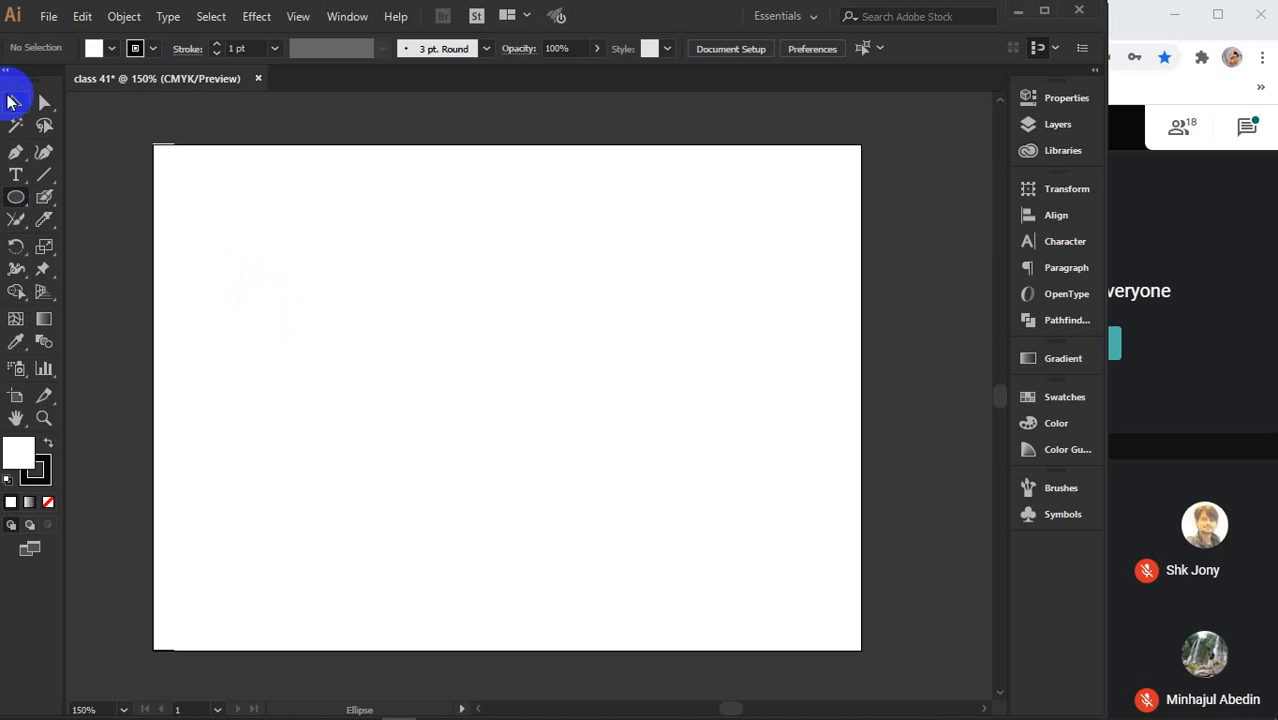
click(15, 102)
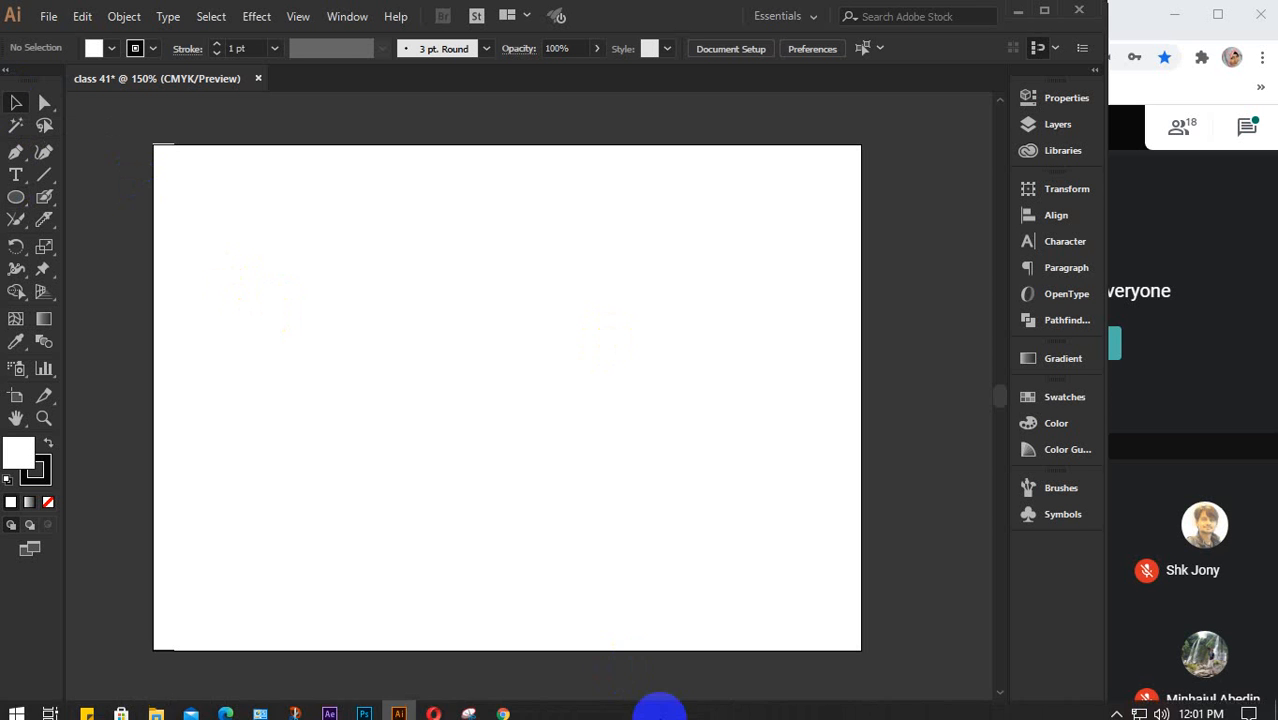
- Switch to Chrome, open a new tab in a widened window and search Google for "character design"
click(503, 706)
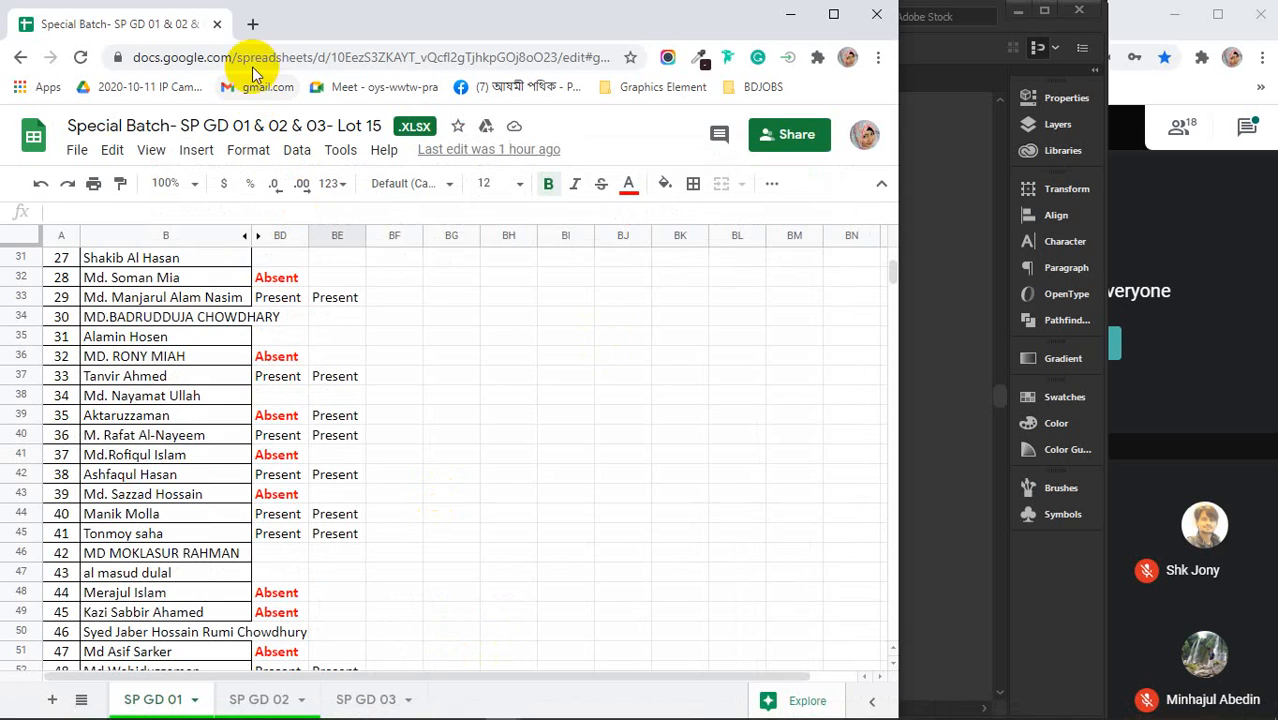
click(257, 23)
drag(901, 330, 1092, 345)
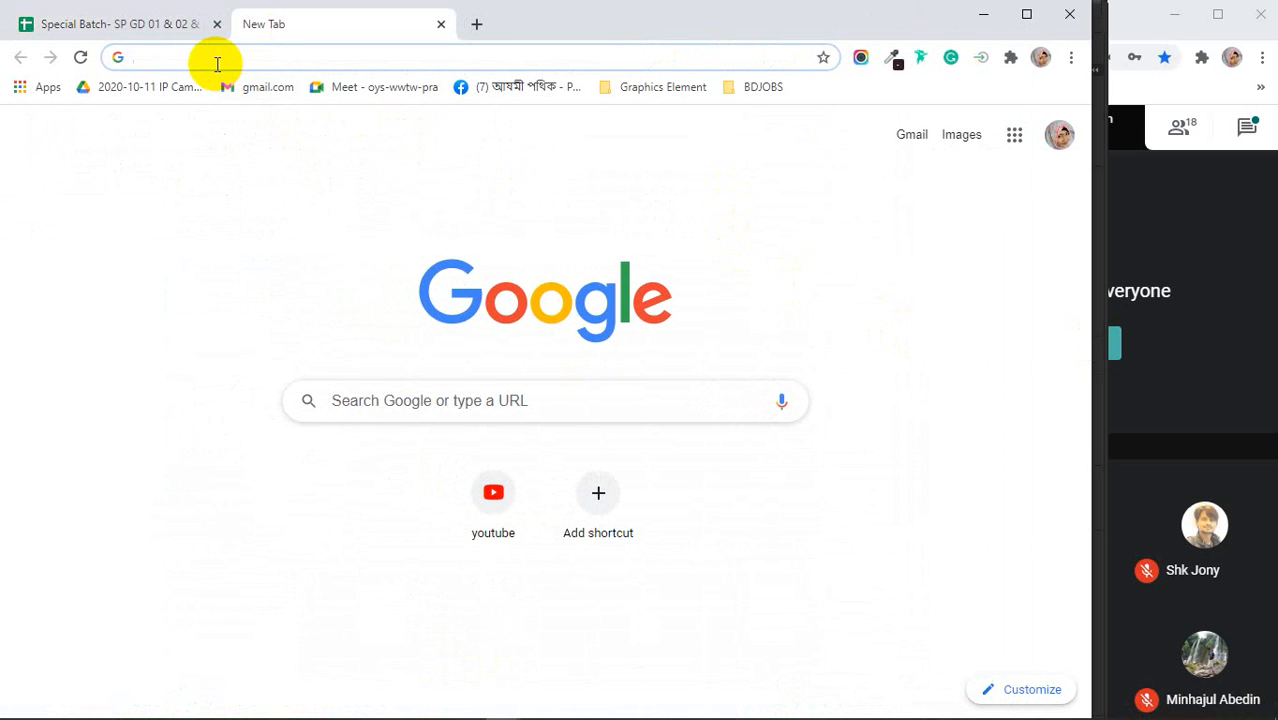
text(charac)
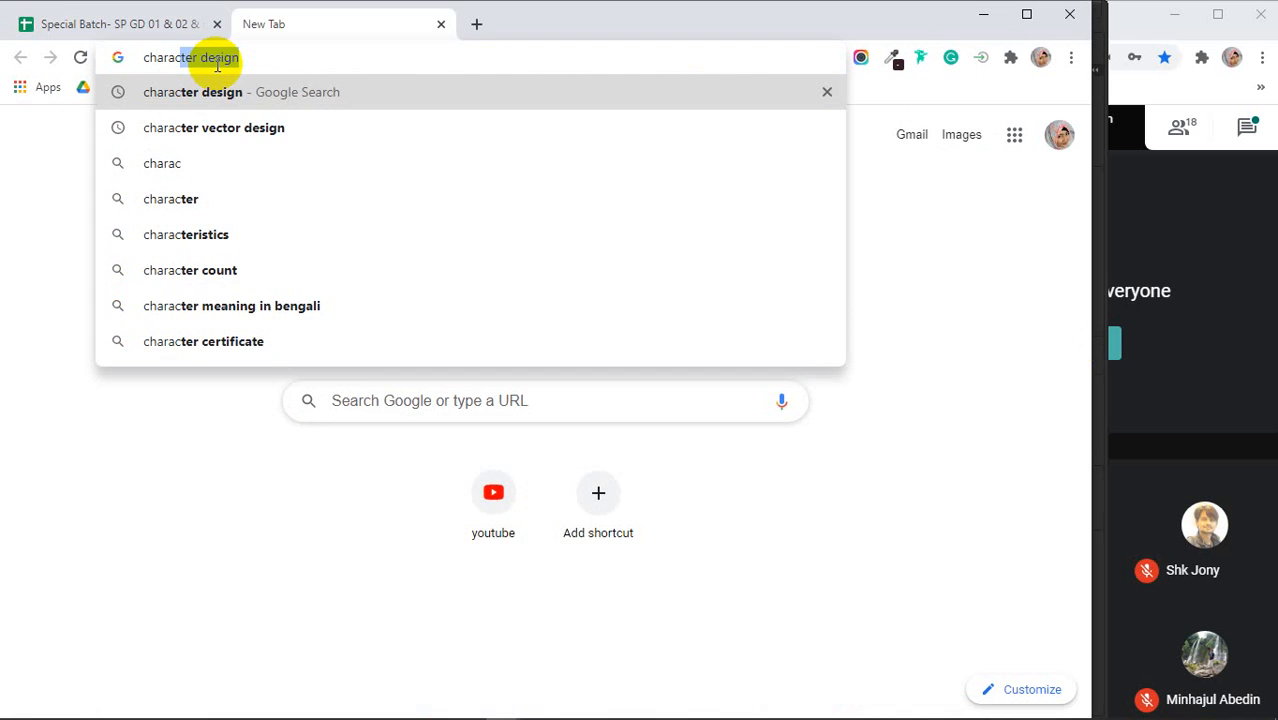
key(Return)
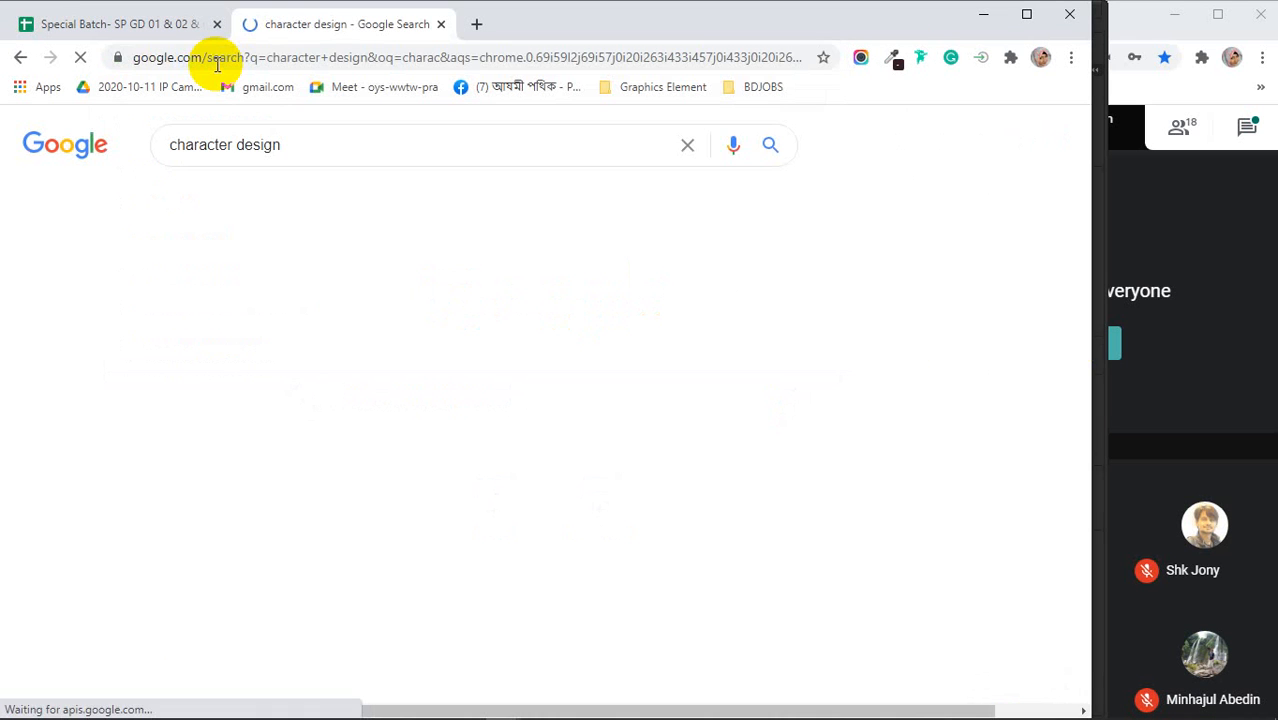
- Search Google for "cartoon design" in a new browser tab
click(477, 24)
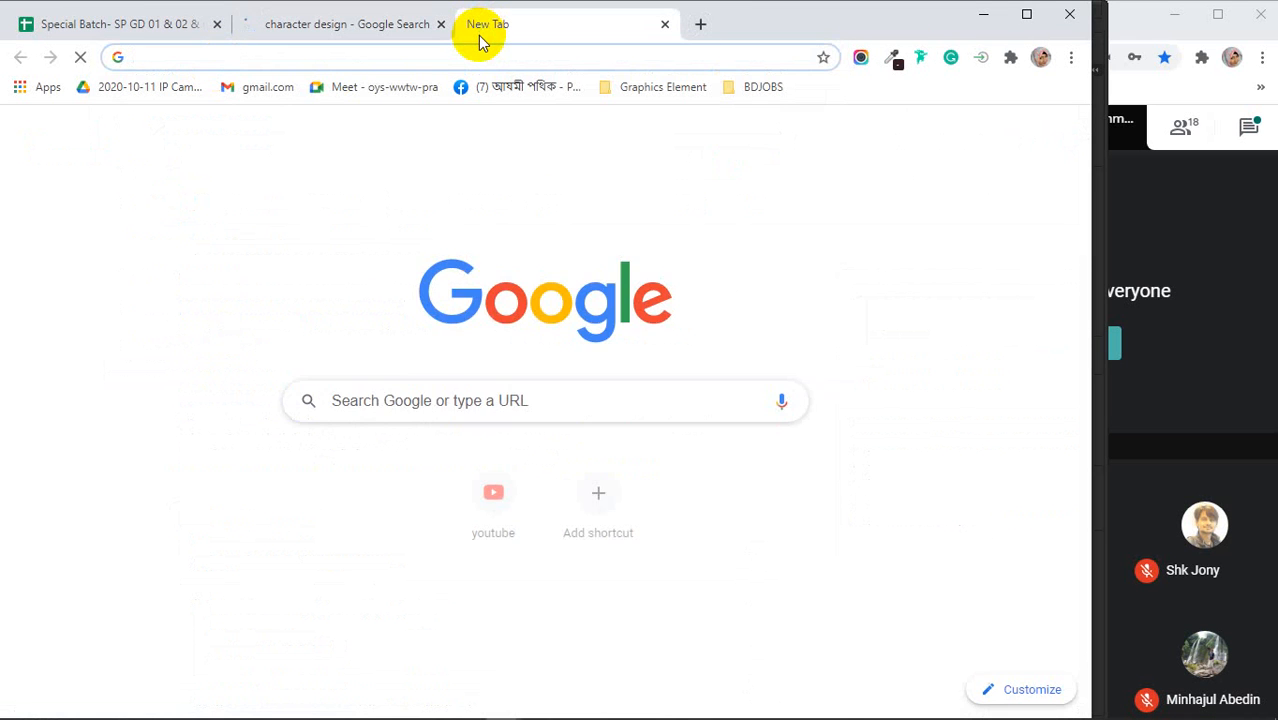
text(cartoon)
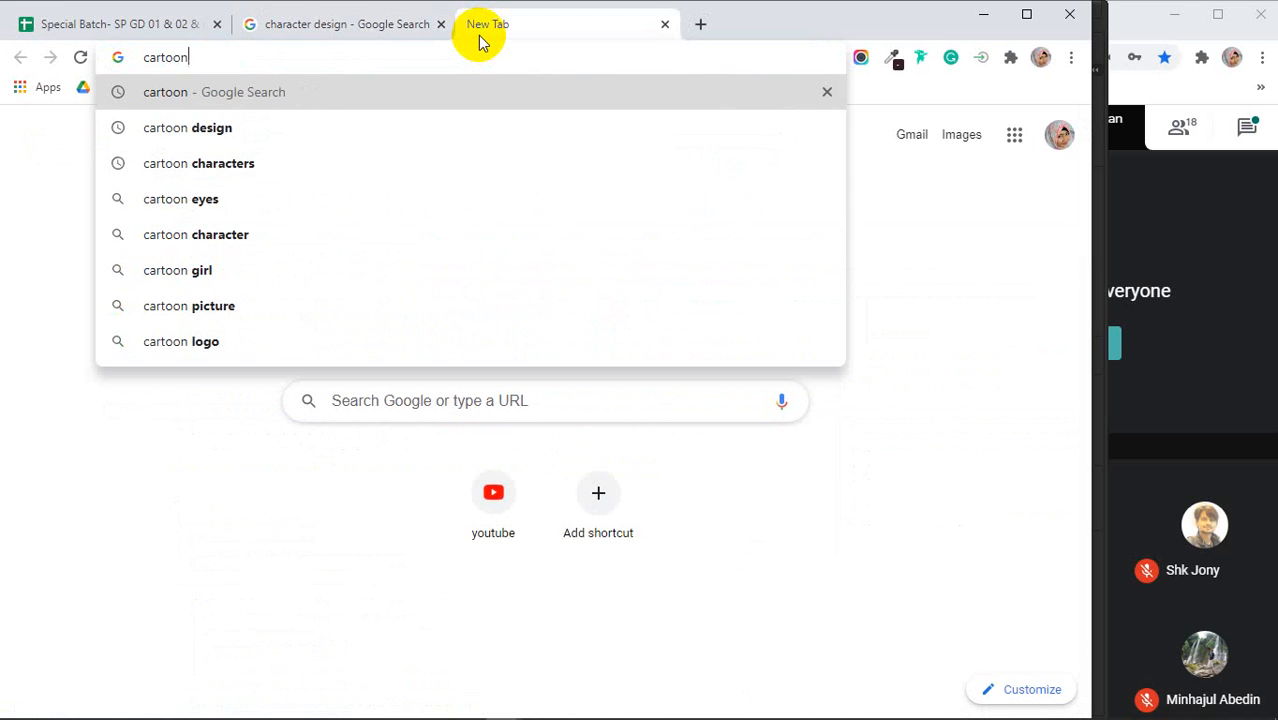
key(Down)
key(Return)
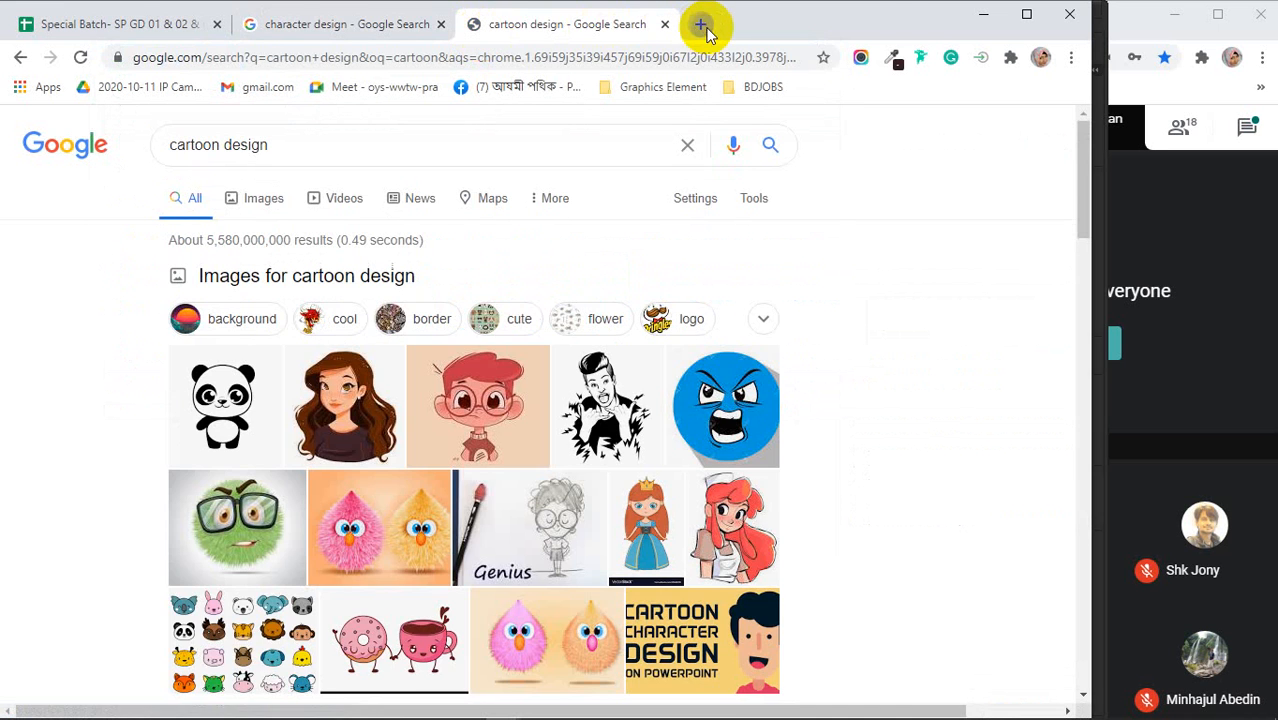
- Search Google for "flat vector illustration" in another new tab
click(701, 24)
text(fla)
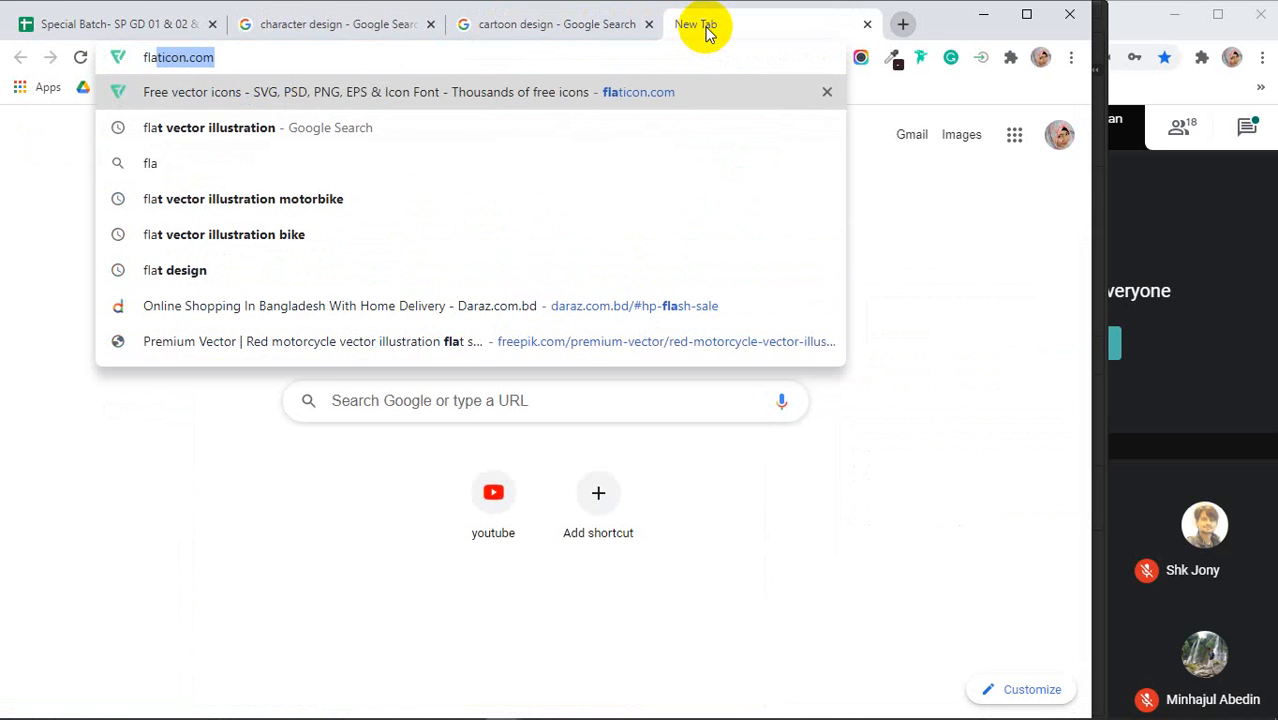
text(t)
key(Return)
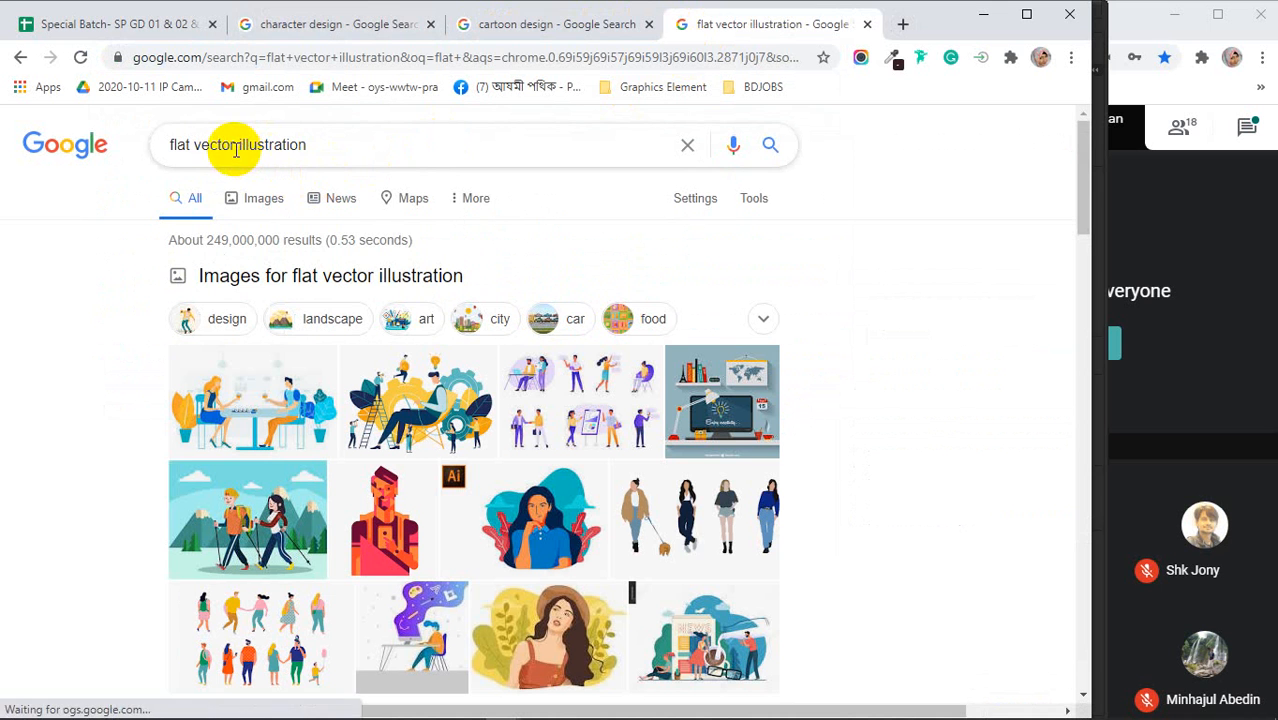
- Shorten the search query to "flat vector" and show its image results
drag(236, 148, 365, 148)
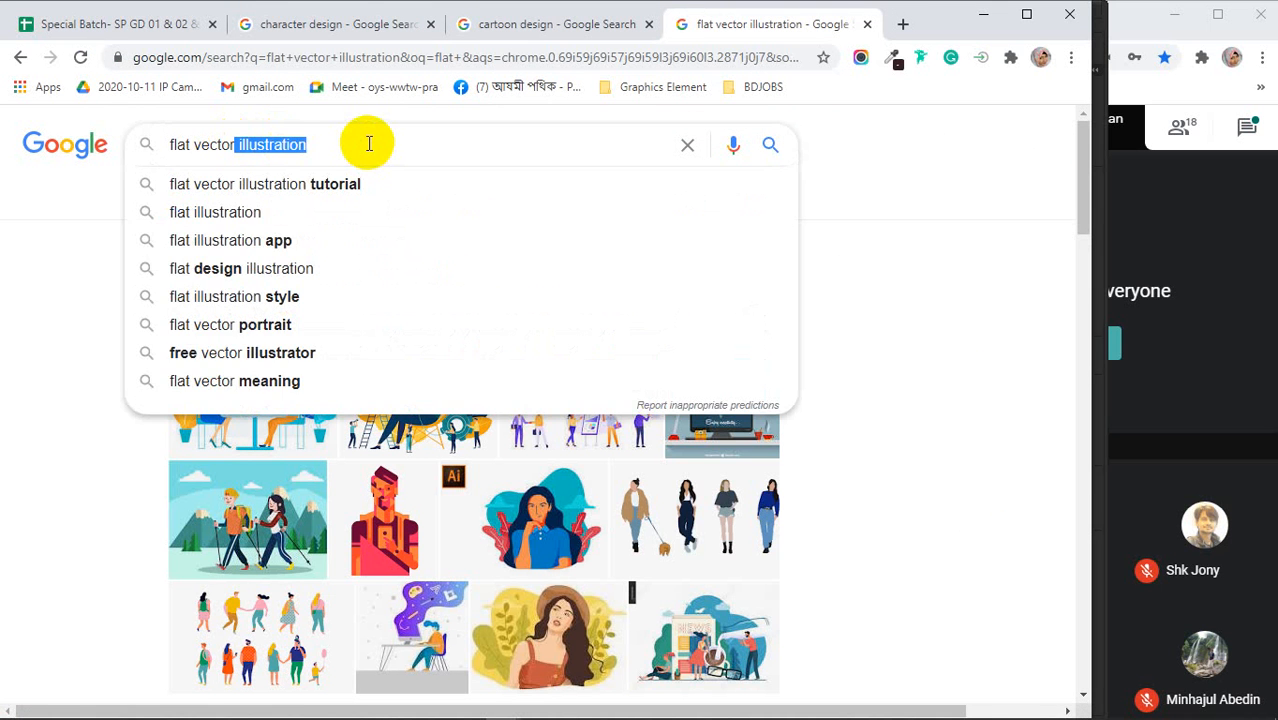
key(BackSpace)
key(Return)
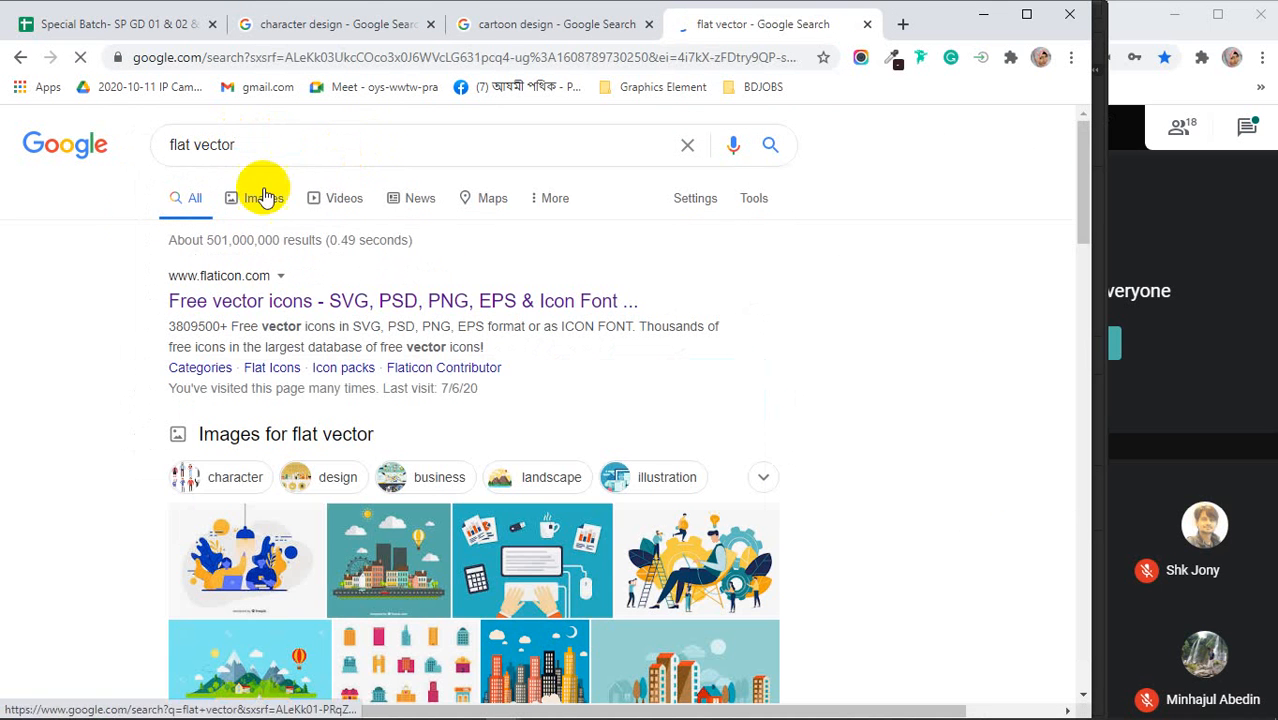
click(253, 196)
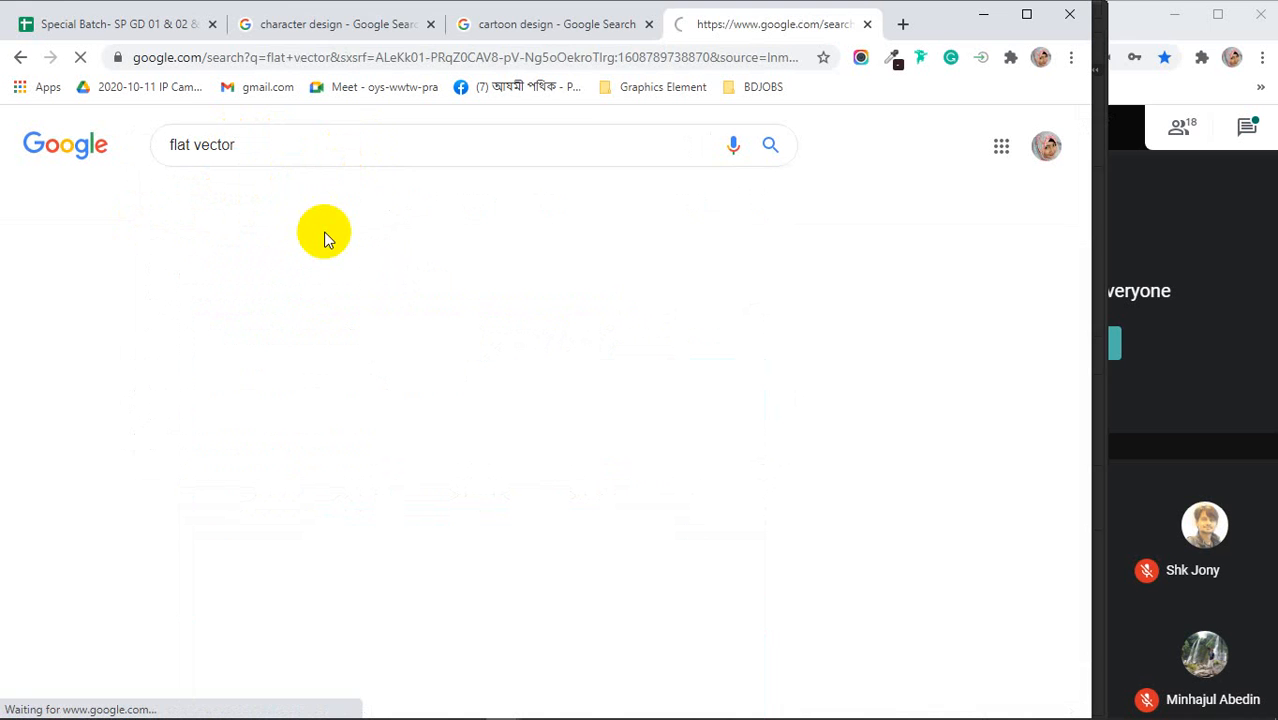
- Show the image results for both the "cartoon design" and "character design" searches in their tabs
click(491, 24)
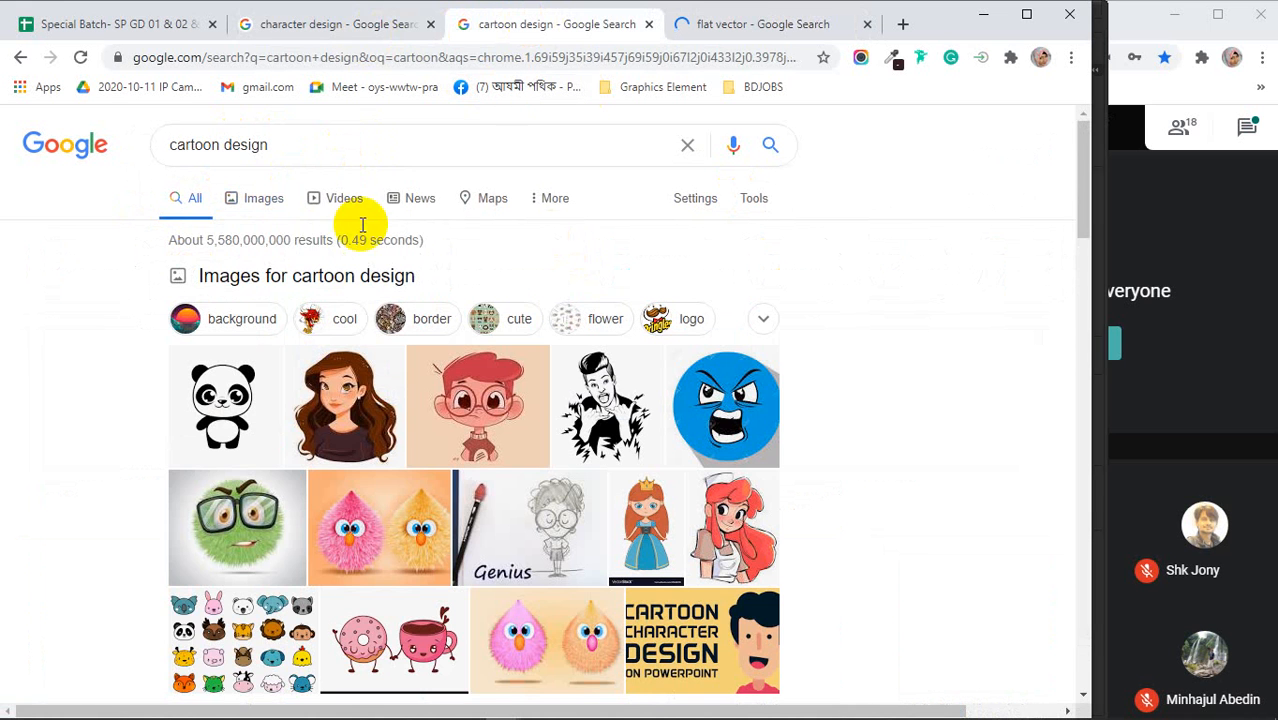
click(263, 213)
click(308, 23)
click(255, 199)
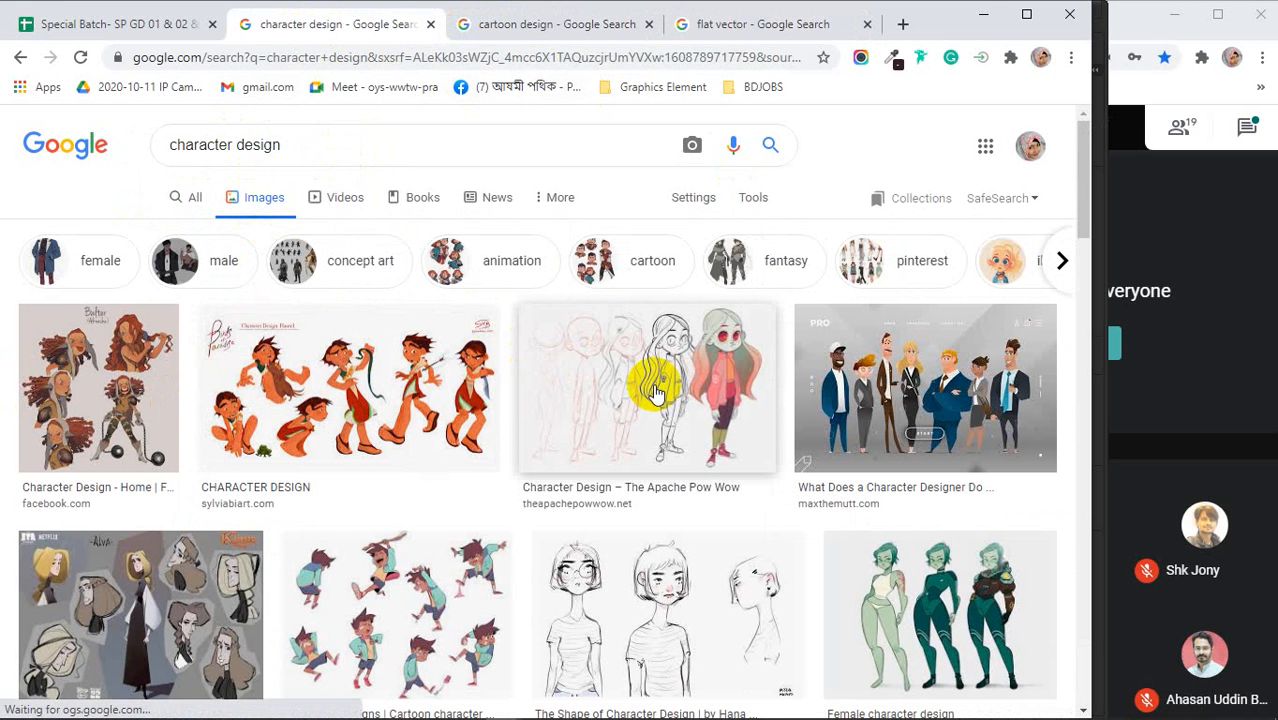
- Preview the Behance image of the red-haired girl in the character design results, look through its related images and close the preview
scroll(237, 425, down, 3)
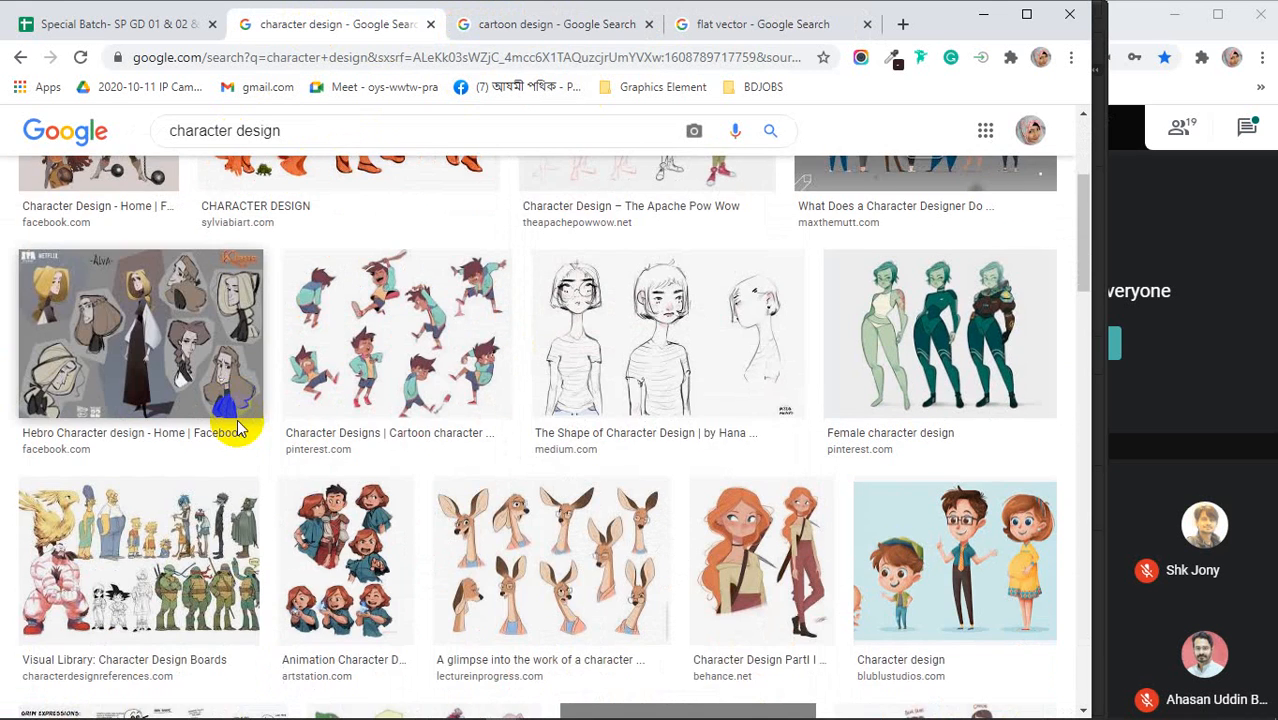
scroll(230, 420, down, 2)
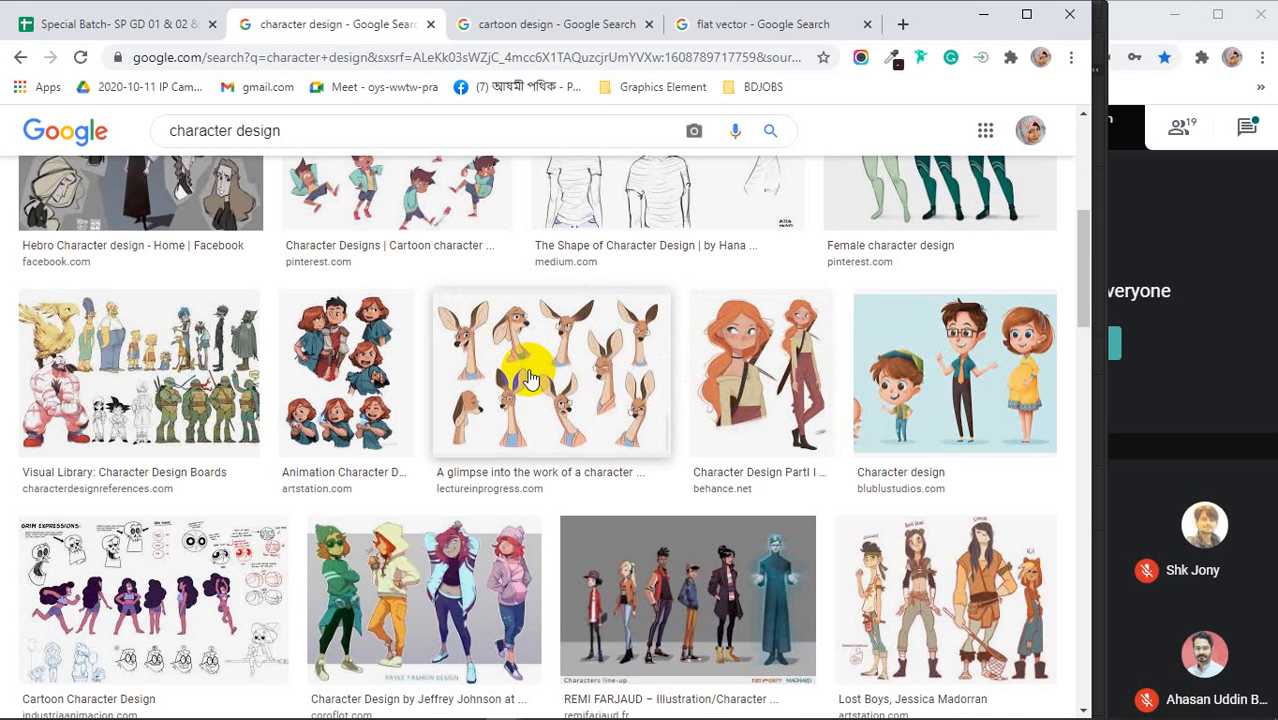
click(770, 395)
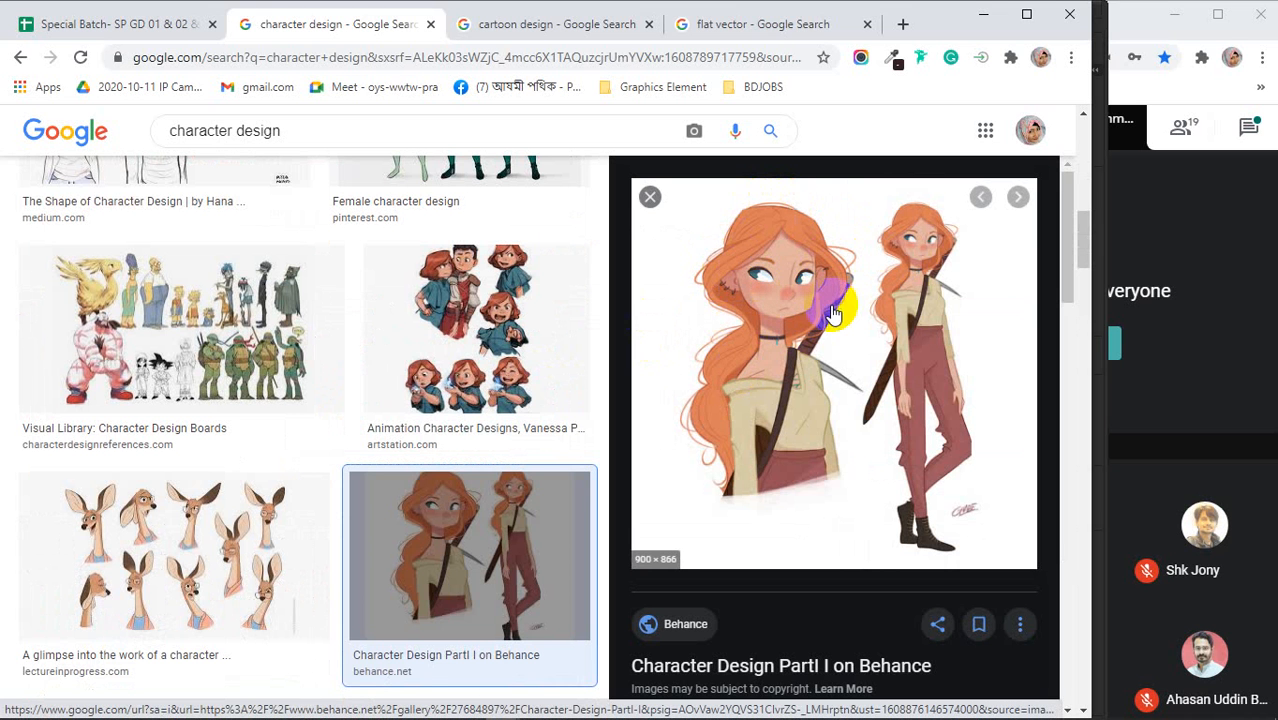
scroll(762, 380, down, 8)
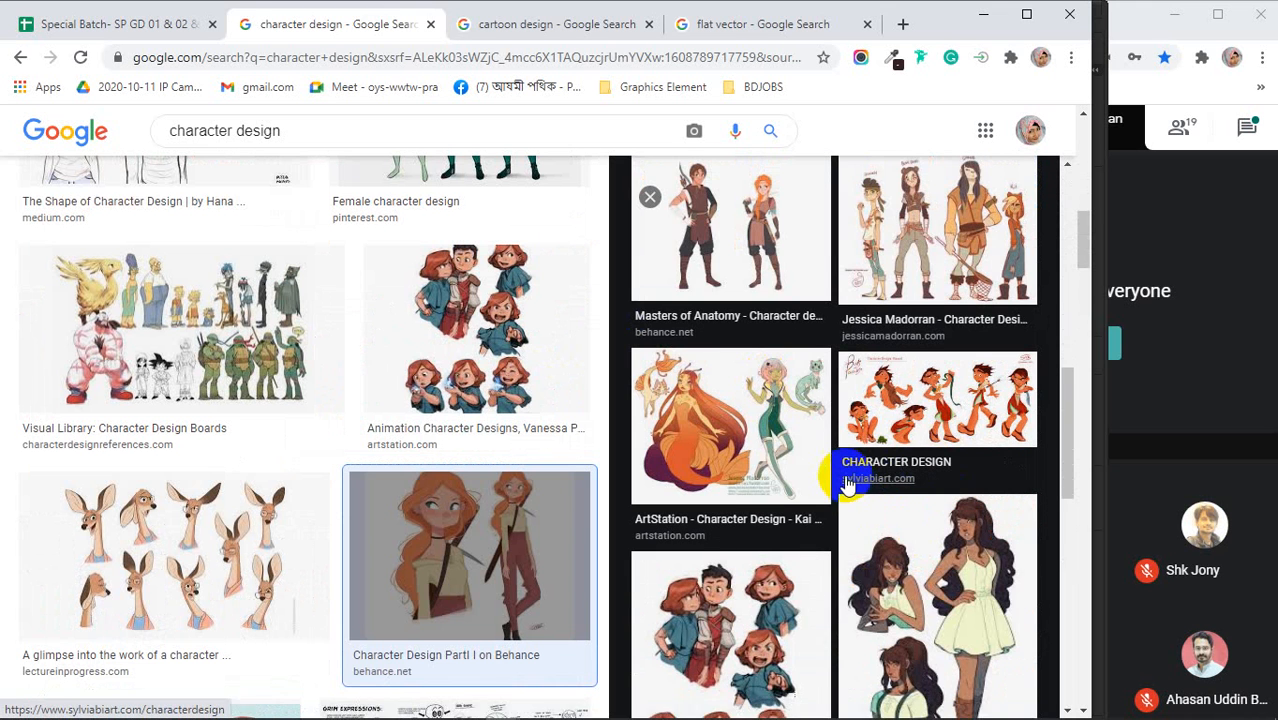
scroll(818, 468, up, 4)
scroll(818, 468, up, 5)
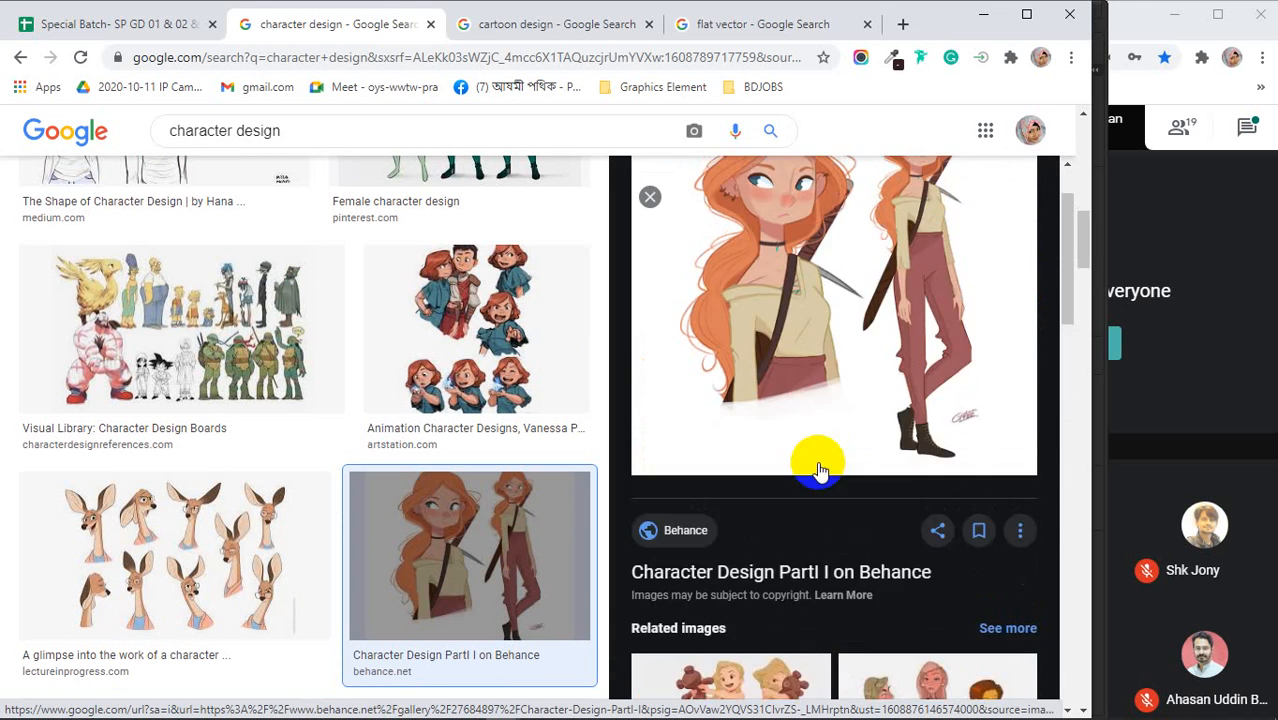
click(651, 198)
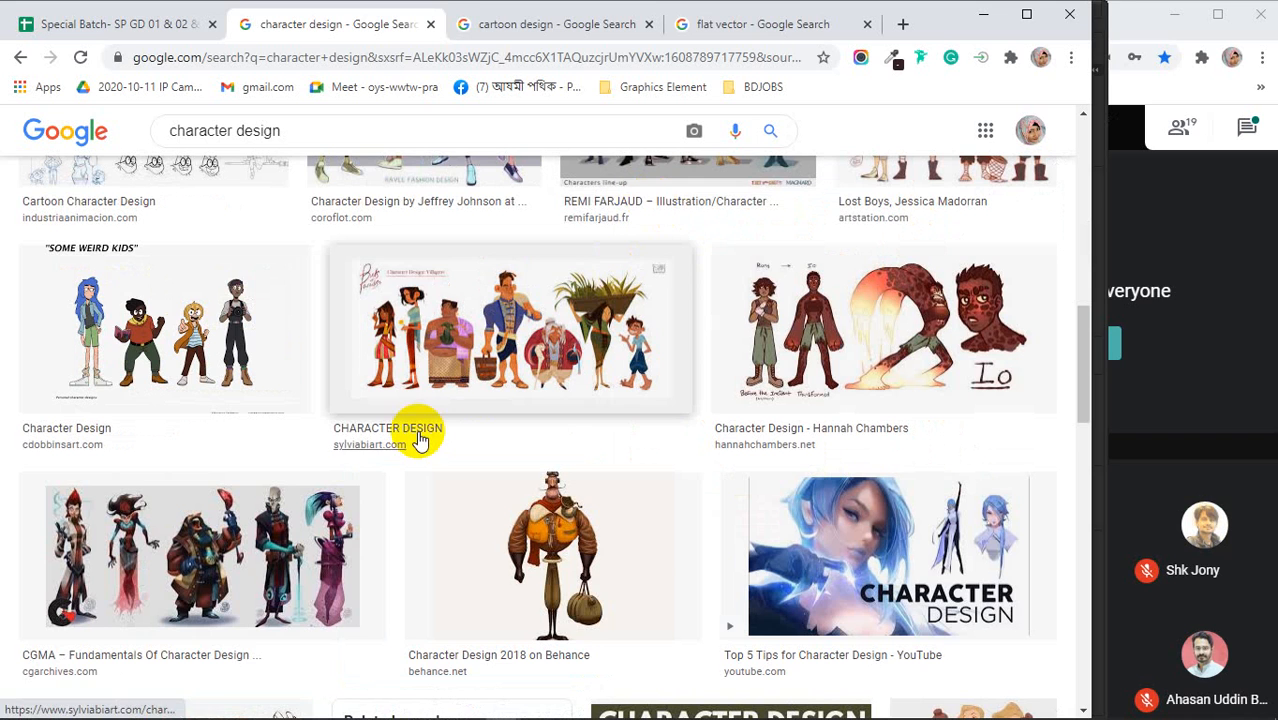
- Preview the character sheet of tiger sketches and facial expressions further down the image results
scroll(420, 440, down, 4)
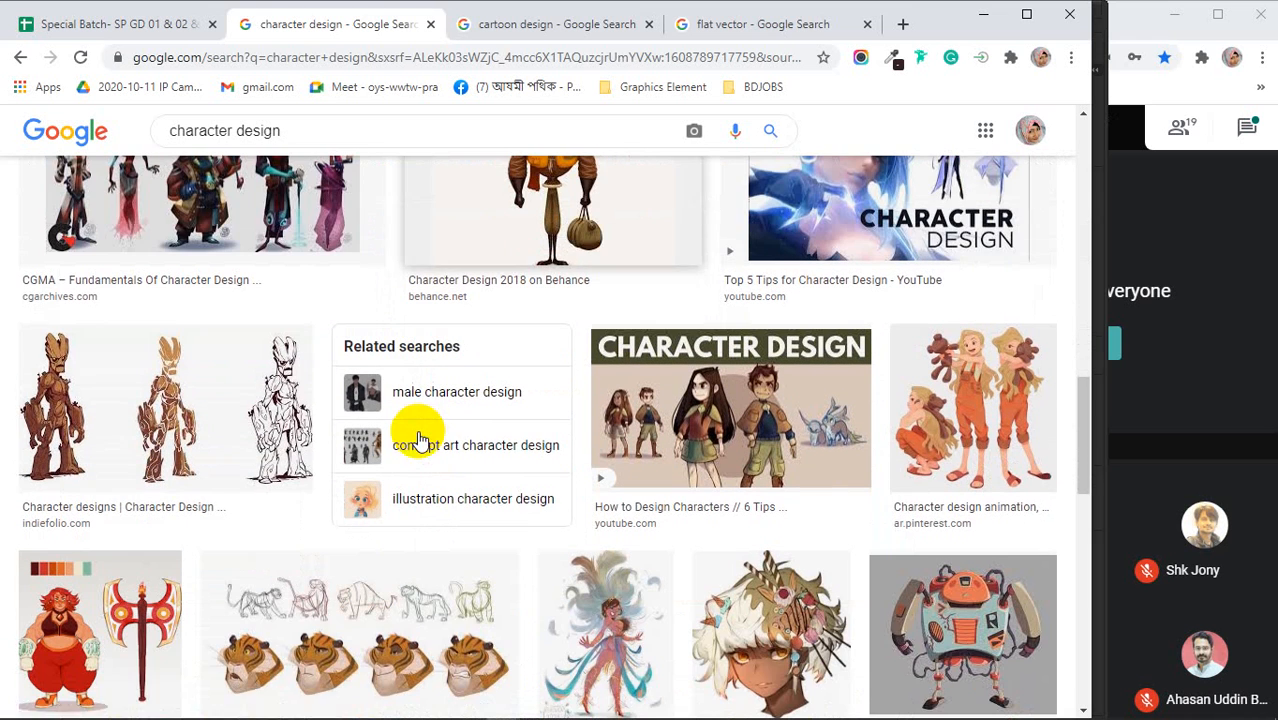
scroll(235, 455, down, 2)
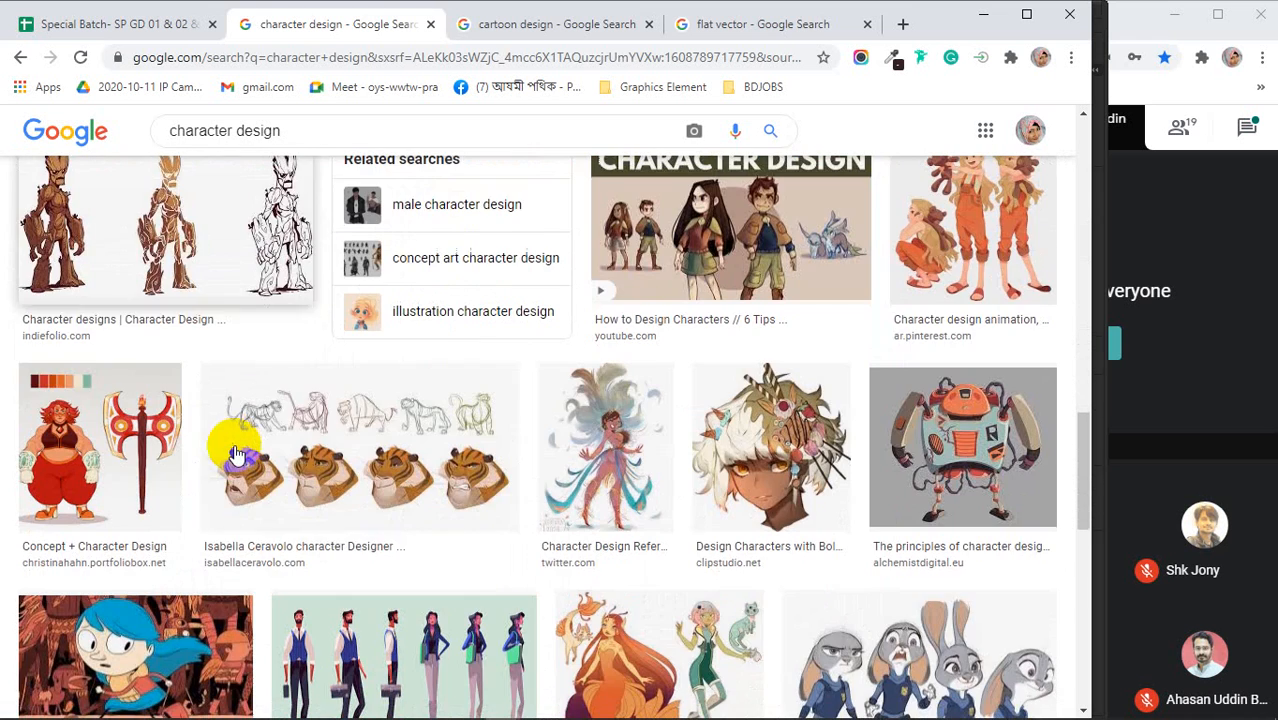
click(340, 458)
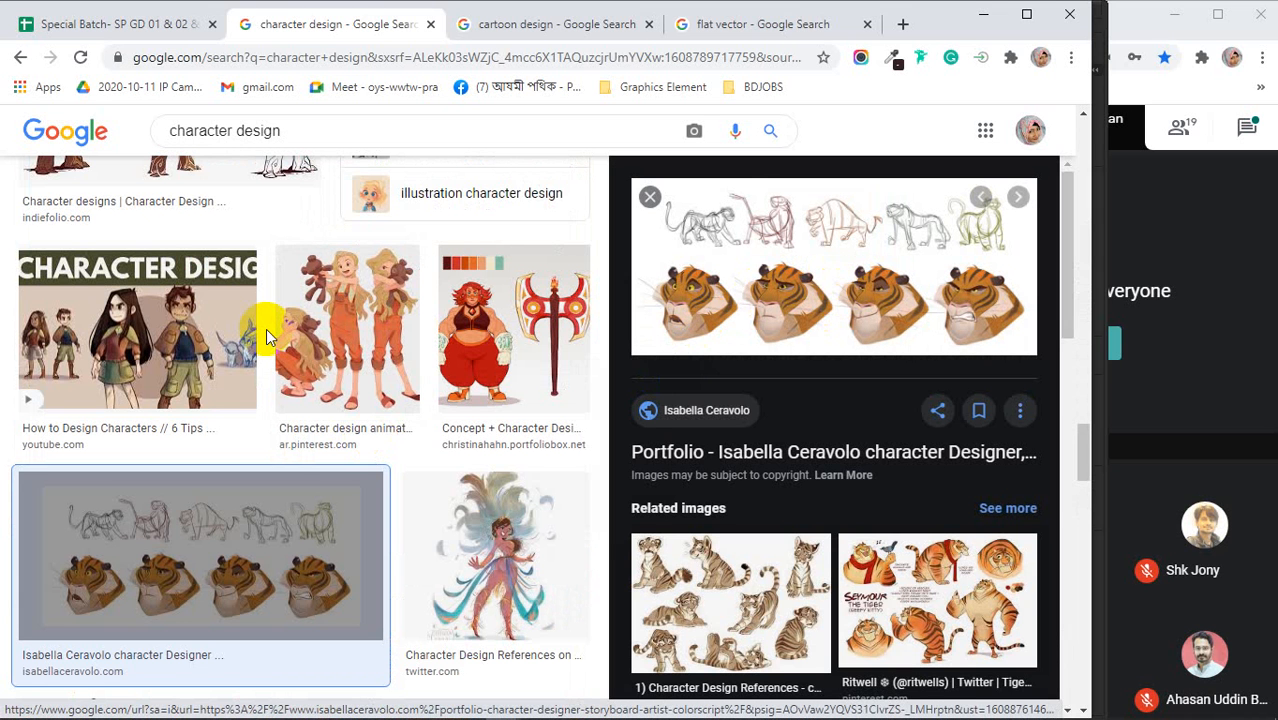
- Examine the variety of character styles, poses and expressions in the remaining character design image results
scroll(266, 336, down, 3)
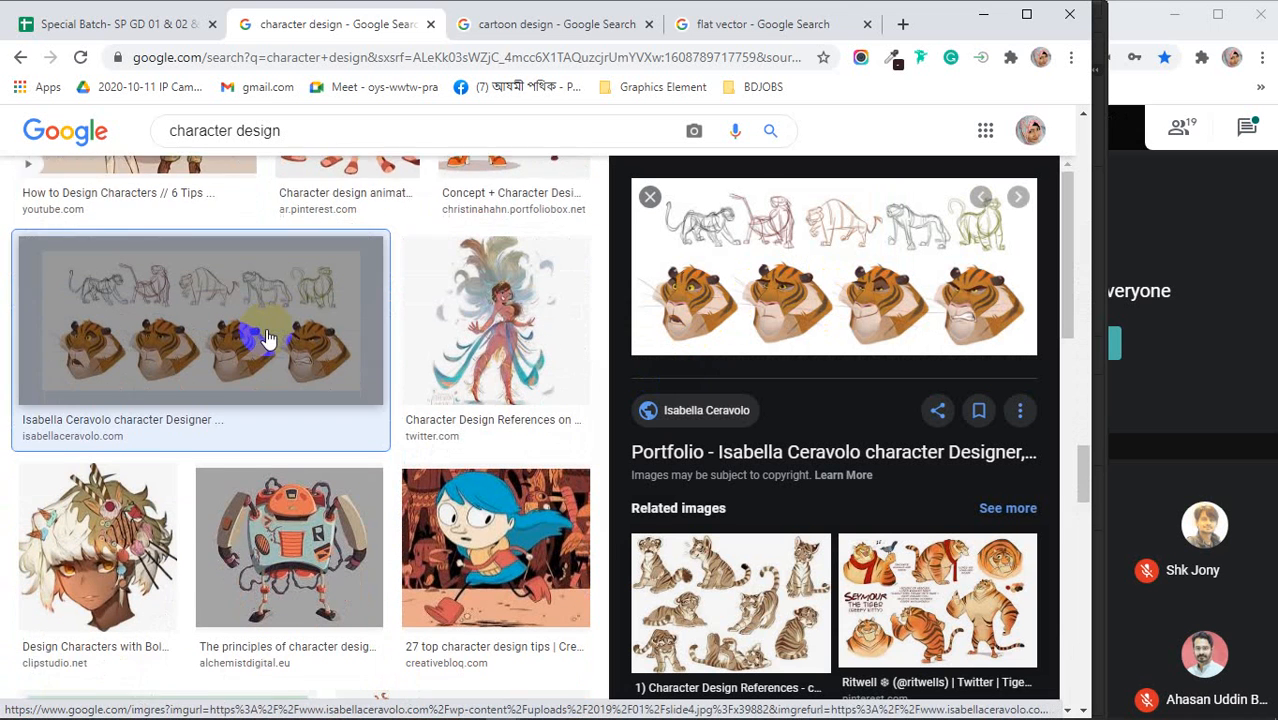
scroll(266, 338, down, 2)
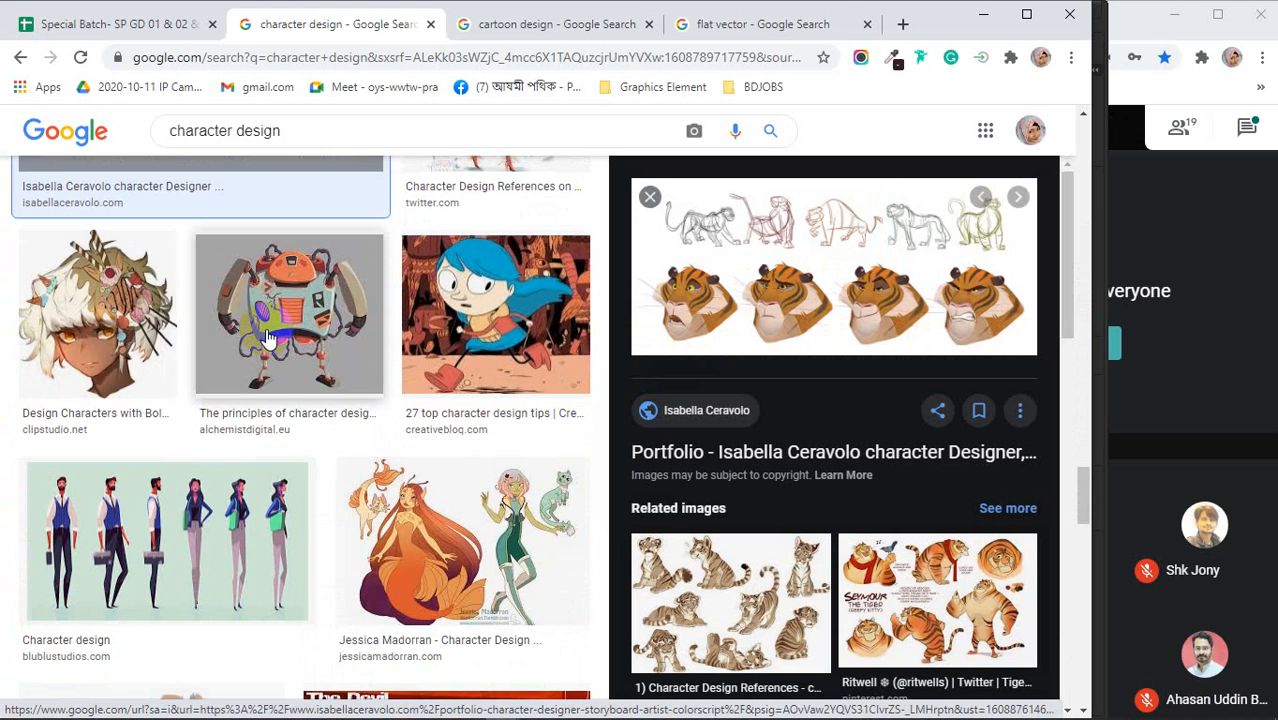
scroll(266, 338, down, 2)
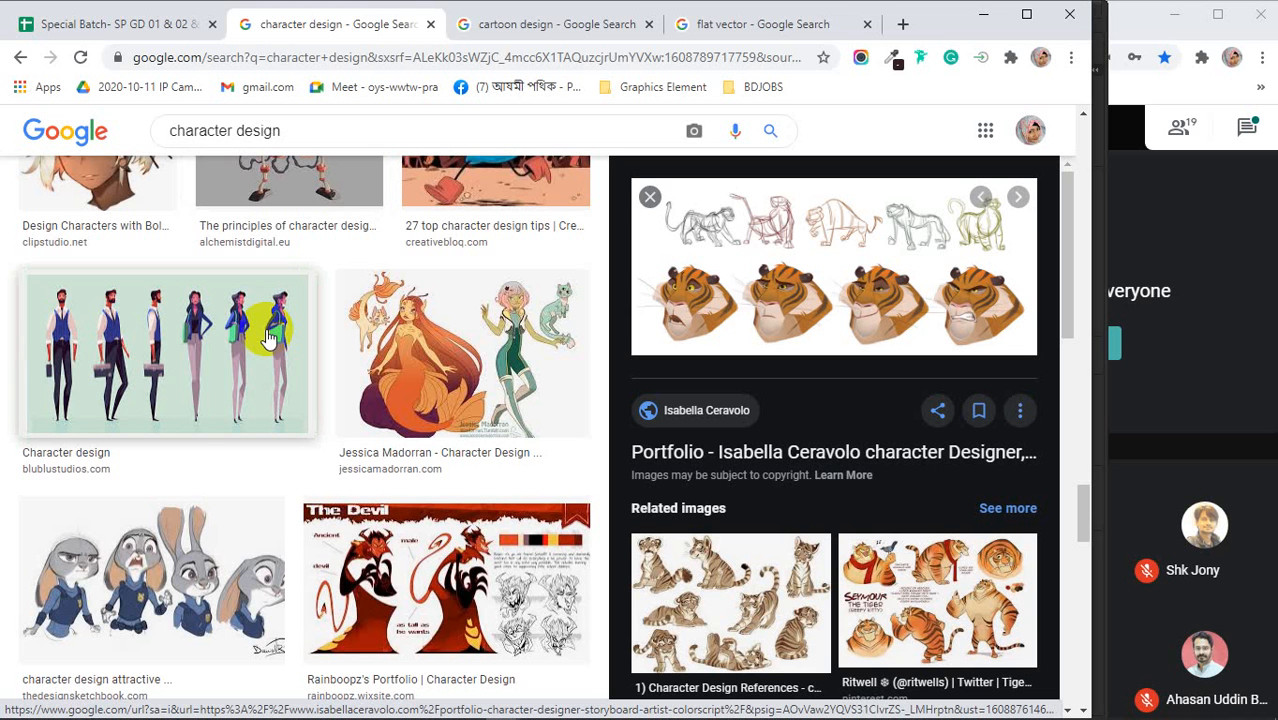
scroll(266, 336, down, 2)
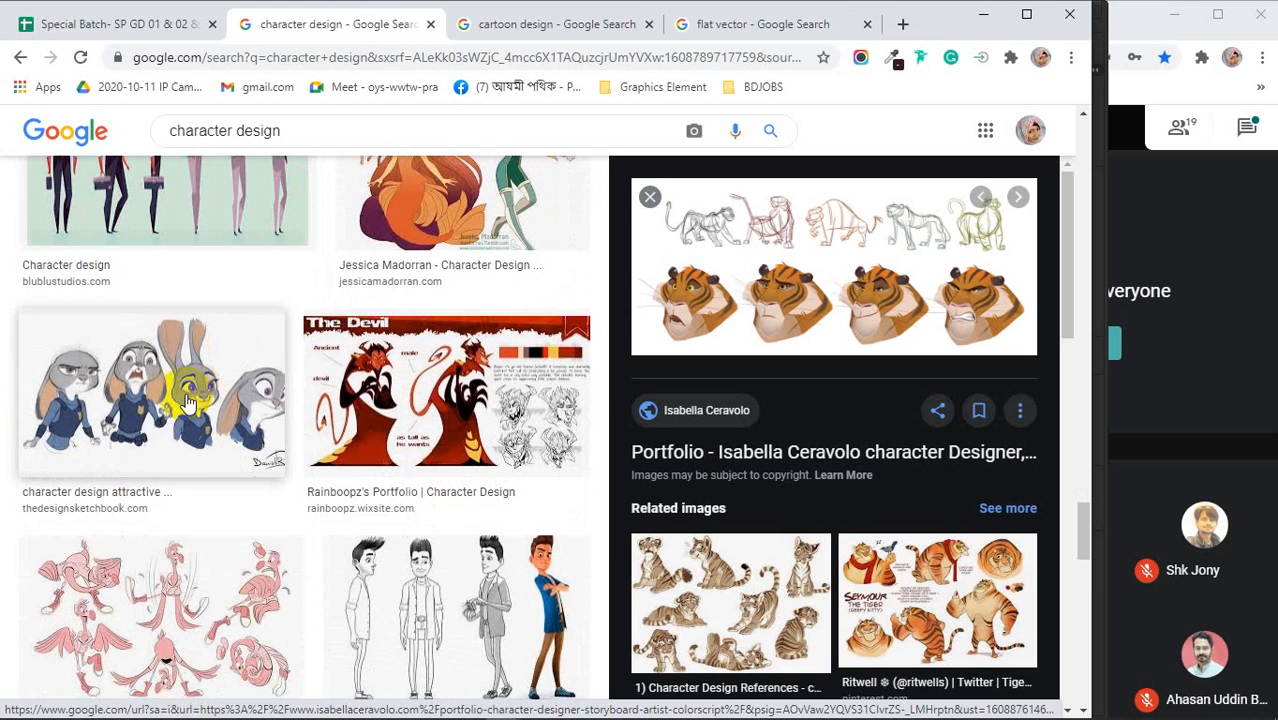
scroll(187, 400, down, 1)
scroll(187, 400, down, 2)
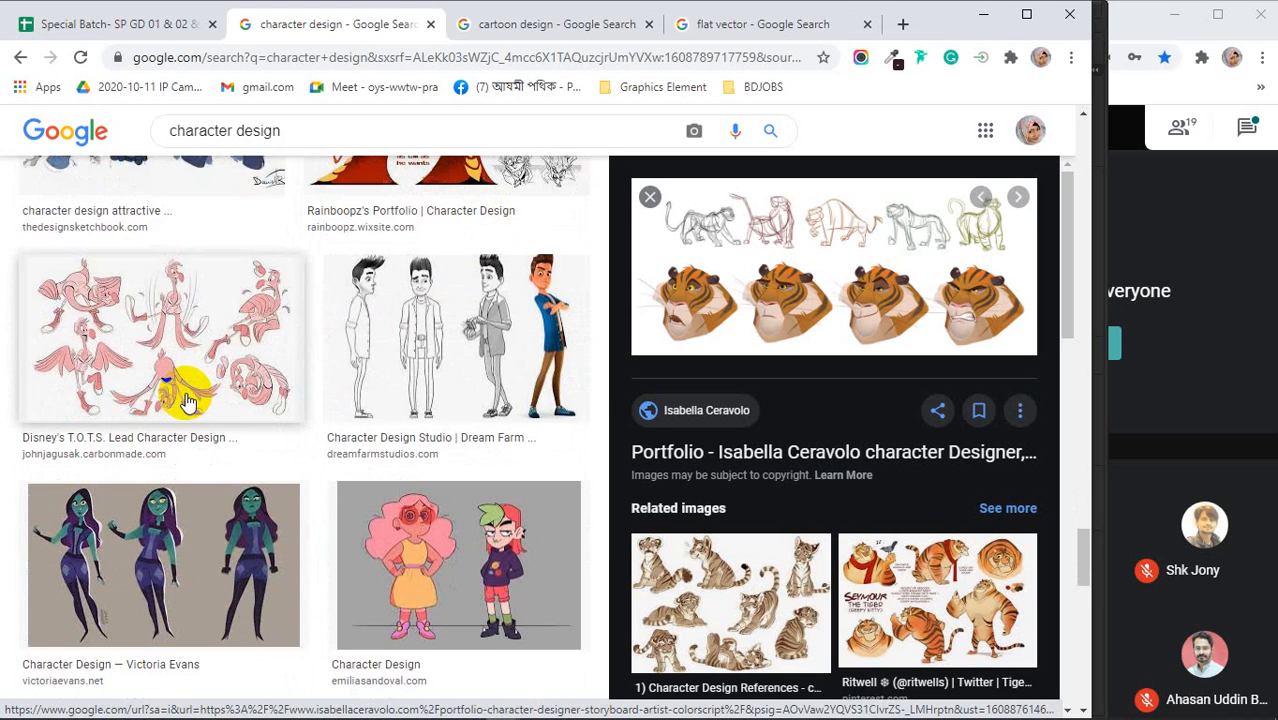
scroll(187, 400, down, 2)
scroll(187, 400, down, 2)
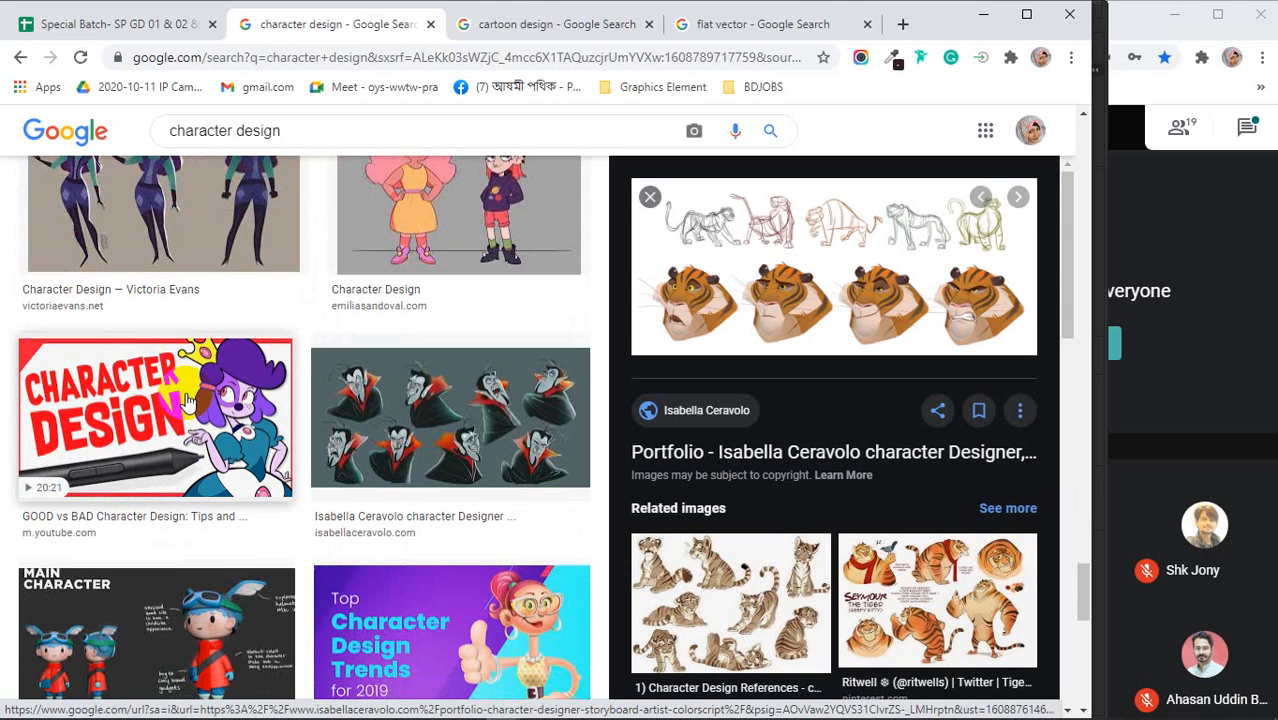
scroll(187, 400, down, 3)
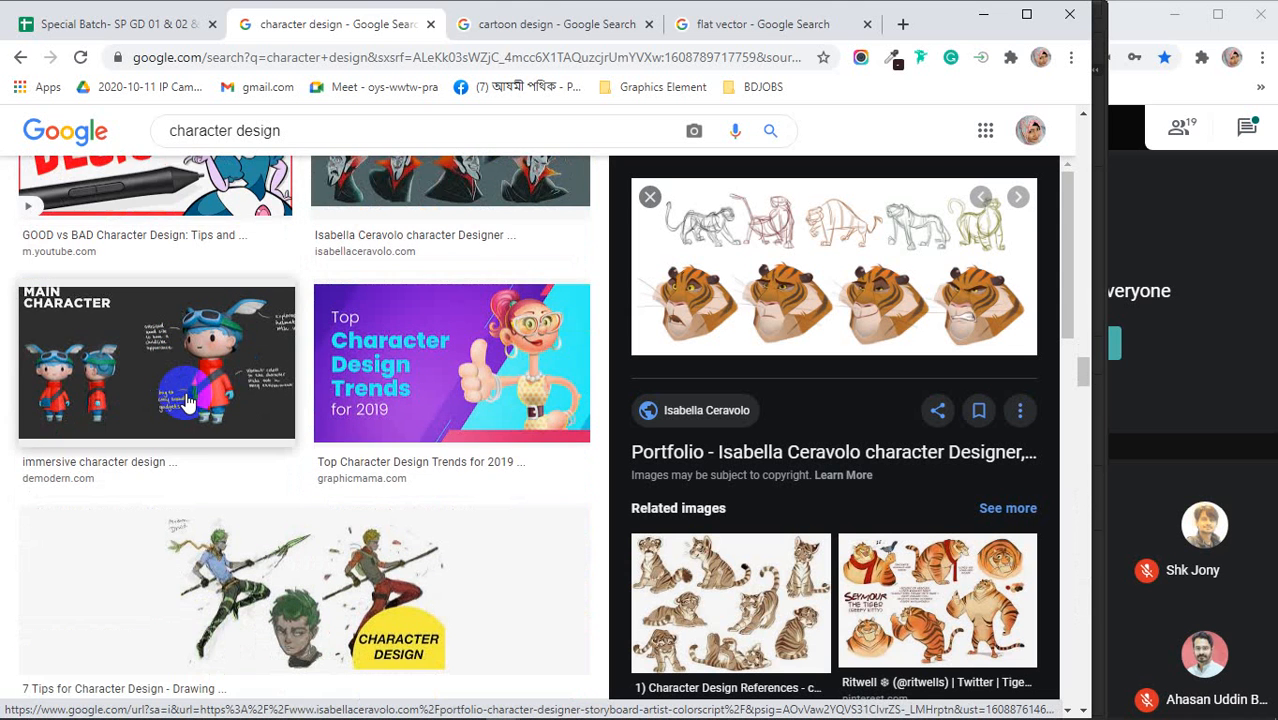
scroll(187, 400, down, 8)
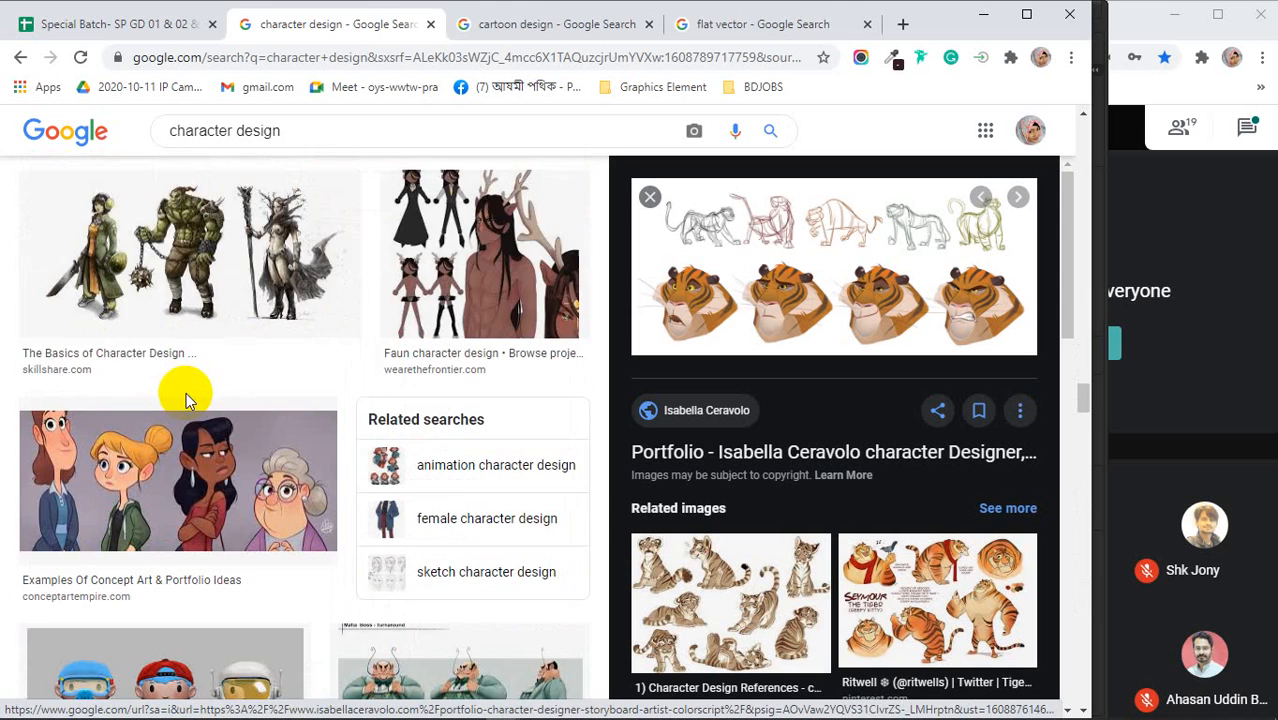
- Preview the Concept Art Empire image of four women and its related image of cartoon busts and full-body figures, examining the characters' features
click(170, 330)
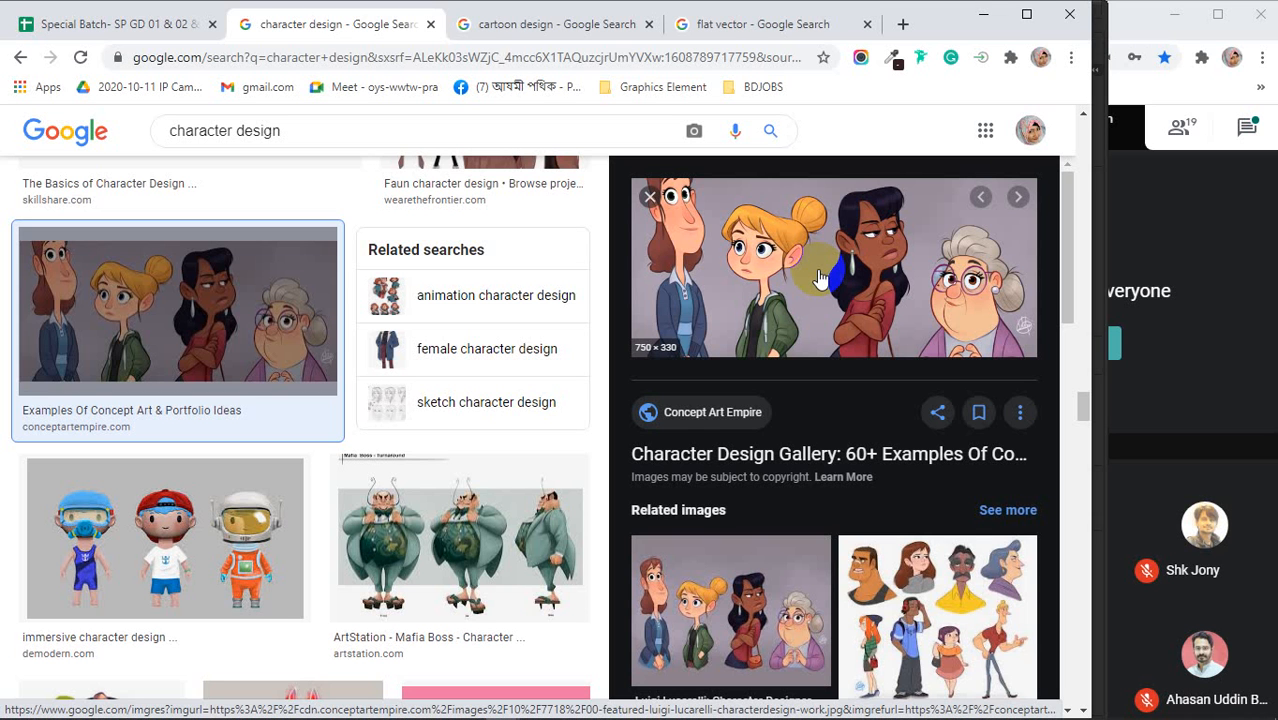
click(852, 294)
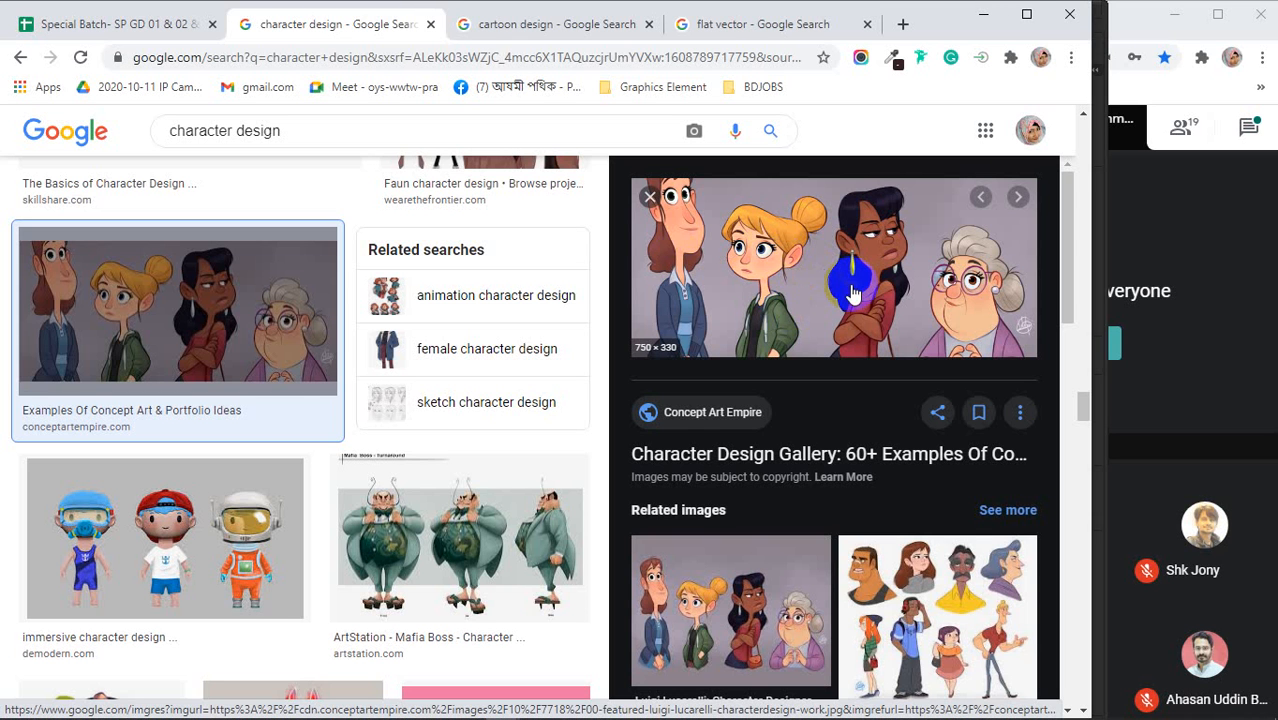
click(812, 296)
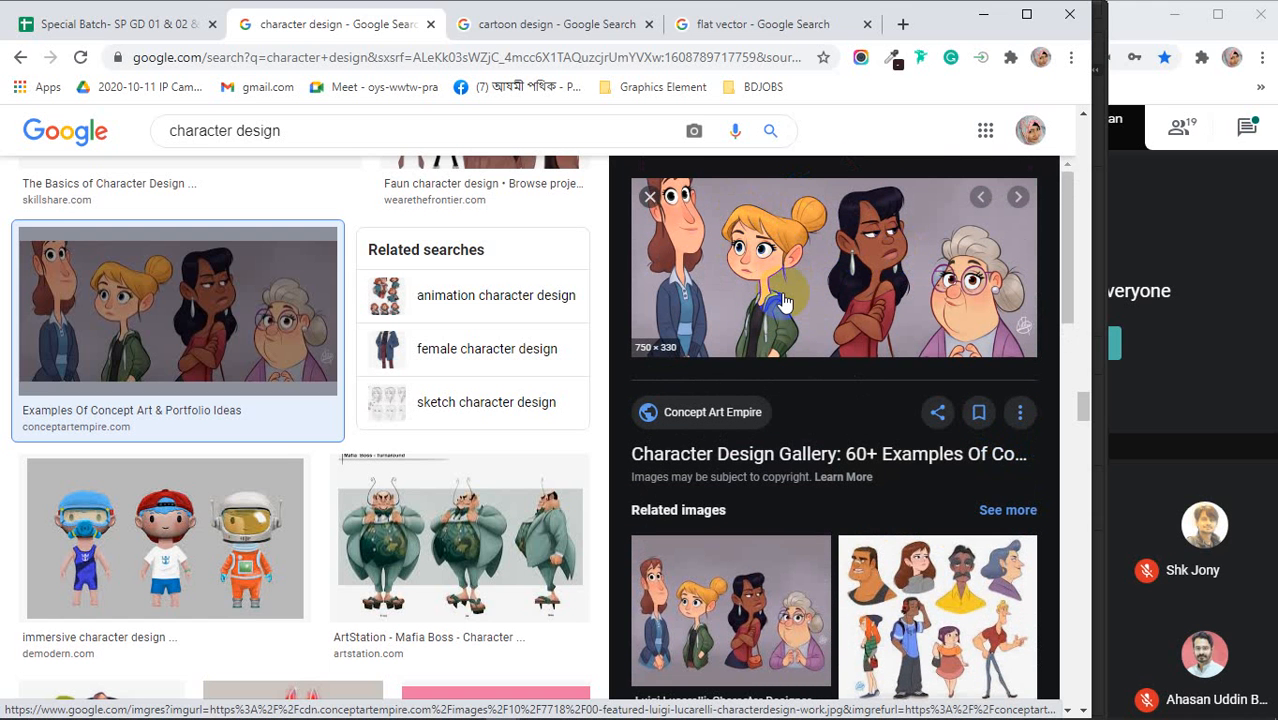
click(745, 200)
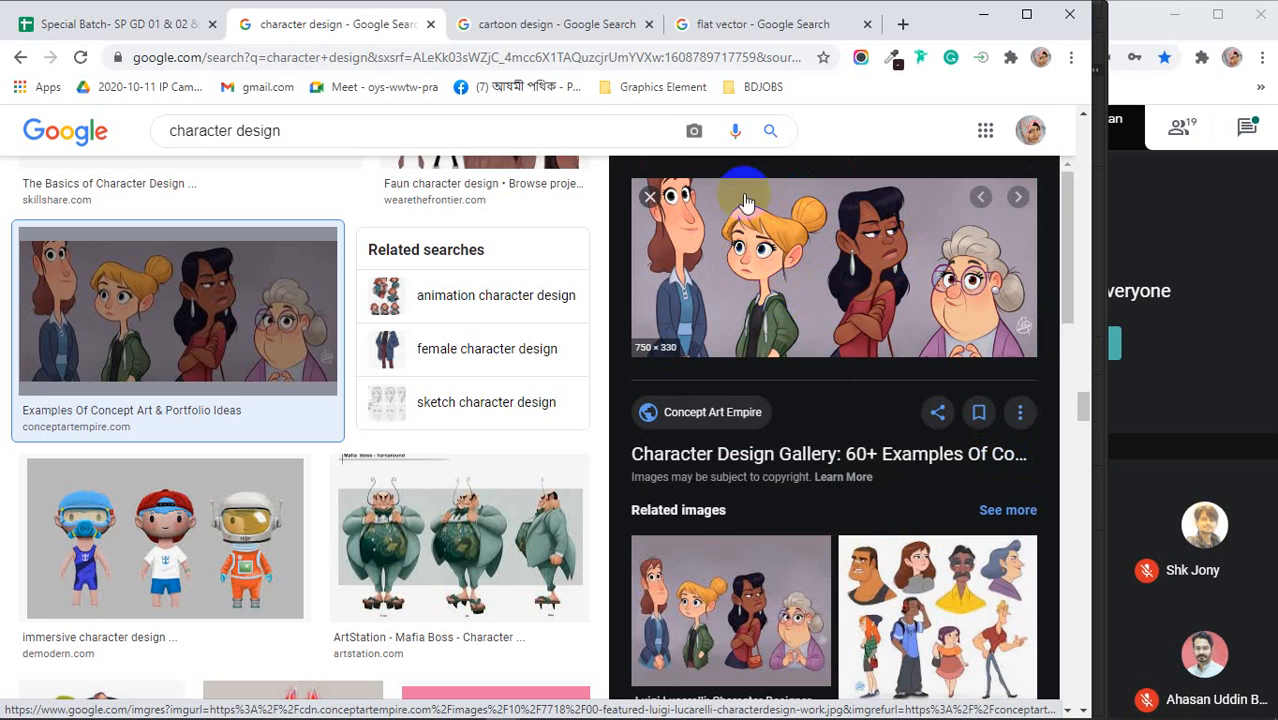
click(744, 256)
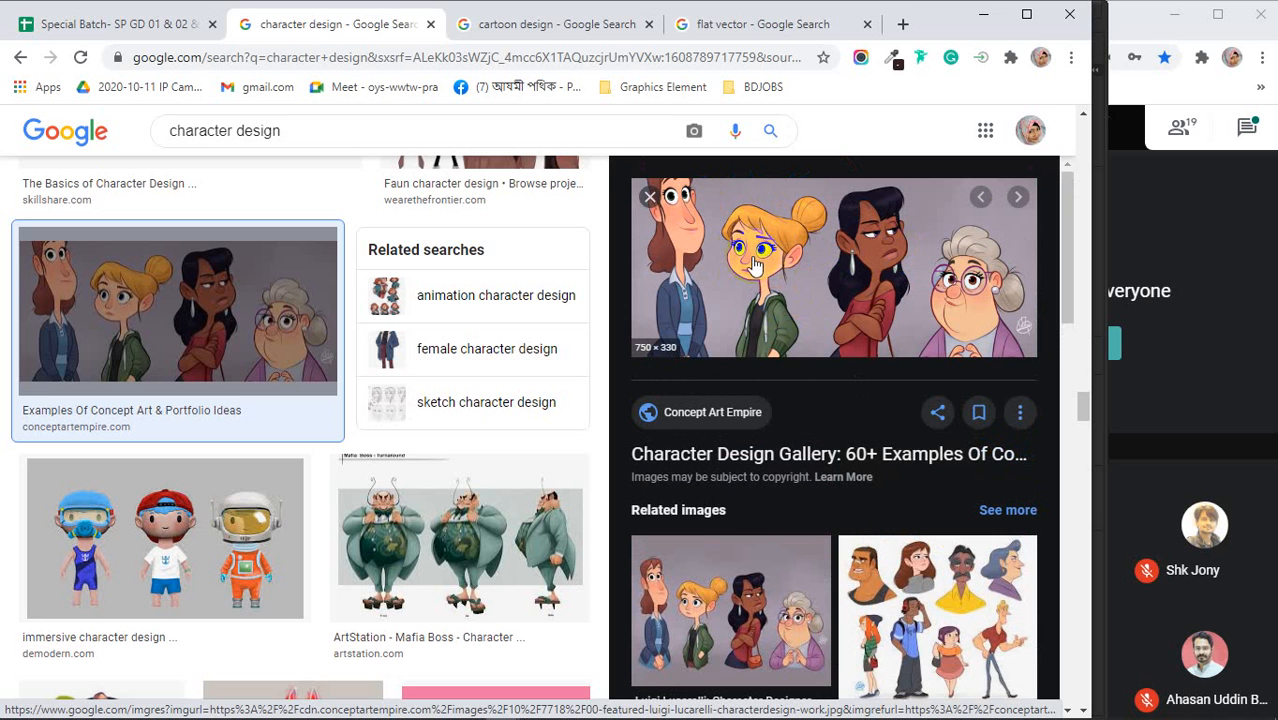
click(815, 205)
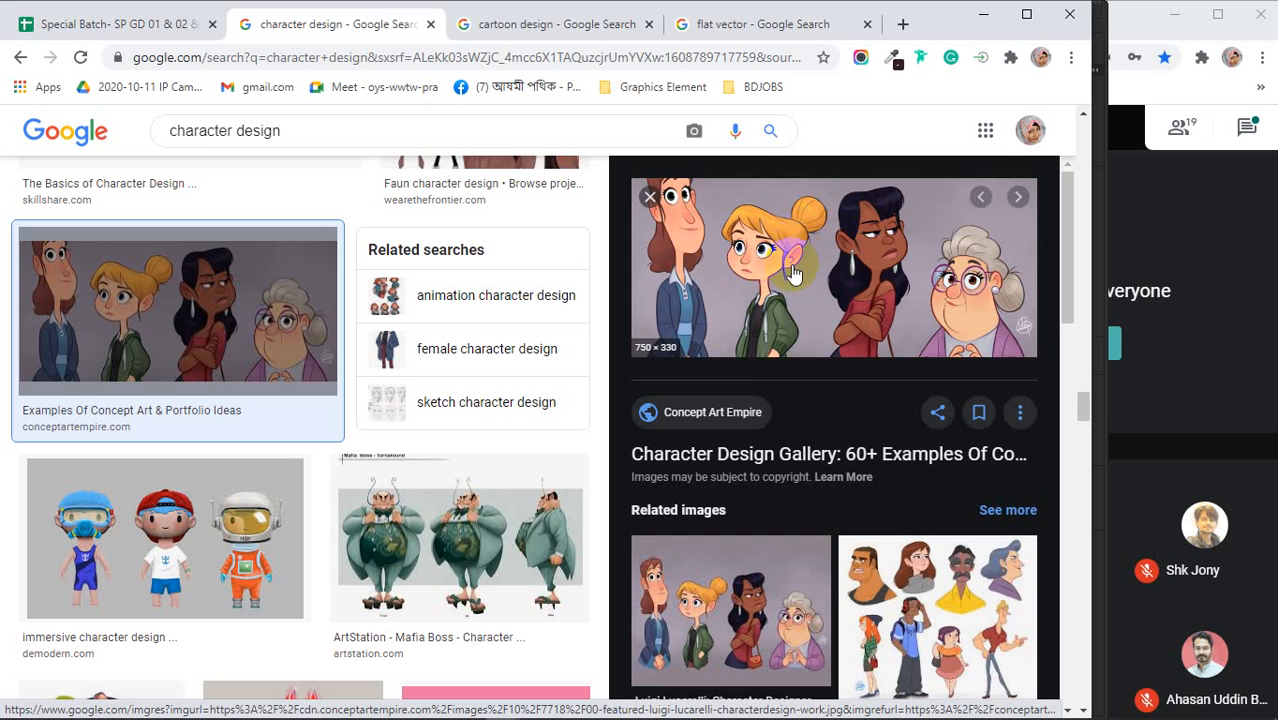
click(935, 600)
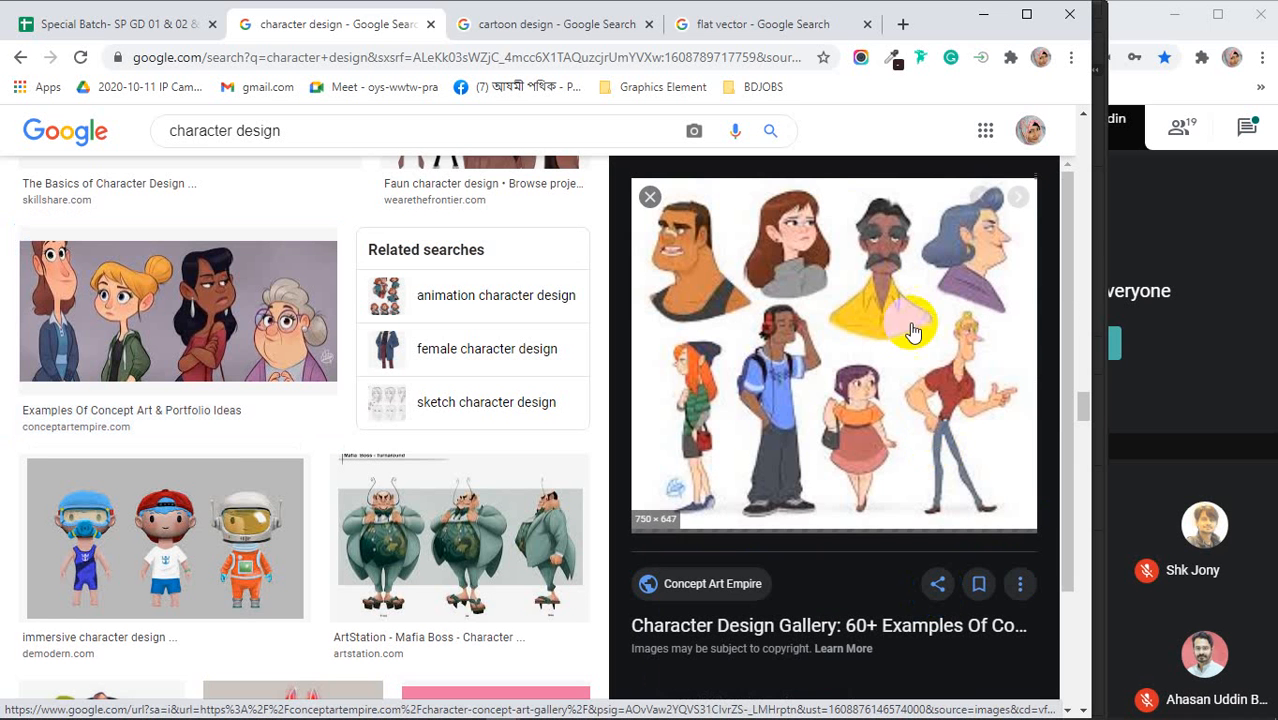
click(809, 262)
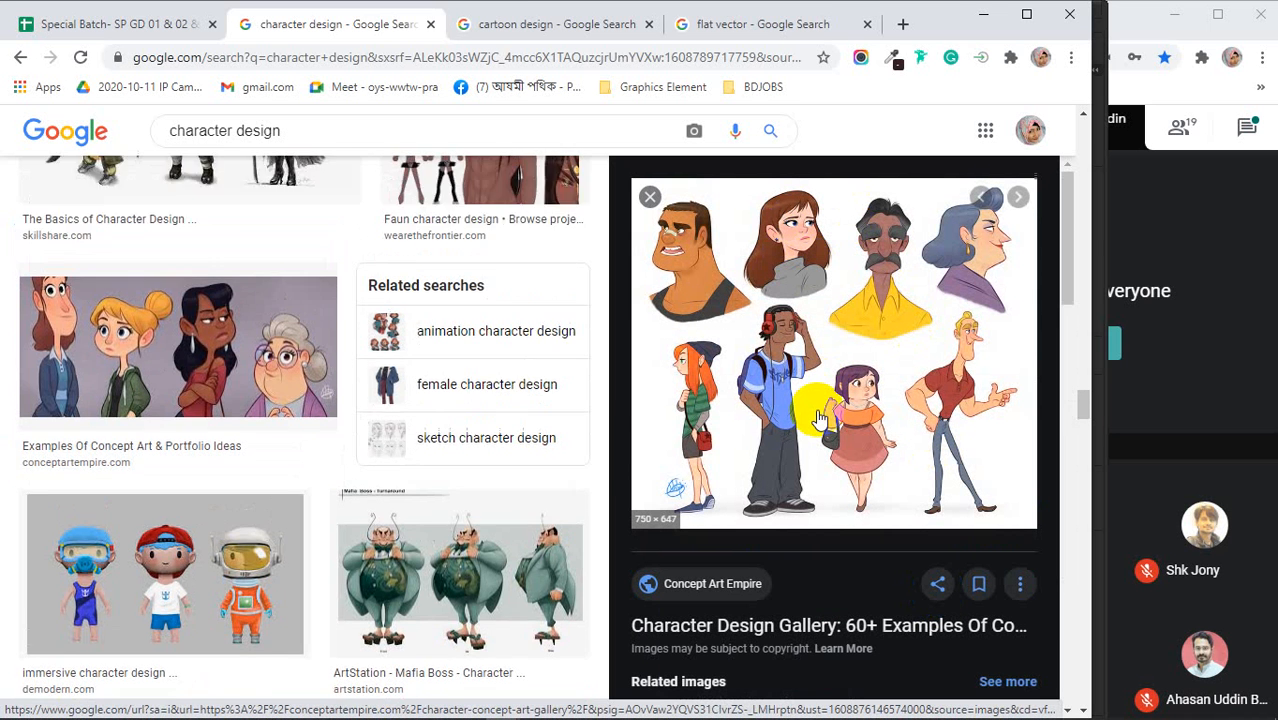
- Open the cartoon design image results and preview the 99designs panda character and the start of its related images
click(520, 24)
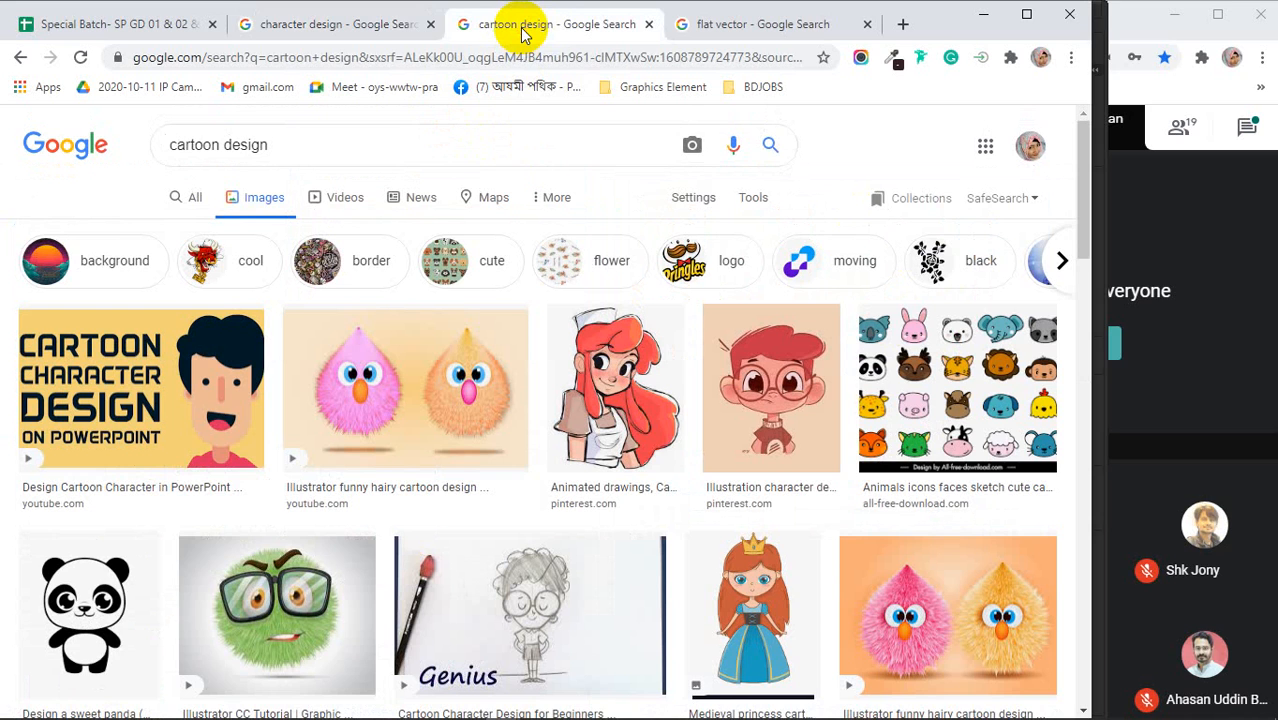
scroll(245, 398, down, 3)
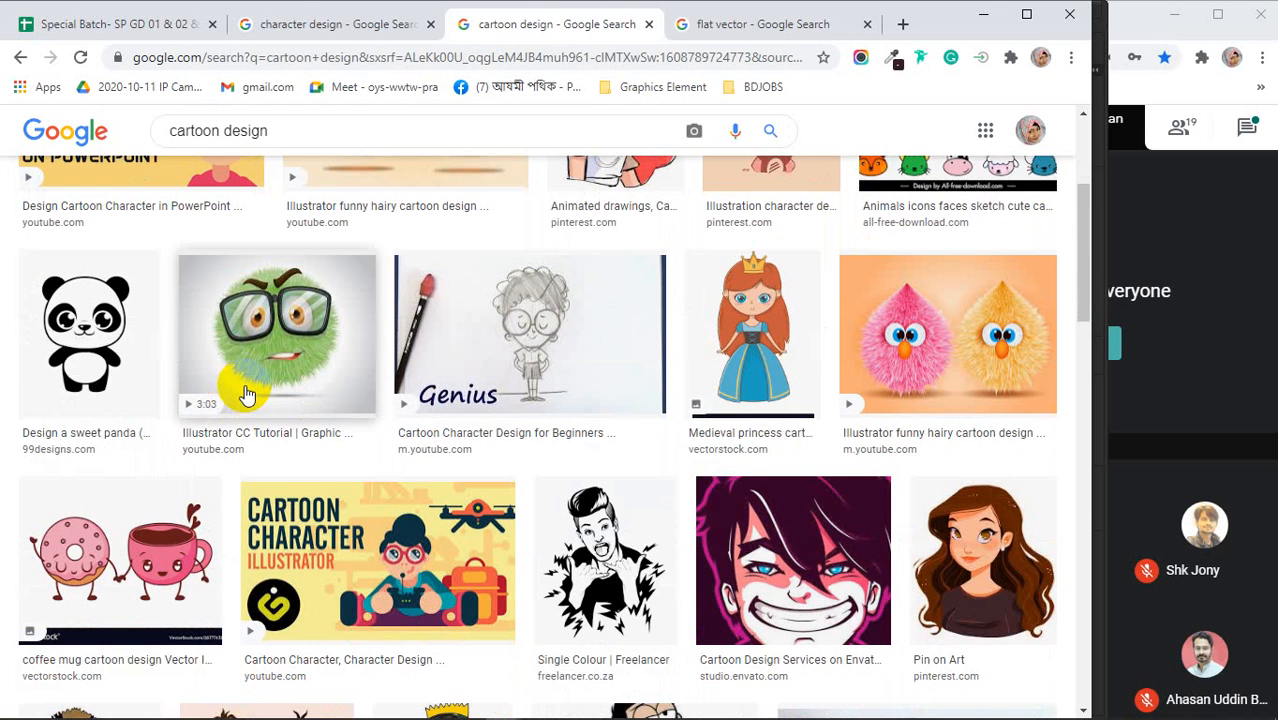
click(108, 346)
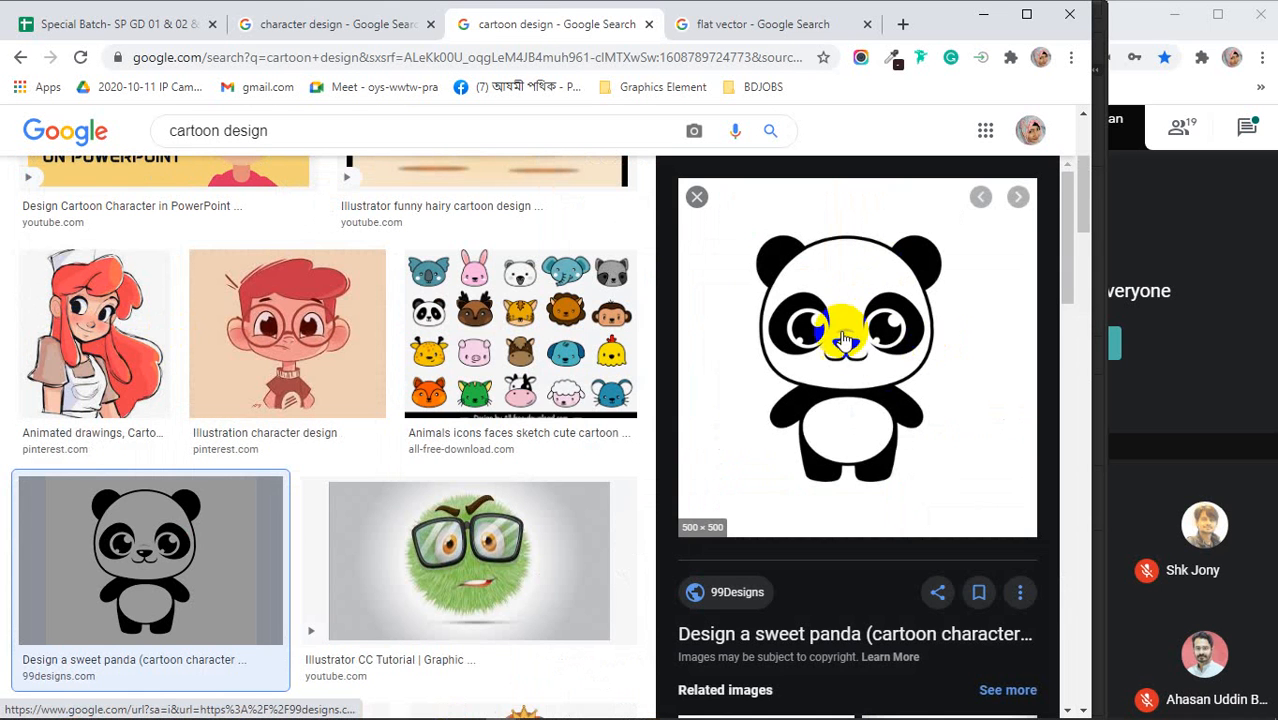
scroll(882, 350, down, 1)
scroll(880, 350, down, 1)
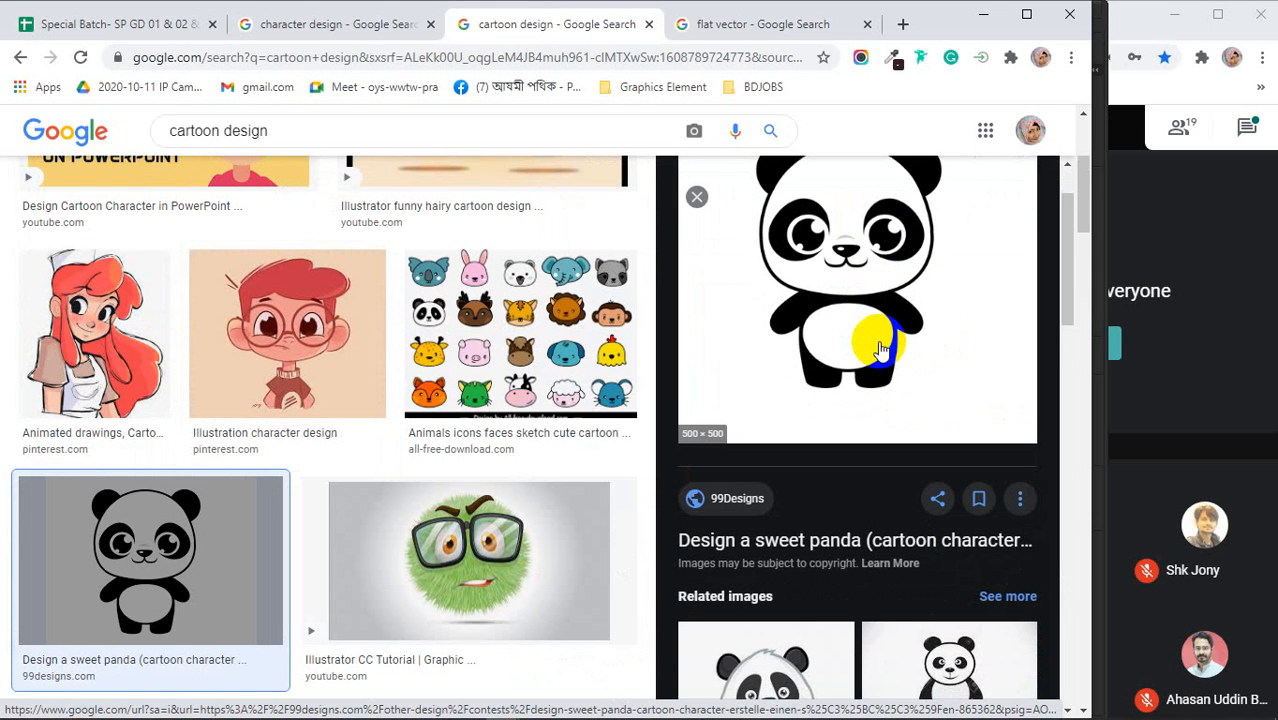
- Preview the VectorStock medieval princess cartoon further down the results and look through its related images
scroll(300, 448, down, 4)
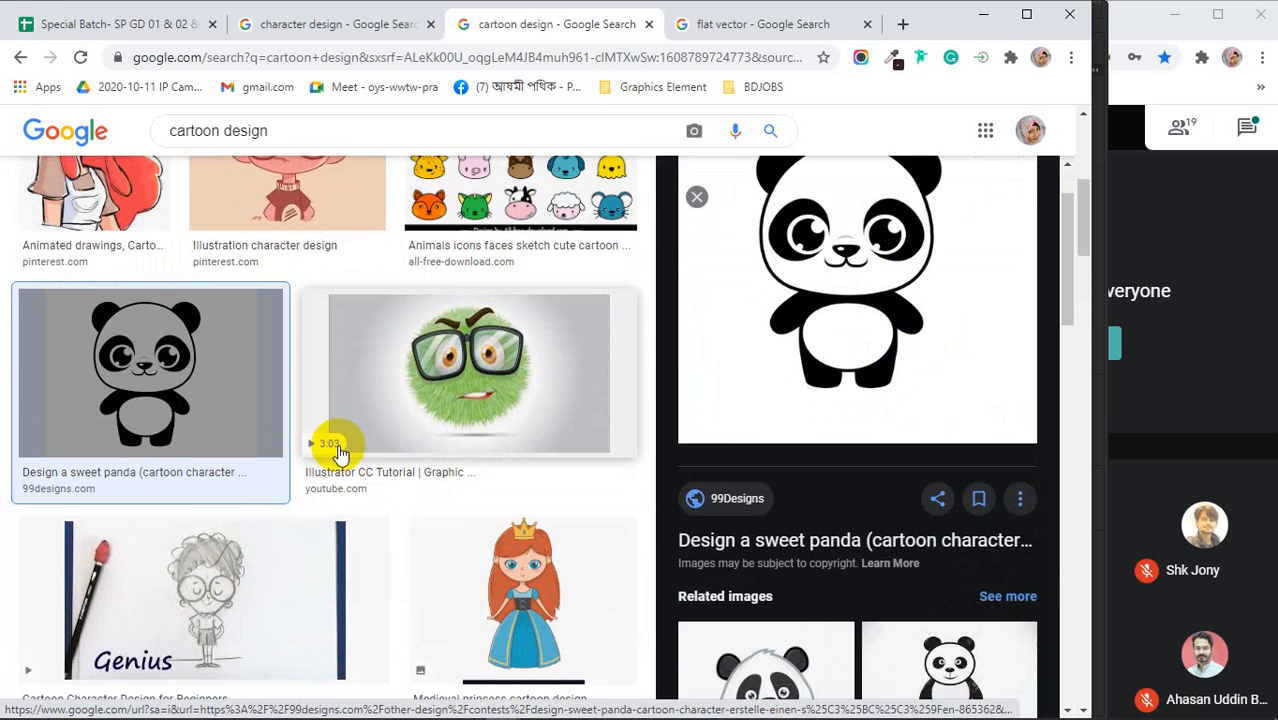
click(598, 376)
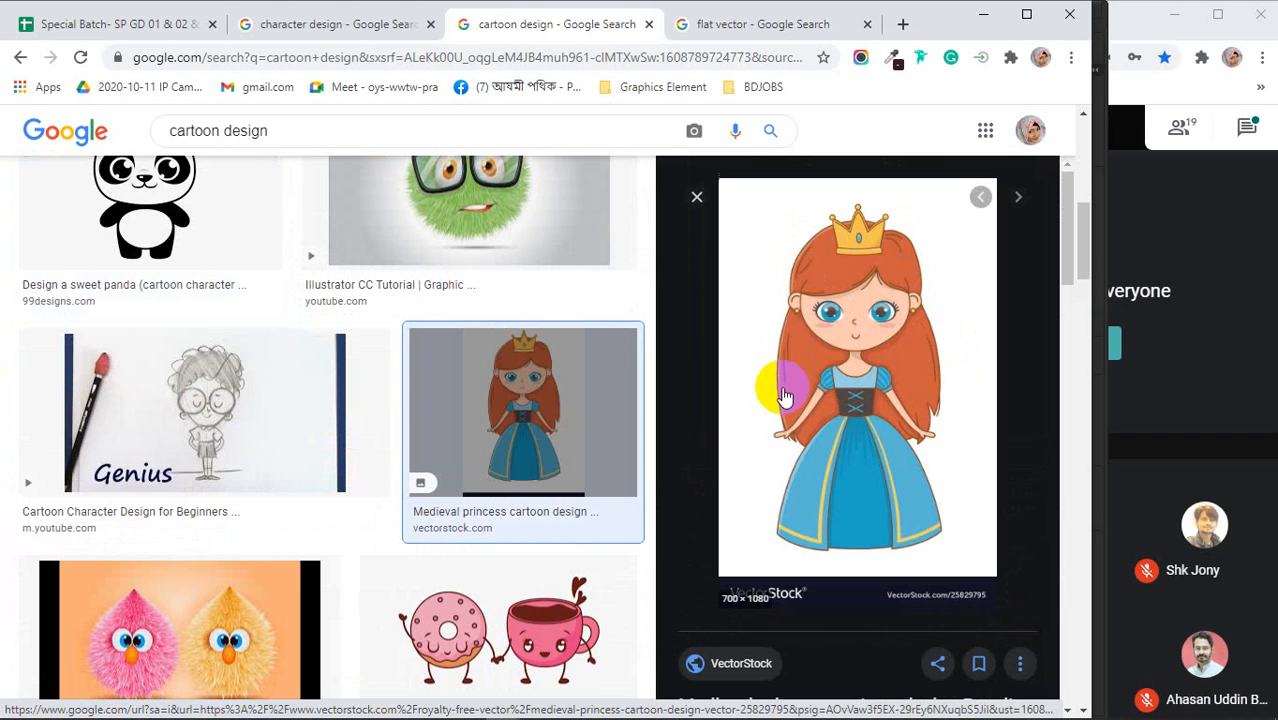
scroll(904, 386, down, 4)
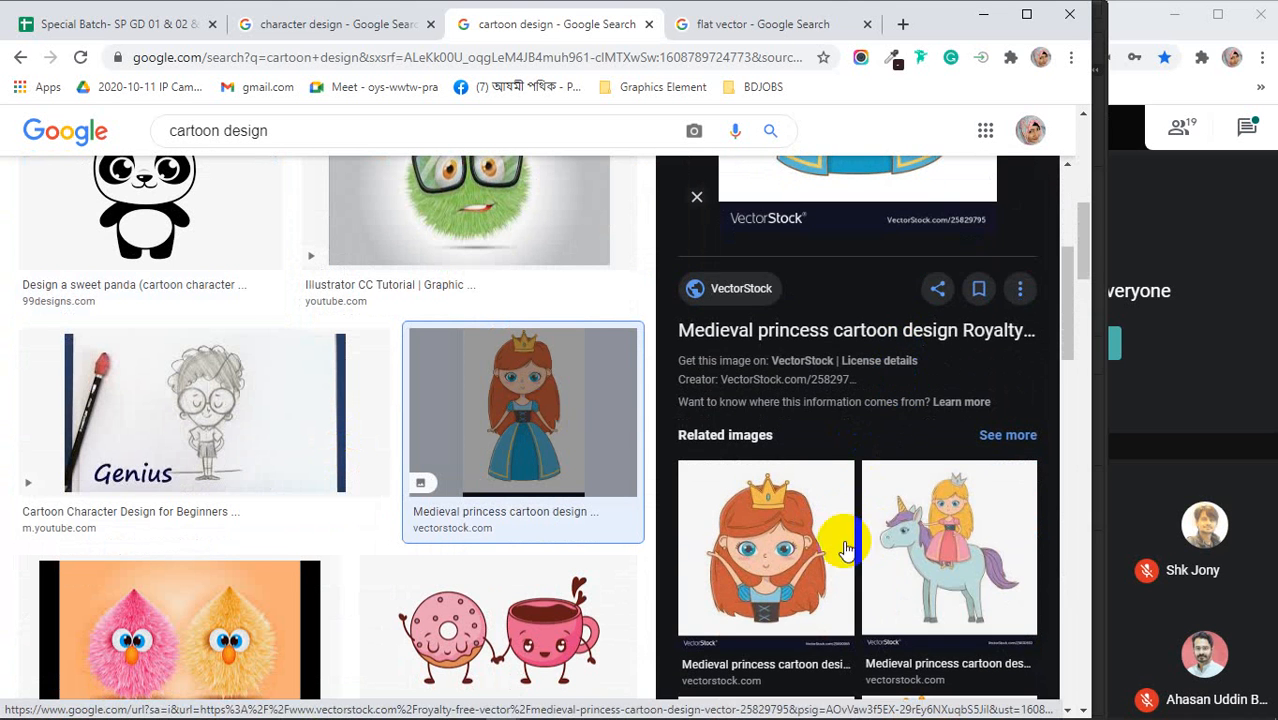
- Preview the VectorStock donut and coffee mug cartoon, check its related images and return to the large preview
click(500, 615)
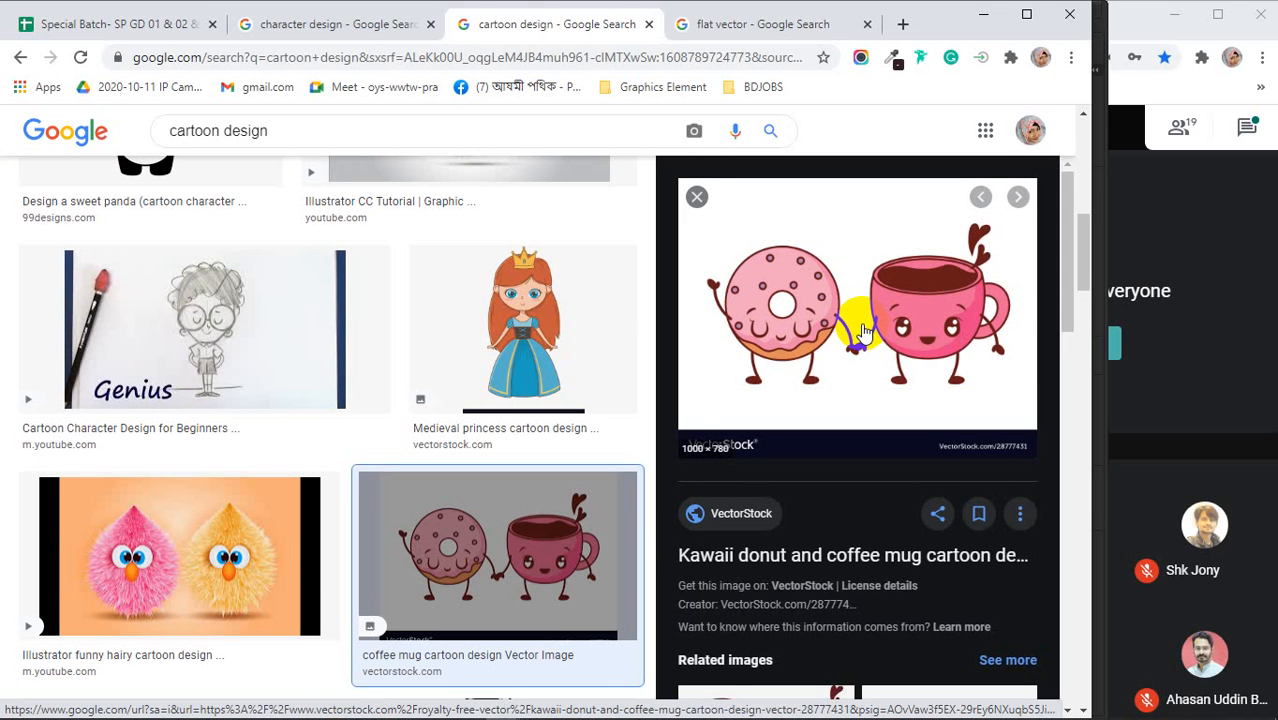
scroll(862, 330, down, 5)
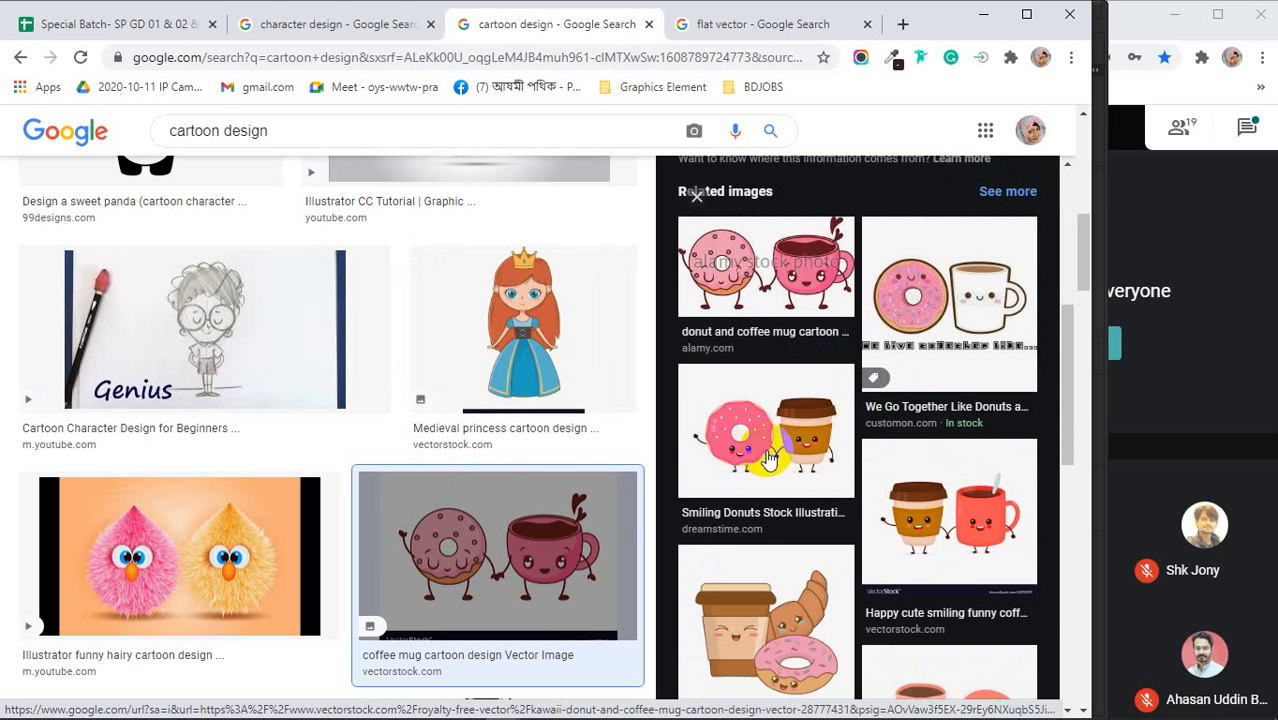
scroll(768, 458, up, 5)
scroll(719, 468, up, 2)
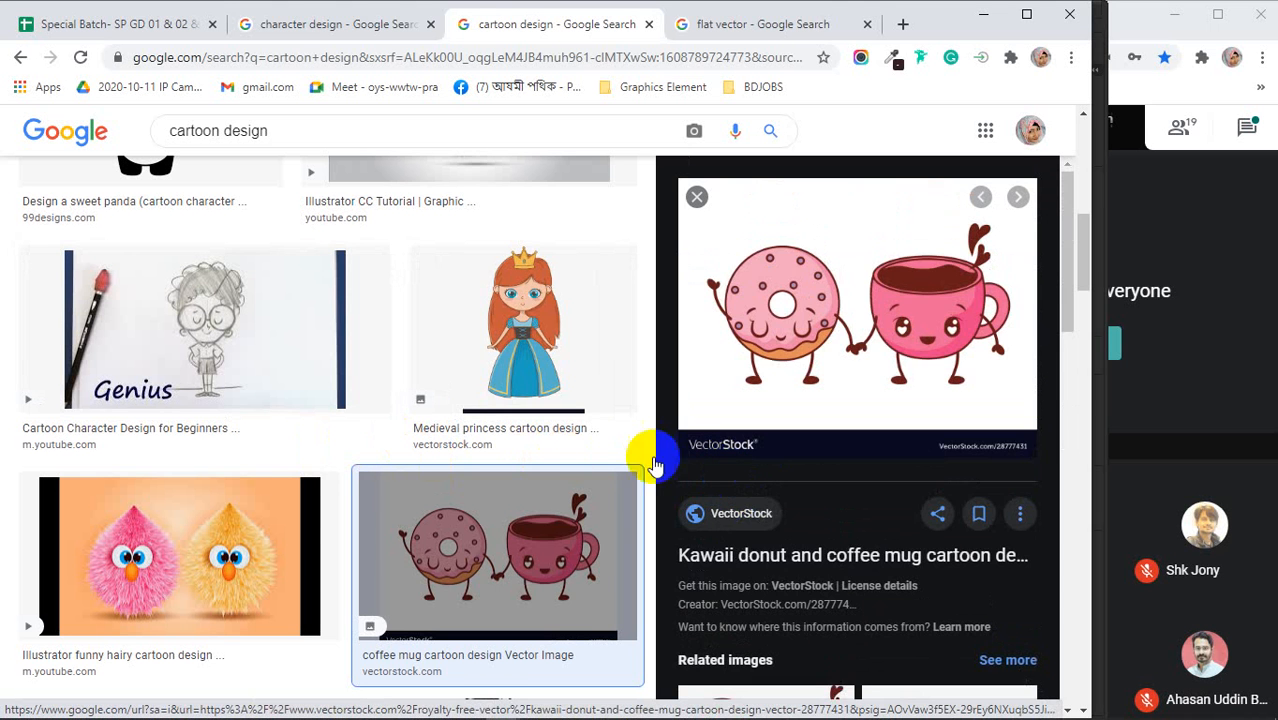
- Close the character design search page and examine more donut and coffee cup characters related to the previewed cartoon
click(322, 40)
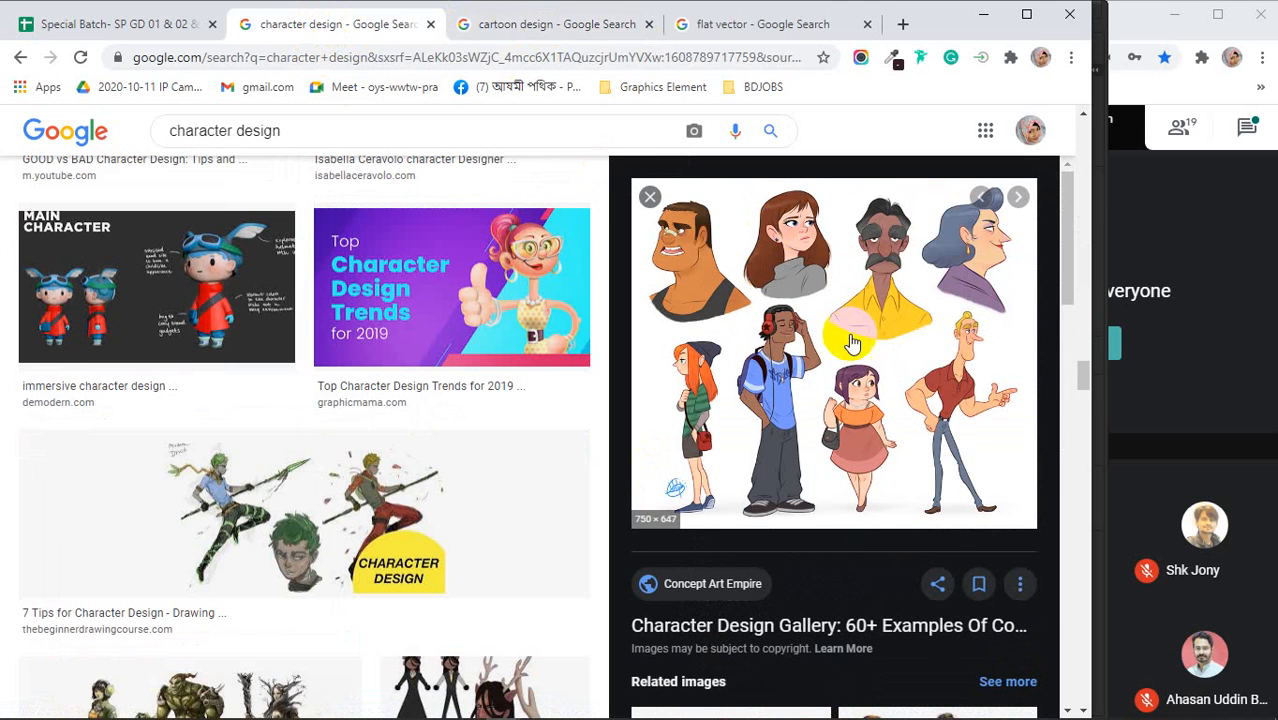
click(431, 24)
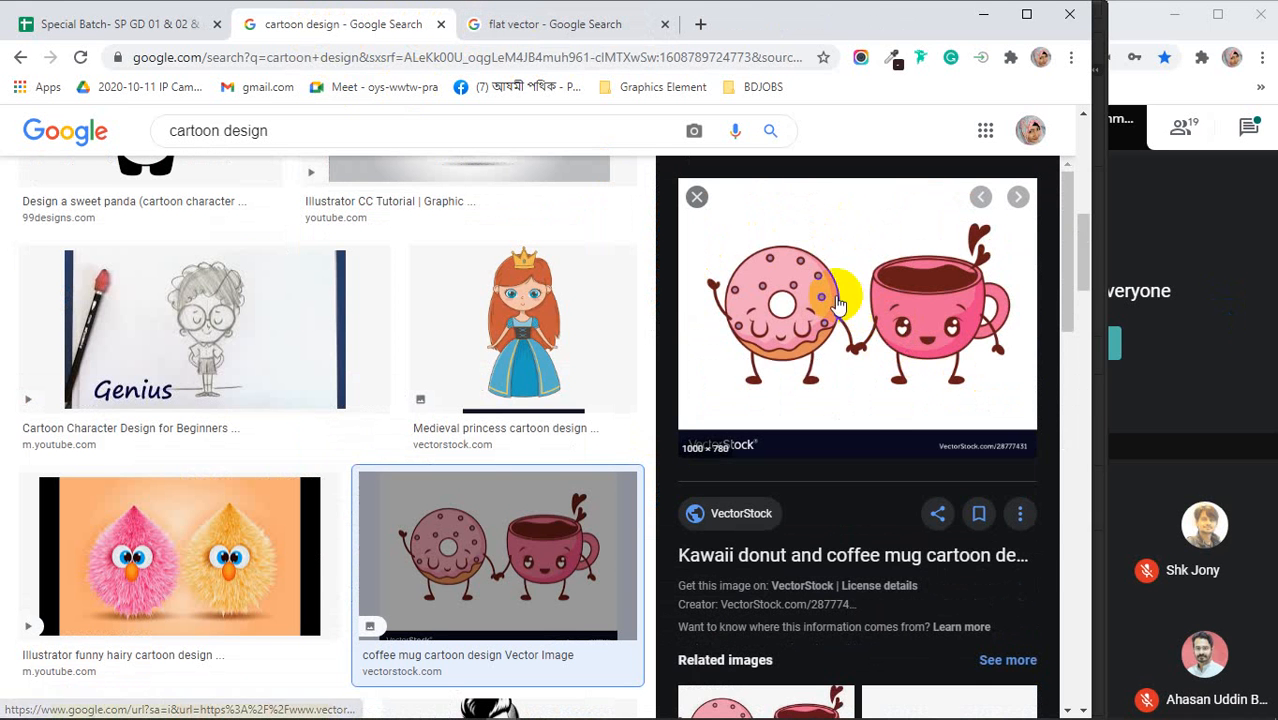
scroll(870, 522, down, 7)
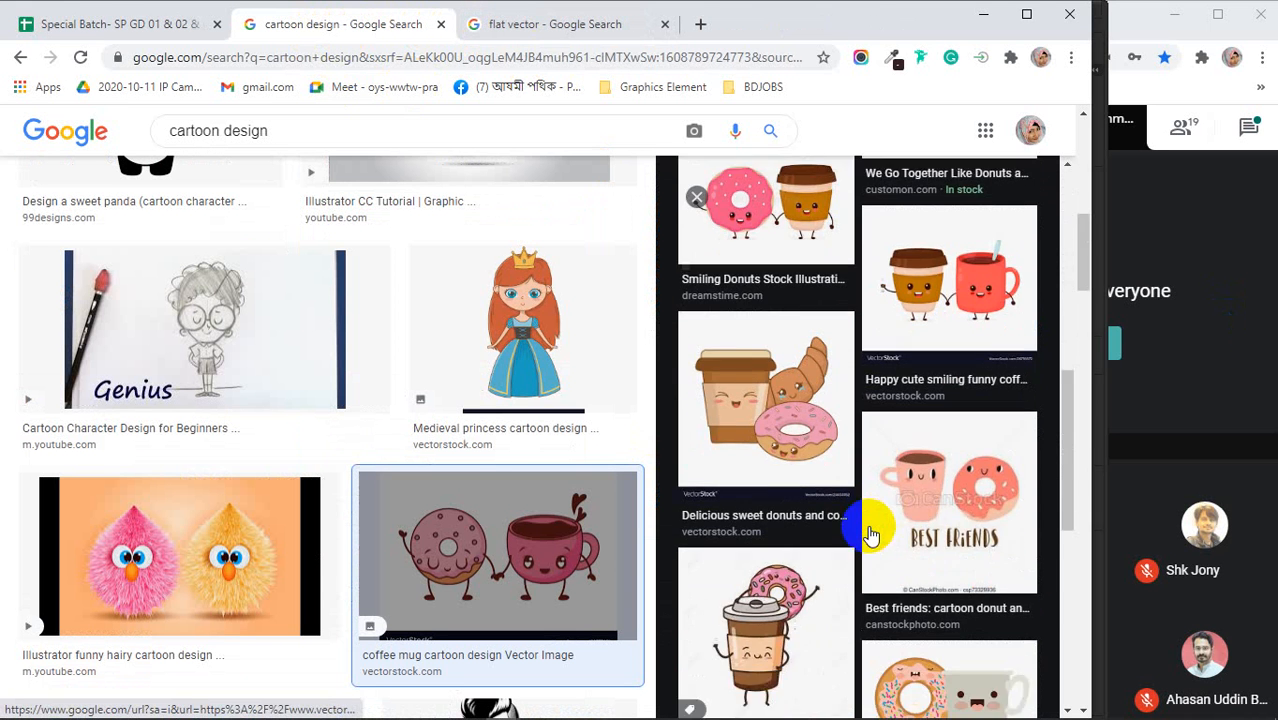
scroll(870, 535, down, 3)
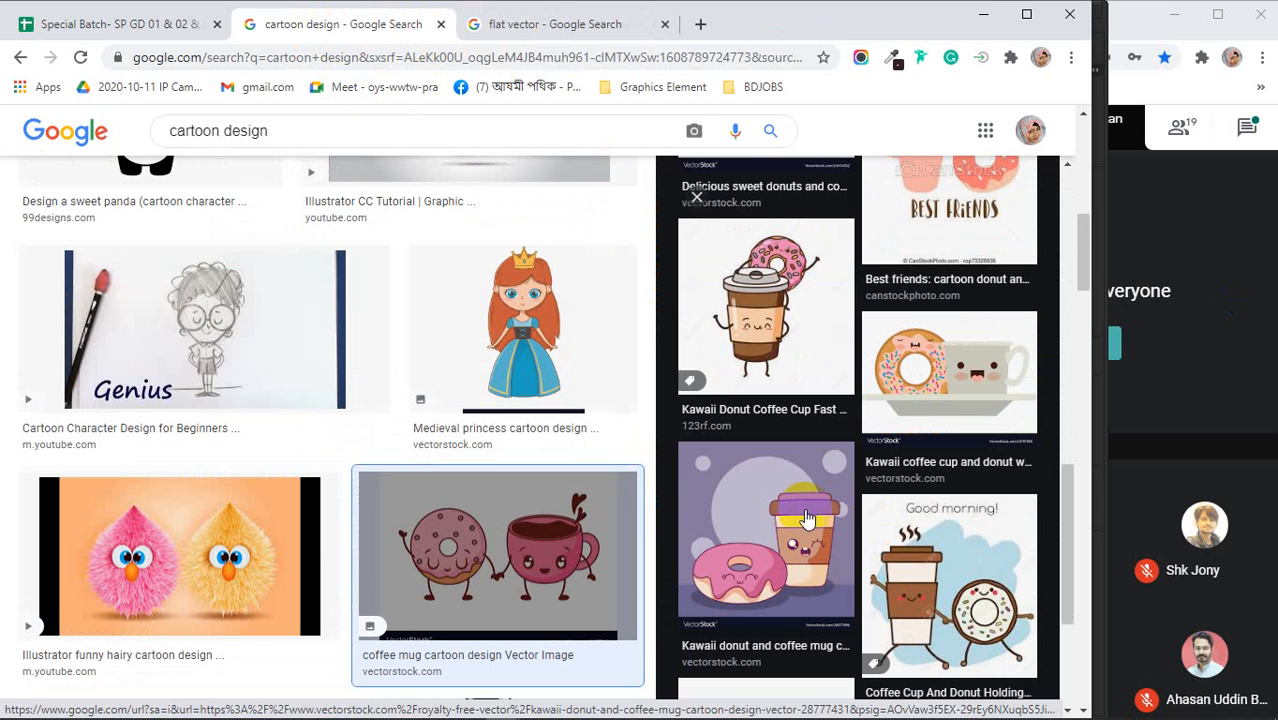
- Open the flat vector image results, preview the Vecteezy image of hands typing at a desk and examine its related flat designs
click(537, 24)
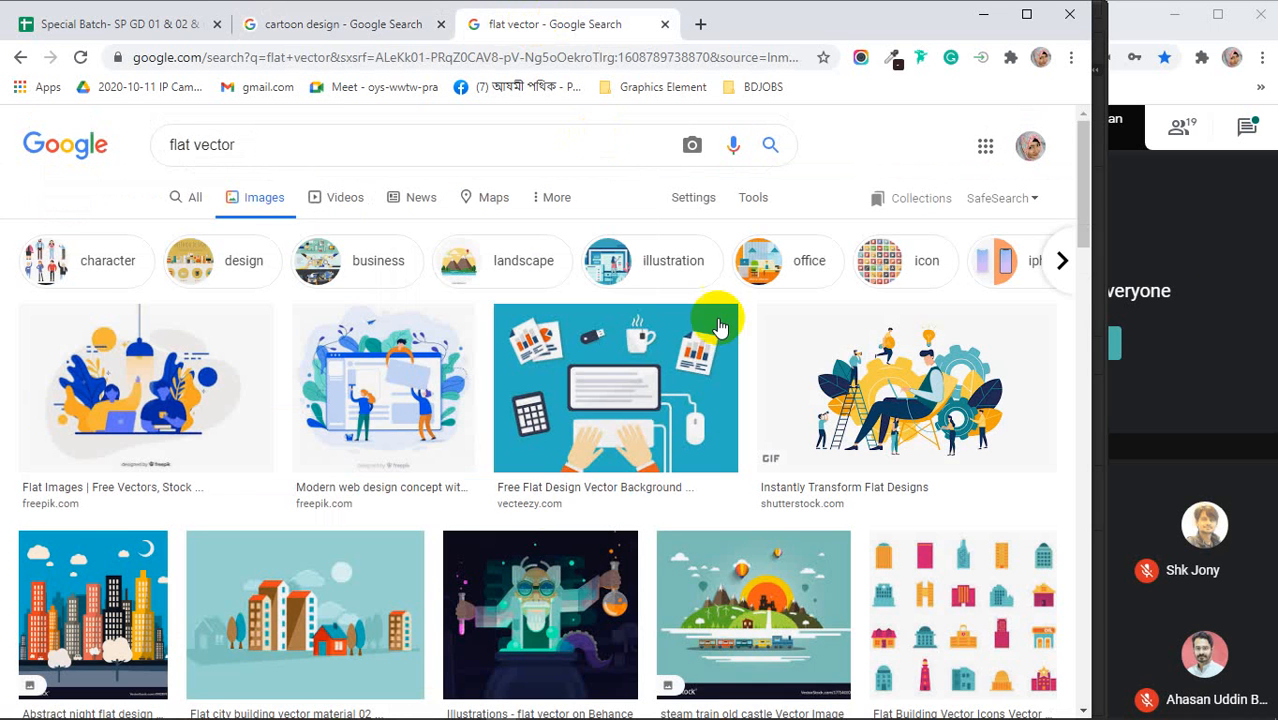
click(598, 376)
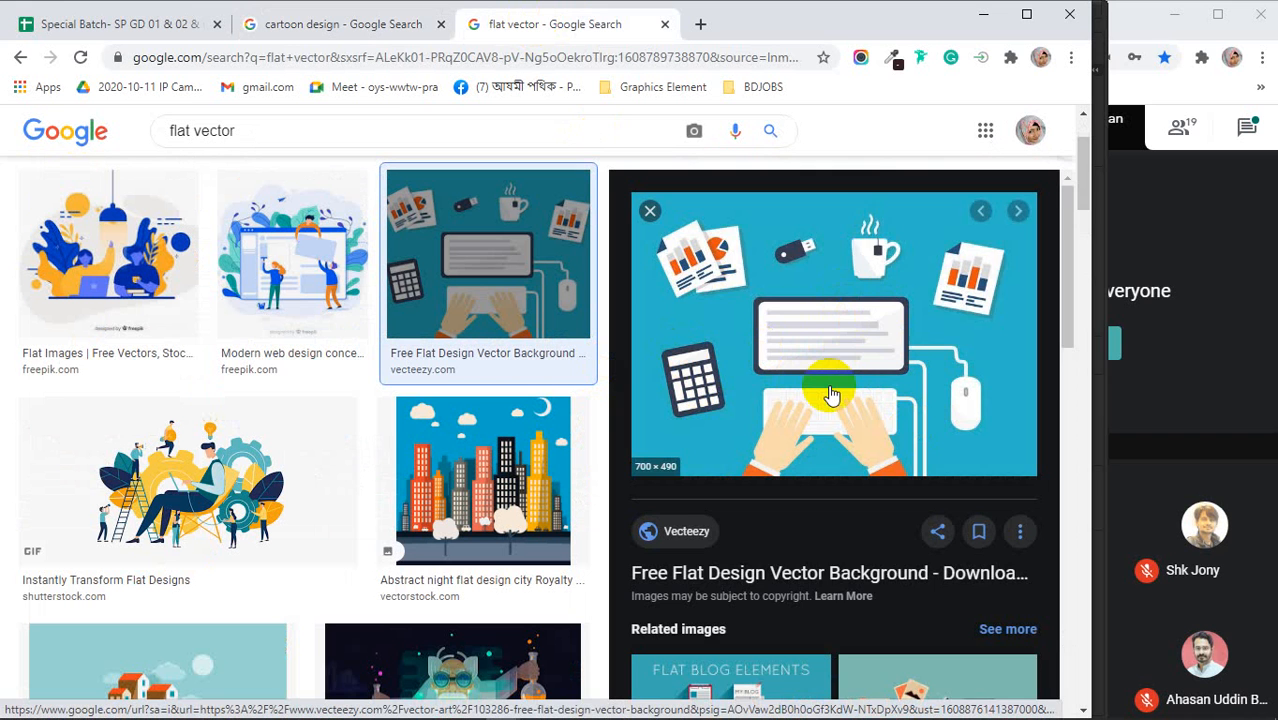
scroll(831, 393, down, 2)
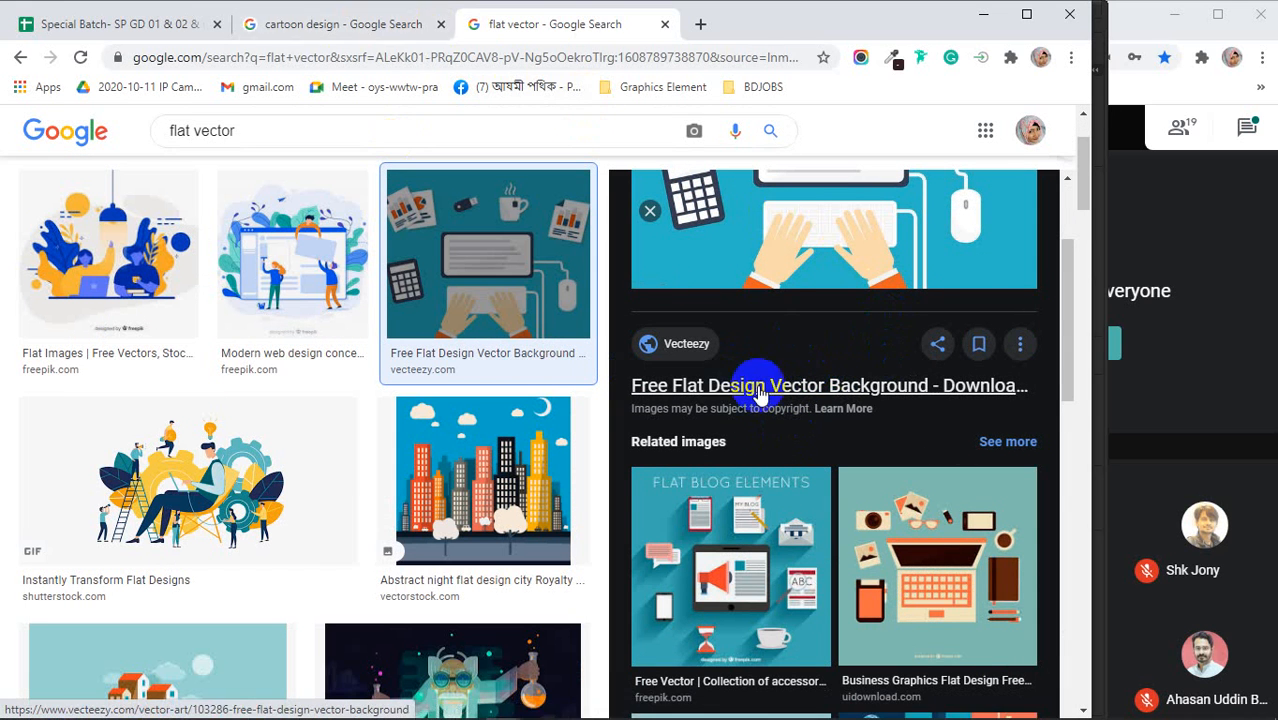
scroll(625, 471, down, 4)
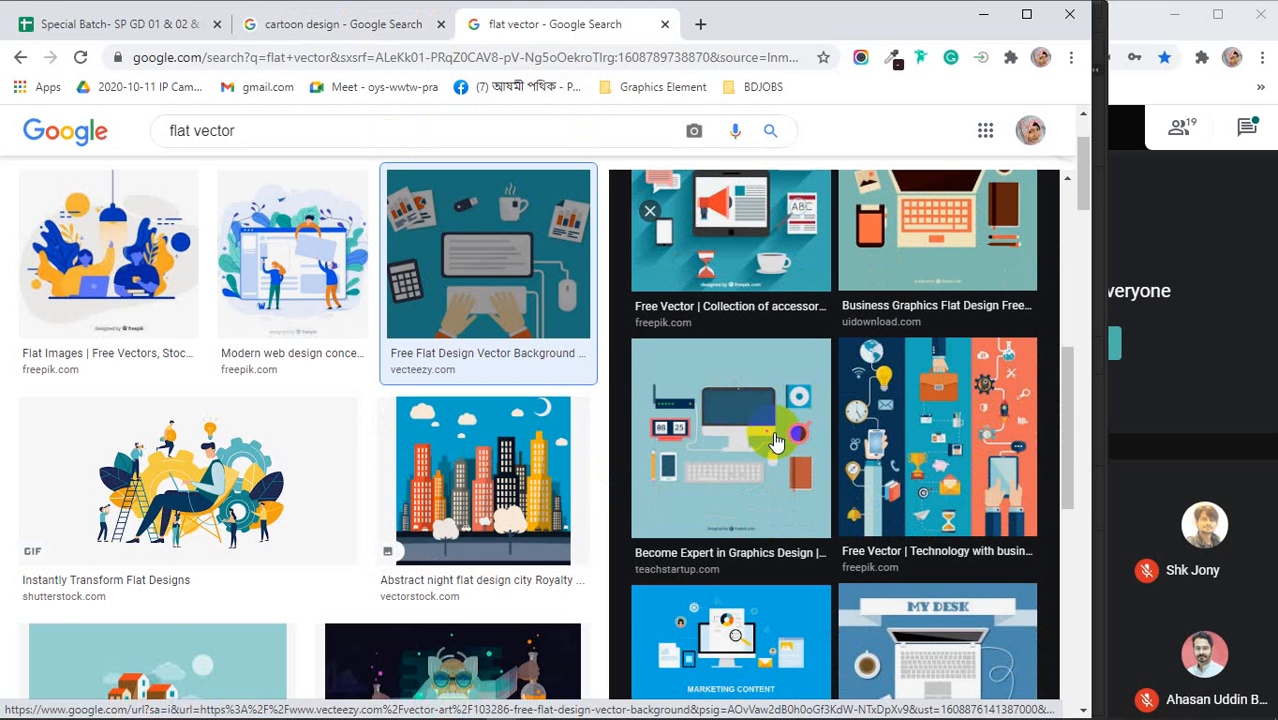
scroll(440, 446, down, 2)
scroll(785, 450, down, 2)
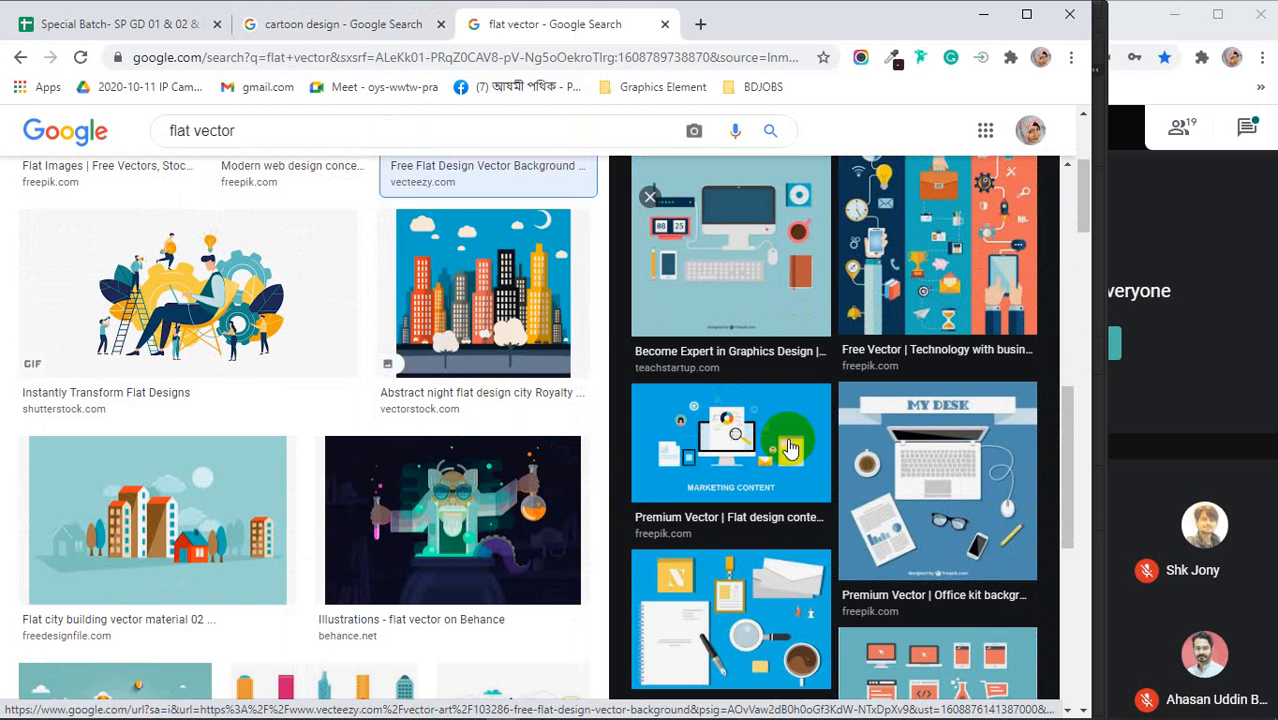
scroll(790, 448, down, 7)
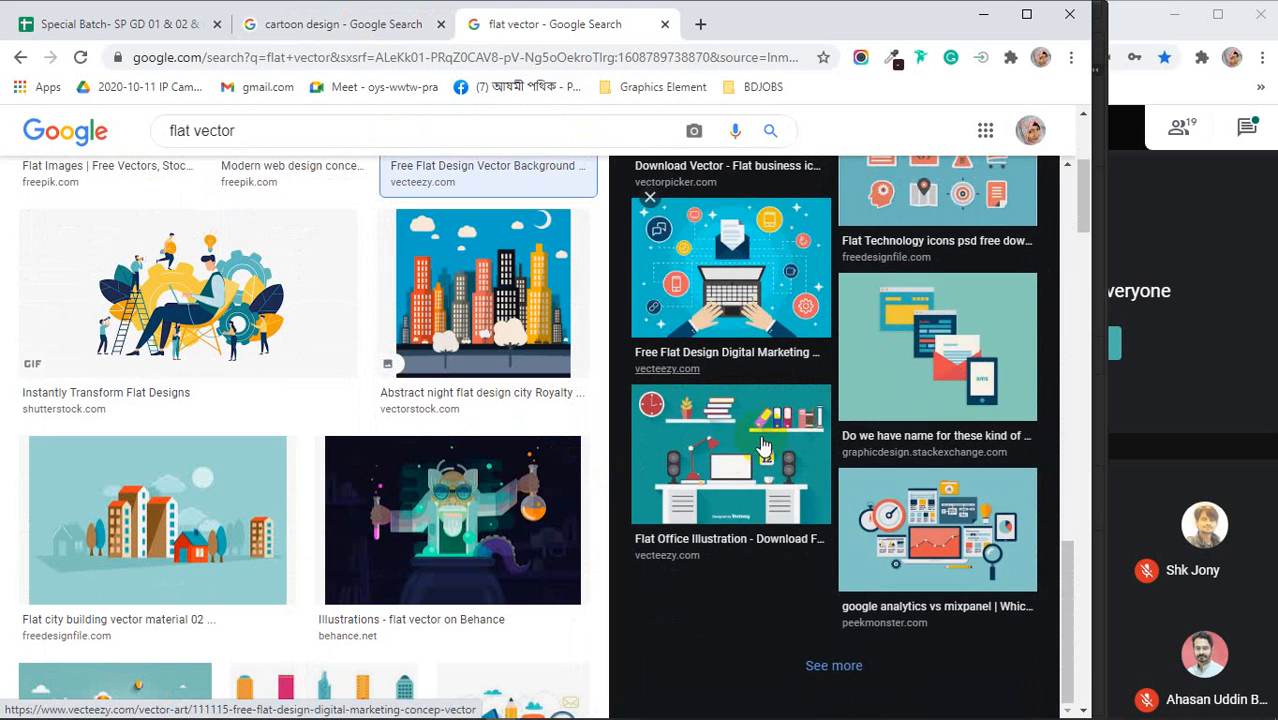
- Preview the Flat Office Illustration from the related images, glance over the neighbouring flat vector results and close the preview
click(731, 451)
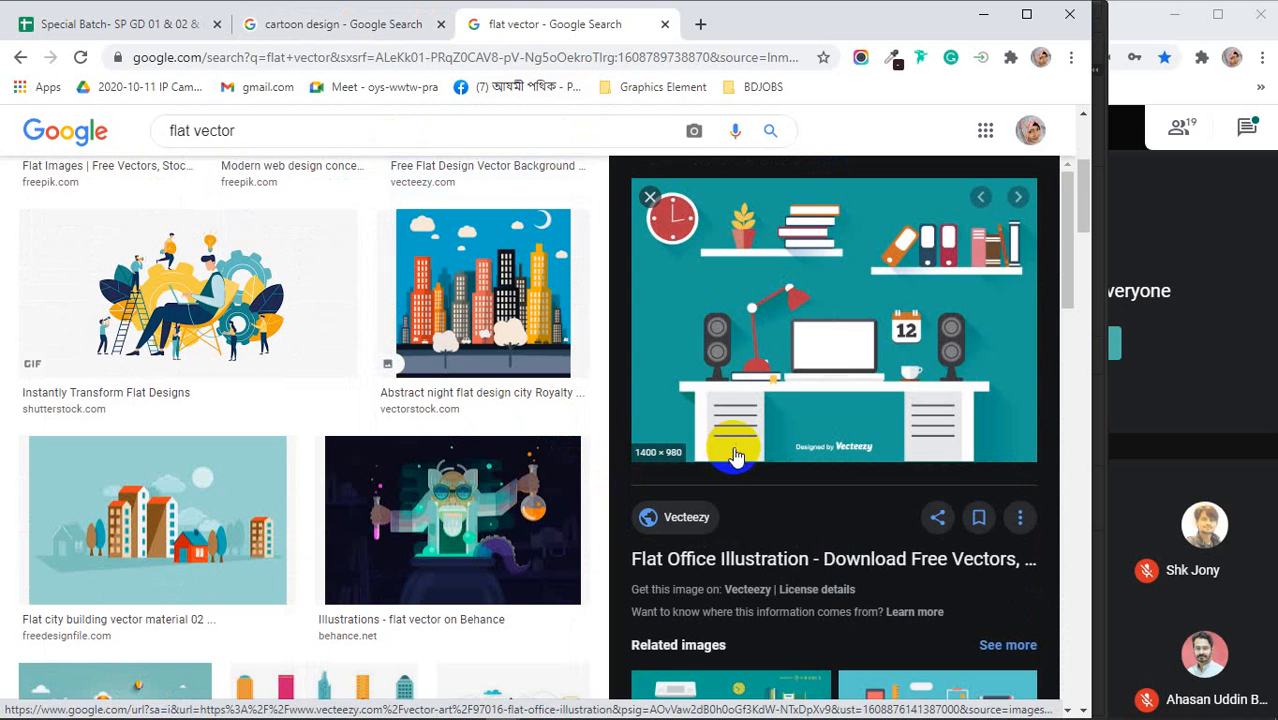
scroll(490, 472, down, 3)
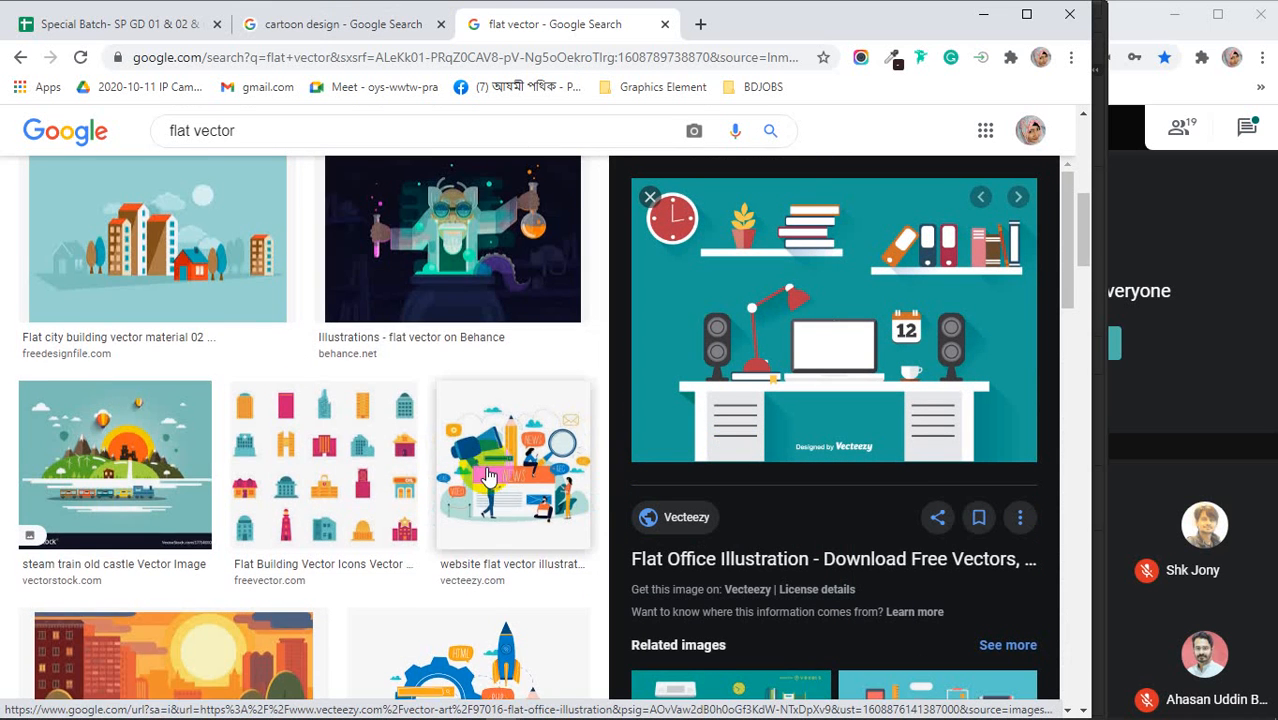
scroll(408, 494, up, 2)
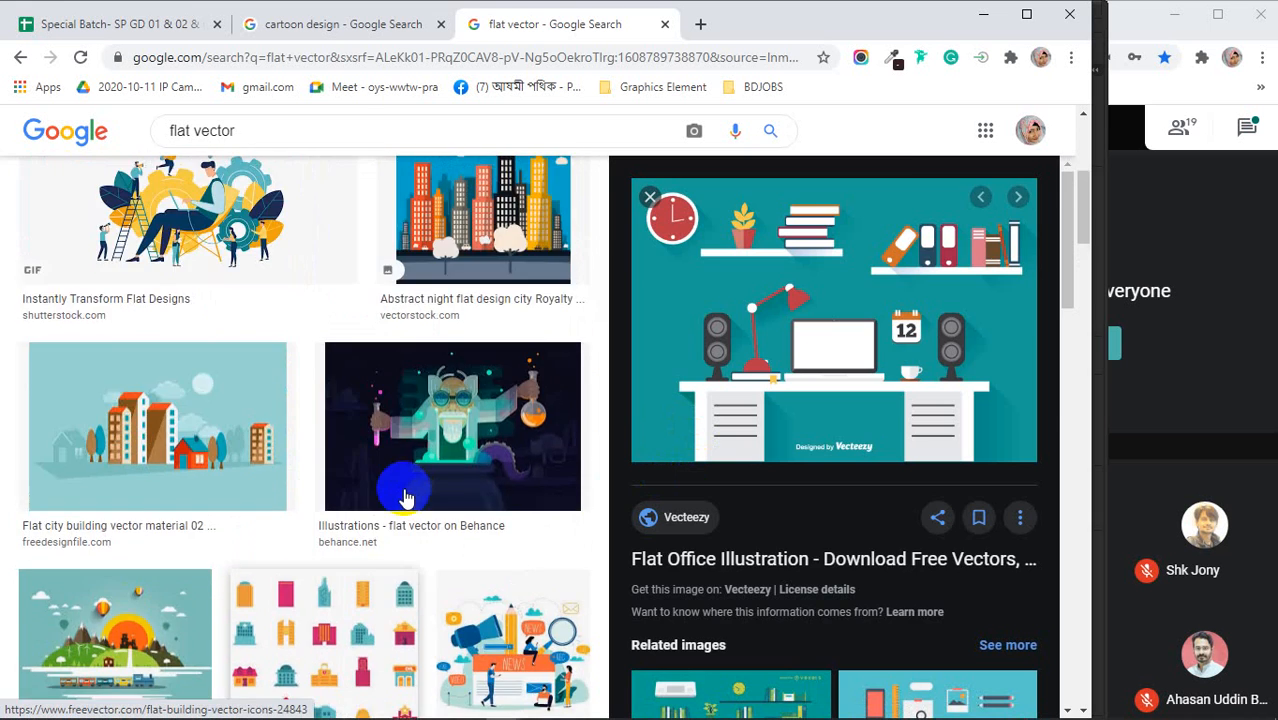
scroll(405, 497, up, 3)
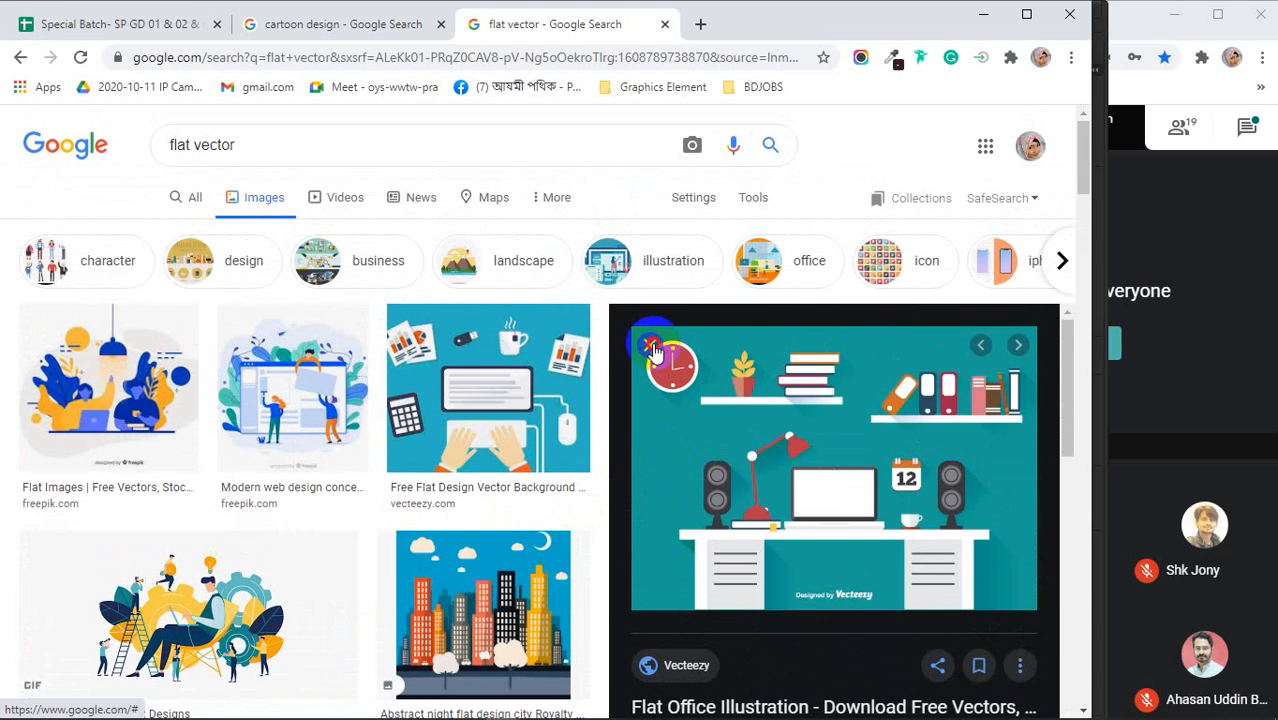
click(651, 347)
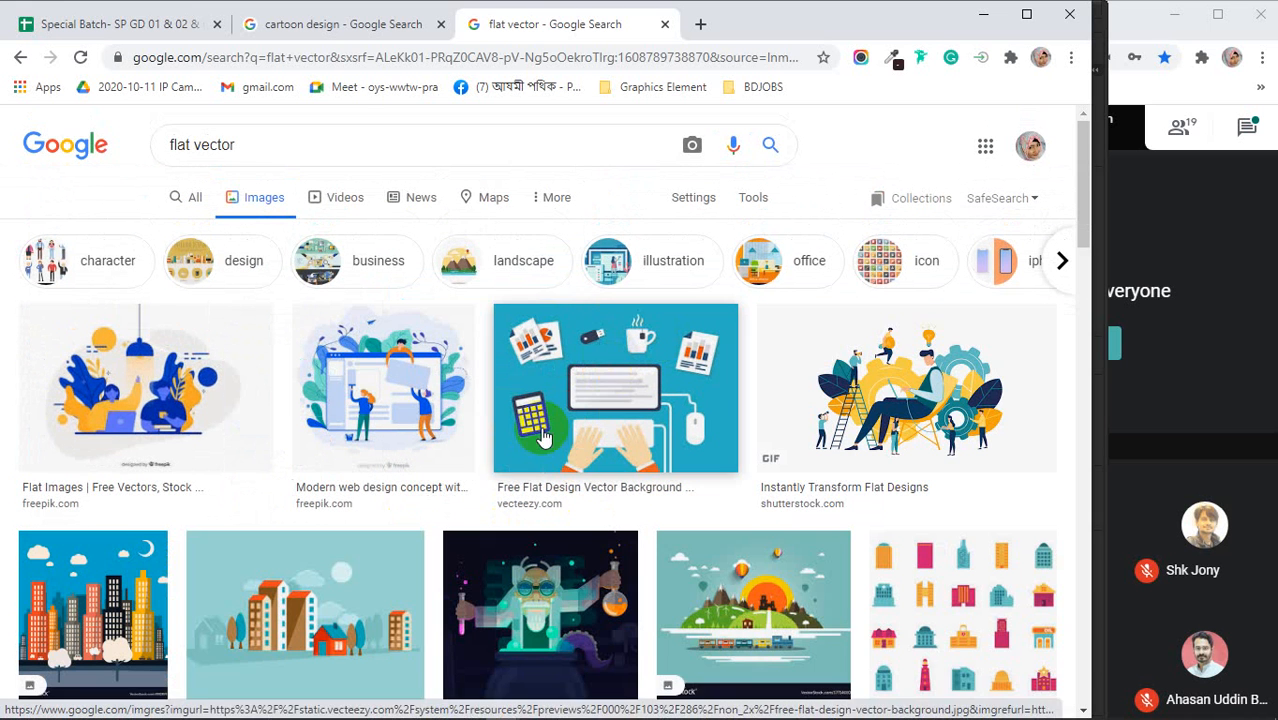
- Switch to Illustrator and draw a large circle with the Ellipse tool around the middle of the artboard
click(984, 17)
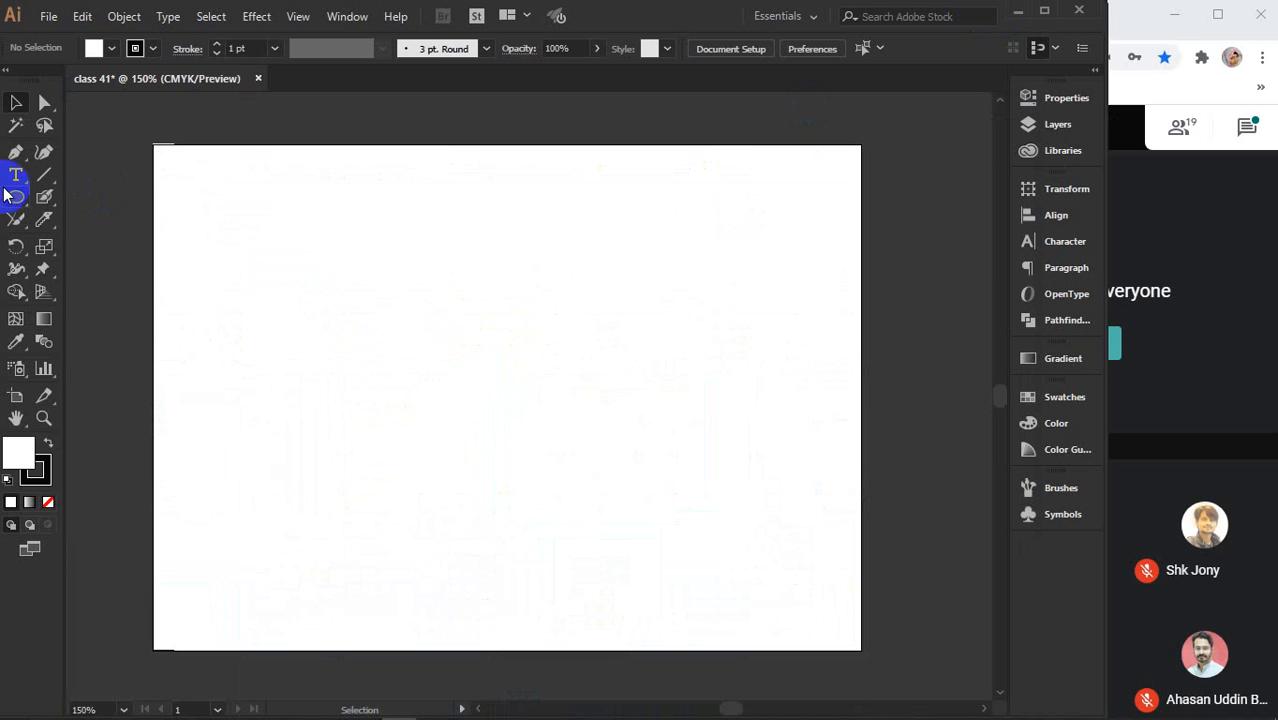
drag(5, 189, 112, 240)
drag(401, 257, 635, 520)
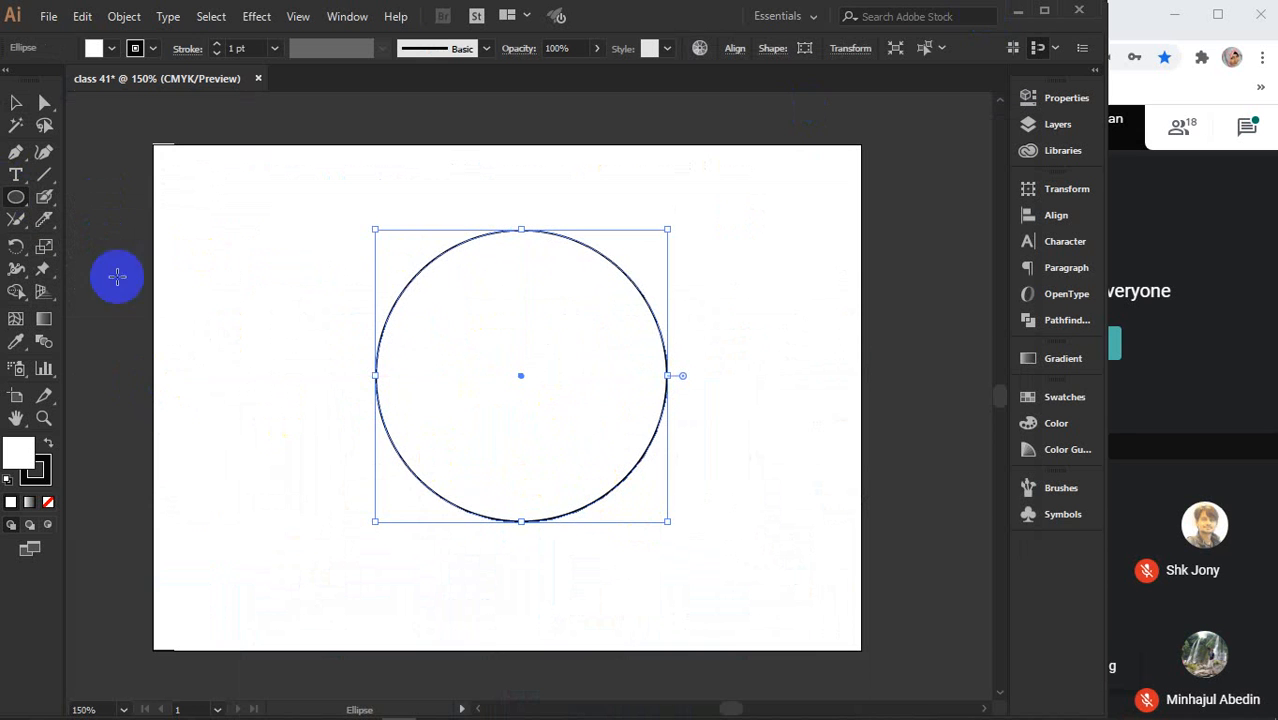
- Fill the circle with the orange colour ff8b00
double_click(20, 458)
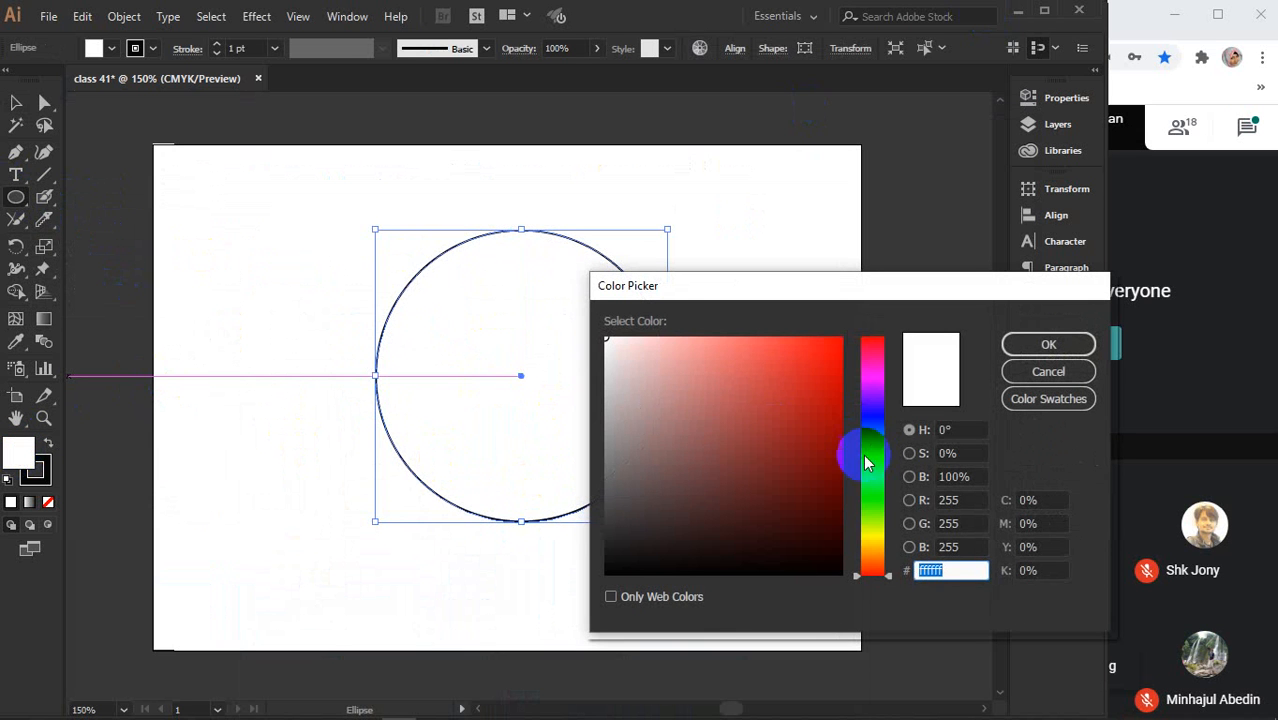
click(877, 547)
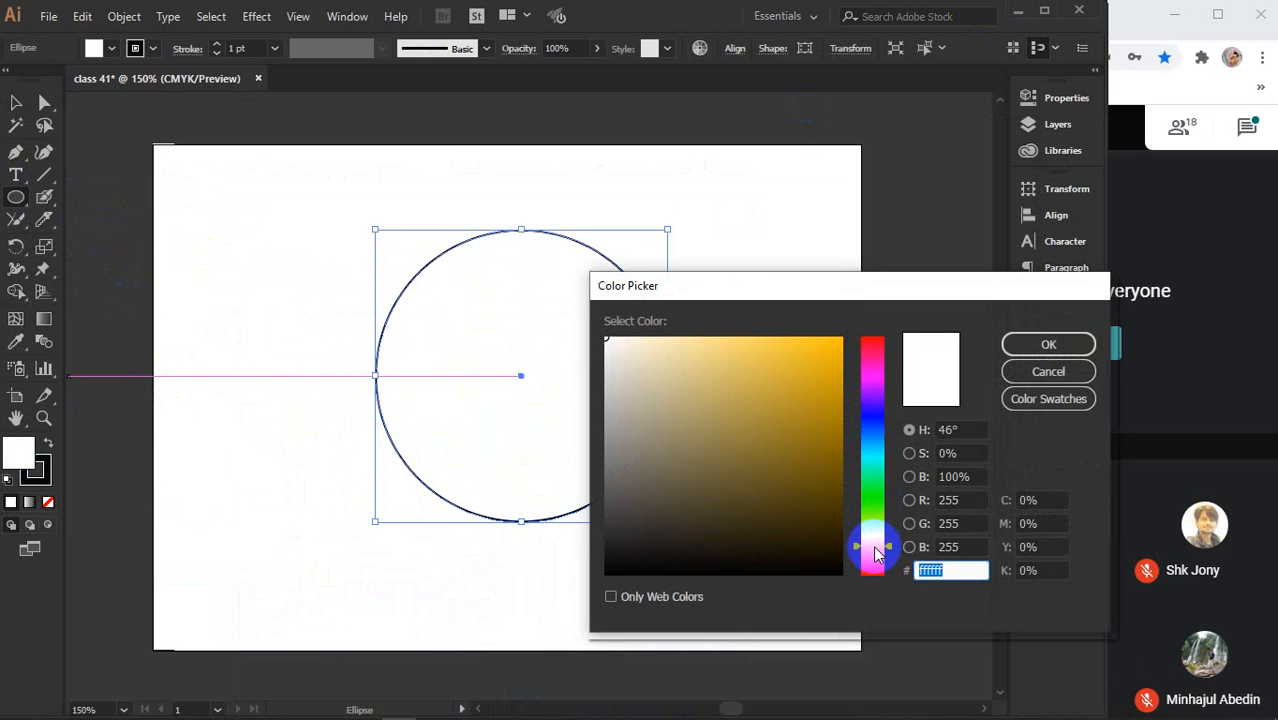
click(875, 554)
drag(796, 408, 861, 335)
click(1016, 355)
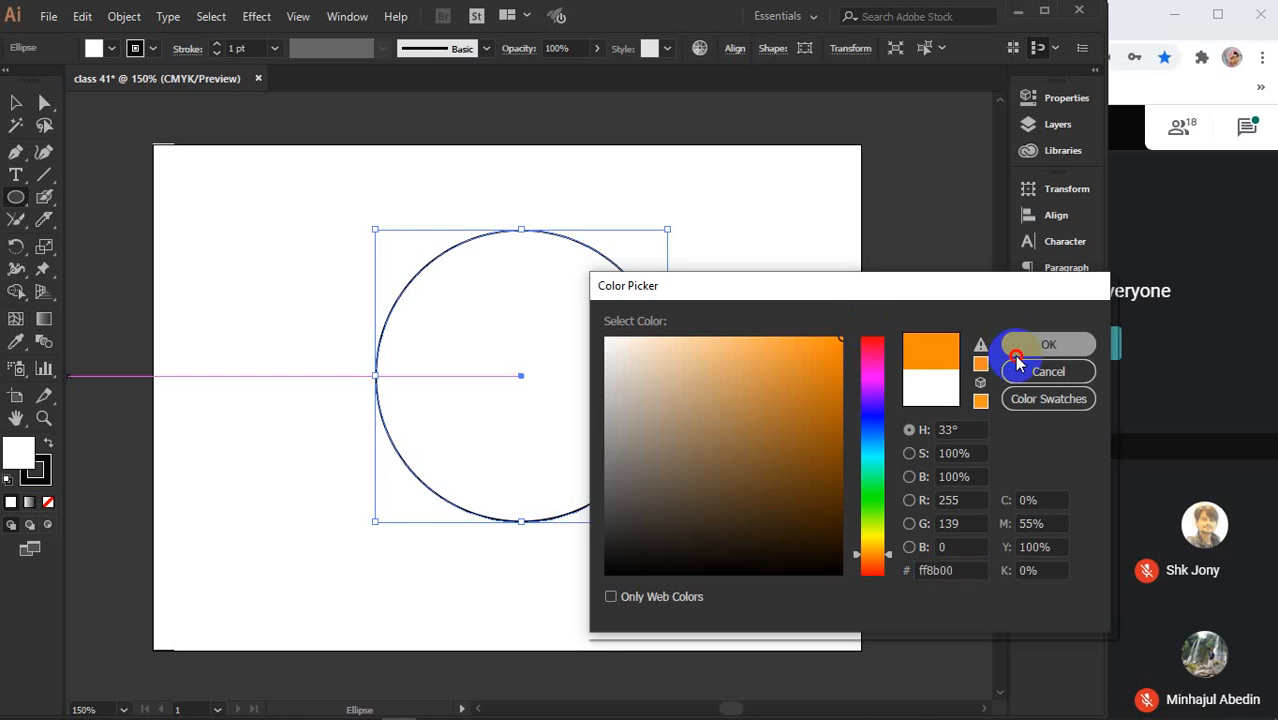
- Reshape the orange circle with the Curvature tool, adding a lower-left point, pulling it and the left point inward, and extending the bottom point downward
click(41, 155)
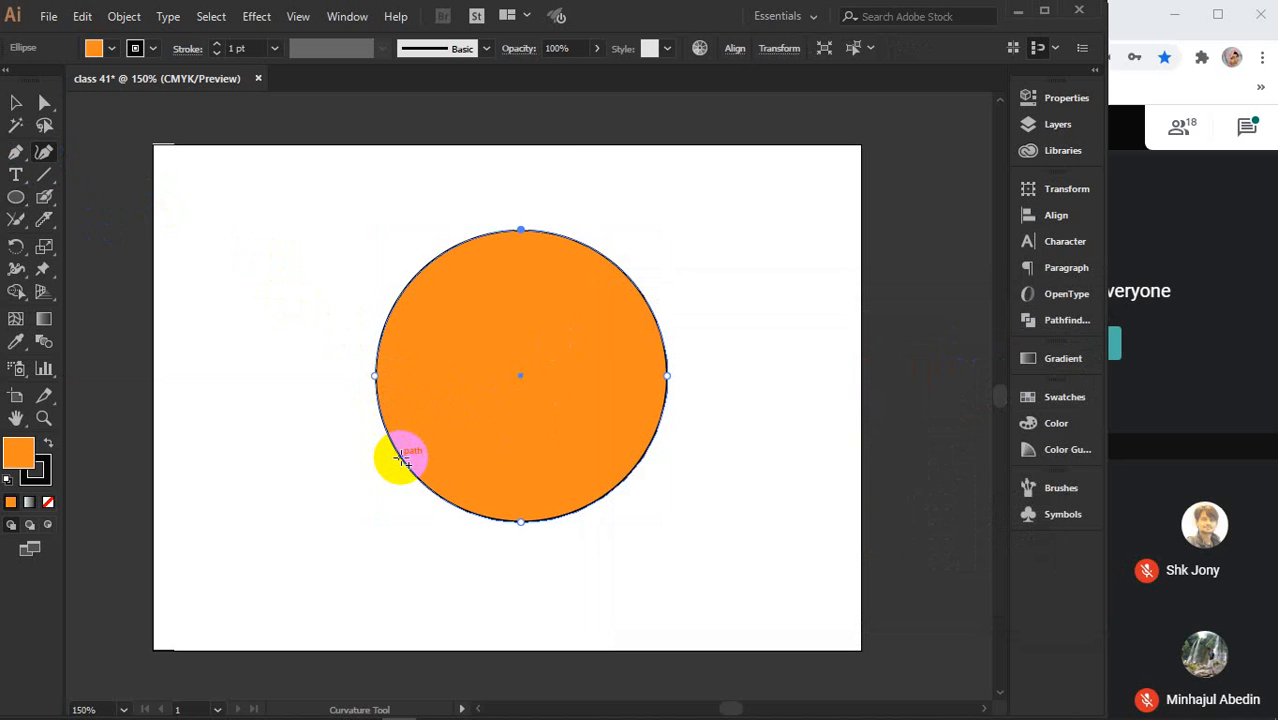
click(401, 458)
drag(401, 458, 431, 448)
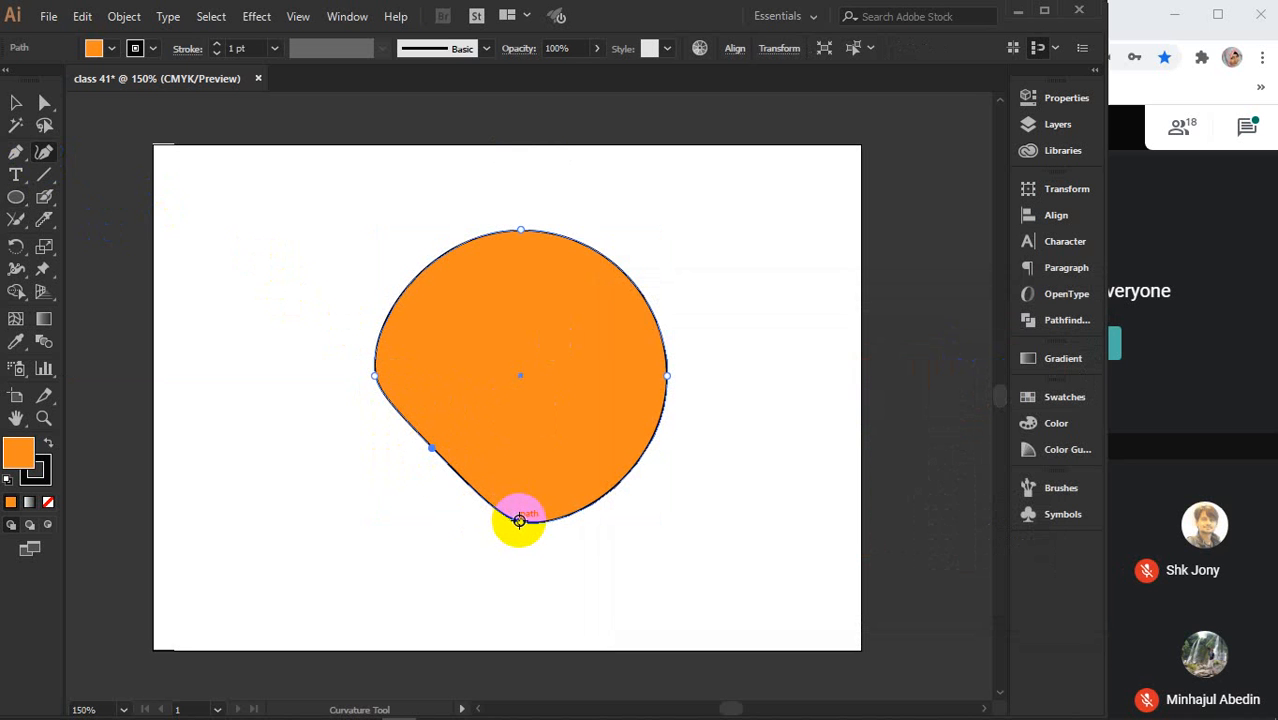
drag(519, 519, 514, 563)
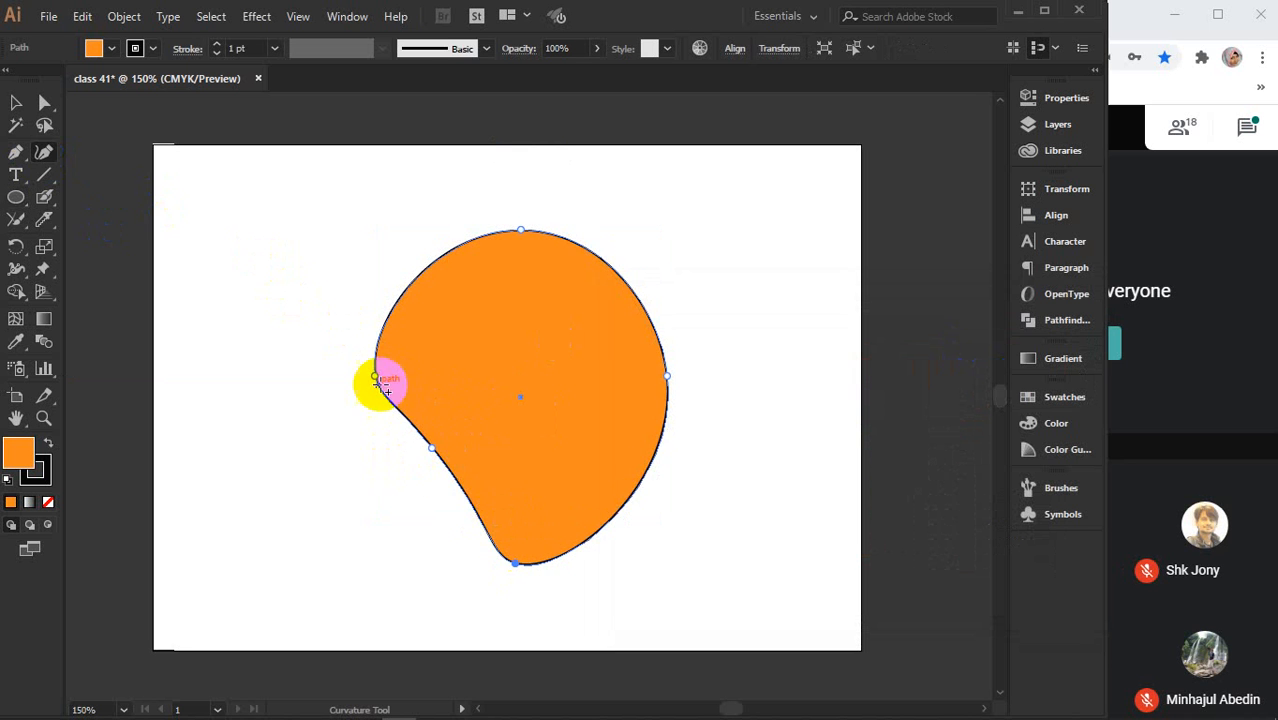
drag(373, 378, 399, 363)
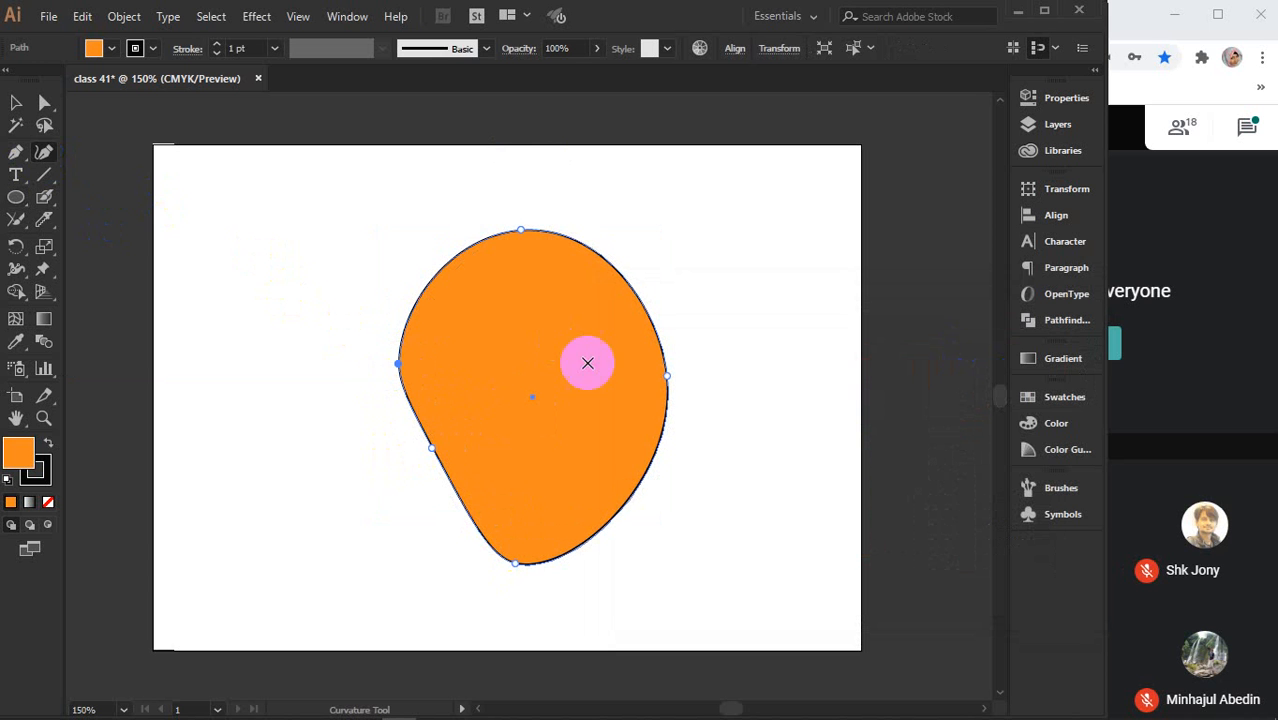
- Add three curve points along the orange shape's right edge to taper its lower side and widen the base
click(658, 325)
drag(651, 447, 630, 448)
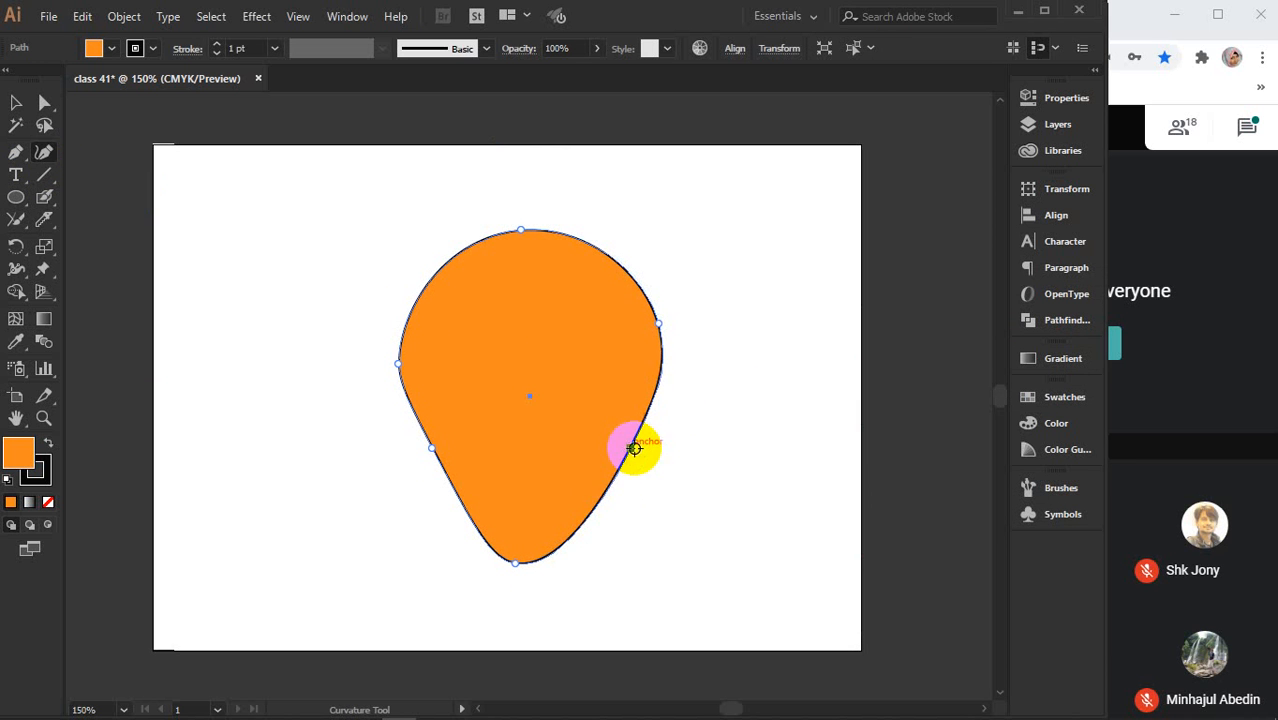
drag(583, 529, 599, 551)
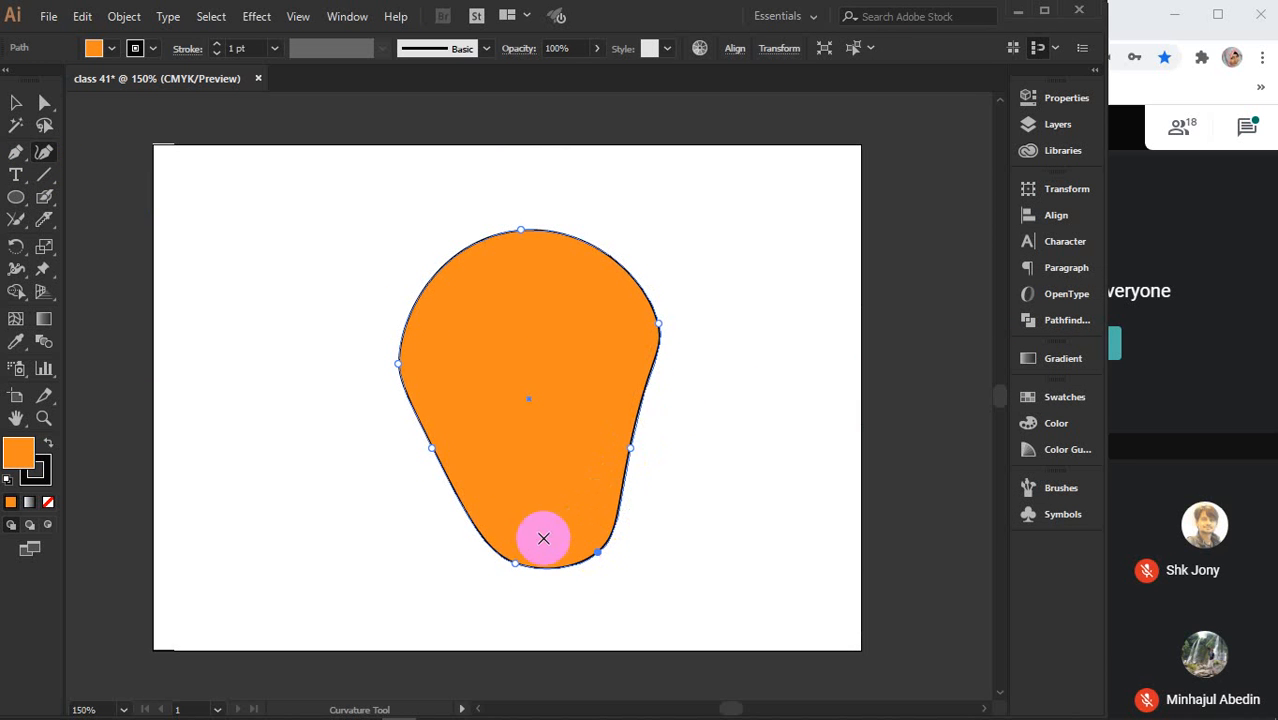
- Bulge the orange shape's upper right side outward with adjusted and added curve points, keeping the lower part narrow
click(660, 323)
drag(660, 323, 664, 284)
click(633, 449)
drag(633, 450, 642, 450)
drag(661, 372, 674, 391)
click(645, 455)
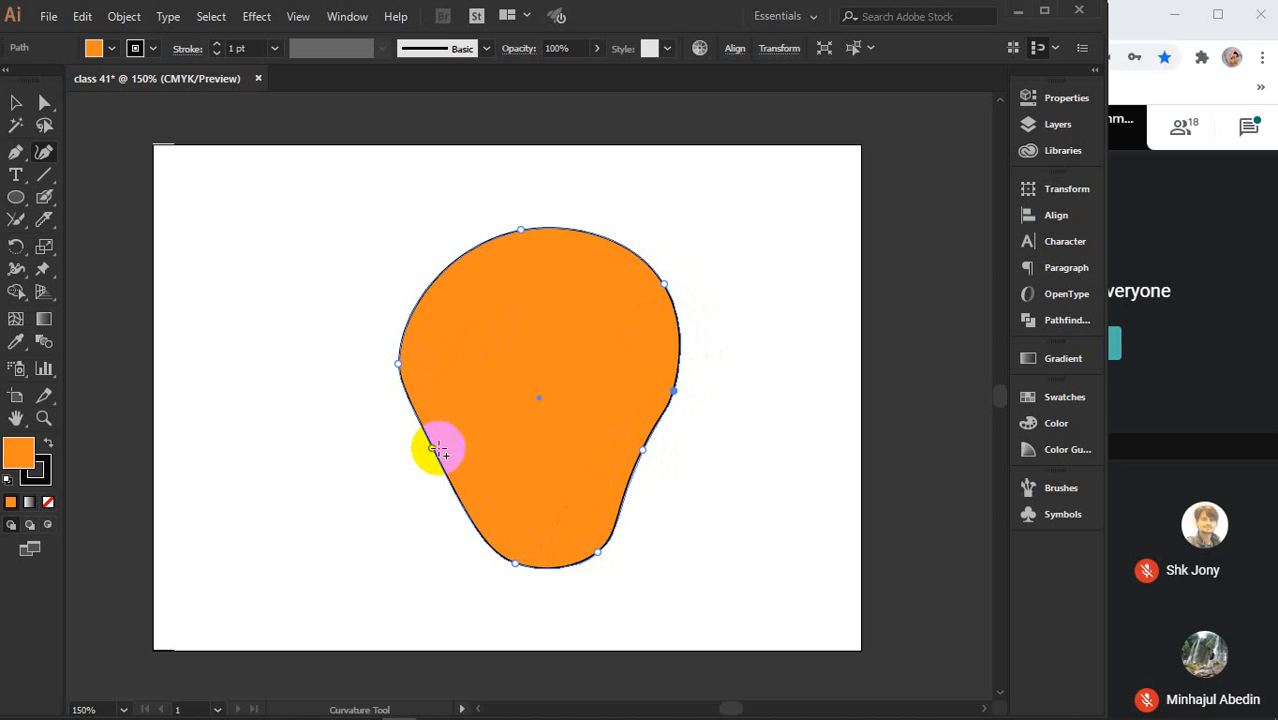
- Pull the orange shape's two left curve points inward and raise its top point to balance the light-bulb outline
drag(440, 451, 454, 439)
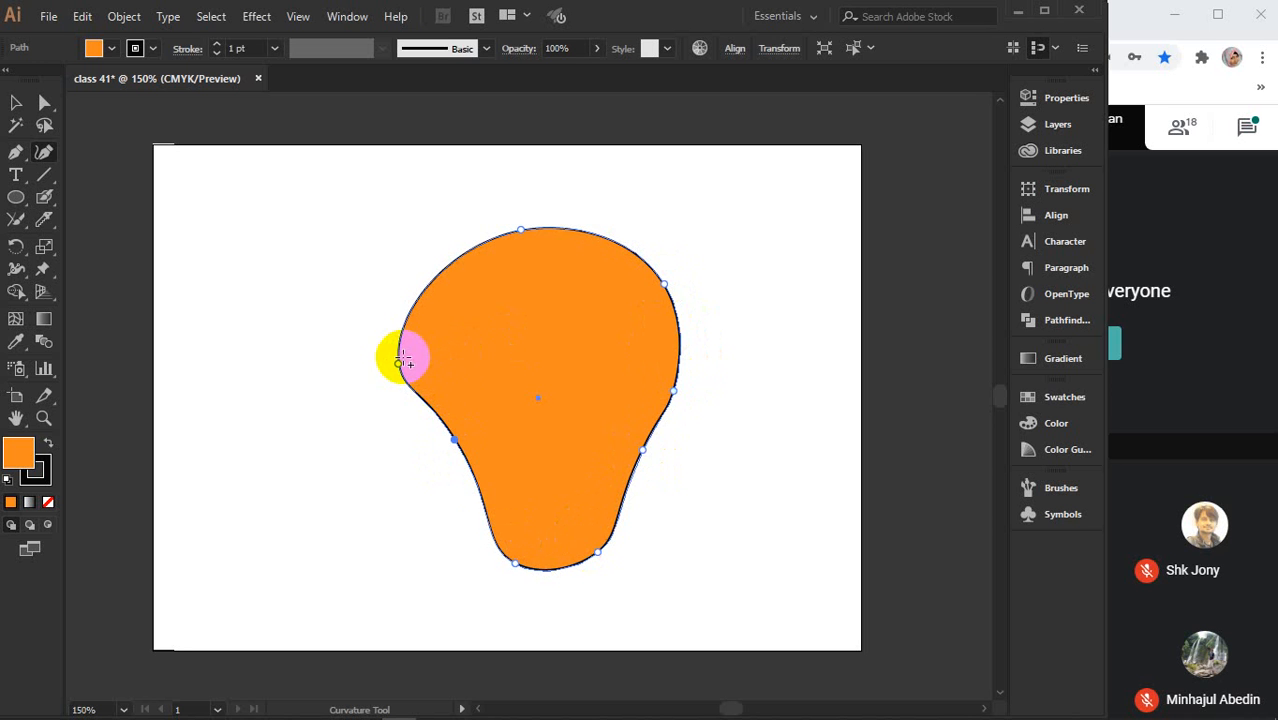
drag(403, 362, 417, 355)
click(519, 229)
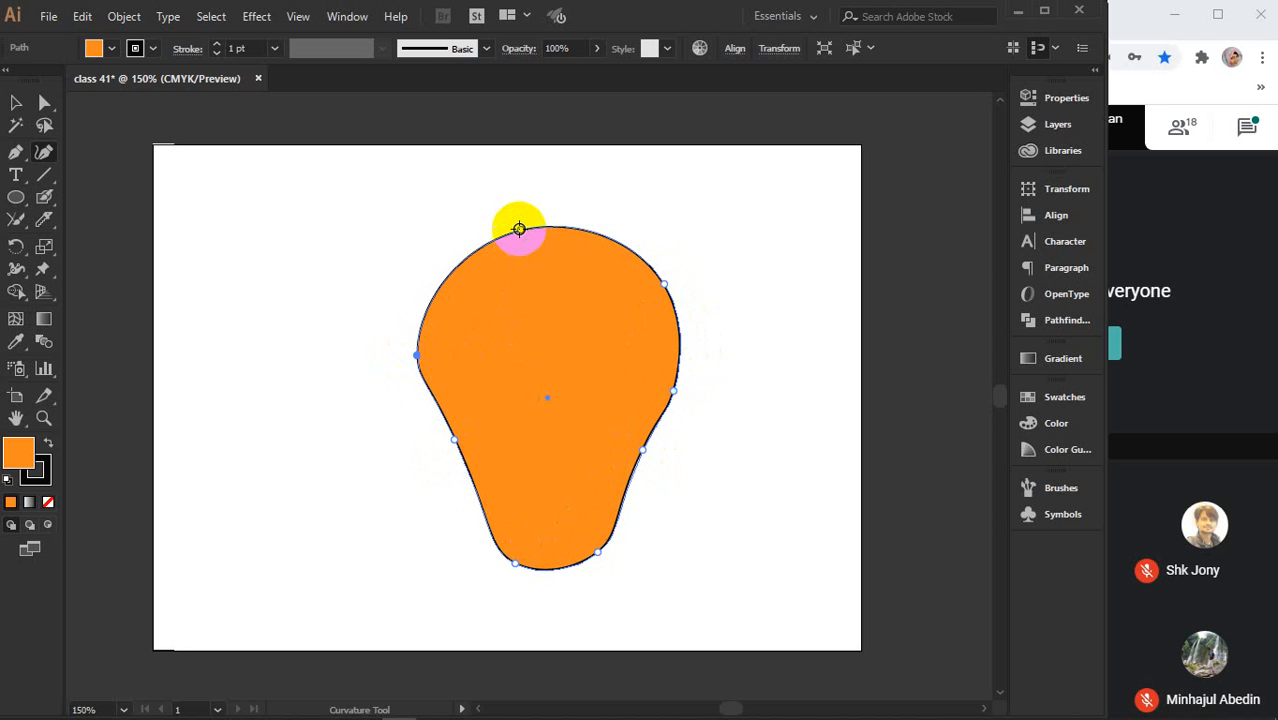
drag(519, 229, 517, 216)
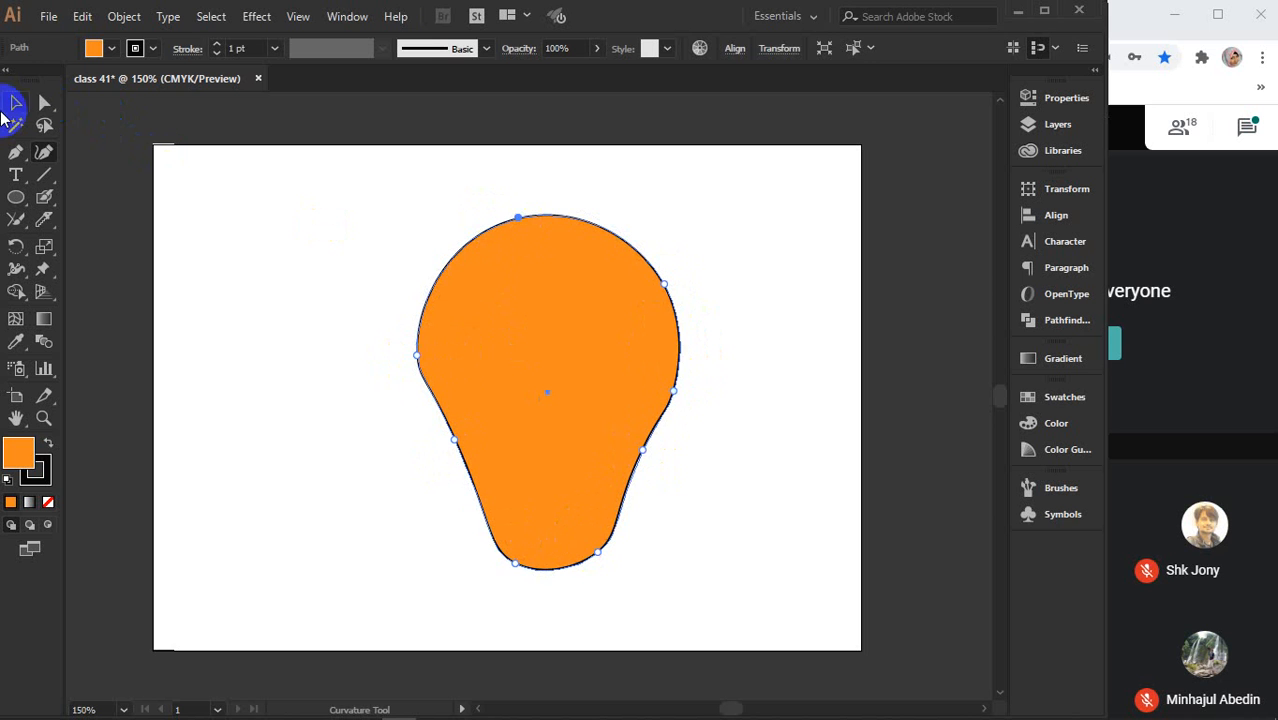
- Move the orange shape slightly upward on the artboard and lock it in place
click(16, 102)
click(264, 215)
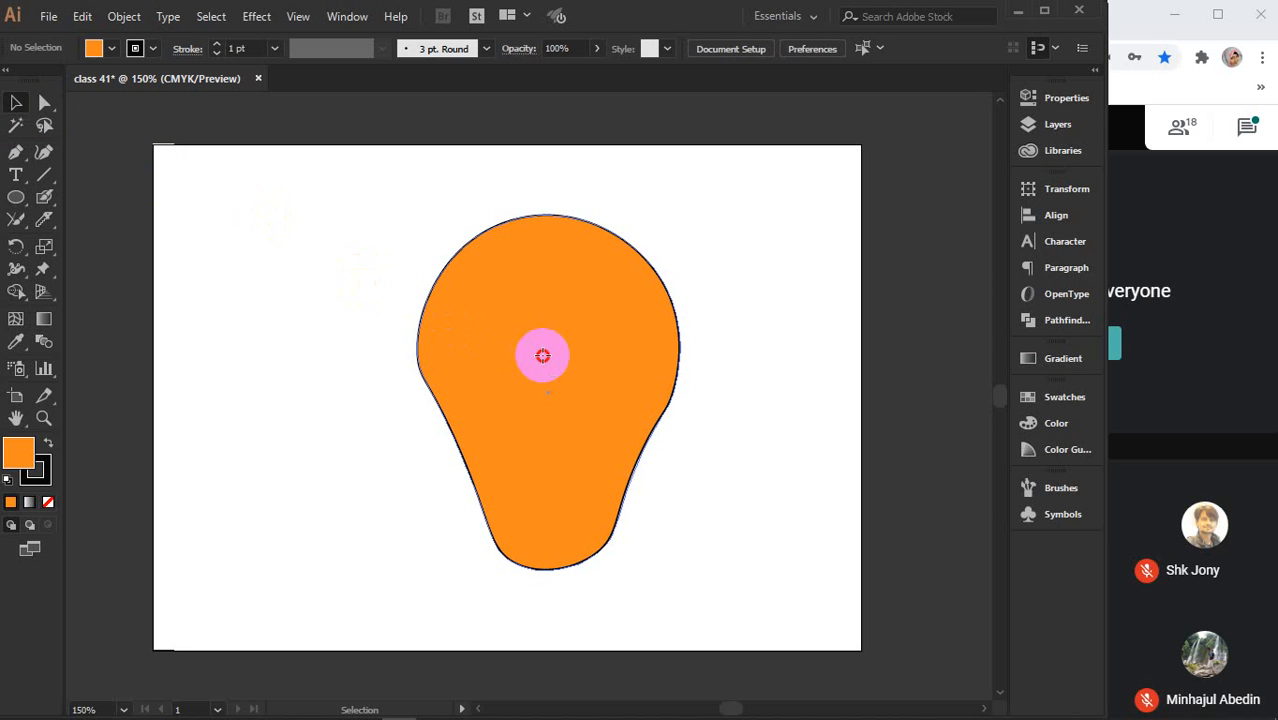
drag(542, 356, 542, 344)
click(393, 361)
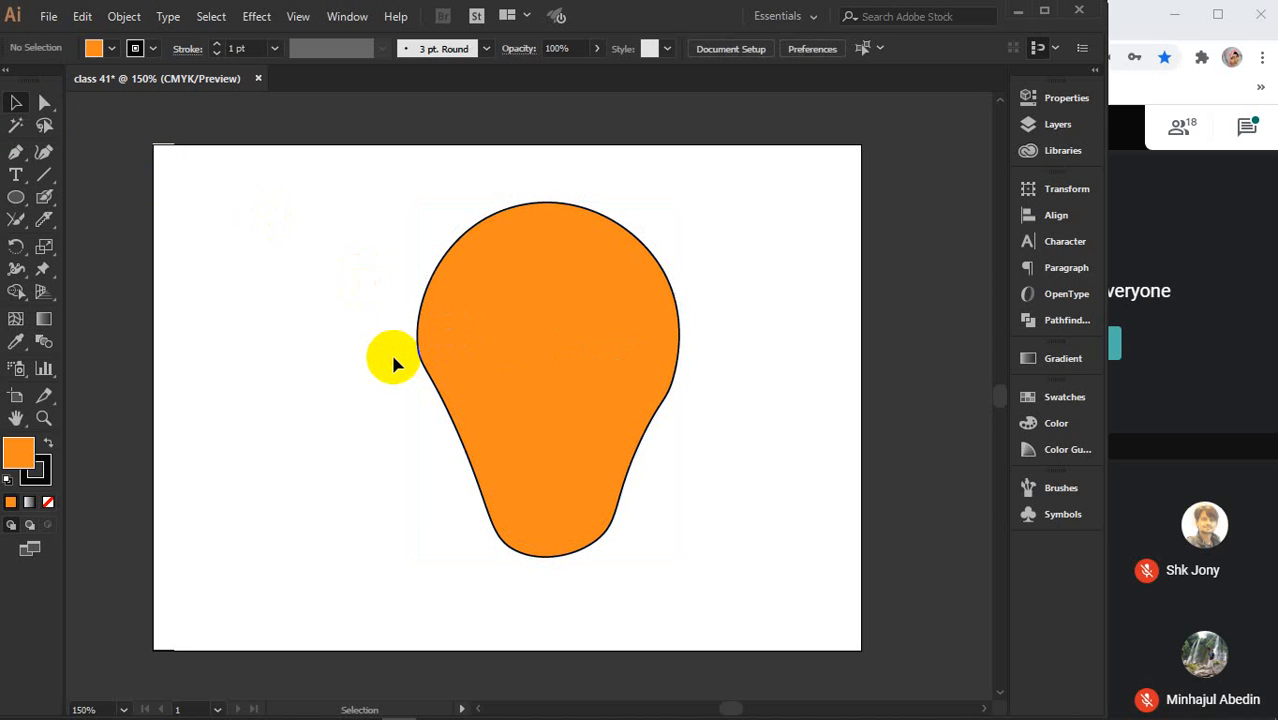
click(486, 332)
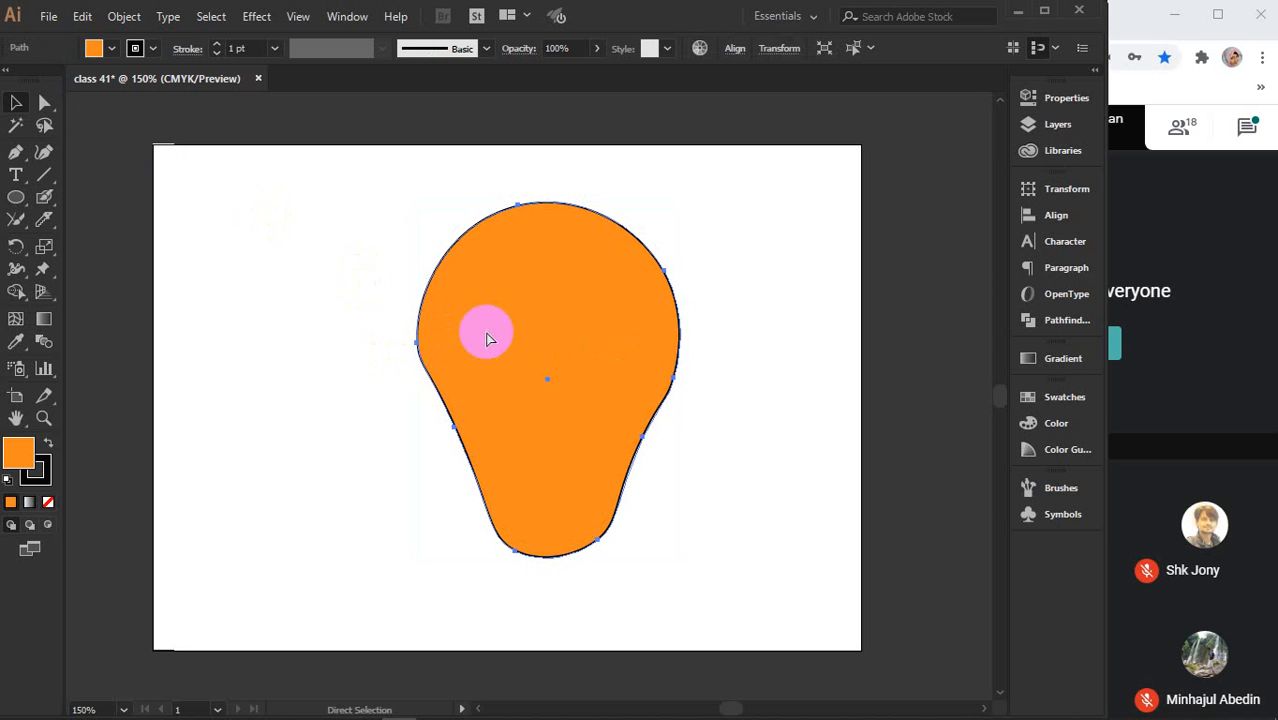
key(ctrl+2)
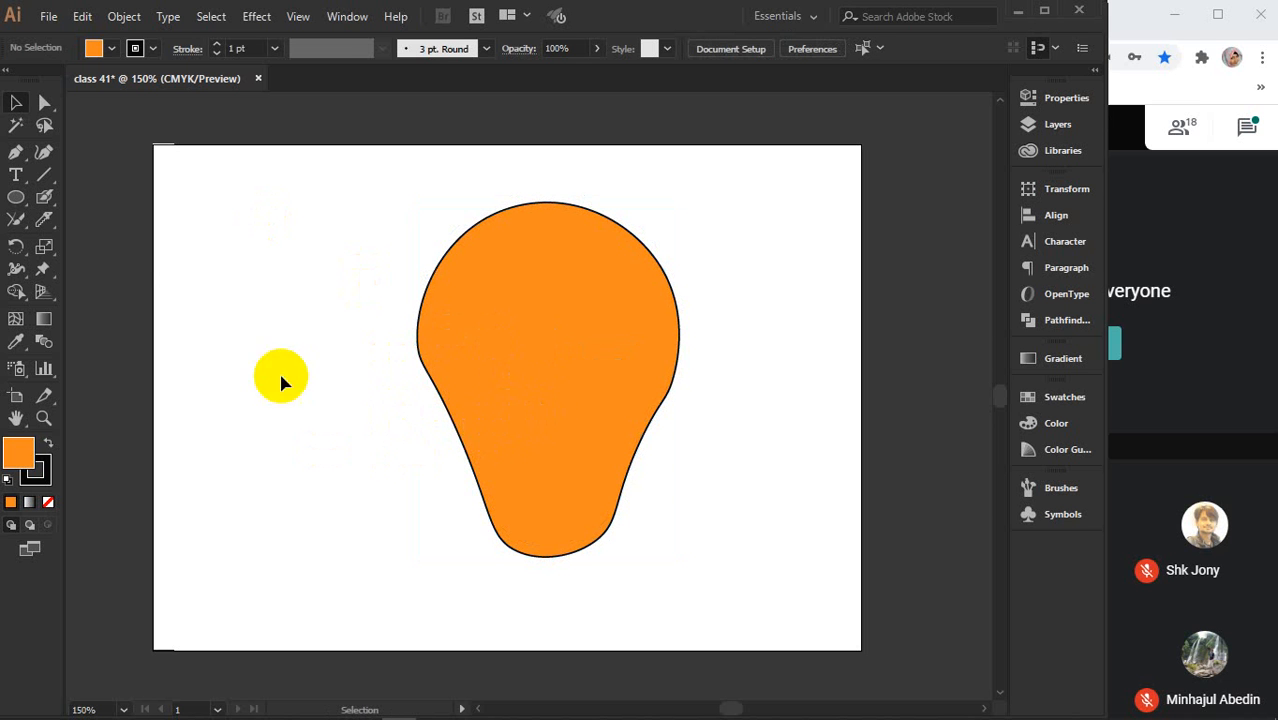
click(44, 180)
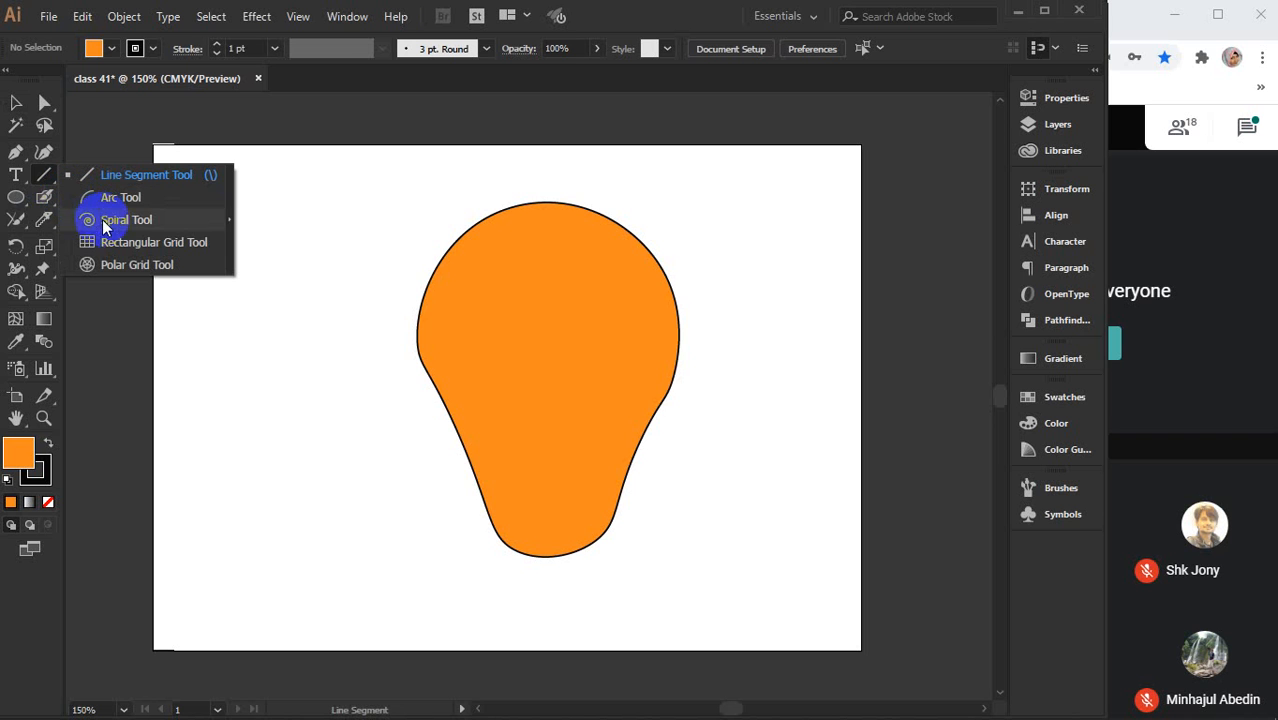
click(15, 220)
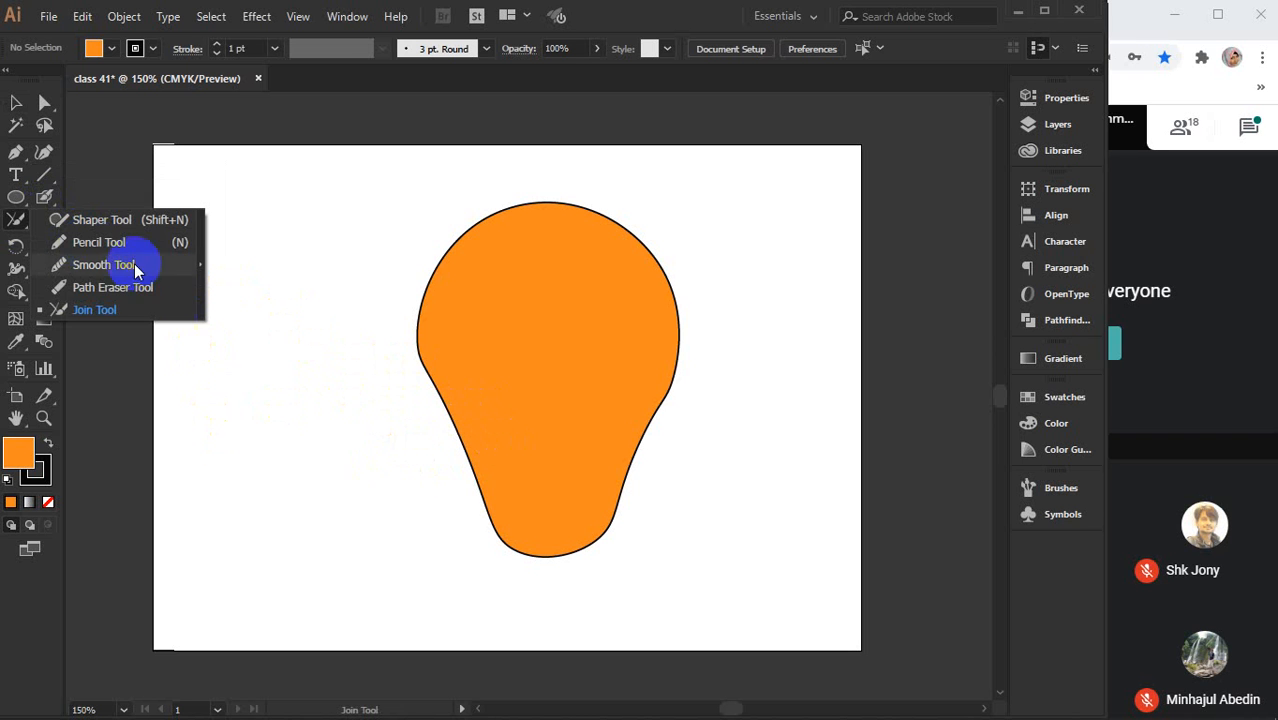
click(86, 243)
mouse_move(440, 398)
mouse_down()
mouse_move(466, 411)
mouse_move(524, 556)
mouse_move(520, 545)
mouse_move(513, 604)
mouse_up()
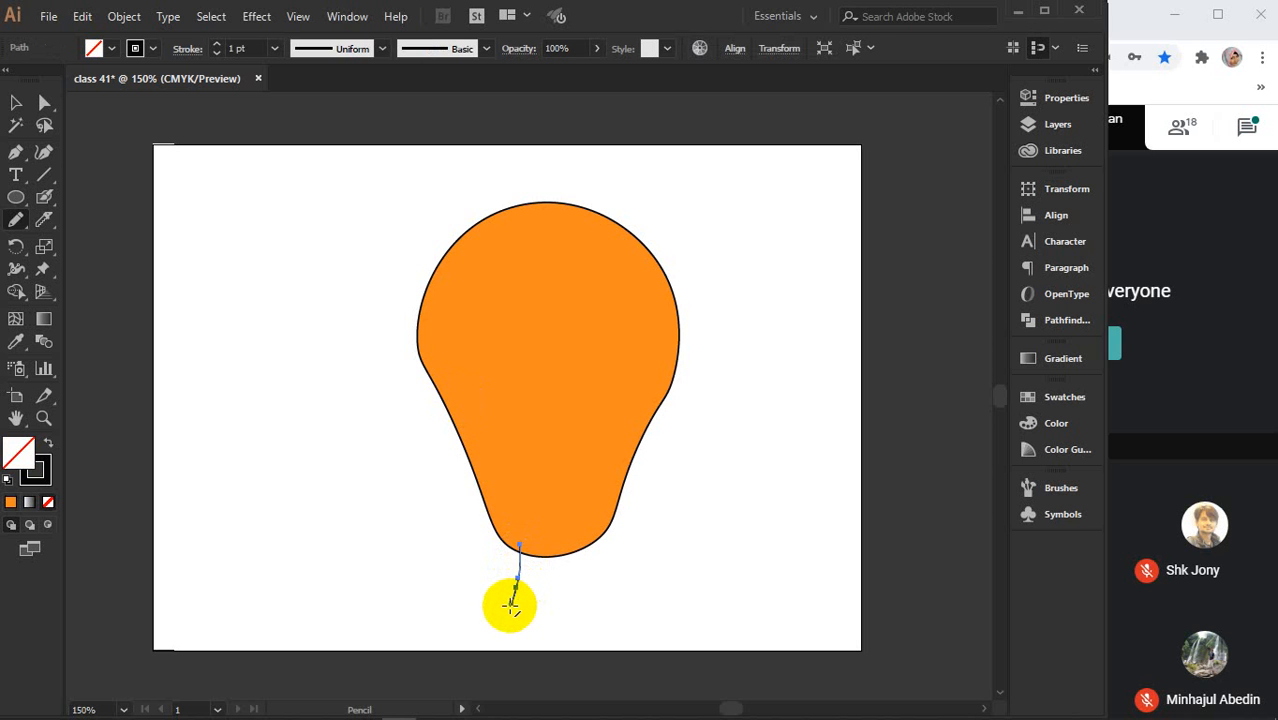
key(ctrl+z)
- Paint two black legs with the Paintbrush tool, running from the base of the orange body down and slightly outward
click(42, 198)
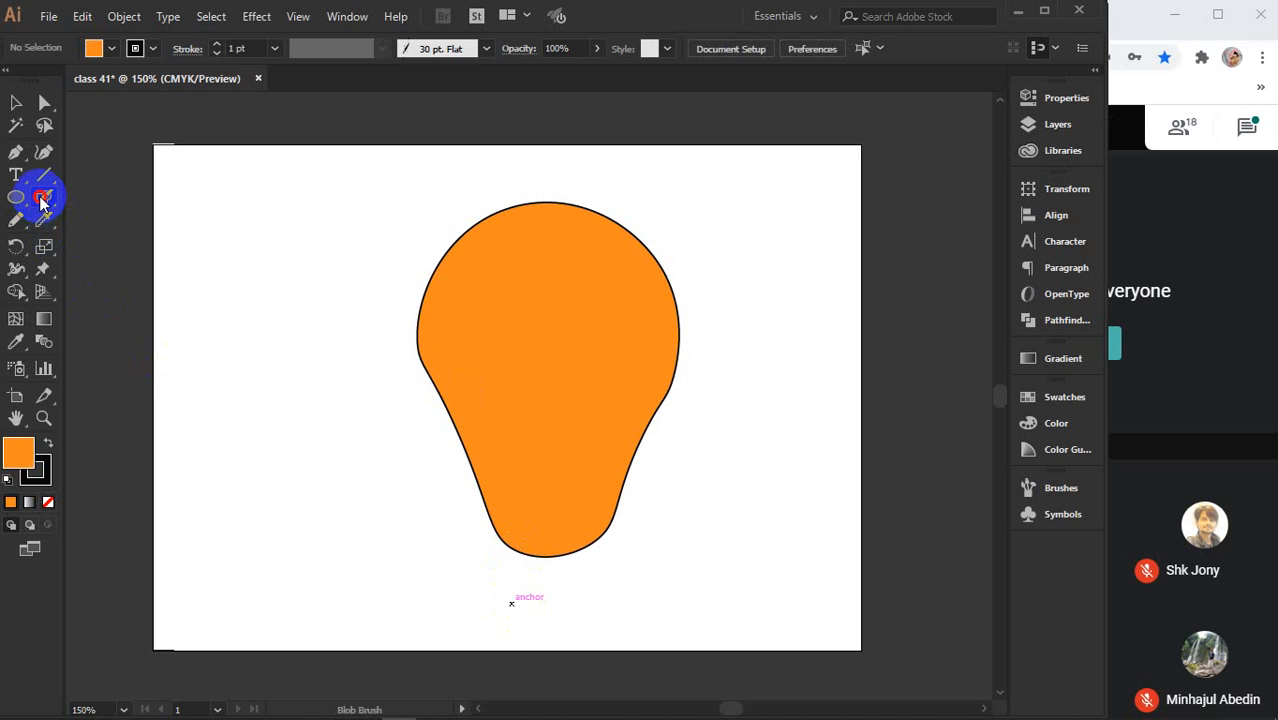
drag(42, 198, 100, 200)
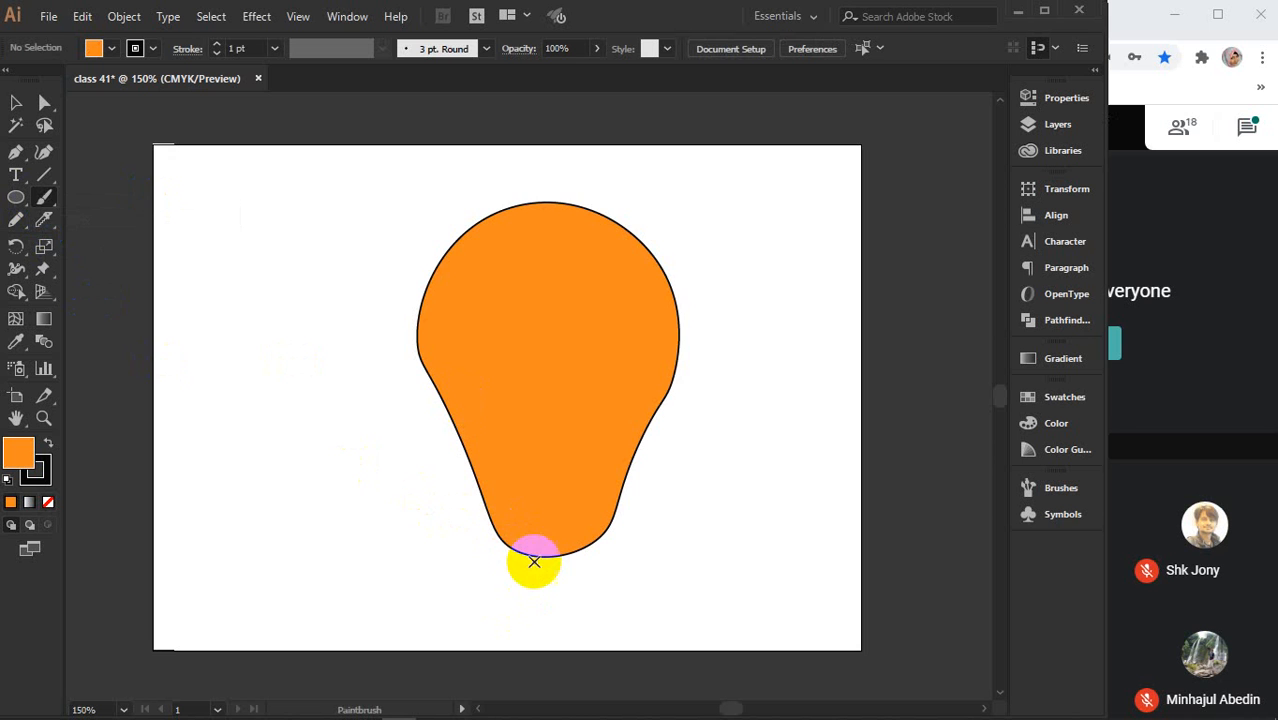
scroll(534, 562, up, 1)
drag(534, 560, 519, 460)
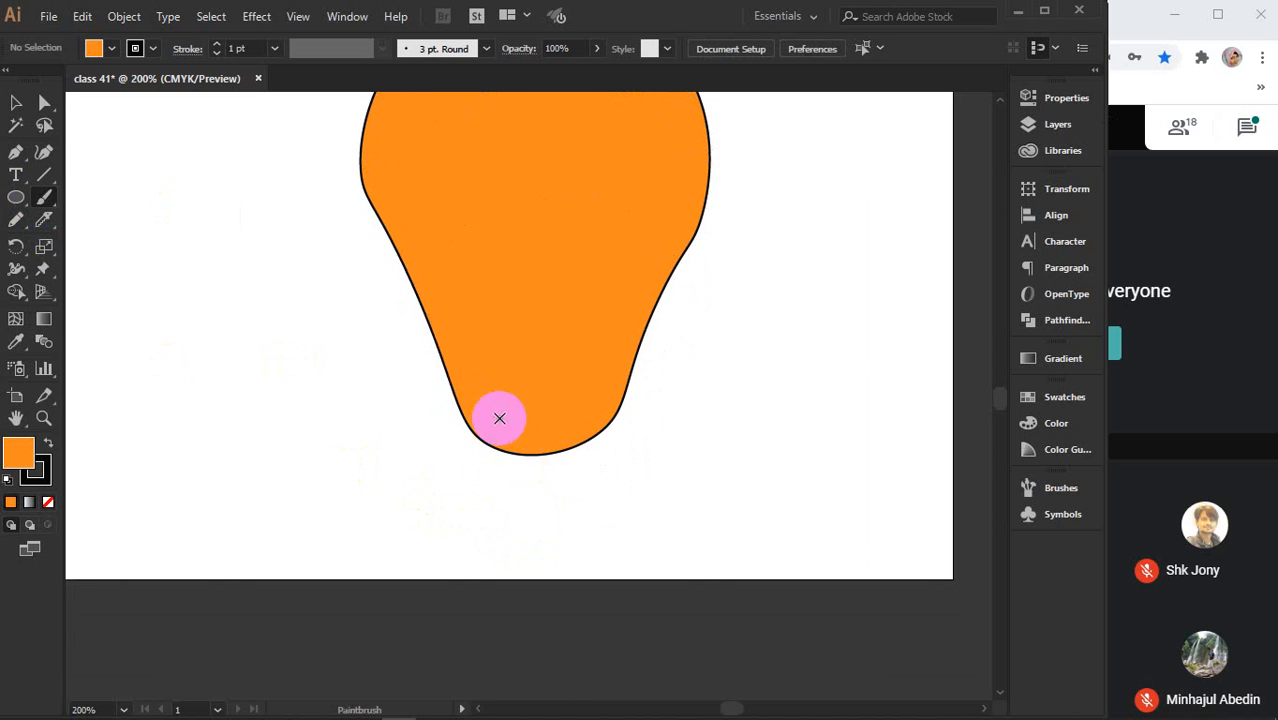
drag(499, 418, 476, 525)
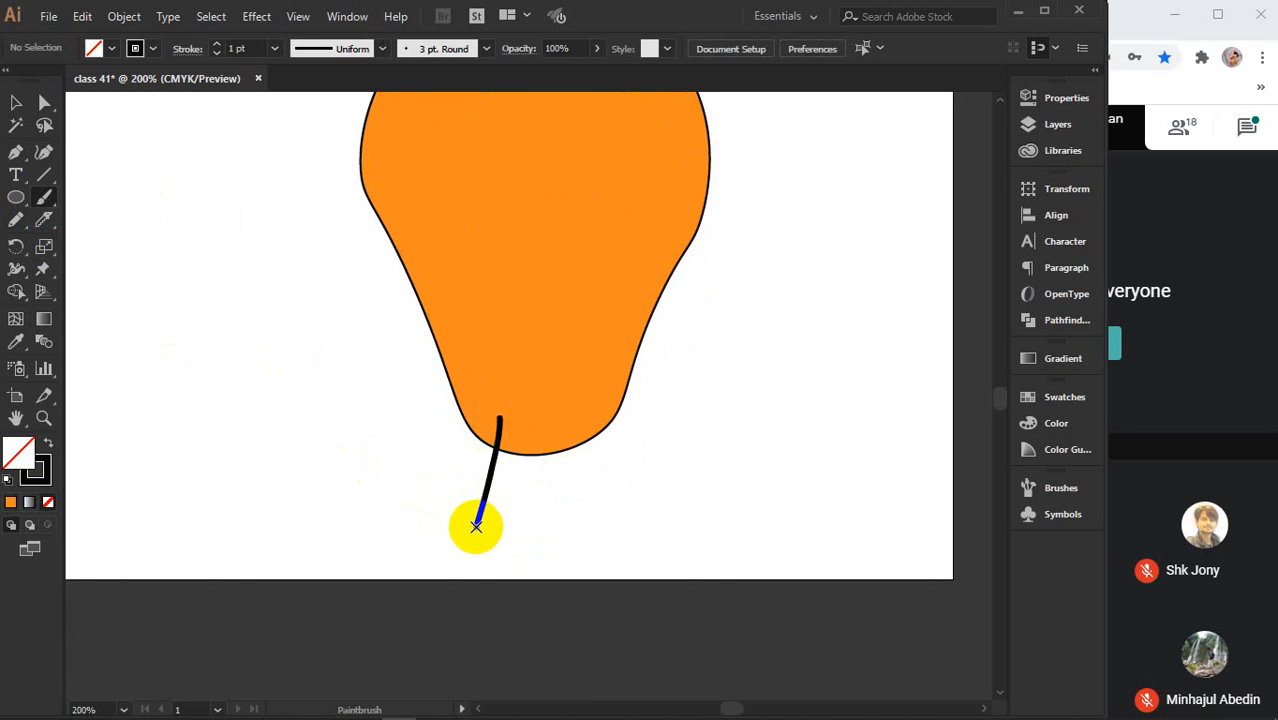
drag(561, 418, 573, 531)
click(16, 102)
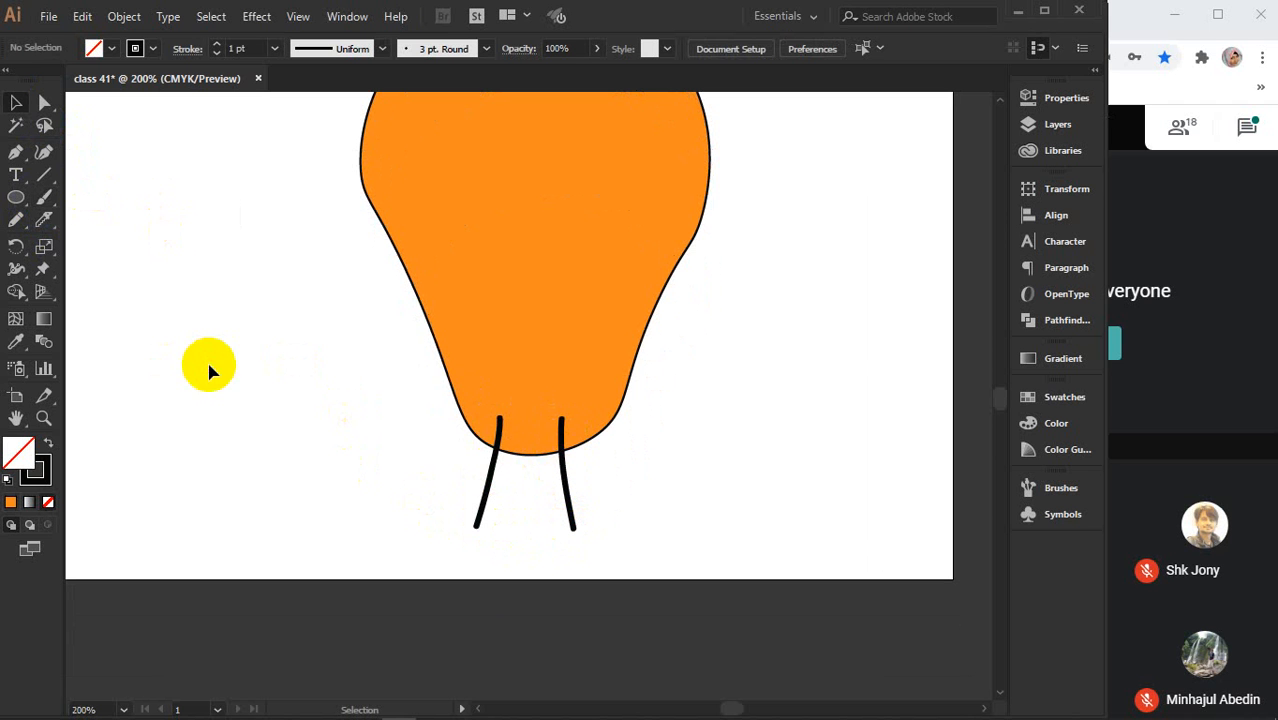
- Draw a small closed teardrop about 0.10 by 0.19 in with the Pen tool, left of the legs
click(18, 155)
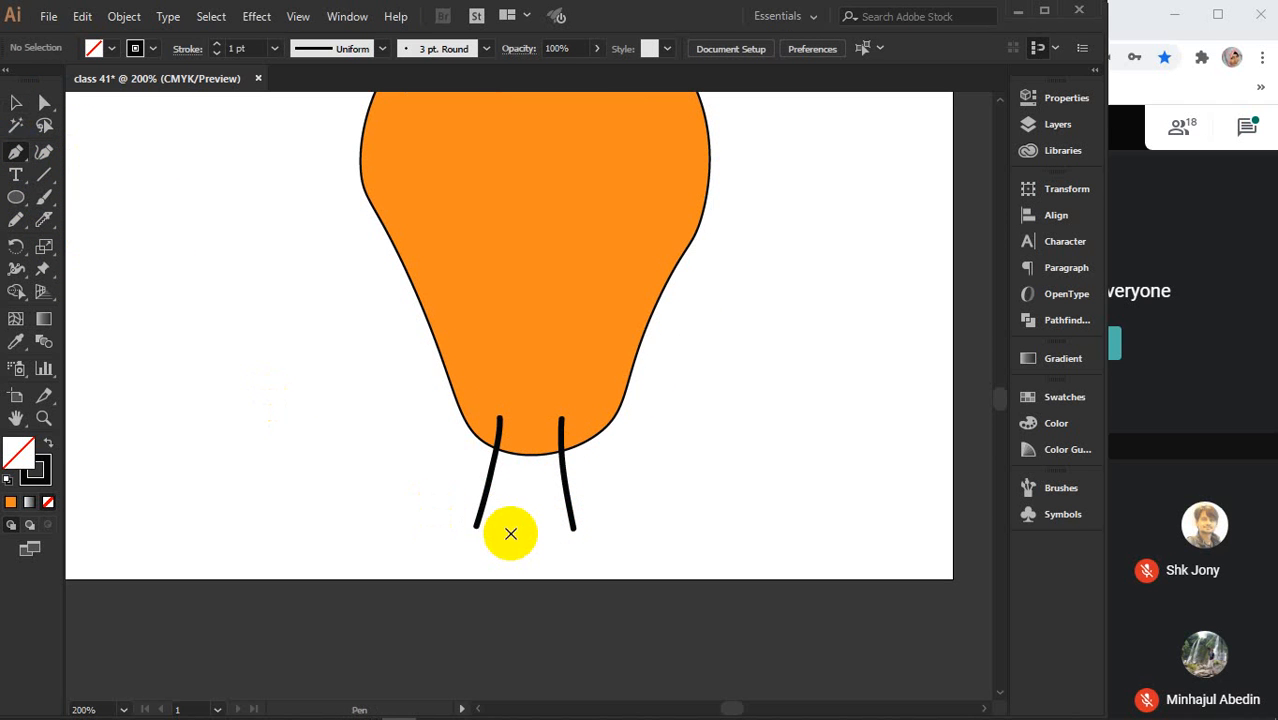
scroll(510, 535, up, 2)
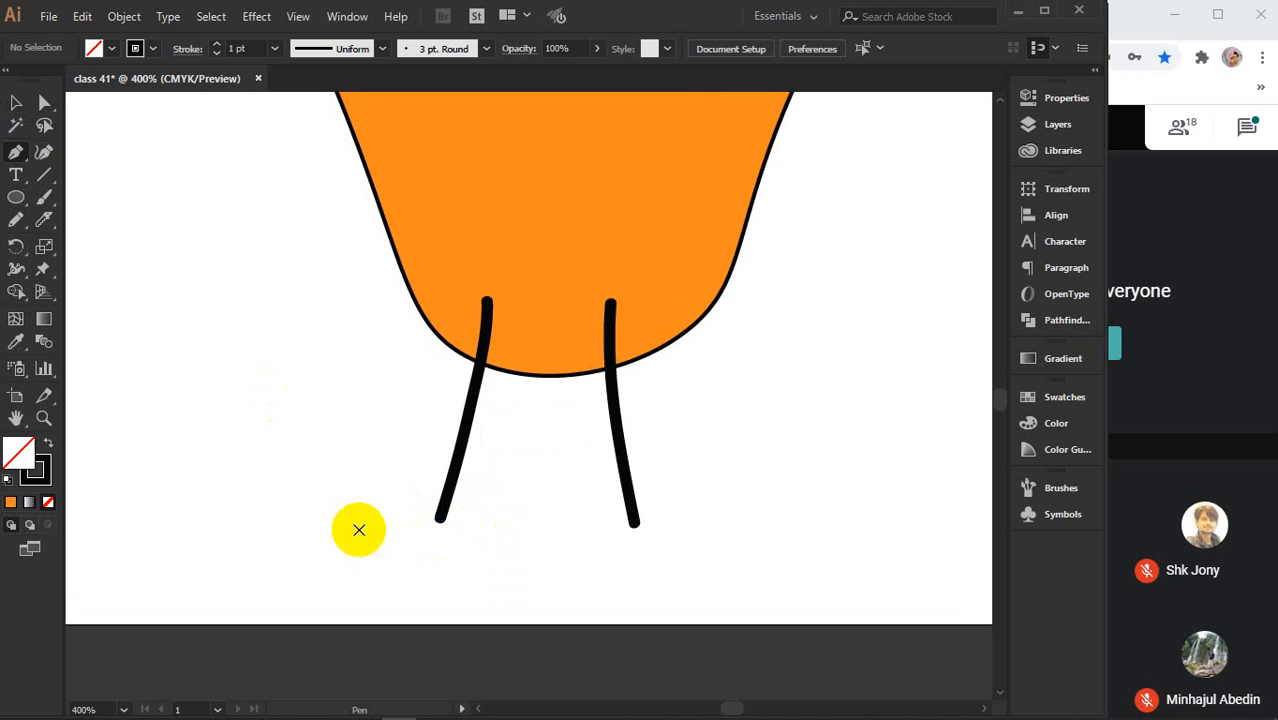
click(311, 472)
drag(293, 509, 305, 445)
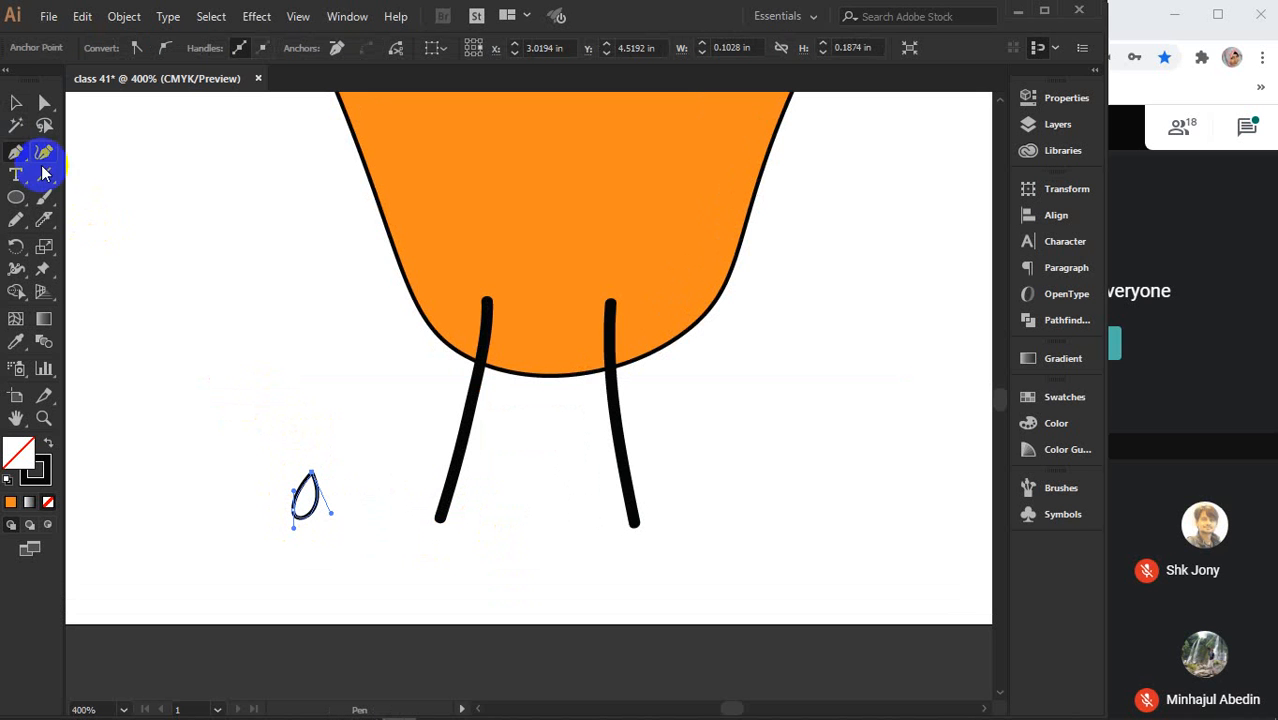
click(16, 102)
click(247, 318)
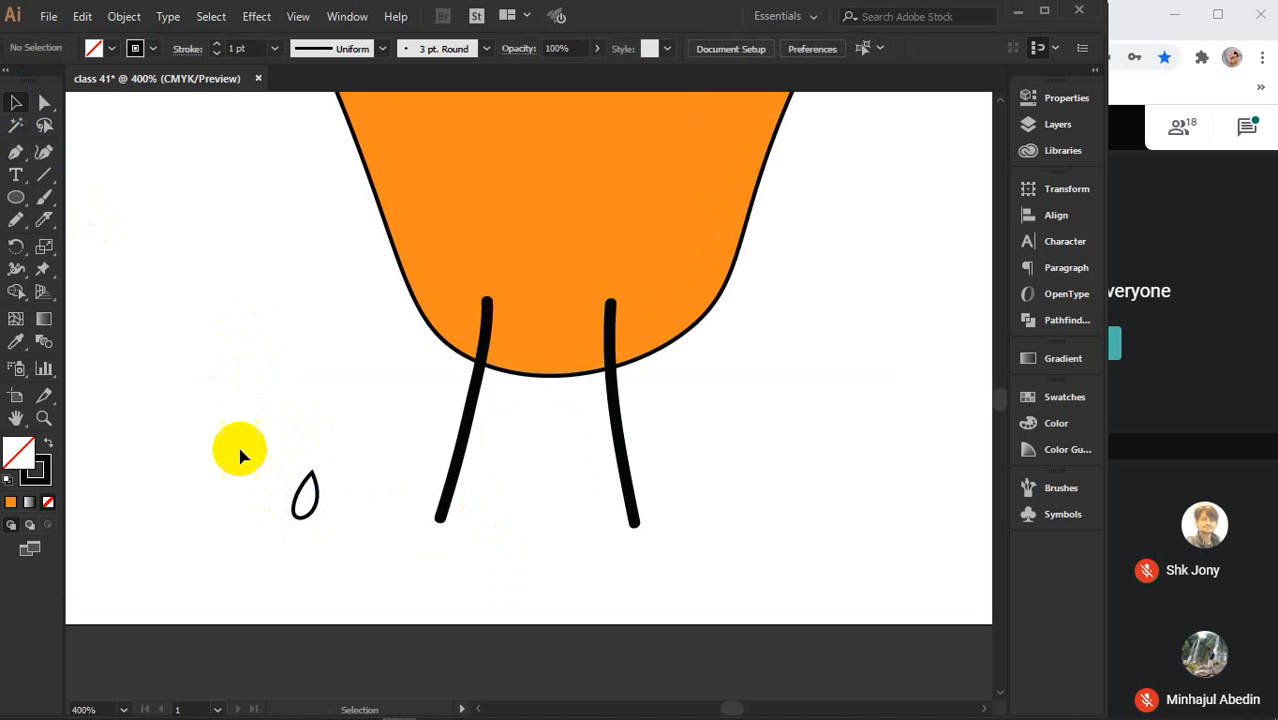
- Draw a larger closed teardrop around the small one with the Pen tool, starting and ending at its tip
click(16, 152)
scroll(320, 480, up, 2)
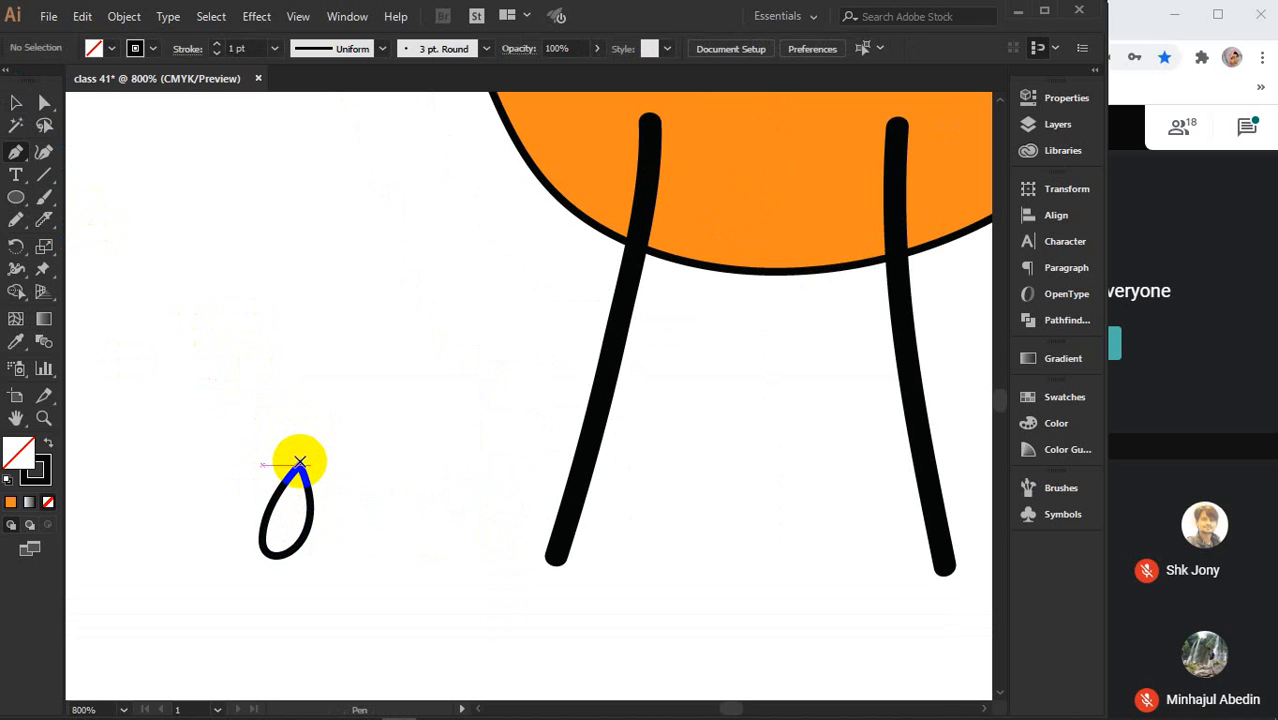
drag(299, 462, 271, 473)
click(277, 472)
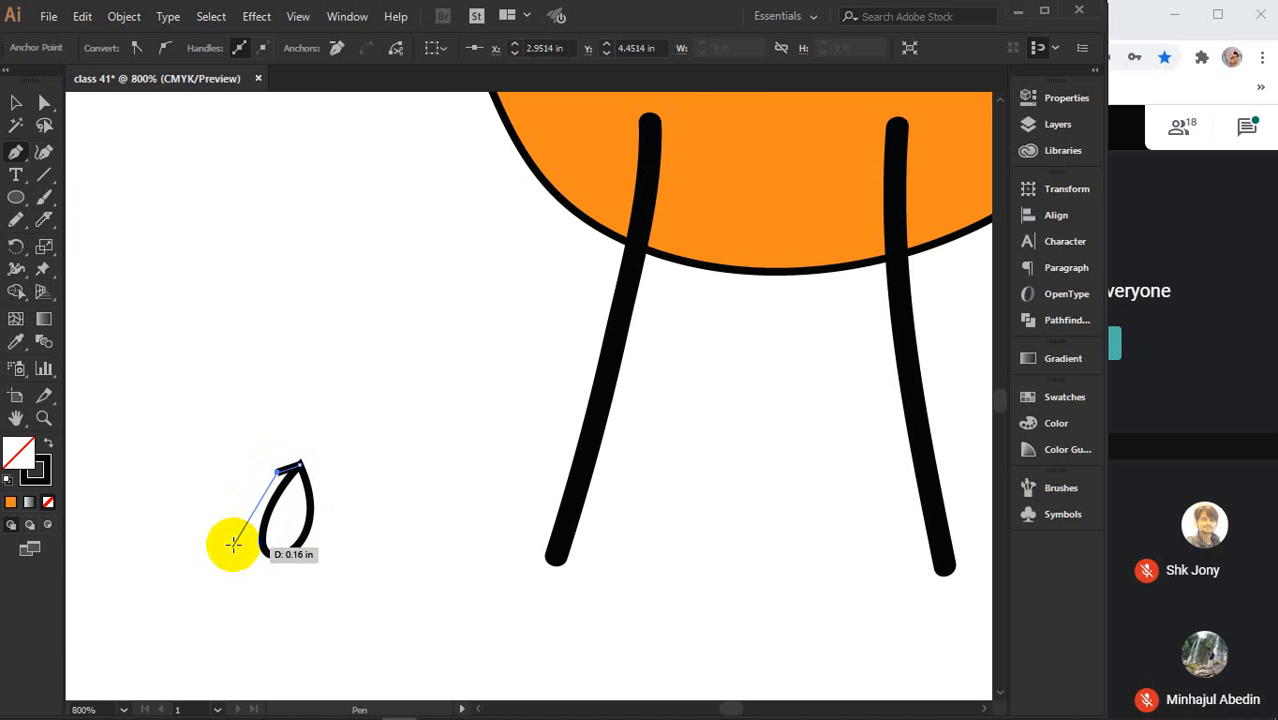
drag(232, 562, 241, 592)
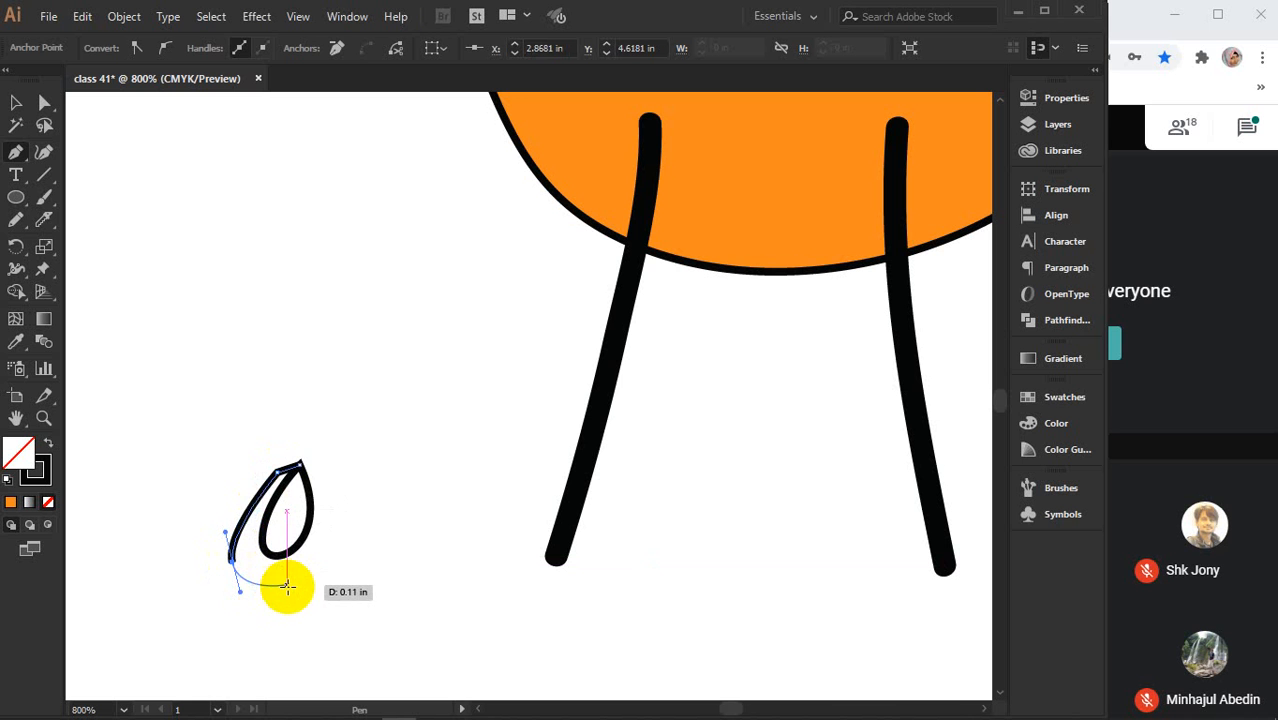
click(285, 592)
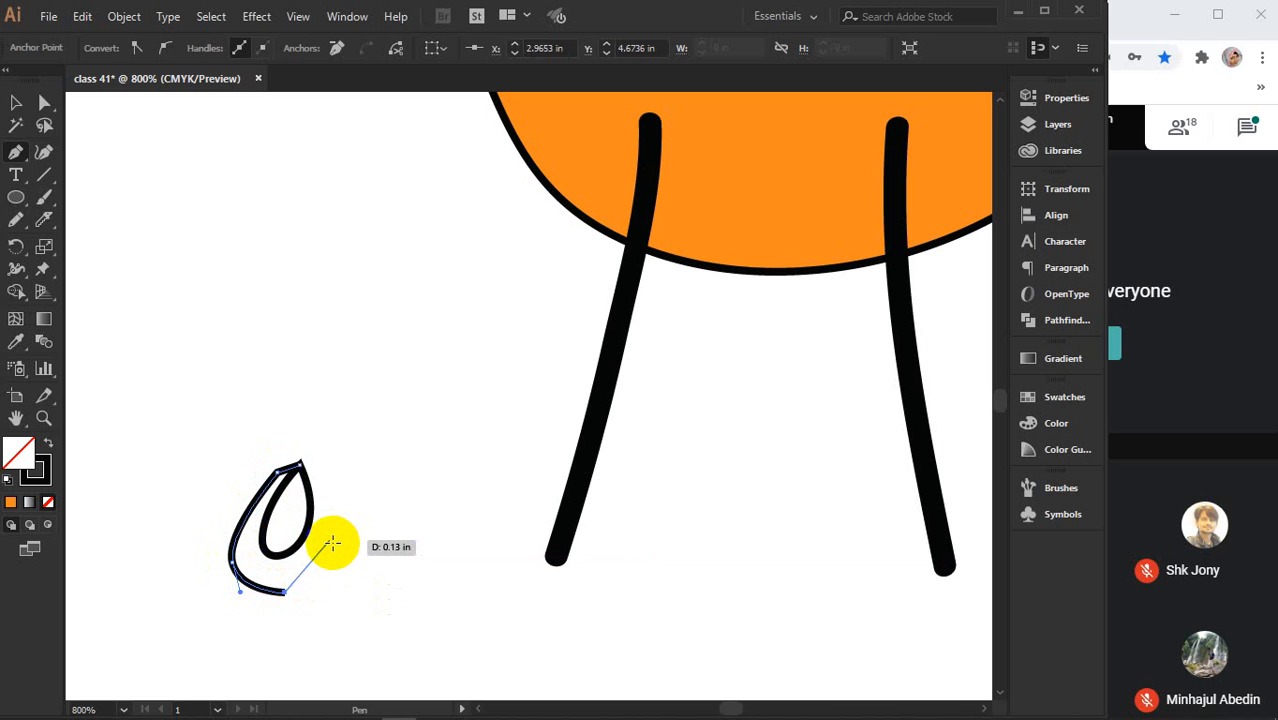
drag(330, 539, 333, 497)
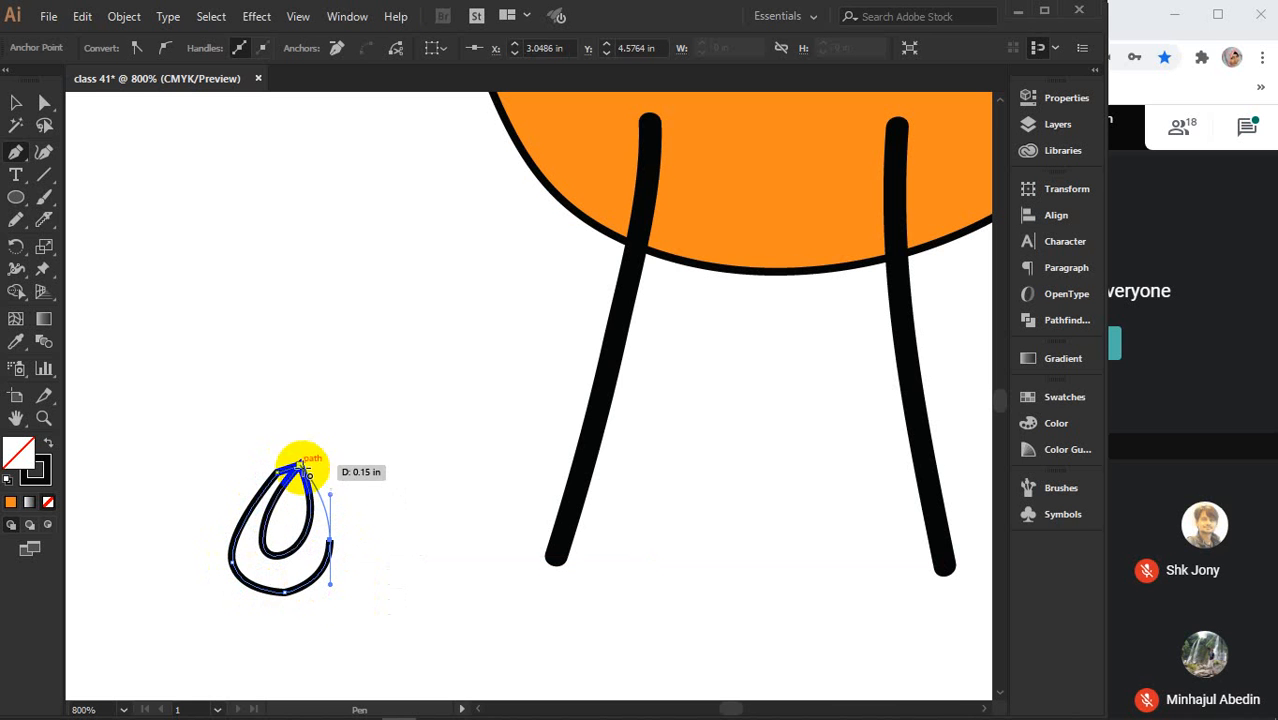
click(300, 463)
click(15, 103)
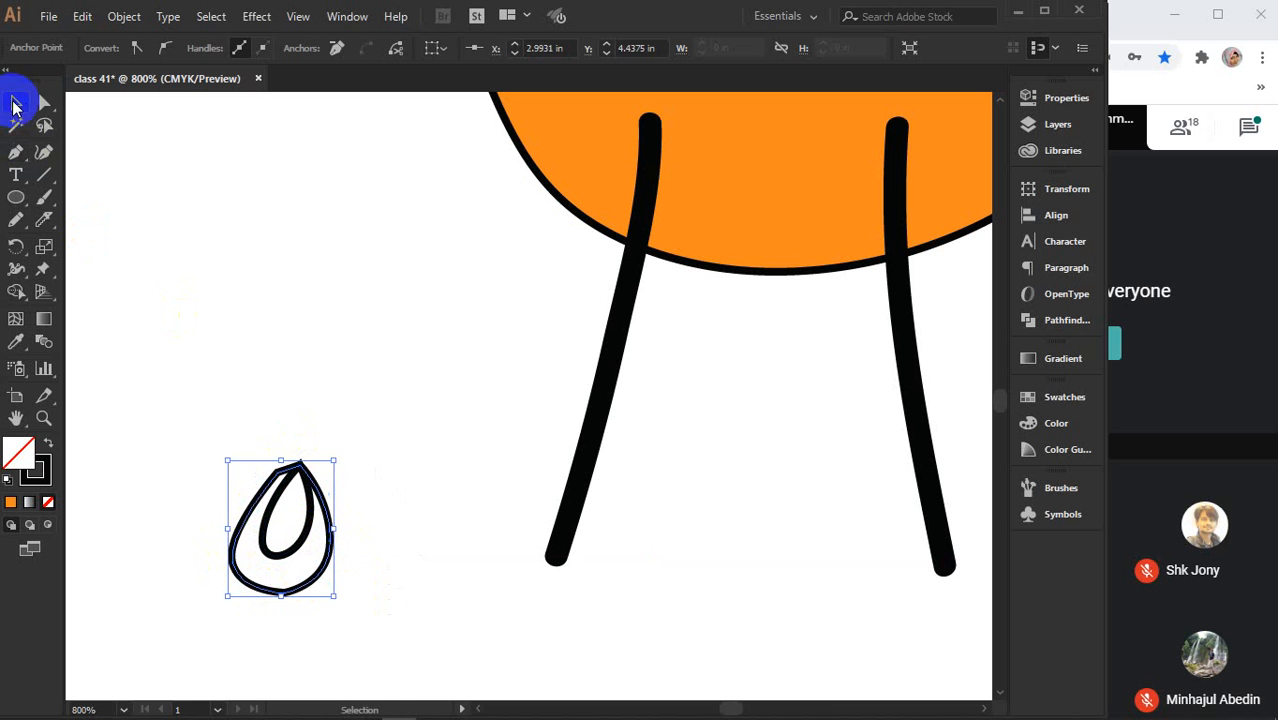
click(352, 430)
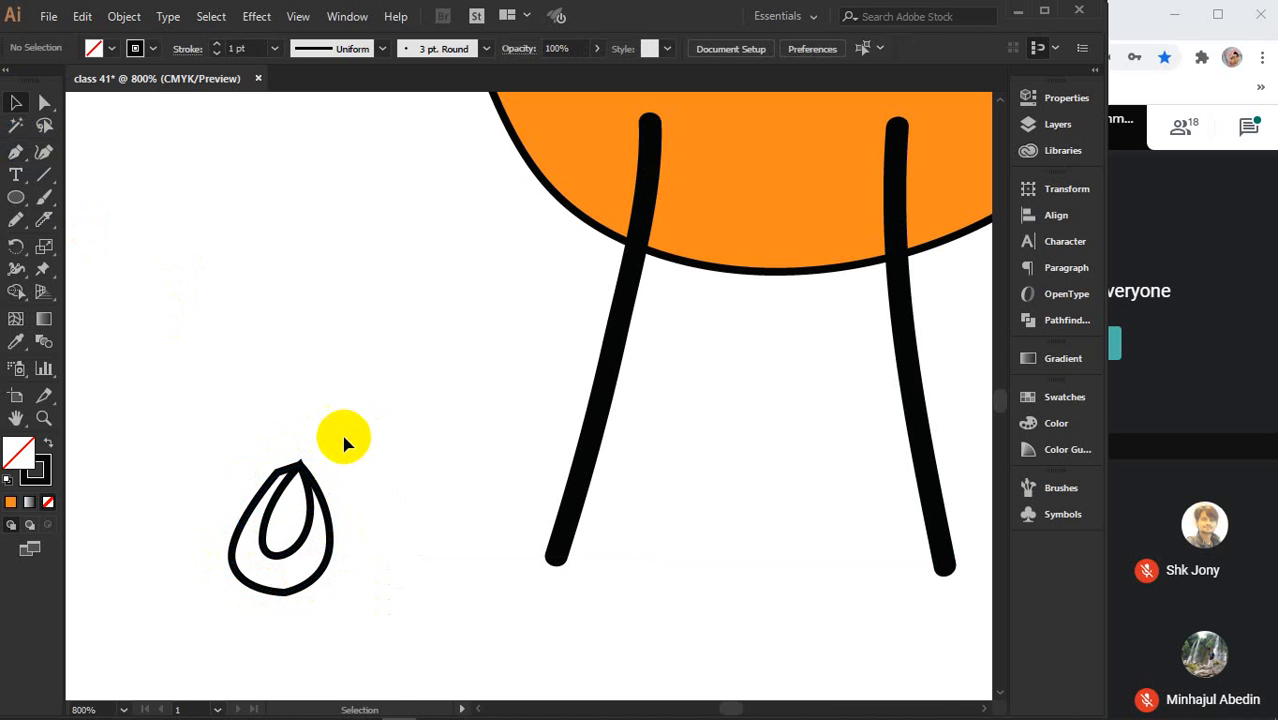
- Bring the small inner teardrop to the front of the larger one
right_click(285, 490)
mouse_move(340, 394)
click(530, 396)
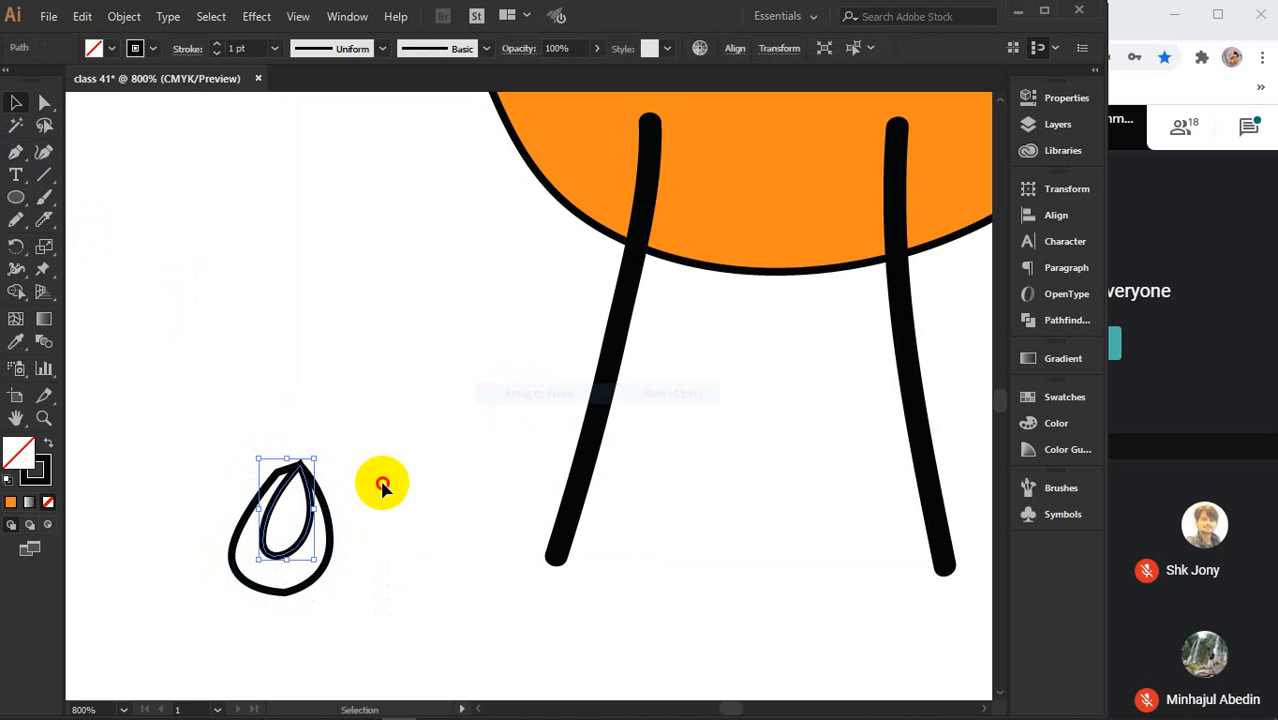
click(379, 476)
- Remove the stroke from both teardrops and make their fill the active color attribute
drag(253, 422, 352, 566)
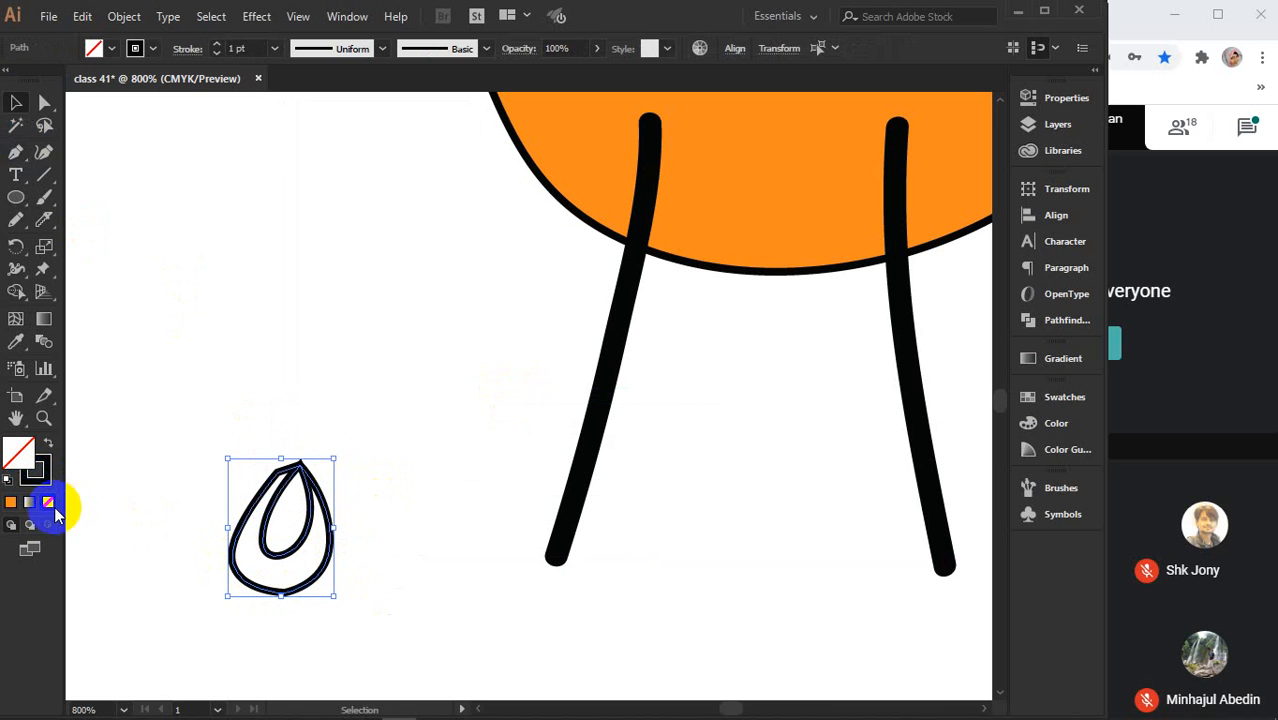
click(43, 484)
click(48, 504)
click(10, 446)
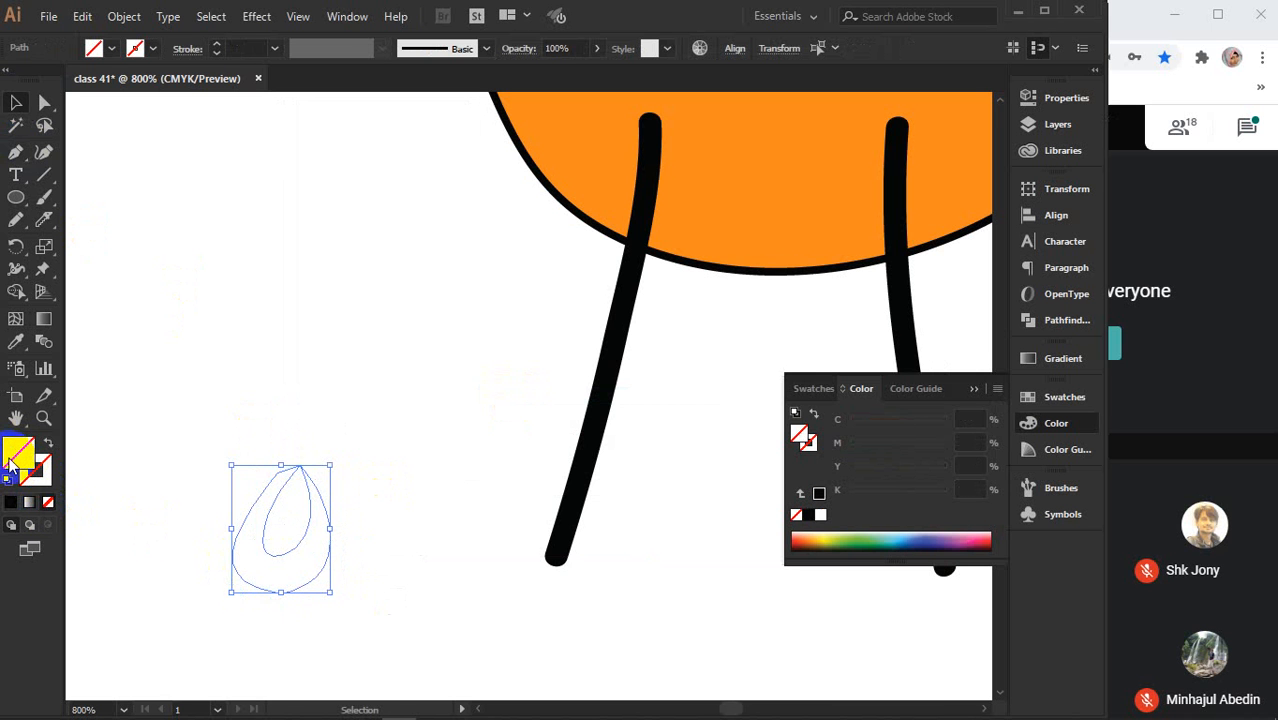
- Fill the inner teardrop with a dark yellow of about C 22, M 16, Y 100, K 0
click(425, 487)
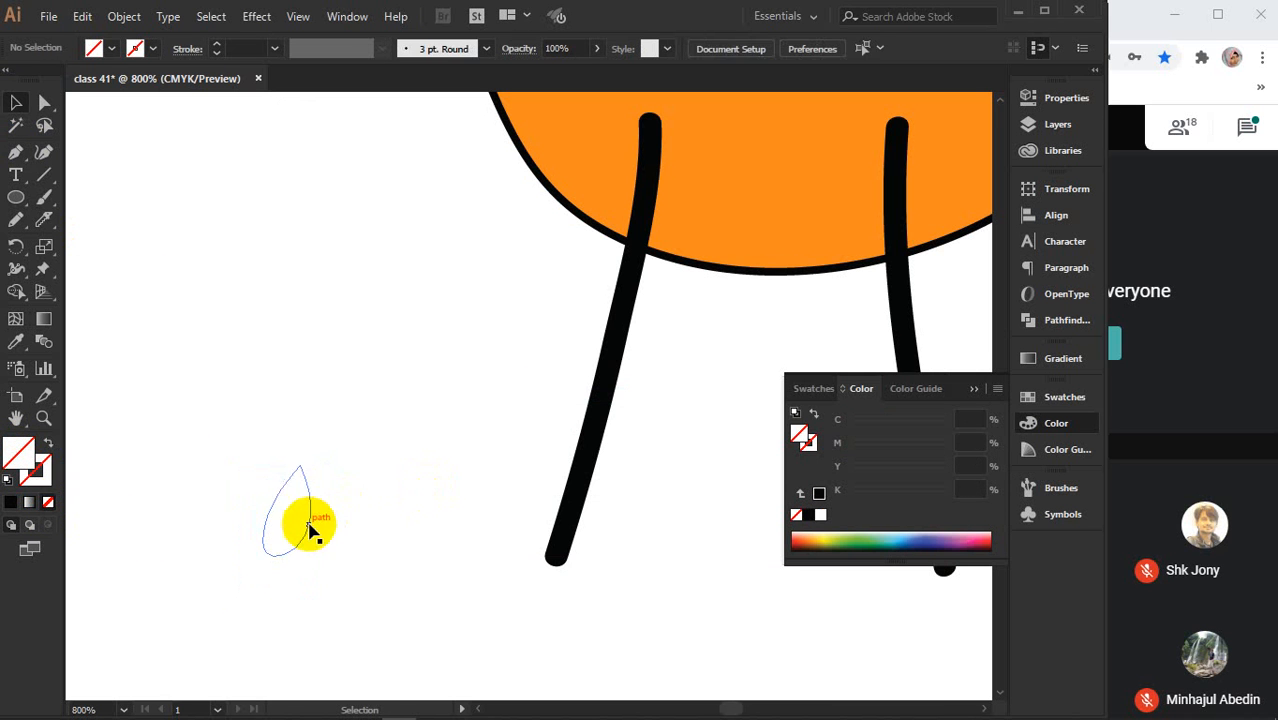
click(305, 527)
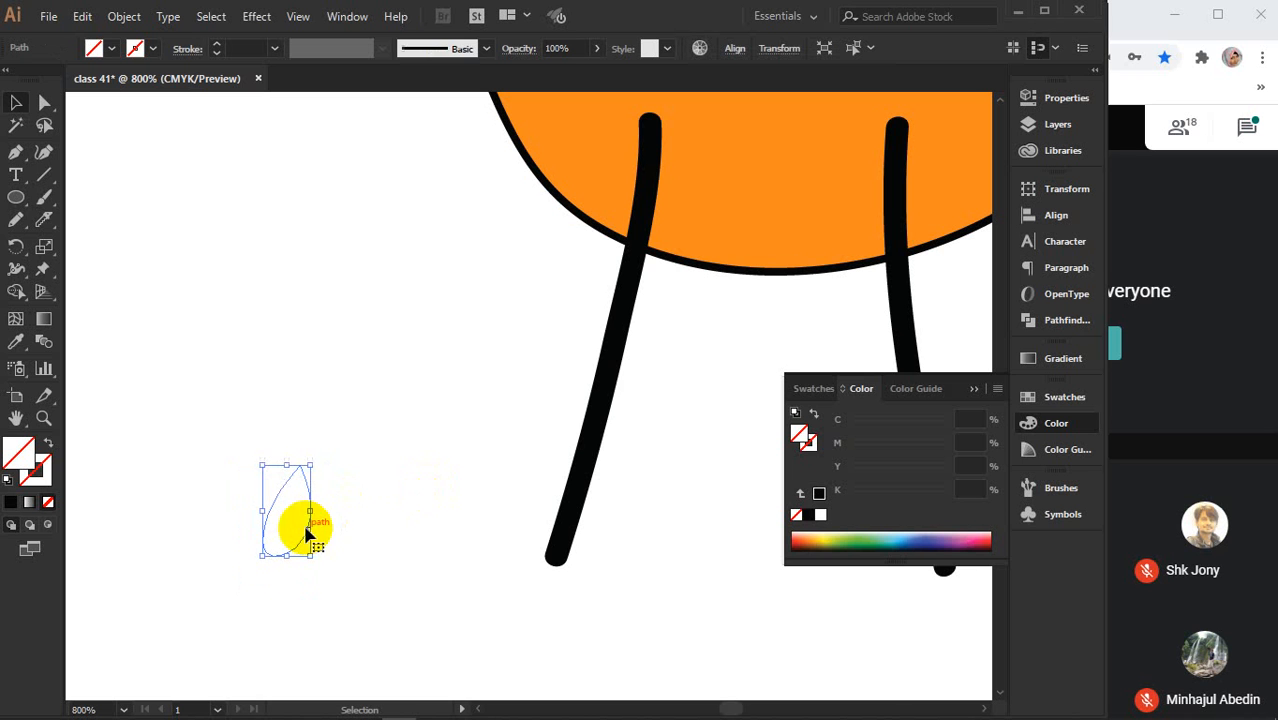
click(828, 534)
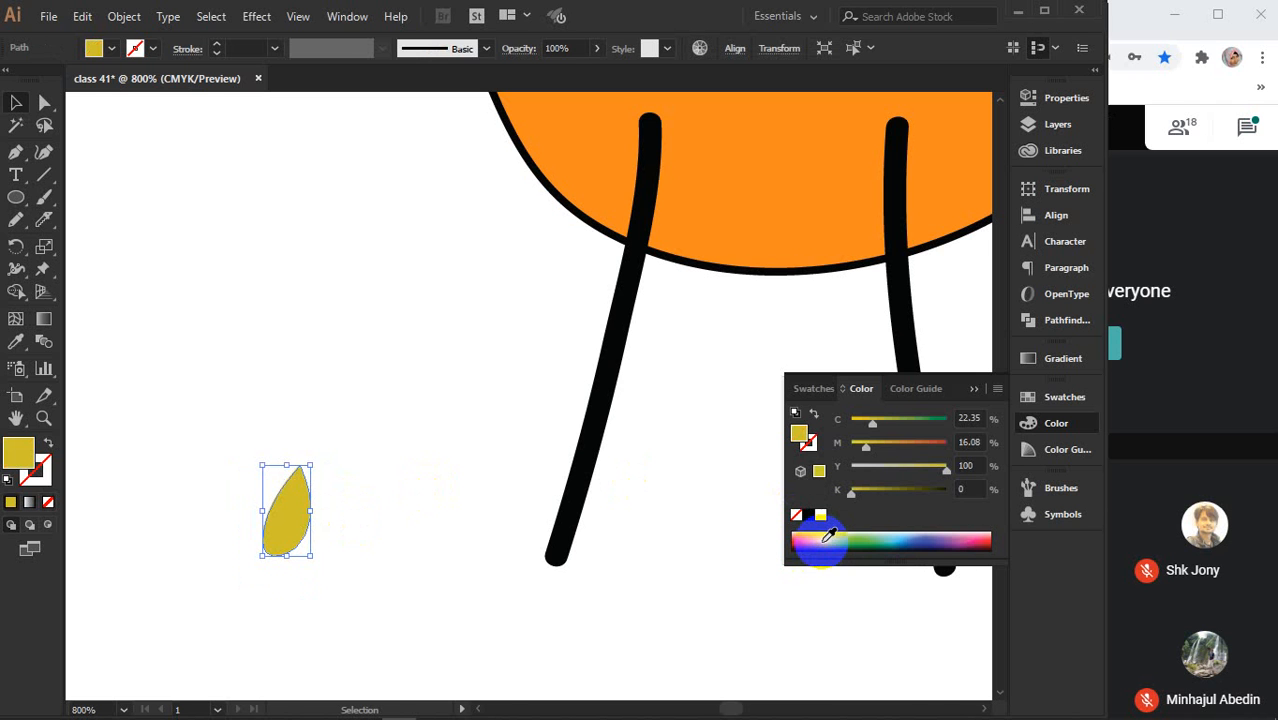
- Fill the larger outer teardrop with a light blue of about #00E7FF
click(976, 390)
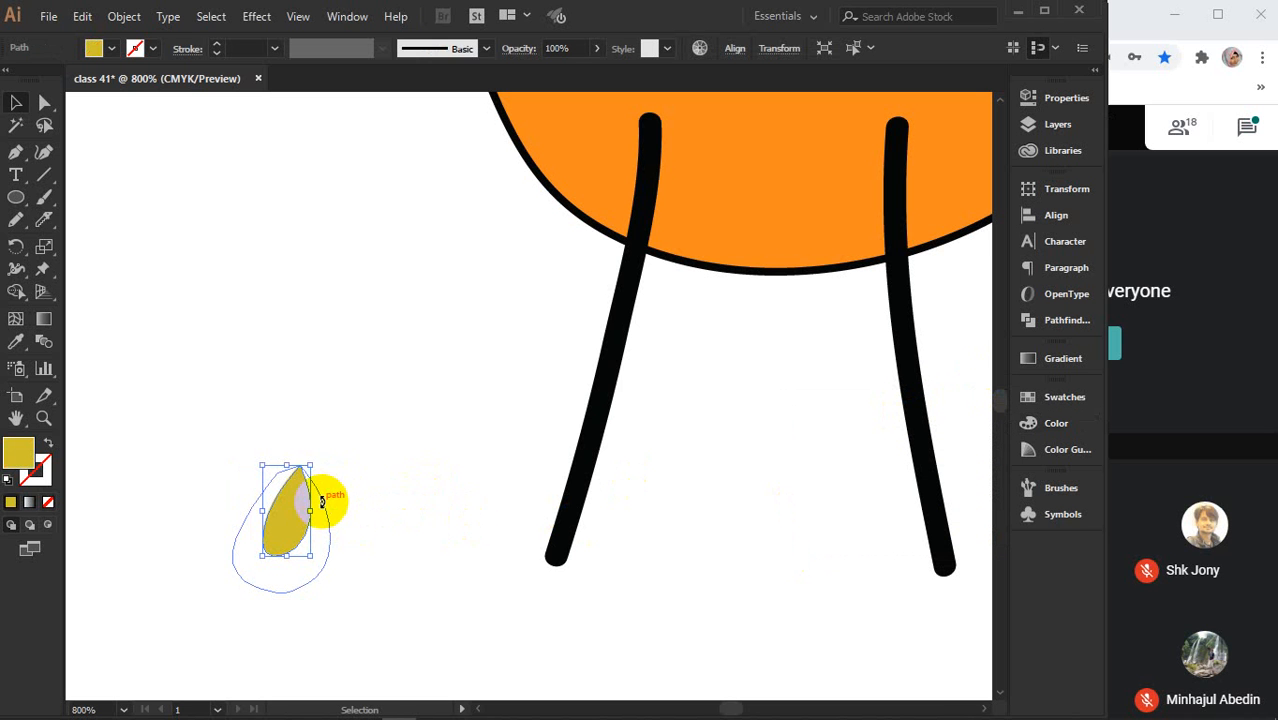
click(328, 542)
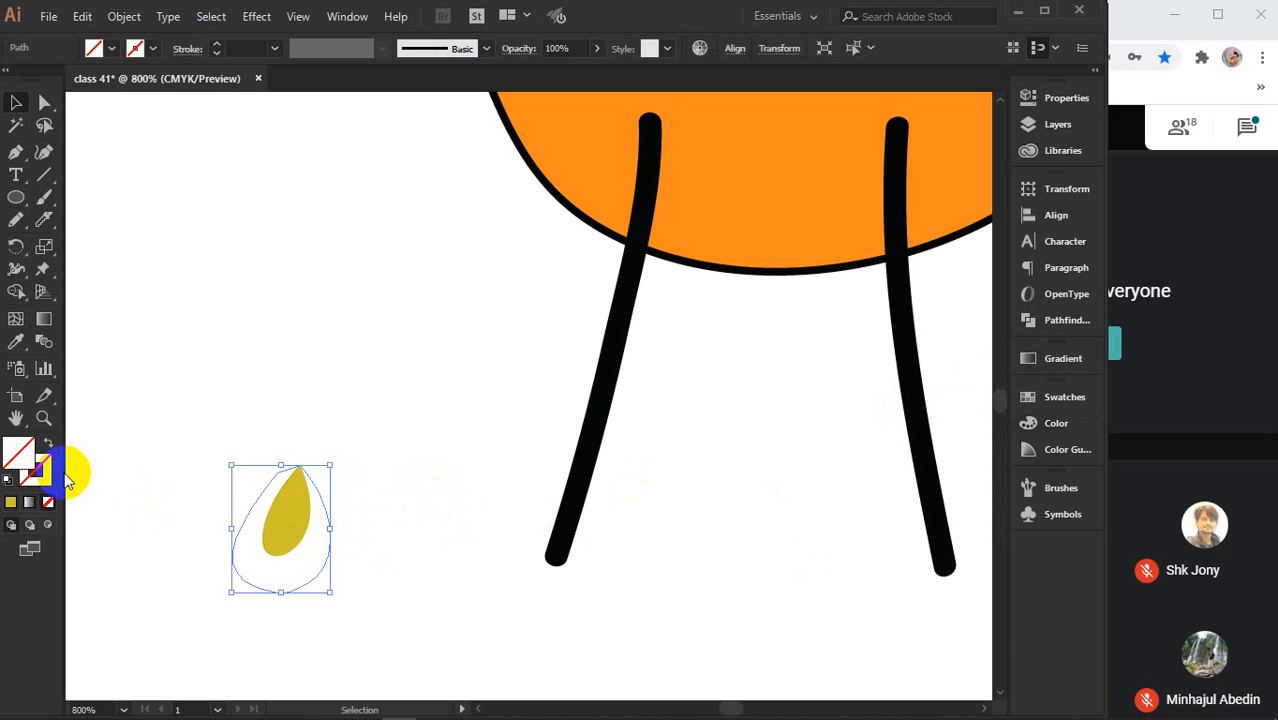
double_click(18, 453)
drag(748, 534, 846, 333)
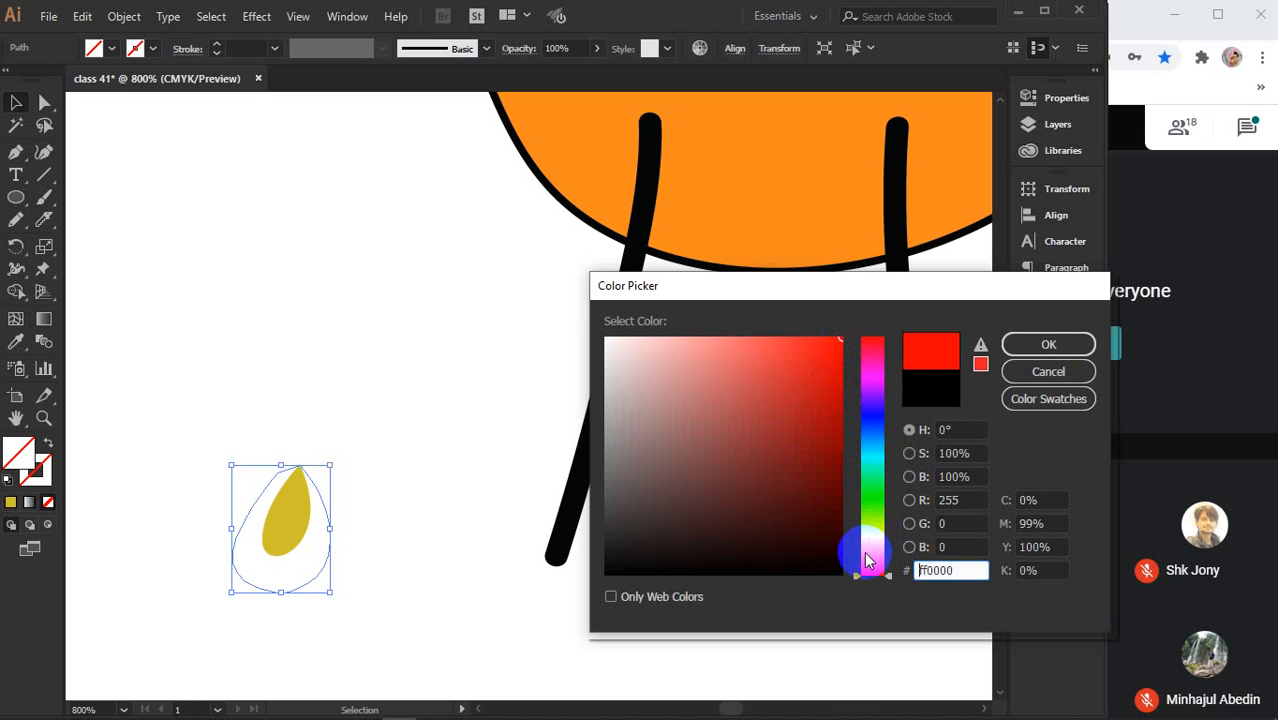
click(872, 450)
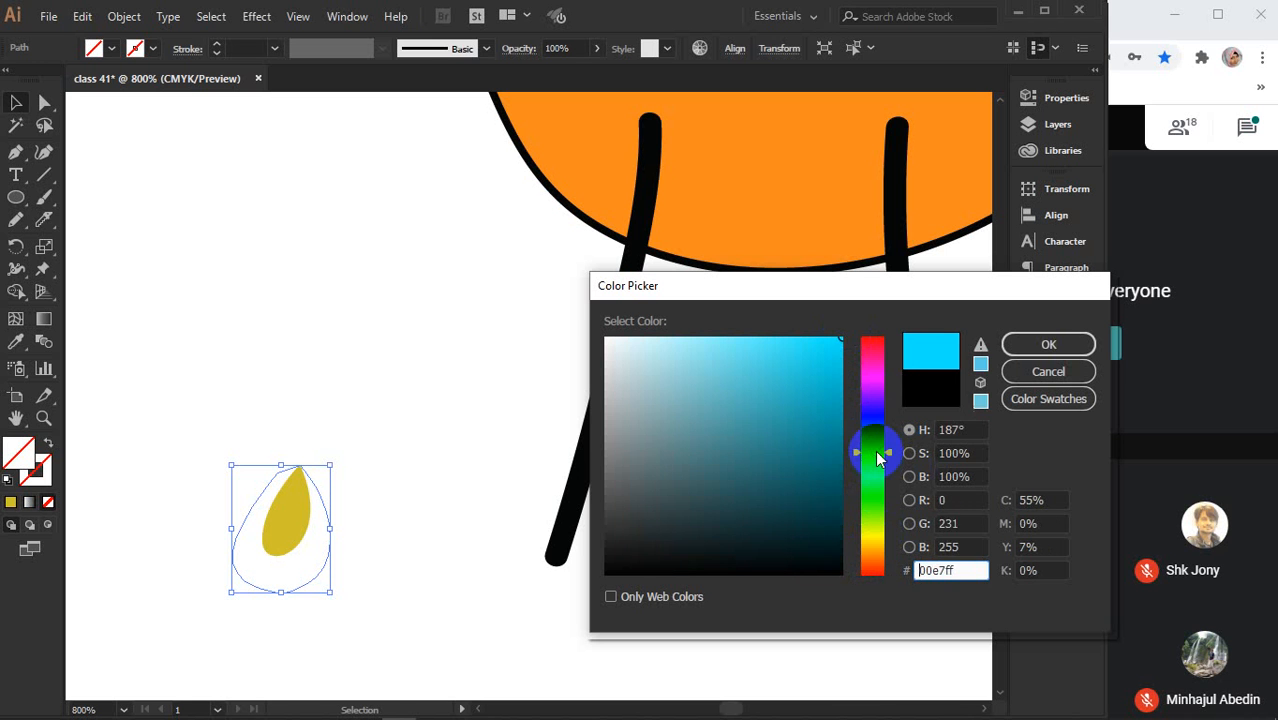
click(1020, 346)
click(420, 432)
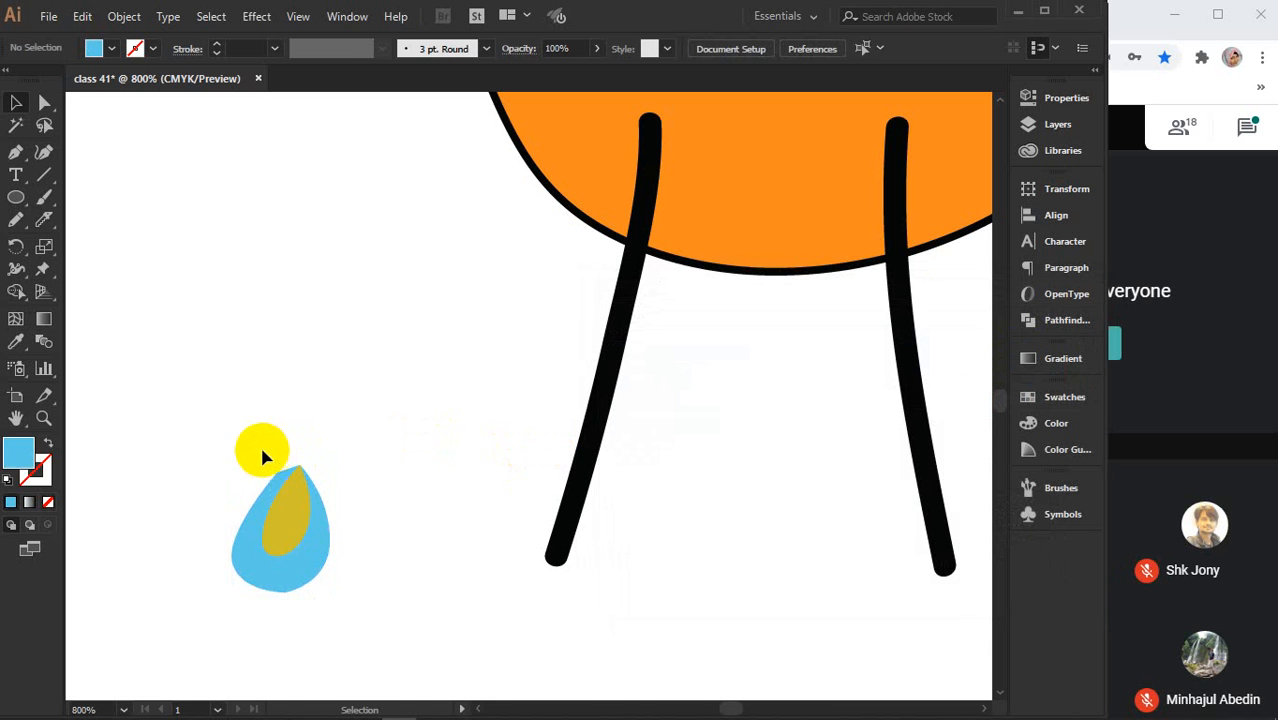
- Give both teardrops a 0.25 pt black stroke
drag(258, 455, 345, 541)
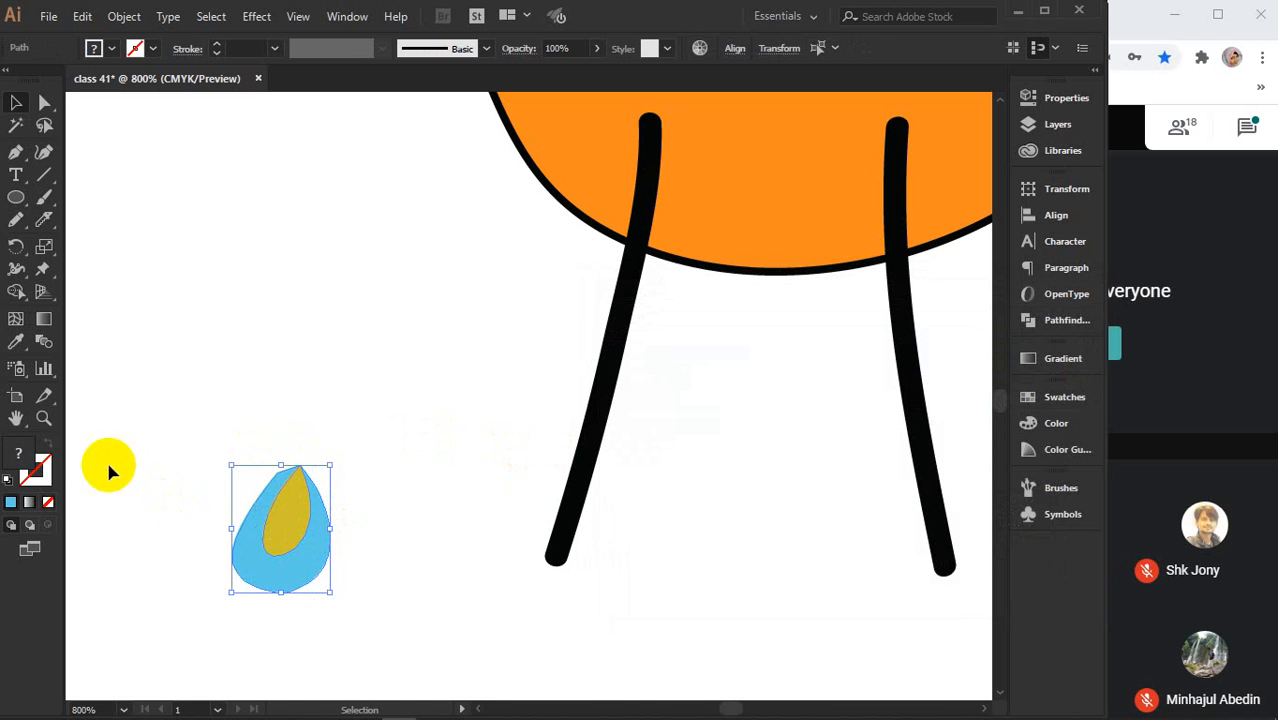
click(45, 485)
click(274, 48)
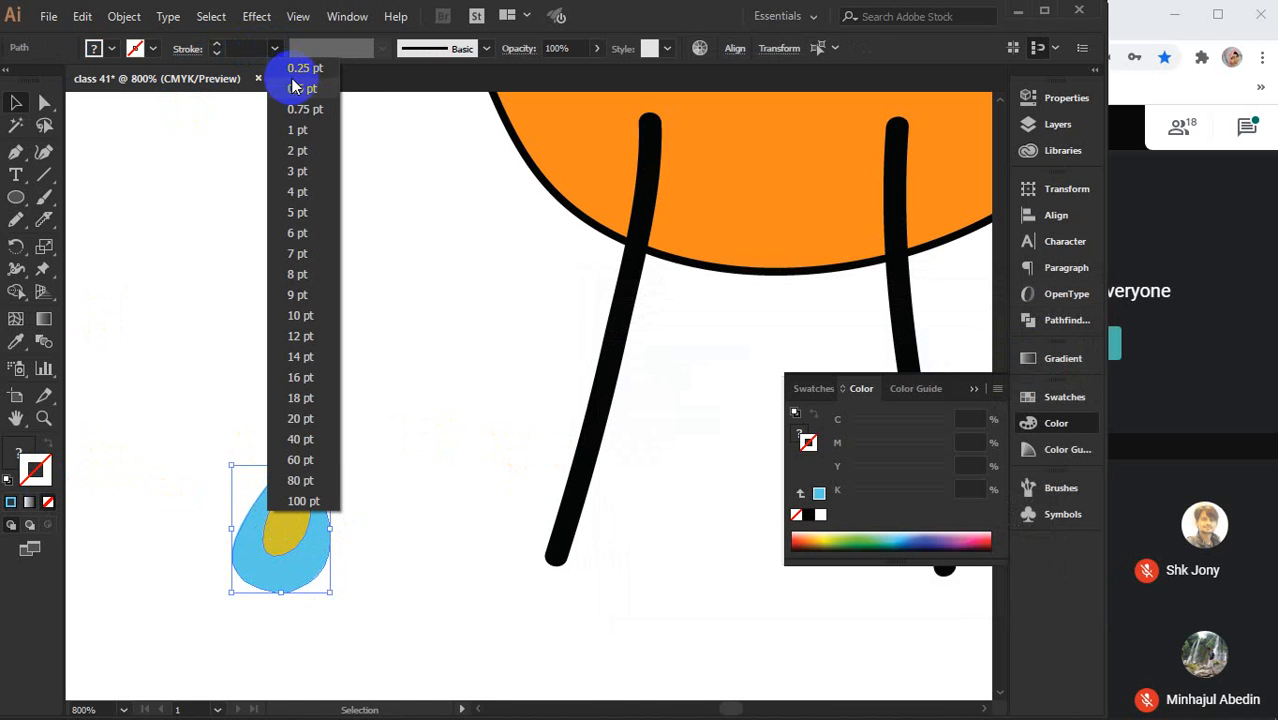
click(292, 78)
click(450, 450)
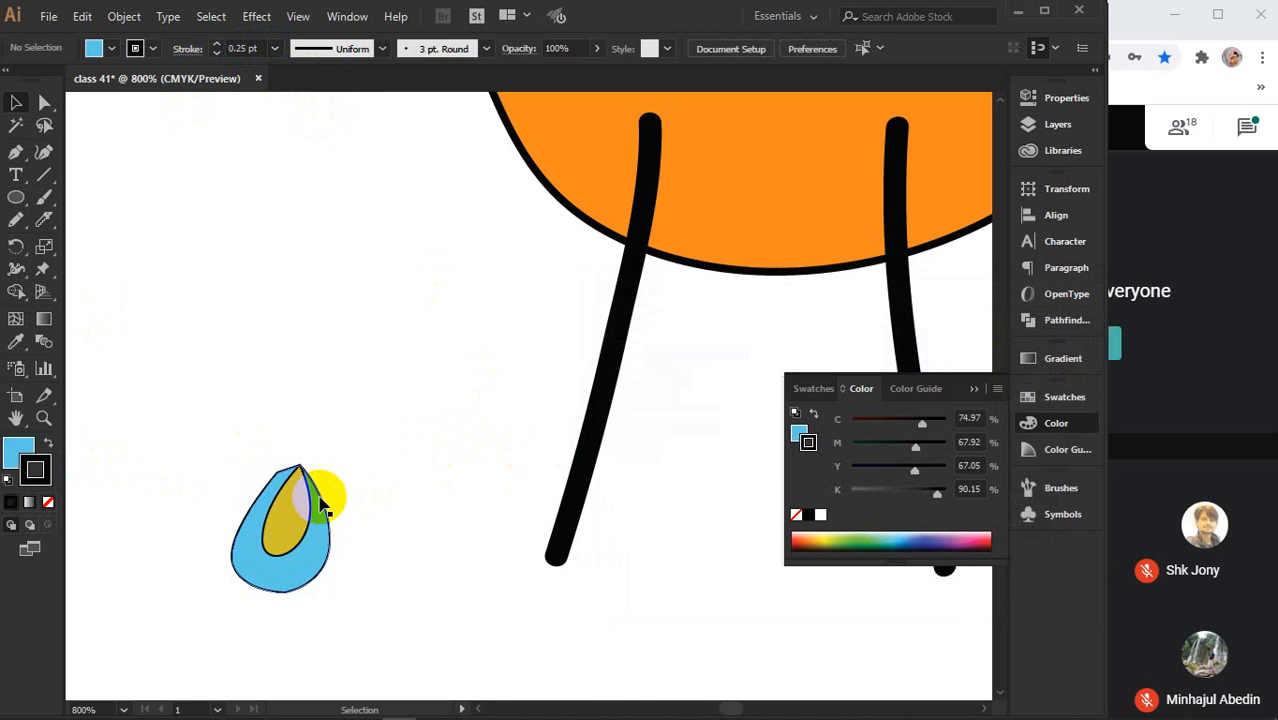
drag(323, 507, 413, 529)
key(a)
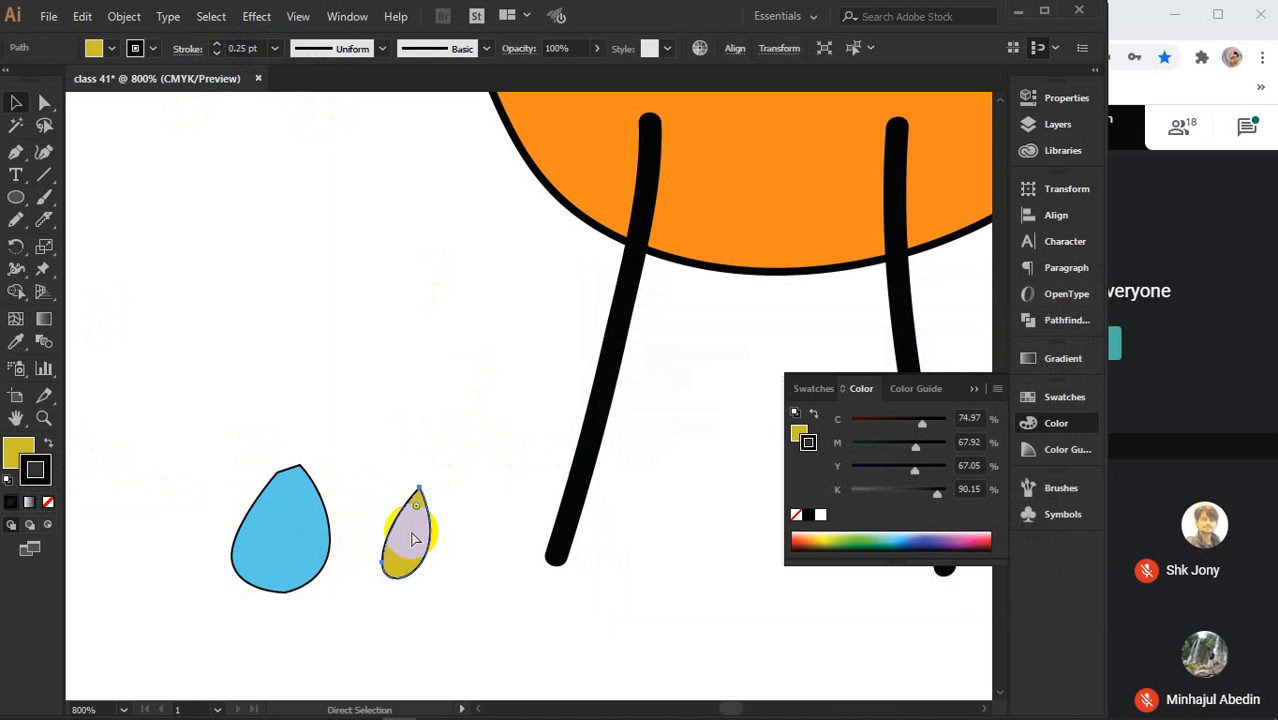
key(ctrl+z)
- Move both teardrops onto the lower end of the character's left-hand leg and send them to the back
drag(196, 458, 561, 586)
right_click(561, 586)
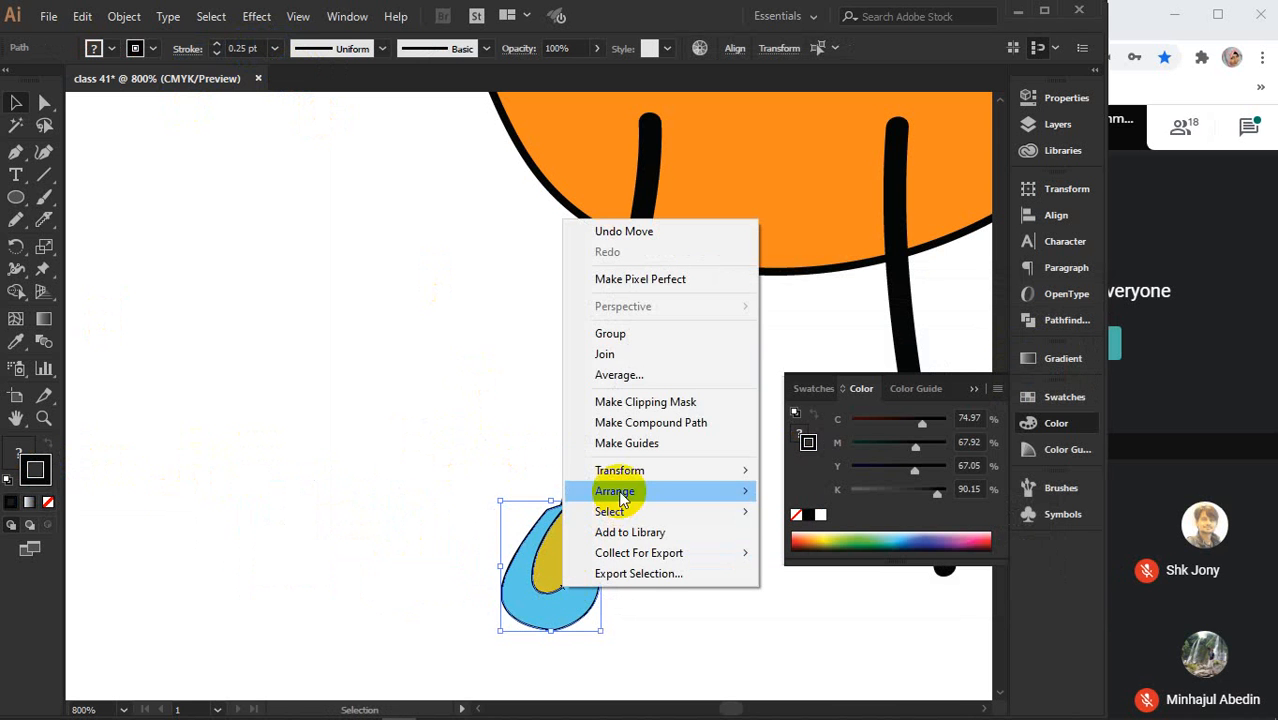
mouse_move(620, 493)
click(809, 558)
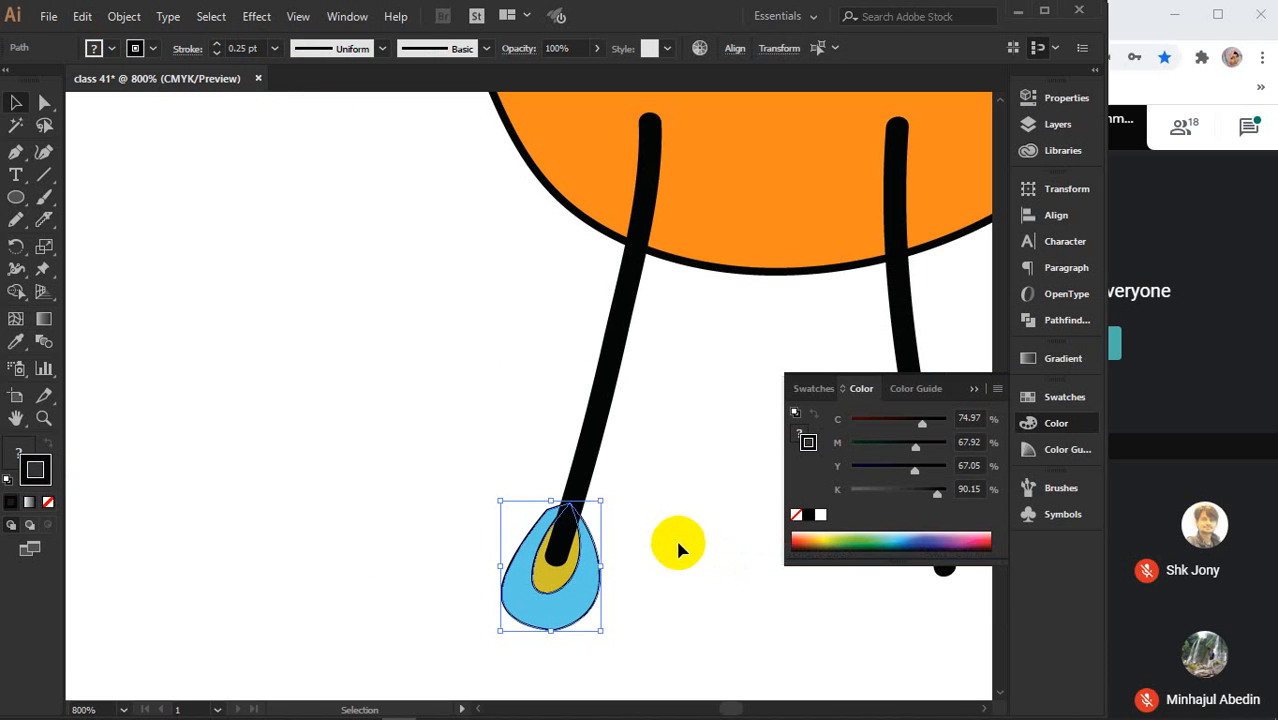
click(677, 545)
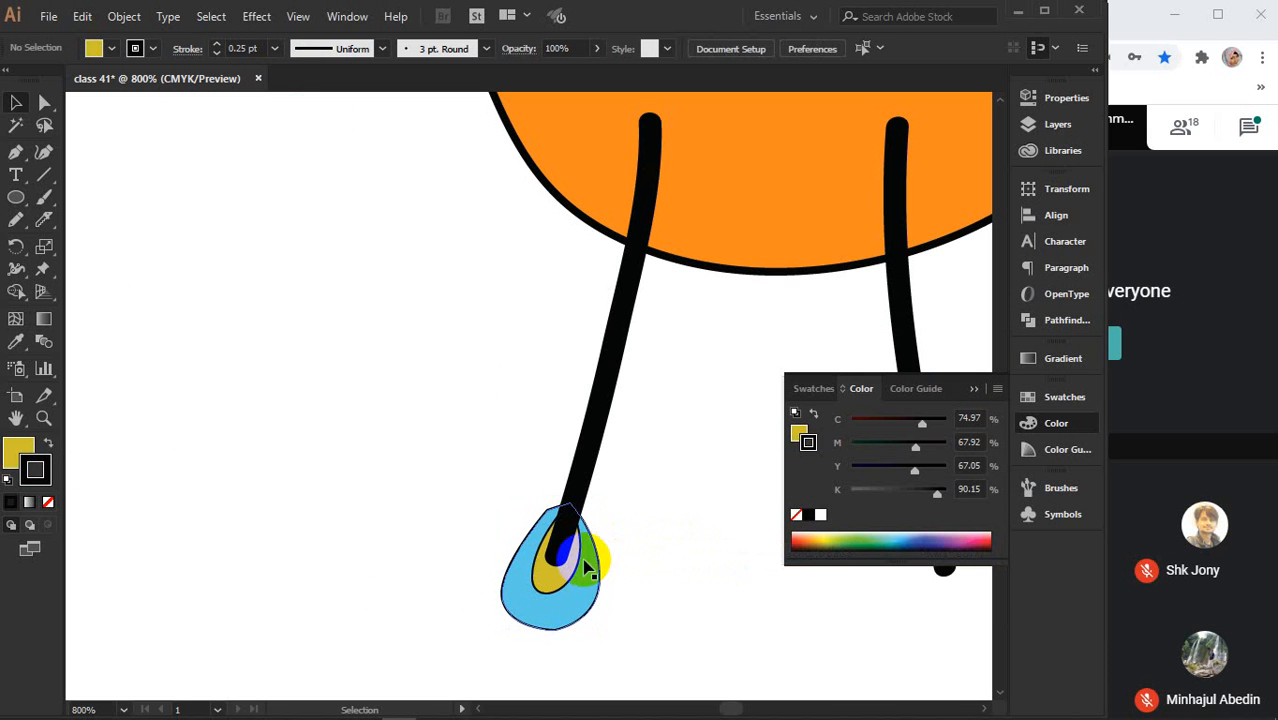
- Shift both teardrops slightly up so the leg's rounded end lies over the lower part of the blue one
click(574, 586)
drag(575, 591, 583, 534)
click(674, 559)
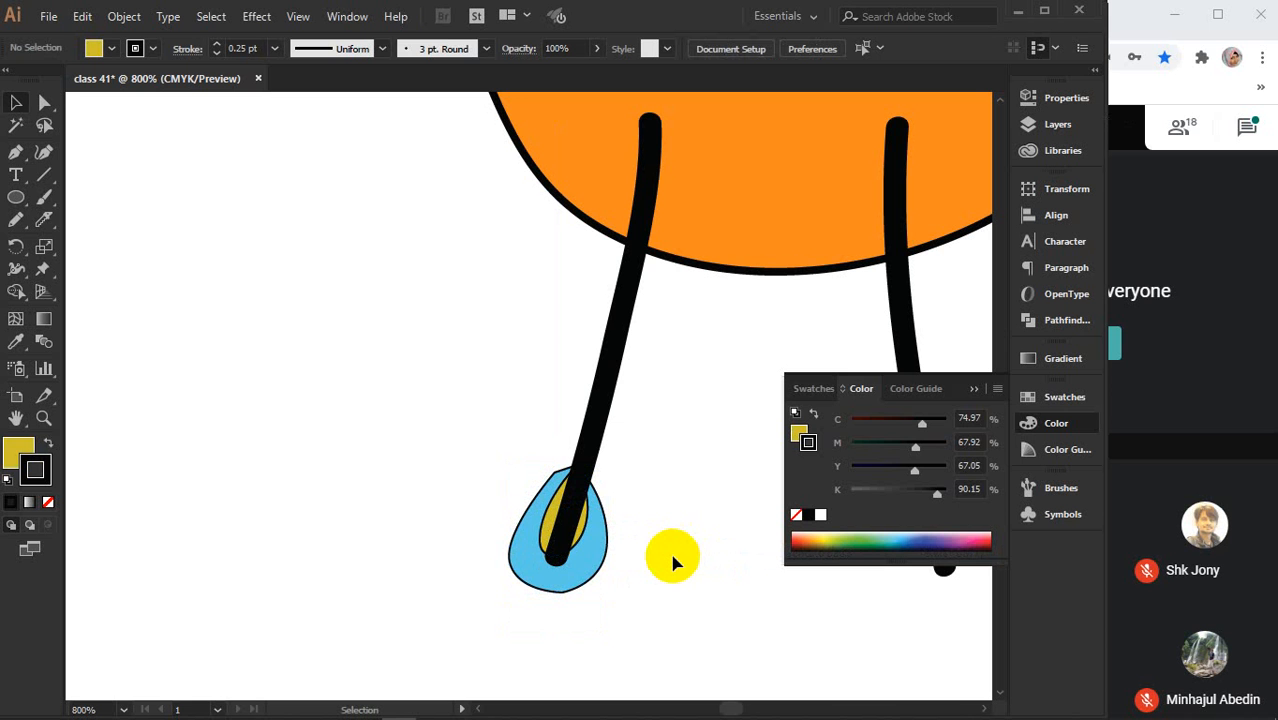
click(975, 396)
- Reshape the inner yellow teardrop with the Curvature tool, pulling its lower curve up and its lower right edge in behind the leg
scroll(579, 553, up, 1)
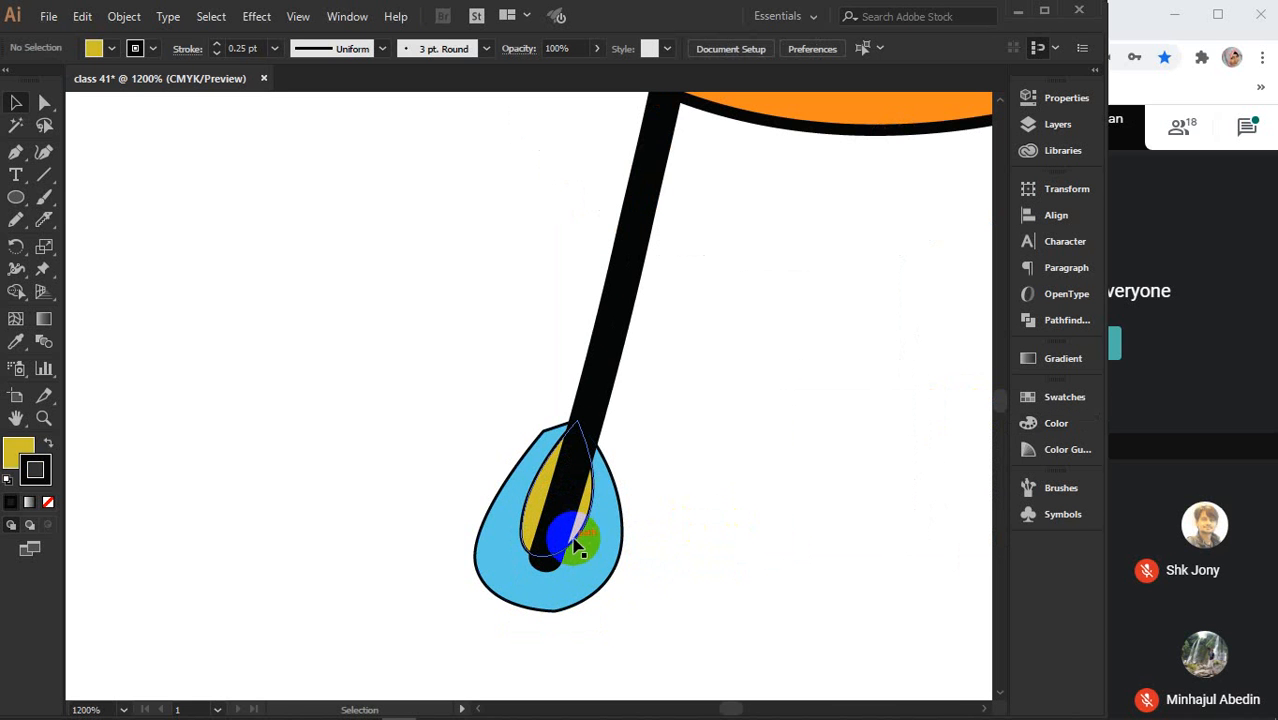
click(575, 548)
click(43, 152)
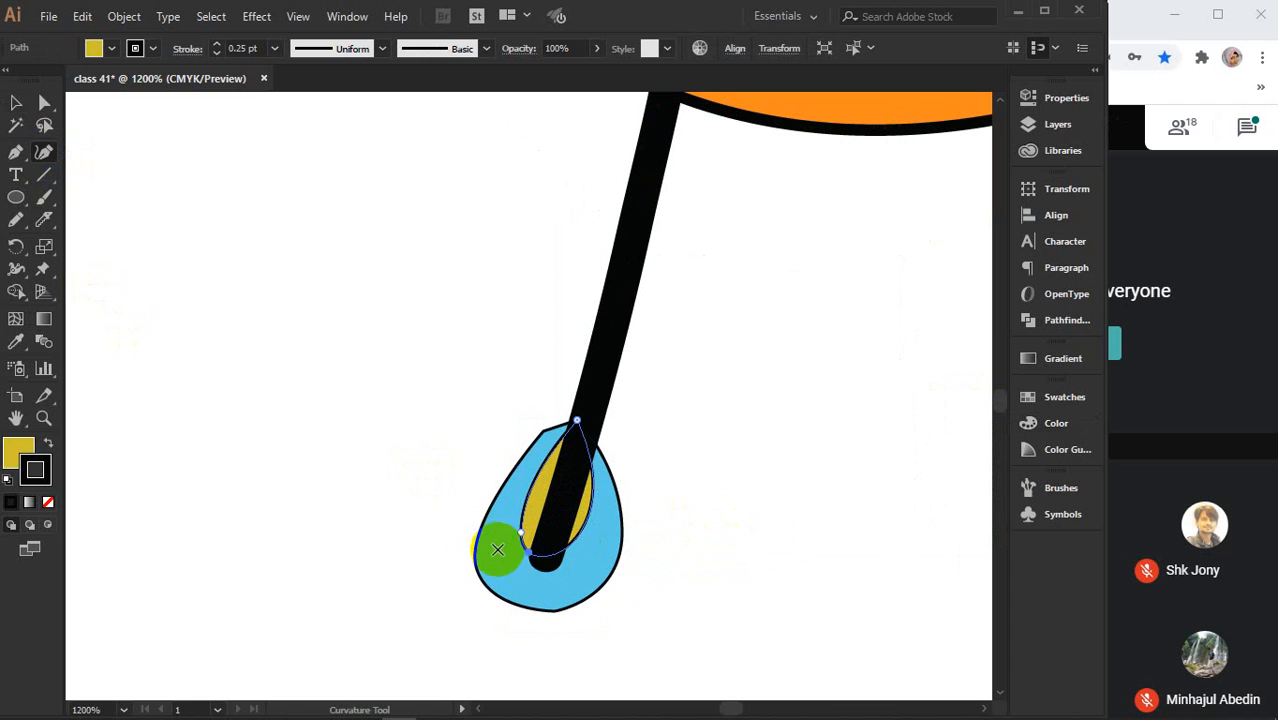
drag(540, 546, 573, 516)
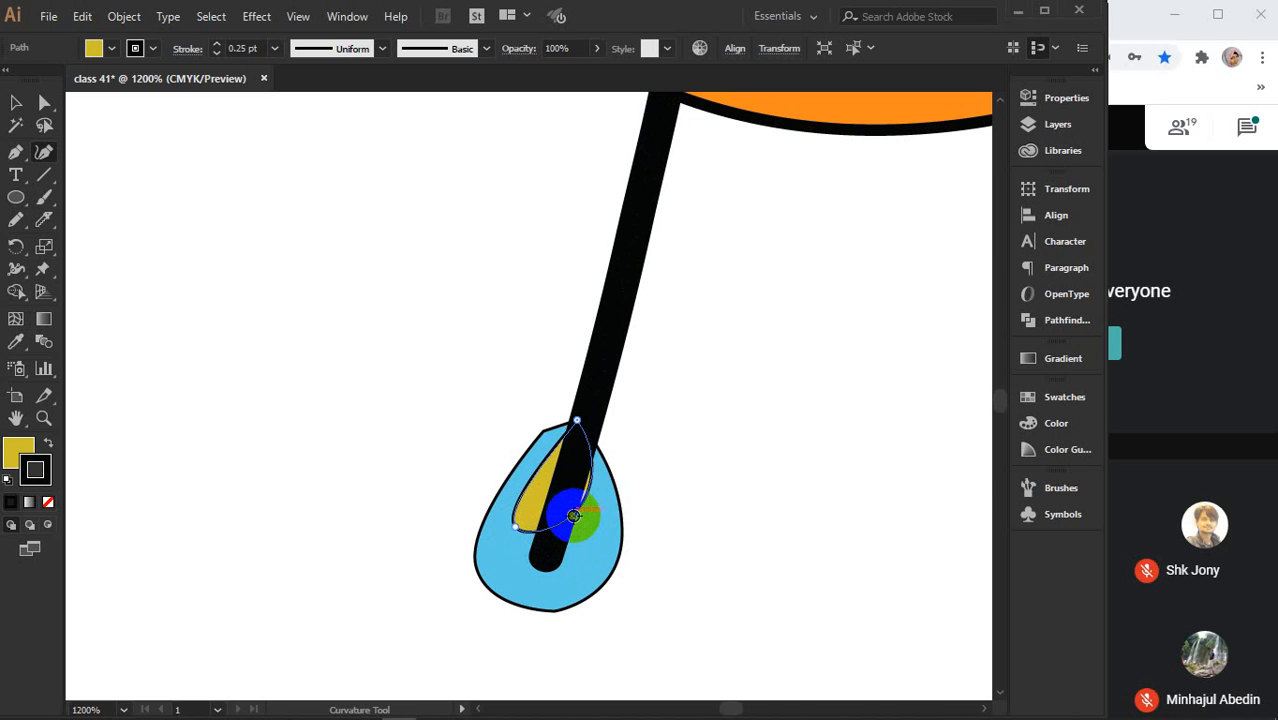
scroll(575, 516, up, 2)
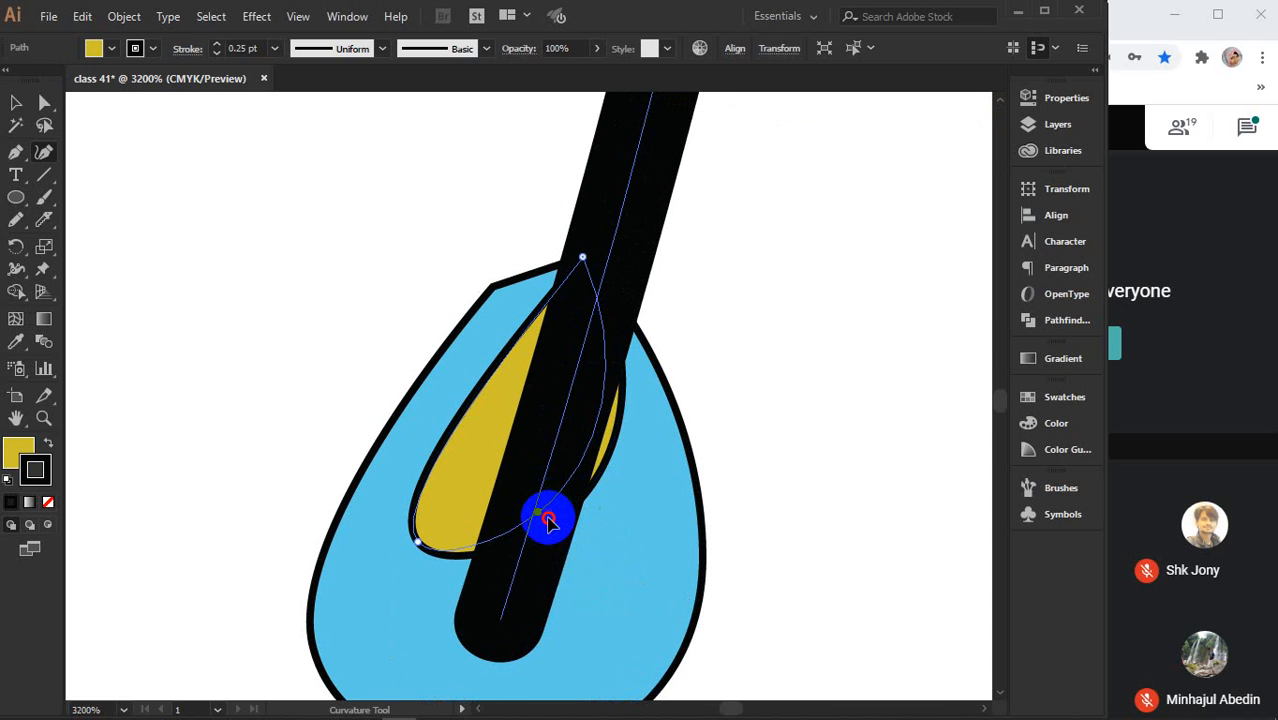
drag(548, 520, 552, 522)
click(17, 103)
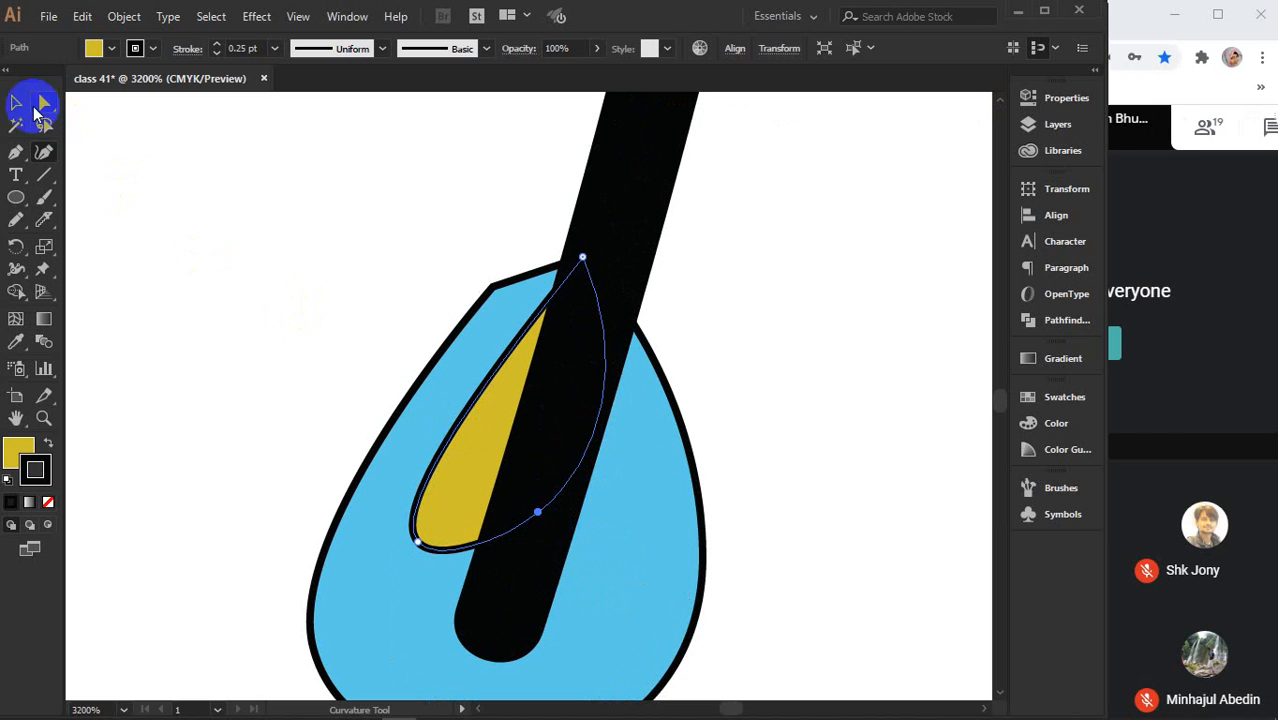
click(320, 284)
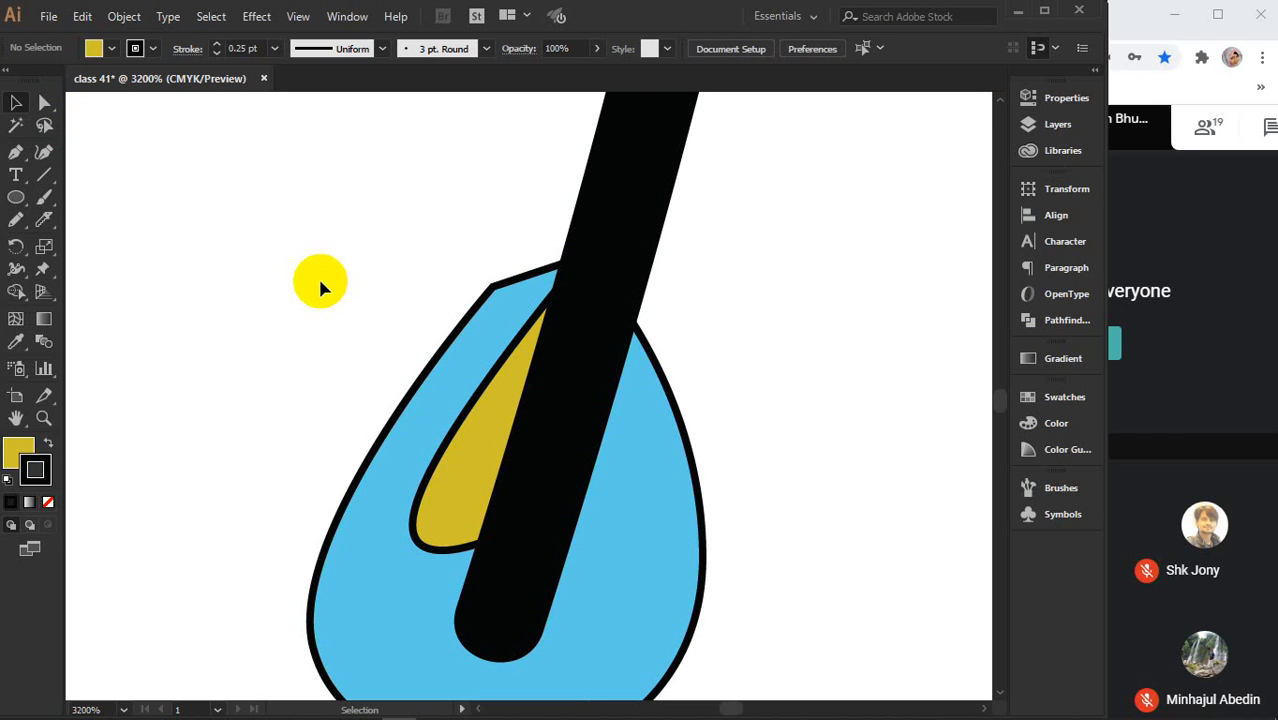
- Expand the appearance of the brushed leg stroke so it becomes a filled shape
scroll(409, 364, down, 1)
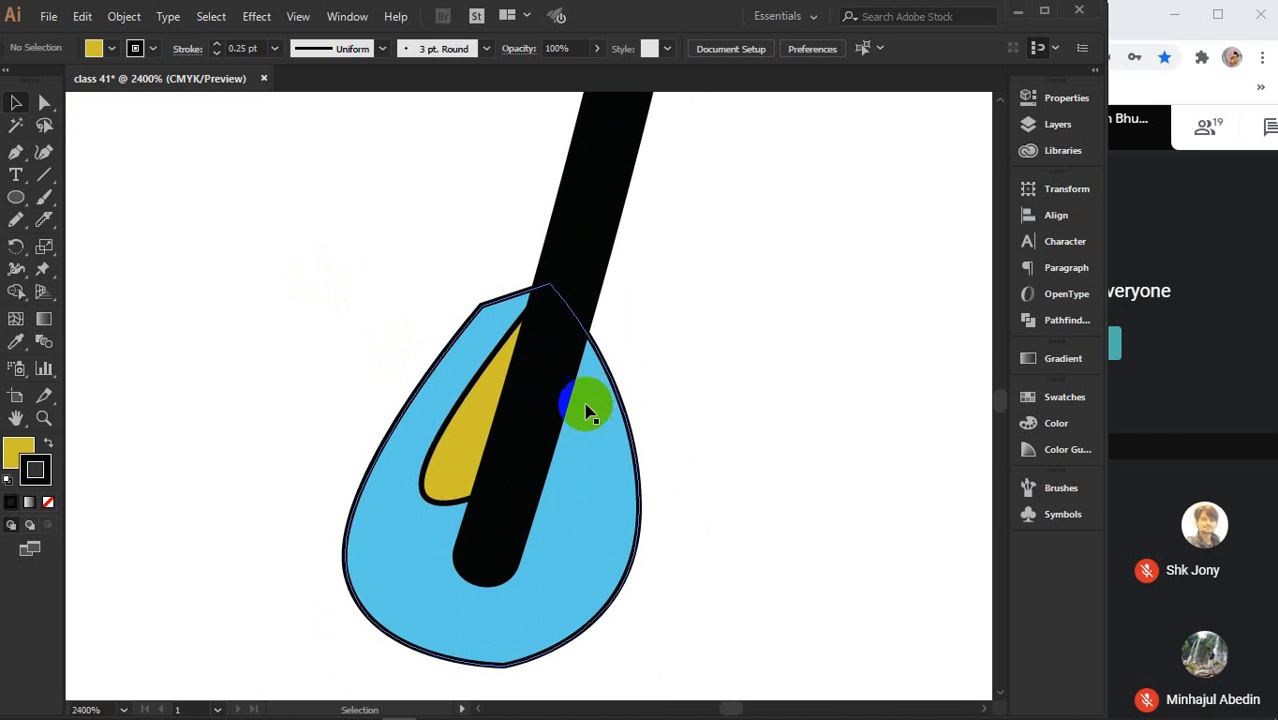
click(525, 456)
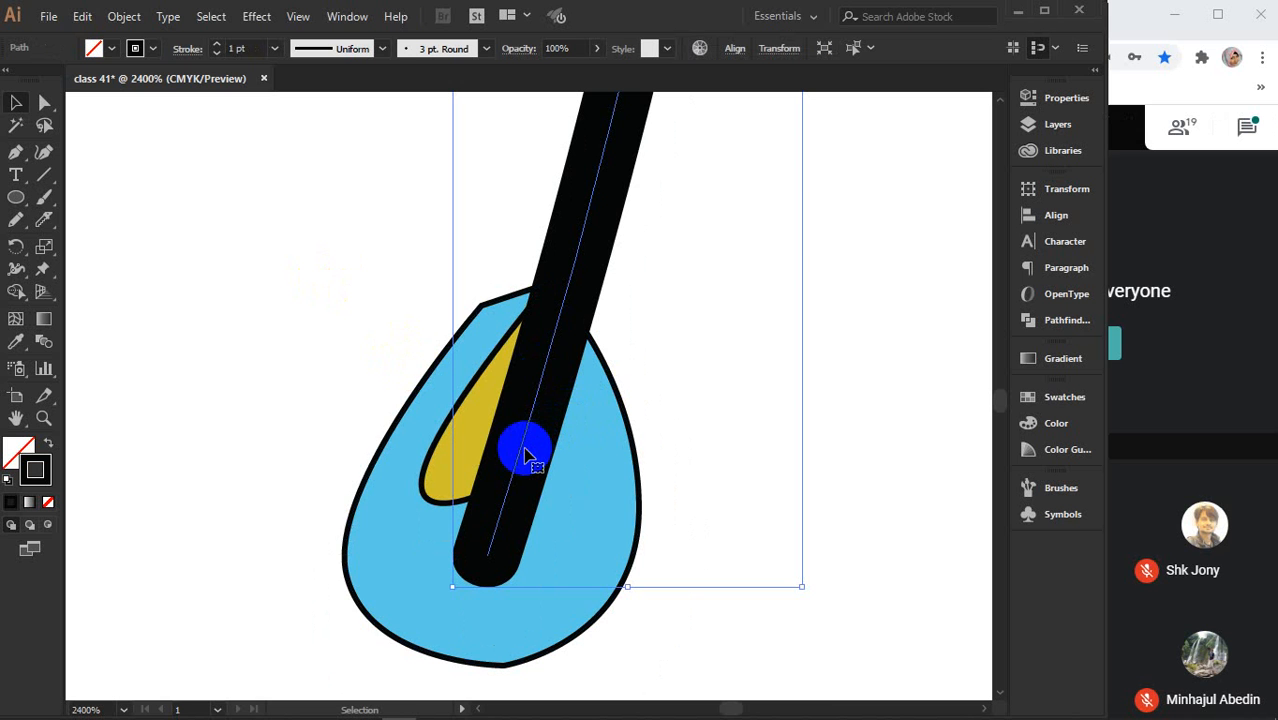
click(124, 16)
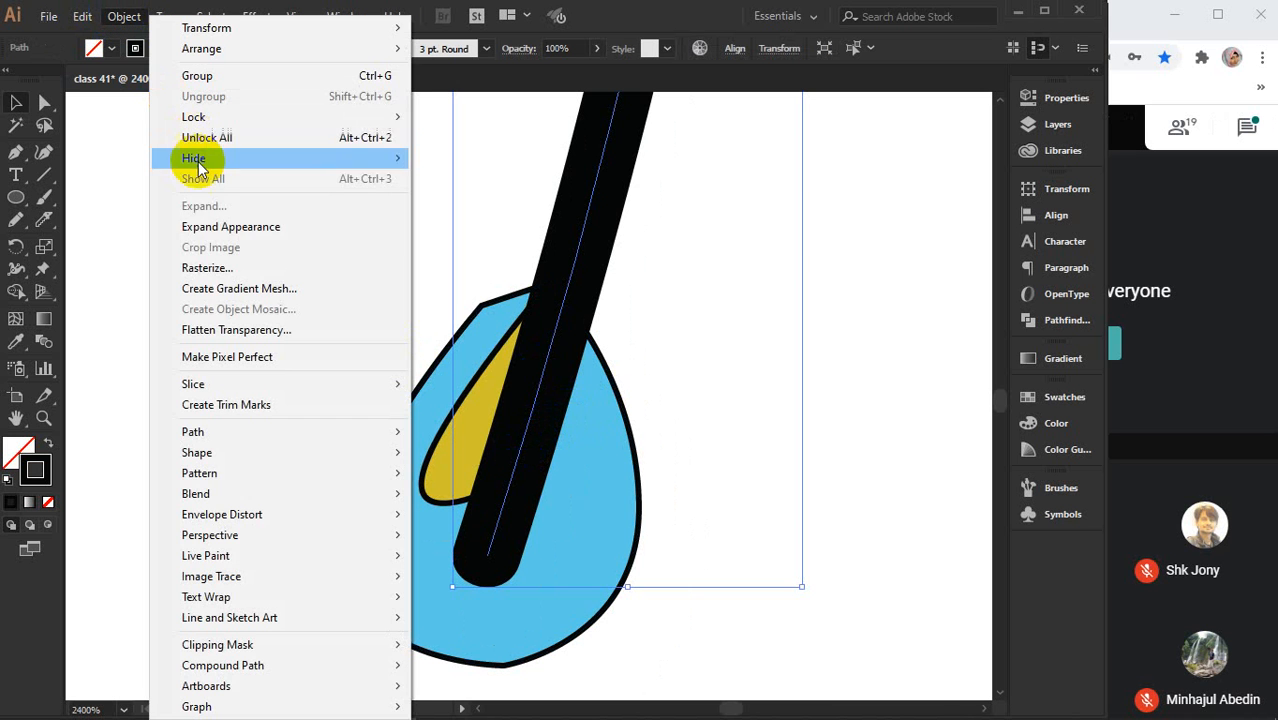
click(213, 226)
click(124, 20)
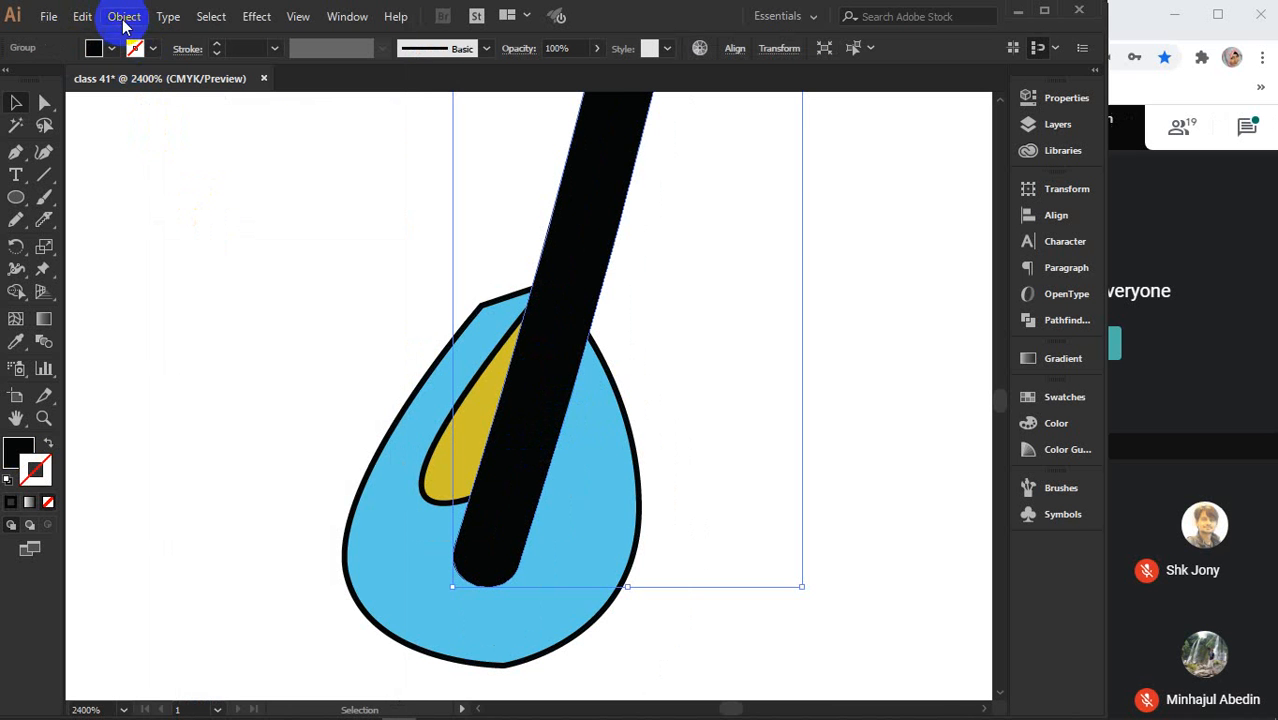
click(212, 207)
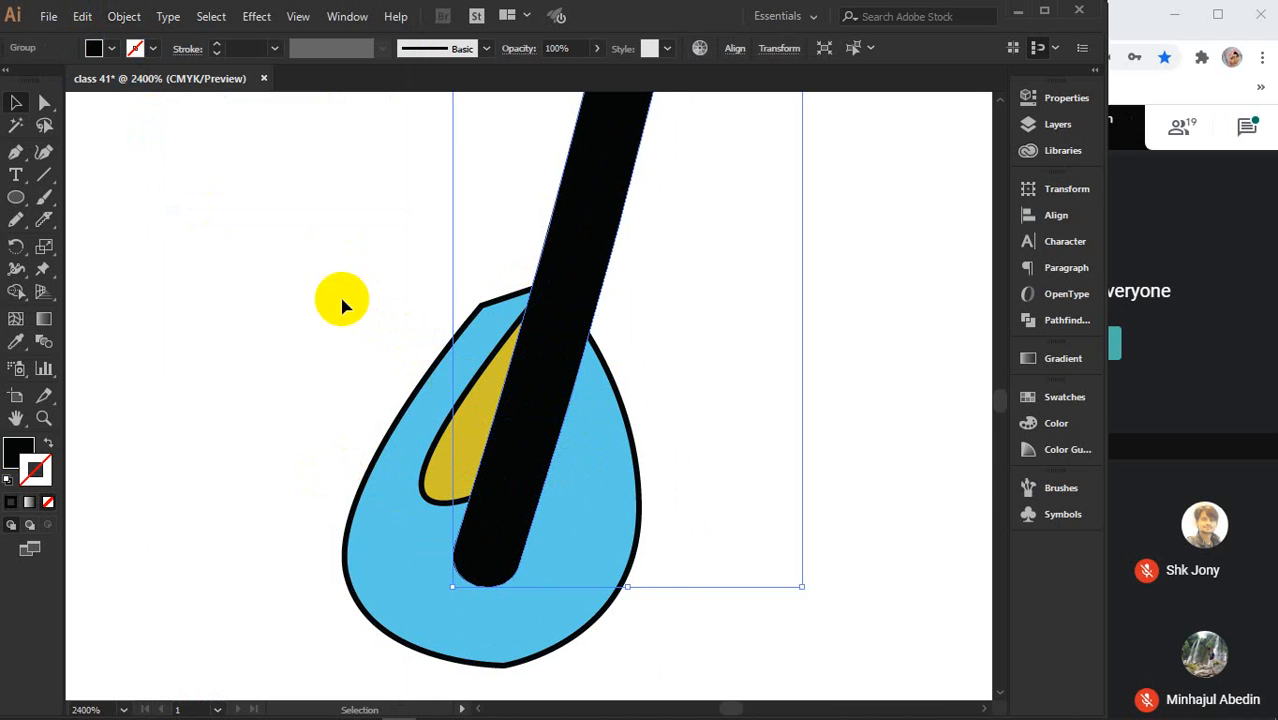
- Lower the opacity of the expanded leg to 79%
click(518, 452)
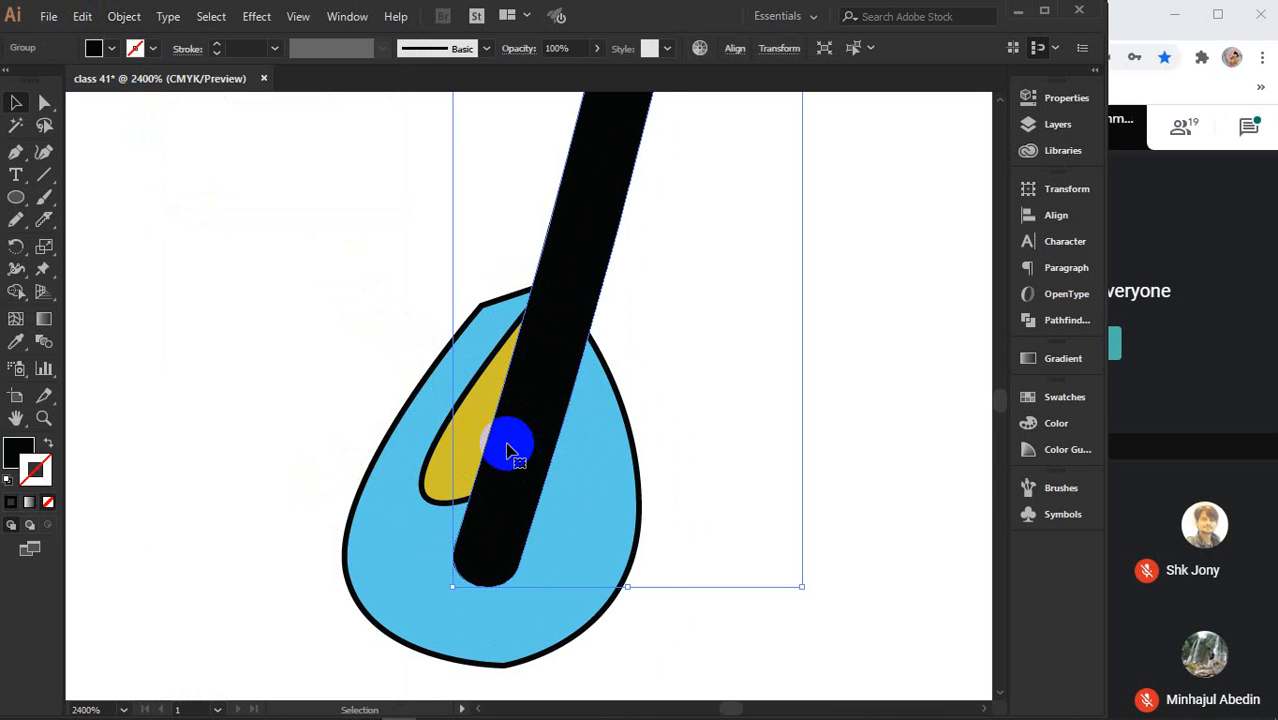
click(1056, 96)
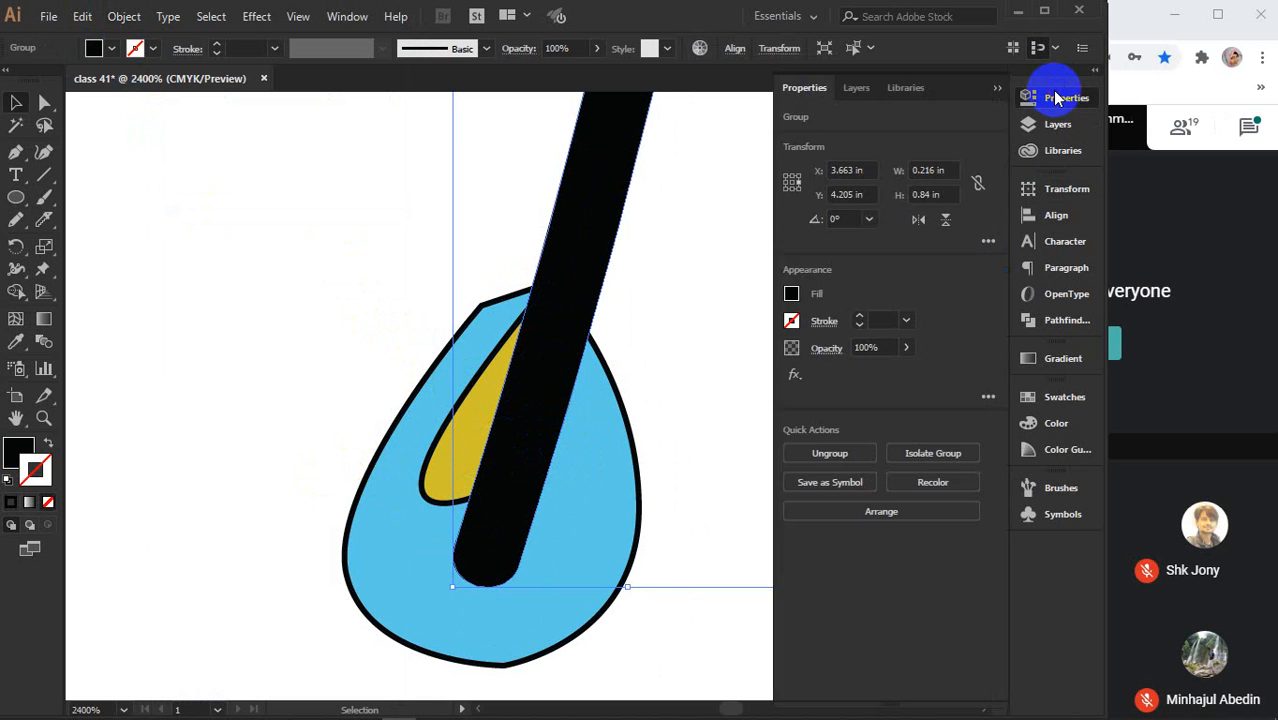
click(834, 348)
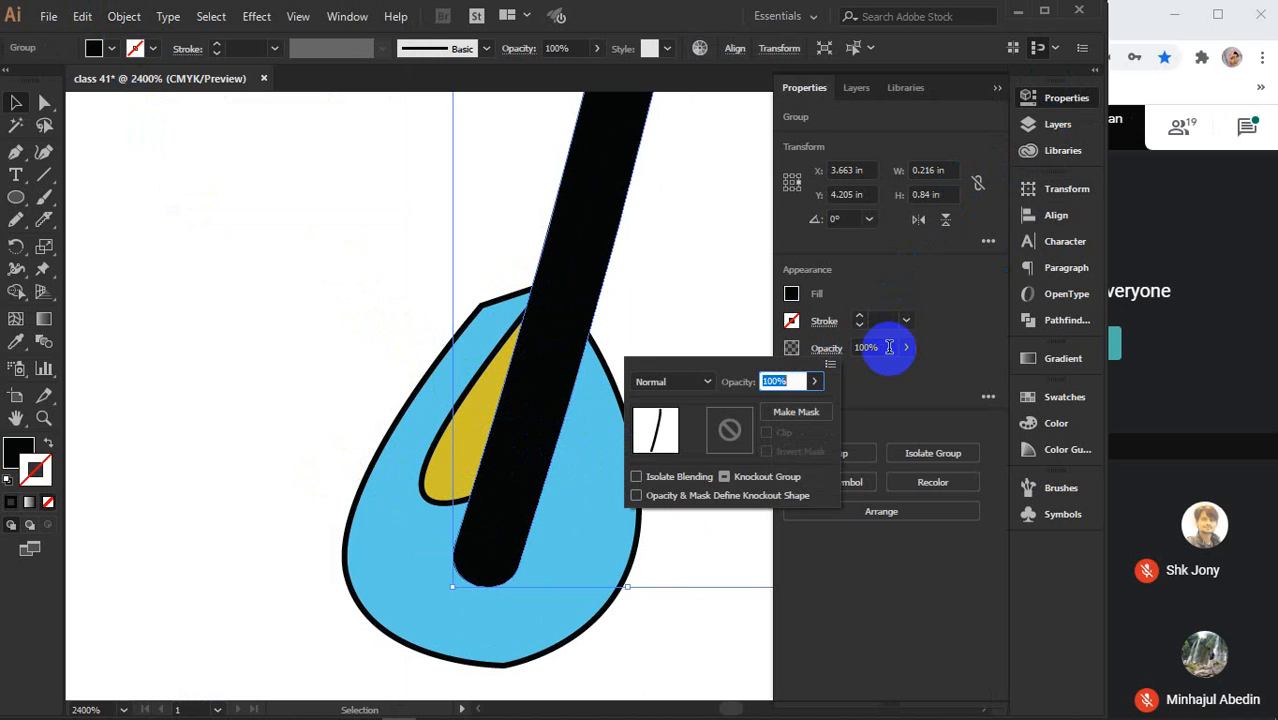
click(908, 352)
mouse_move(910, 357)
mouse_down()
mouse_move(874, 376)
mouse_move(891, 369)
mouse_up()
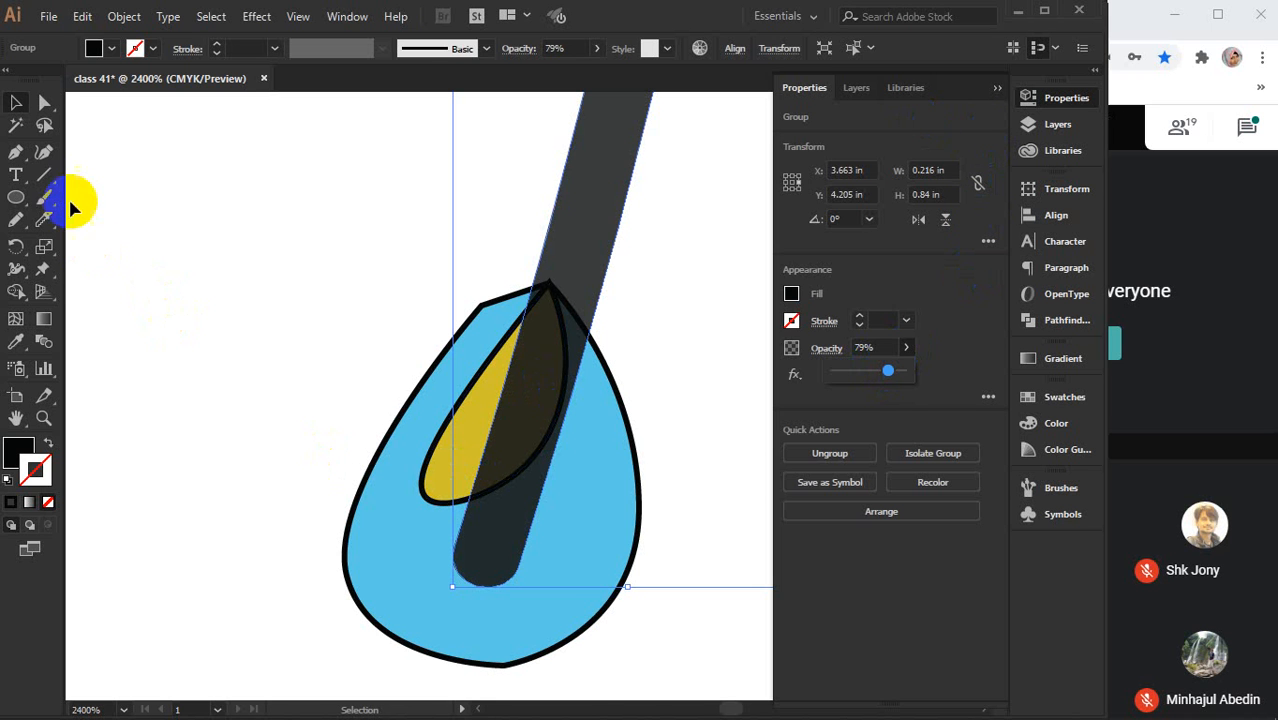
- Switch to the Eraser tool and reduce its brush size to less than half
click(42, 222)
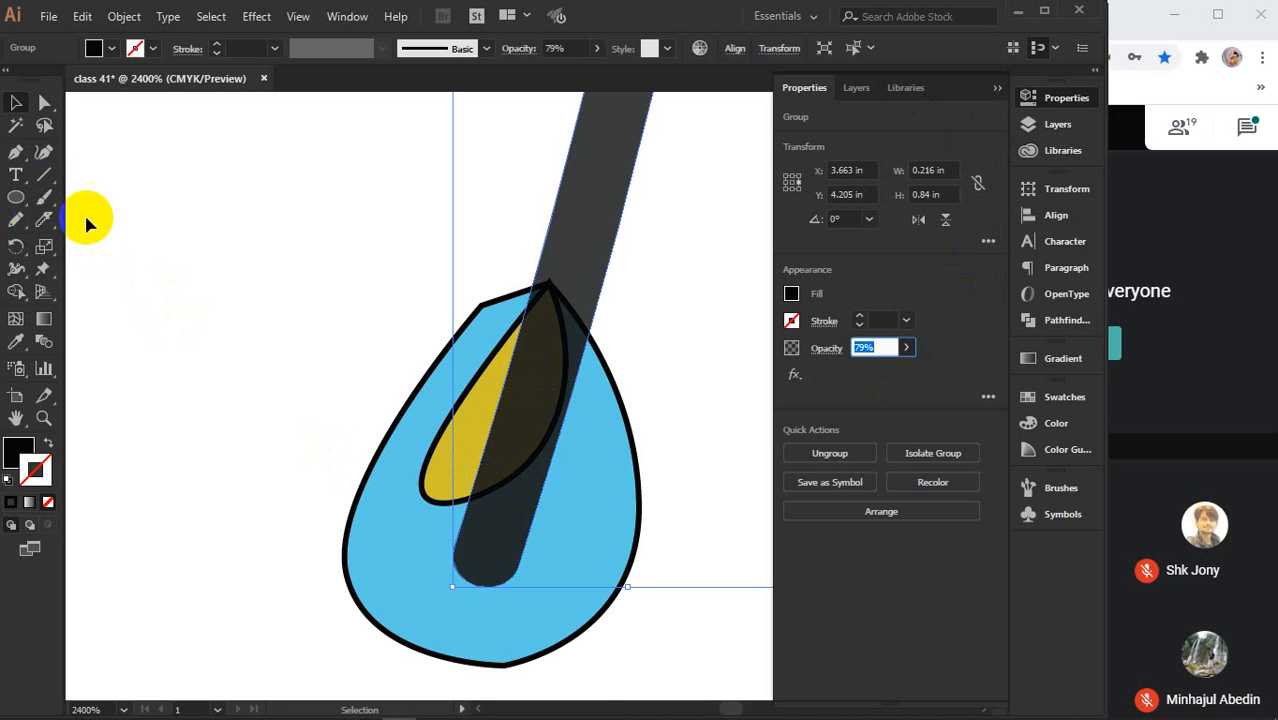
mouse_move(48, 228)
mouse_down()
mouse_move(40, 214)
mouse_move(140, 218)
mouse_up()
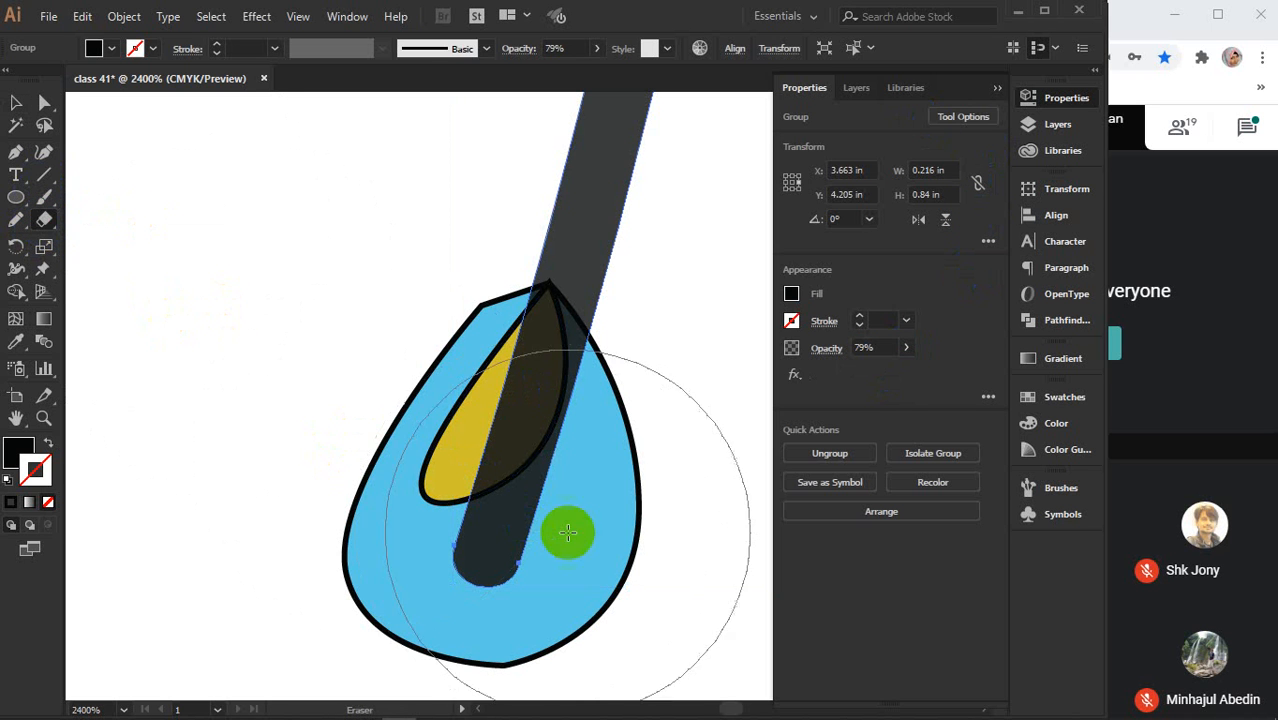
key(bracketleft)
key(bracketleft)
key(bracketleft)
key(bracketleft)
key(bracketleft)
key(bracketleft)
key(bracketleft)
key(bracketleft)
key(bracketleft)
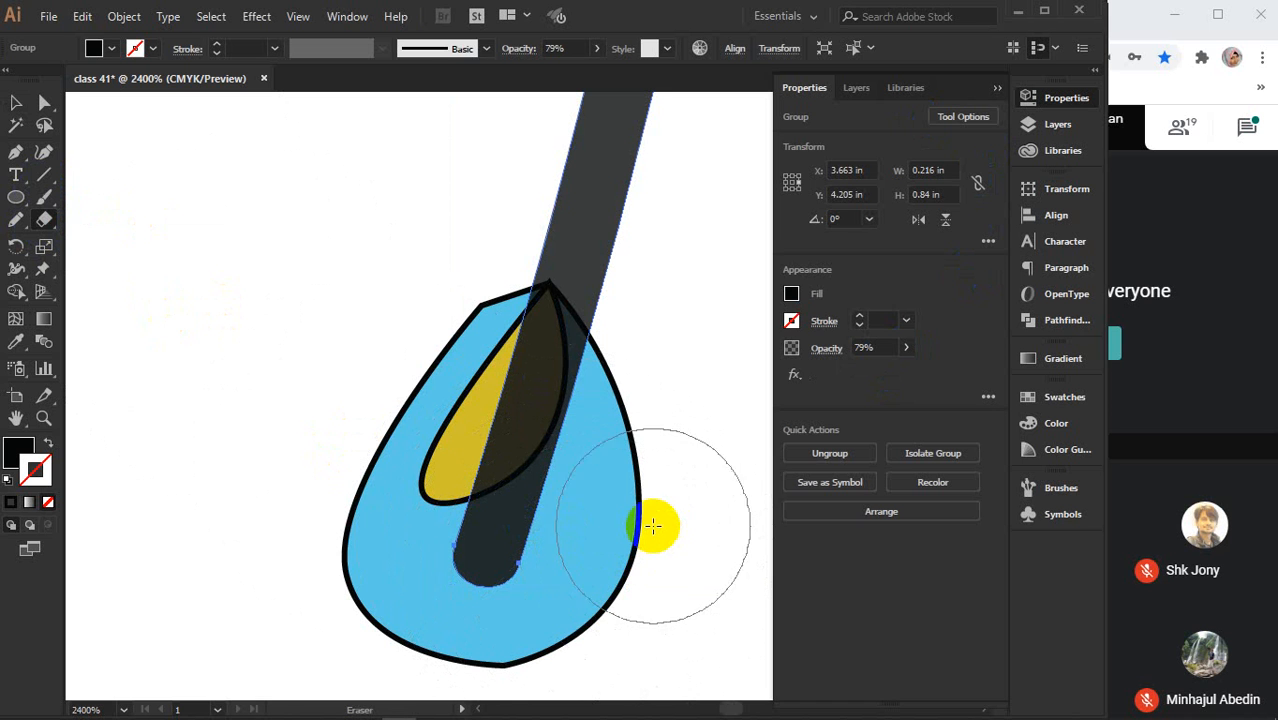
key(bracketleft)
key(bracketleft)
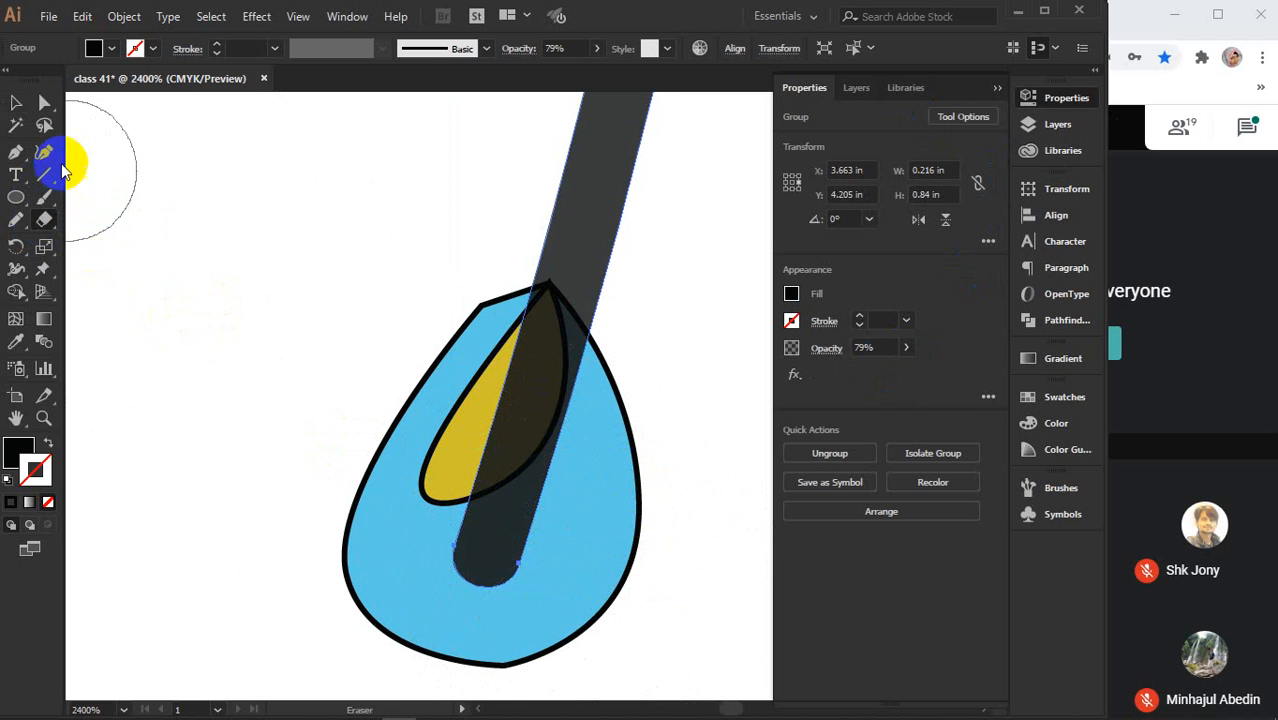
- Select both teardrops together and move them slightly down along the leg
click(16, 103)
drag(317, 424, 436, 502)
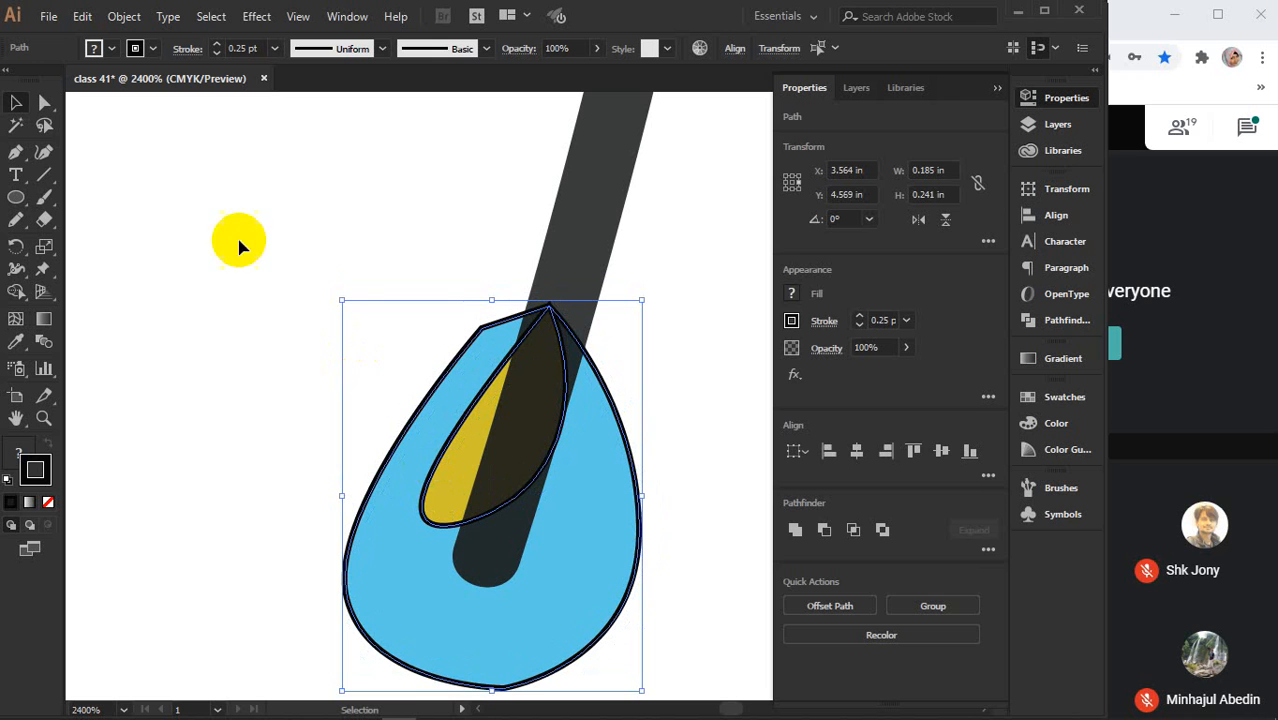
- Erase the end of the left leg that extends past the yellow teardrop, following the teardrop's lower curved outline
click(502, 458)
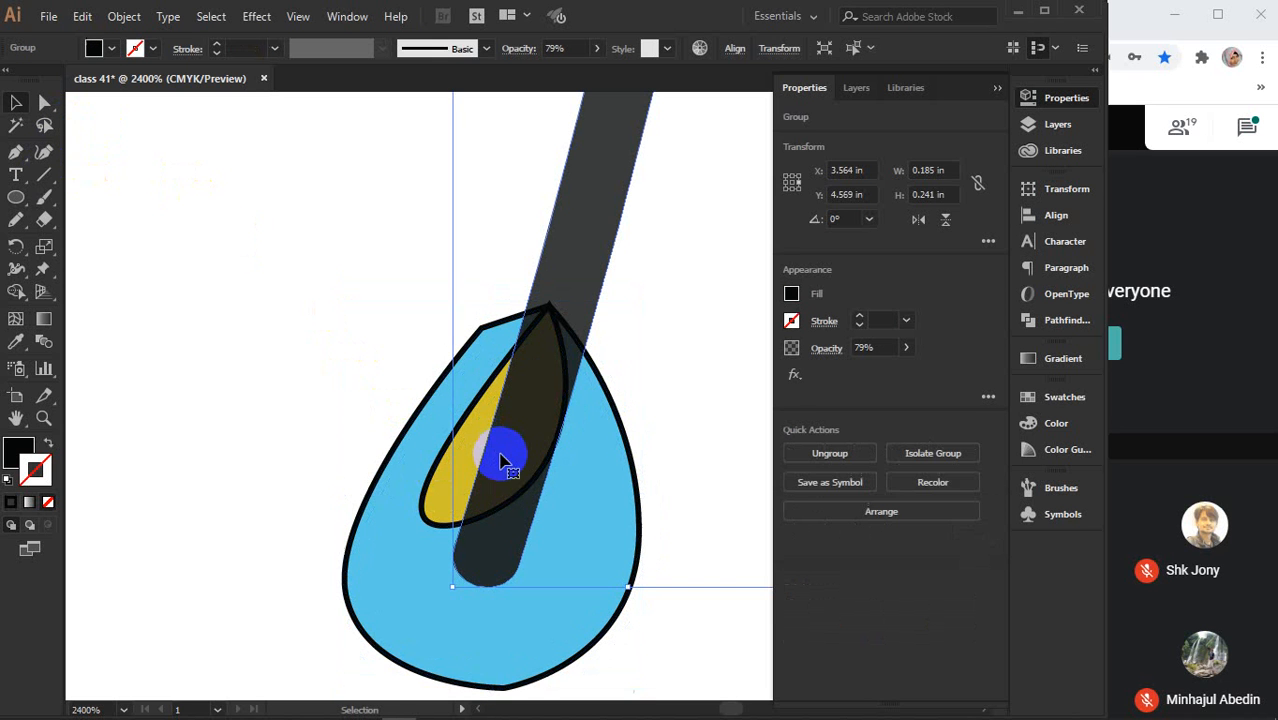
click(43, 222)
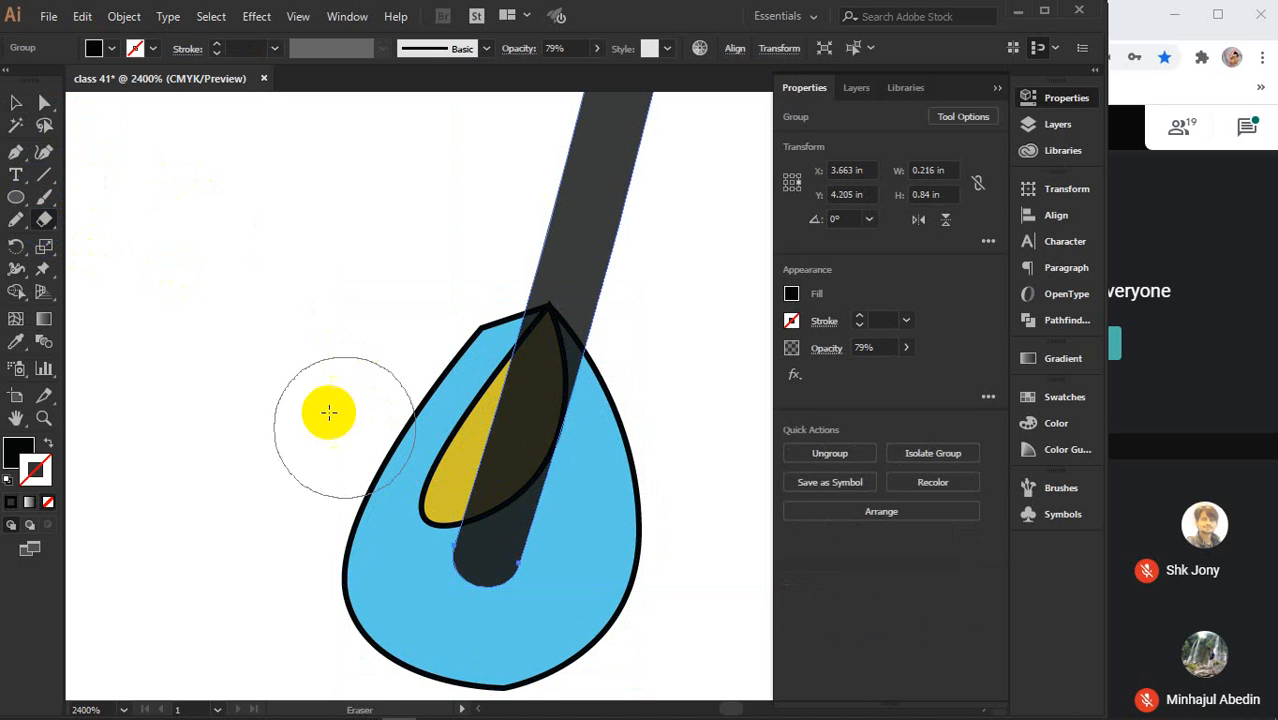
mouse_move(453, 562)
mouse_down()
mouse_move(479, 605)
mouse_move(526, 598)
mouse_move(585, 551)
mouse_move(599, 560)
mouse_up()
key(bracketleft)
key(bracketleft)
key(bracketleft)
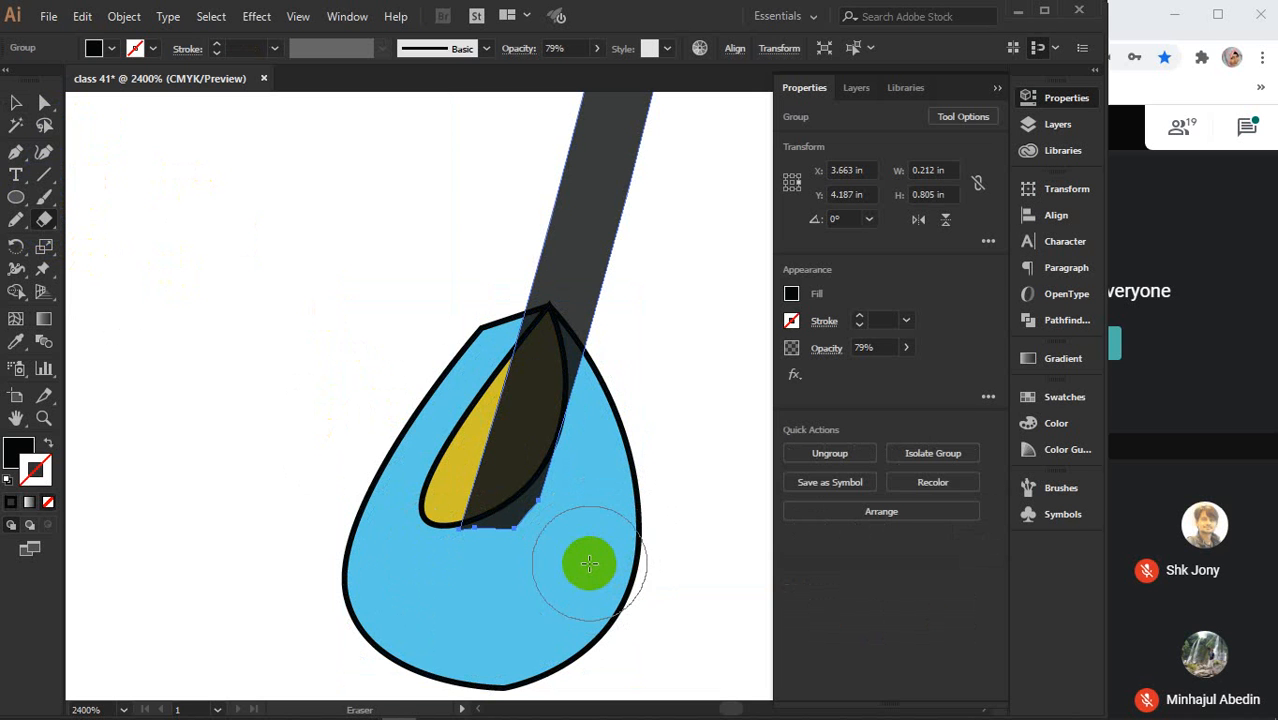
drag(553, 526, 526, 520)
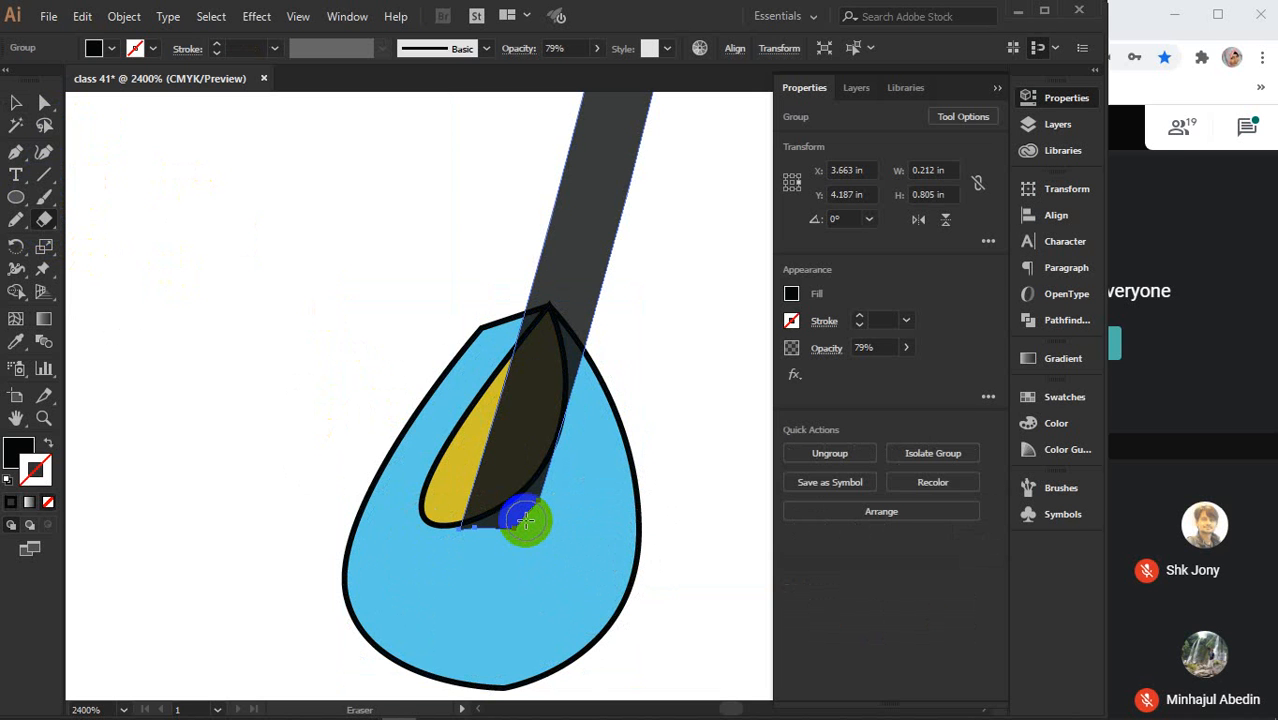
scroll(526, 520, up, 4)
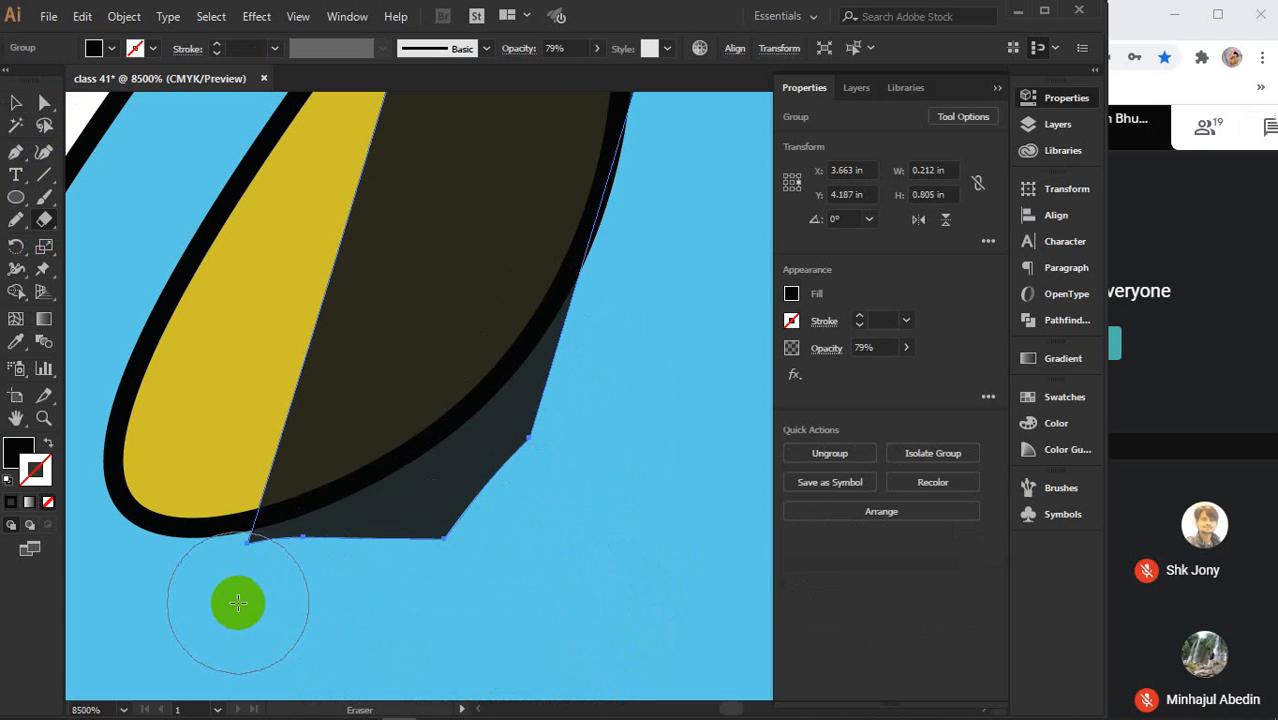
mouse_move(239, 600)
mouse_down()
mouse_move(348, 576)
mouse_move(466, 509)
mouse_move(573, 404)
mouse_move(656, 266)
mouse_move(690, 240)
mouse_up()
mouse_move(481, 495)
mouse_down()
mouse_move(404, 549)
mouse_move(276, 590)
mouse_up()
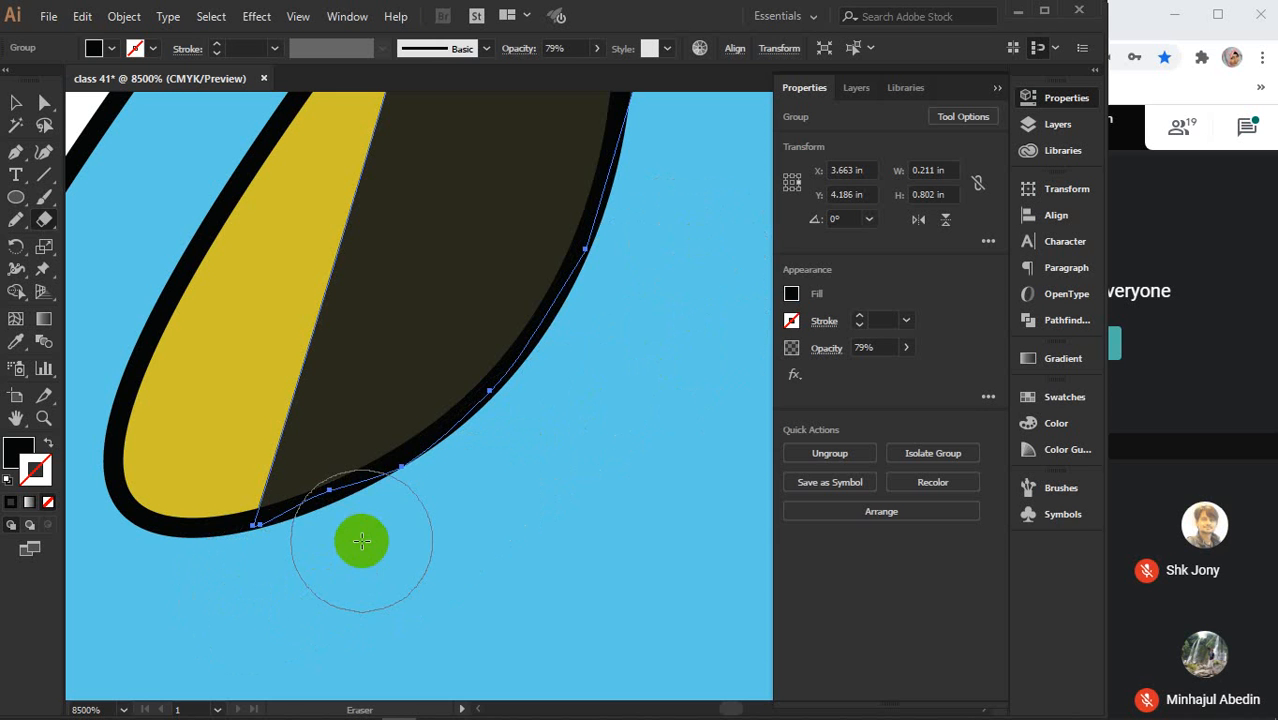
- Restore the trimmed left leg's opacity to 100% and deselect it
key(v)
scroll(385, 491, down, 5)
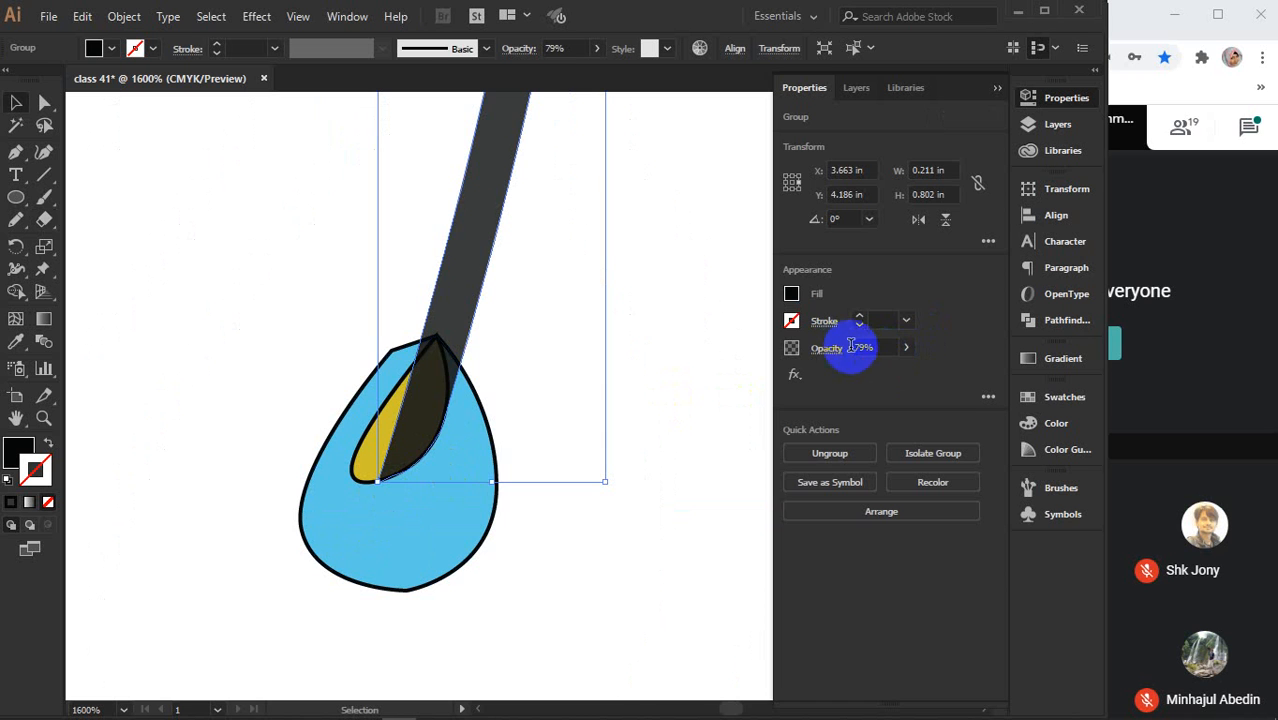
click(908, 348)
drag(888, 370, 945, 370)
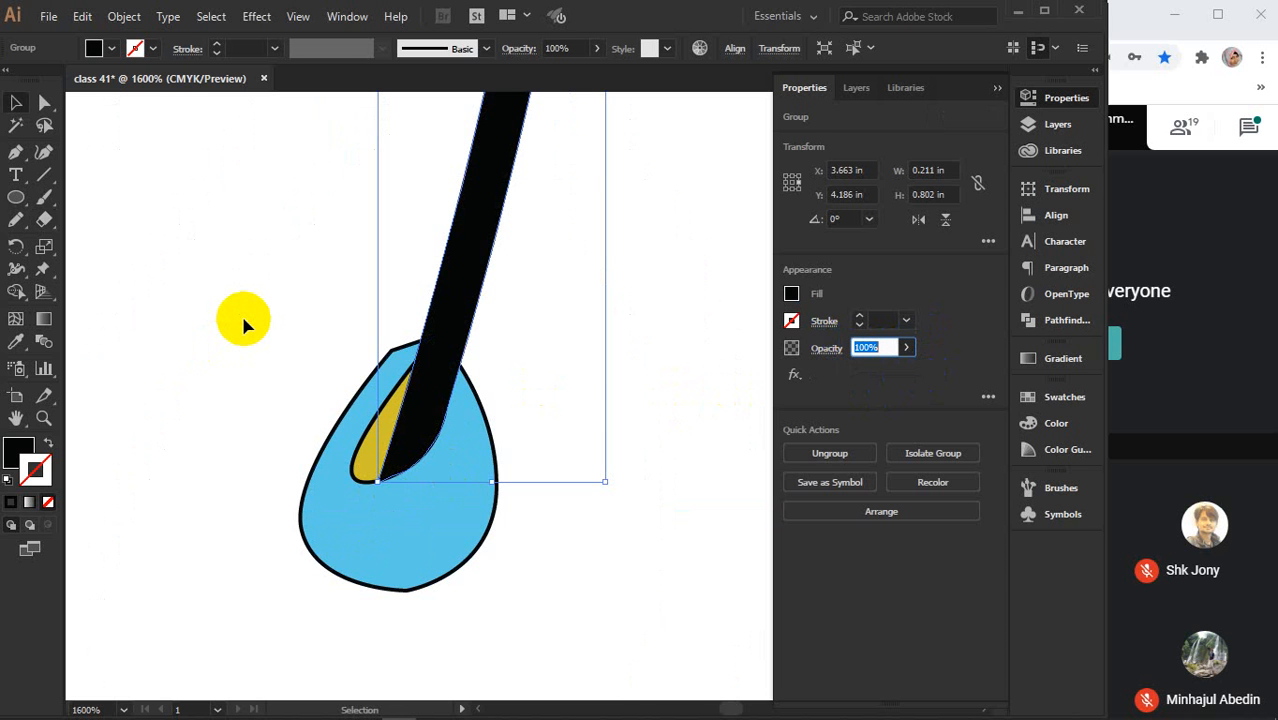
click(995, 88)
click(748, 379)
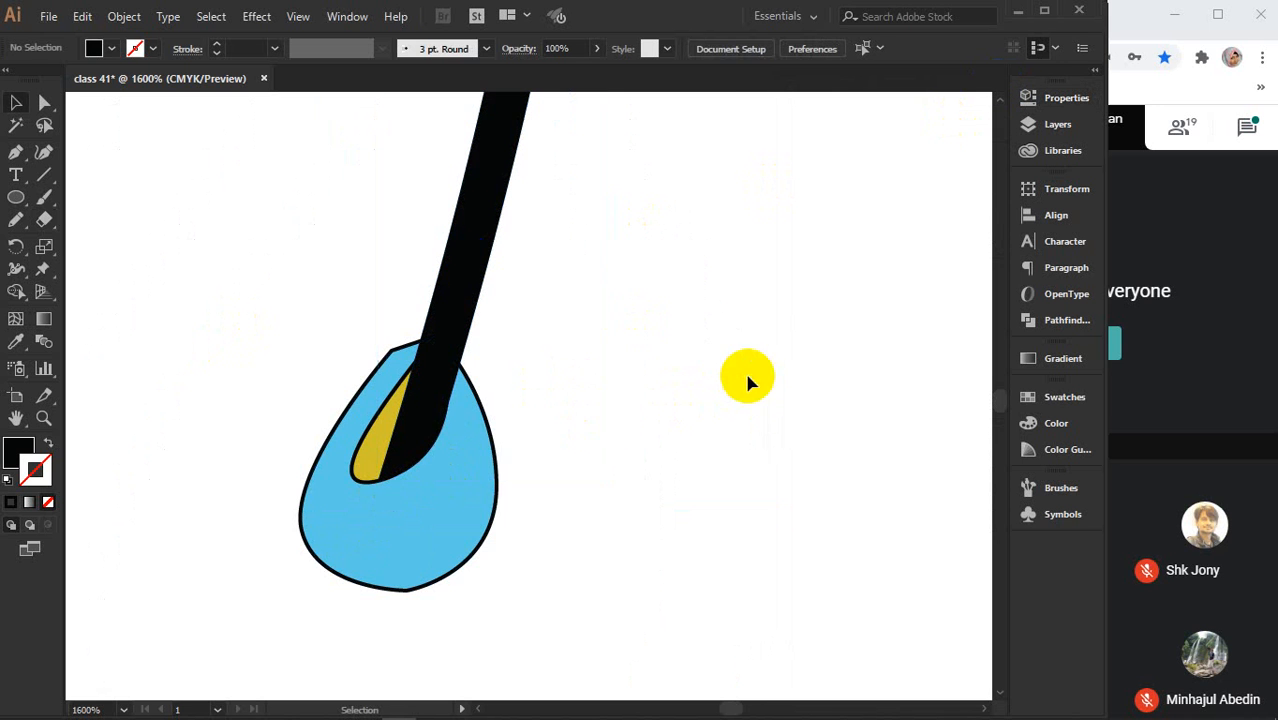
- Reshape the yellow teardrop with the Curvature tool, pulling its left edge and lower tip inward to leave a thin strip beside the leg
click(361, 450)
scroll(365, 442, up, 1)
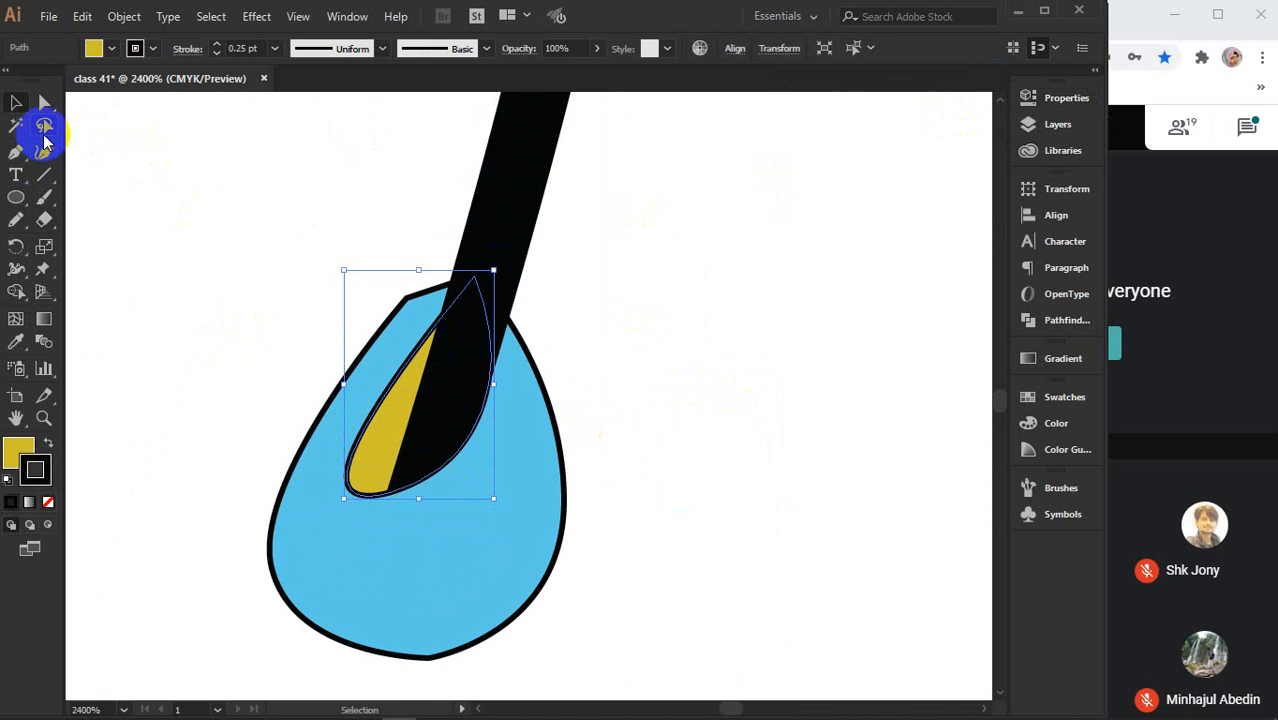
click(44, 146)
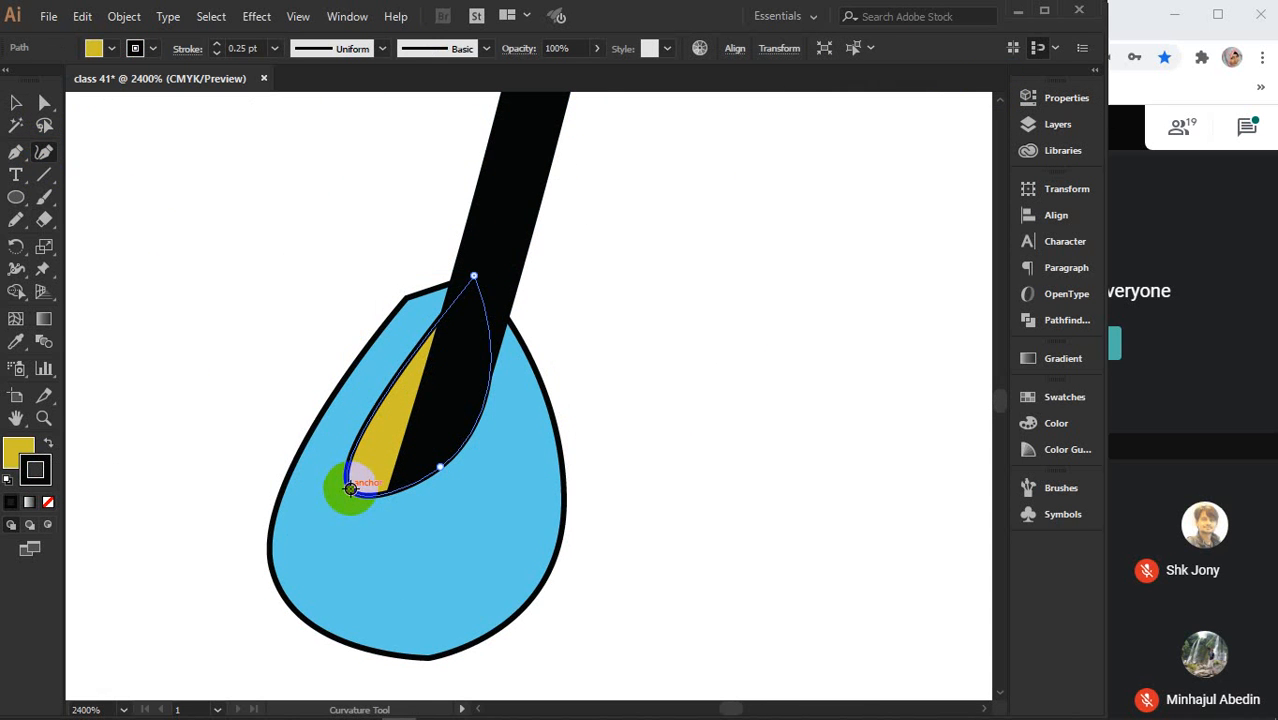
click(377, 424)
drag(375, 420, 393, 427)
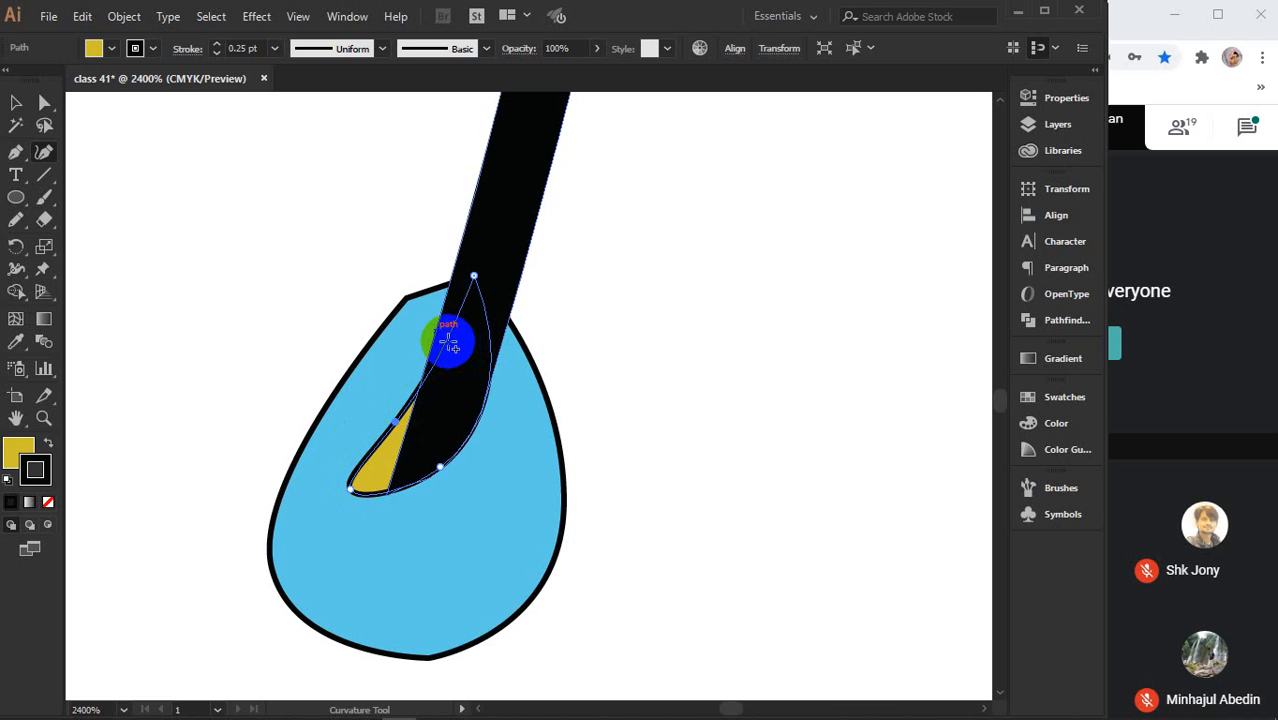
drag(447, 343, 440, 309)
drag(400, 386, 396, 421)
click(366, 487)
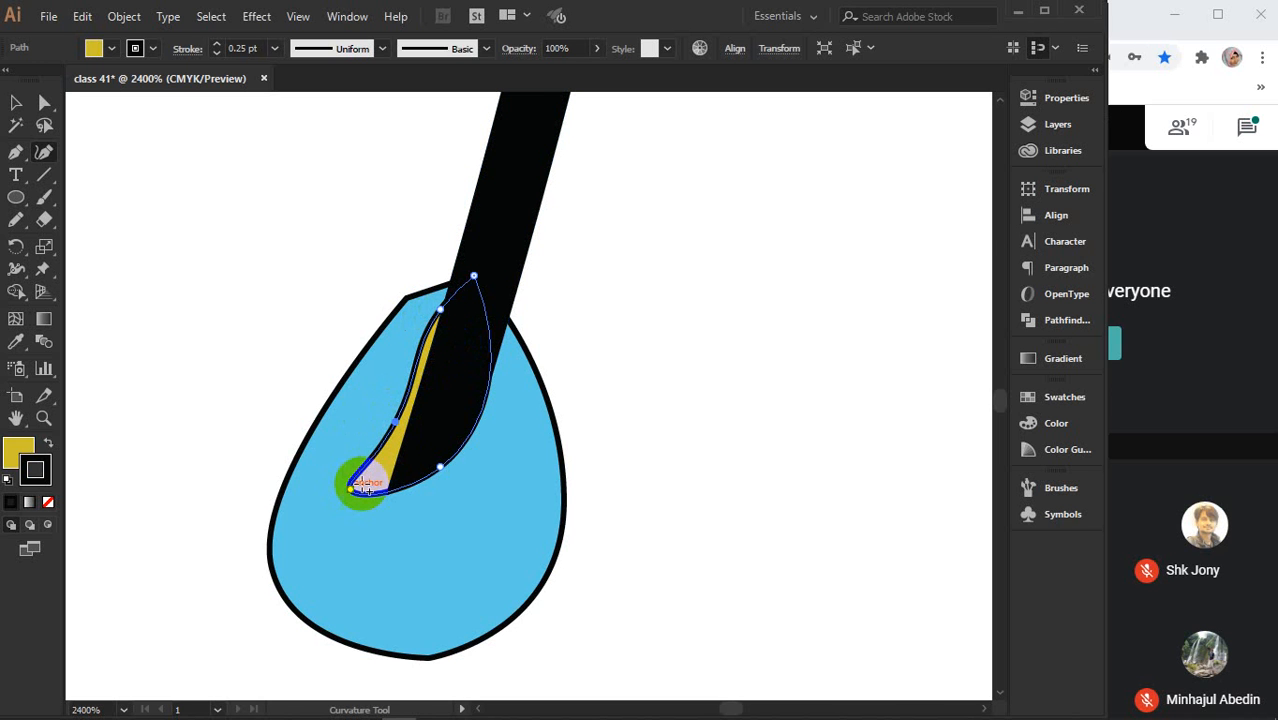
drag(350, 486, 376, 489)
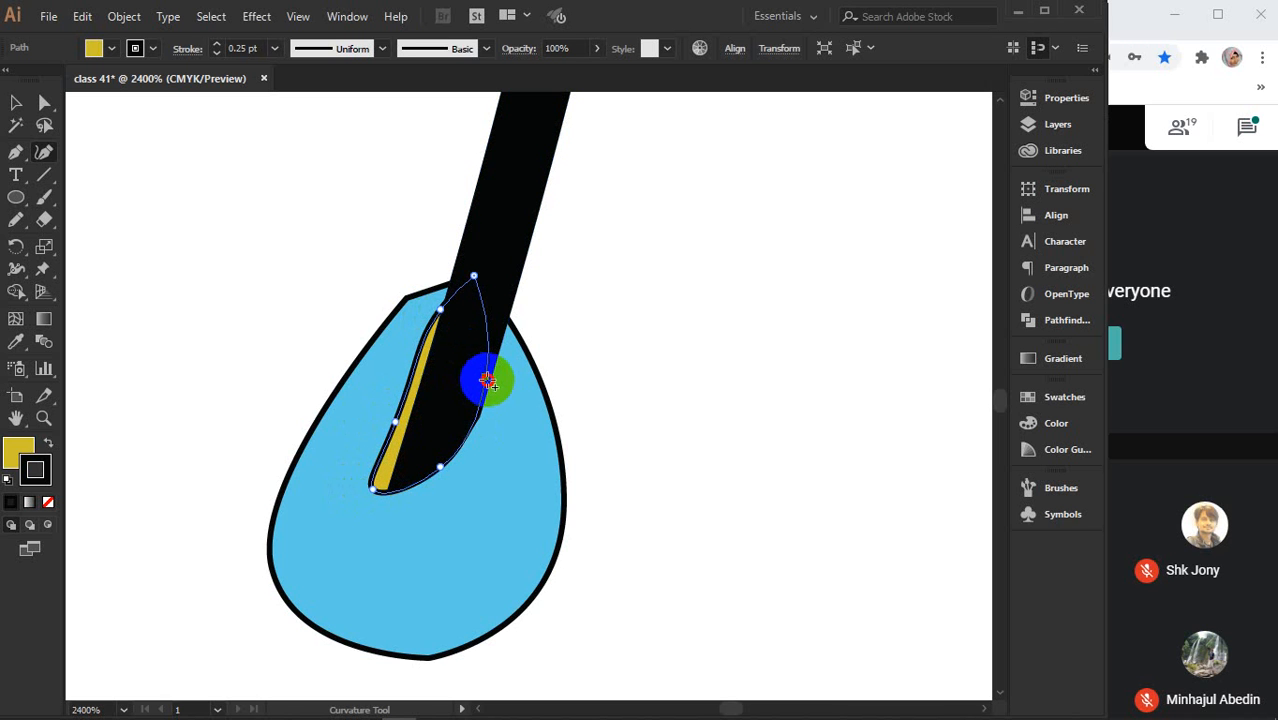
- Add a curve point on the yellow shape's right edge and refine its lower left side so it bends inward above the tip
click(485, 377)
click(400, 422)
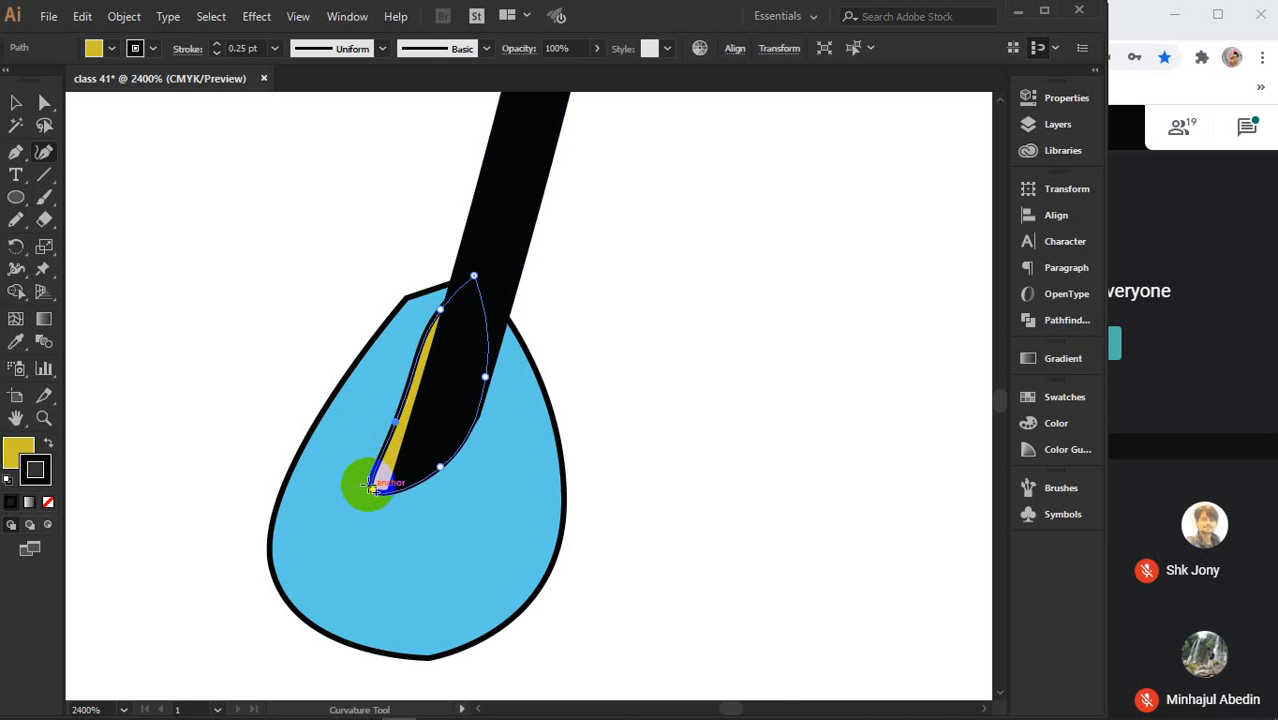
scroll(374, 488, up, 3)
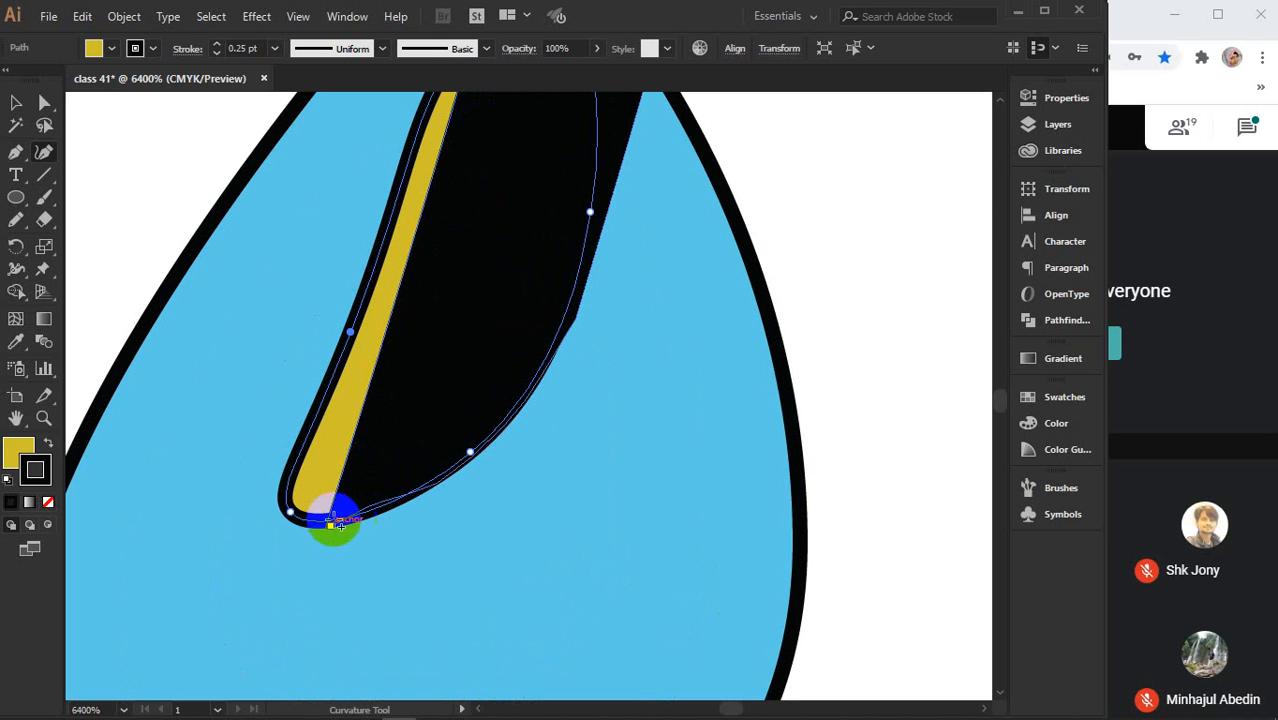
drag(292, 515, 324, 515)
key(ctrl+z)
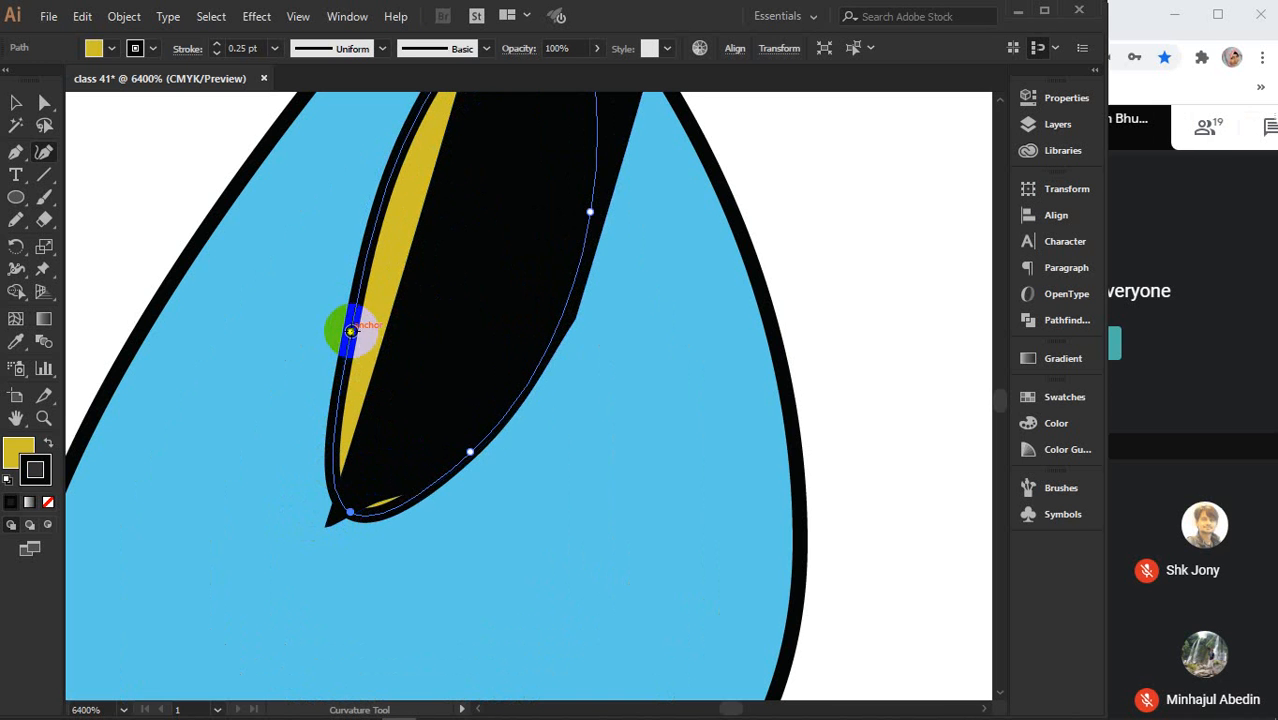
drag(350, 331, 350, 392)
drag(350, 512, 319, 524)
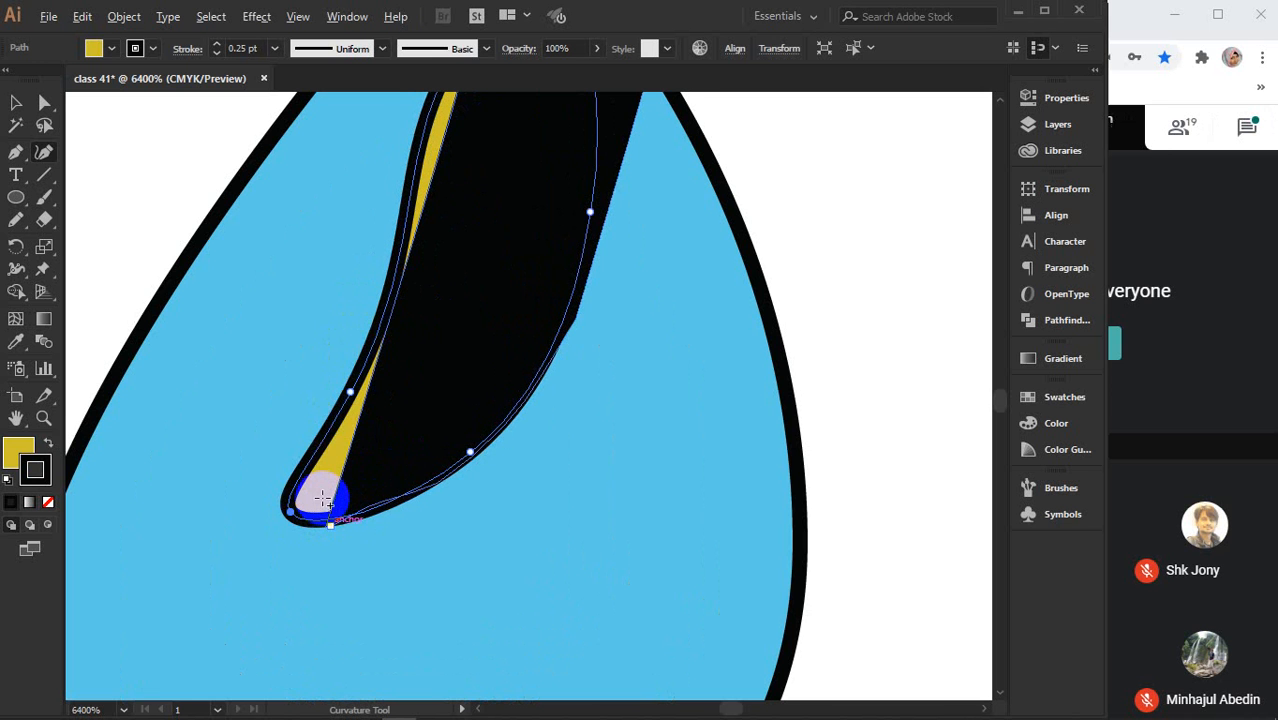
scroll(323, 498, down, 4)
click(16, 102)
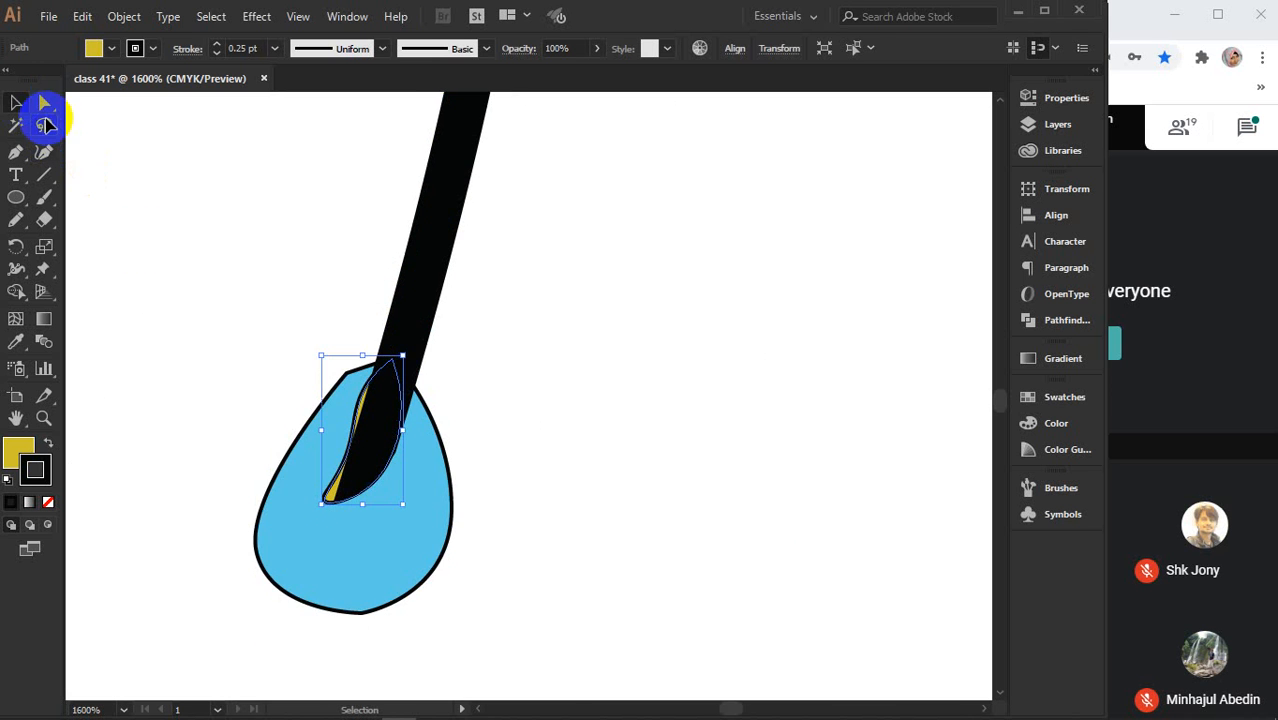
click(571, 351)
- Select both legs together with the left foot and enlarge them proportionally about their centre
scroll(626, 400, down, 4)
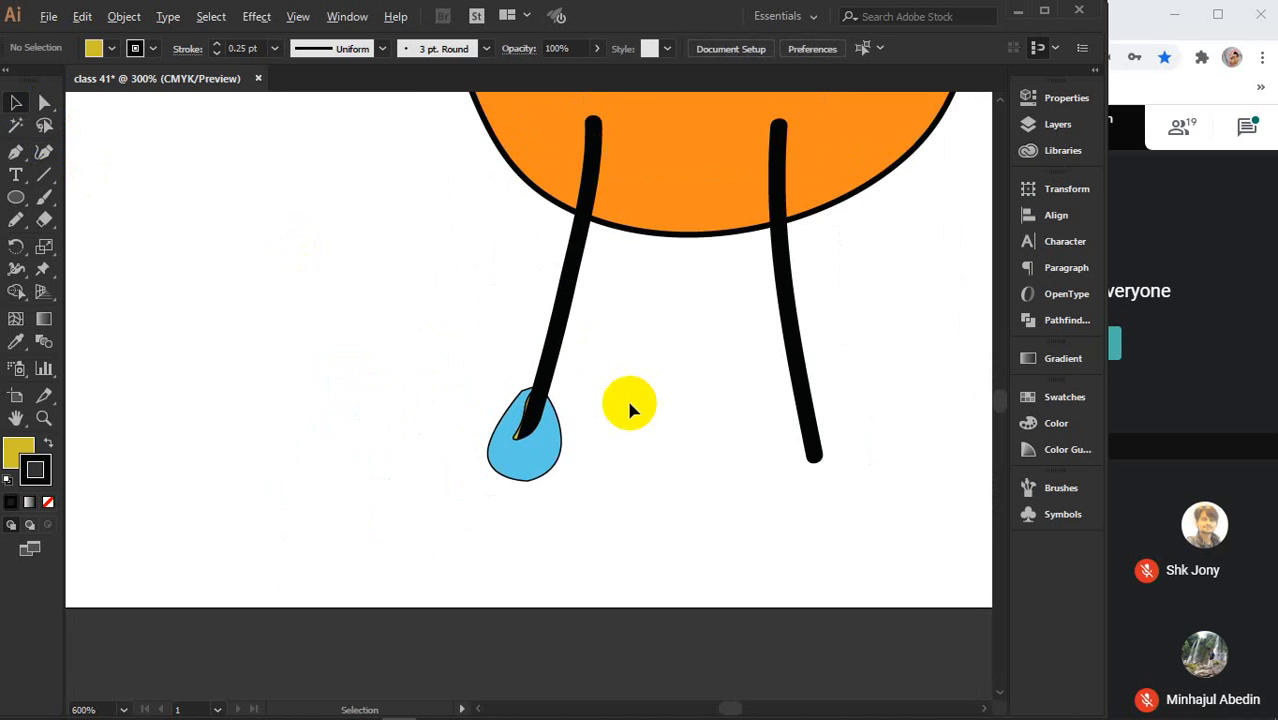
scroll(626, 400, down, 4)
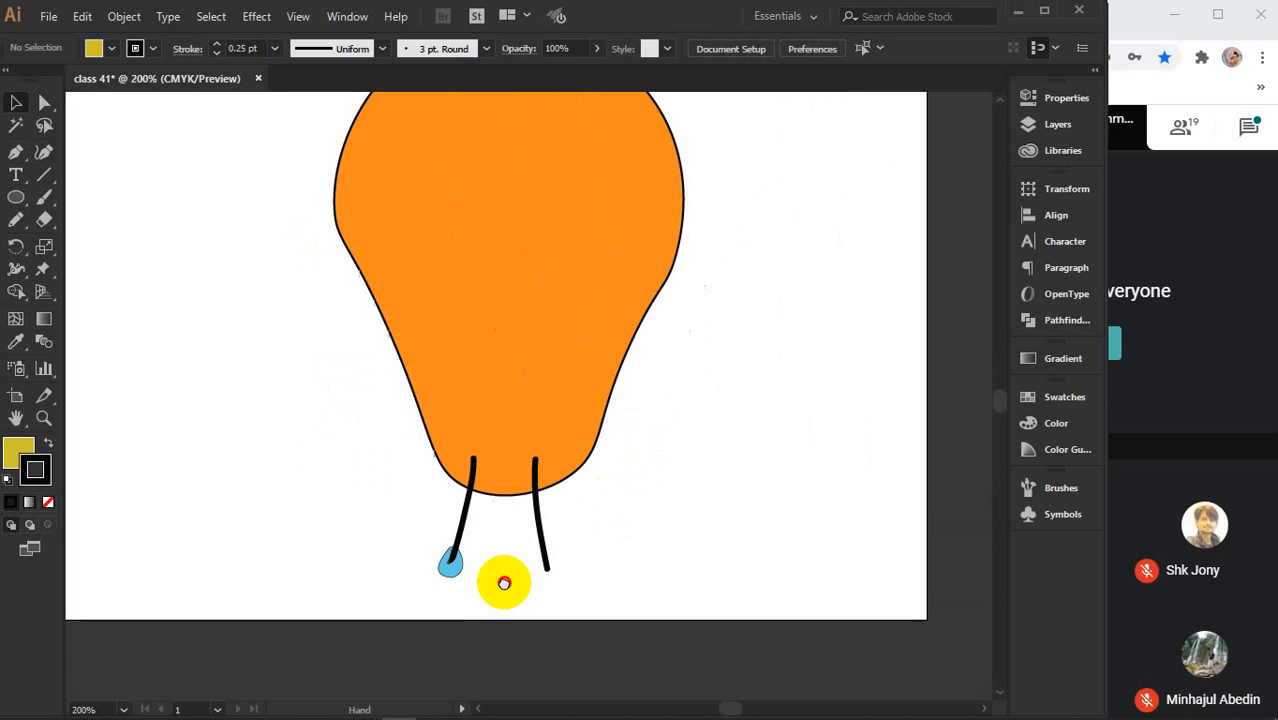
drag(502, 583, 482, 596)
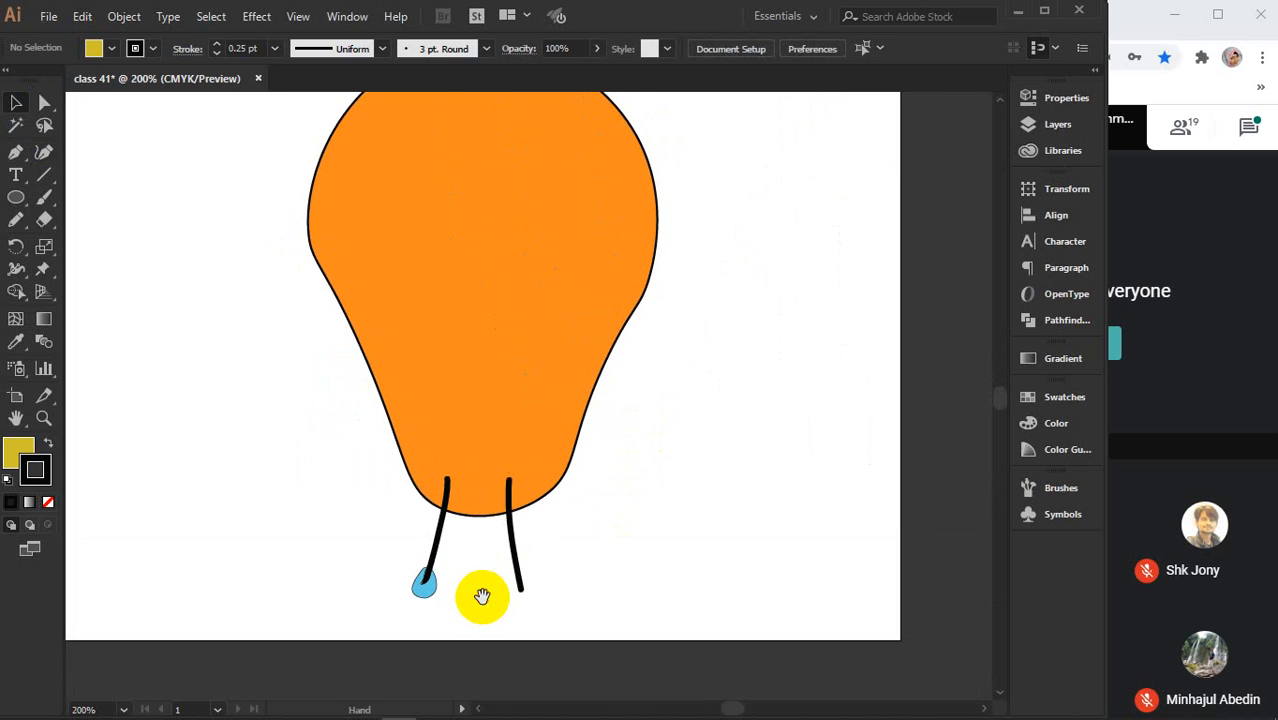
scroll(430, 590, up, 3)
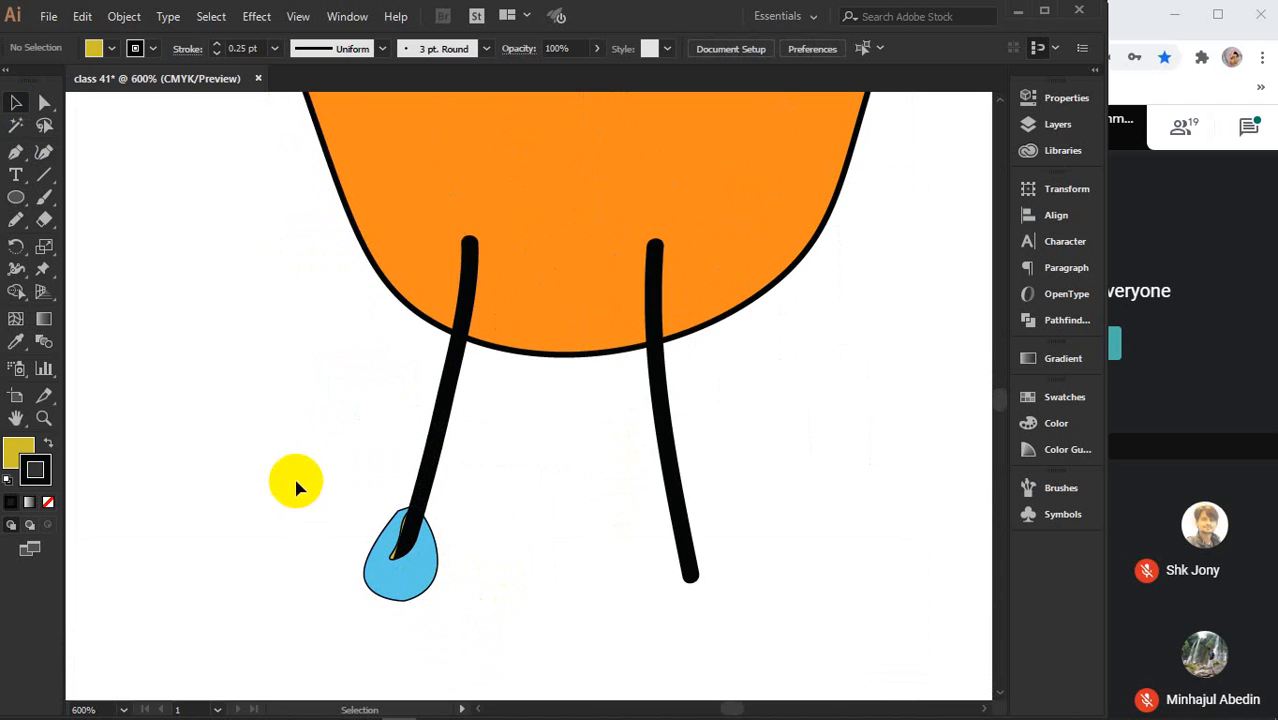
drag(300, 472, 770, 624)
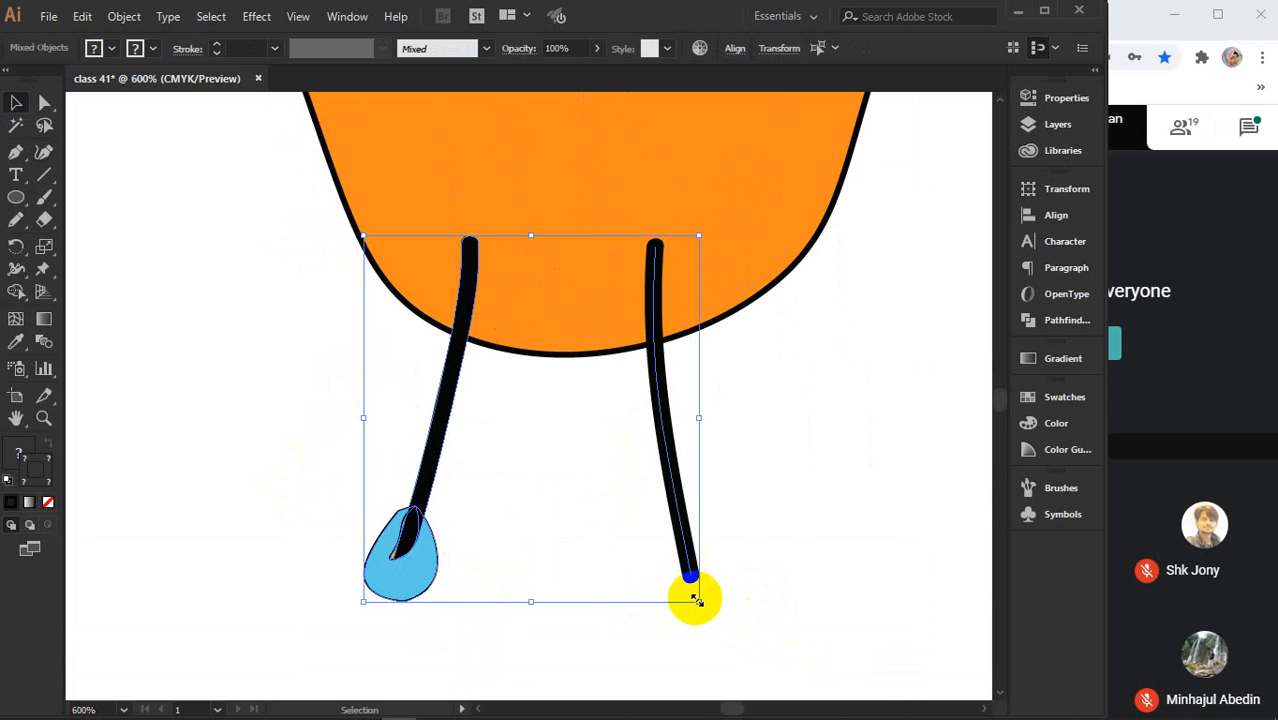
drag(697, 600, 783, 655)
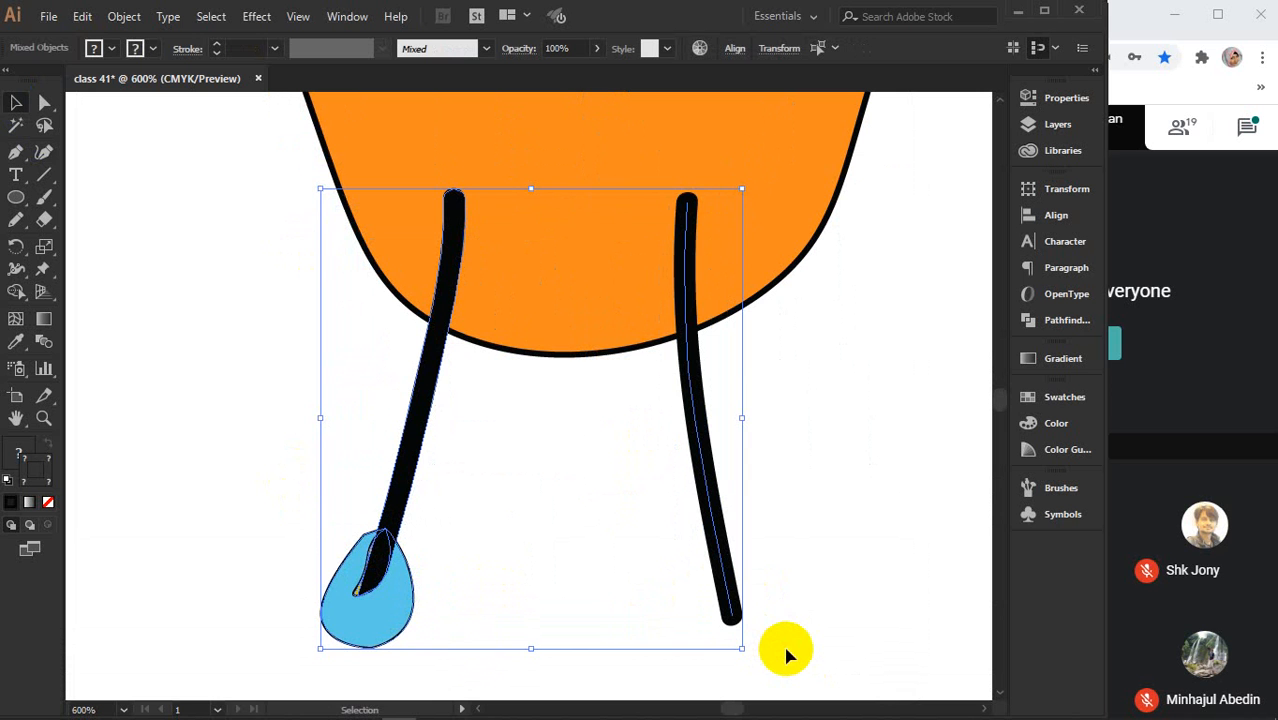
click(827, 512)
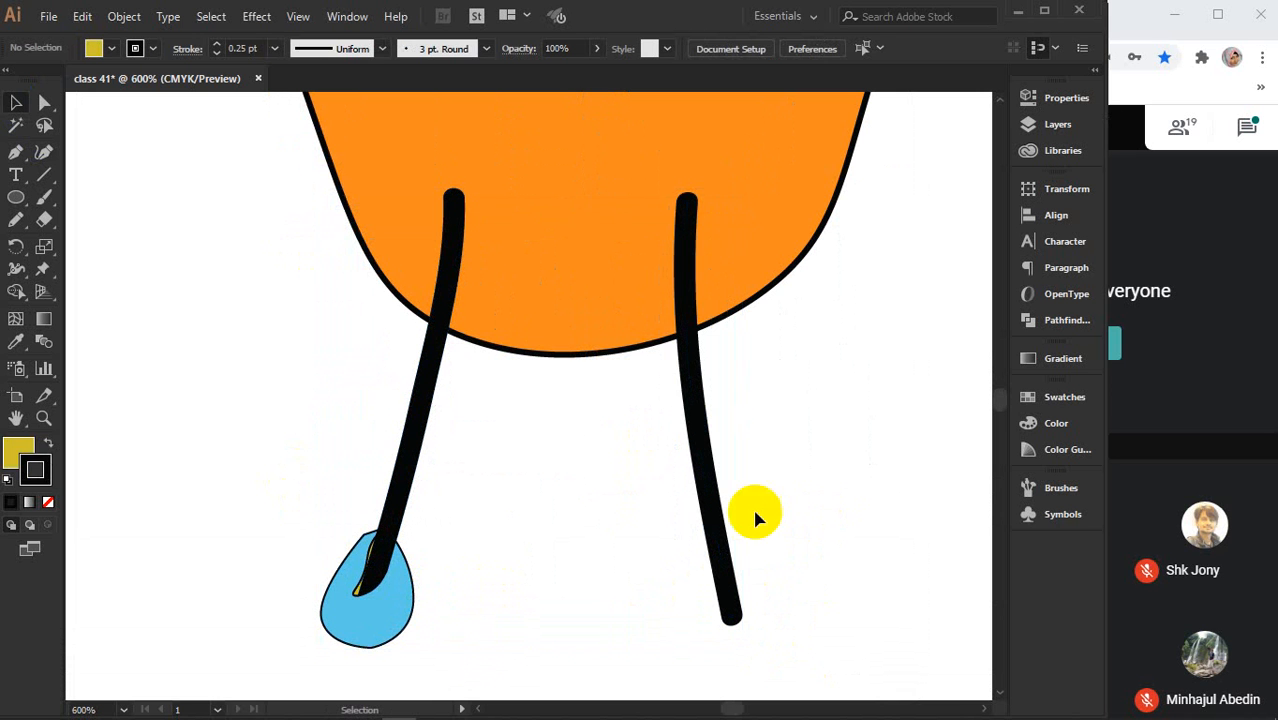
- Expand the appearance of the right leg's brush stroke with both legs selected
drag(365, 405, 785, 495)
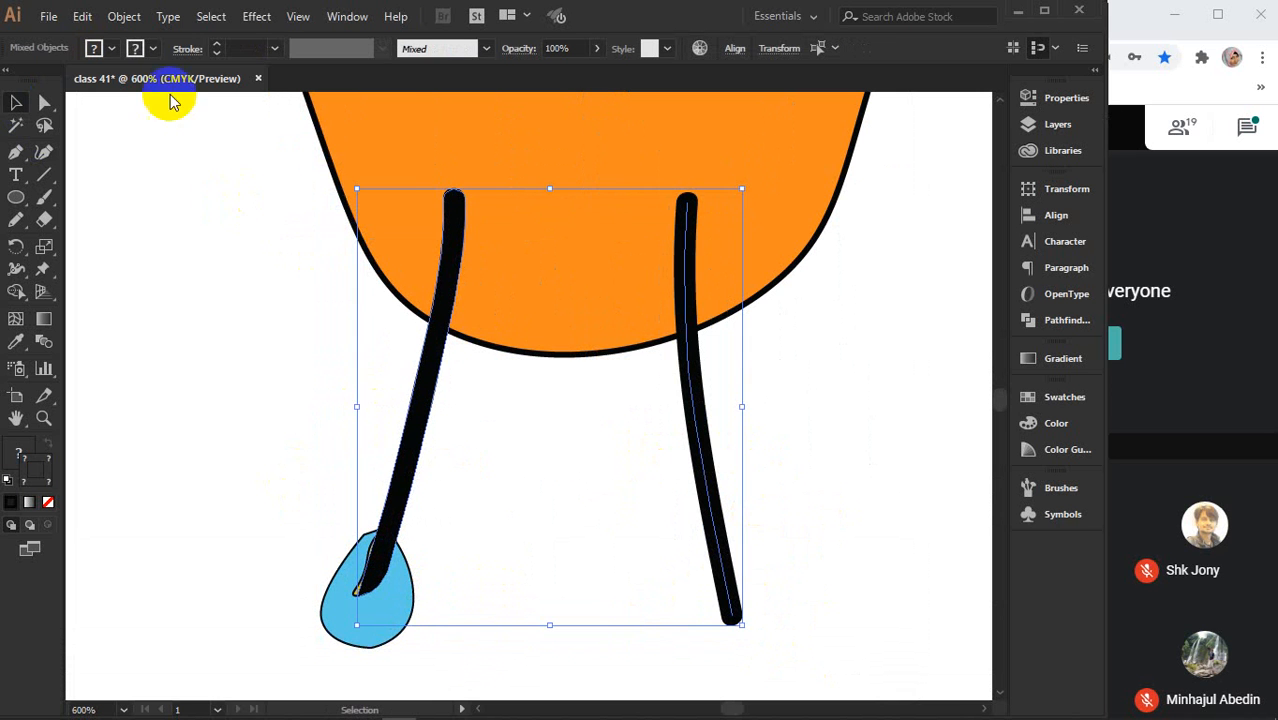
click(124, 16)
click(200, 225)
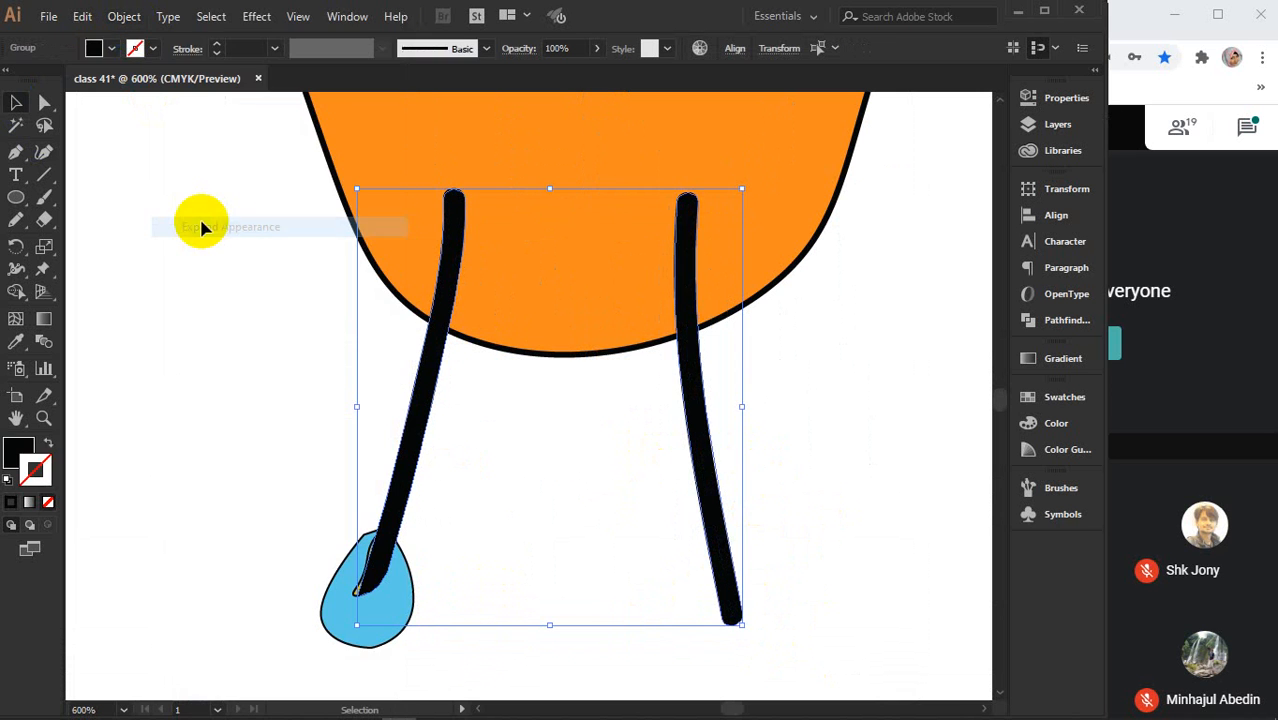
click(790, 428)
- Delete the right leg and place a copy of the left leg with its foot on the right side of the body
scroll(511, 576, down, 2)
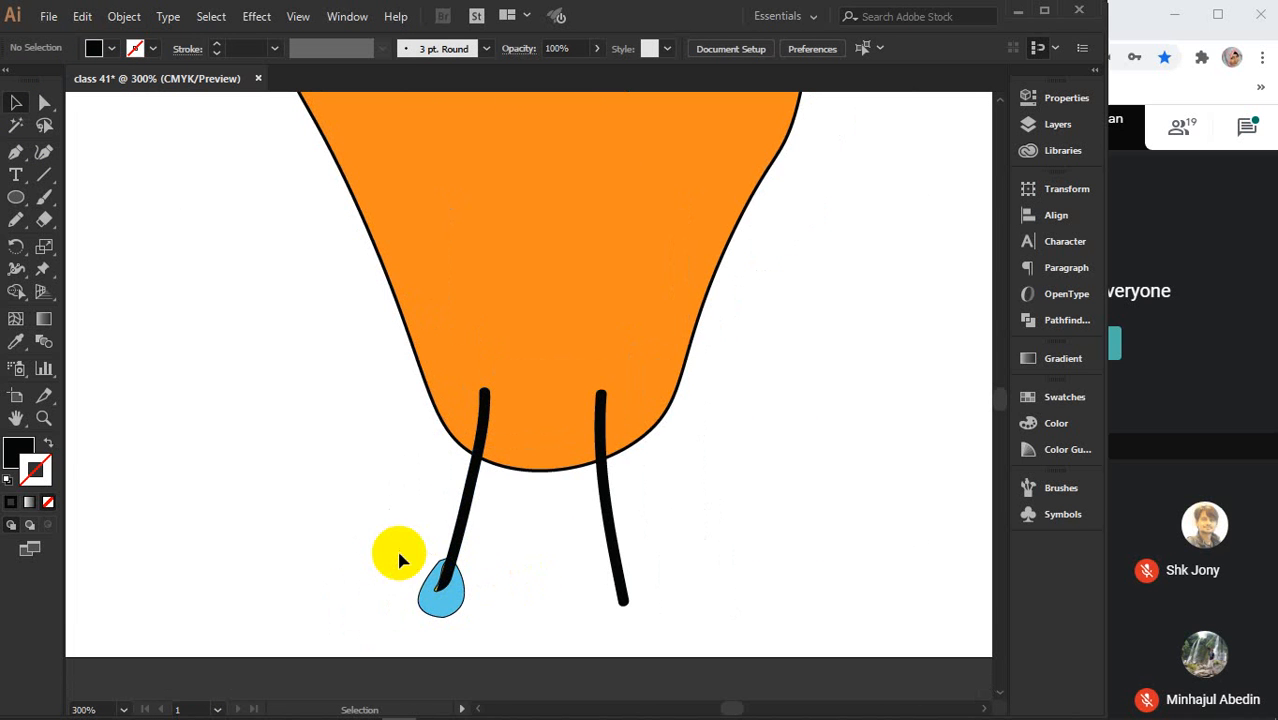
click(610, 545)
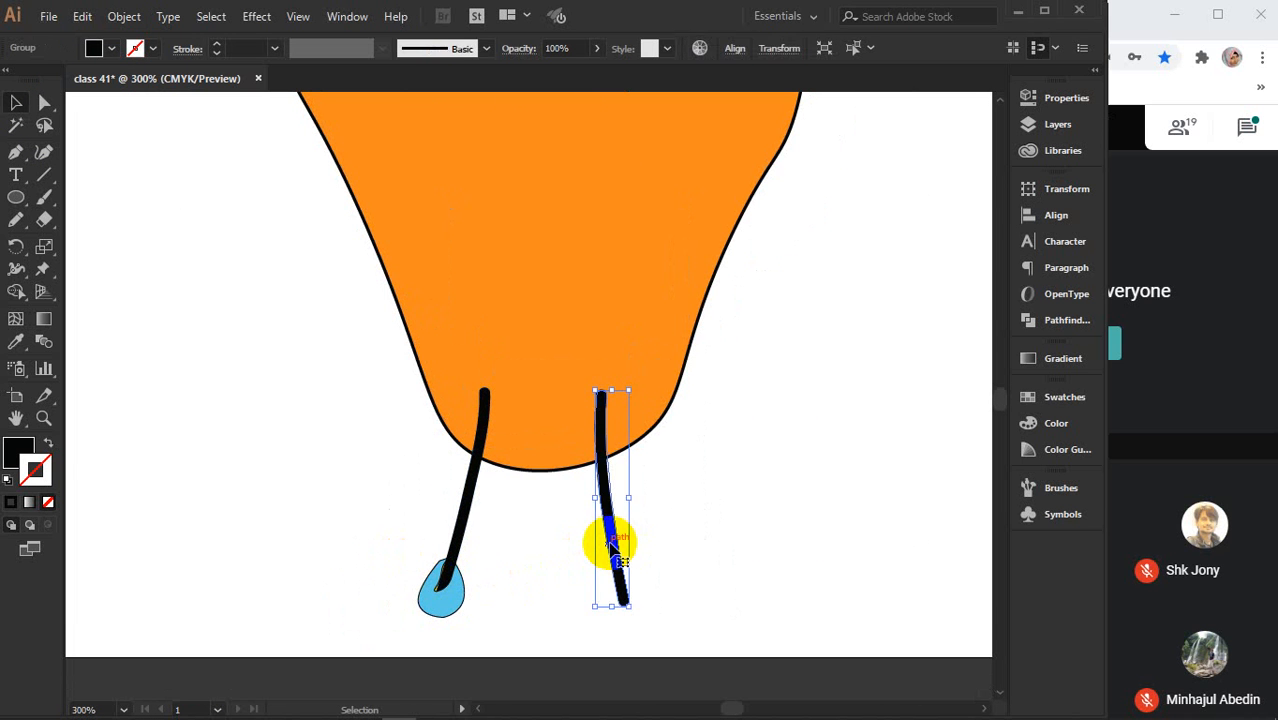
key(Delete)
drag(397, 530, 595, 563)
- Reflect the copied leg and foot across the vertical axis and move them slightly right to match the left leg
right_click(592, 562)
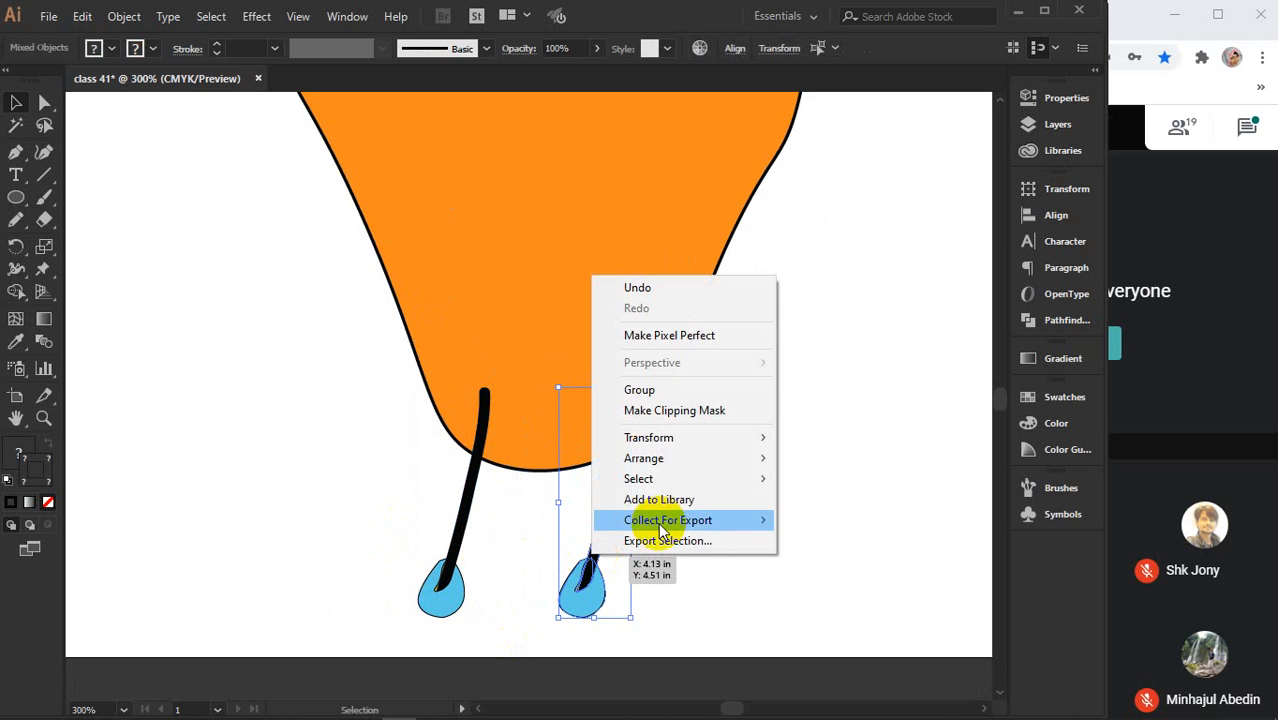
mouse_move(672, 448)
click(851, 503)
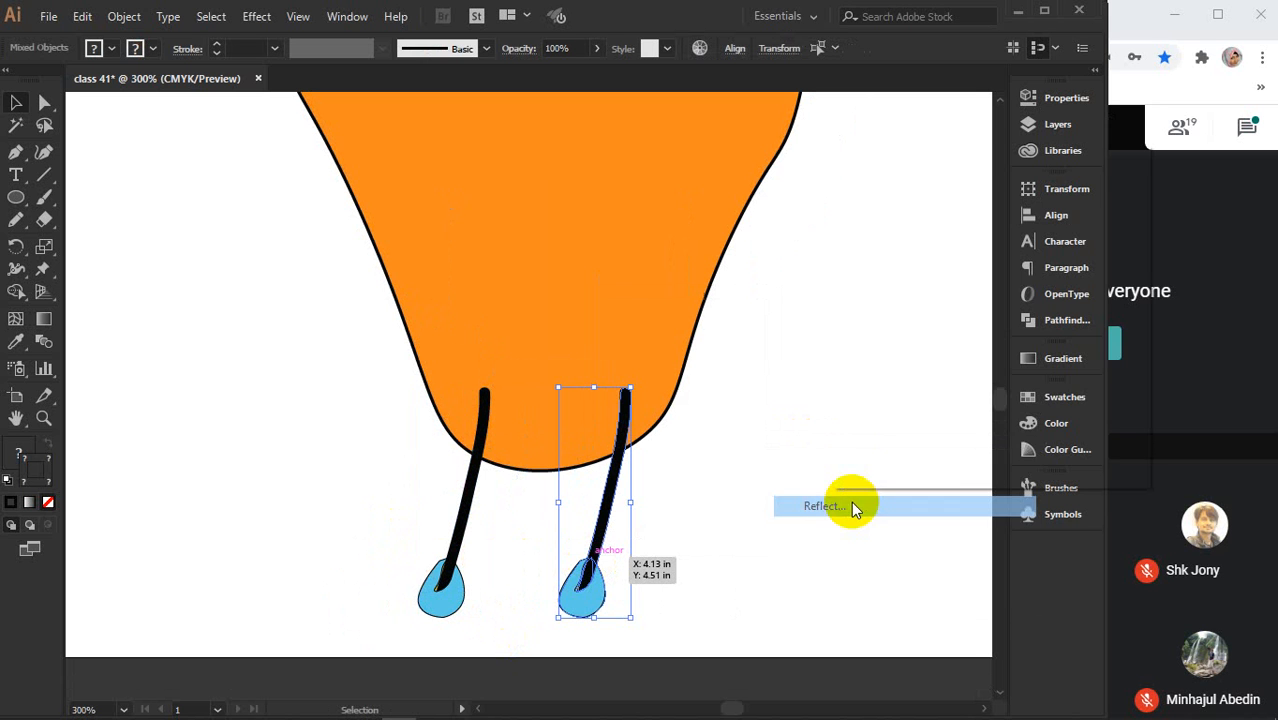
click(890, 263)
click(876, 401)
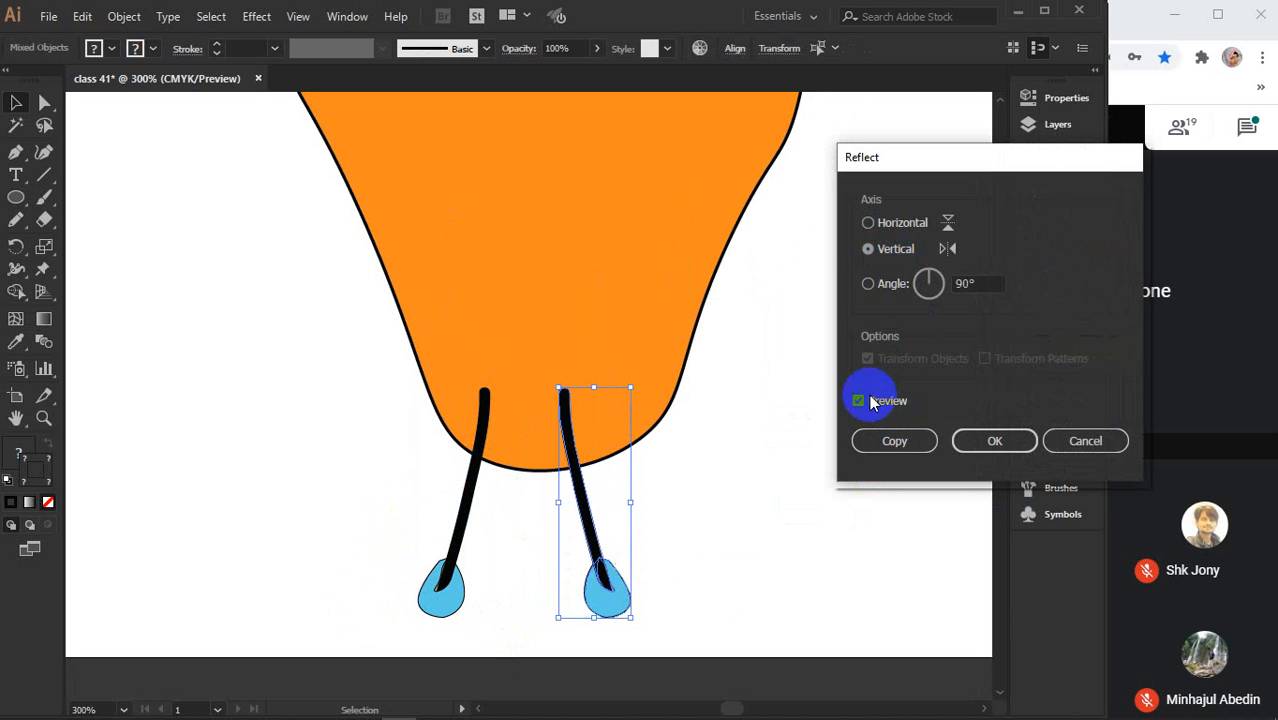
click(978, 440)
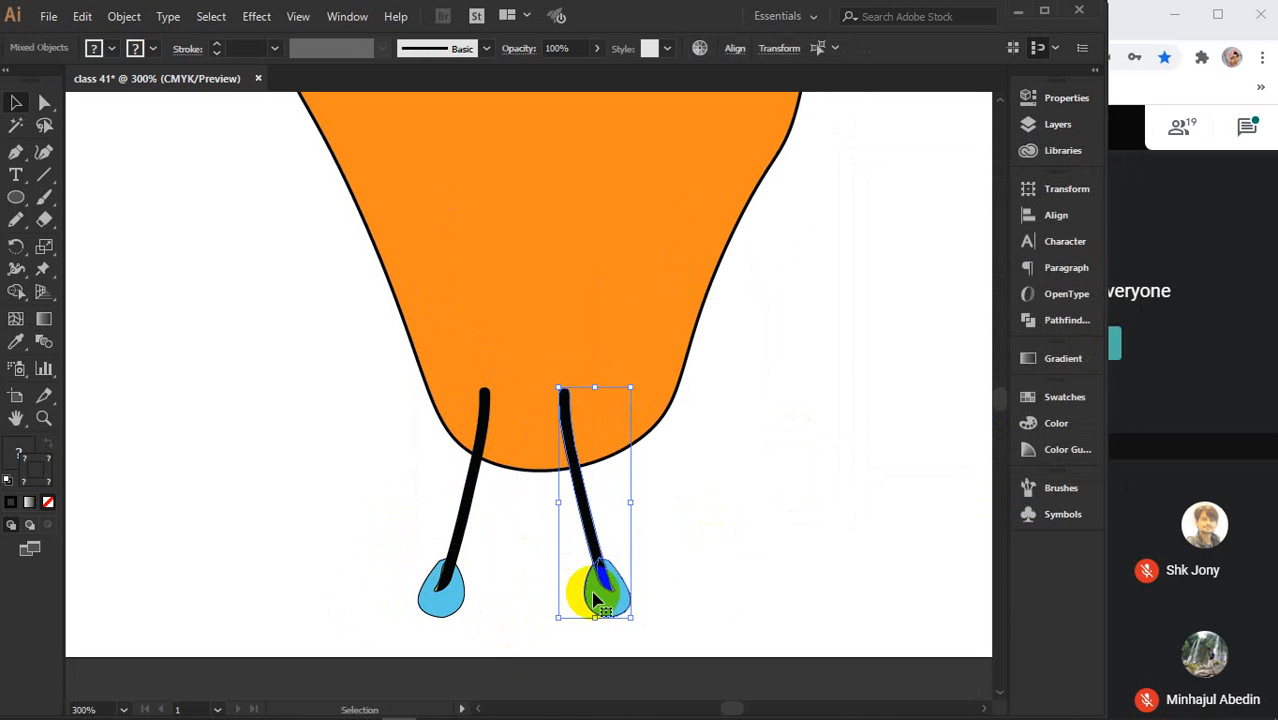
drag(603, 588, 632, 588)
click(776, 487)
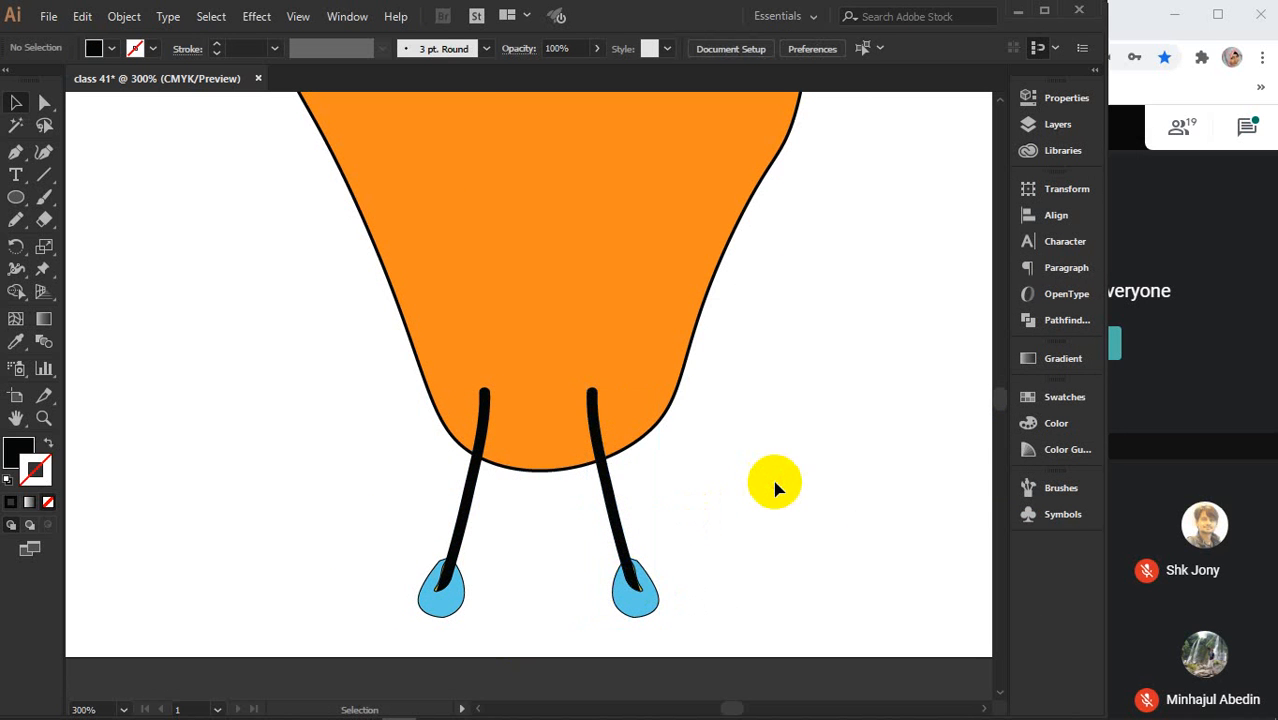
- Group the two legs with their feet and send the group behind the orange body
scroll(773, 485, down, 1)
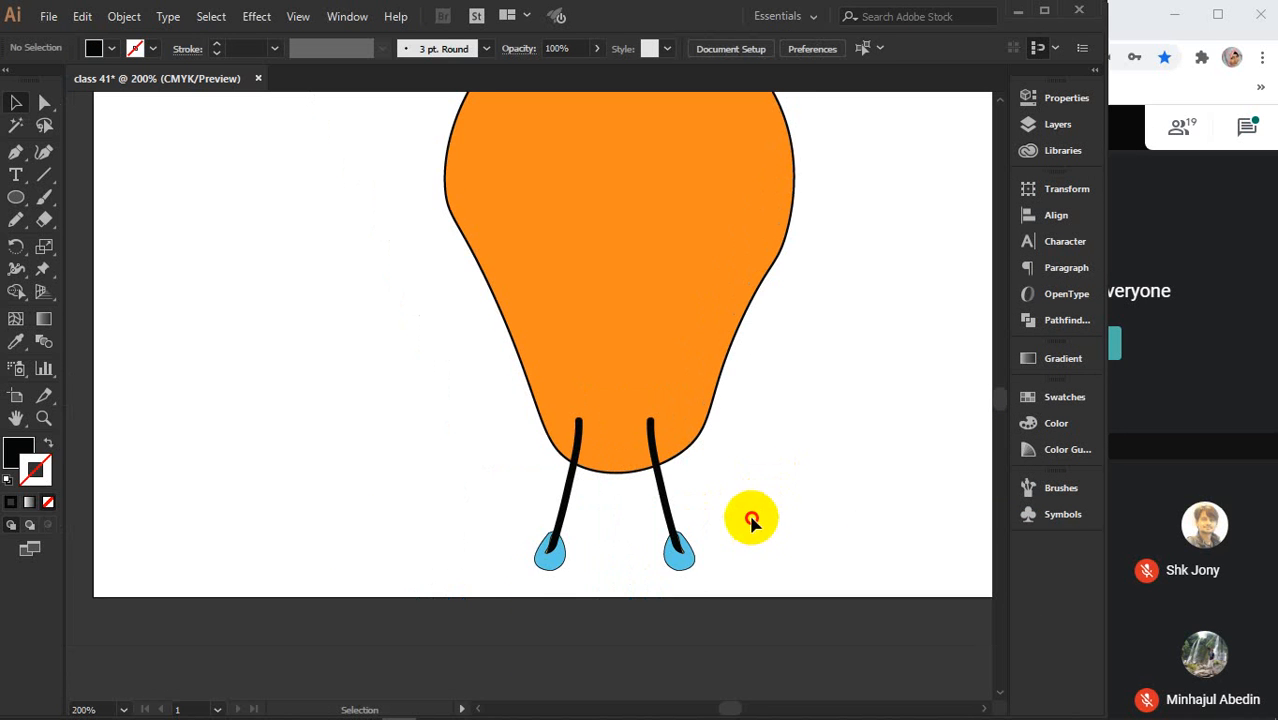
drag(755, 519, 642, 590)
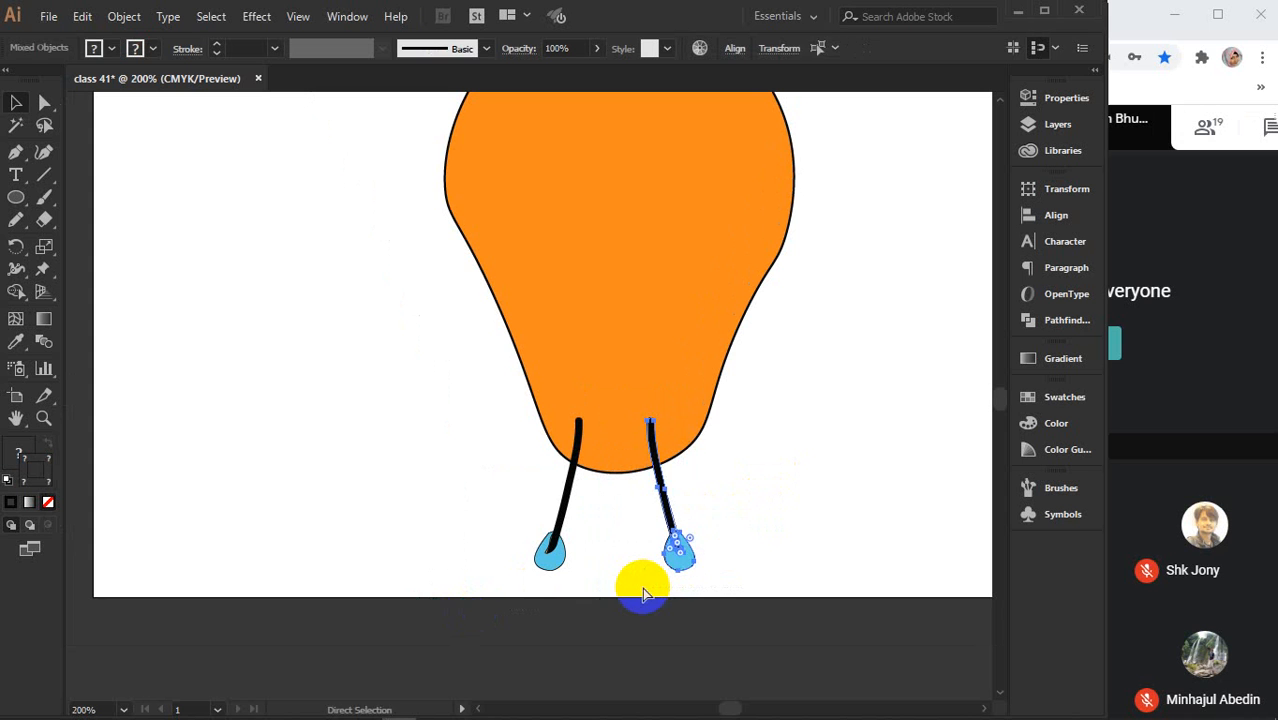
drag(493, 508, 579, 605)
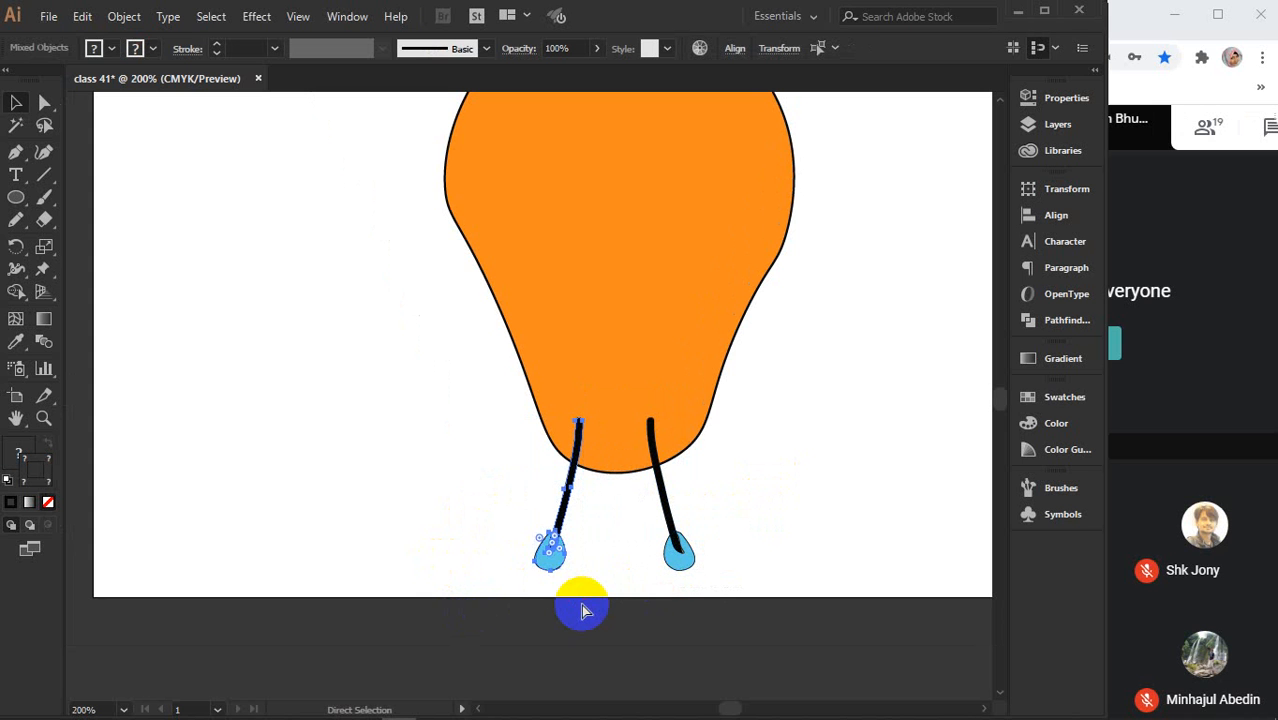
drag(512, 508, 693, 588)
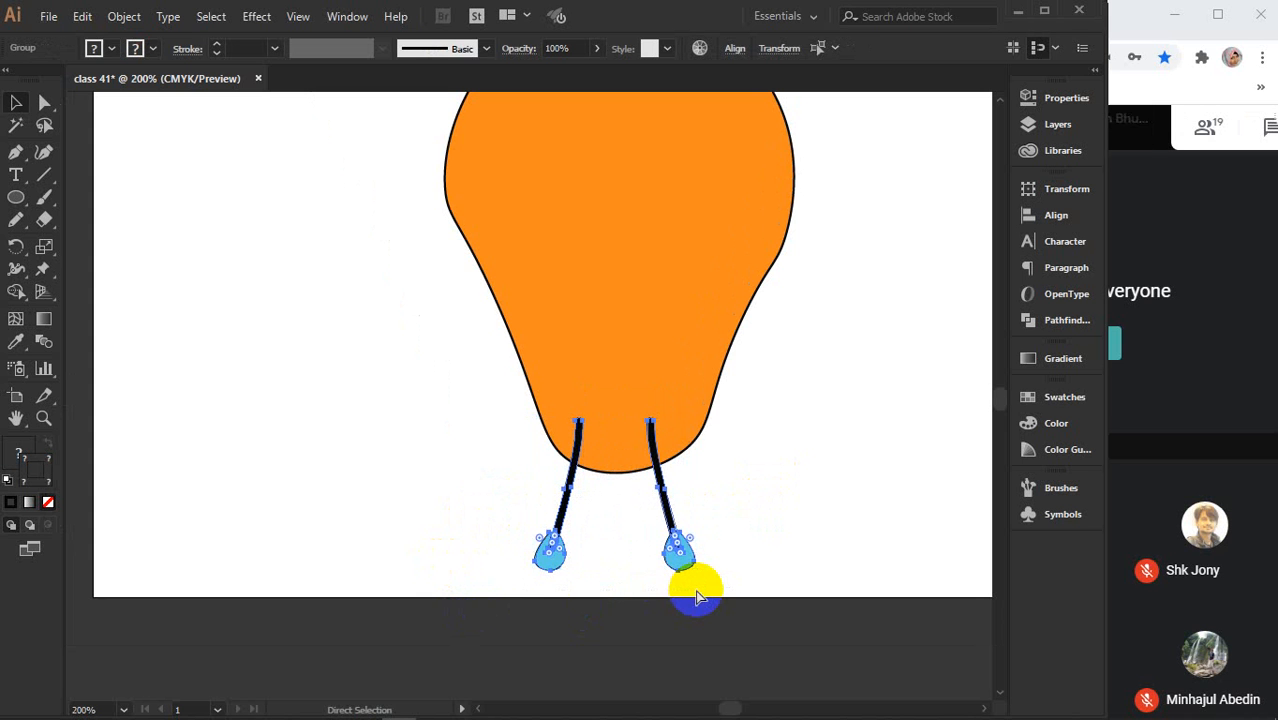
right_click(679, 551)
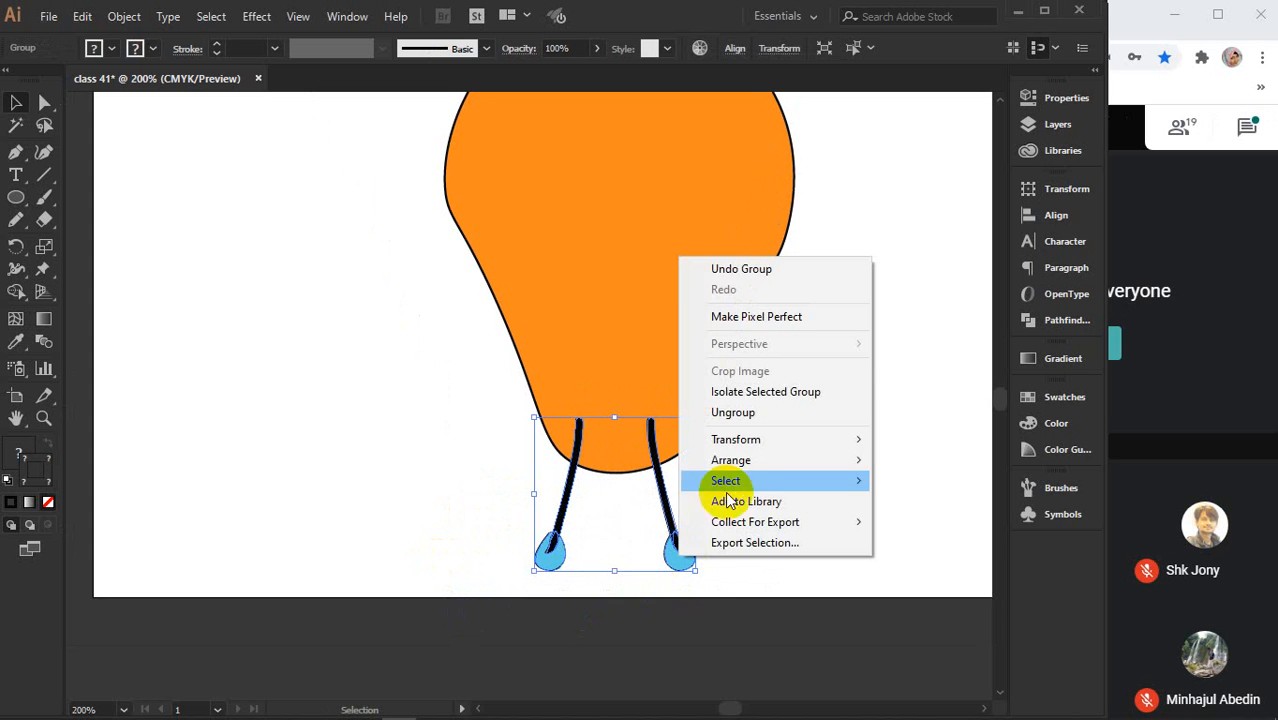
click(915, 521)
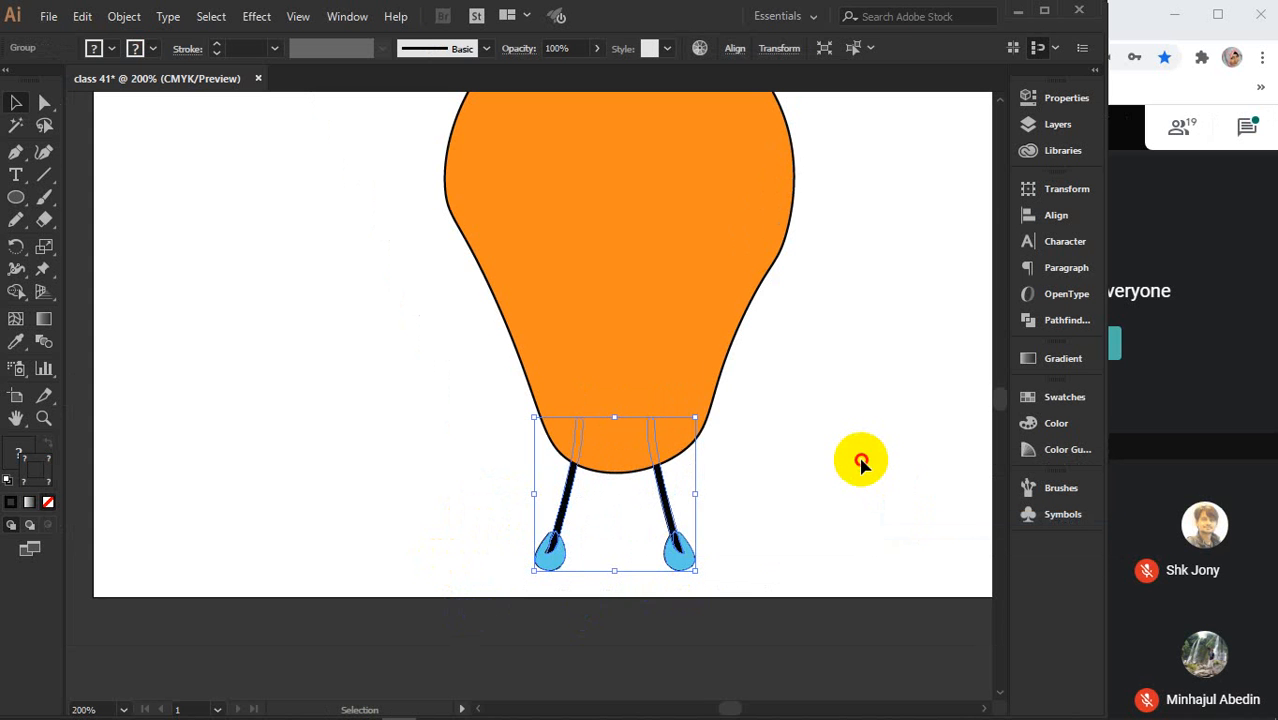
click(858, 455)
- Draw a tall black ellipse for the eye on the right half of the head
drag(766, 278, 754, 388)
drag(665, 222, 633, 257)
click(18, 199)
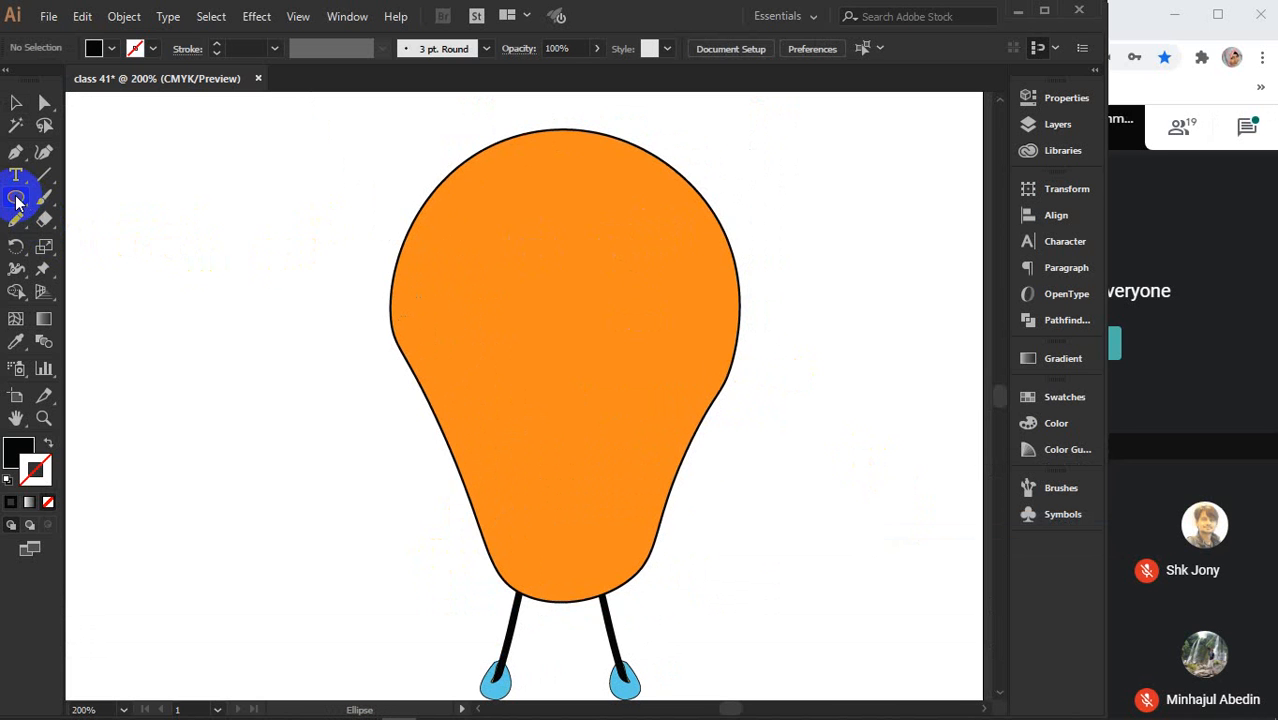
drag(598, 241, 665, 362)
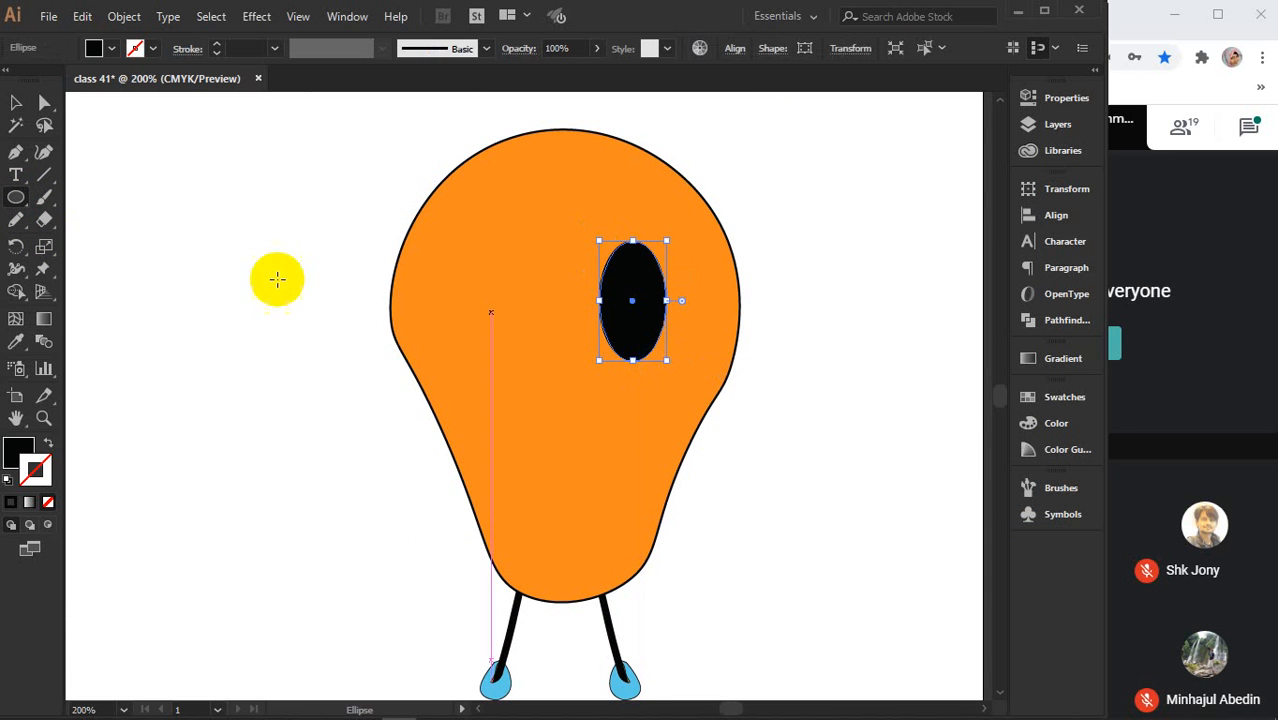
click(16, 102)
click(634, 301)
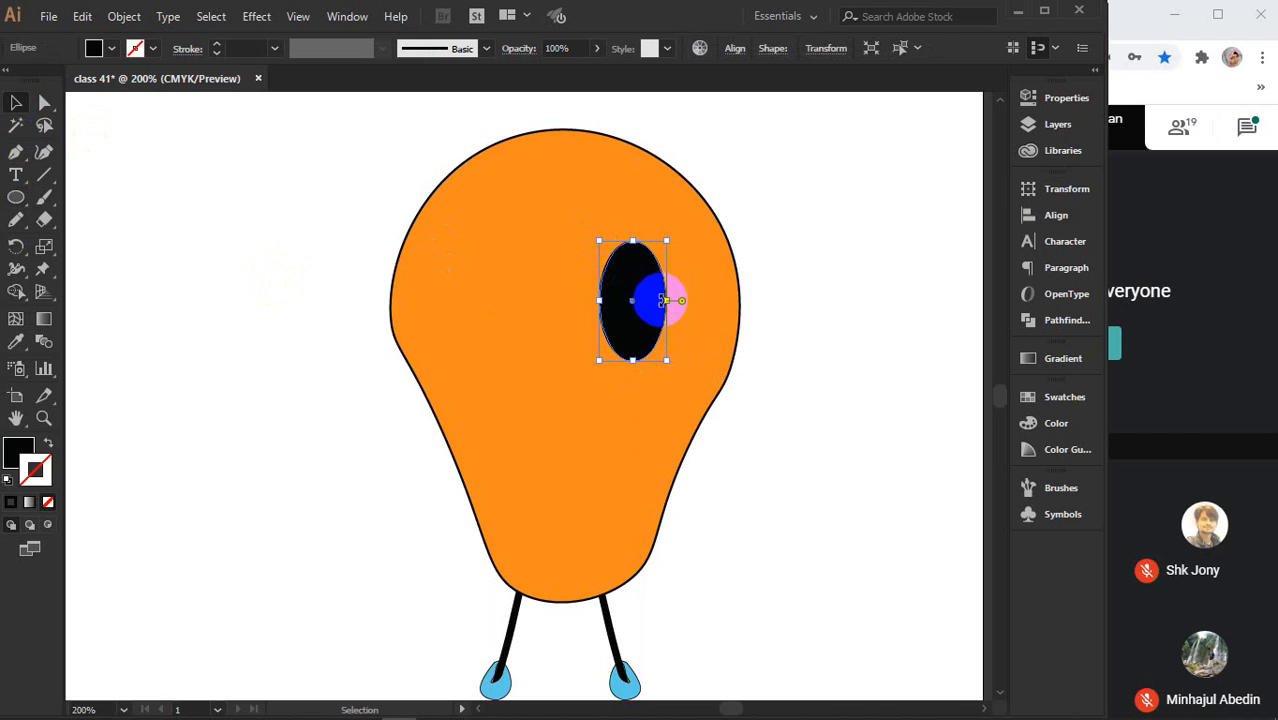
- Reshape the eye ellipse with the Curvature tool into a shorter, slightly tilted egg shape by moving its anchor points
click(40, 156)
click(663, 300)
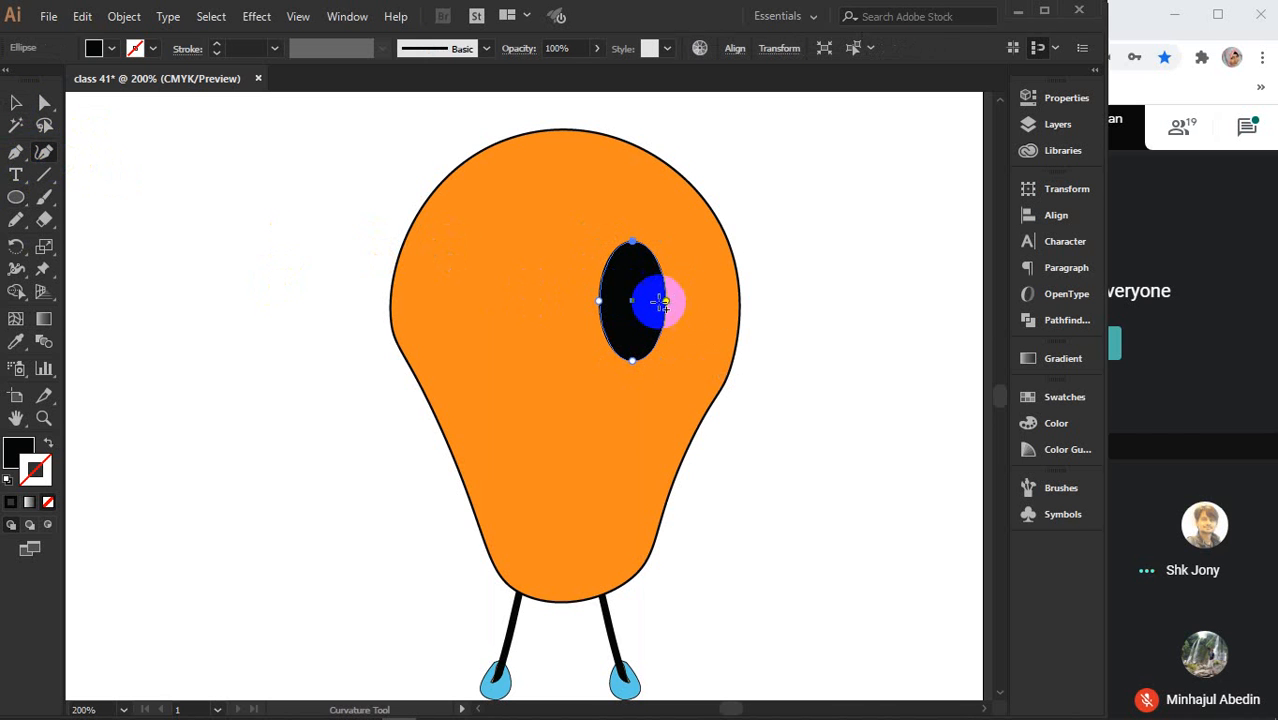
drag(663, 300, 653, 298)
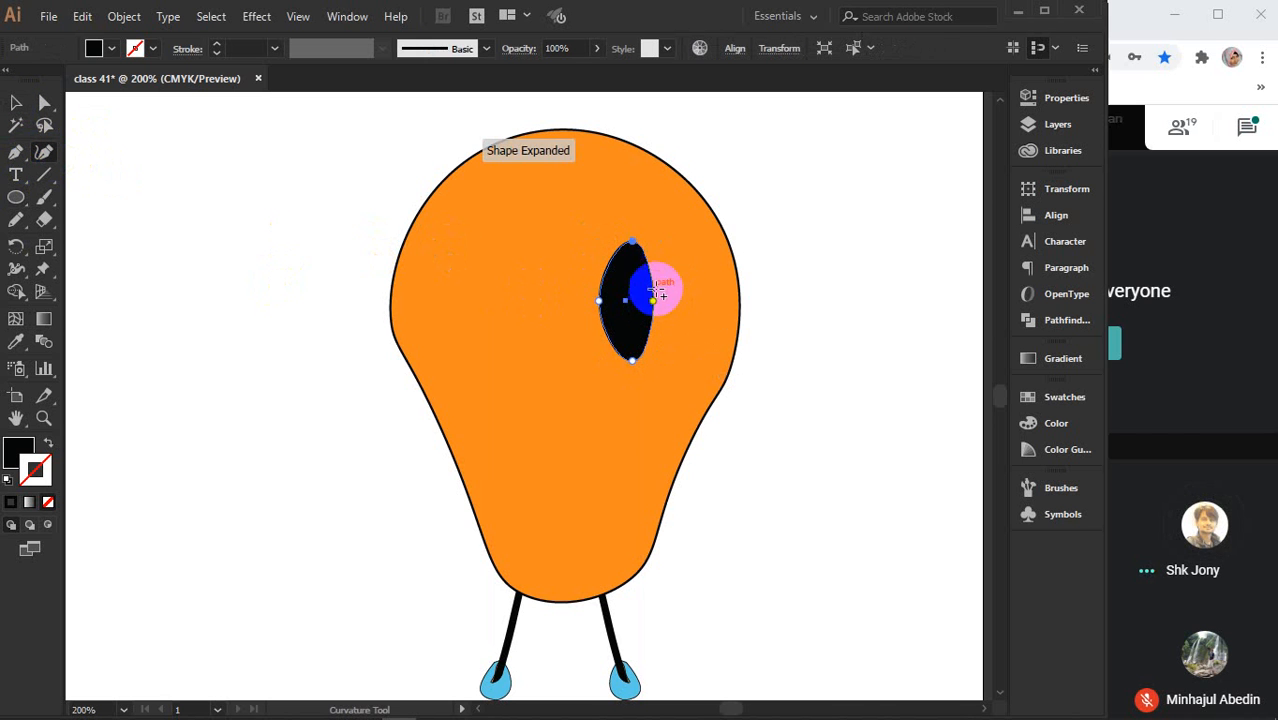
click(637, 246)
drag(633, 240, 640, 258)
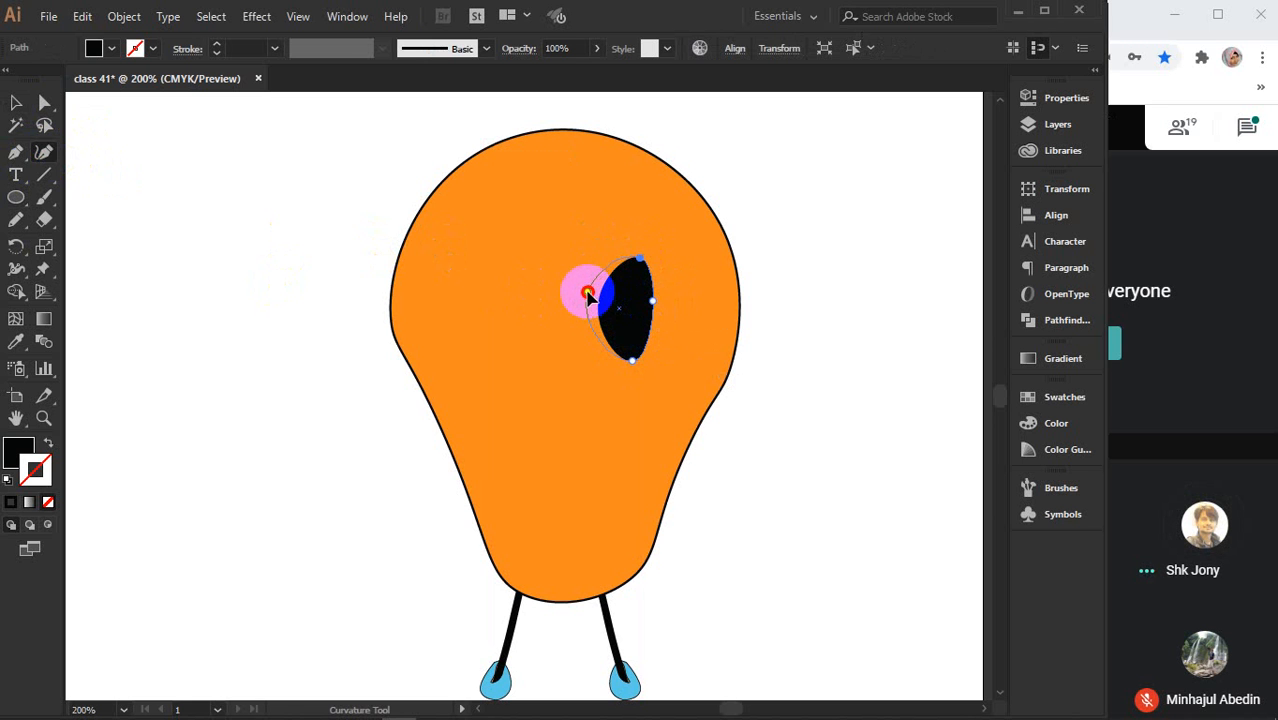
drag(587, 292, 648, 307)
drag(652, 303, 634, 258)
drag(597, 299, 604, 299)
drag(632, 360, 644, 360)
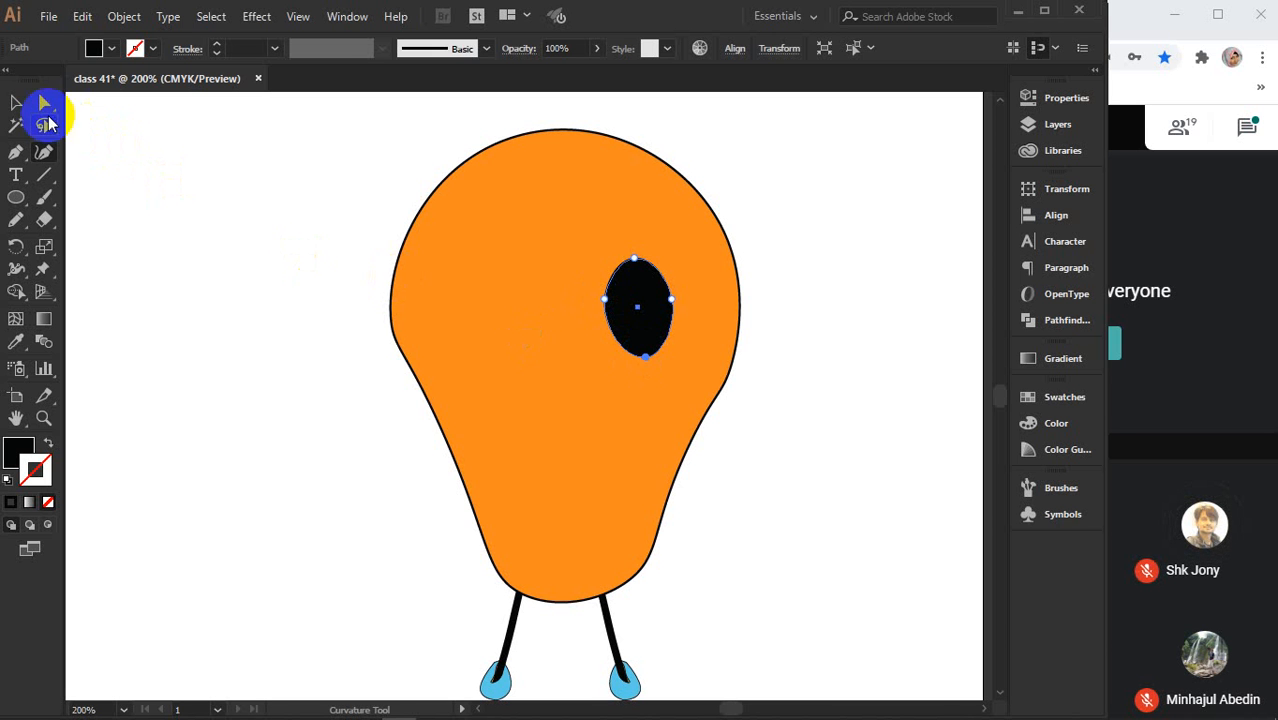
- Give the eye shape a white ffffff fill and a black 1 pt stroke
click(16, 102)
double_click(15, 447)
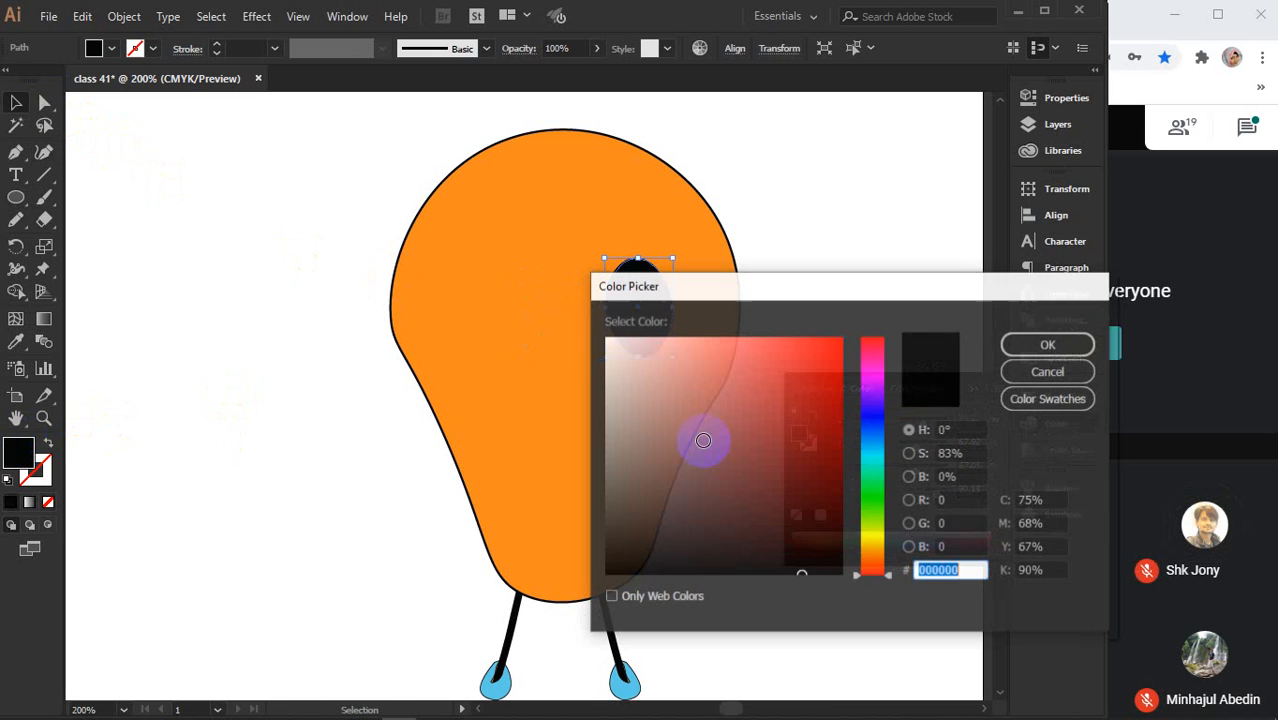
drag(778, 480, 579, 320)
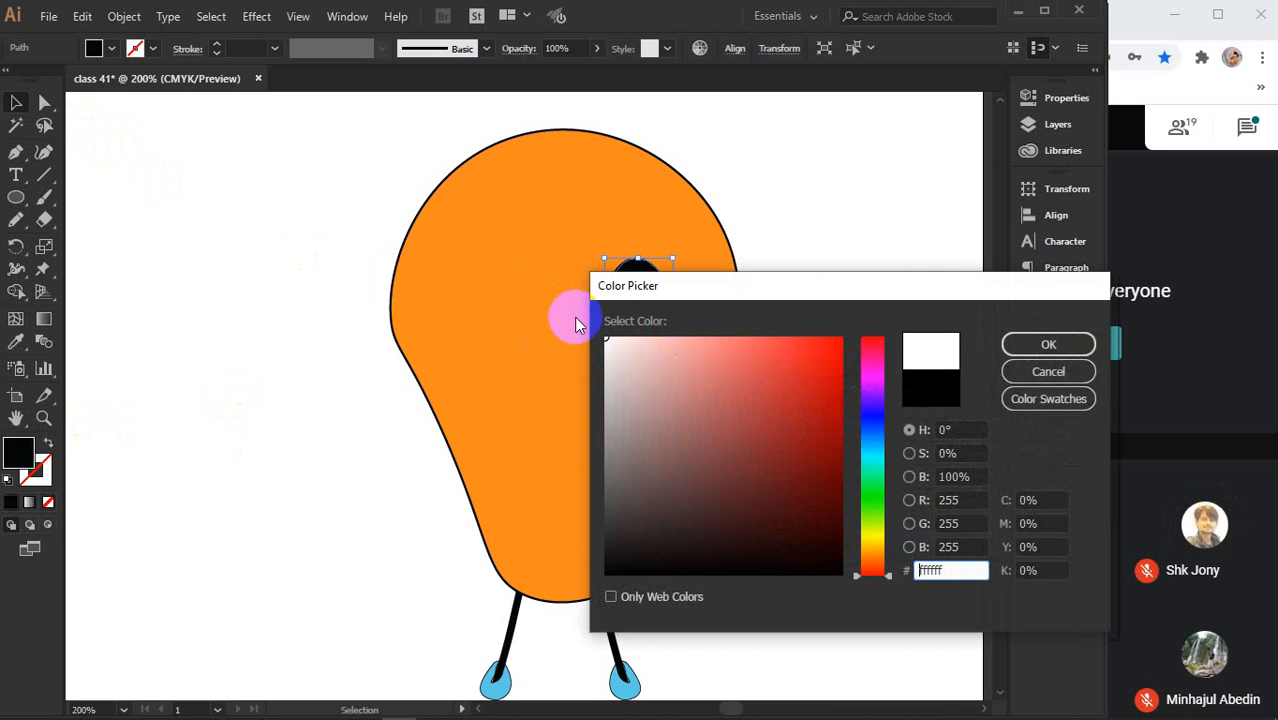
click(1046, 344)
click(32, 470)
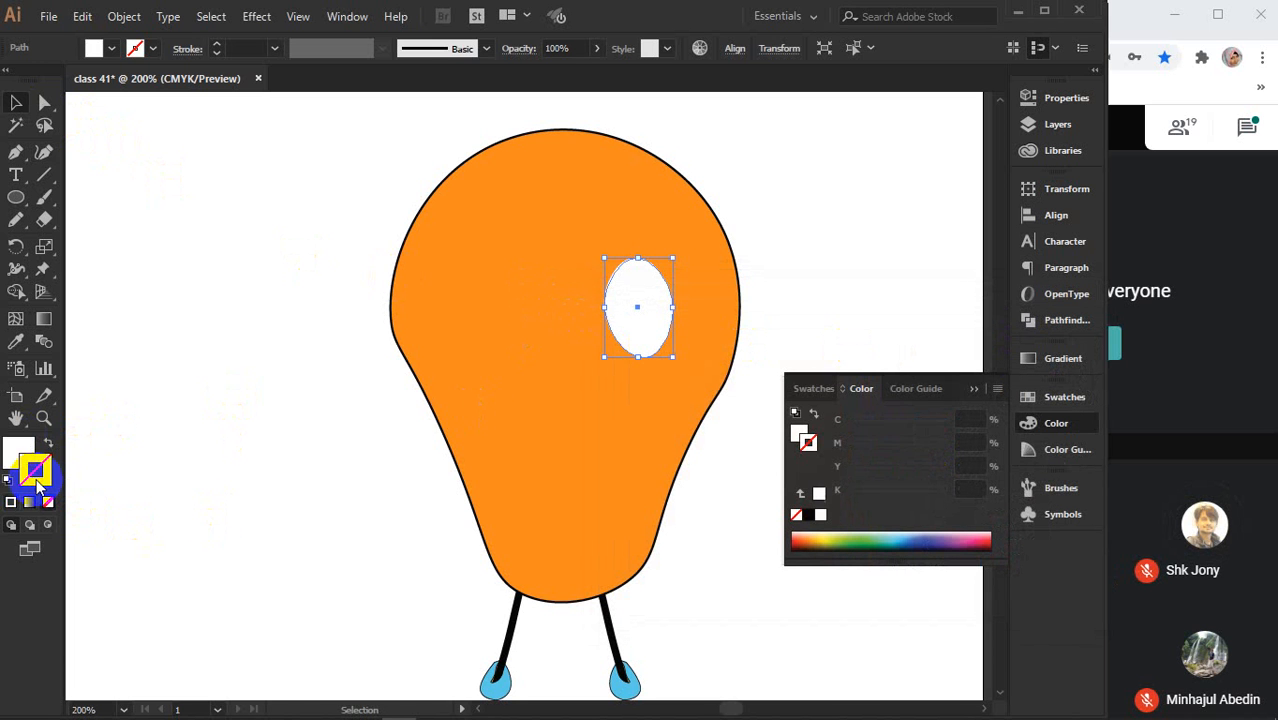
click(808, 514)
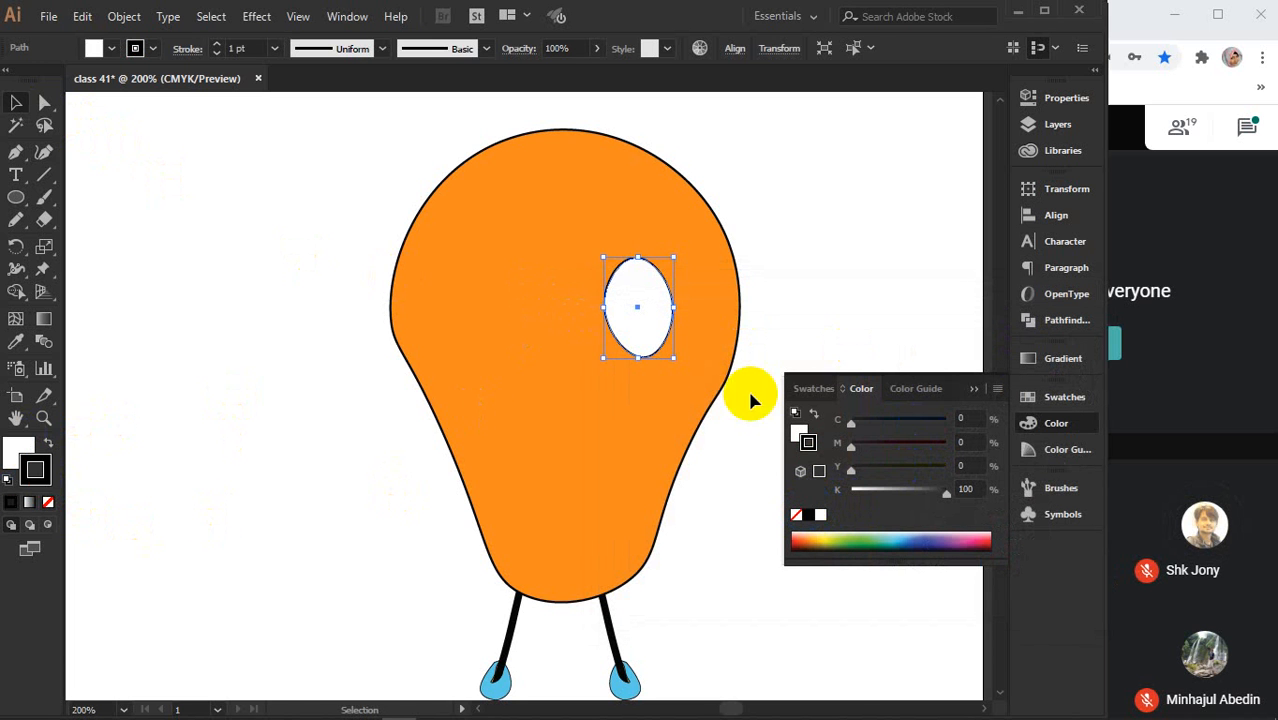
click(843, 222)
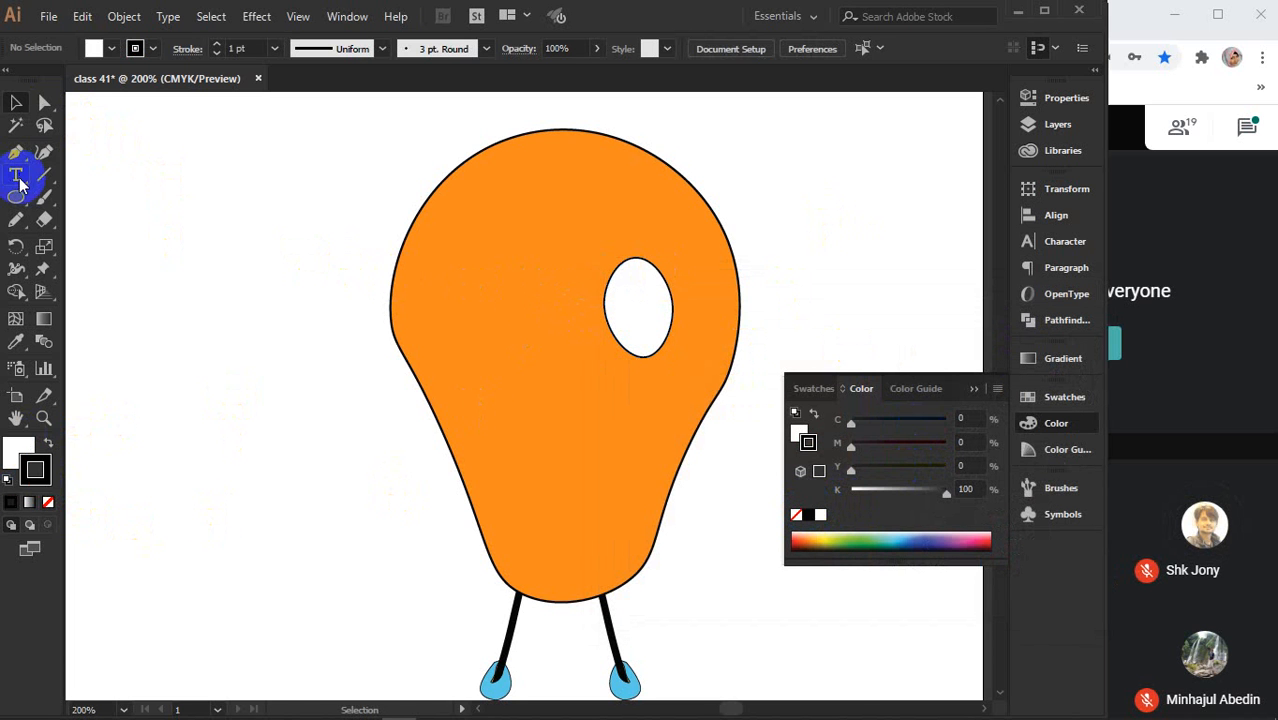
- Make a black pupil without stroke from a smaller copy of the eye shape and place it against the eye's left edge
click(648, 294)
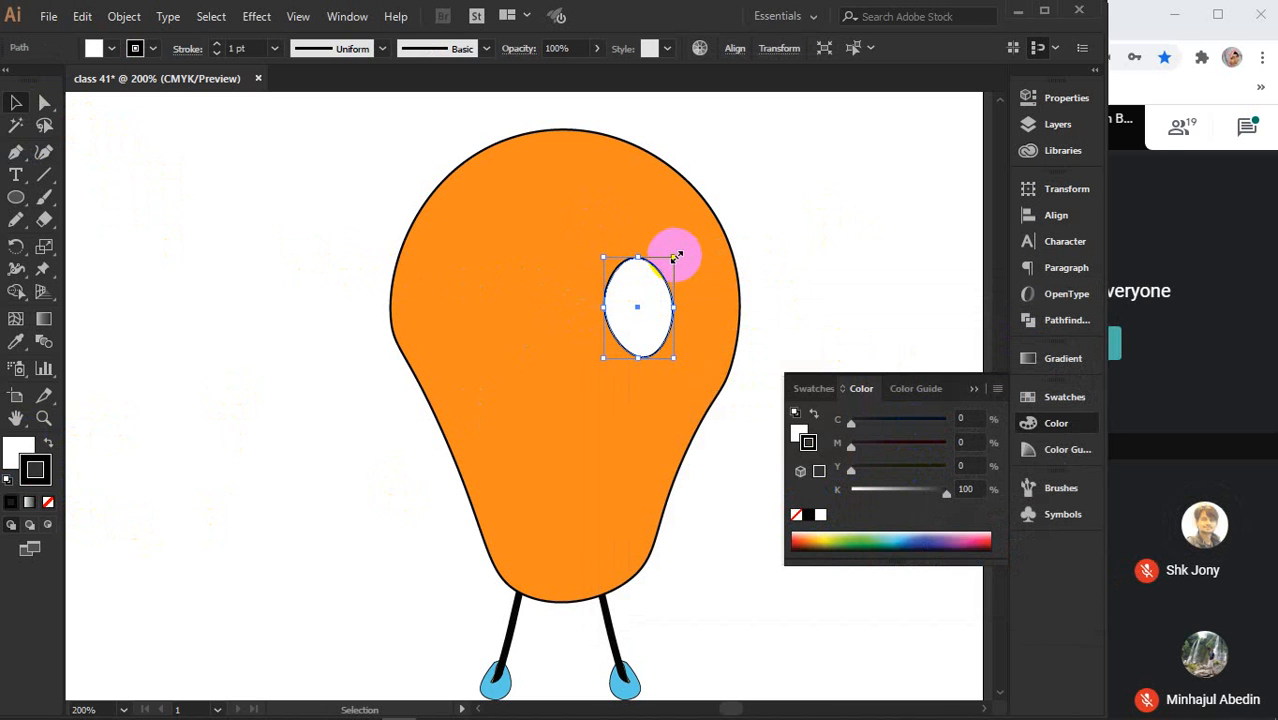
drag(676, 258, 629, 300)
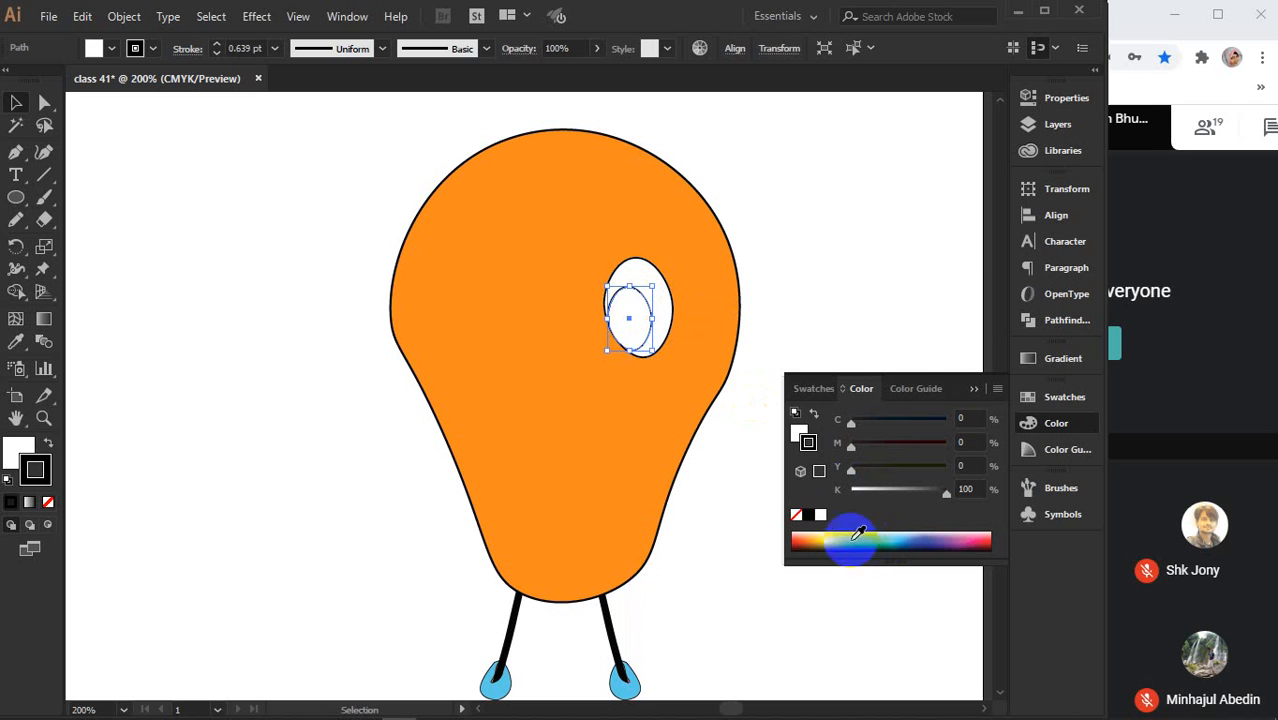
click(796, 517)
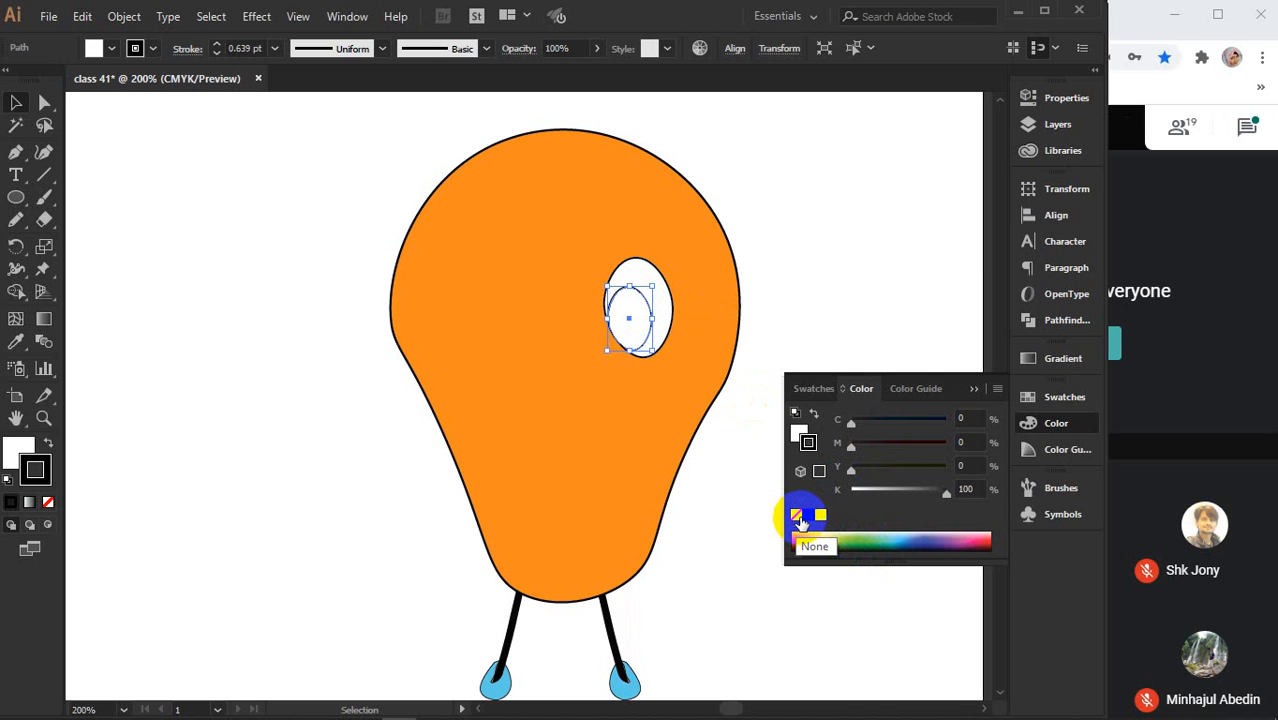
click(798, 518)
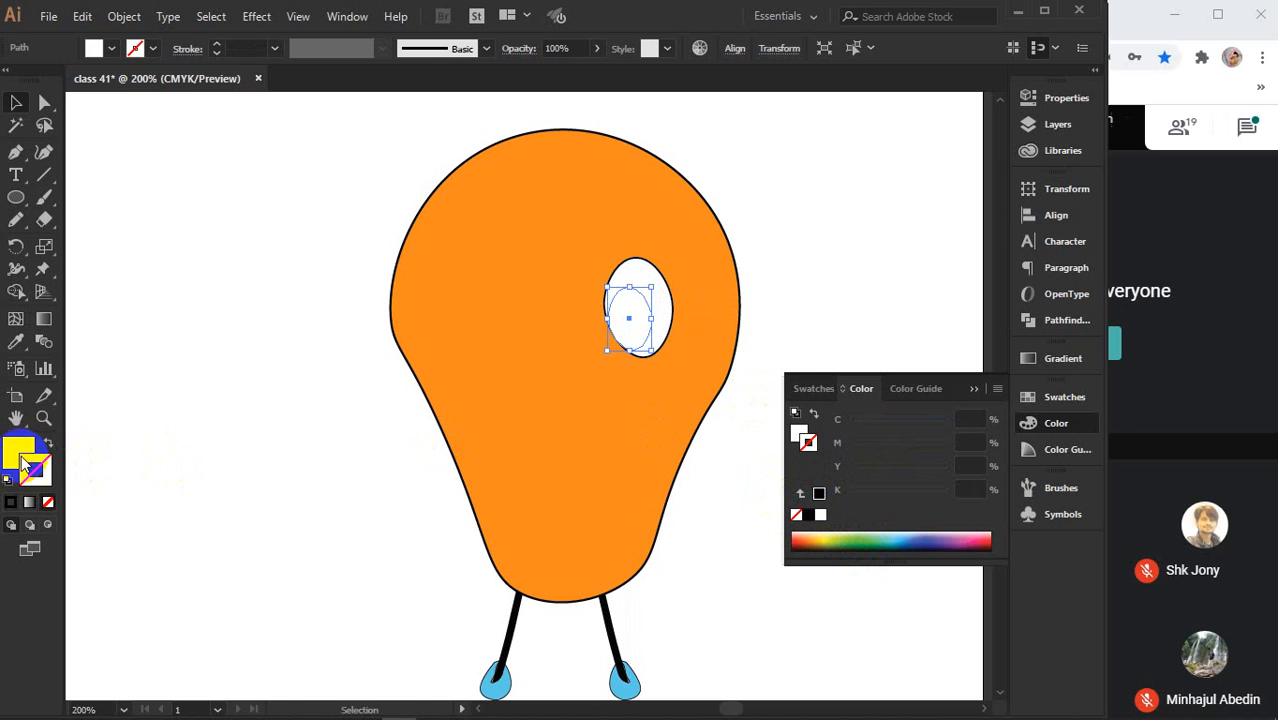
click(808, 515)
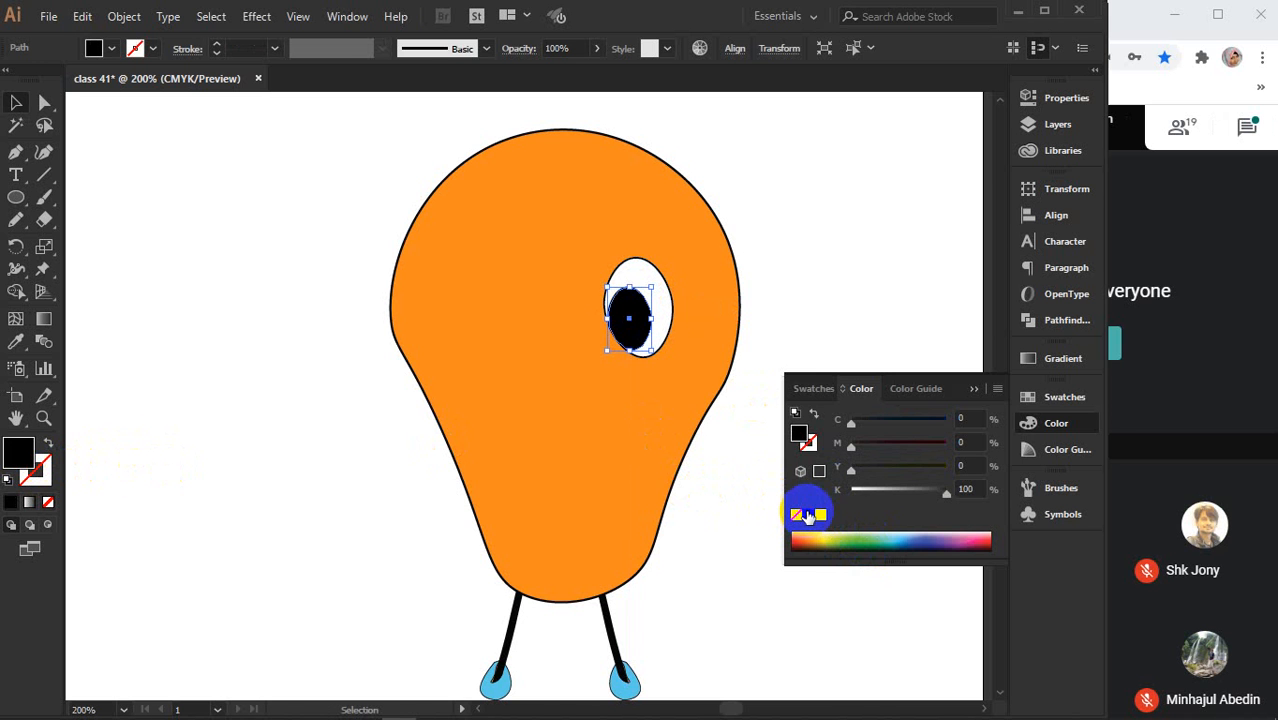
click(975, 389)
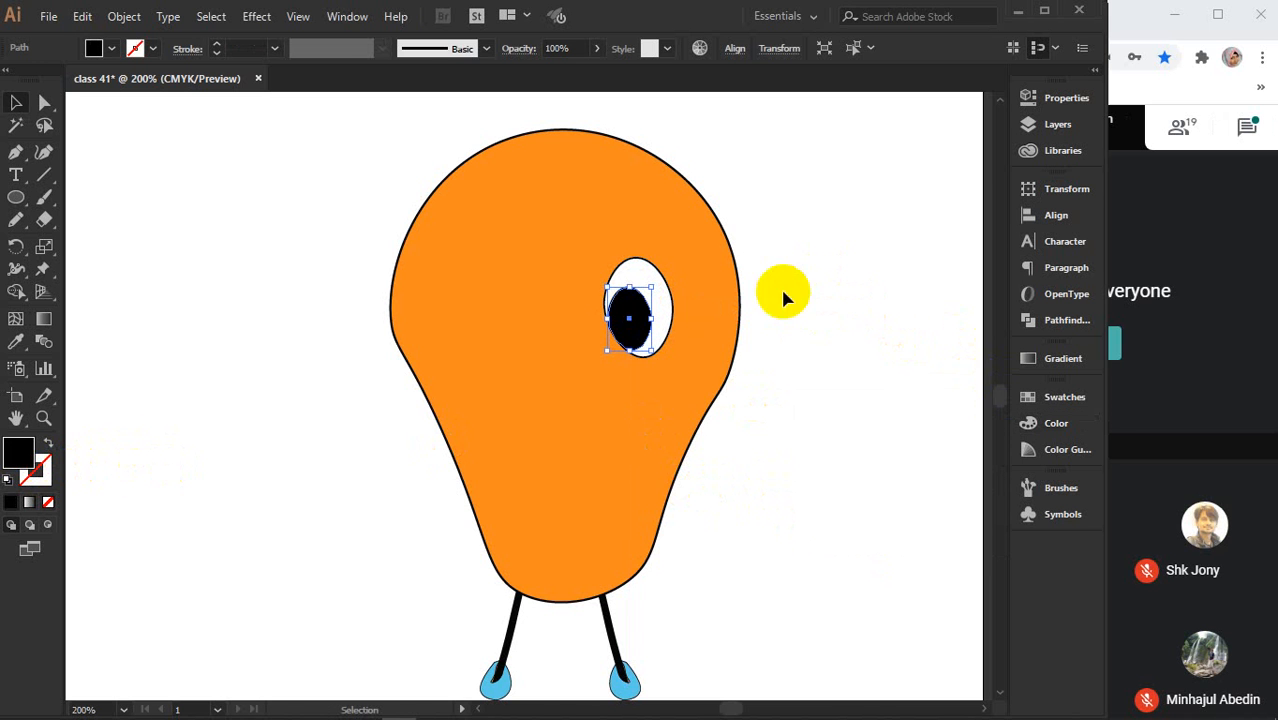
drag(627, 299, 624, 290)
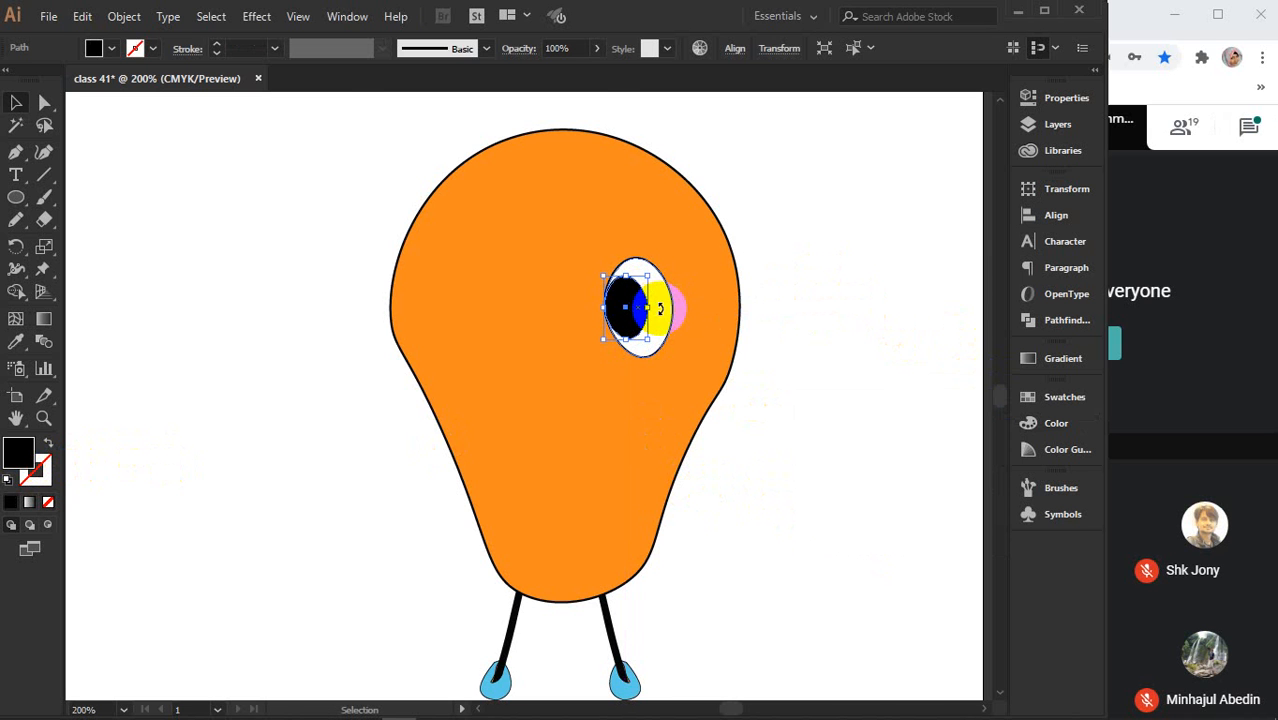
- Select the eye together with its pupil and place a copy at the same height on the left half of the head
scroll(660, 309, up, 1)
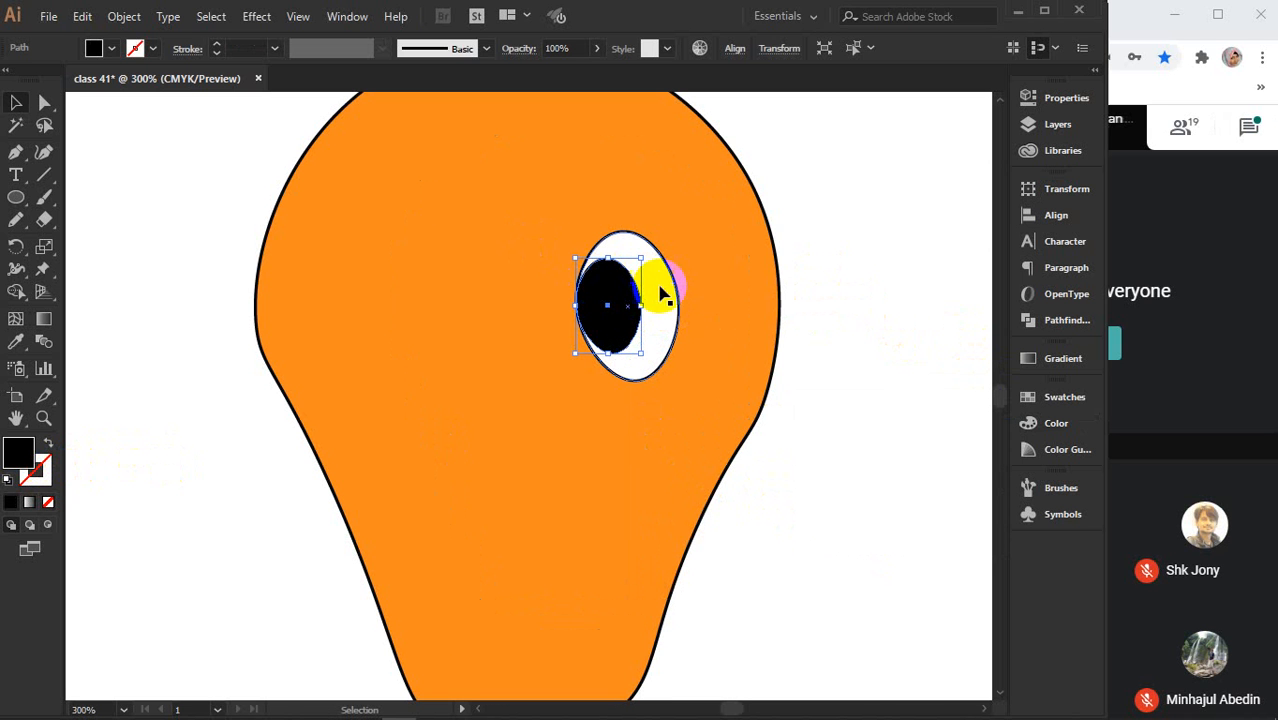
shift+click(667, 301)
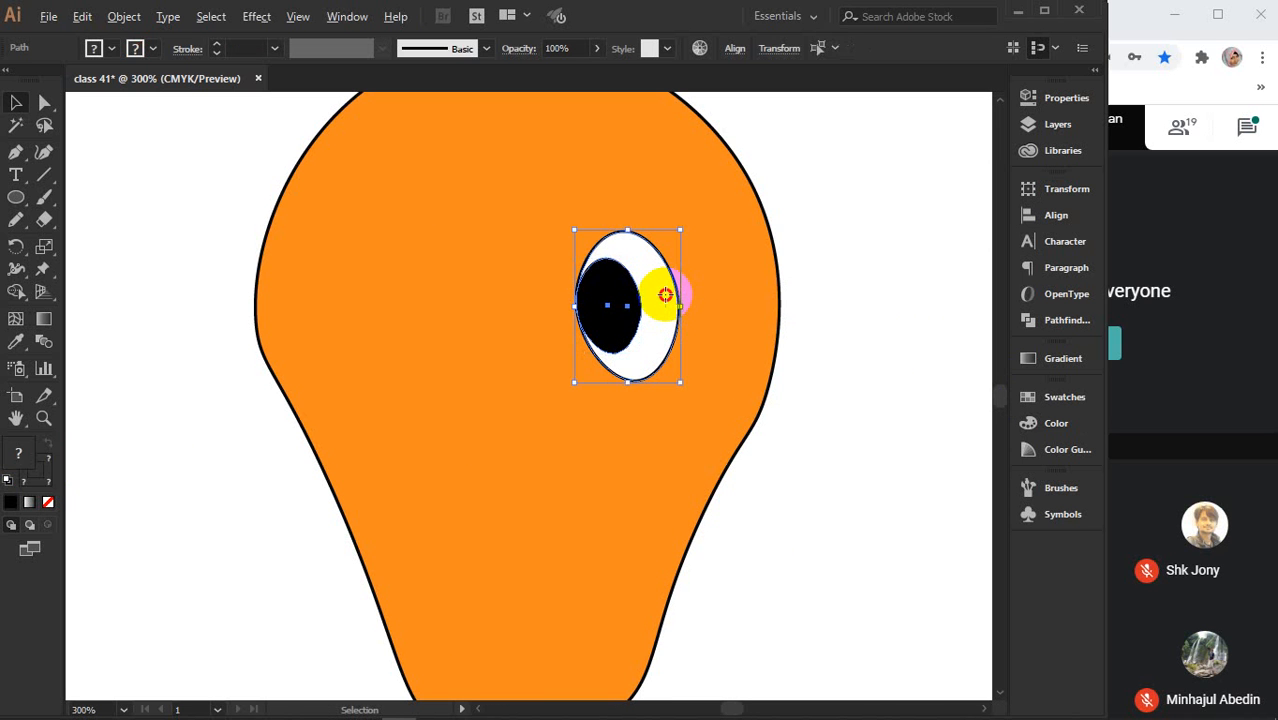
drag(665, 295, 442, 291)
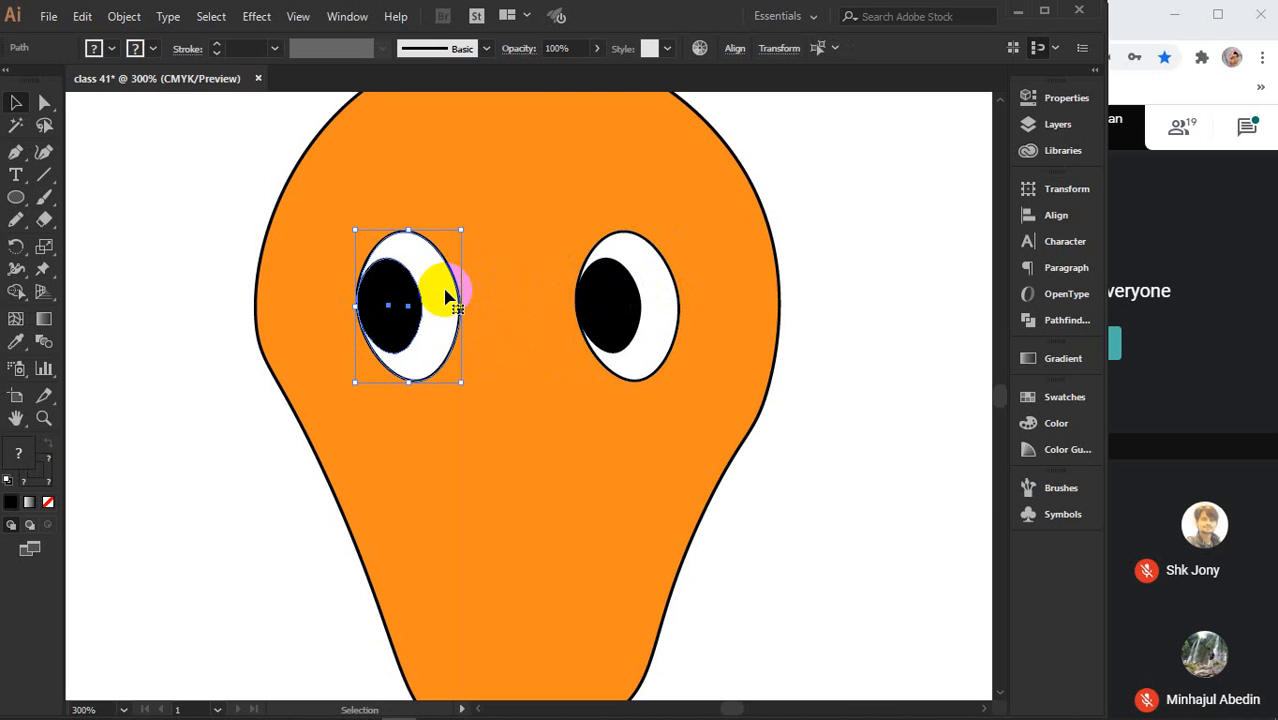
click(873, 305)
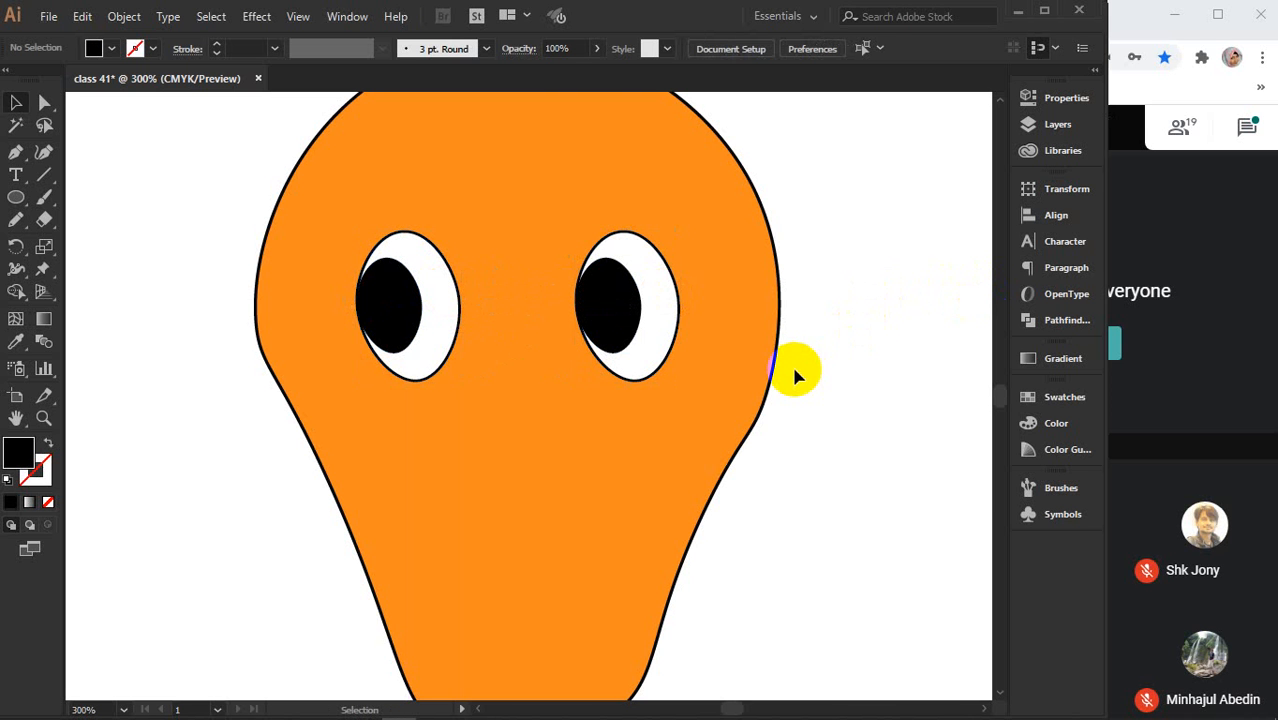
- Draw a rising S-shaped mouth curve below the eyes with the Pen tool, undoing and redrawing the middle point with shorter handles
click(15, 155)
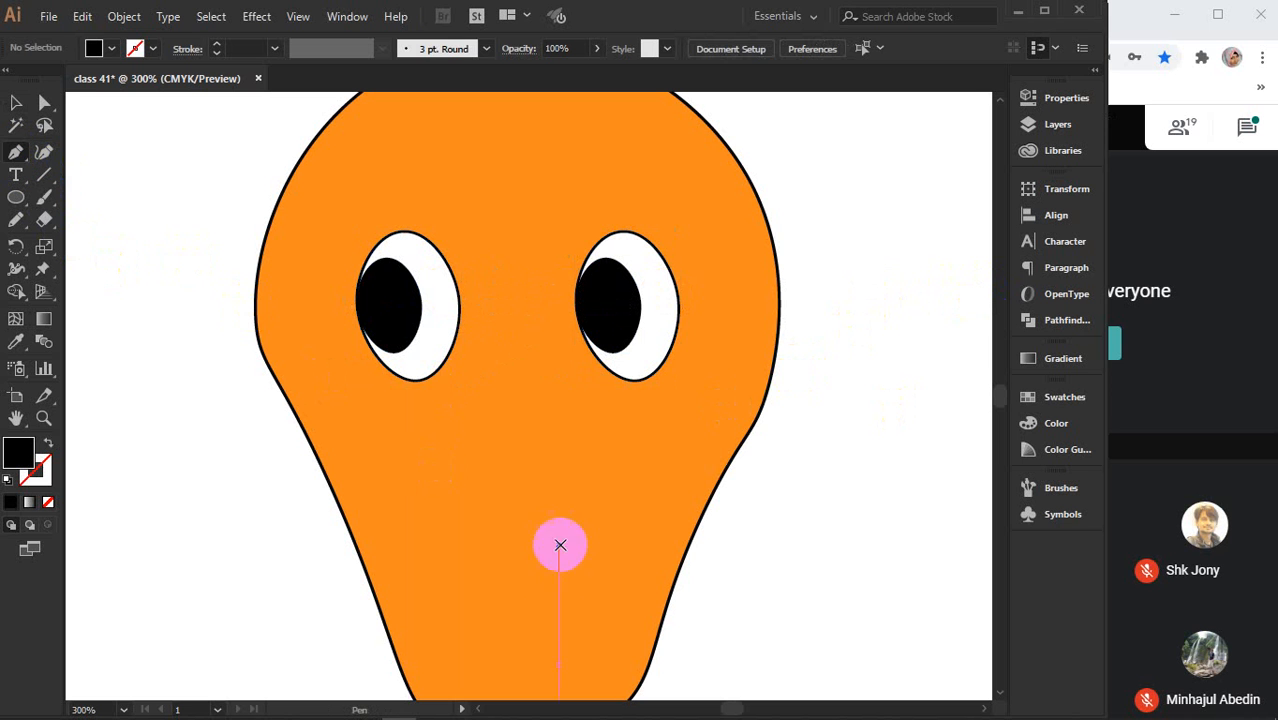
click(460, 577)
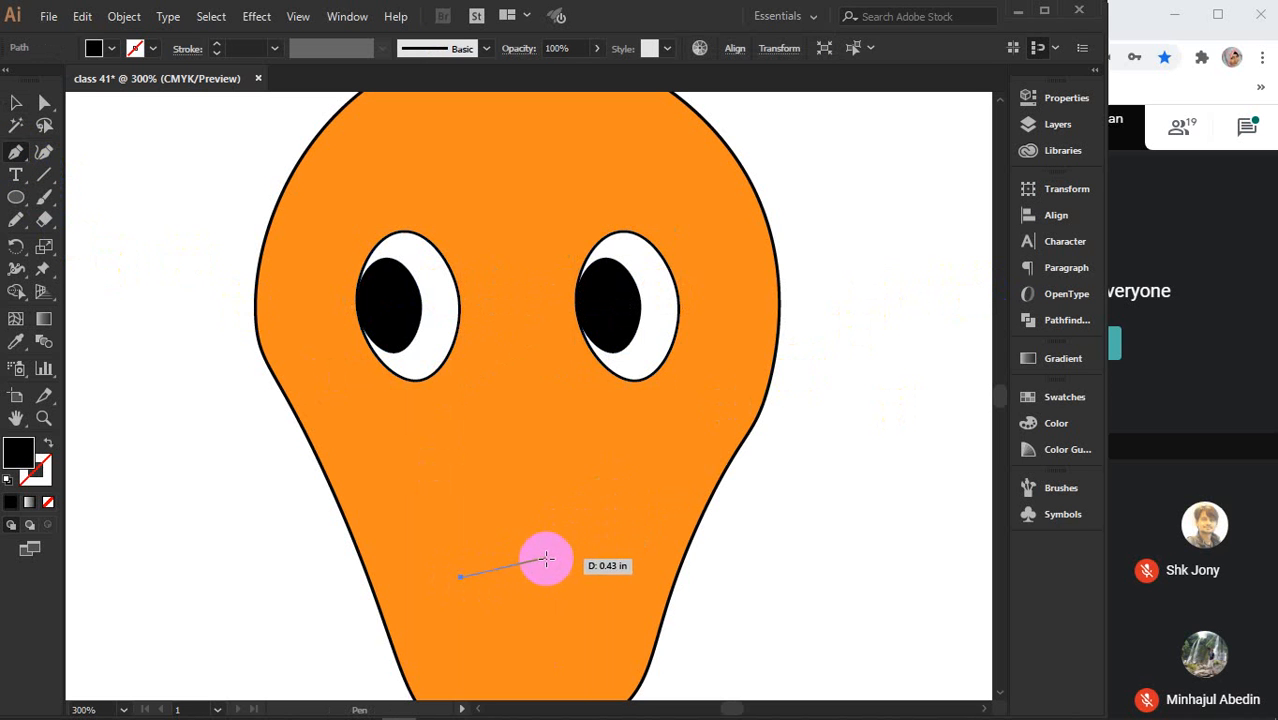
drag(618, 505, 700, 401)
key(ctrl+z)
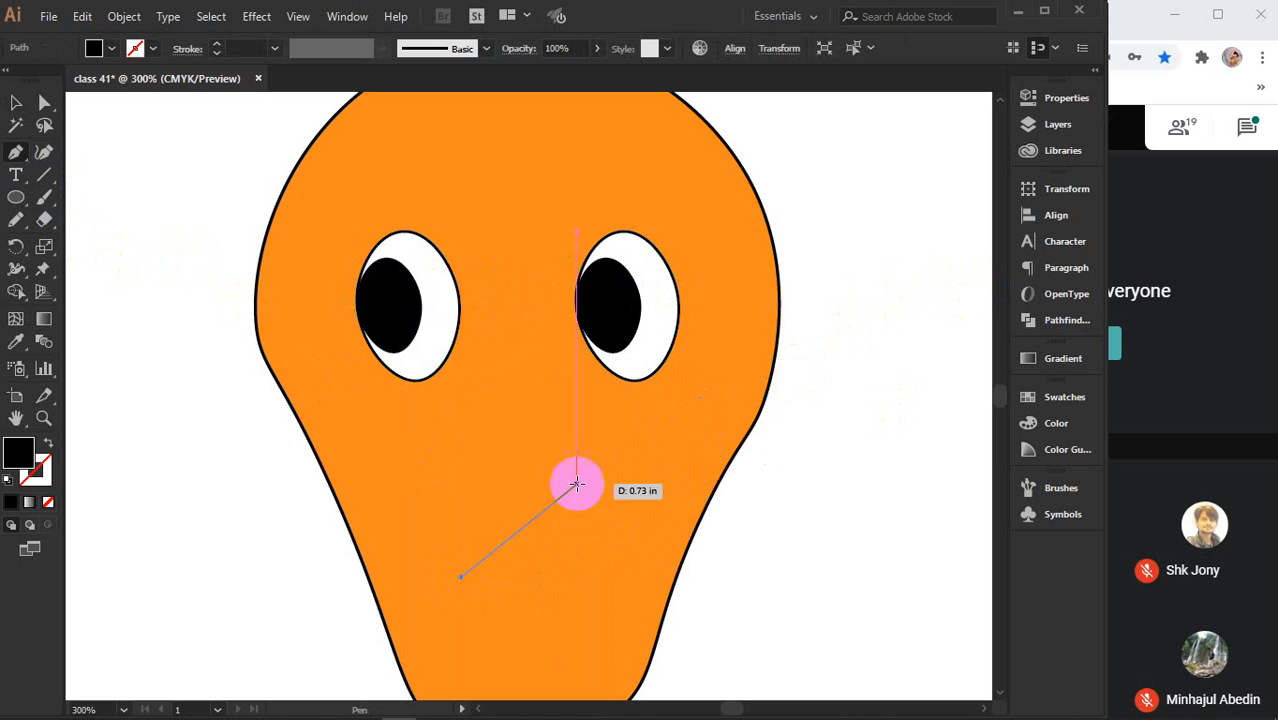
drag(545, 535, 594, 470)
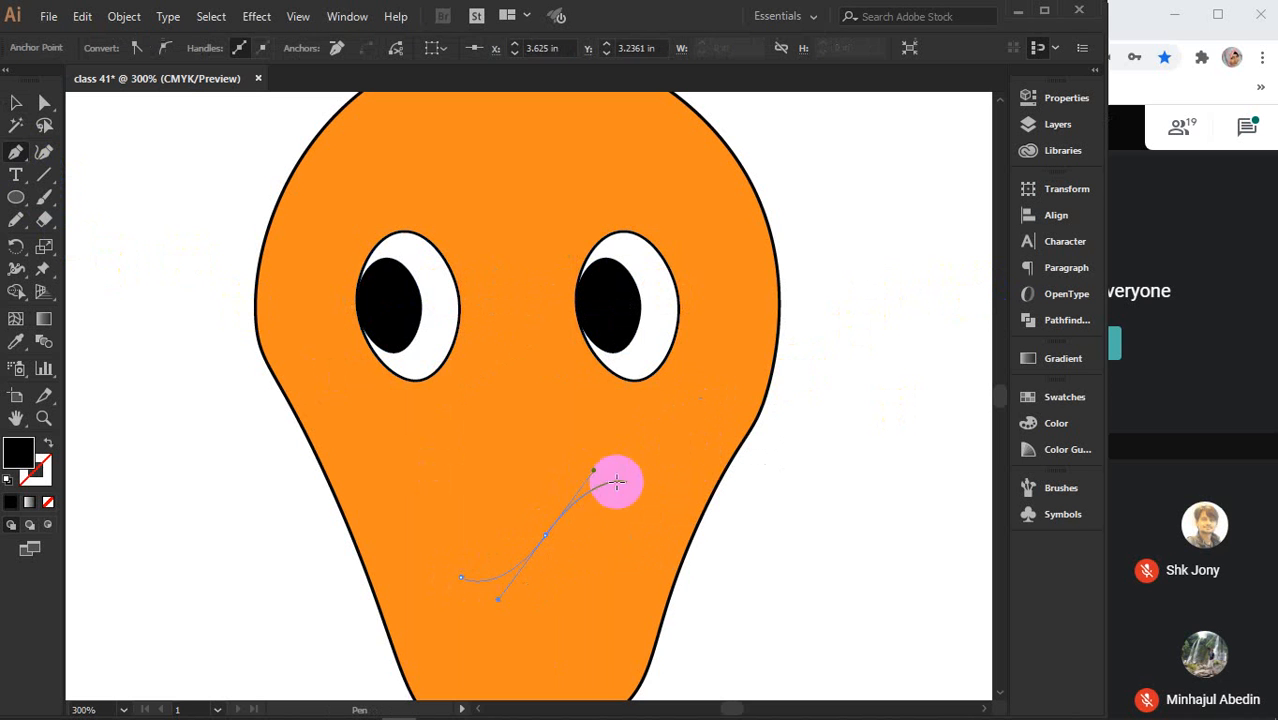
click(612, 490)
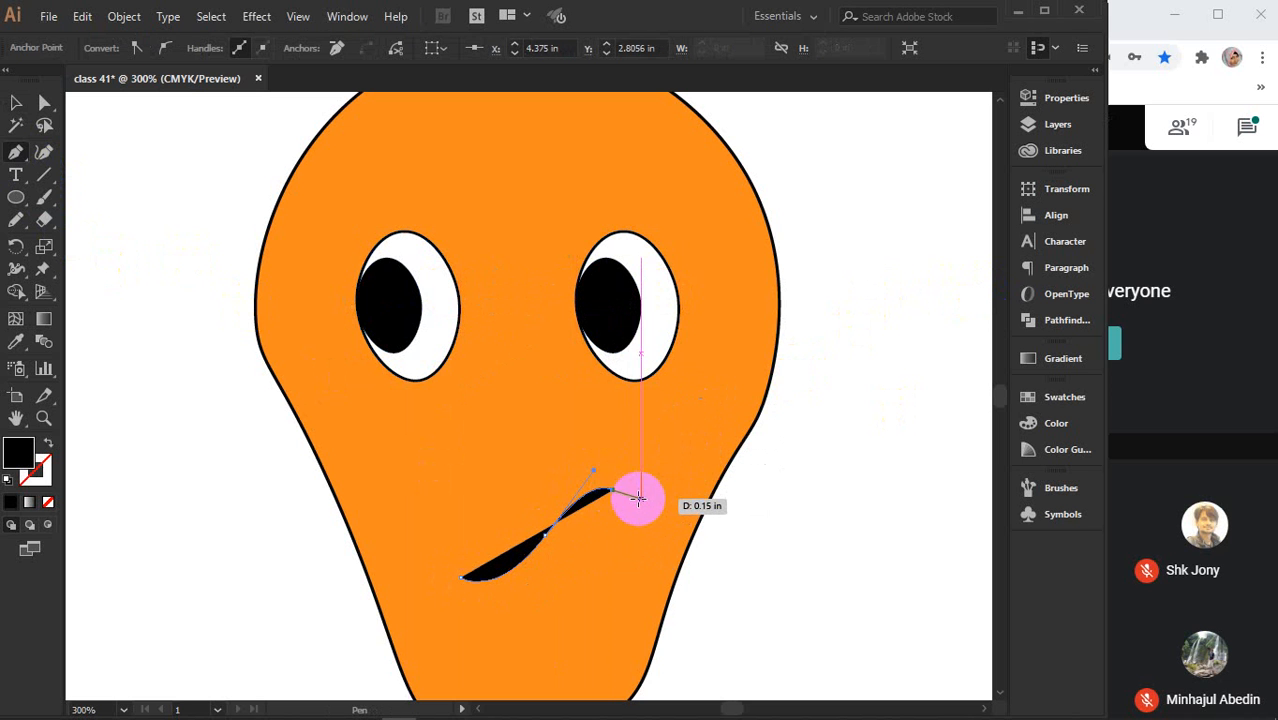
- Finish the mouth curve and give it a black stroke with no fill
key(v)
click(50, 503)
click(43, 479)
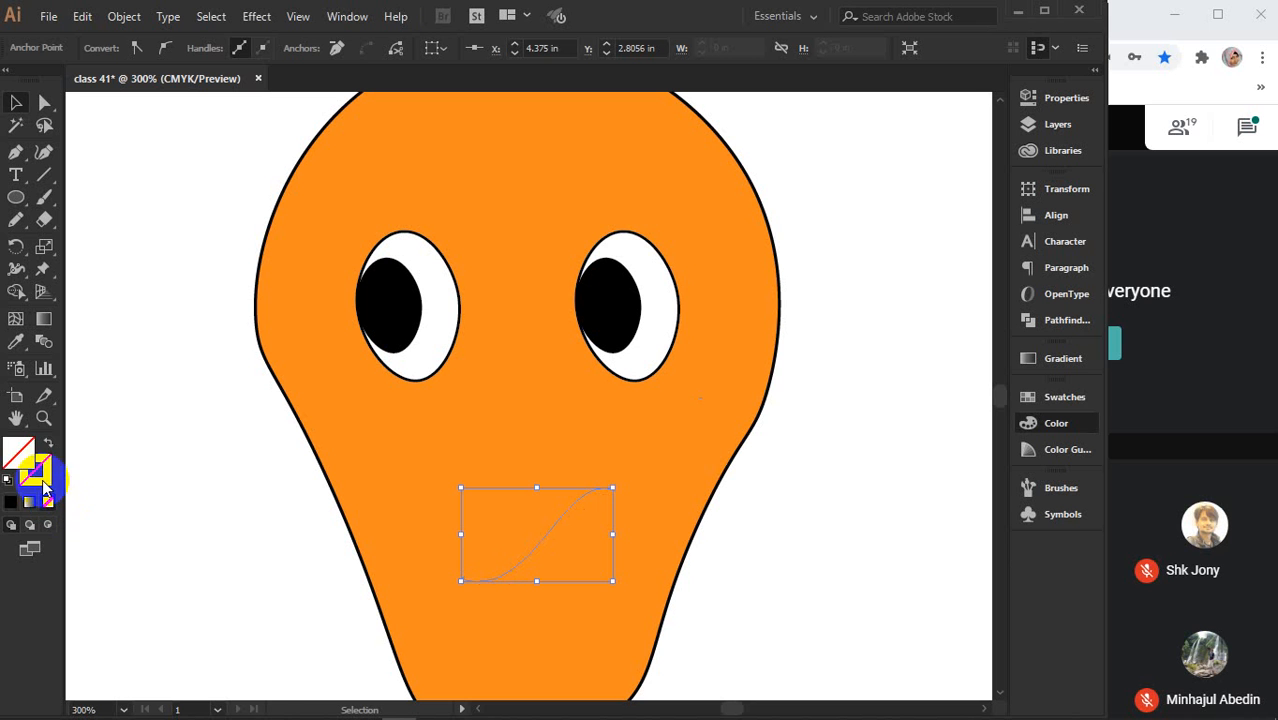
click(11, 503)
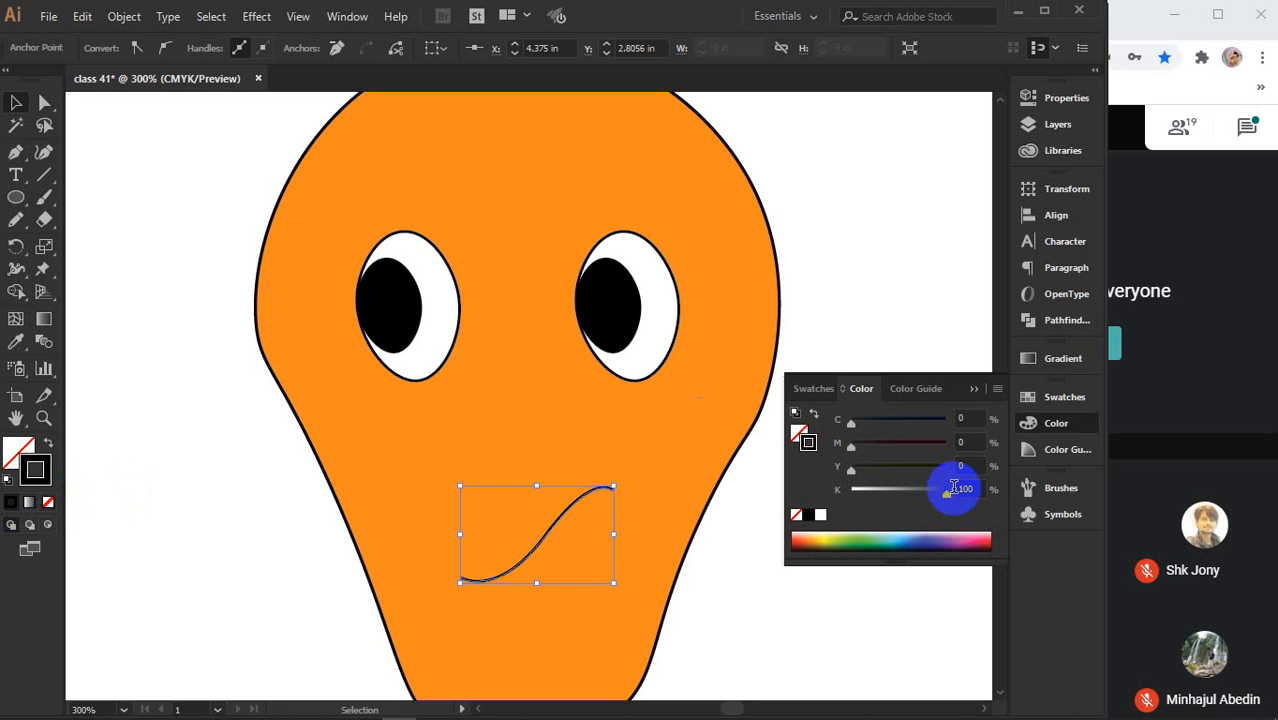
click(975, 391)
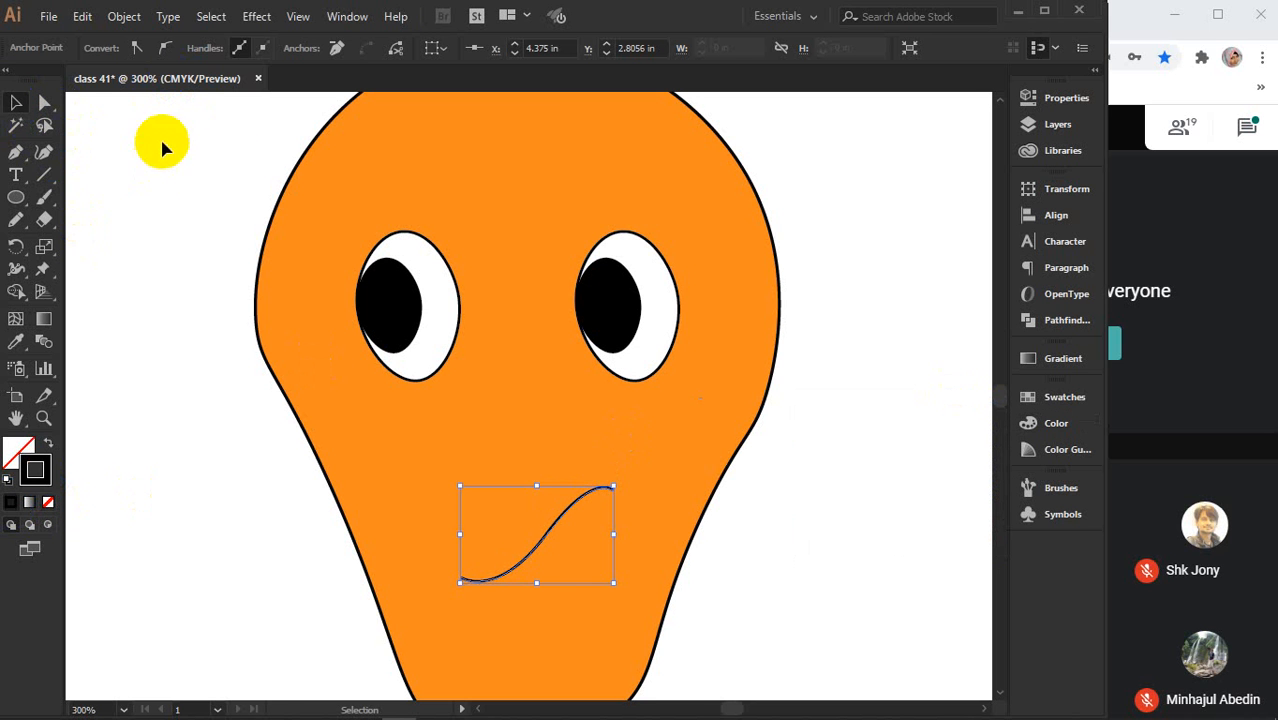
- Set the mouth curve's stroke to 3 pt and taper both of its ends with Width Profile 1
click(605, 583)
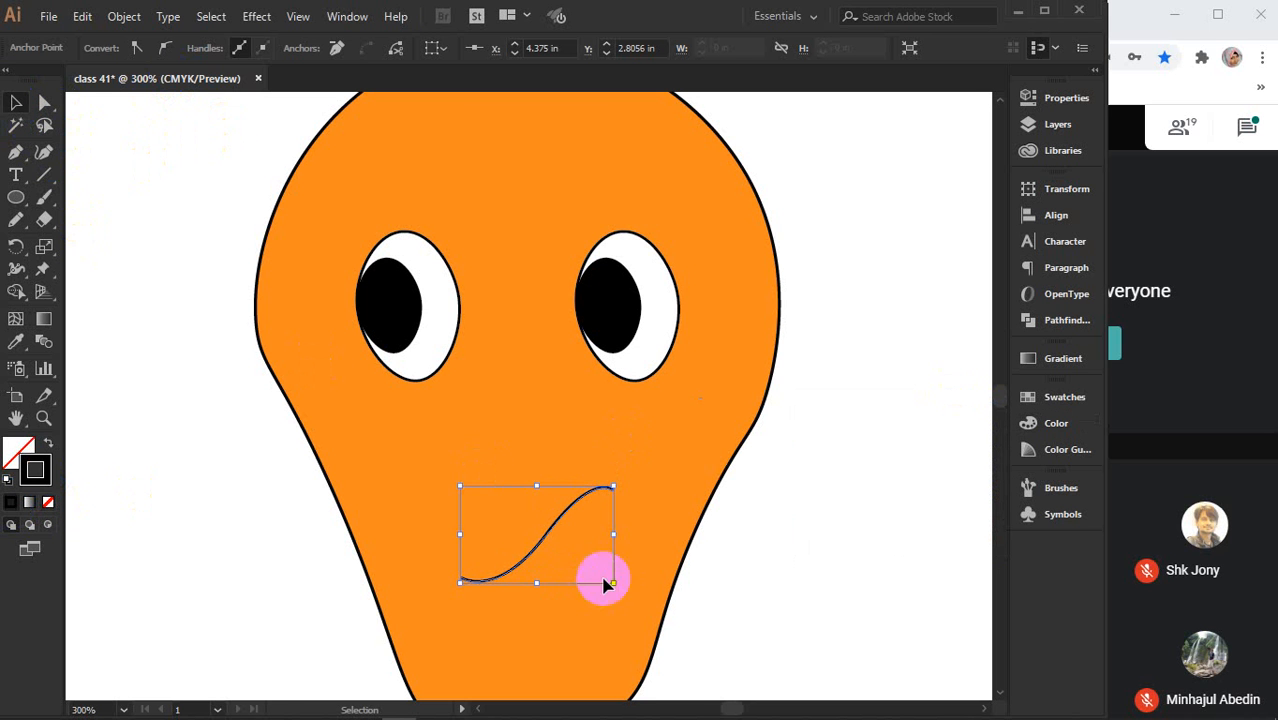
click(545, 535)
click(245, 48)
scroll(245, 48, up, 2)
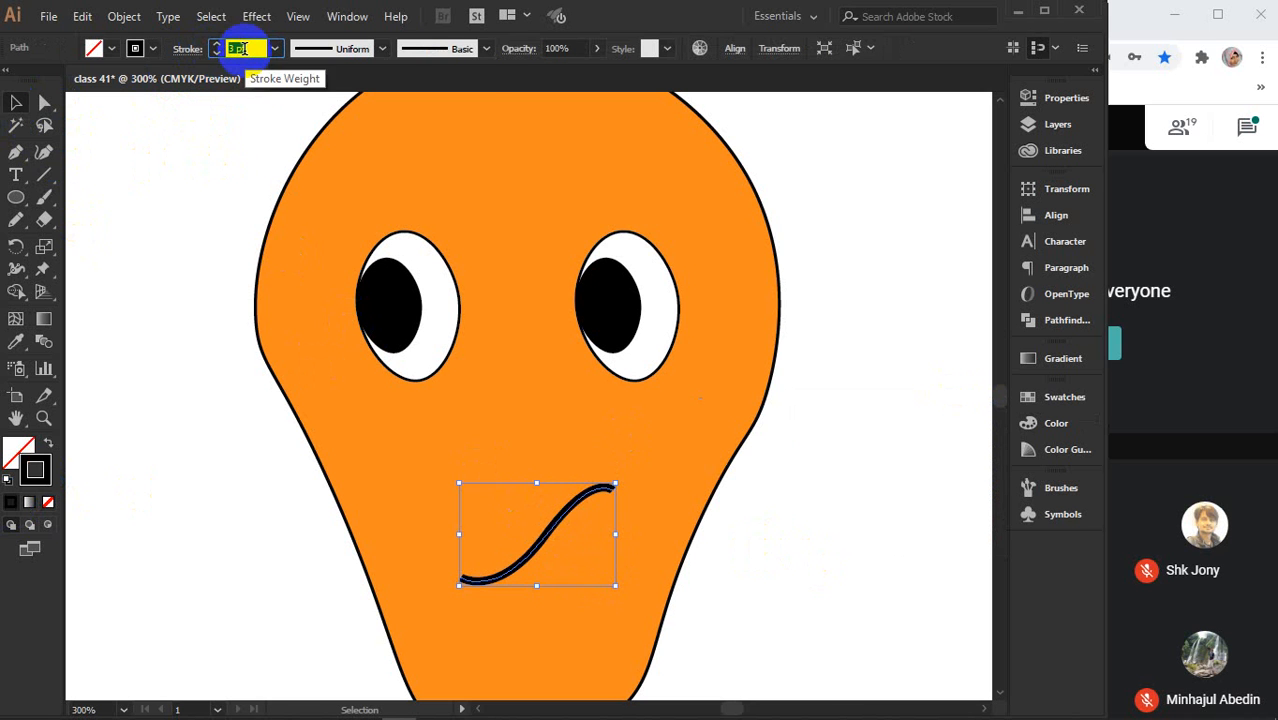
click(382, 45)
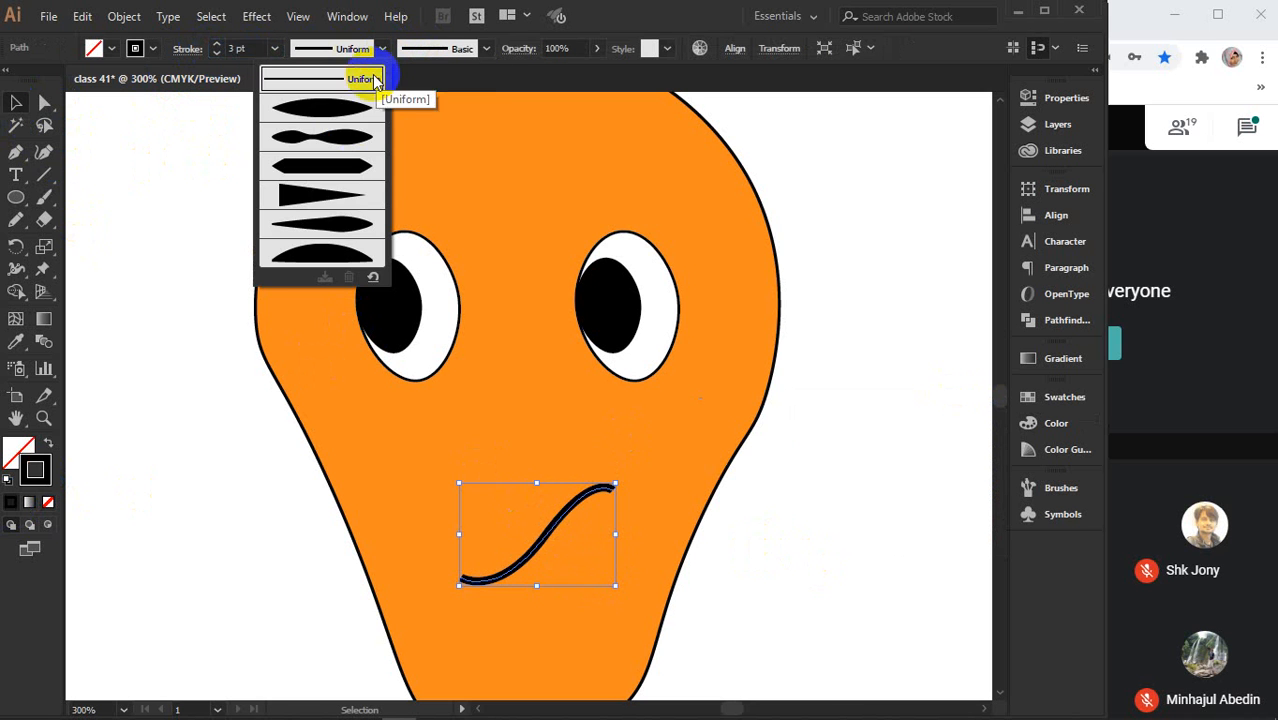
click(338, 193)
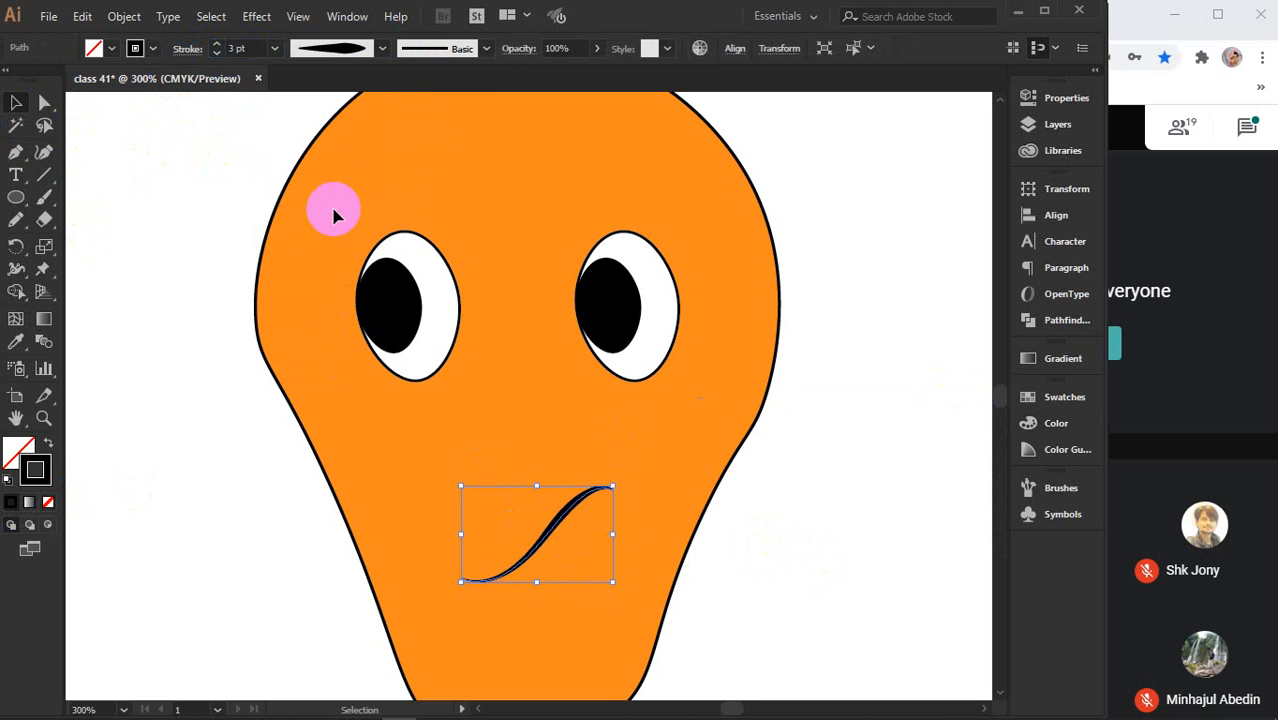
click(382, 48)
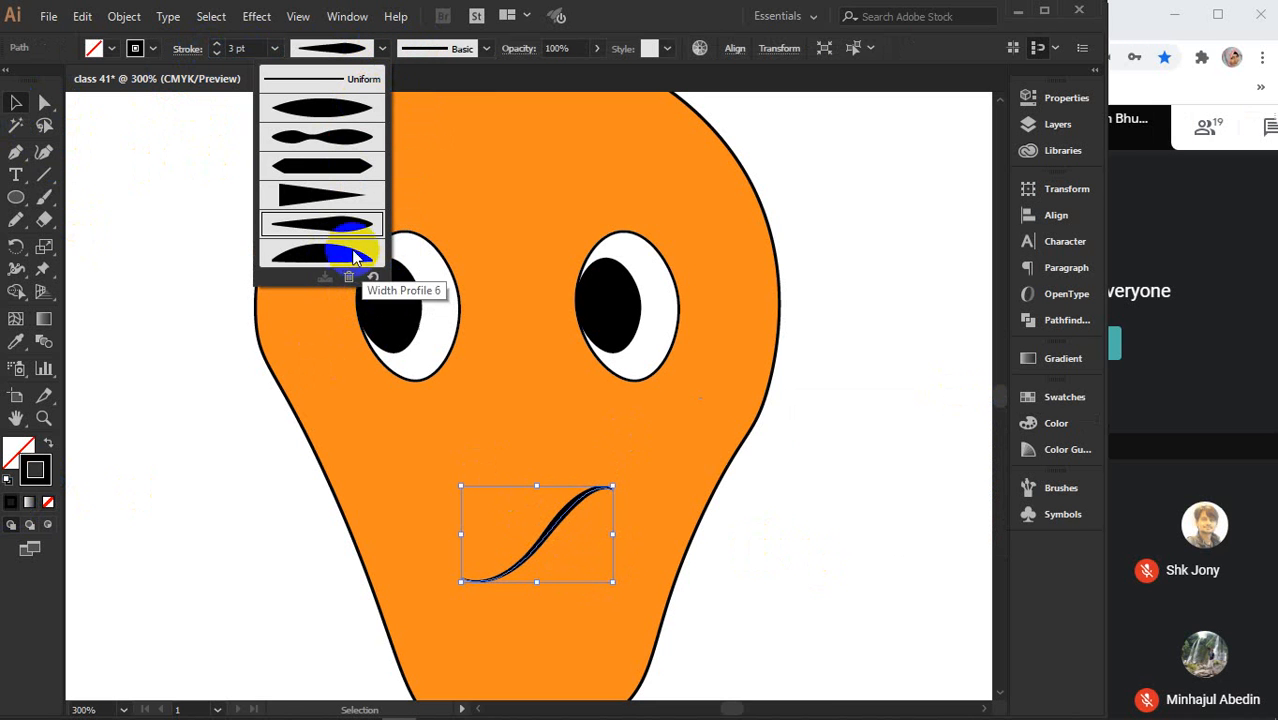
click(330, 122)
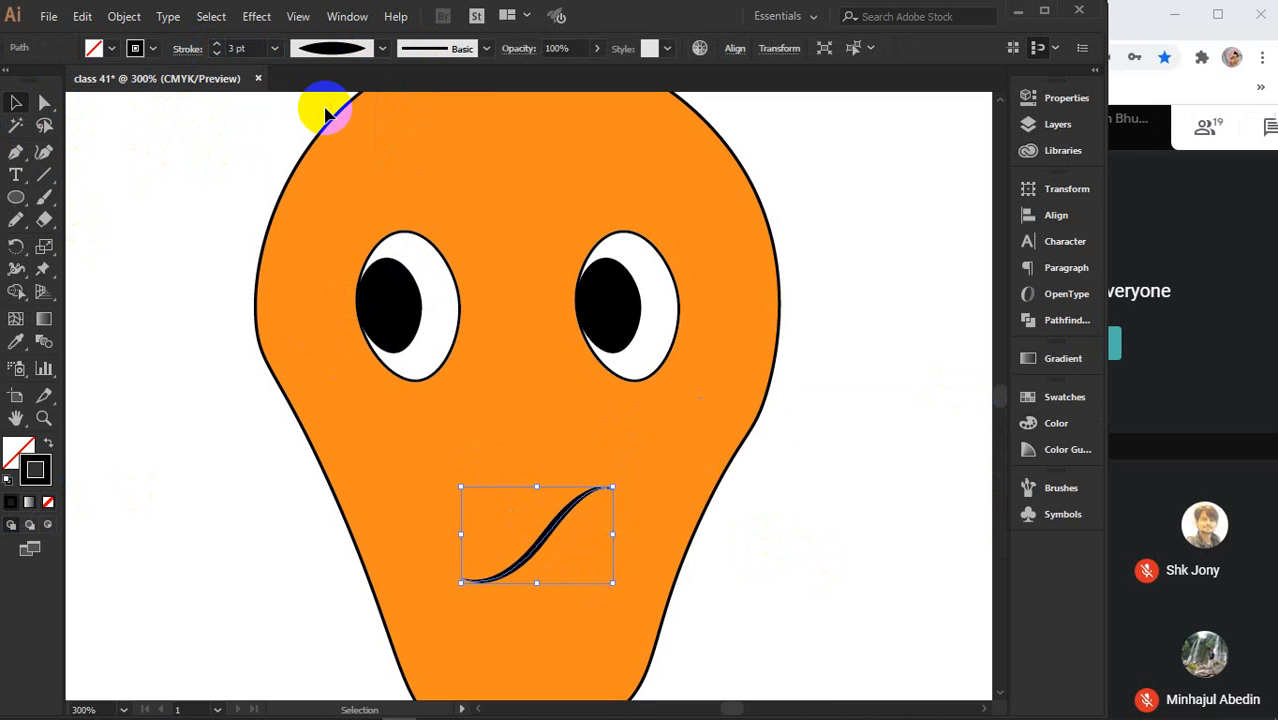
click(815, 513)
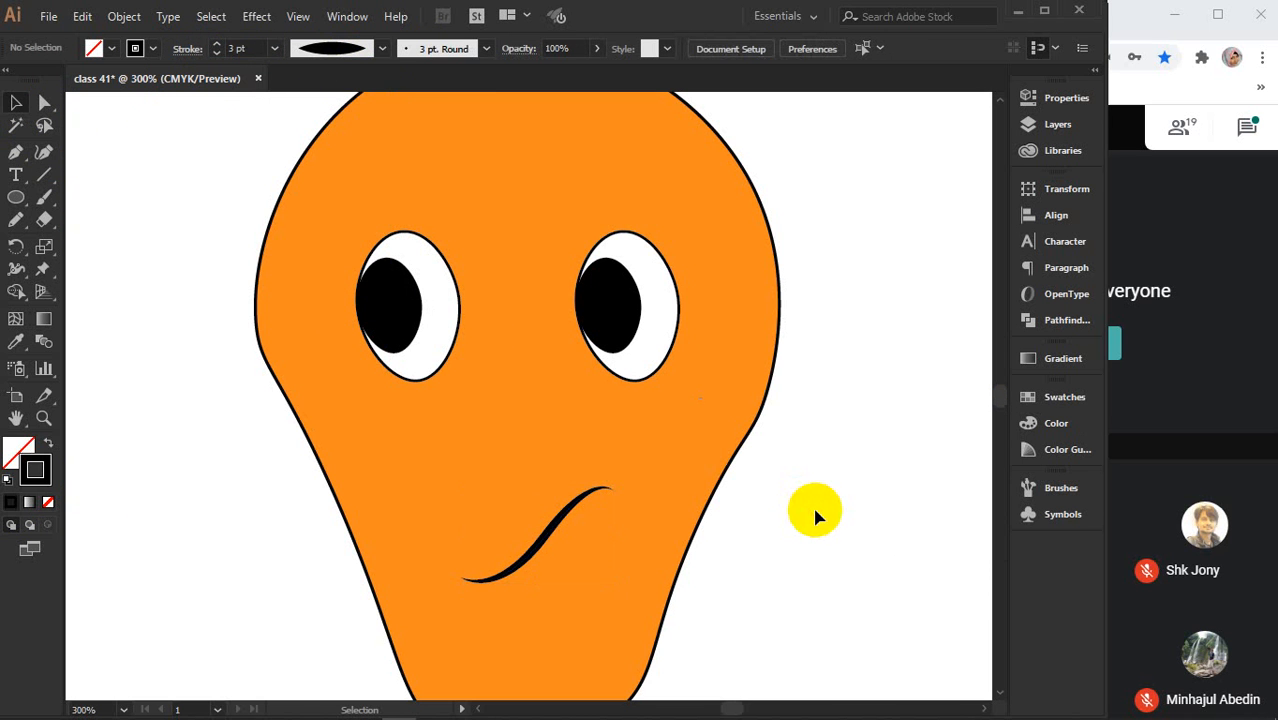
- Draw a small curve around the mouth's left end with the Pen tool and give it a 2 pt stroke with Width Profile 1
click(14, 163)
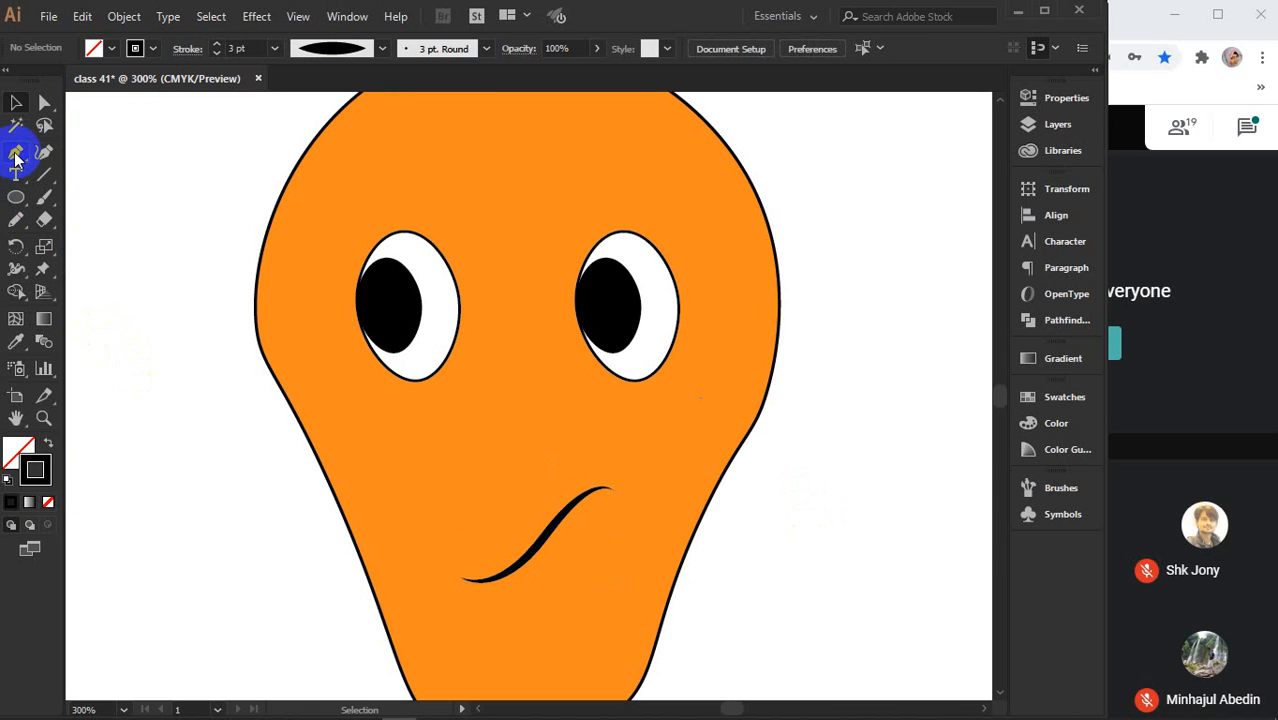
drag(510, 537, 513, 628)
key(v)
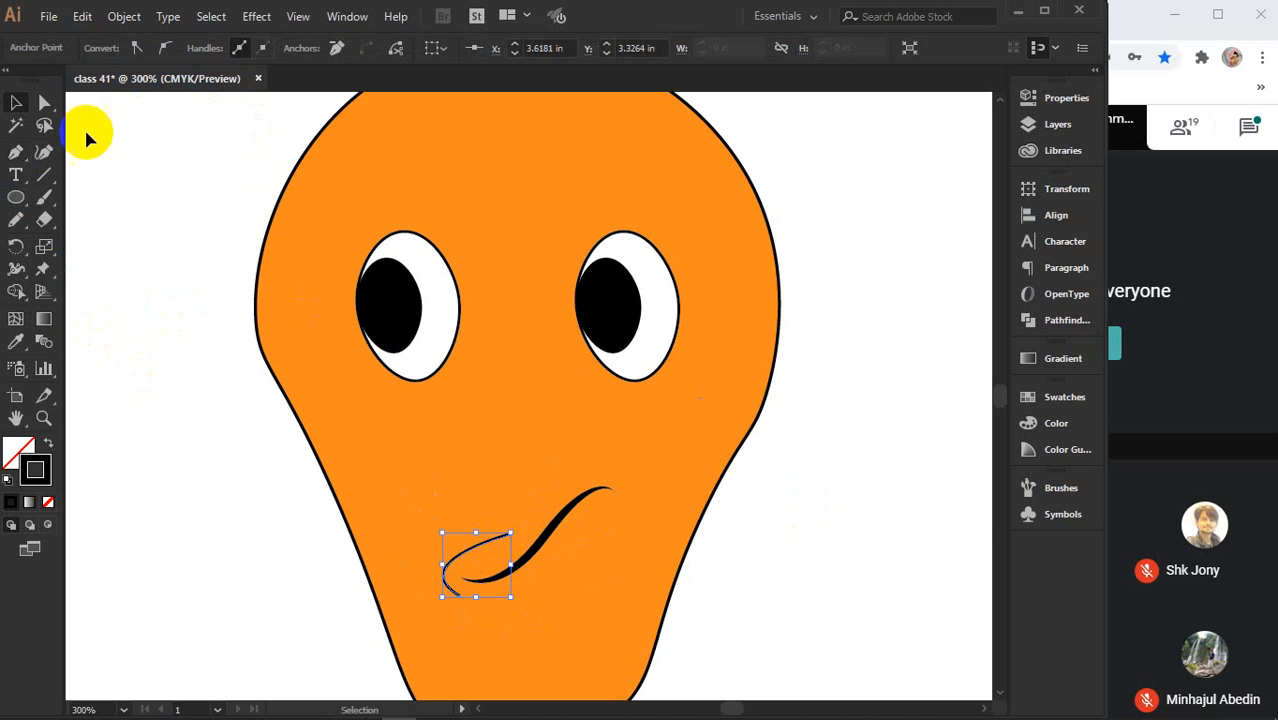
click(414, 528)
click(471, 548)
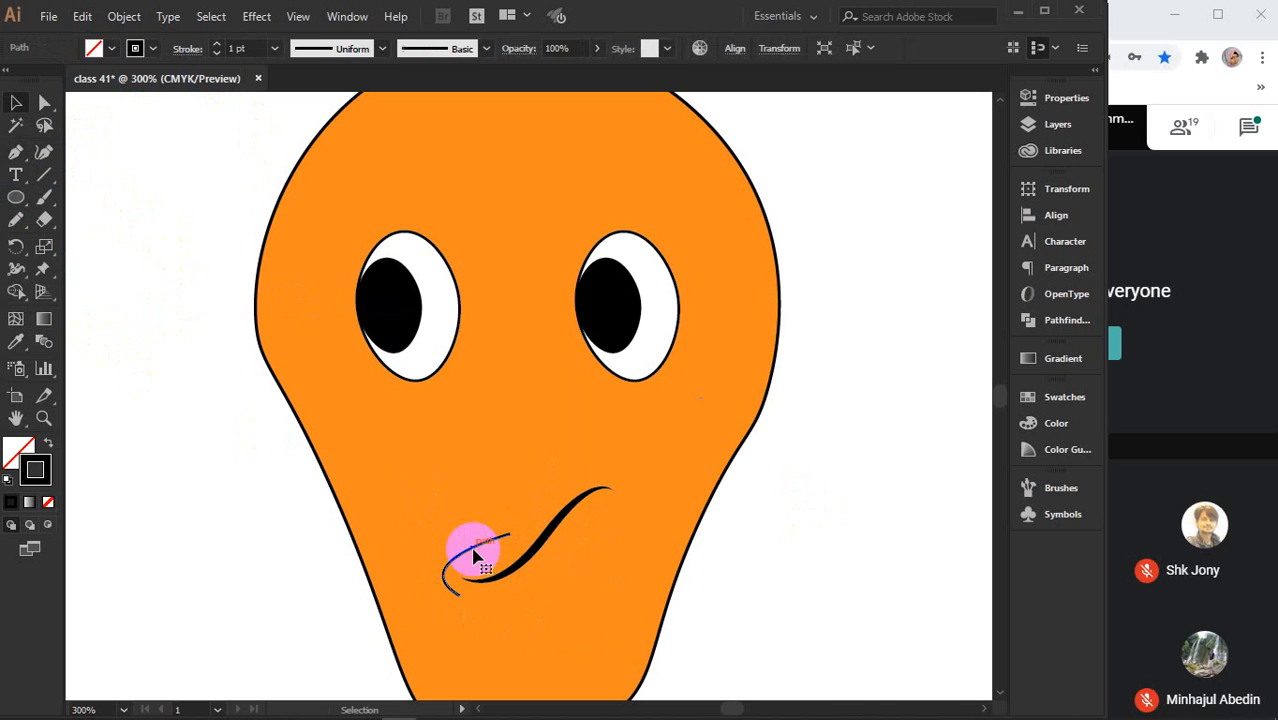
click(381, 48)
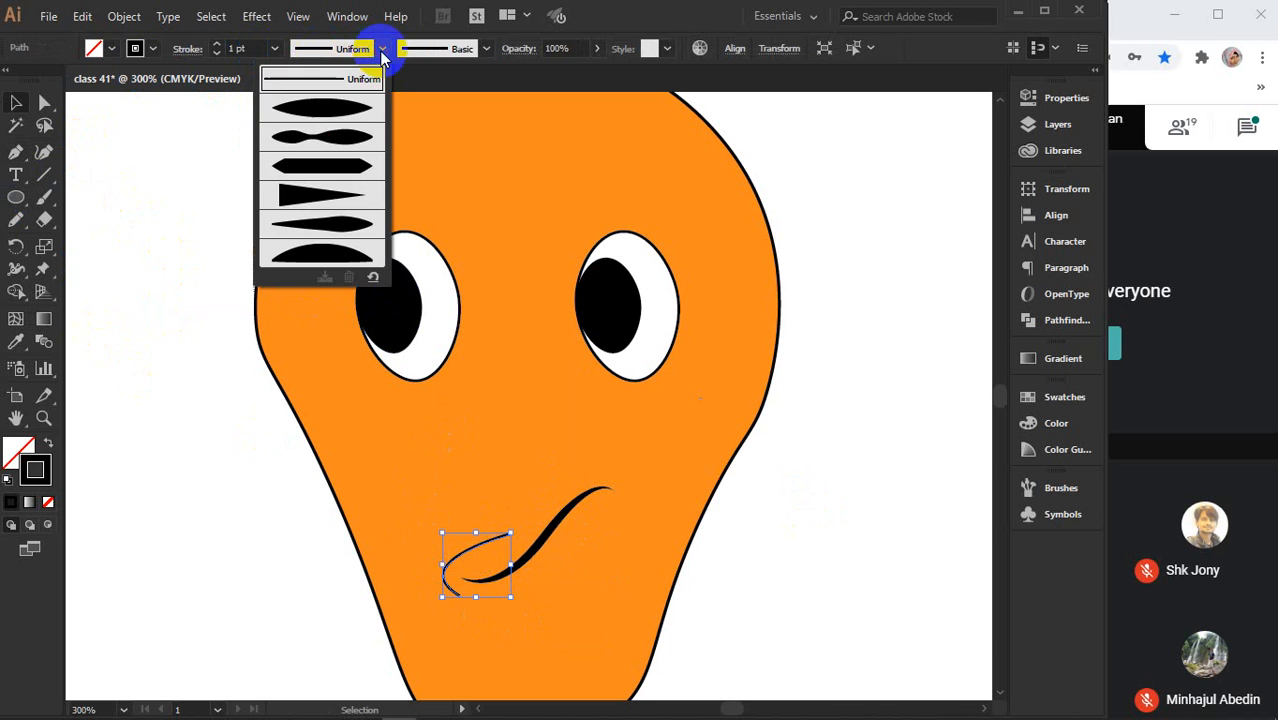
click(356, 110)
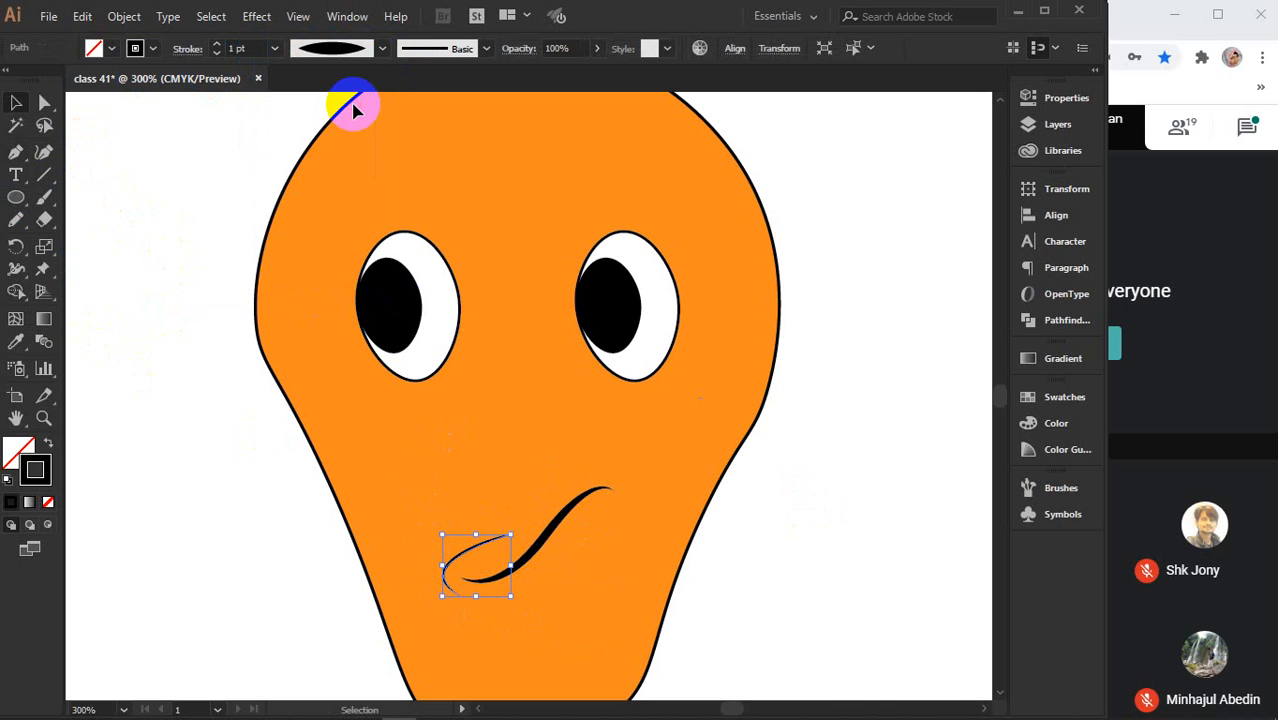
click(242, 46)
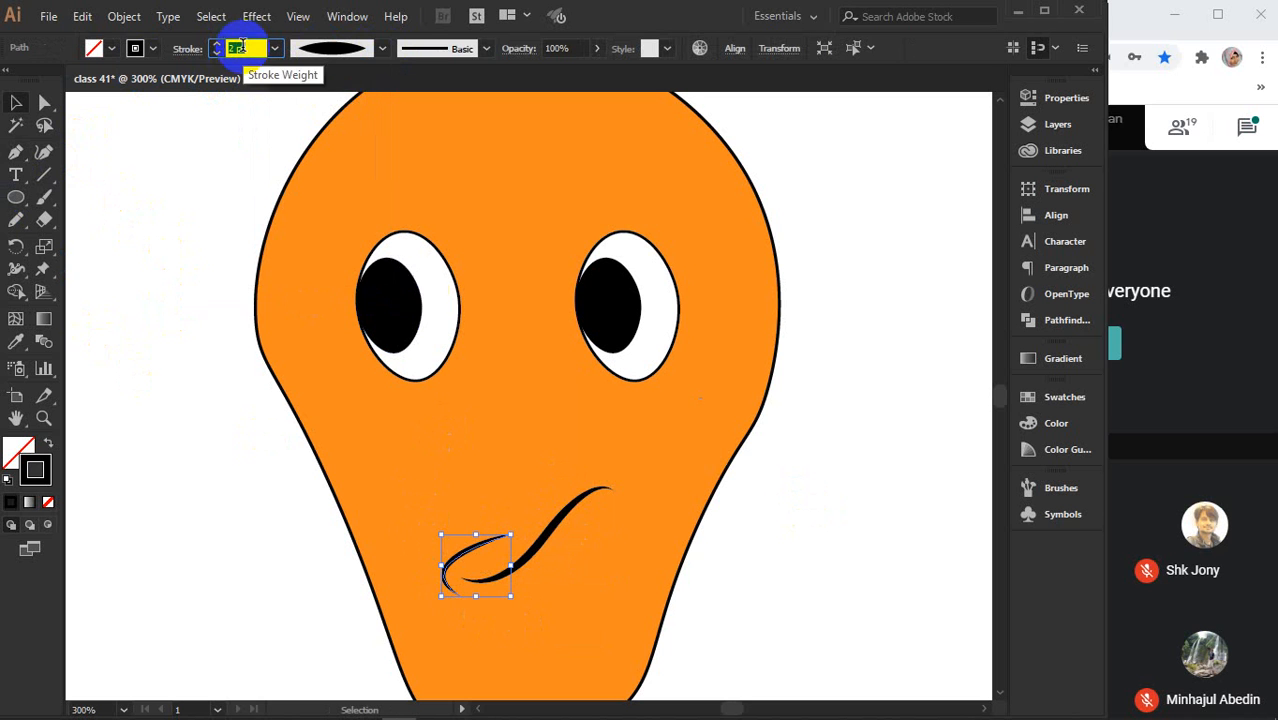
click(542, 500)
- Reshape the small curve with the Curvature tool so it wraps around and below the mouth's left end
click(44, 152)
click(519, 588)
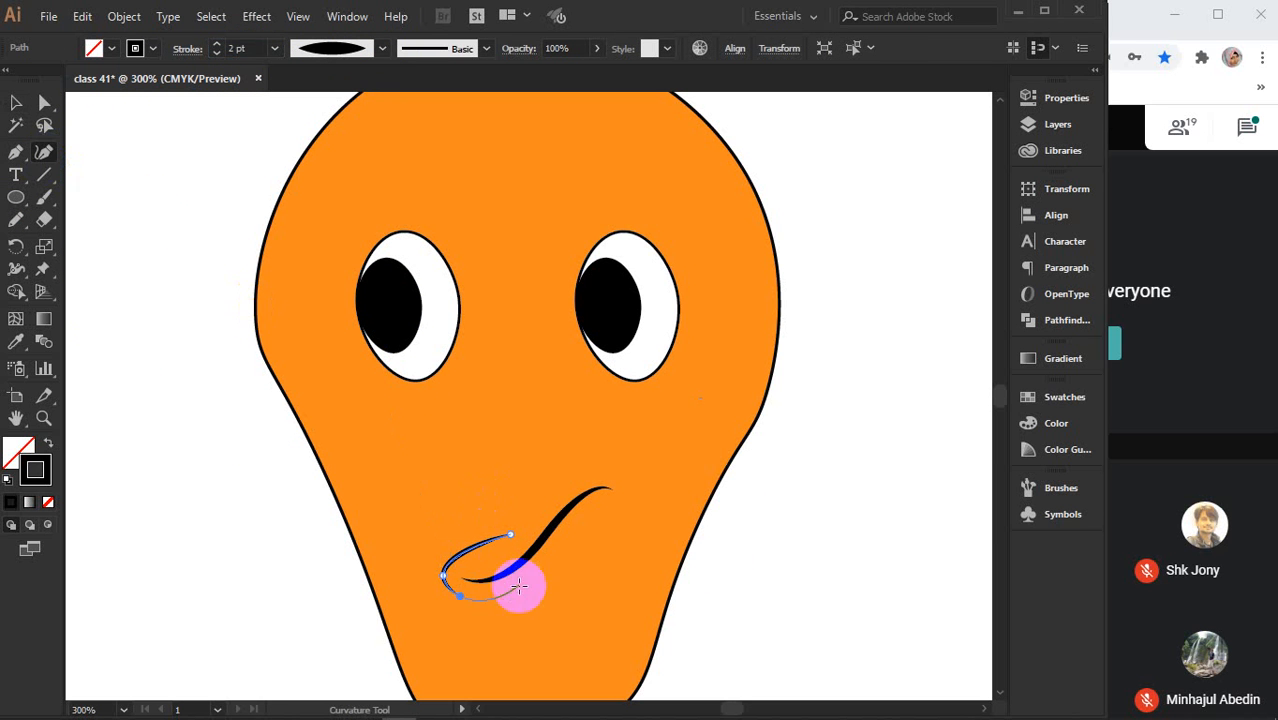
click(462, 598)
drag(460, 598, 507, 594)
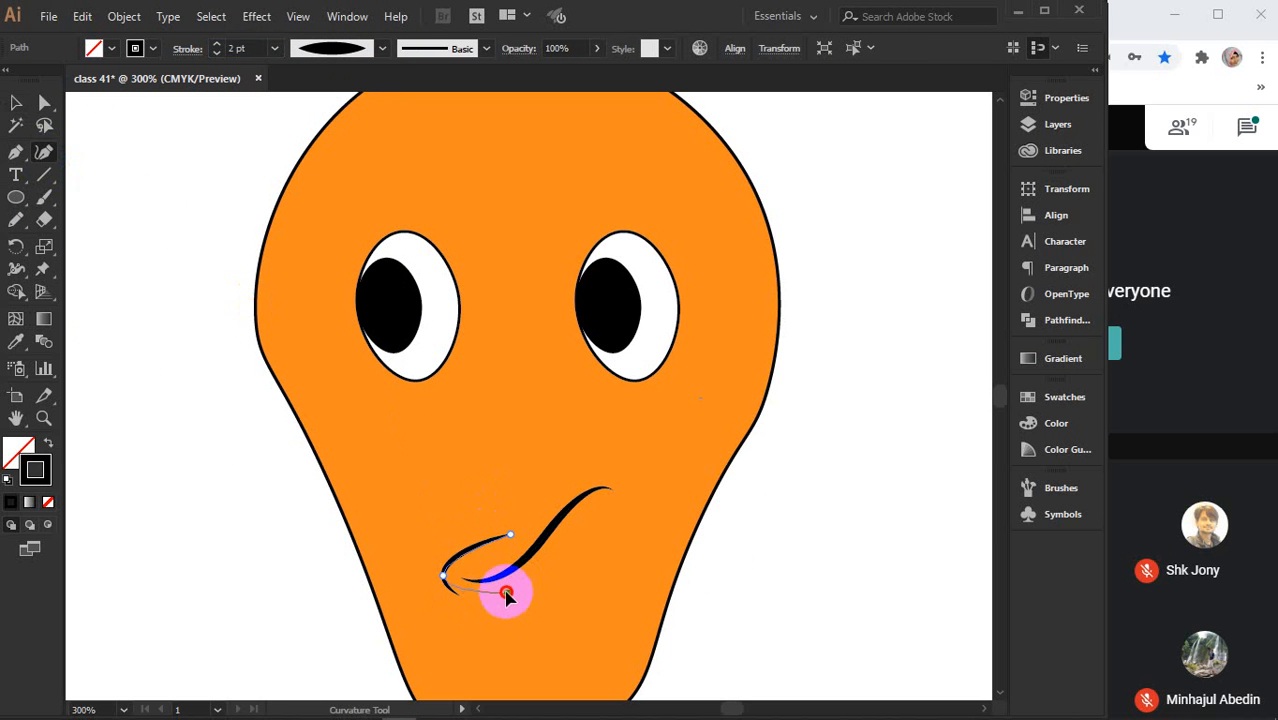
click(460, 577)
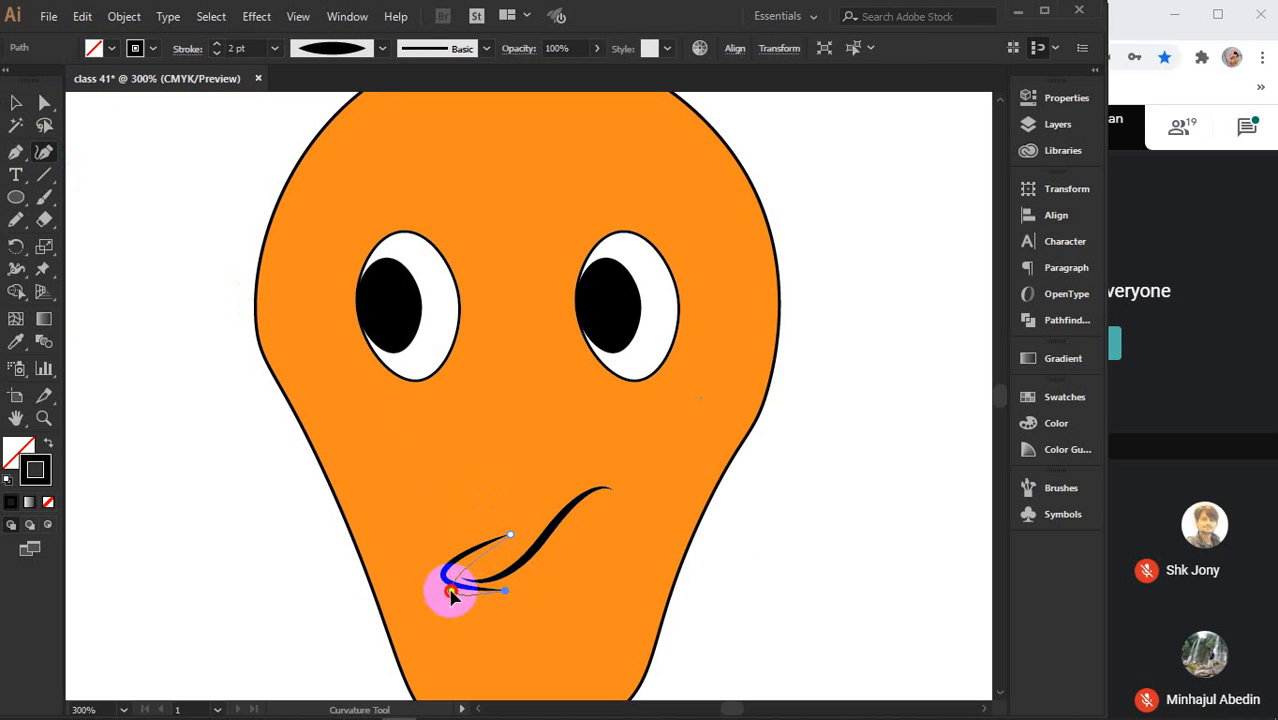
drag(453, 592, 453, 585)
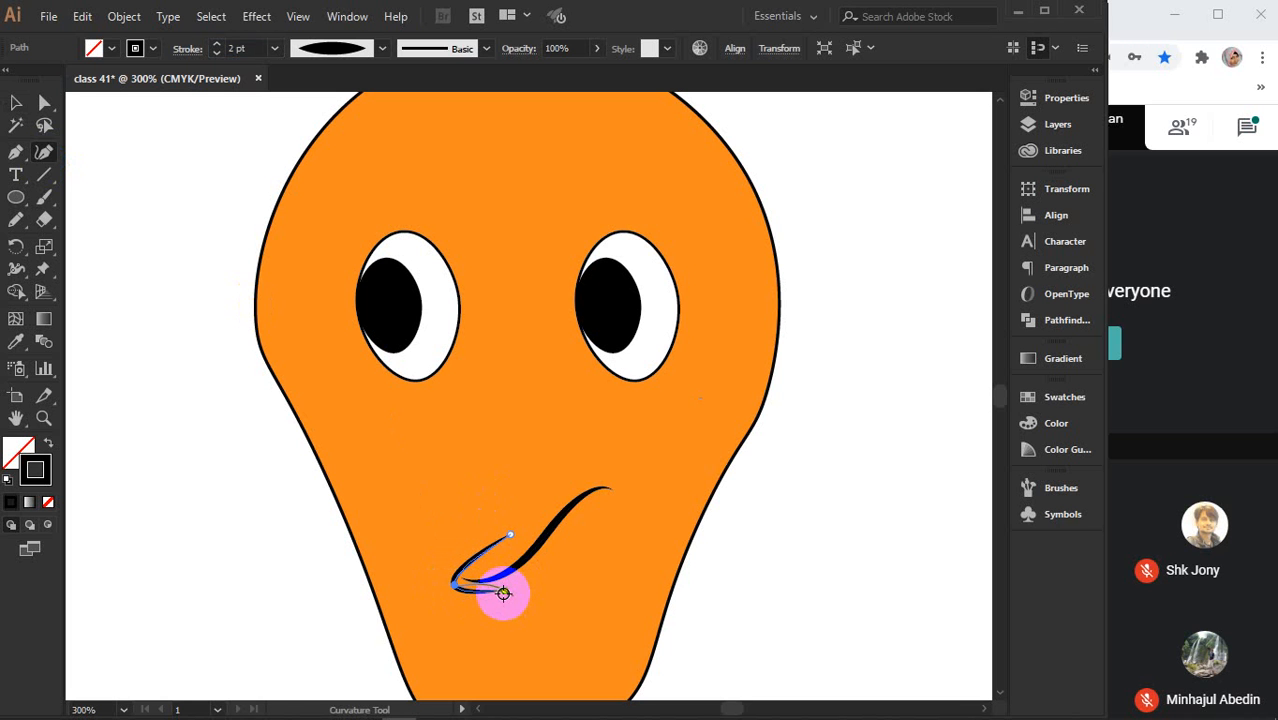
drag(508, 600, 538, 577)
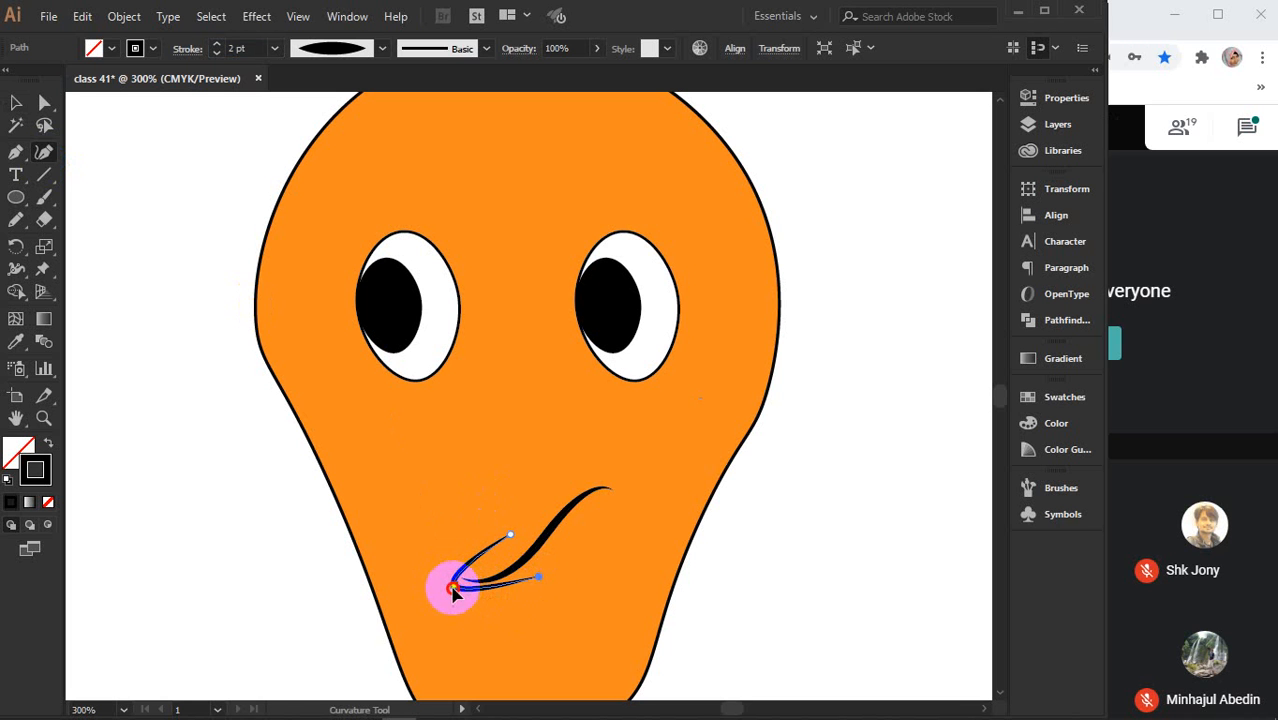
drag(443, 590, 487, 602)
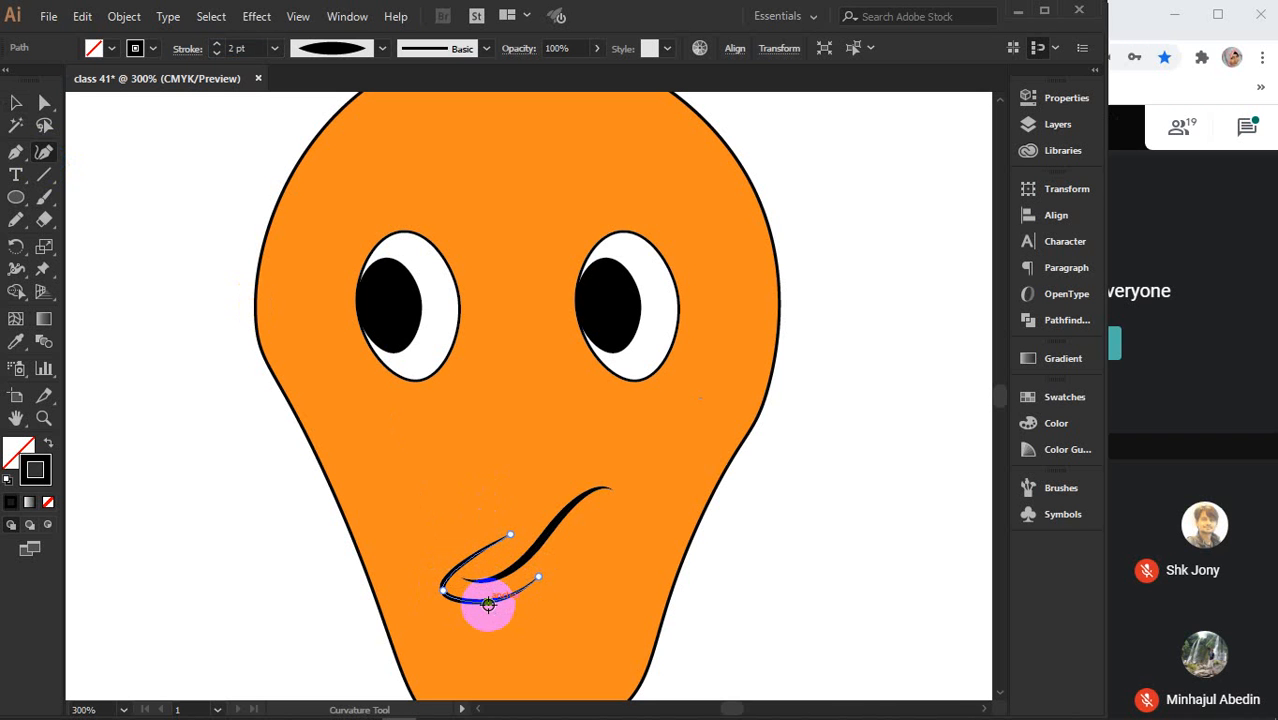
drag(488, 604, 488, 604)
- Delete the small curve wrapped around the mouth's left end
click(16, 102)
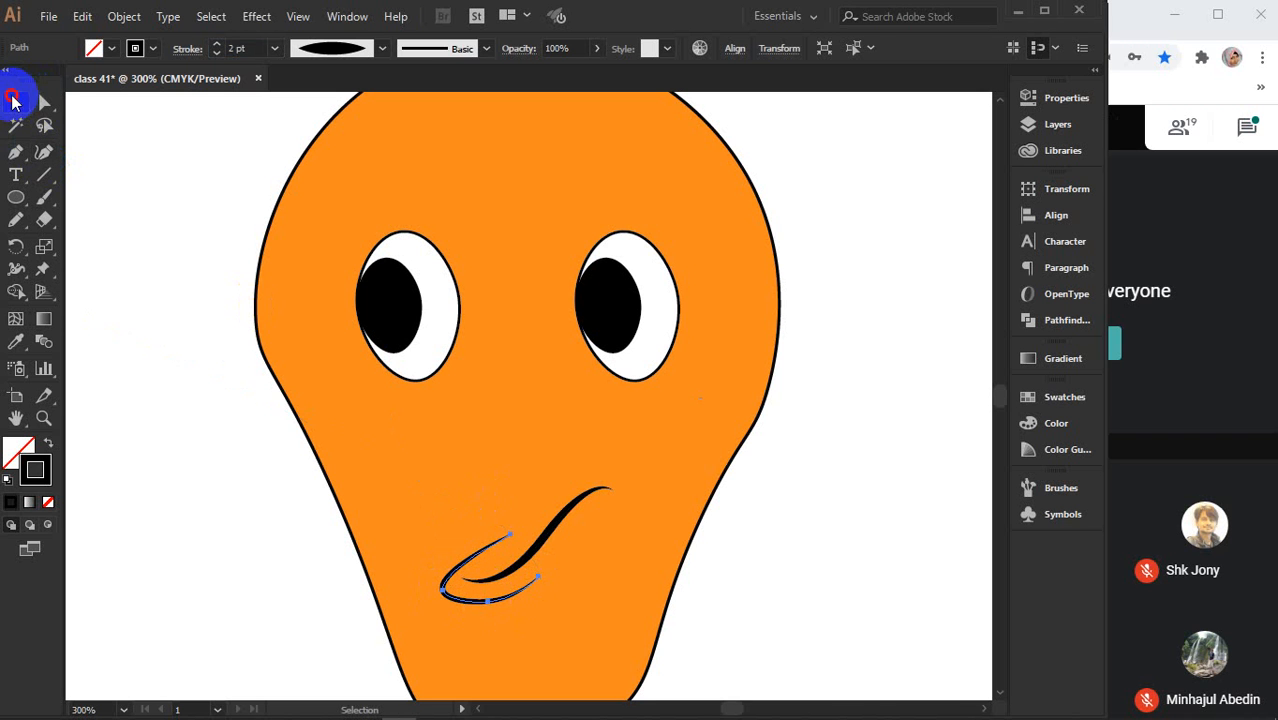
click(167, 400)
click(463, 578)
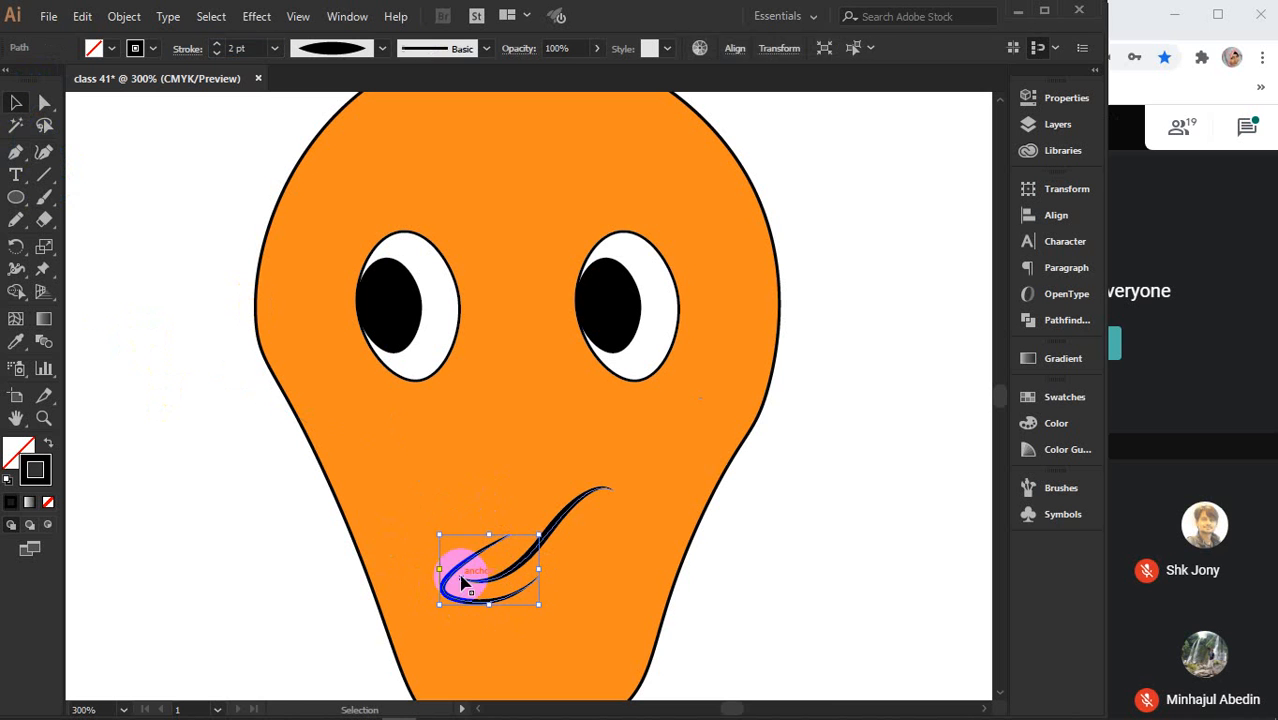
key(Delete)
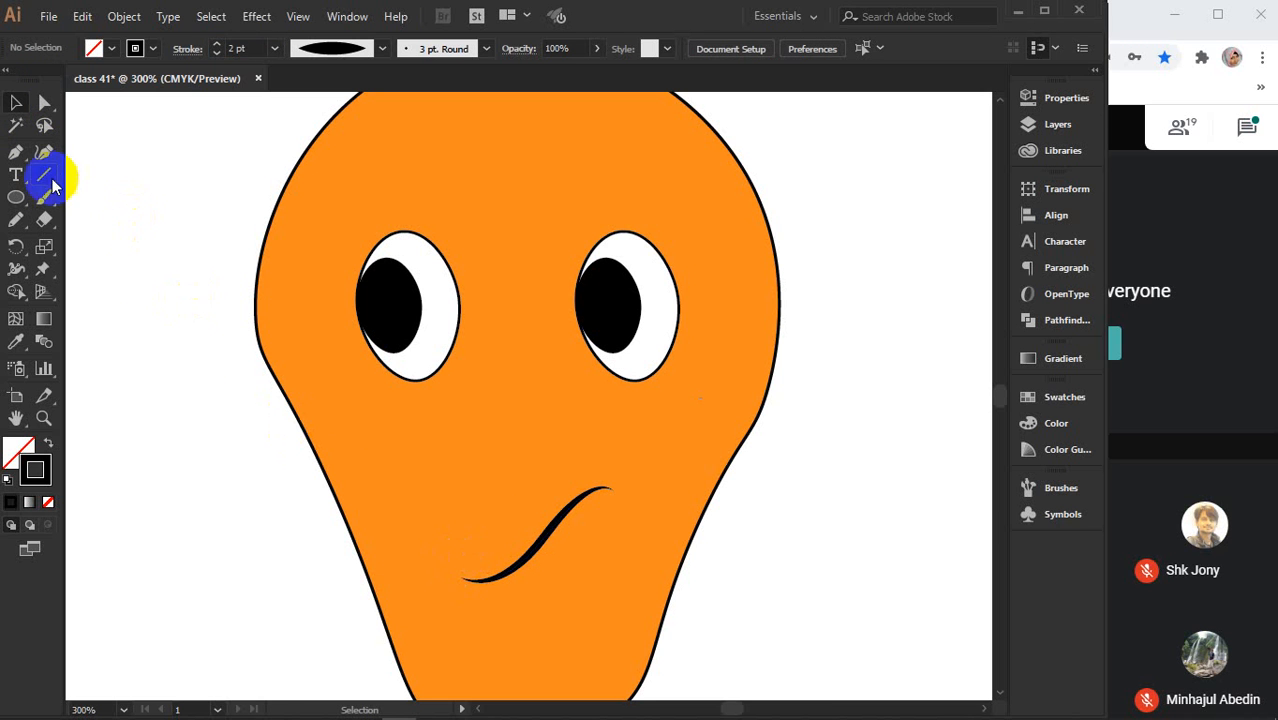
- Draw a short 1 pt curve just above the mouth's left end with the Pen tool and taper it with Width Profile 1
click(17, 155)
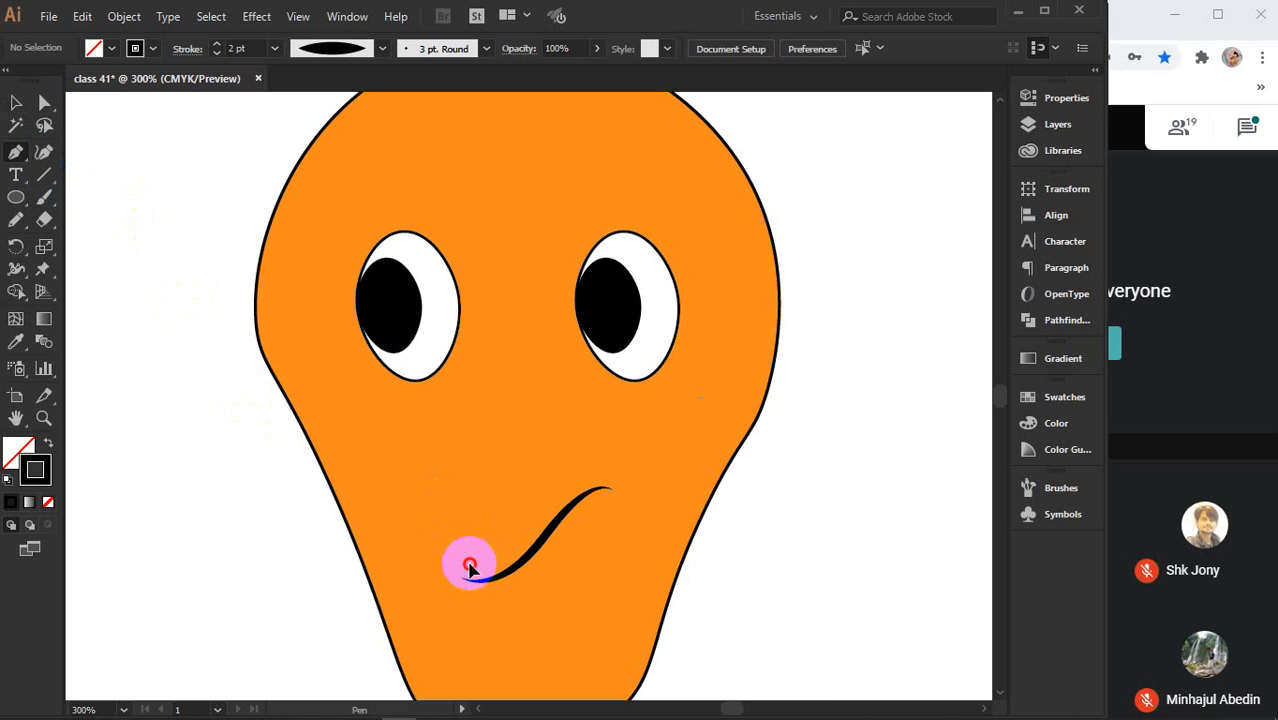
drag(471, 563, 538, 514)
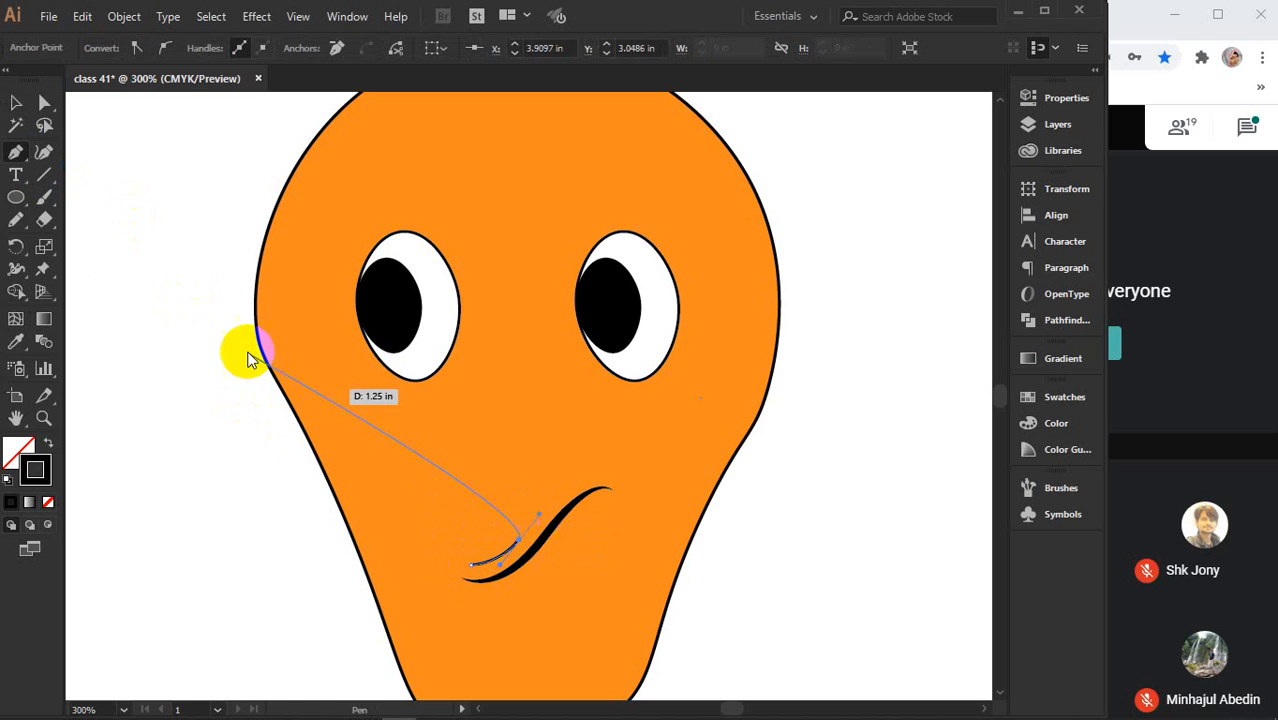
click(16, 103)
click(163, 255)
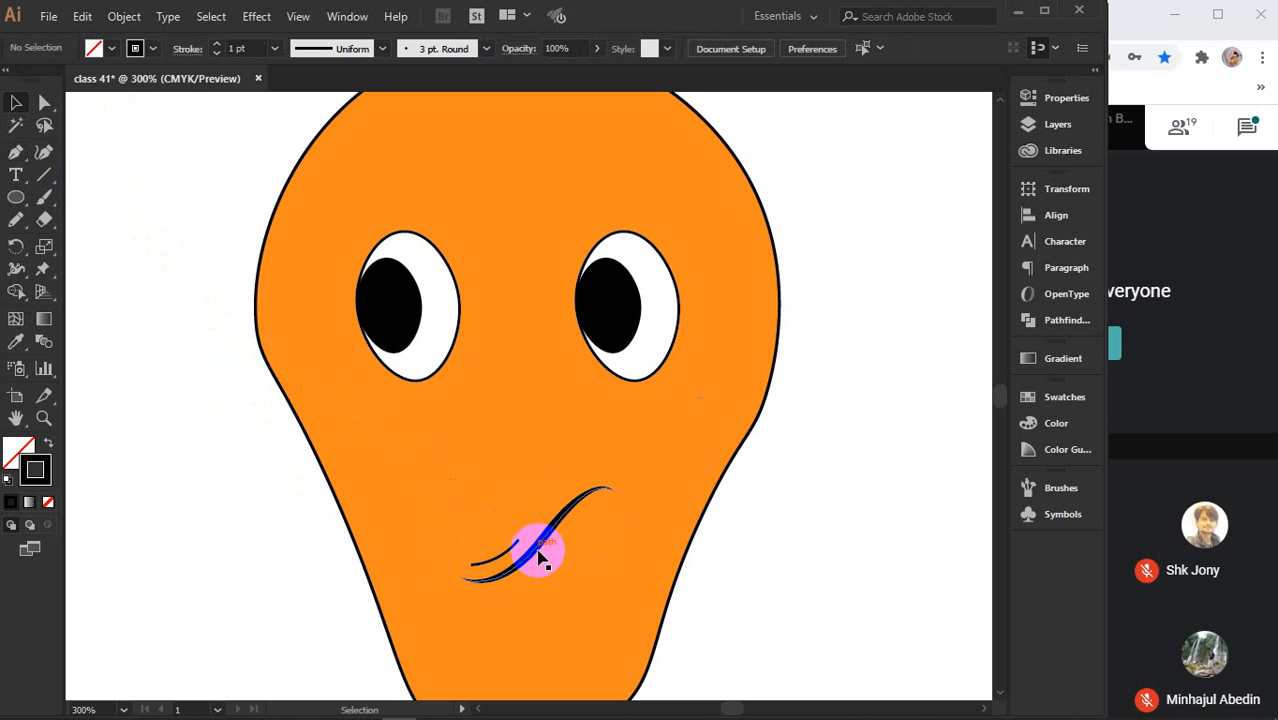
click(500, 565)
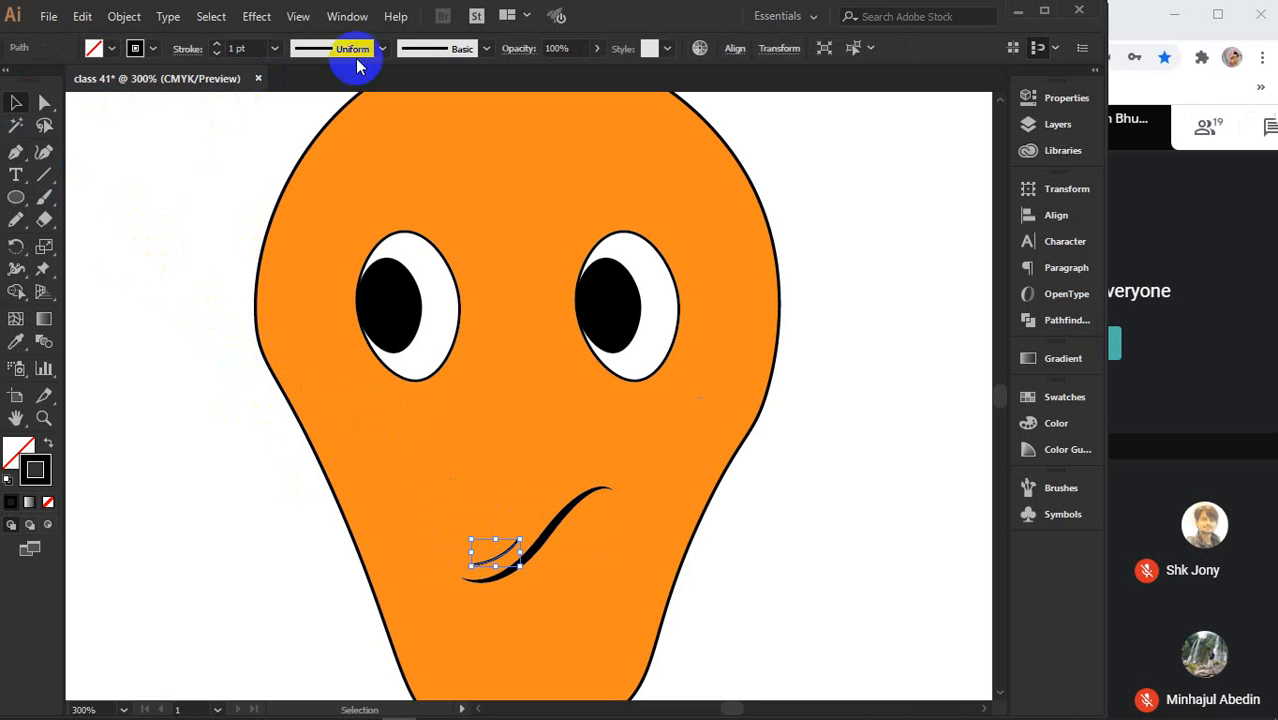
click(380, 48)
click(335, 108)
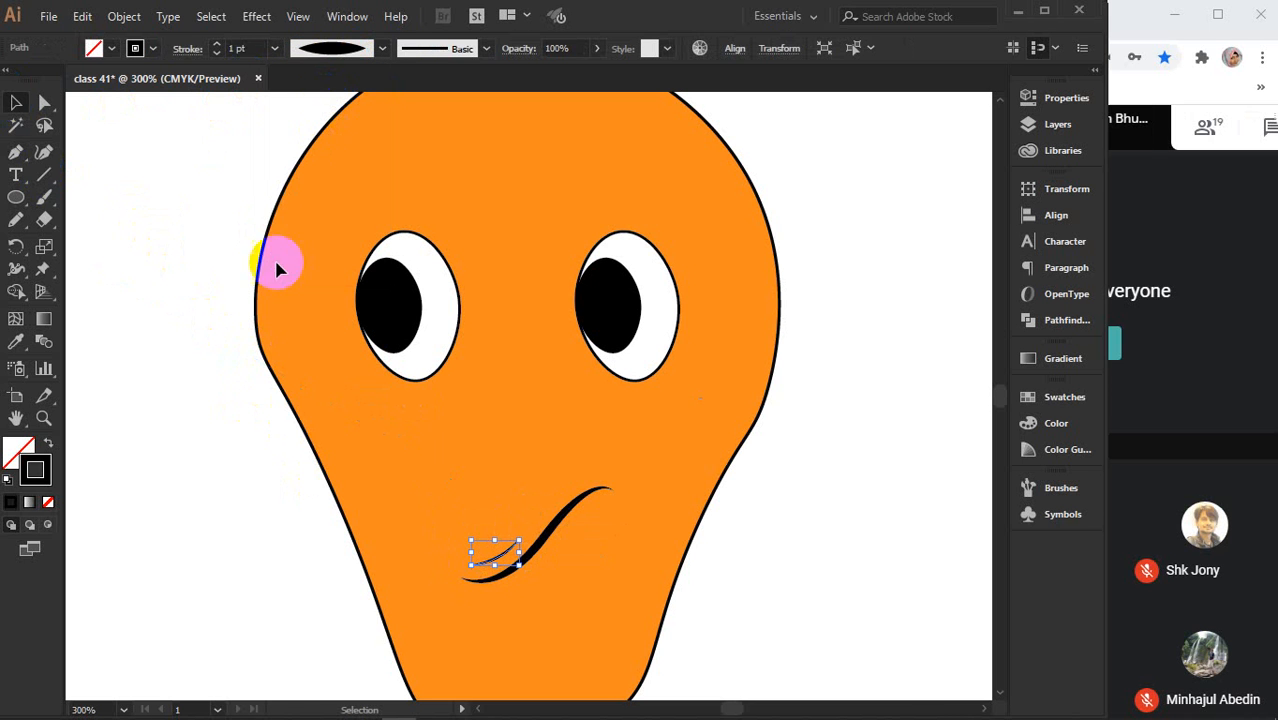
click(194, 495)
- Draw a hook-shaped nose line running down between the eyes and curling left above the mouth with the Pen tool
click(15, 152)
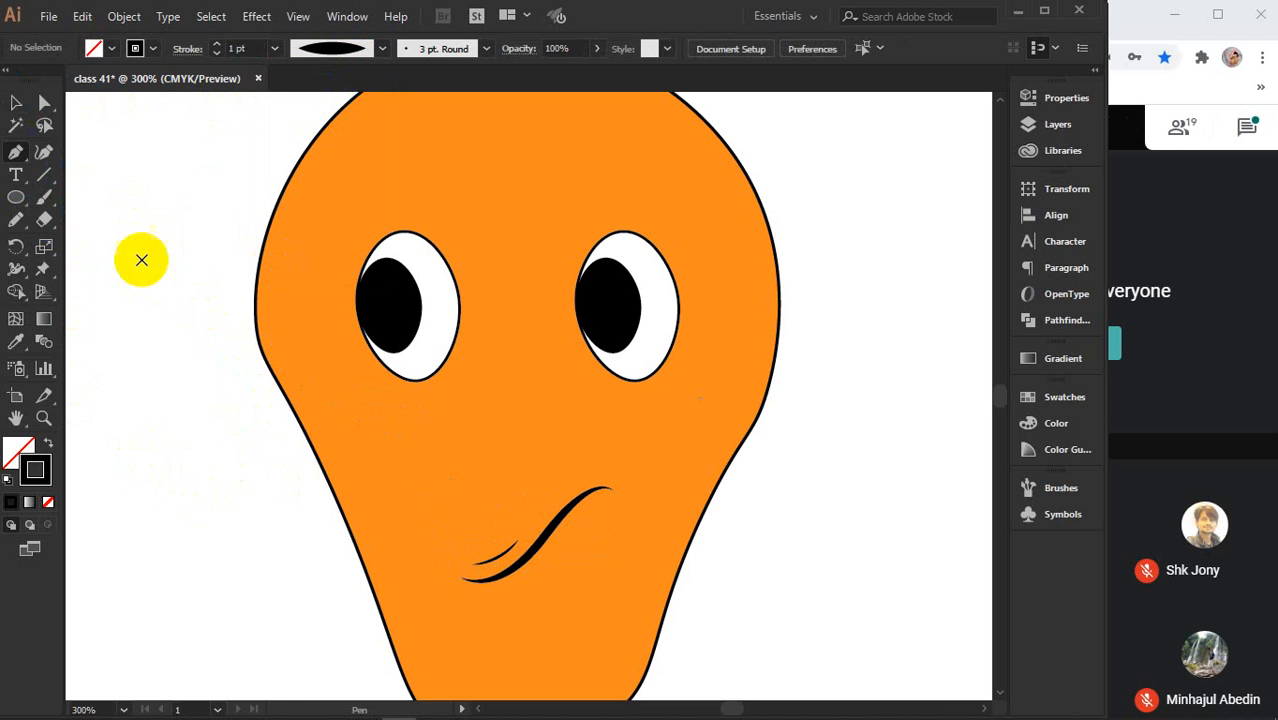
drag(532, 357, 494, 467)
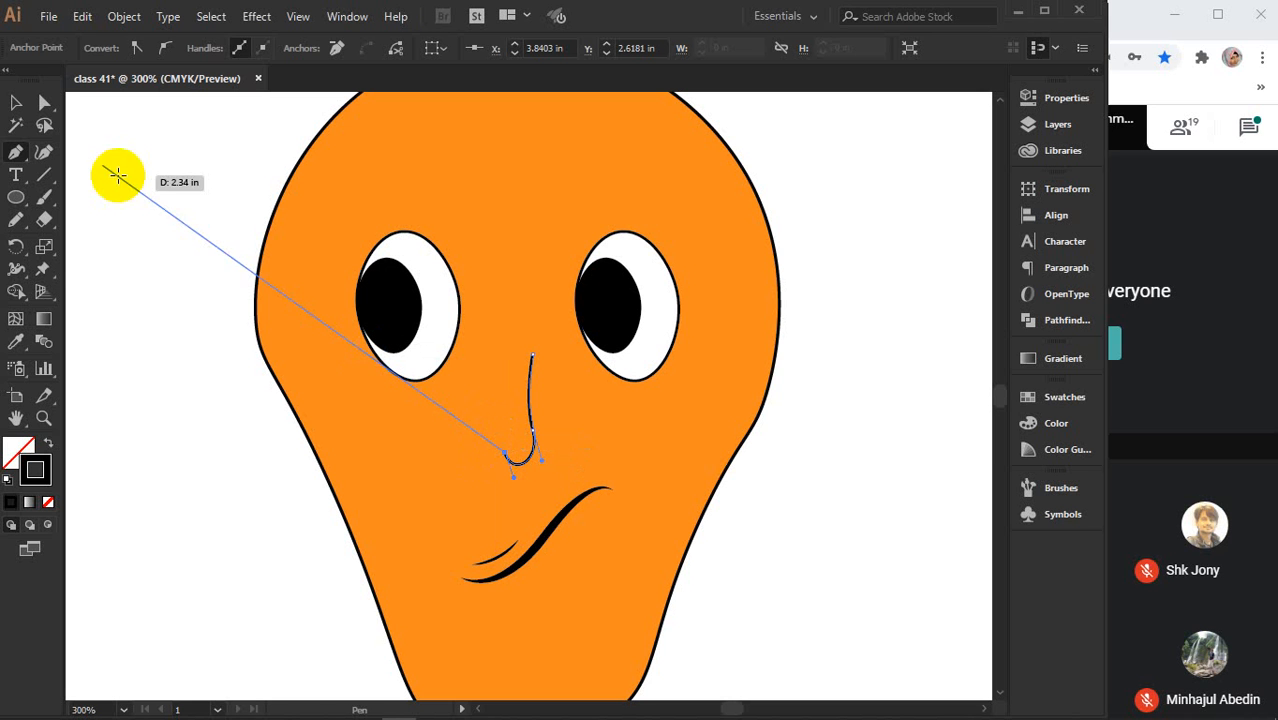
click(16, 102)
click(210, 465)
- Reflect the hook-shaped nose line across the vertical axis so its hook curls the other way
click(533, 460)
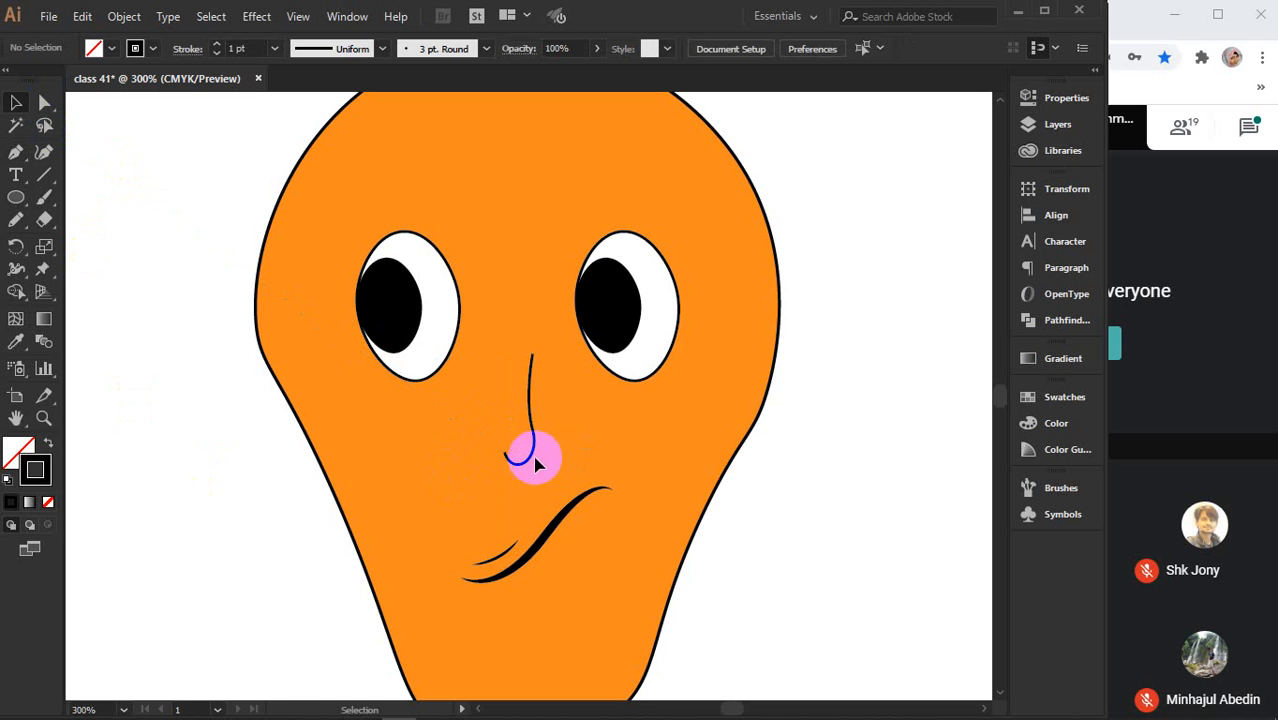
right_click(530, 441)
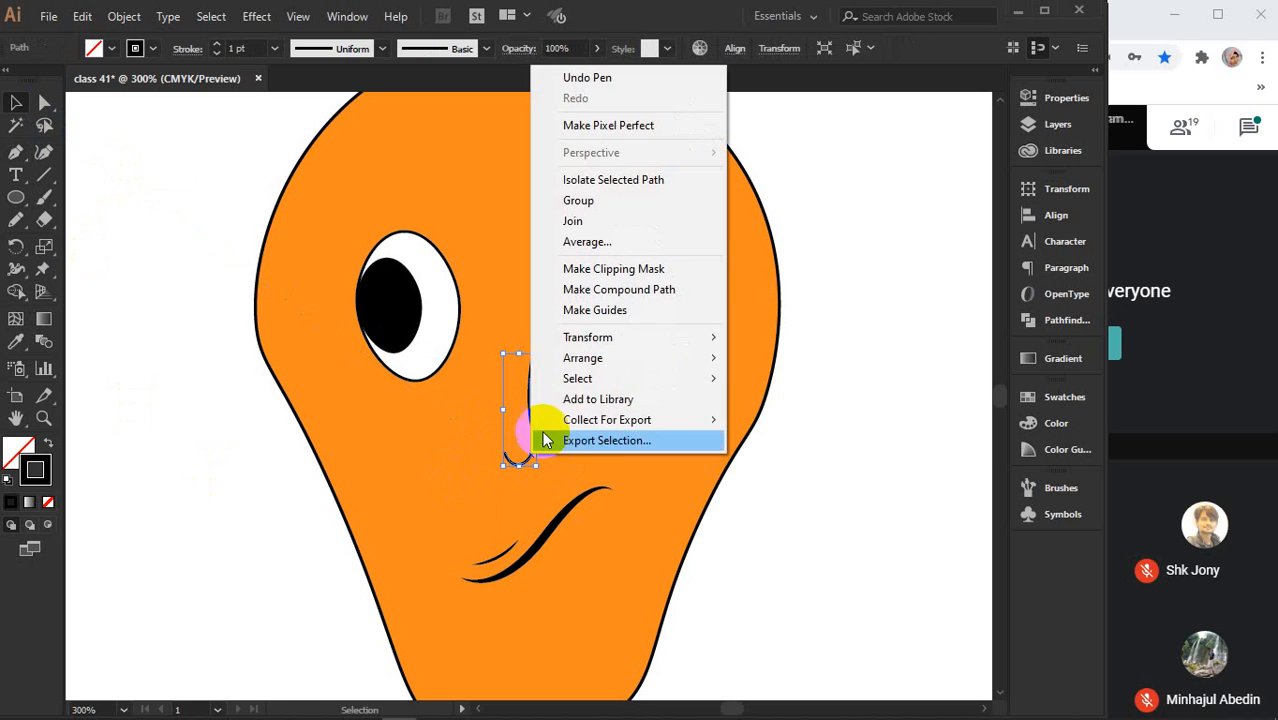
mouse_move(583, 342)
click(826, 406)
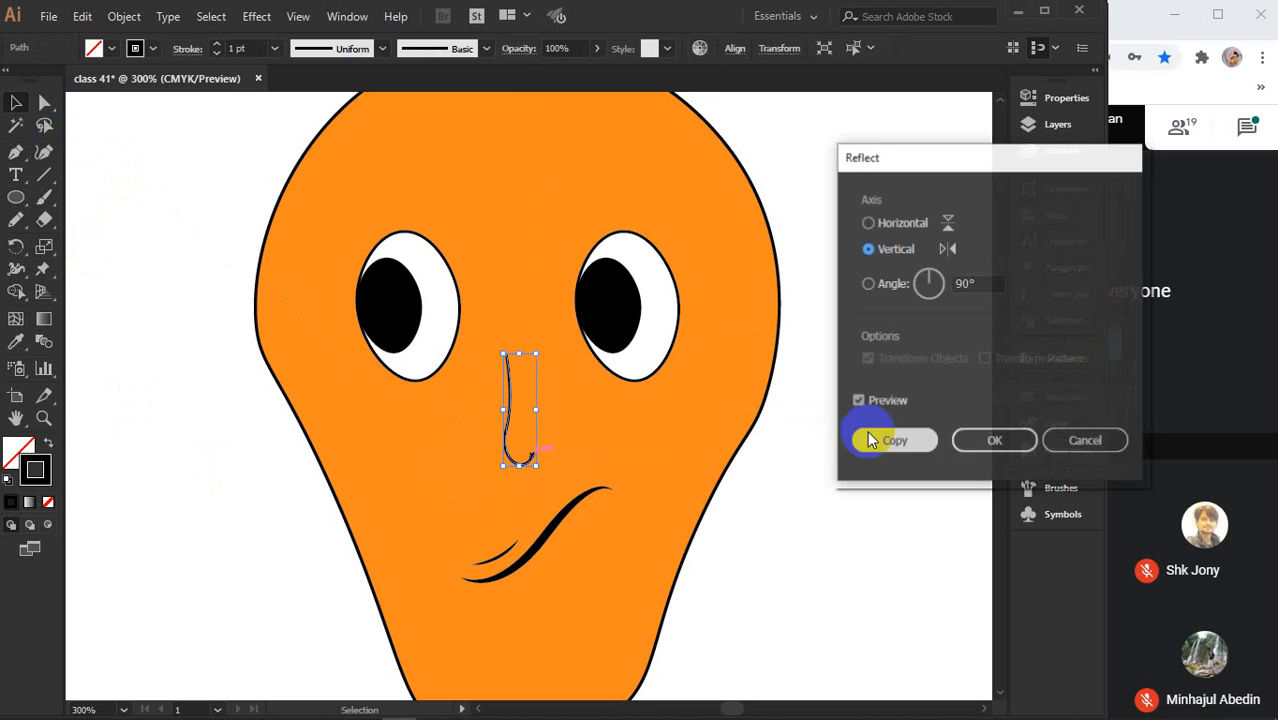
click(969, 437)
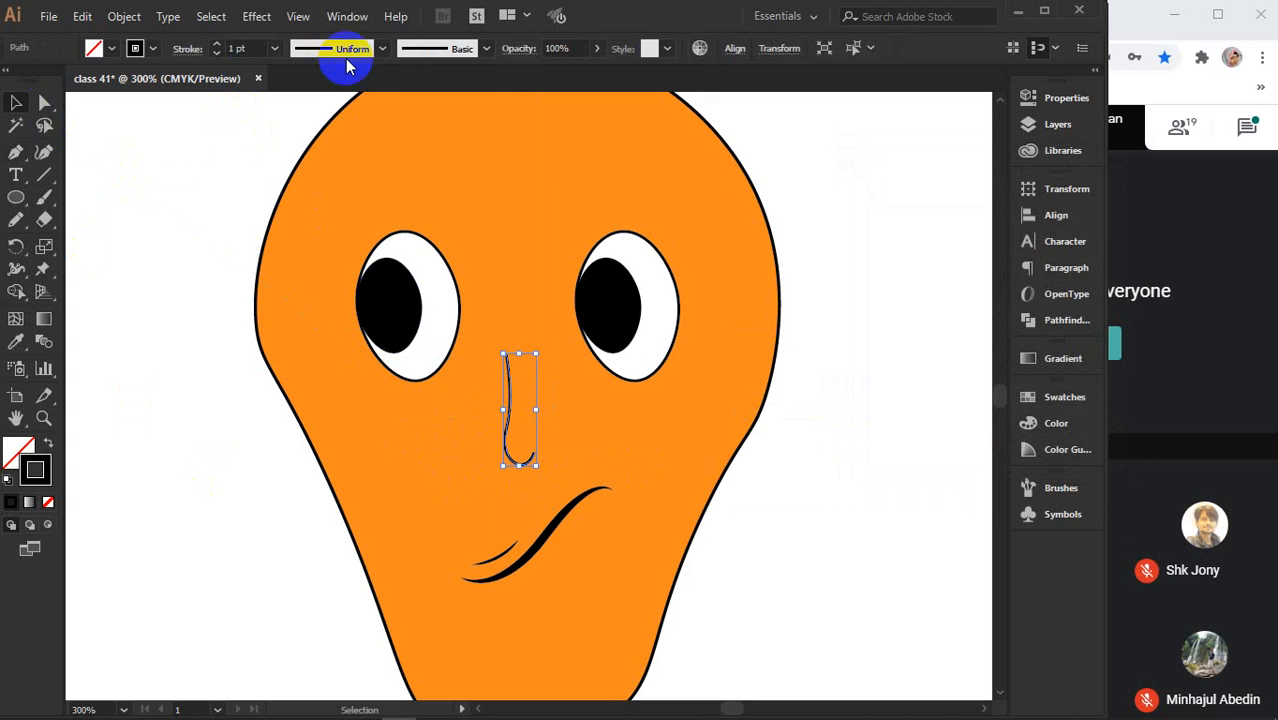
- Taper the nose line with Width Profile 1 and set its stroke weight to 4 pt
click(382, 49)
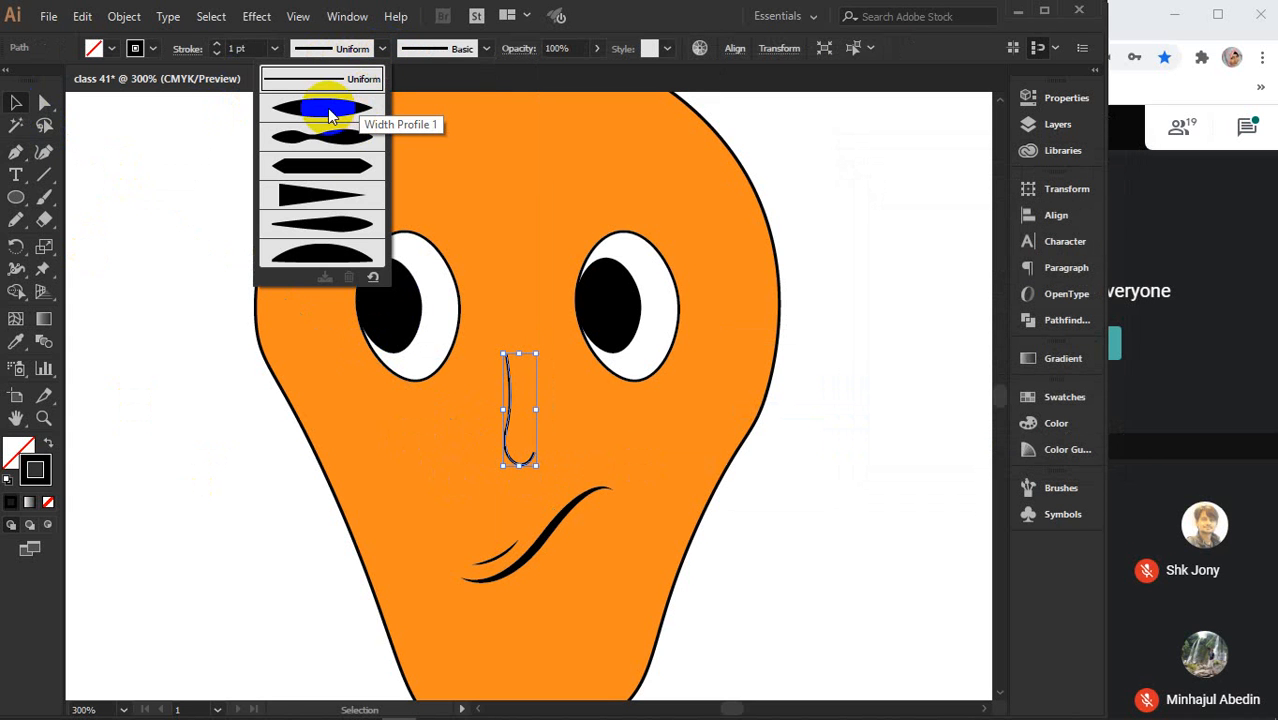
click(339, 224)
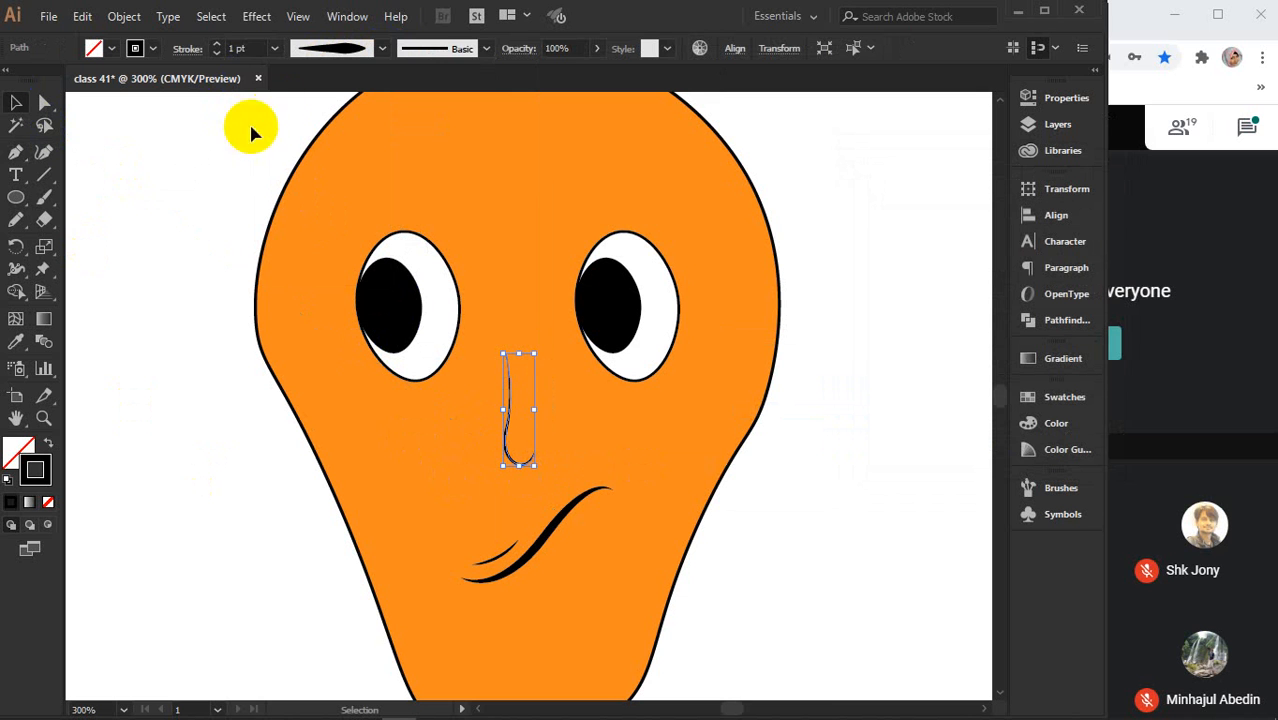
double_click(242, 48)
text(3)
key(Return)
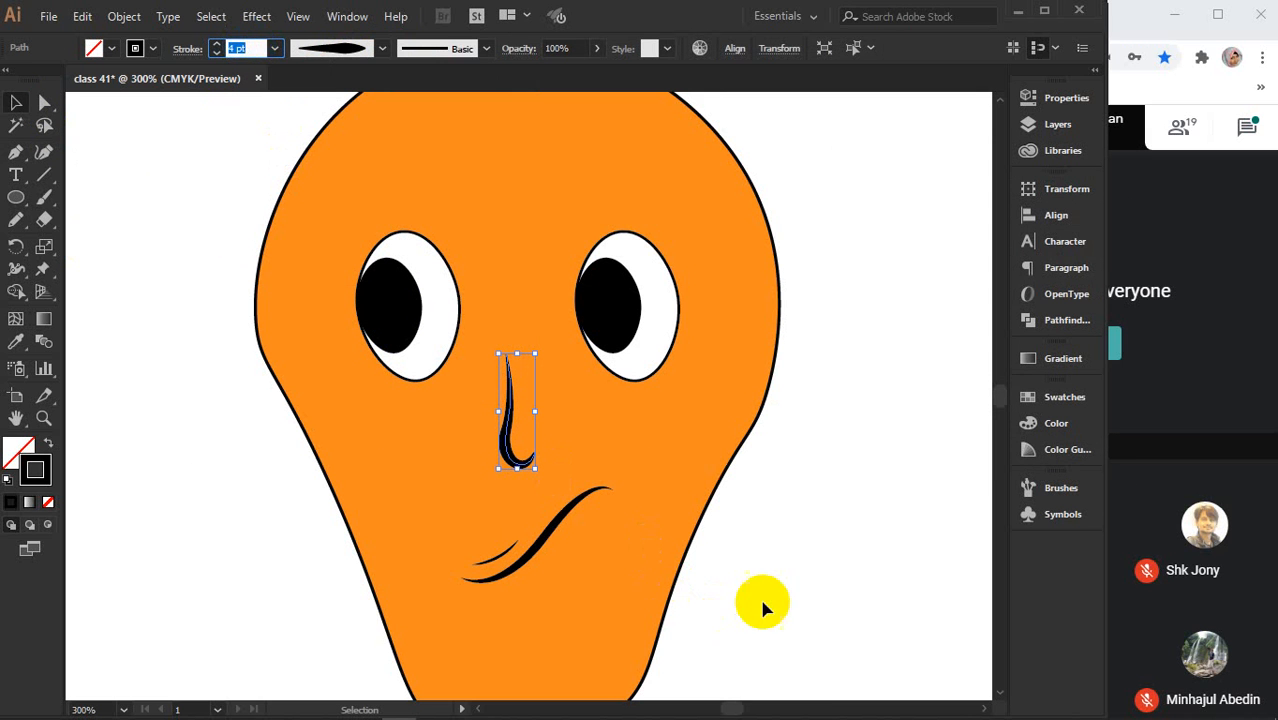
- Duplicate the small curve above the mouth's left end to just inside the body's lower-right edge
click(557, 585)
click(505, 565)
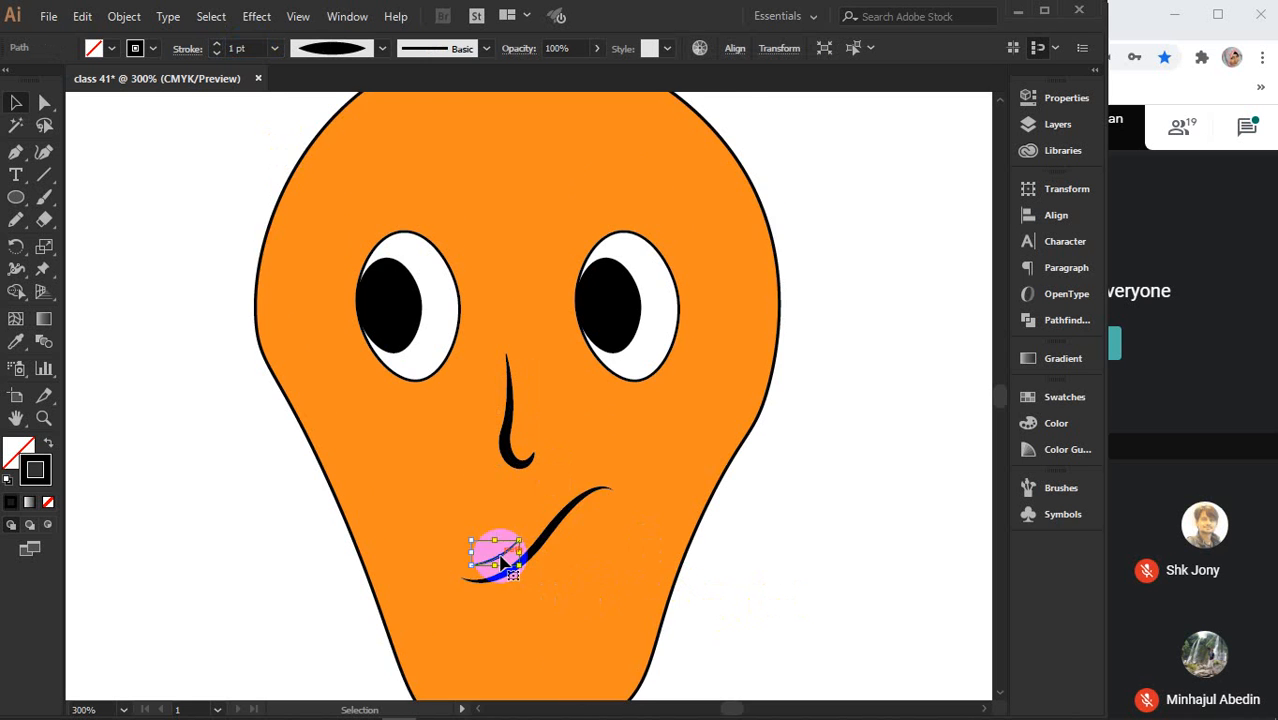
scroll(500, 530, down, 2)
mouse_move(508, 466)
mouse_down()
mouse_move(528, 556)
mouse_move(590, 613)
mouse_up()
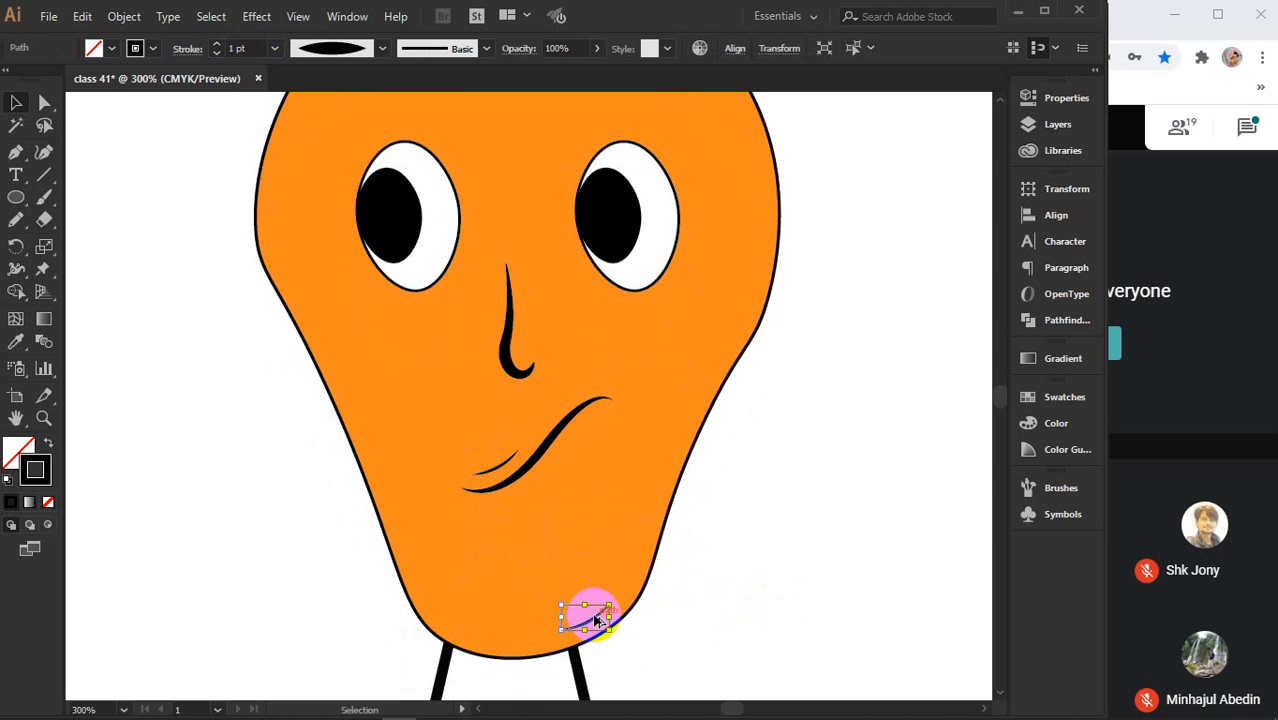
click(797, 562)
- Try narrowing a duplicate of the orange body from its left side, and delete that duplicate
scroll(797, 552, down, 2)
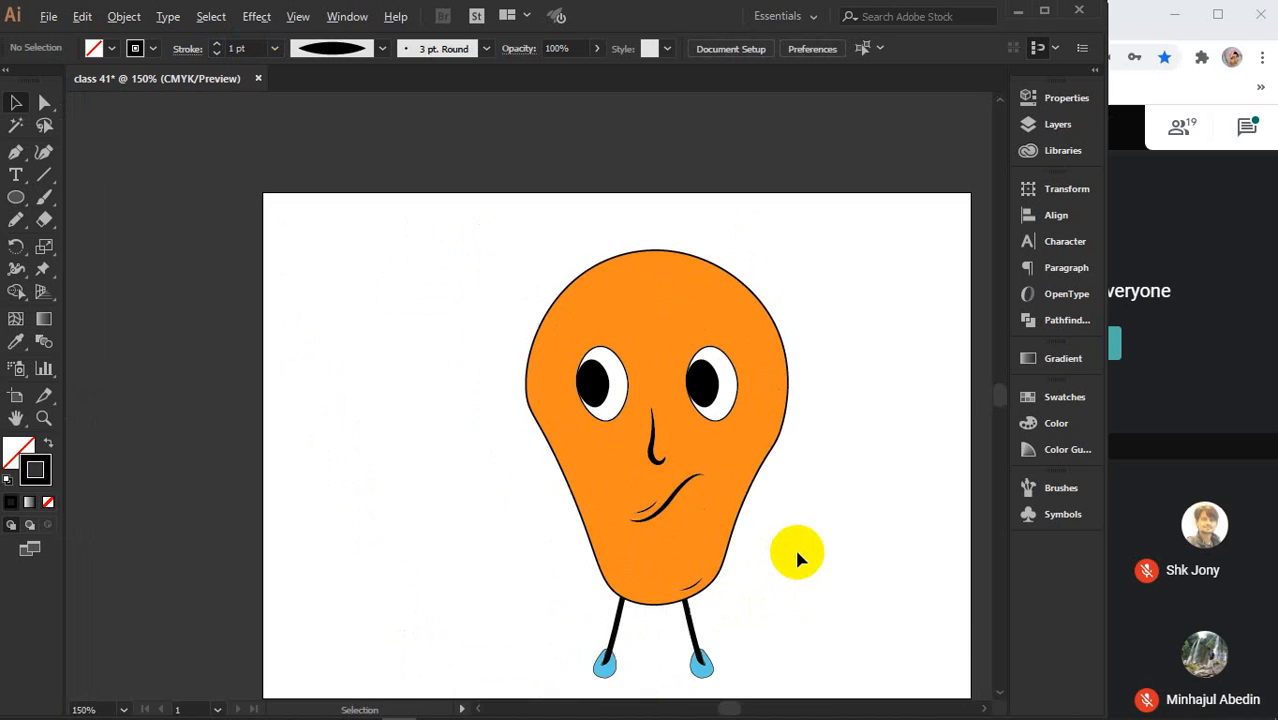
scroll(797, 552, up, 1)
key(space)
drag(823, 570, 775, 568)
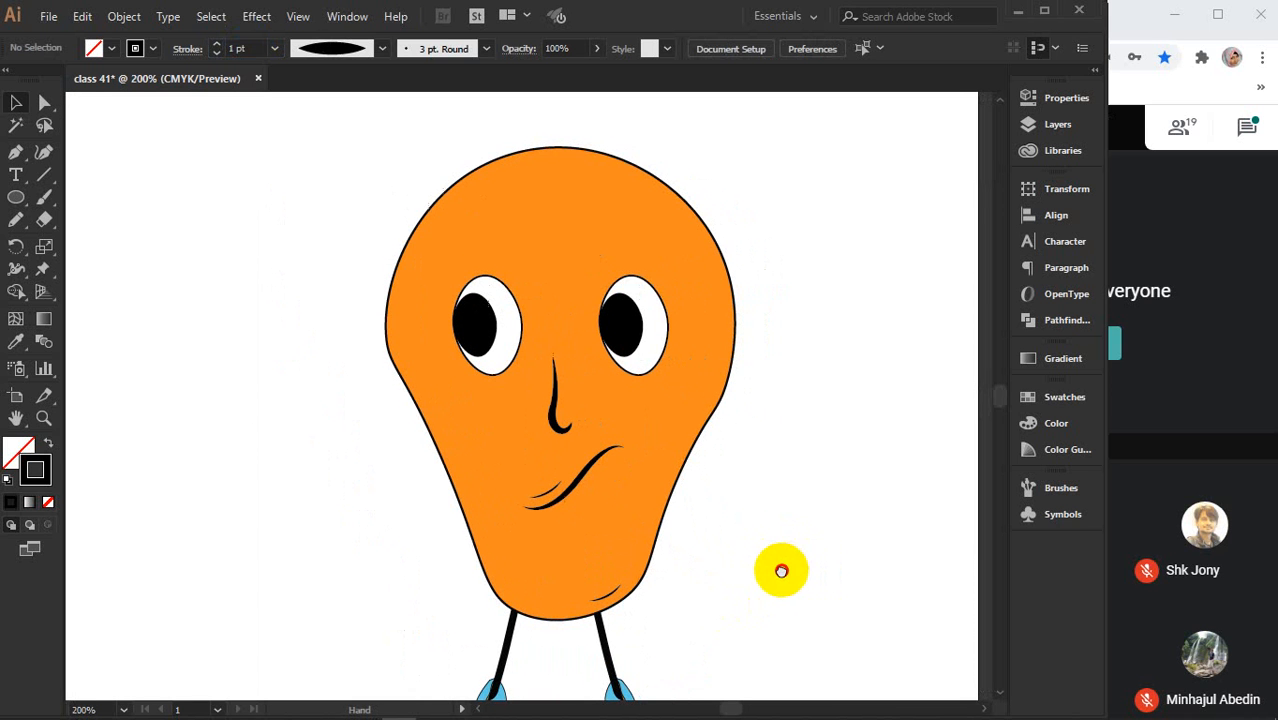
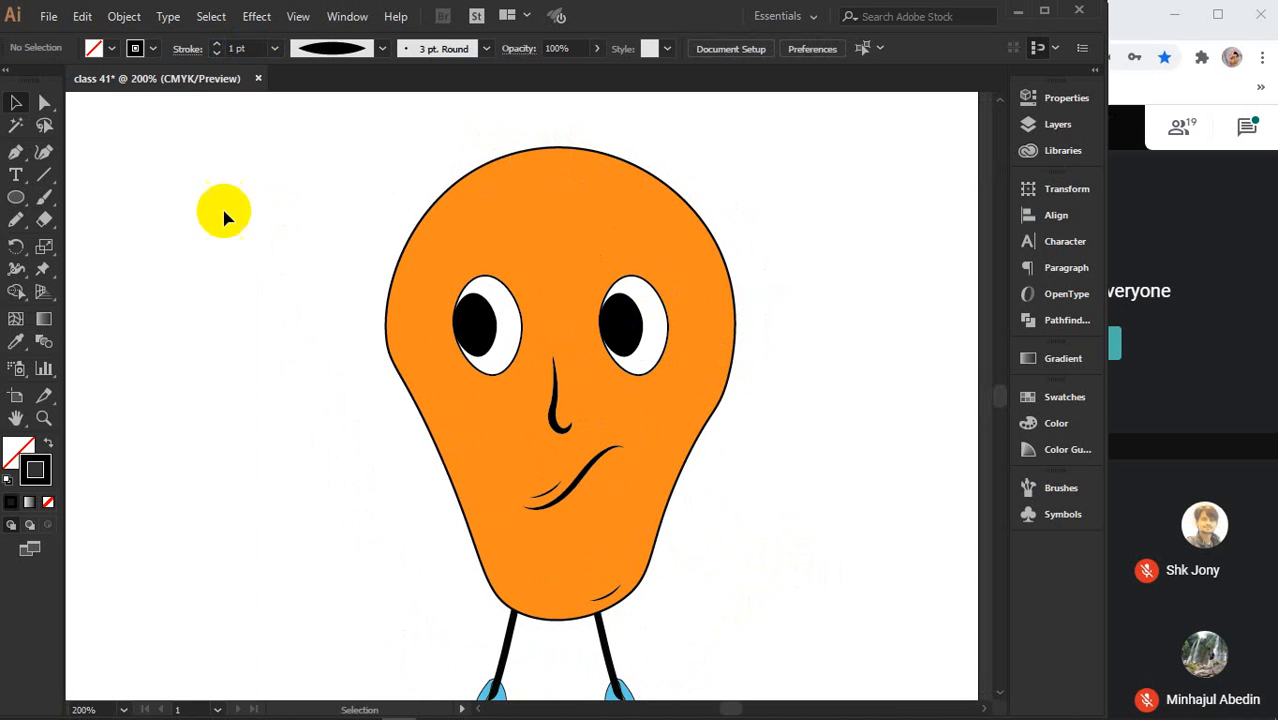
click(545, 180)
click(884, 274)
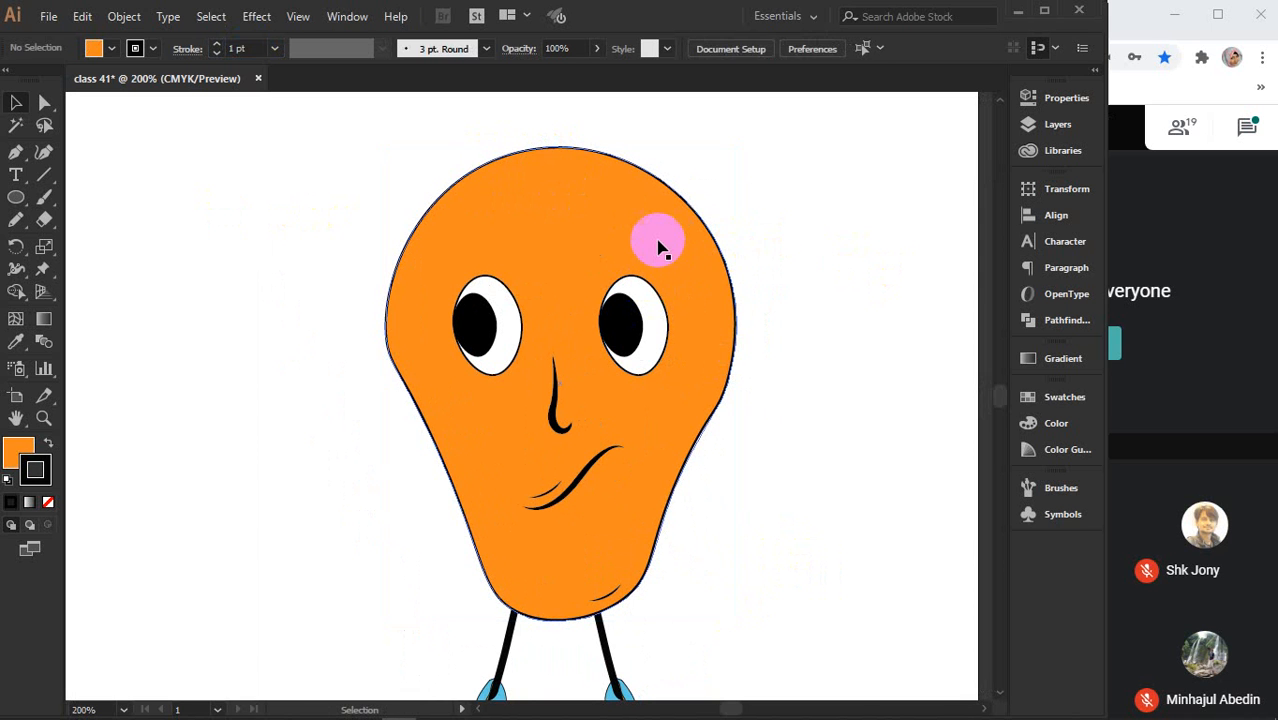
click(658, 244)
key(a)
key(v)
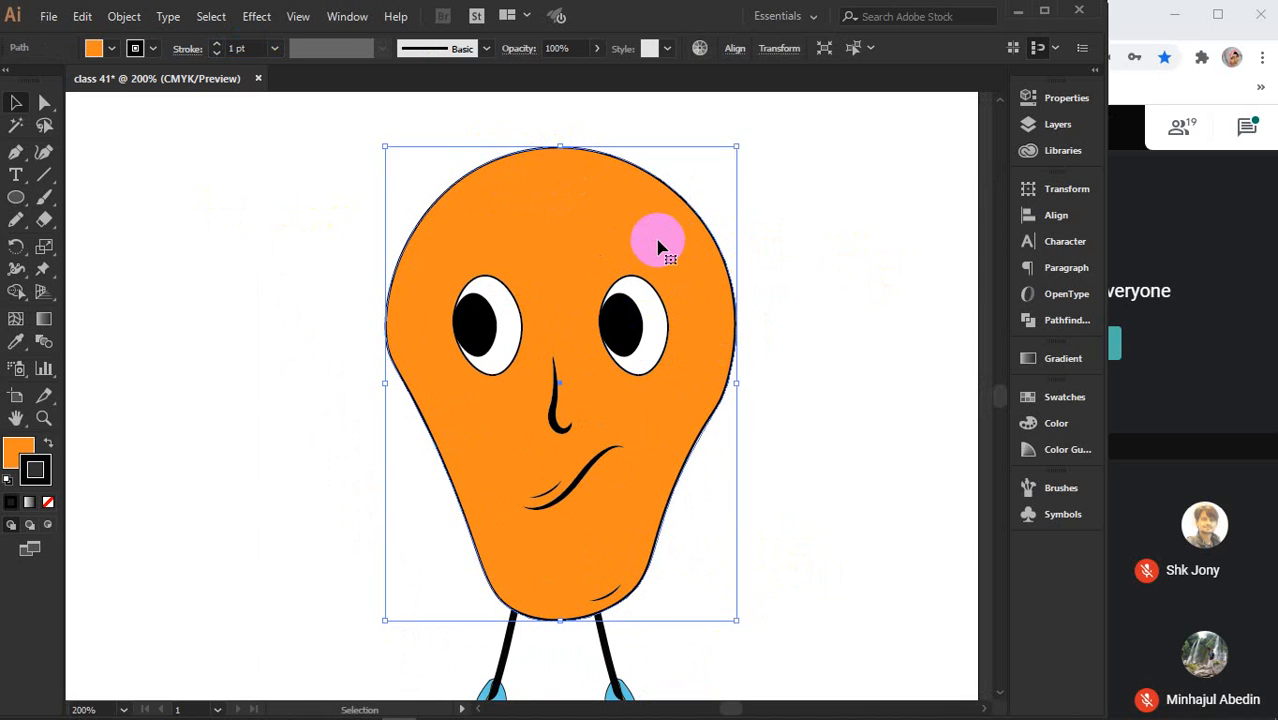
key(a)
key(v)
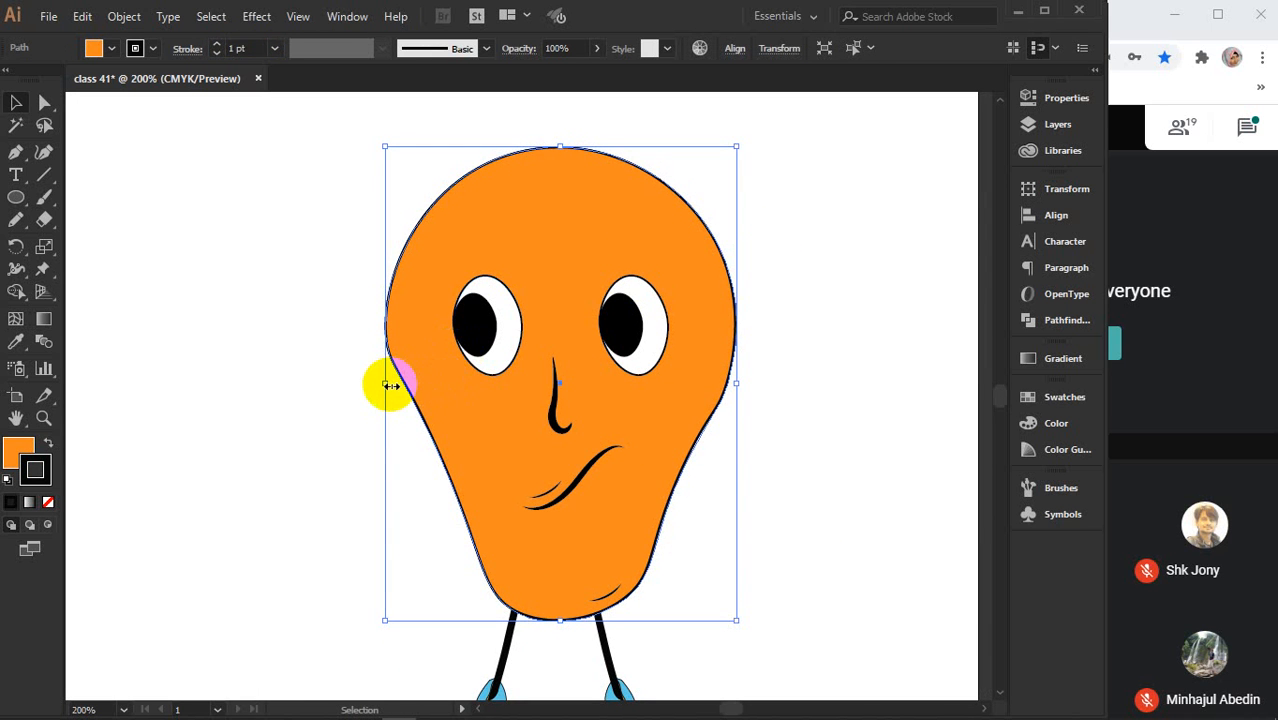
drag(388, 385, 494, 398)
key(ctrl+z)
key(v)
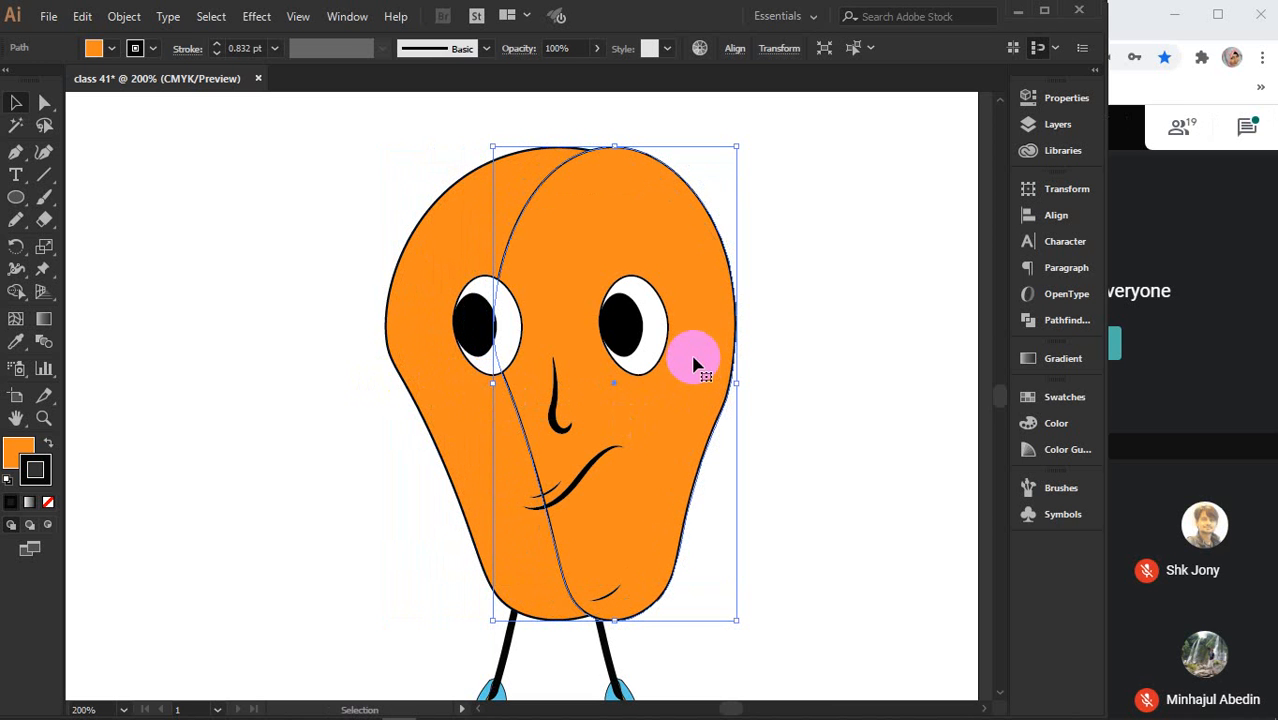
key(Delete)
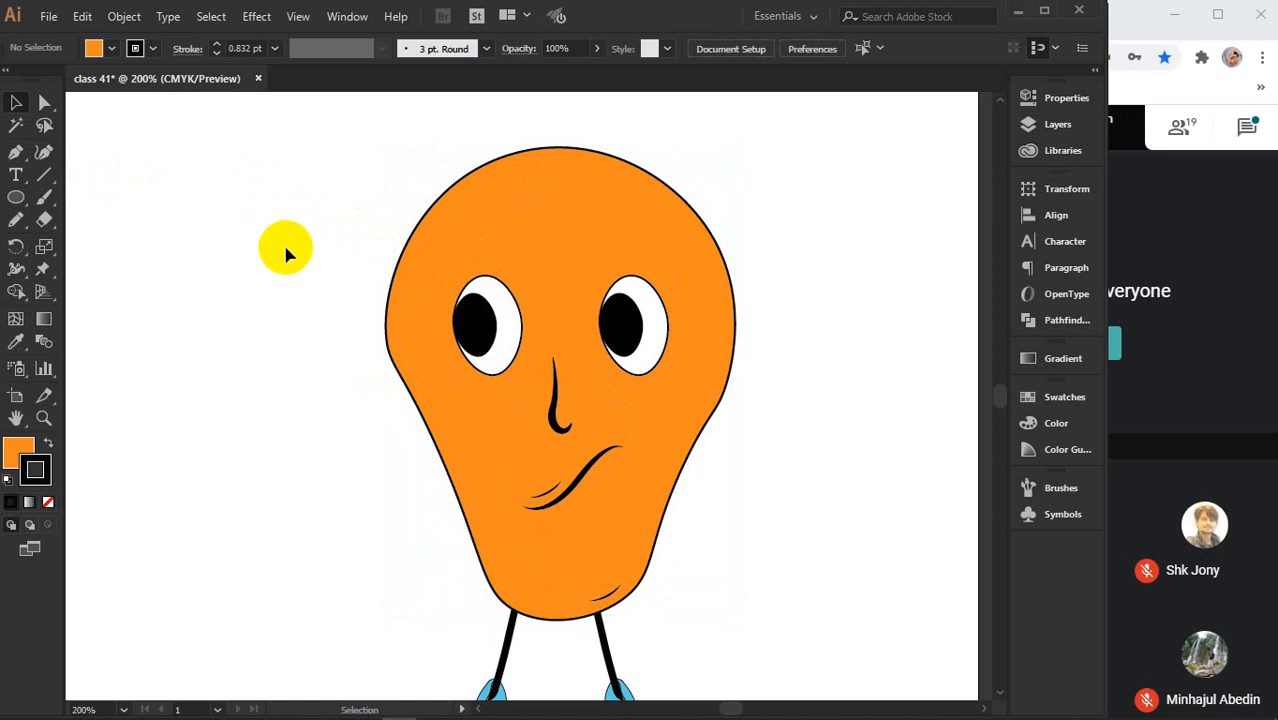
- Paste a copy of the orange body in front of the face and remove the copy's stroke
click(601, 207)
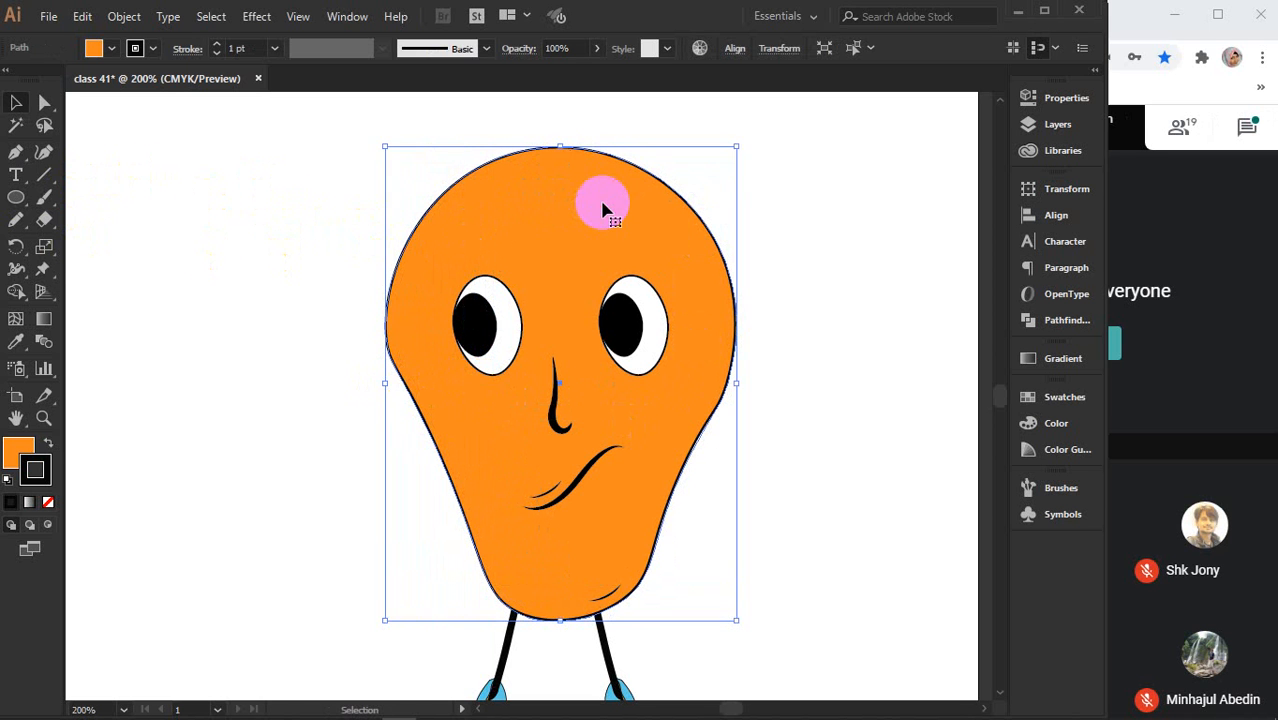
key(a)
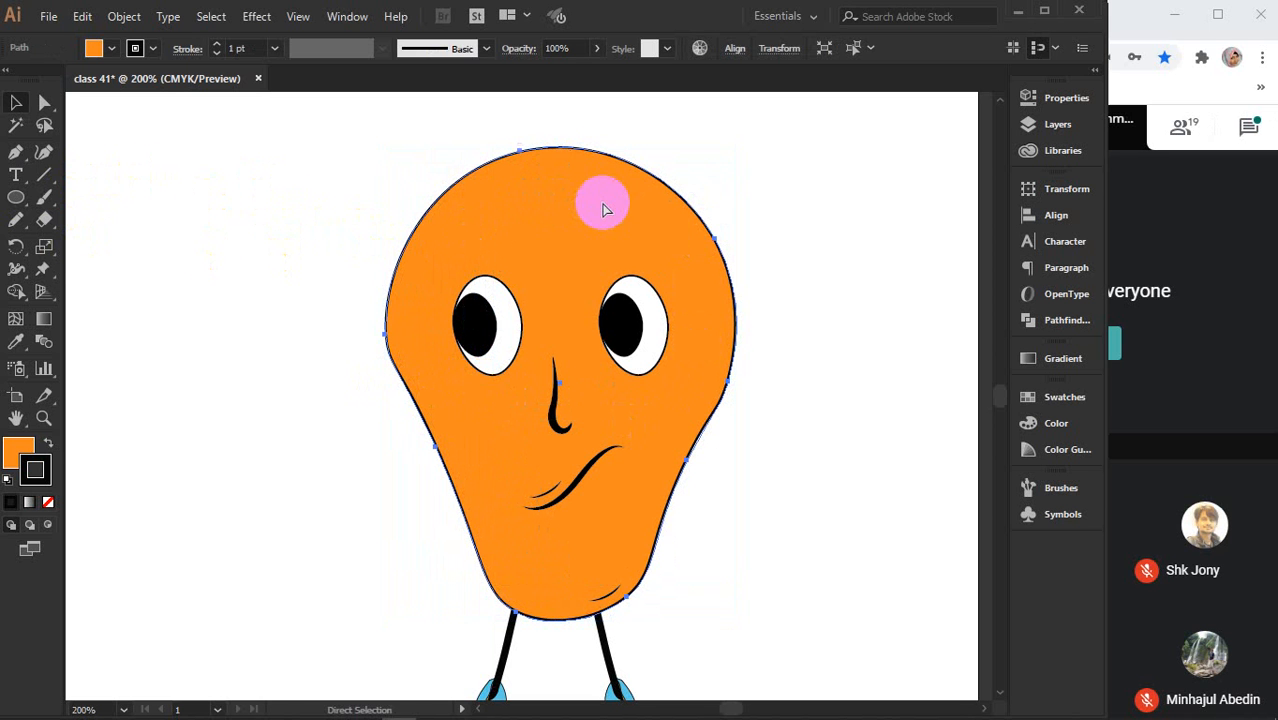
click(861, 255)
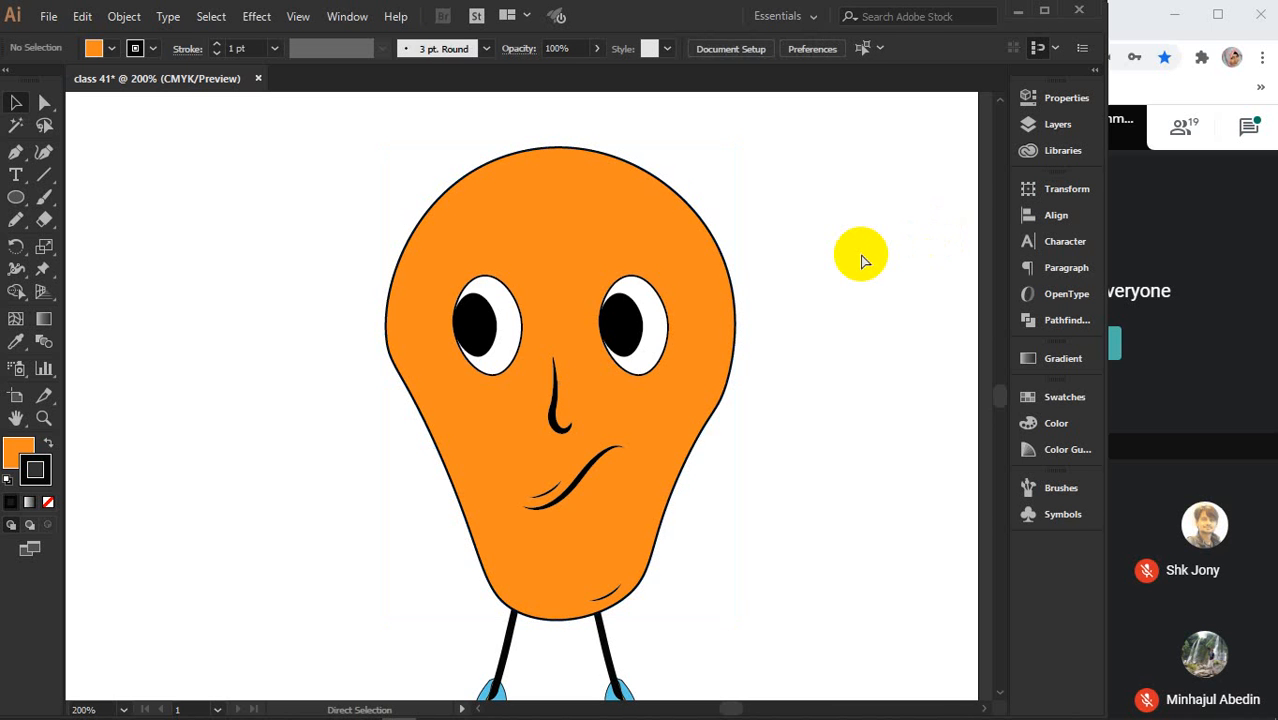
key(ctrl+f)
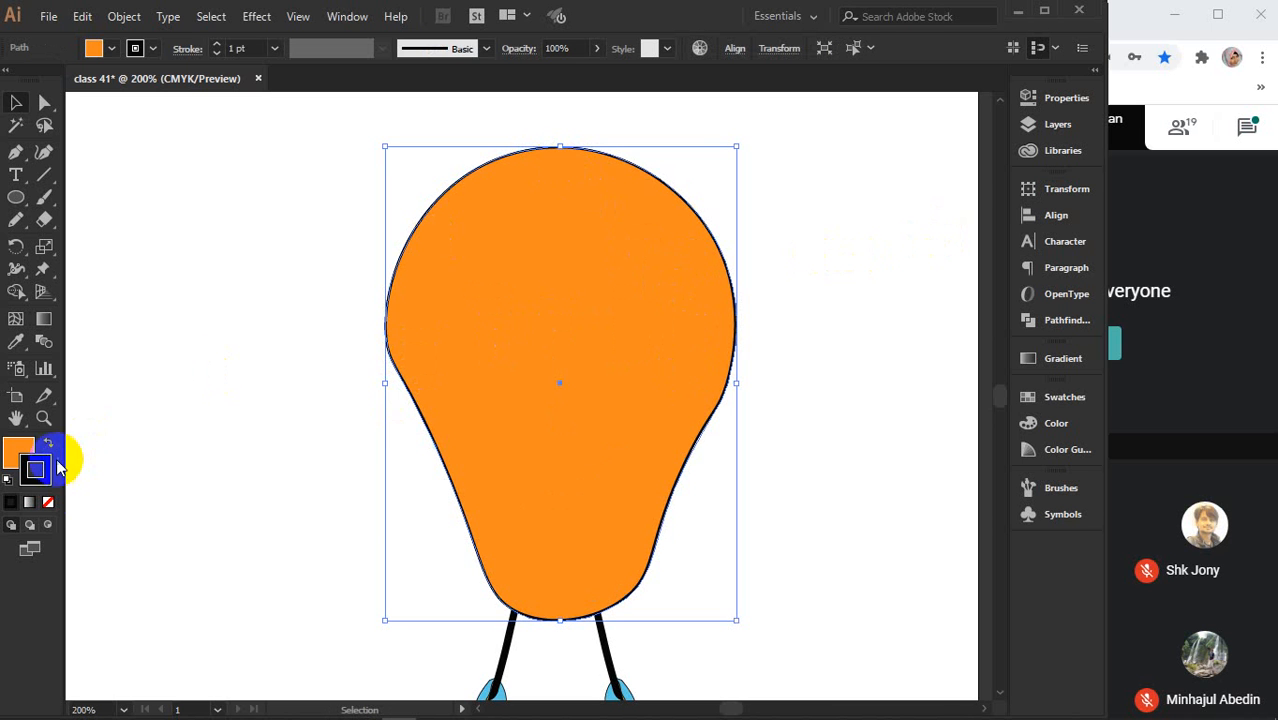
click(48, 503)
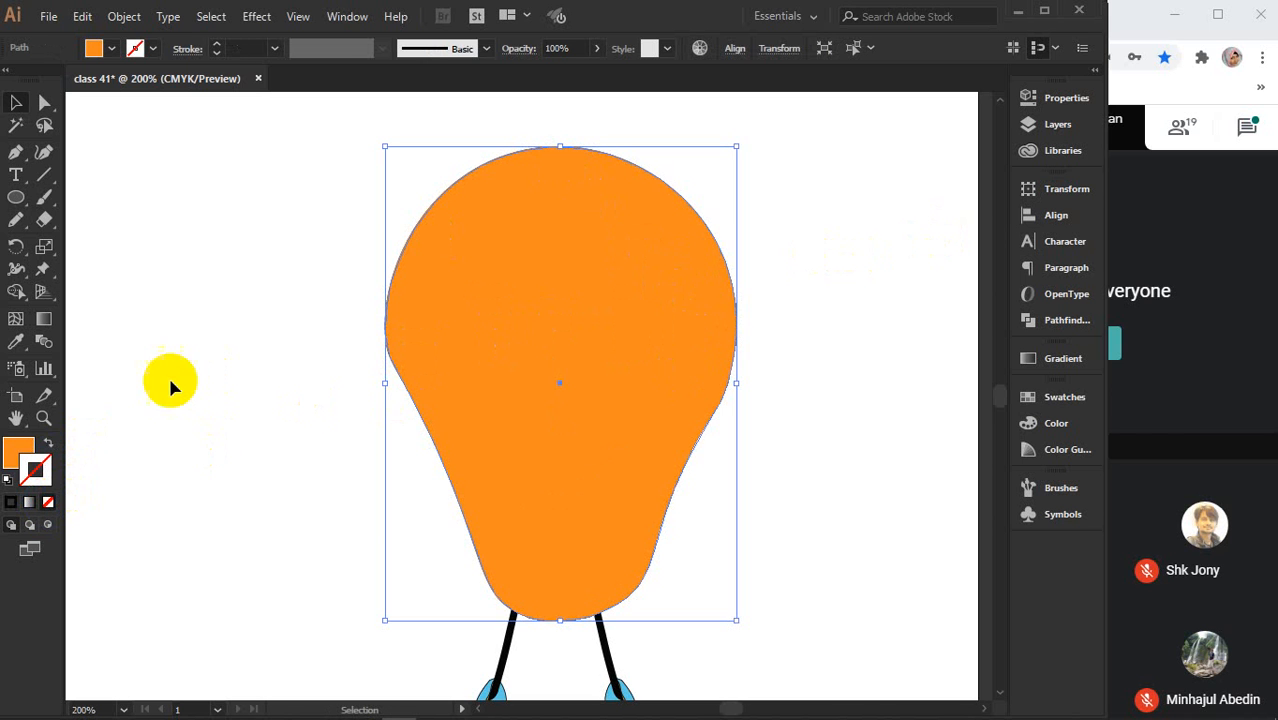
- Erase the left and middle of the body copy with the Eraser tool, leaving a shading strip along the right edge
click(43, 220)
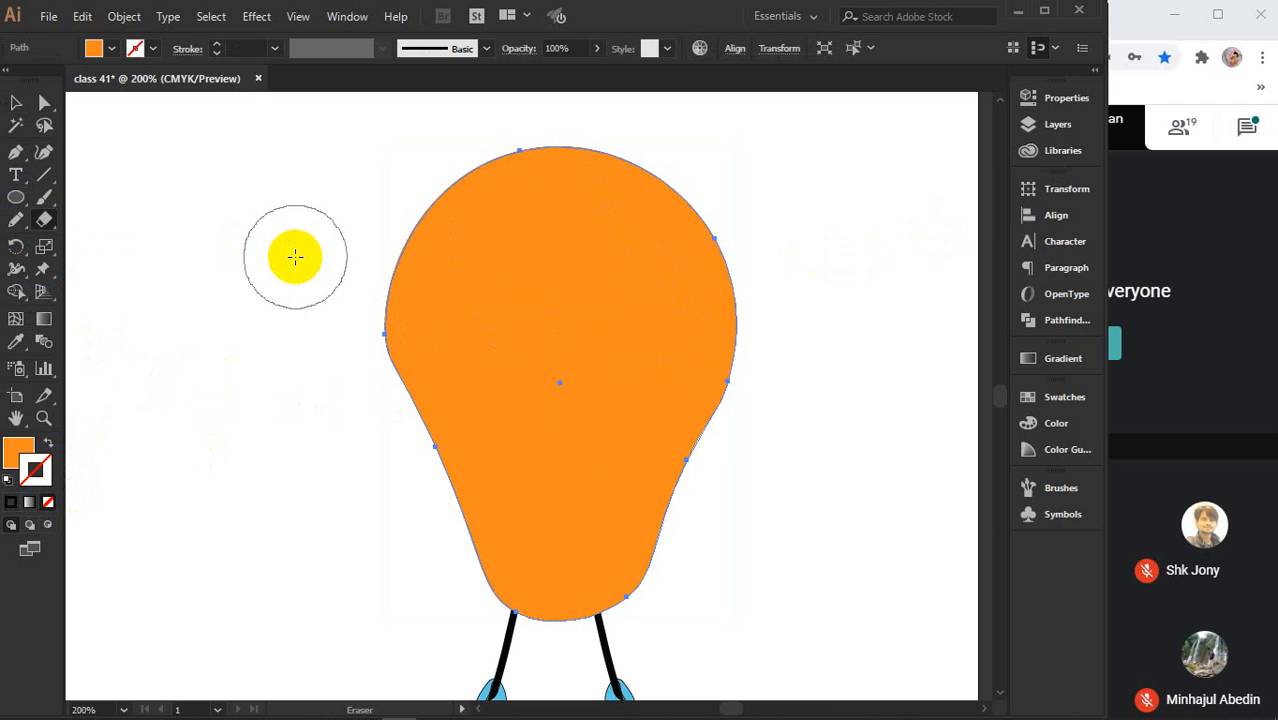
drag(314, 262, 490, 645)
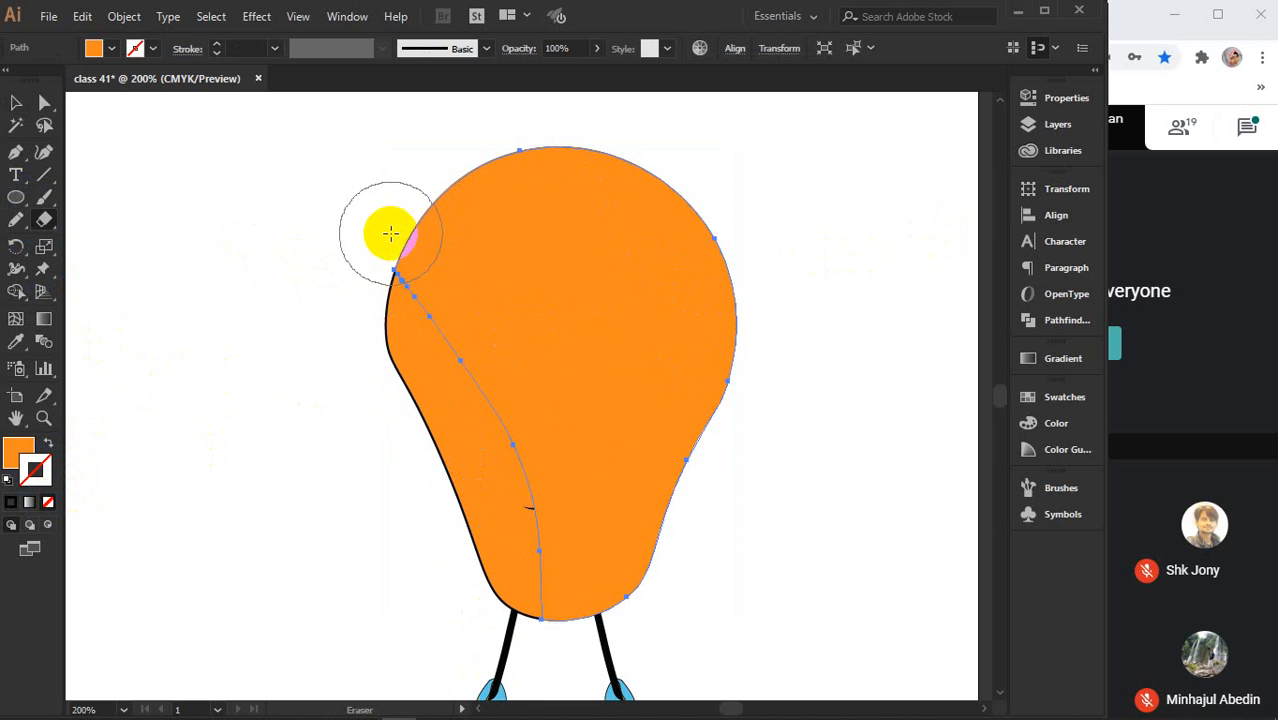
mouse_move(390, 233)
mouse_down()
mouse_move(529, 344)
mouse_move(563, 530)
mouse_move(525, 596)
mouse_up()
drag(465, 290, 505, 467)
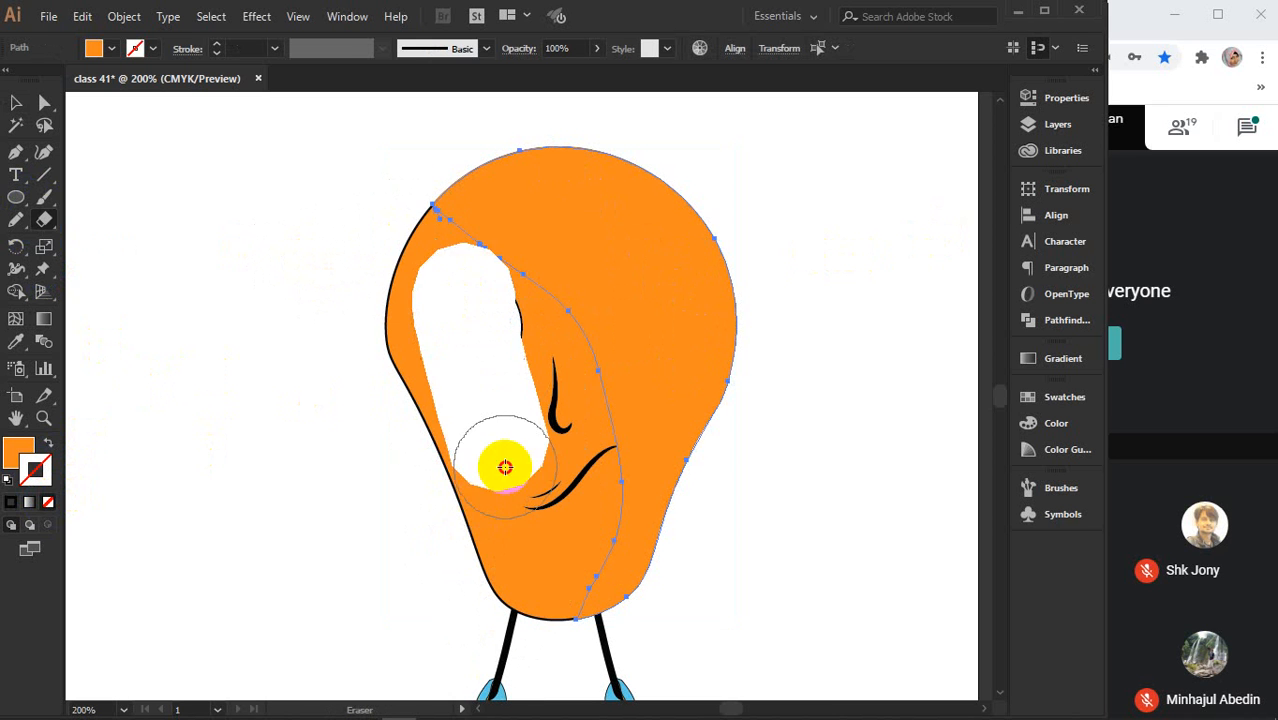
mouse_move(445, 200)
mouse_down()
mouse_move(528, 251)
mouse_move(570, 381)
mouse_move(556, 500)
mouse_move(436, 563)
mouse_up()
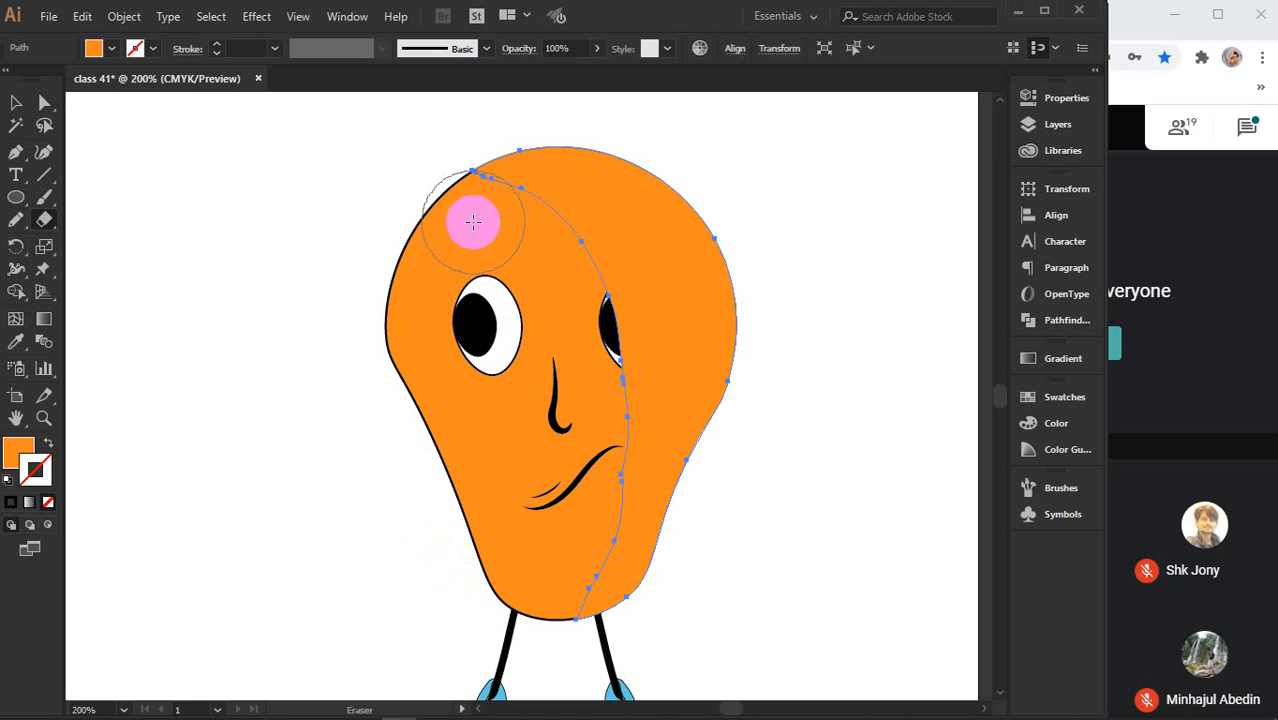
mouse_move(475, 225)
mouse_down()
mouse_move(571, 222)
mouse_move(601, 248)
mouse_move(620, 376)
mouse_move(575, 545)
mouse_move(470, 585)
mouse_up()
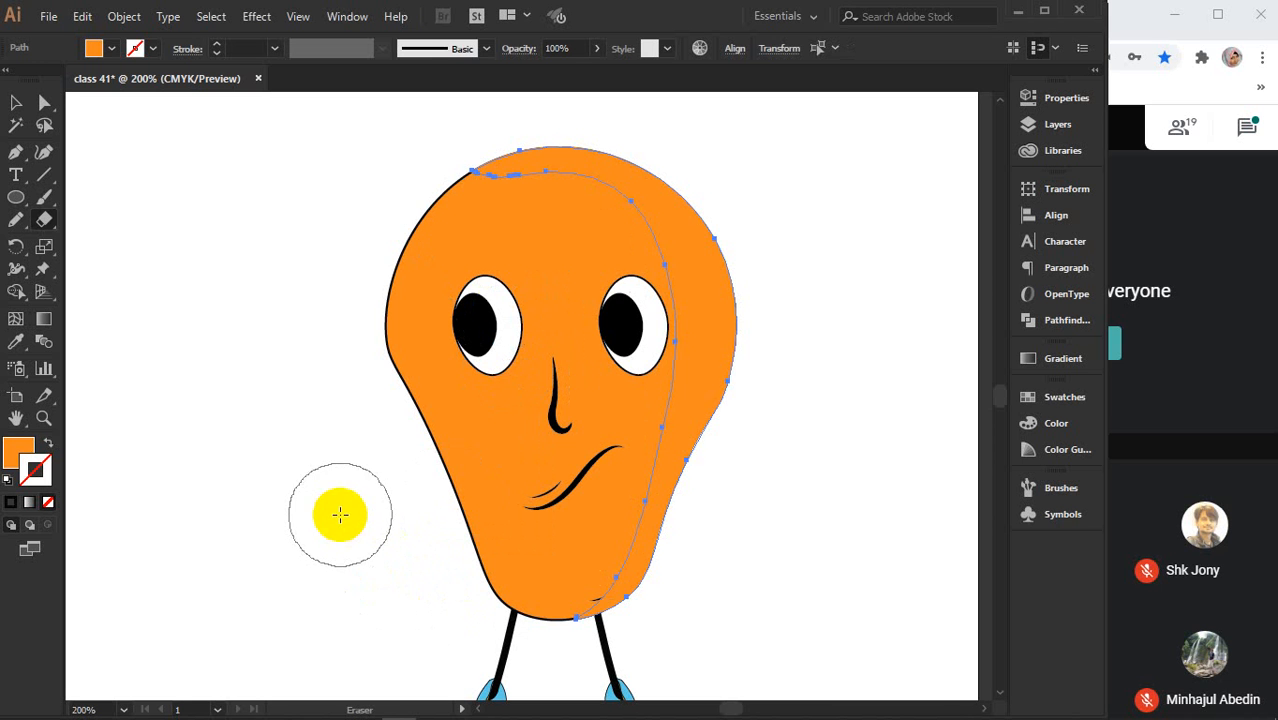
mouse_move(494, 224)
mouse_down()
mouse_move(522, 212)
mouse_move(593, 222)
mouse_move(642, 294)
mouse_move(630, 405)
mouse_move(585, 505)
mouse_move(365, 485)
mouse_up()
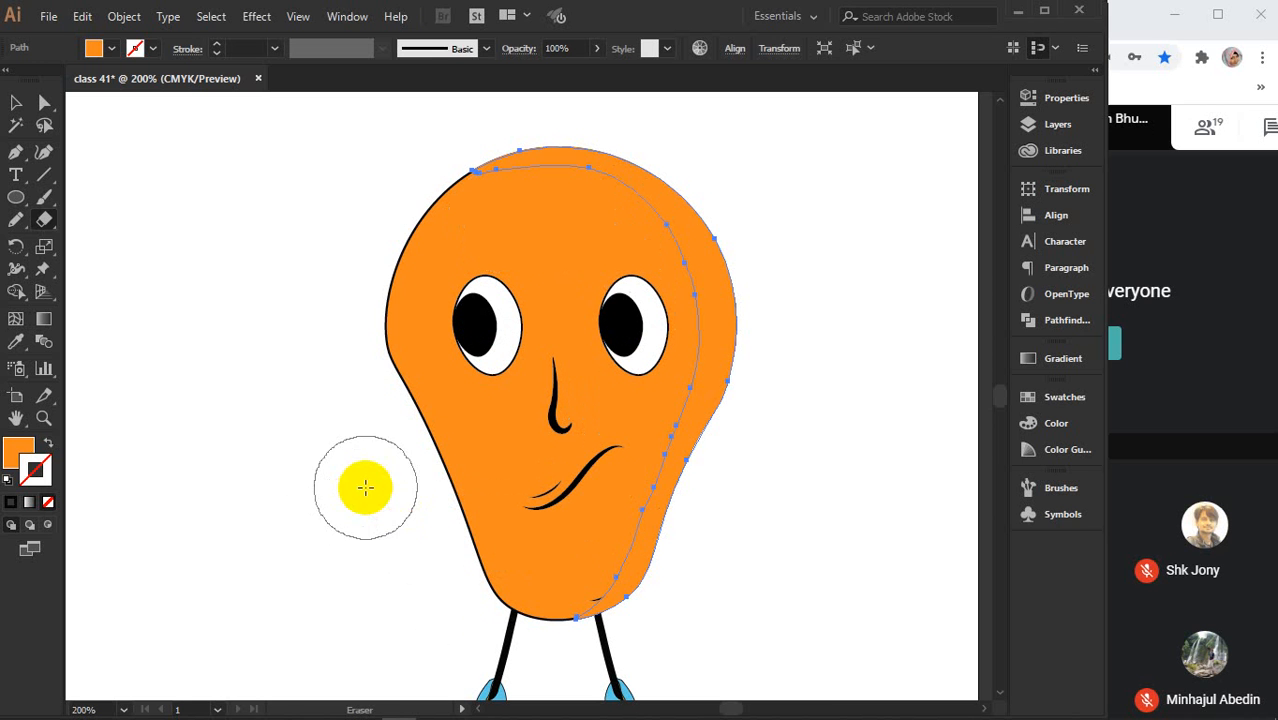
- Trim the lower inner edge of the shading strip with the Eraser tool so it ends at the body's lower-right corner
mouse_move(548, 582)
mouse_down()
mouse_move(597, 532)
mouse_move(642, 362)
mouse_up()
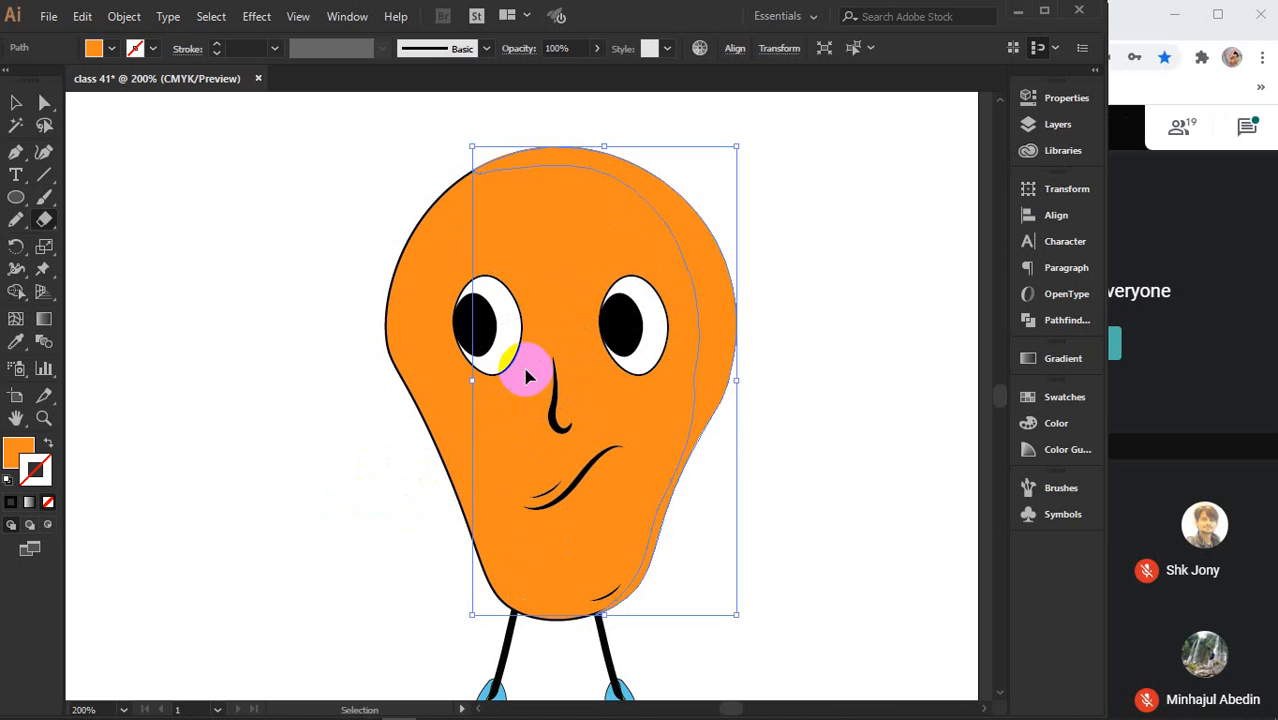
key(ctrl+z)
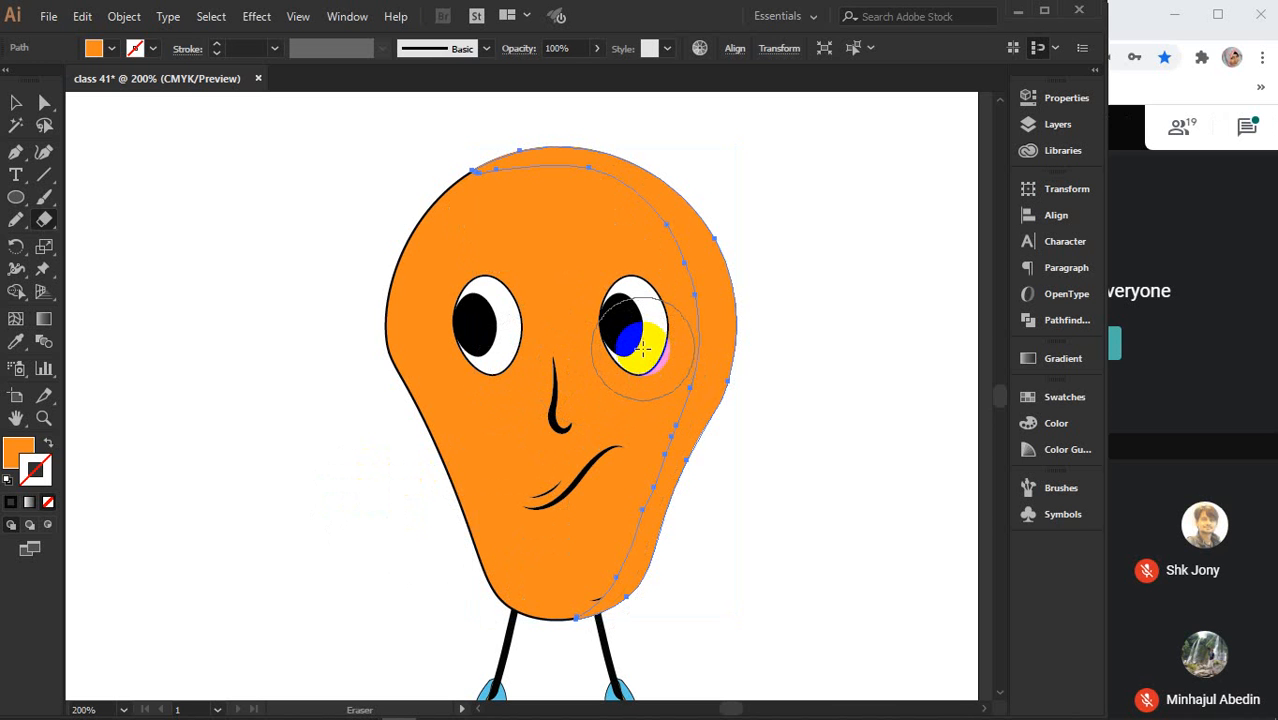
mouse_move(646, 347)
mouse_down()
mouse_move(645, 388)
mouse_move(599, 483)
mouse_move(576, 583)
mouse_move(515, 615)
mouse_up()
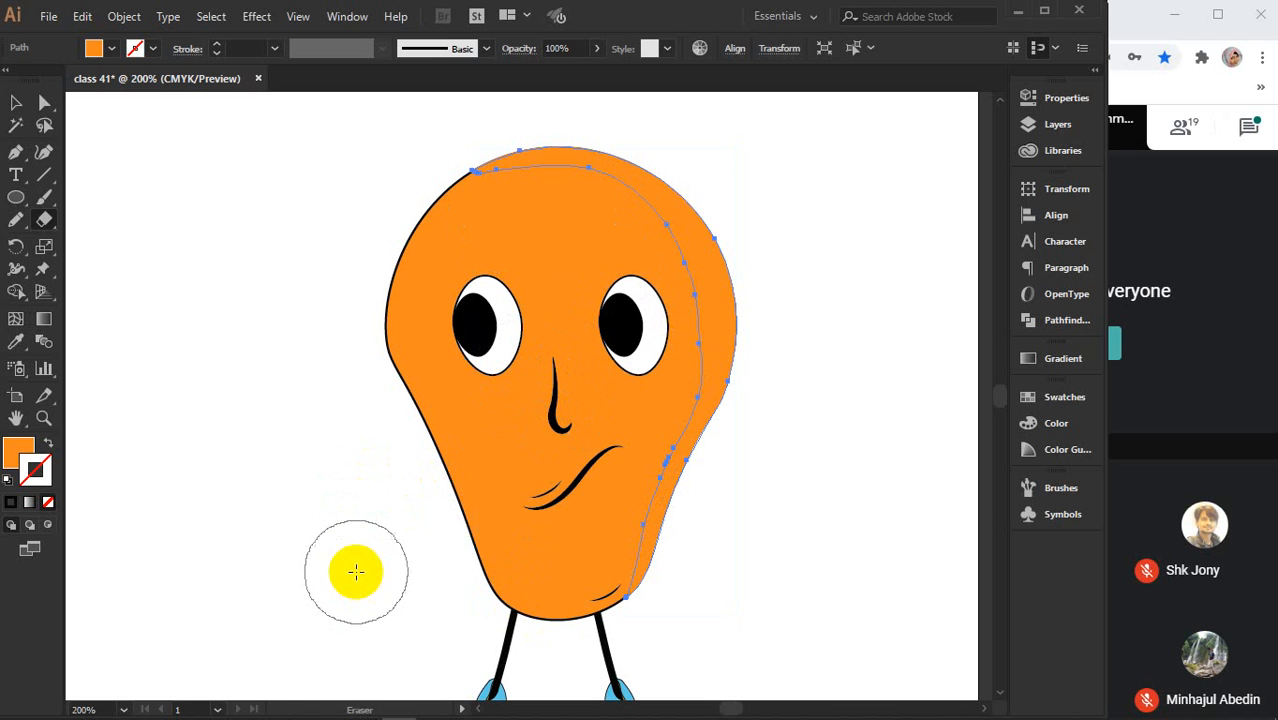
- Fill the shading strip along the body's right edge with a lighter orange, #ef994b
click(16, 102)
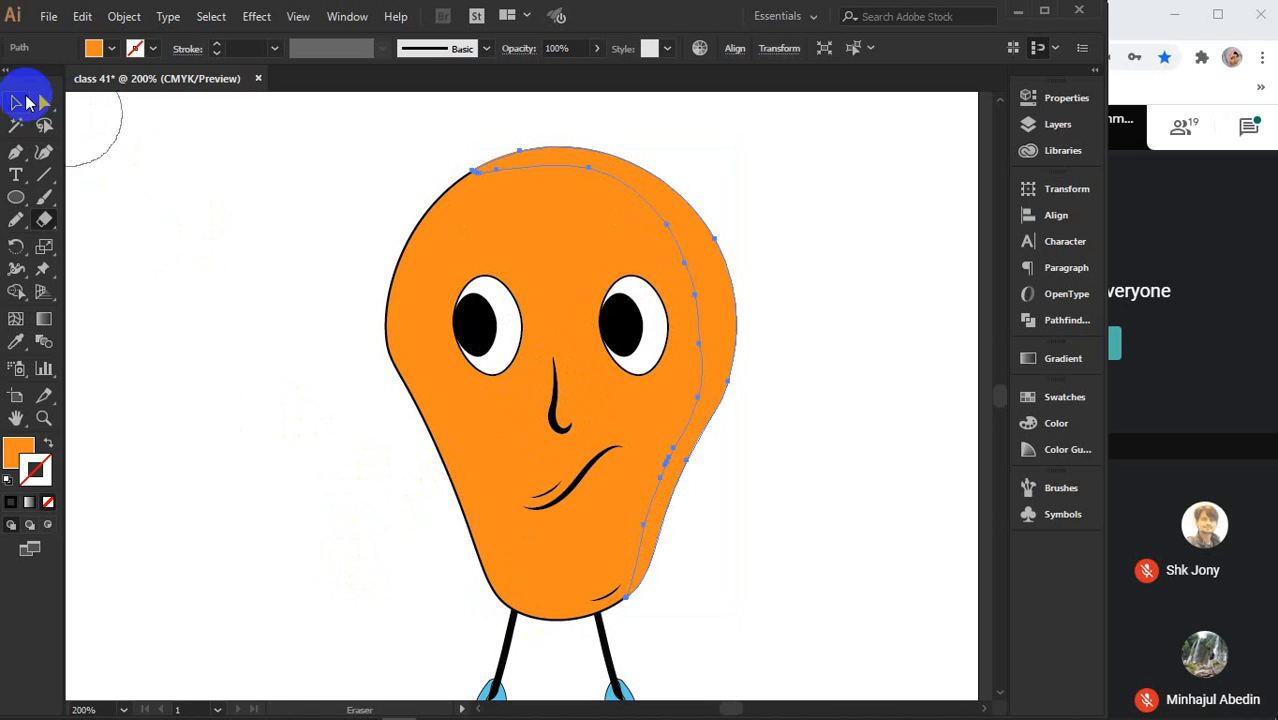
click(222, 258)
click(722, 287)
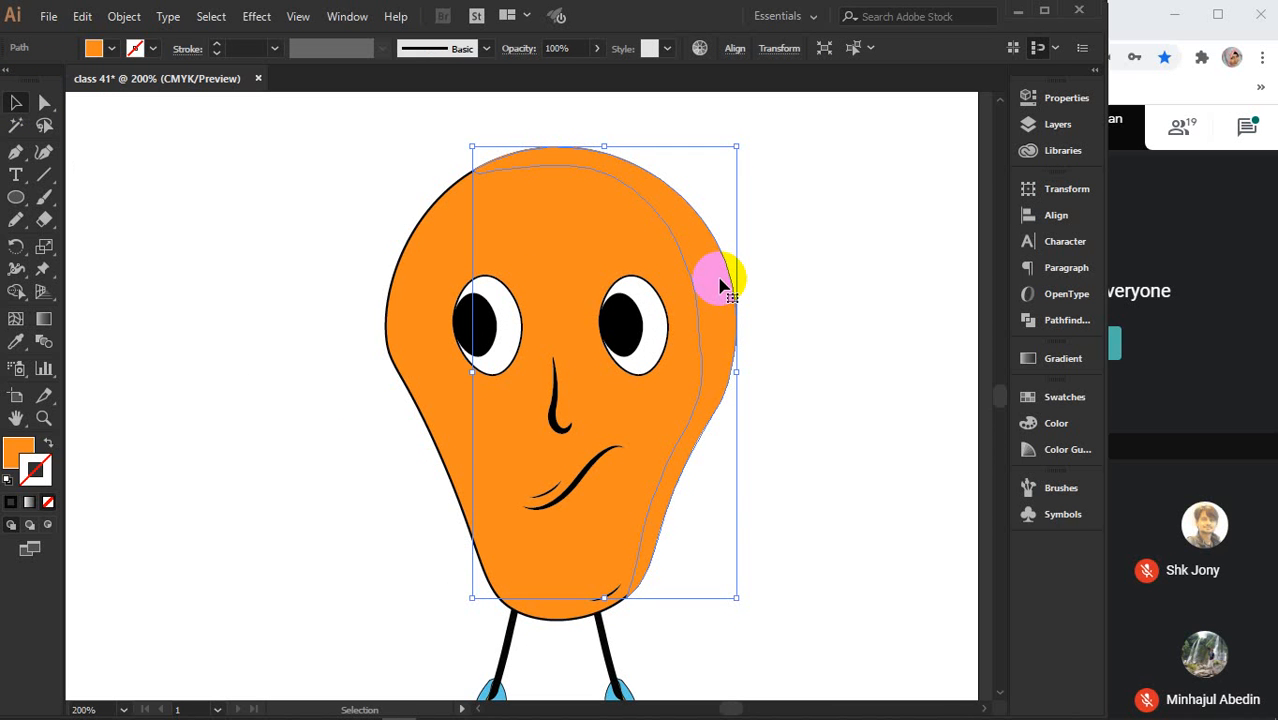
click(17, 450)
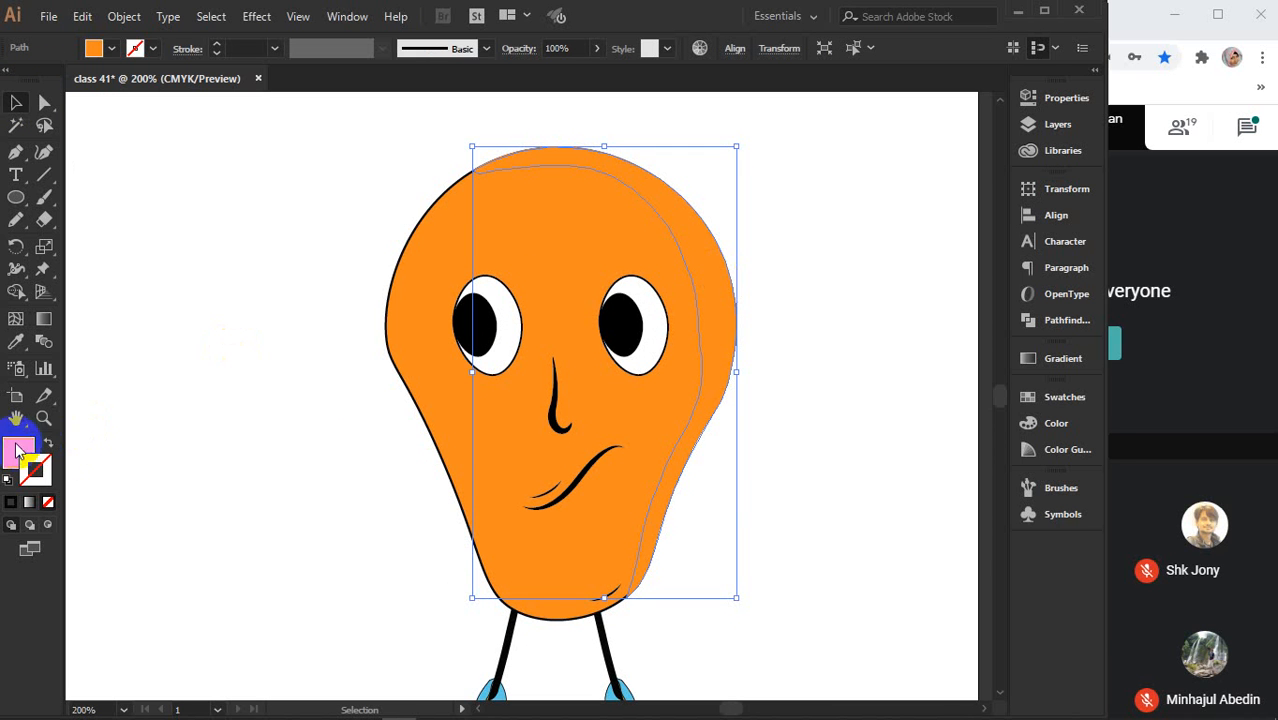
double_click(8, 452)
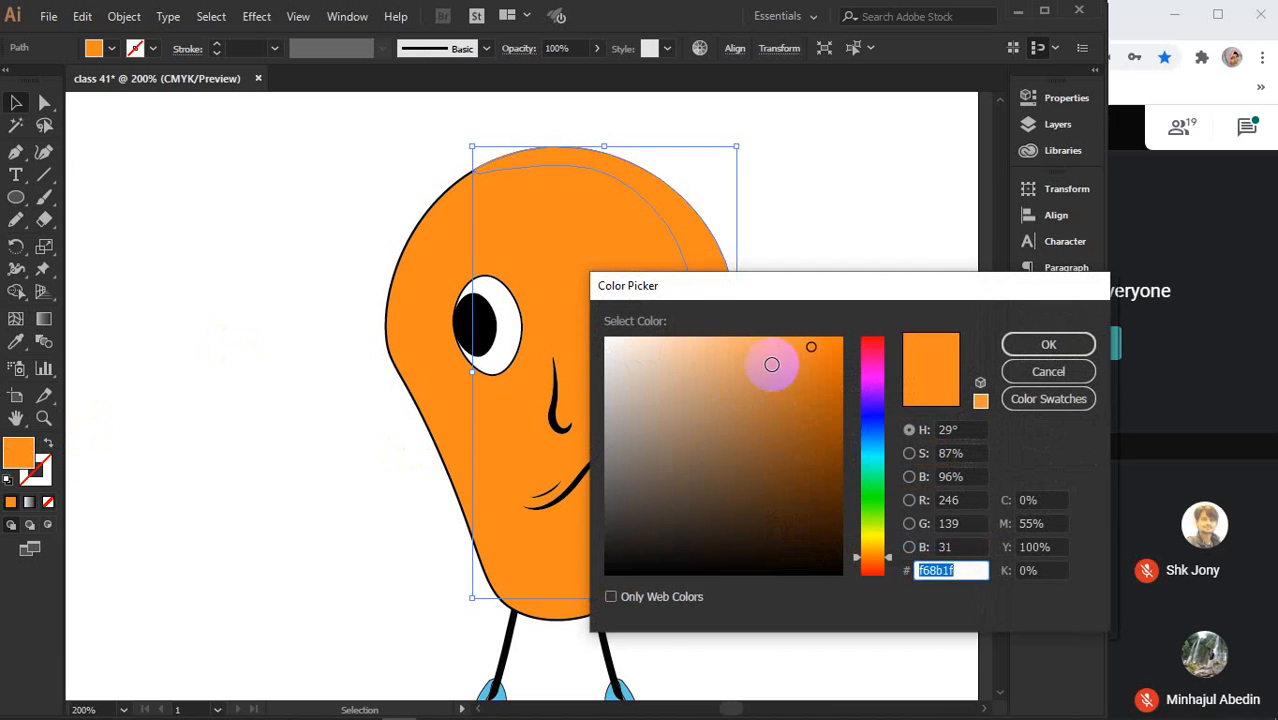
drag(772, 364, 767, 346)
click(1015, 345)
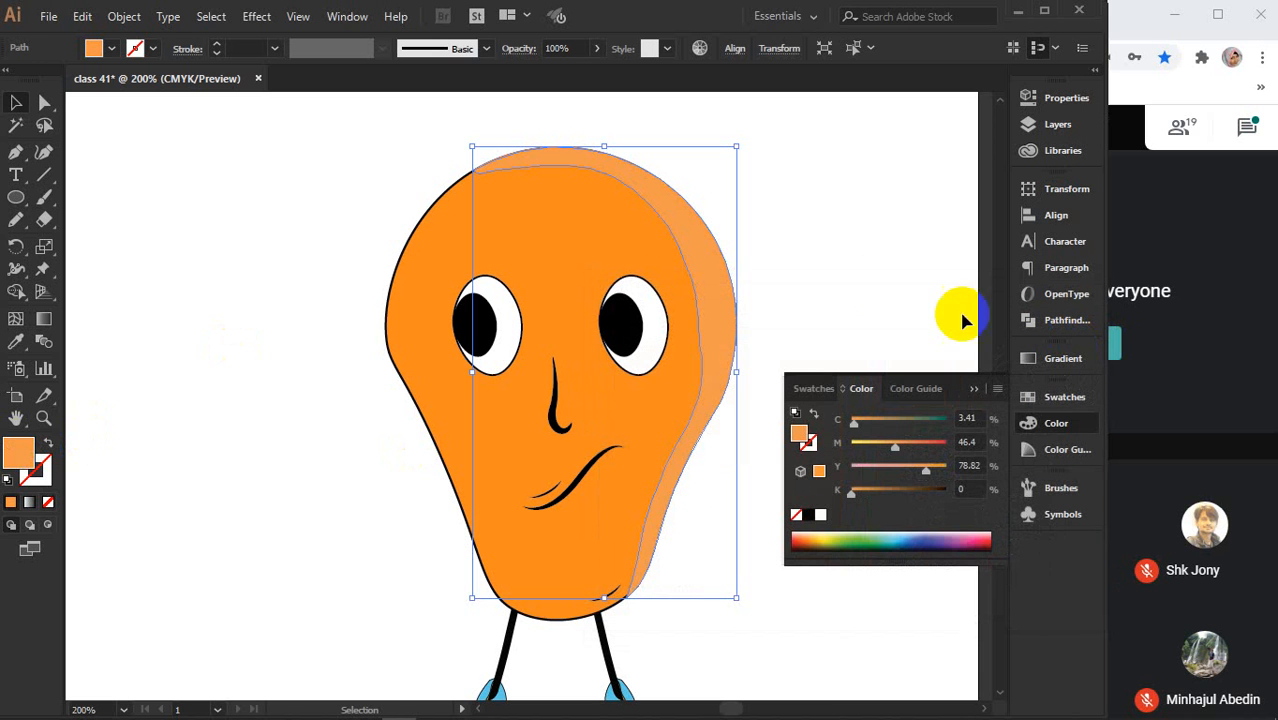
click(878, 283)
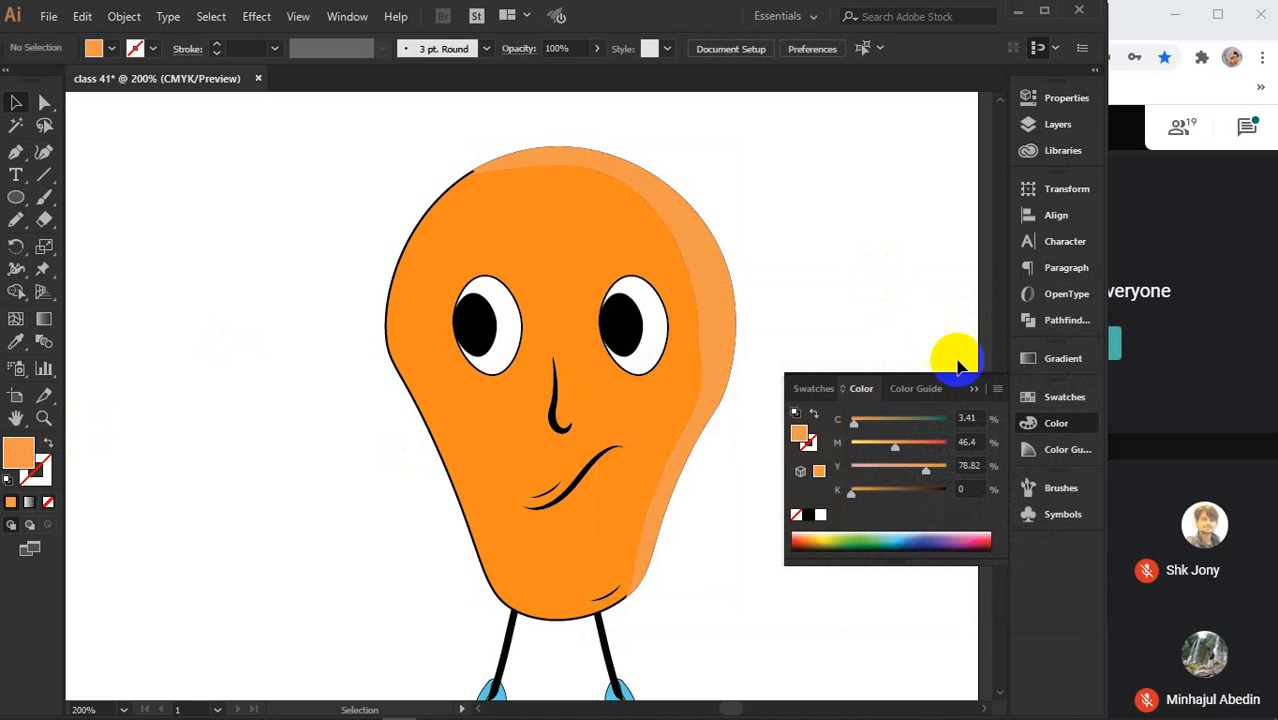
click(835, 320)
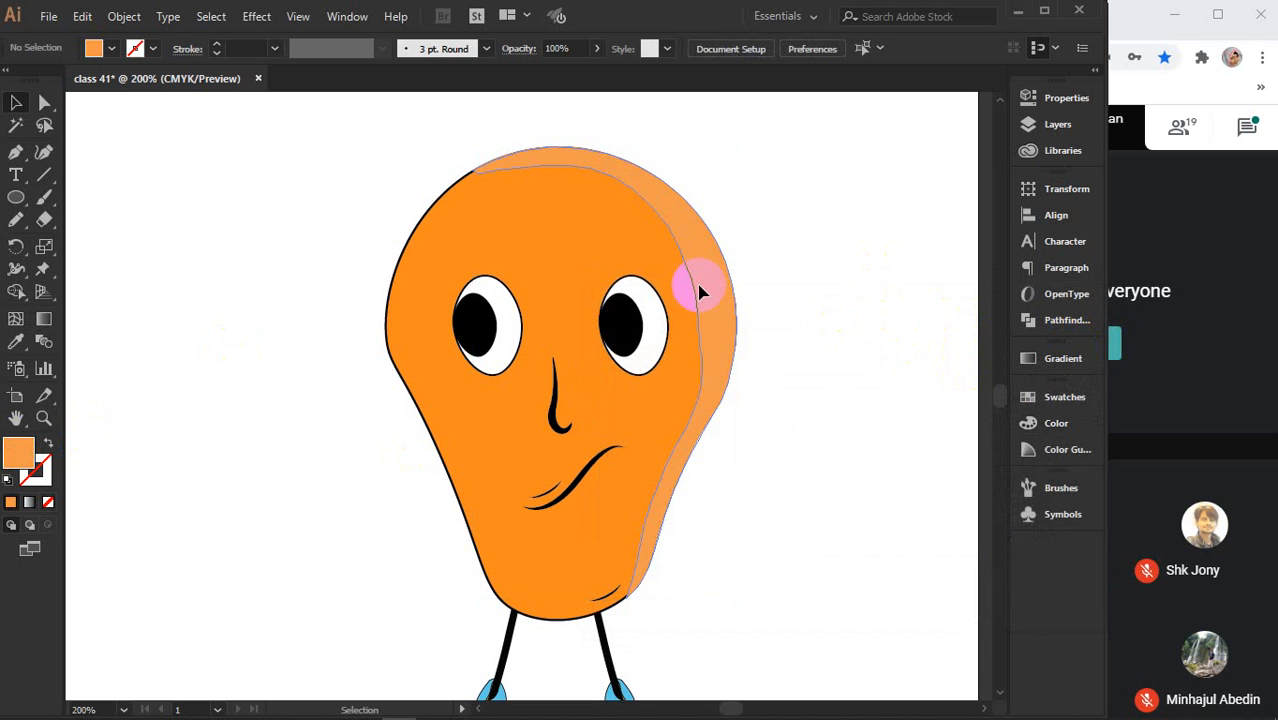
- Shrink the shading strip slightly about its centre so it sits just inside the body's black outline
scroll(707, 272, up, 1)
scroll(660, 295, up, 2)
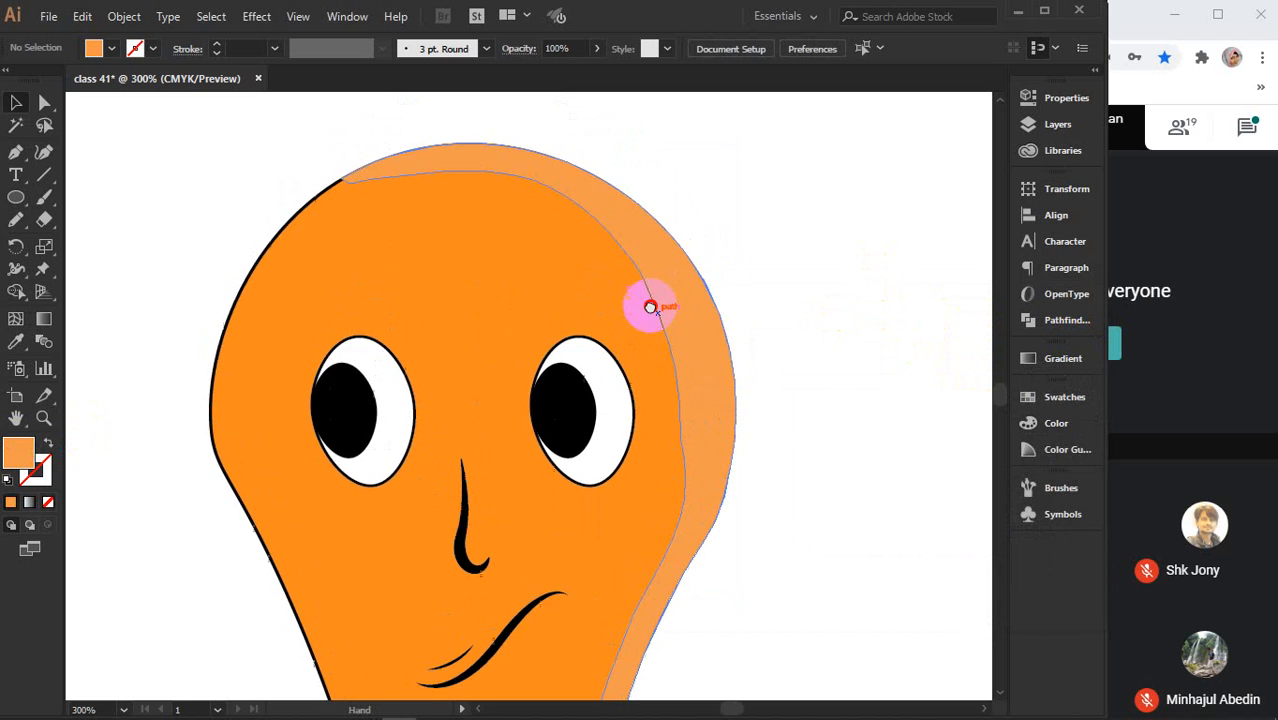
click(636, 280)
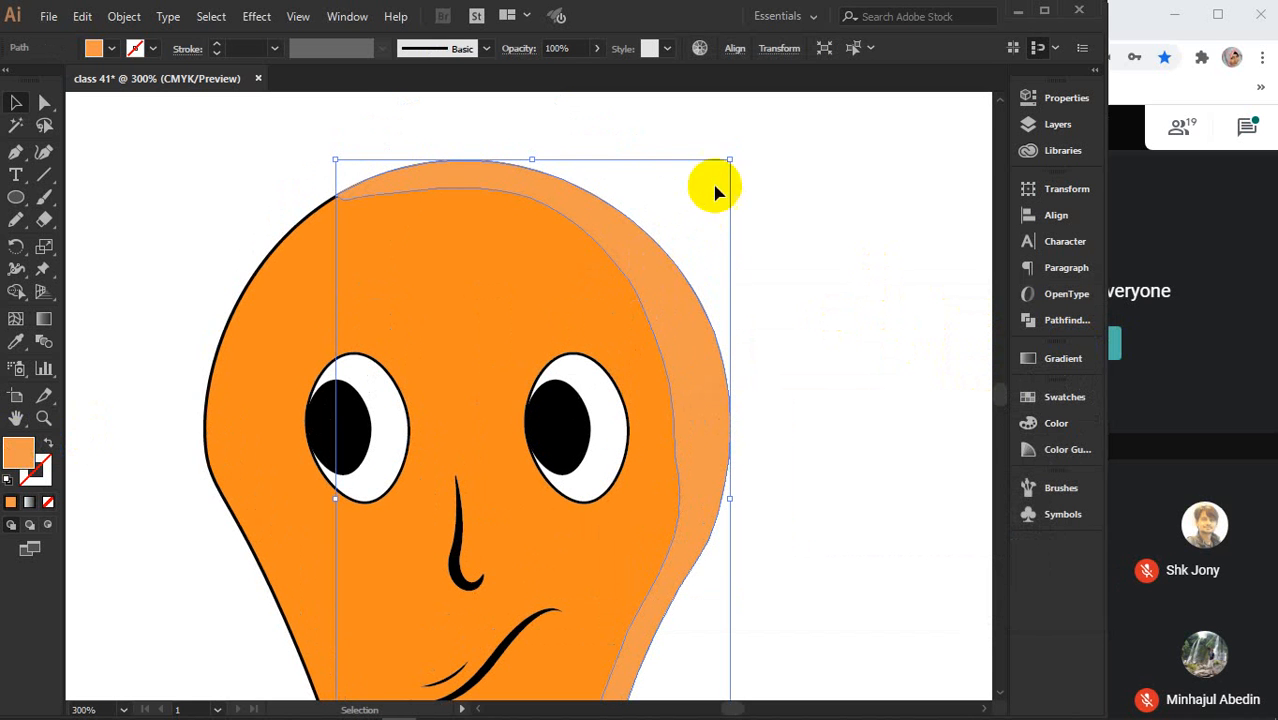
drag(731, 158, 726, 157)
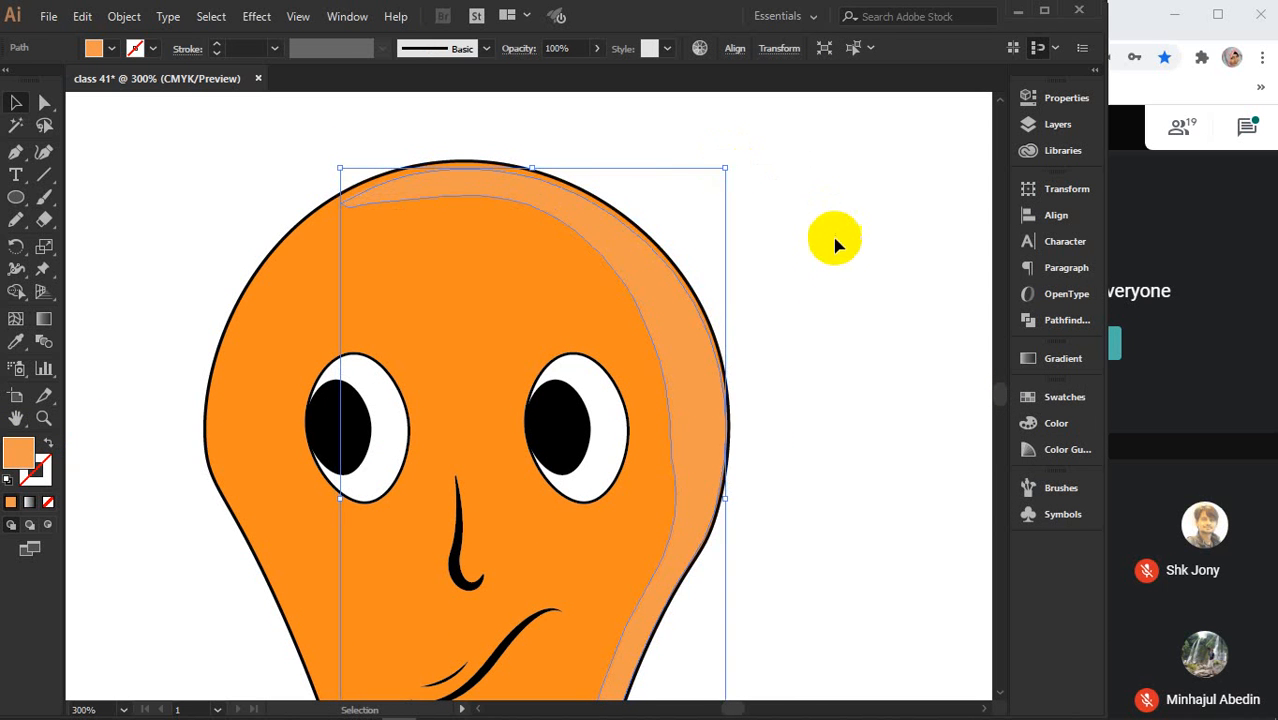
click(835, 253)
scroll(835, 253, down, 2)
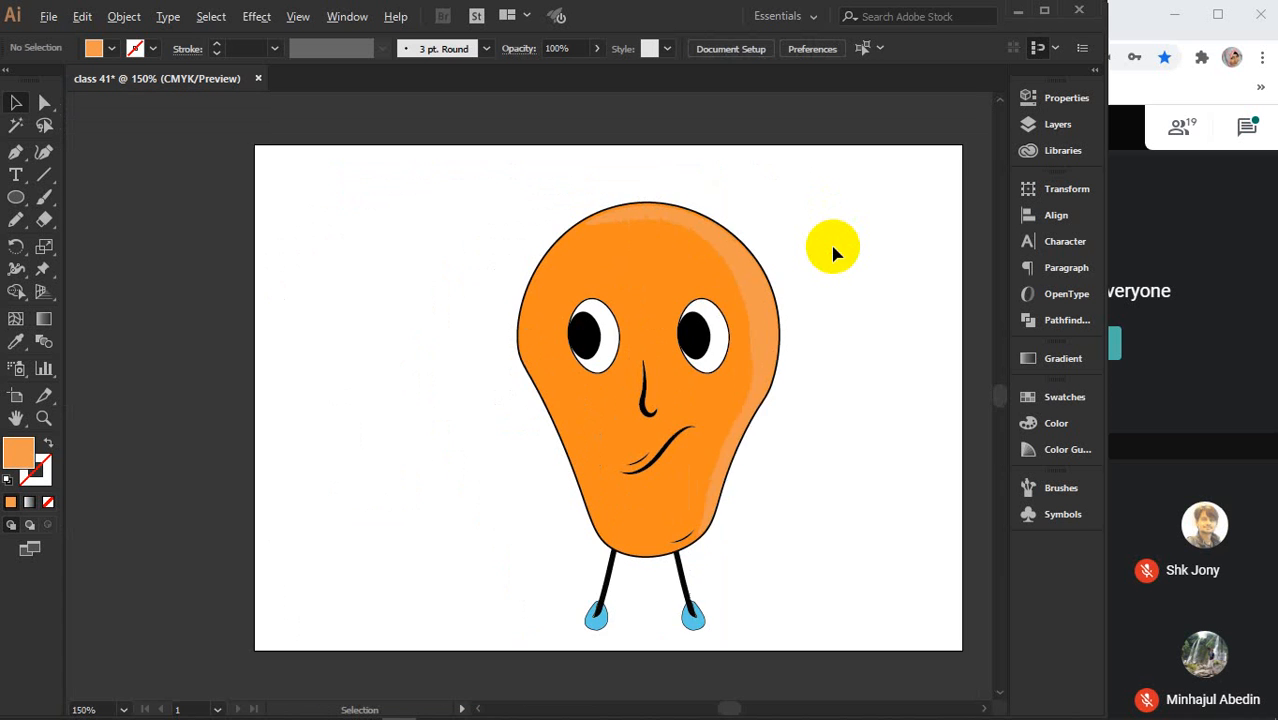
drag(847, 345, 760, 370)
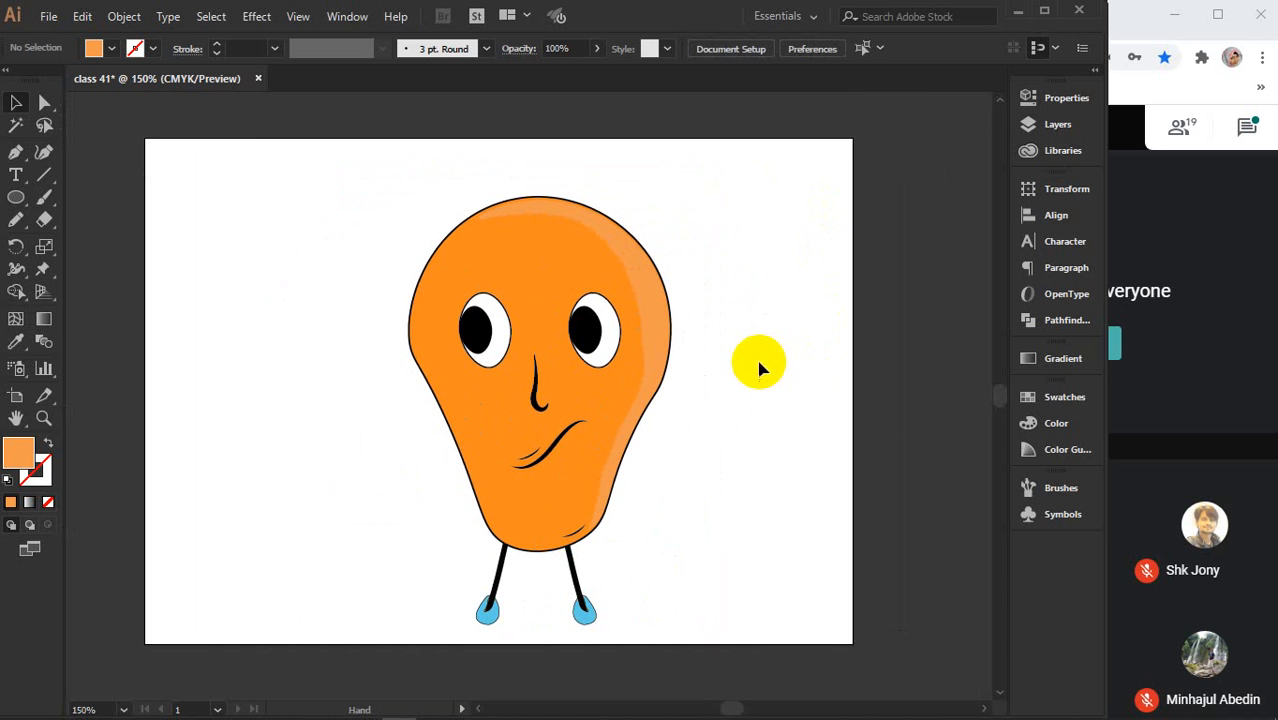
- Recolor the shading strip with a dark brownish orange fill, #c16316
click(662, 294)
double_click(20, 447)
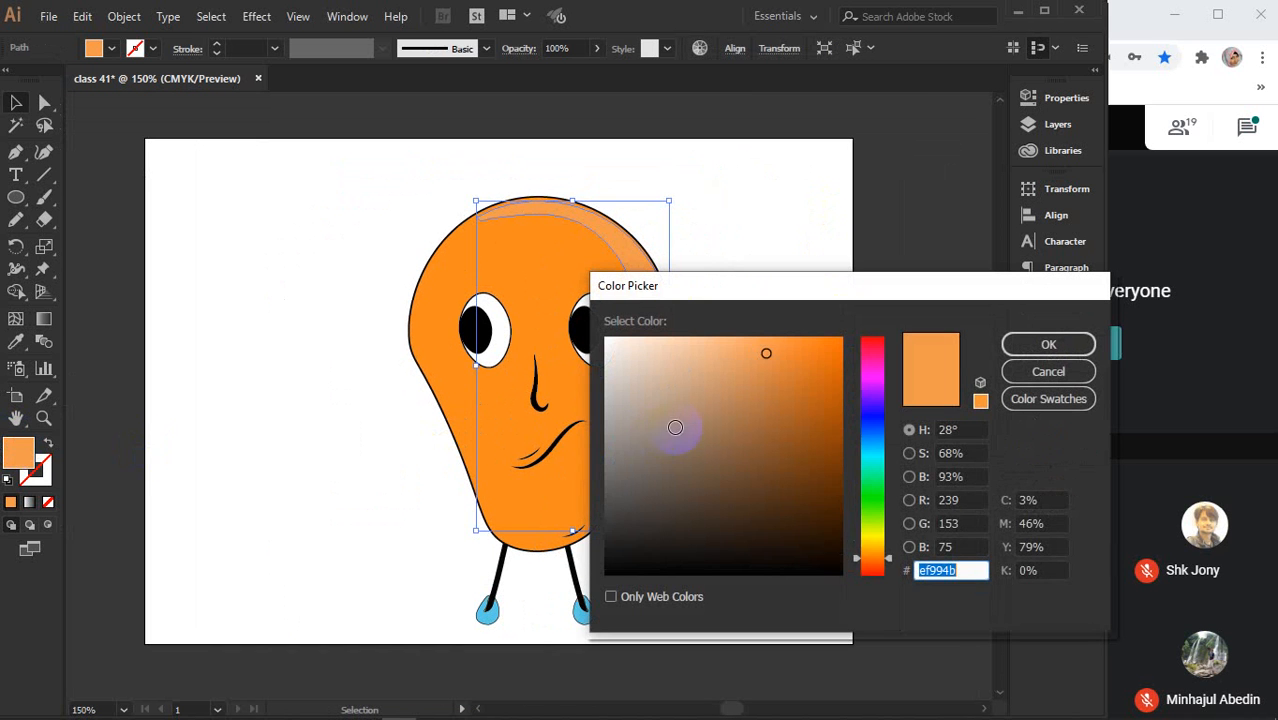
click(815, 394)
click(1016, 345)
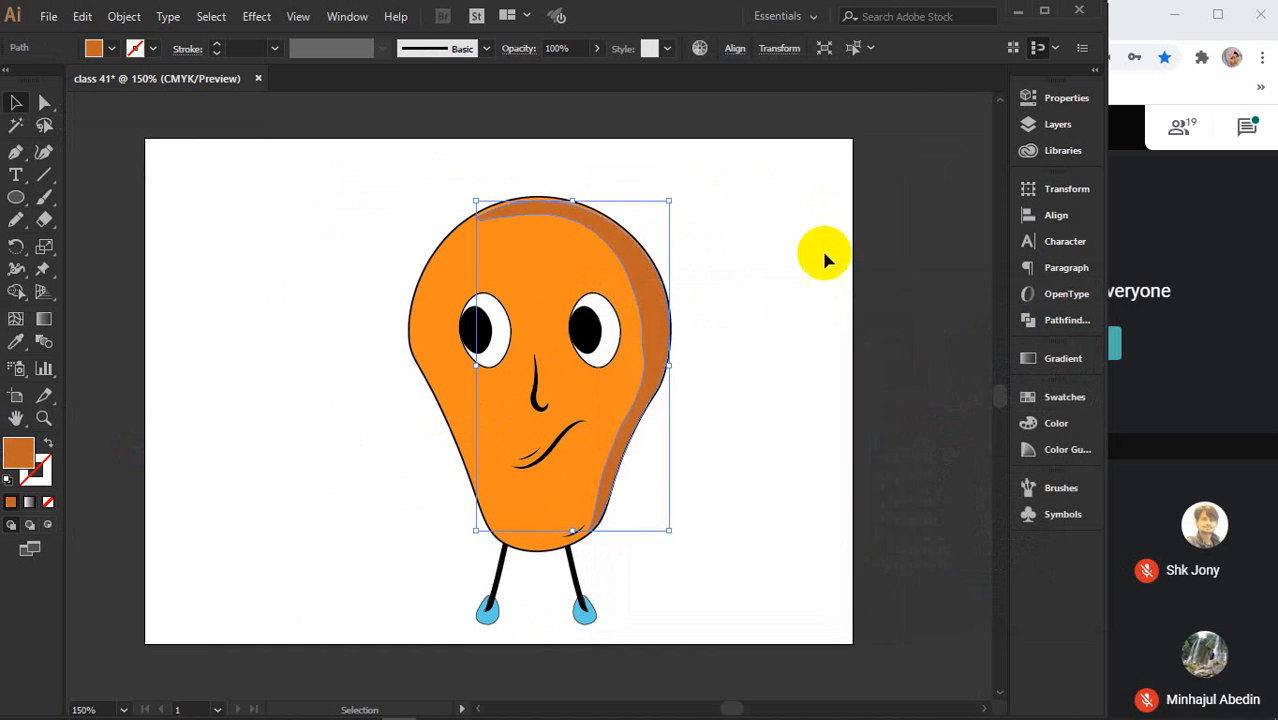
click(759, 228)
- Change the shading strip's fill to a saturated deep orange, #e26b1b, slightly darker than the body
click(640, 265)
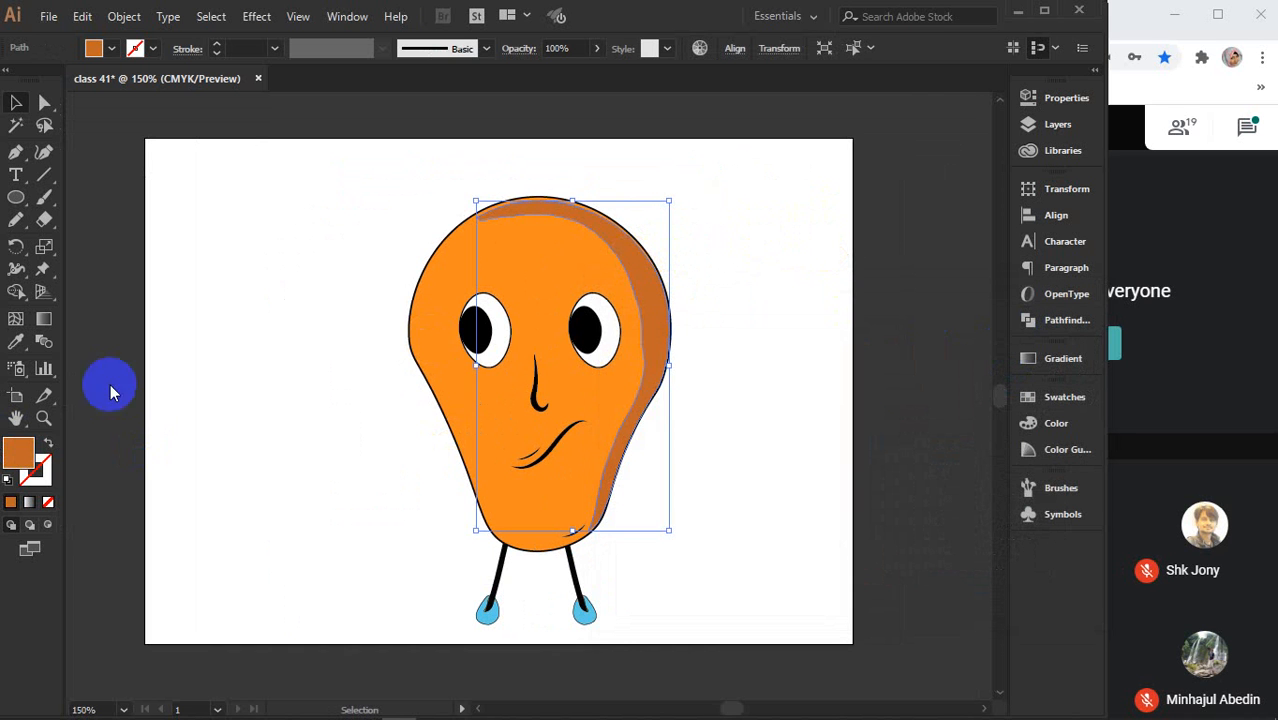
double_click(20, 452)
click(815, 357)
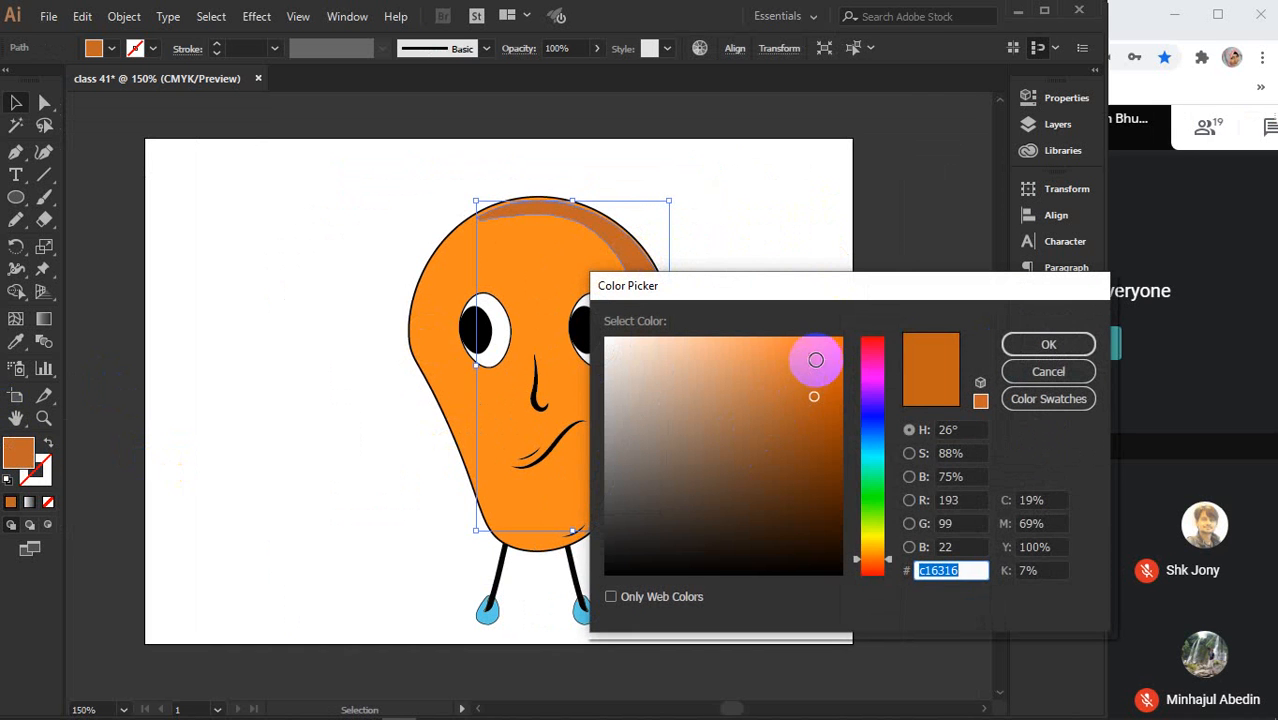
click(1022, 352)
click(798, 258)
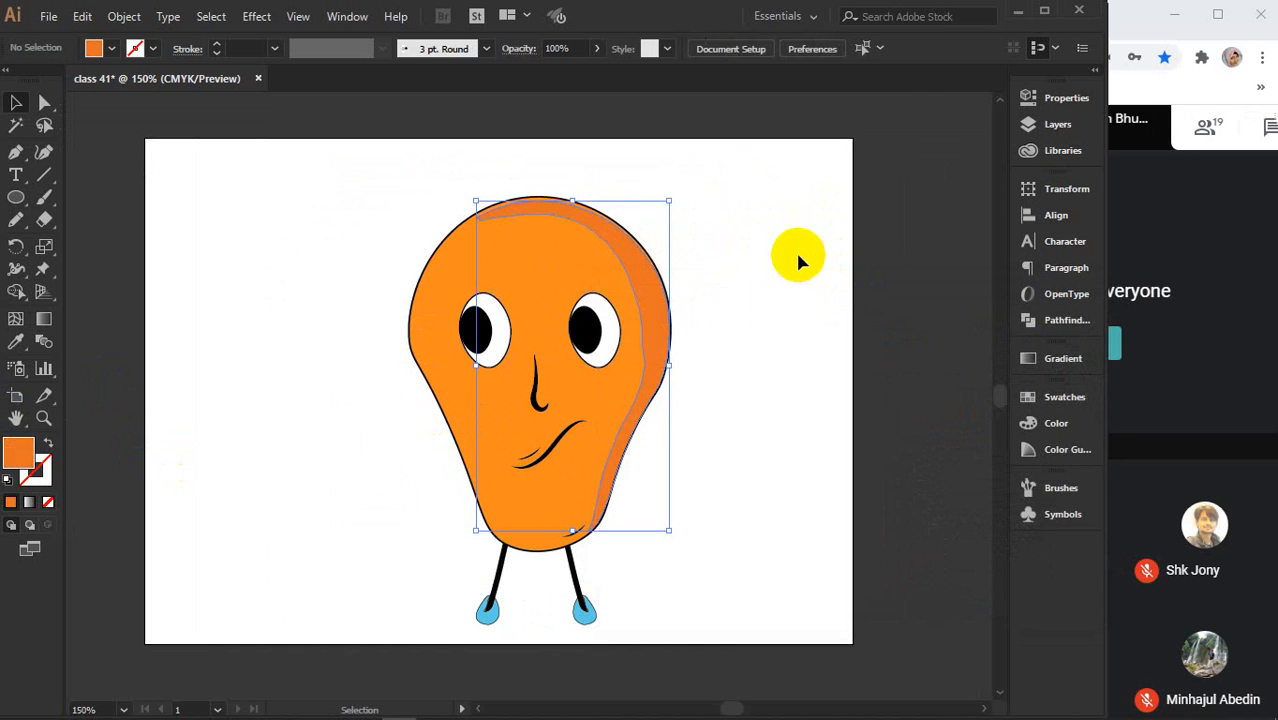
- Lower the shading strip's opacity to 67% so it blends into the body
click(648, 278)
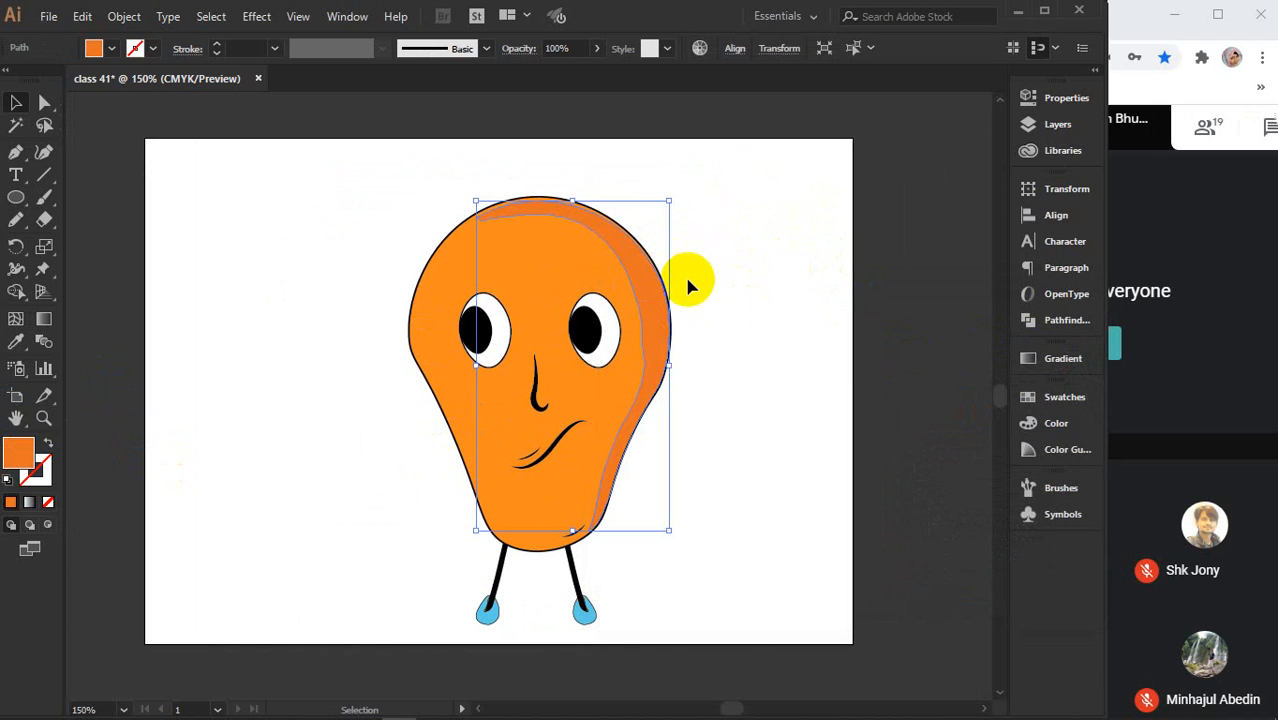
click(1060, 104)
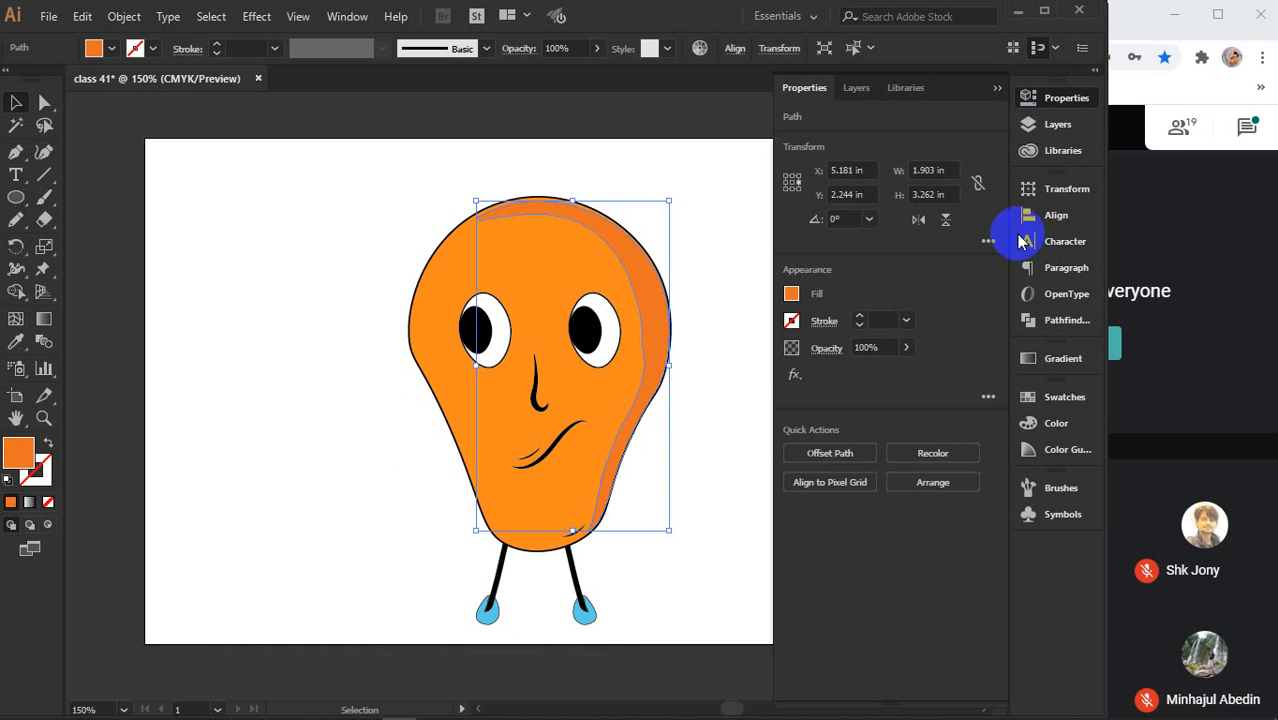
click(905, 347)
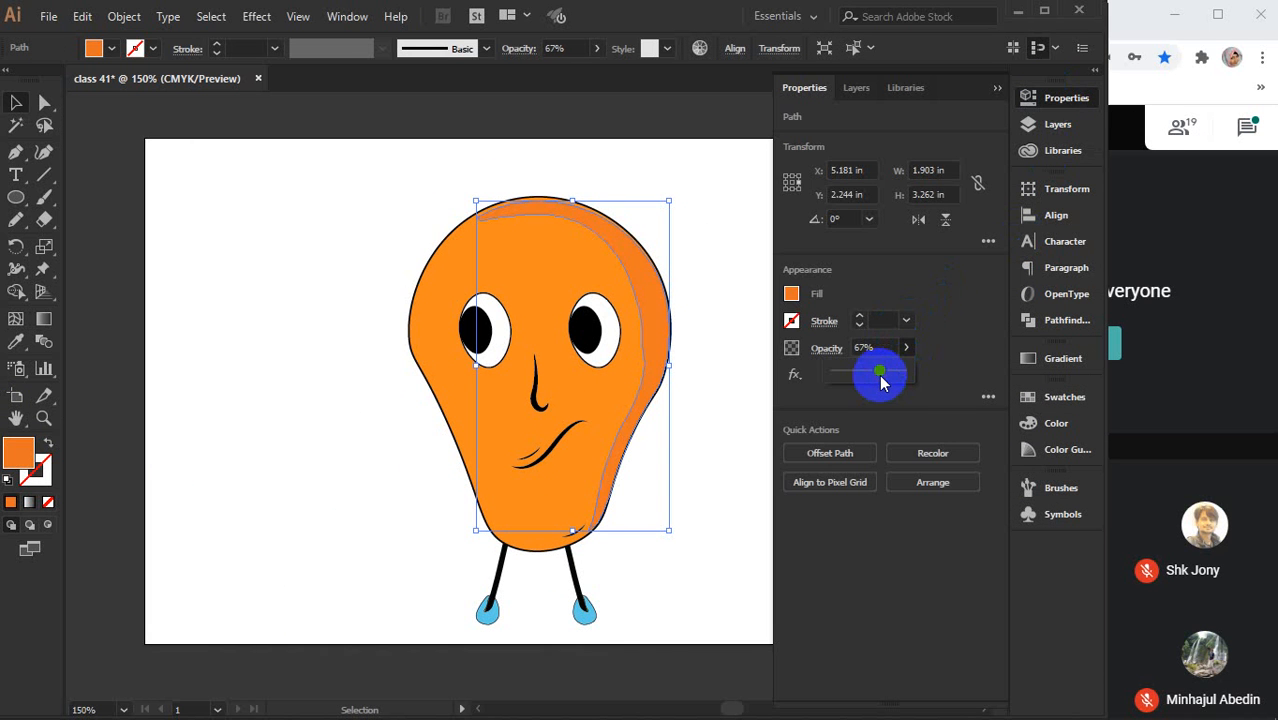
click(880, 376)
click(736, 252)
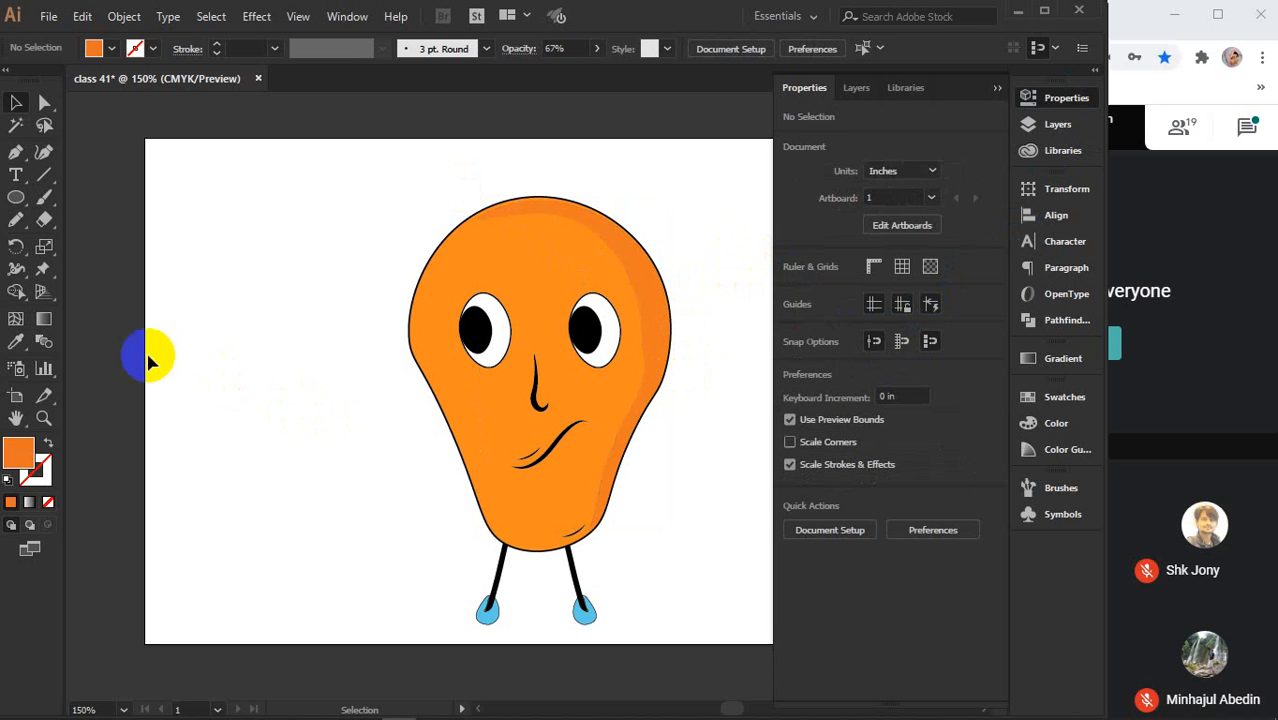
- Try painting an orange arm outward from the body's left edge with the Paintbrush, and undo the stroke
click(42, 198)
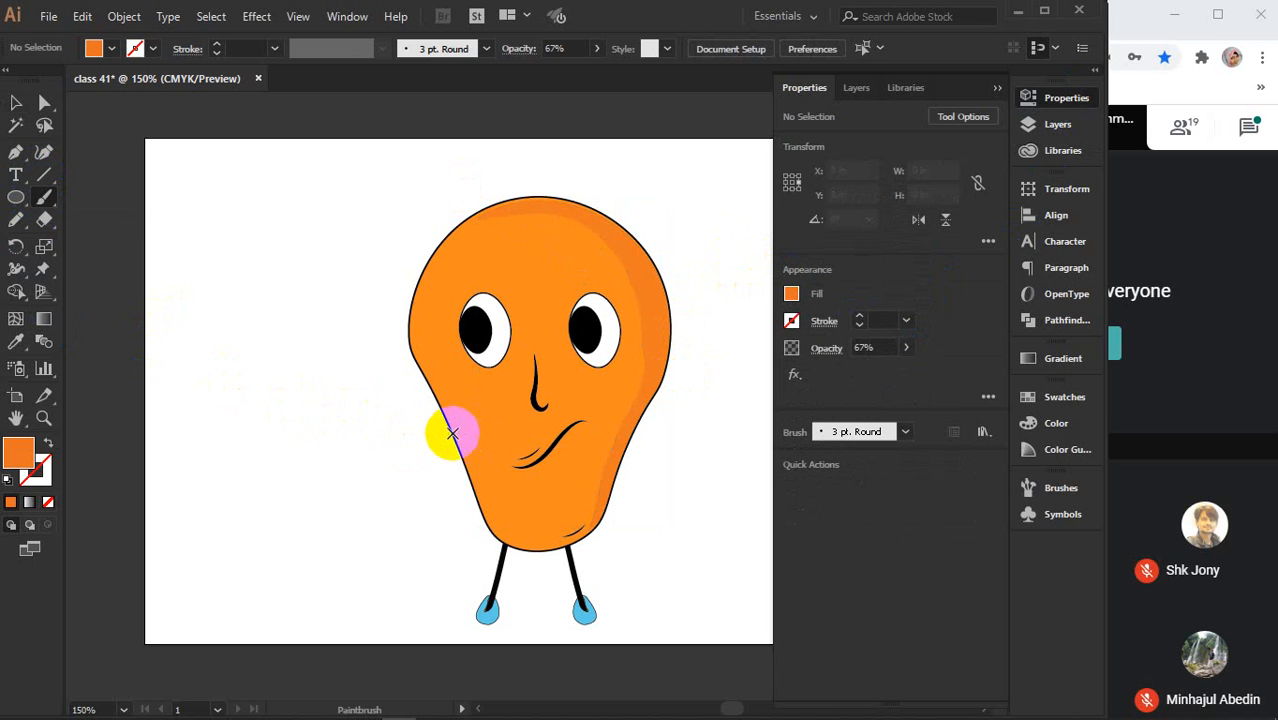
drag(453, 404, 343, 394)
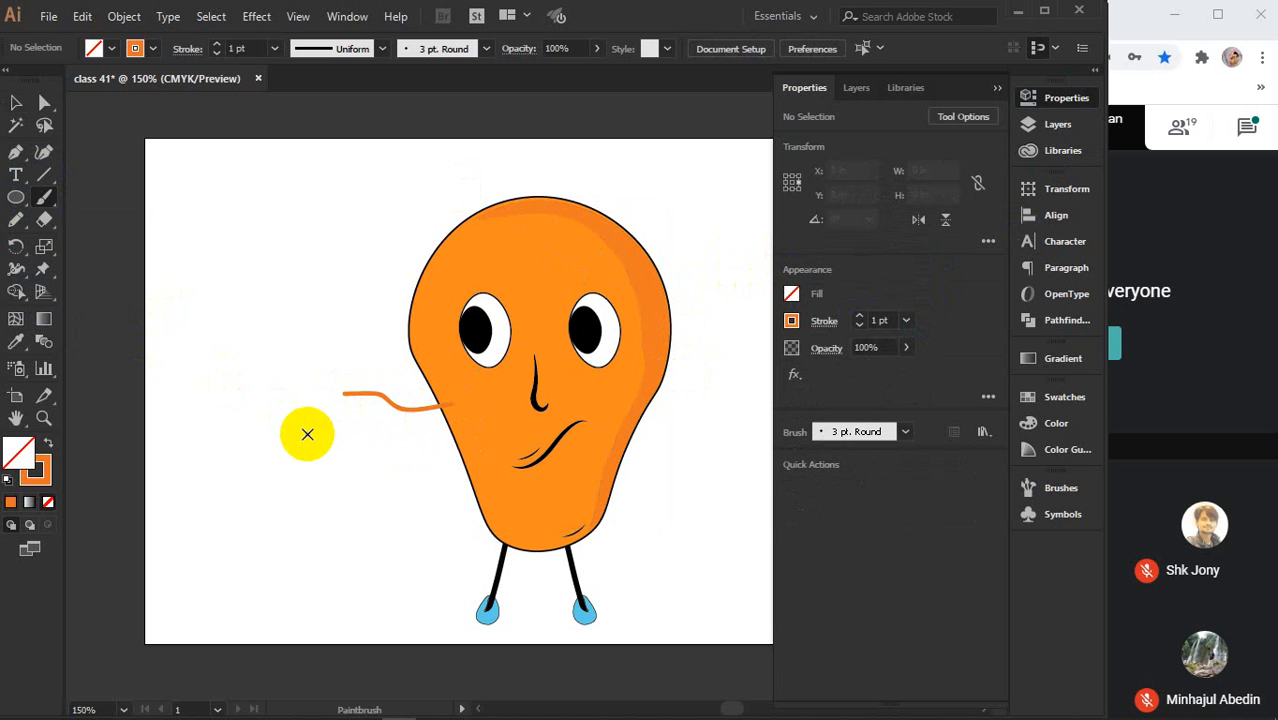
key(ctrl+z)
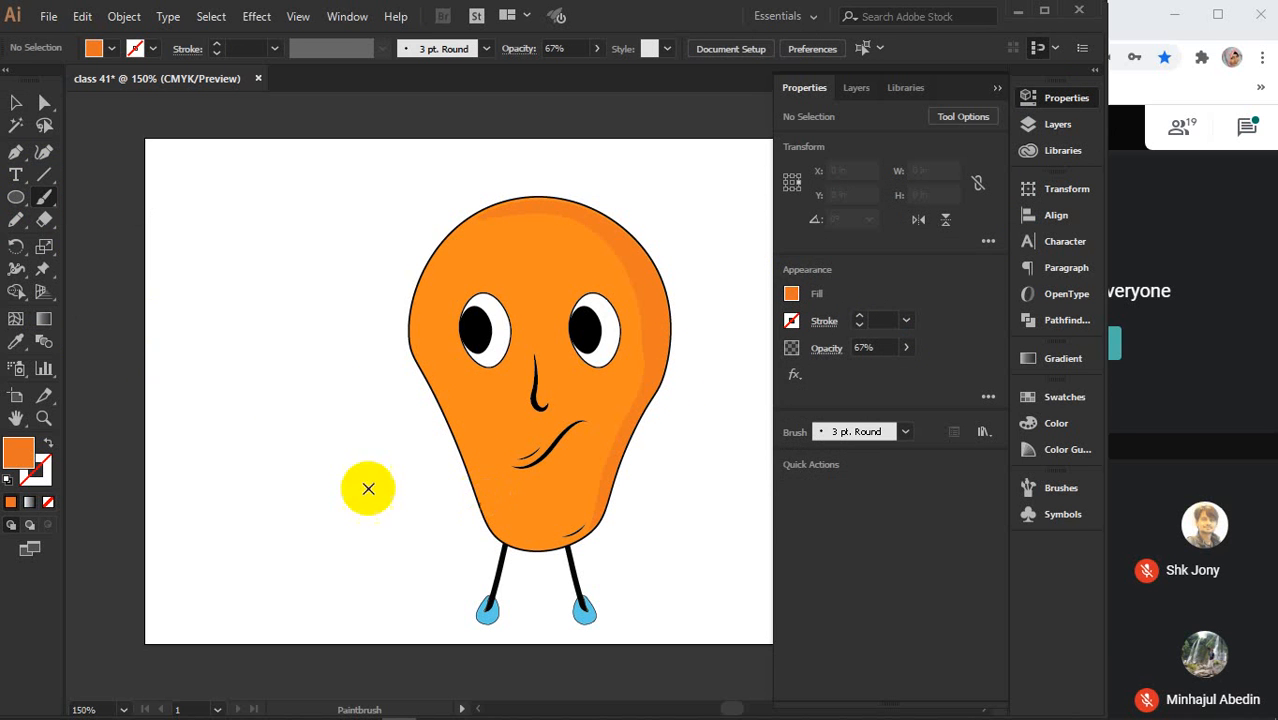
- Paint a thick wavy arm about 1.56 in wide from the body's lower-left edge with the Paintbrush, using black stroke #000000 and no fill
double_click(20, 450)
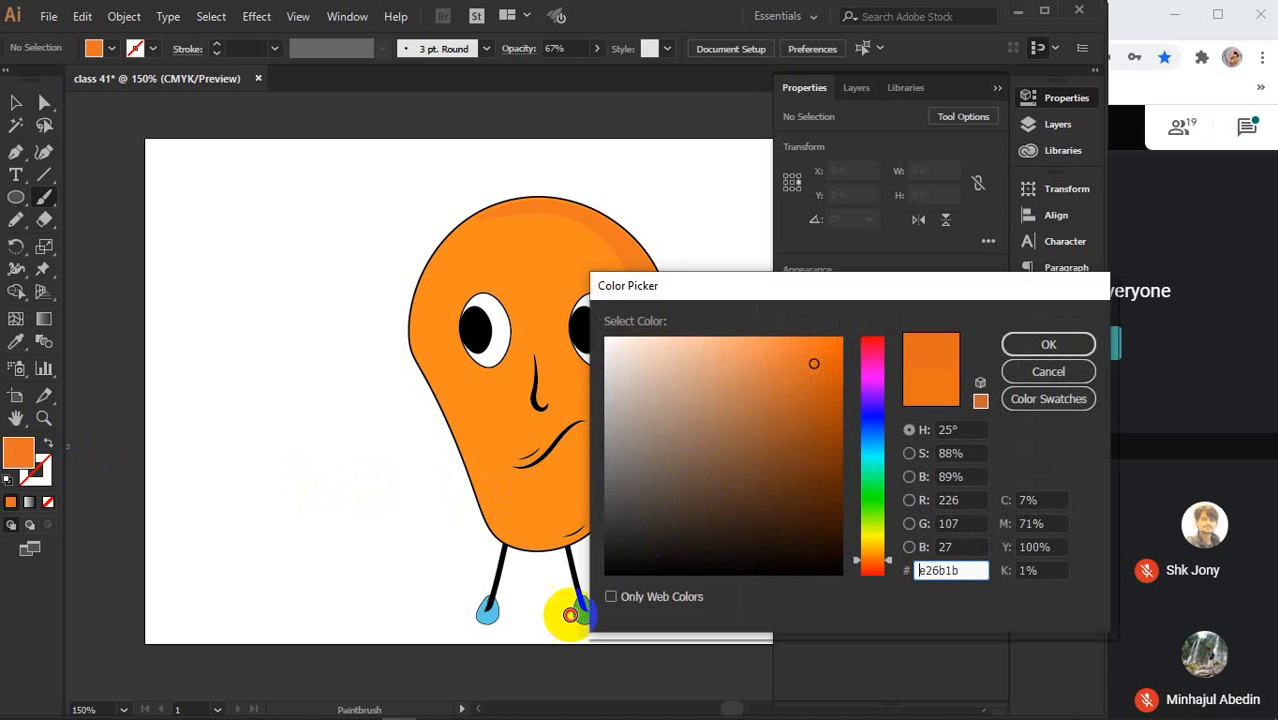
drag(682, 539, 607, 596)
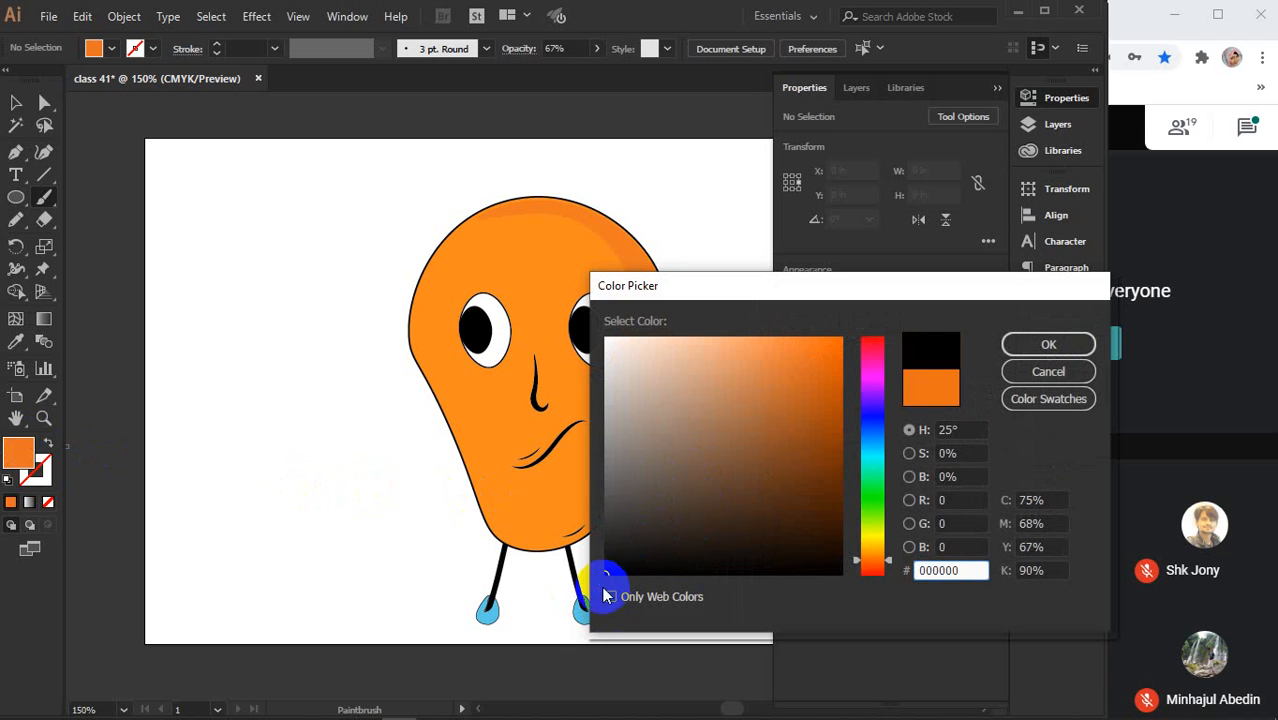
click(1022, 344)
key(shift+x)
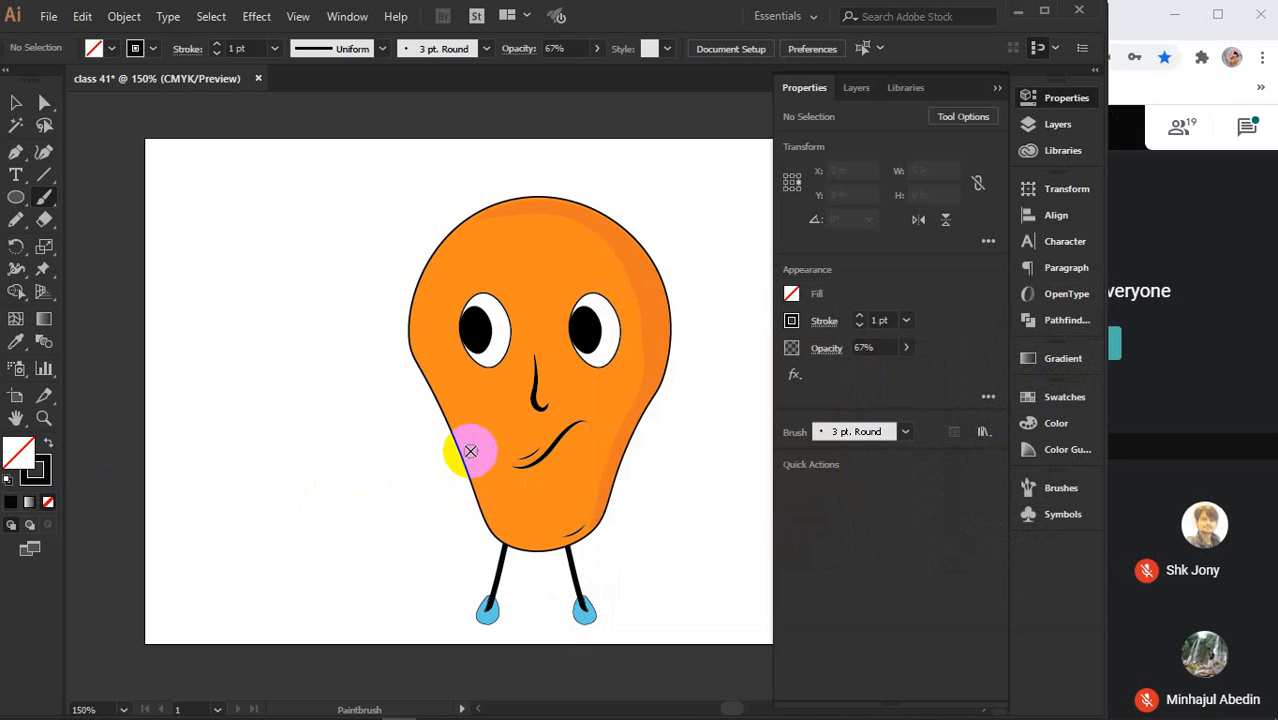
drag(471, 451, 322, 420)
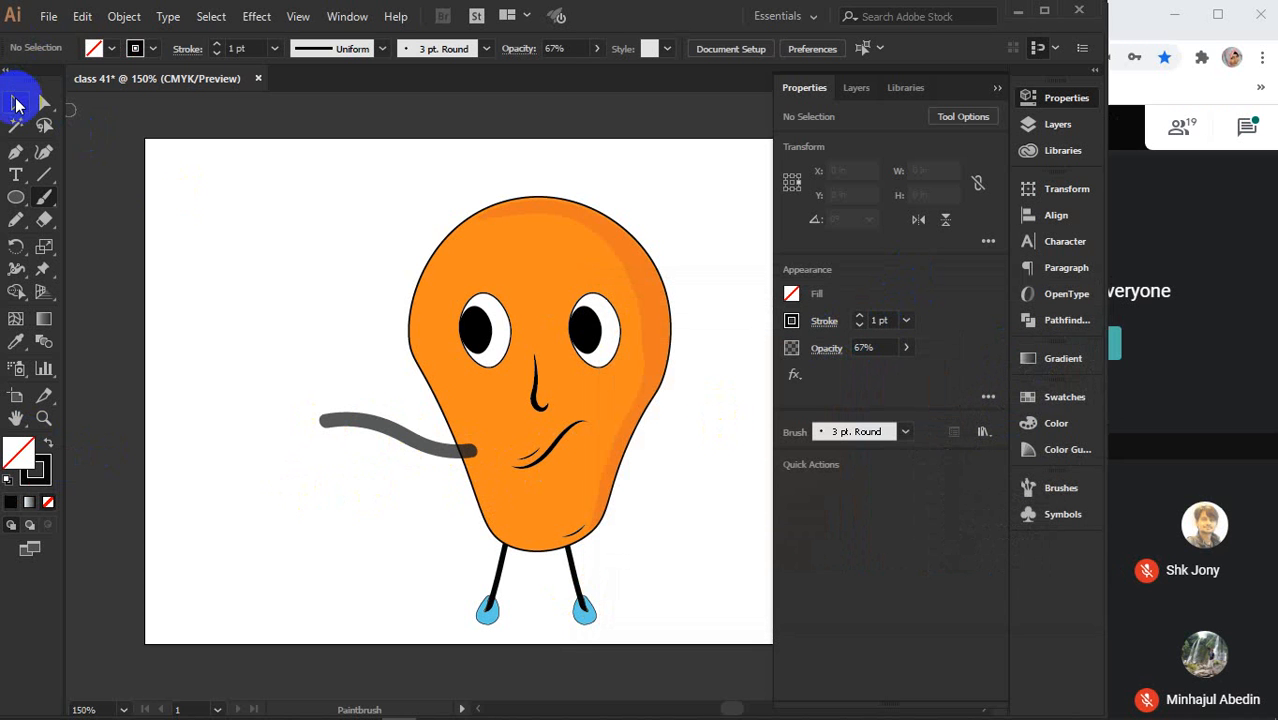
- Set the opacity of the painted arm to 100%
click(16, 104)
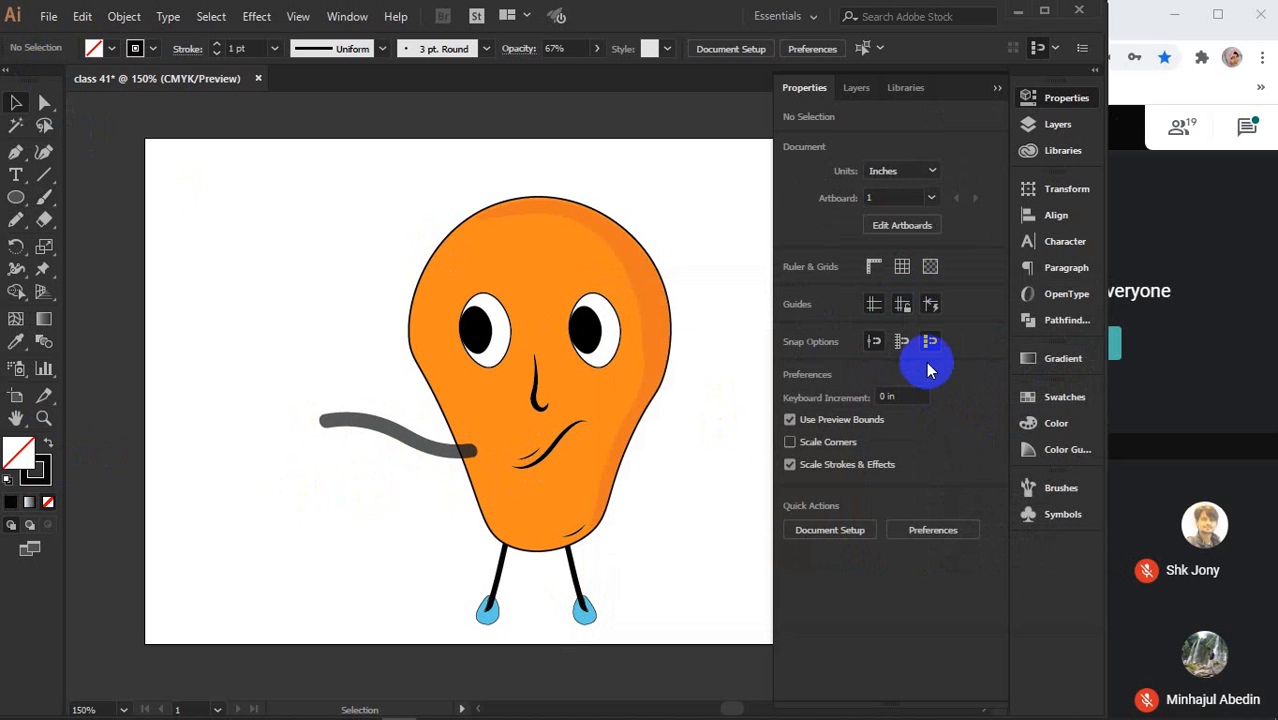
click(436, 450)
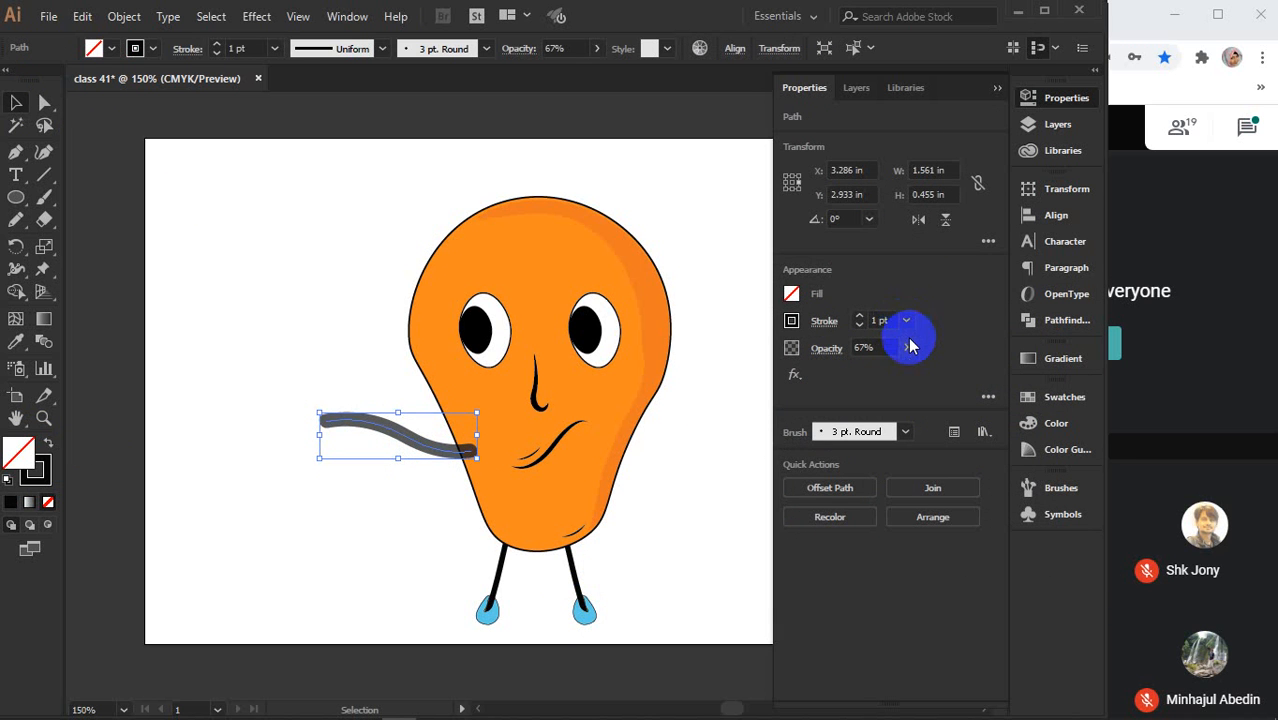
click(906, 347)
drag(887, 366, 928, 370)
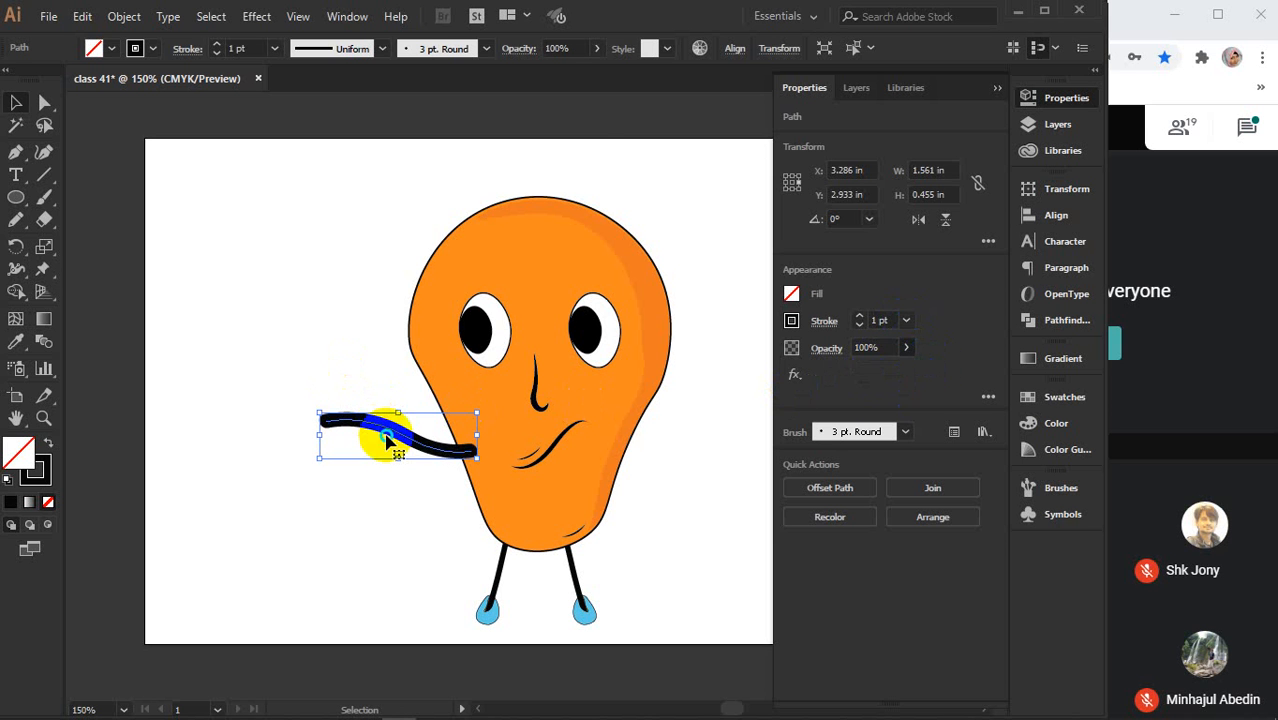
- Send the arm to the back and shift it slightly right and down so its inner end tucks behind the body
right_click(414, 436)
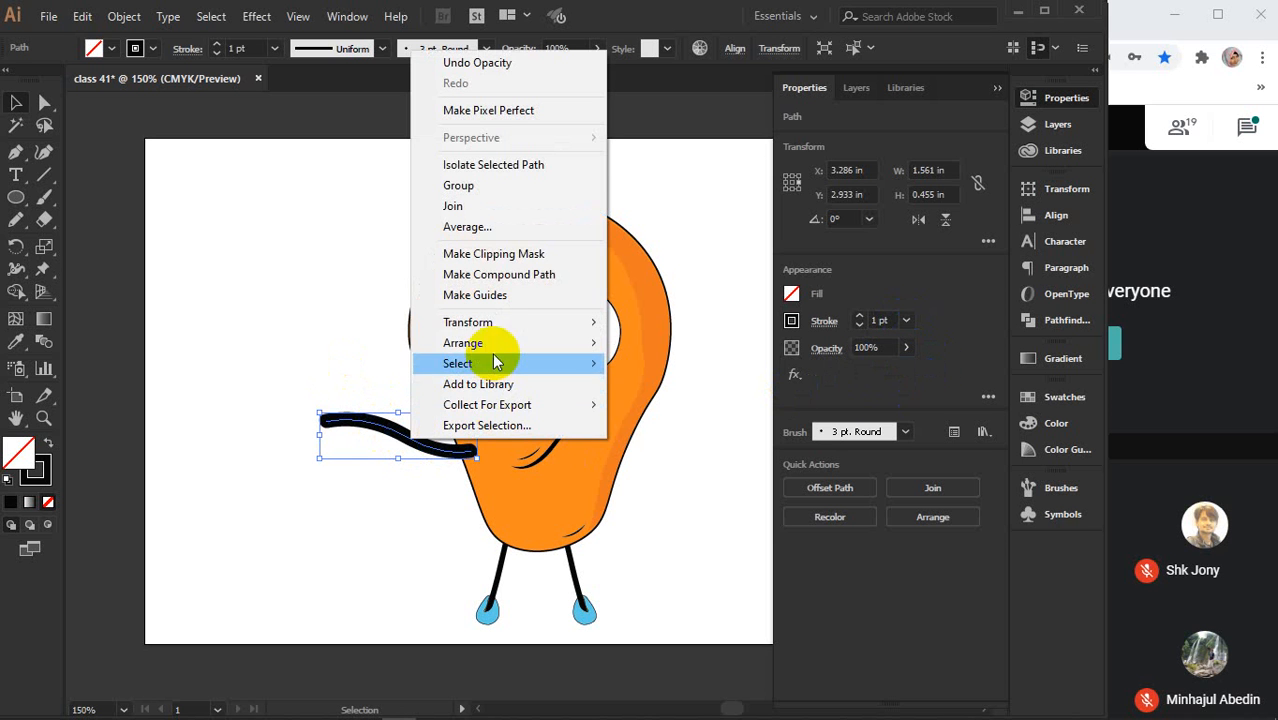
mouse_move(489, 343)
click(618, 402)
click(293, 337)
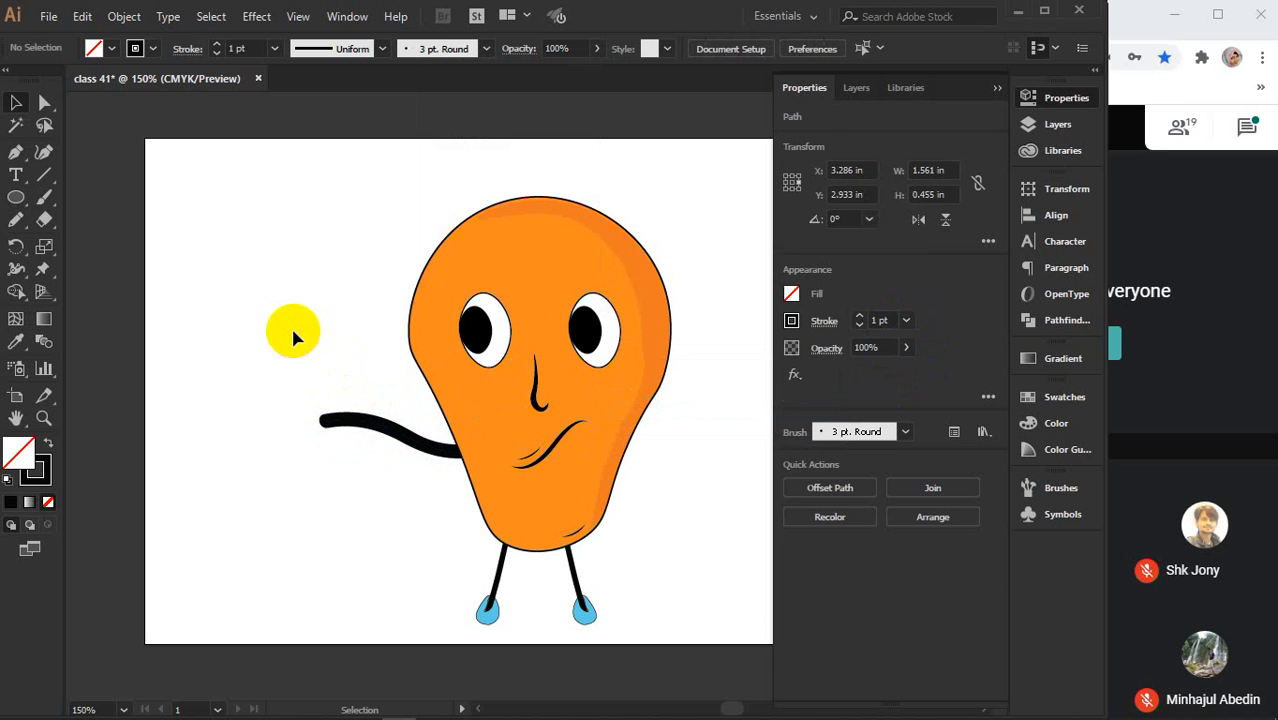
drag(400, 436, 422, 447)
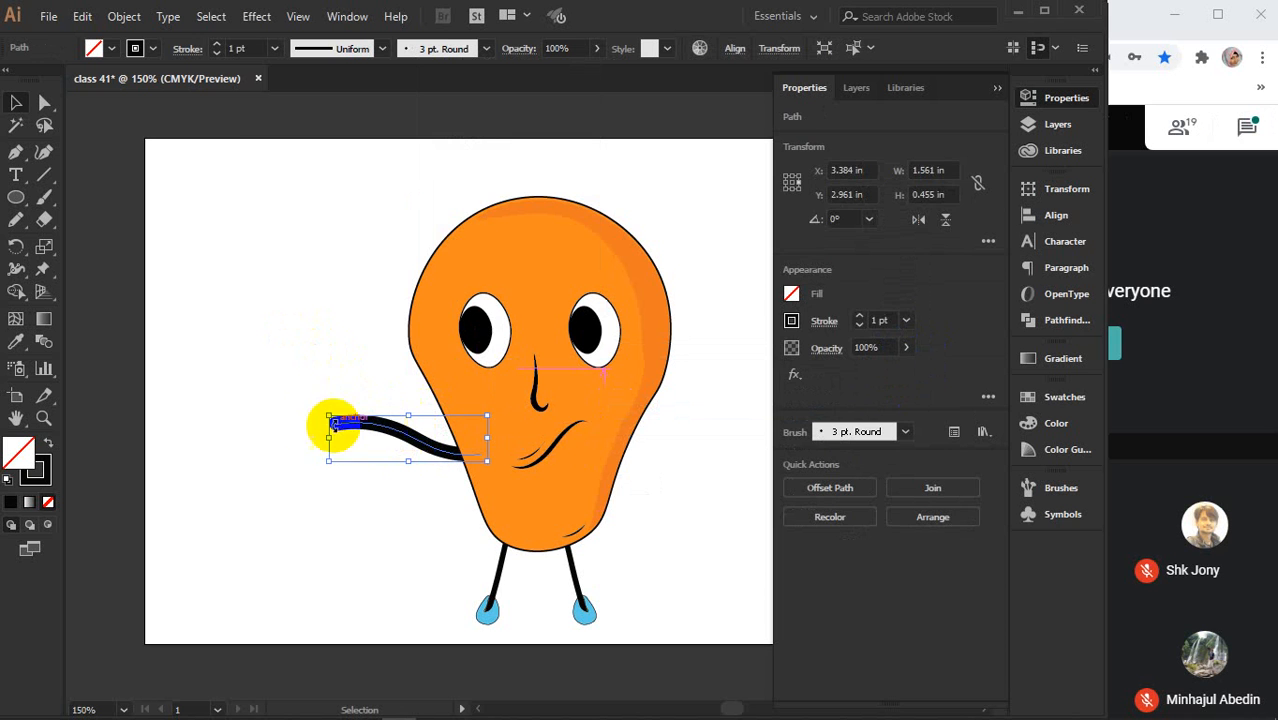
click(338, 390)
scroll(337, 420, up, 2)
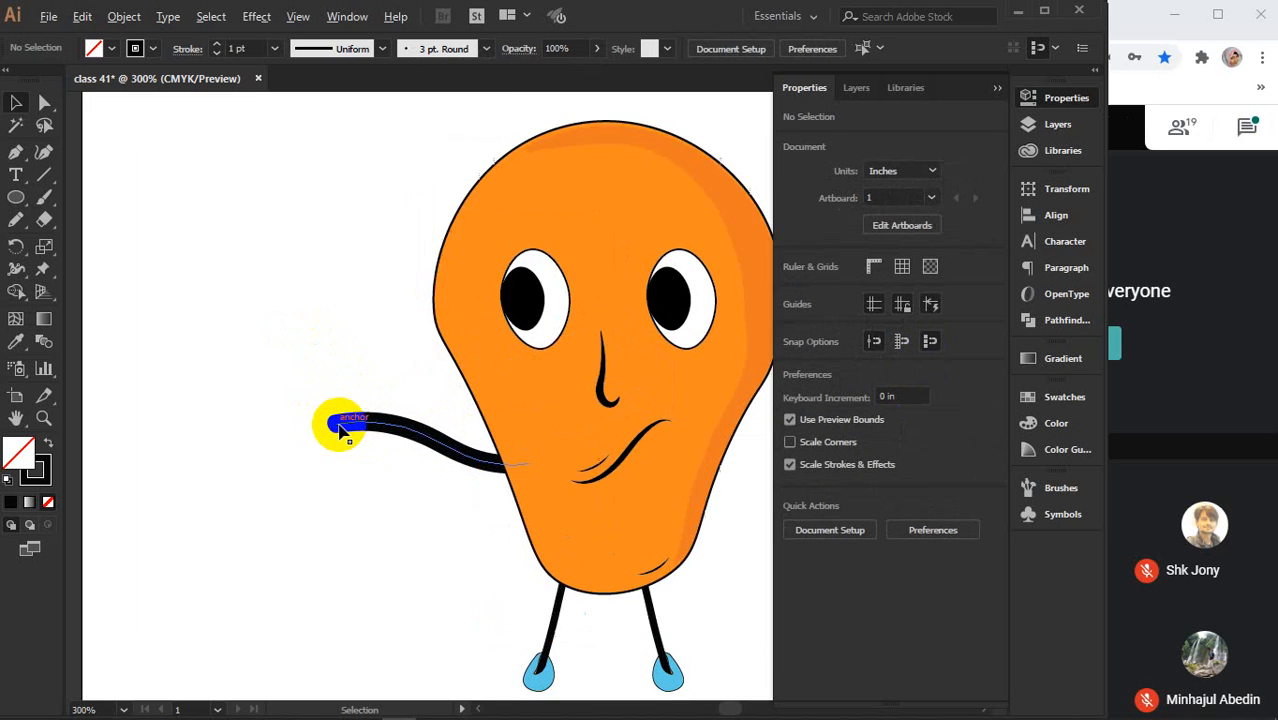
- Paint four short black fingers at the arm's outer end with the Paintbrush and nudge the lowest finger slightly right
click(45, 198)
mouse_move(330, 426)
mouse_down()
mouse_move(365, 428)
mouse_move(331, 422)
mouse_up()
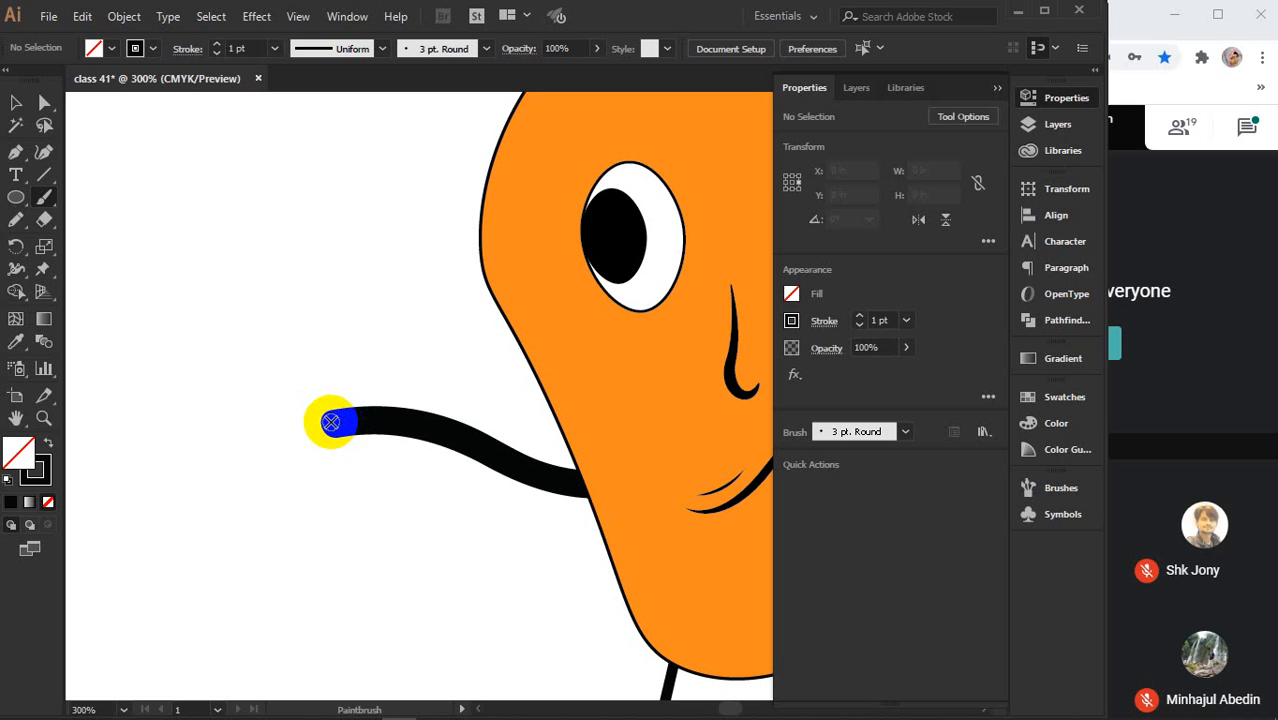
mouse_move(330, 421)
mouse_down()
mouse_move(251, 397)
mouse_move(341, 427)
mouse_move(251, 437)
mouse_move(325, 433)
mouse_move(300, 495)
mouse_up()
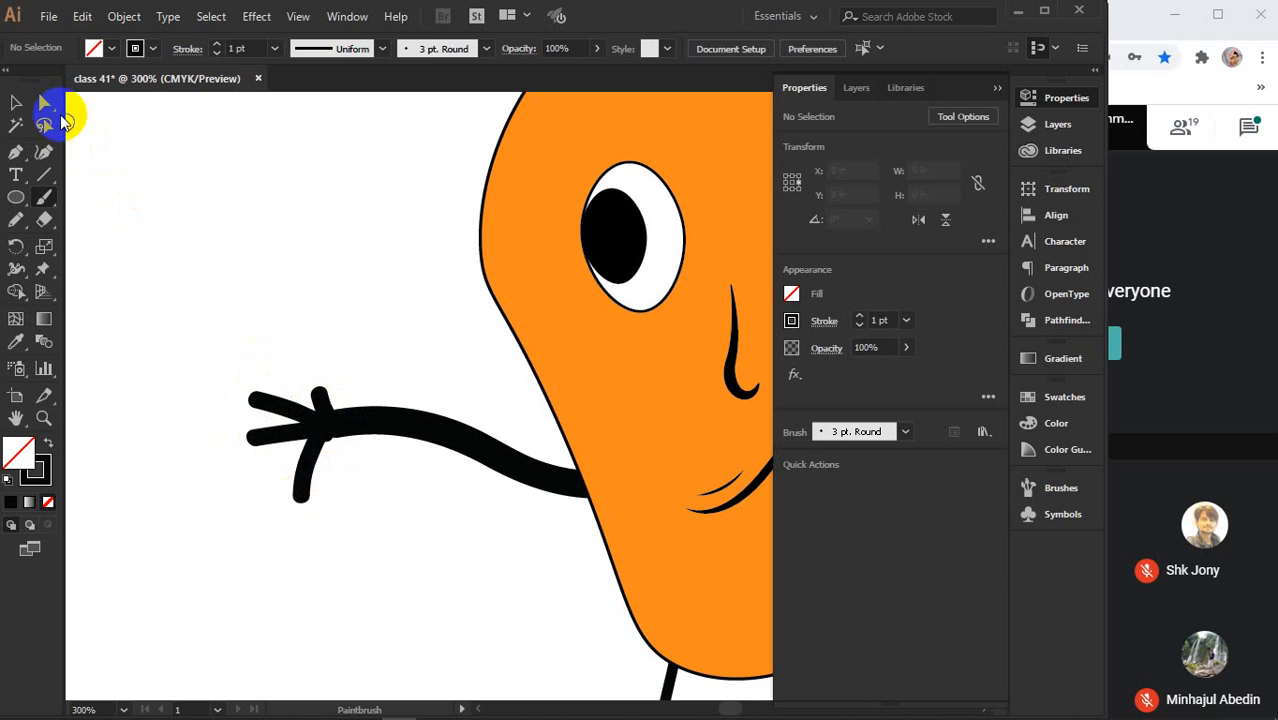
click(16, 102)
click(312, 452)
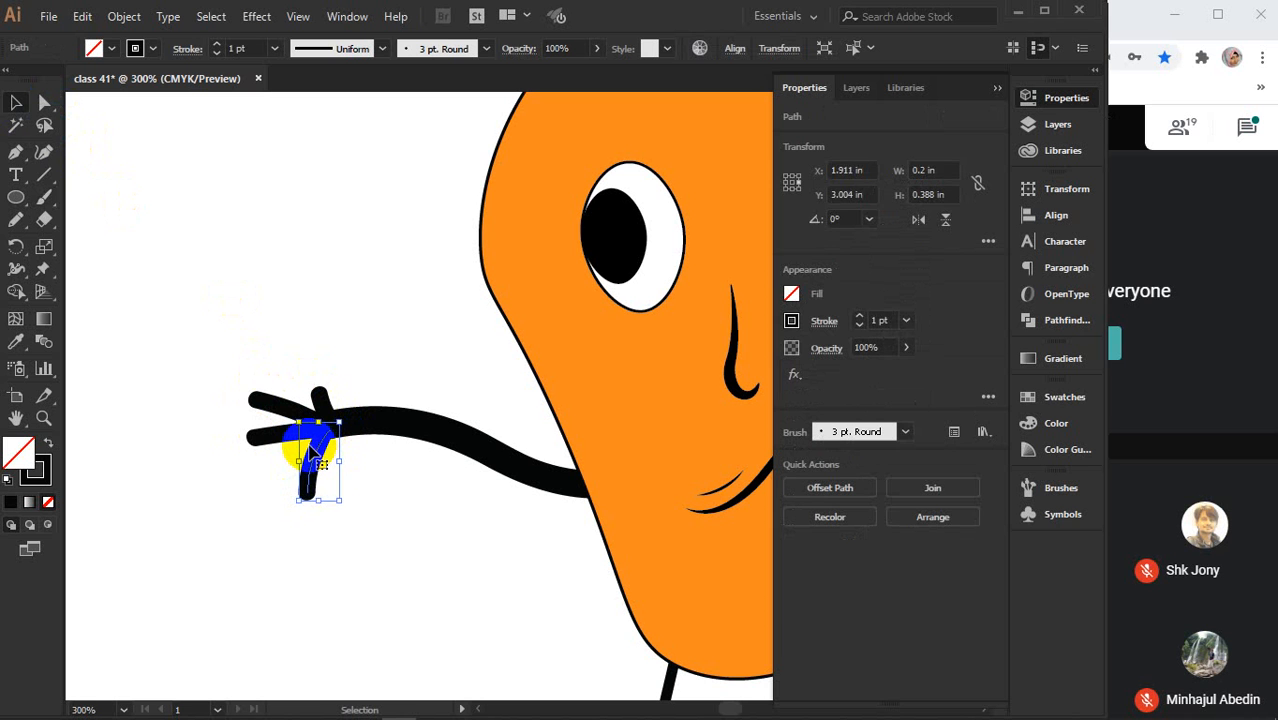
click(282, 277)
- Group the arm with its four fingers
drag(262, 322, 414, 532)
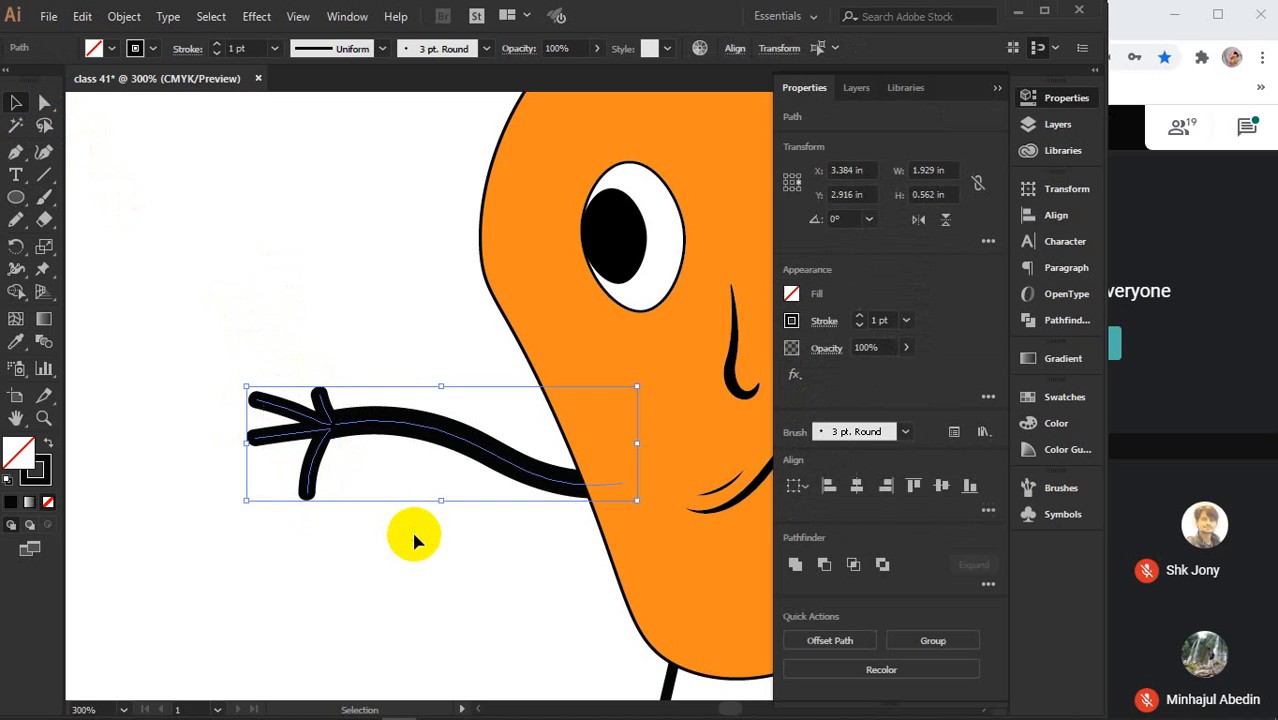
key(a)
key(v)
key(ctrl+1)
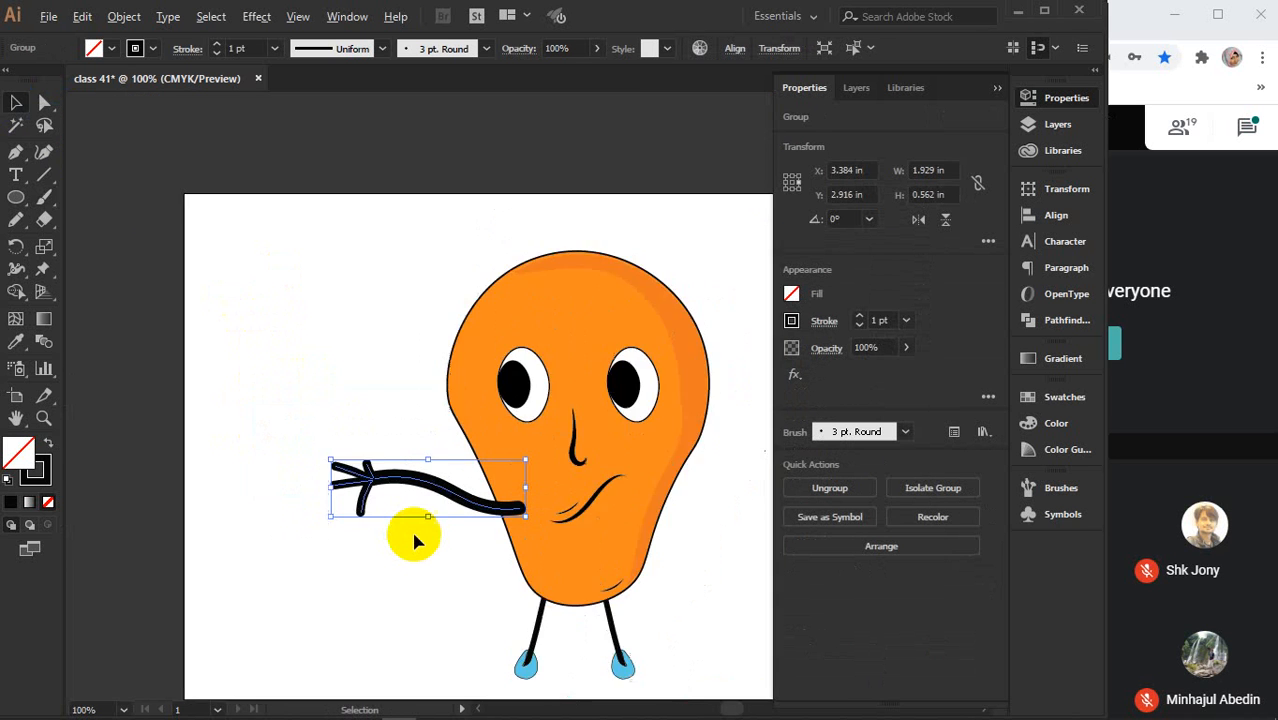
- Duplicate the arm group about 3 in to the right and reflect the copy across the vertical axis
drag(418, 505, 608, 516)
right_click(609, 518)
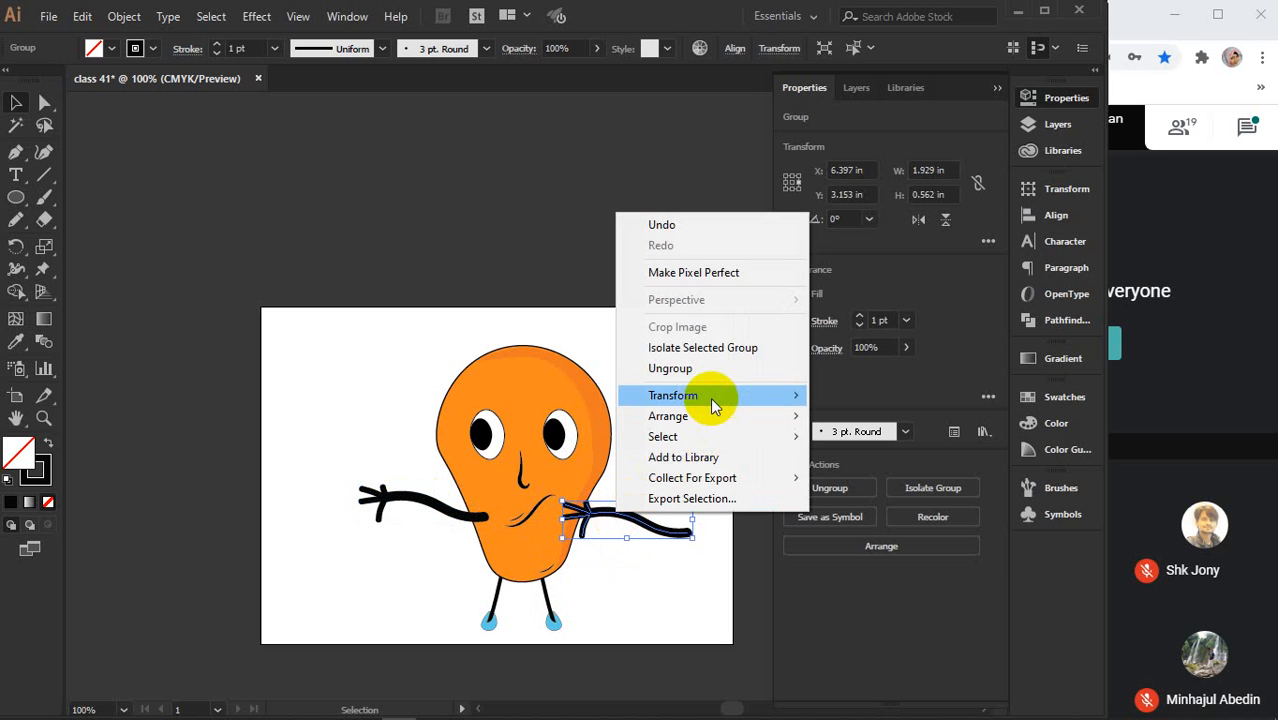
click(822, 463)
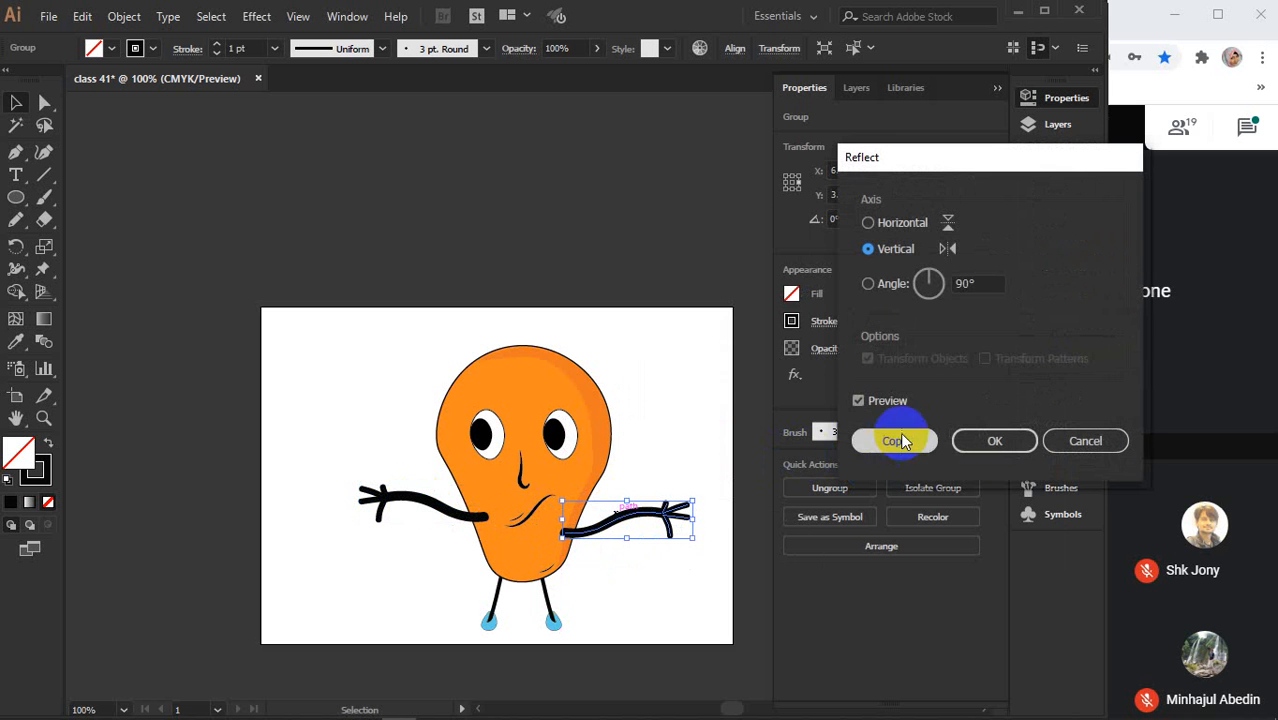
click(995, 441)
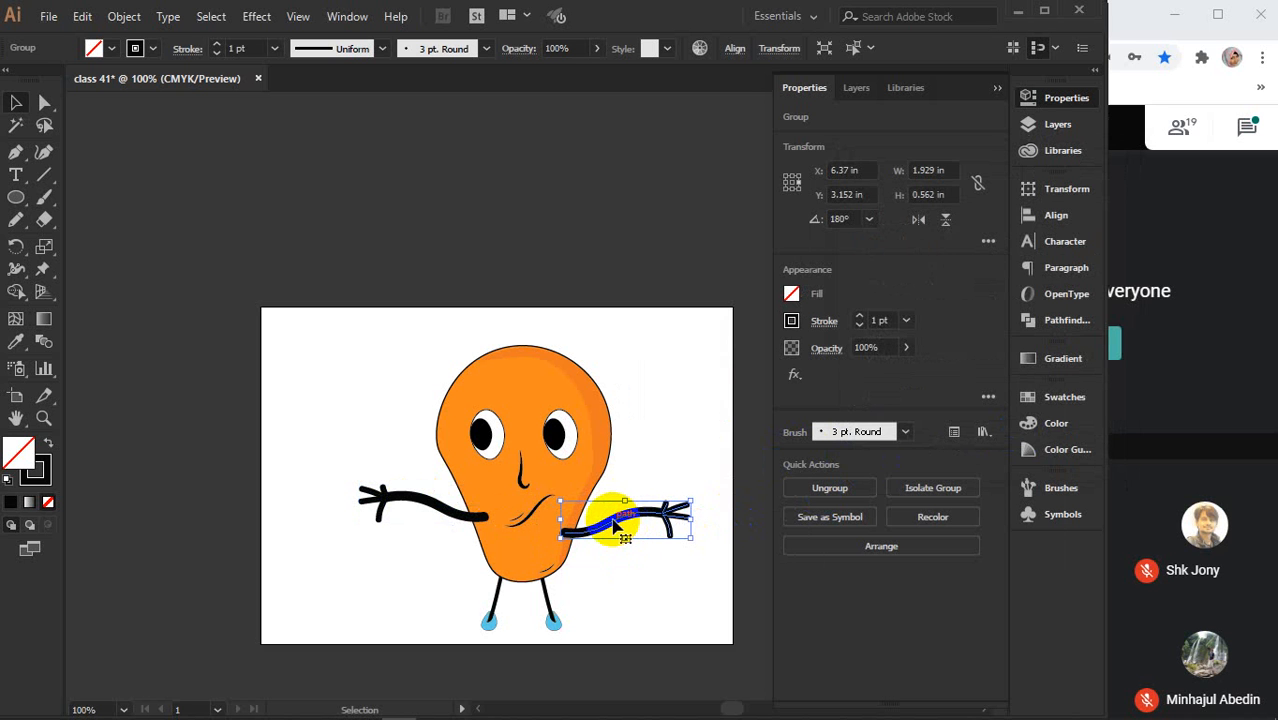
- Rotate the right arm about 17° counter-clockwise and move it up about 0.35 in against the body
drag(702, 496, 690, 470)
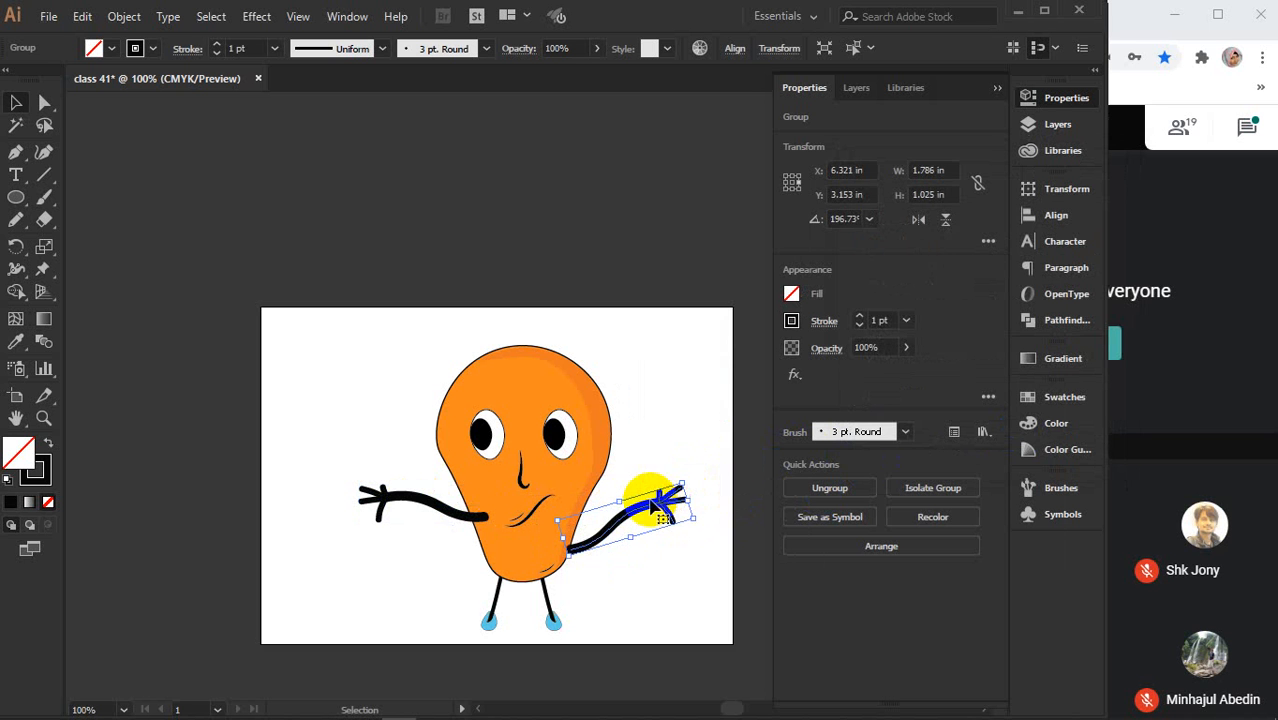
drag(633, 512, 623, 490)
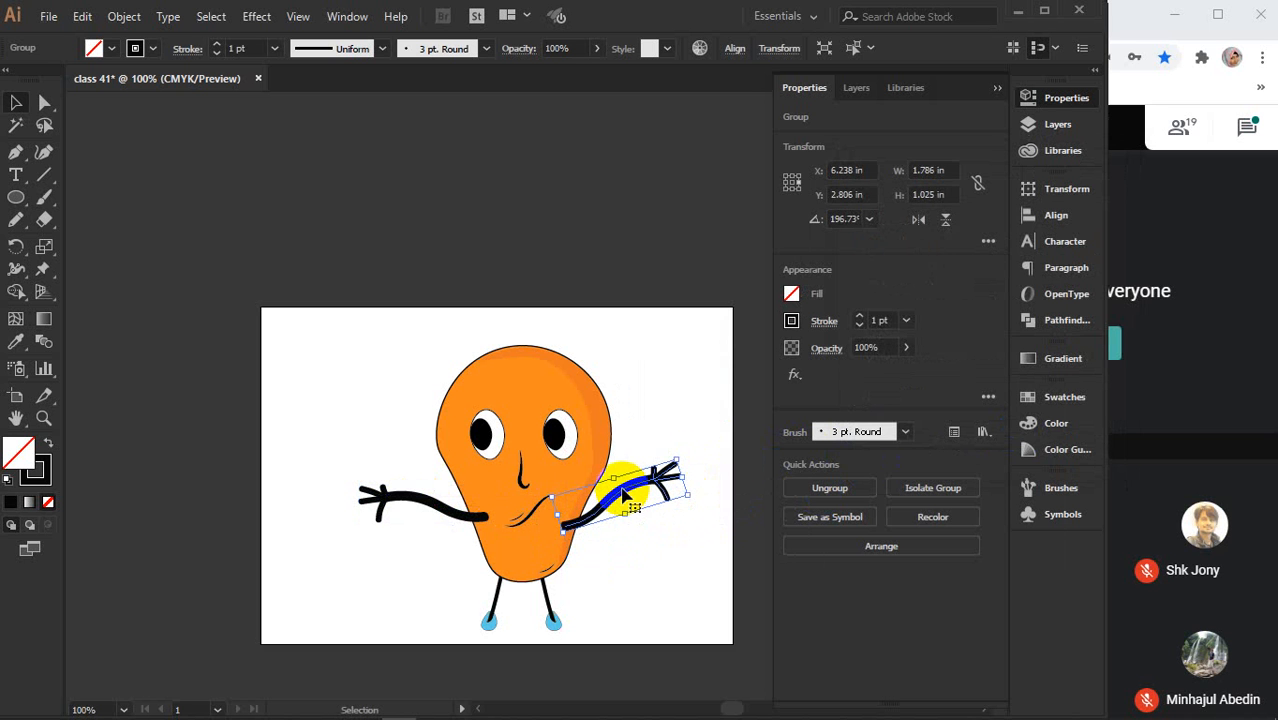
click(648, 568)
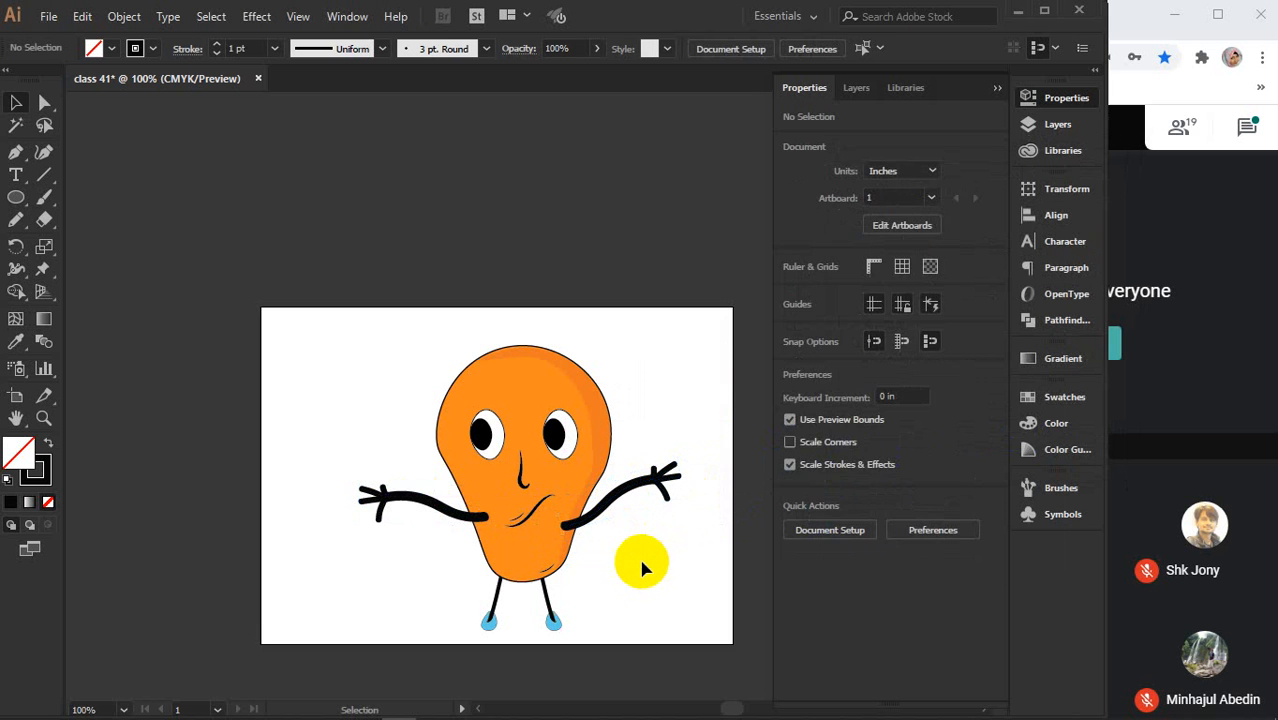
- Send both arm groups to the back so their inner ends sit behind the orange body
click(427, 512)
shift+click(600, 514)
mouse_move(650, 414)
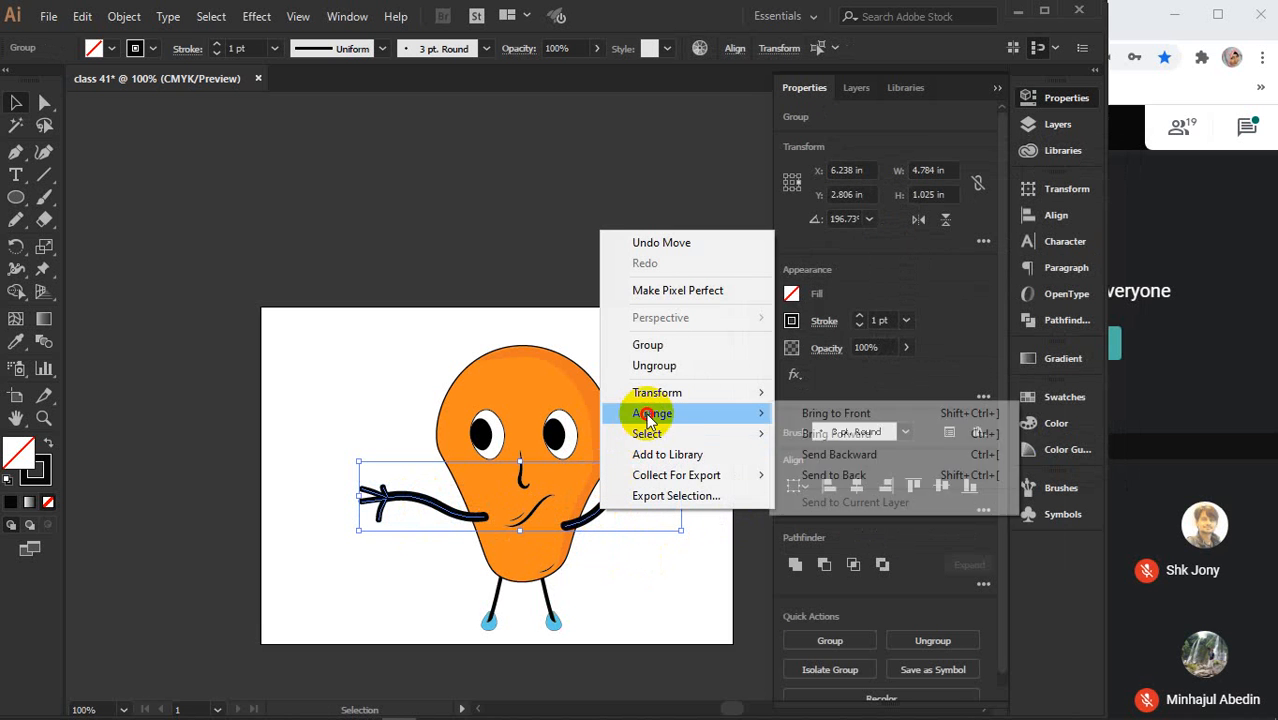
click(813, 471)
click(650, 555)
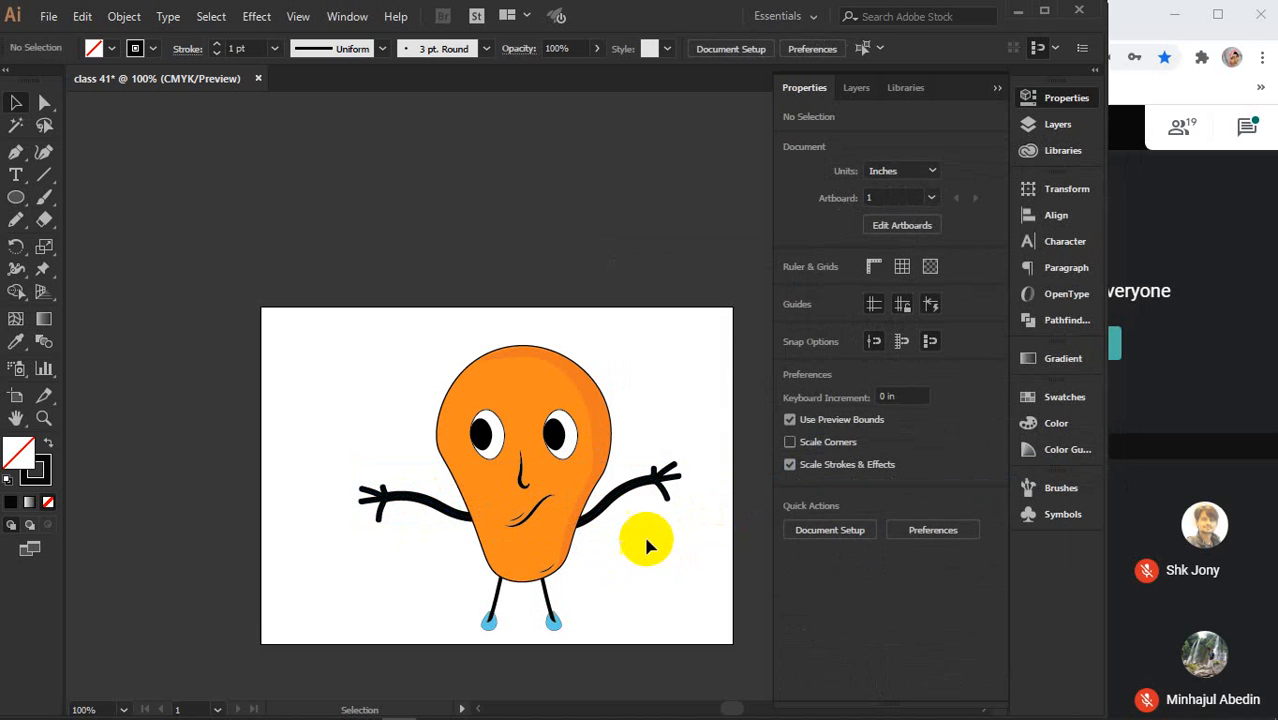
- Reposition the right arm so its inner end tucks behind the body's lower-right edge, and collapse the Properties panel
drag(622, 493, 608, 523)
click(670, 440)
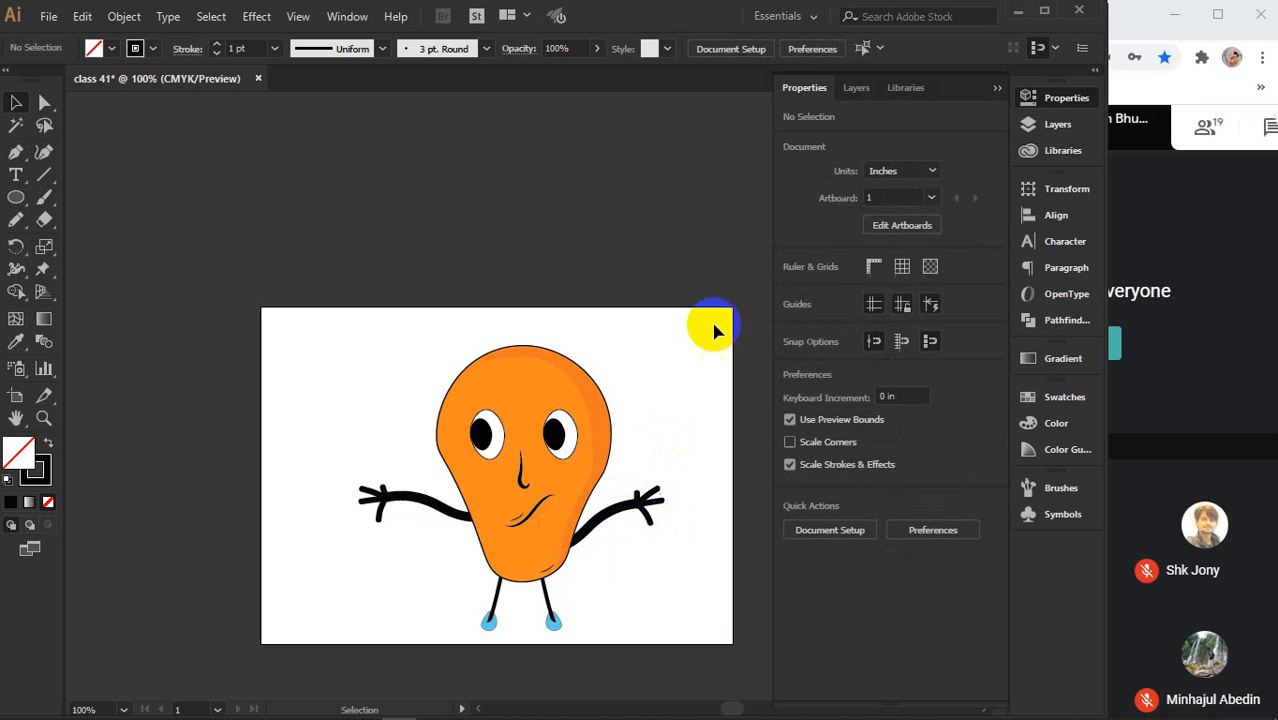
click(1000, 93)
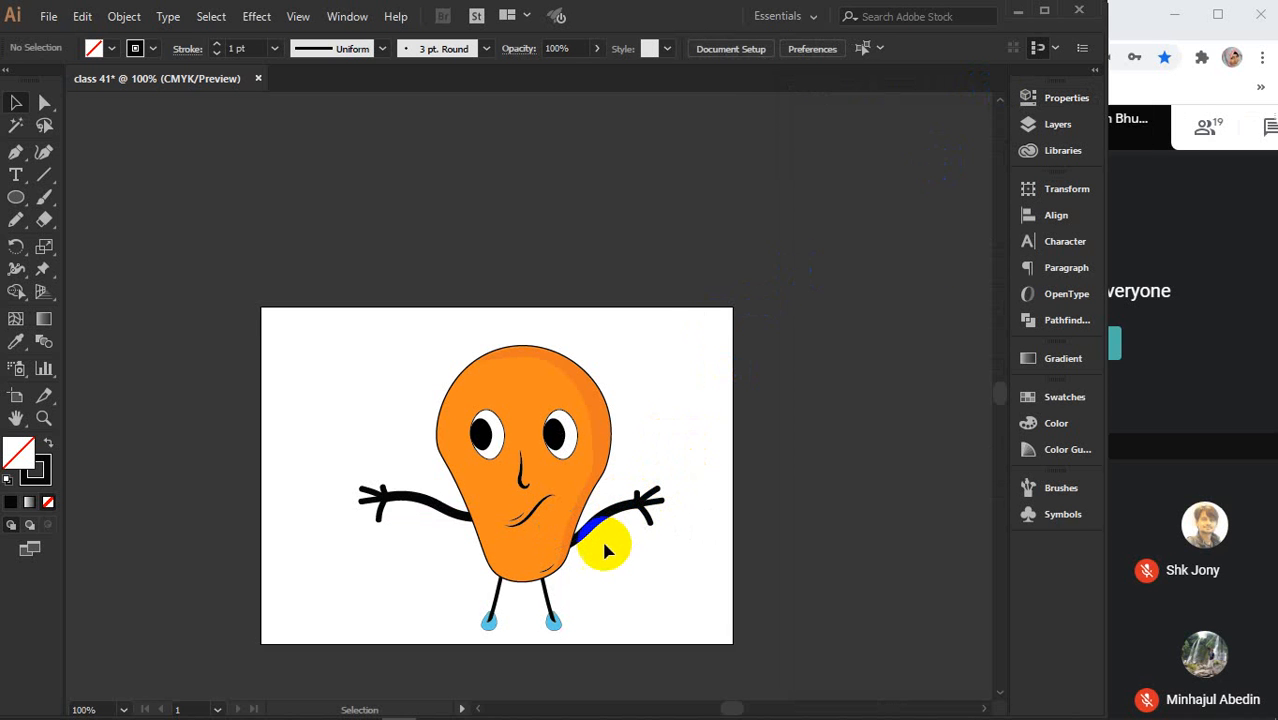
scroll(603, 546, up, 1)
drag(599, 511, 663, 456)
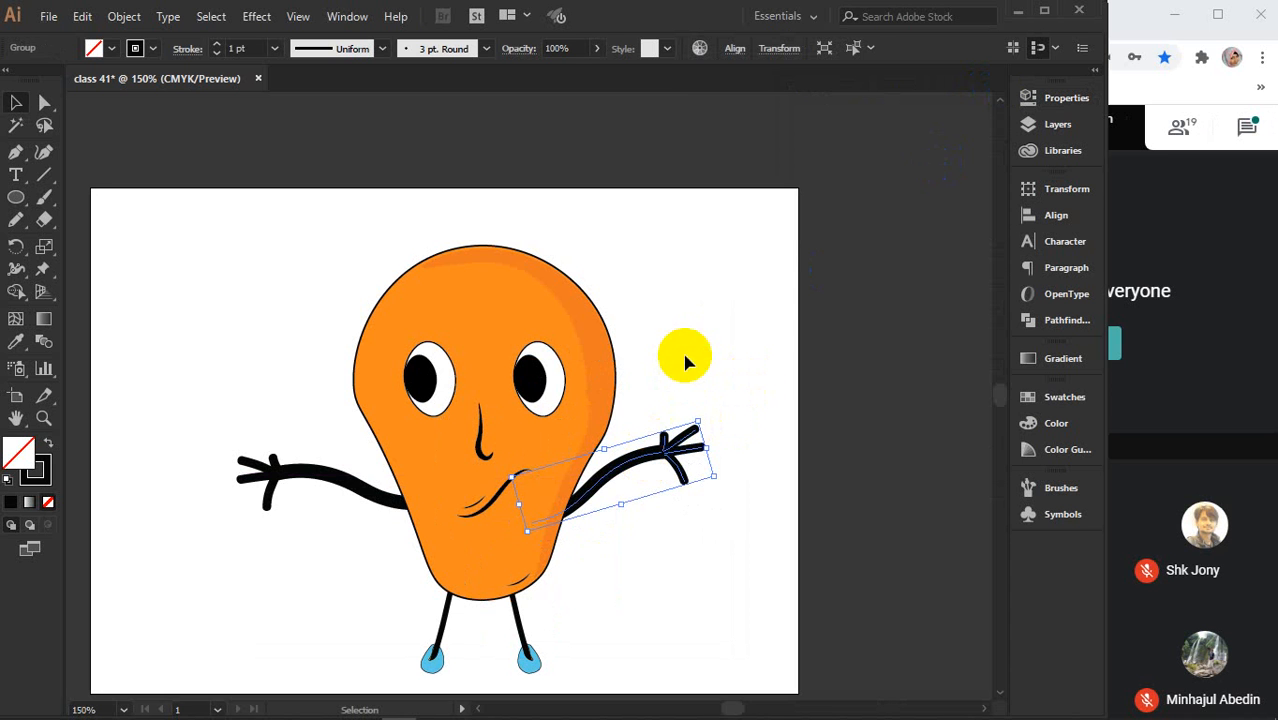
click(679, 350)
- Rotate the left arm about 11° clockwise and shift it inward so its inner end tucks behind the body
click(357, 487)
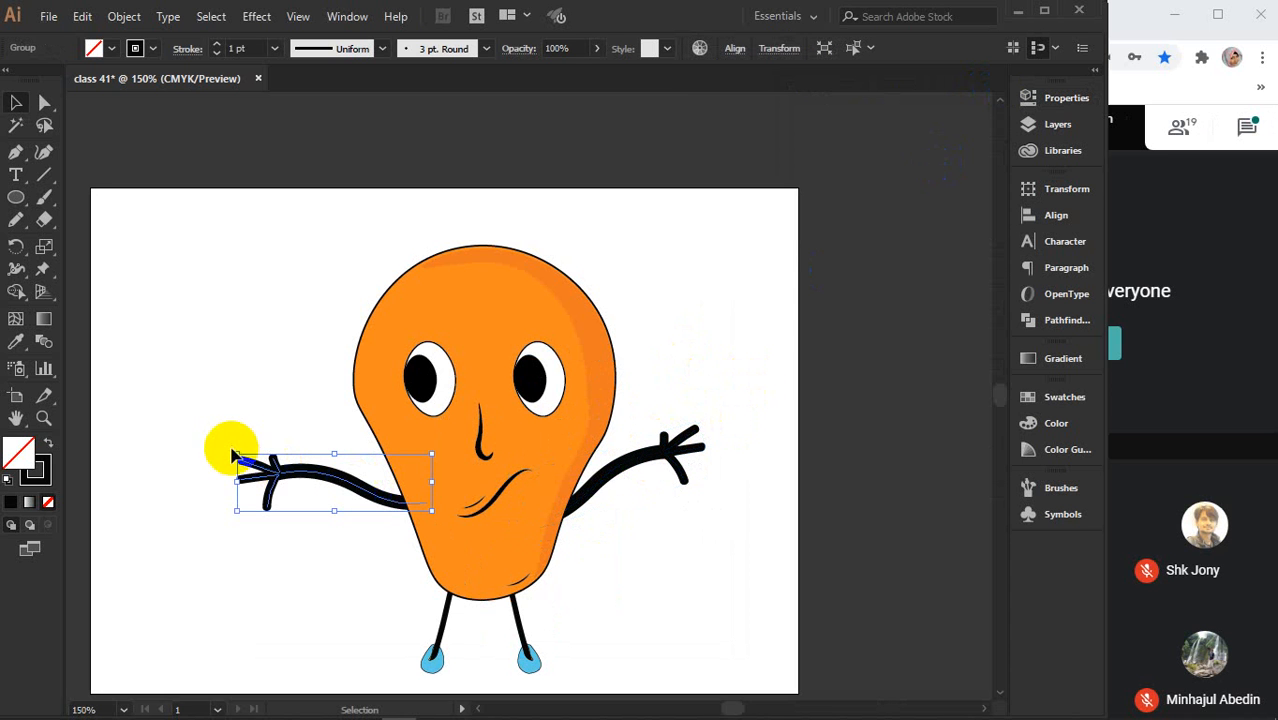
drag(230, 444, 237, 426)
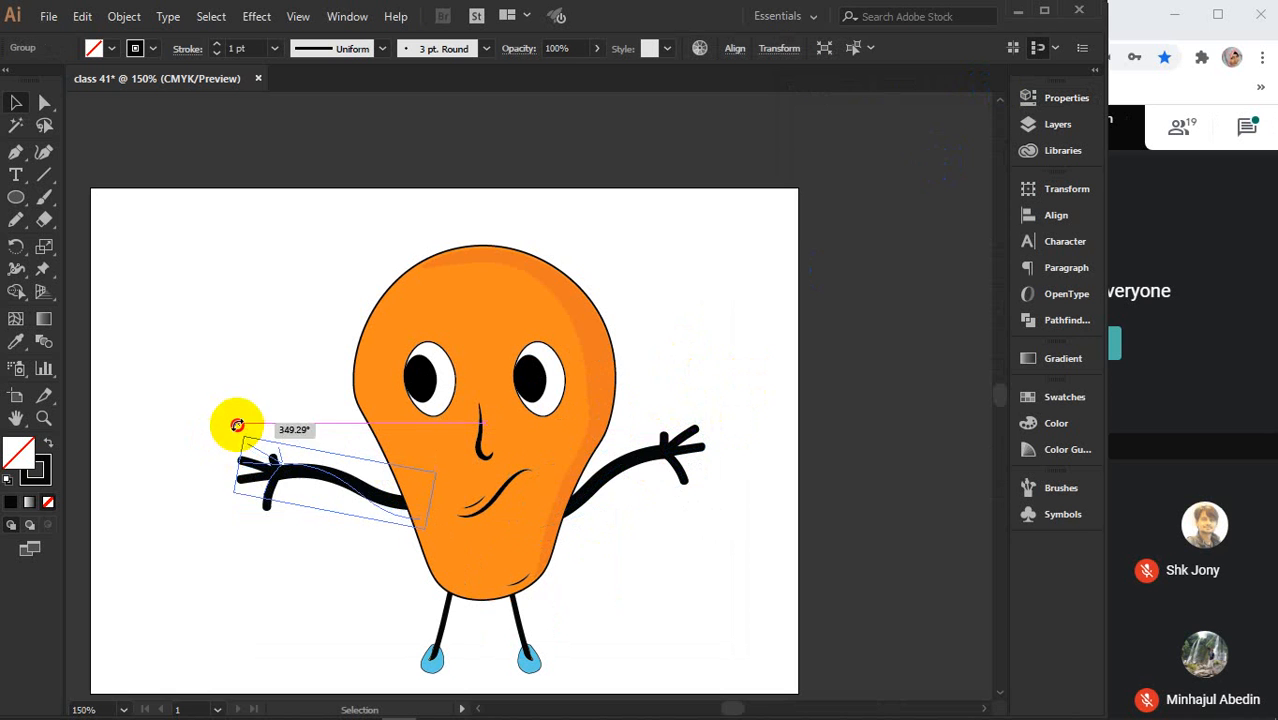
mouse_move(303, 468)
mouse_down()
mouse_move(318, 440)
mouse_move(320, 481)
mouse_move(314, 448)
mouse_up()
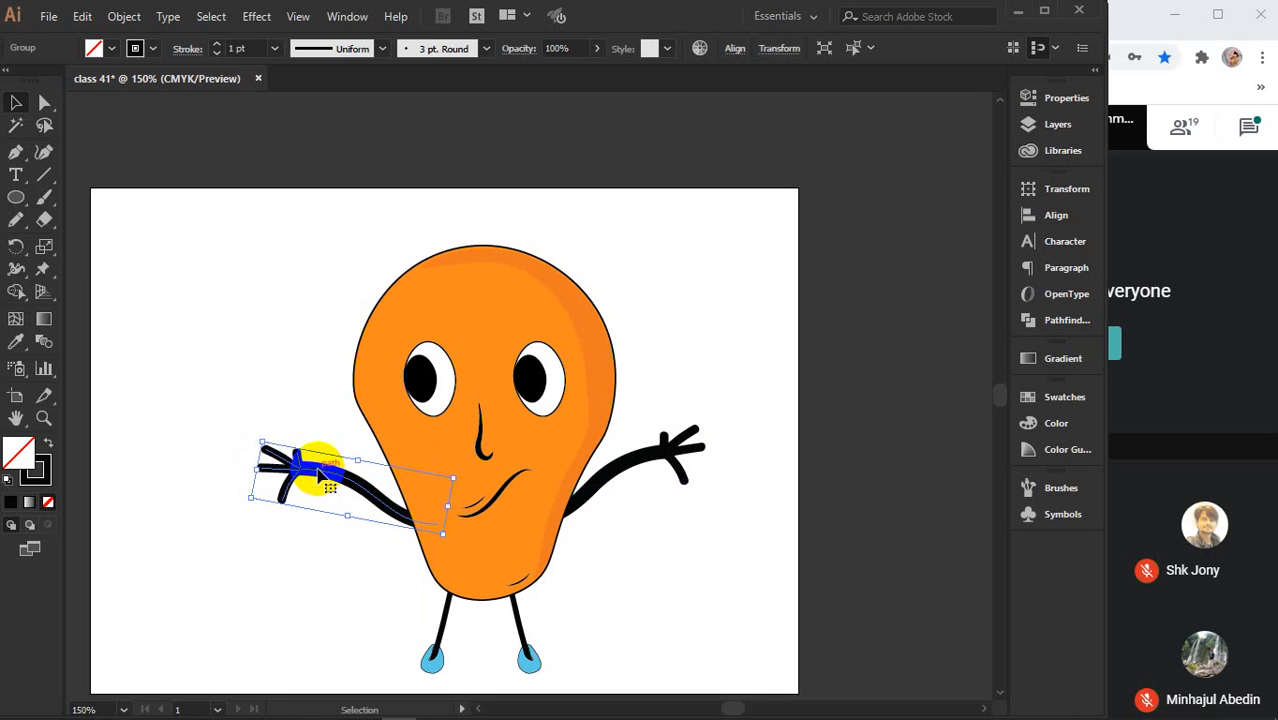
click(243, 345)
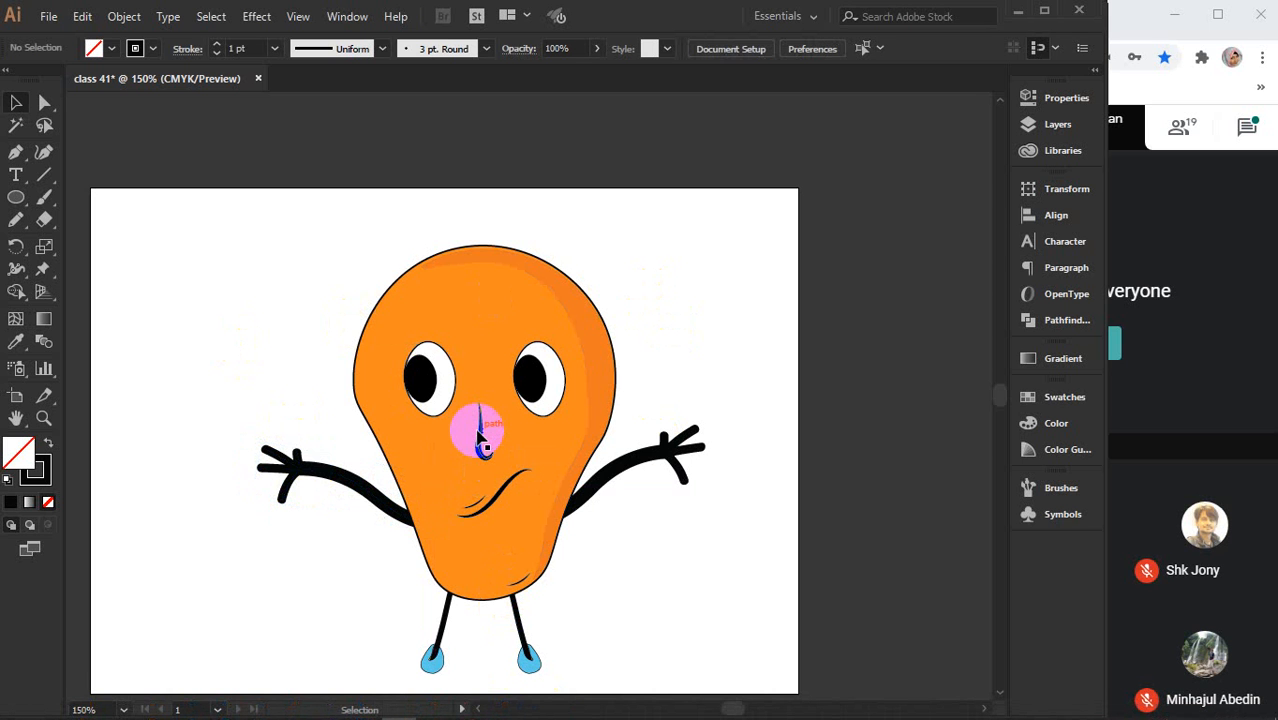
- Copy the left eye's white ellipse and paste the copy in place directly in front of it
scroll(416, 368, up, 2)
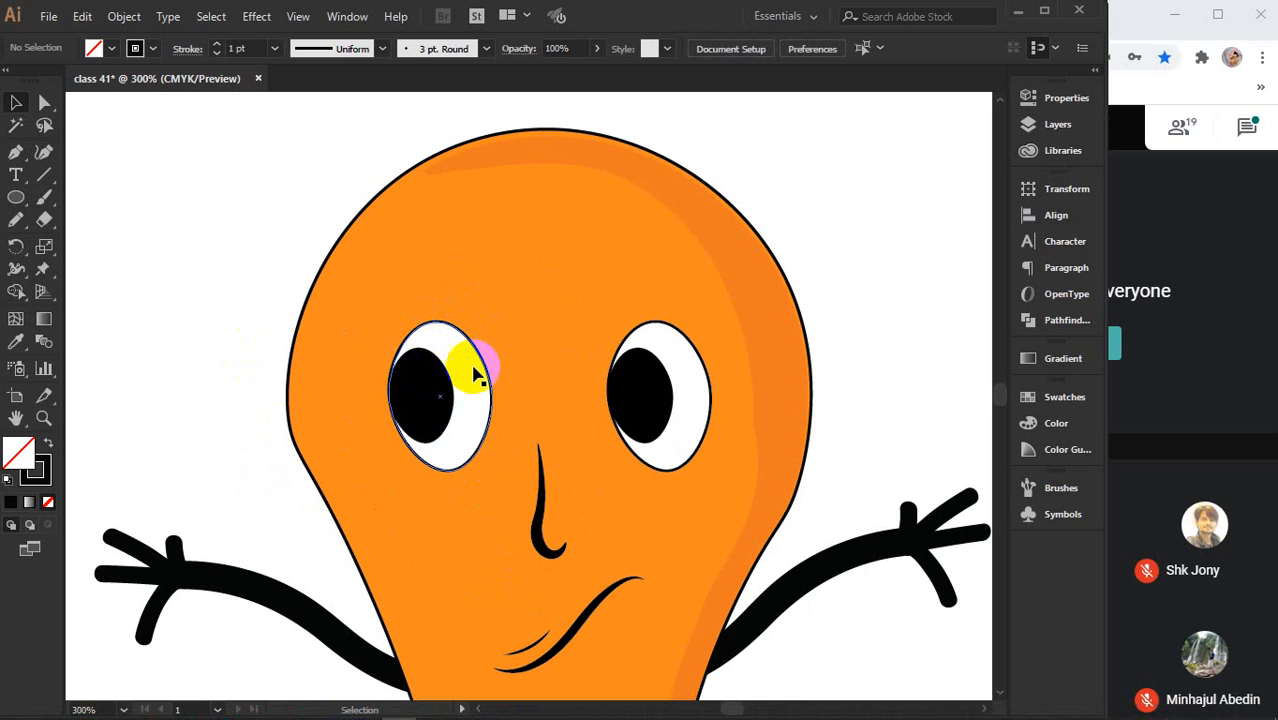
click(478, 425)
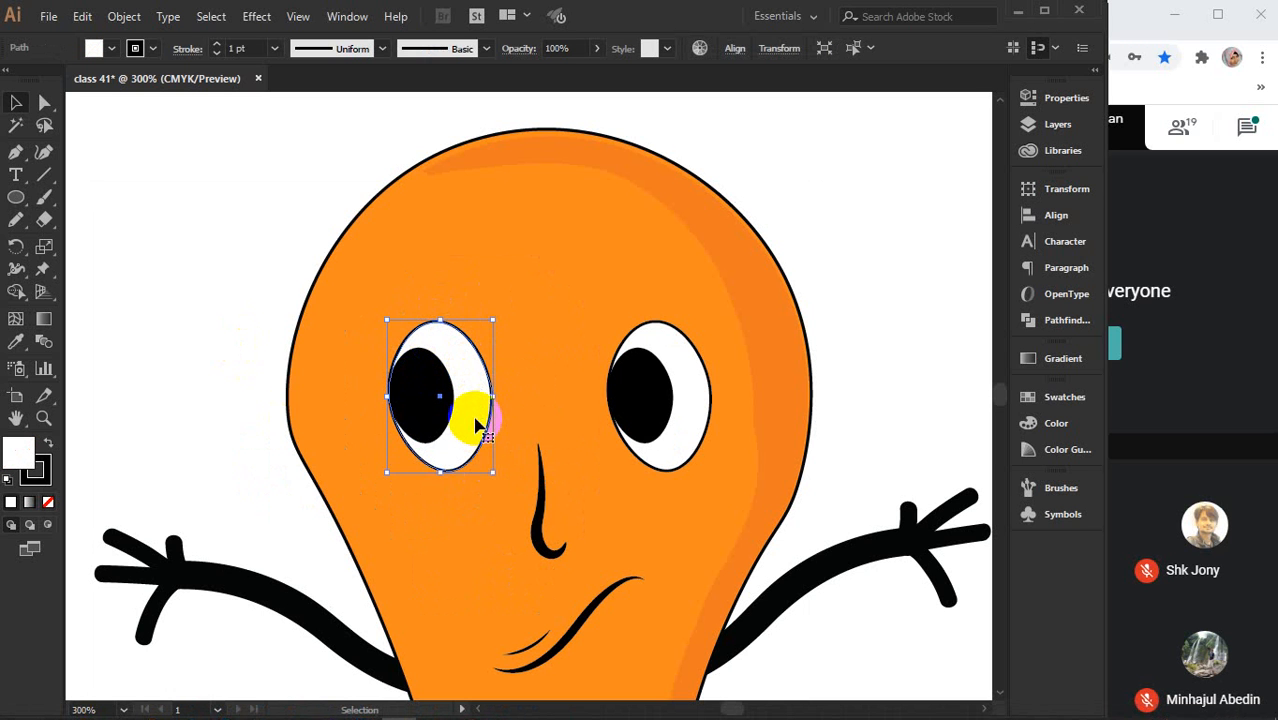
key(a)
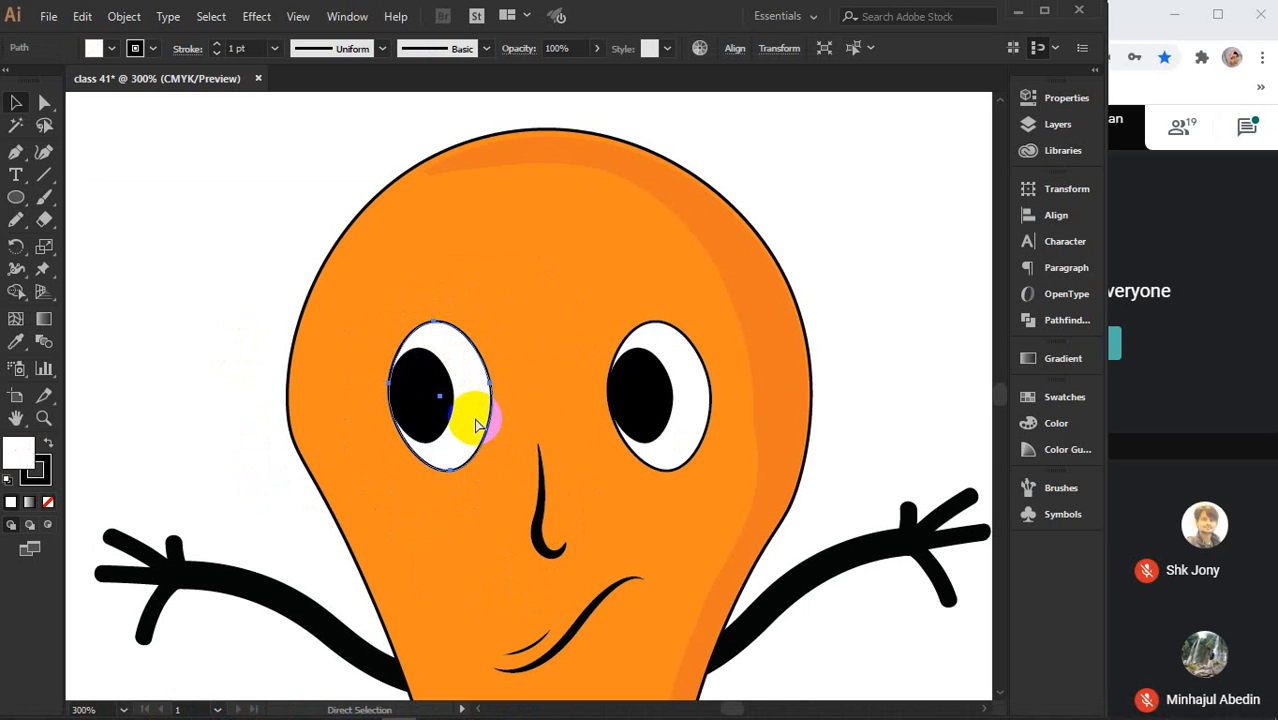
key(v)
key(a)
key(v)
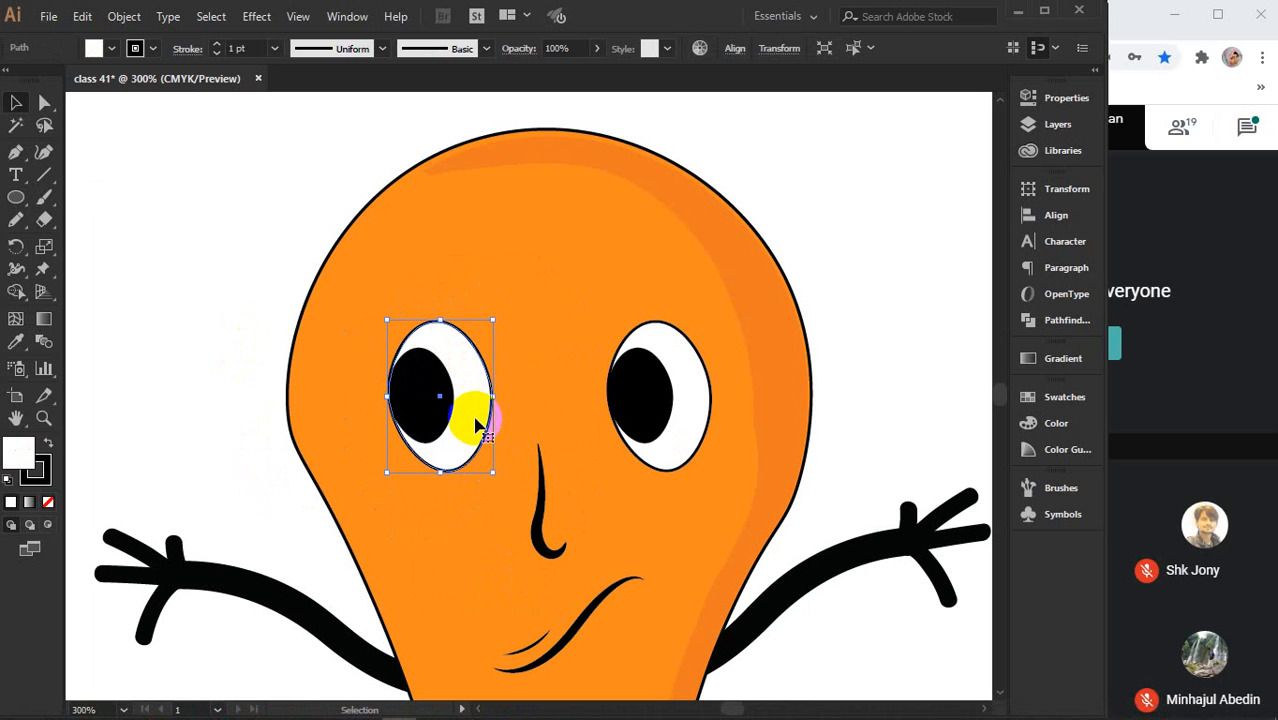
- Erase the left part of the copied eye ellipse with a large Eraser, leaving a crescent along its right edge
click(38, 228)
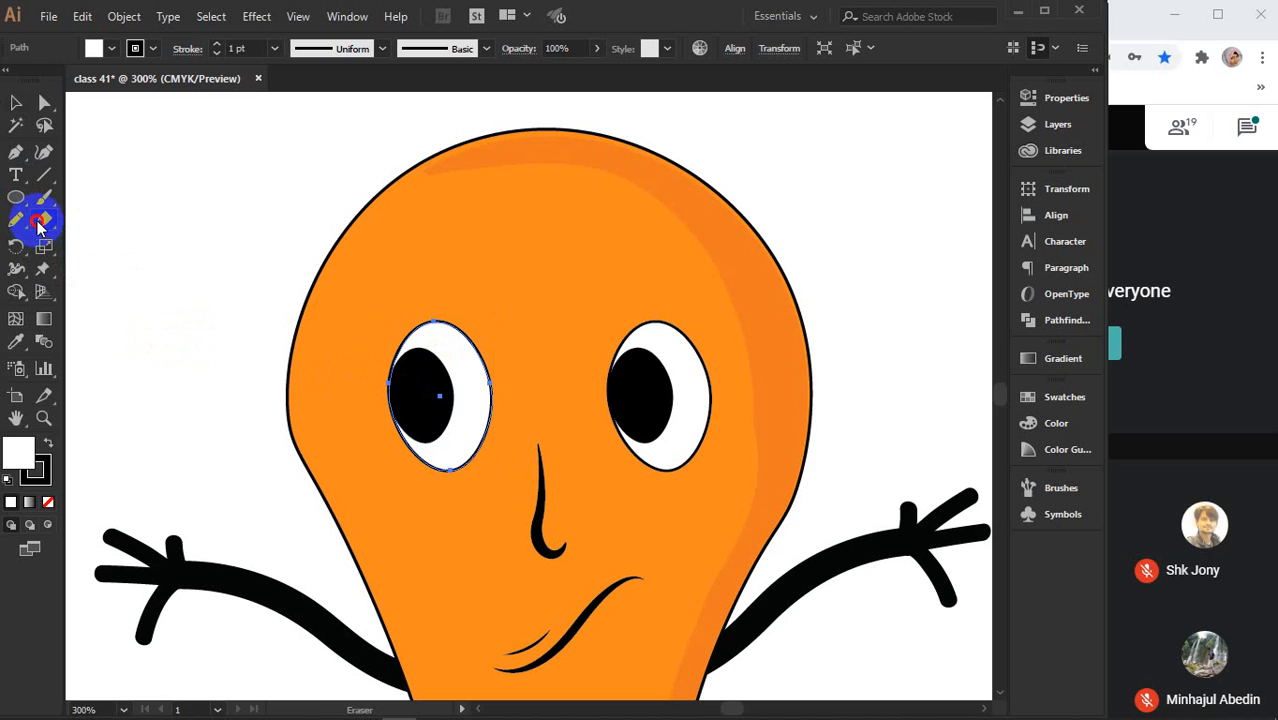
mouse_move(307, 346)
mouse_down()
mouse_move(366, 368)
mouse_move(363, 412)
mouse_move(375, 421)
mouse_move(400, 412)
mouse_move(292, 431)
mouse_move(373, 428)
mouse_move(398, 408)
mouse_up()
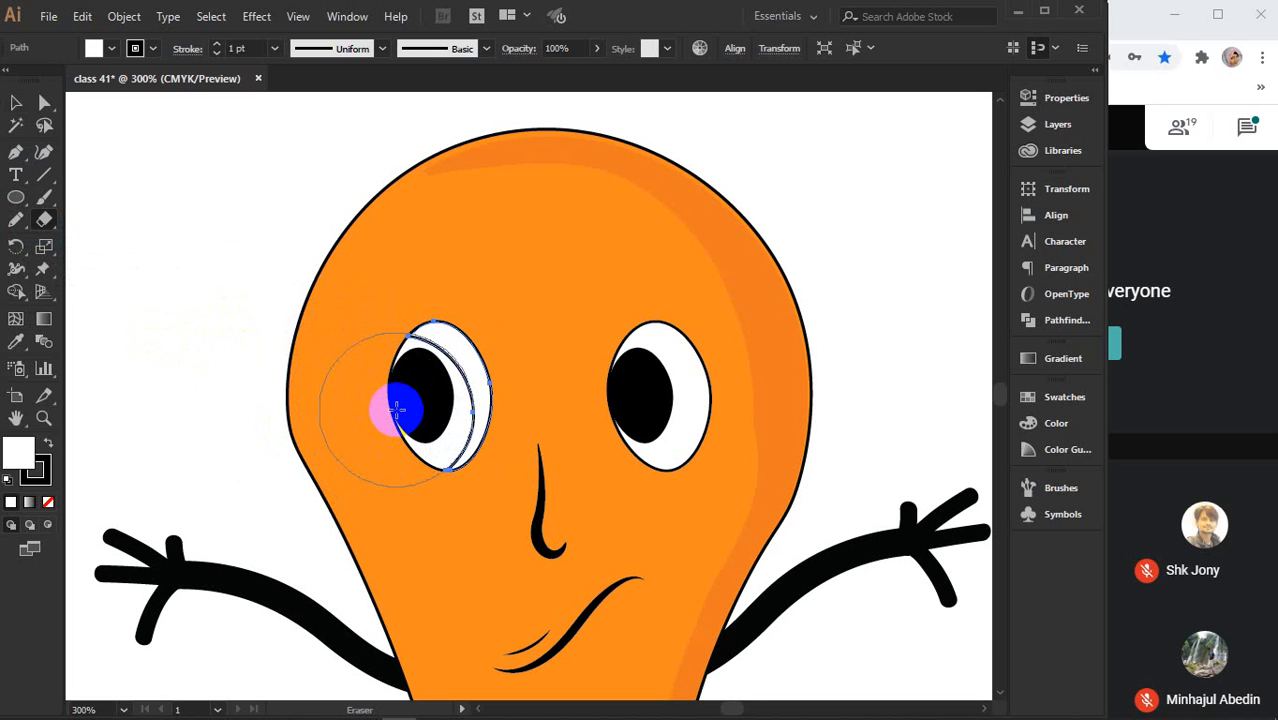
click(398, 407)
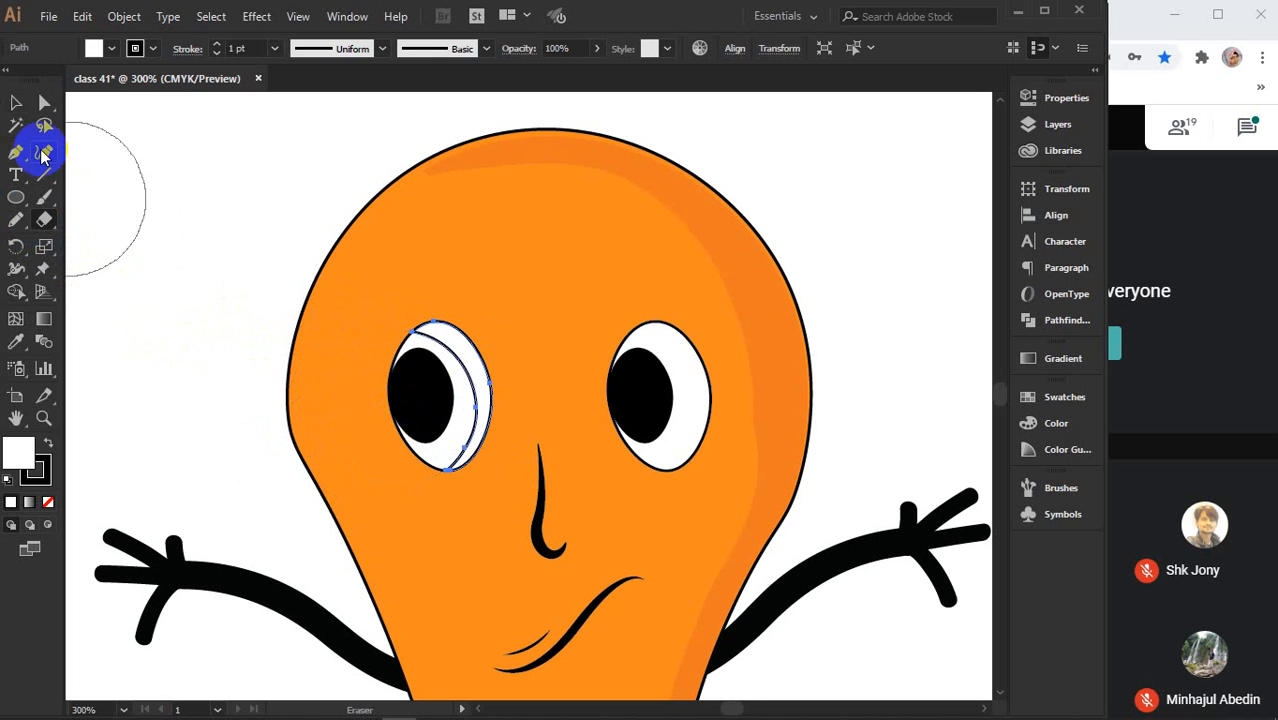
- Remove the stroke from the left eye's crescent and fill it with light grey #dbd2cc
click(16, 102)
click(371, 348)
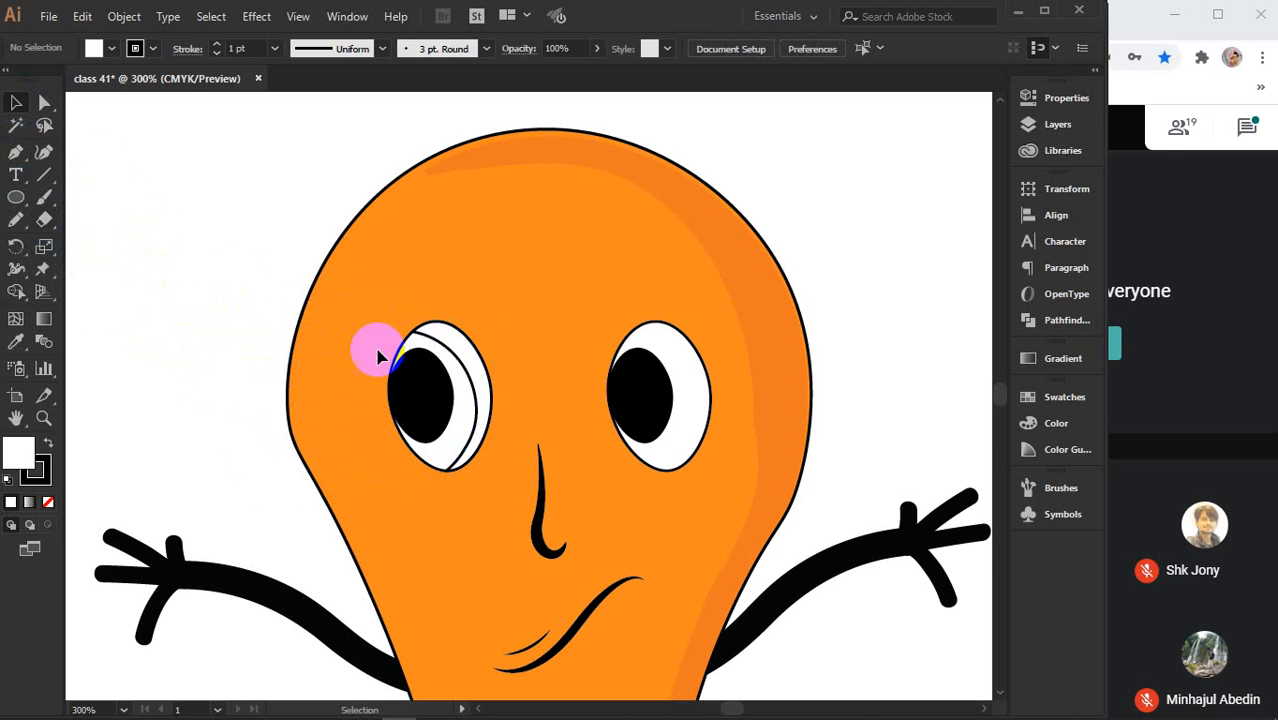
click(455, 333)
click(11, 501)
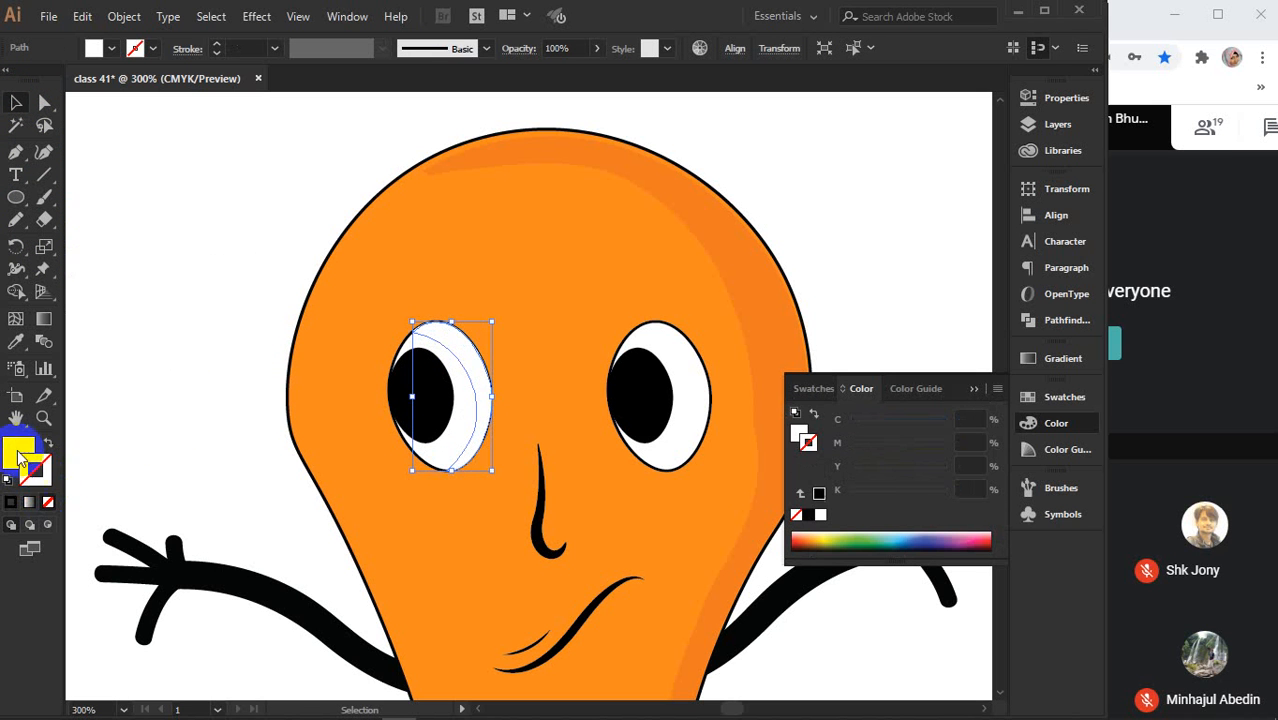
click(20, 456)
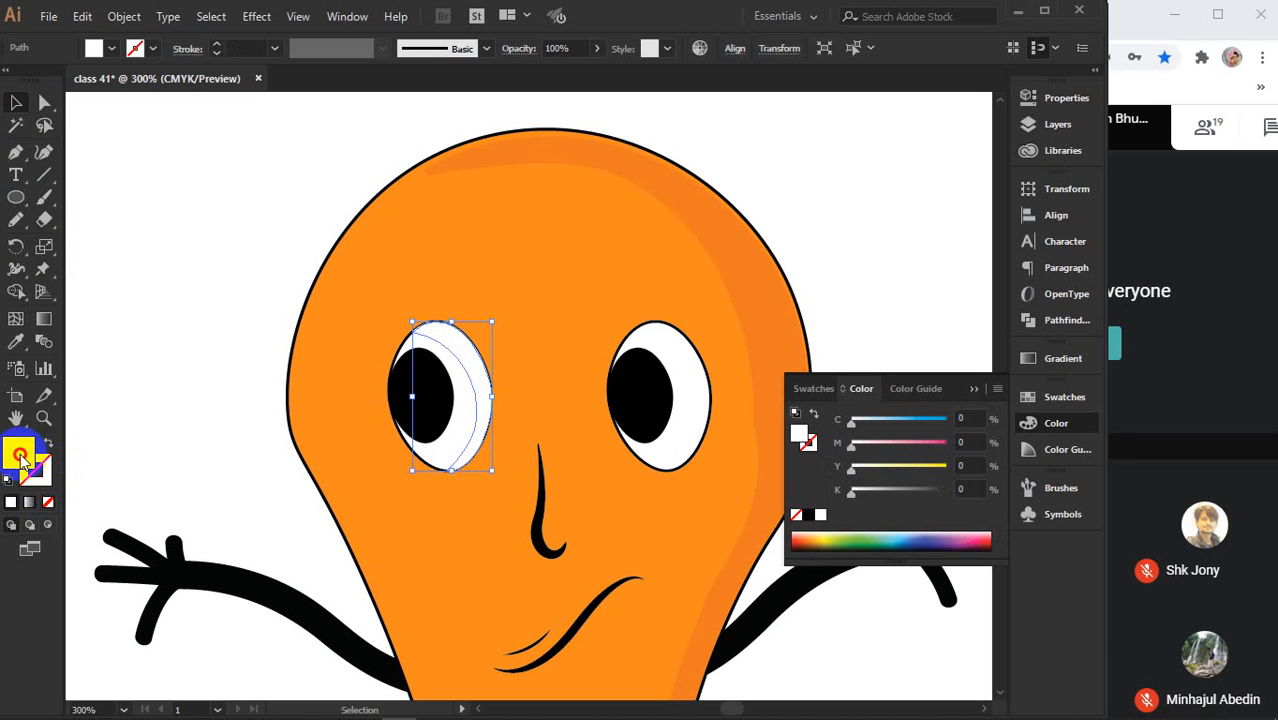
double_click(20, 456)
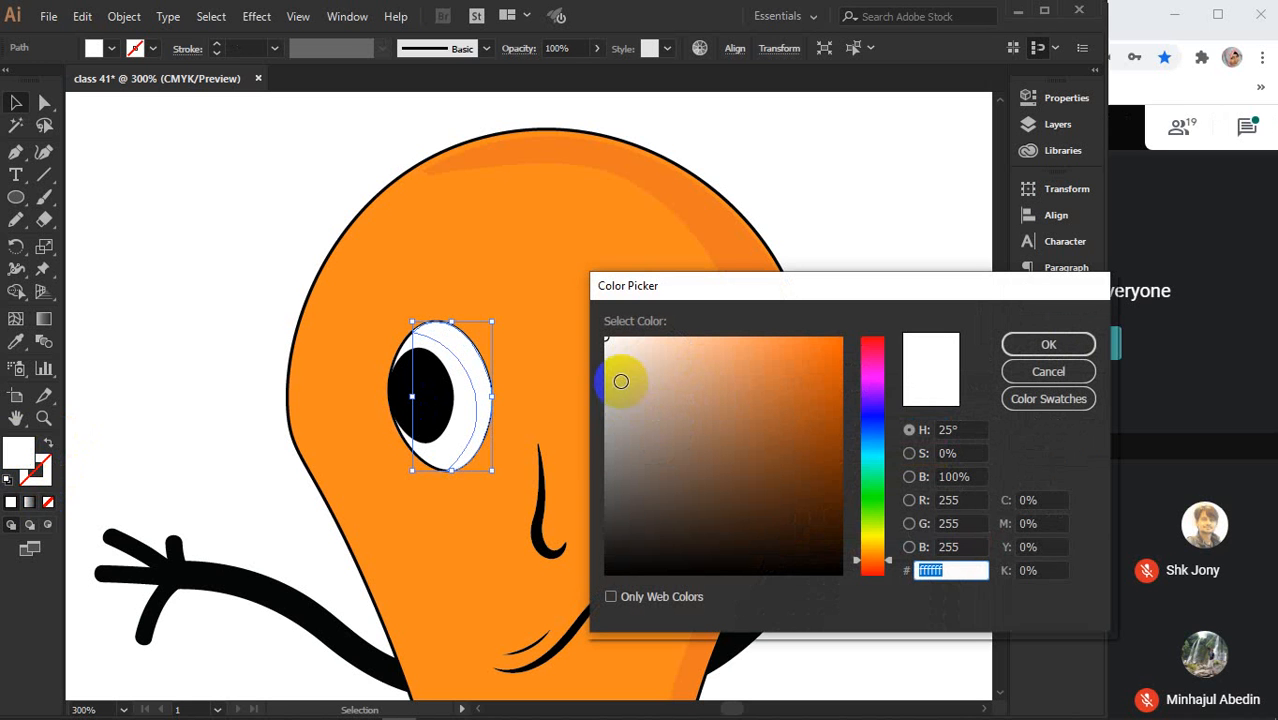
click(611, 366)
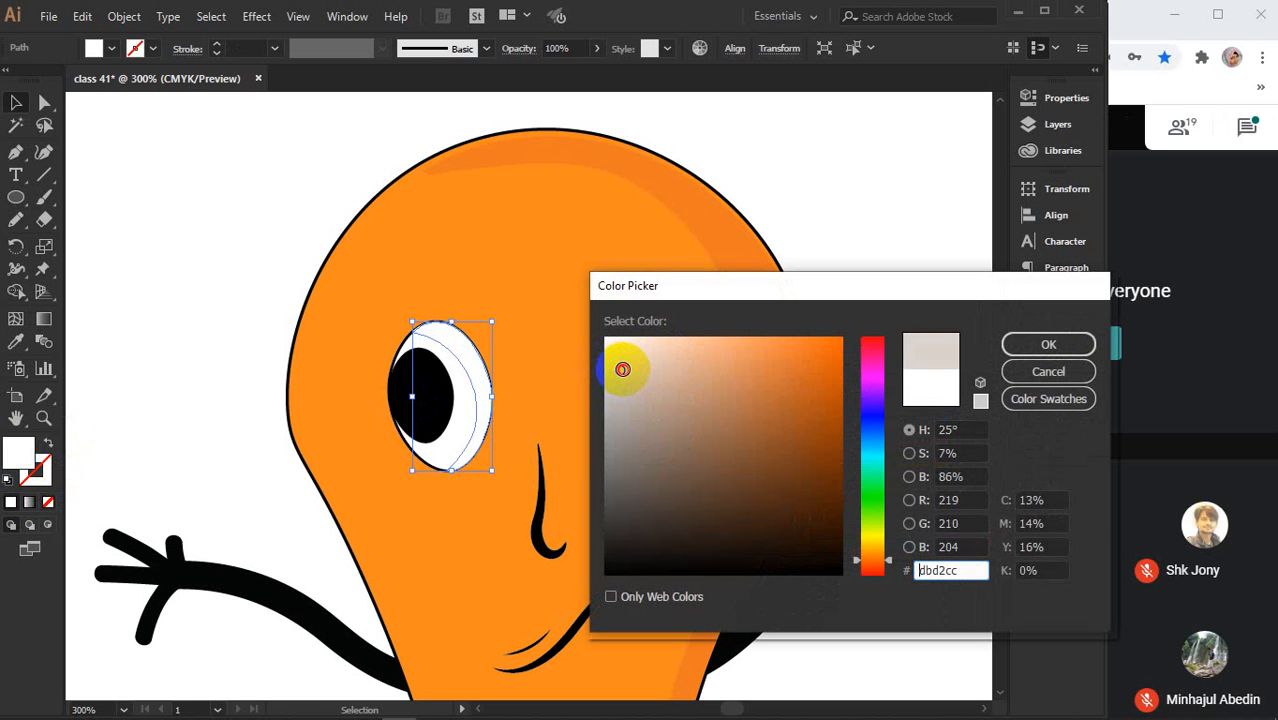
click(1027, 343)
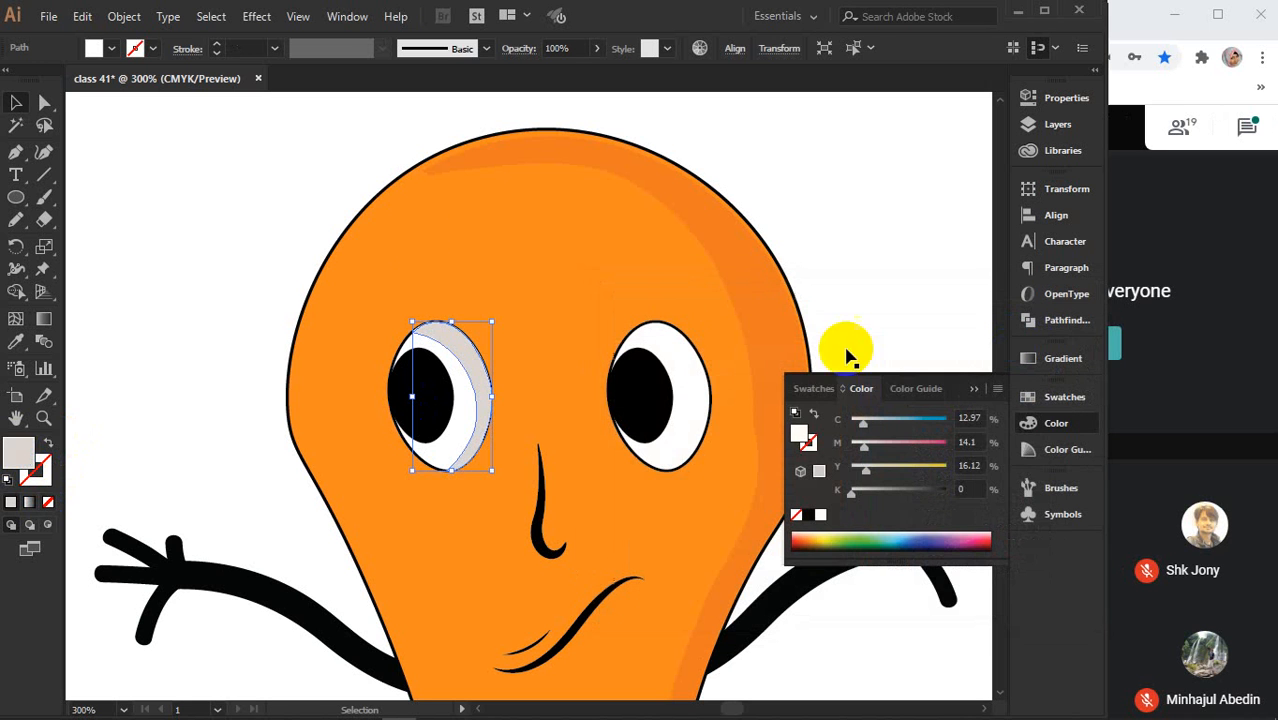
click(259, 203)
click(973, 388)
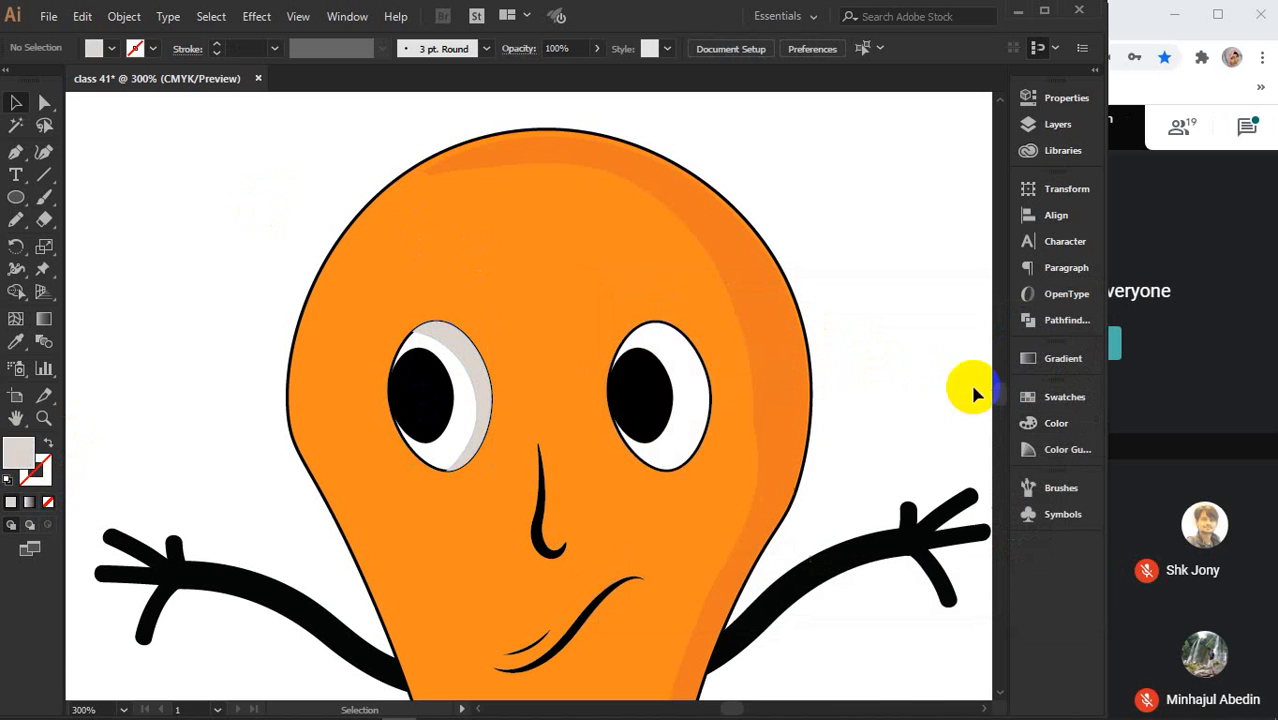
- Scale the left eye's grey crescent down slightly about its centre so it fits inside the black outline
scroll(503, 386, up, 2)
click(452, 369)
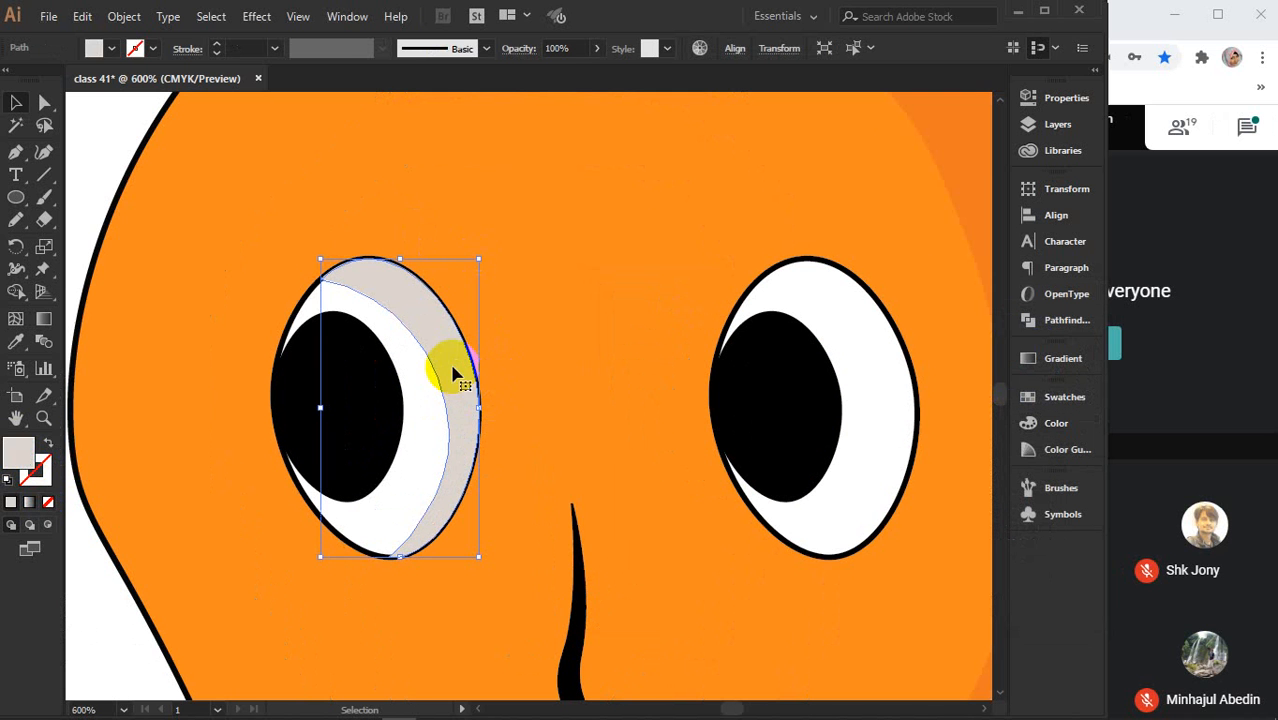
drag(476, 268, 477, 265)
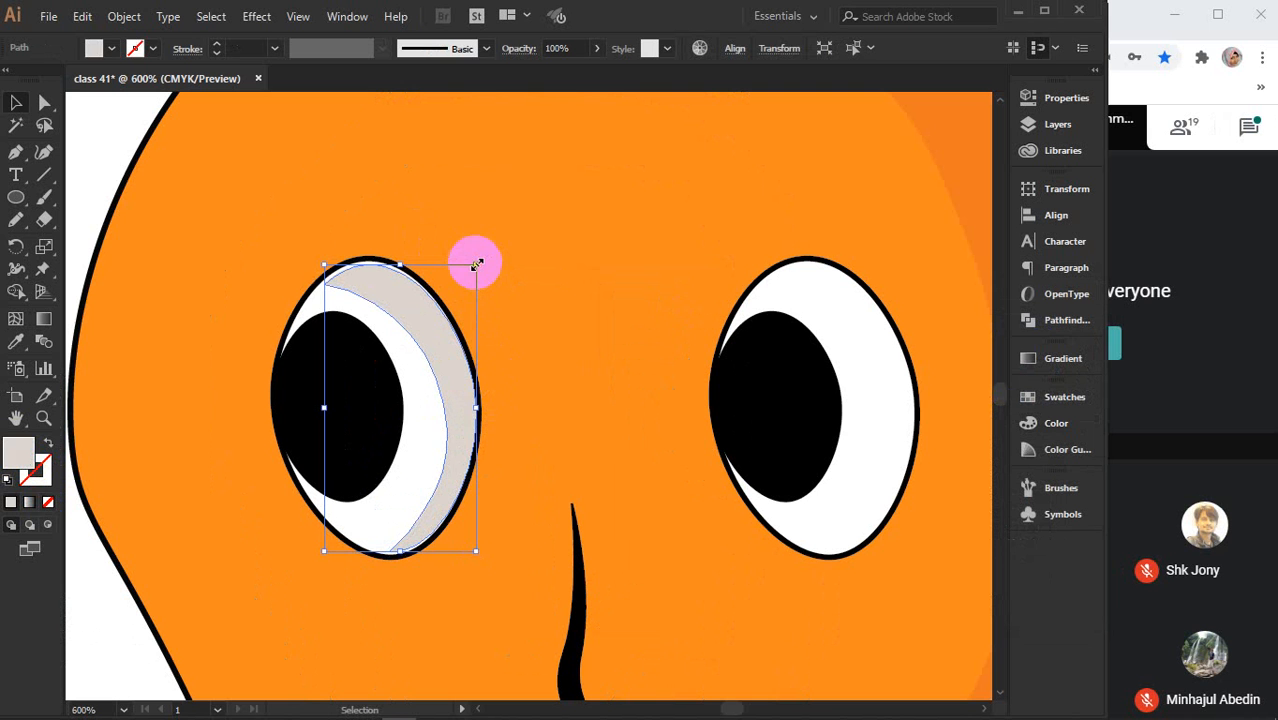
click(97, 162)
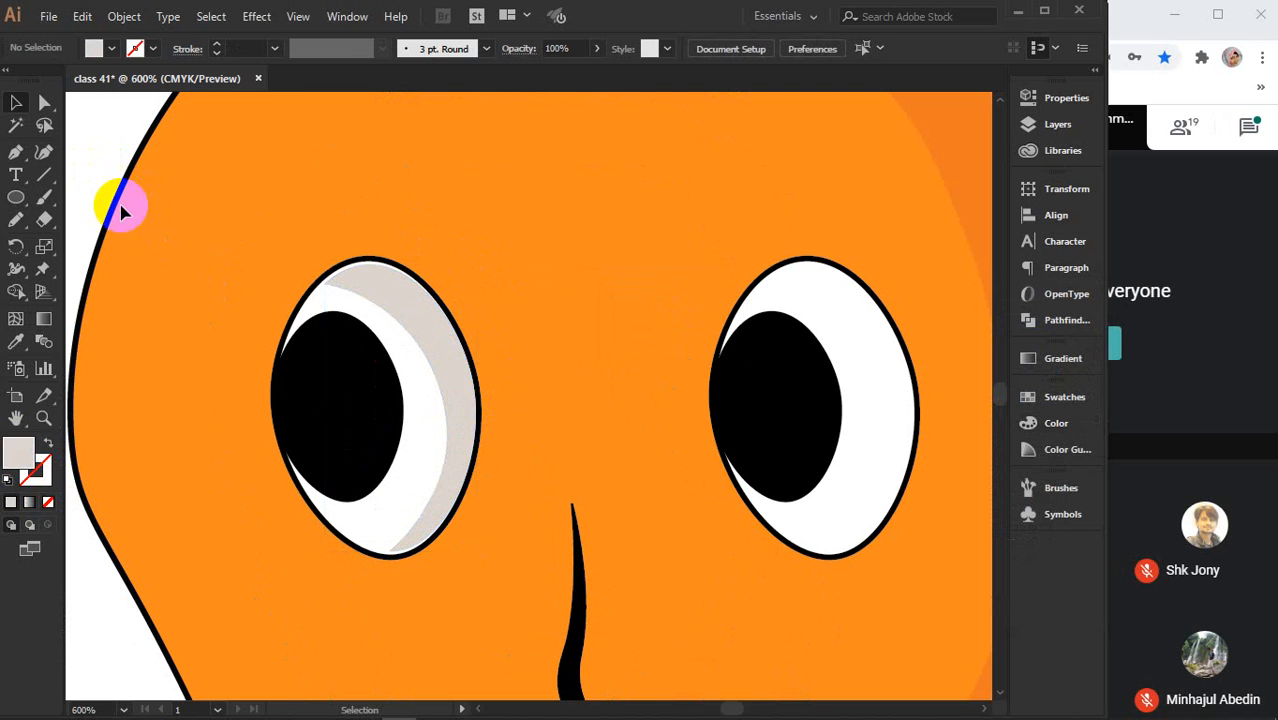
- Try to close the gap along the upper edge of the left eye's crescent by repositioning its top anchor points
click(420, 312)
scroll(371, 286, up, 2)
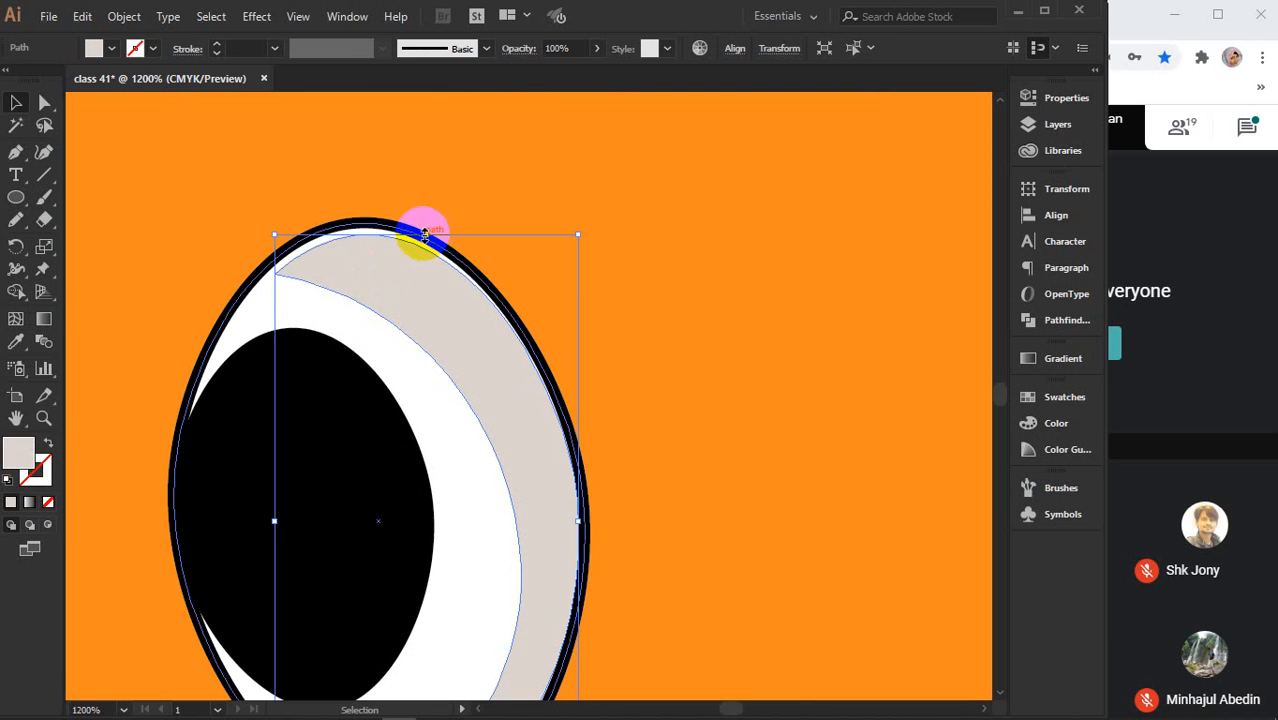
drag(424, 233, 422, 232)
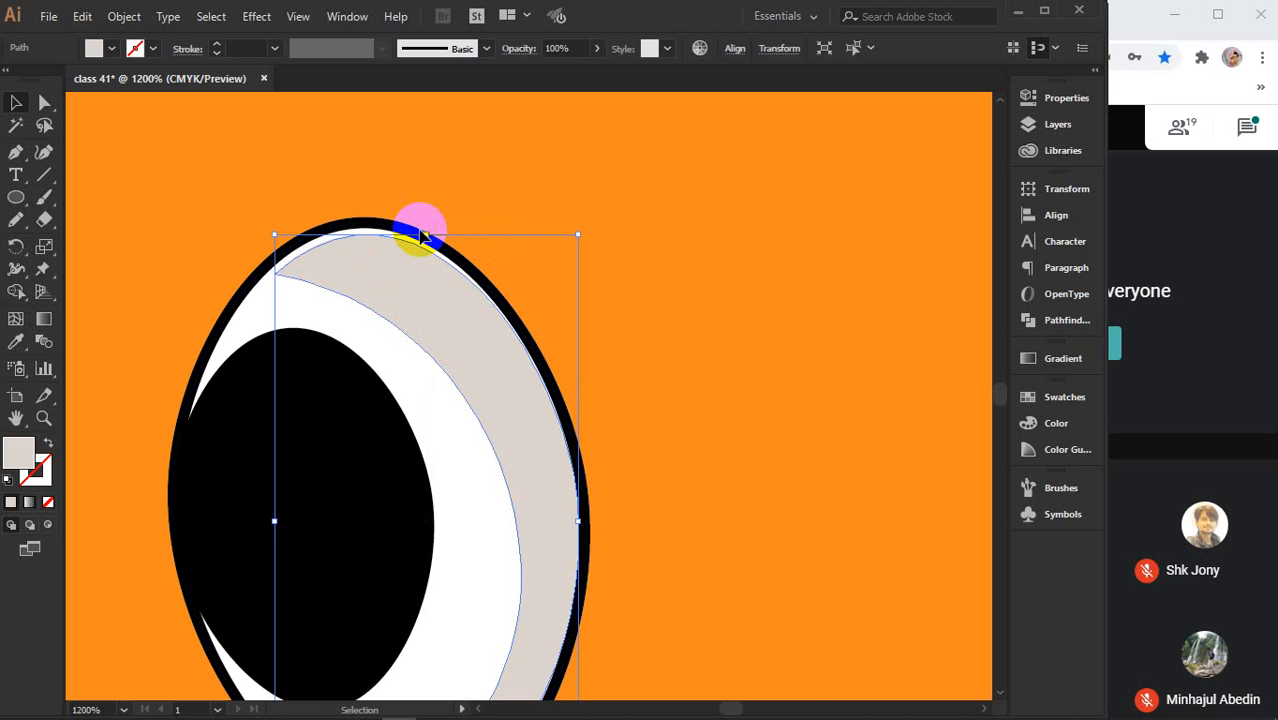
scroll(344, 250, up, 2)
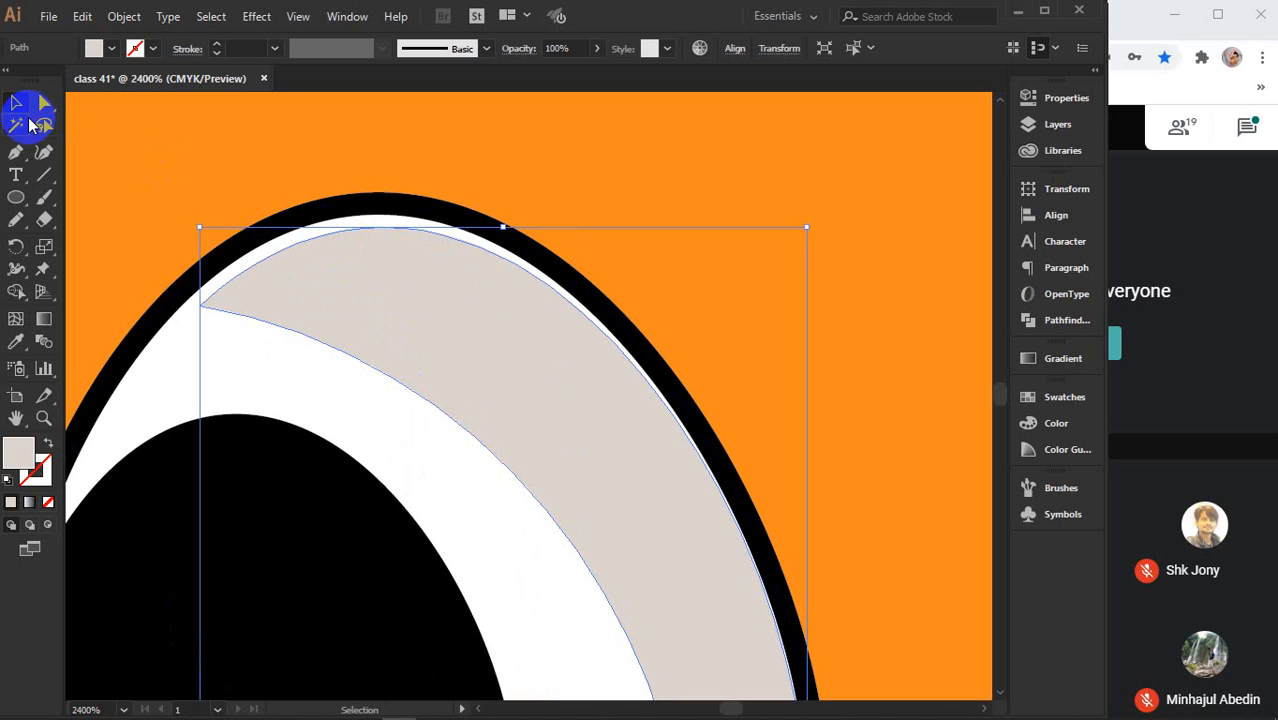
click(36, 112)
click(200, 305)
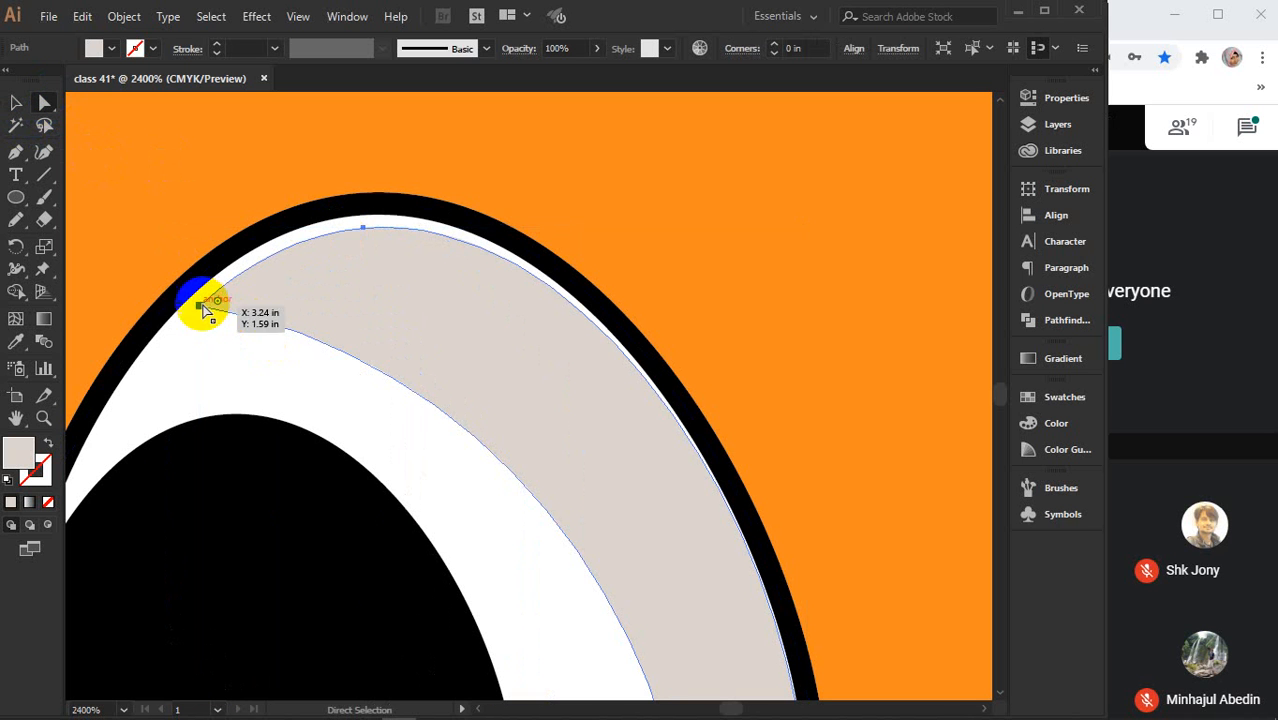
drag(200, 305, 182, 296)
mouse_move(343, 230)
mouse_down()
mouse_move(362, 217)
mouse_move(363, 228)
mouse_up()
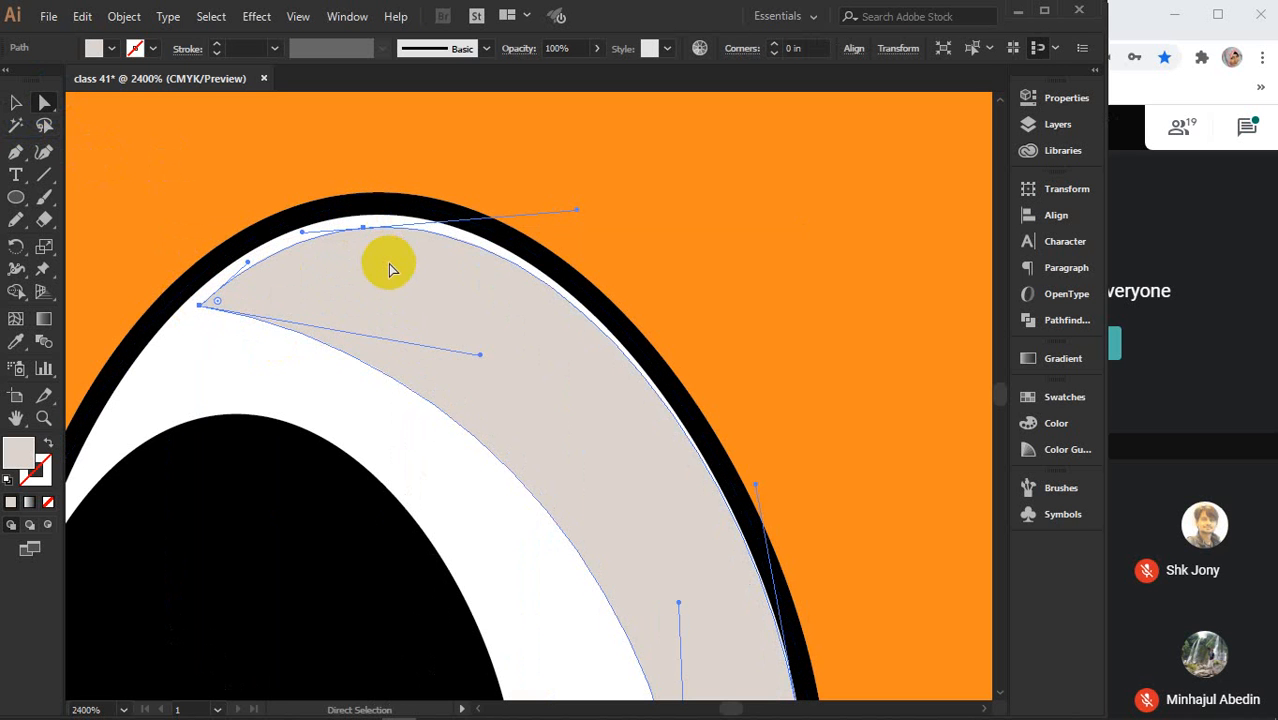
scroll(391, 243, up, 2)
drag(355, 238, 440, 262)
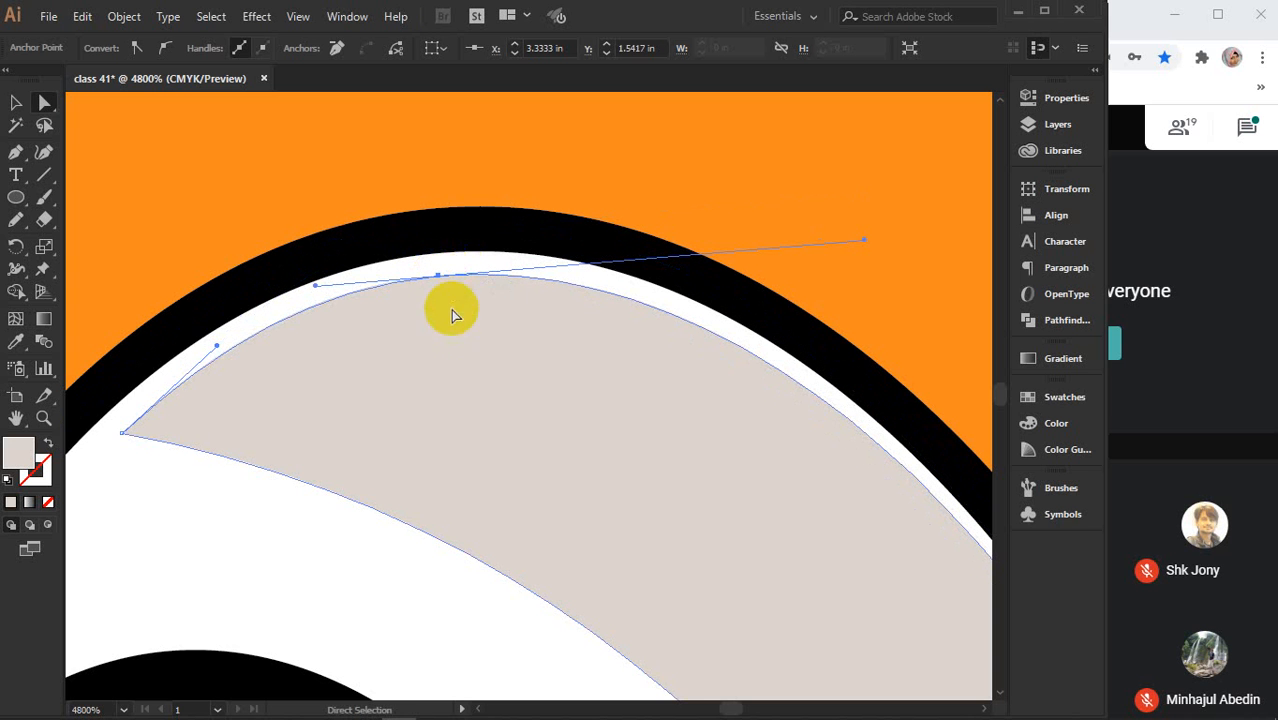
- Try nudging the left eye's crescent up and back down by the keyboard increment
click(16, 104)
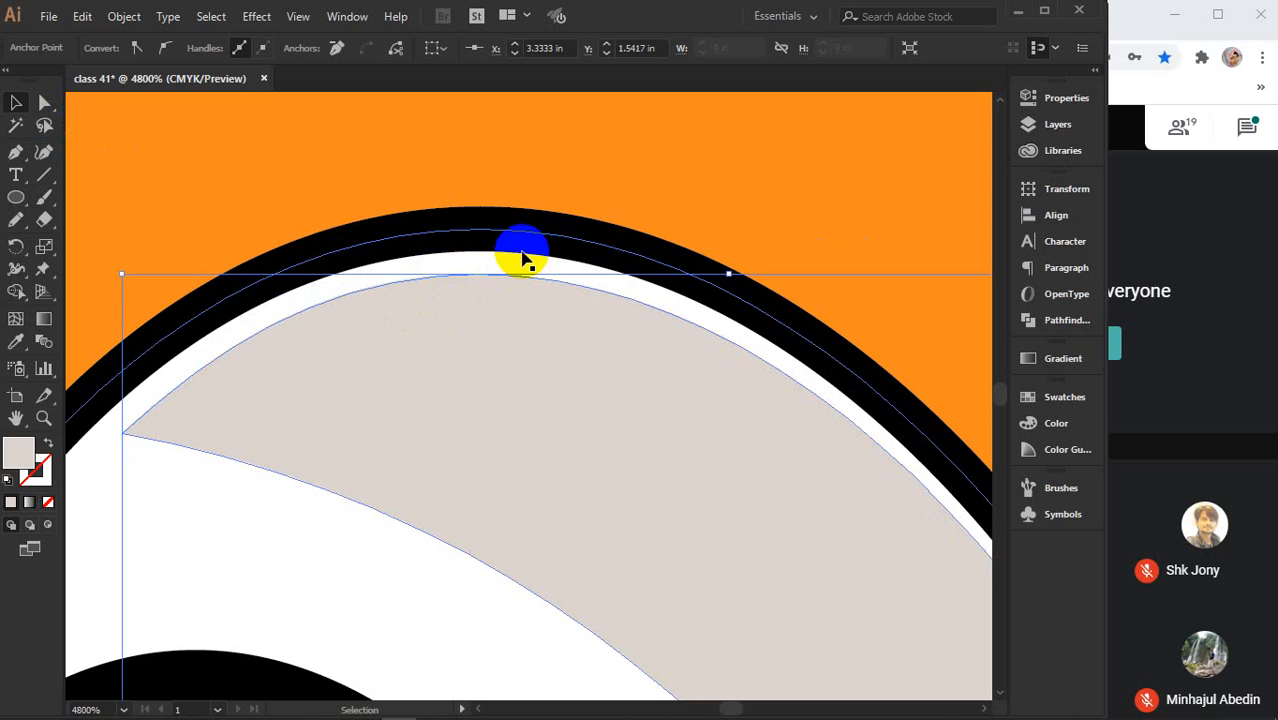
key(Up)
key(Down)
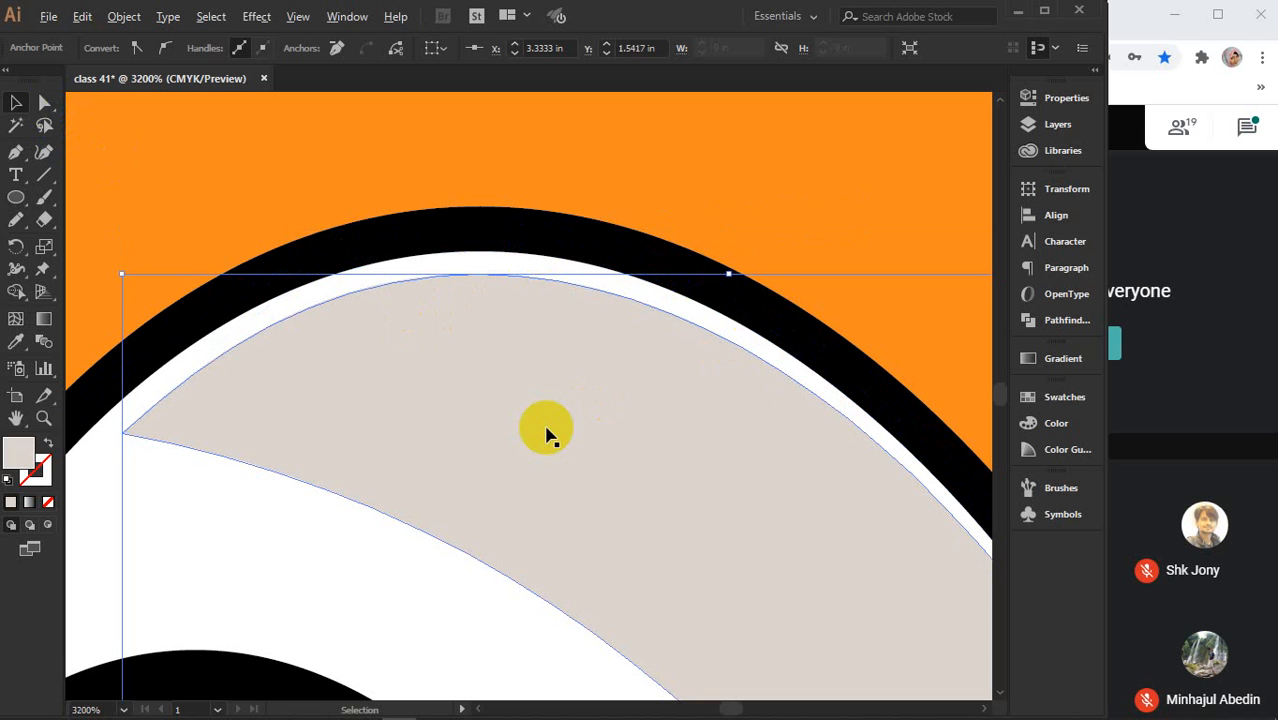
scroll(545, 432, down, 5)
click(137, 113)
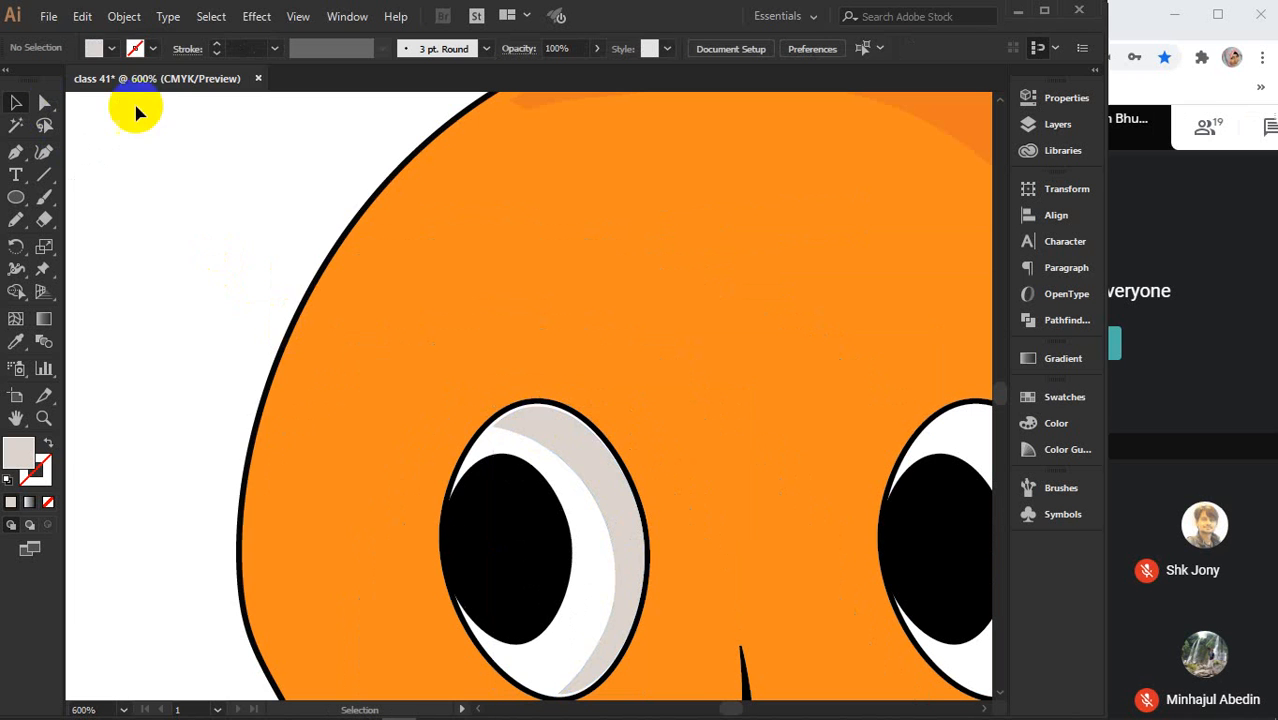
- In the general preferences, set the corner radius to 0 in and enter a new keyboard increment in pixels
click(84, 16)
mouse_move(157, 612)
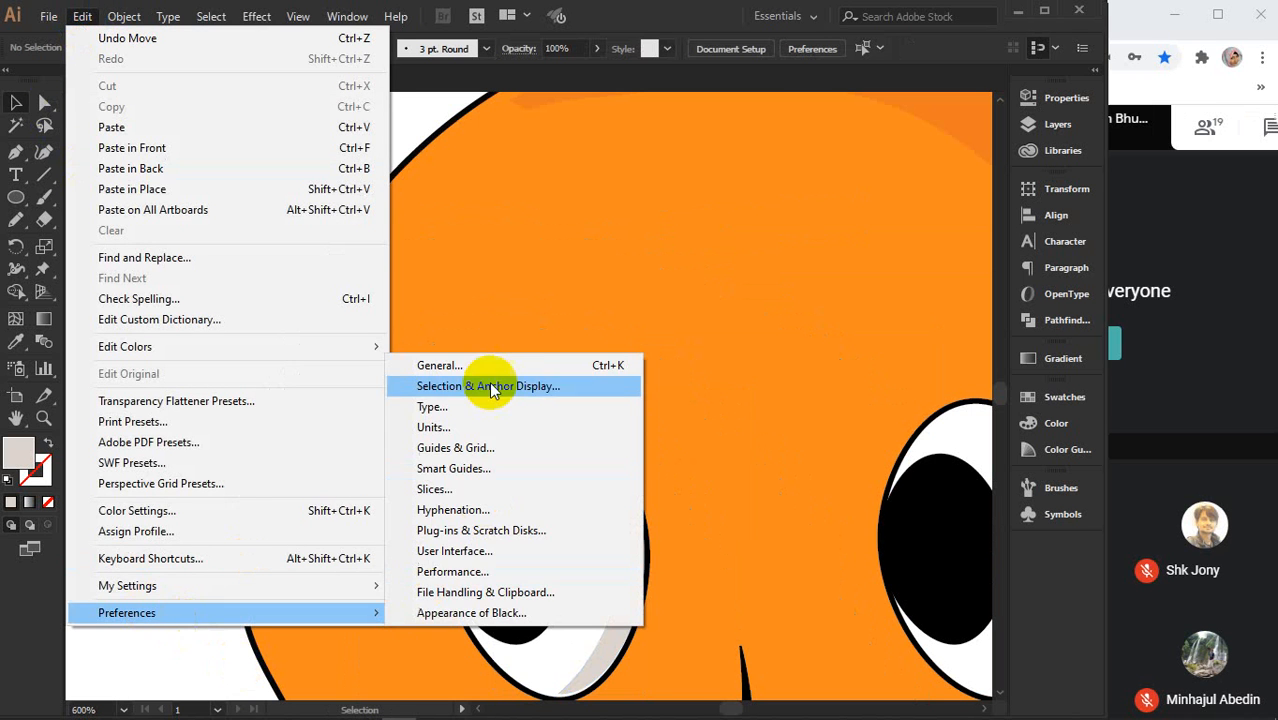
click(439, 365)
click(456, 177)
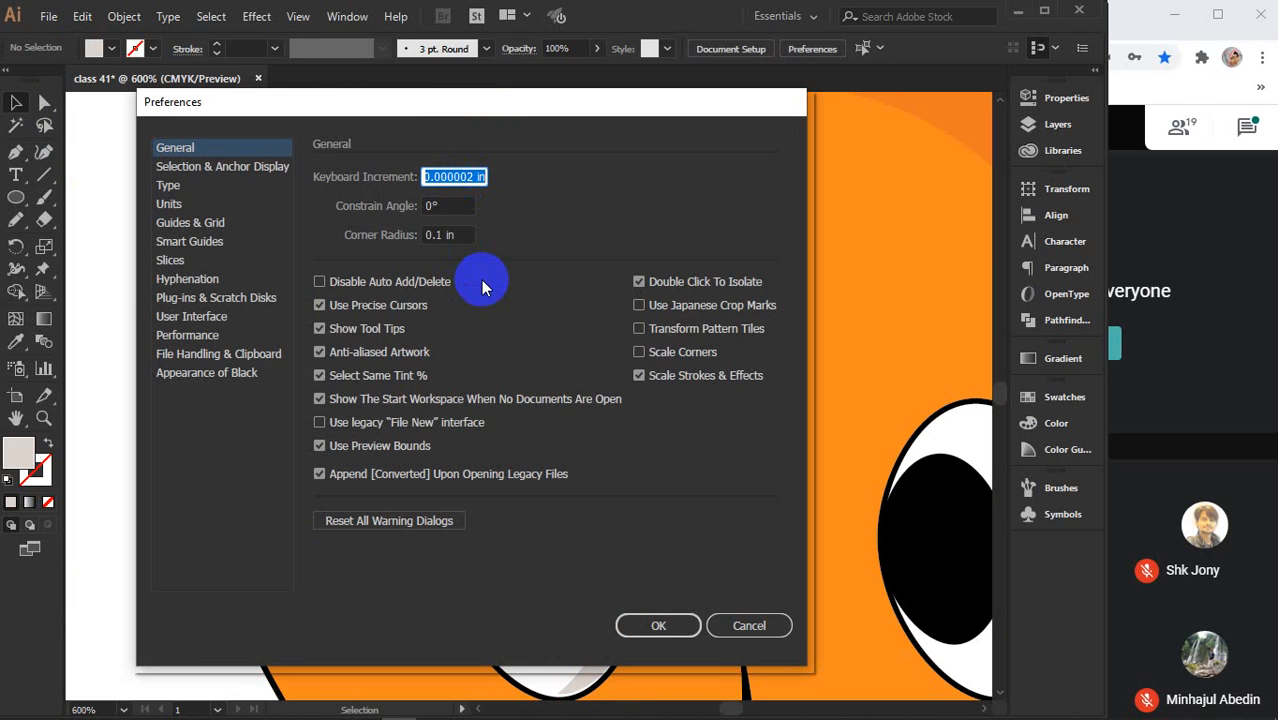
click(462, 236)
drag(462, 238, 378, 240)
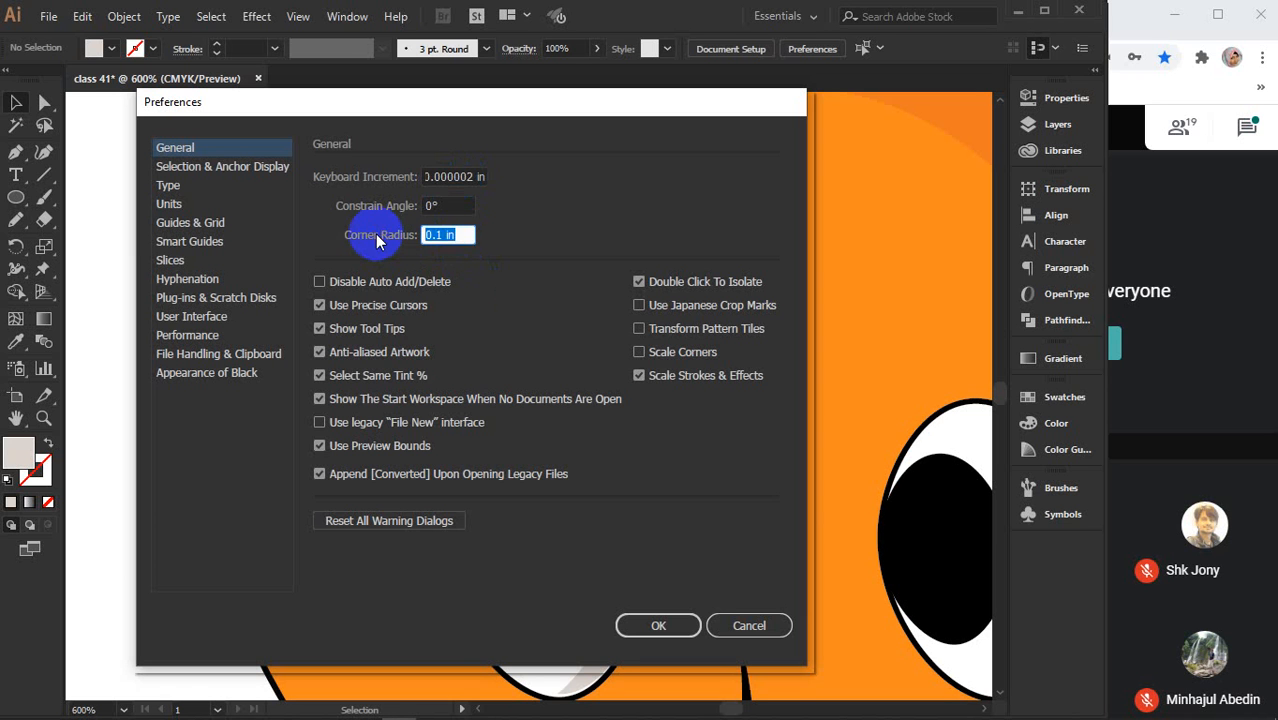
text(0)
drag(430, 170, 508, 192)
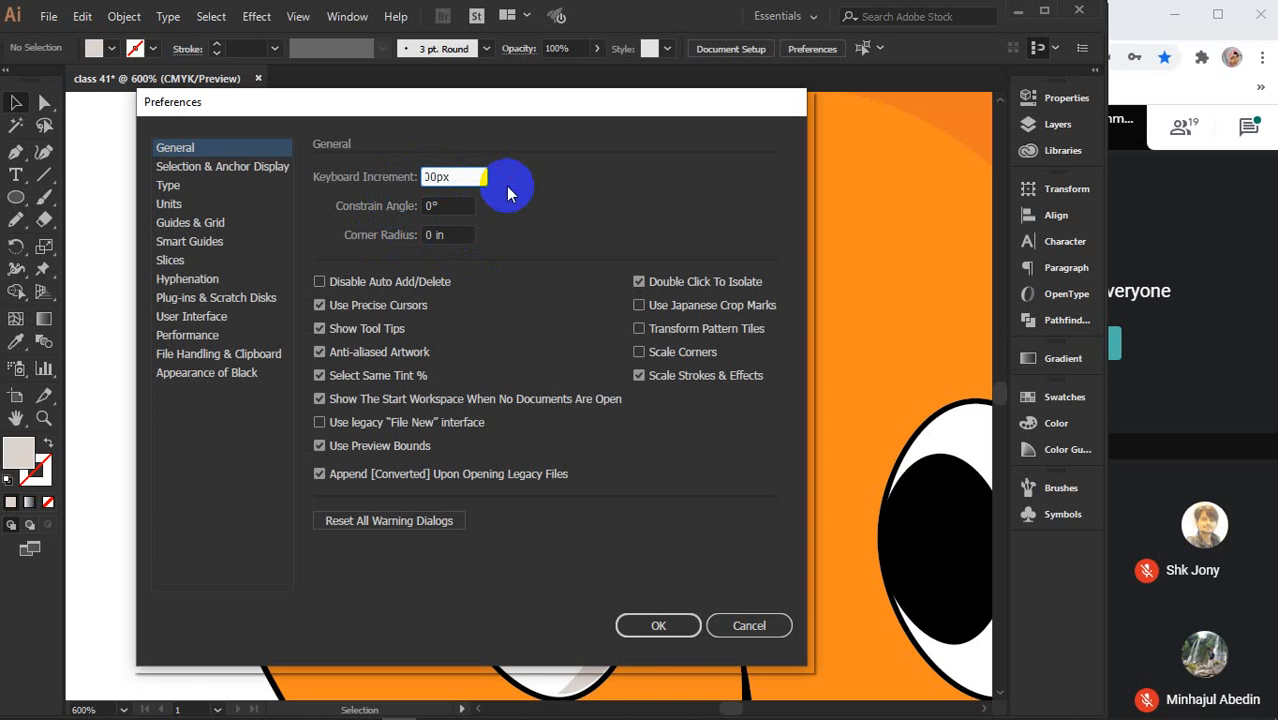
click(655, 627)
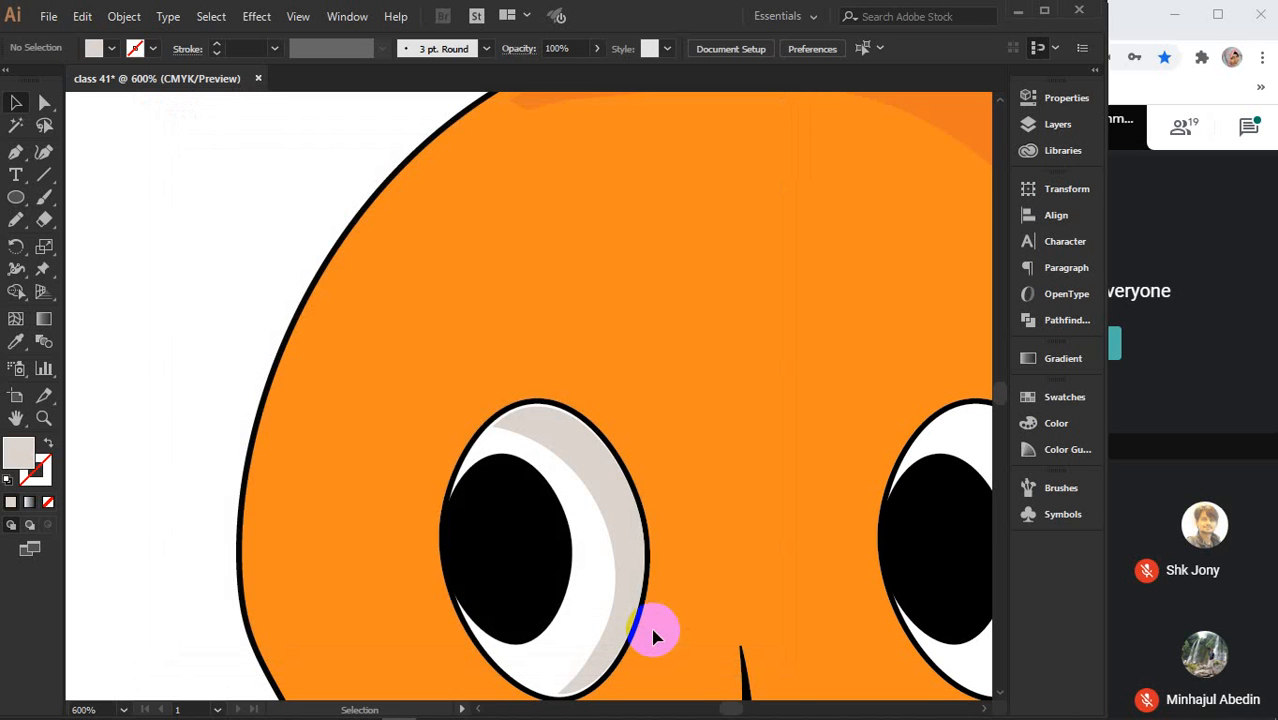
- Duplicate the left eye's grey crescent straight across onto the right eye and nudge it left to fit the outline
click(547, 452)
click(134, 229)
key(ctrl+minus)
key(ctrl+minus)
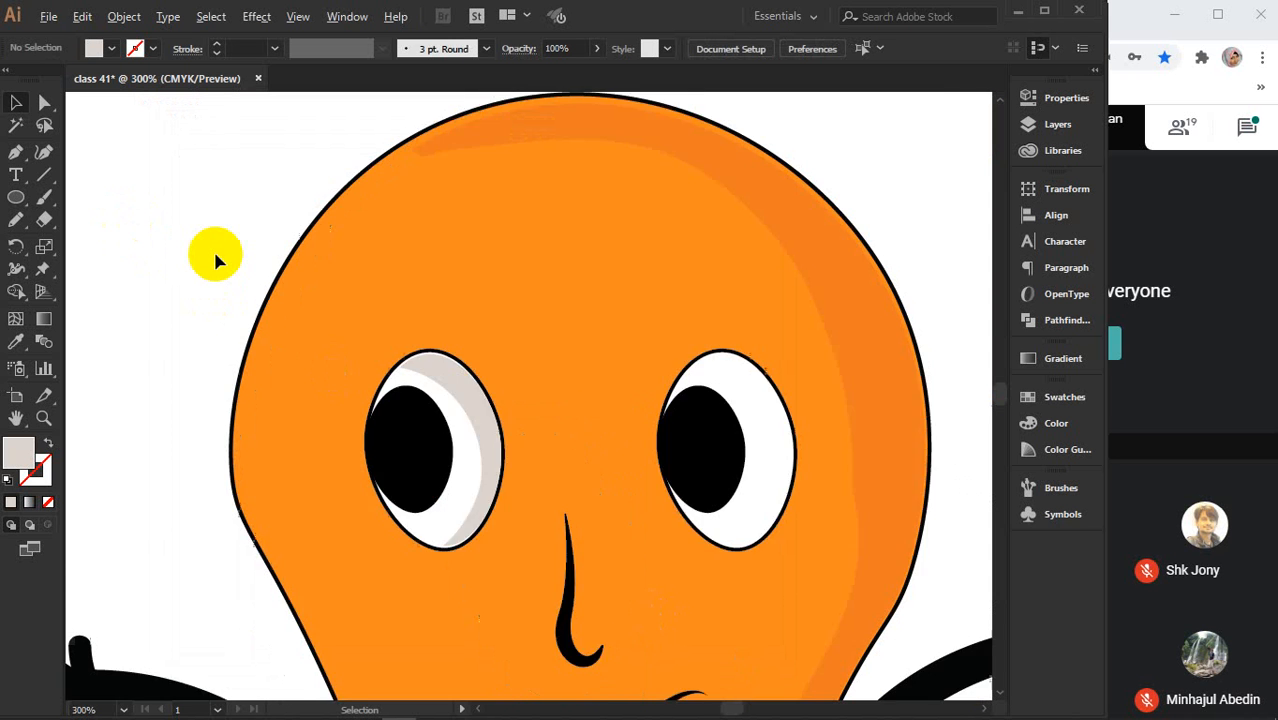
click(399, 361)
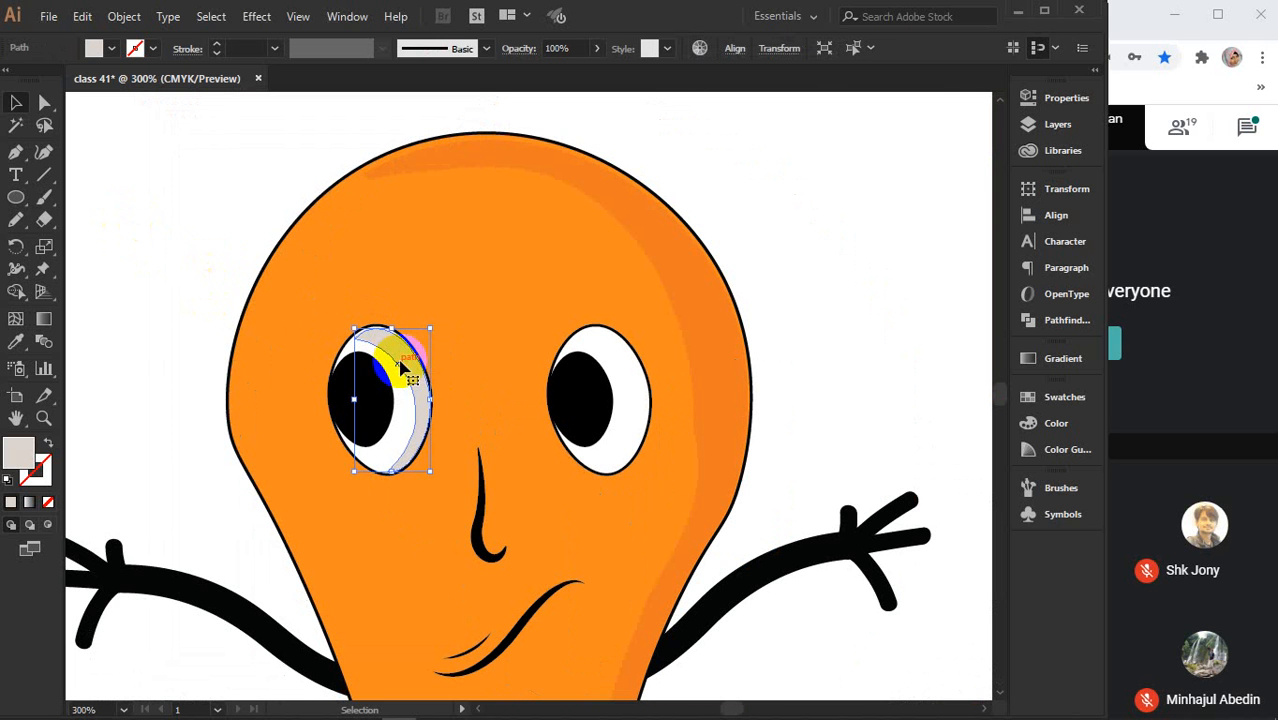
drag(405, 367, 622, 368)
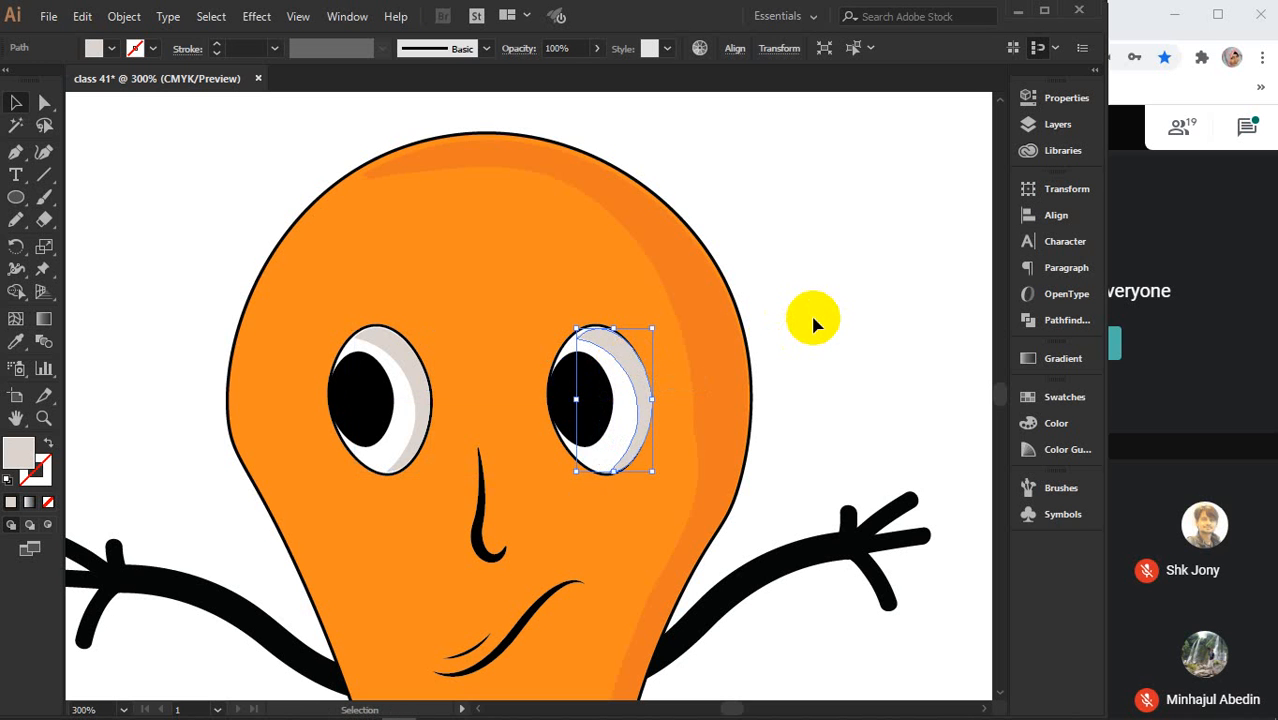
key(Left)
click(812, 322)
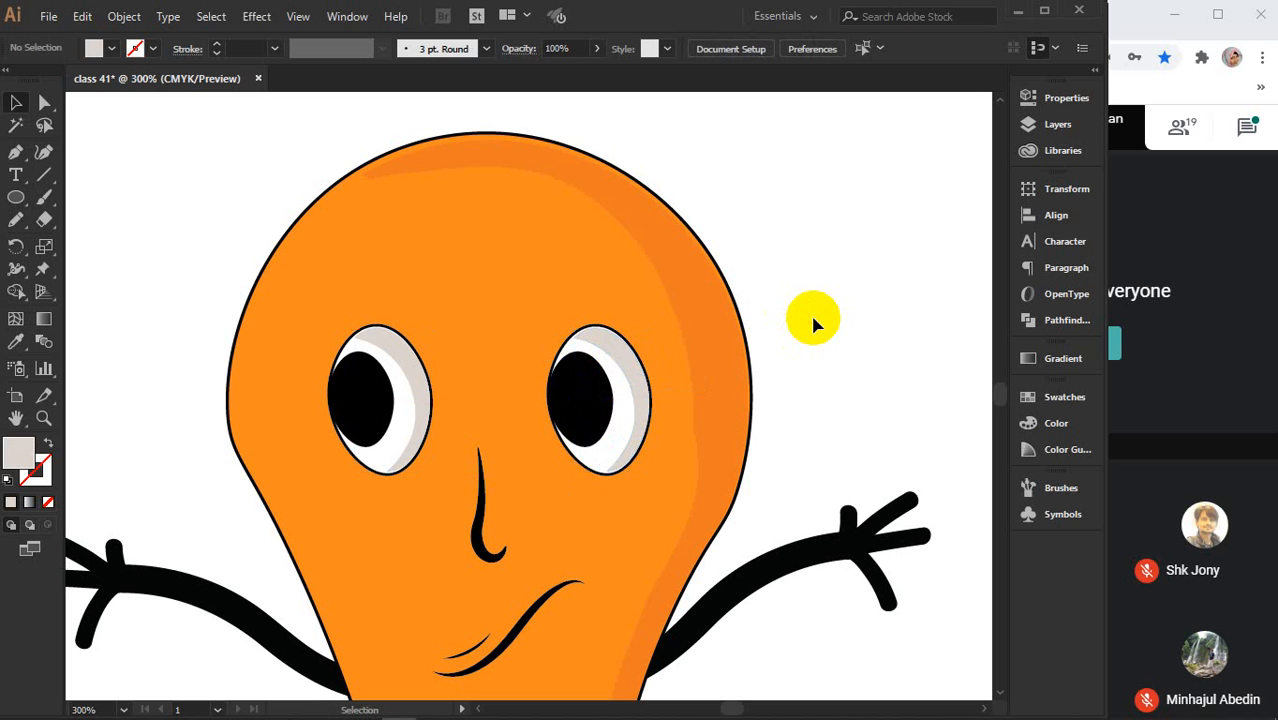
- Select the mouth curve with its small crease line and move both slightly down, farther from the nose
scroll(812, 322, down, 2)
drag(812, 322, 718, 333)
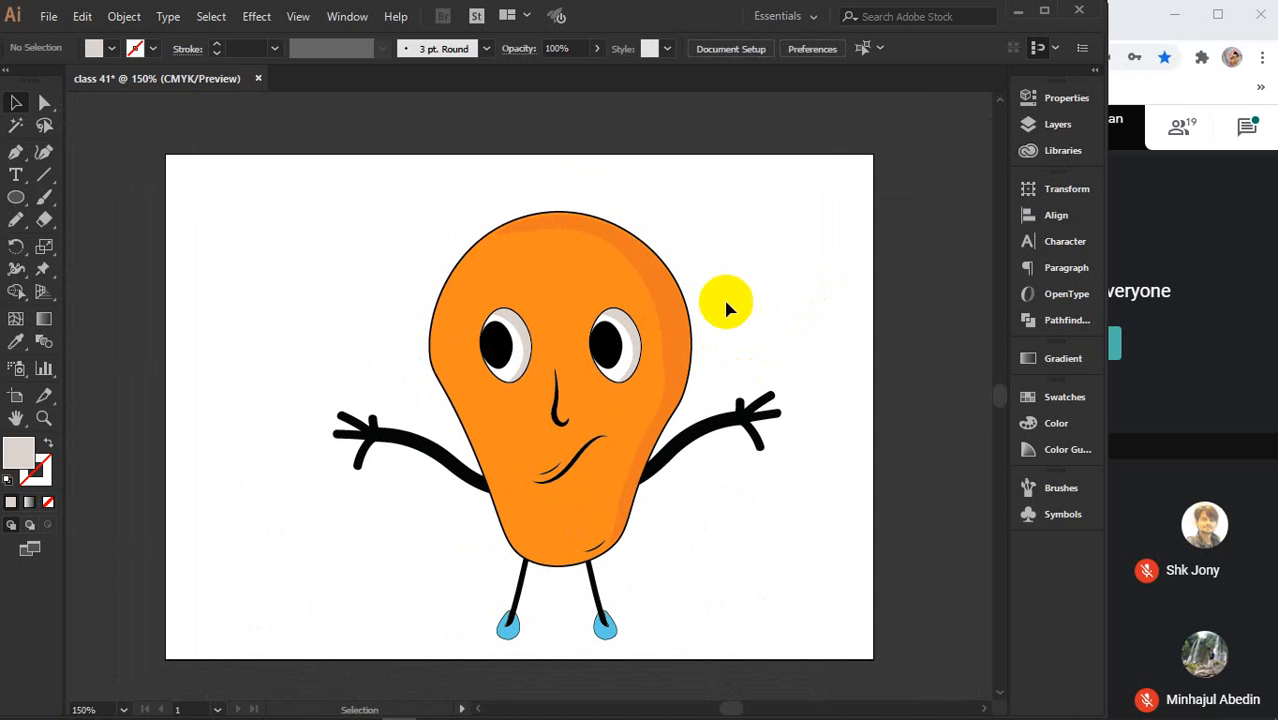
click(563, 470)
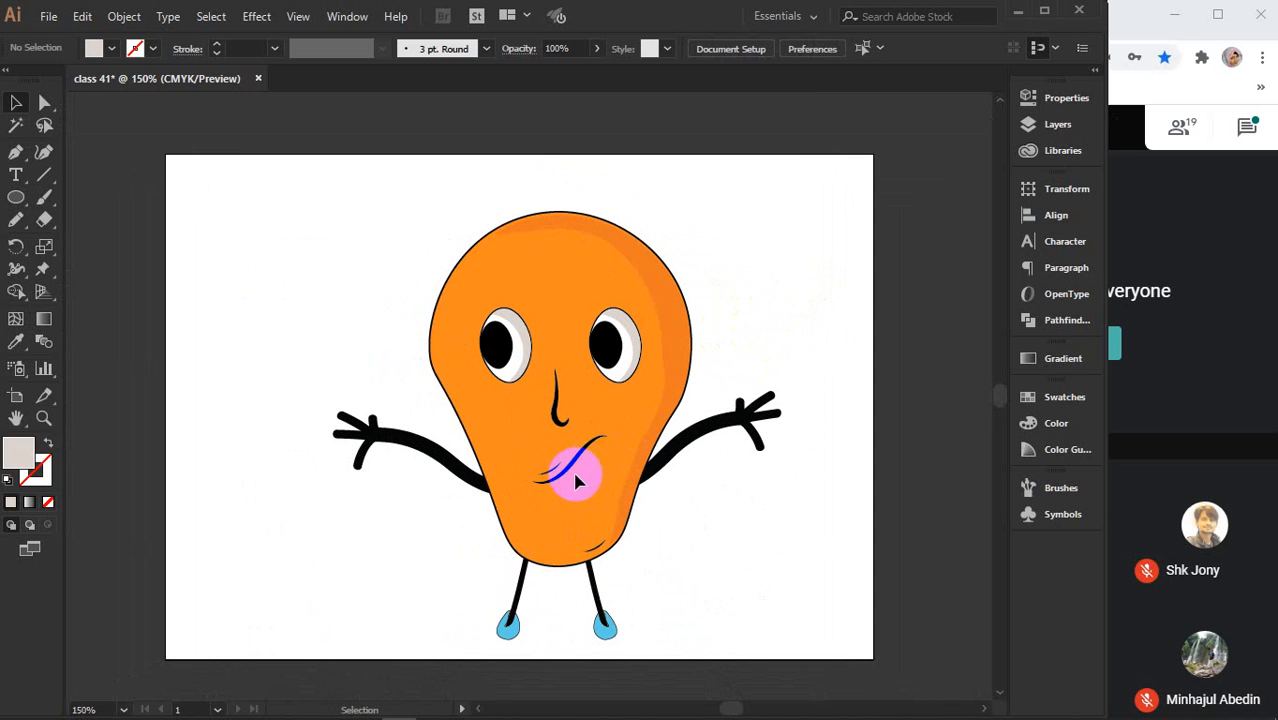
click(548, 470)
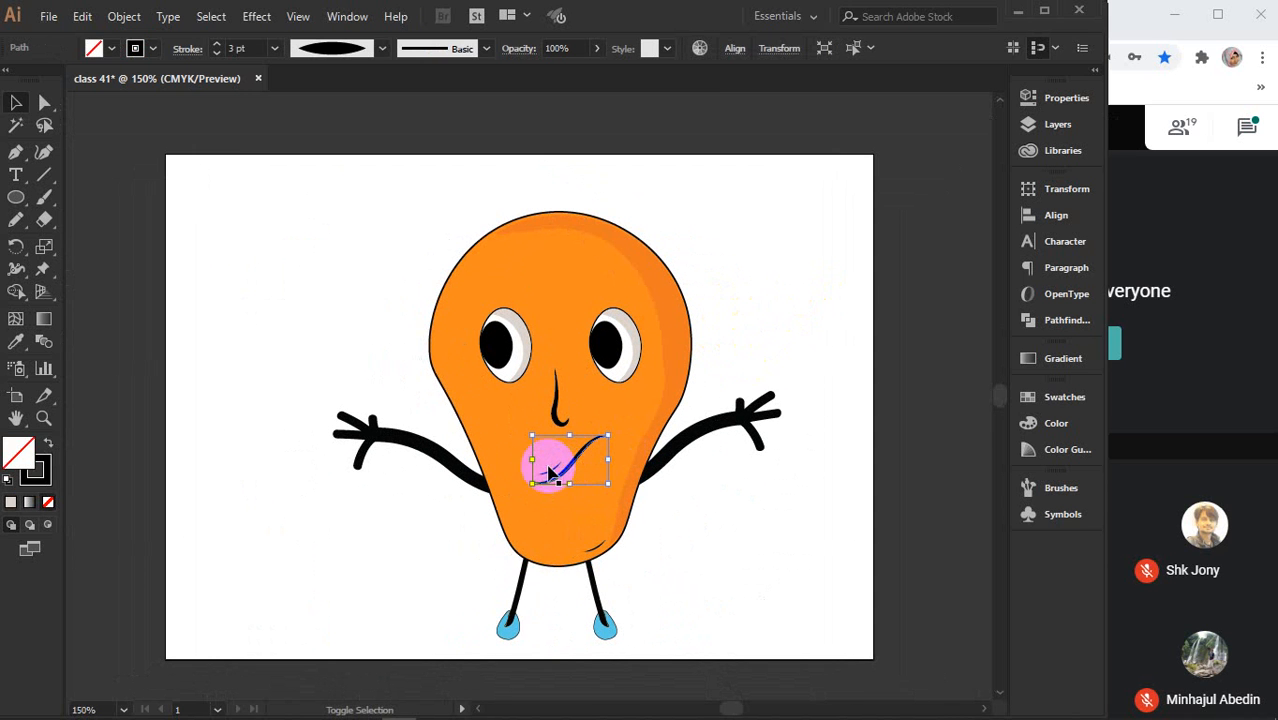
drag(553, 468, 612, 480)
click(790, 540)
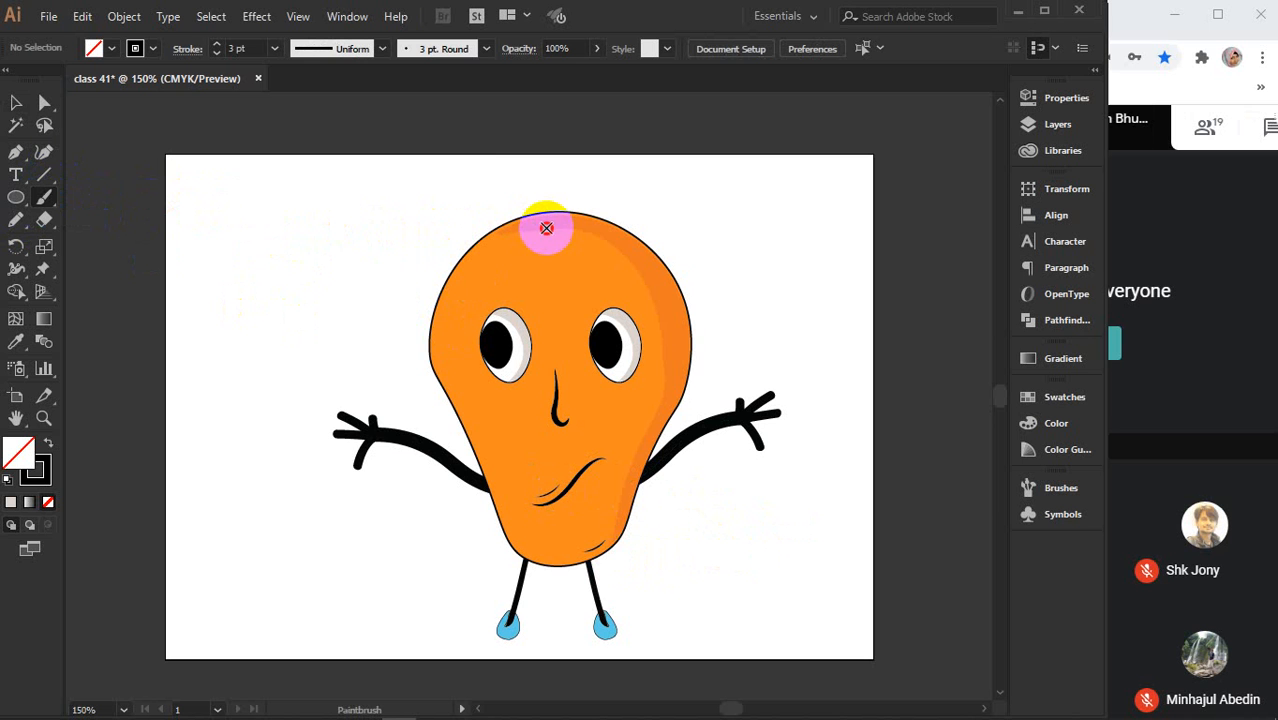
- Paint three black 1 pt hair strokes on top of the head, curving left, curving right and straight up between them
drag(546, 228, 485, 177)
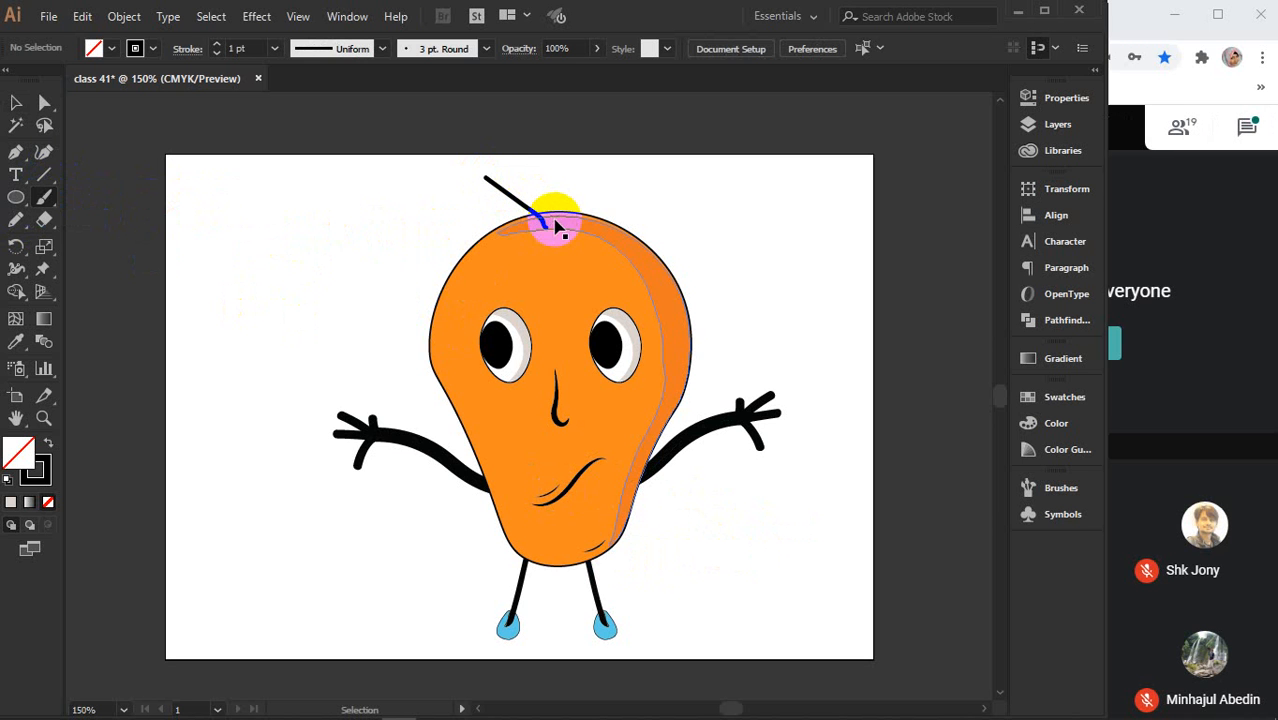
mouse_move(555, 218)
mouse_down()
mouse_move(497, 200)
mouse_move(612, 190)
mouse_up()
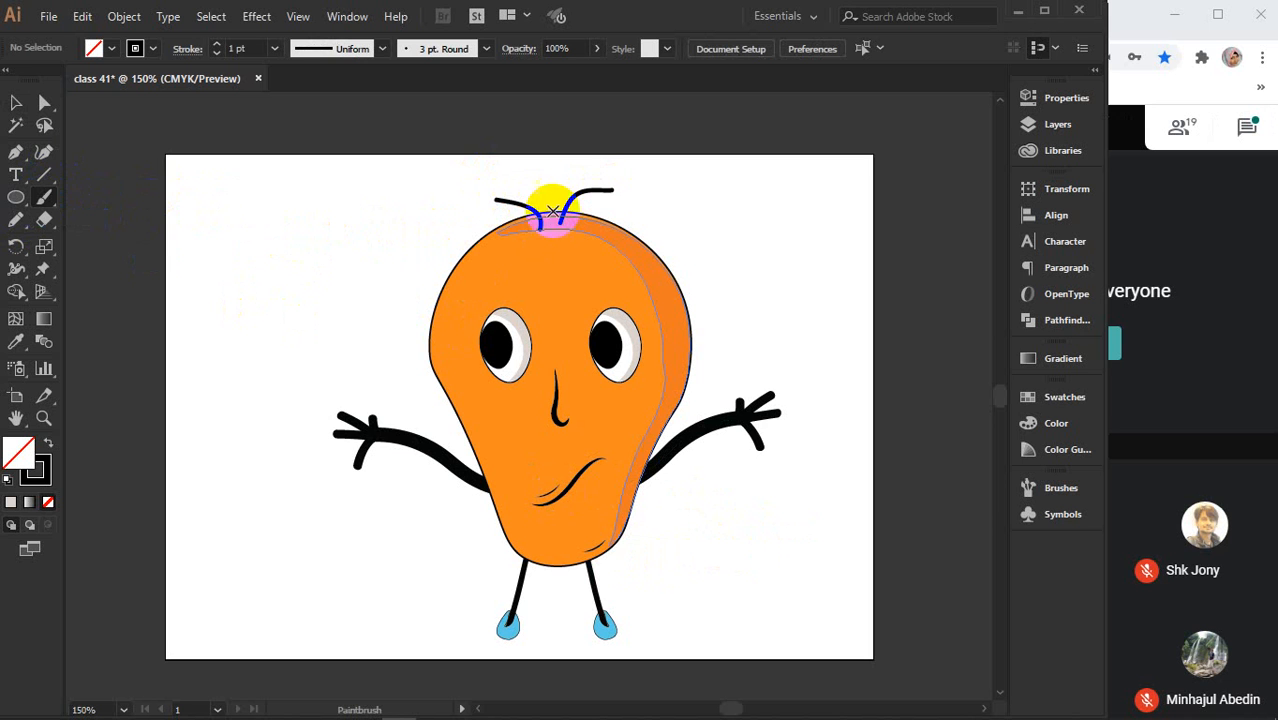
drag(548, 217, 546, 176)
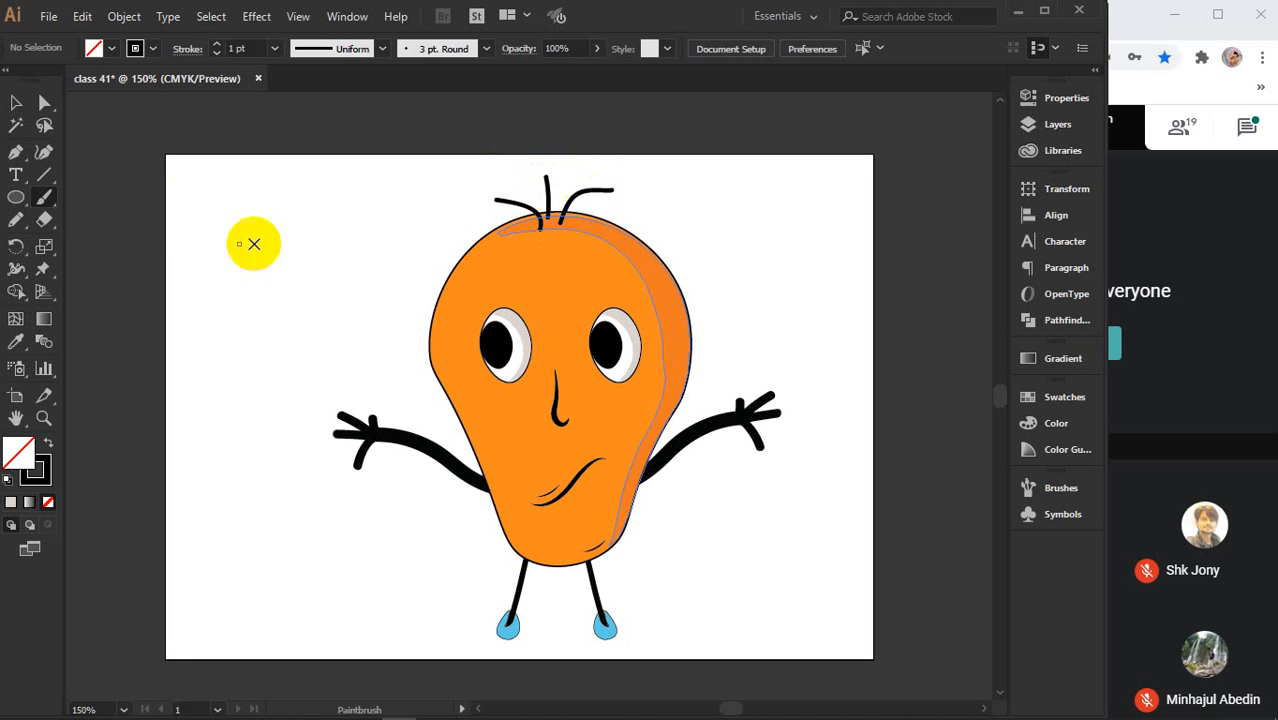
- Group the three hair strokes and send the group to the back, behind the orange body
click(16, 104)
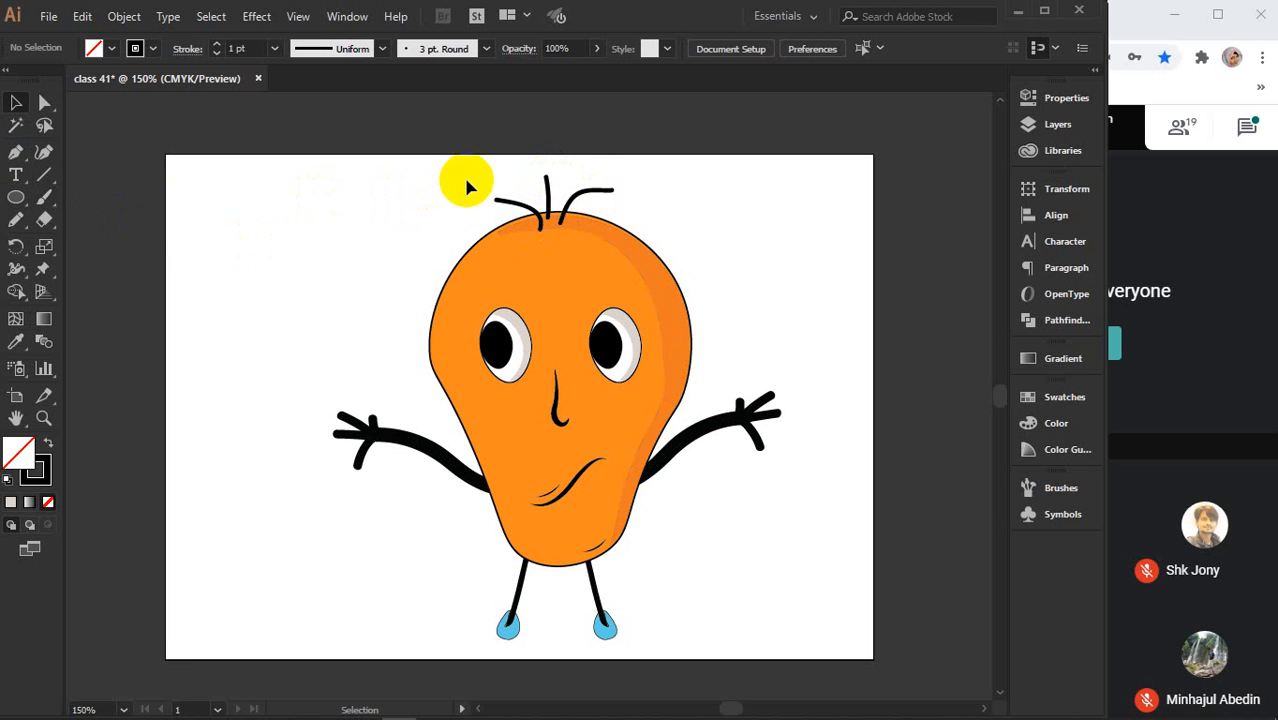
mouse_move(468, 181)
mouse_down()
mouse_move(608, 178)
mouse_move(628, 195)
mouse_up()
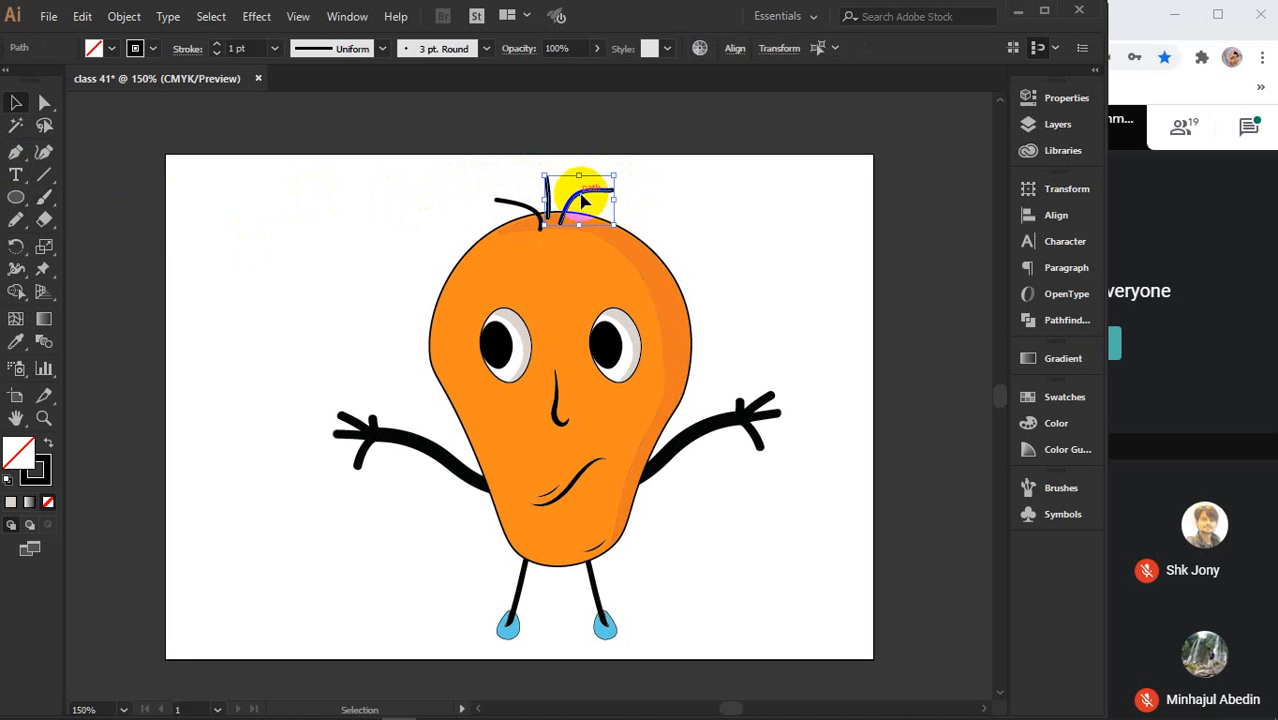
drag(440, 183, 629, 199)
key(ctrl+g)
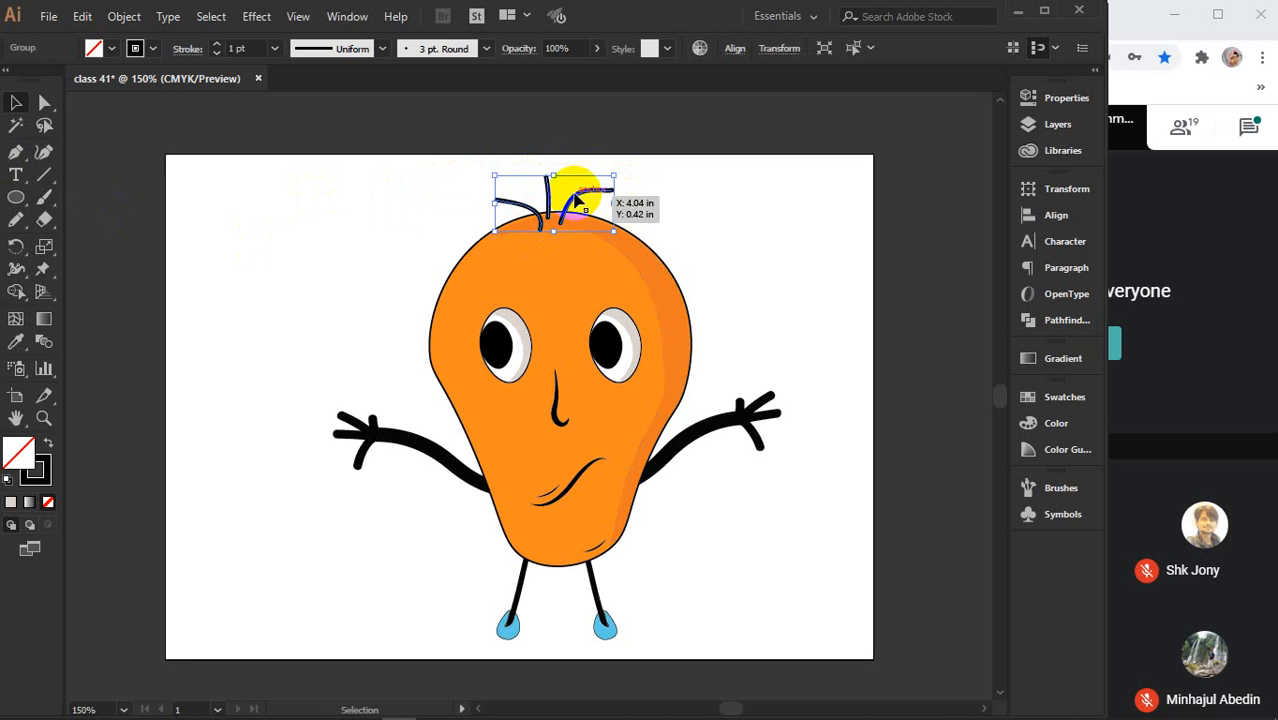
right_click(576, 200)
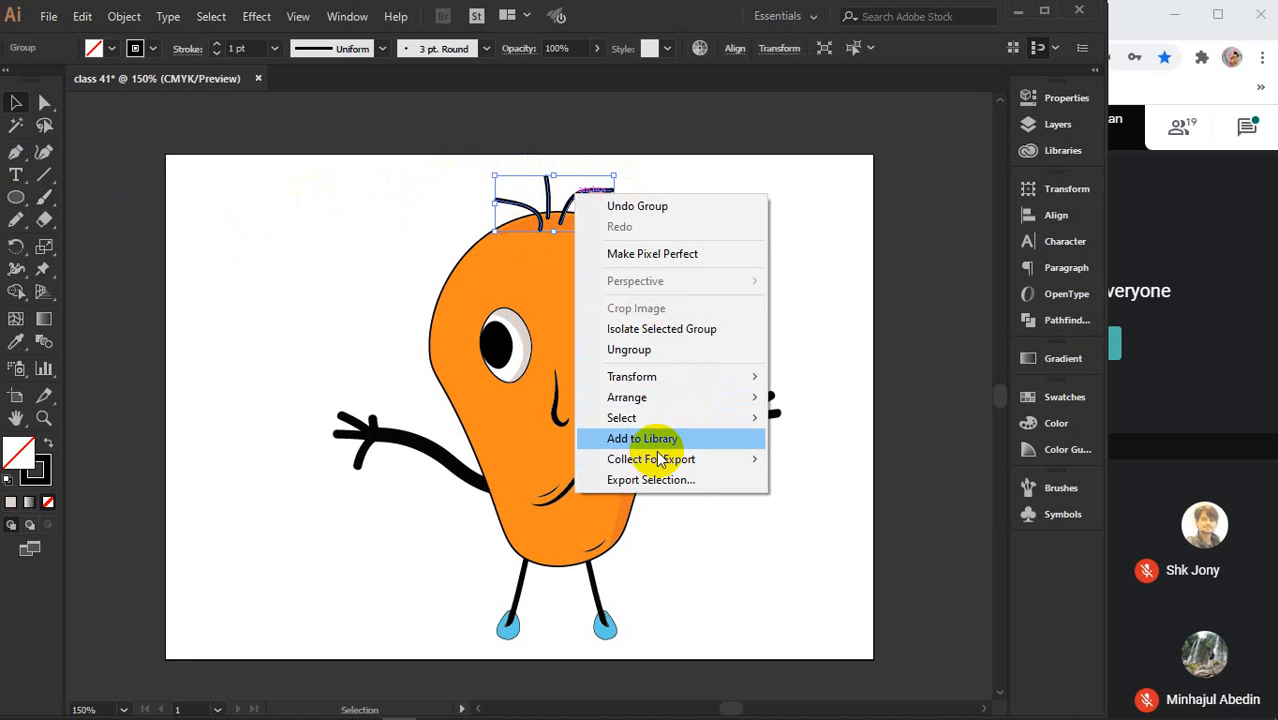
mouse_move(640, 400)
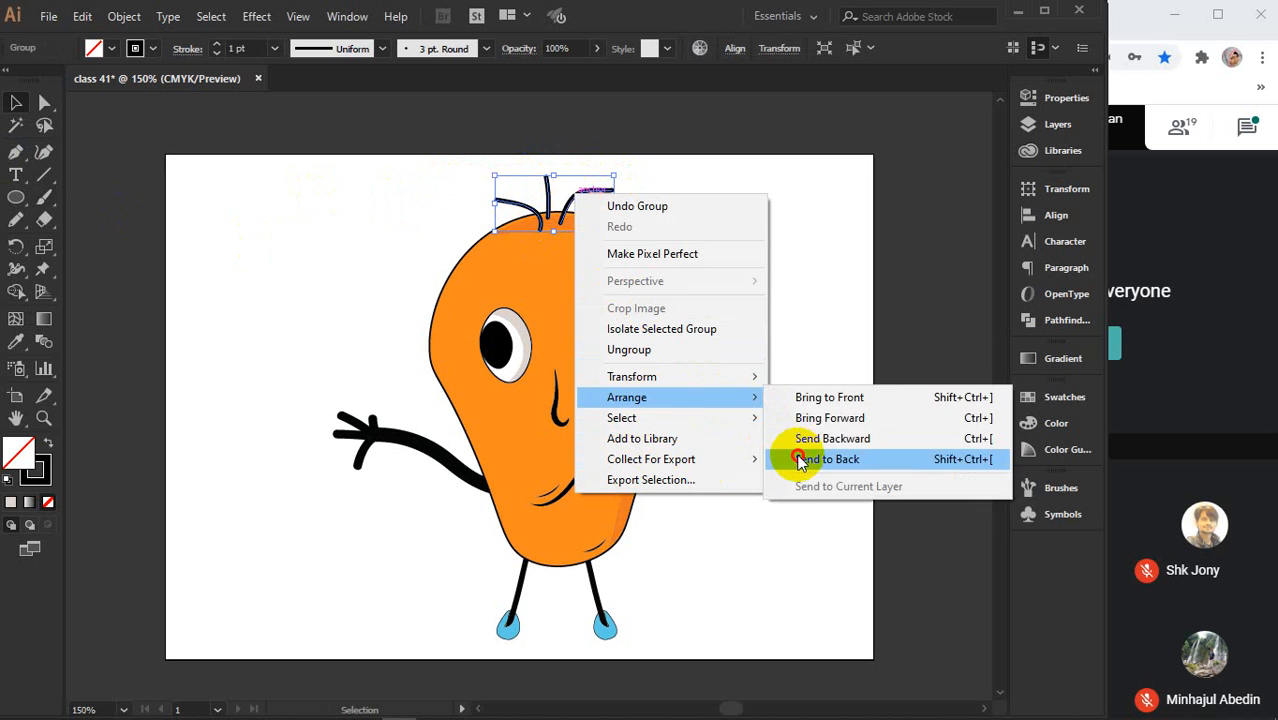
click(770, 457)
click(750, 218)
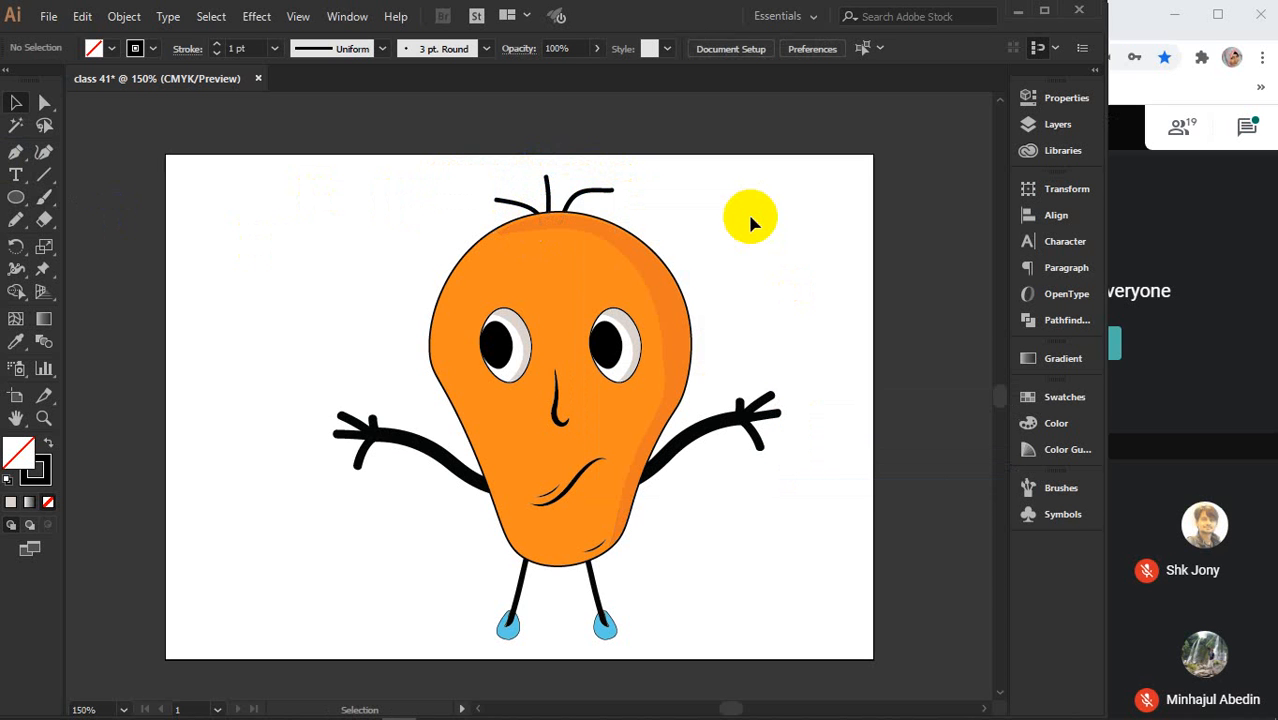
- Ungroup the hair, delete its straight middle stroke and move the left curve against the base of the right curve
click(510, 203)
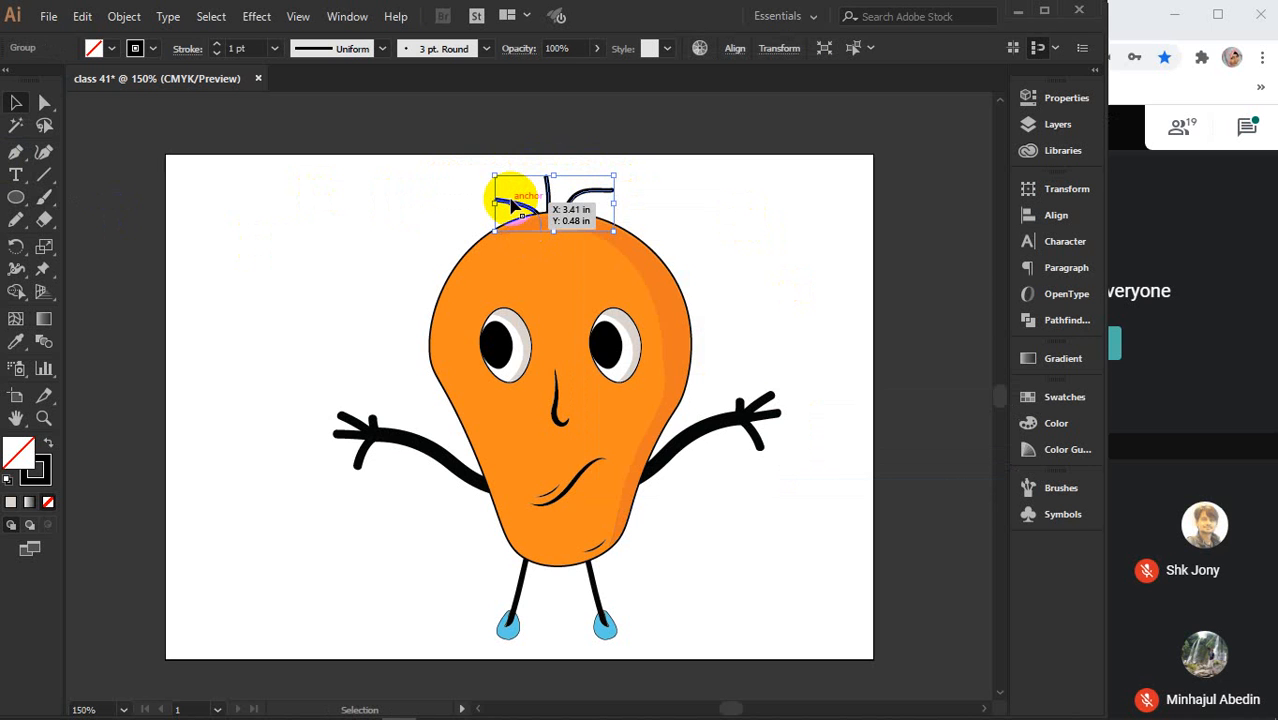
right_click(510, 203)
click(568, 355)
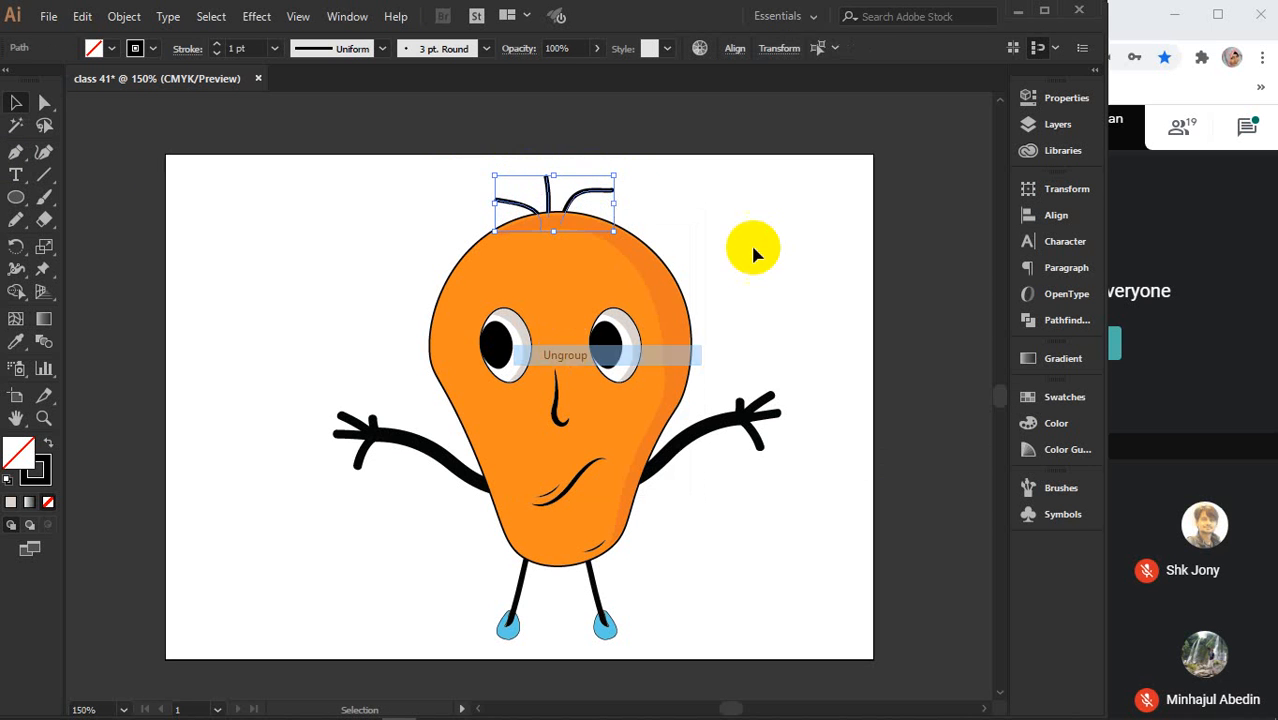
click(608, 228)
click(548, 190)
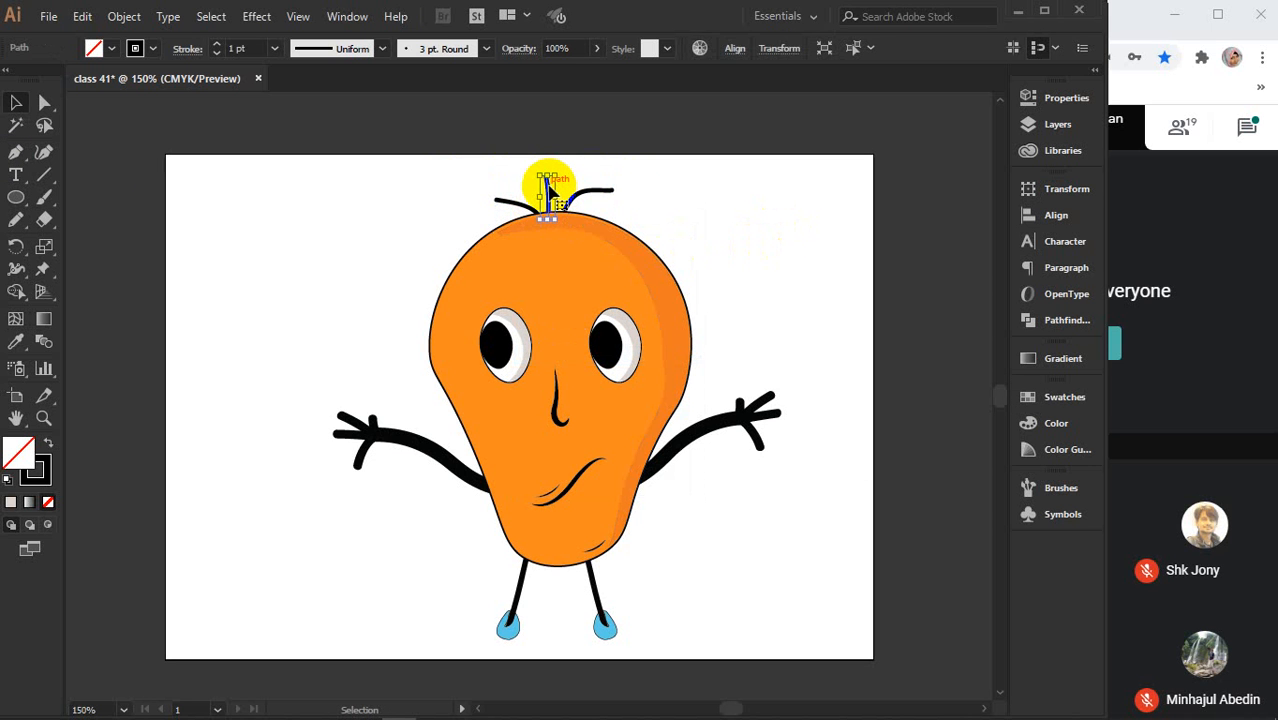
key(Delete)
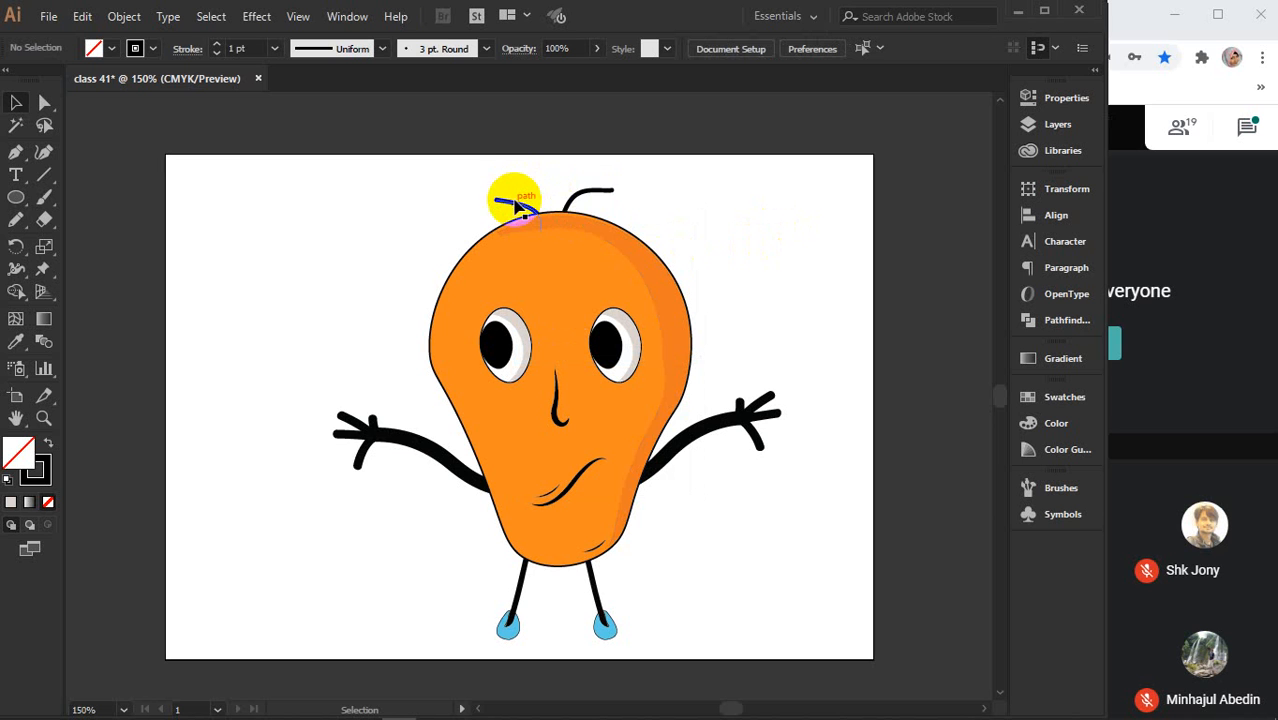
drag(514, 206, 530, 199)
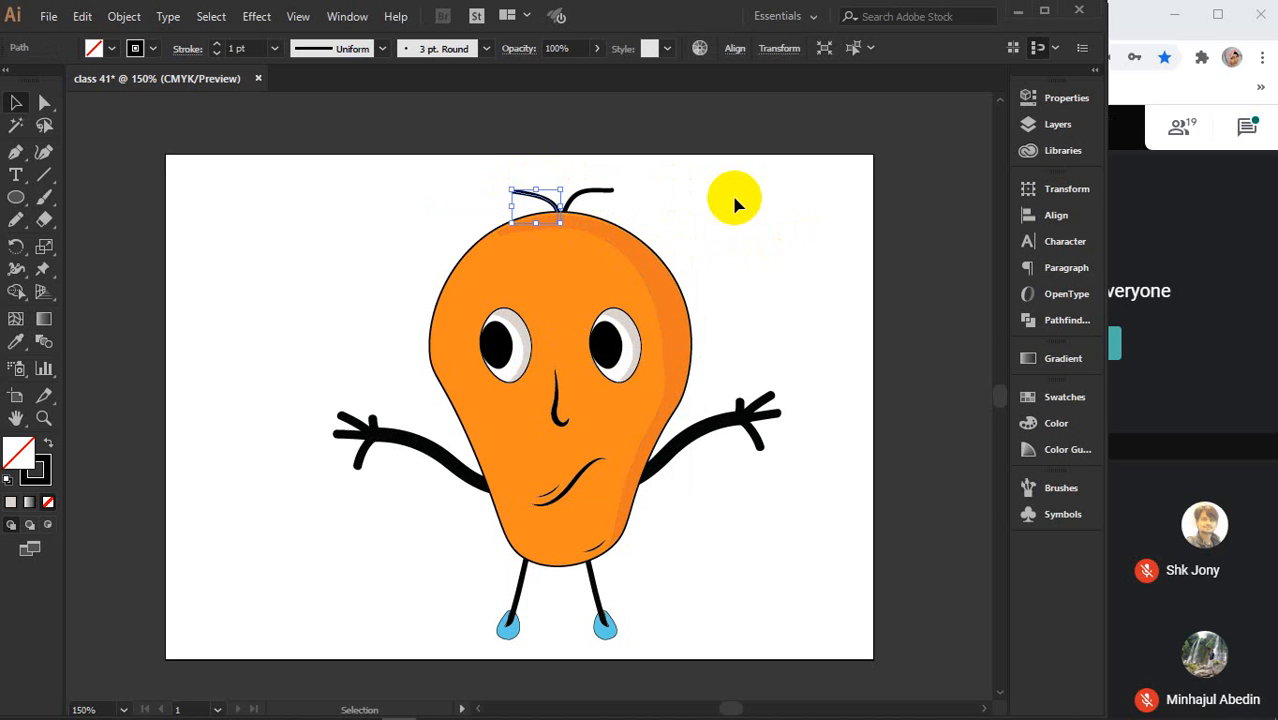
click(732, 193)
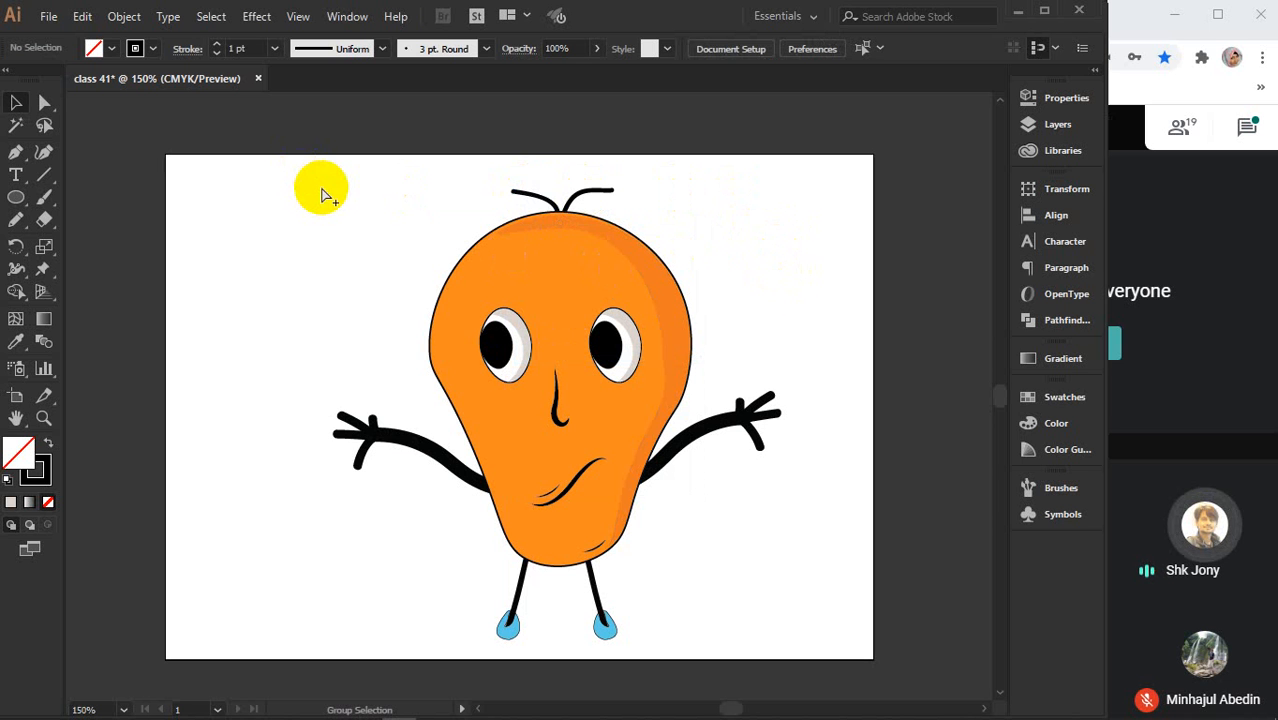
- Unlock all objects and move the whole character left and slightly up to centre it on the artboard
key(ctrl+alt+2)
drag(309, 190, 819, 673)
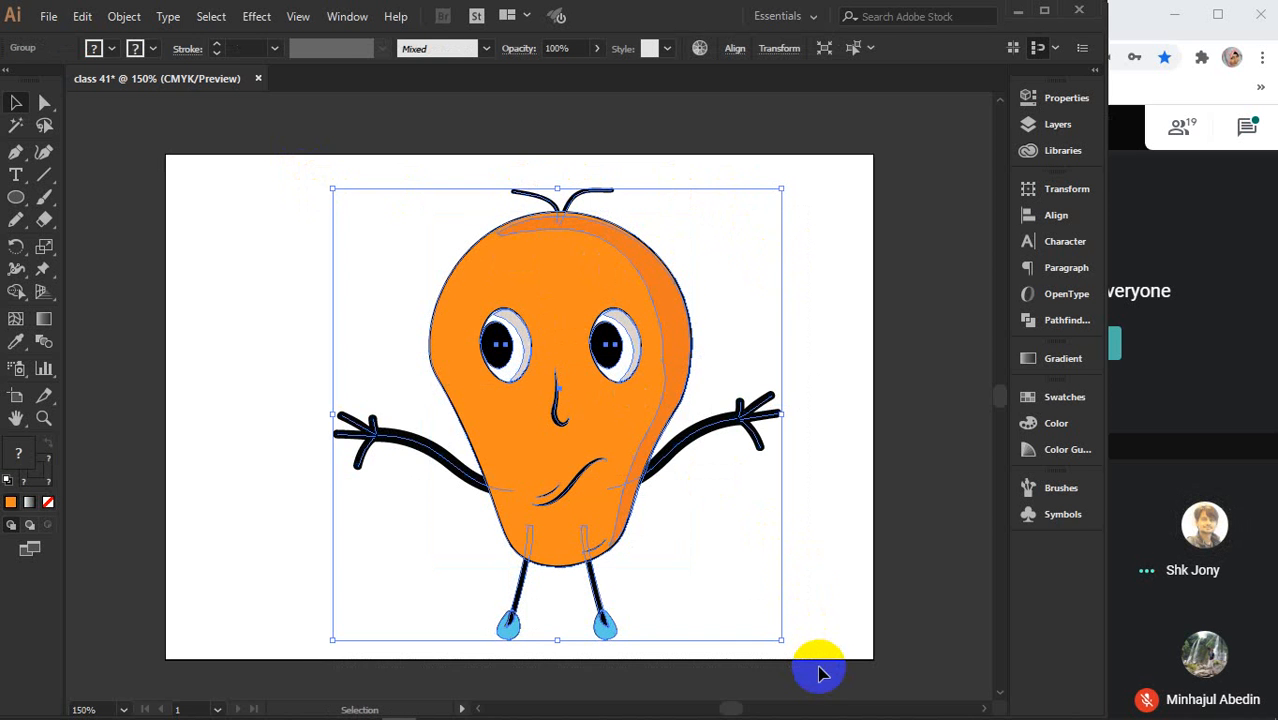
click(806, 295)
drag(591, 283, 553, 277)
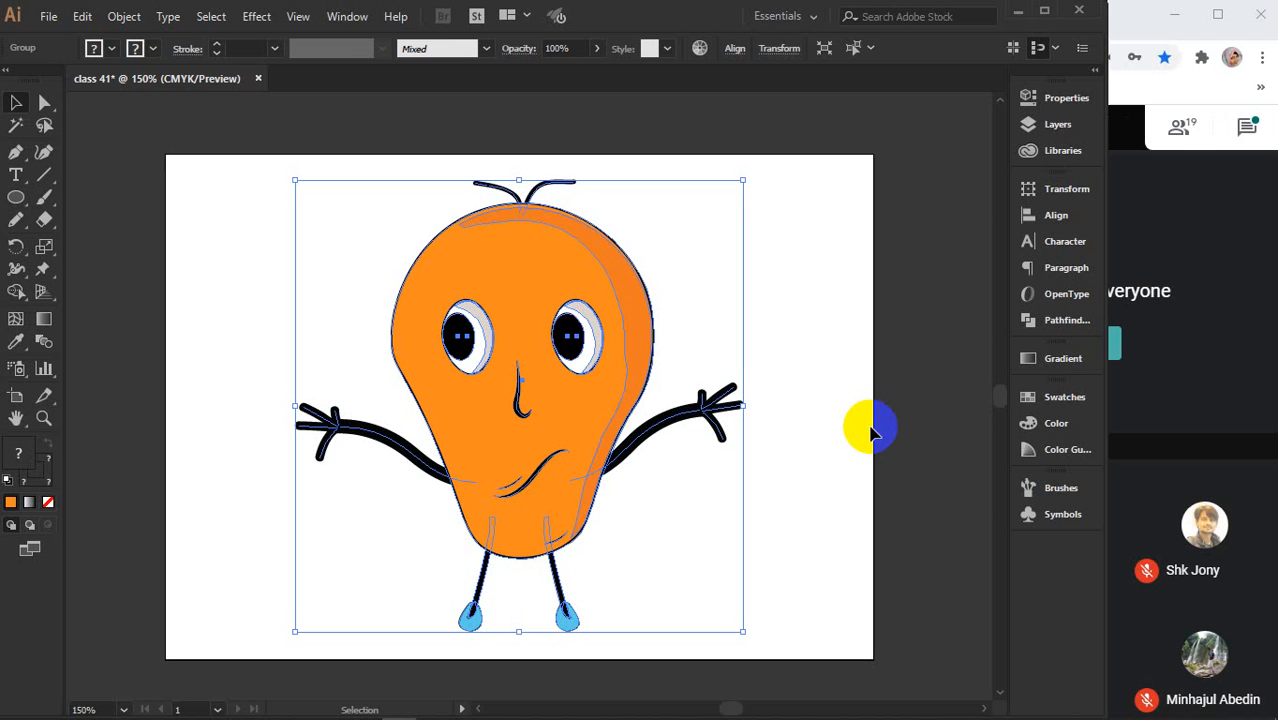
click(776, 374)
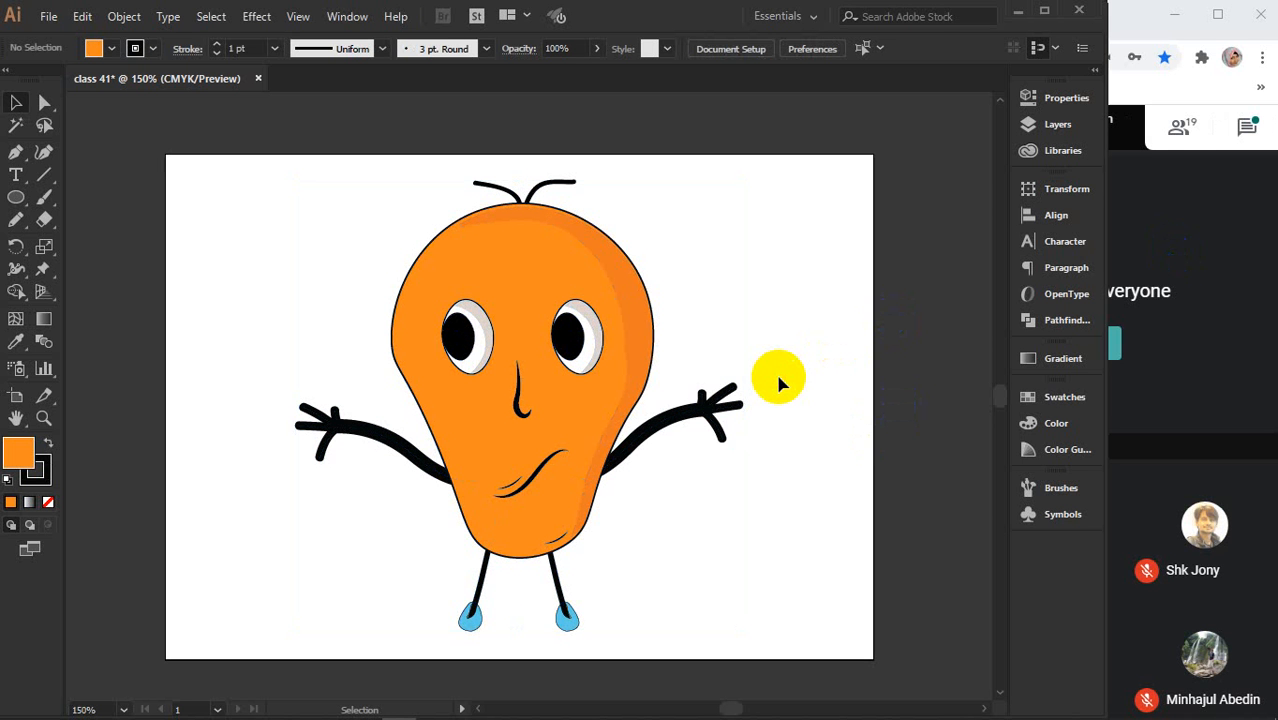
scroll(751, 355, down, 2)
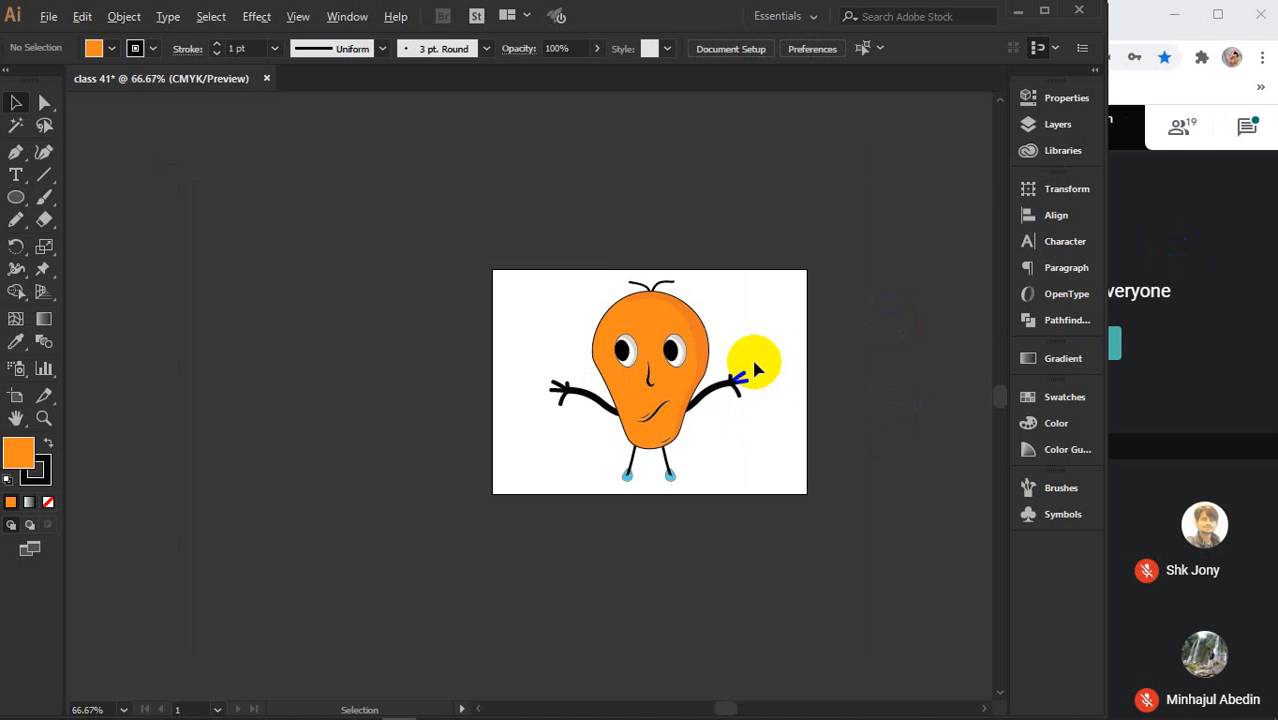
scroll(751, 355, up, 2)
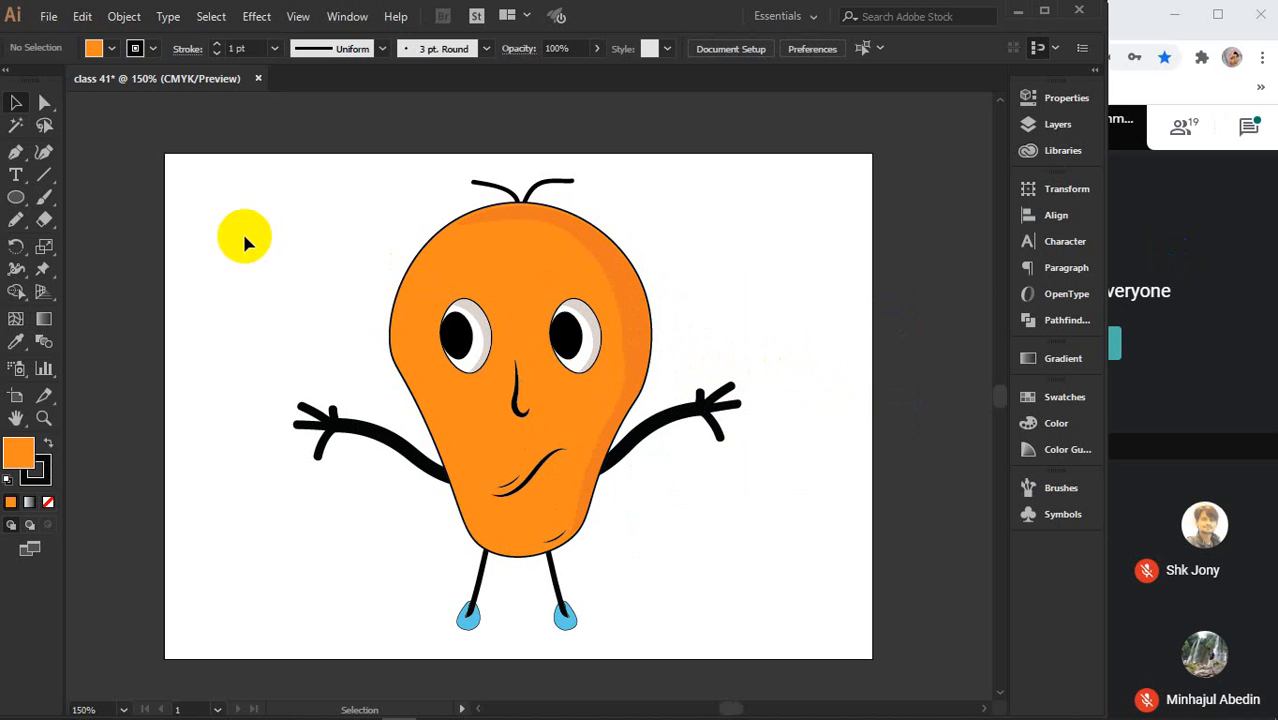
drag(247, 203, 745, 622)
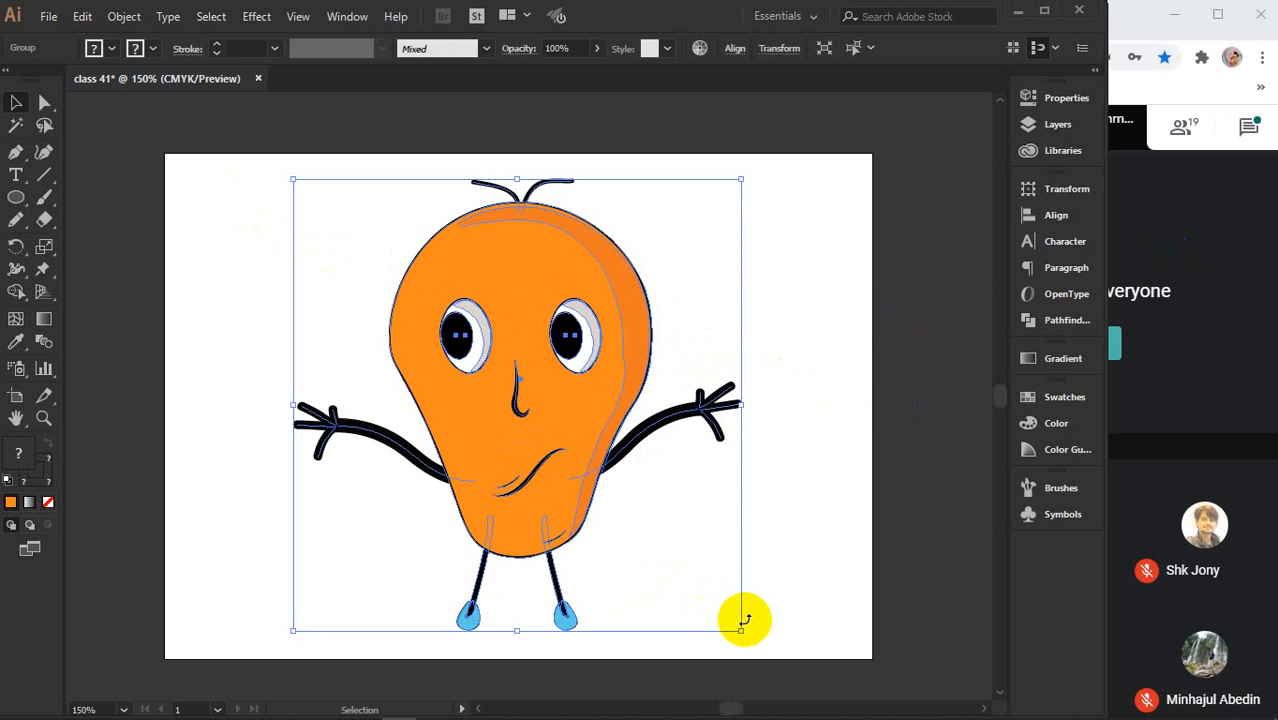
click(807, 492)
- Switch to the flat vector image results in Chrome and examine the hands-and-keyboard, laptop desk and graphic designer workplace illustrations
mouse_move(495, 706)
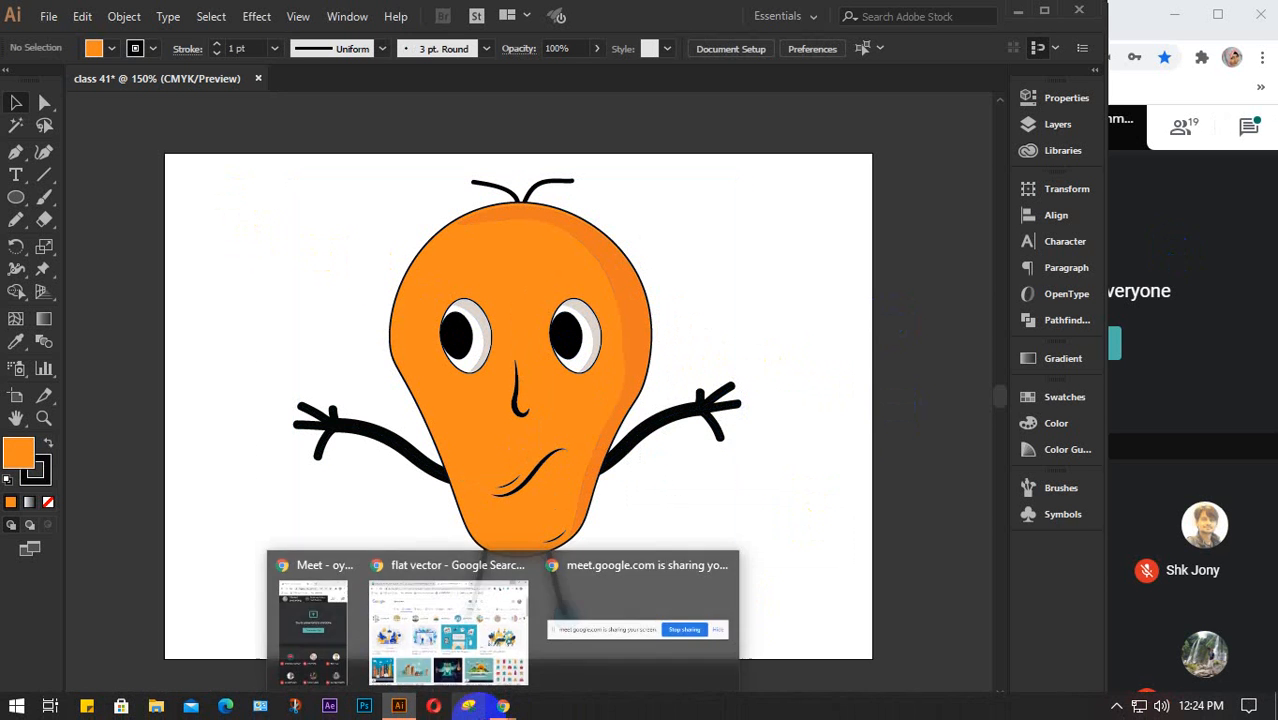
click(460, 655)
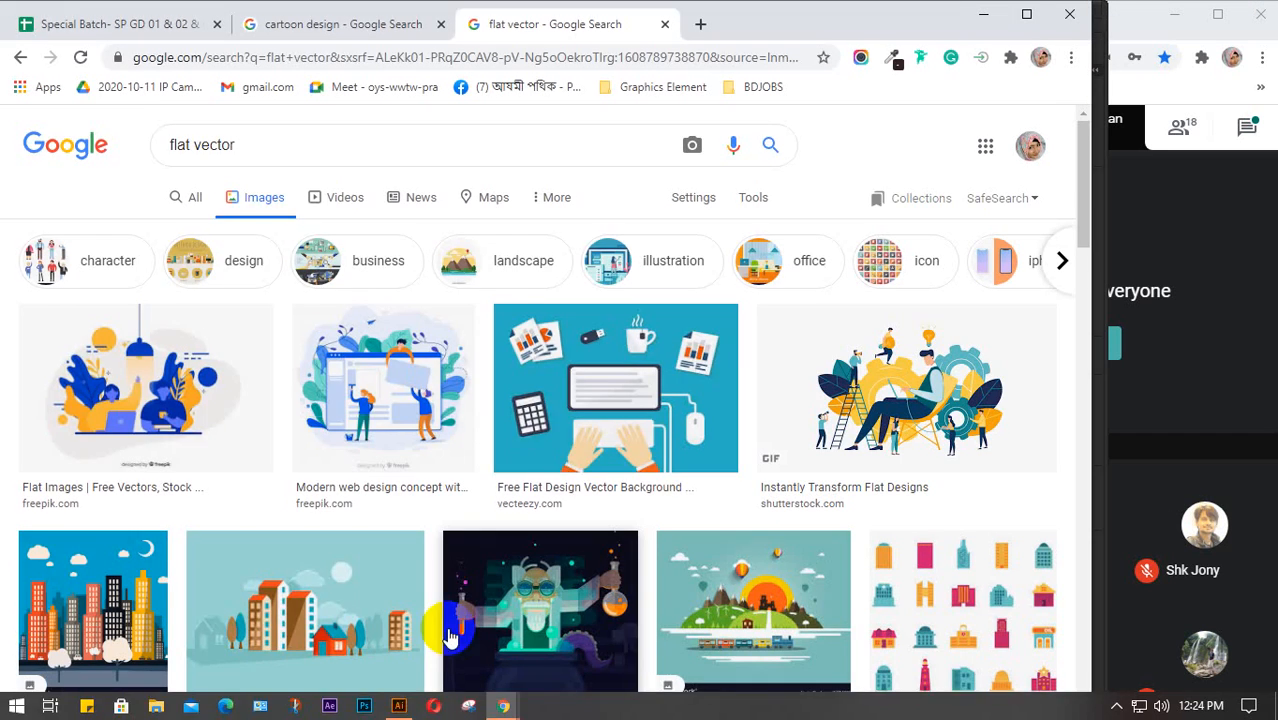
click(576, 372)
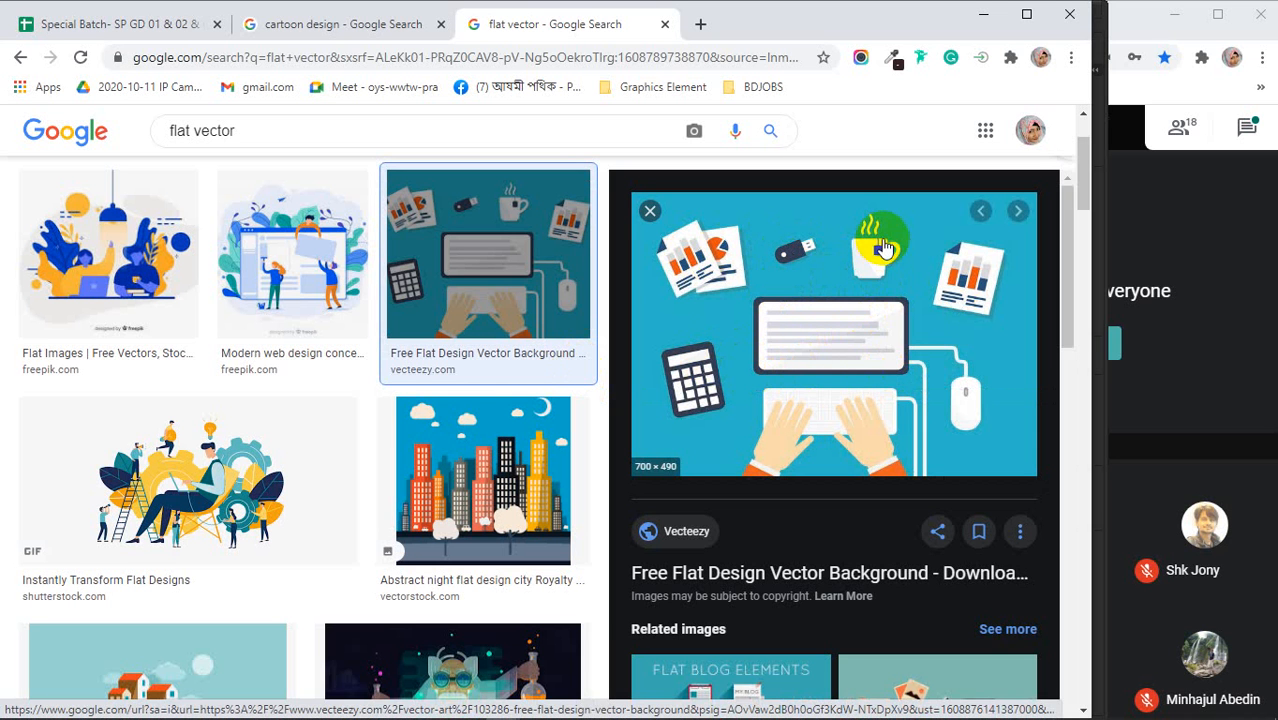
scroll(750, 340, down, 4)
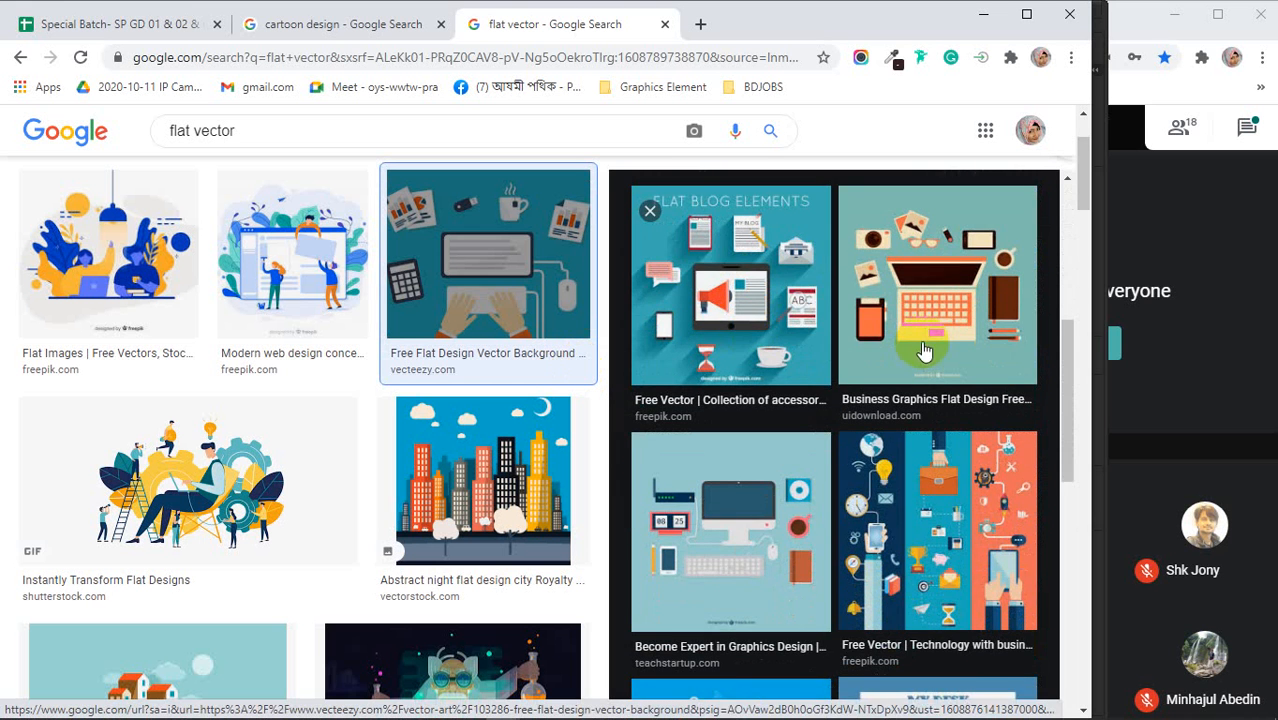
click(925, 308)
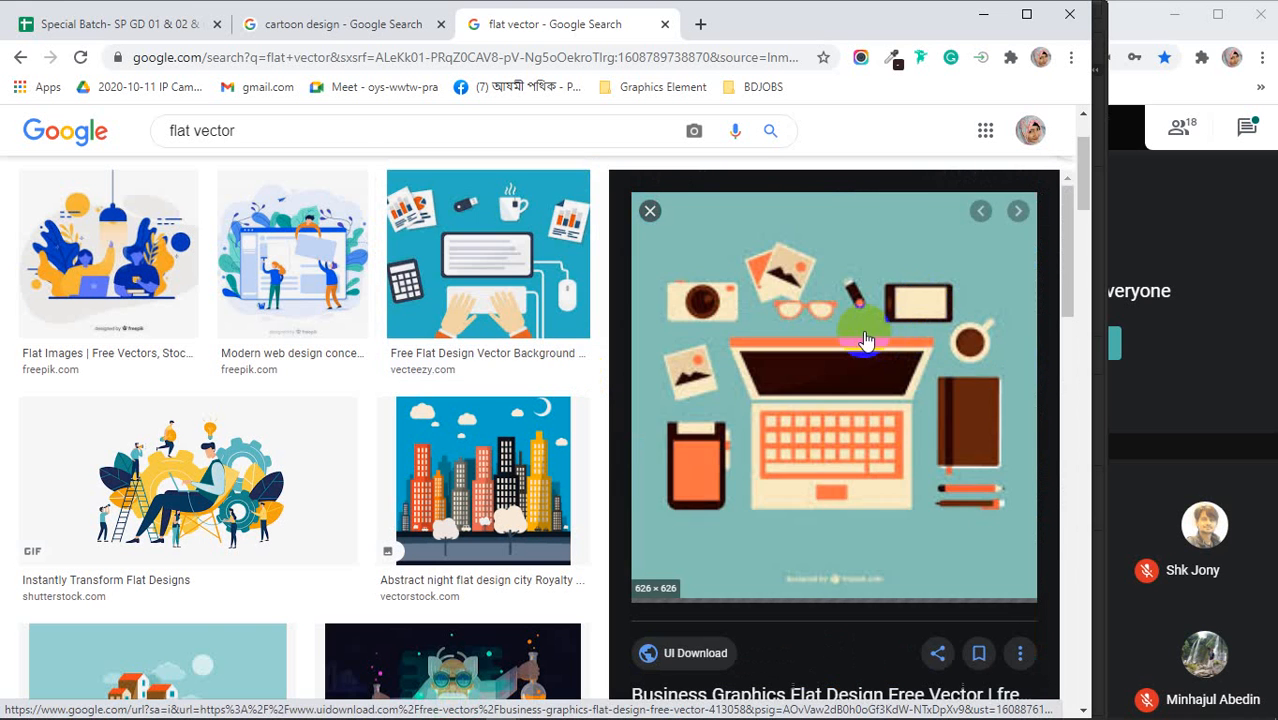
scroll(866, 341, down, 1)
scroll(866, 341, down, 6)
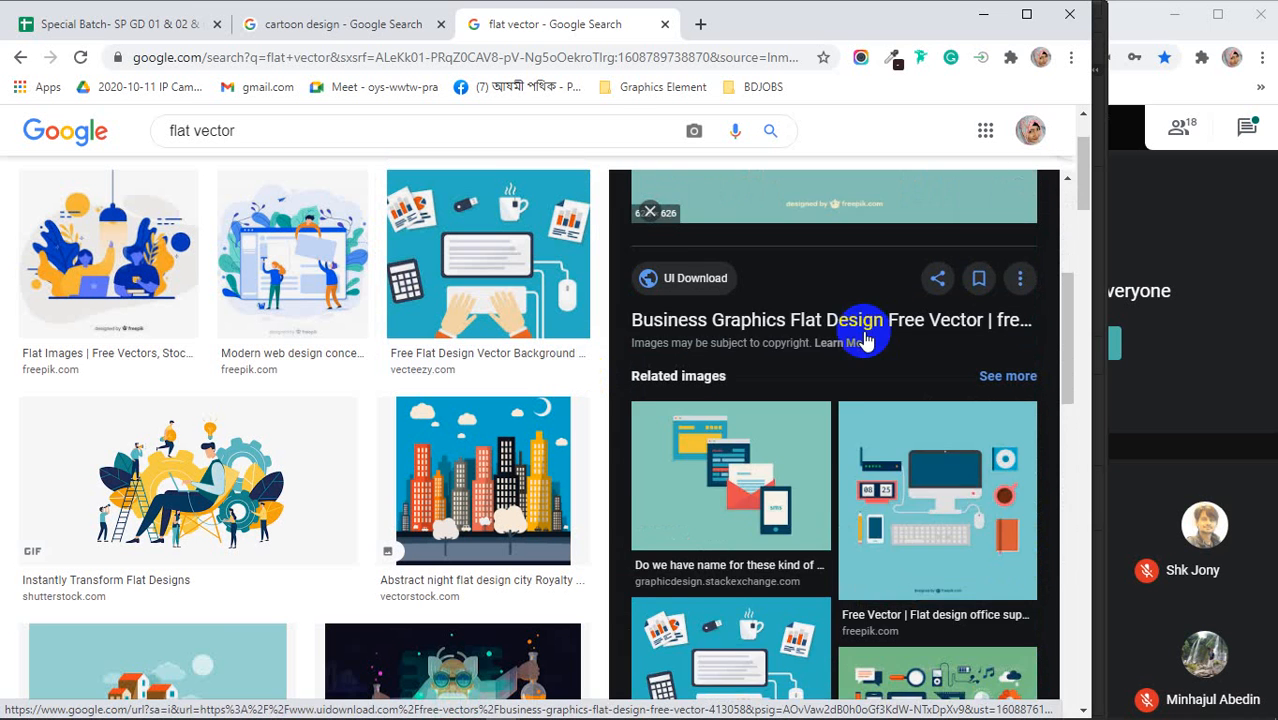
scroll(866, 341, down, 3)
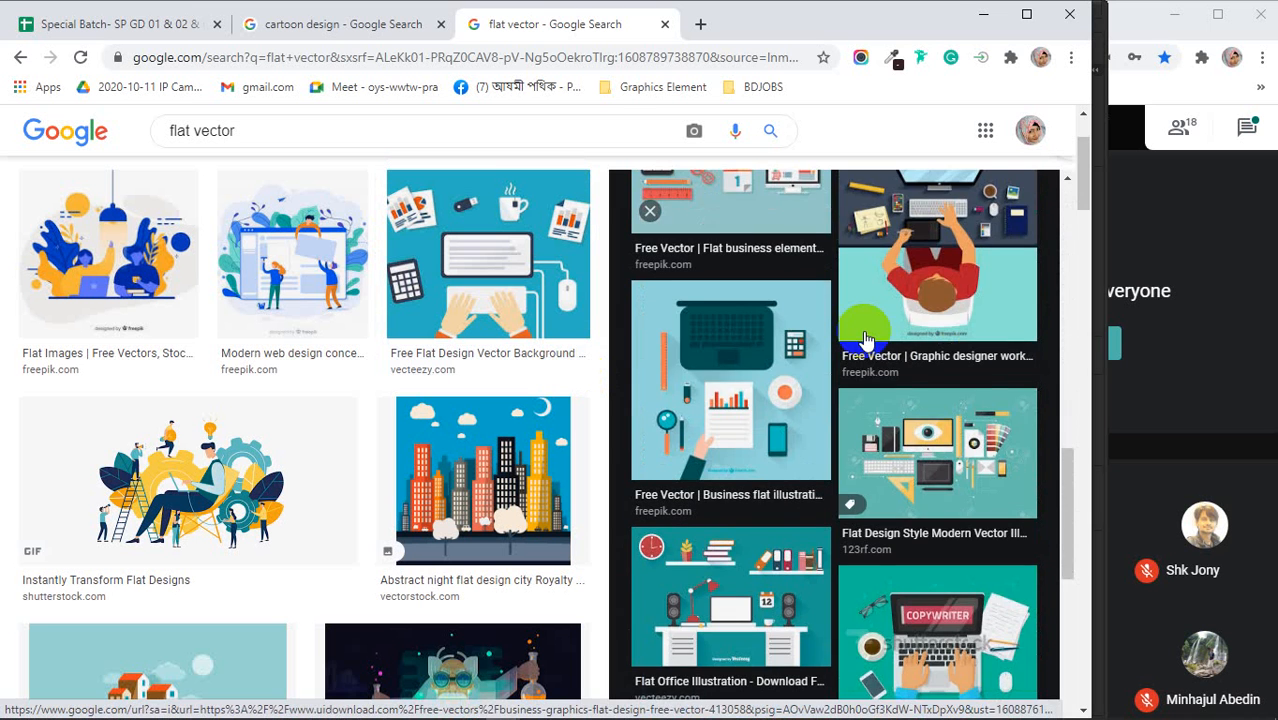
click(915, 275)
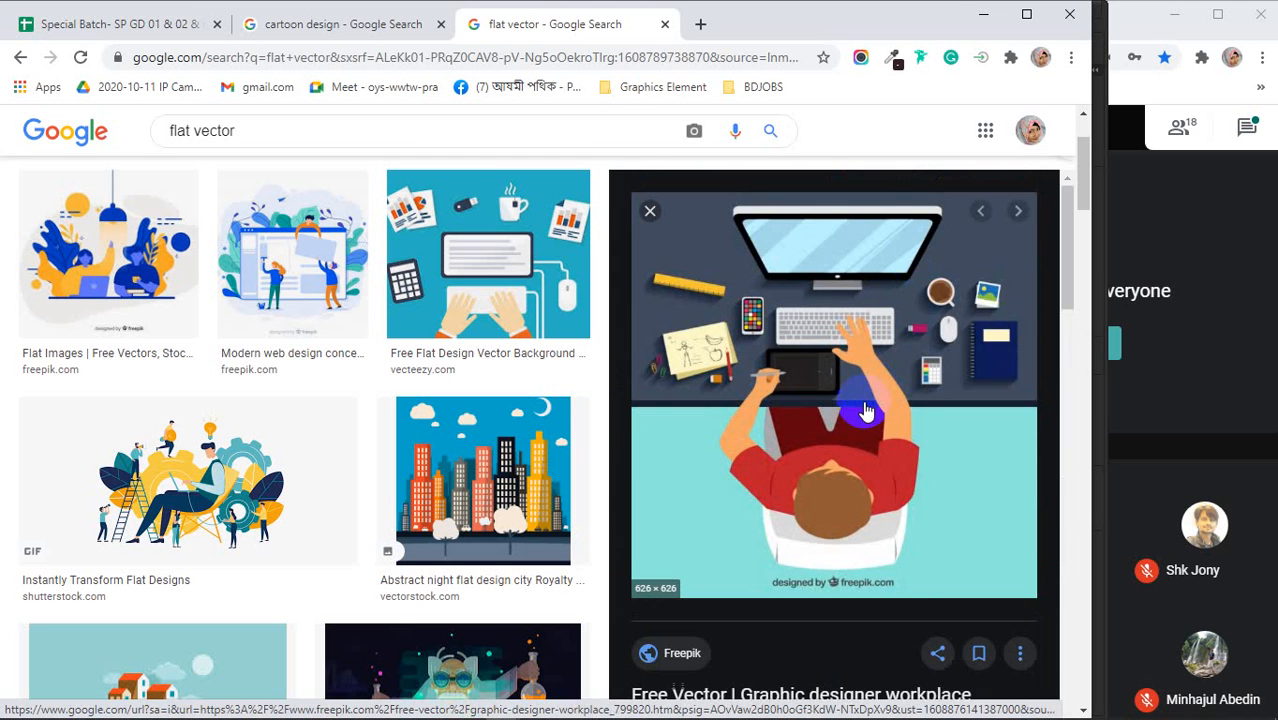
scroll(862, 408, down, 1)
scroll(858, 402, up, 1)
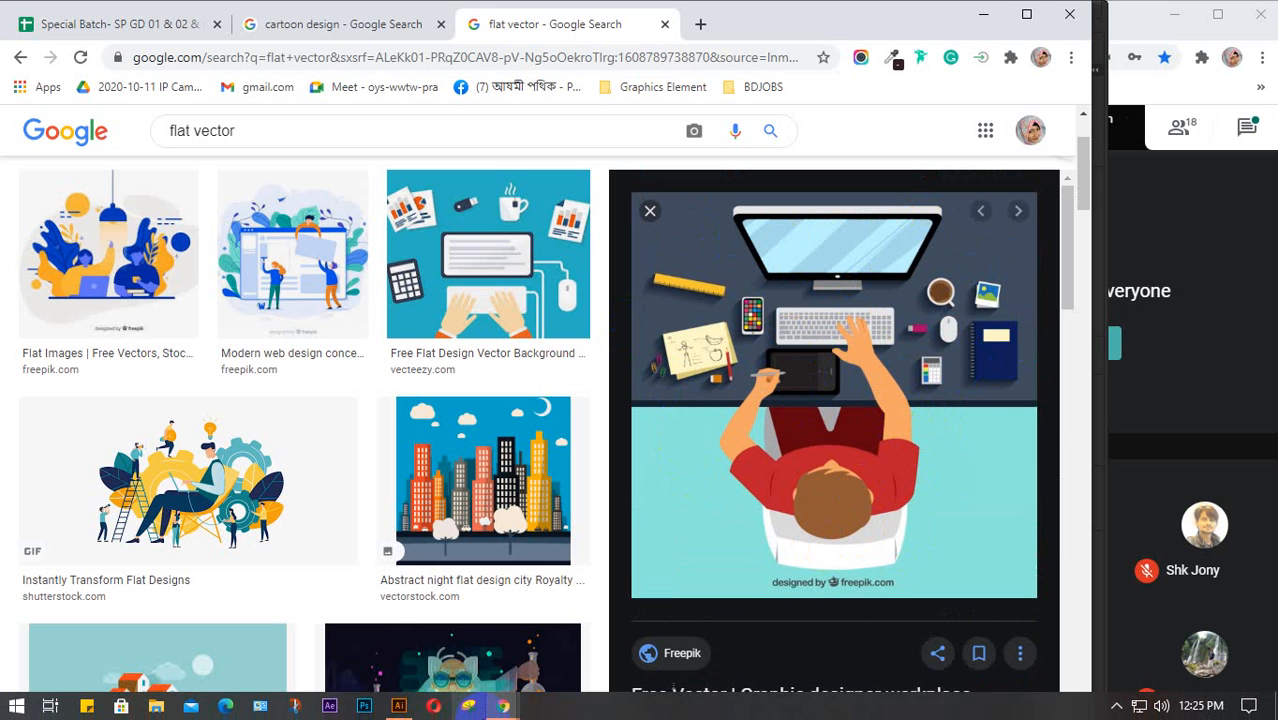
click(399, 707)
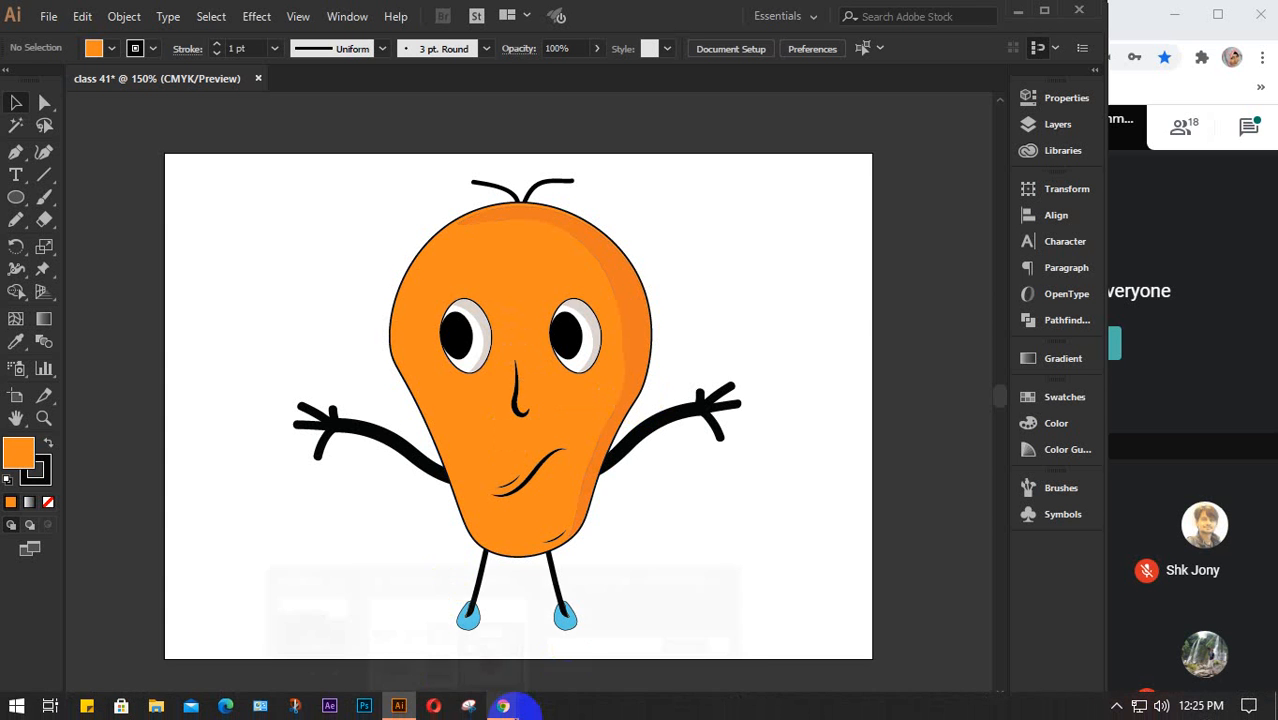
mouse_move(503, 705)
click(481, 682)
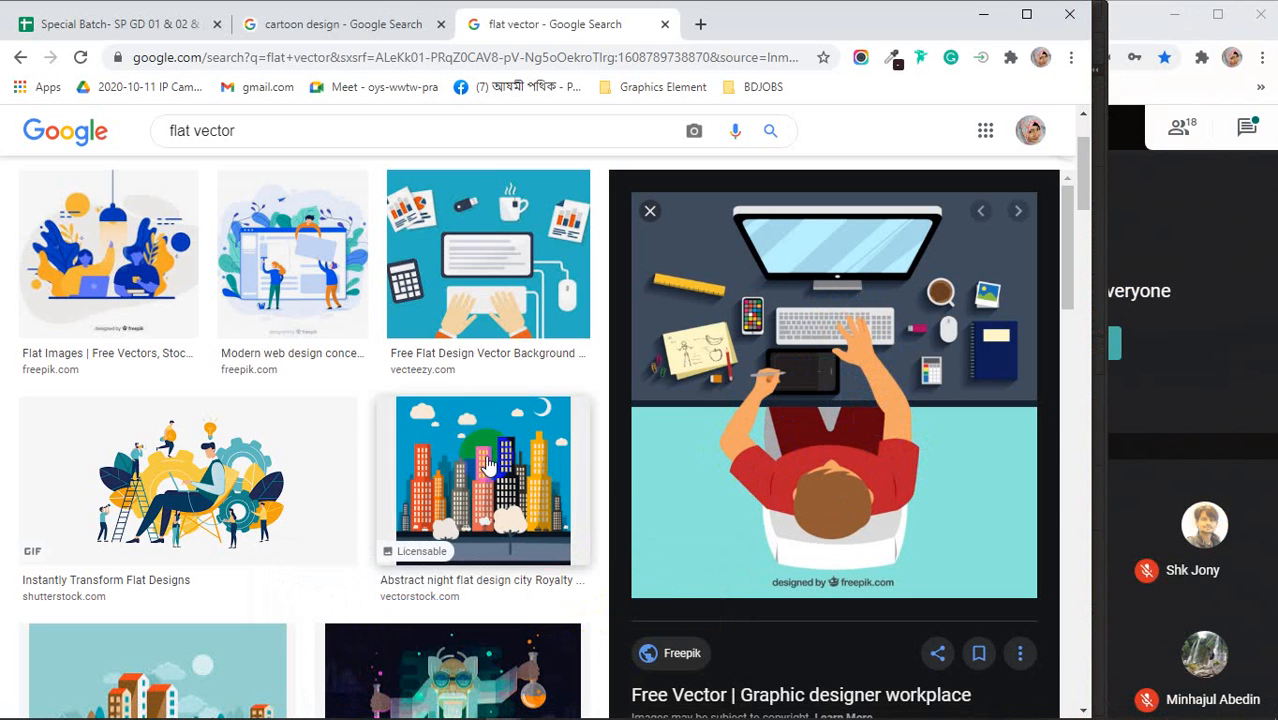
- Preview the Instantly Transform Flat Designs illustration and browse its related images and further flat vector results
click(169, 487)
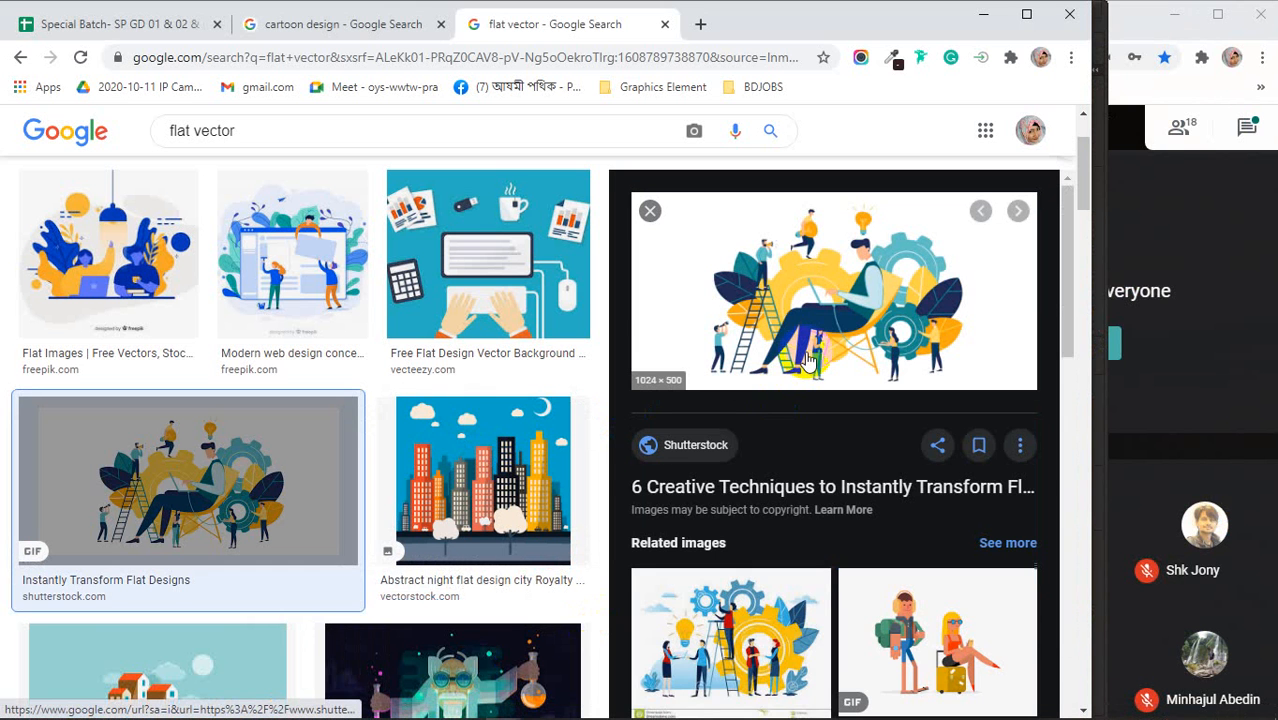
scroll(806, 362, down, 5)
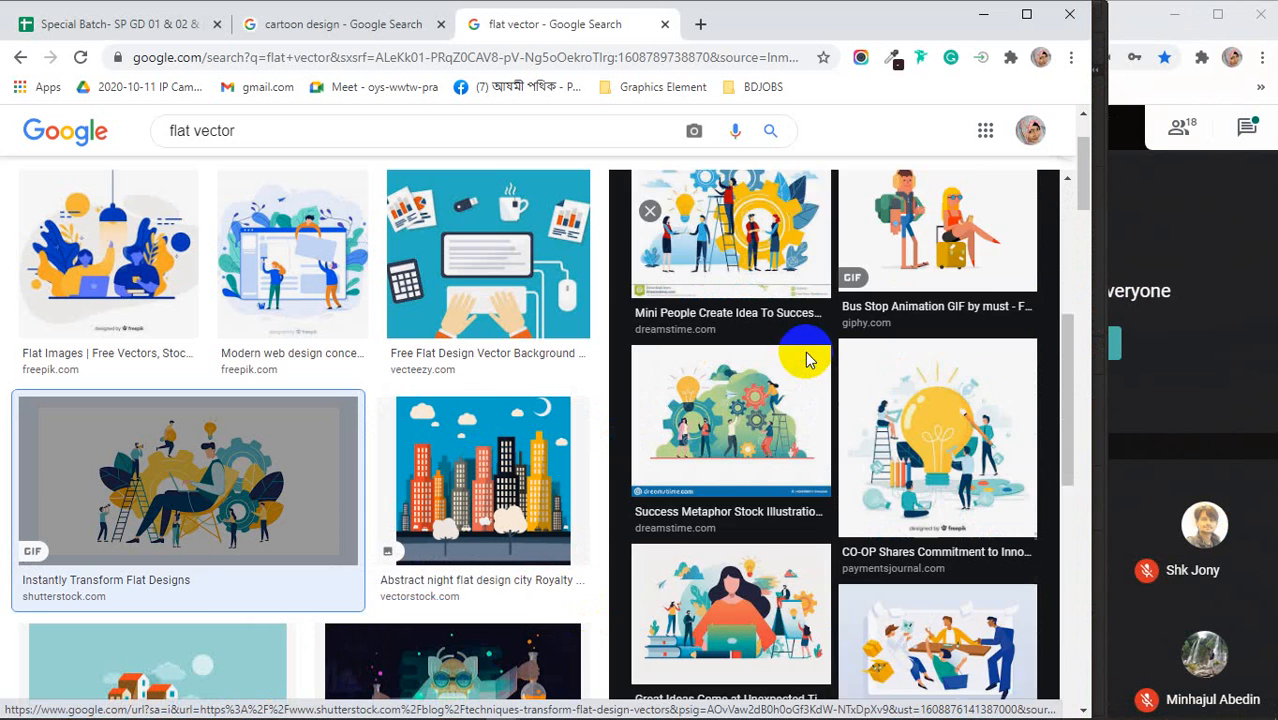
scroll(806, 362, down, 3)
scroll(465, 428, down, 5)
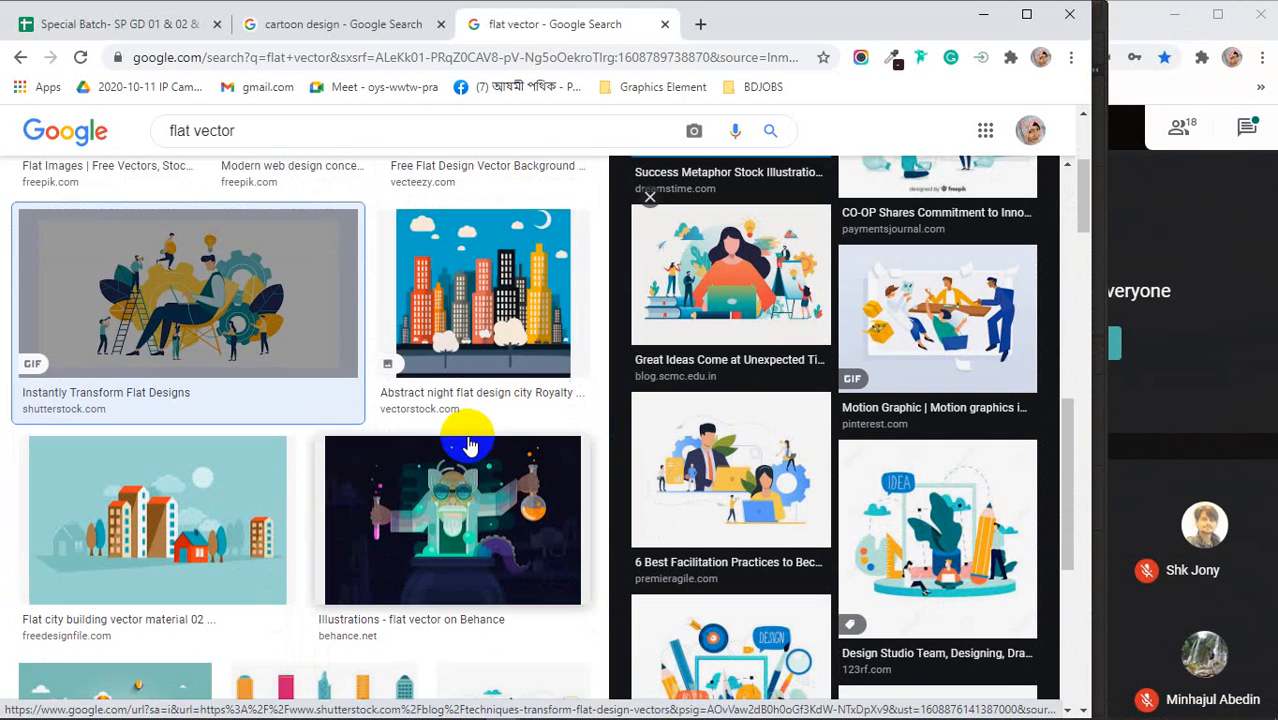
scroll(335, 425, down, 3)
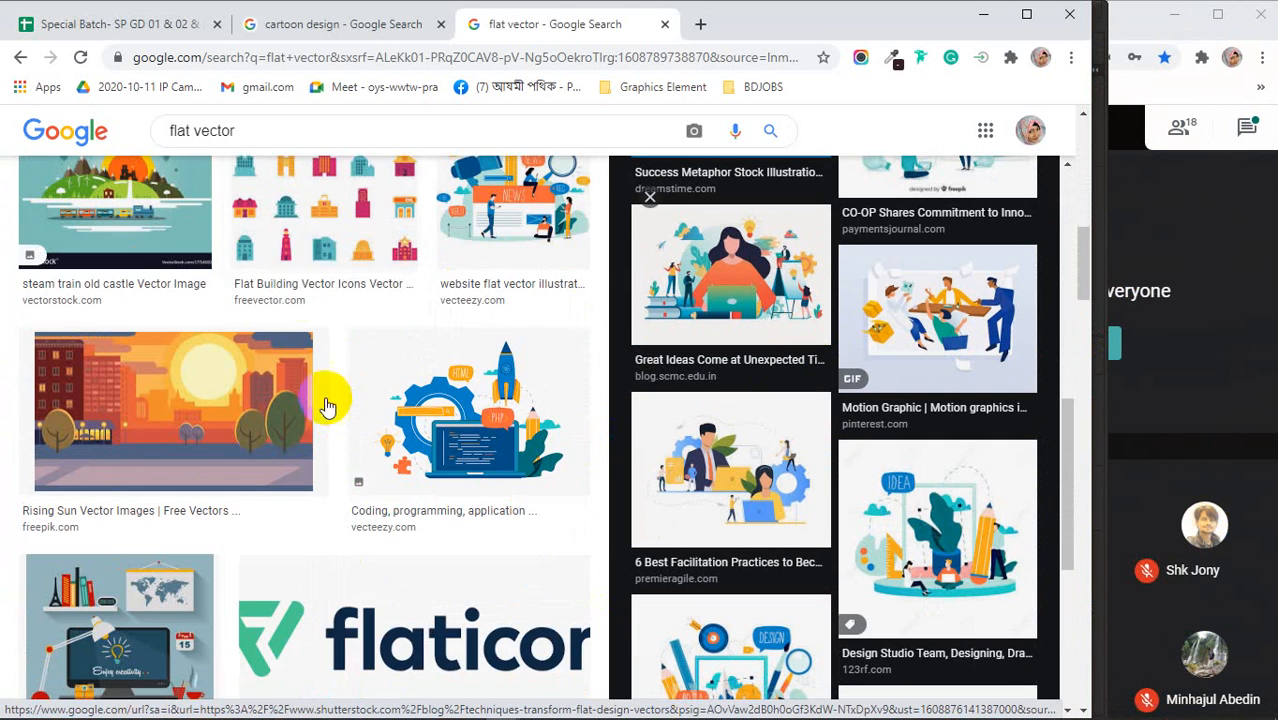
- Preview the flat building vector icons and the designer's office flat illustration among the search results
click(305, 233)
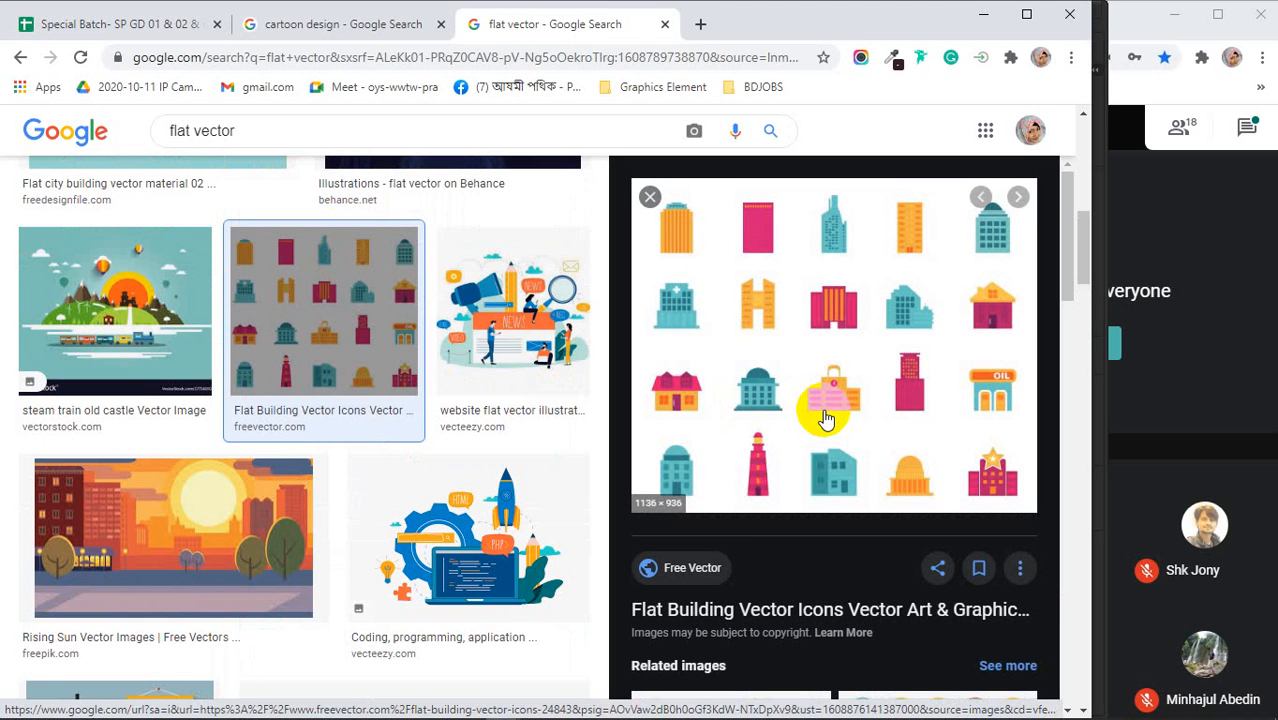
scroll(825, 420, down, 3)
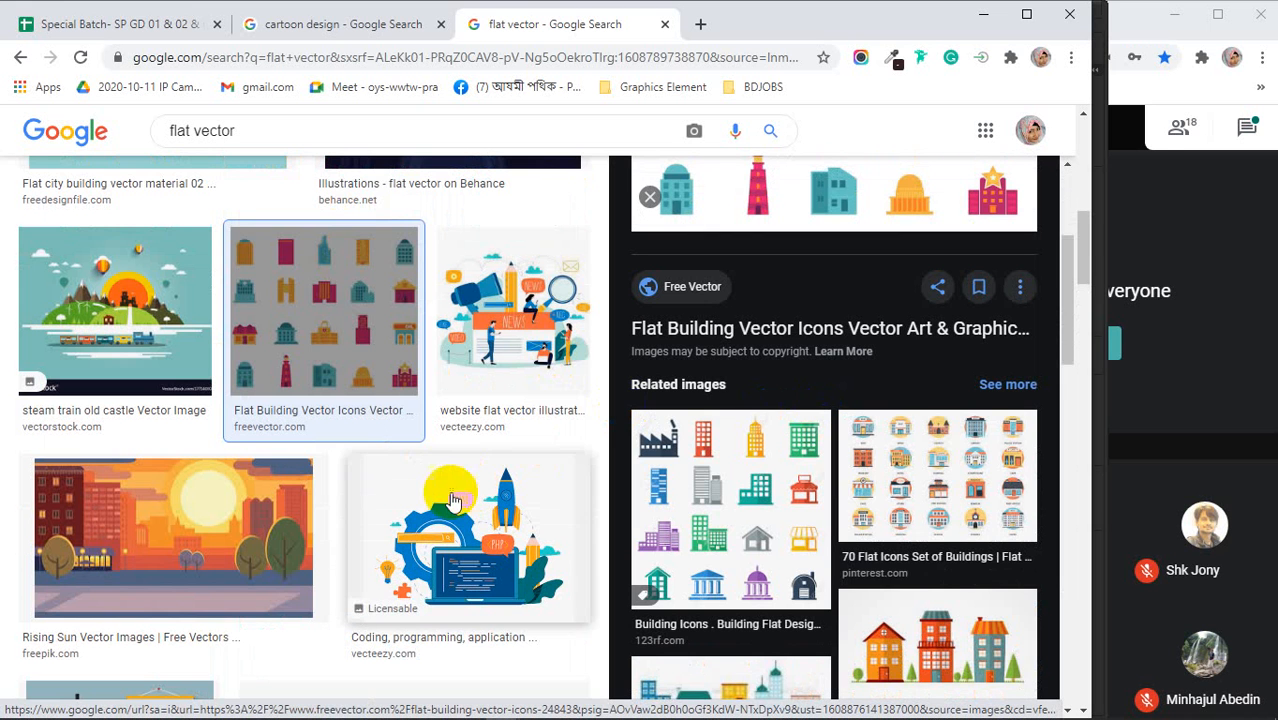
scroll(442, 499, down, 2)
scroll(442, 503, down, 1)
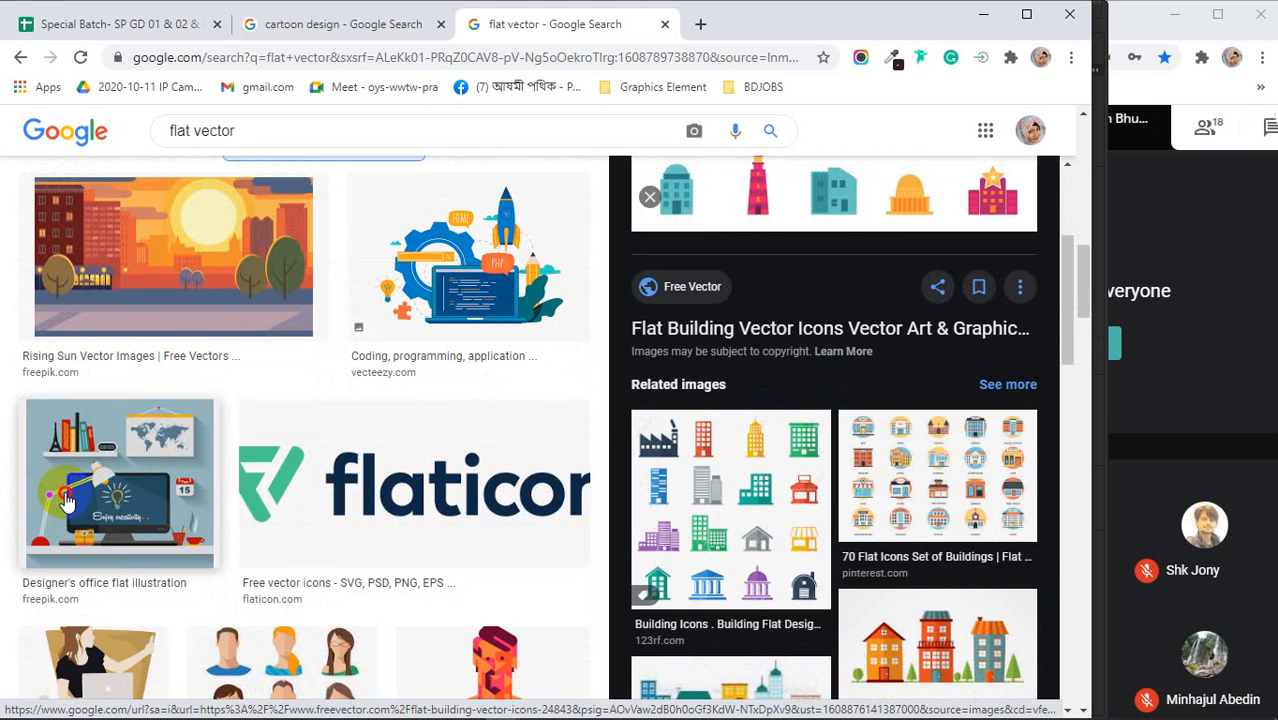
click(120, 490)
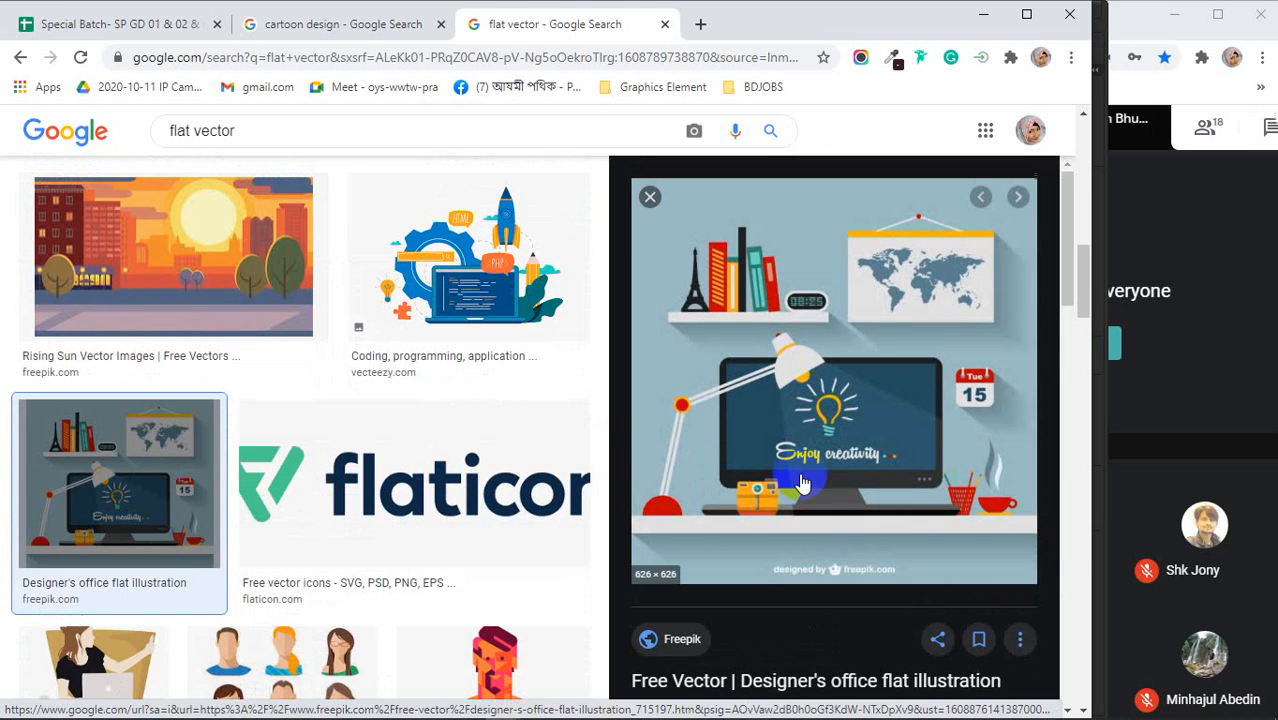
scroll(800, 480, down, 2)
scroll(545, 492, down, 3)
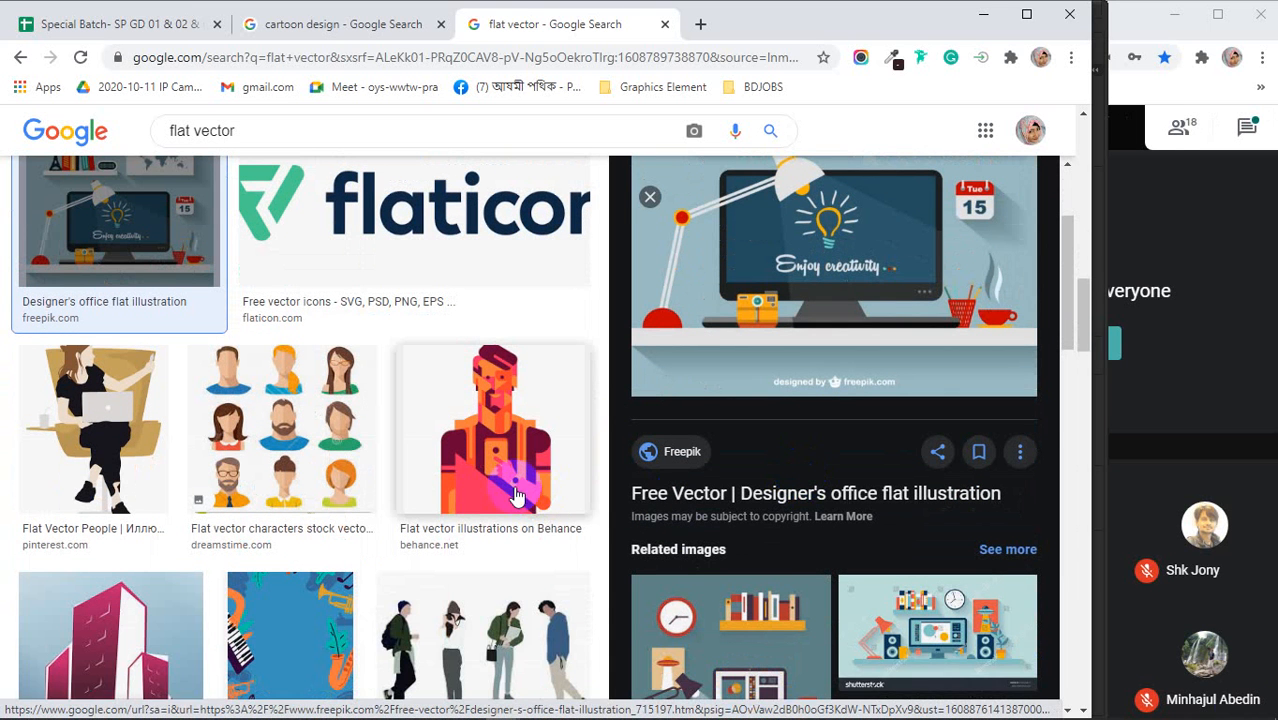
- Switch to the Google Meet window that is presenting the screen and maximize it
mouse_move(1190, 716)
click(1116, 706)
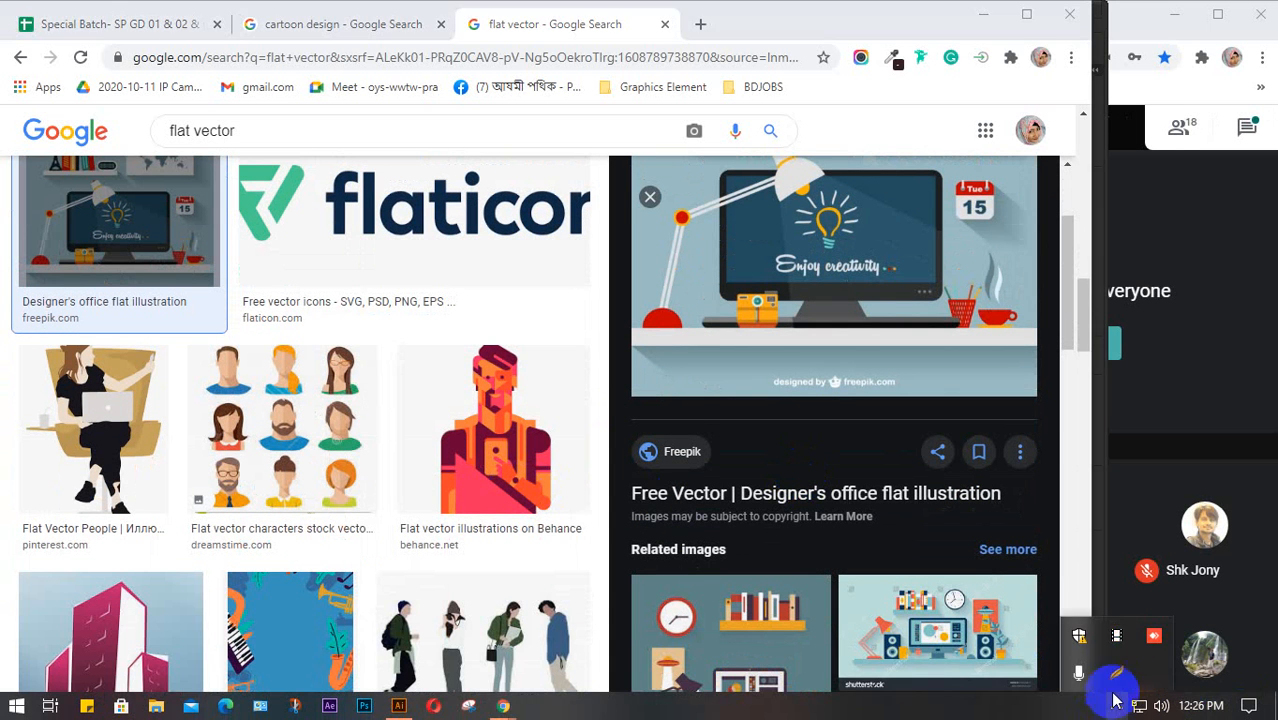
click(1113, 633)
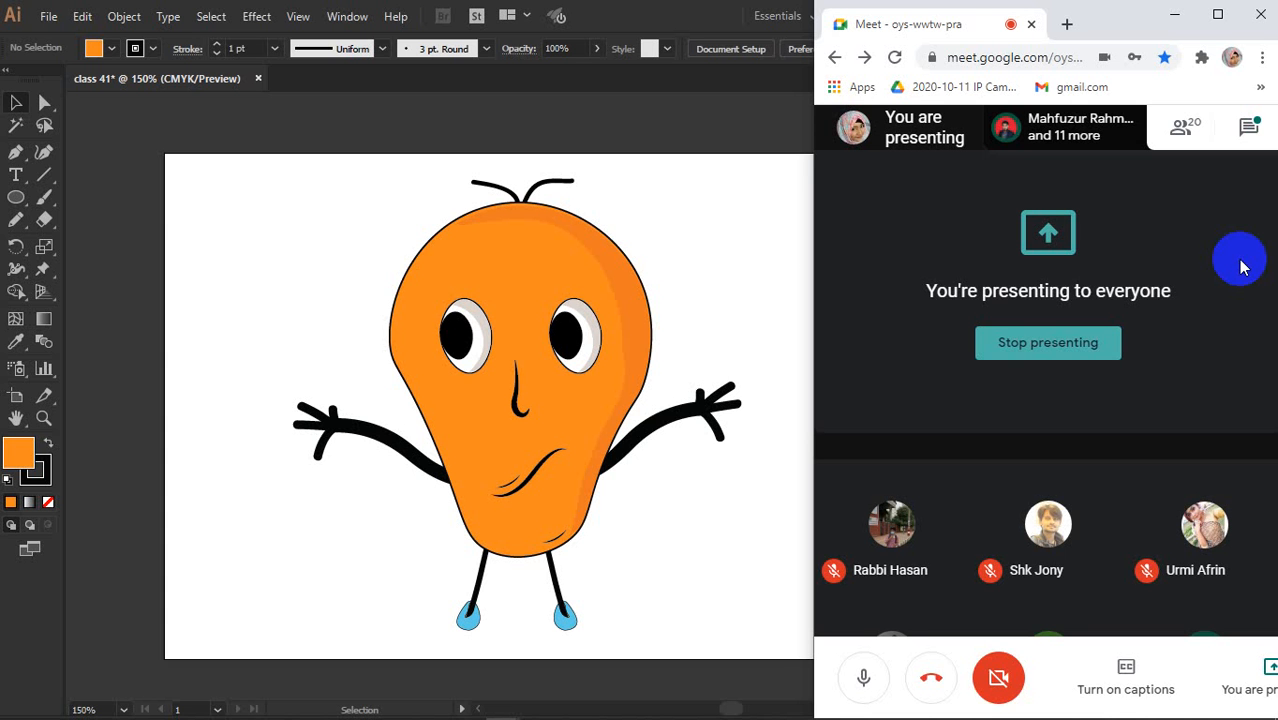
click(1218, 14)
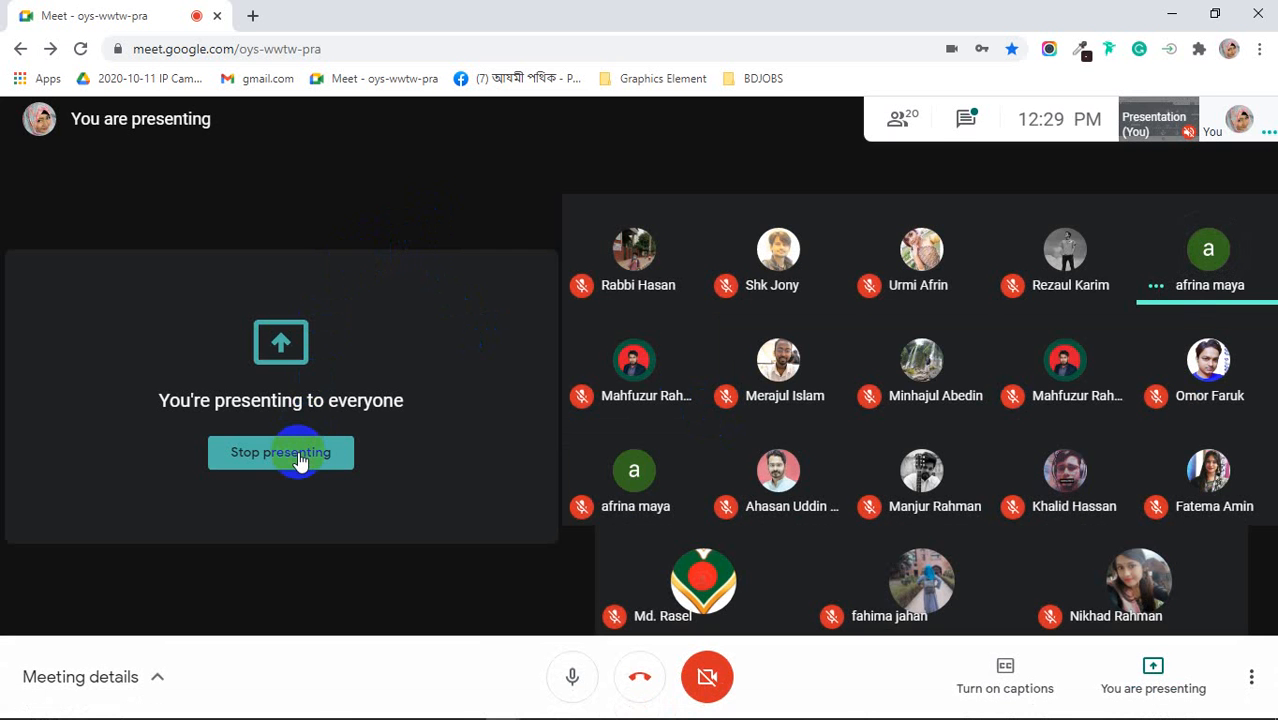
- Stop presenting the screen to the class and pin the participant's shared screen so it fills the meeting view
click(298, 455)
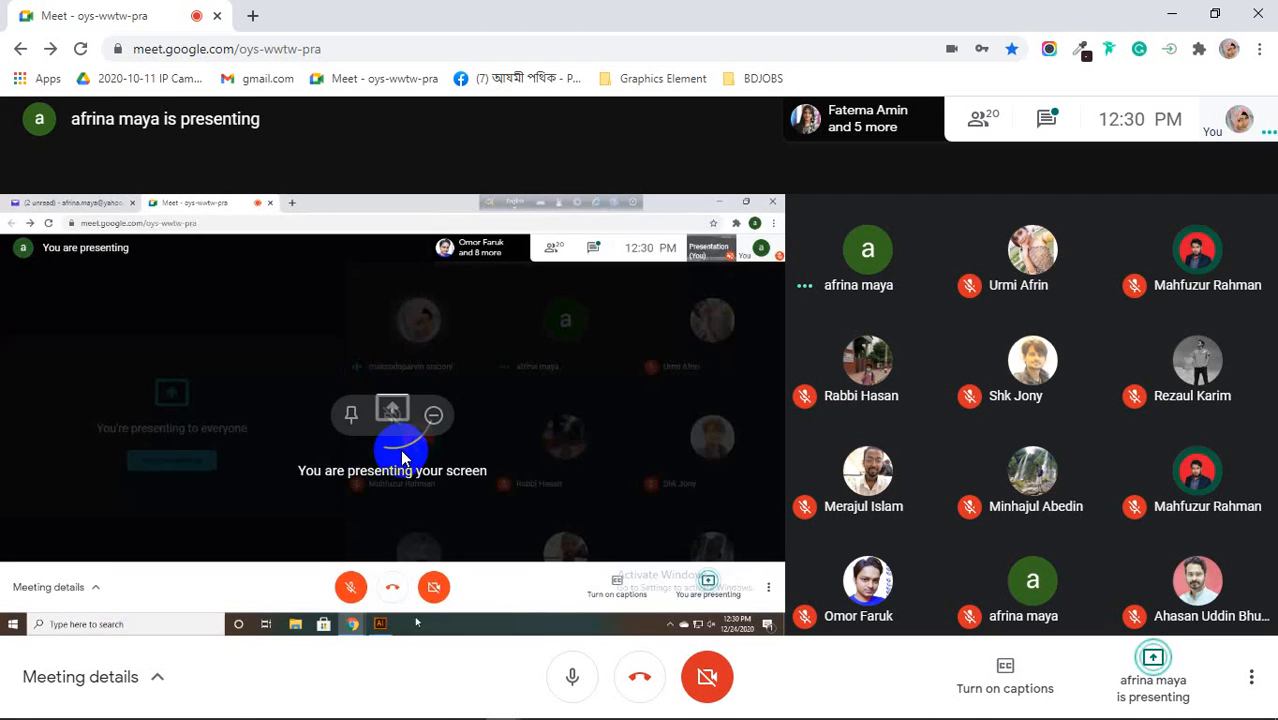
click(350, 415)
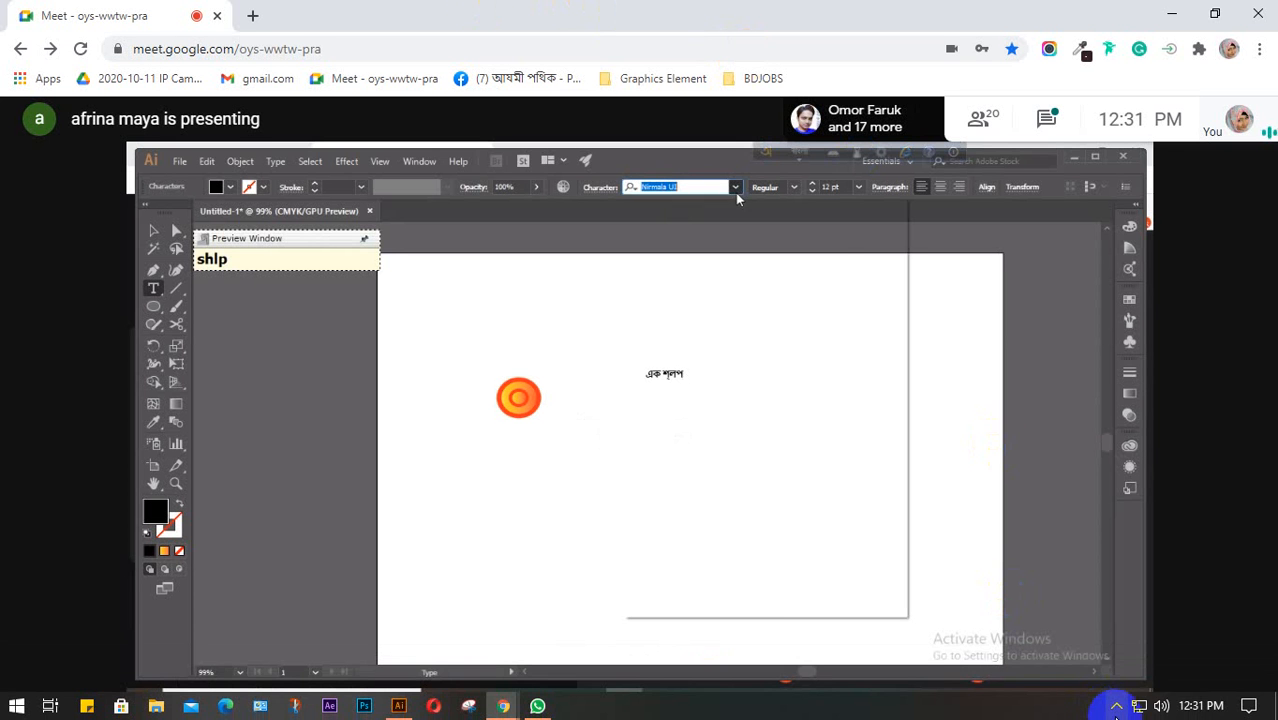
click(1116, 706)
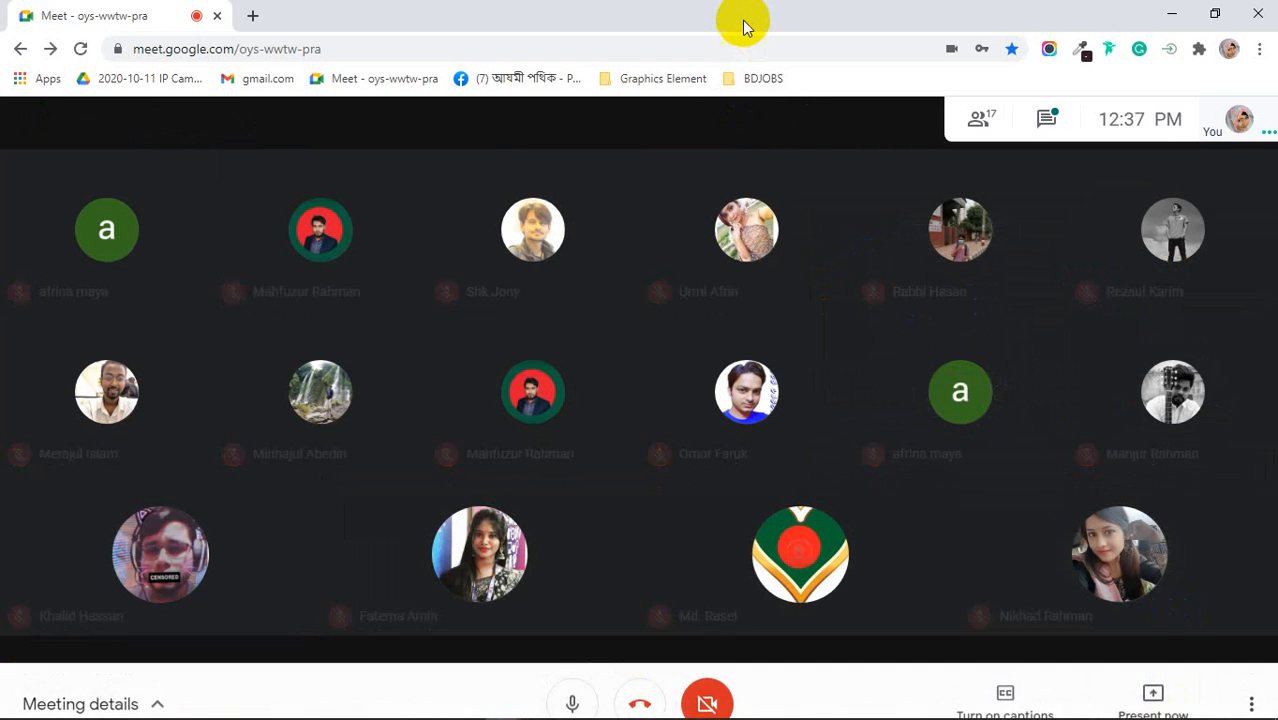
mouse_move(1061, 716)
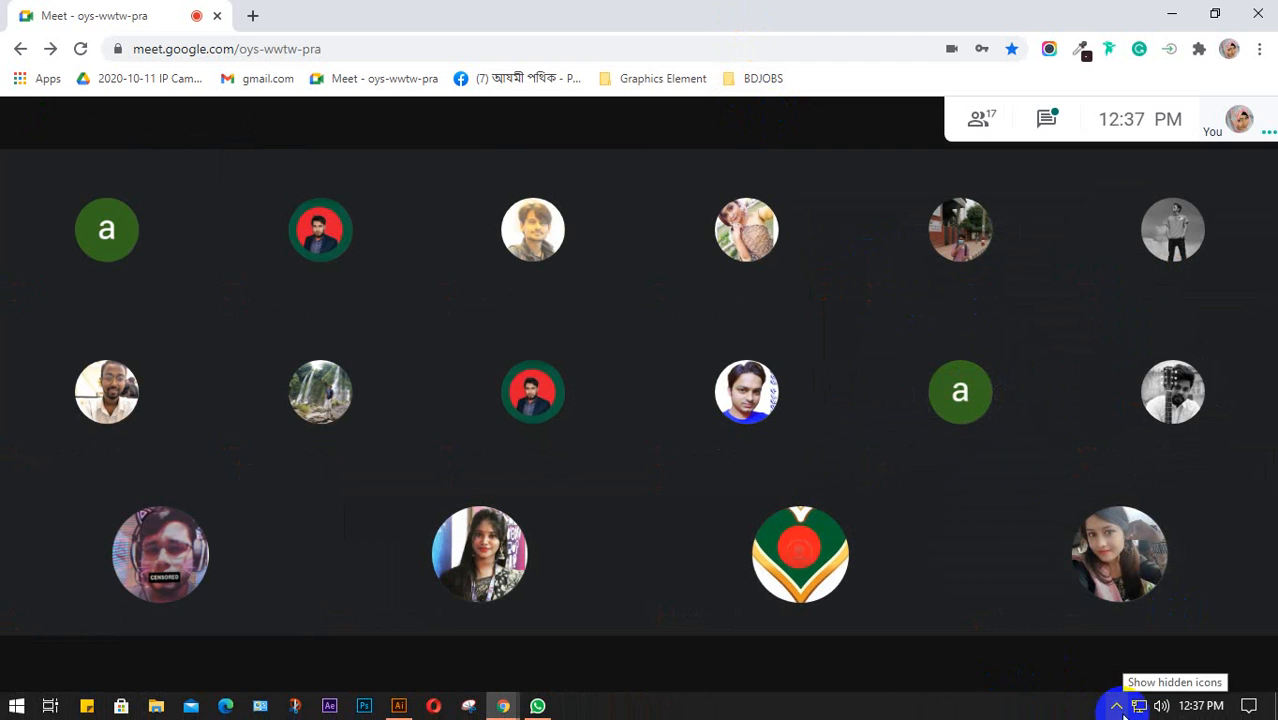
click(1176, 674)
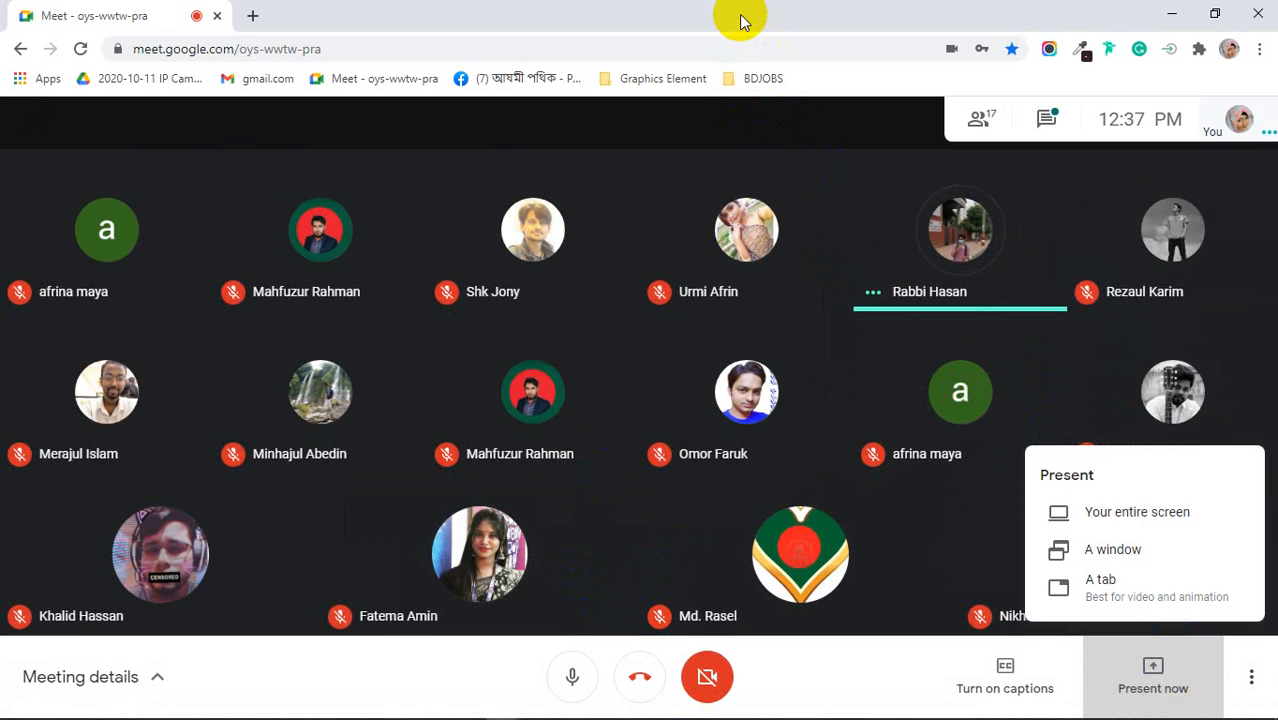
click(1249, 296)
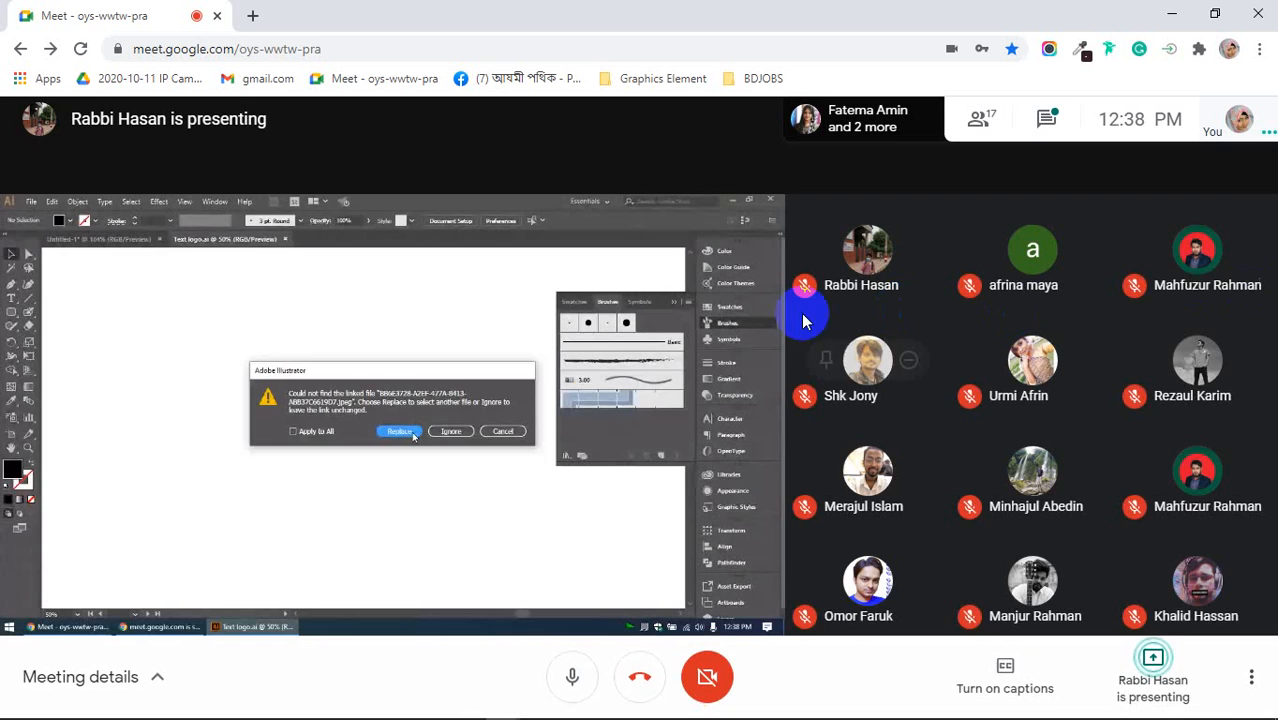
- Pin the shared Illustrator screen of the student who is presenting the Text logo.ai file
mouse_move(440, 418)
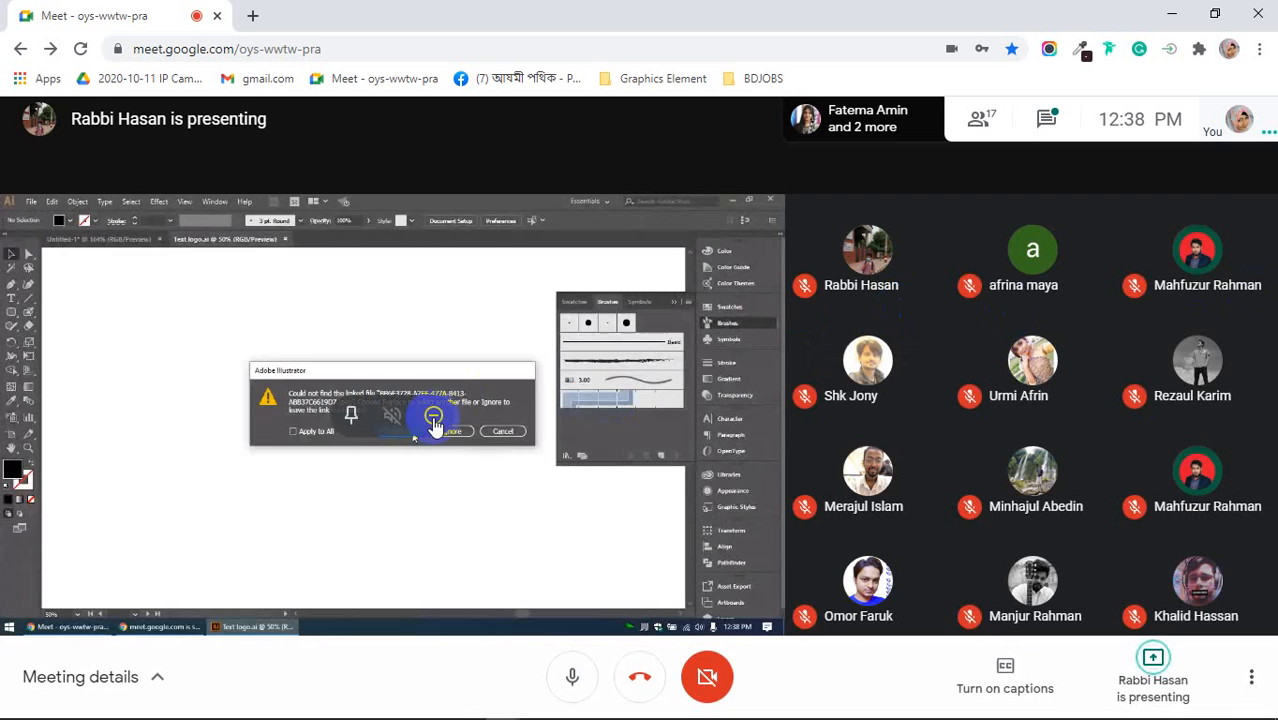
click(350, 415)
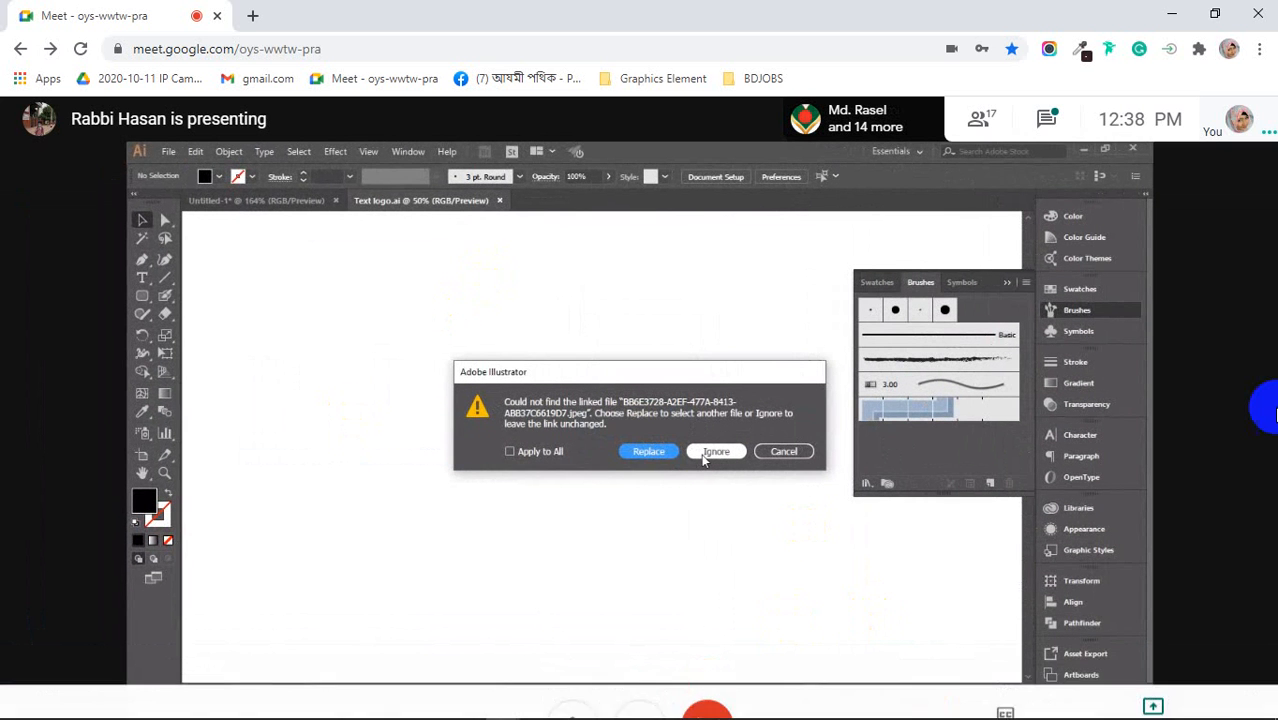